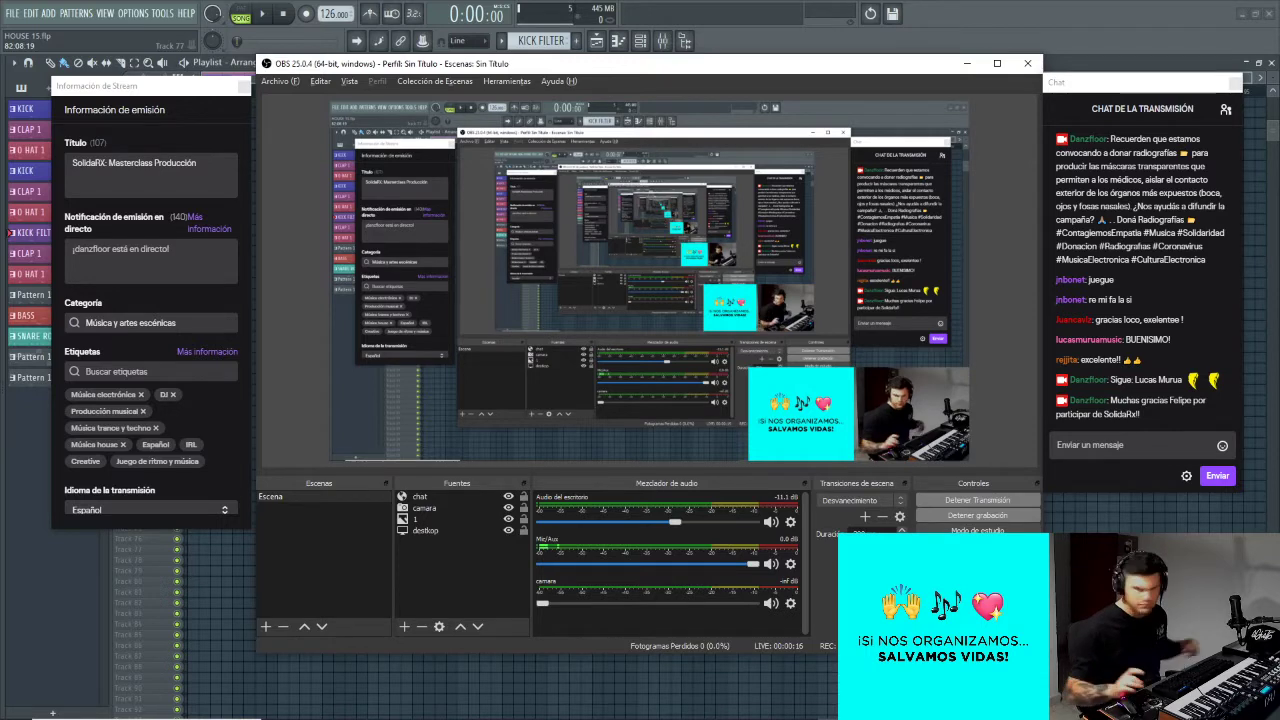
Step: Switch to the Photos window and view the images 1.jpeg, 2.jpg and 3.jpg in order
key("alt+Tab")
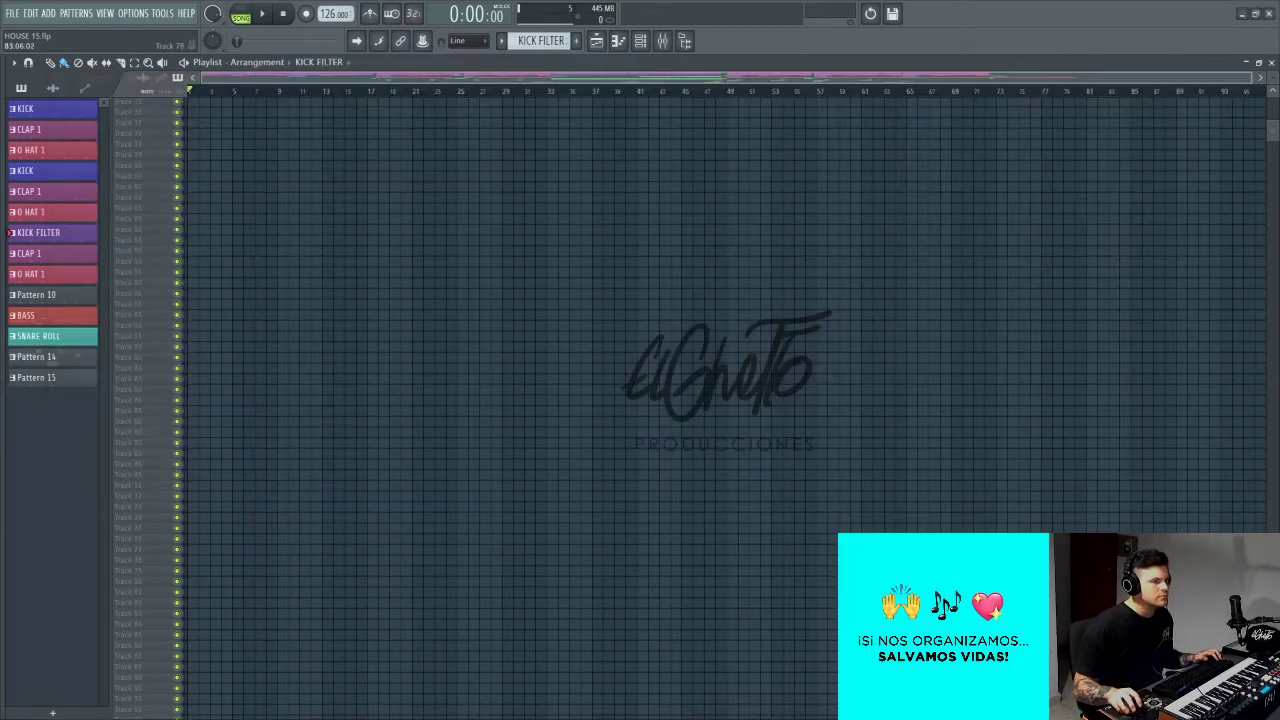
key("alt+Tab")
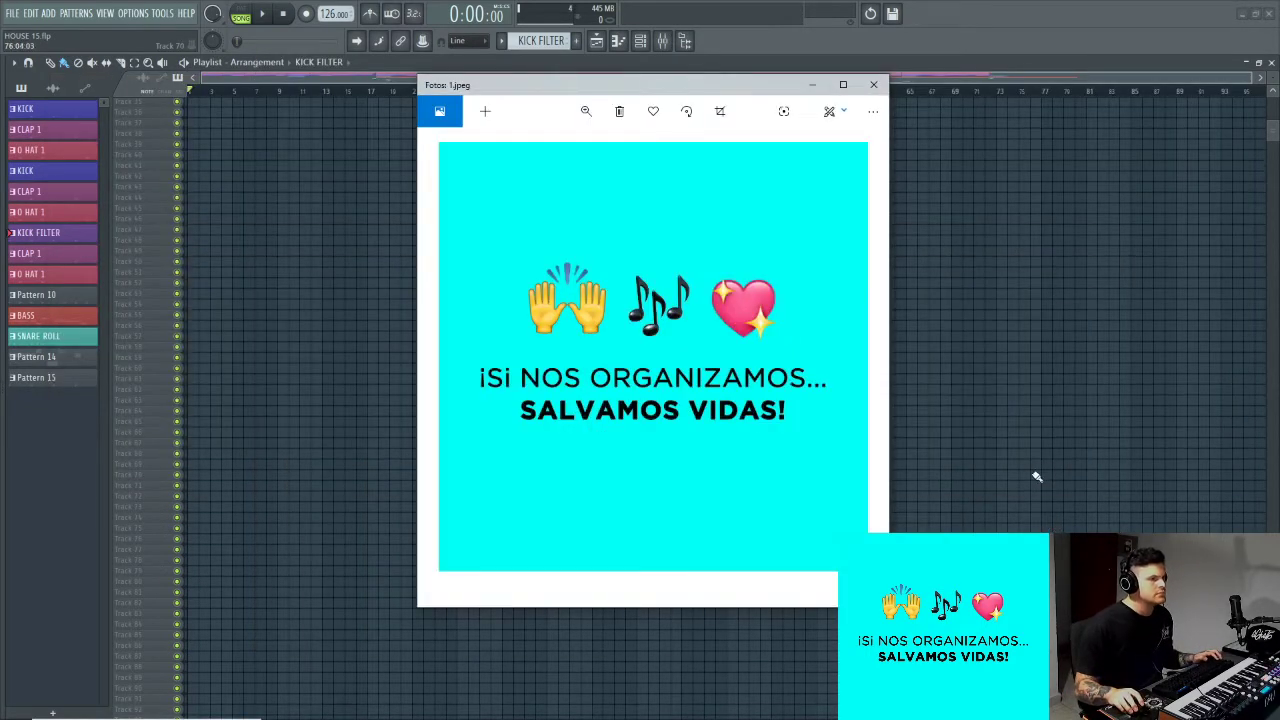
key("alt+Tab")
key("alt+Tab")
key("alt+Tab")
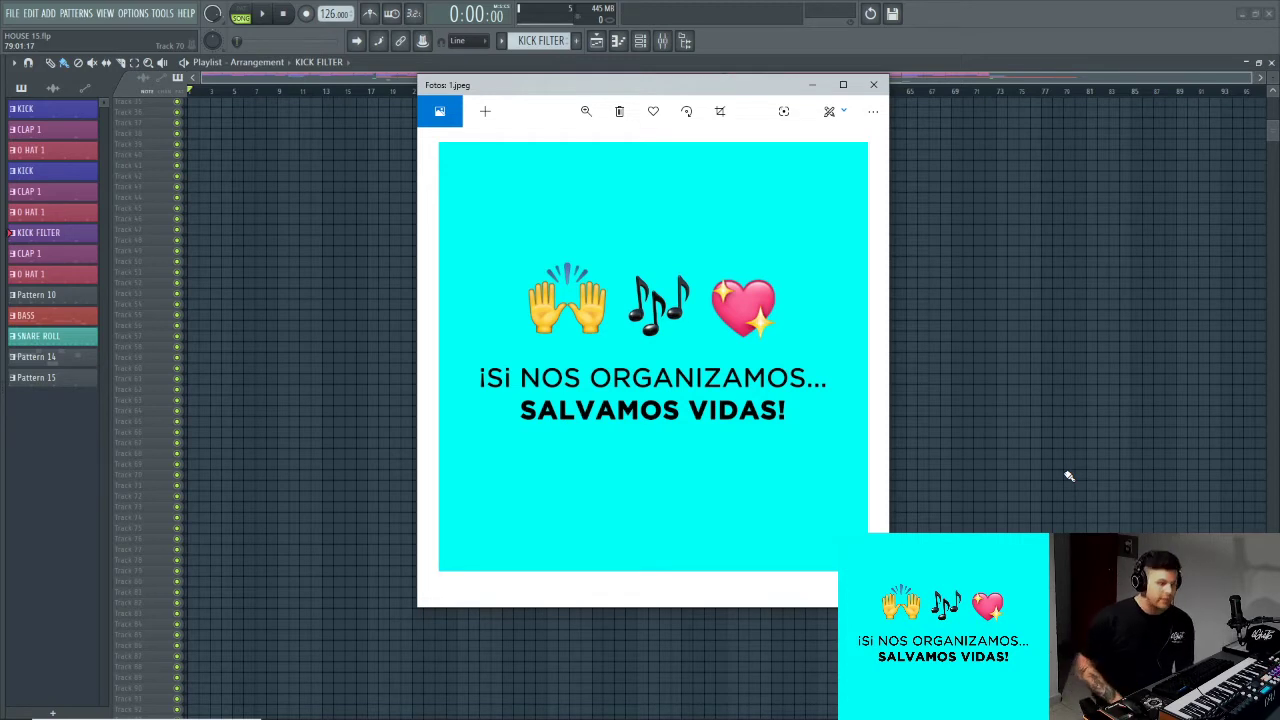
key("Right")
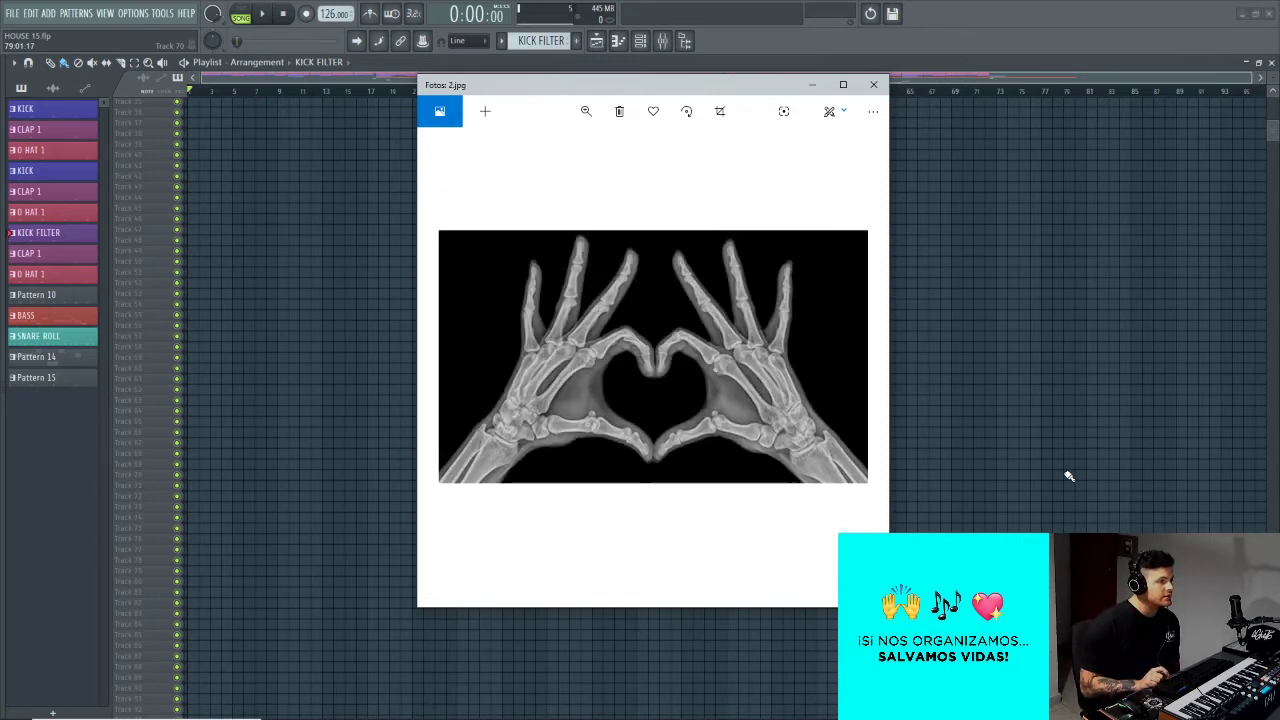
key("Right")
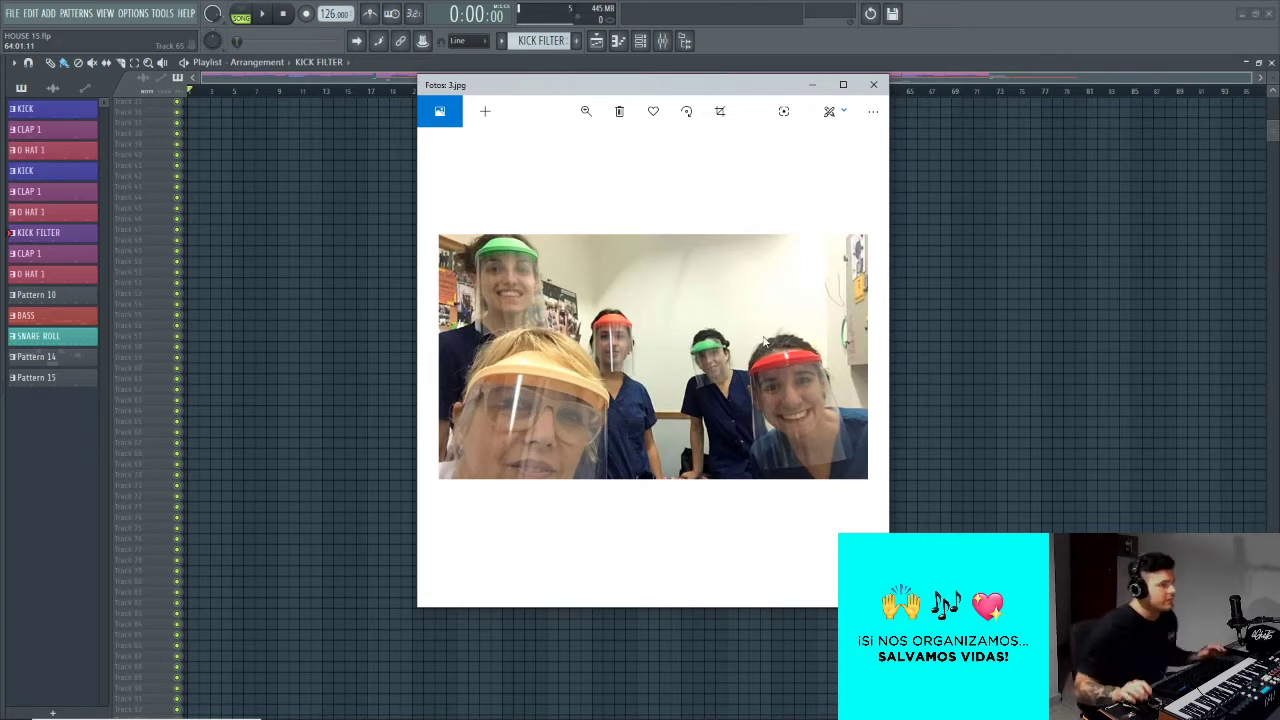
Step: Return to FL Studio and look over the whole playlist arrangement of the collapsed DRUMS, BASS, VOCALS and FX groups
left_click(985, 253)
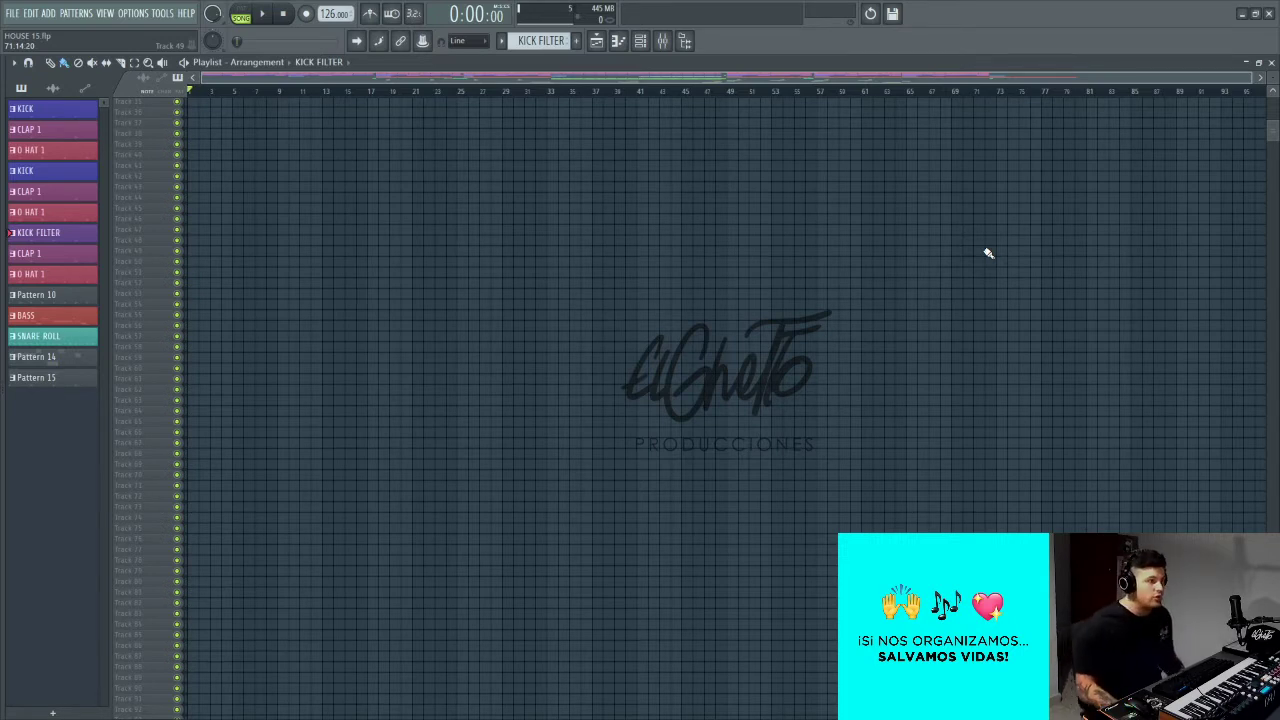
scroll(575, 363, "up", 10)
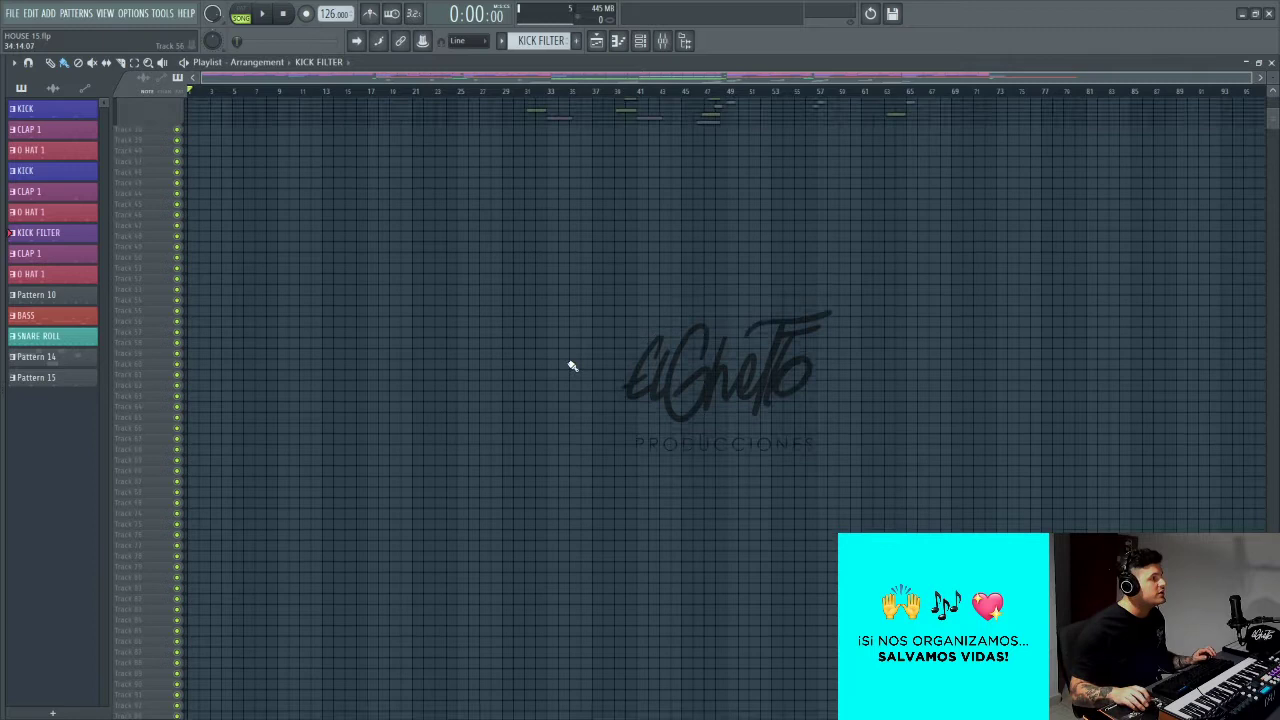
scroll(586, 363, "up", 5)
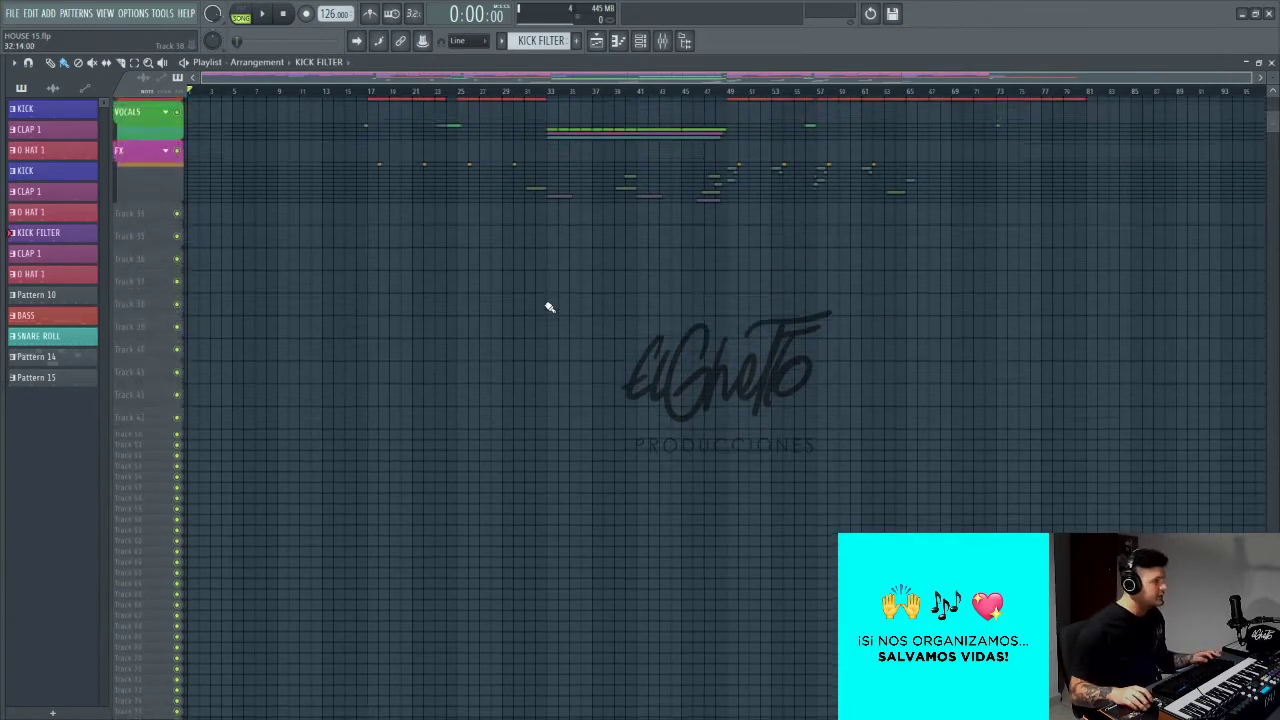
scroll(550, 329, "up", 4)
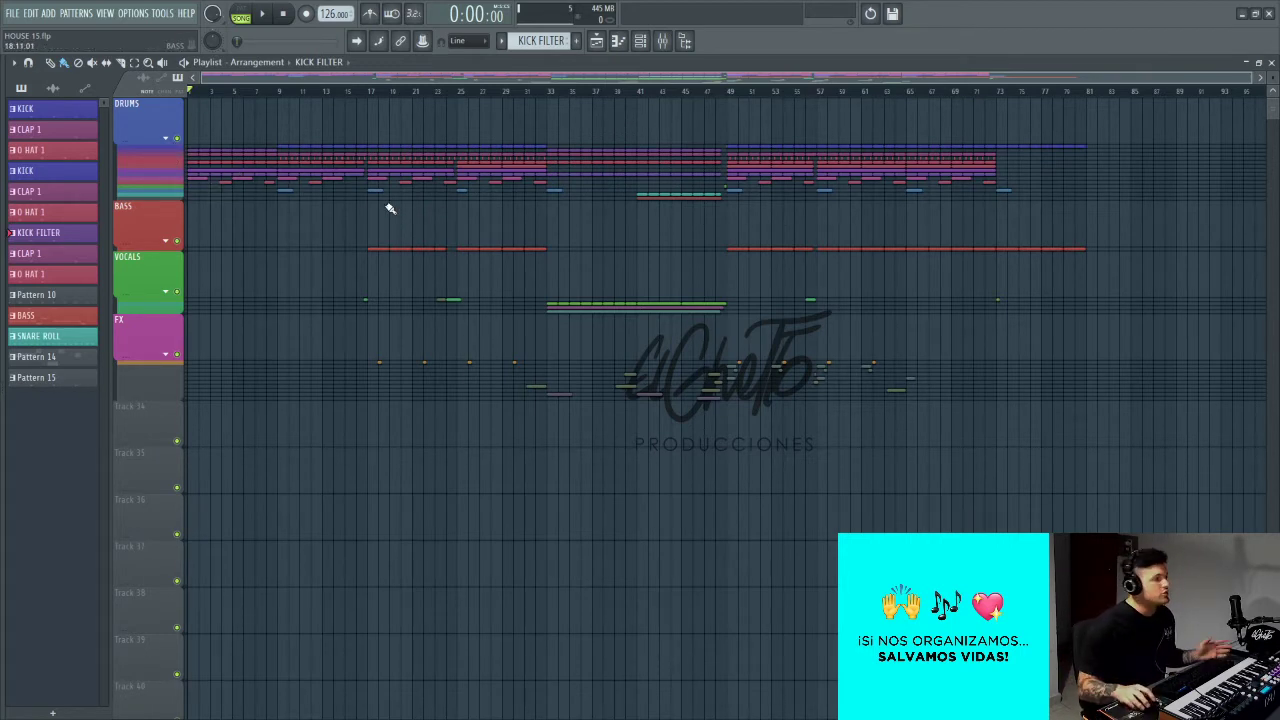
scroll(298, 214, "up", 4)
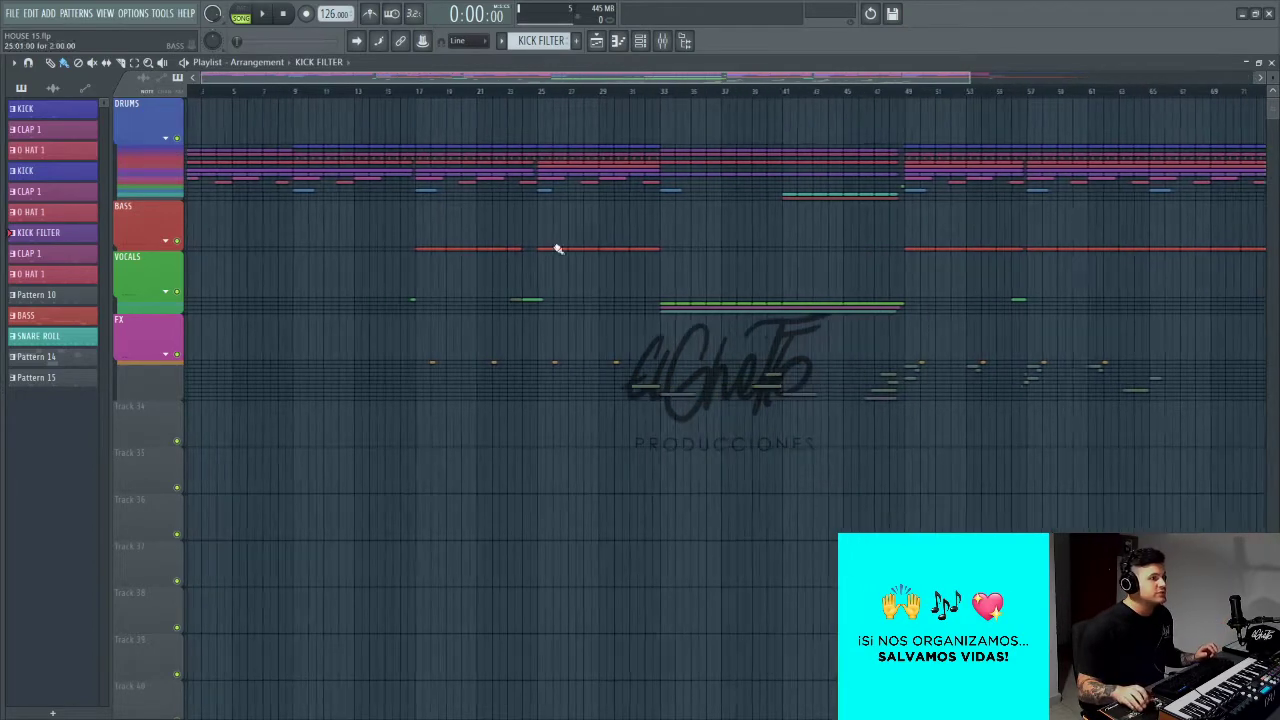
scroll(487, 248, "down", 2)
scroll(487, 248, "down", 3)
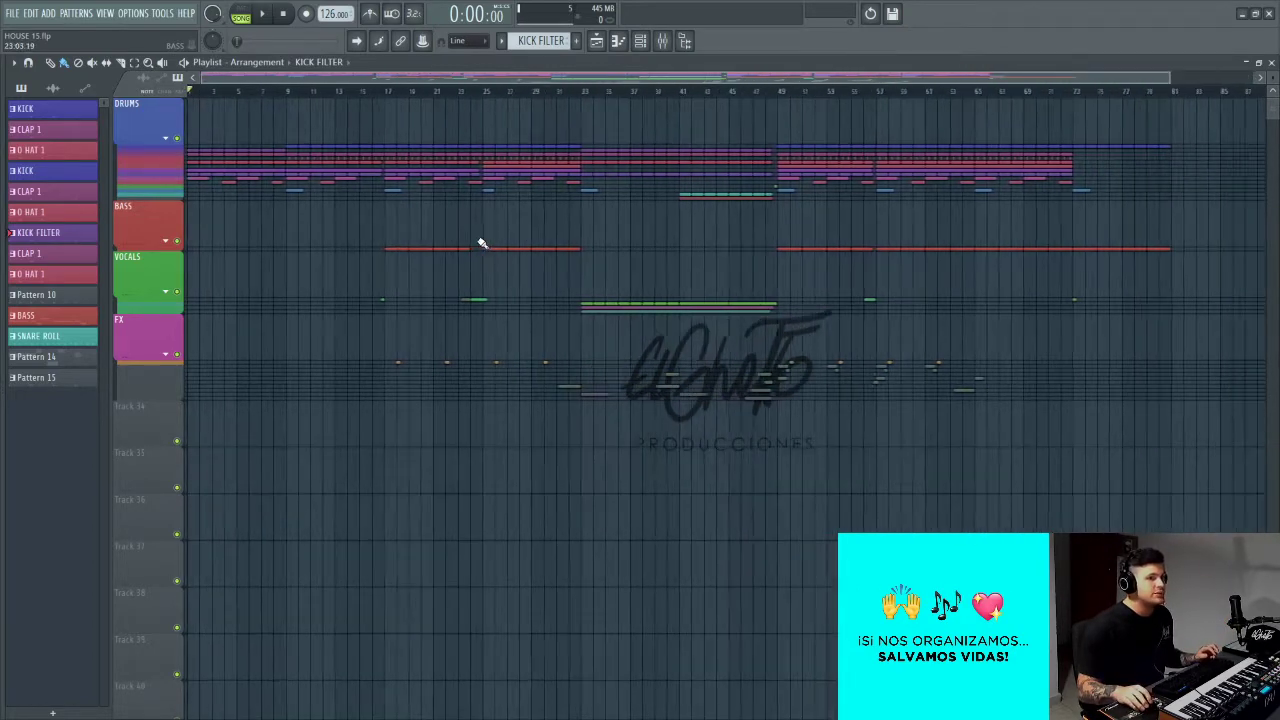
left_click_drag(1174, 77, 1090, 92)
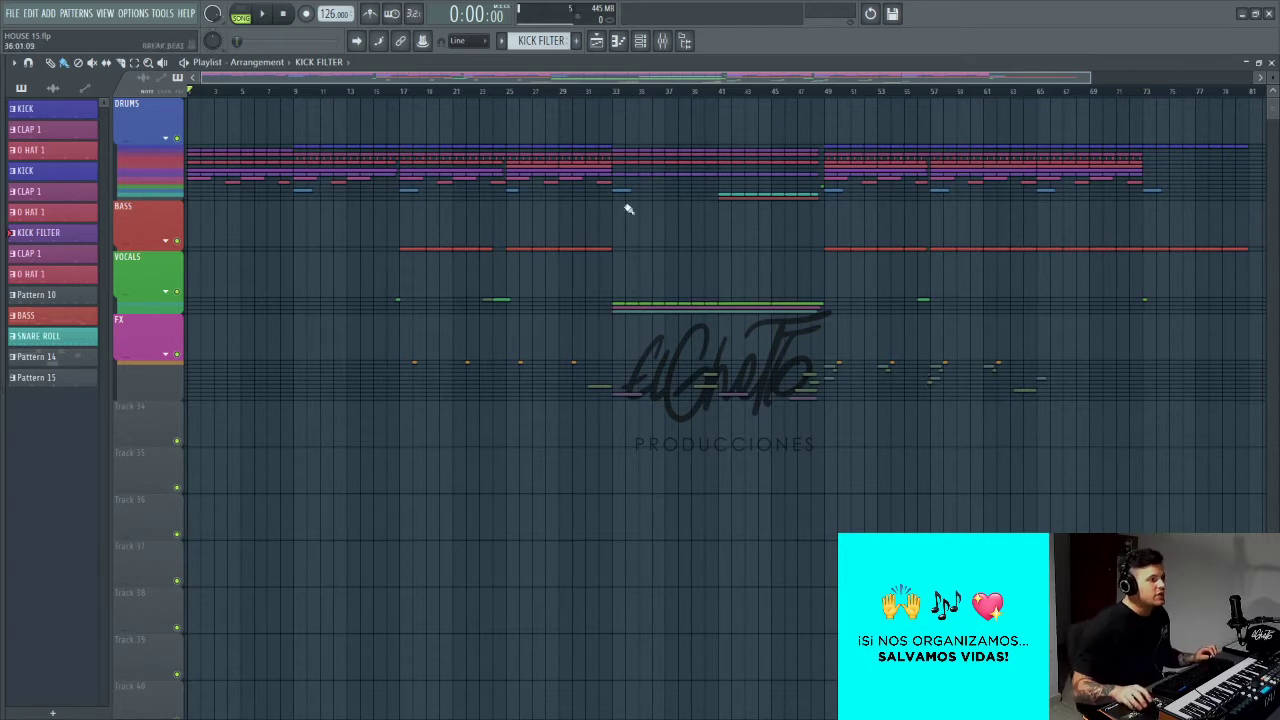
scroll(543, 234, "up", 3)
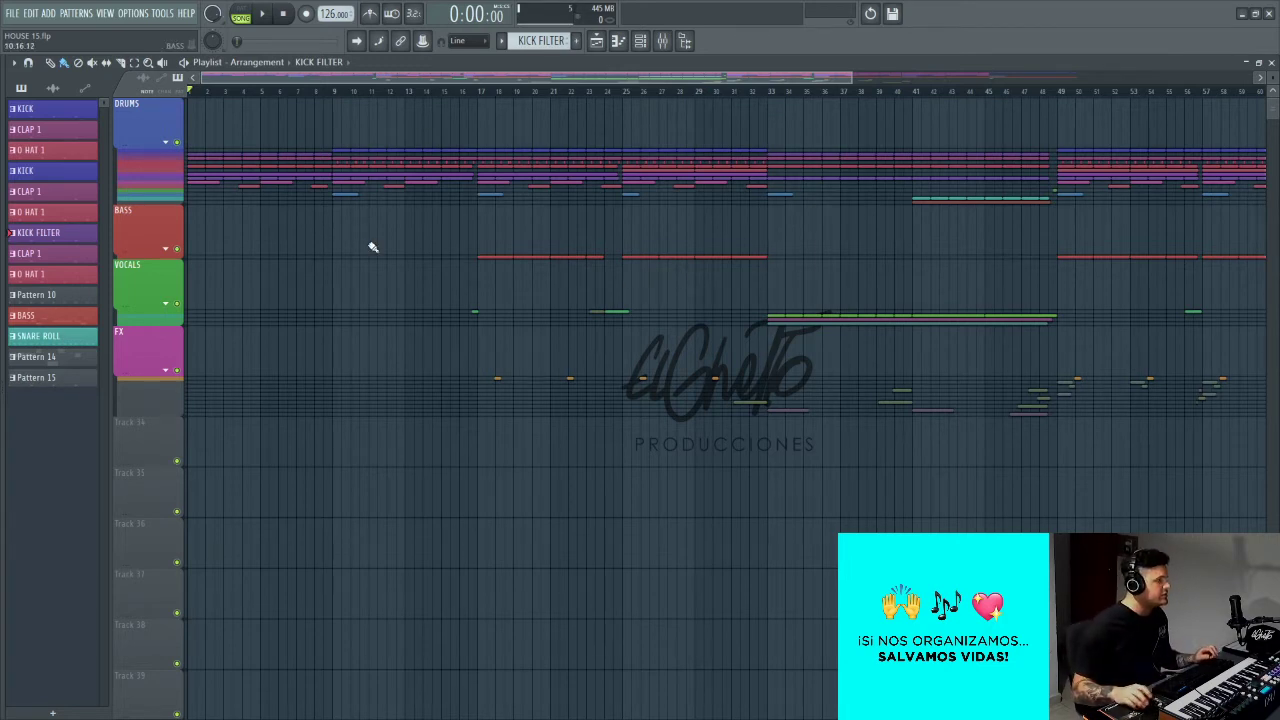
scroll(367, 246, "down", 3)
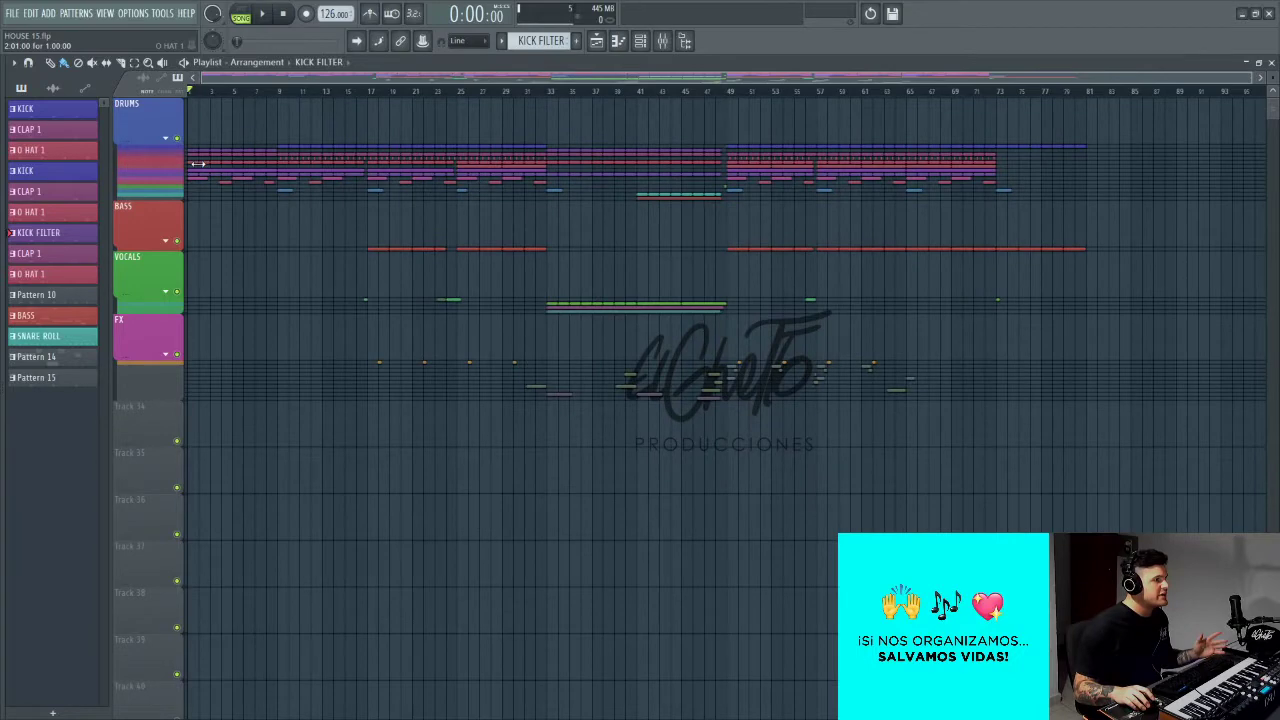
Step: Expand the DRUMS, BASS, VOCALS and FX track groups in the playlist to show their individual tracks
left_click(174, 147)
scroll(223, 309, "down", 5)
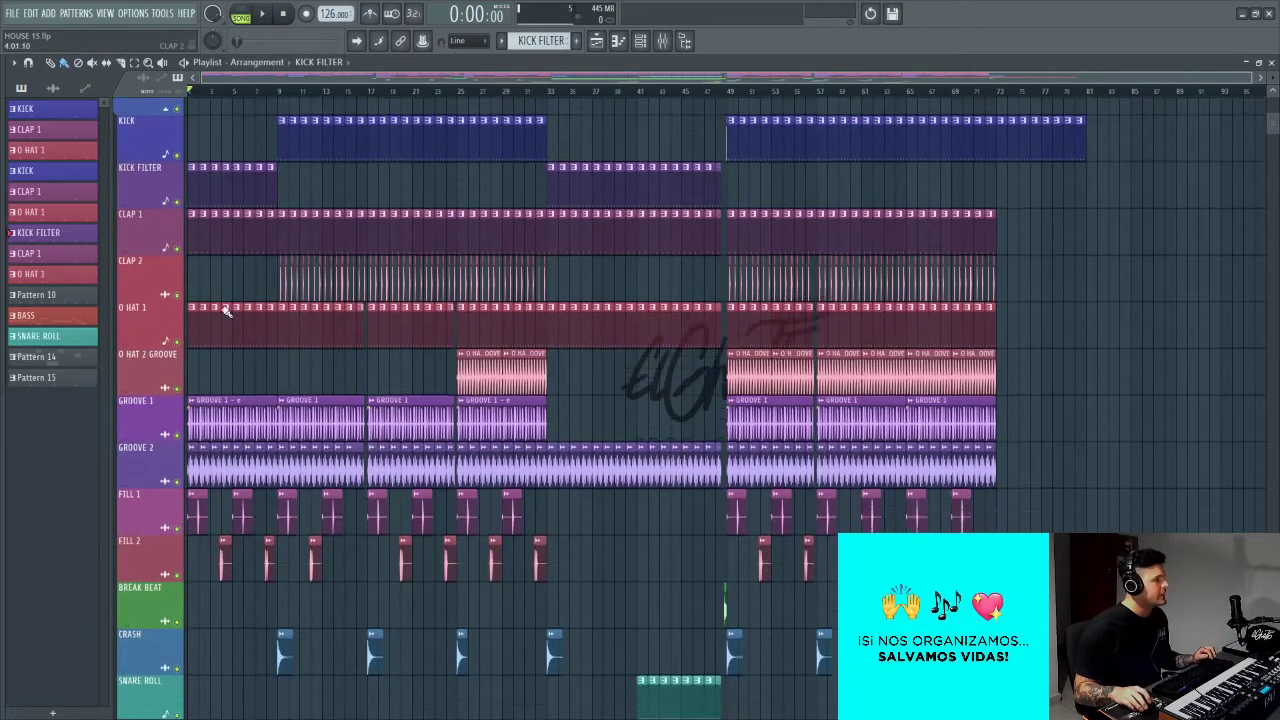
scroll(170, 404, "down", 3)
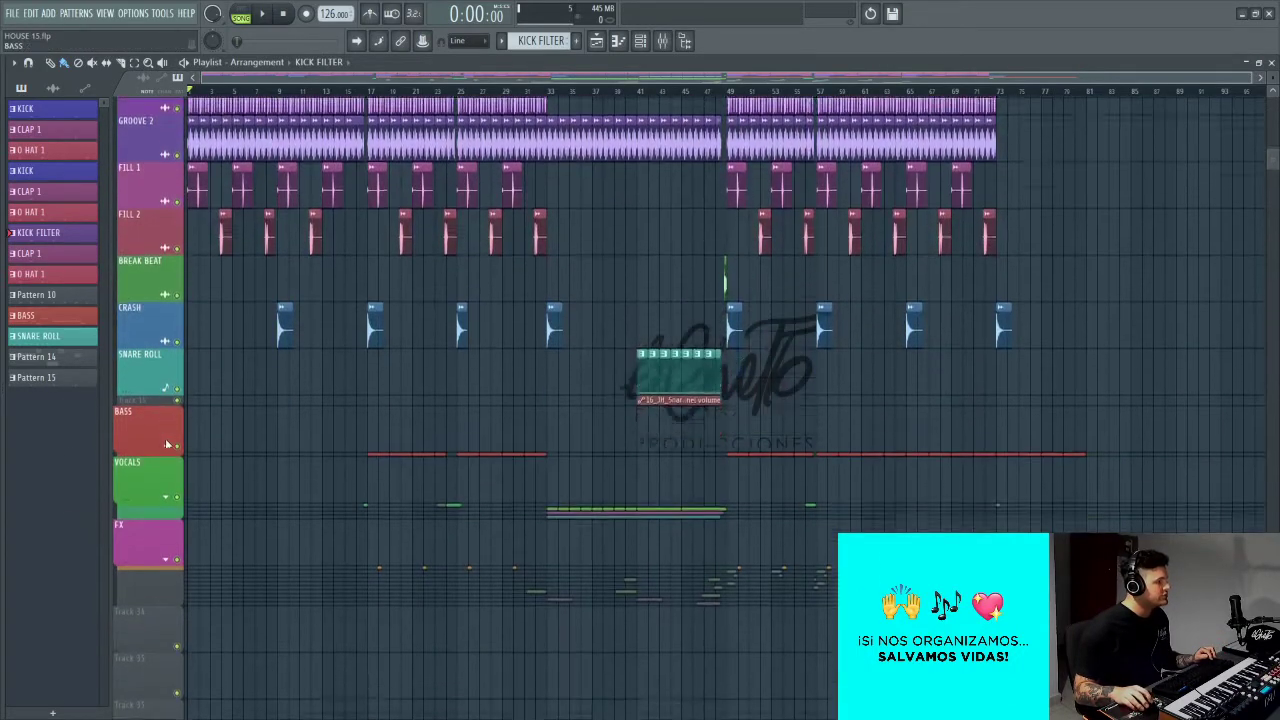
left_click(166, 337)
left_click(166, 428)
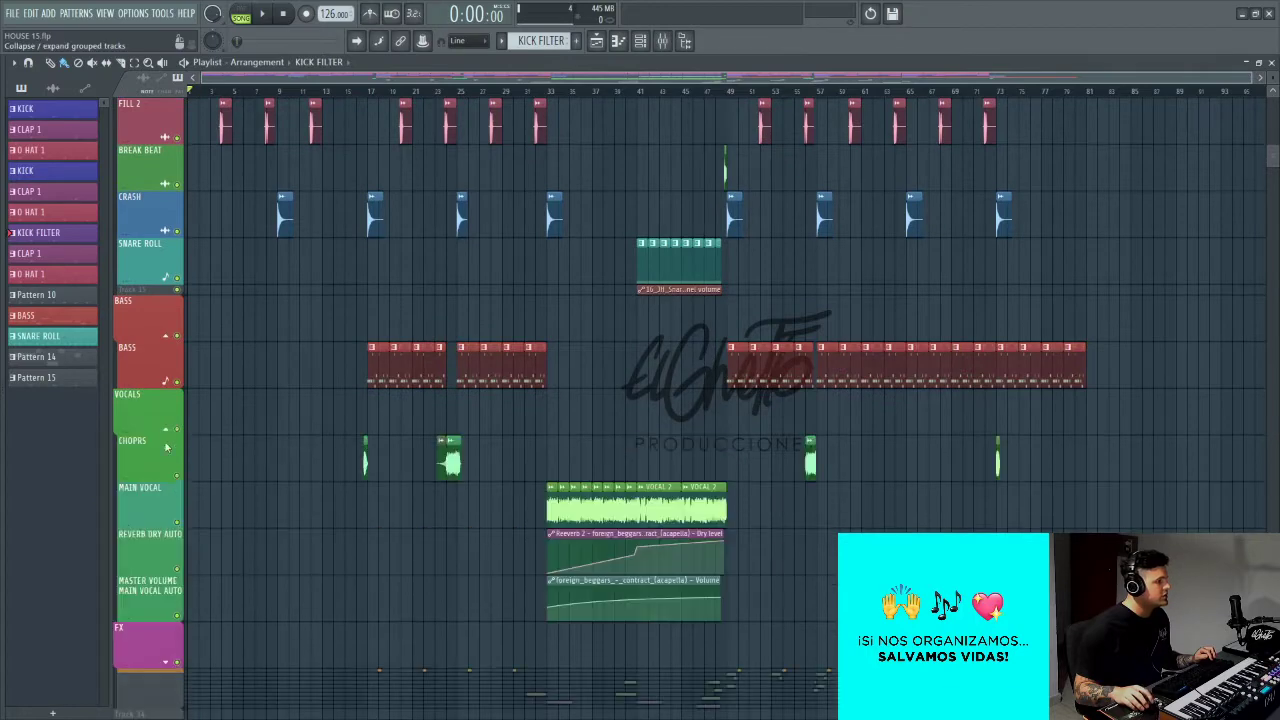
left_click(174, 660)
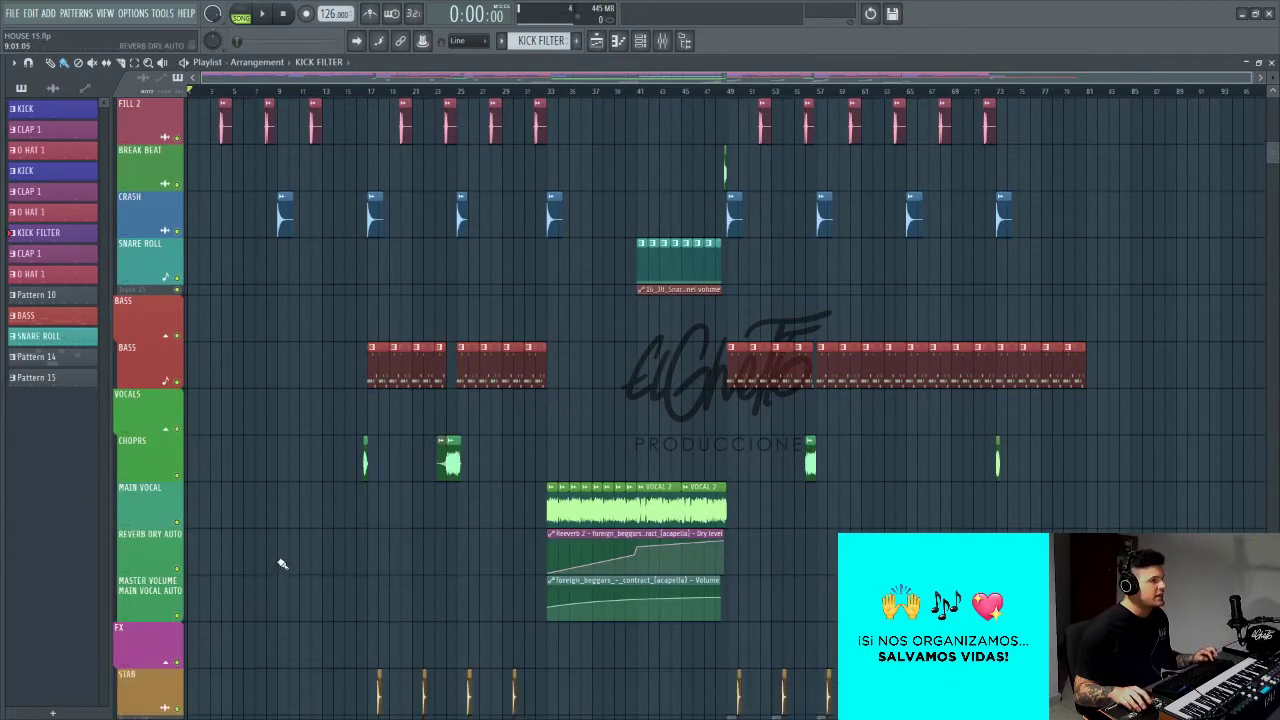
Step: Look over all the expanded tracks, from the drums through bass and vocals down to the unnamed effect tracks
scroll(282, 563, "down", 4)
scroll(282, 563, "up", 2)
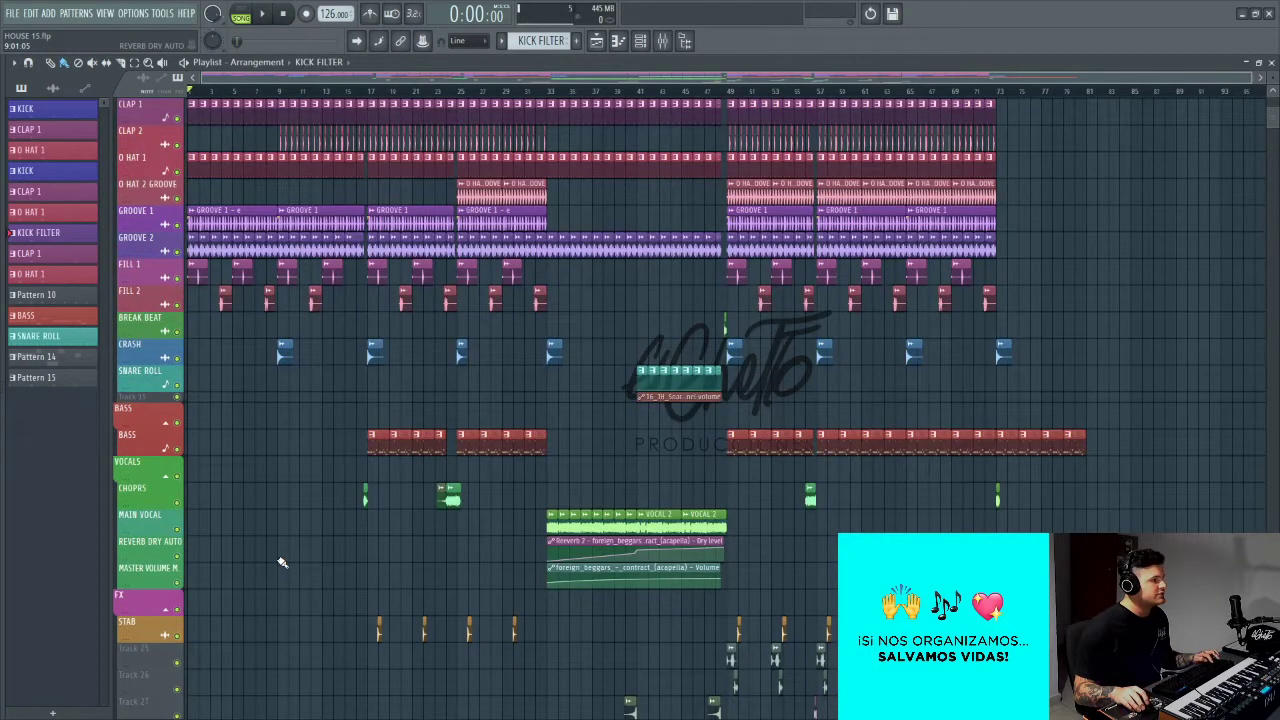
scroll(459, 563, "up", 2)
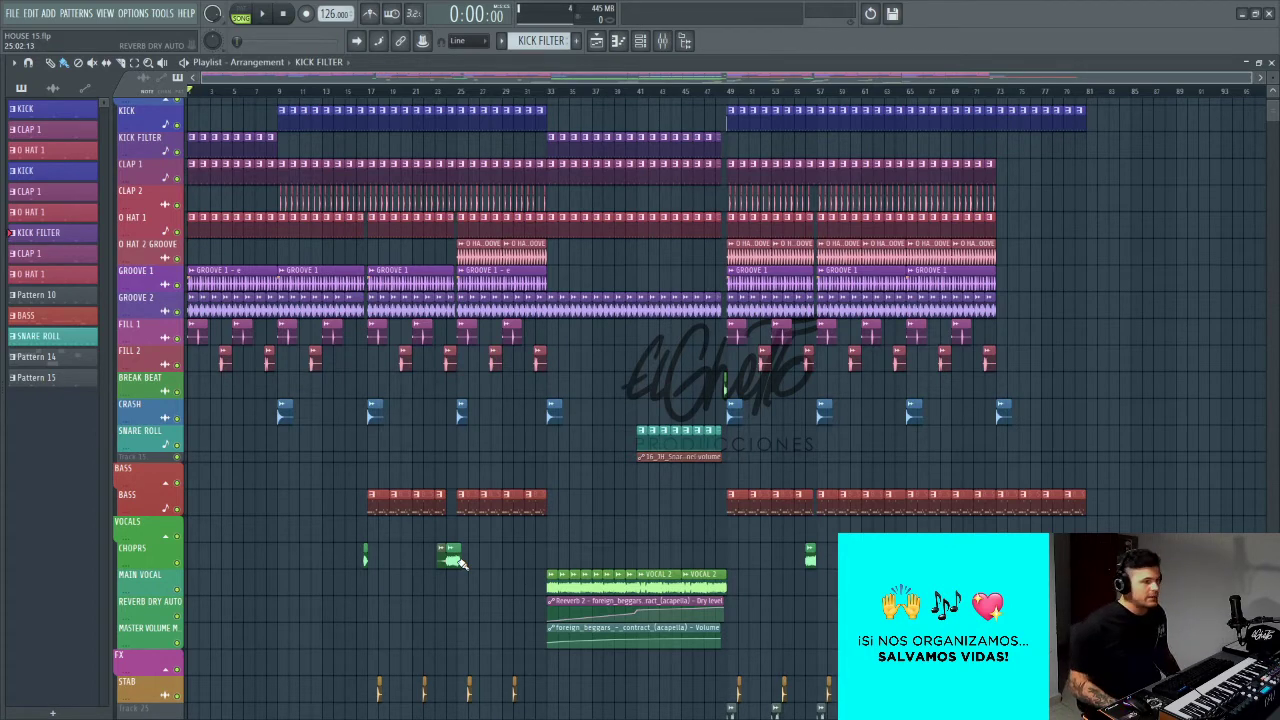
scroll(270, 532, "up", 3)
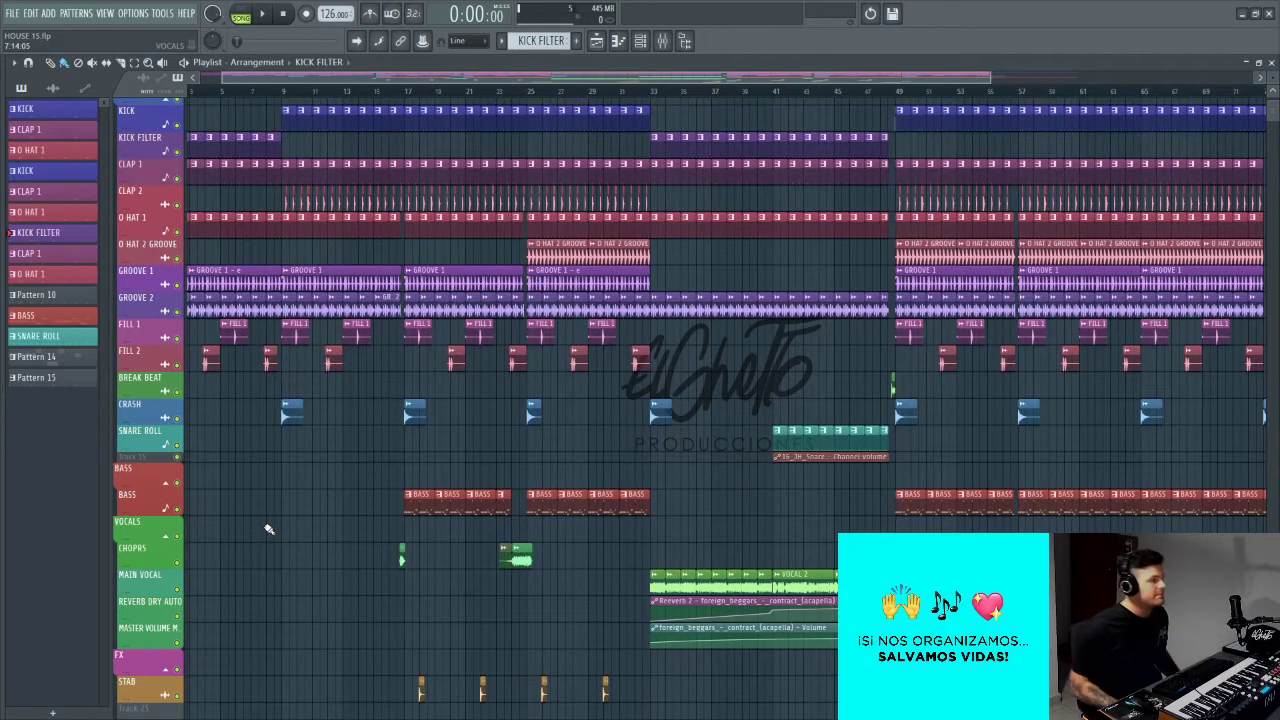
scroll(268, 529, "down", 5)
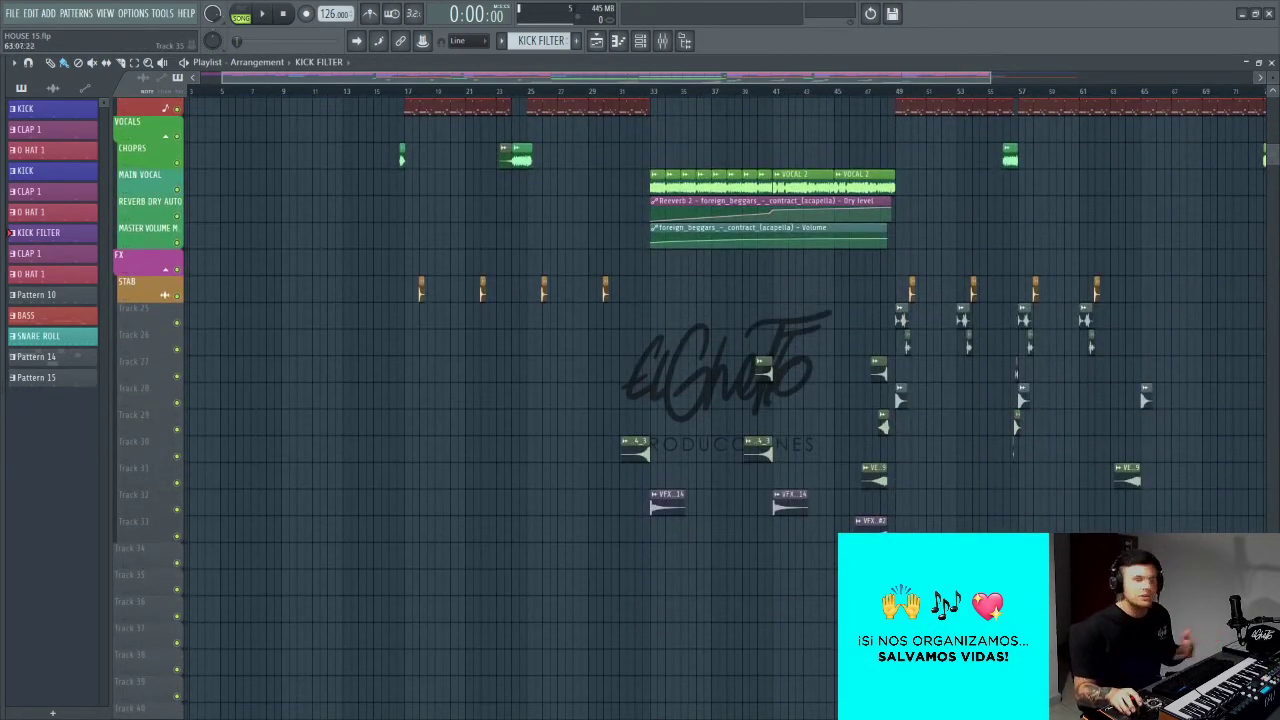
scroll(652, 542, "up", 3)
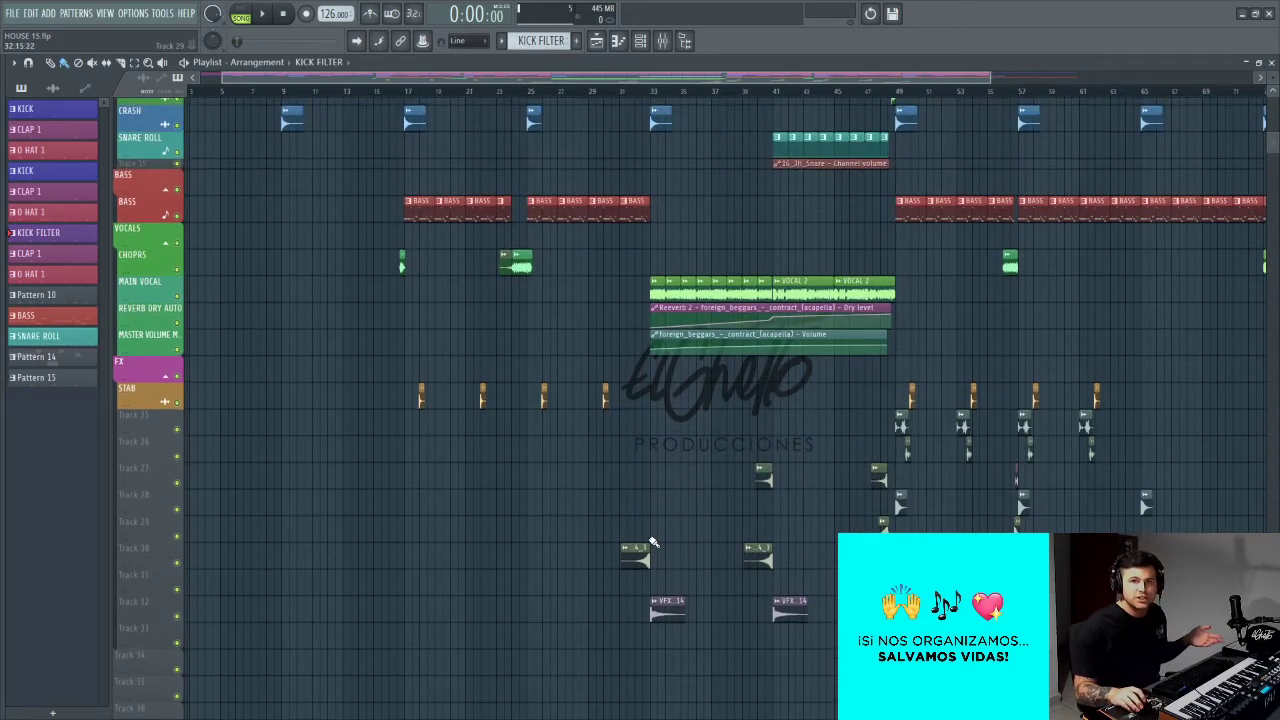
scroll(652, 542, "up", 4)
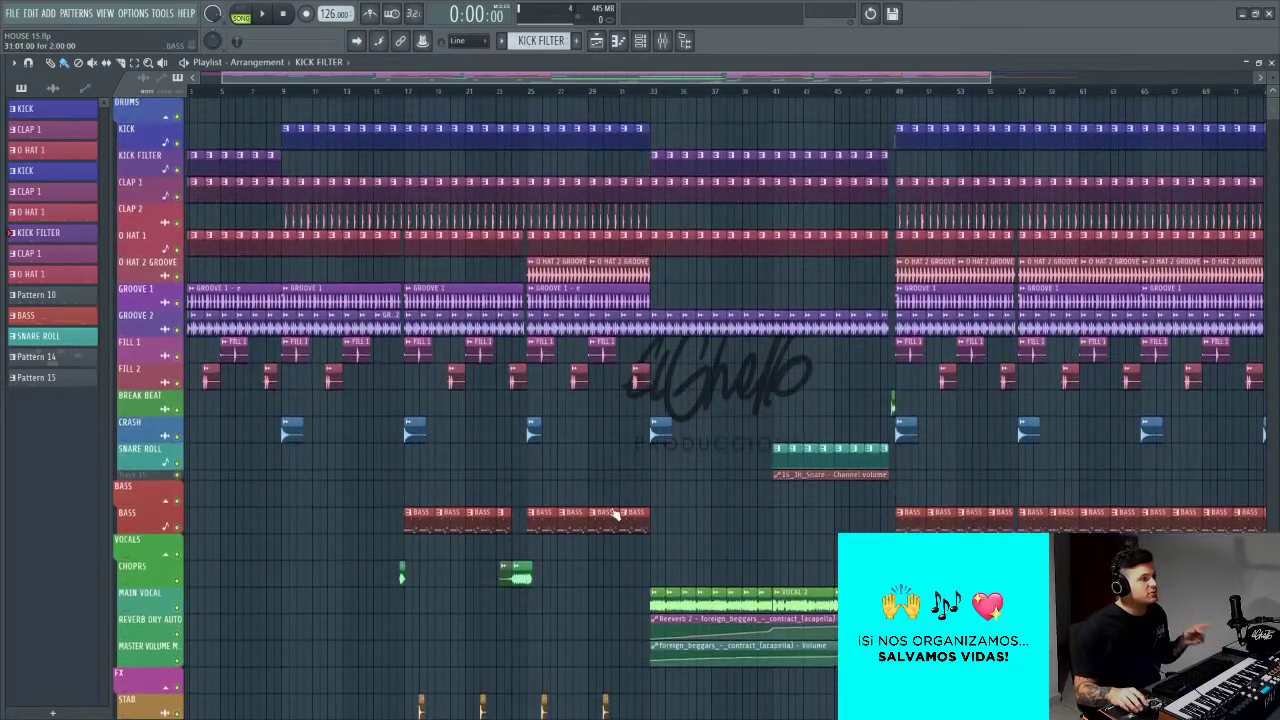
Step: Examine how the kick, clap, hat, groove, fill and crash clips are laid out along the timeline, especially in the opening bars
scroll(437, 460, "up", 4)
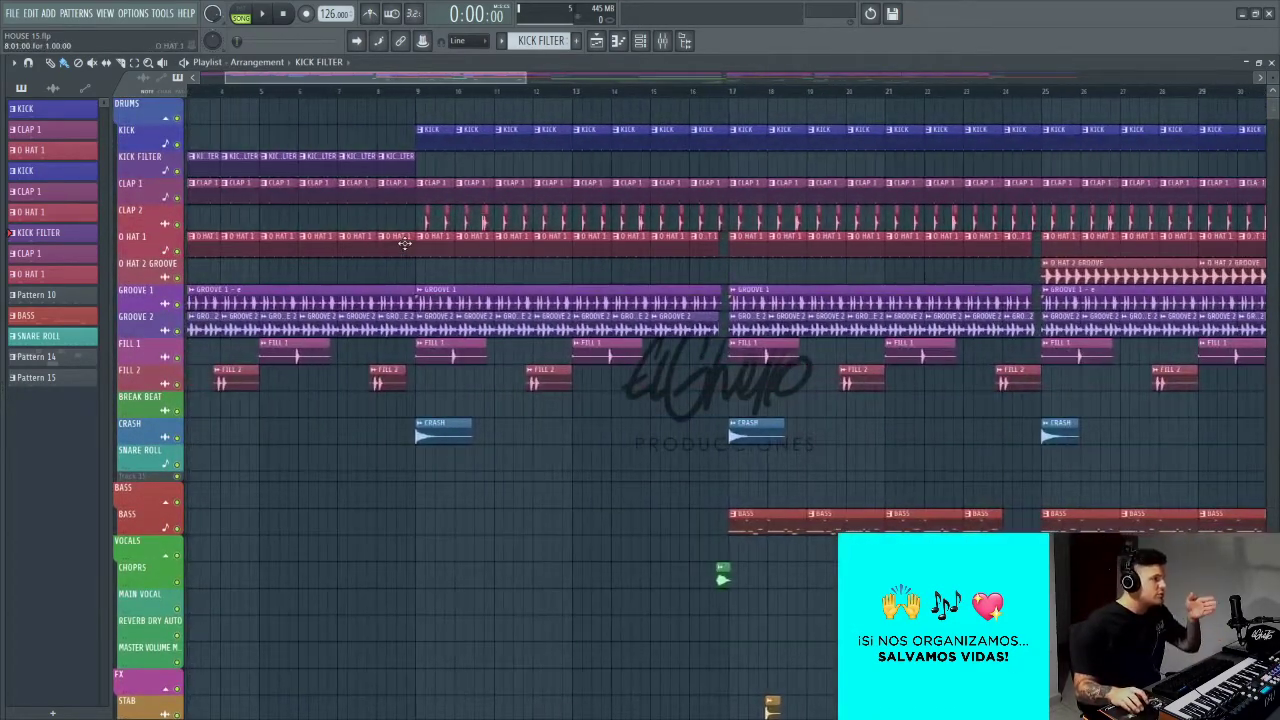
left_click_drag(860, 476, 357, 398)
scroll(969, 407, "right", 4)
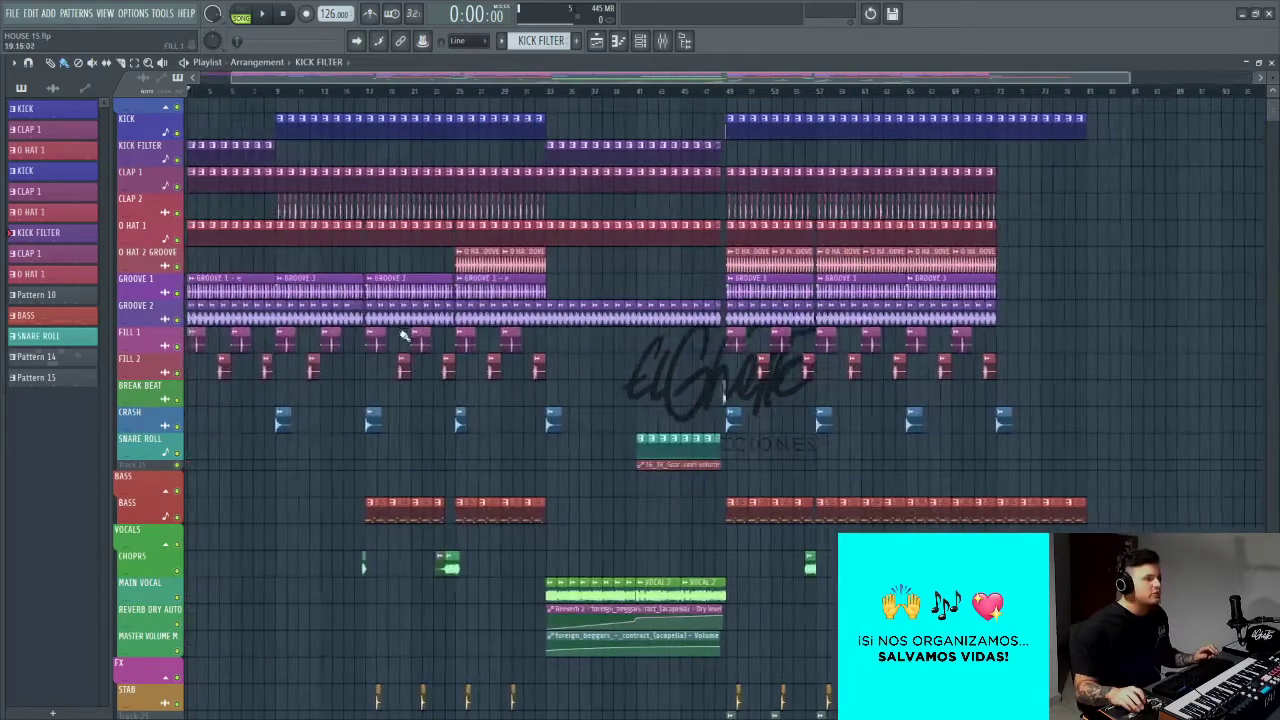
scroll(1210, 352, "right", 10)
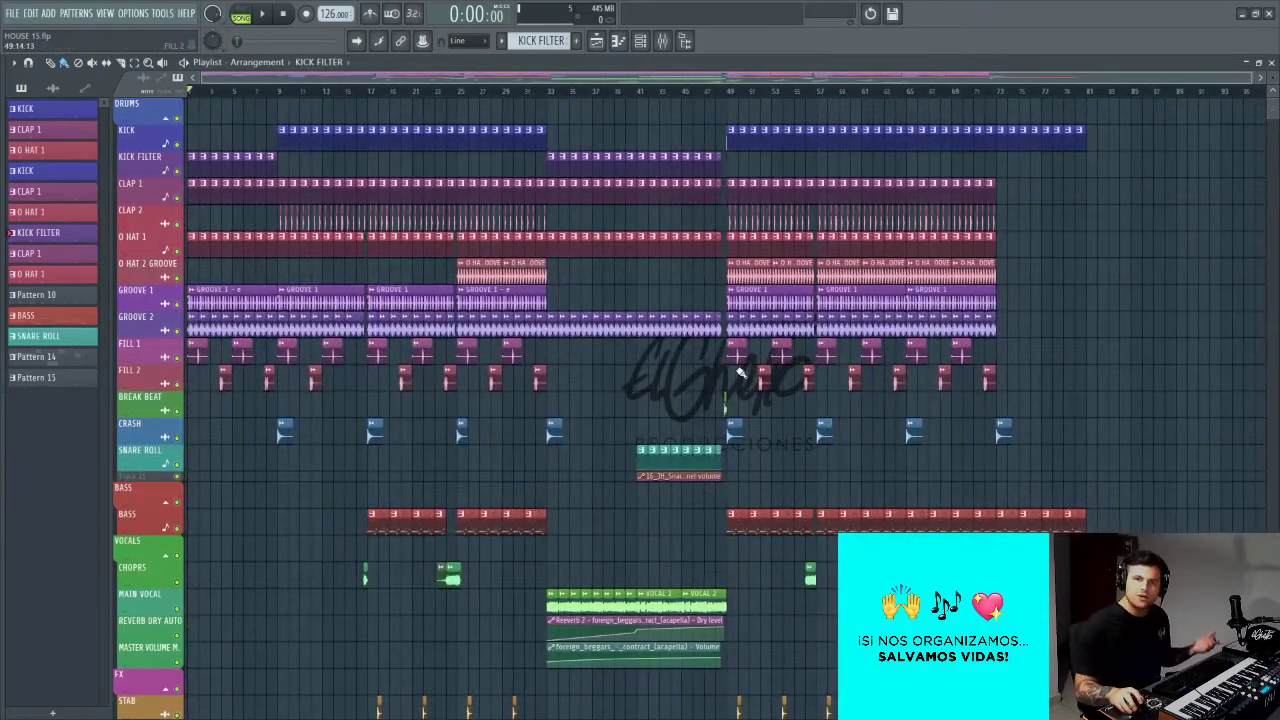
scroll(570, 352, "up", 6)
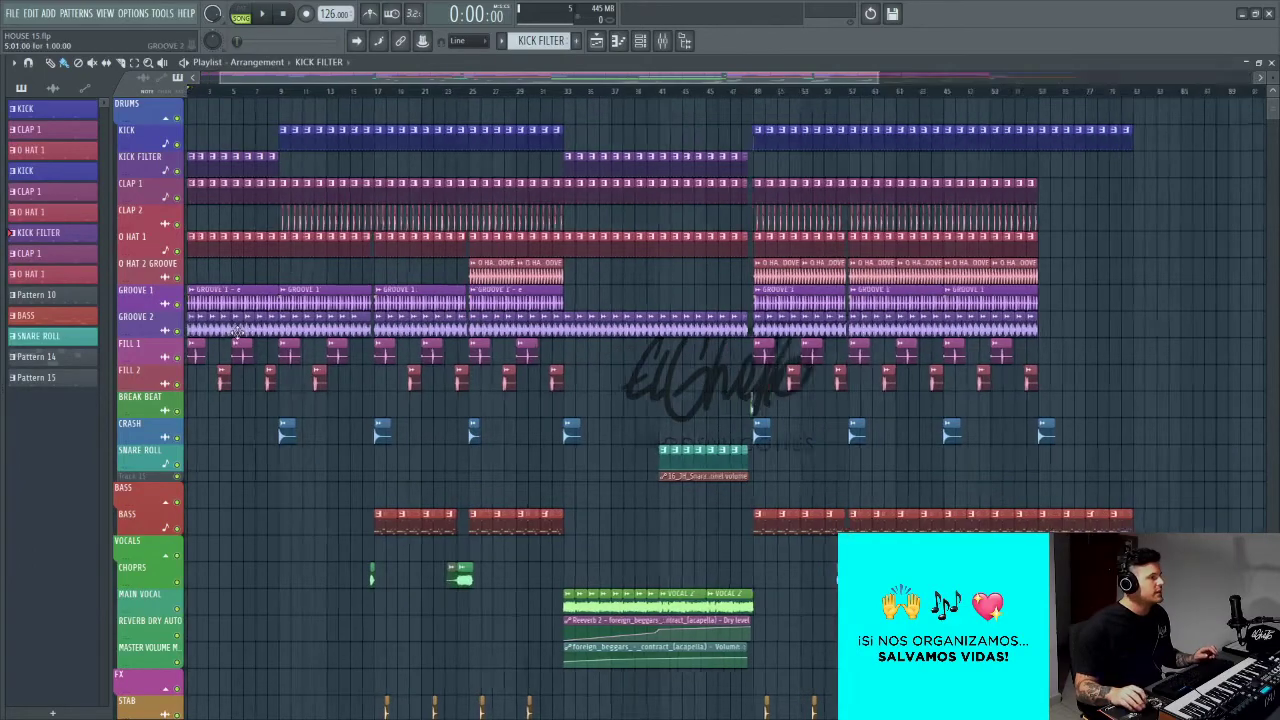
scroll(397, 345, "up", 4)
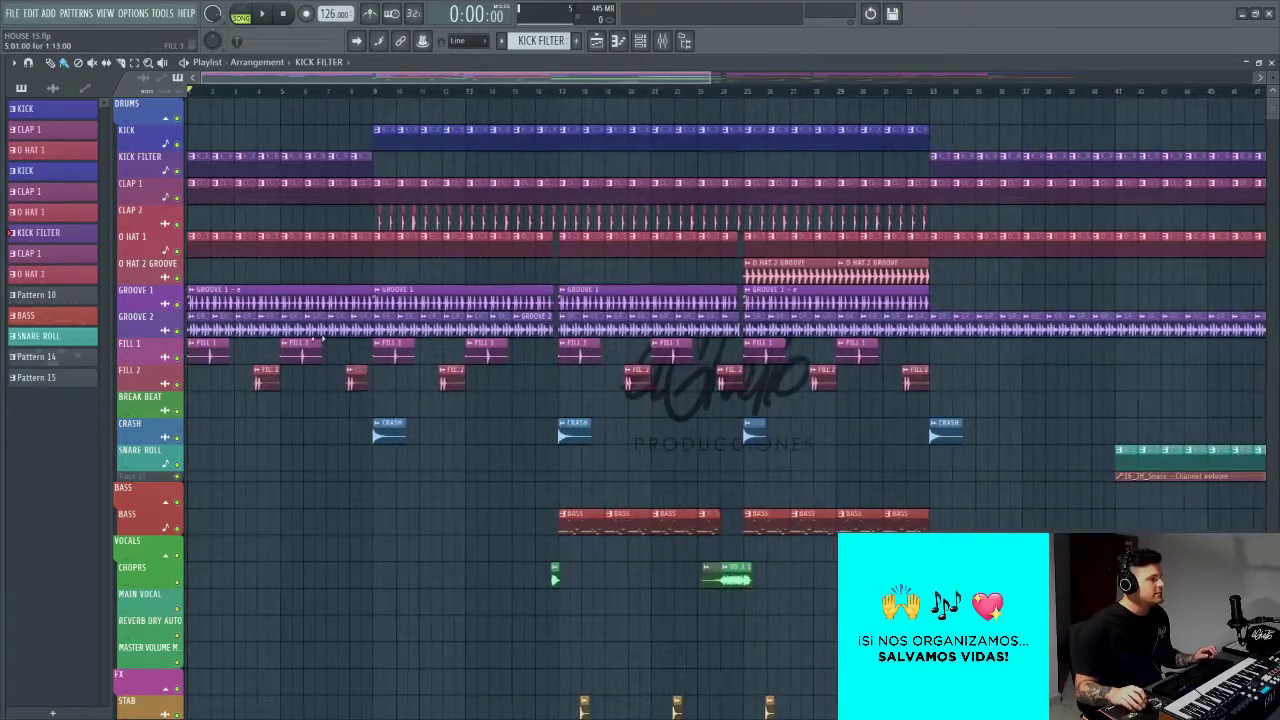
scroll(339, 432, "up", 5)
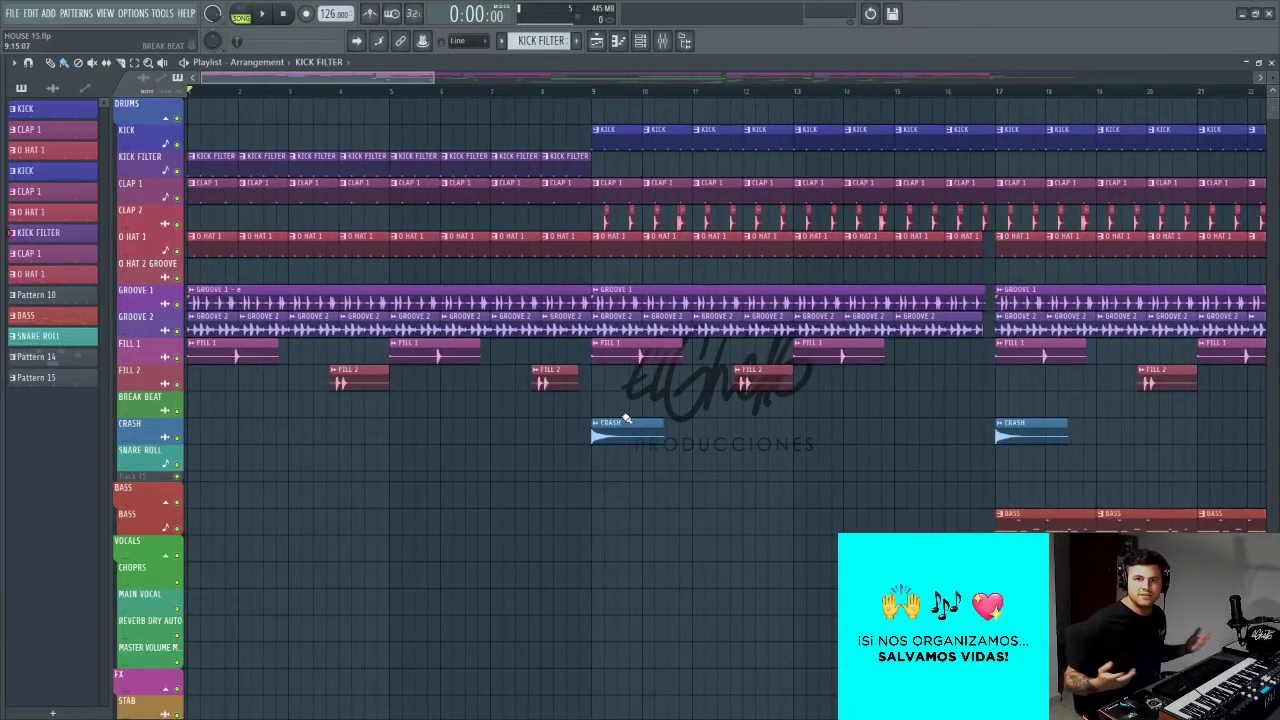
scroll(628, 418, "down", 10)
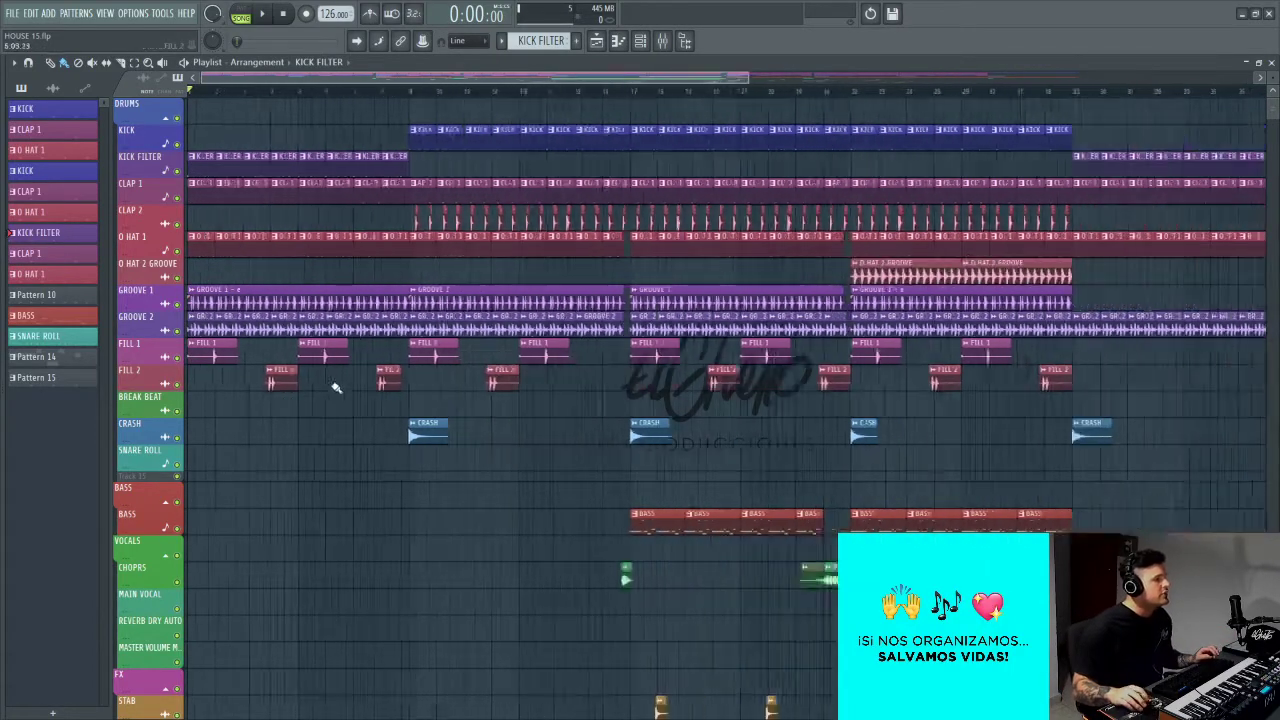
scroll(363, 363, "down", 4)
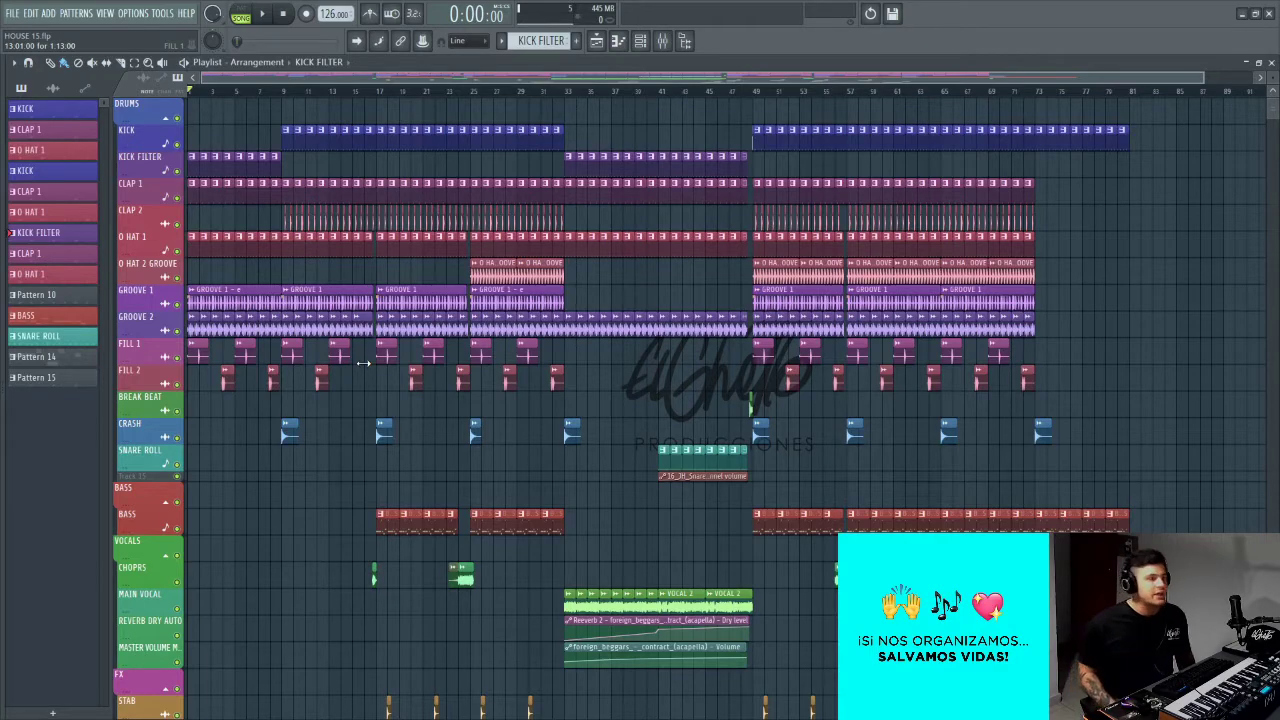
Step: Play the song from just before bar 9, where the KICK track's clips begin
scroll(363, 363, "up", 4)
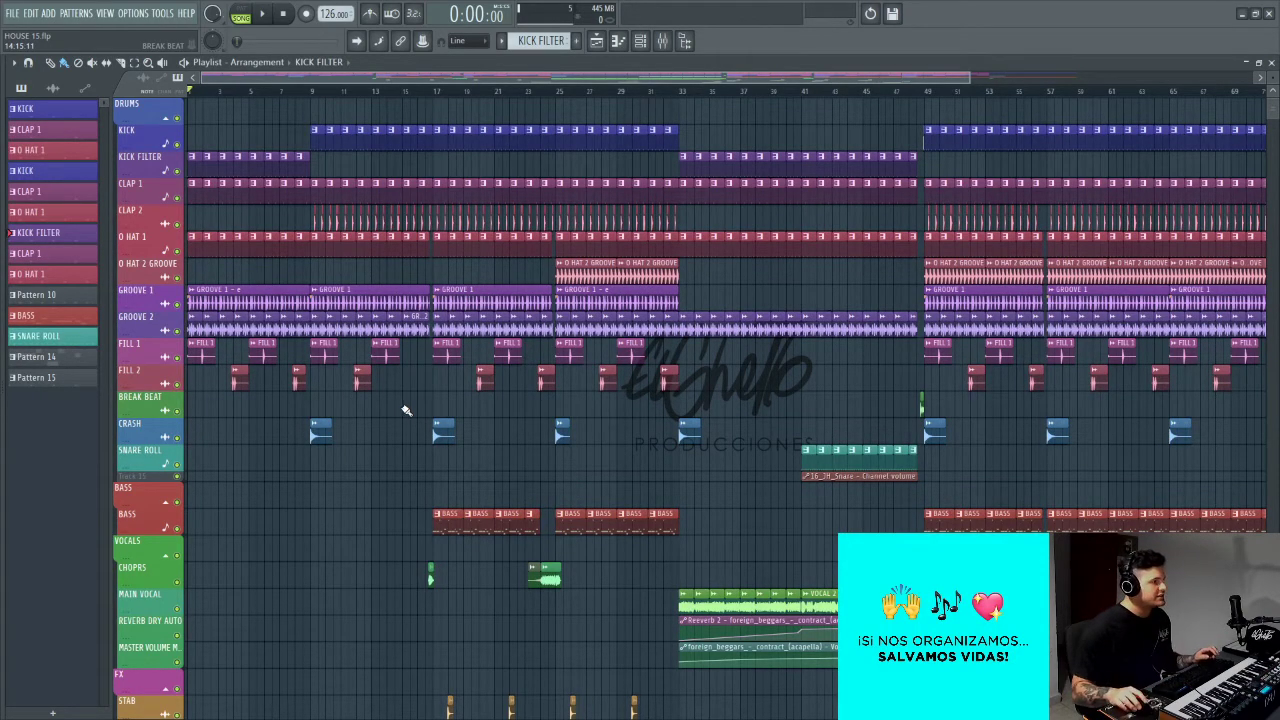
scroll(406, 410, "up", 4)
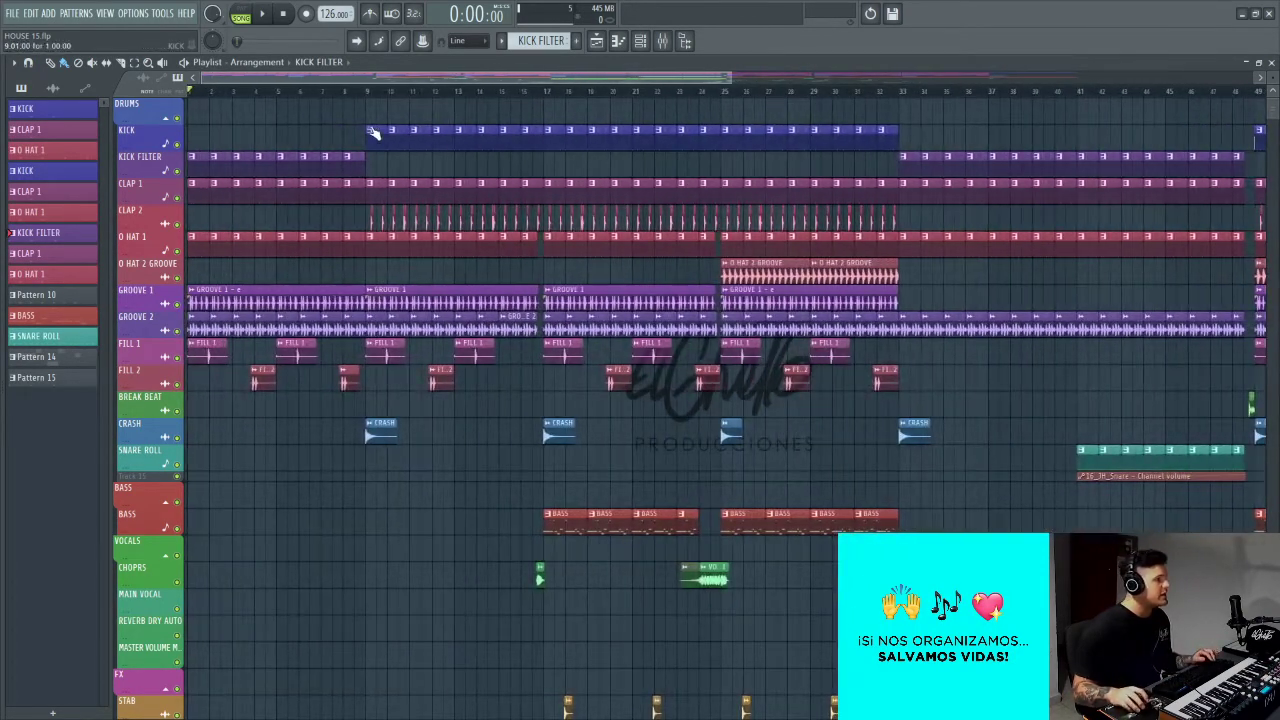
left_click(354, 99)
key("space")
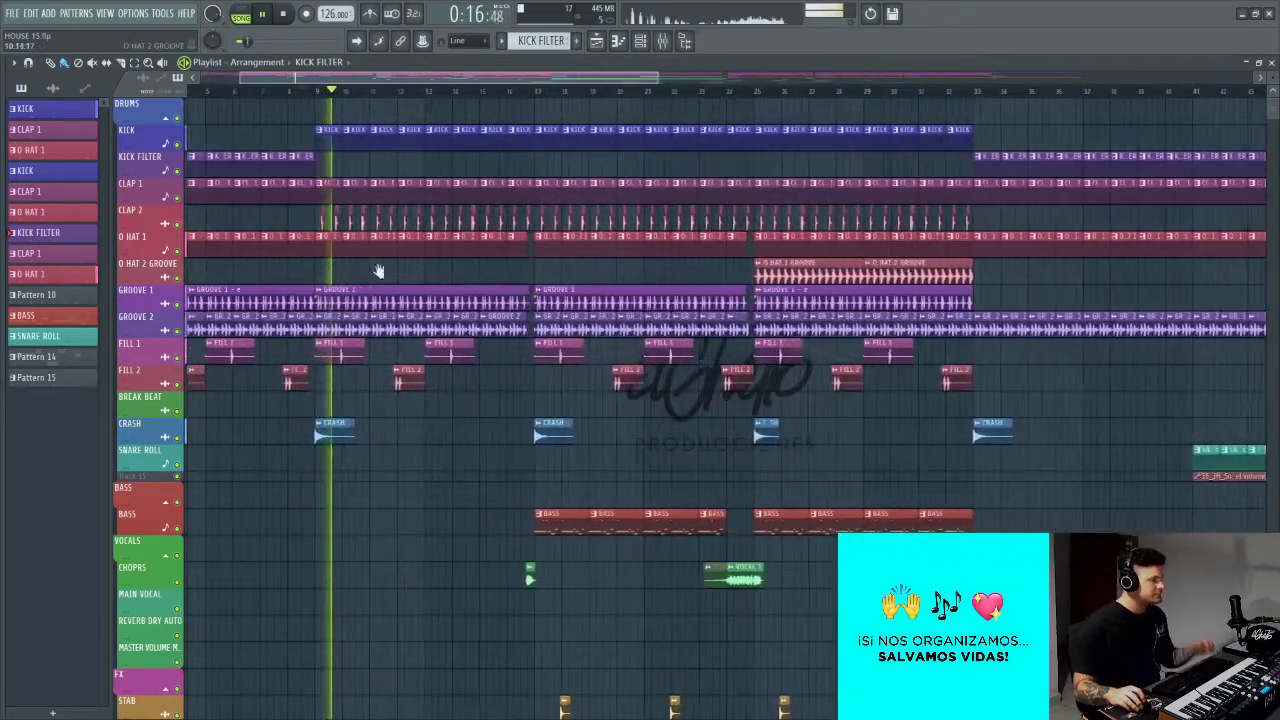
Step: Follow the playback through the kick section and into the bass entry, comparing the drum and bass clips along the timeline, and stop it
scroll(562, 302, "up", 2)
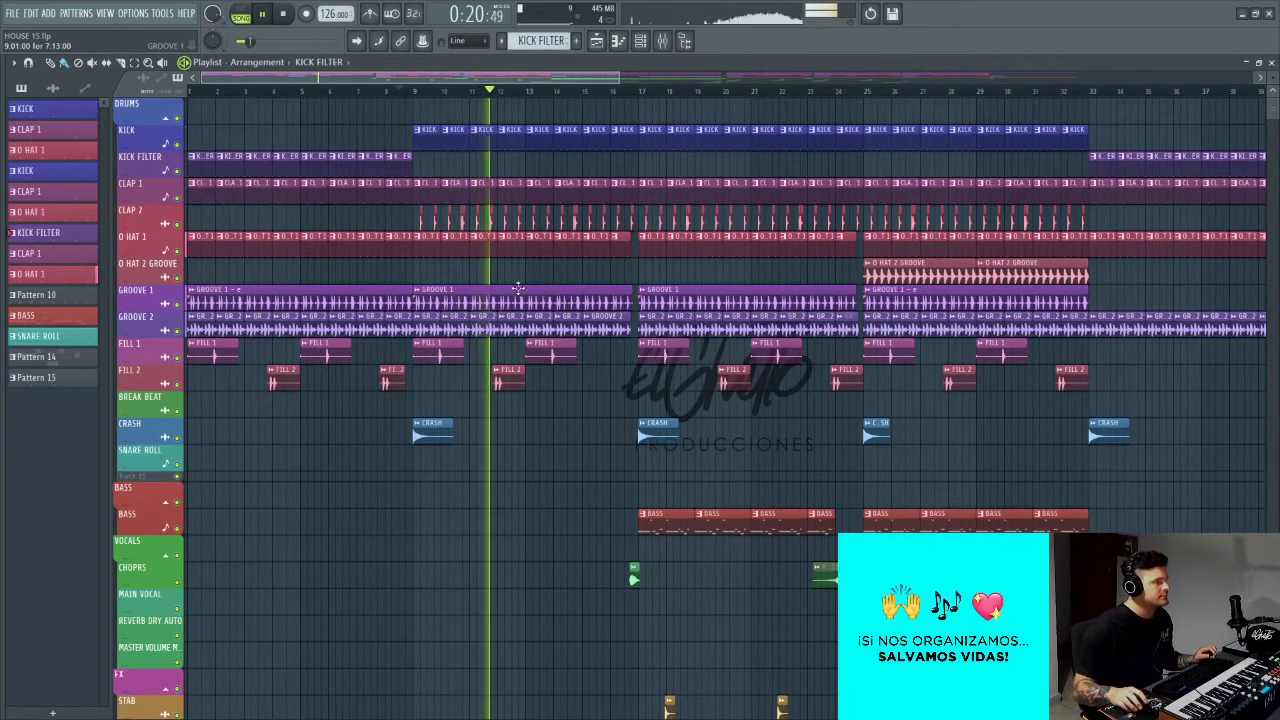
scroll(523, 280, "down", 1)
scroll(531, 272, "right", 4)
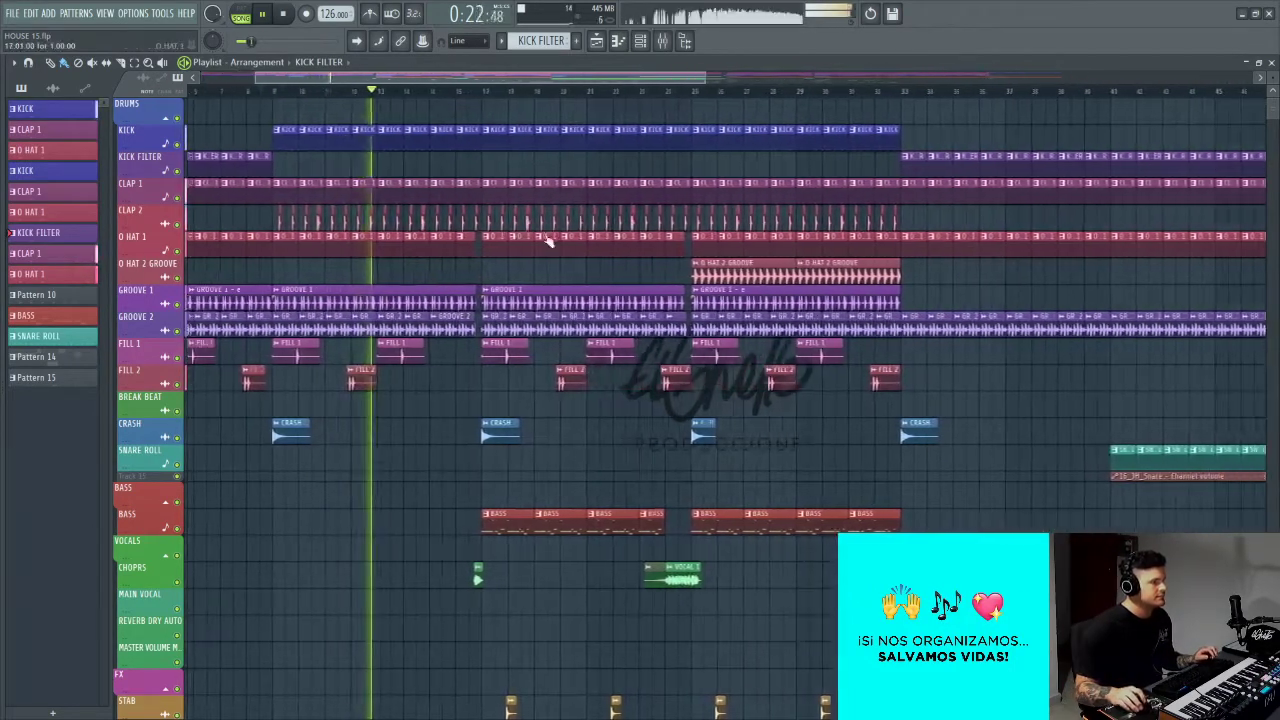
scroll(415, 203, "down", 4)
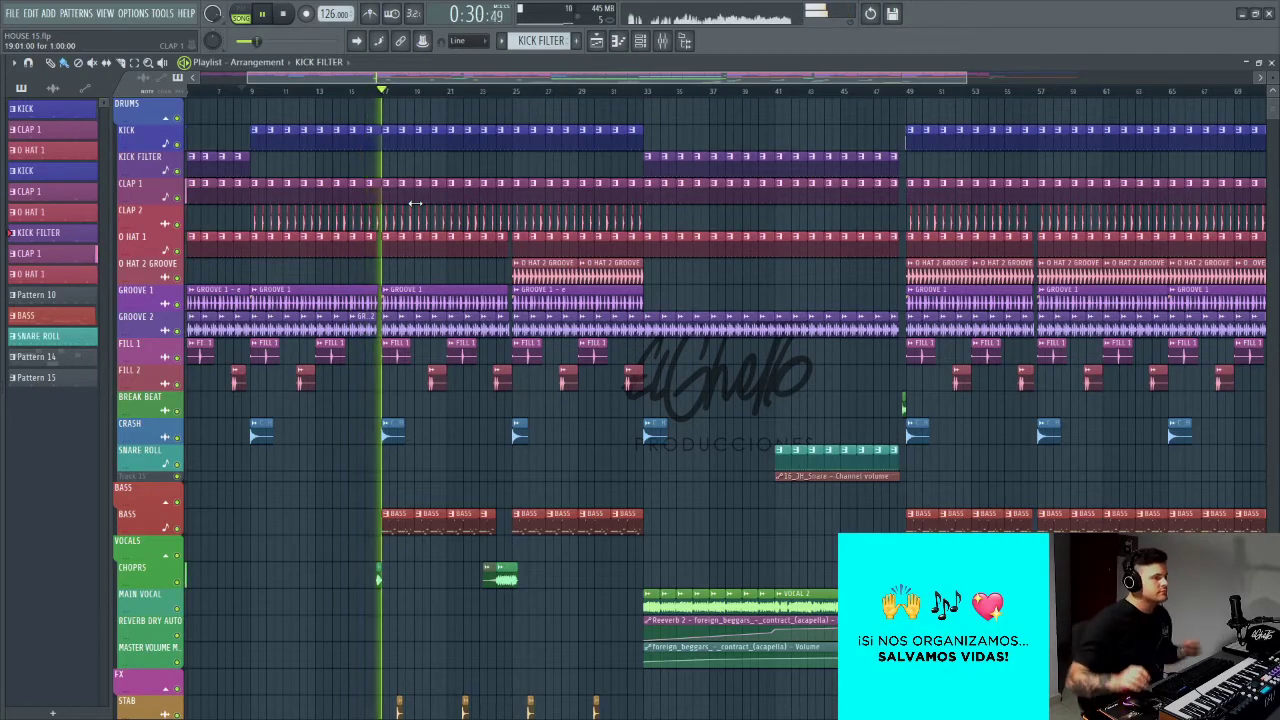
scroll(366, 283, "up", 2)
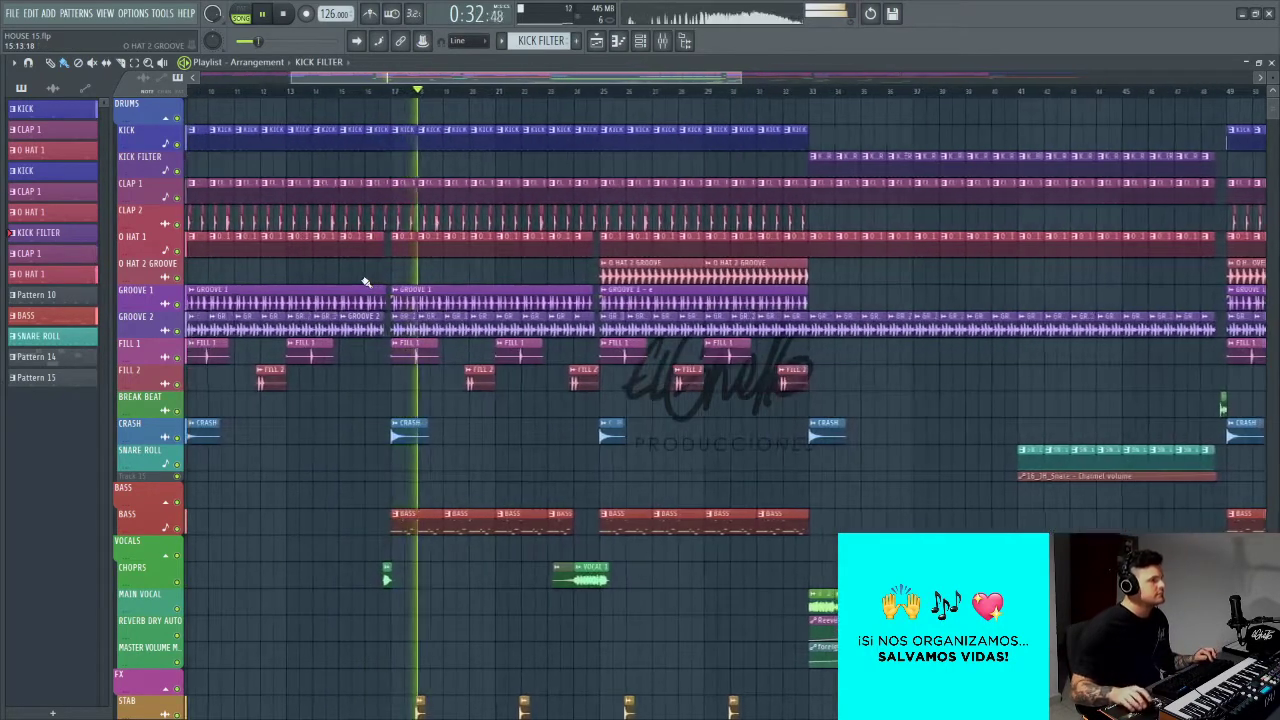
scroll(371, 277, "down", 2)
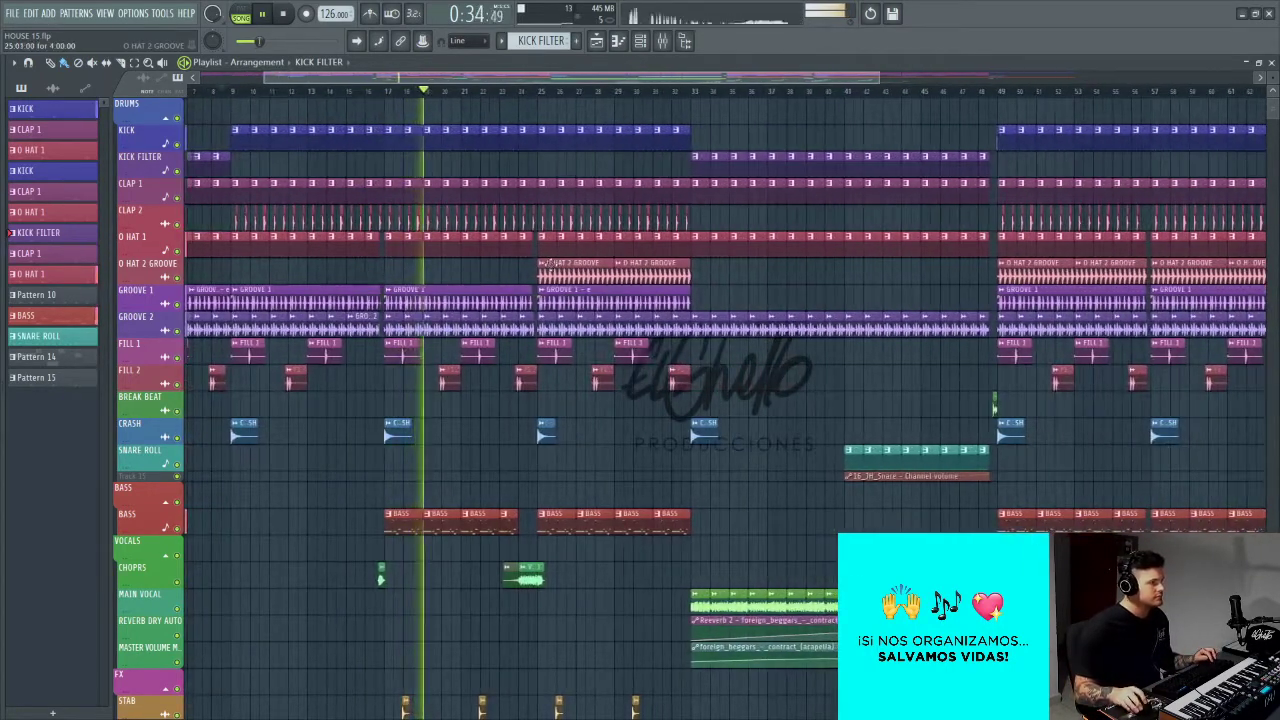
scroll(415, 265, "left", 3)
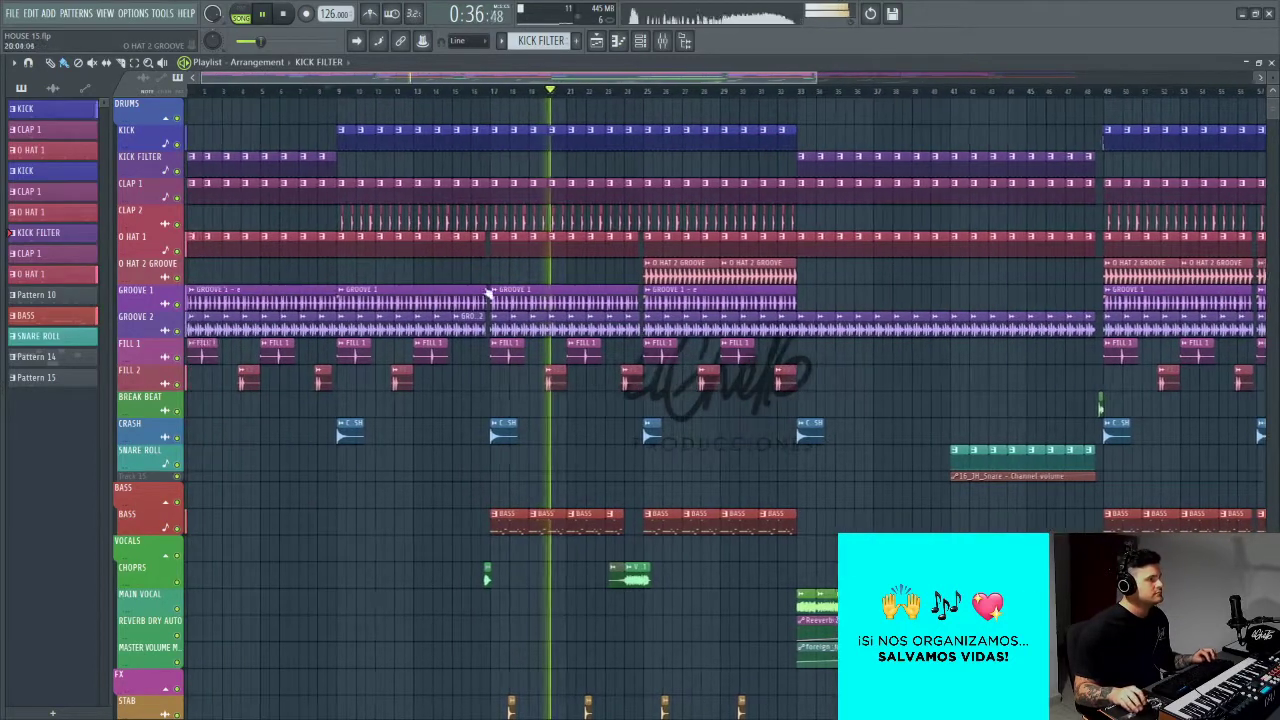
key("space")
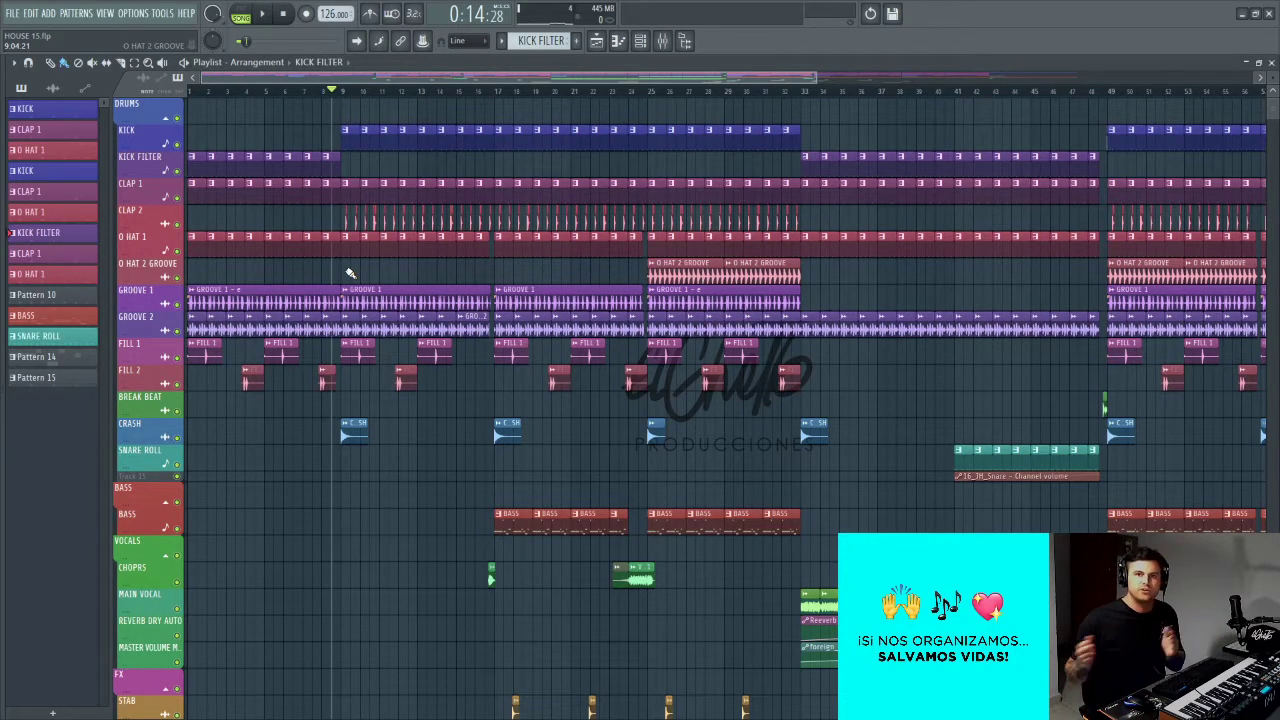
Step: Return the song position to the start and look over the drum clips in the opening eight bars
scroll(380, 272, "up", 4)
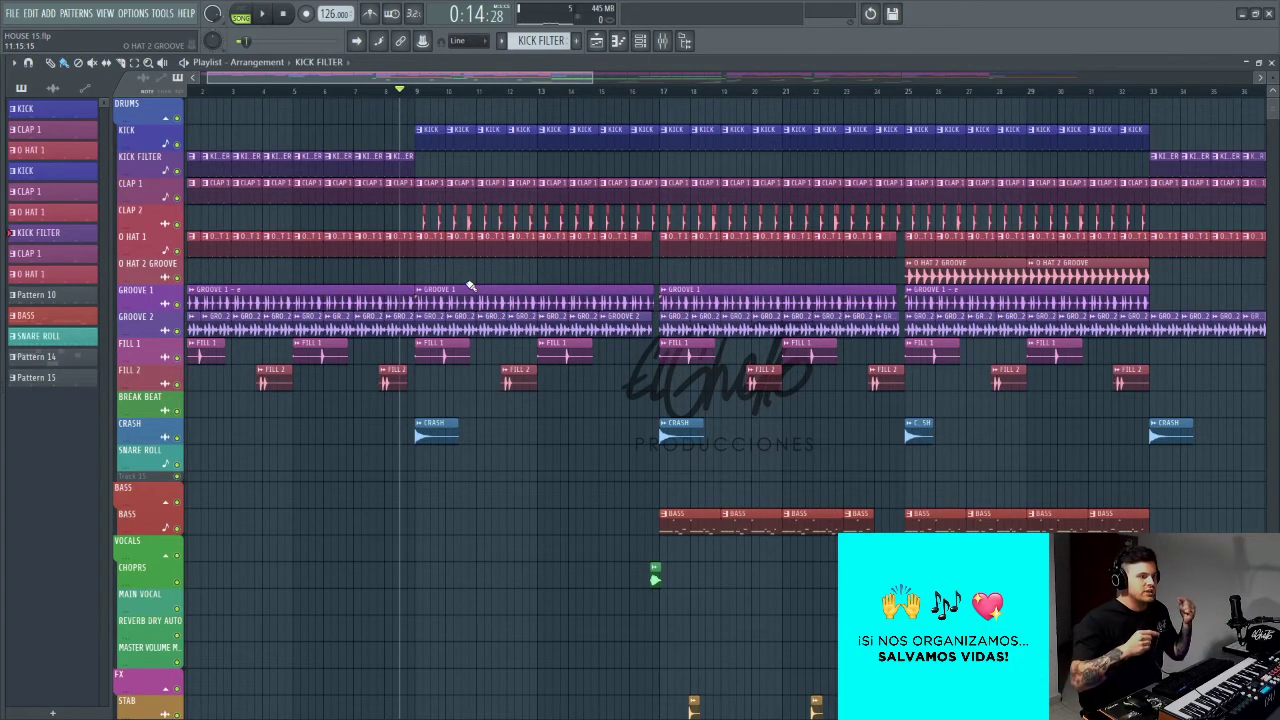
scroll(478, 306, "down", 5)
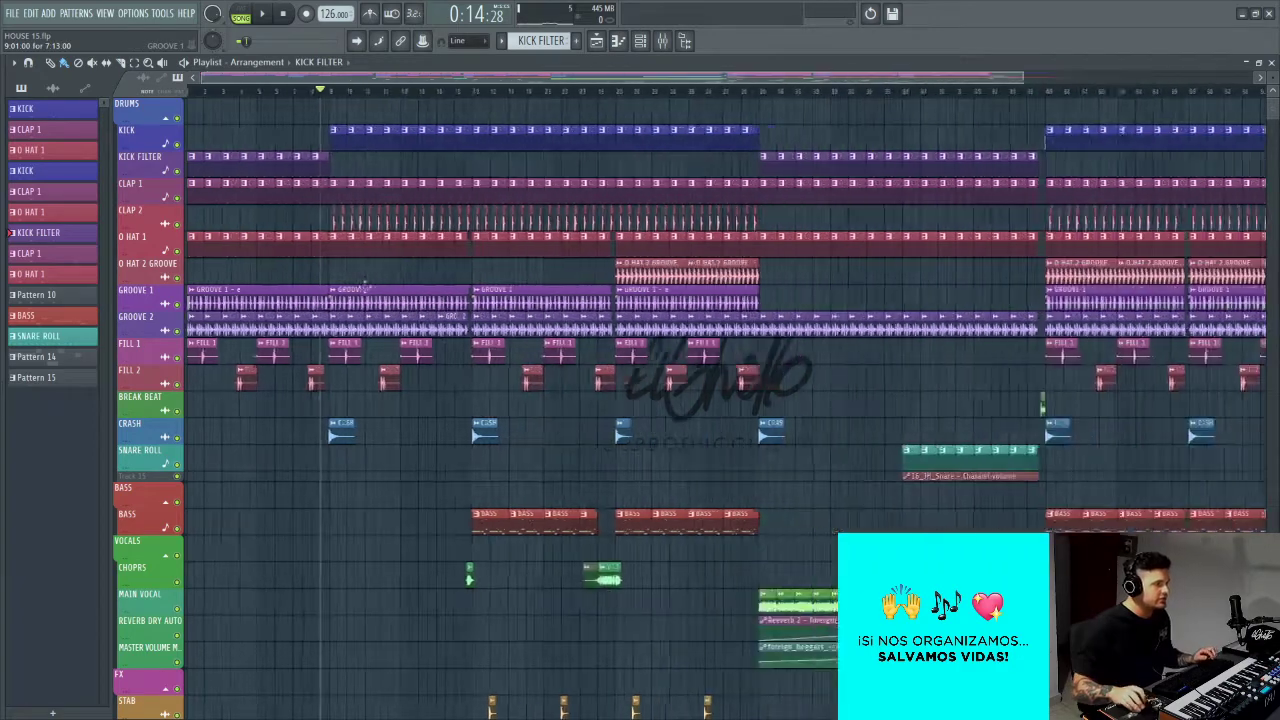
scroll(270, 273, "up", 5)
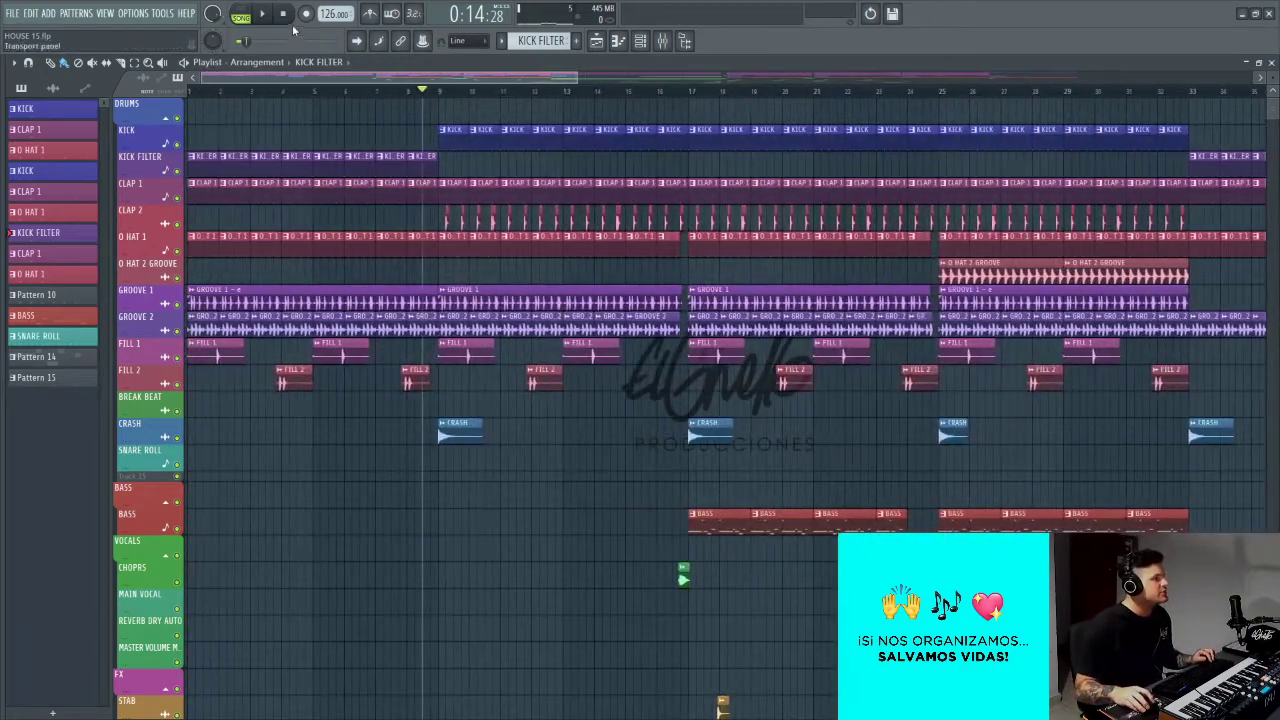
left_click(286, 17)
scroll(270, 206, "up", 2)
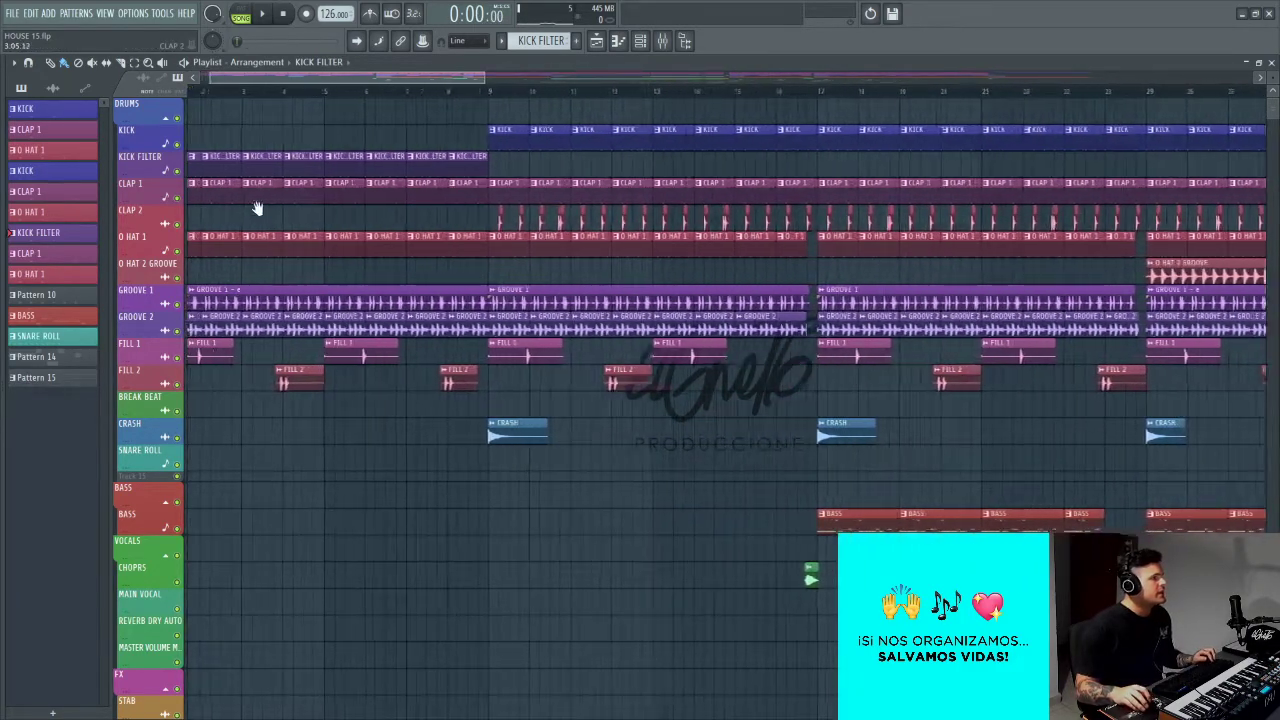
scroll(310, 230, "down", 1)
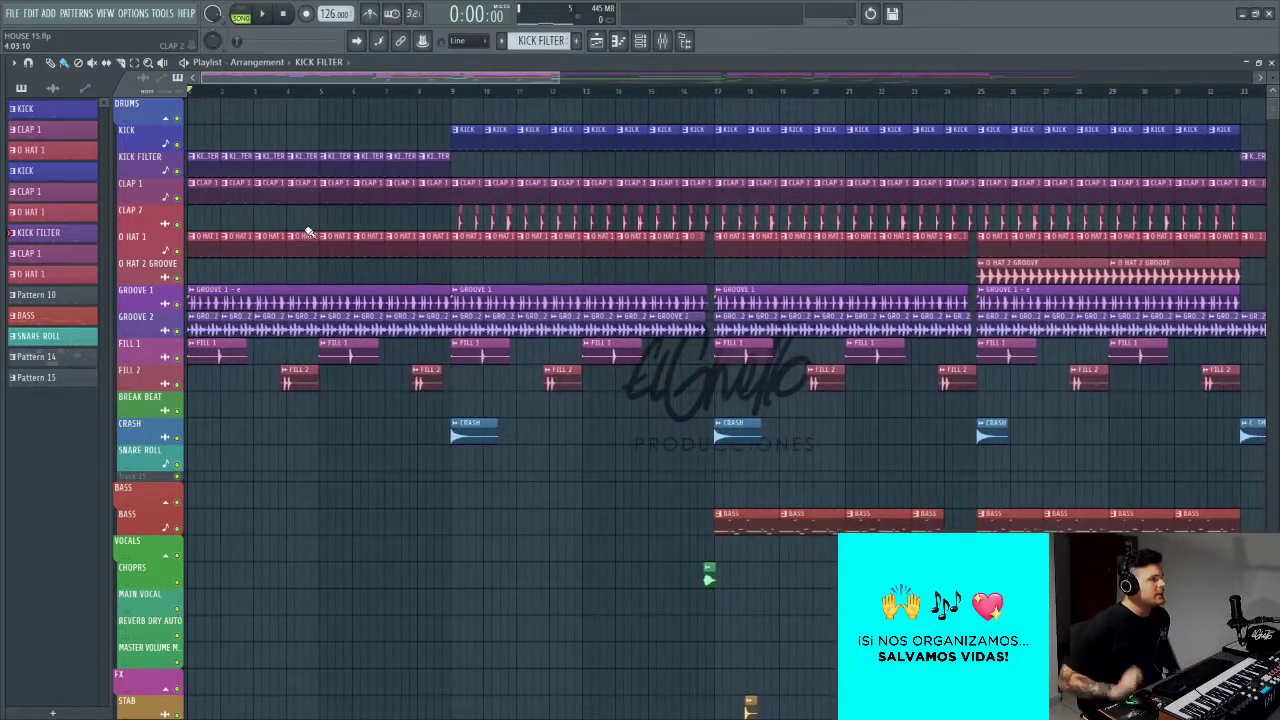
scroll(226, 234, "up", 5)
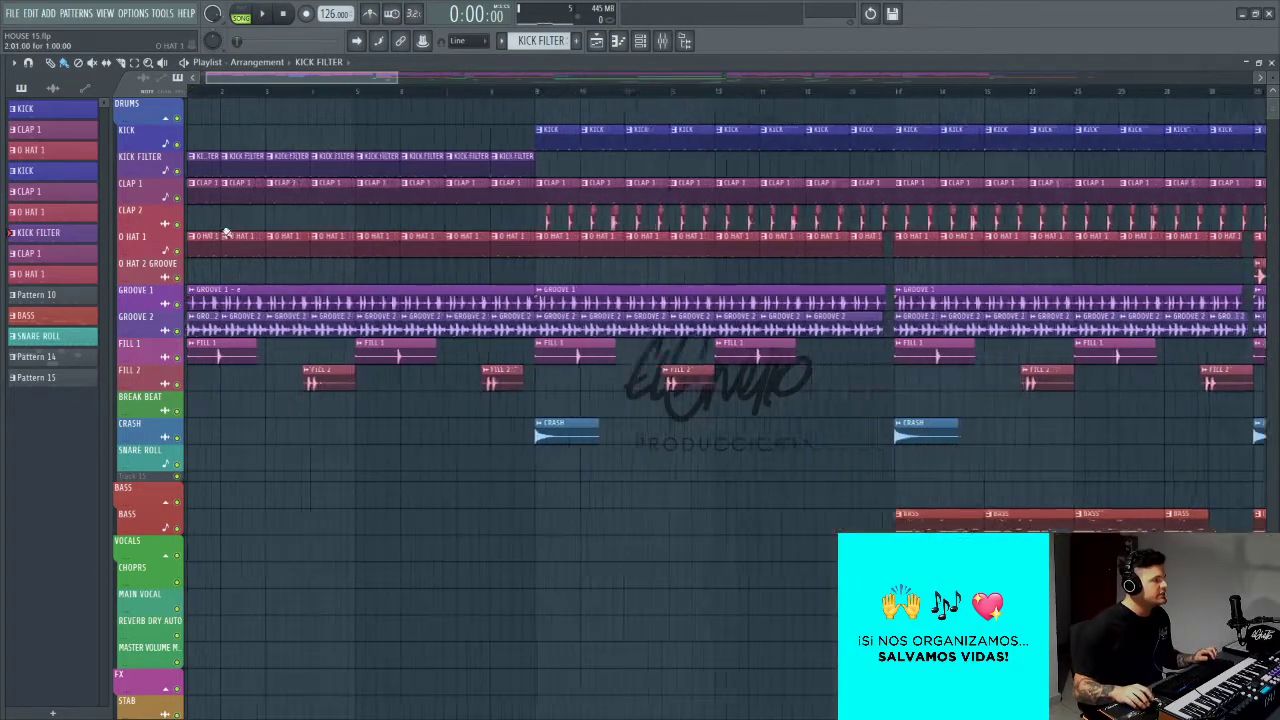
Step: Inspect the KICK FILTER and KICK patterns, view the KICK channel's sample waveform in its settings, and close the open windows
double_click(226, 163)
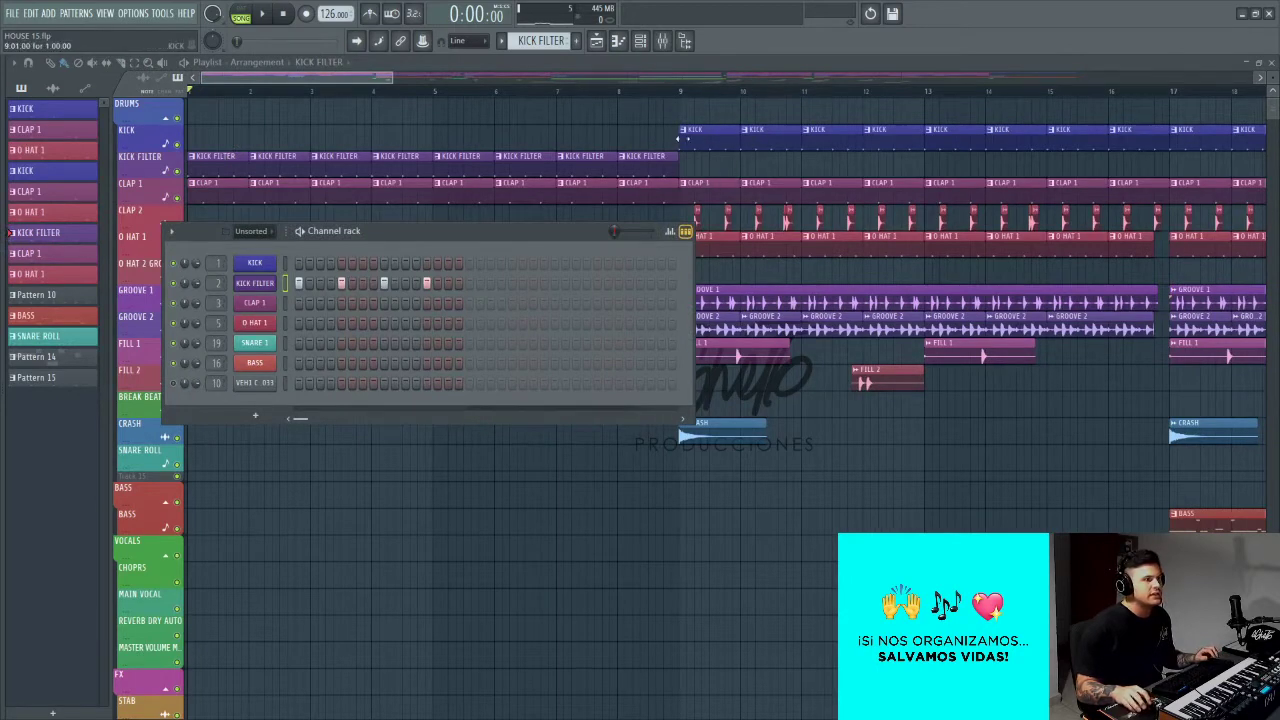
double_click(727, 138)
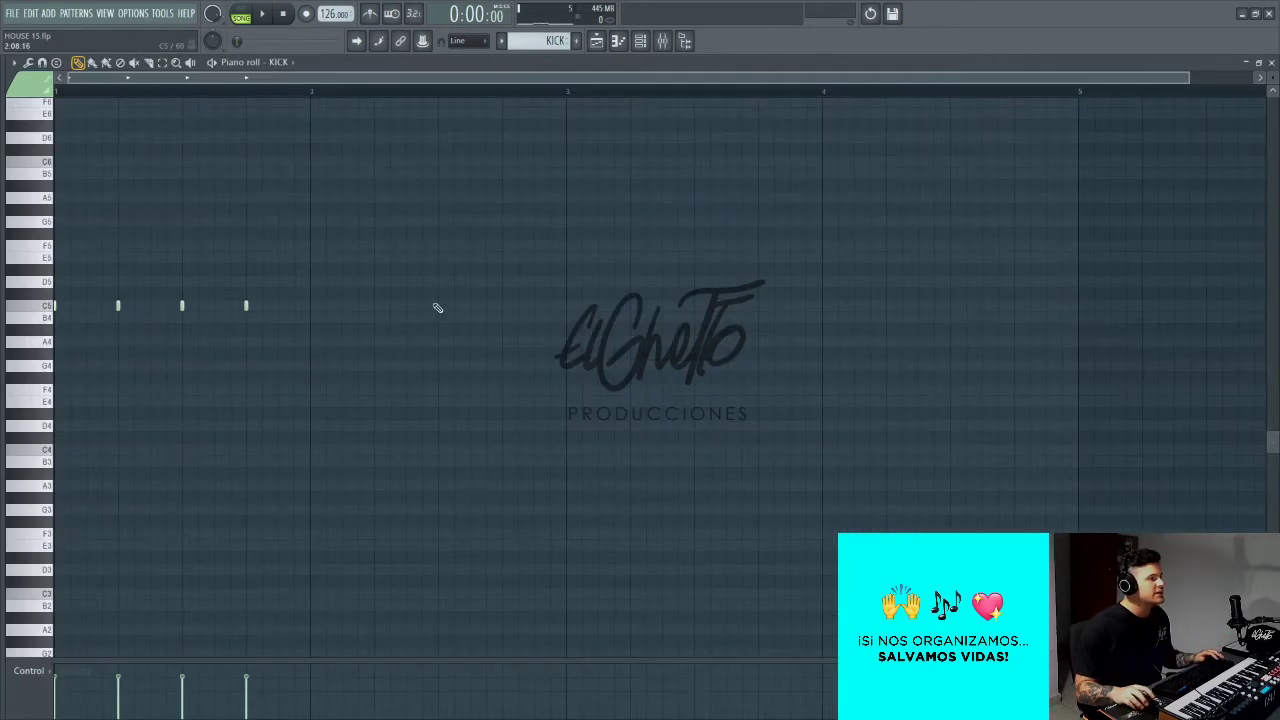
left_click(254, 263)
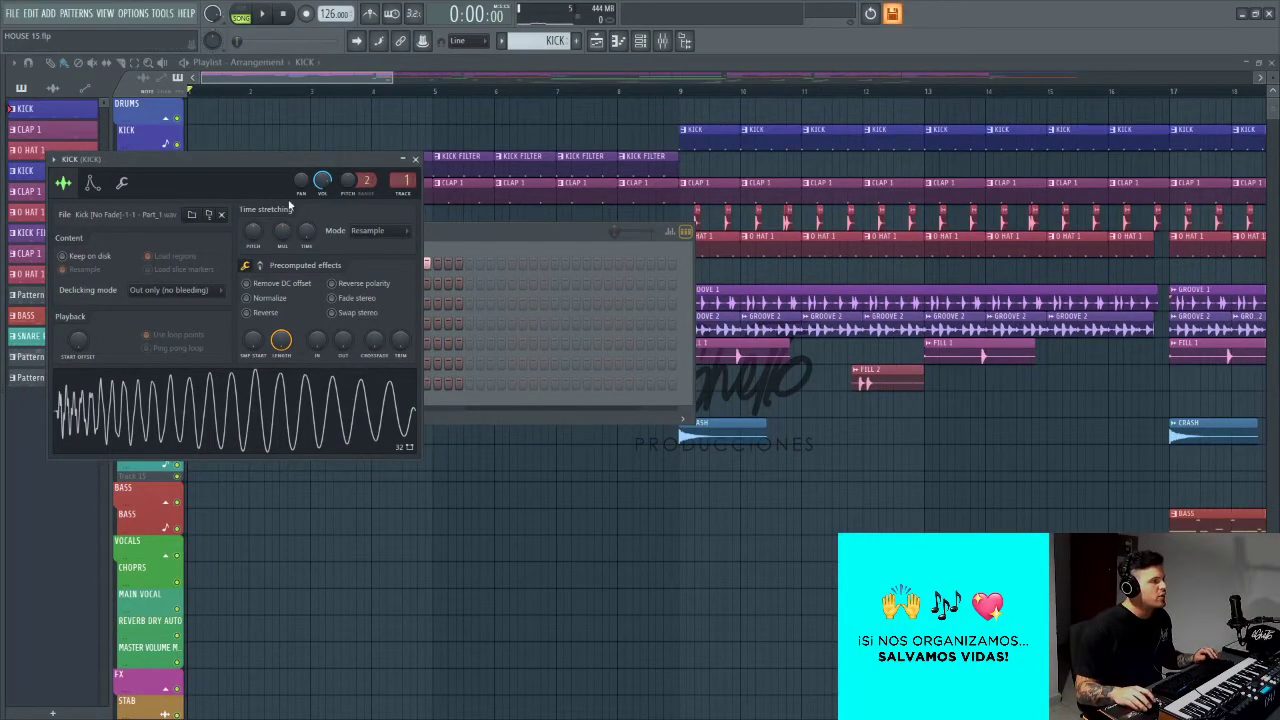
left_click_drag(248, 158, 682, 194)
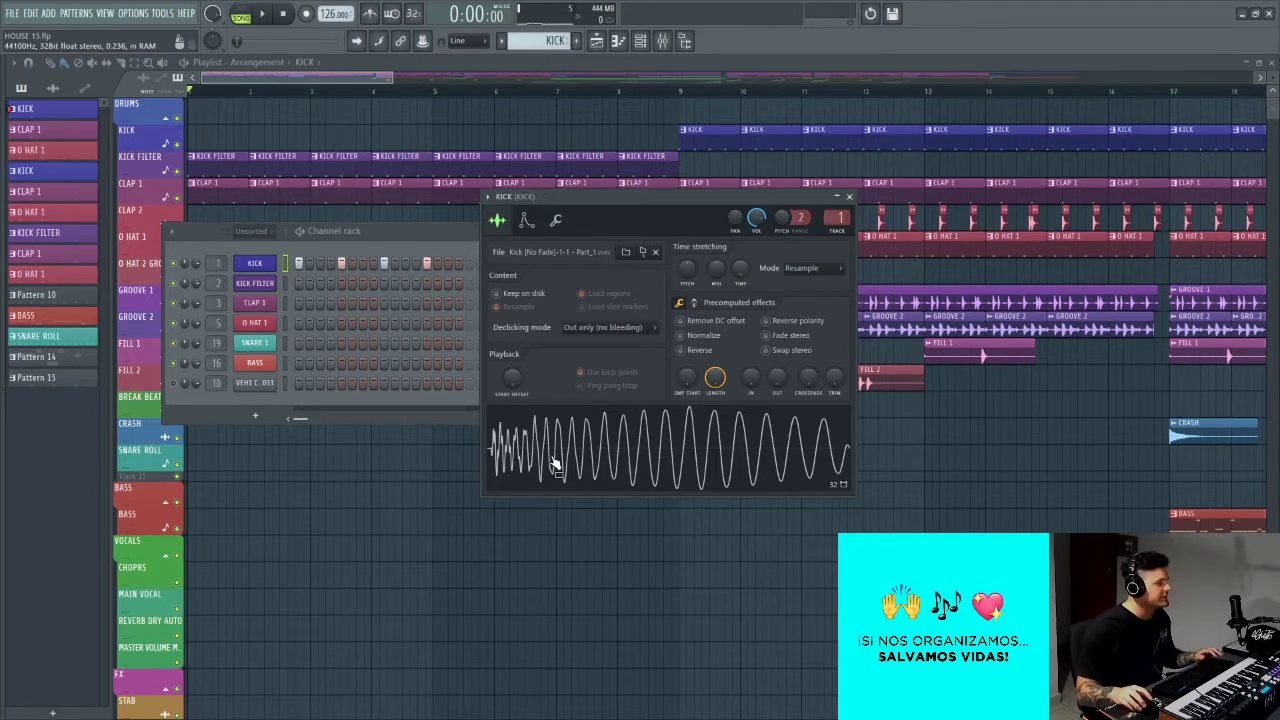
key("F12")
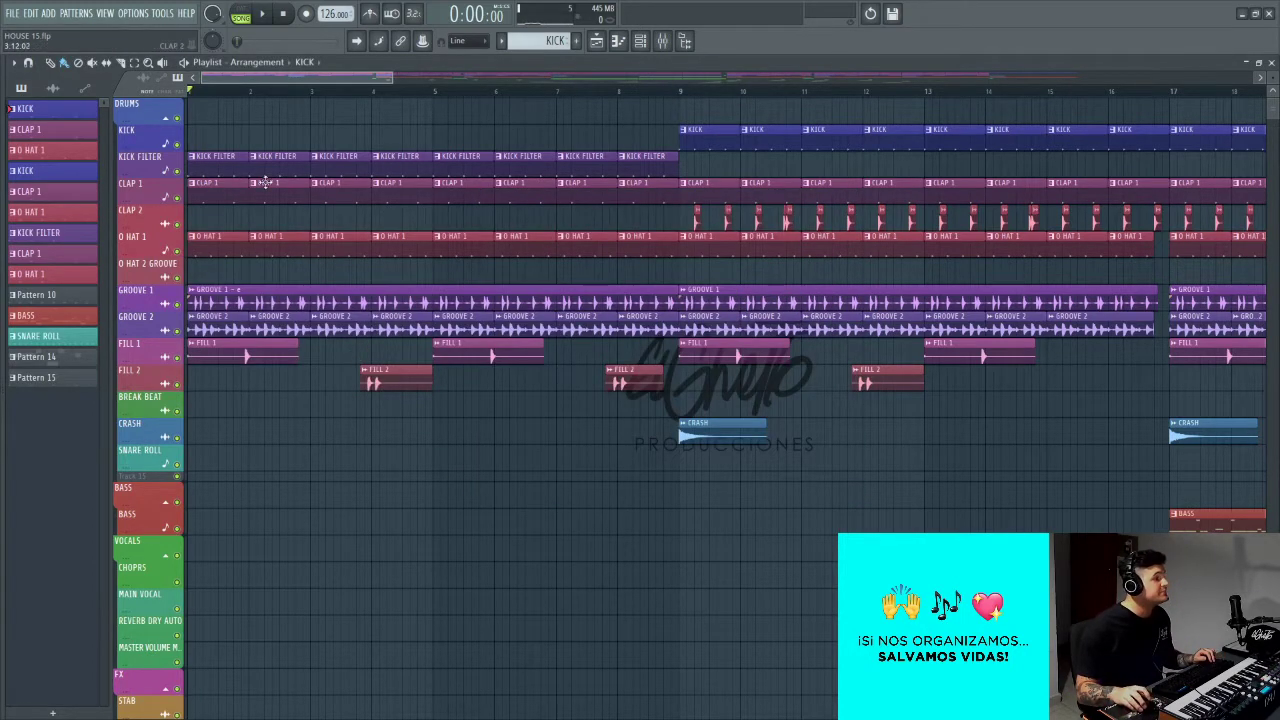
Step: Open the KICK FILTER pattern in the channel rack, inspect that channel's sample waveform and settings, and close the windows
scroll(371, 258, "down", 4)
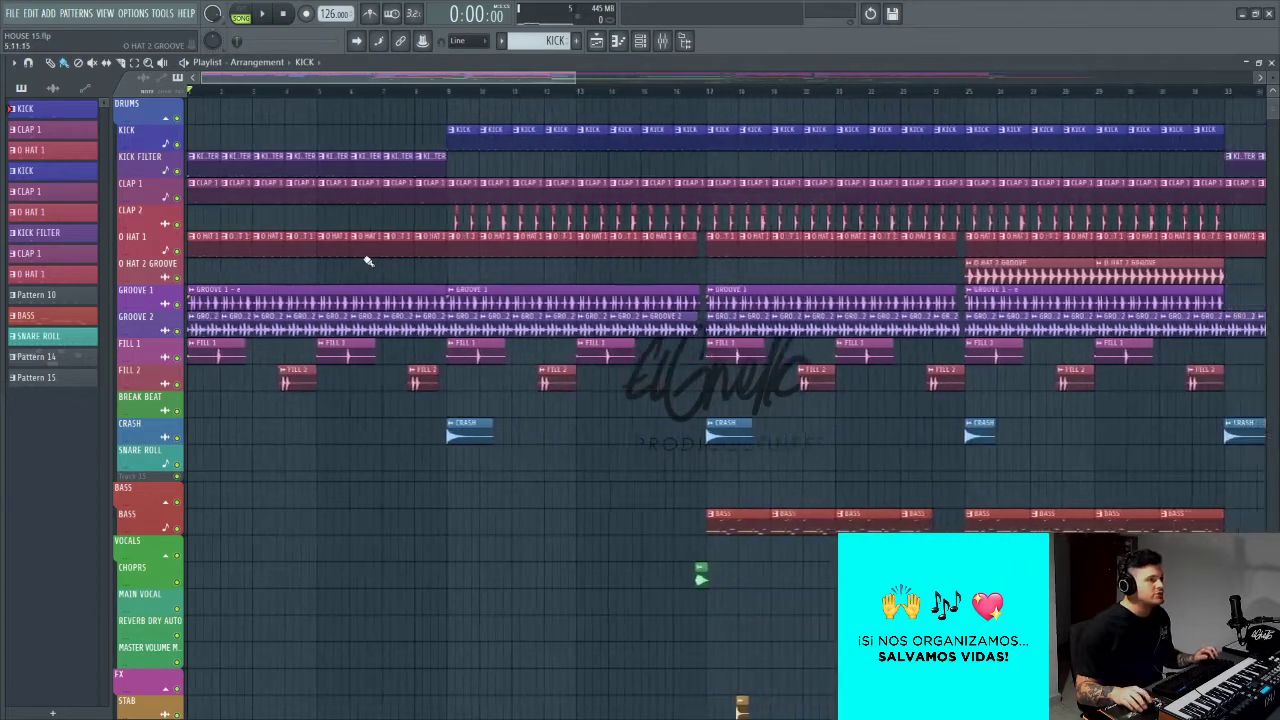
scroll(368, 260, "down", 1)
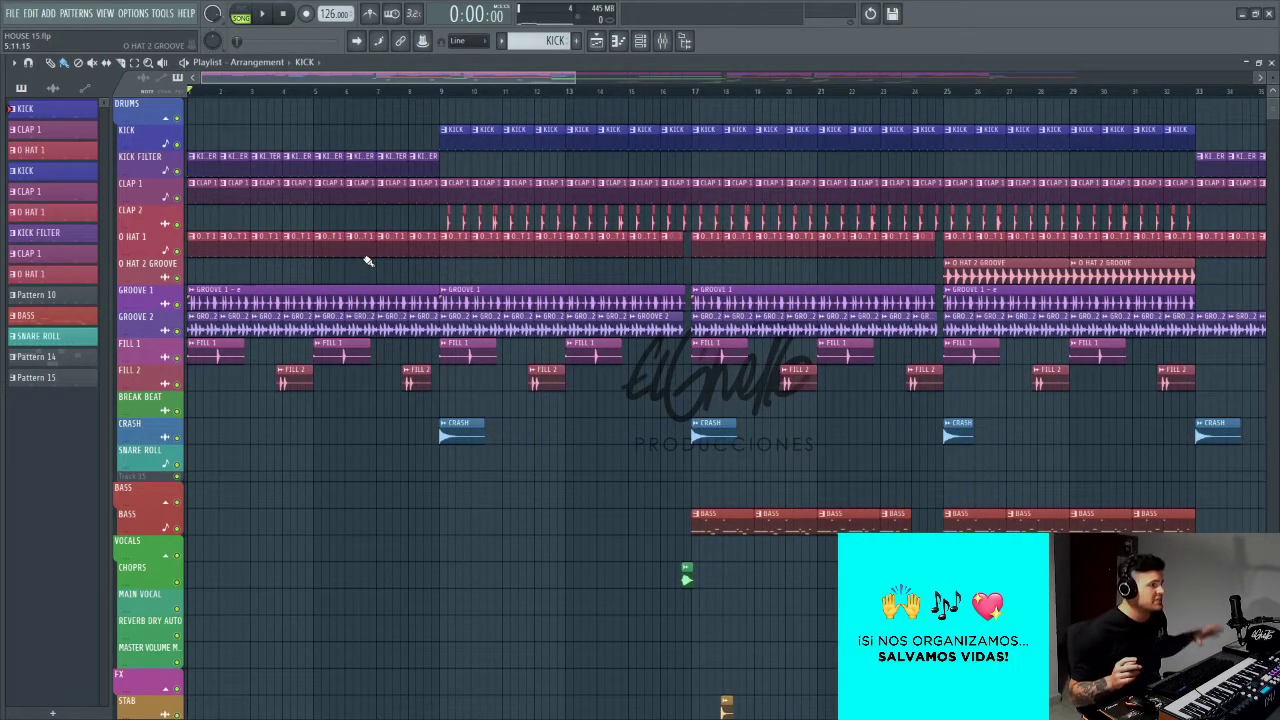
scroll(340, 265, "up", 4)
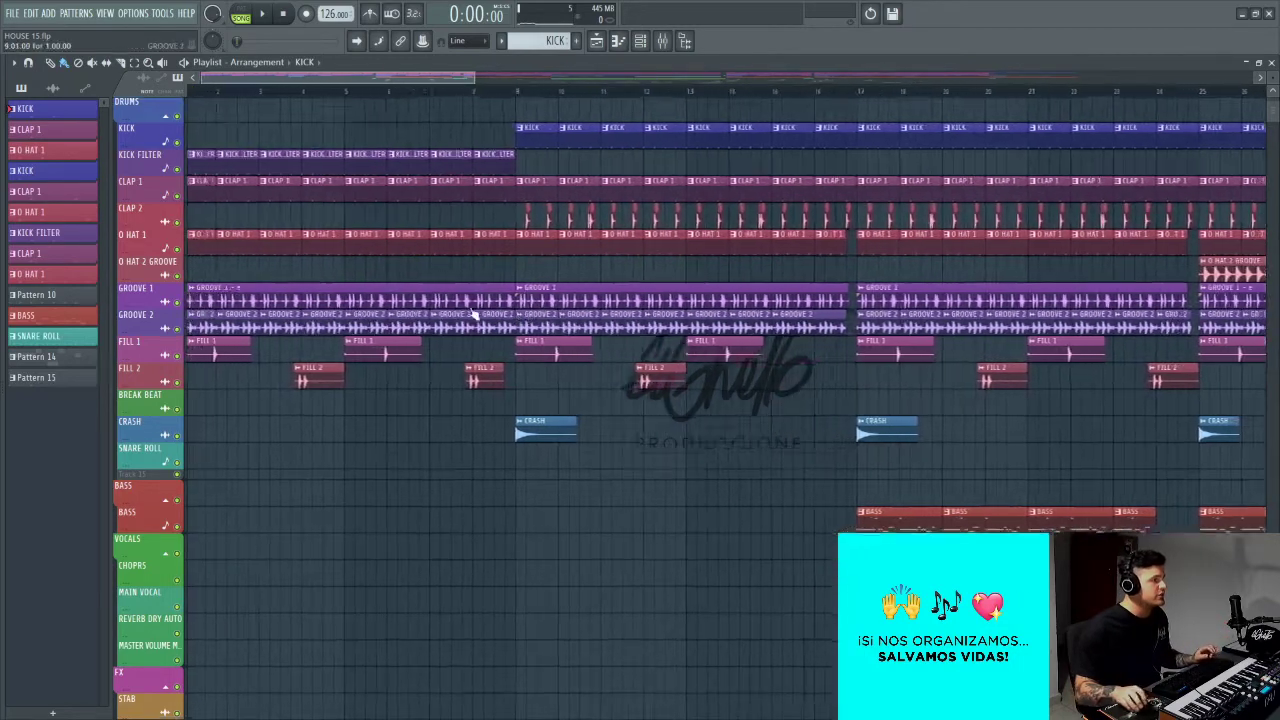
scroll(275, 275, "up", 3)
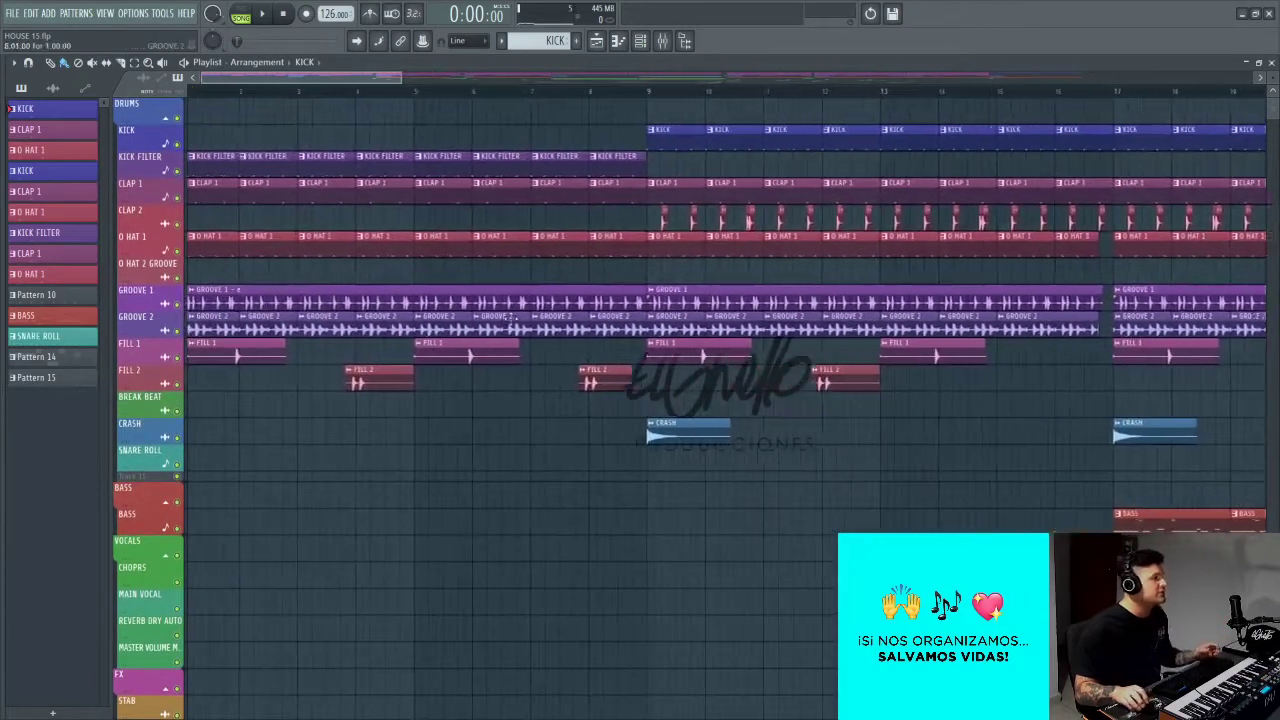
double_click(286, 170)
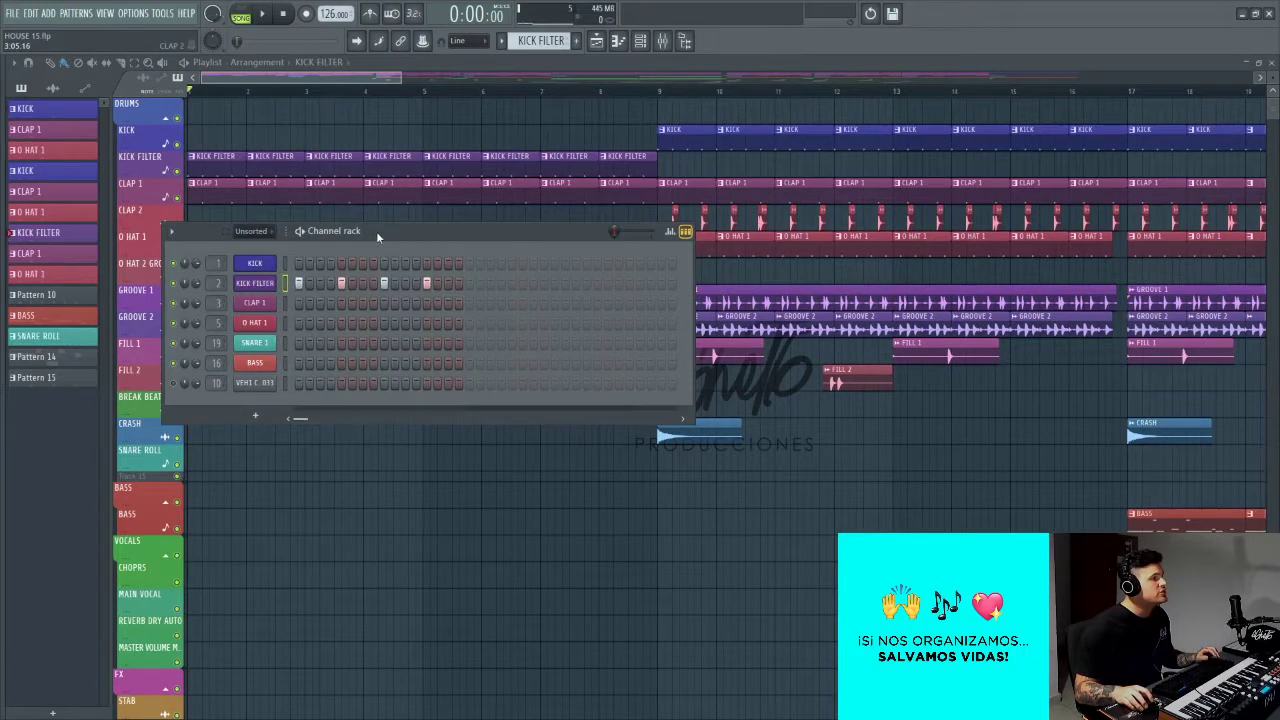
left_click_drag(376, 232, 679, 242)
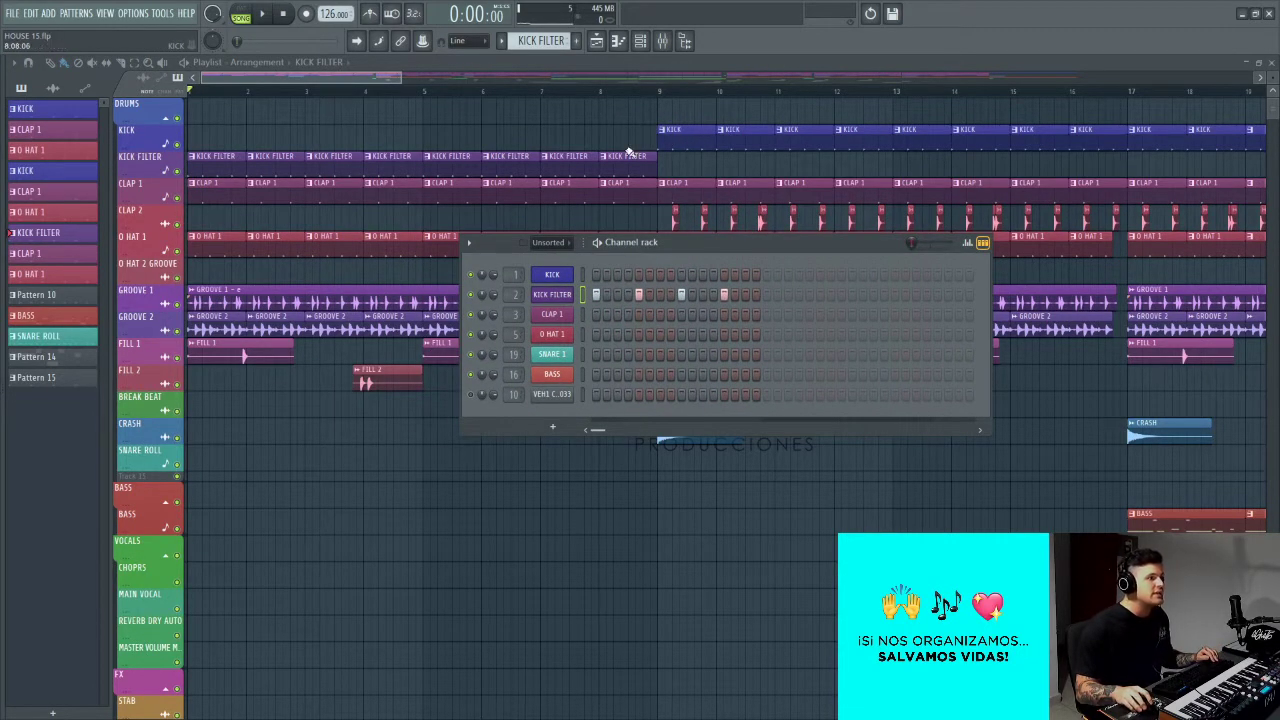
left_click(549, 295)
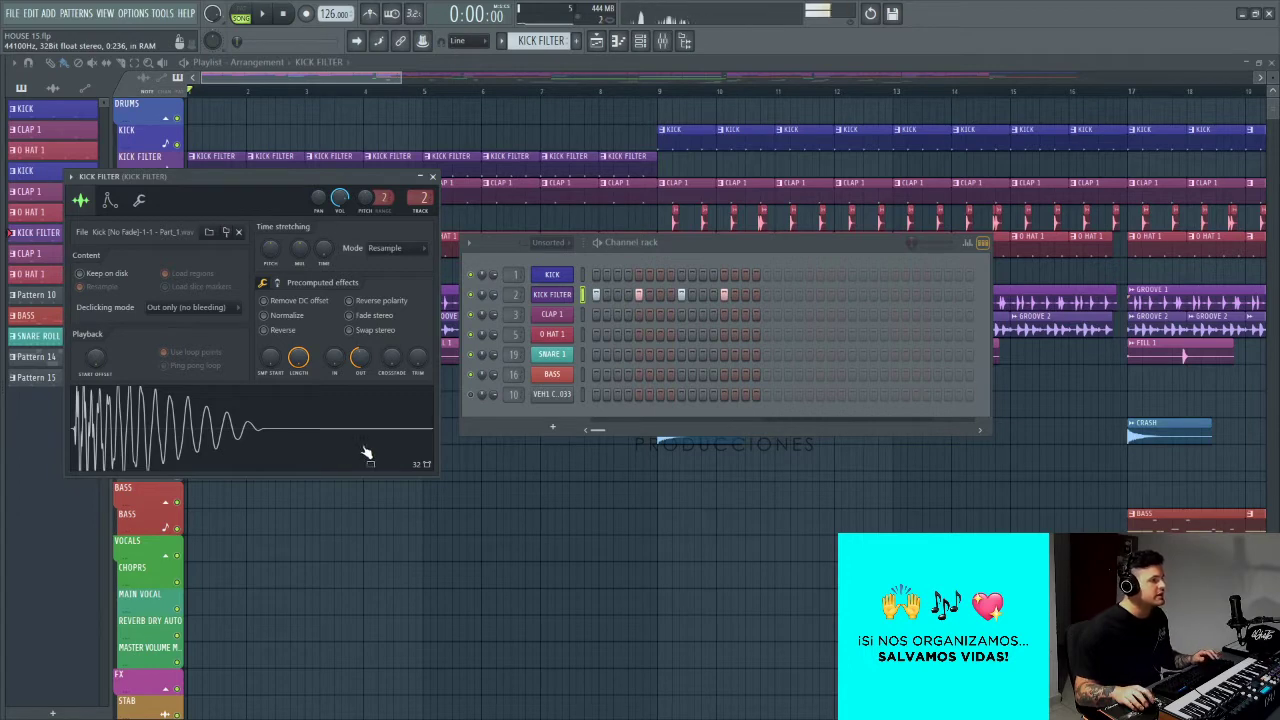
right_click(479, 489)
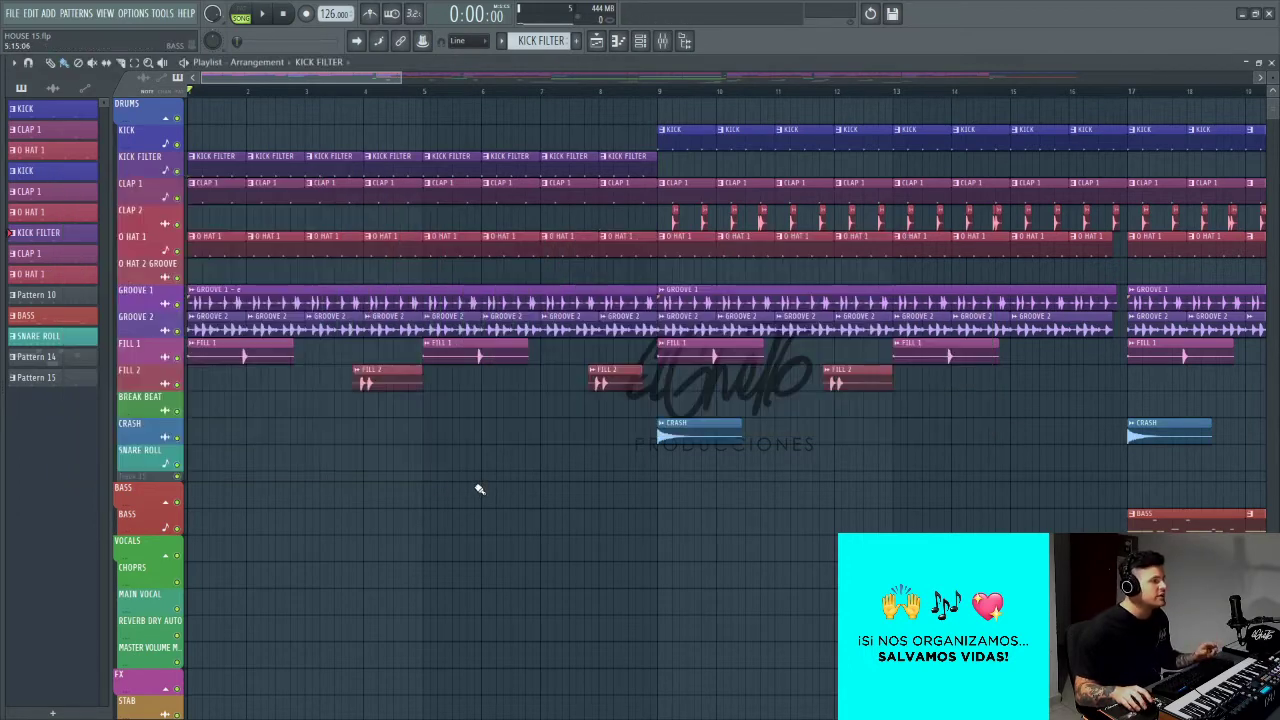
Step: Play the intro from the start of the song for the first few bars and stop playback
scroll(479, 489, "down", 3)
key("space")
scroll(200, 217, "up", 4)
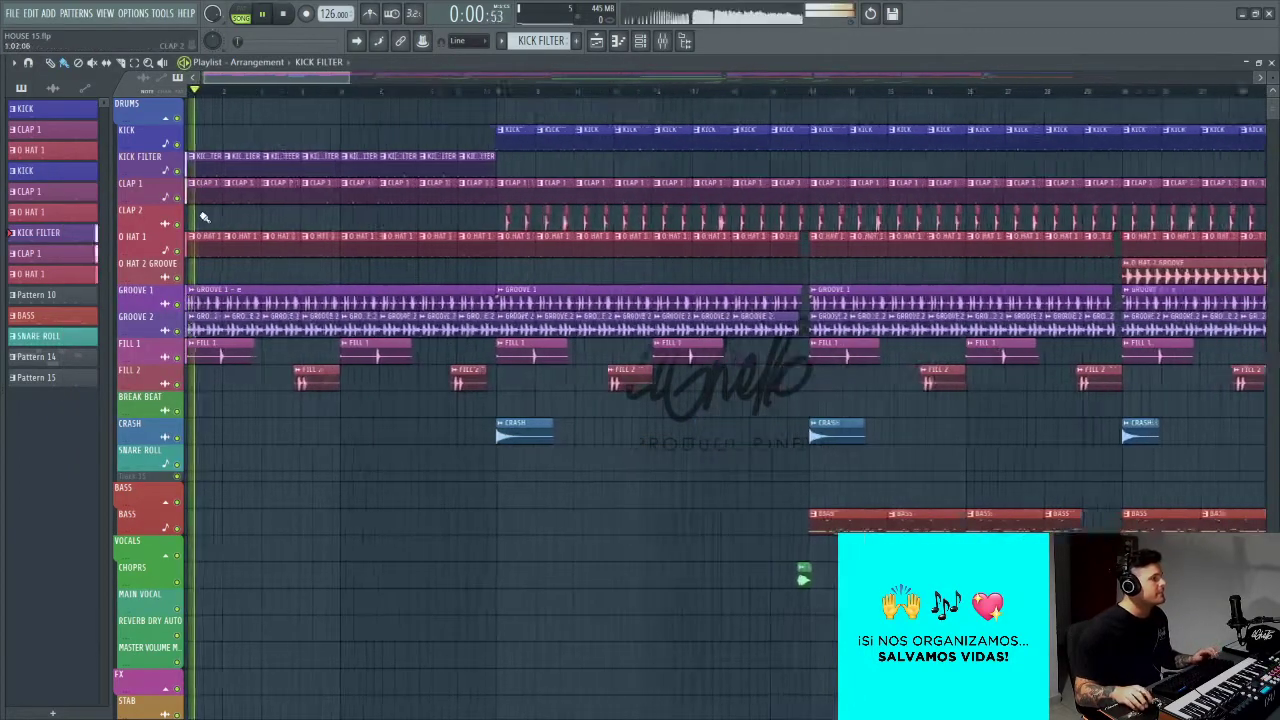
scroll(397, 404, "down", 2)
scroll(397, 404, "down", 3)
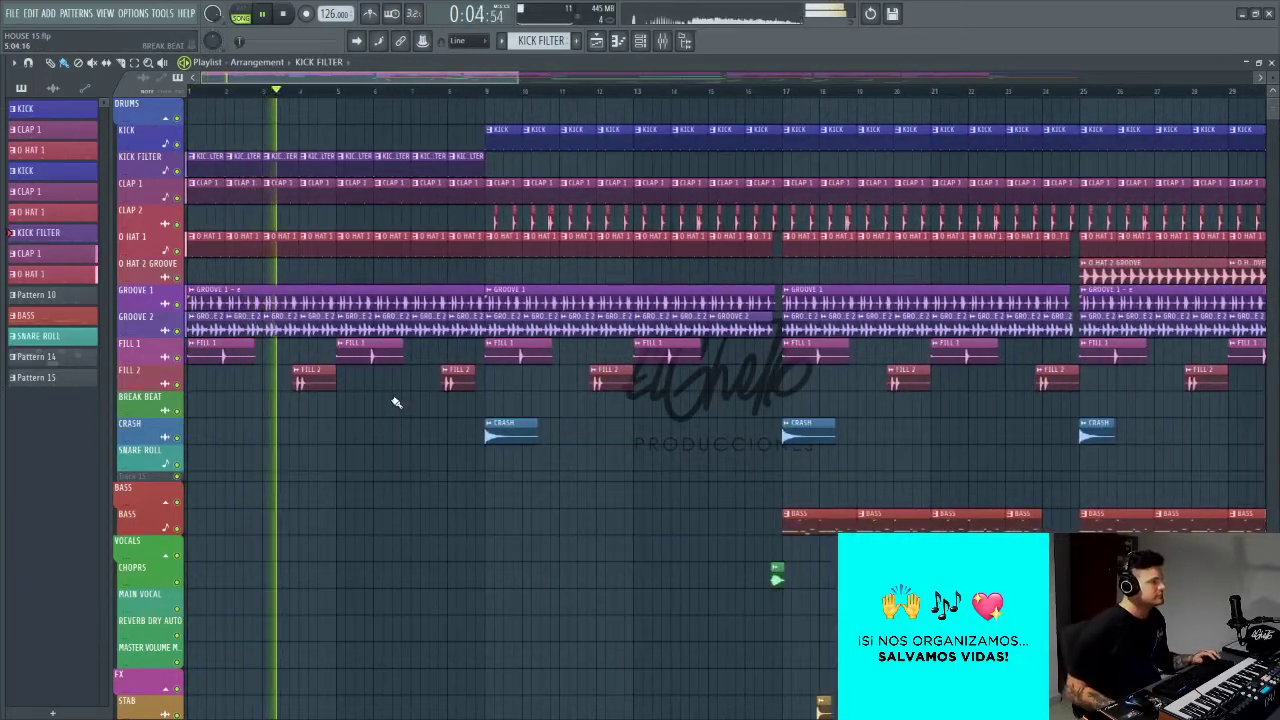
key("space")
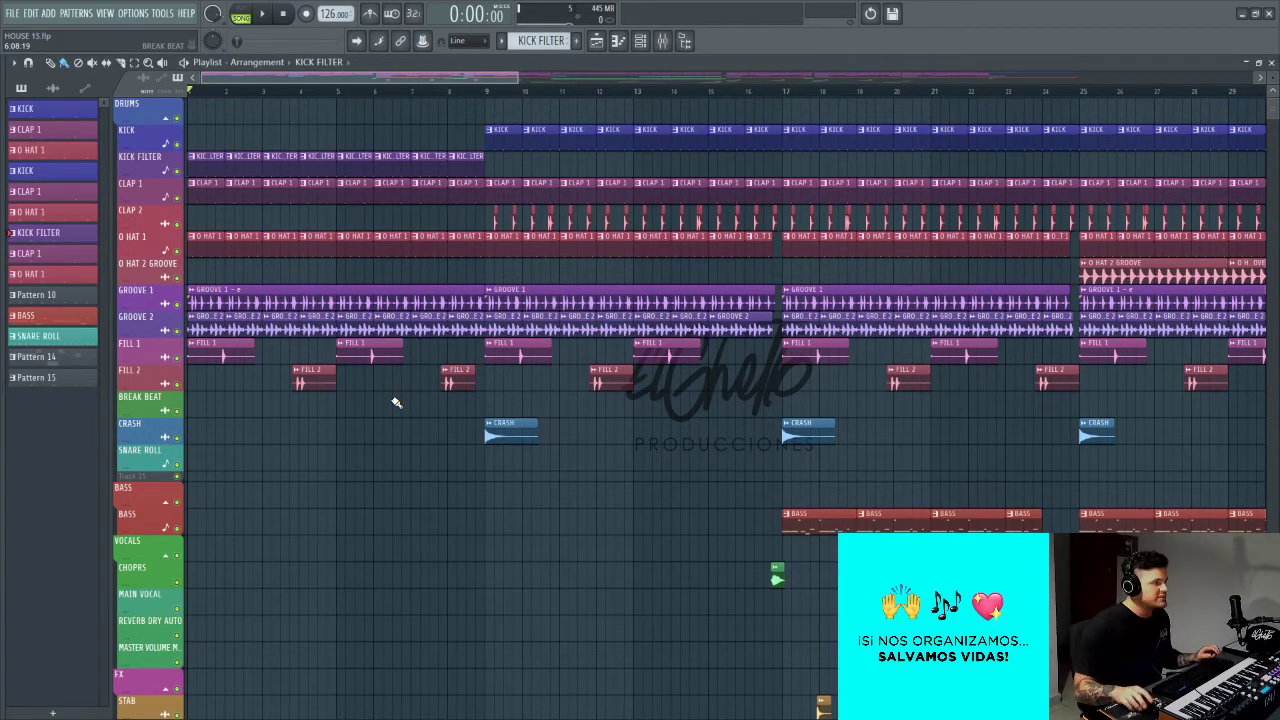
Step: Solo the KICK FILTER track and listen to its opening bars from the start of the song
scroll(396, 402, "up", 8)
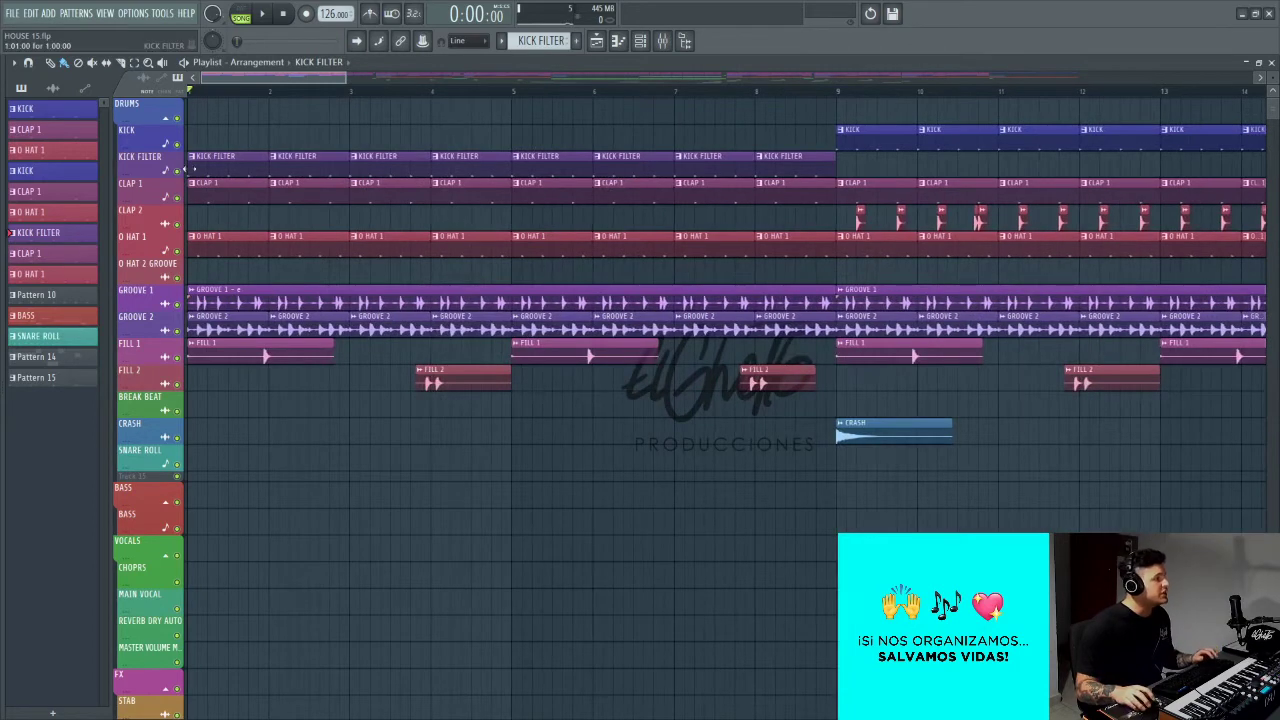
right_click(177, 171)
scroll(229, 214, "up", 5)
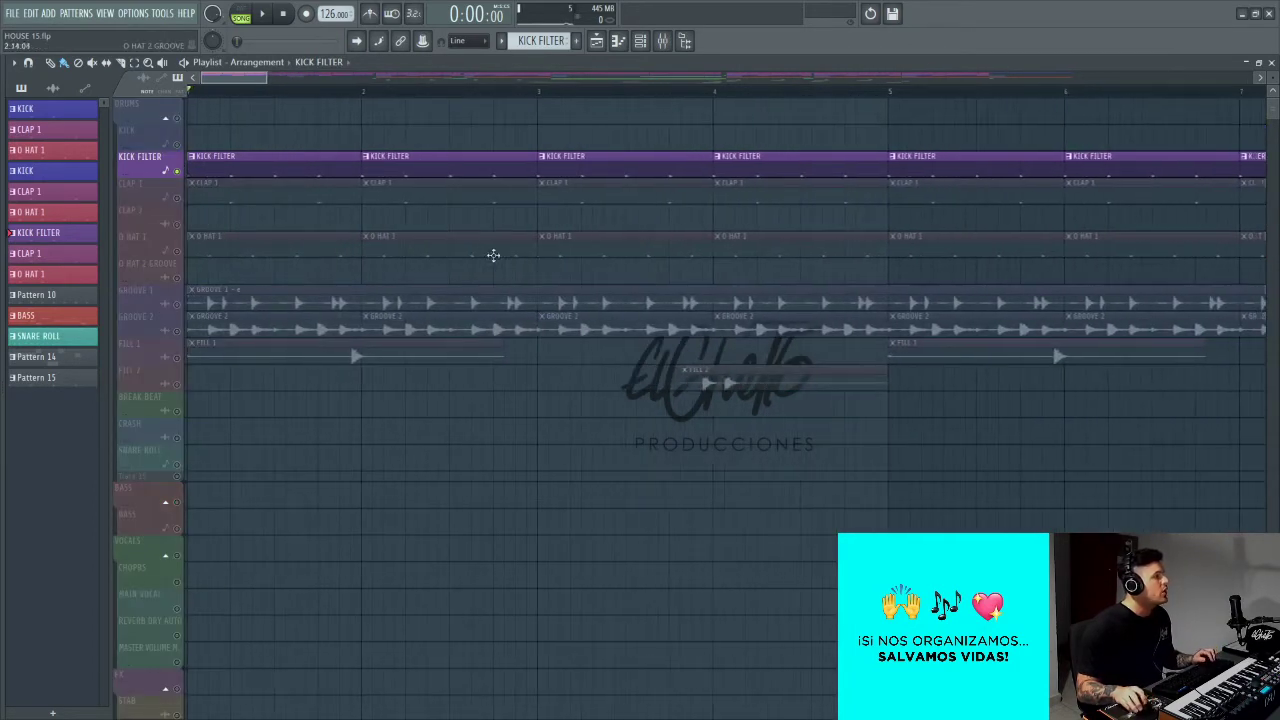
key("space")
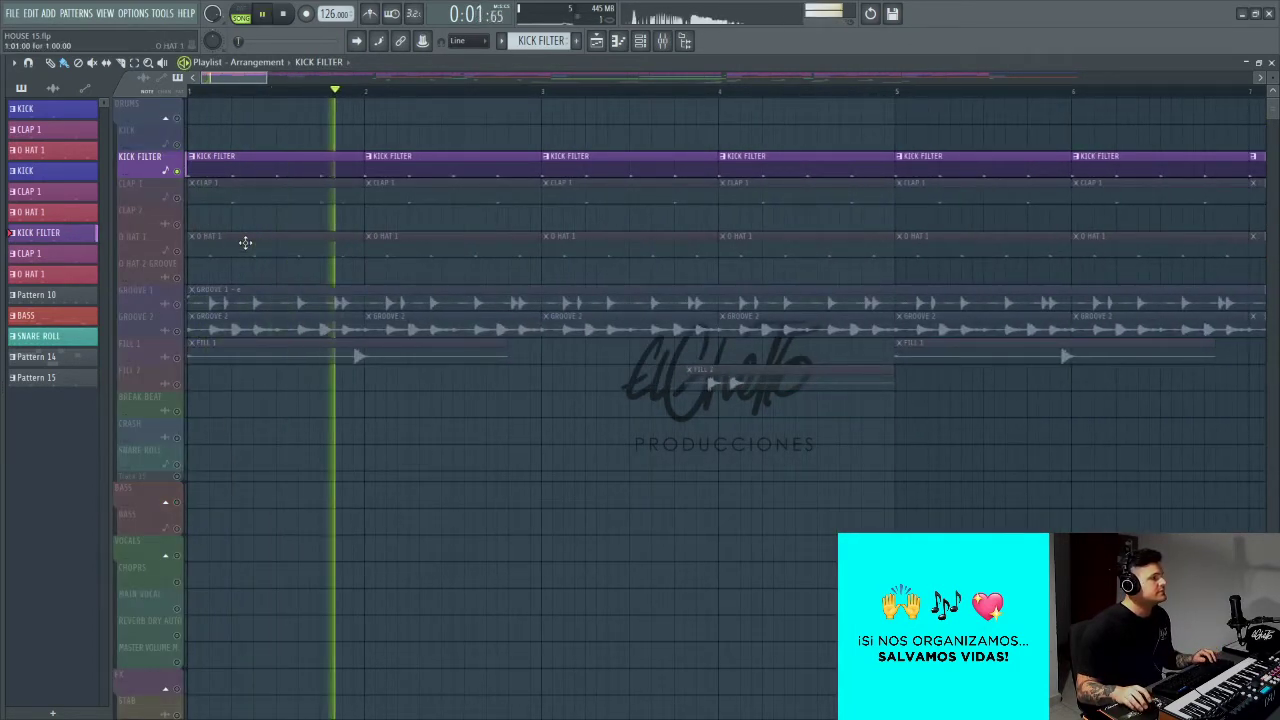
key("space")
Step: View the step sequence of the KICK FILTER pattern in the channel rack and close the rack
double_click(222, 170)
key("Escape")
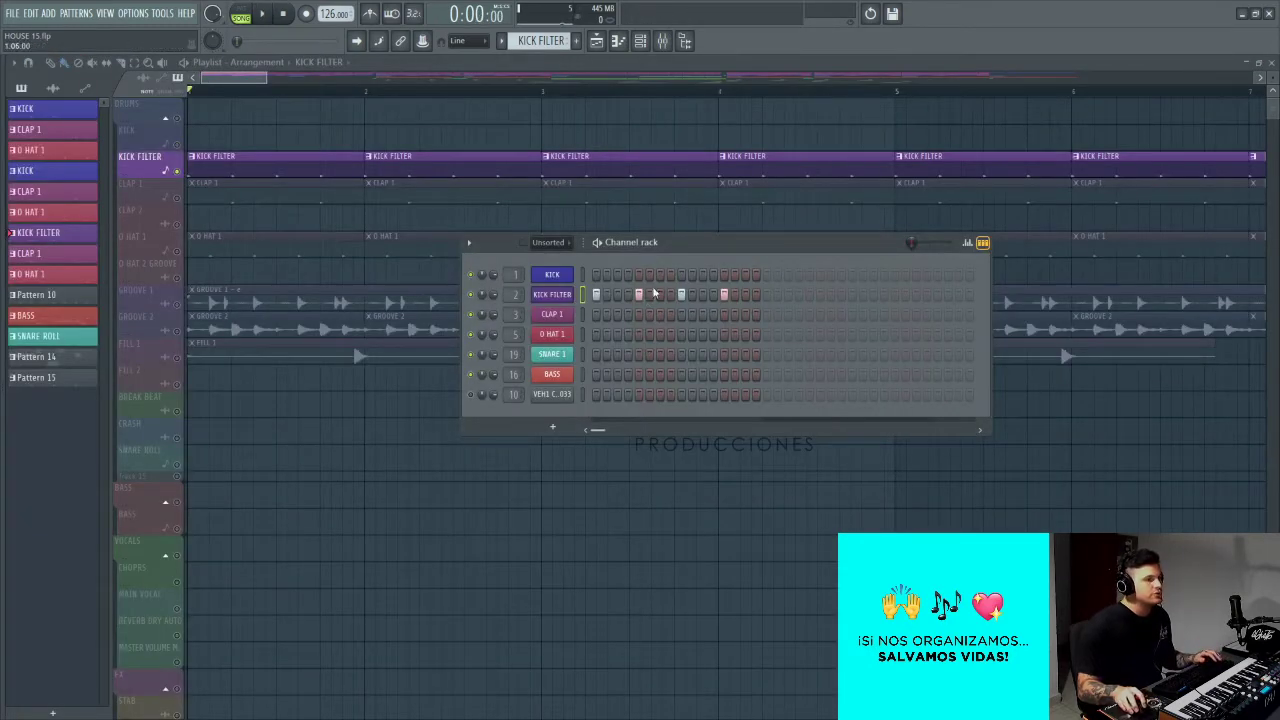
key("Escape")
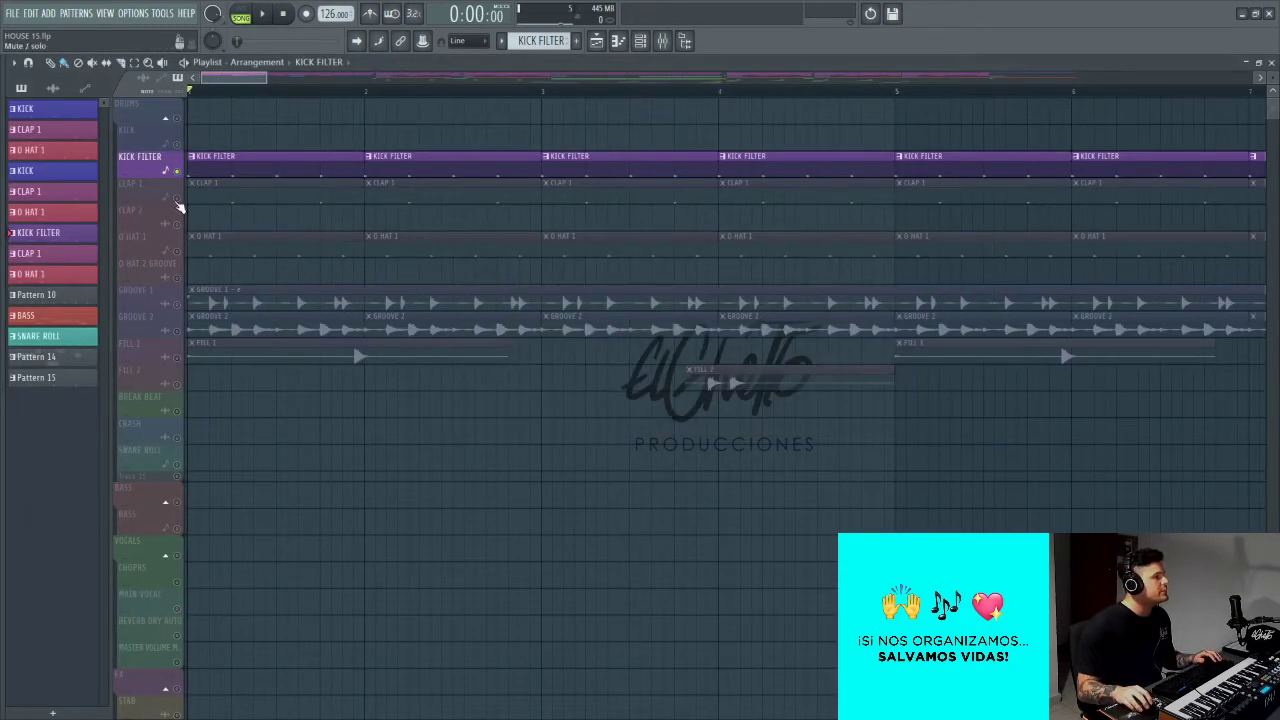
Step: Solo the CLAP 1 track and view its pattern's step sequence in the channel rack
right_click(177, 199)
double_click(266, 191)
key("Escape")
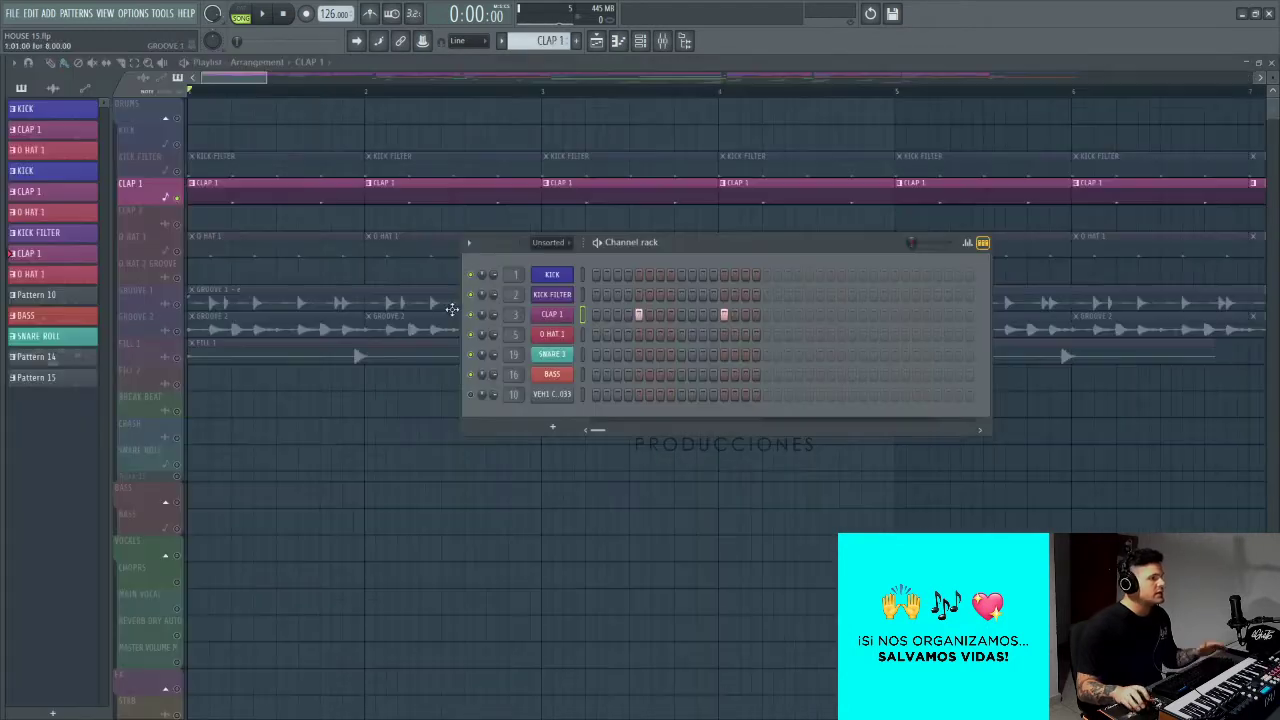
Step: Close the channel rack, unmute KICK FILTER alongside CLAP 1 and listen to the opening of both tracks
key("Escape")
left_click(177, 171)
key("space")
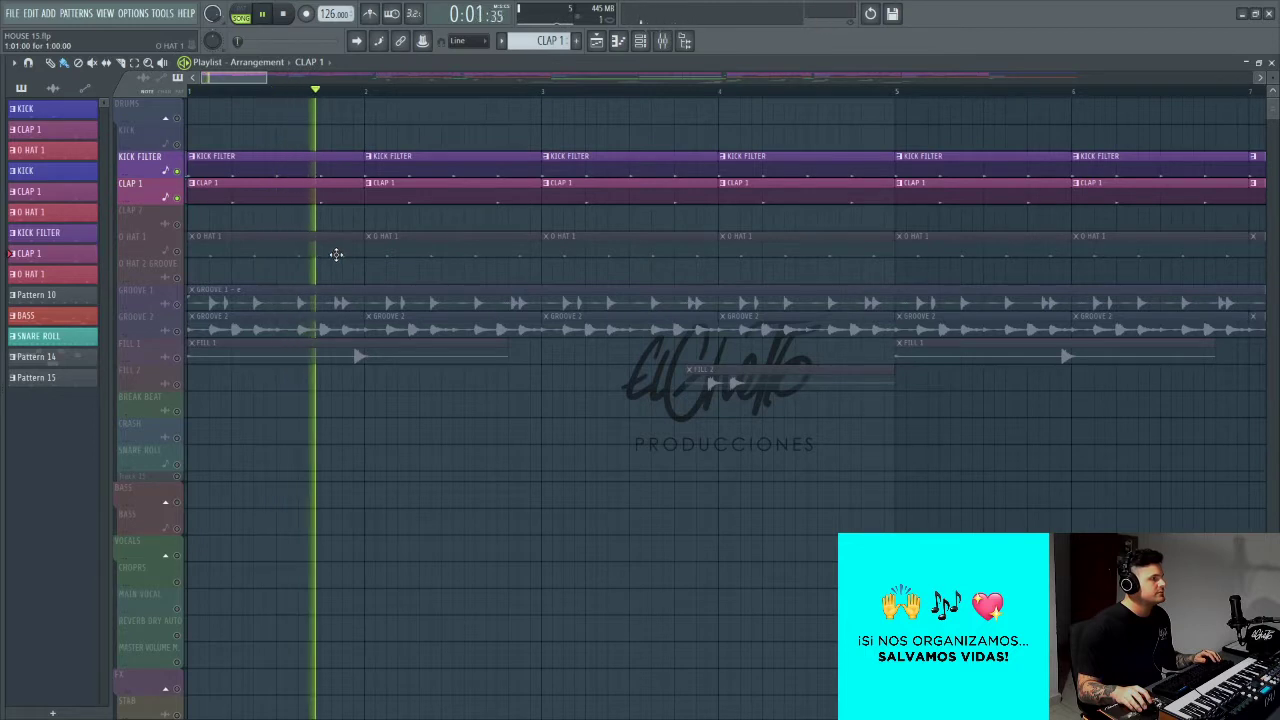
key("space")
Step: Unmute the O HAT 1 track and view its pattern's step sequence in the channel rack
left_click(177, 250)
double_click(266, 247)
key("Escape")
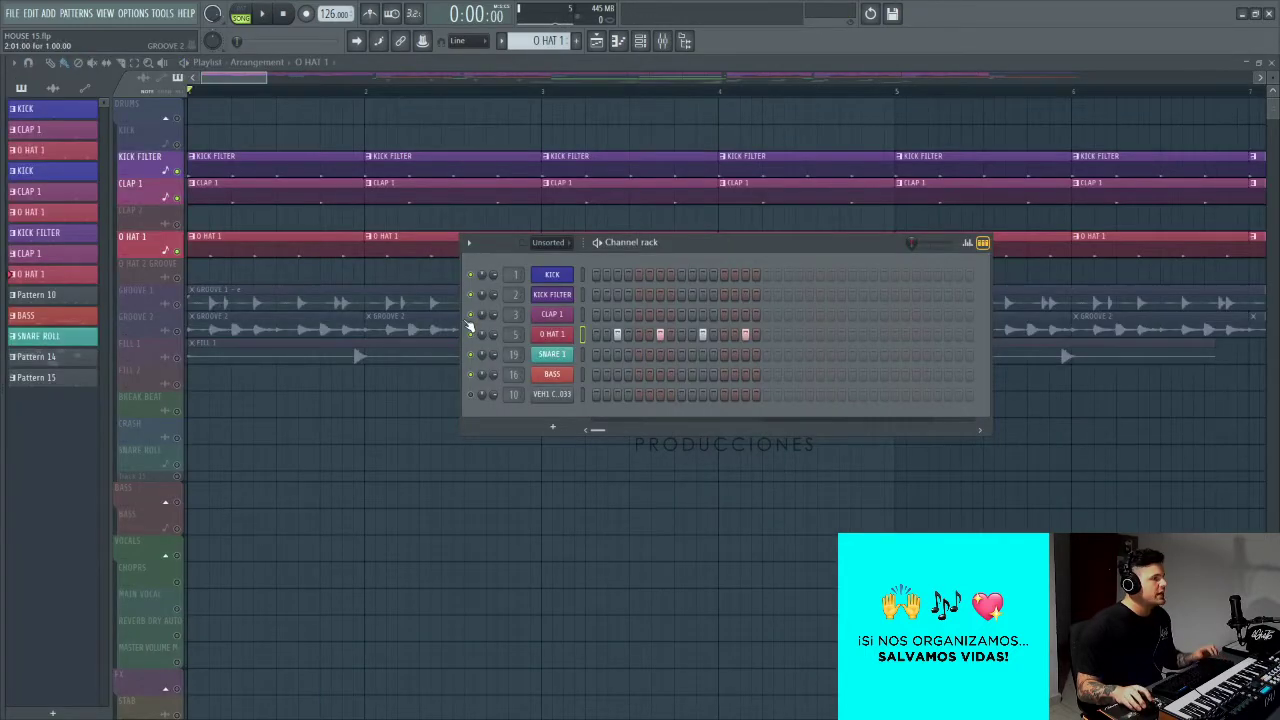
key("Escape")
Step: Listen to KICK FILTER, CLAP 1 and O HAT 1 together from the start of the song
scroll(520, 480, "down", 3)
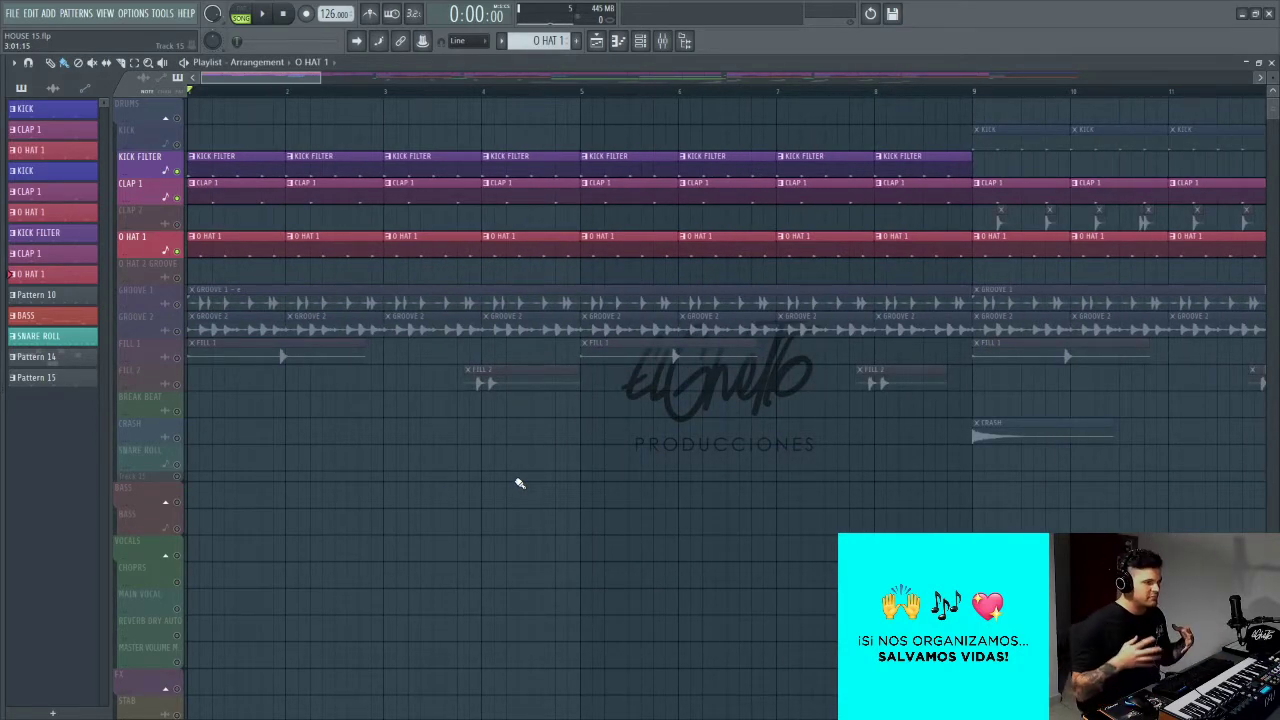
scroll(520, 483, "up", 3)
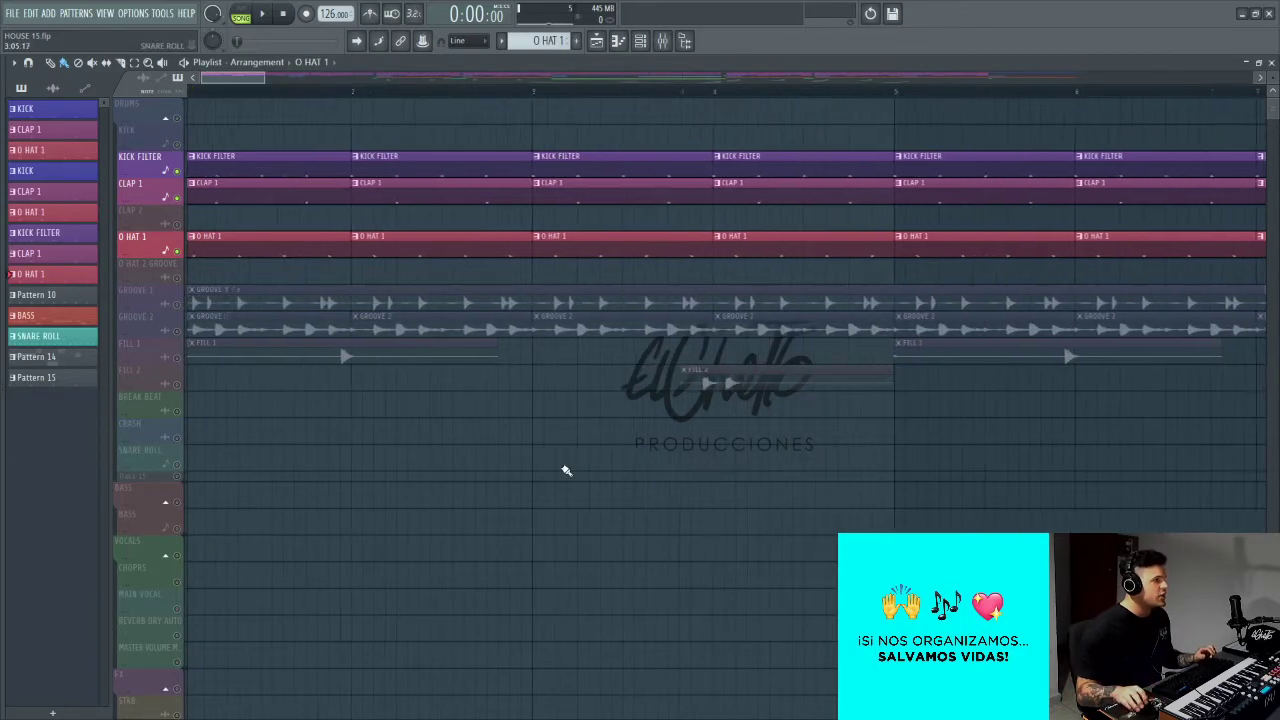
scroll(314, 374, "down", 4)
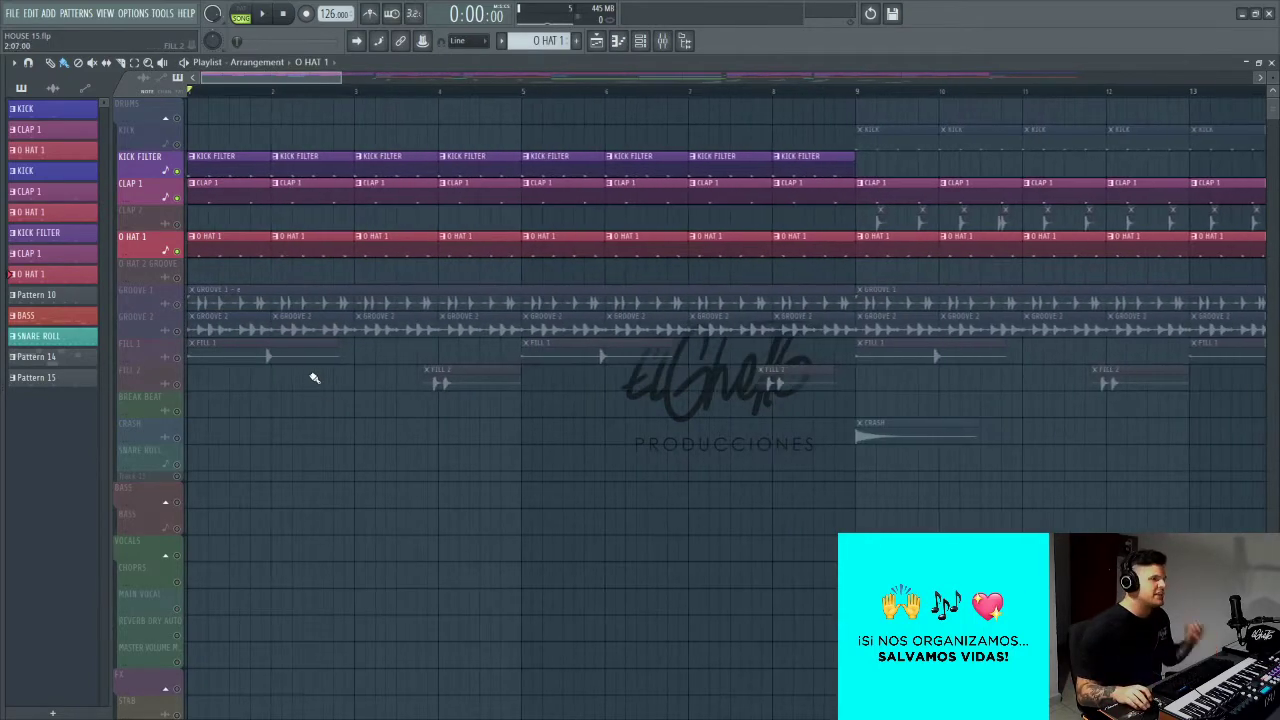
key("space")
scroll(252, 333, "up", 3)
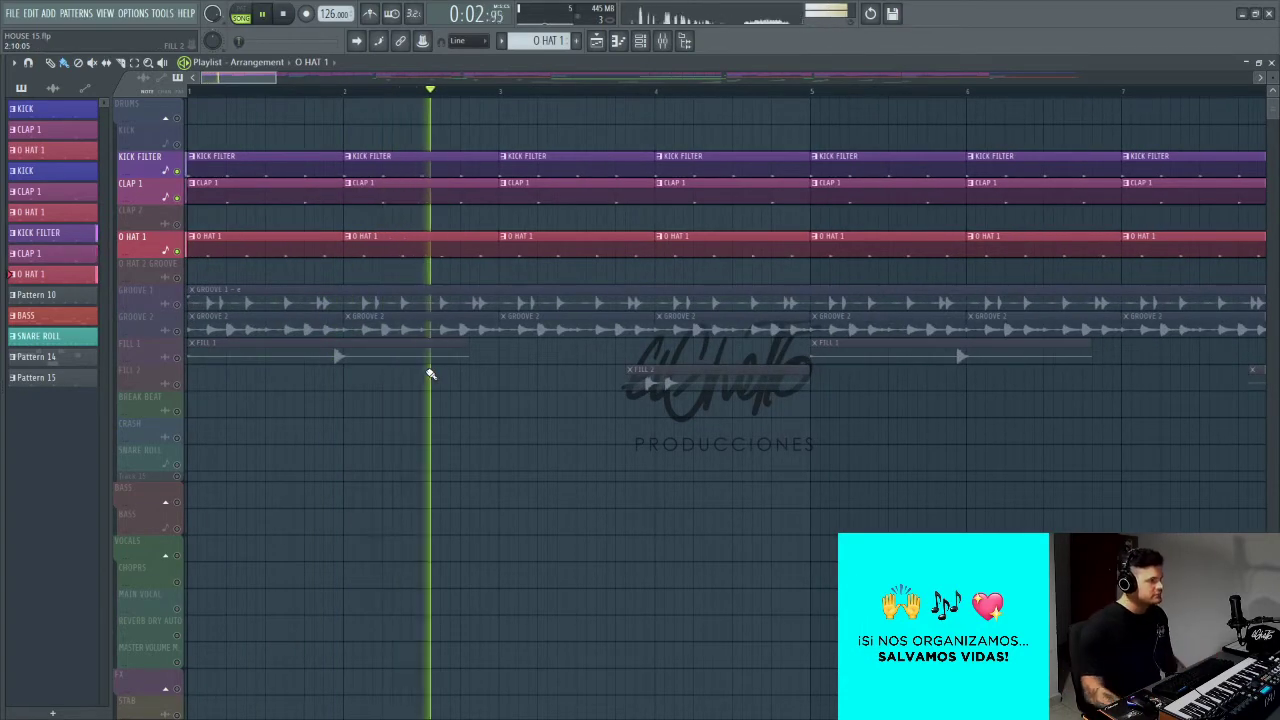
key("space")
scroll(431, 374, "down", 4)
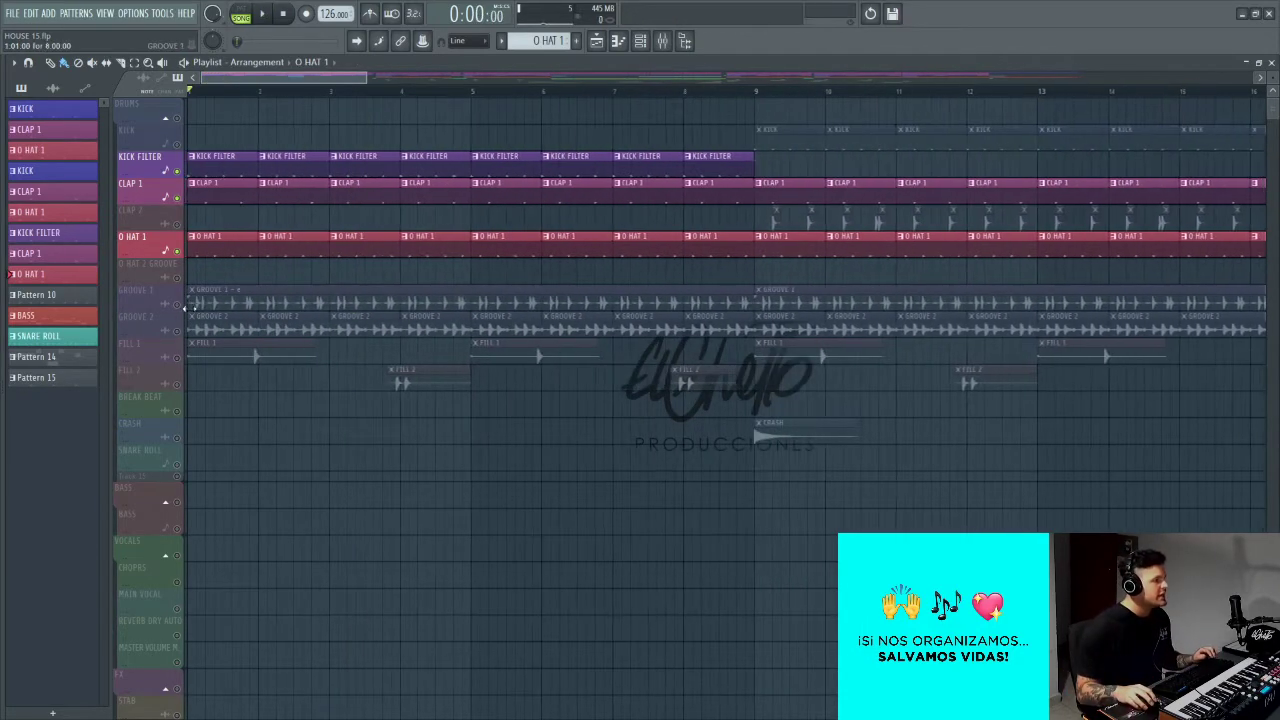
Step: Unmute the GROOVE 1 track and listen to it with the kick, clap and hat for the opening bars
right_click(184, 304)
left_click(328, 384)
left_click(177, 305)
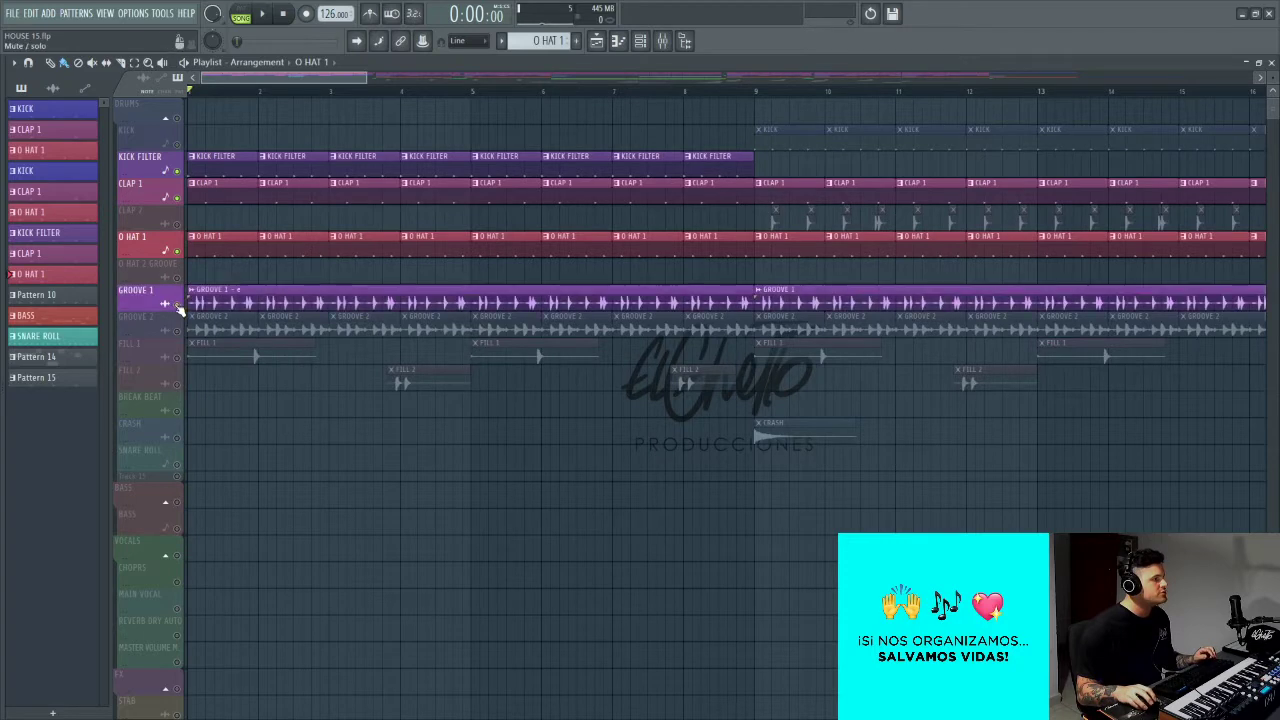
scroll(280, 377, "up", 2)
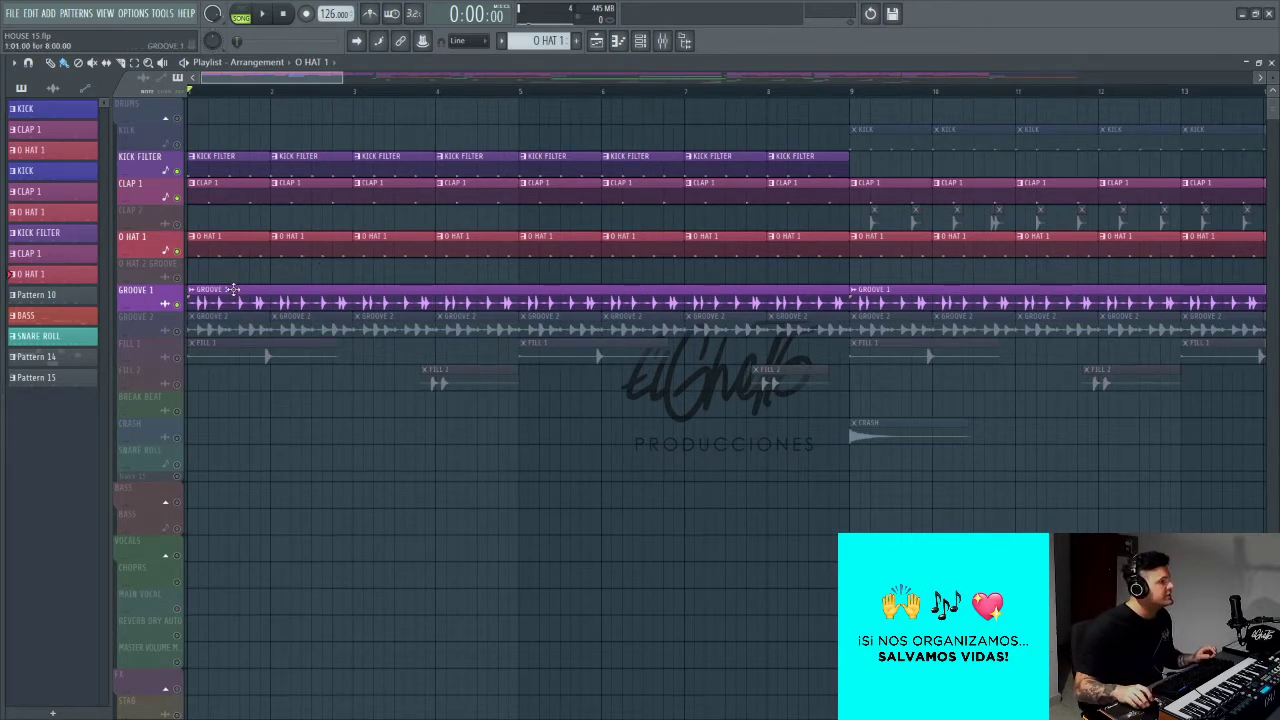
scroll(232, 290, "up", 6)
scroll(481, 333, "down", 5)
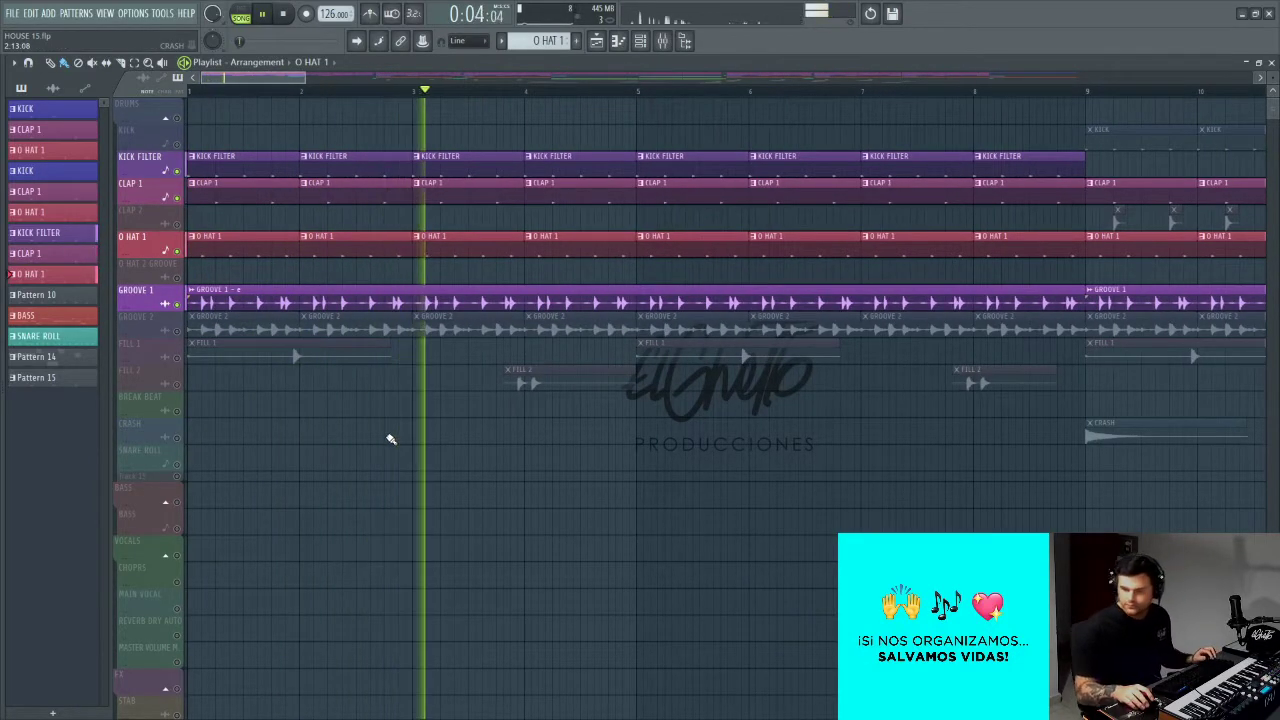
scroll(350, 430, "down", 3)
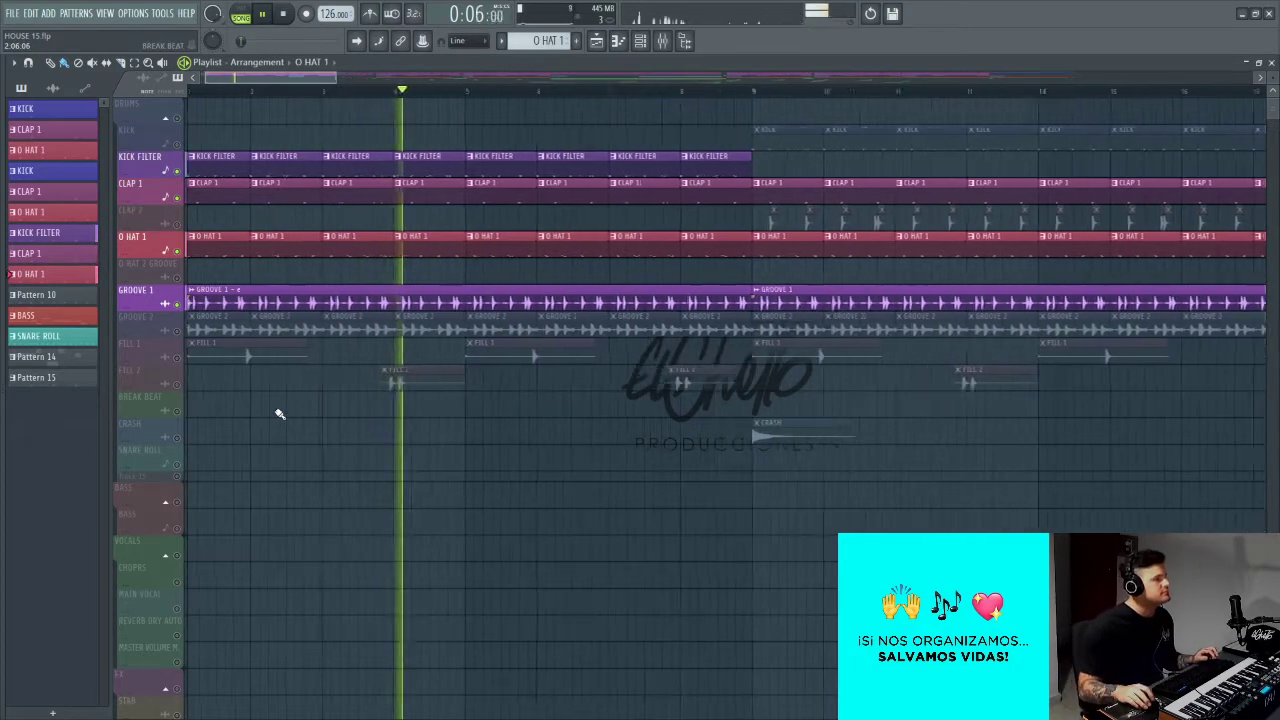
scroll(320, 425, "up", 2)
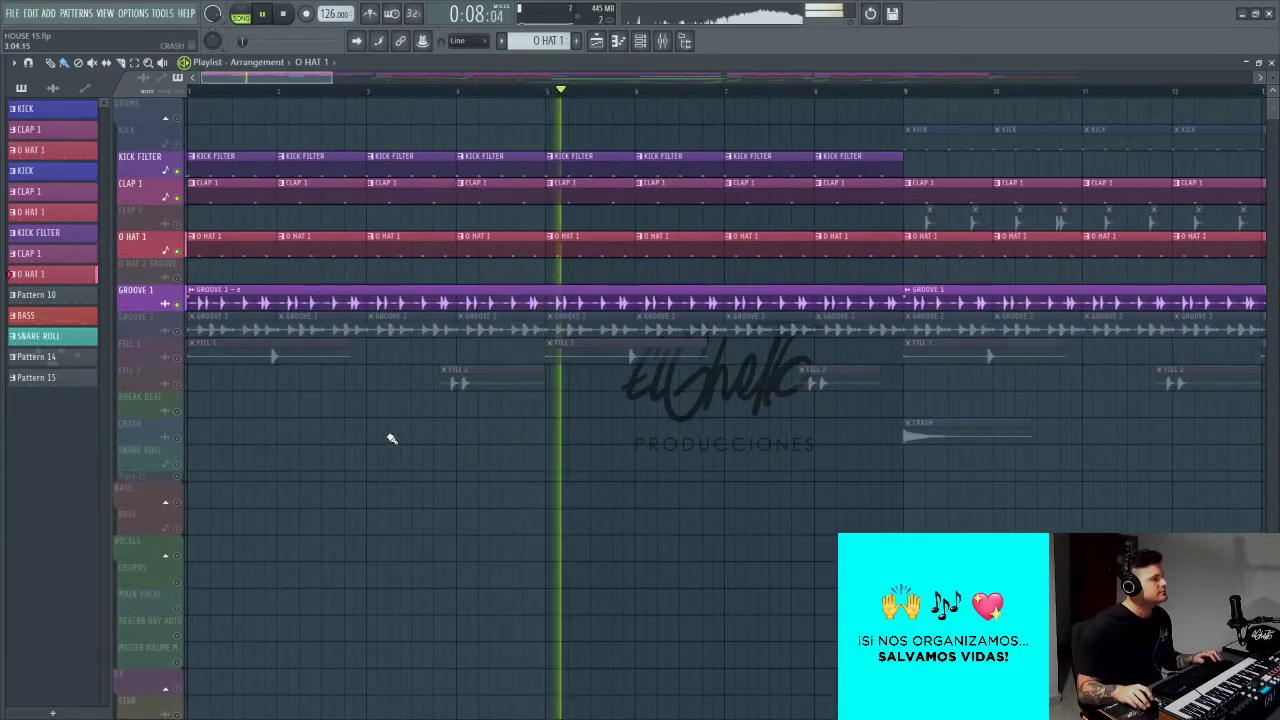
key("space")
Step: View the O HAT 1 pattern's steps in the channel rack and its channel in the mixer, and close both
scroll(314, 417, "up", 3)
scroll(237, 413, "up", 2)
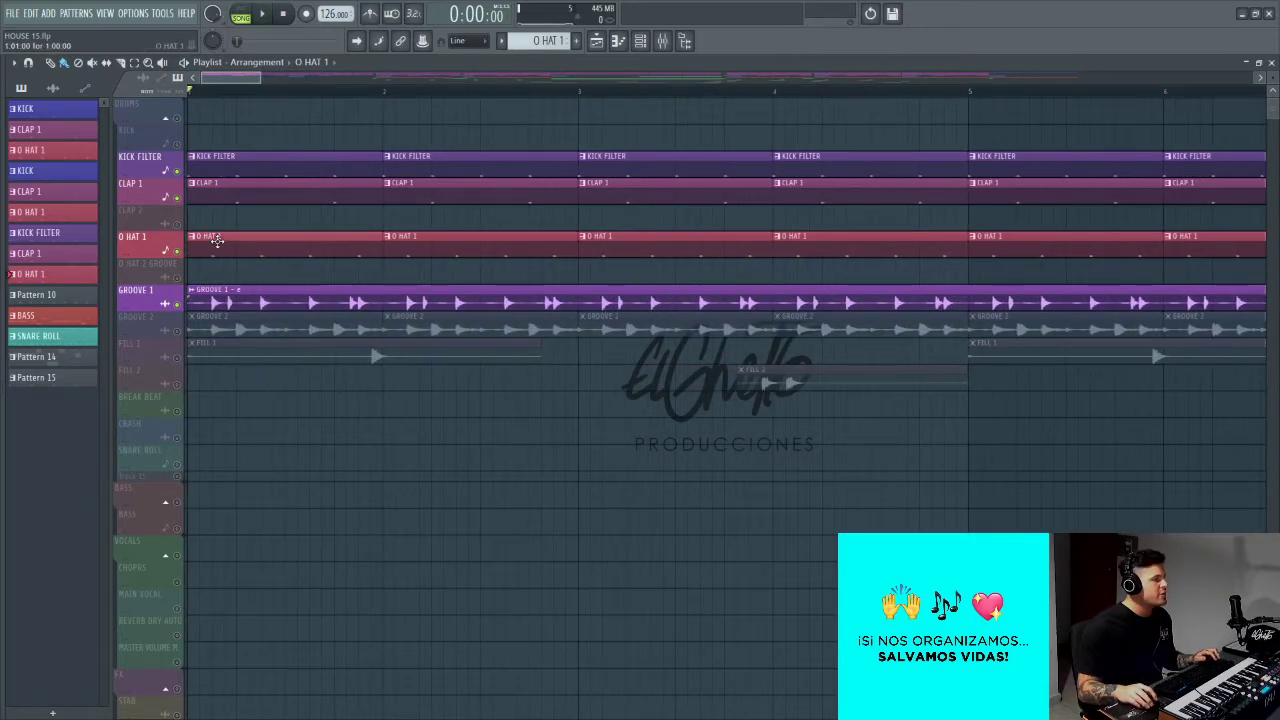
double_click(214, 238)
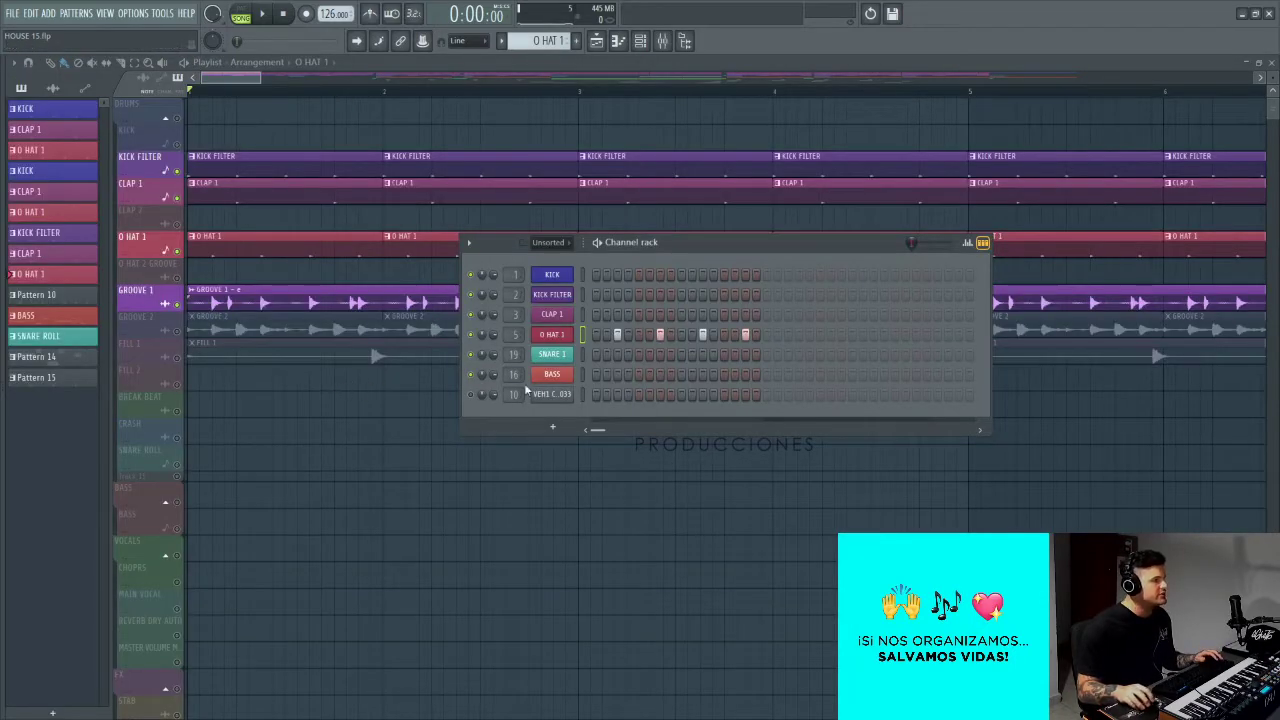
key("F6")
key("F9")
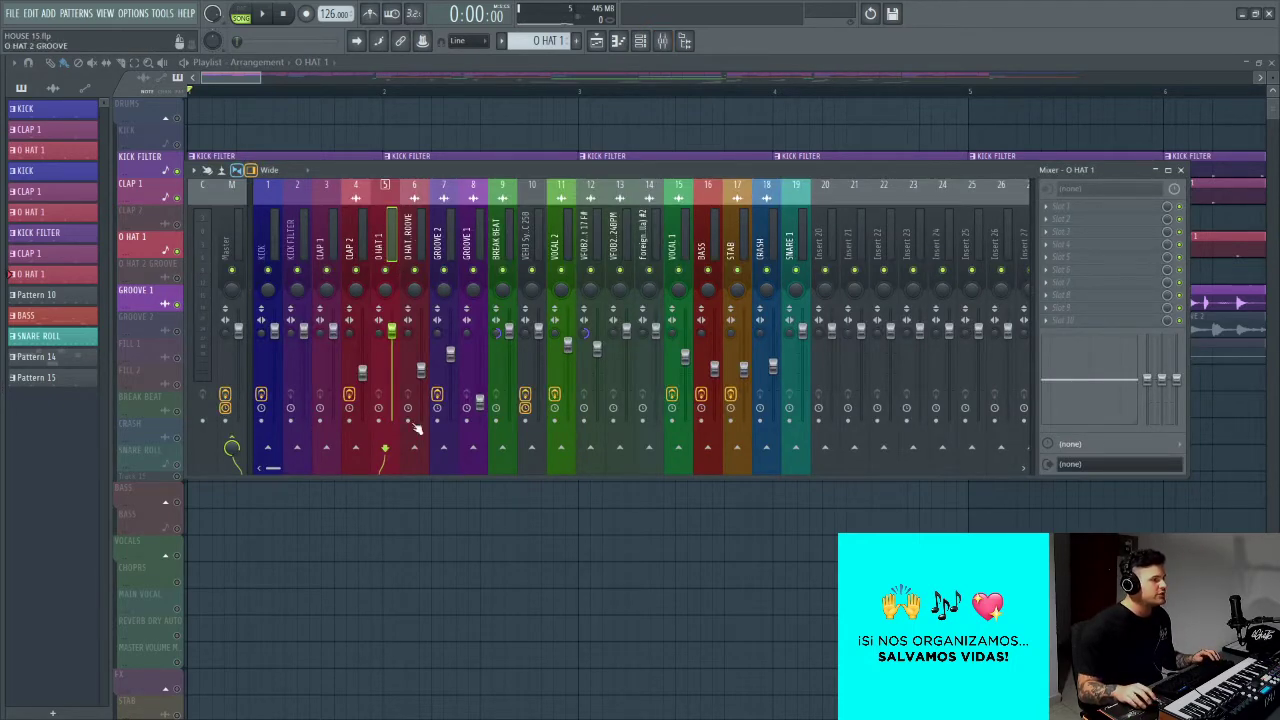
key("F9")
Step: Solo the GROOVE 2 track and listen to its opening bars from the start of the song
scroll(390, 440, "down", 5)
scroll(418, 438, "up", 4)
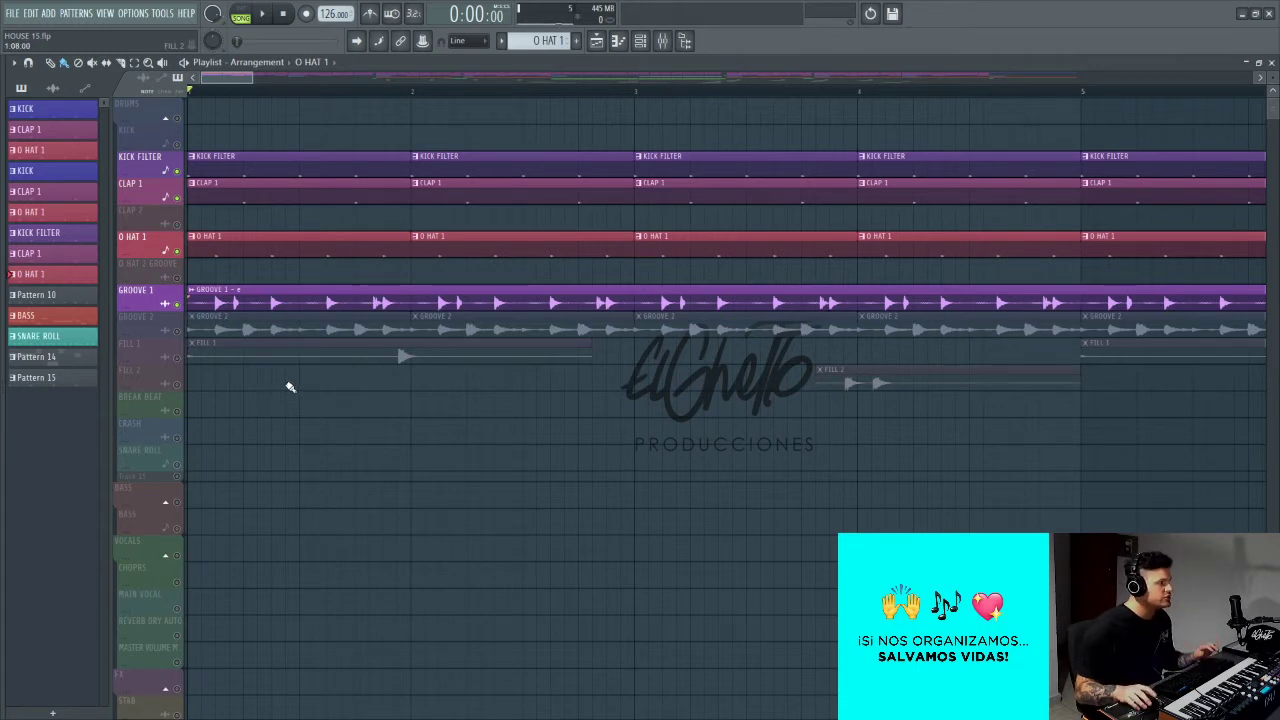
right_click(184, 338)
scroll(305, 414, "up", 5)
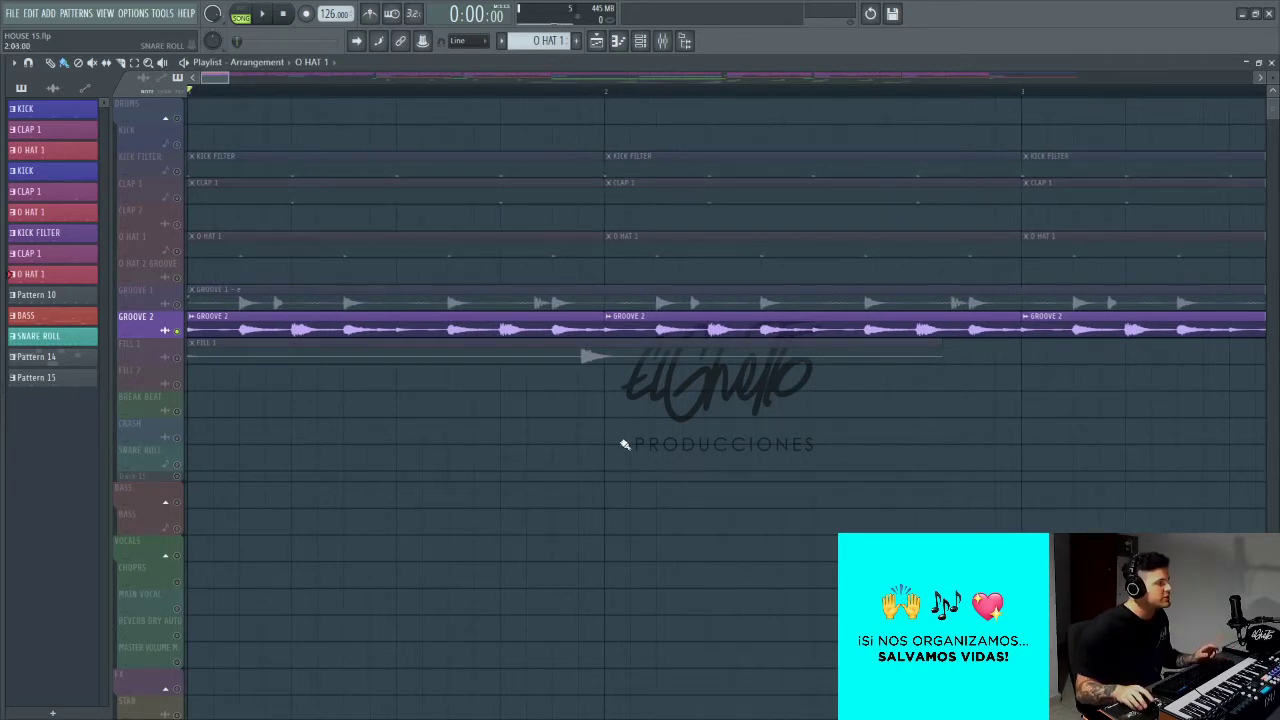
scroll(625, 444, "down", 6)
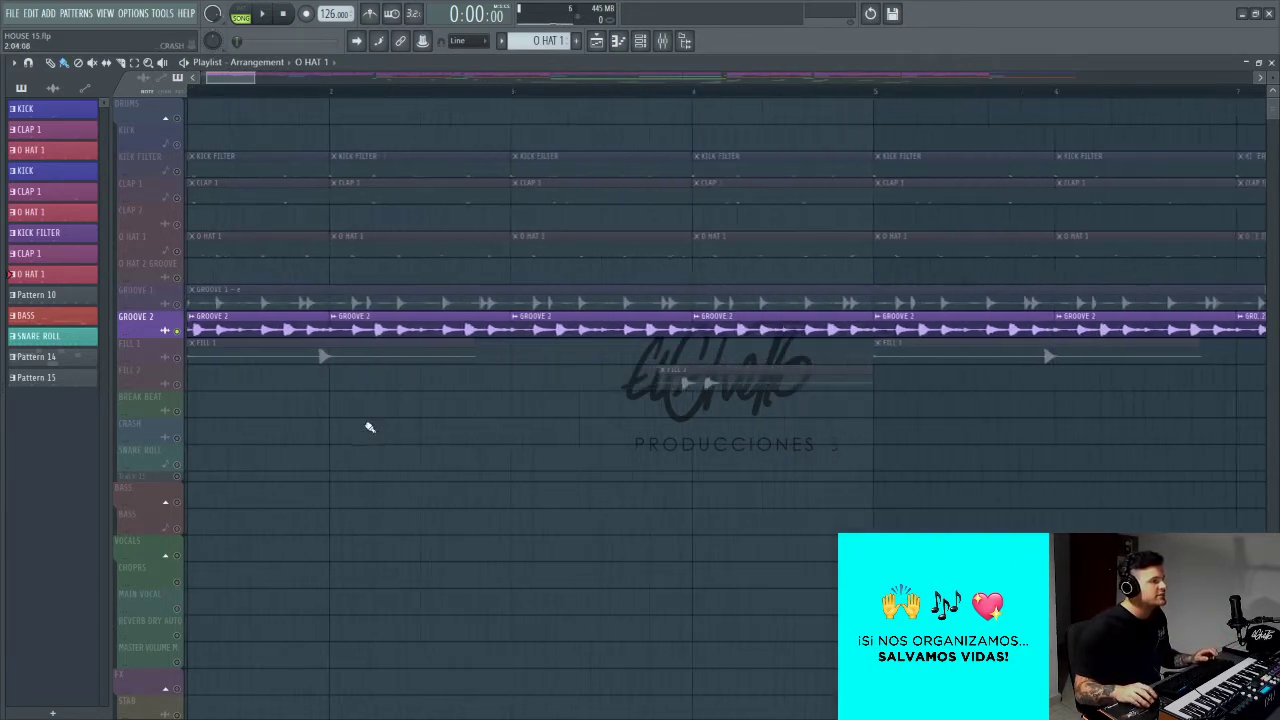
scroll(560, 450, "up", 2)
key("space")
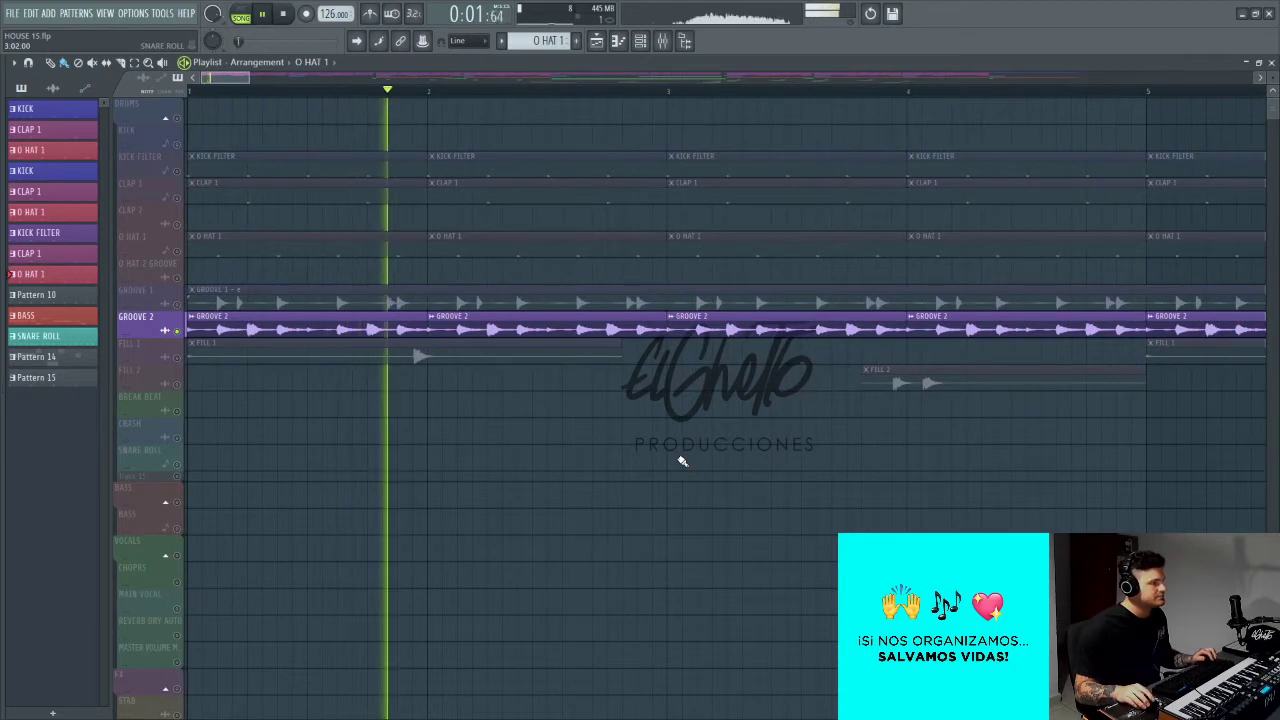
scroll(676, 458, "down", 3)
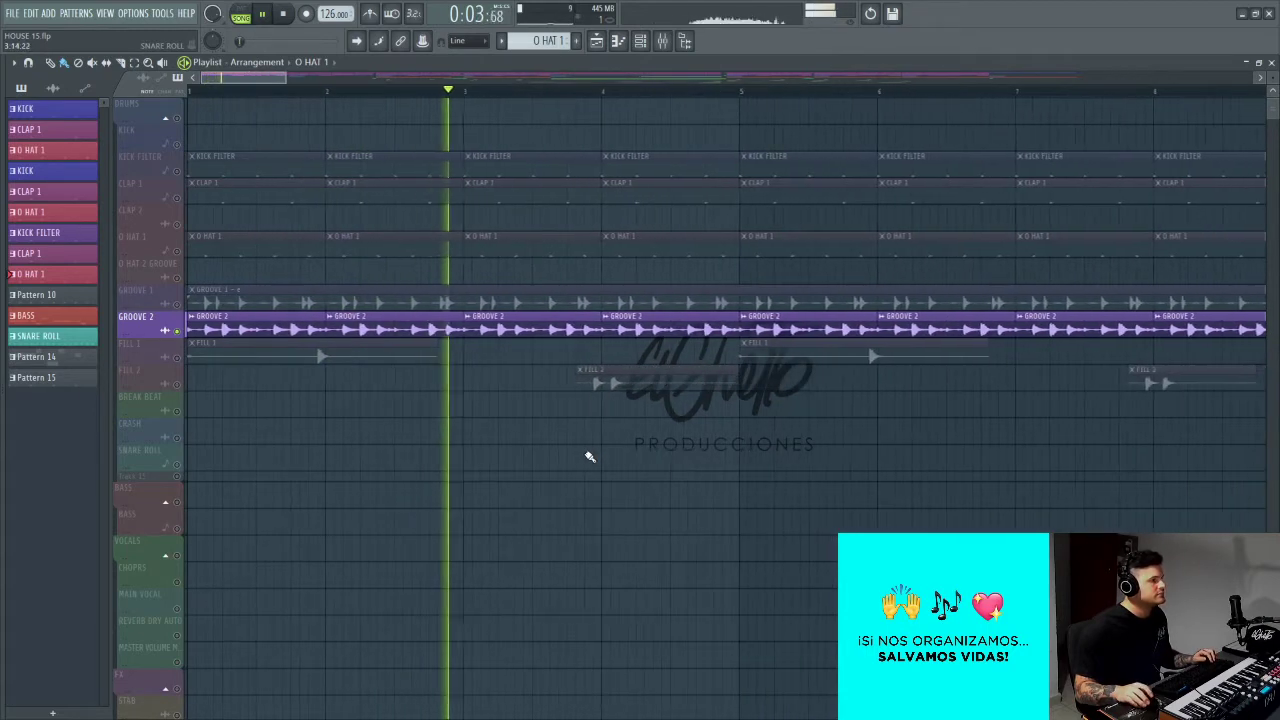
key("space")
Step: Open the GROOVE 2 sample settings and inspect the Fruity Parametric EQ 2 on its mixer track, then close the windows
left_click(272, 330)
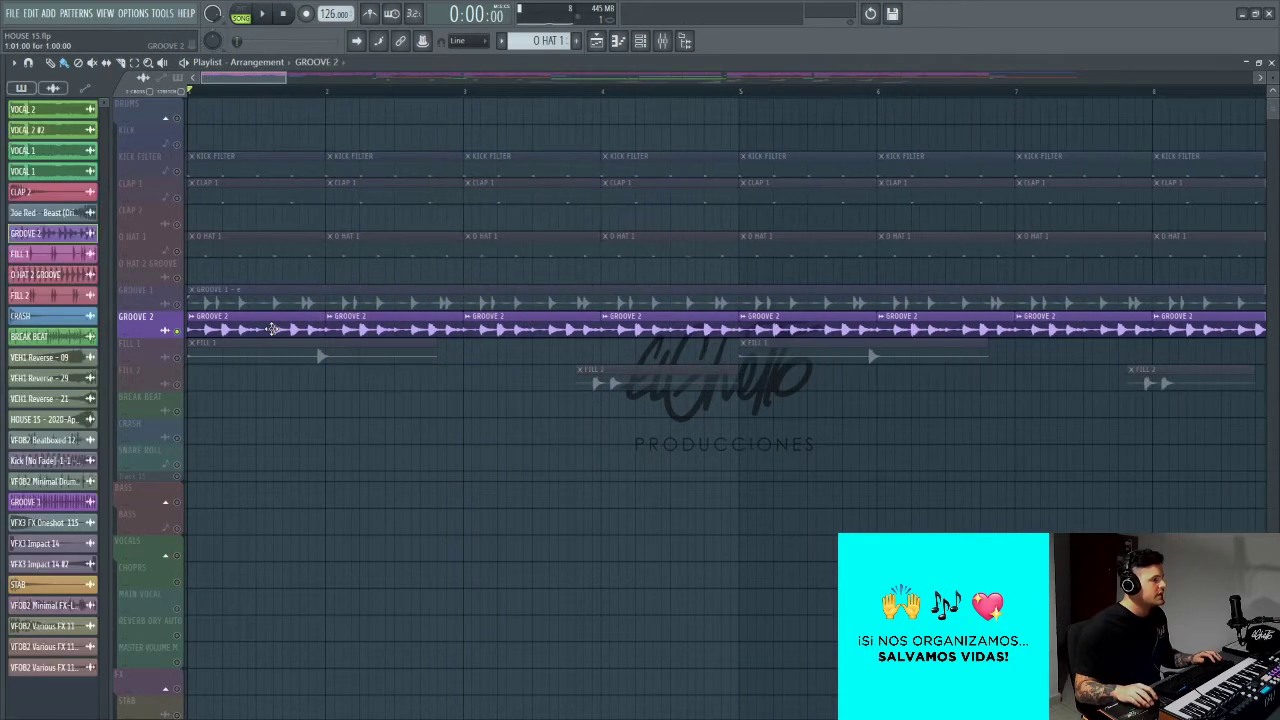
double_click(318, 330)
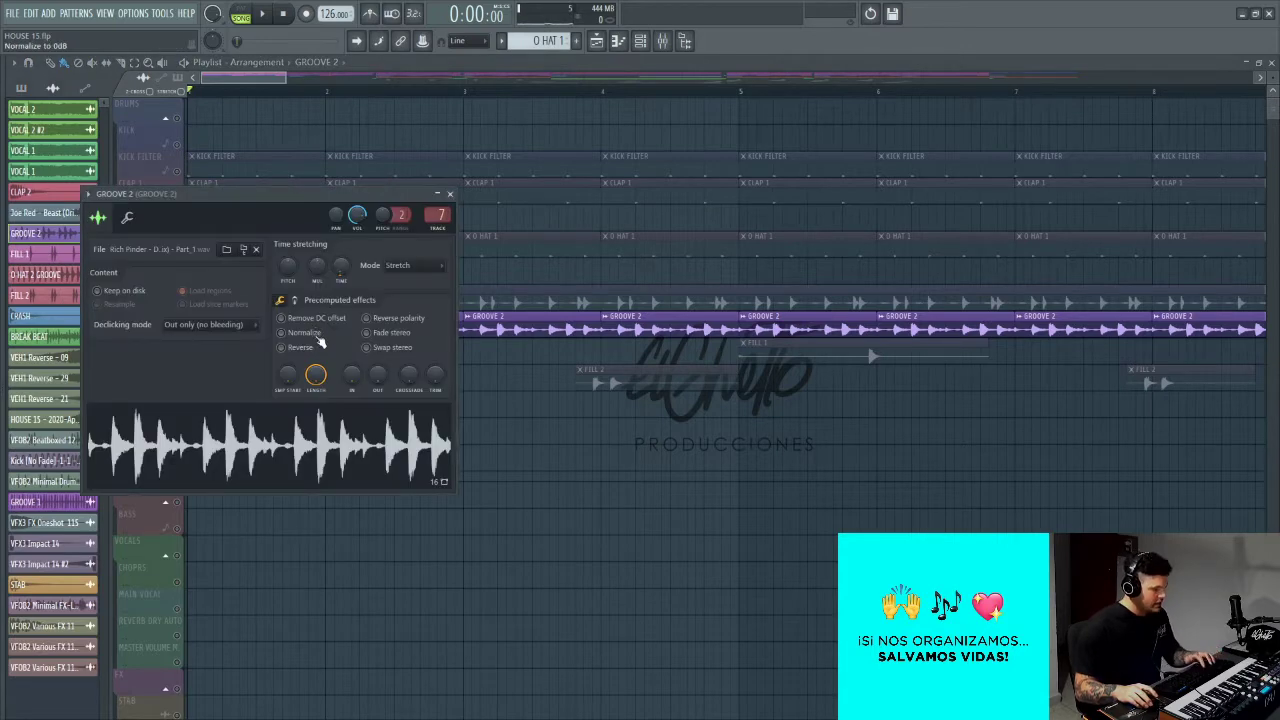
key("F9")
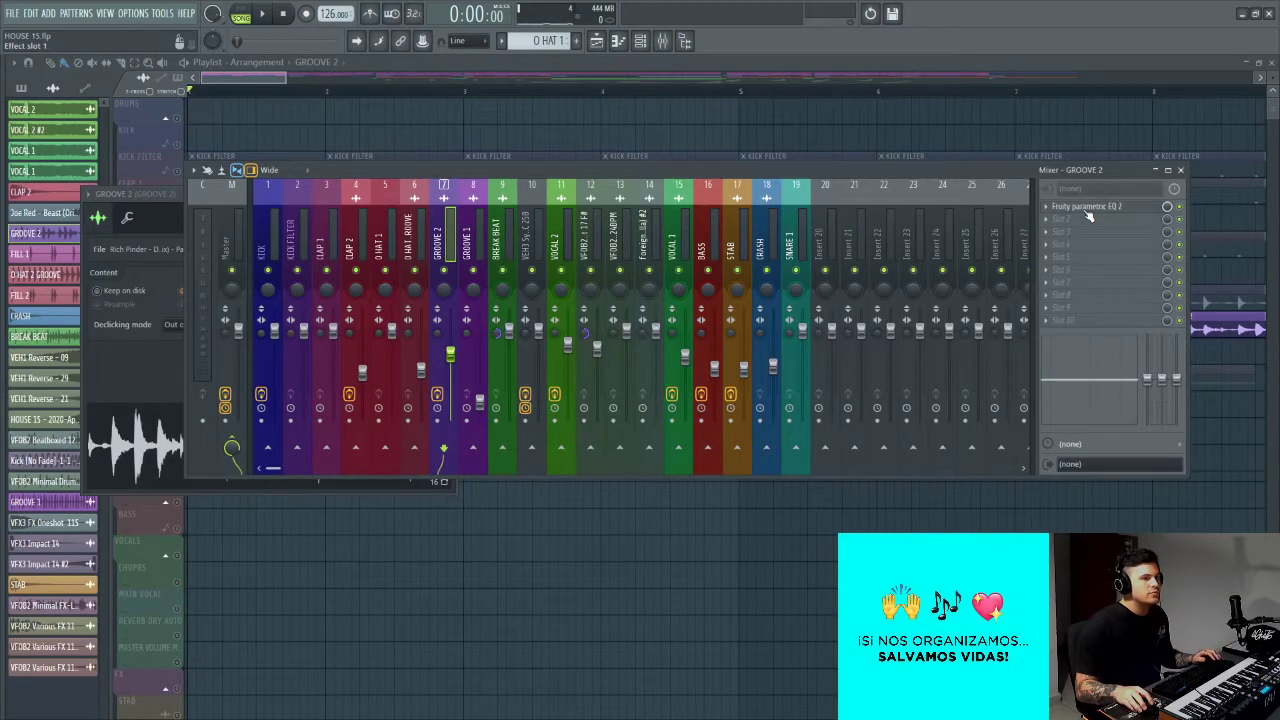
left_click(1087, 209)
left_click_drag(382, 193, 716, 194)
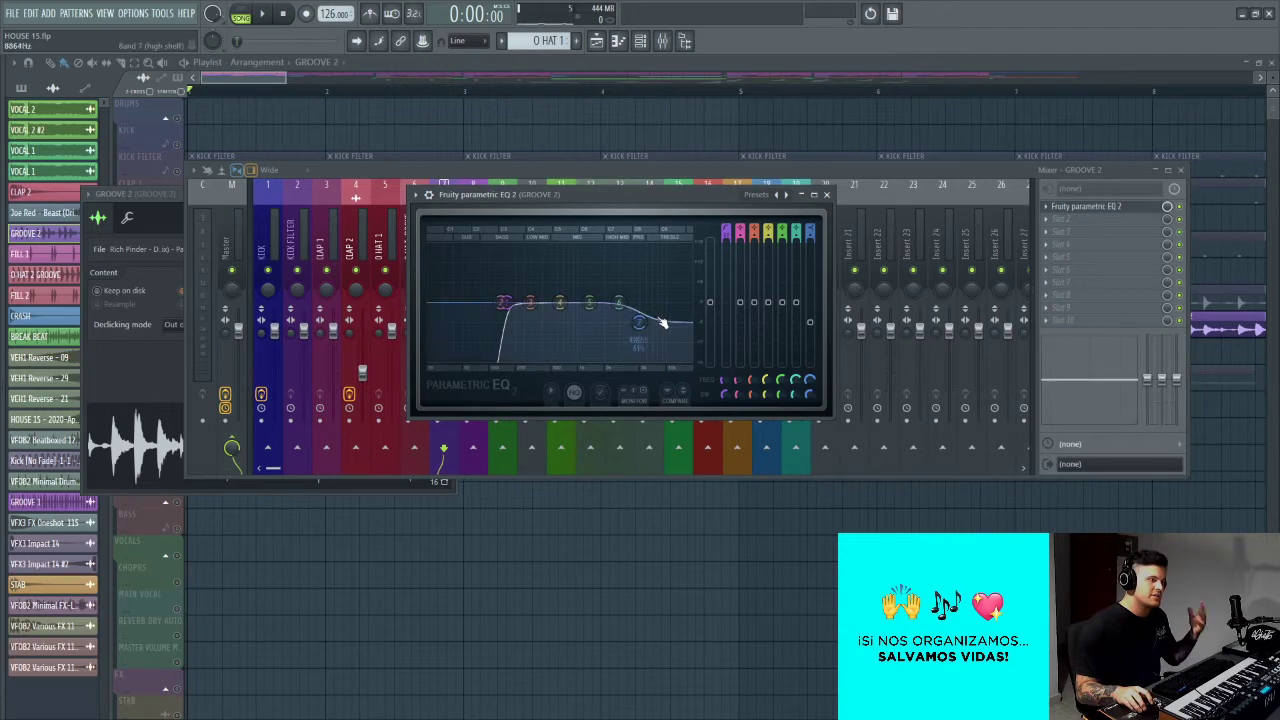
left_click(600, 525)
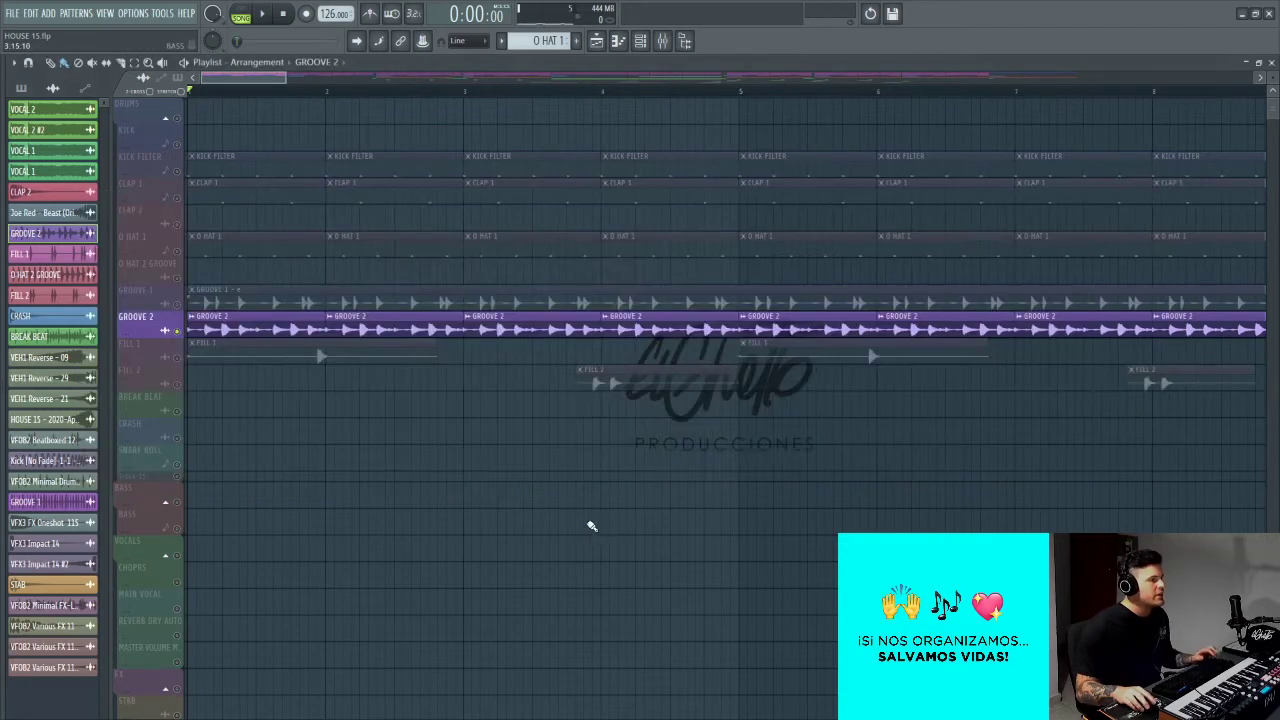
Step: Solo the CLAP 1 track and unmute GROOVE 2 alongside it, comparing their hits in the first bar
scroll(537, 491, "down", 5)
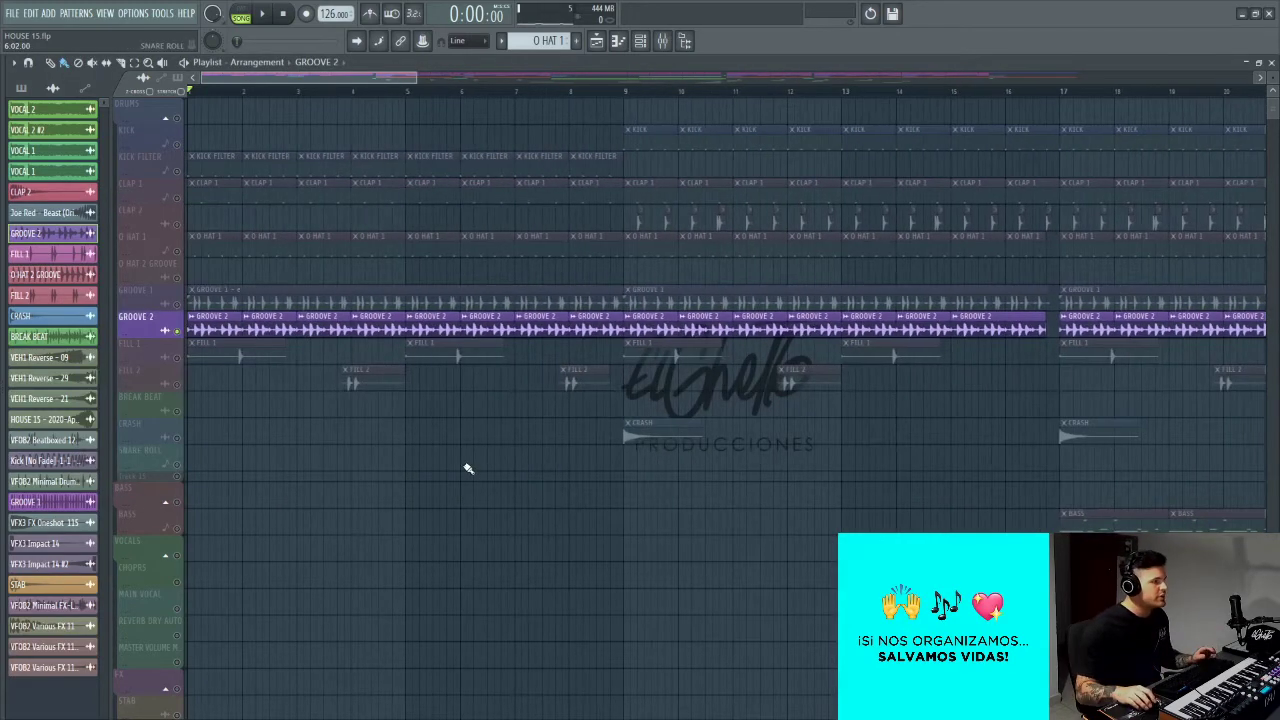
scroll(271, 285, "up", 5)
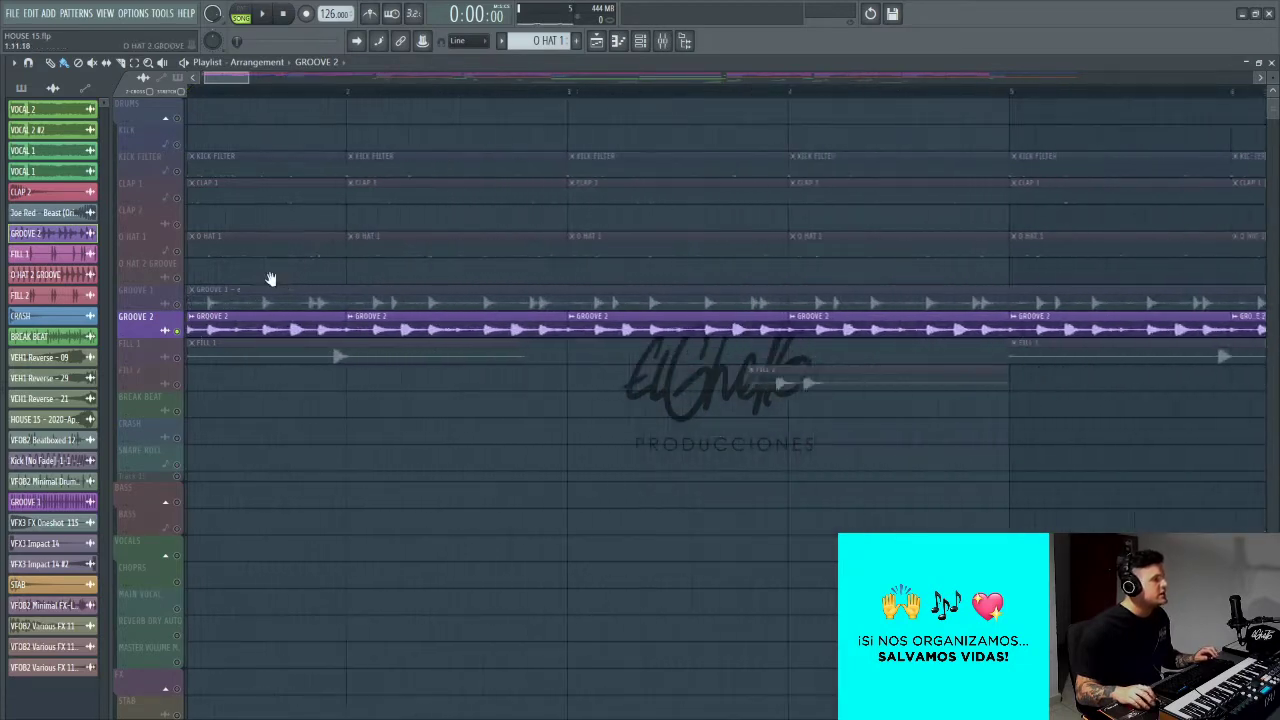
right_click(177, 198)
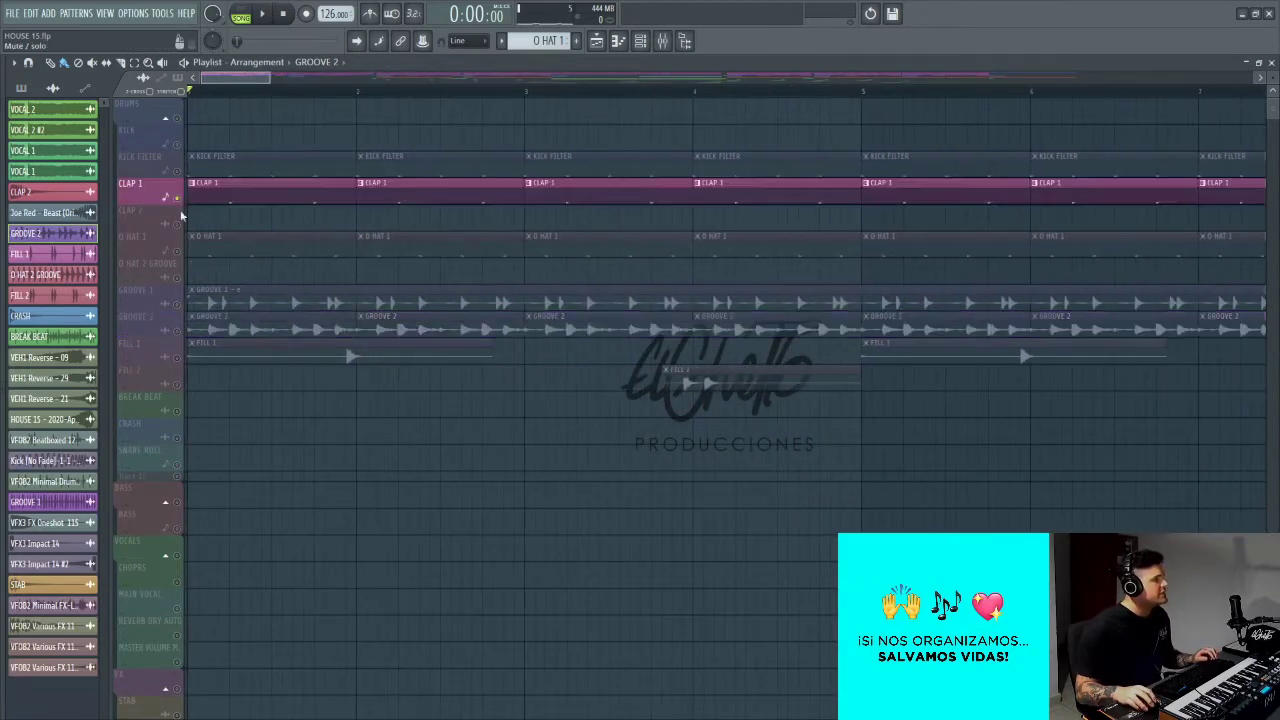
scroll(186, 322, "up", 4)
left_click(183, 330)
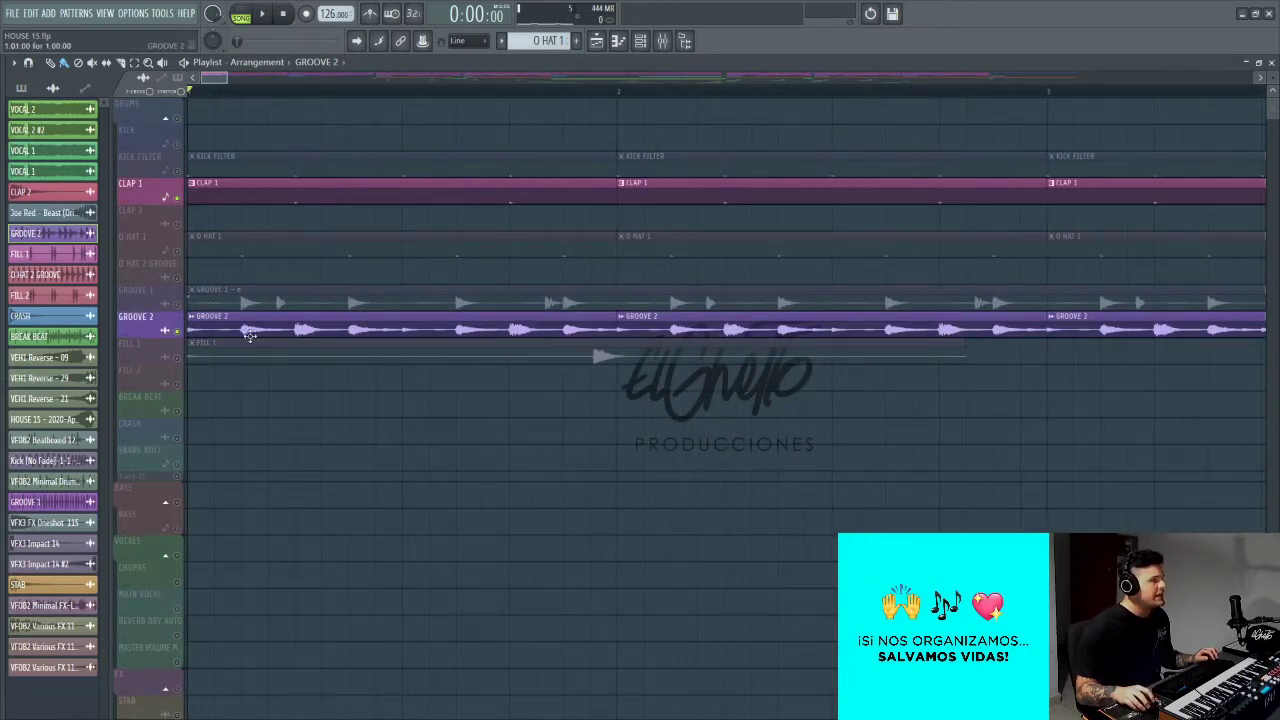
scroll(332, 234, "up", 3)
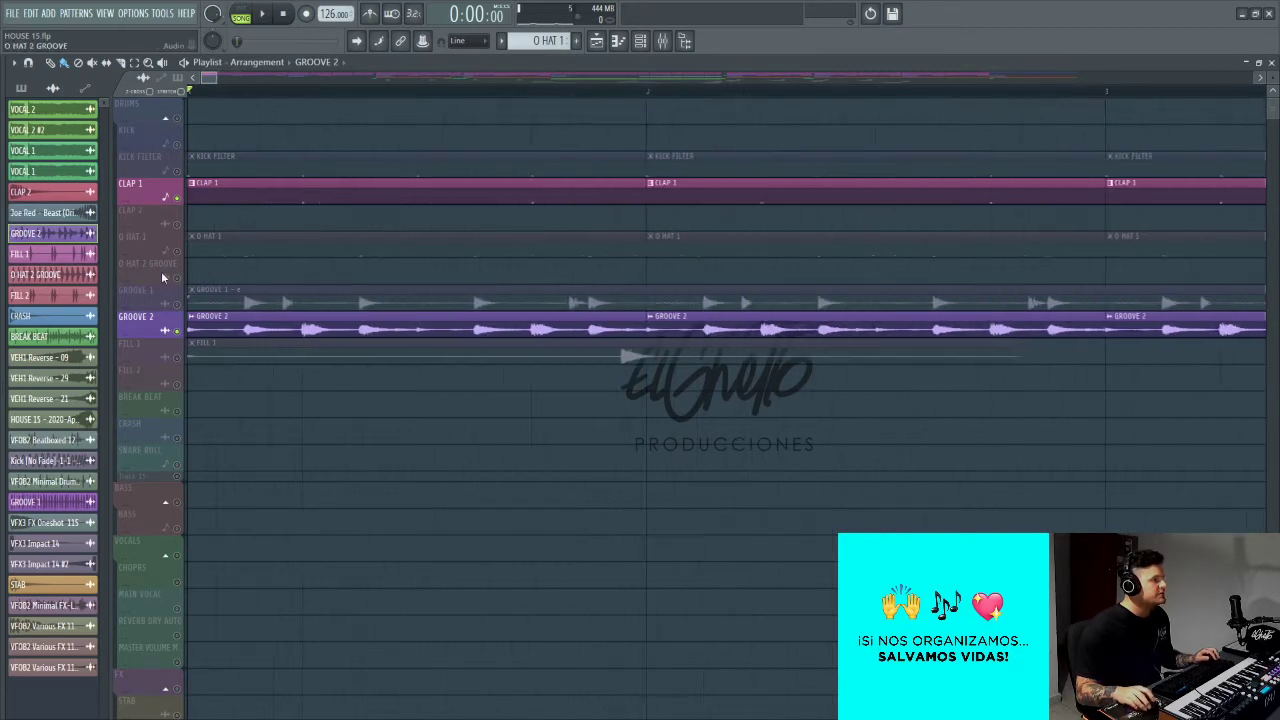
Step: Play CLAP 1 with GROOVE 2 from the first GROOVE 2 hit in bar 1, toggling GROOVE 2 off and on
left_click(330, 90)
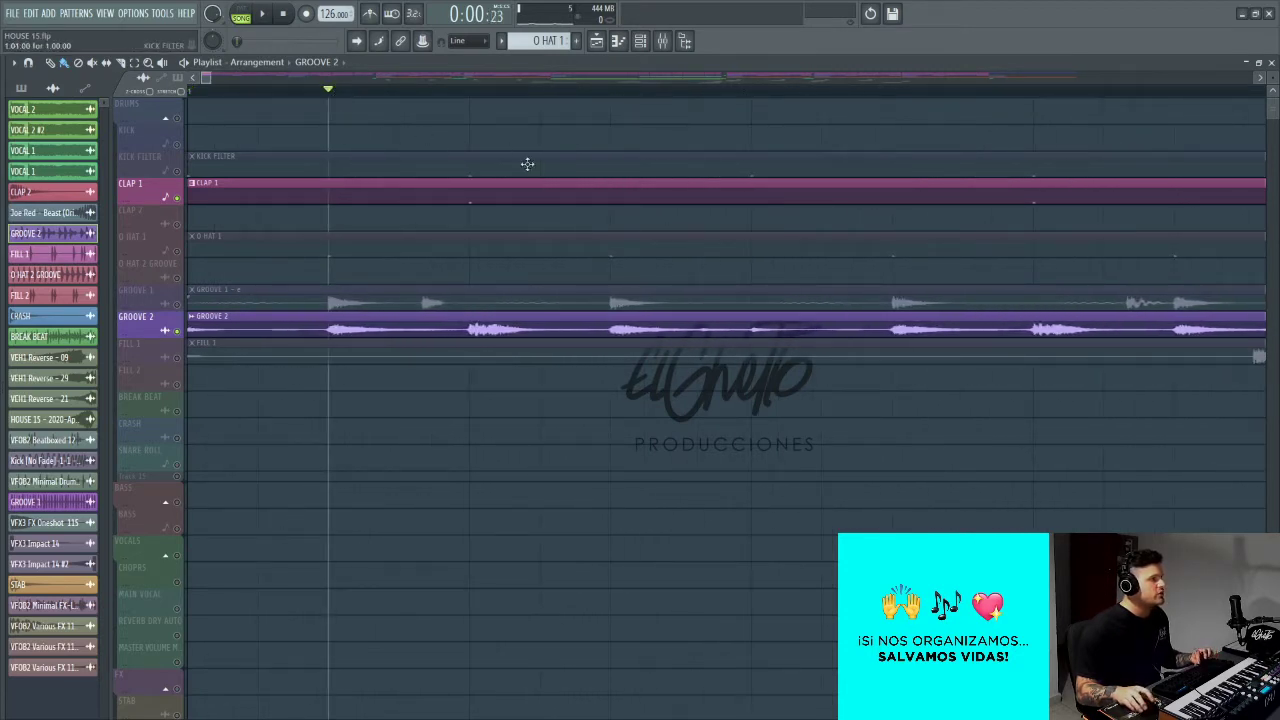
key("space")
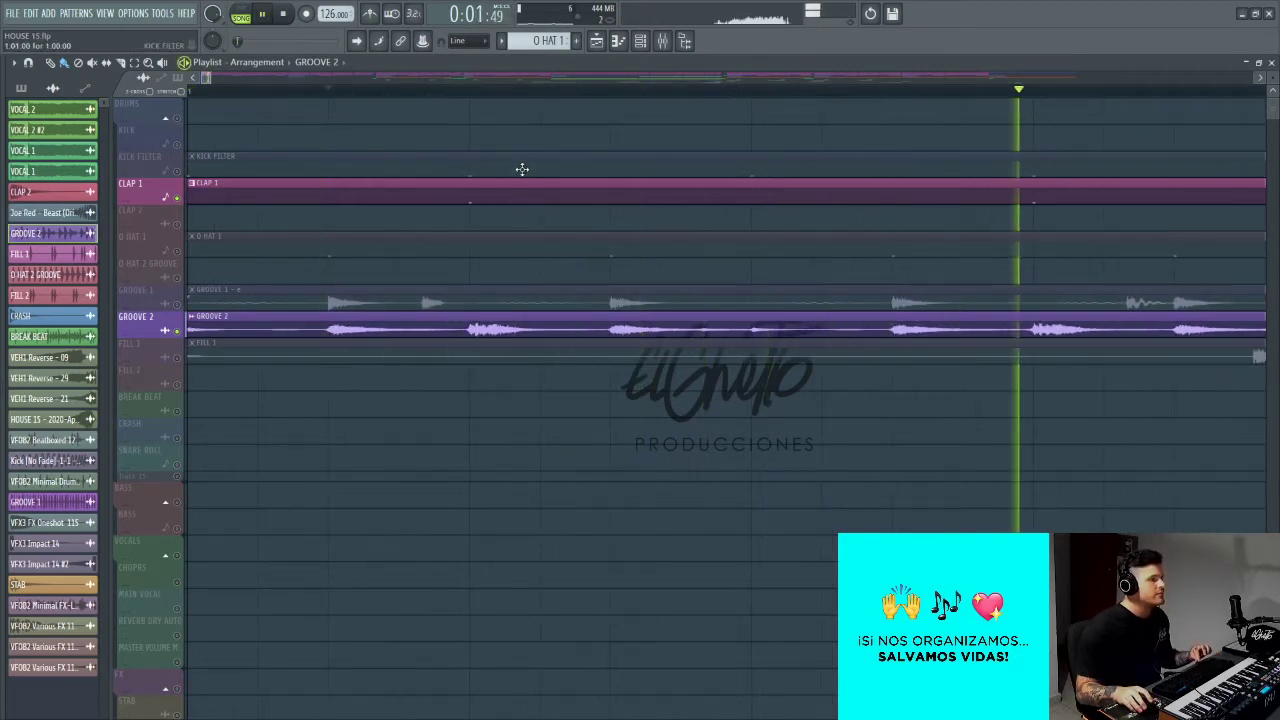
left_click(184, 334)
left_click(184, 334)
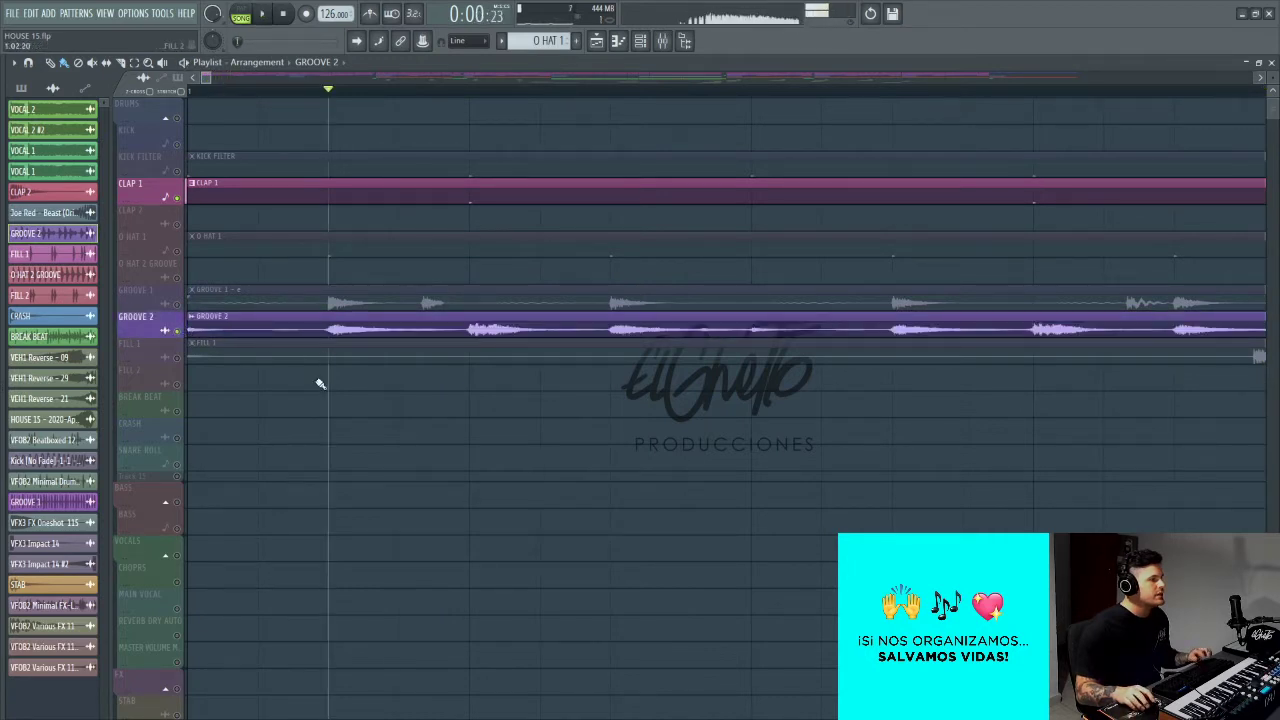
key("space")
Step: Clear the solo so that all playlist tracks are unmuted again
scroll(320, 387, "down", 2)
scroll(320, 386, "down", 3)
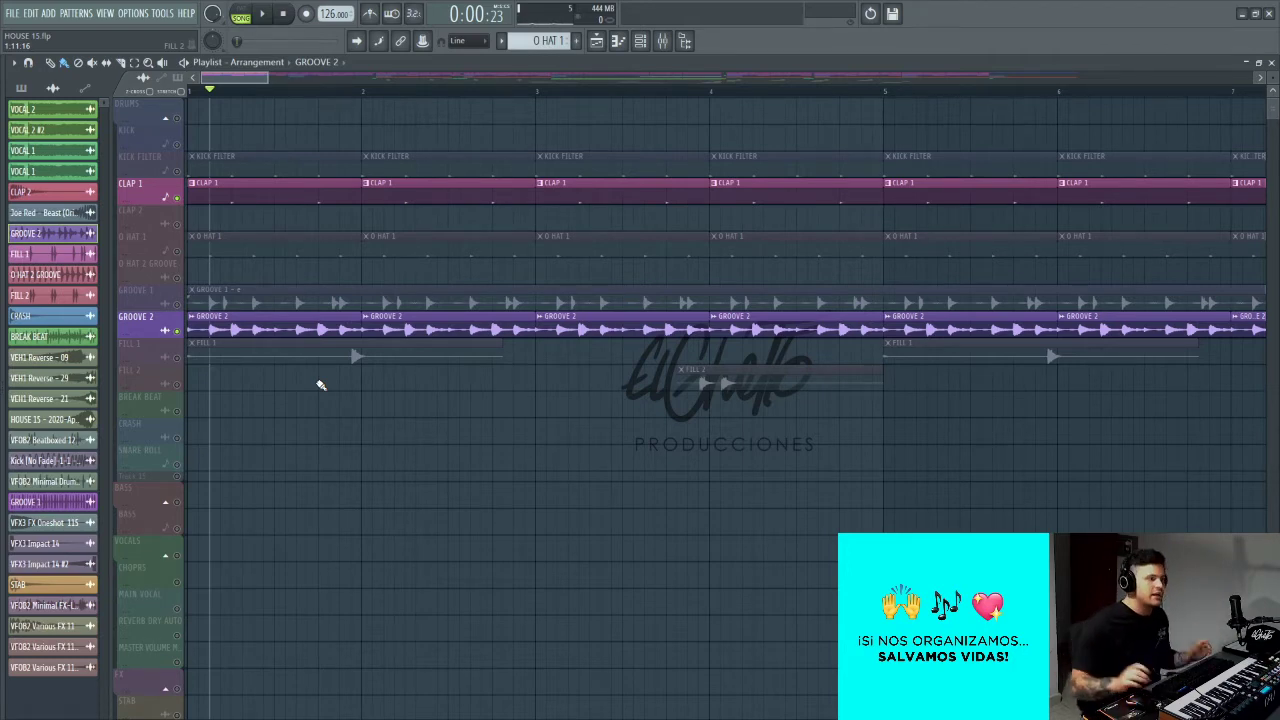
scroll(320, 385, "down", 5)
right_click(177, 331)
right_click(177, 331)
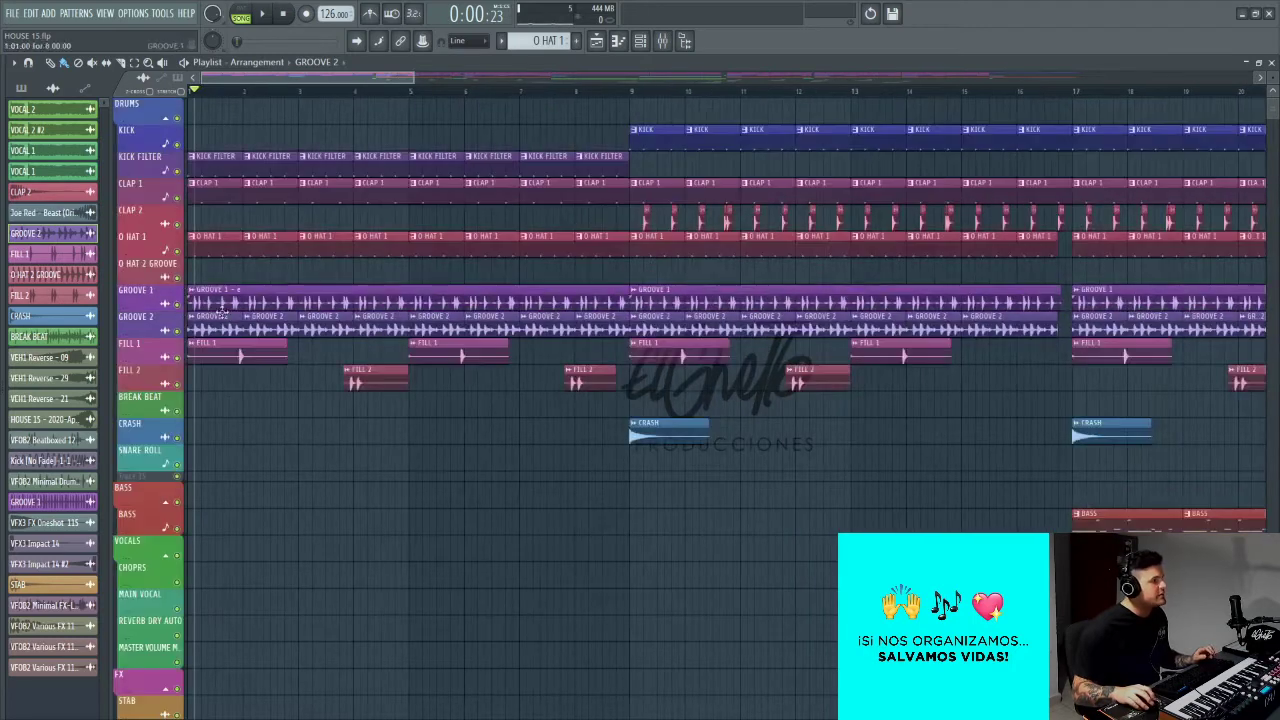
Step: Solo the FILL 1 track and unmute FILL 2 alongside it
scroll(366, 350, "down", 1)
scroll(271, 337, "up", 1)
scroll(529, 449, "up", 3)
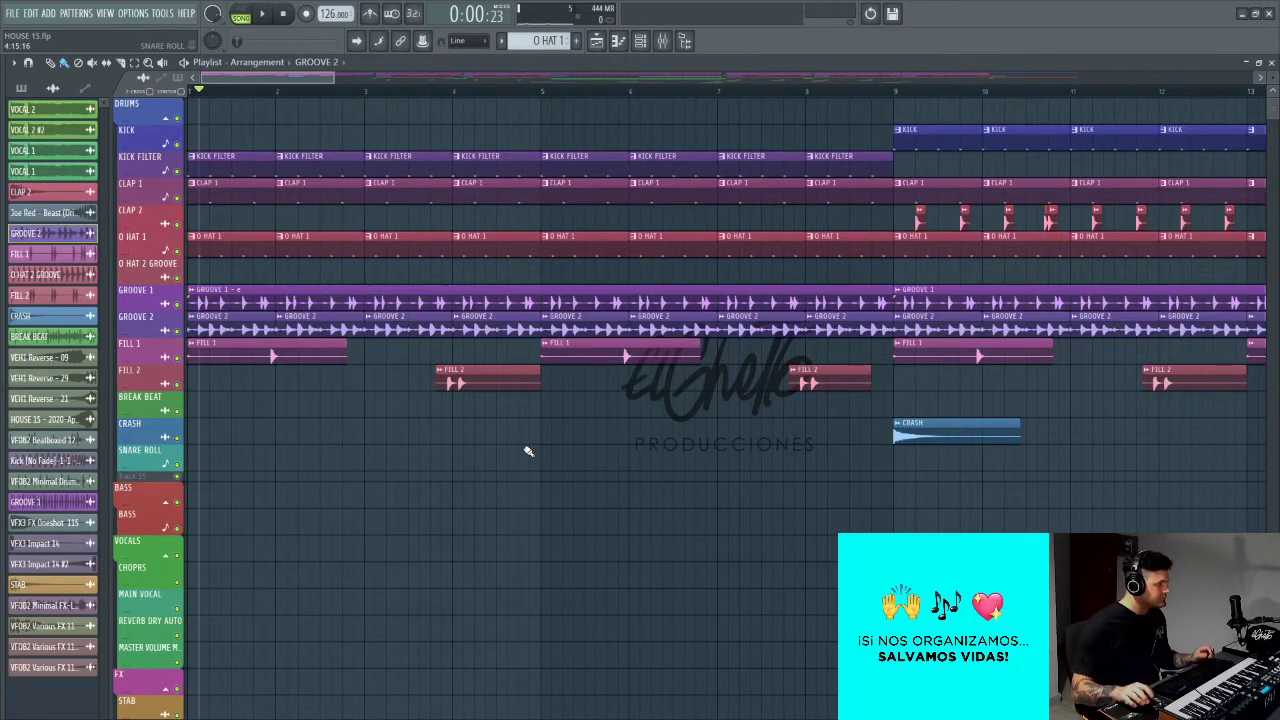
scroll(360, 412, "down", 2)
scroll(400, 432, "up", 4)
scroll(480, 442, "down", 2)
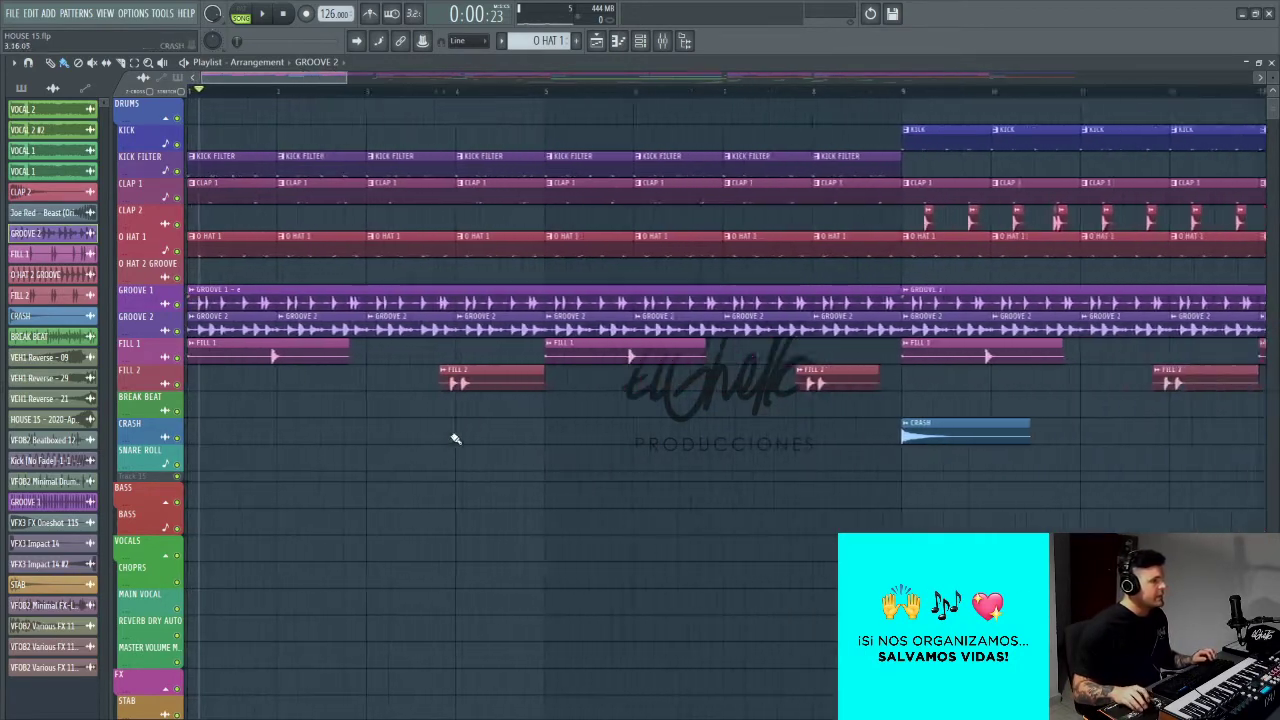
scroll(490, 400, "down", 1)
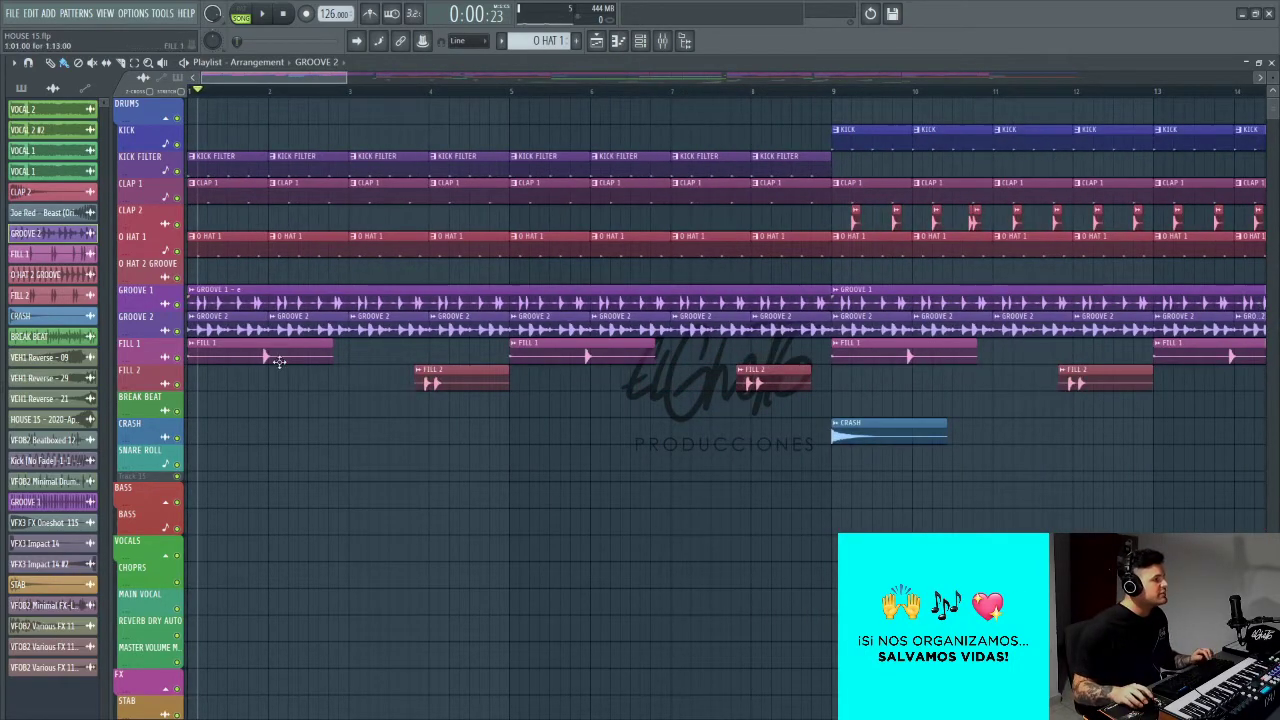
right_click(180, 359)
left_click(180, 385)
scroll(226, 400, "up", 4)
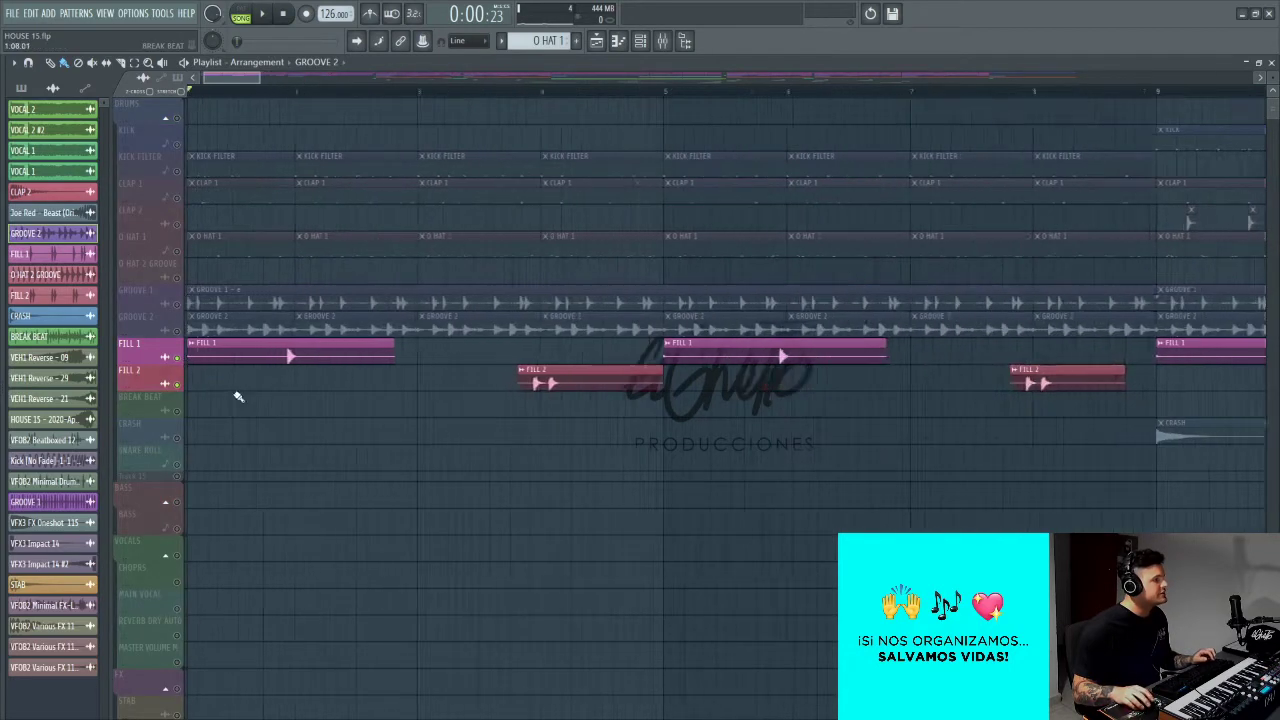
Step: Play the two fill tracks from the start of the song, then again from just before the first FILL 2 clip
key("space")
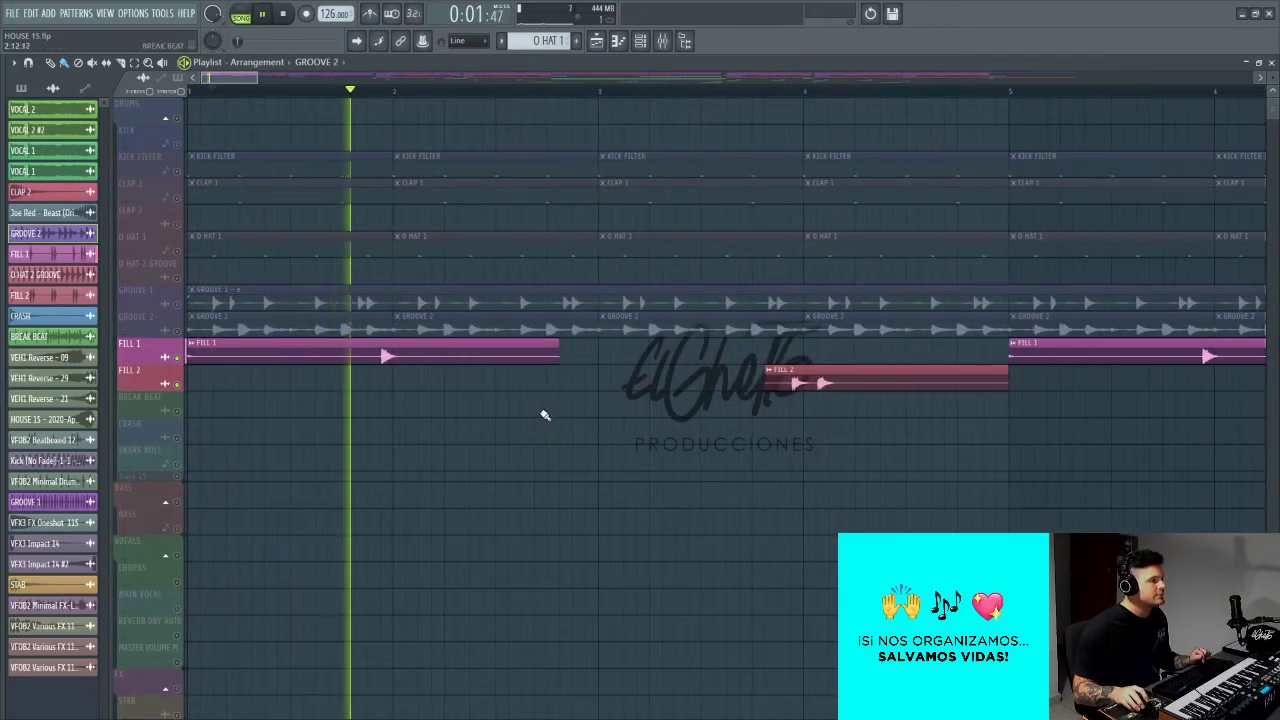
scroll(626, 286, "down", 2)
key("space")
left_click(546, 93)
key("space")
scroll(606, 366, "down", 1)
scroll(600, 367, "down", 4)
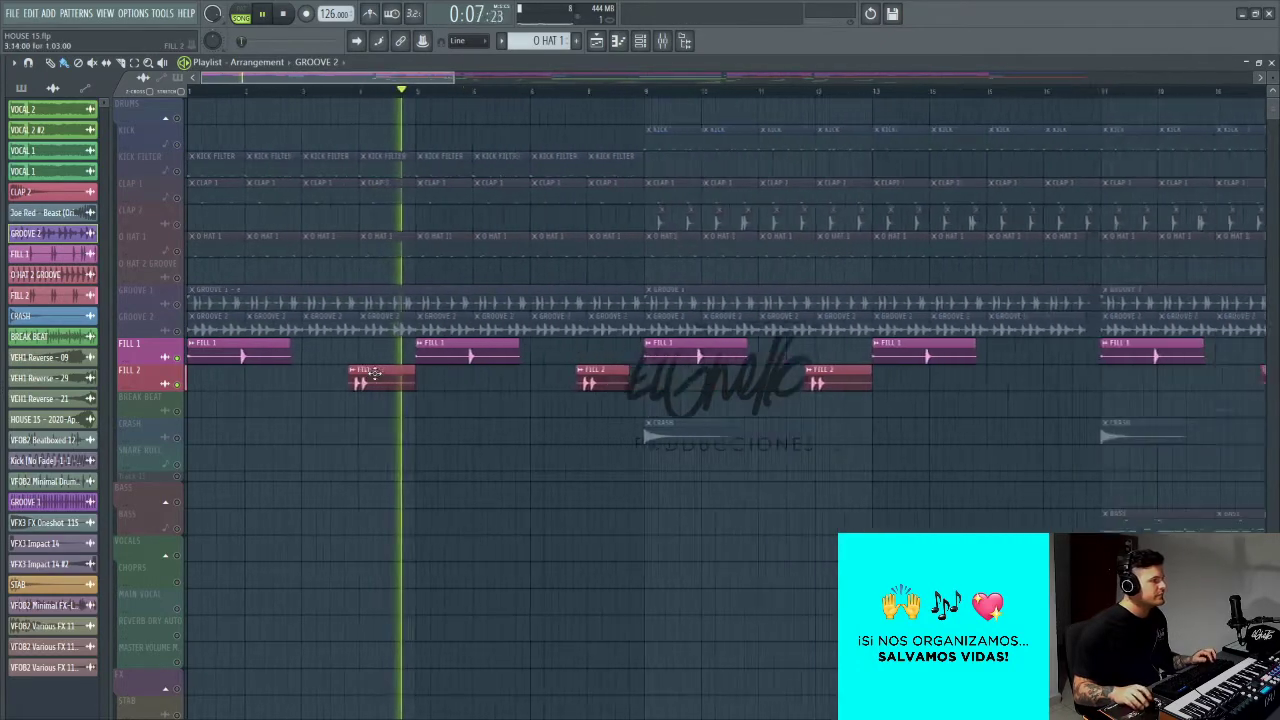
key("space")
Step: Open the sample settings of the first FILL 1 clip to inspect its waveform, then close them
scroll(203, 343, "up", 3)
left_click(203, 343)
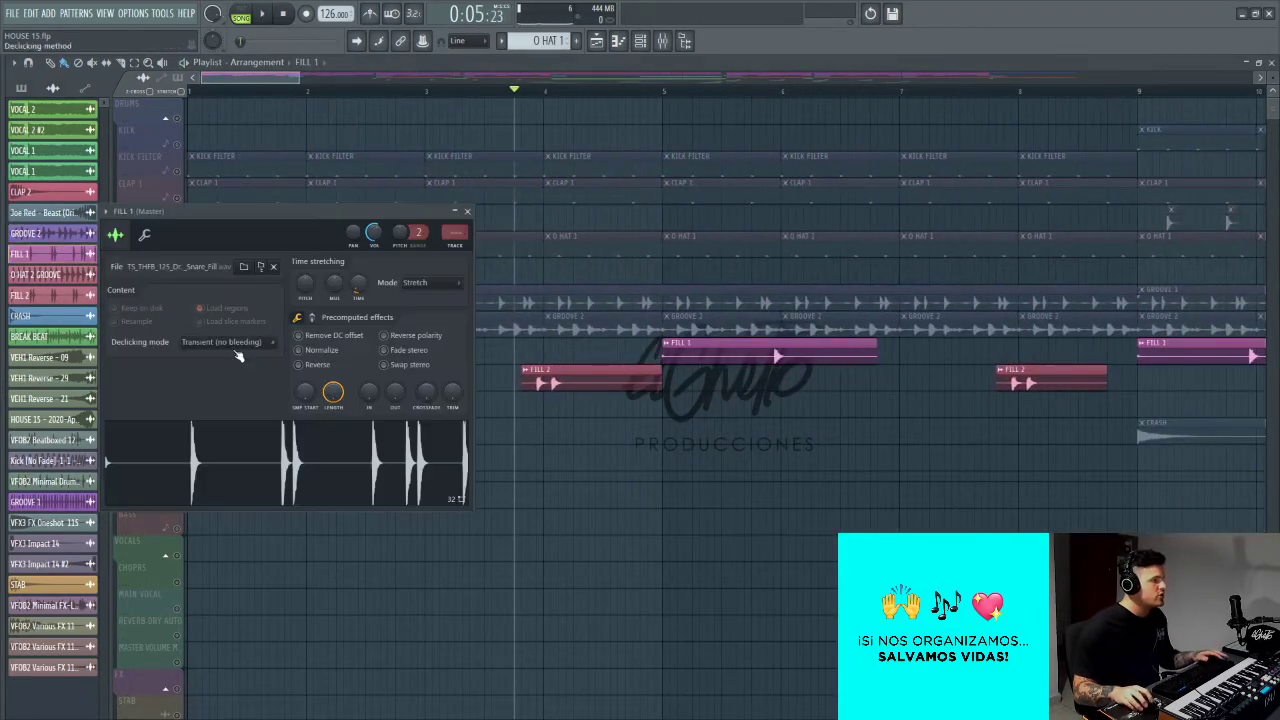
key("Escape")
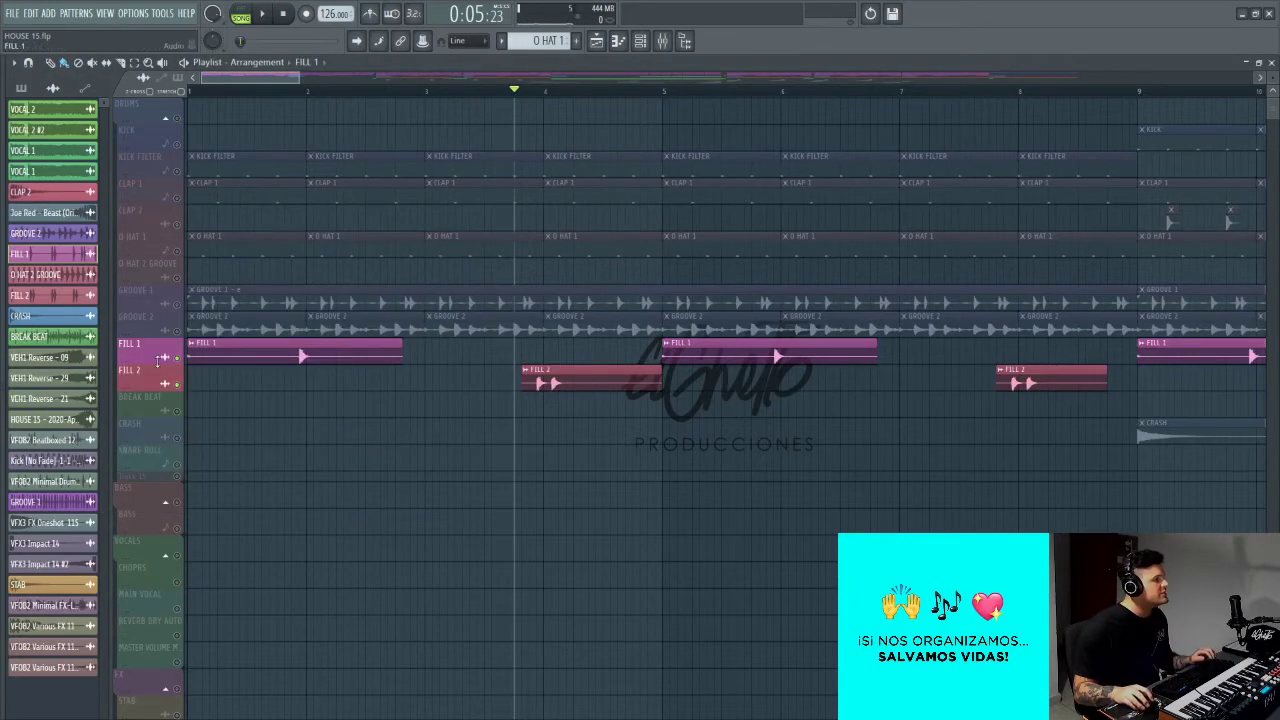
Step: Clear the solo and play the full arrangement from just before the first FILL 2 clip, then stop playback
scroll(216, 373, "down", 4)
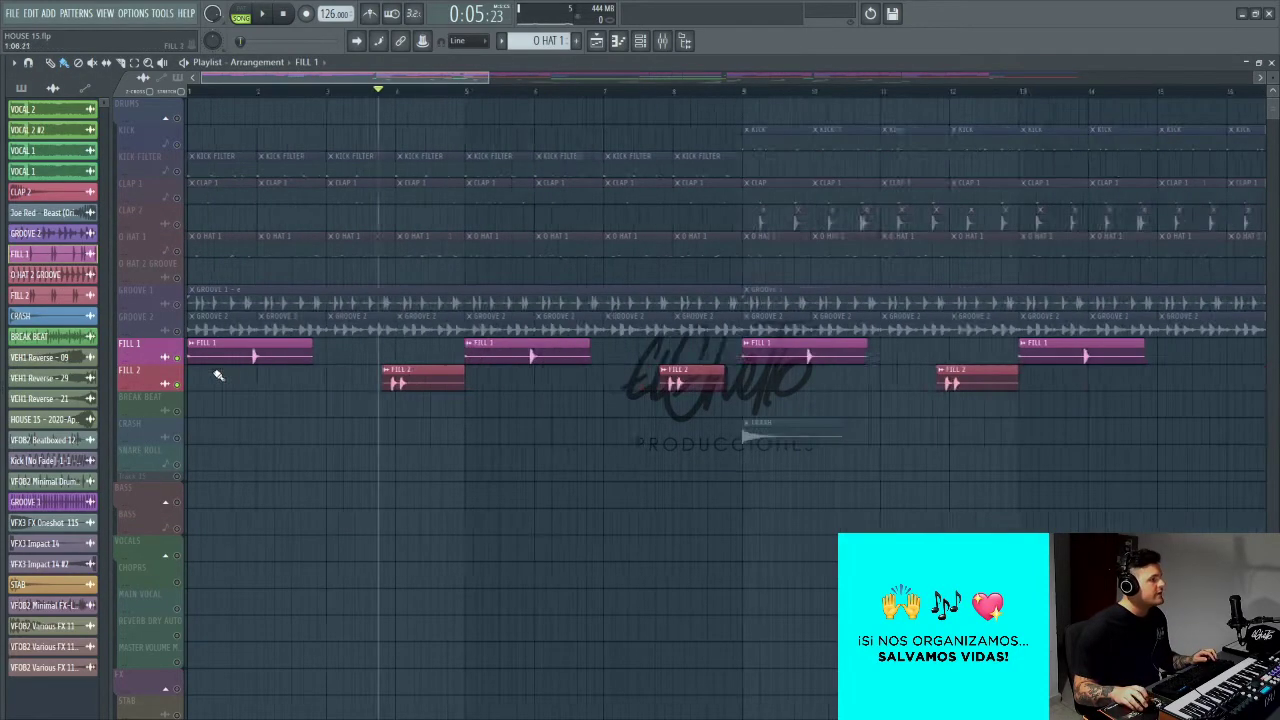
right_click(178, 357)
right_click(178, 359)
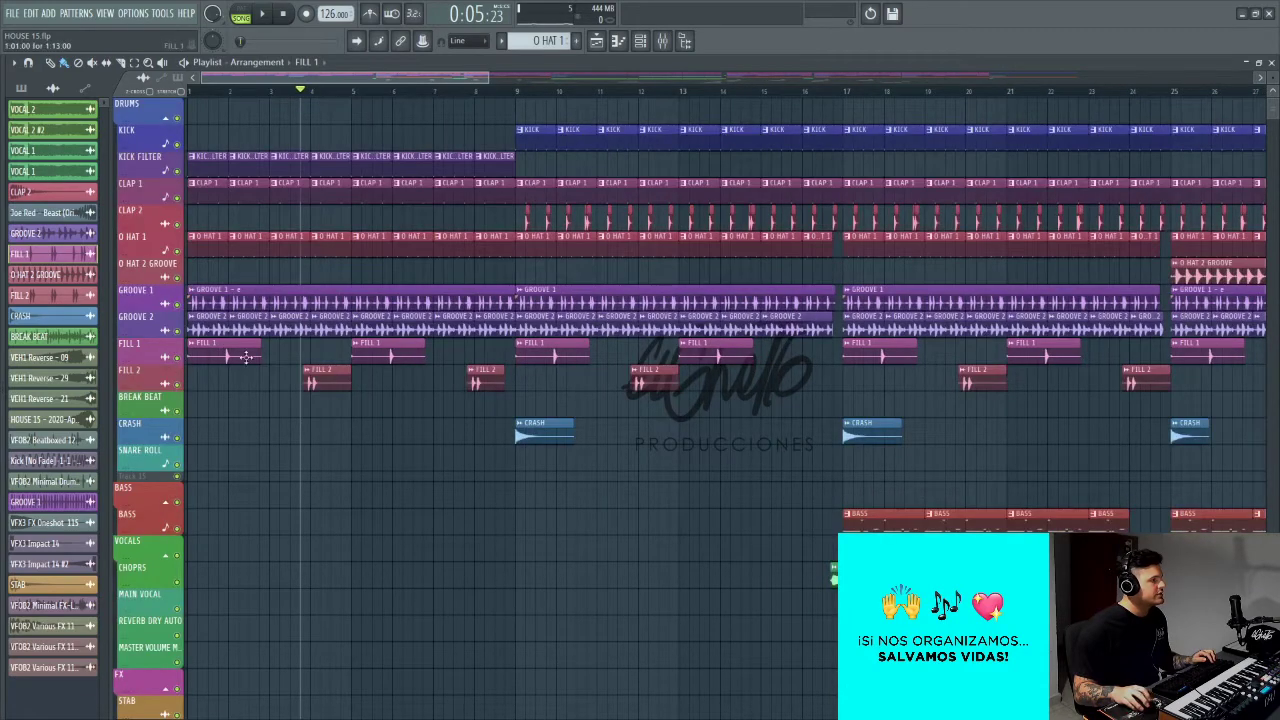
key("space")
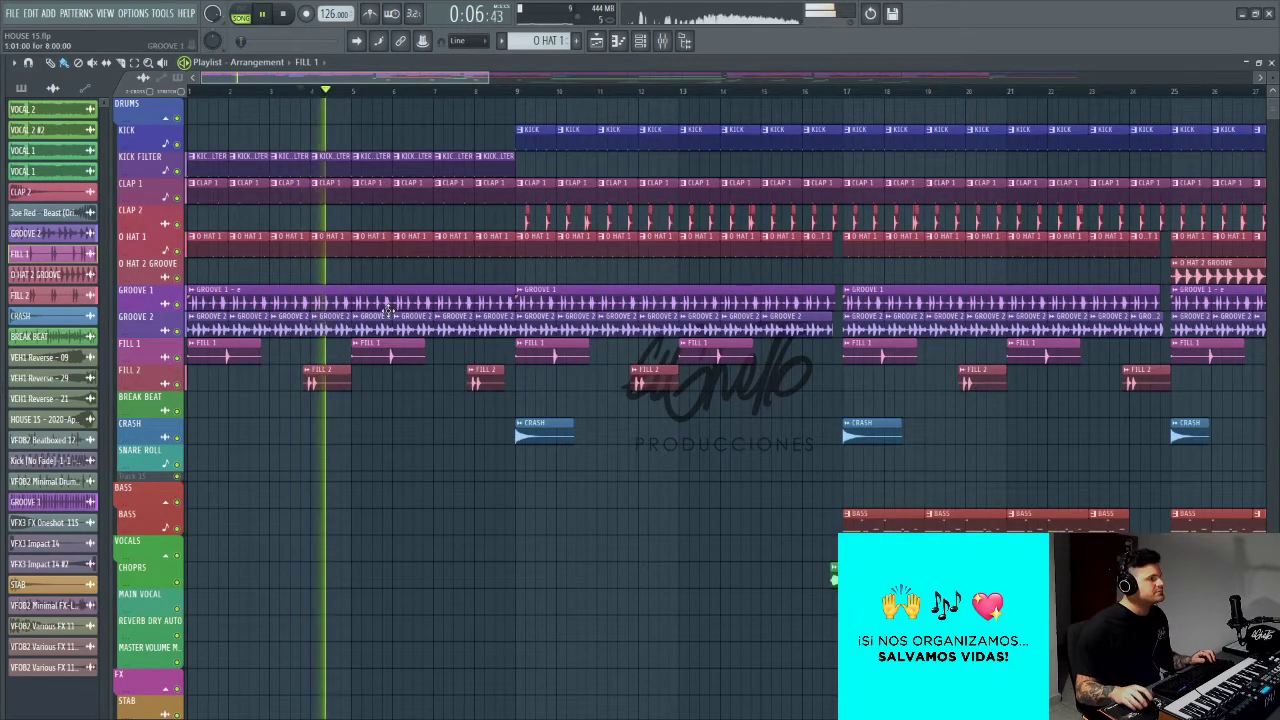
scroll(388, 310, "down", 3)
scroll(266, 329, "up", 4)
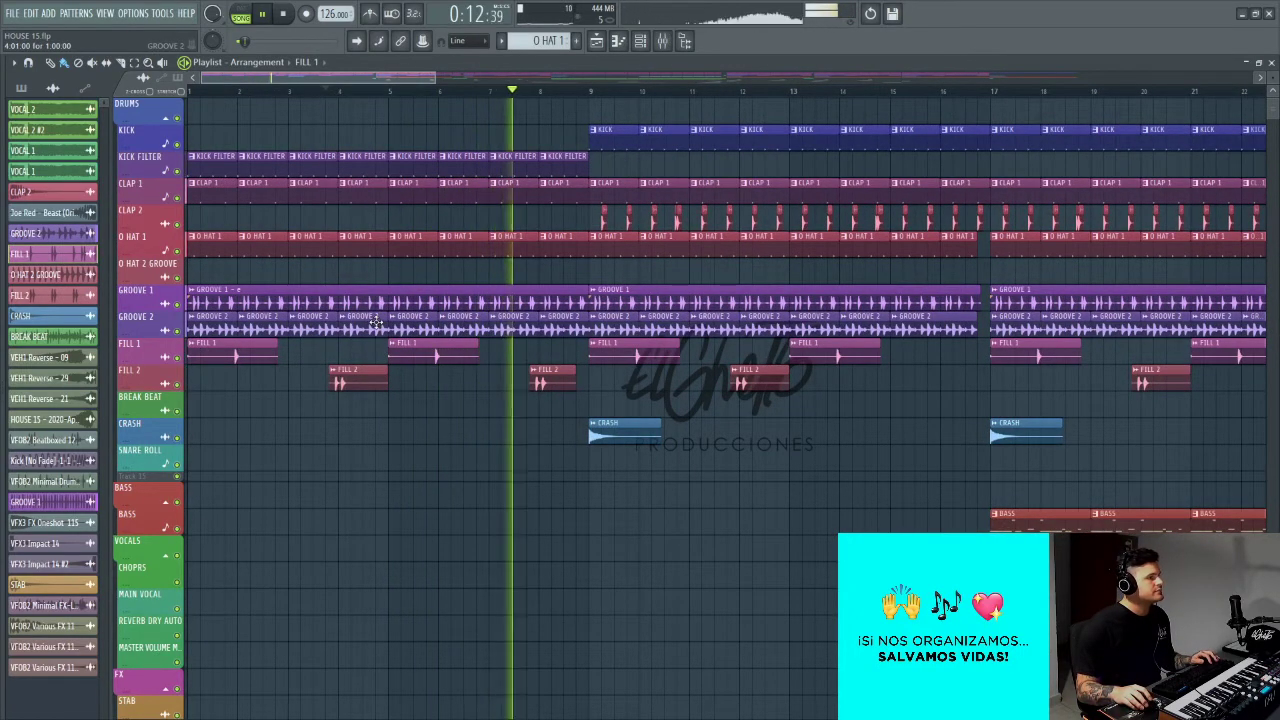
key("space")
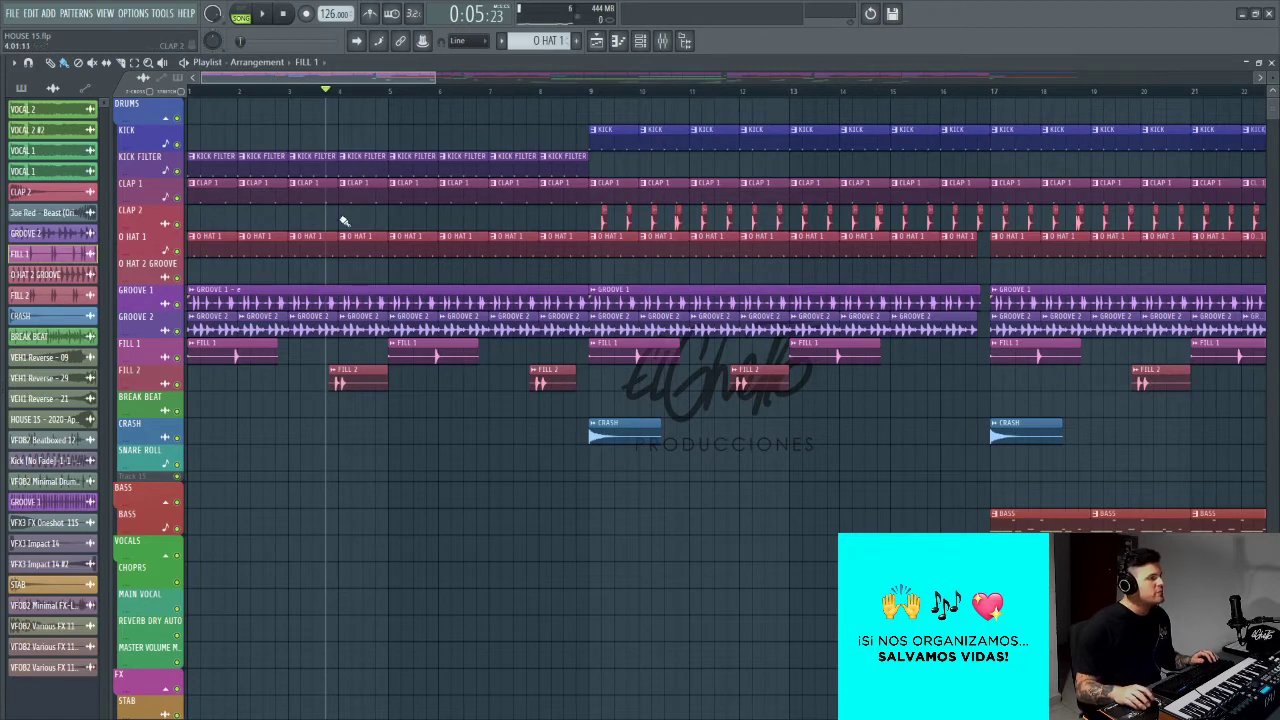
Step: Play the full arrangement from bar 9, where the KICK and CLAP 2 clips begin, then stop it
scroll(506, 257, "down", 2)
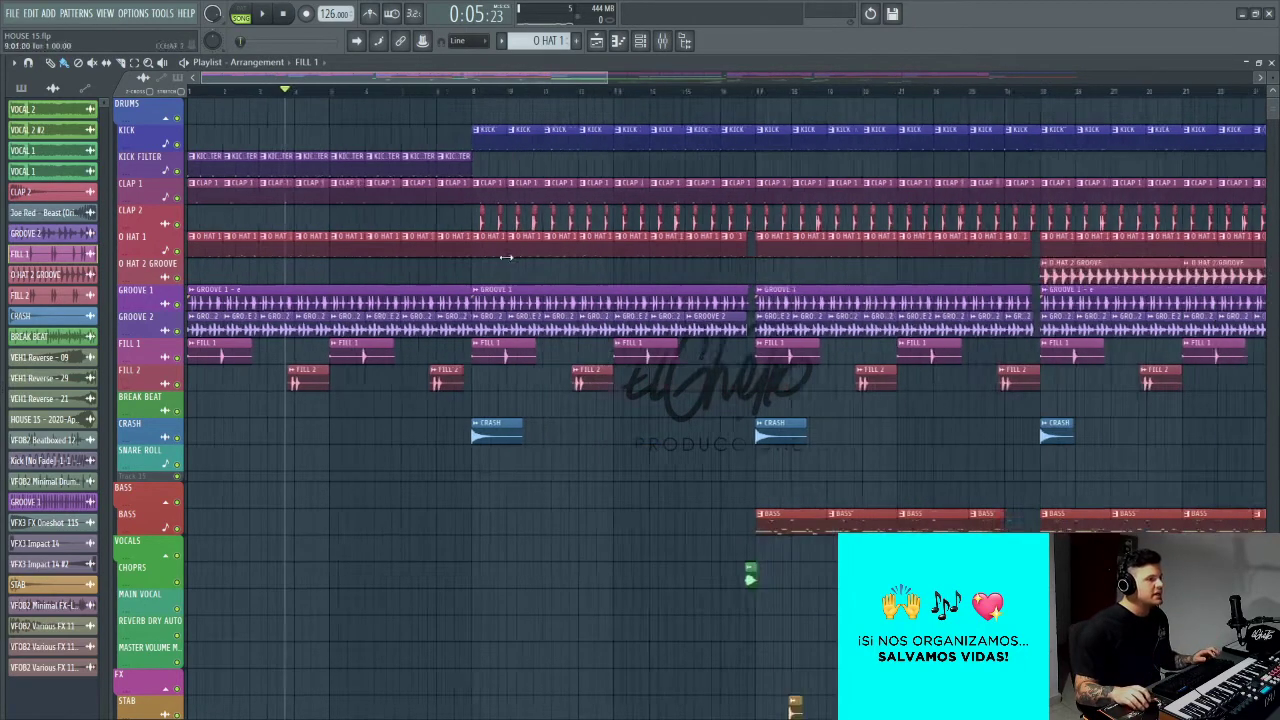
scroll(470, 270, "up", 5)
scroll(421, 114, "up", 1)
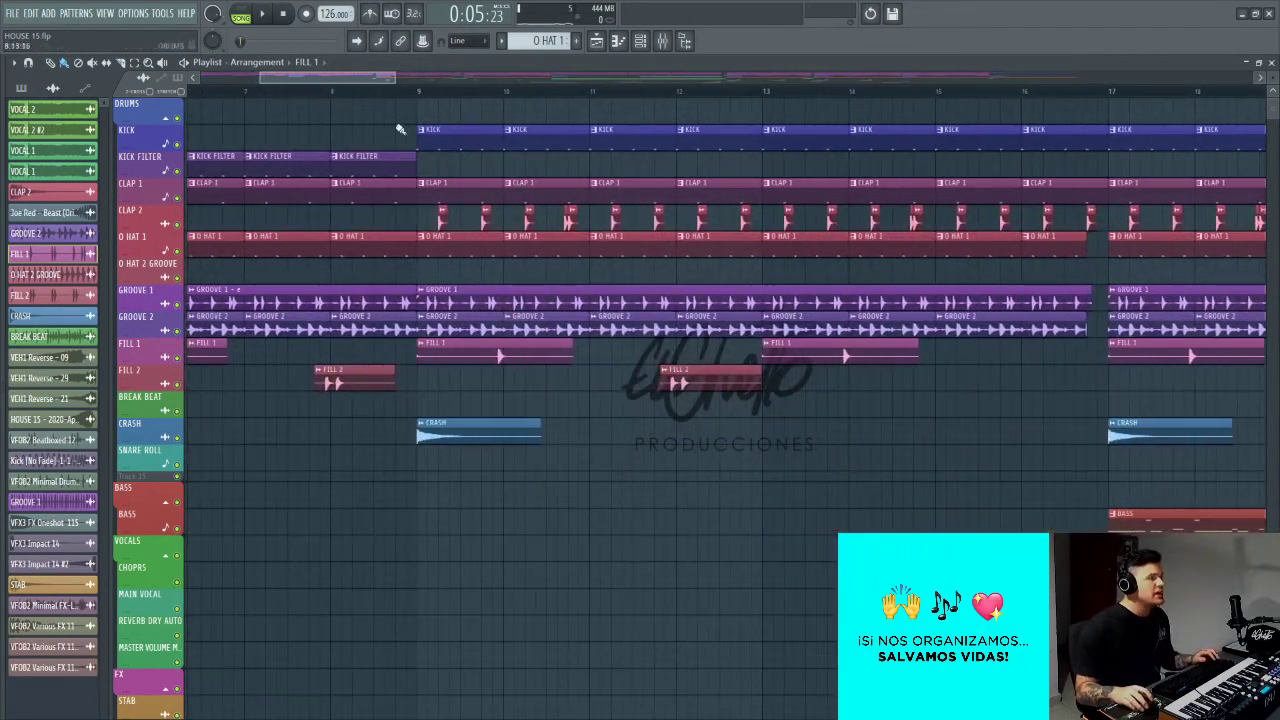
left_click(423, 97)
key("space")
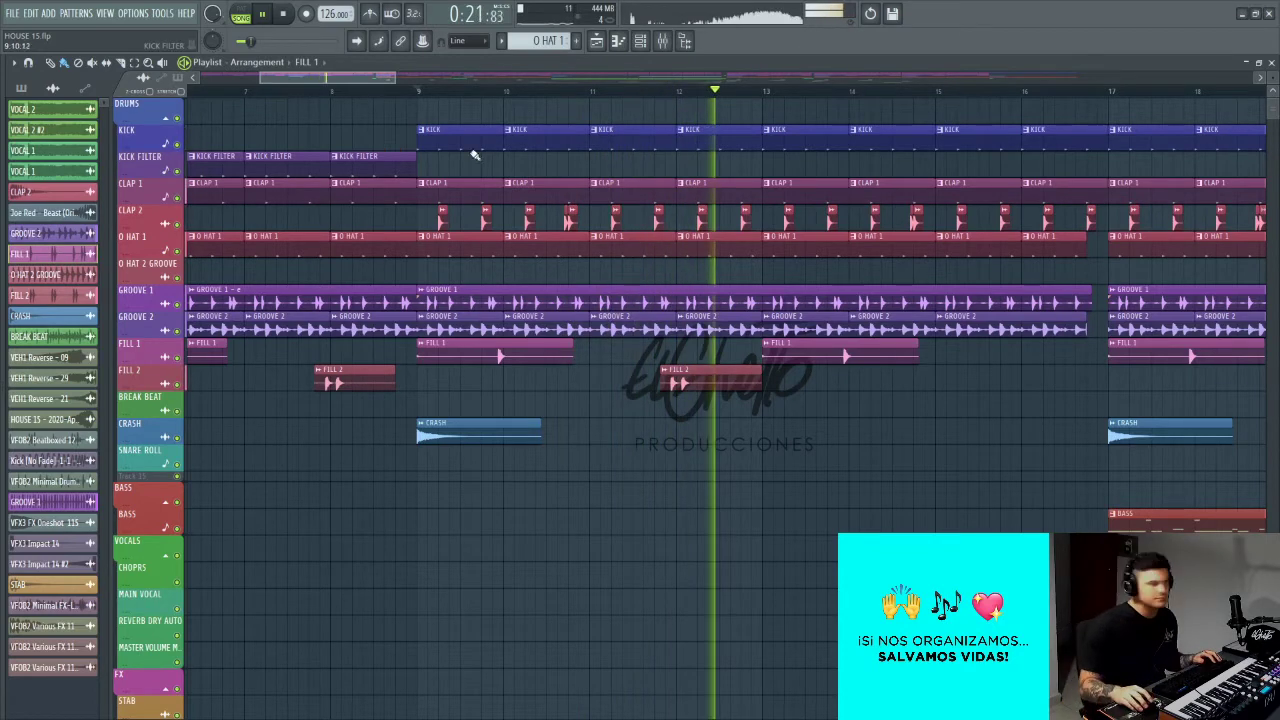
key("space")
Step: Solo the CLAP 2 track, listen to it from bar 9, and unmute all tracks again
scroll(470, 380, "up", 5)
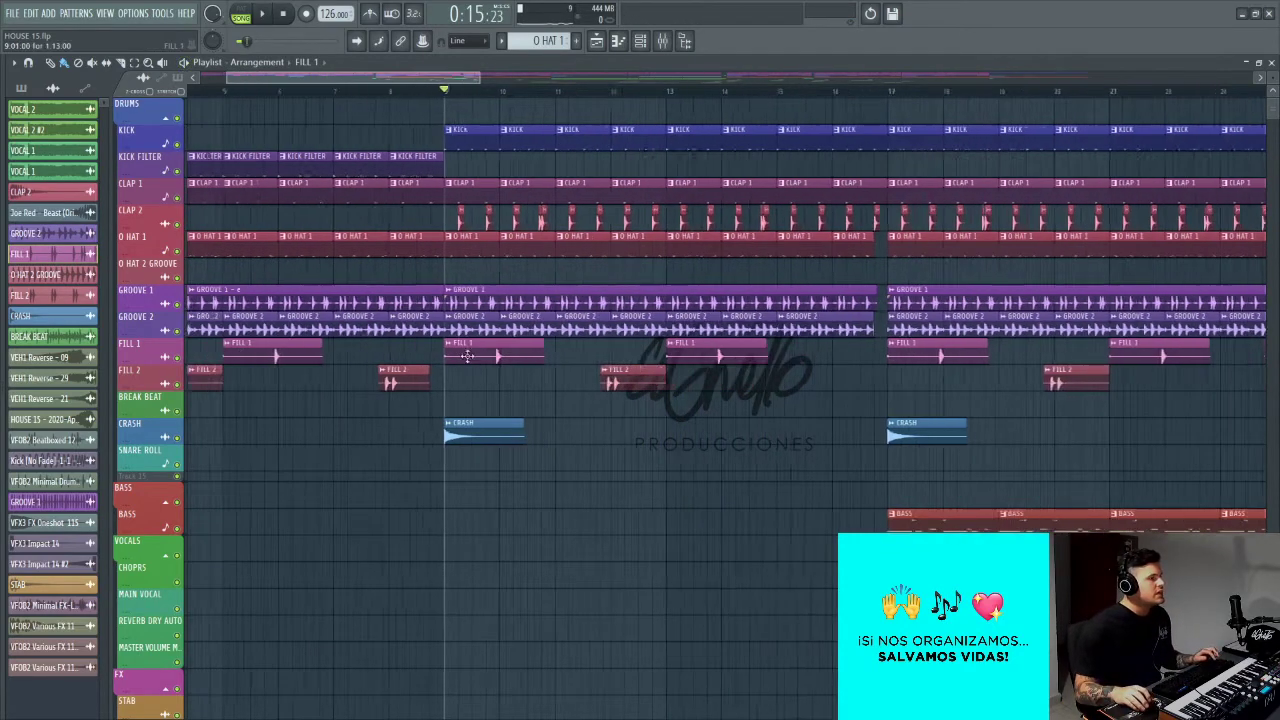
right_click(182, 230)
right_click(179, 226)
key("space")
scroll(271, 249, "up", 4)
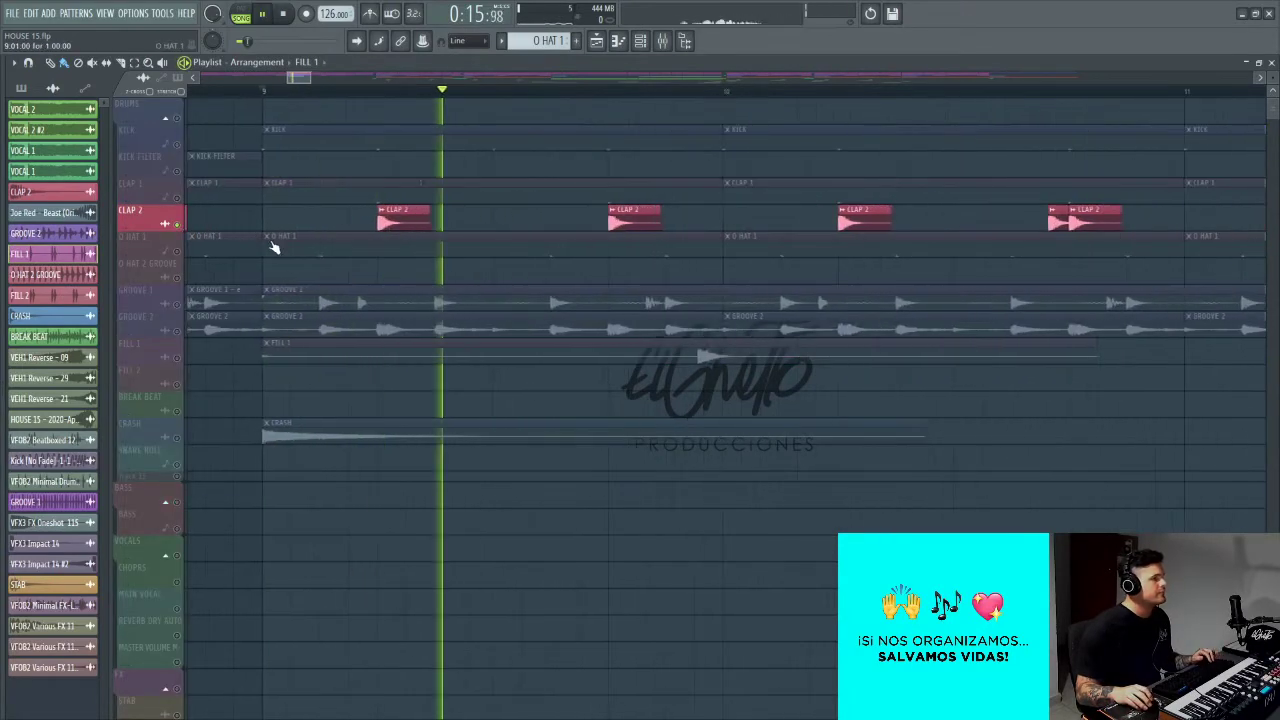
right_click(180, 228)
key("space")
Step: Open the CLAP 2 sample settings and inspect the Fruity Parametric EQ 2 on its mixer track, then close the windows
double_click(405, 218)
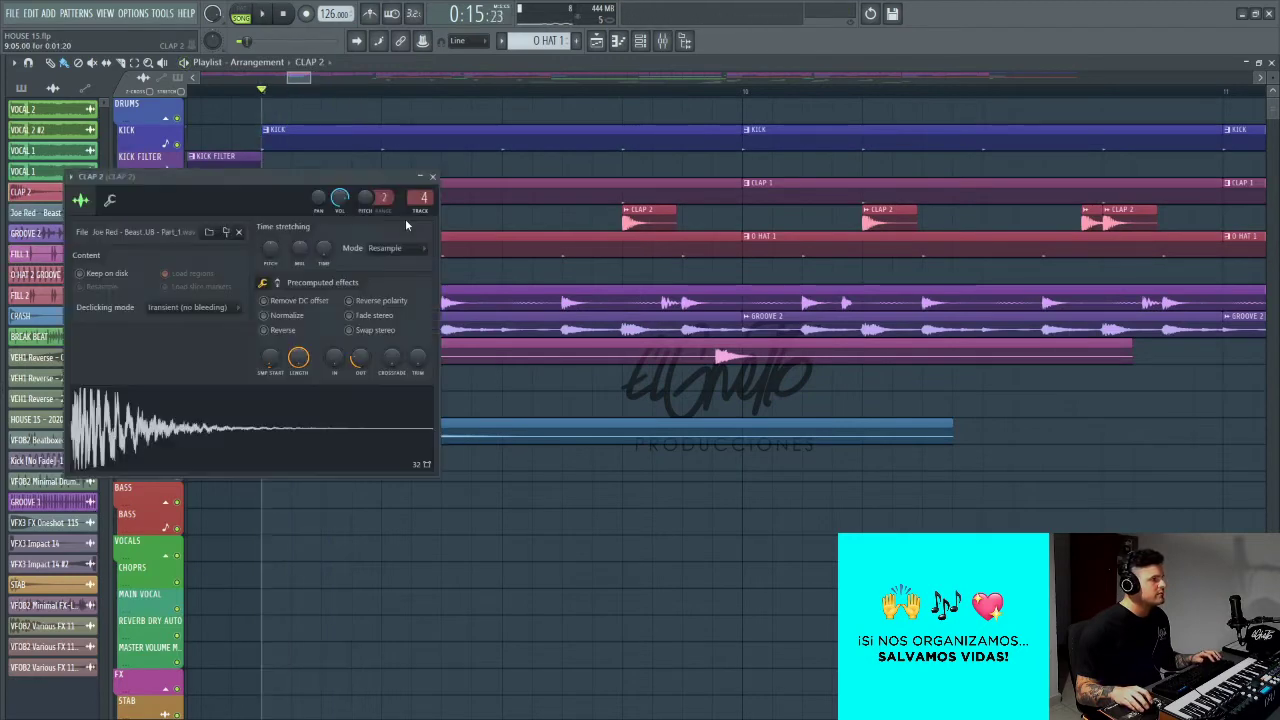
key("F9")
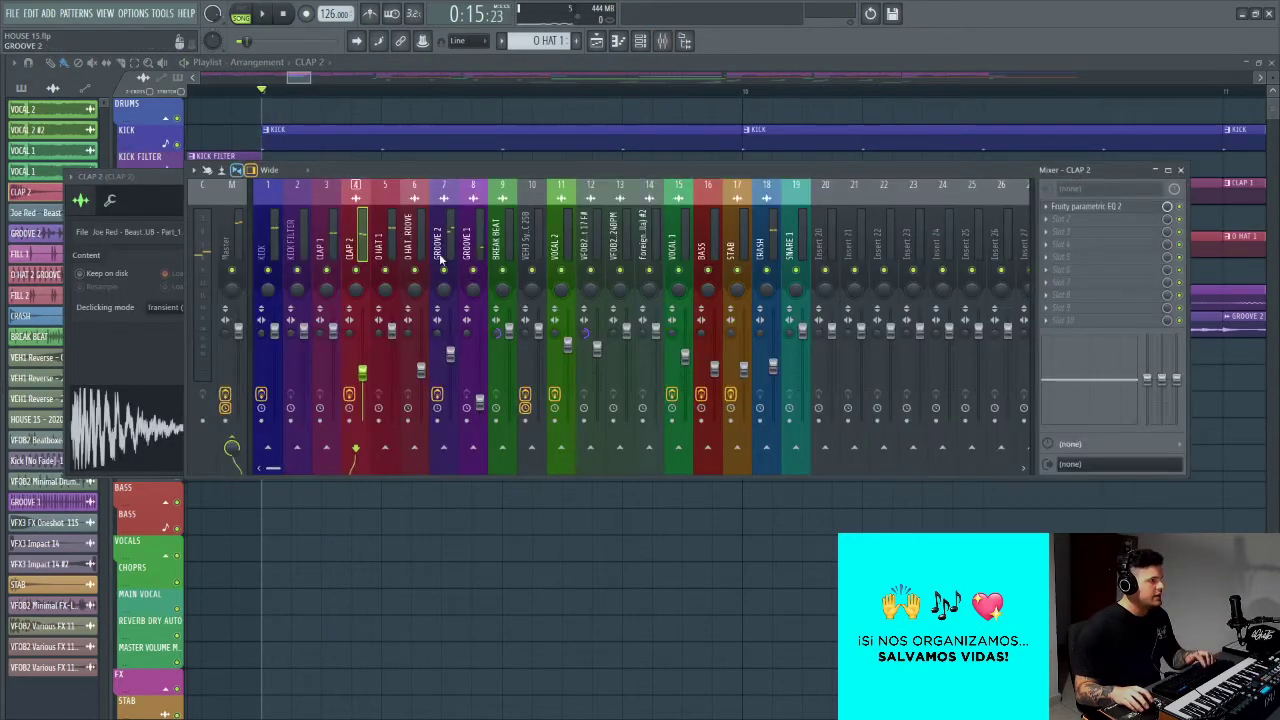
left_click(1090, 206)
left_click(1100, 207)
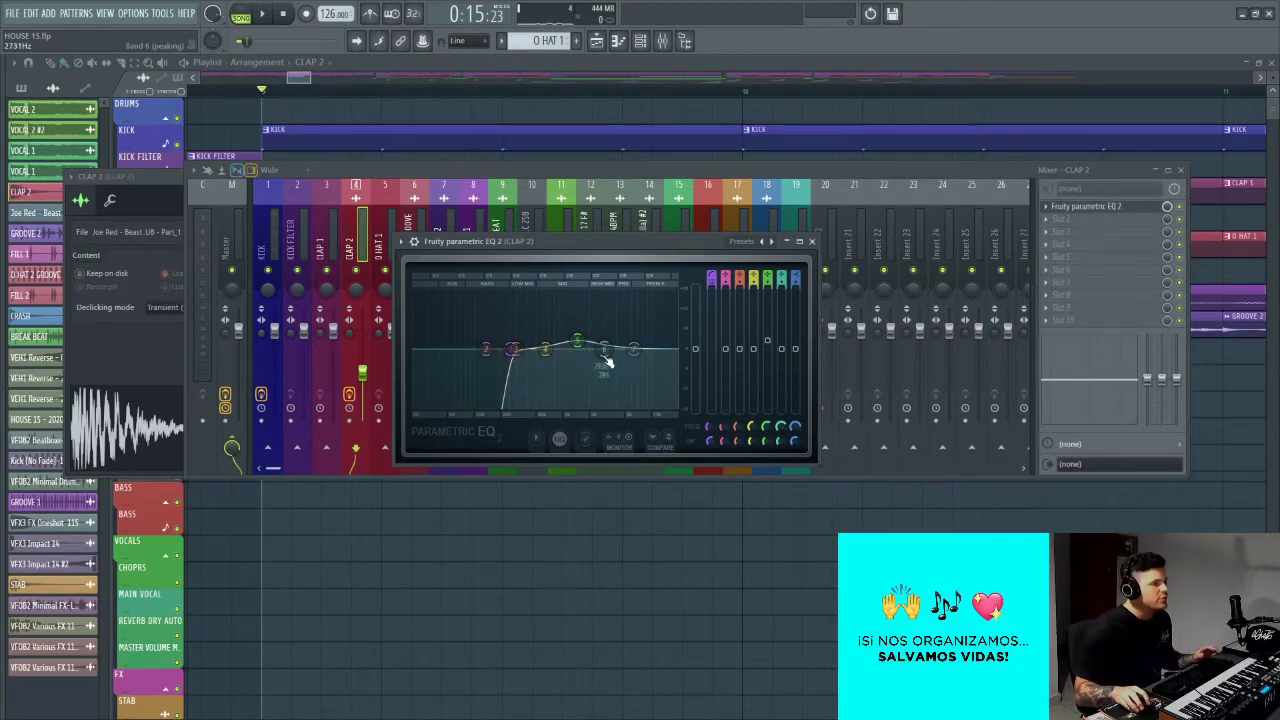
left_click(658, 495)
Step: Isolate the CLAP 1, CLAP 2 and GROOVE 2 tracks around bar 9, leaving every other track muted
scroll(571, 480, "down", 5)
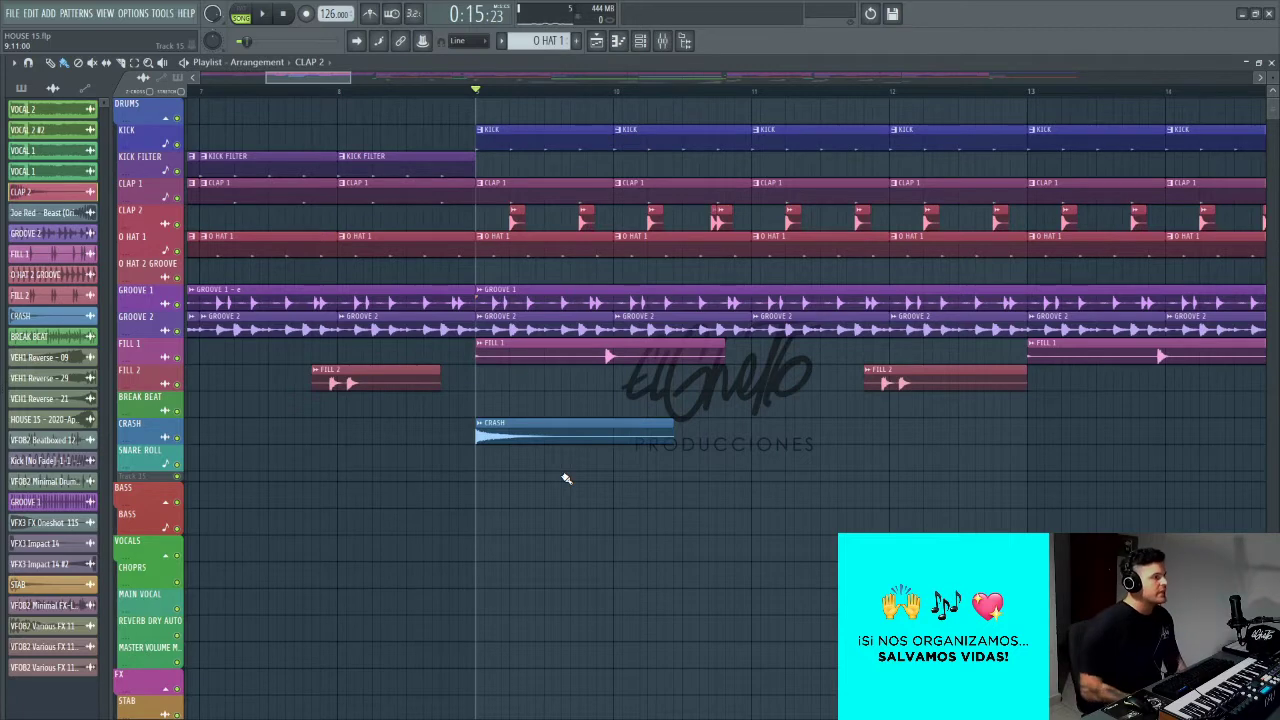
scroll(514, 479, "down", 4)
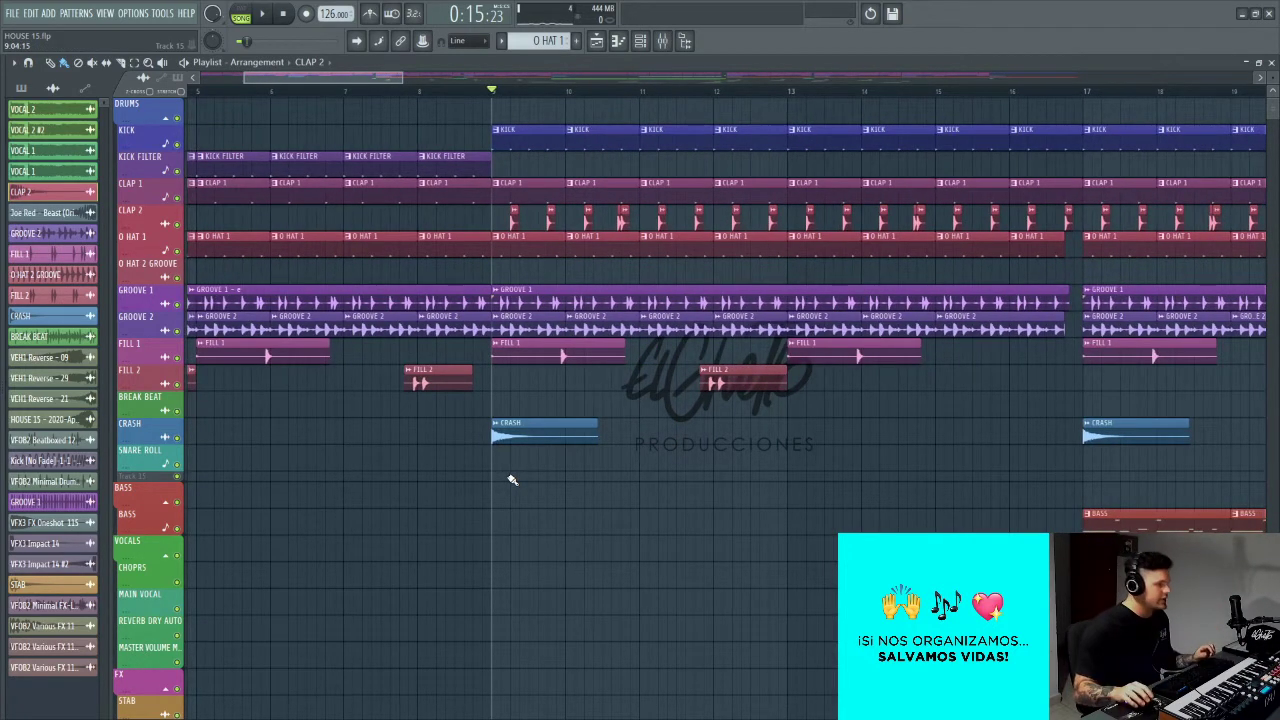
scroll(505, 475, "down", 3)
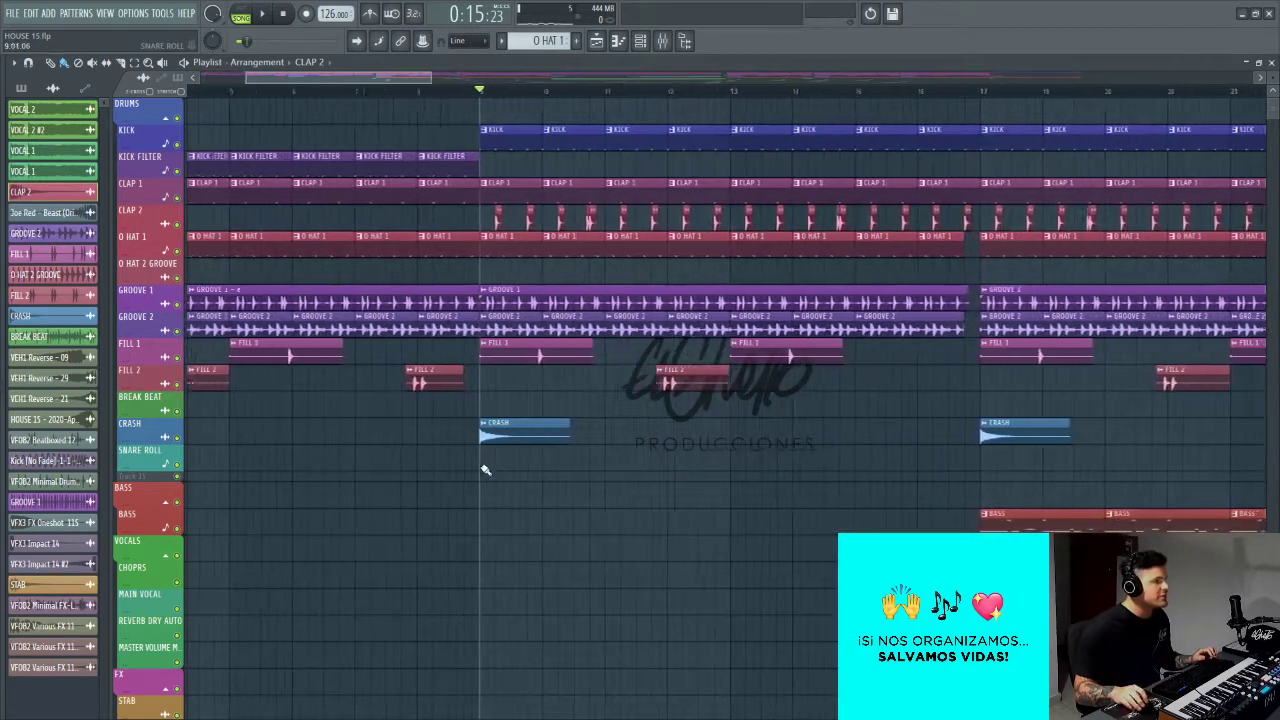
scroll(499, 469, "up", 4)
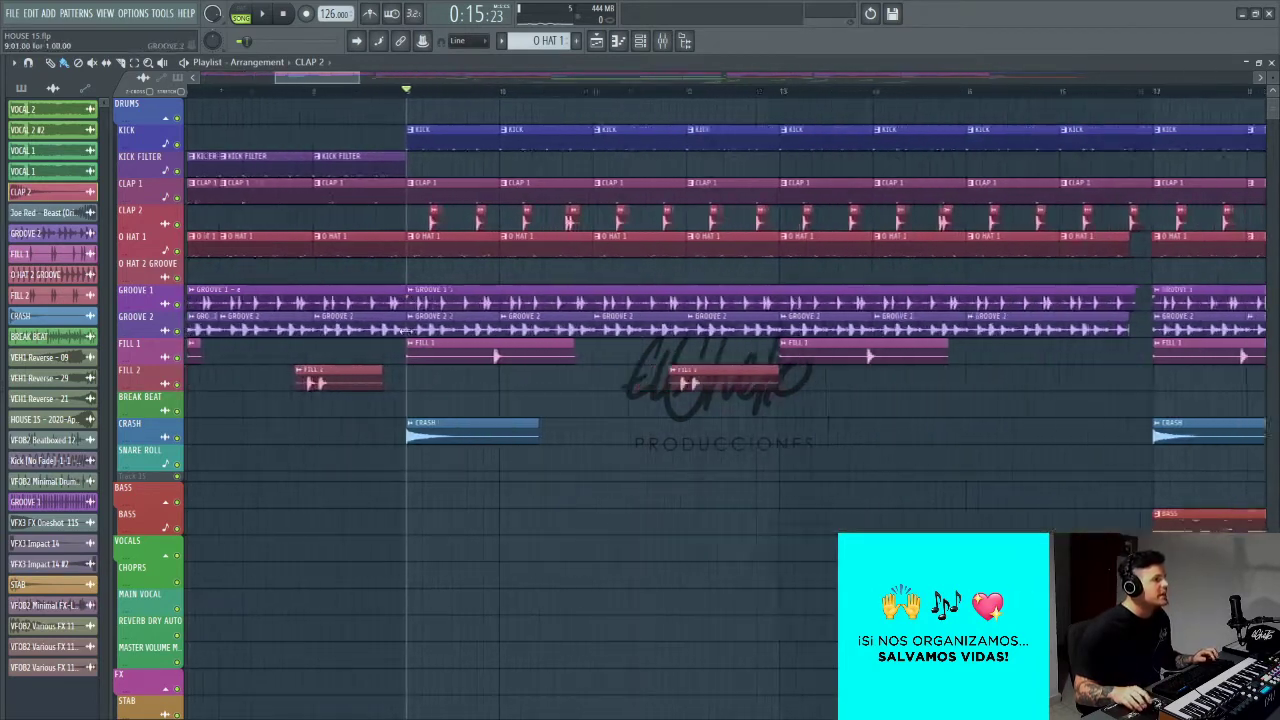
right_click(184, 199)
scroll(226, 305, "up", 4)
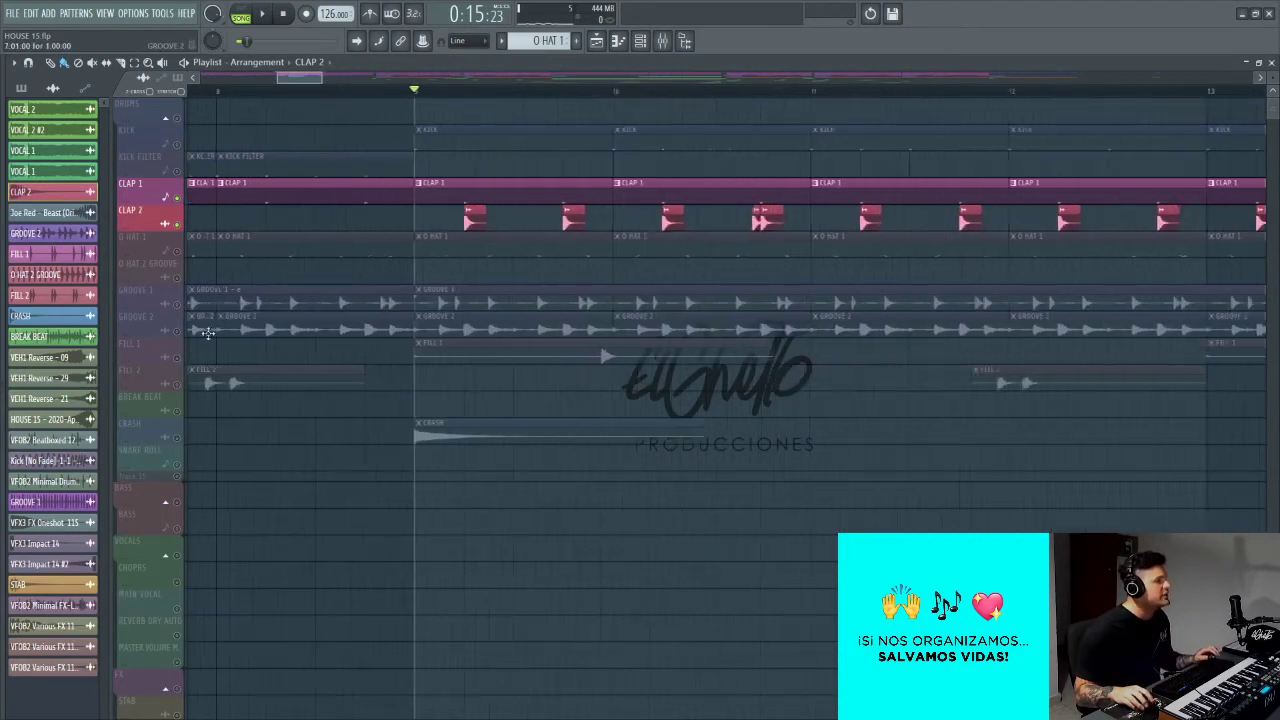
left_click(180, 330)
Step: Play the isolated claps and GROOVE 2 from bar 9, then reposition playback at the first CLAP 2 hit and stop
key("space")
left_click(534, 93)
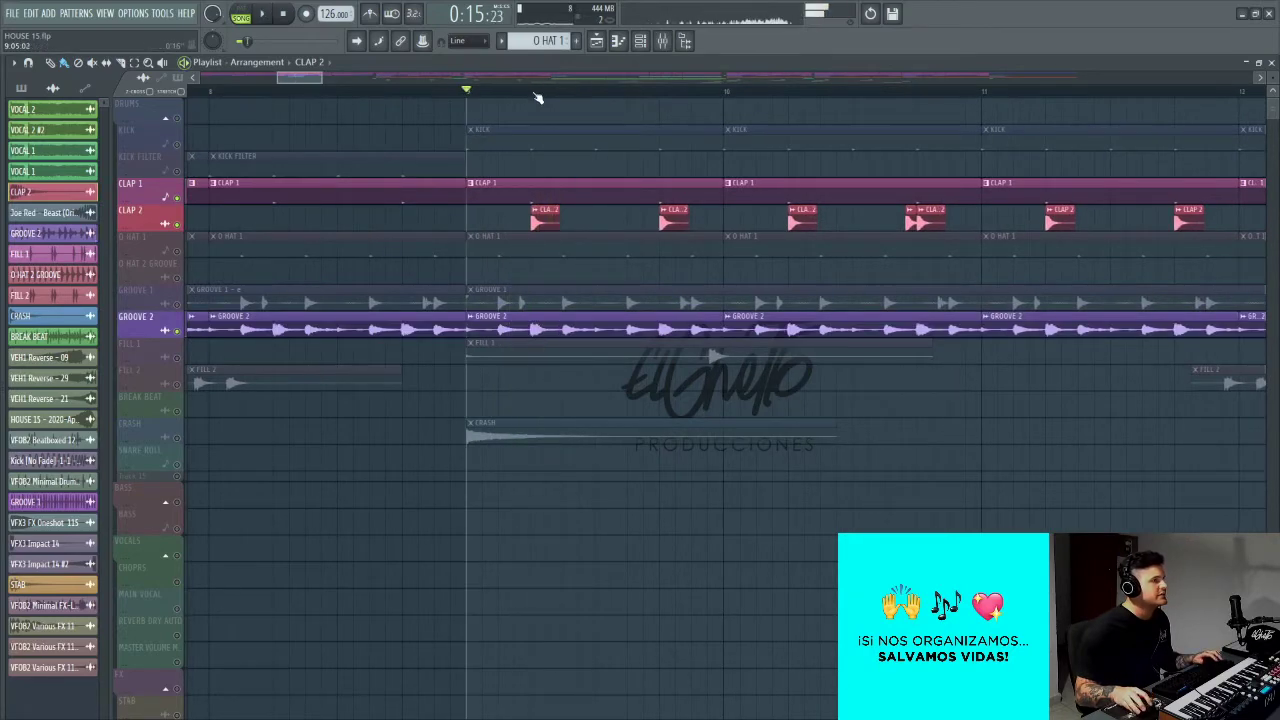
left_click(536, 94)
key("space")
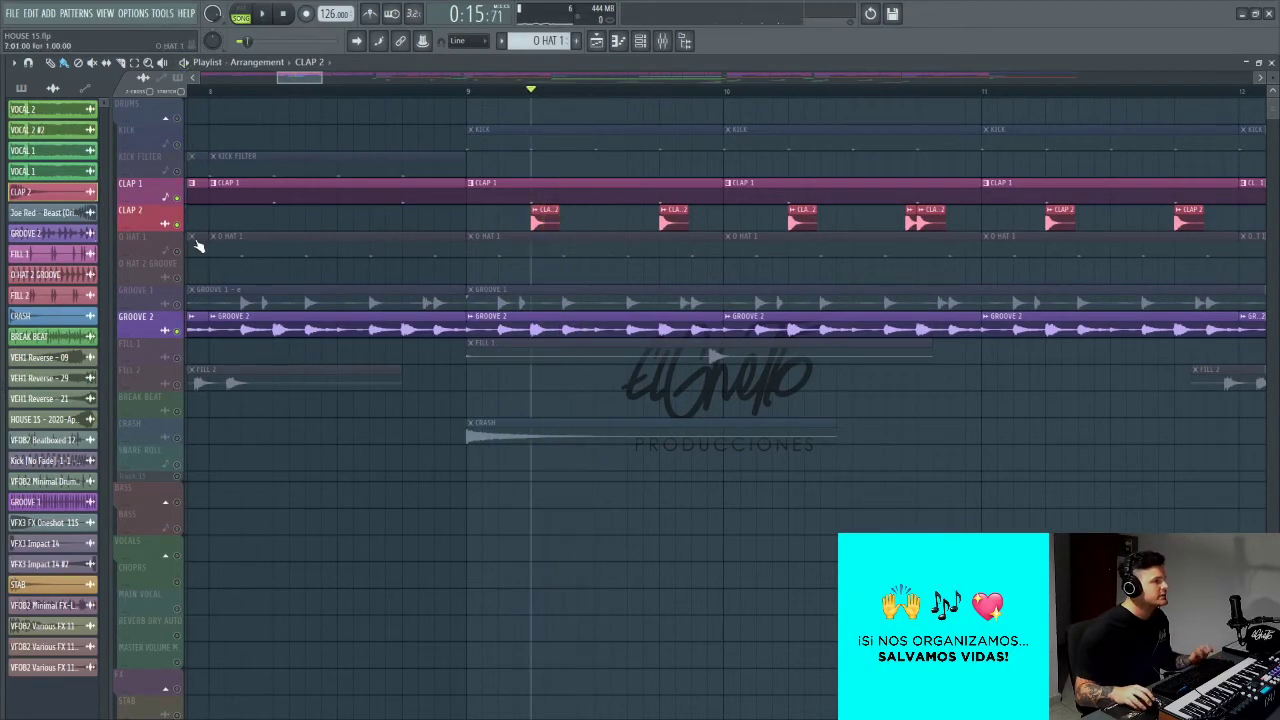
Step: Unmute all tracks and play the full arrangement from bar 8 through the KICK entry, then stop
right_click(184, 228)
scroll(275, 95, "down", 4)
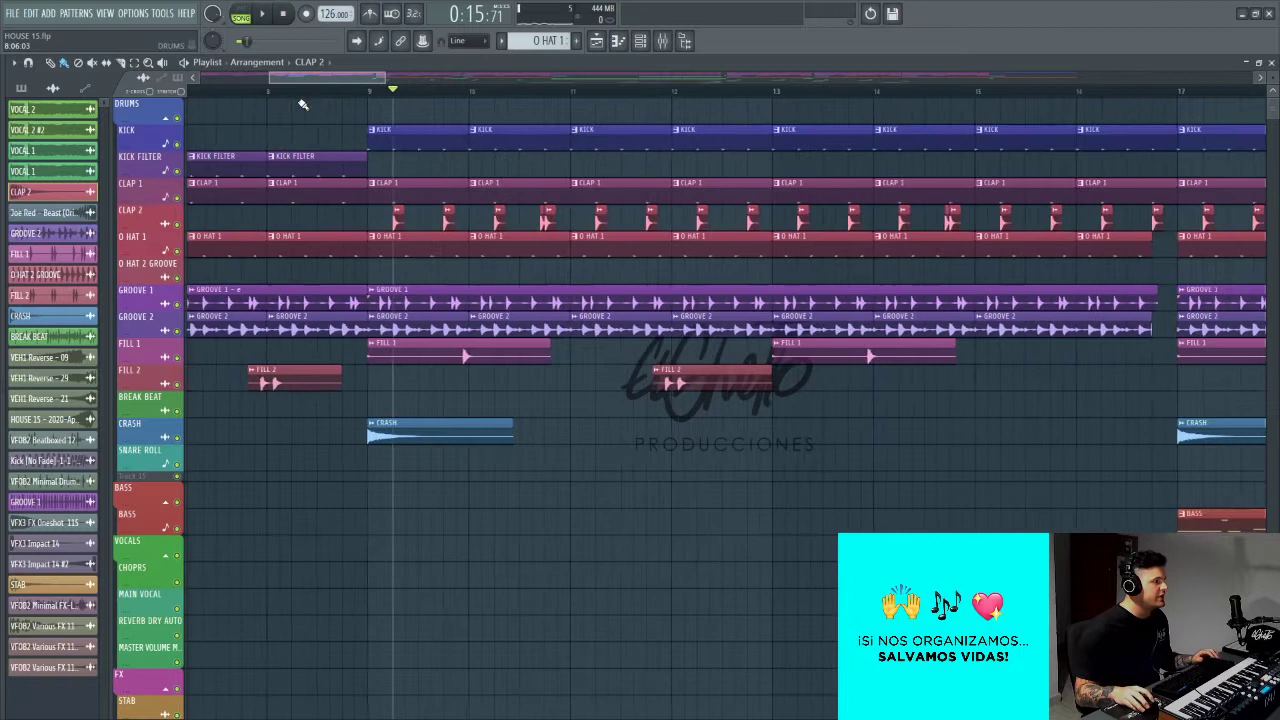
left_click(268, 93)
key("space")
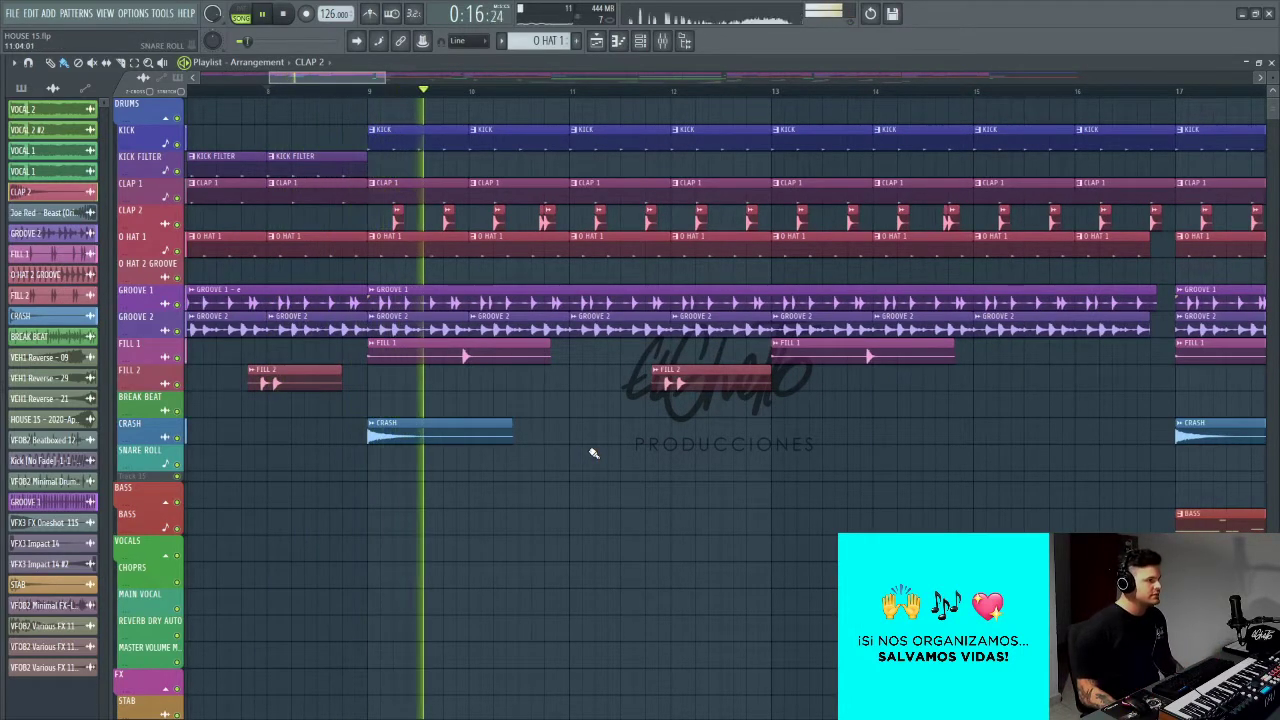
key("space")
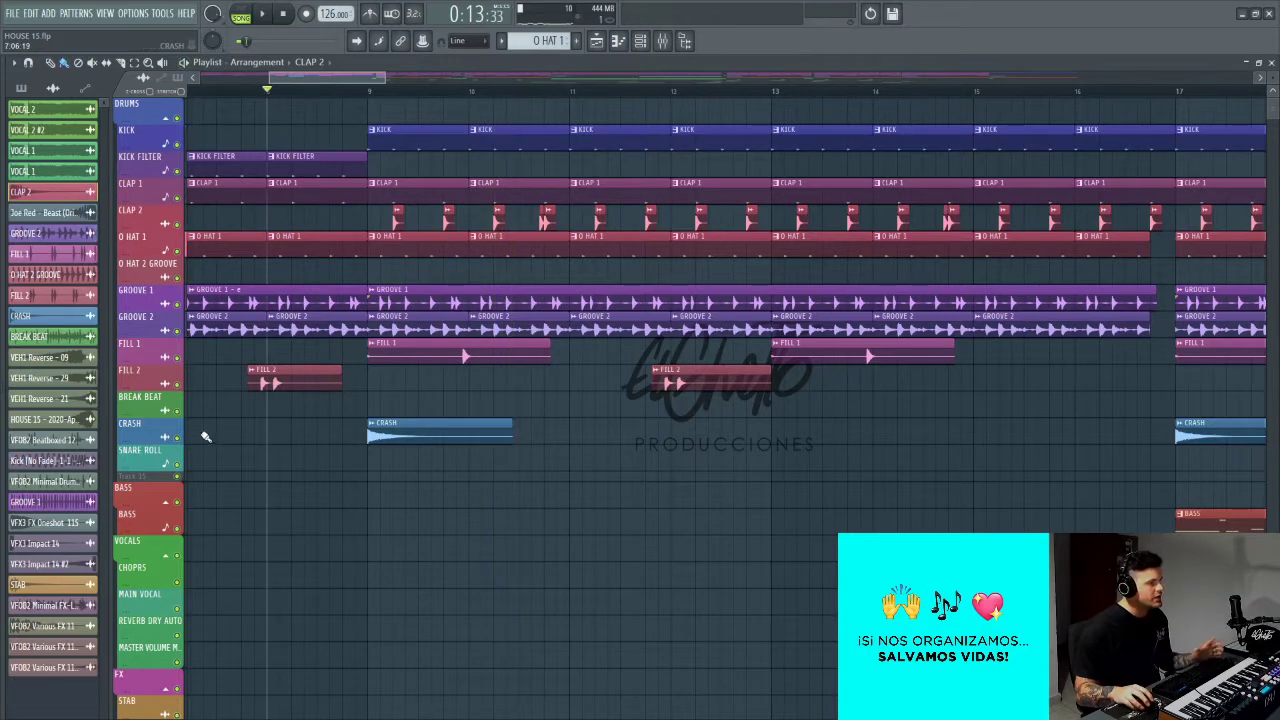
Step: Solo the CRASH track and play its clip at bar 9
left_click(177, 437, "ctrl")
key("space")
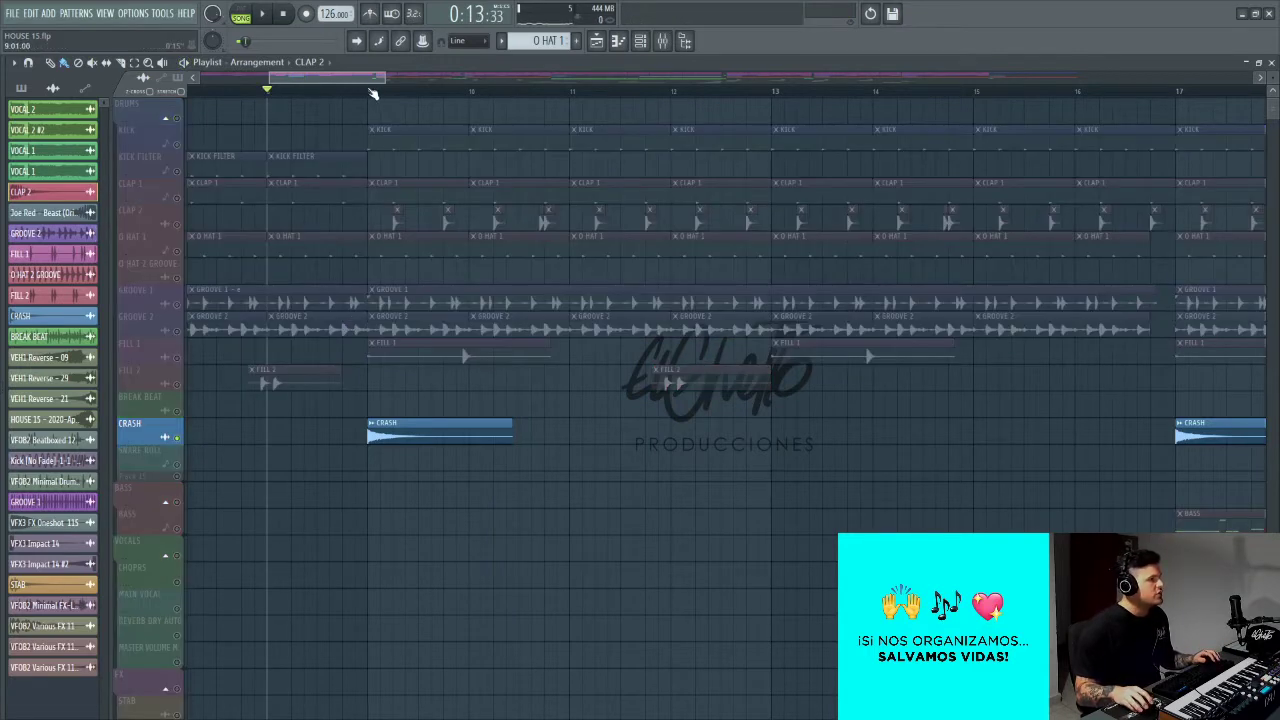
key("space")
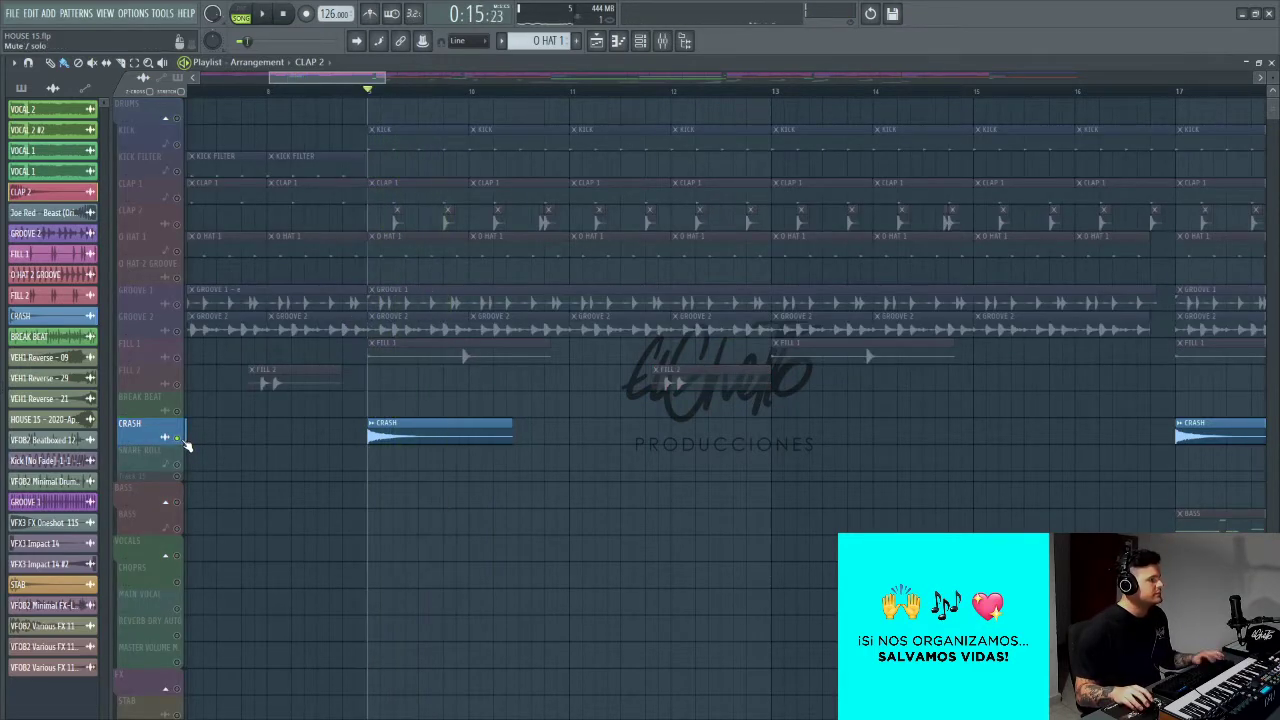
Step: Clear the CRASH solo and play the full arrangement from bar 9 towards the BASS entry at bar 17
left_click(177, 437, "ctrl")
scroll(207, 444, "down", 3)
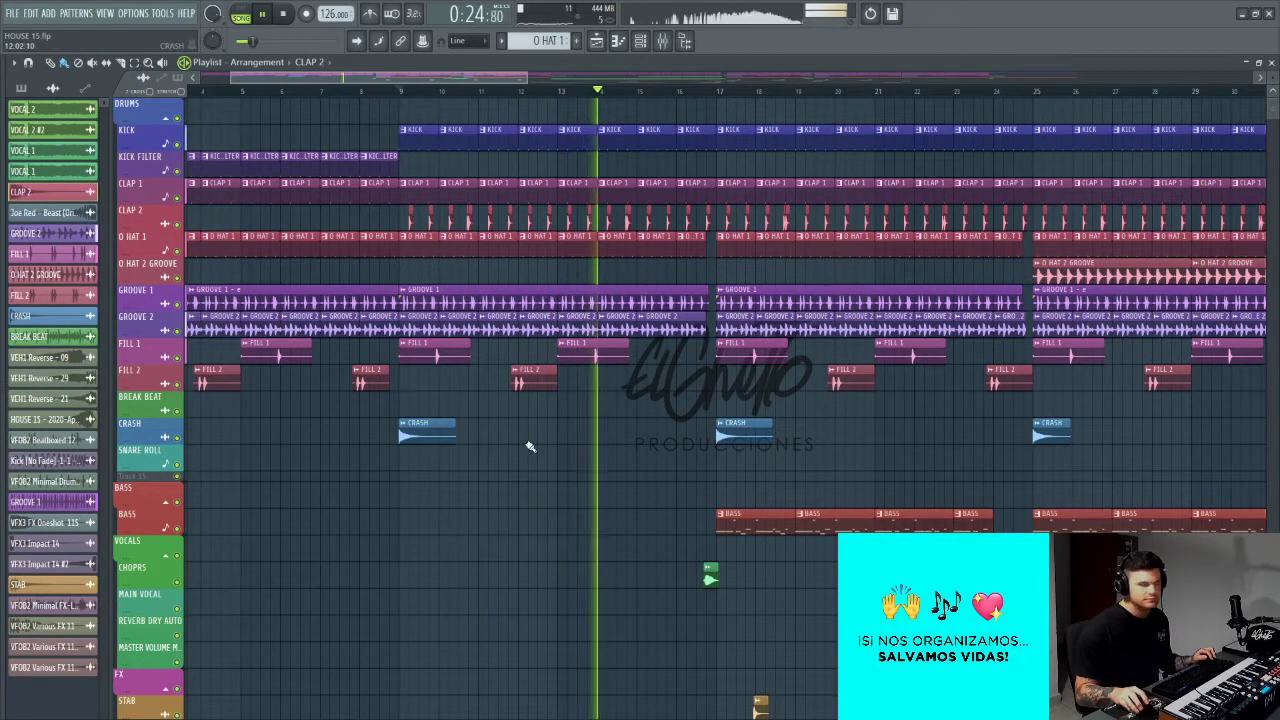
scroll(723, 466, "up", 5)
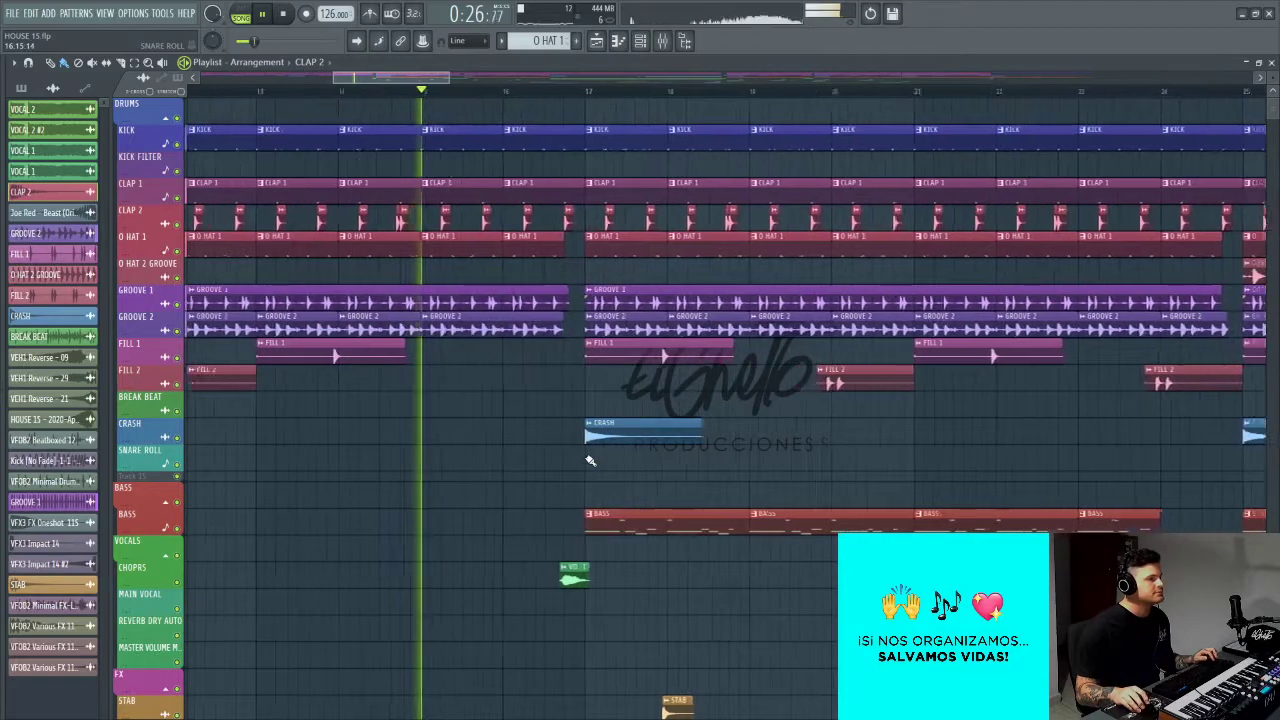
Step: Stop playback and examine the doubled CLAP 2 hit in bar 14 at close range
key("space")
left_click_drag(457, 406, 614, 406)
scroll(614, 406, "up", 6)
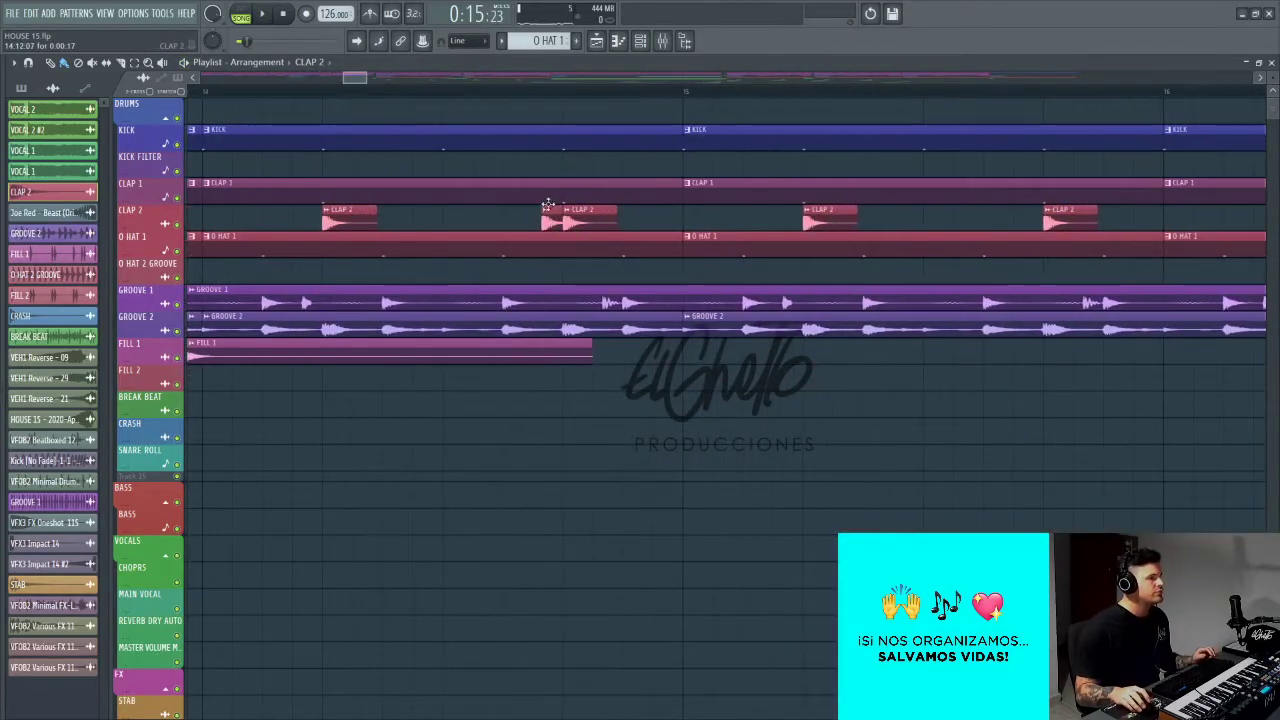
scroll(547, 217, "down", 5)
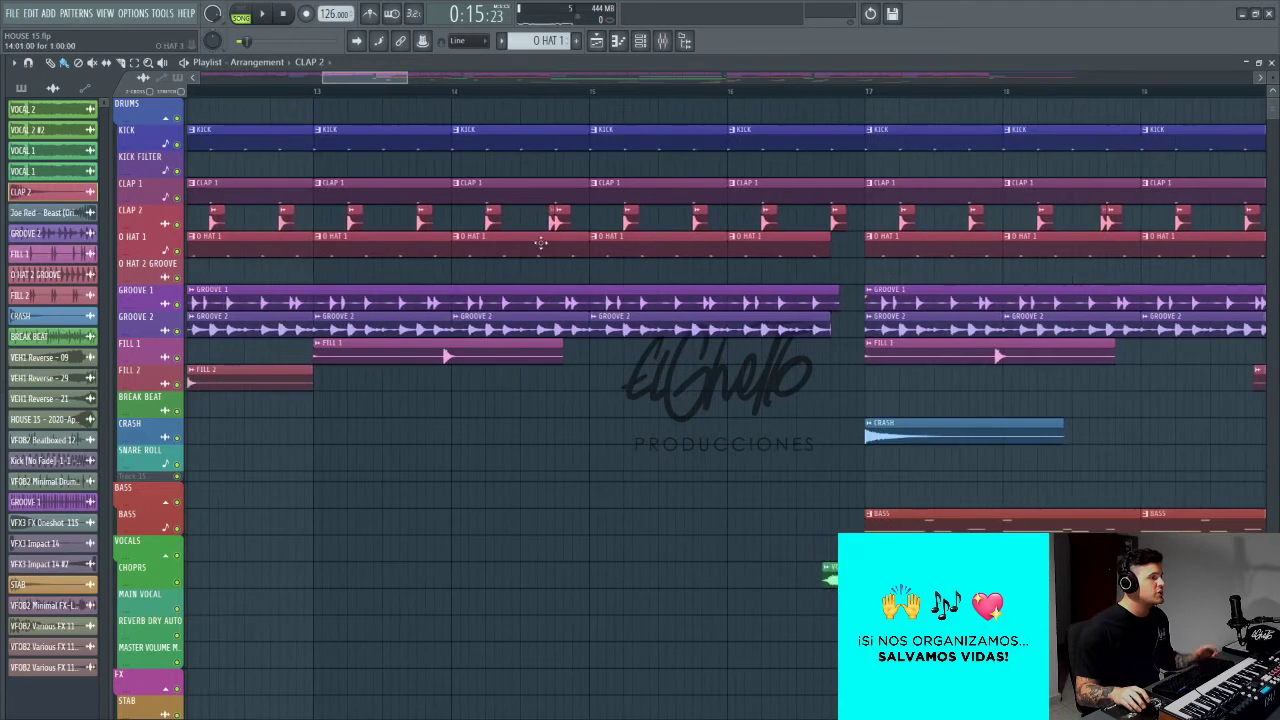
scroll(555, 215, "up", 5)
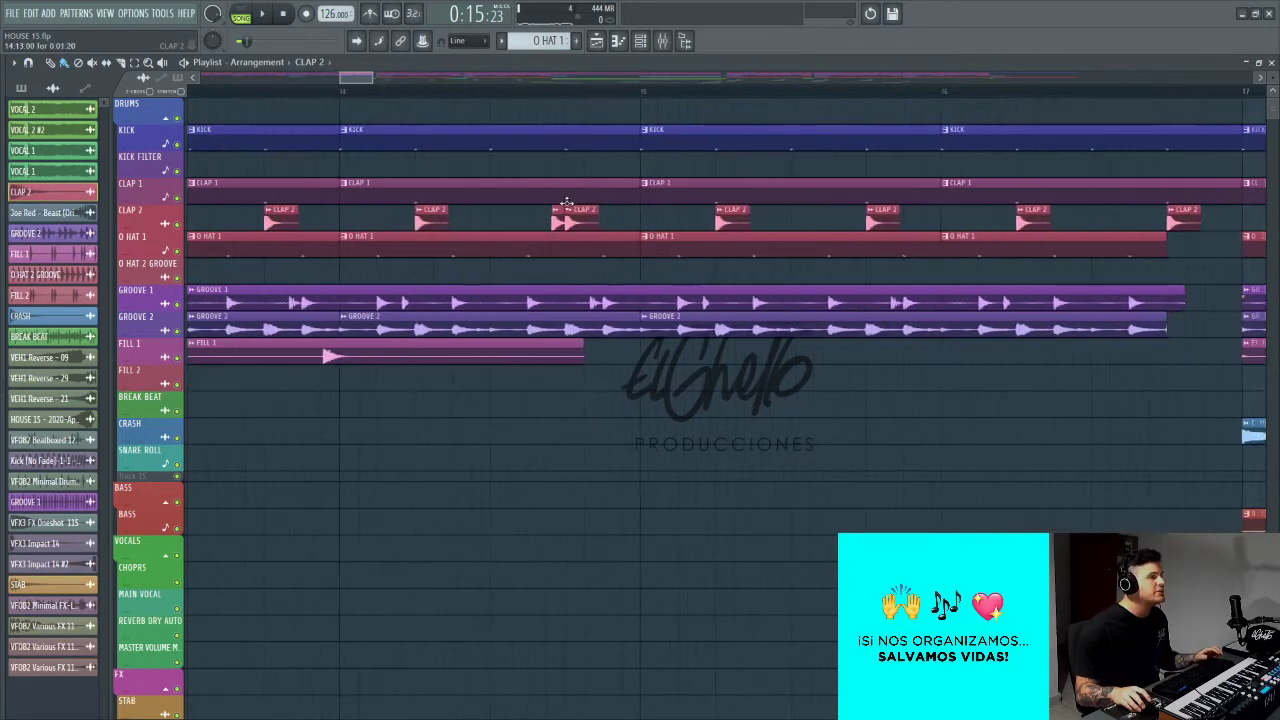
Step: Play the full arrangement from bar 14 through the doubled CLAP 2 hit, then stop
left_click(311, 95)
key("space")
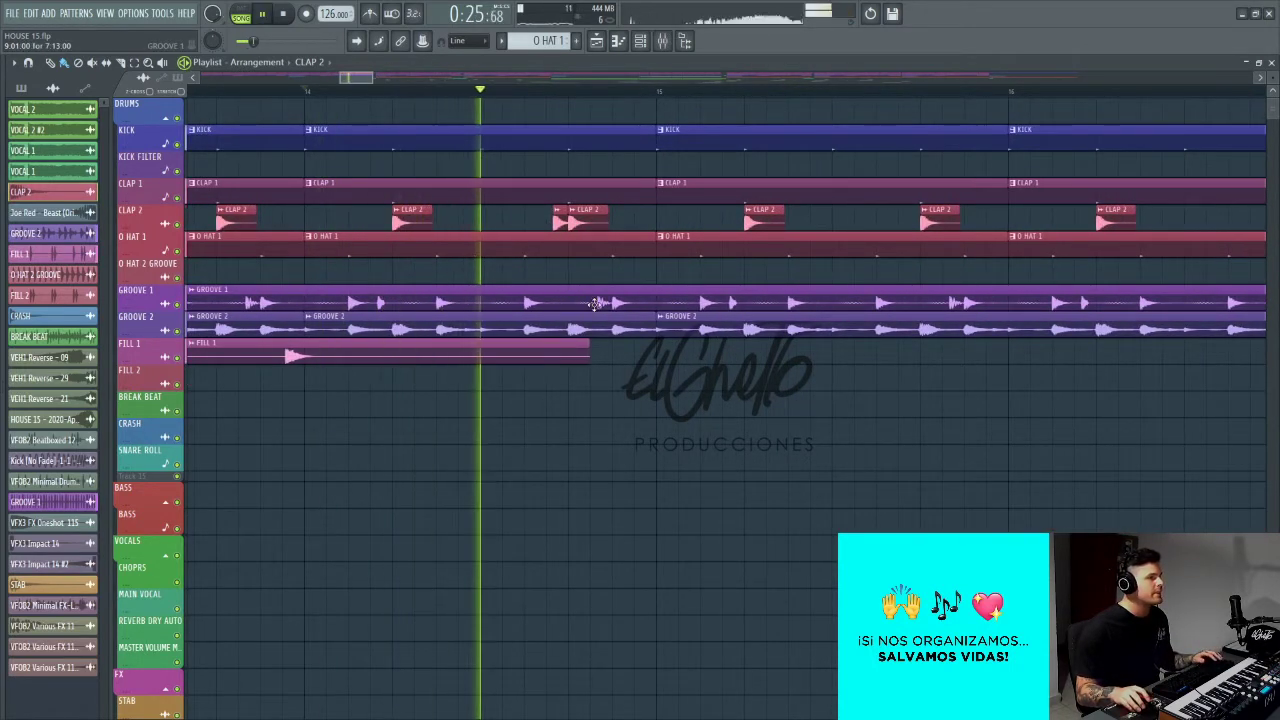
scroll(594, 303, "down", 6)
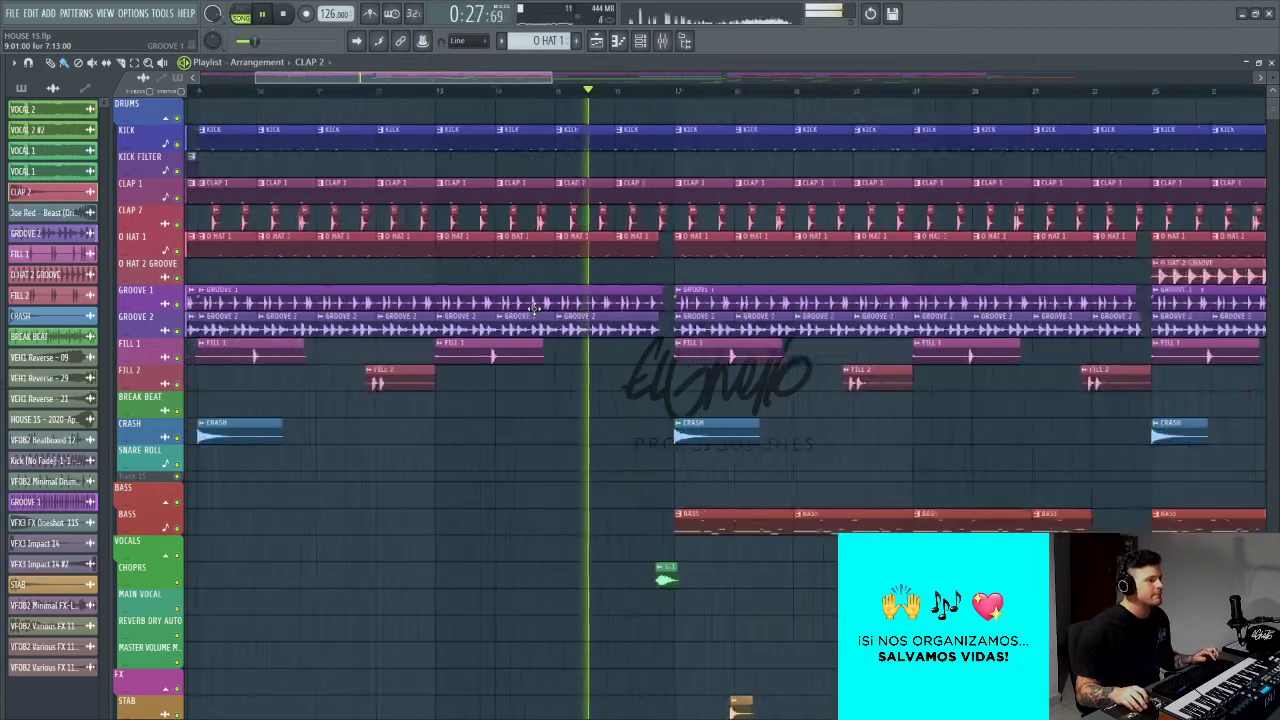
scroll(574, 308, "up", 4)
key("space")
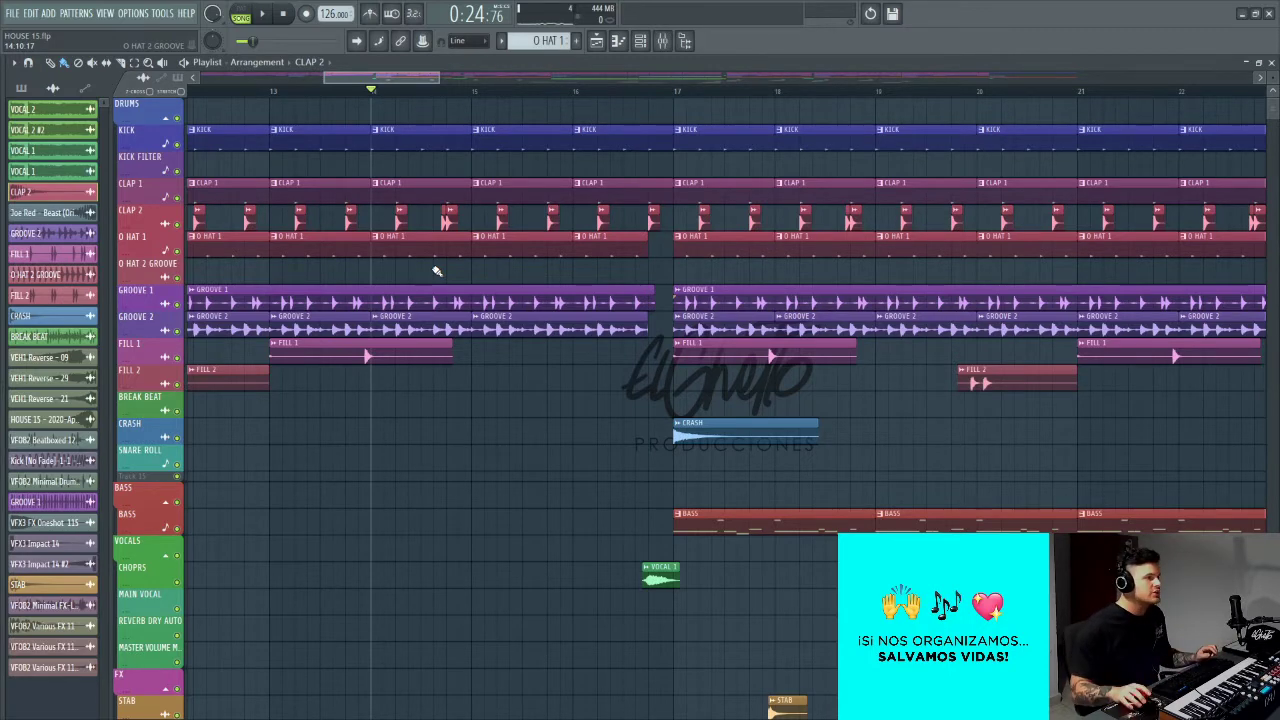
Step: Examine how the drum, groove and fill clips lead up to the BASS entry at bar 17
scroll(434, 282, "down", 6)
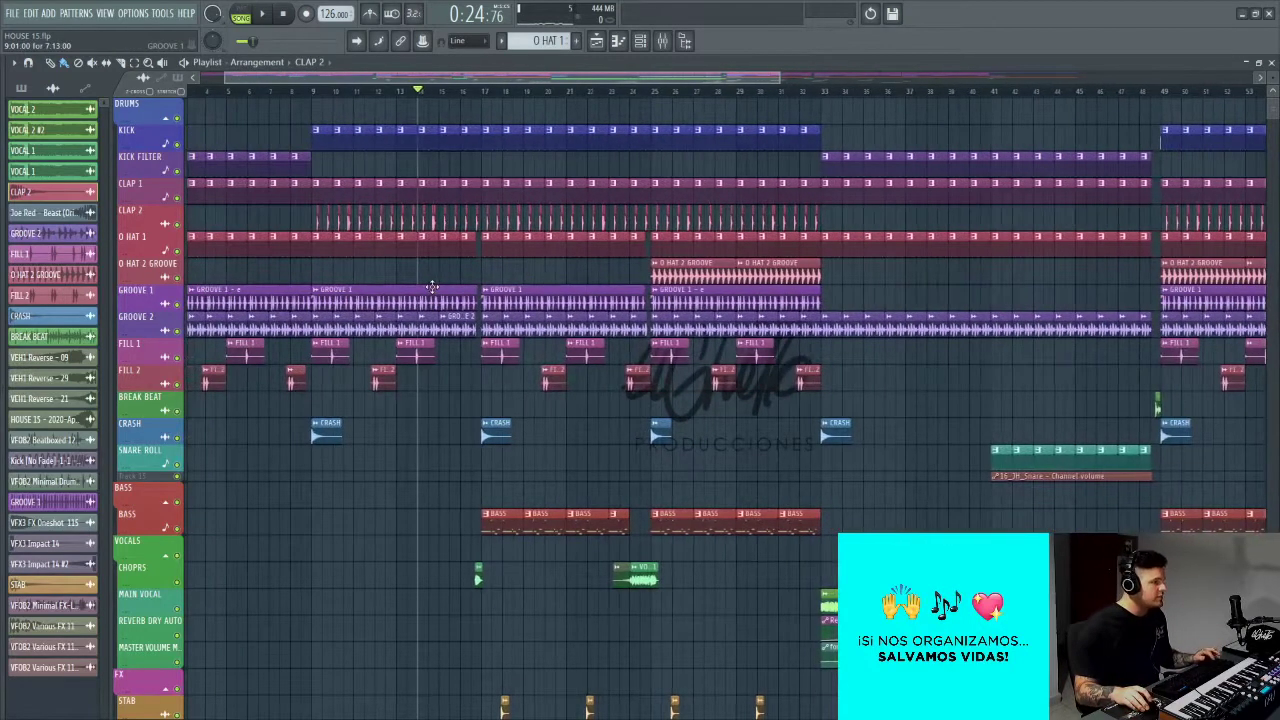
scroll(424, 287, "up", 2)
scroll(424, 287, "up", 4)
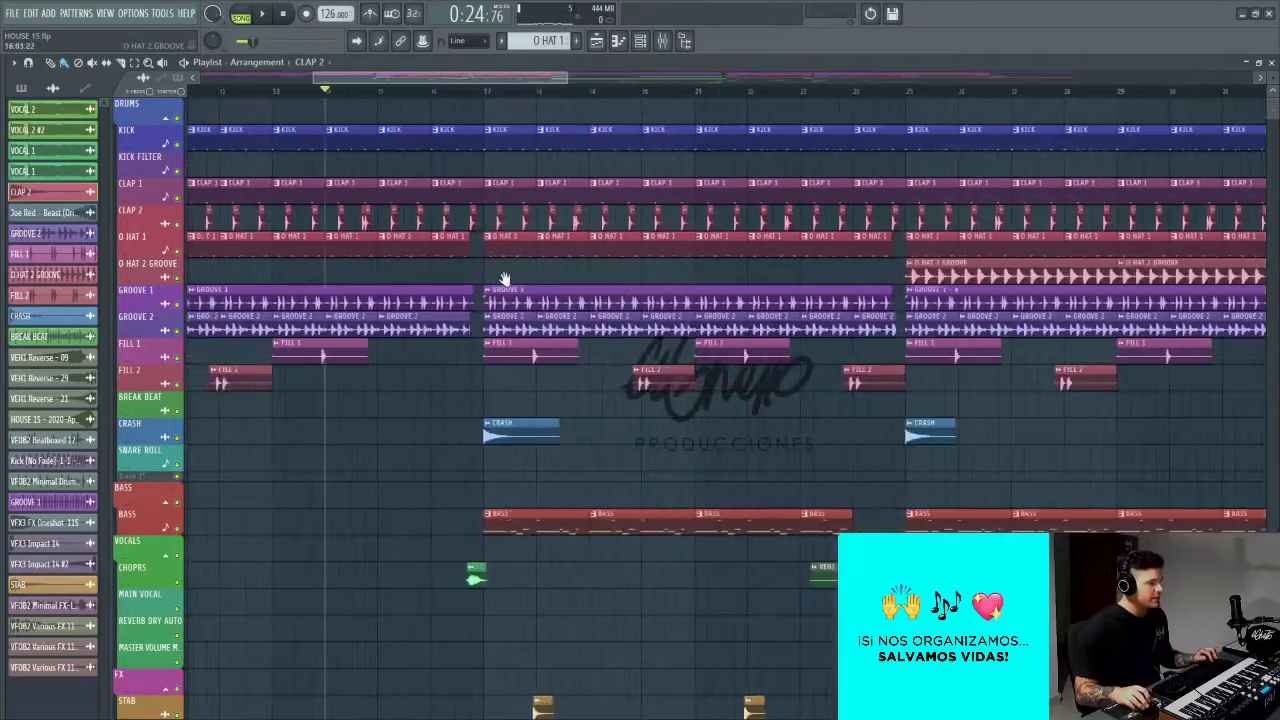
scroll(614, 300, "down", 3)
scroll(686, 330, "up", 3)
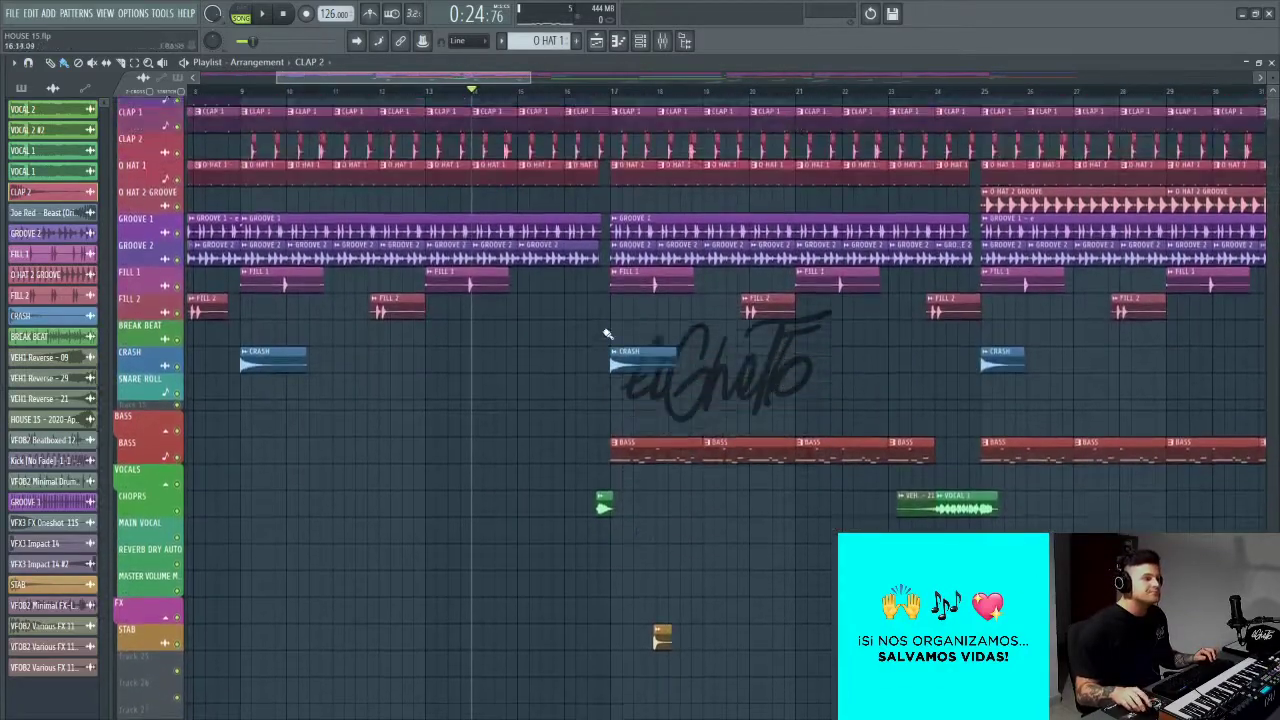
scroll(605, 338, "up", 5)
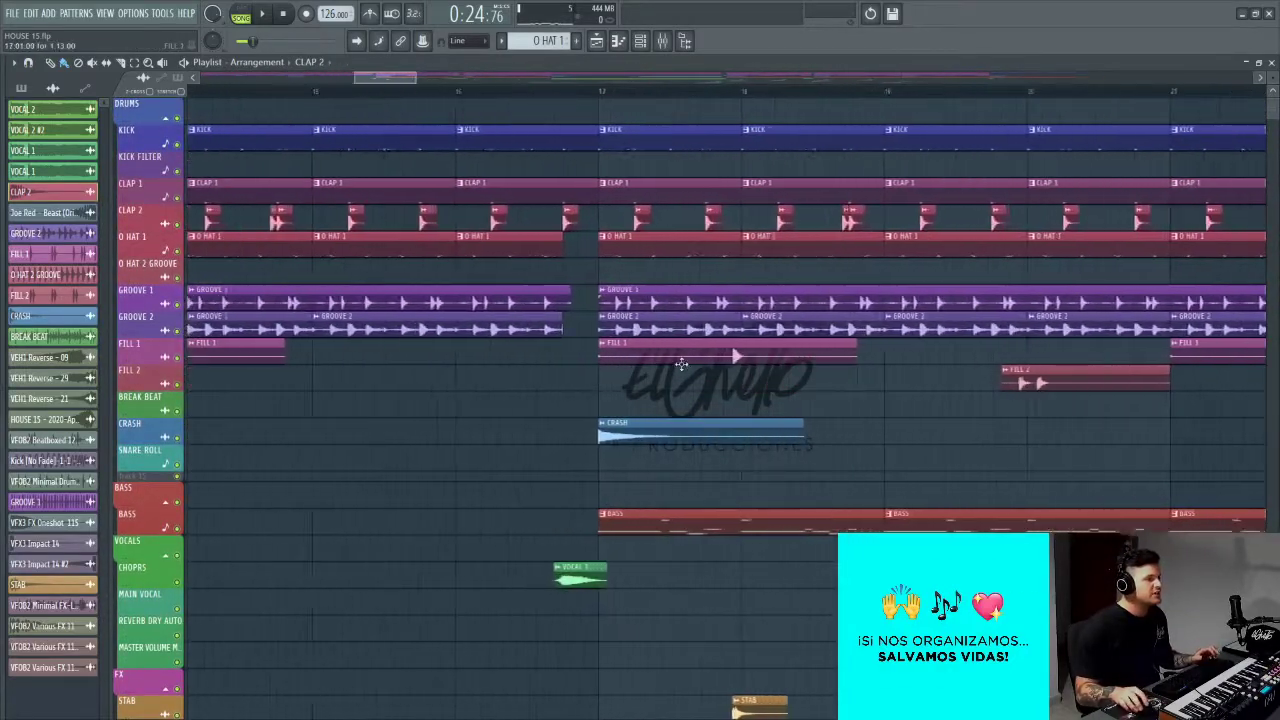
Step: Position playback at bar 16 and examine the hat and groove cut and the VOCAL 1 clip just before bar 17
left_click(381, 93)
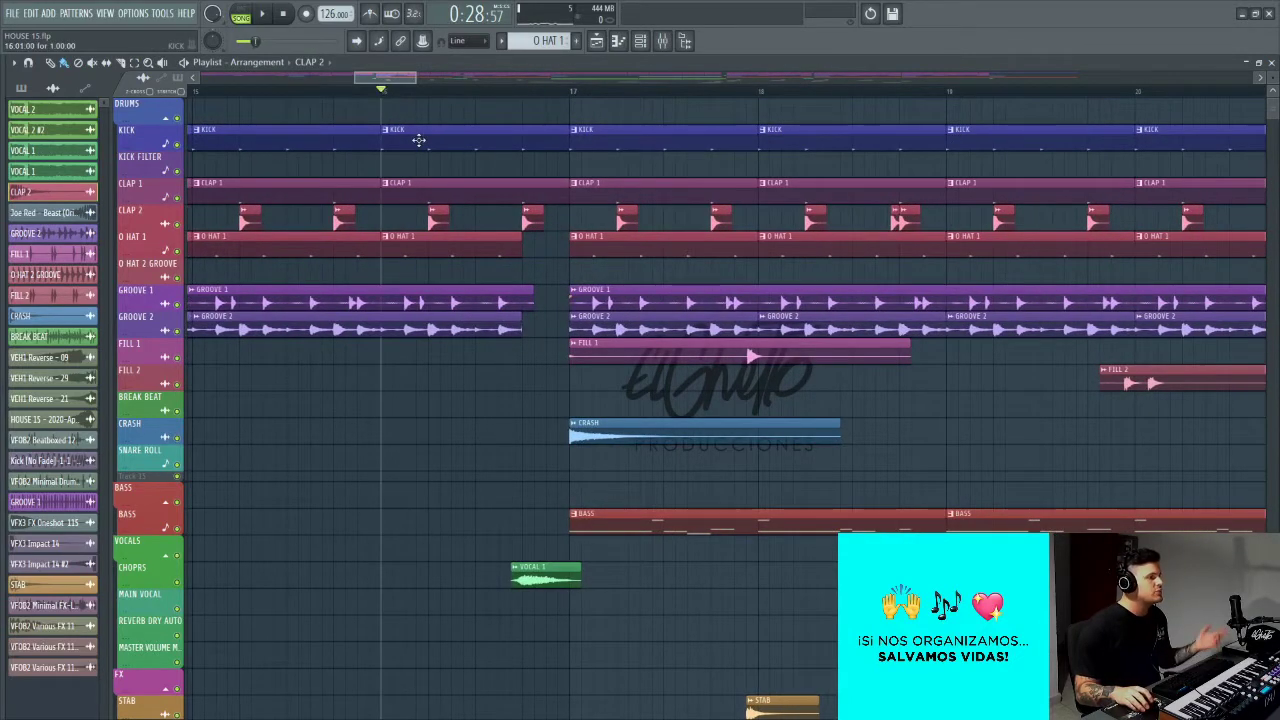
left_click_drag(621, 293, 634, 295)
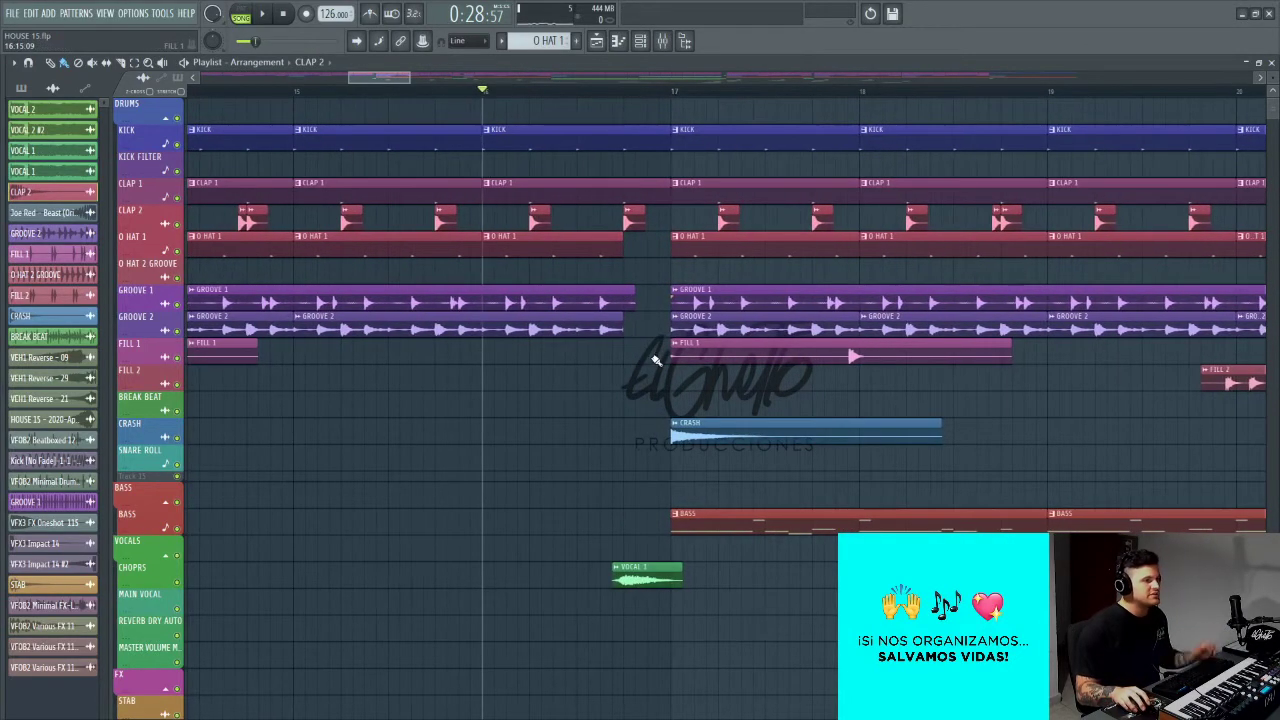
scroll(660, 337, "up", 3)
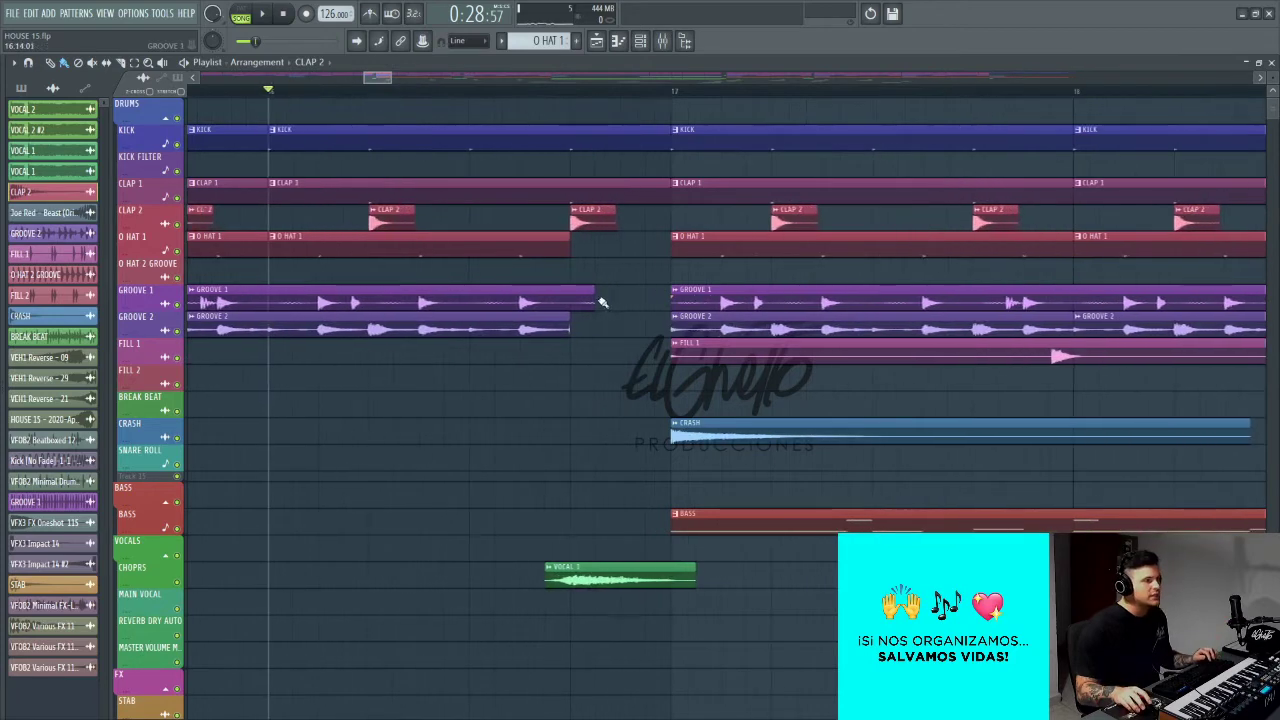
scroll(597, 235, "down", 3)
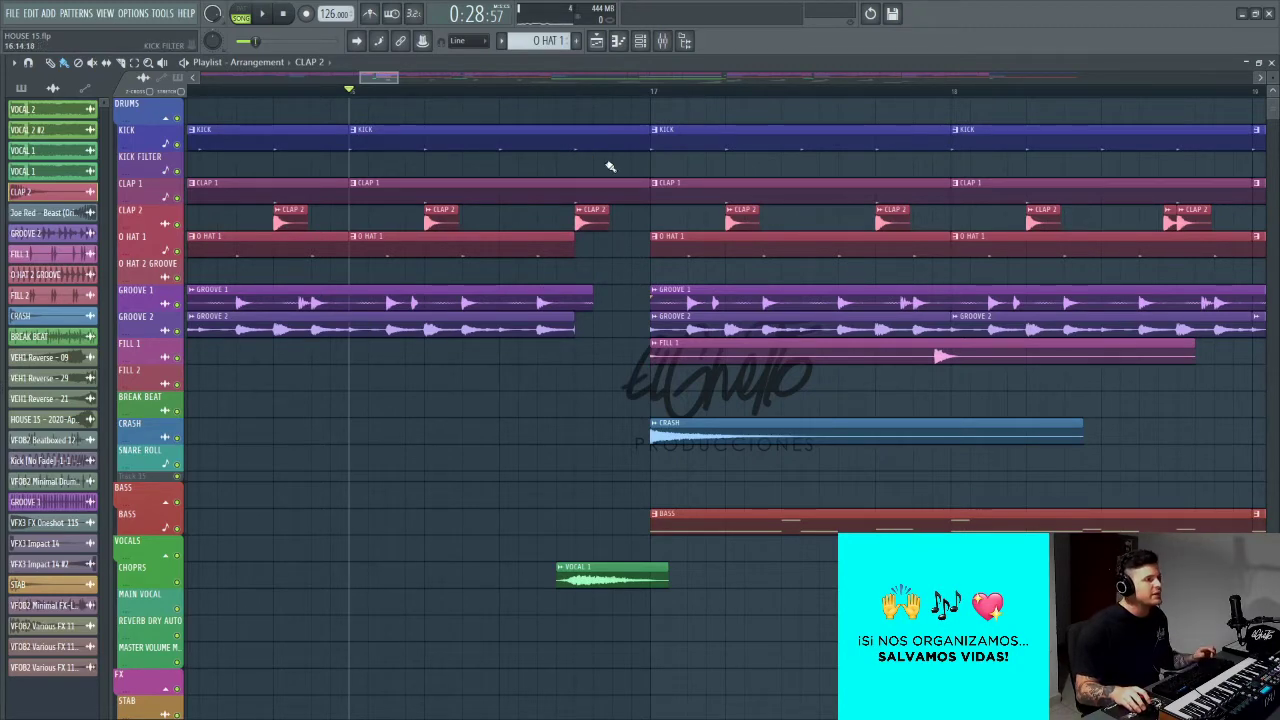
scroll(620, 390, "down", 3)
scroll(634, 374, "up", 2)
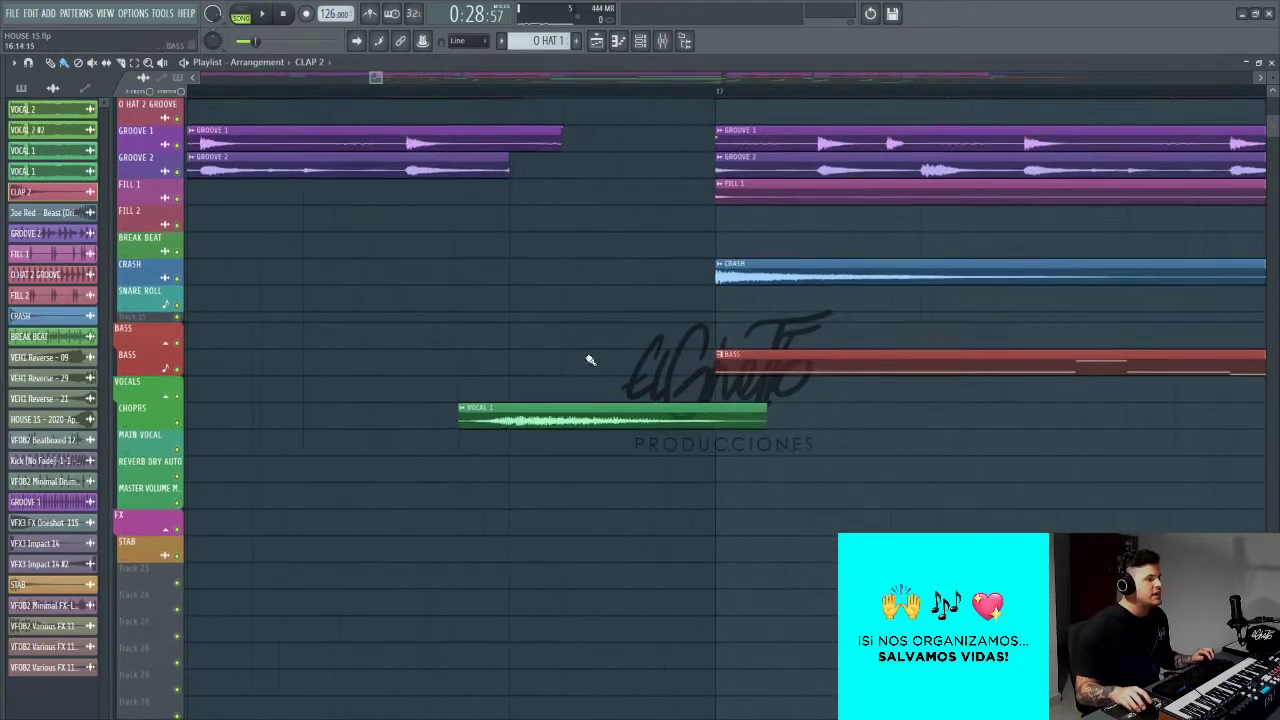
scroll(525, 421, "down", 10)
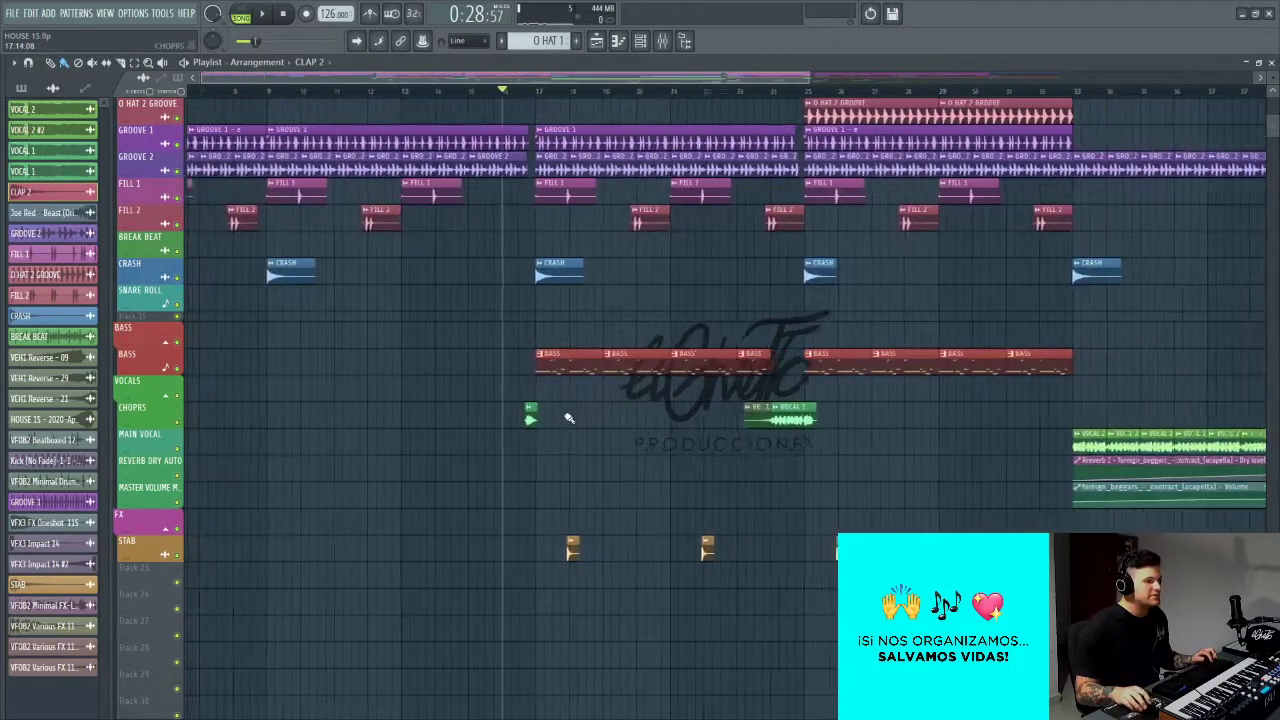
scroll(420, 420, "up", 8)
scroll(555, 465, "up", 3)
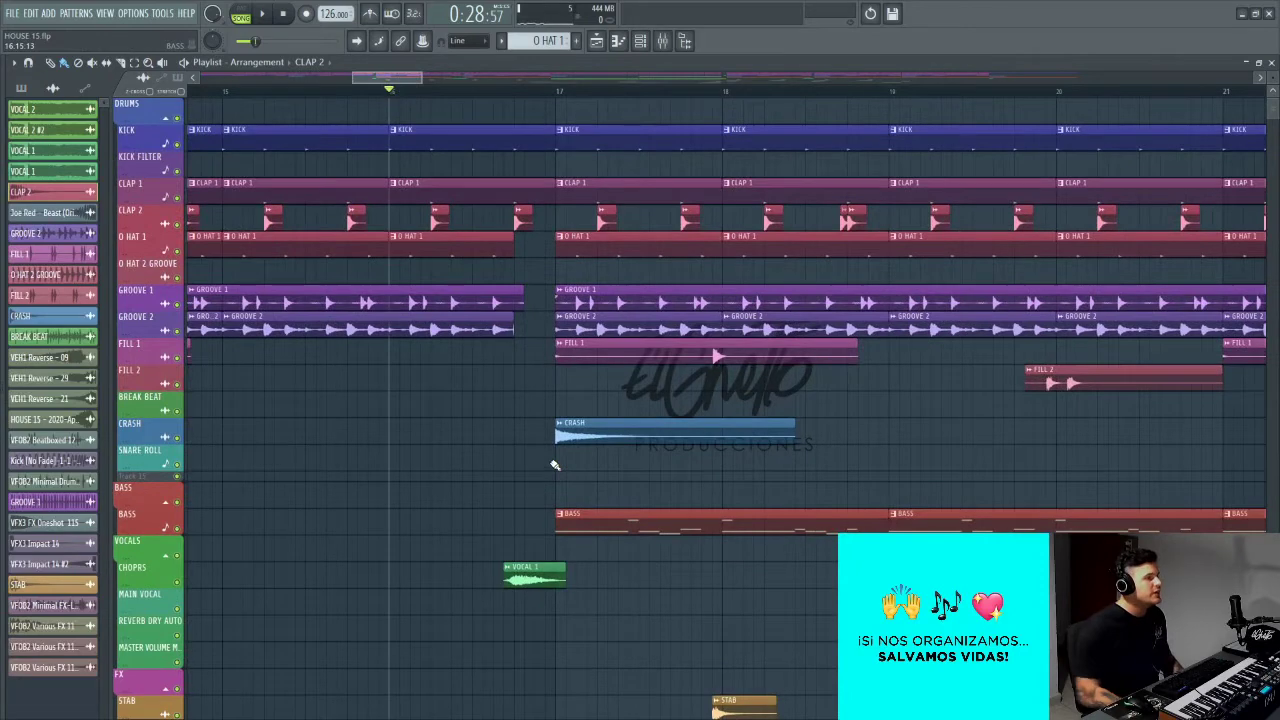
Step: Play the transition from bar 16 into the BASS section at bar 17, then stop
key("space")
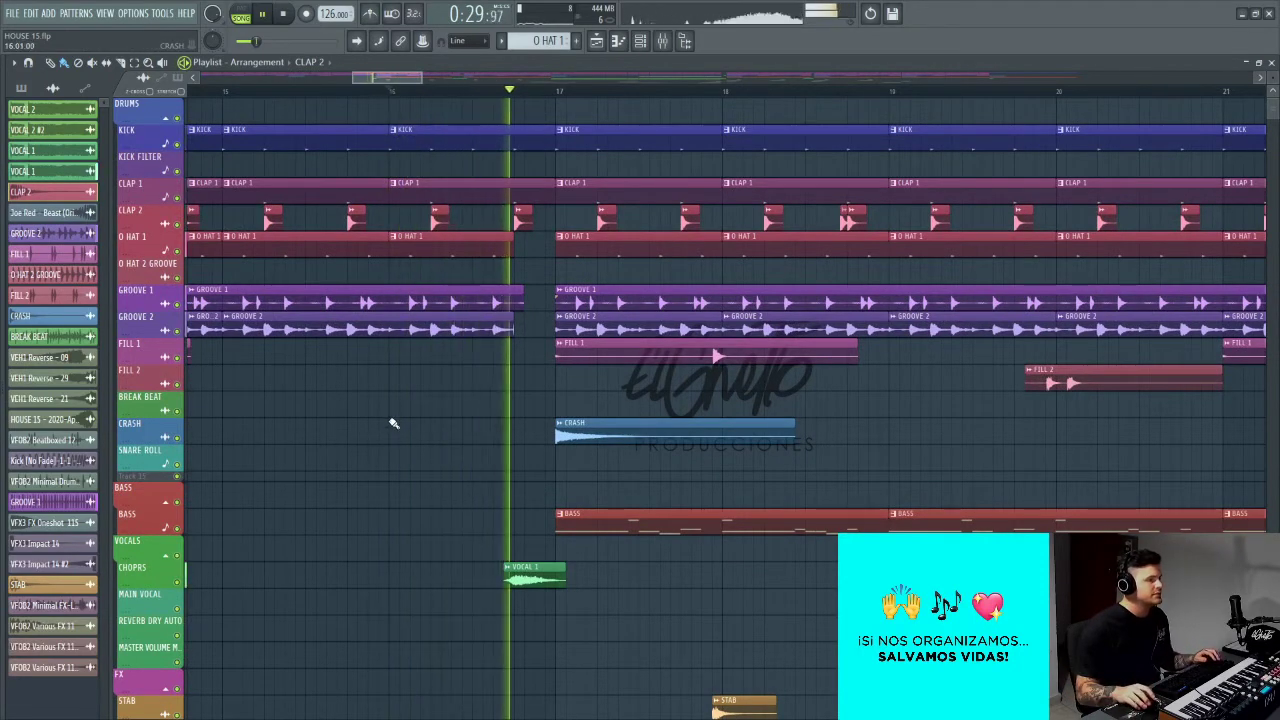
scroll(500, 443, "down", 3)
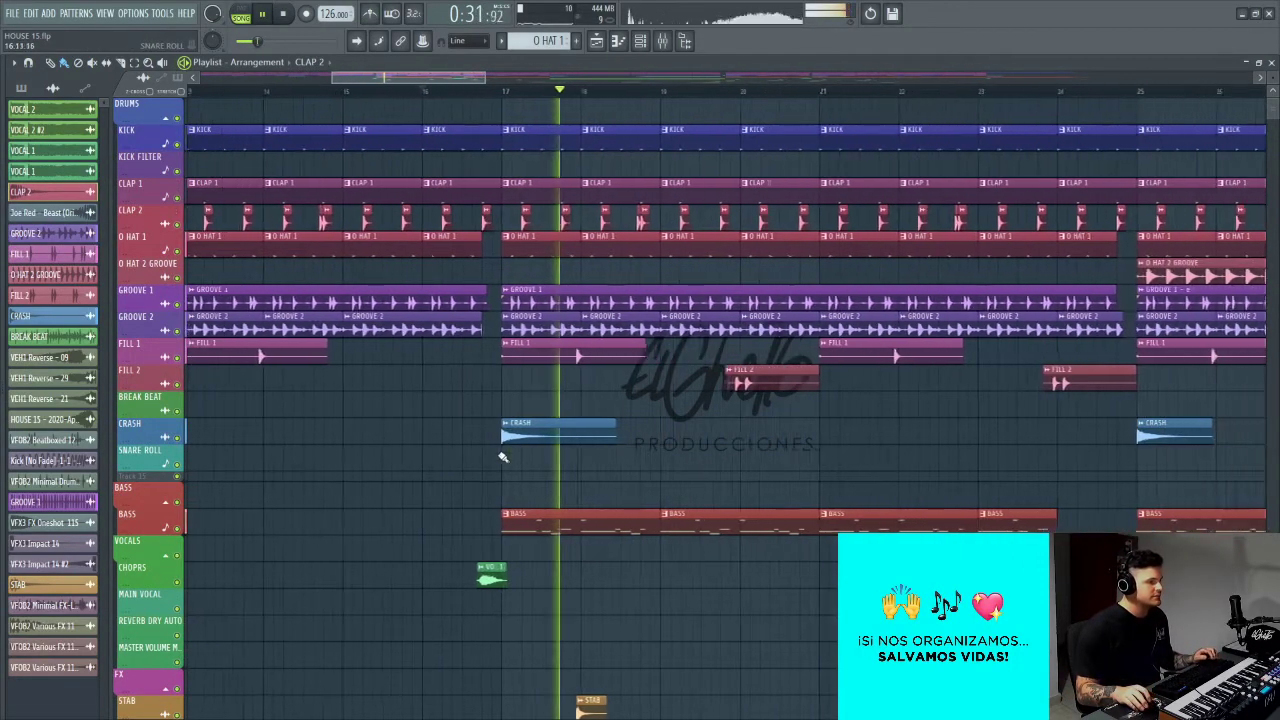
scroll(500, 460, "up", 3)
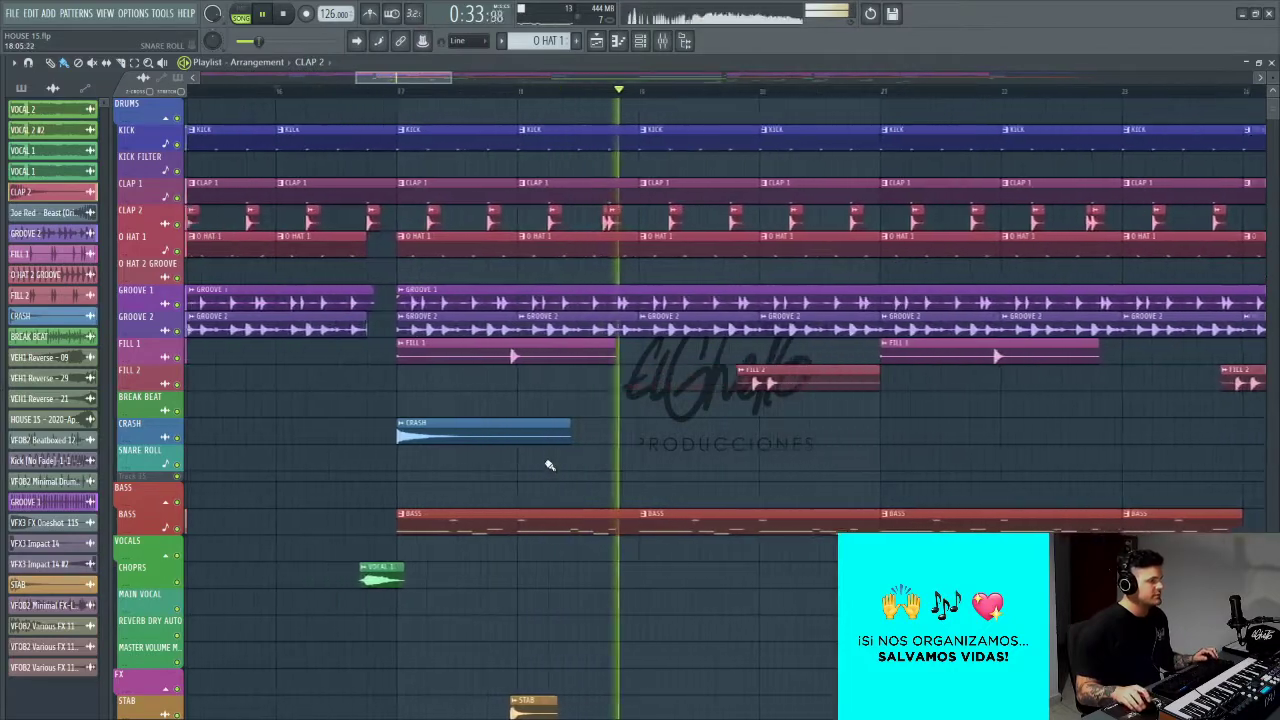
key("space")
Step: Solo the STAB track and play its clip just before bar 18, then stop
scroll(547, 470, "down", 3)
scroll(538, 475, "down", 3)
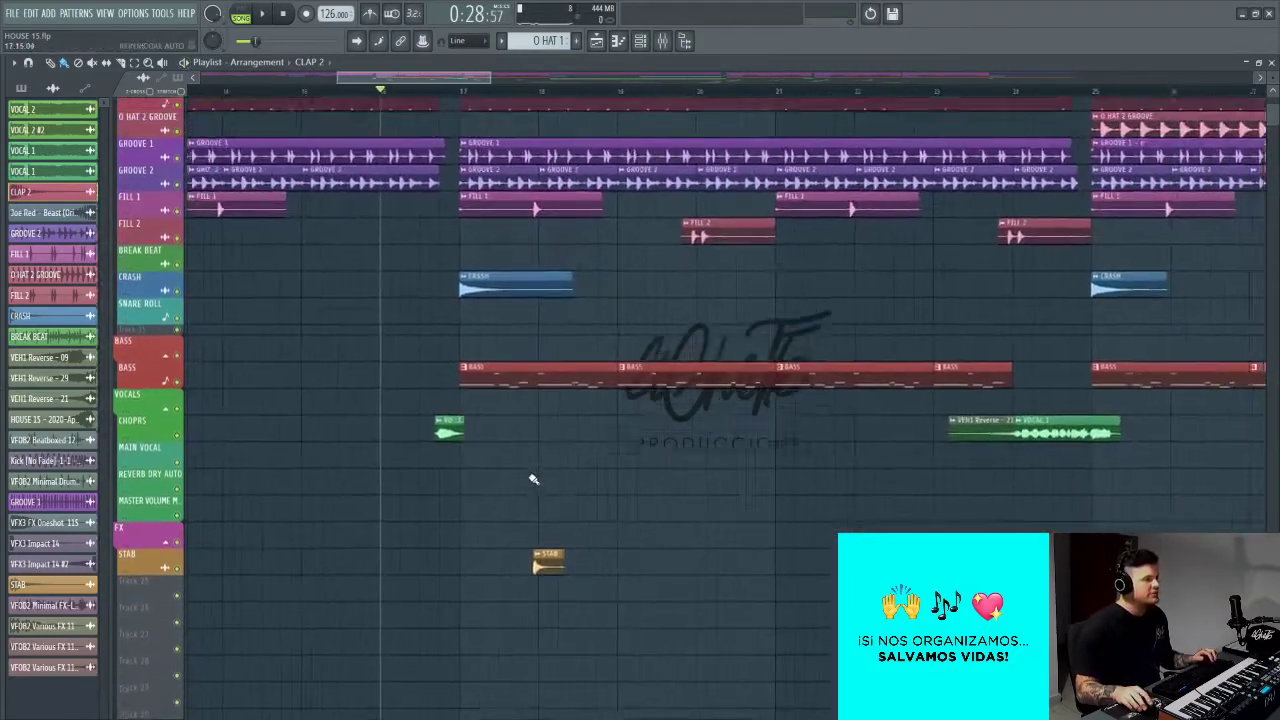
scroll(533, 481, "up", 3)
scroll(525, 478, "down", 4)
scroll(523, 465, "up", 4)
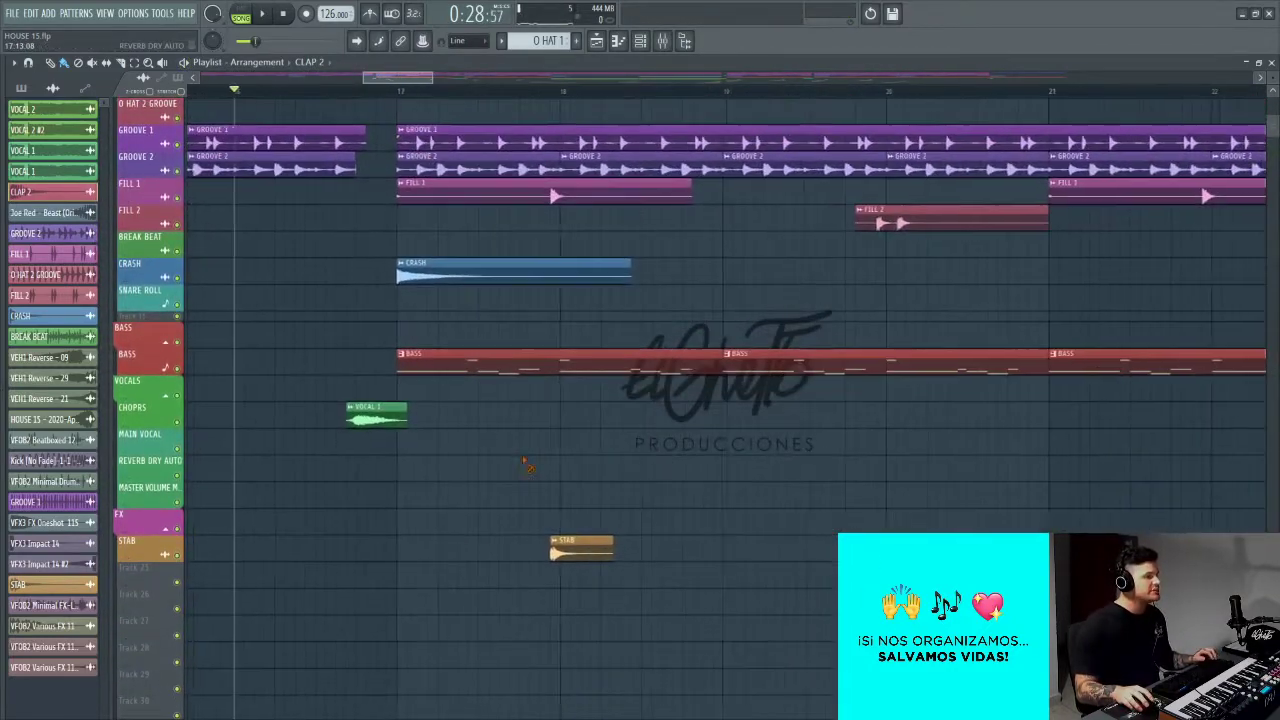
scroll(531, 477, "down", 2)
scroll(562, 500, "down", 4)
scroll(567, 505, "up", 4)
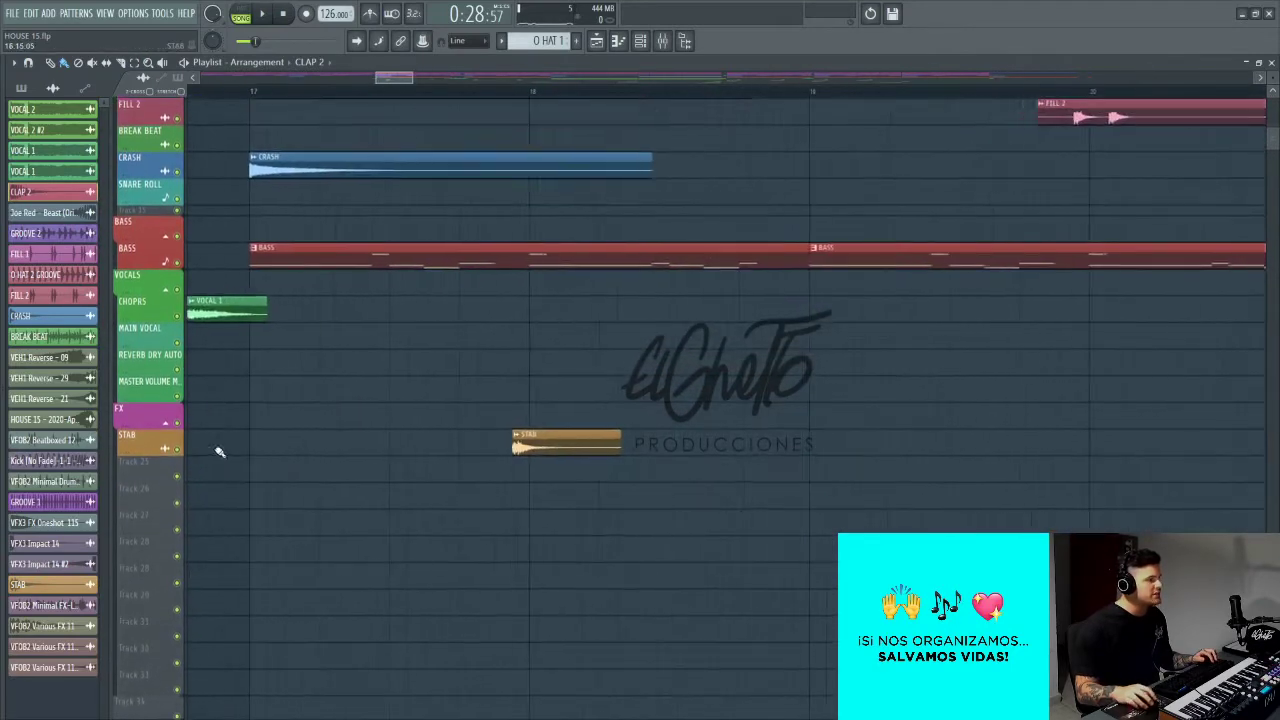
right_click(178, 450)
left_click(449, 92)
key("space")
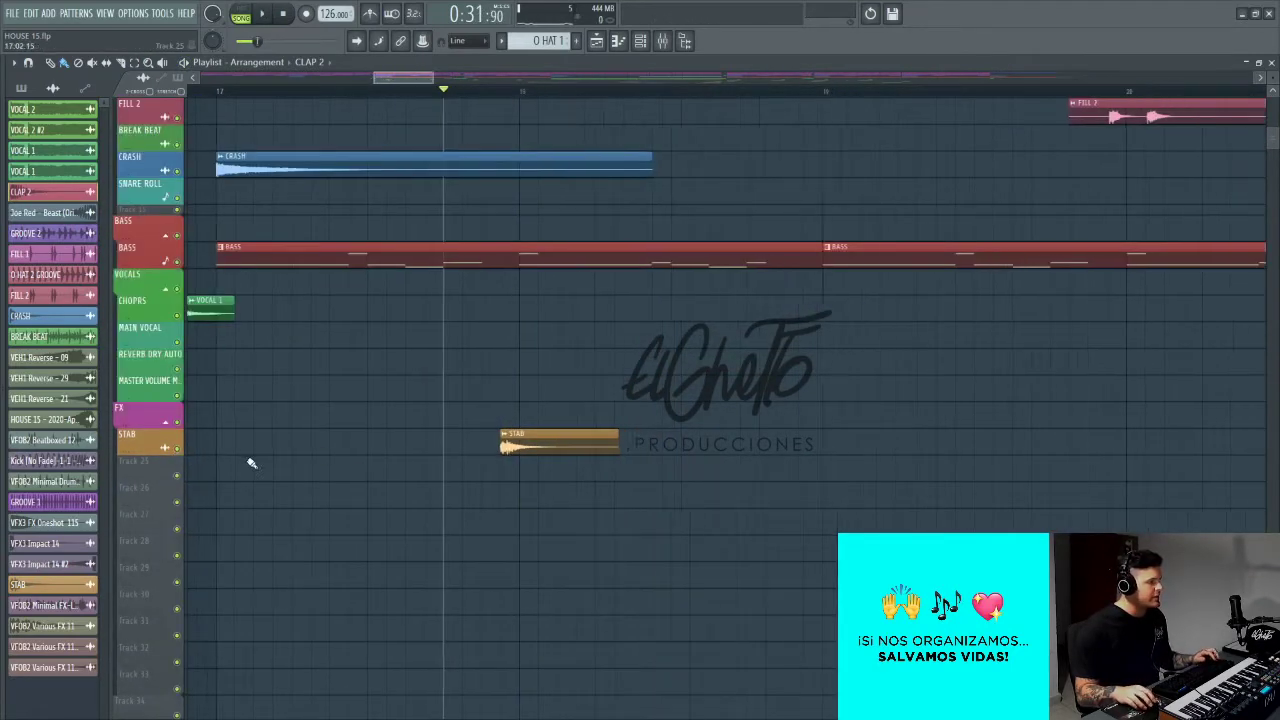
Step: Examine how the STAB clip repeats across the BASS section
scroll(437, 494, "down", 5)
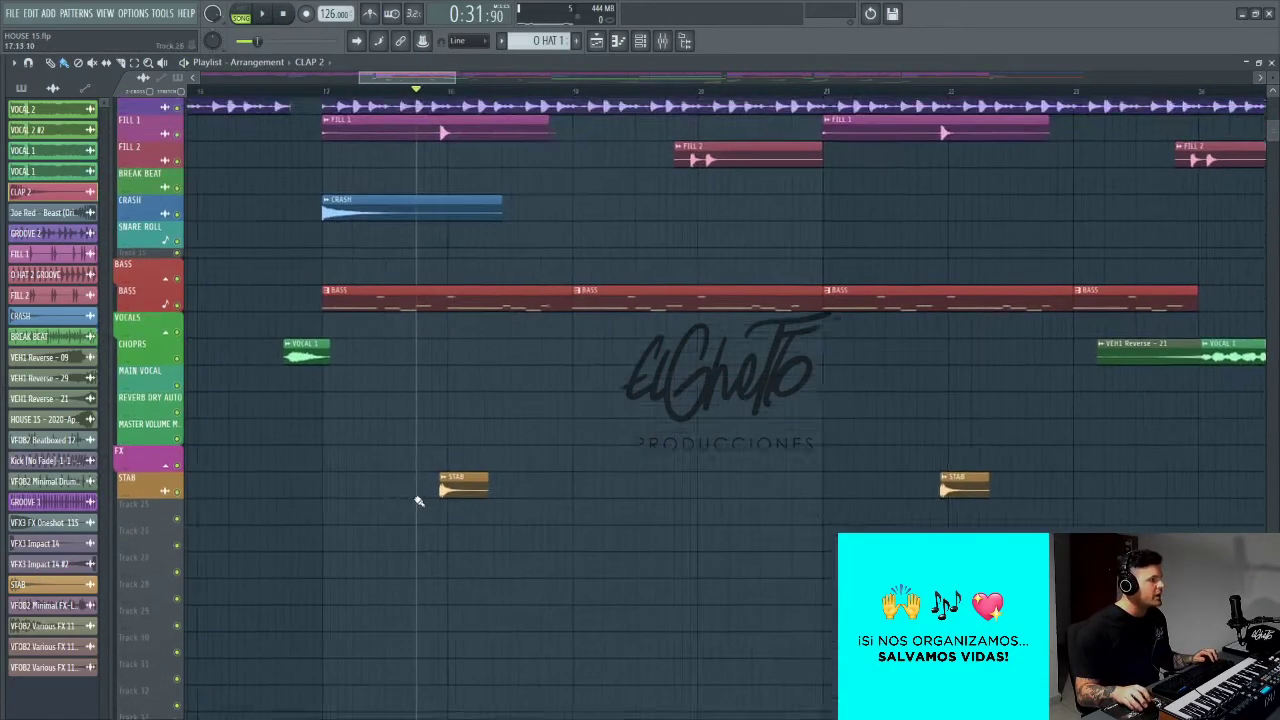
scroll(320, 457, "down", 3)
scroll(322, 460, "up", 3)
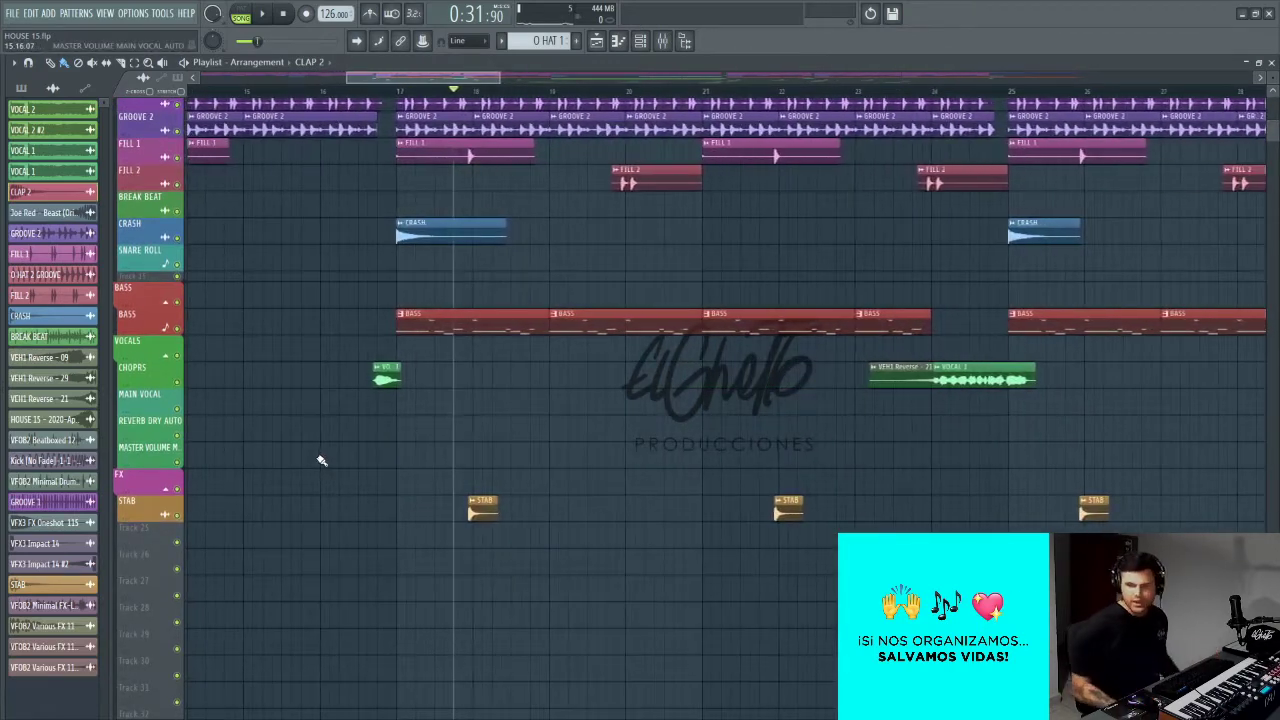
Step: Open the BASS pattern from its clip at bar 17 and reposition the Channel rack over the playlist
double_click(437, 329)
key("Escape")
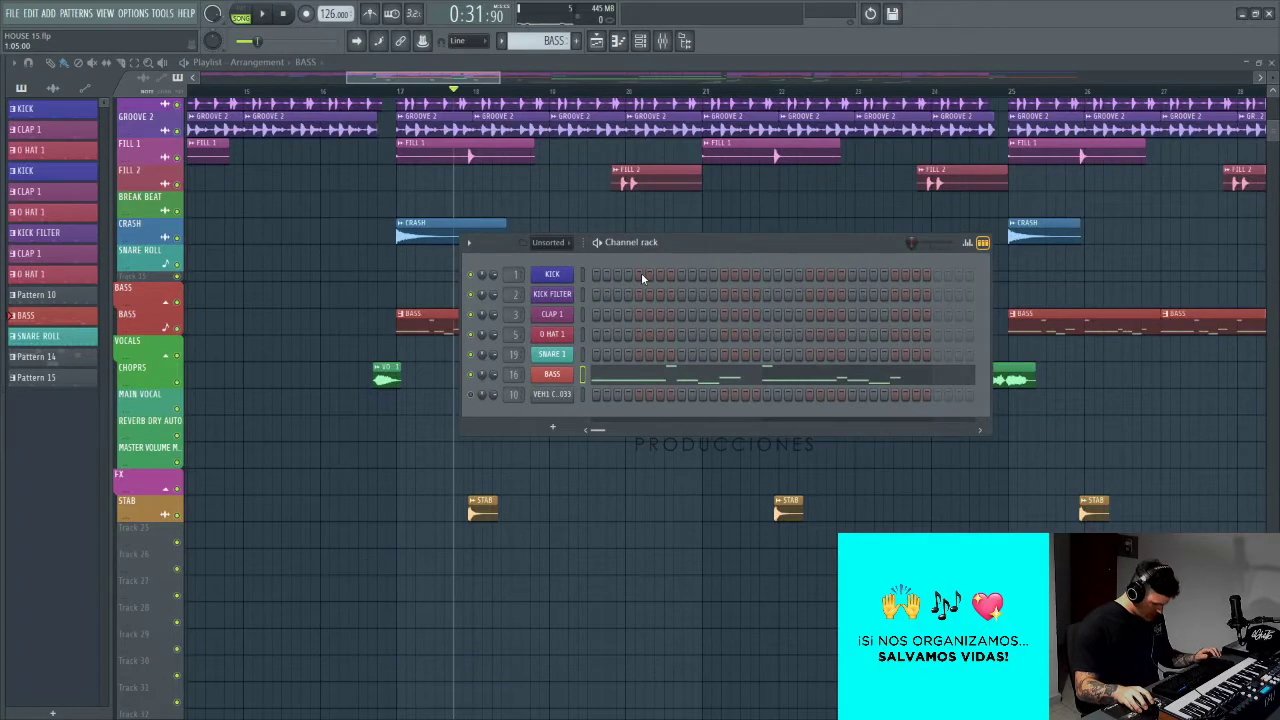
left_click_drag(706, 253, 662, 248)
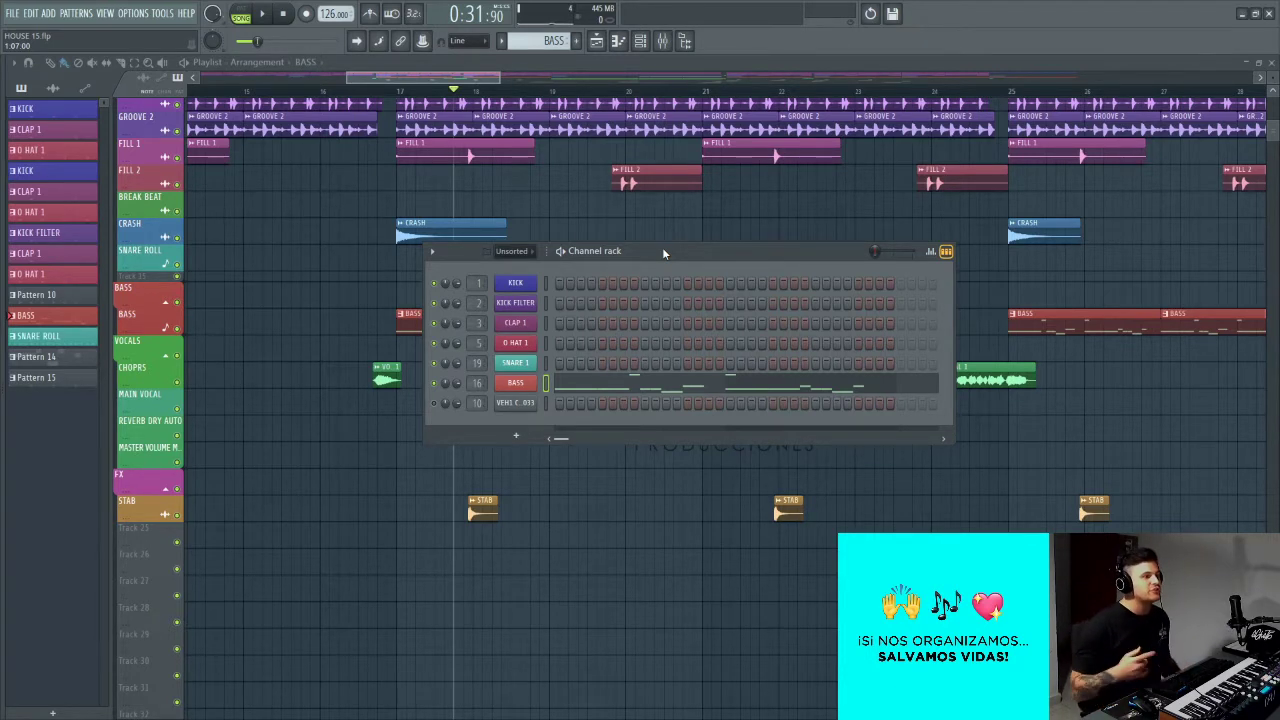
Step: Open the BASS channel's 3x Osc synthesizer, examine its three oscillators, and close it
left_click(528, 384)
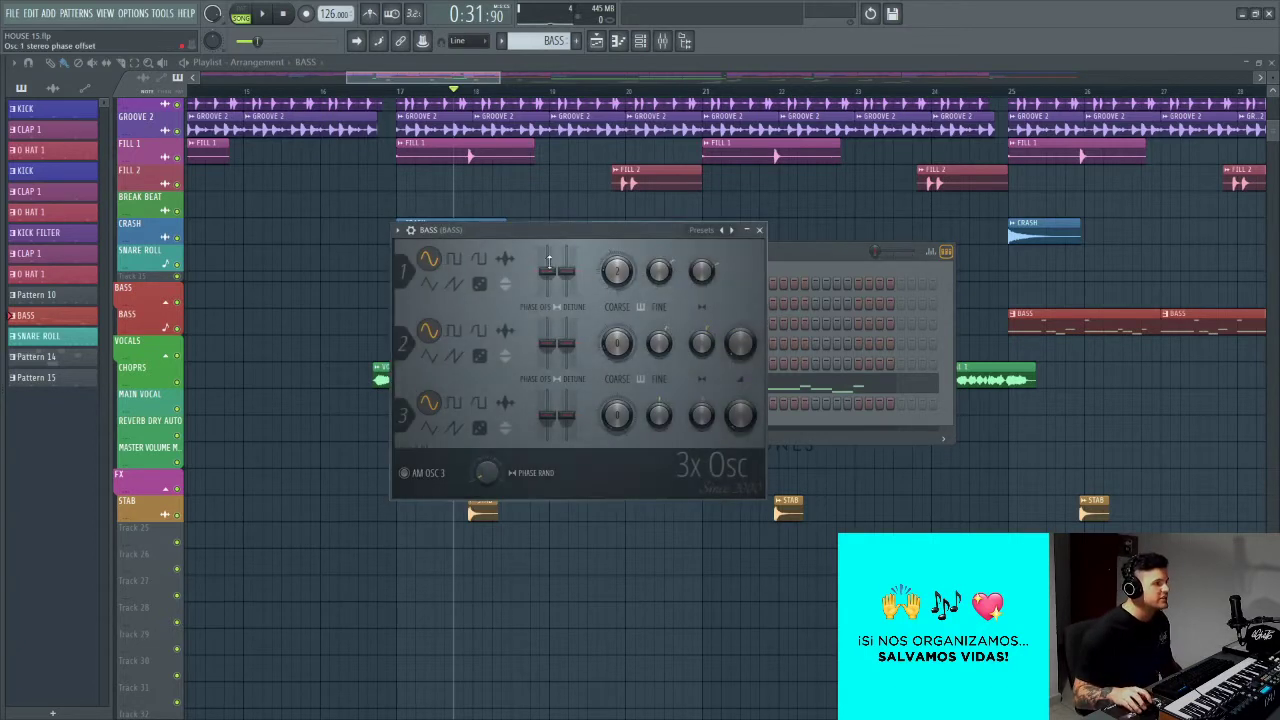
left_click_drag(555, 240, 686, 194)
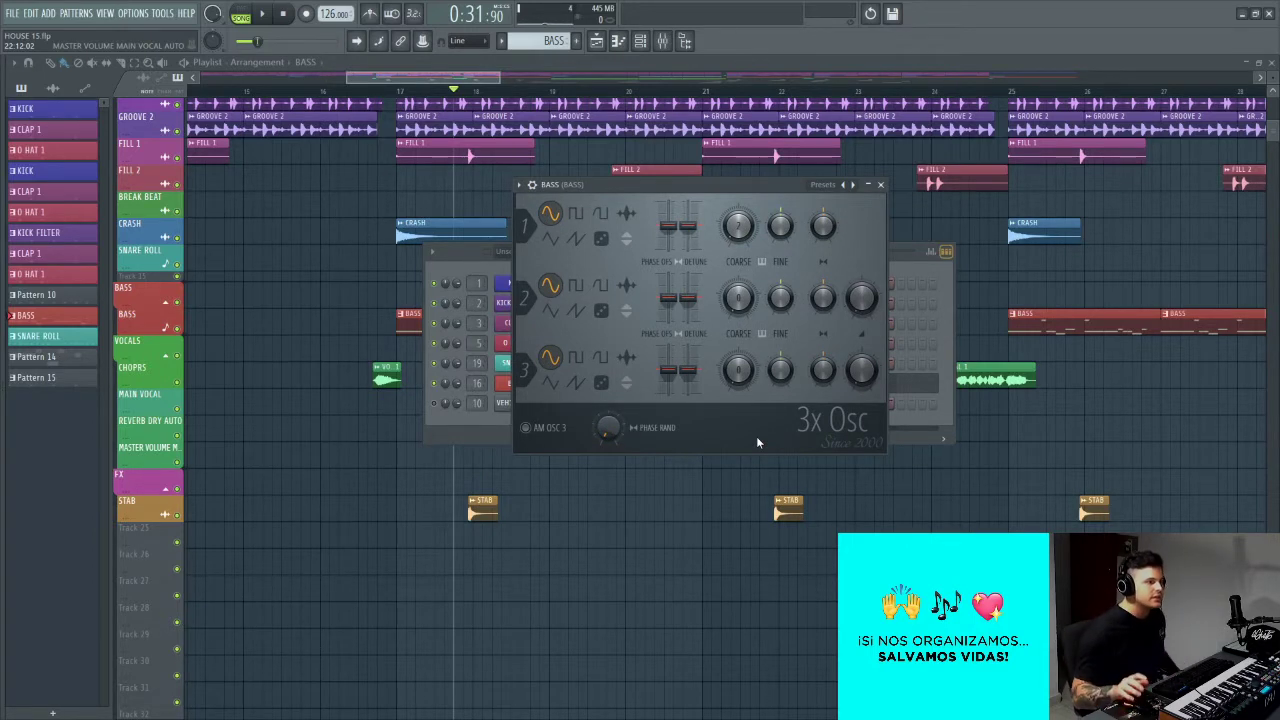
left_click_drag(647, 188, 633, 252)
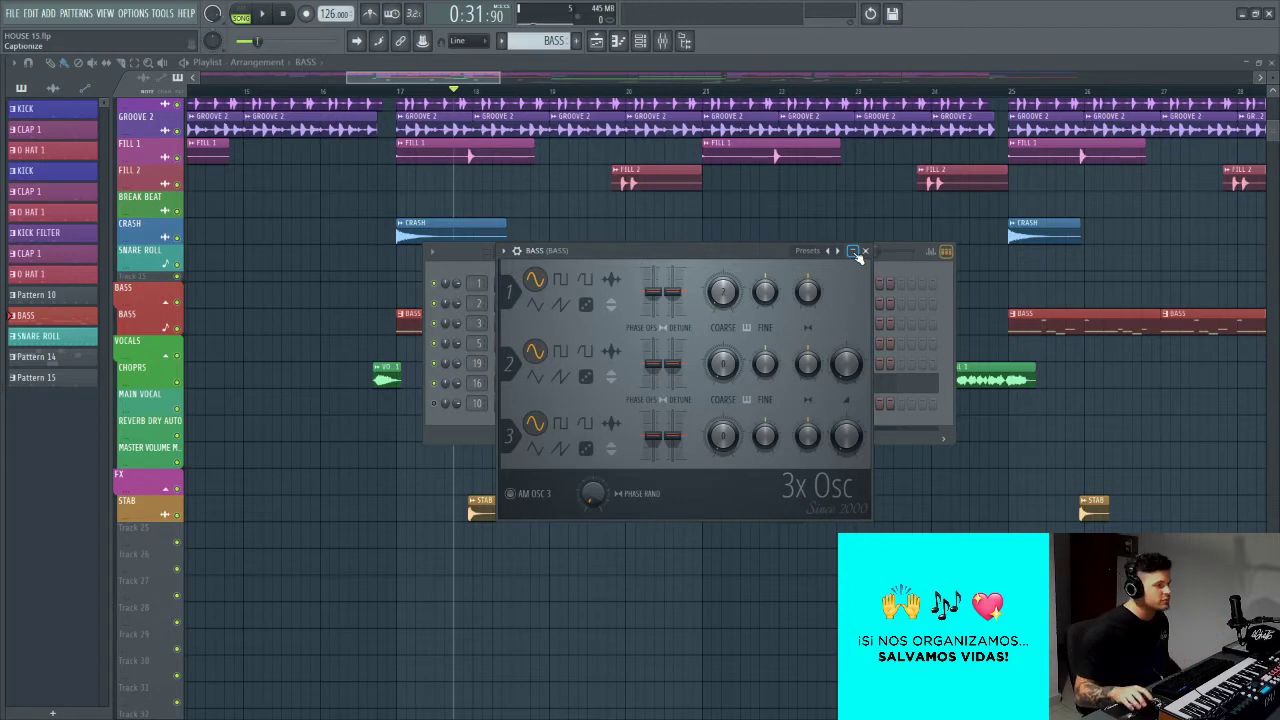
left_click_drag(775, 256, 767, 256)
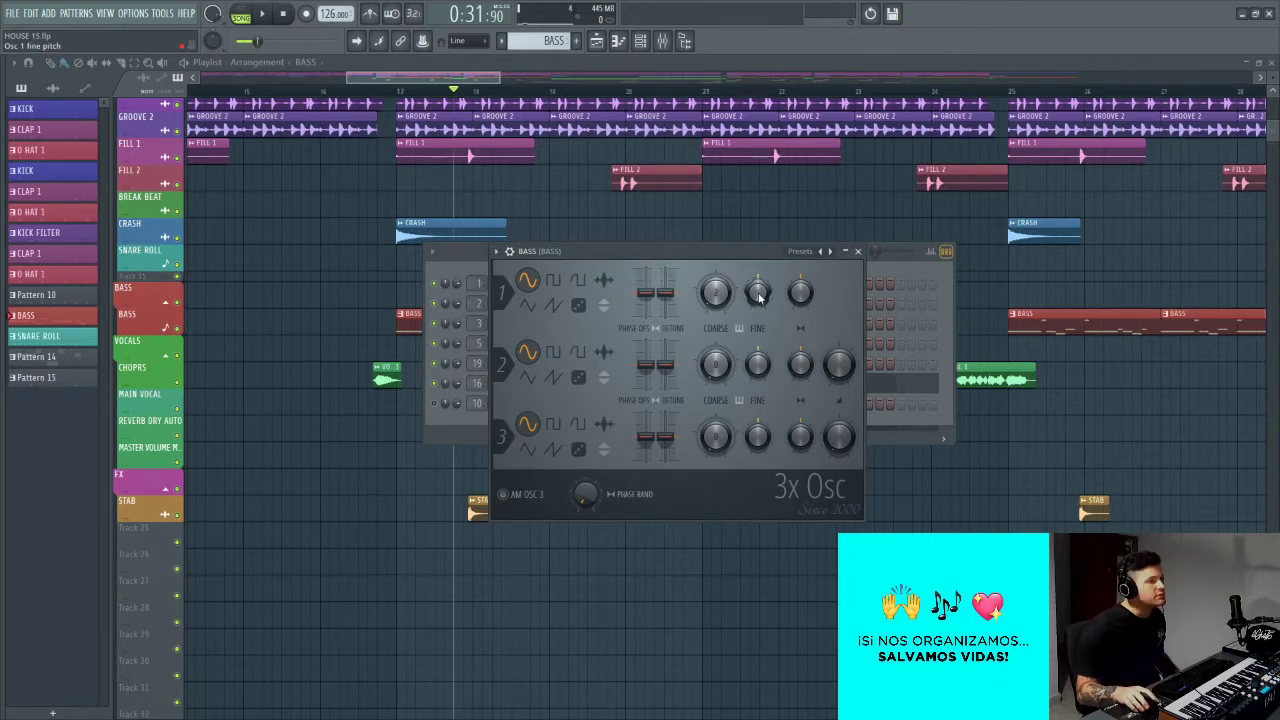
left_click(858, 251)
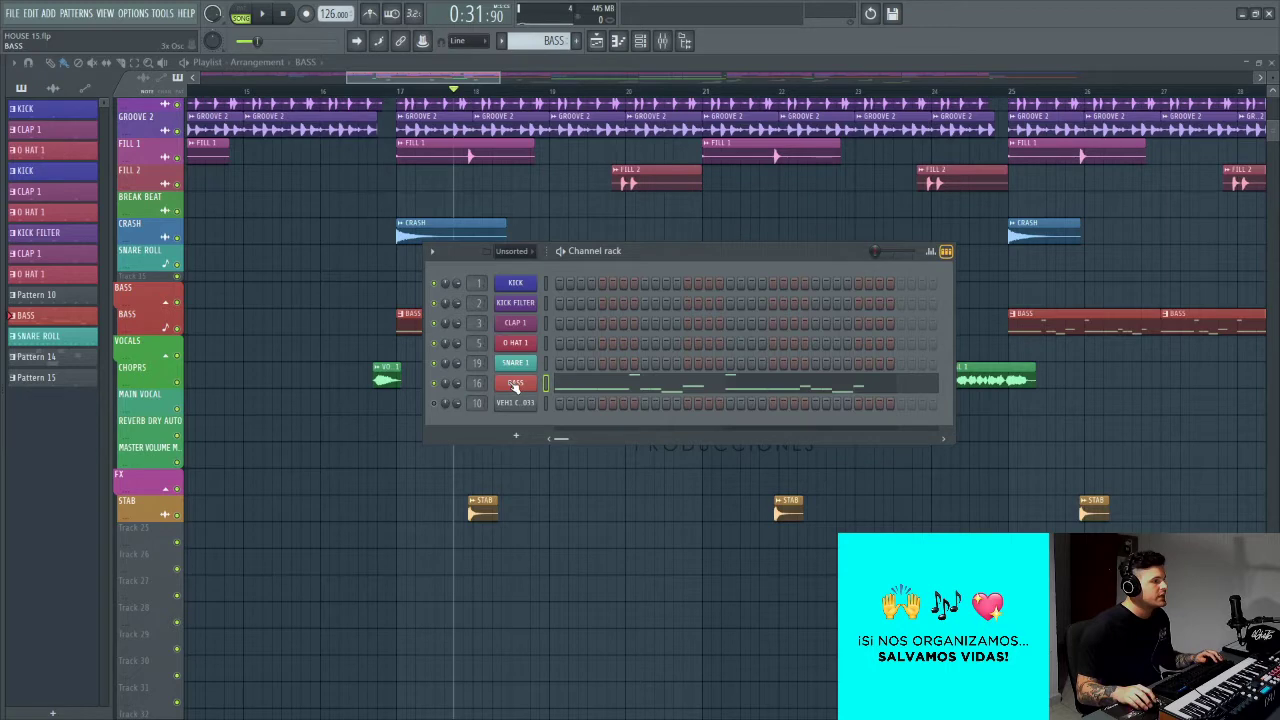
Step: Show the BASS channel's mixer track with its effects, play the BASS pattern by itself in pattern mode, and stop
left_click(515, 385)
key("F9")
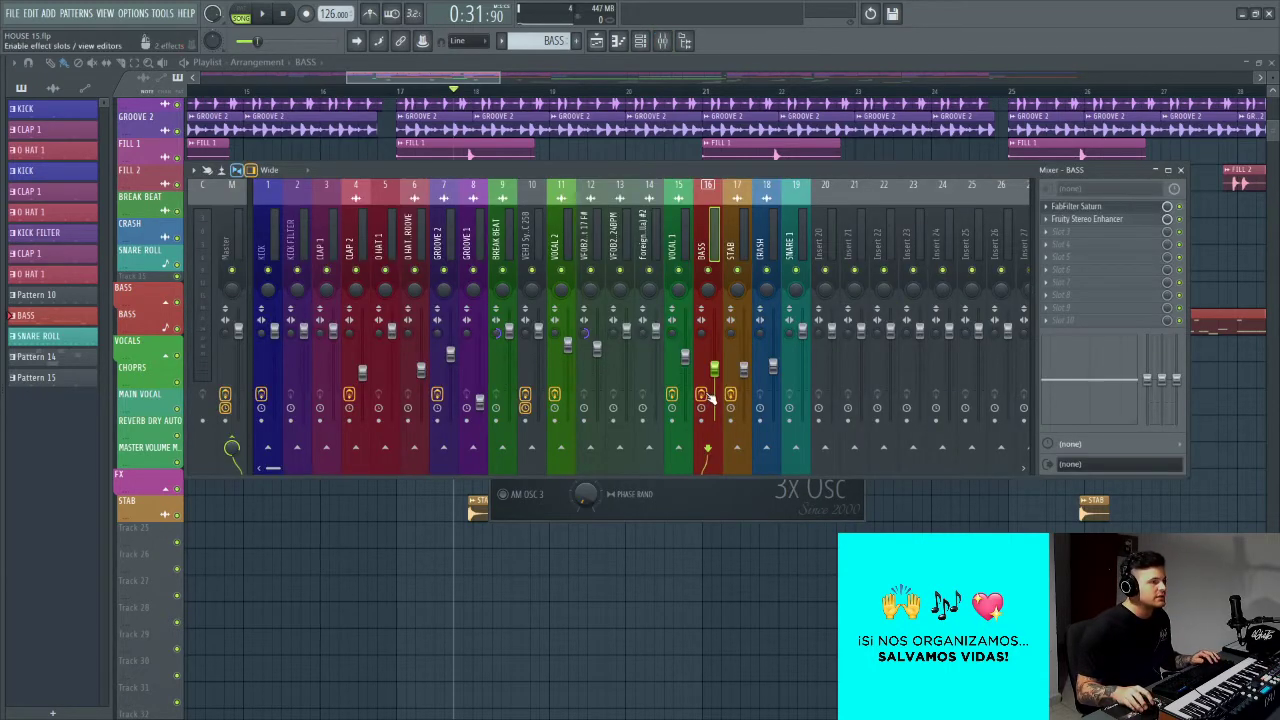
left_click_drag(733, 175, 731, 191)
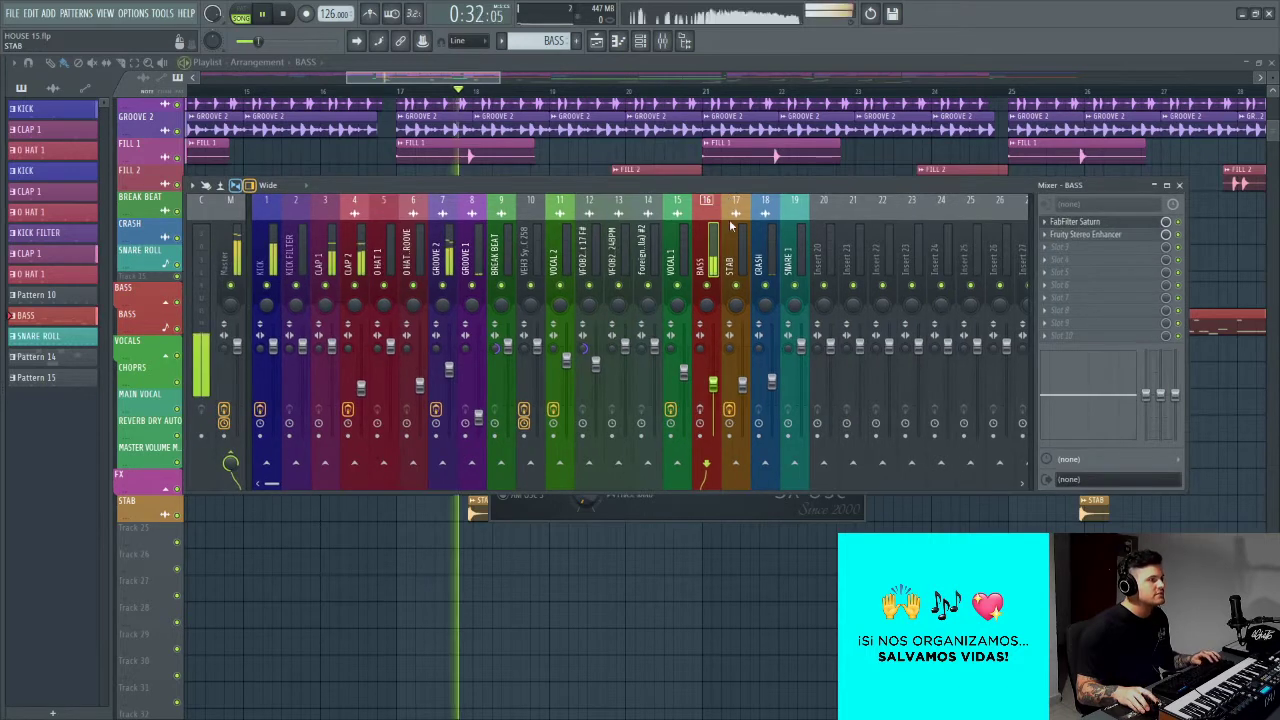
left_click(243, 15)
key("space")
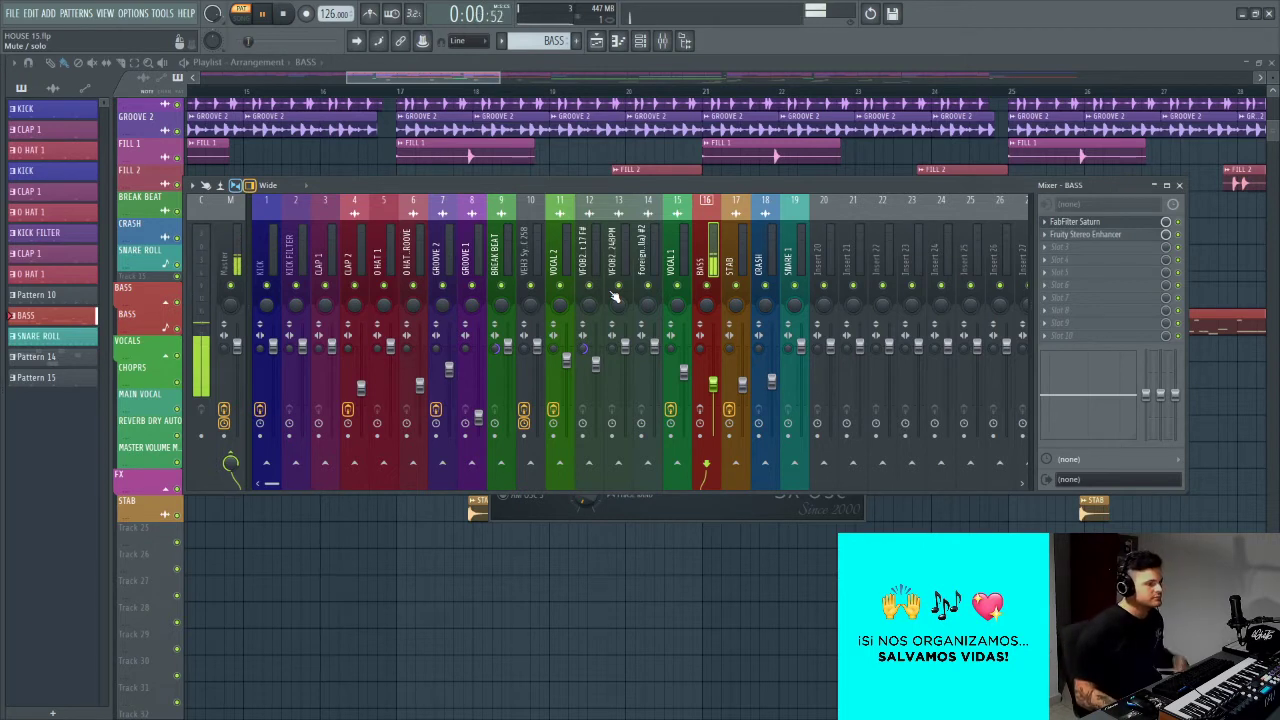
key("space")
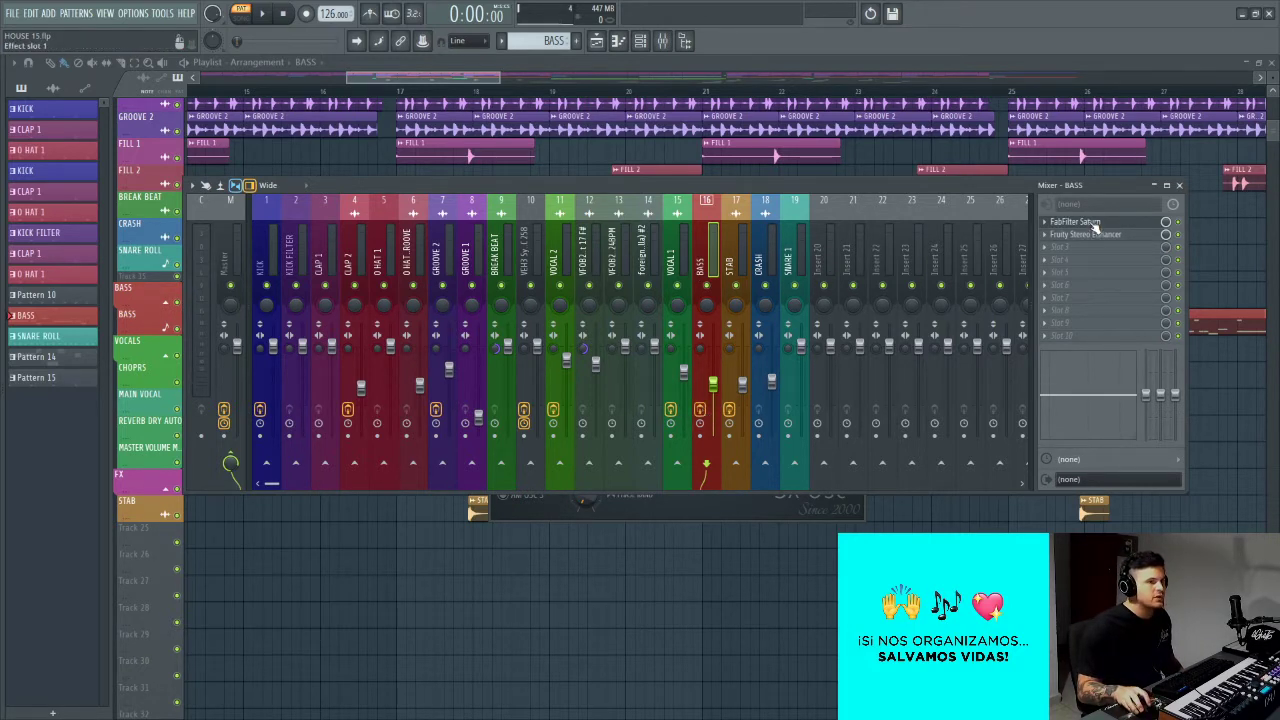
Step: Examine the crossover bands and Warm Tape saturation settings of FabFilter Saturn on the BASS mixer track, and close the plugin
left_click_drag(576, 216, 706, 147)
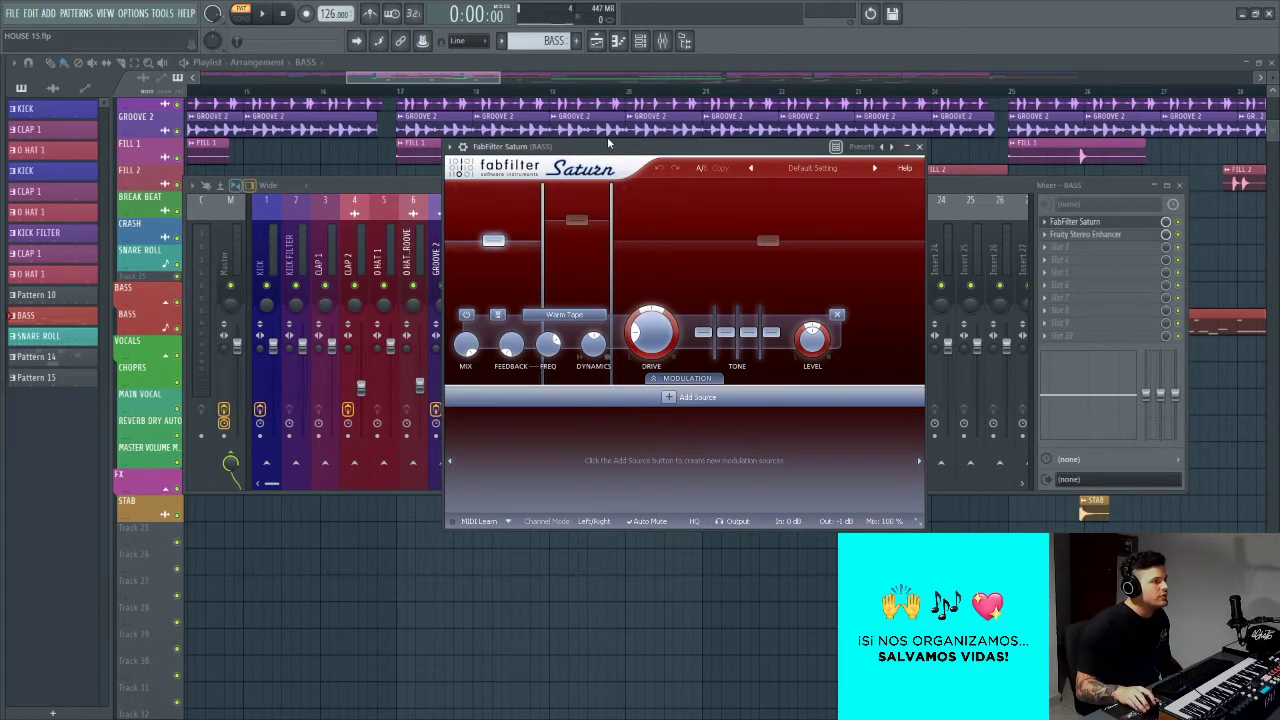
left_click_drag(608, 144, 606, 183)
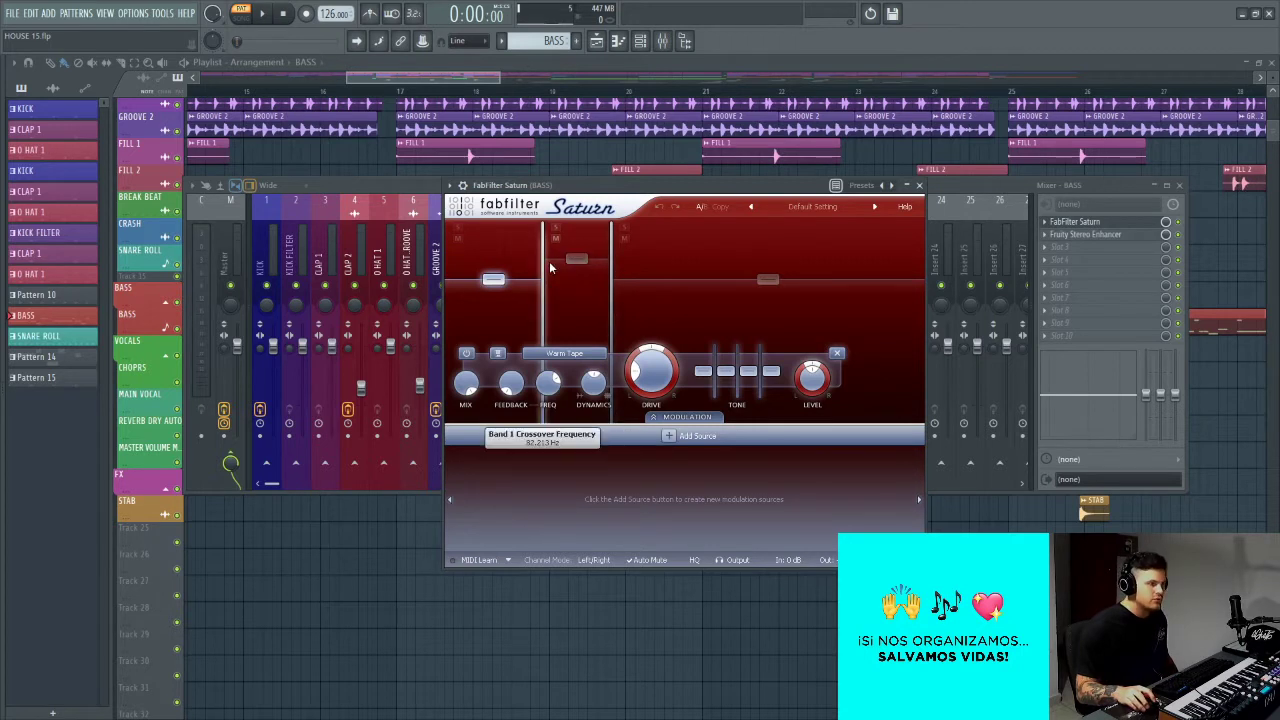
left_click_drag(670, 186, 670, 210)
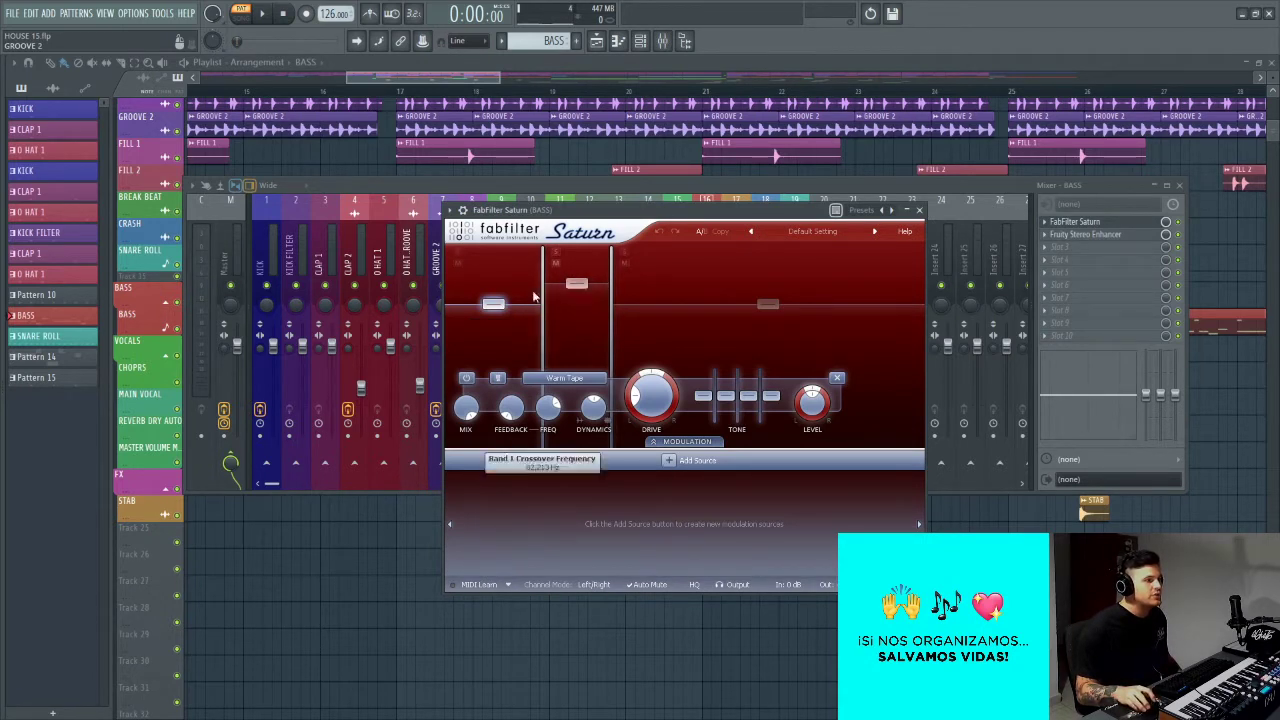
left_click_drag(600, 210, 624, 226)
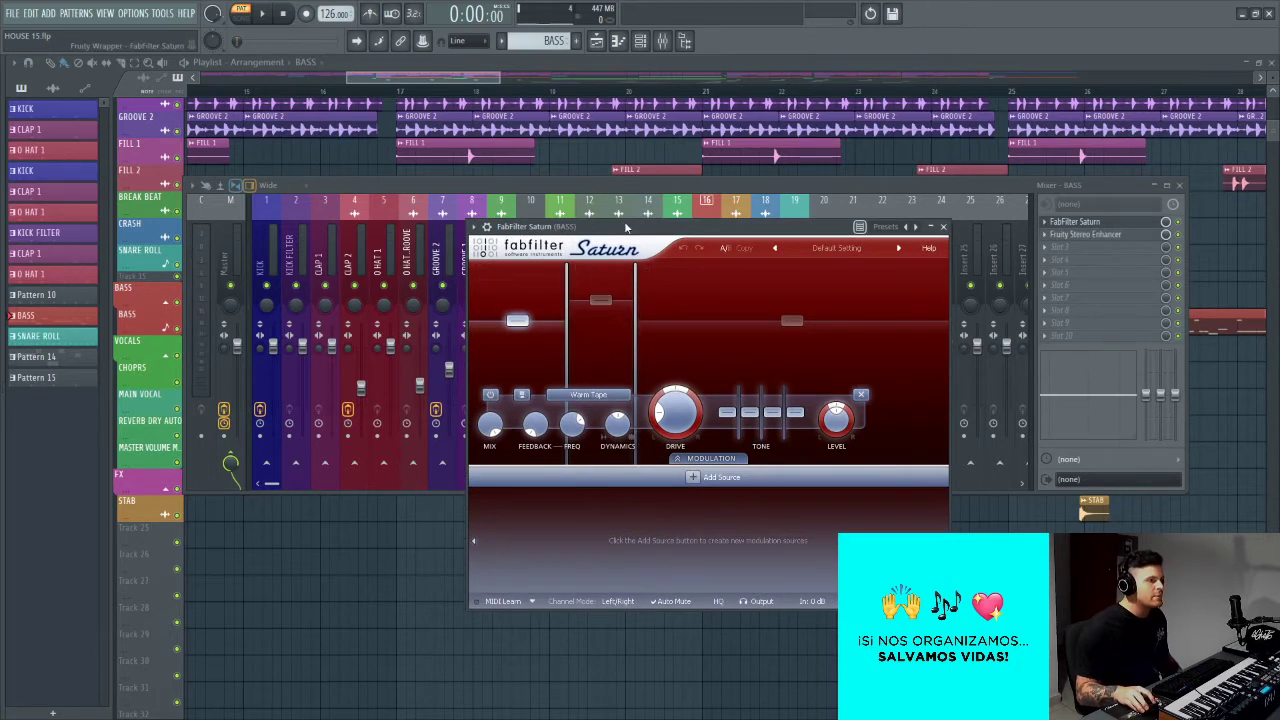
left_click_drag(772, 242, 757, 258)
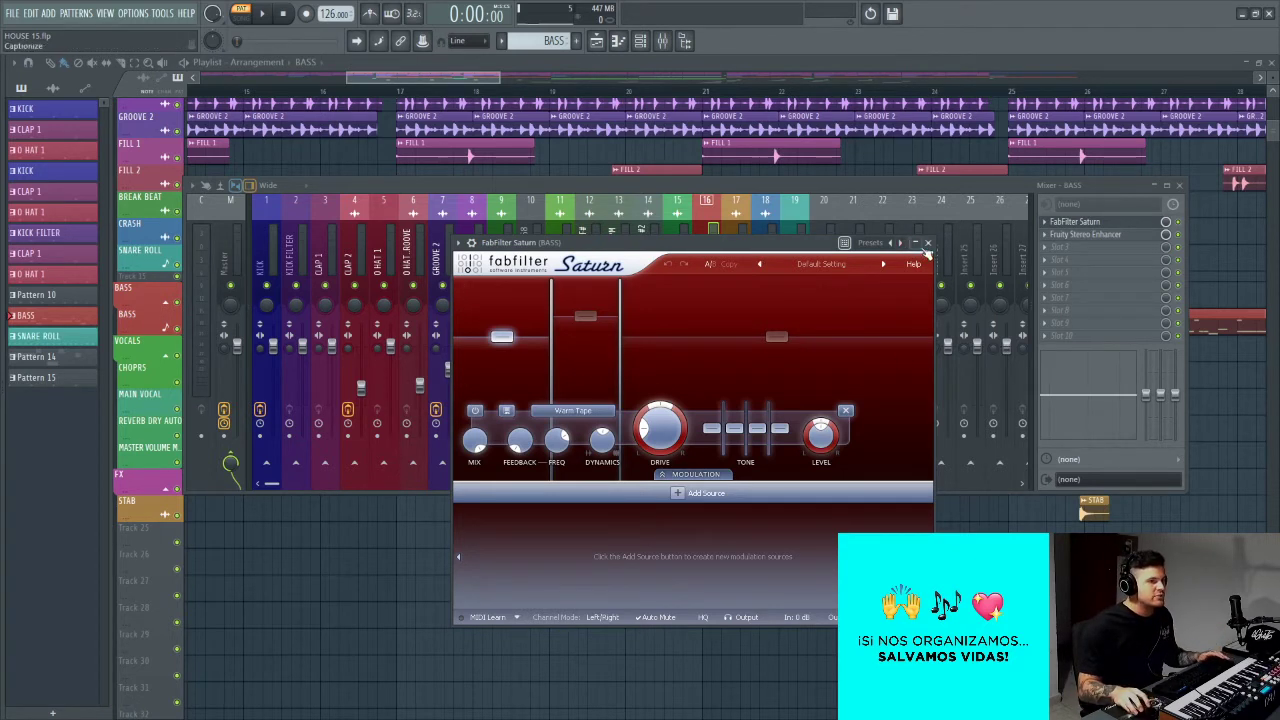
left_click(722, 203)
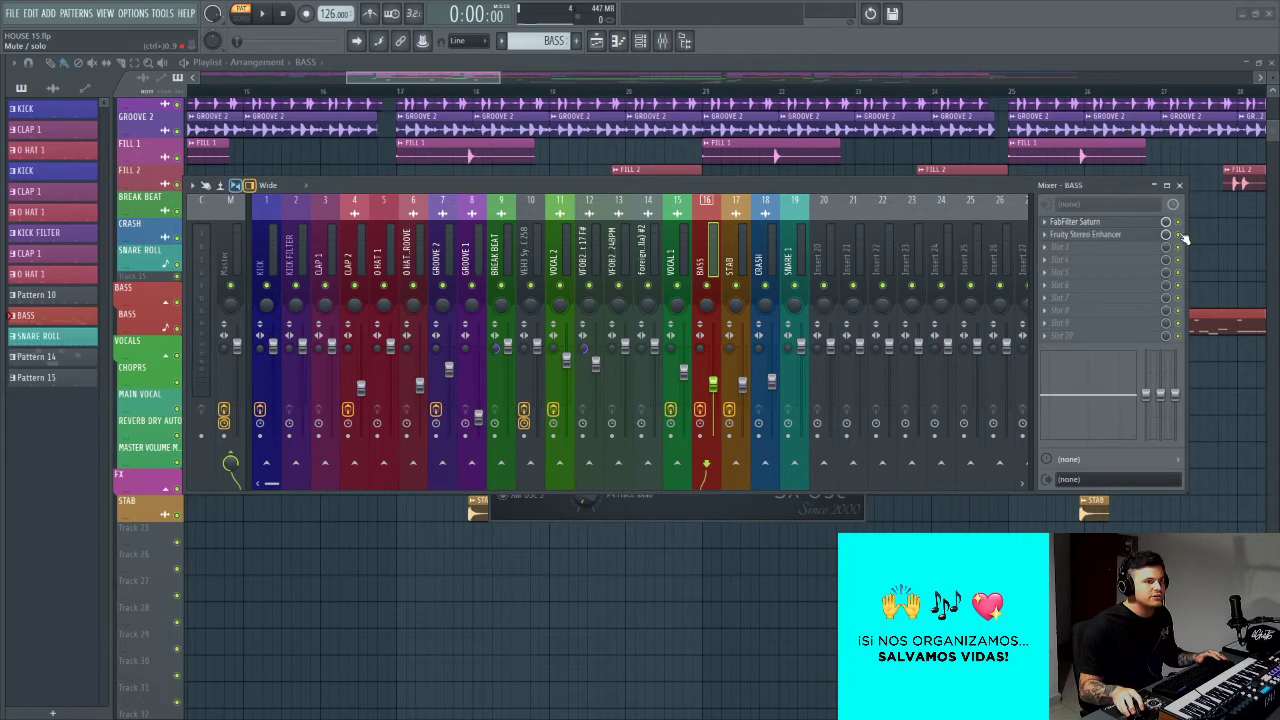
Step: Open the BASS channel's notes in the Piano roll and fit the two-bar bassline in view
key("space")
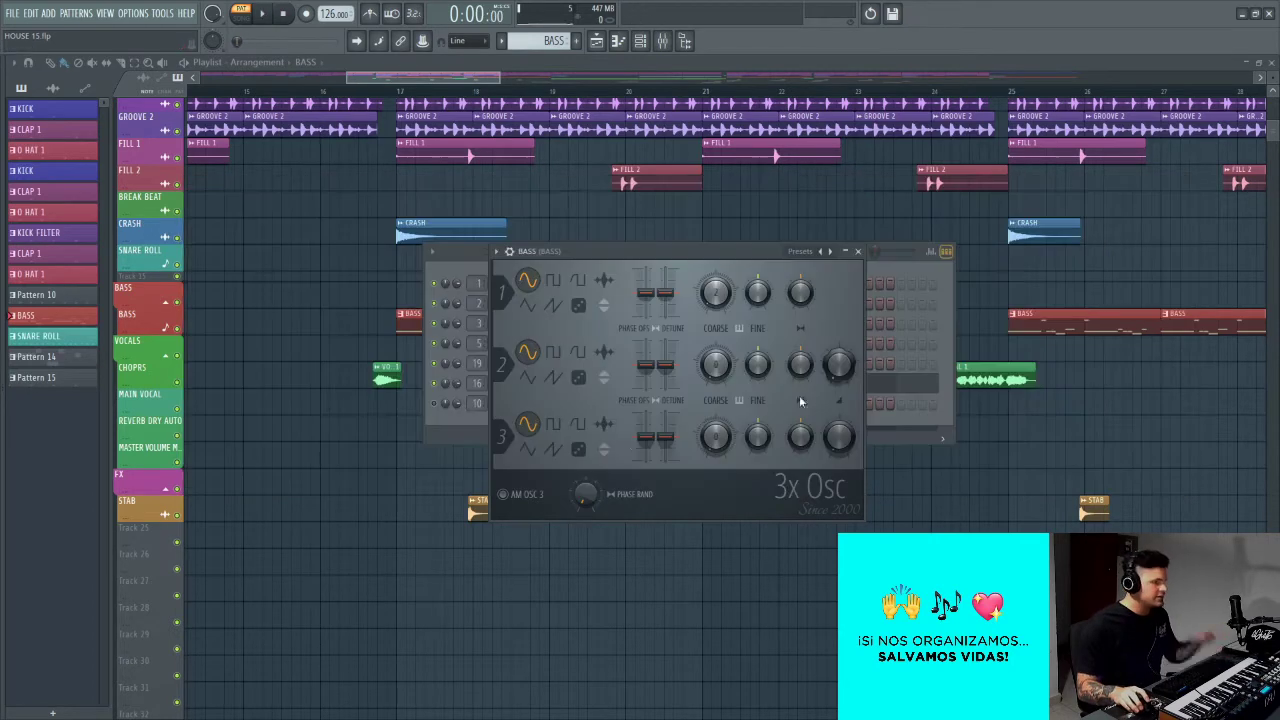
left_click(884, 426)
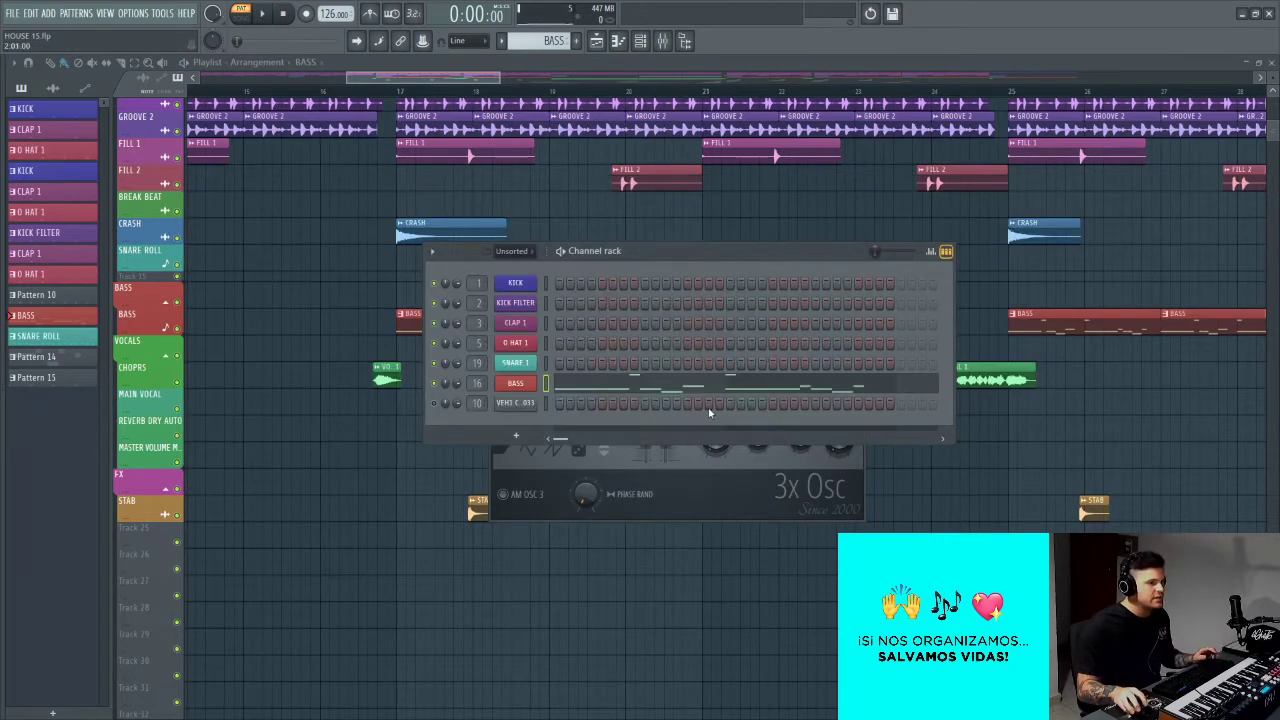
left_click(613, 388)
scroll(163, 463, "up", 3)
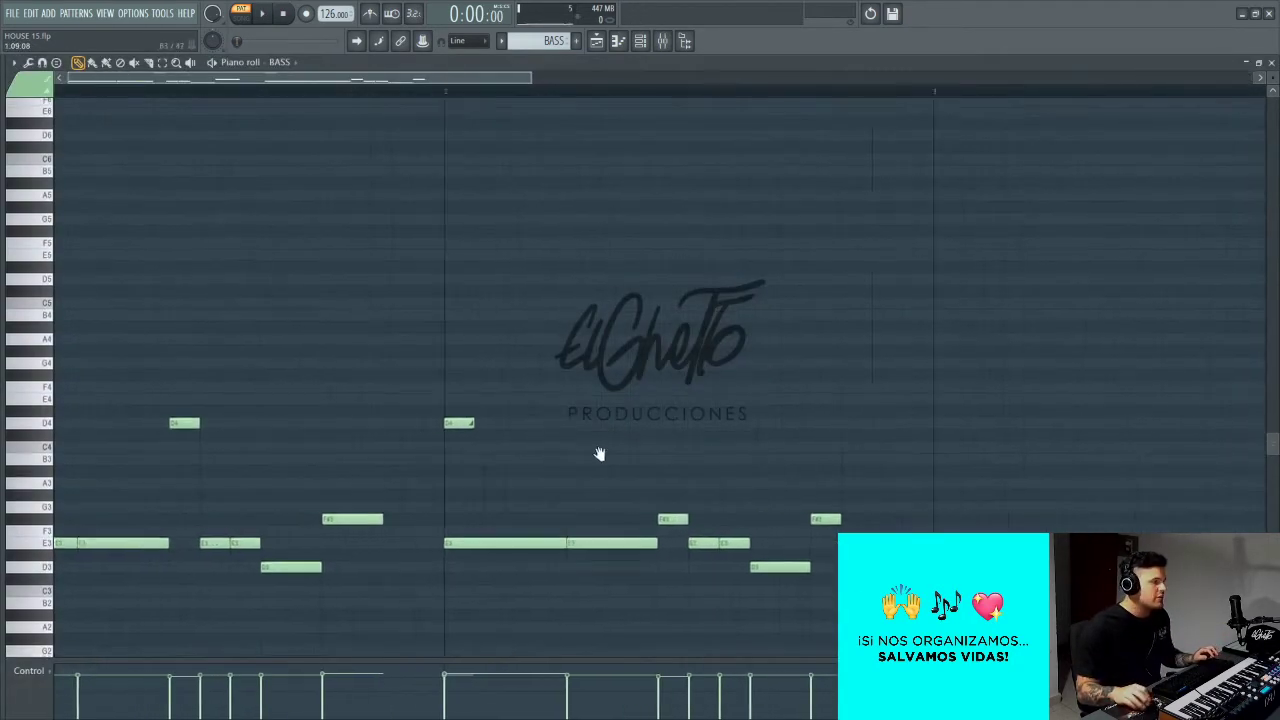
scroll(280, 464, "down", 2)
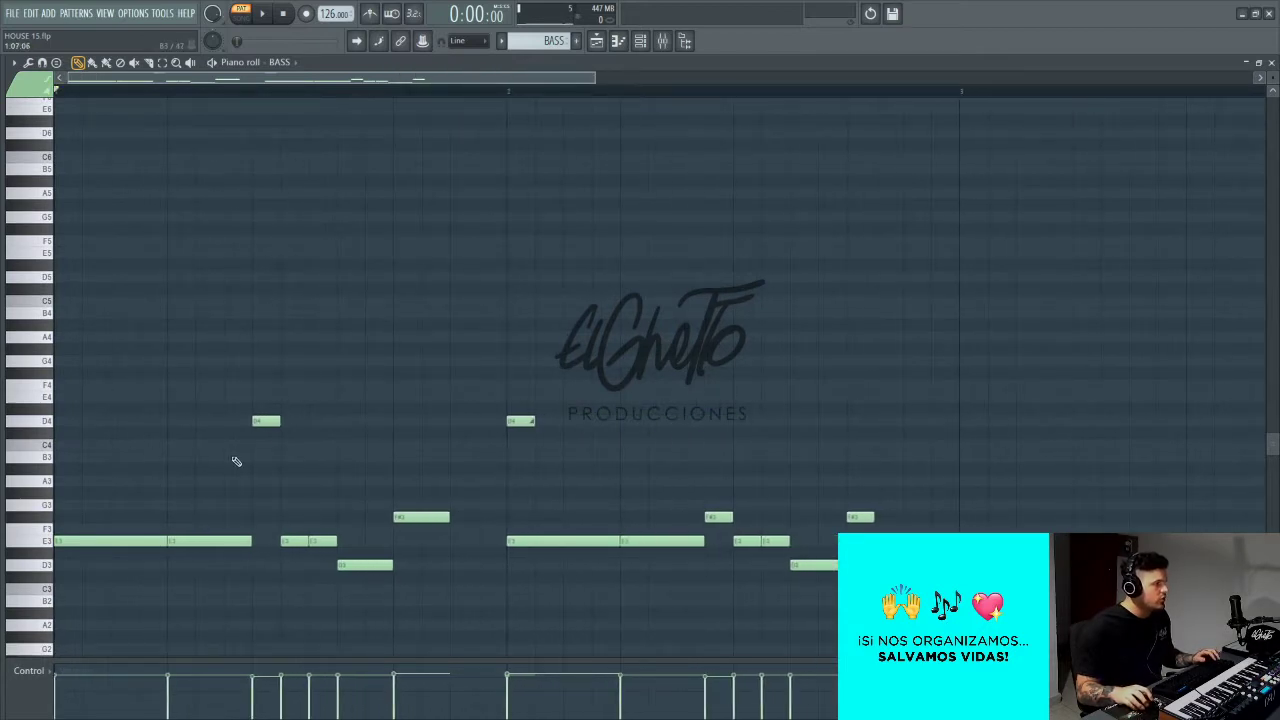
Step: Play the bassline from the beginning and again from bar 2, then return to the Playlist
key("space")
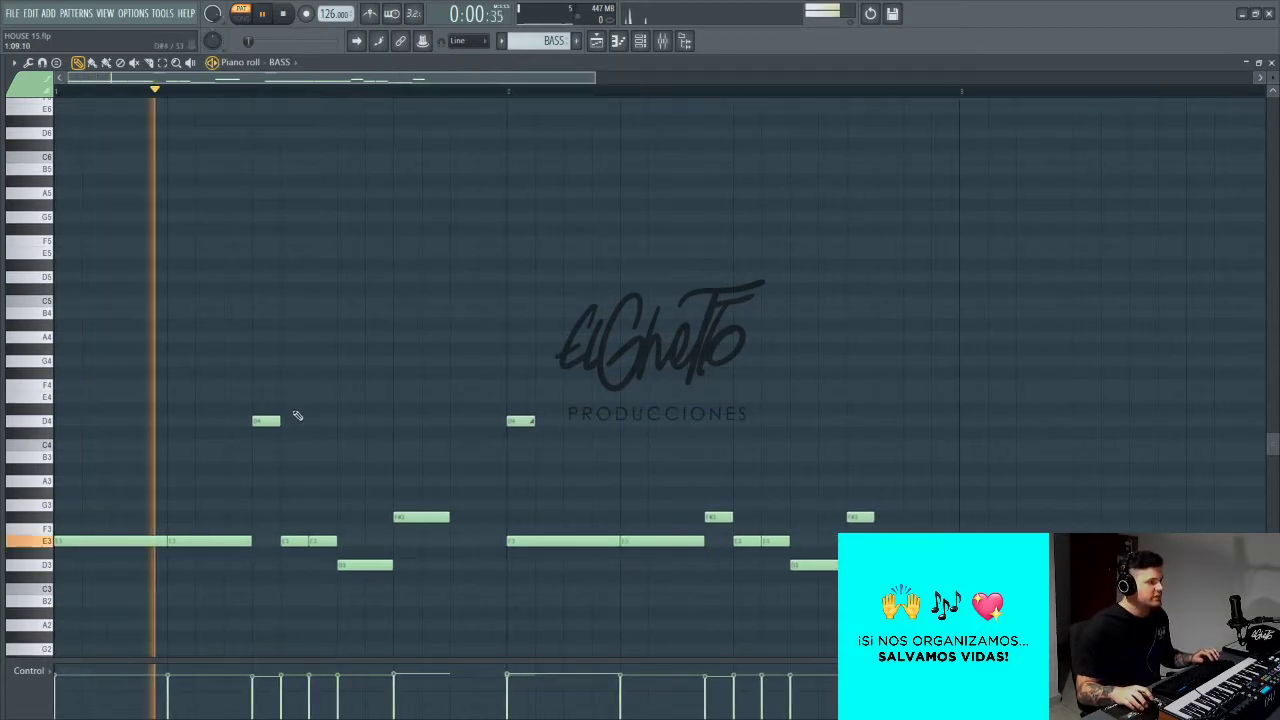
key("space")
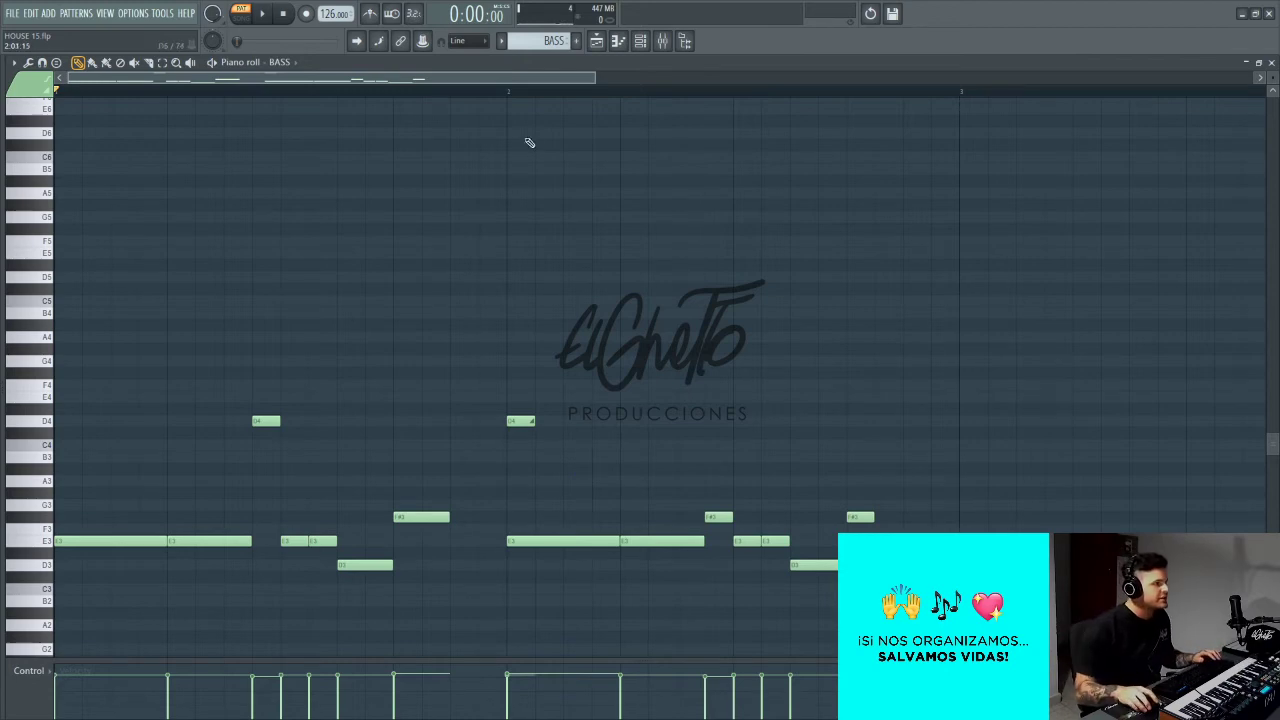
left_click(508, 91)
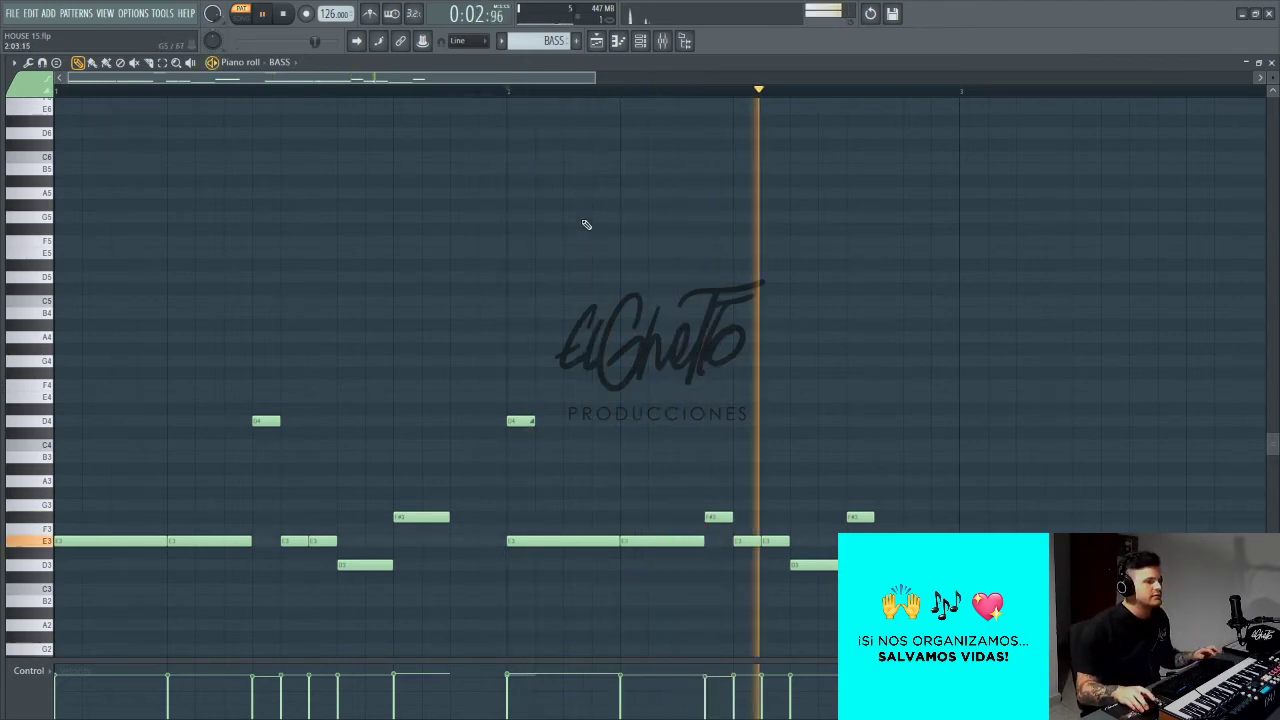
key("F7")
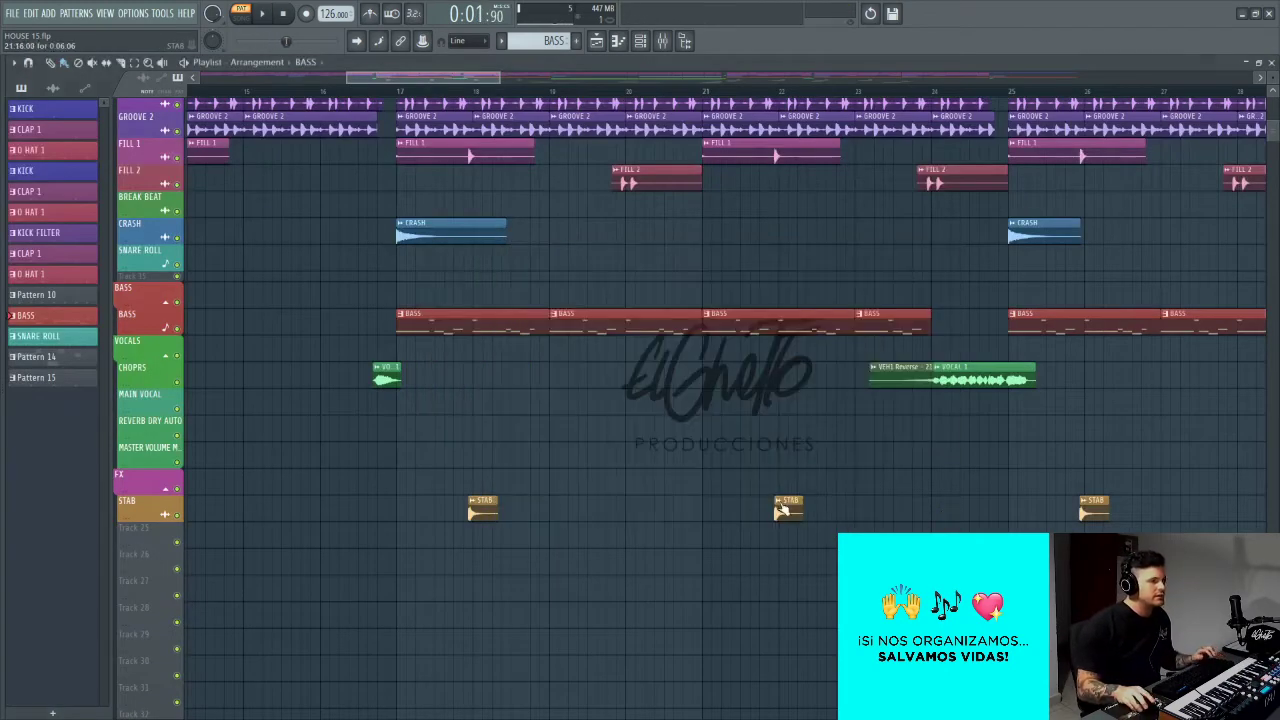
Step: Examine how the drum, bass and stab clips line up in the Playlist, and place the song position at bar 17
scroll(586, 449, "down", 3)
scroll(729, 486, "up", 5)
scroll(731, 487, "up", 2)
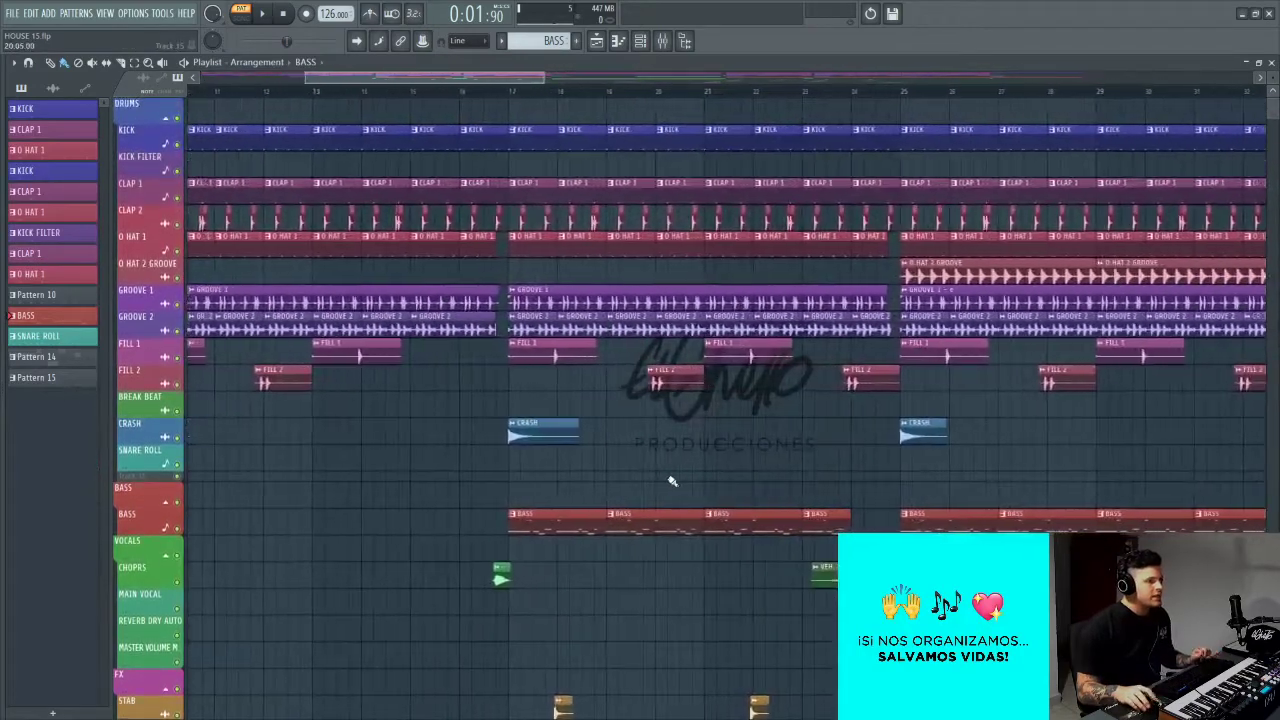
scroll(671, 481, "down", 4)
scroll(671, 481, "up", 4)
scroll(667, 484, "up", 2)
scroll(659, 520, "up", 3)
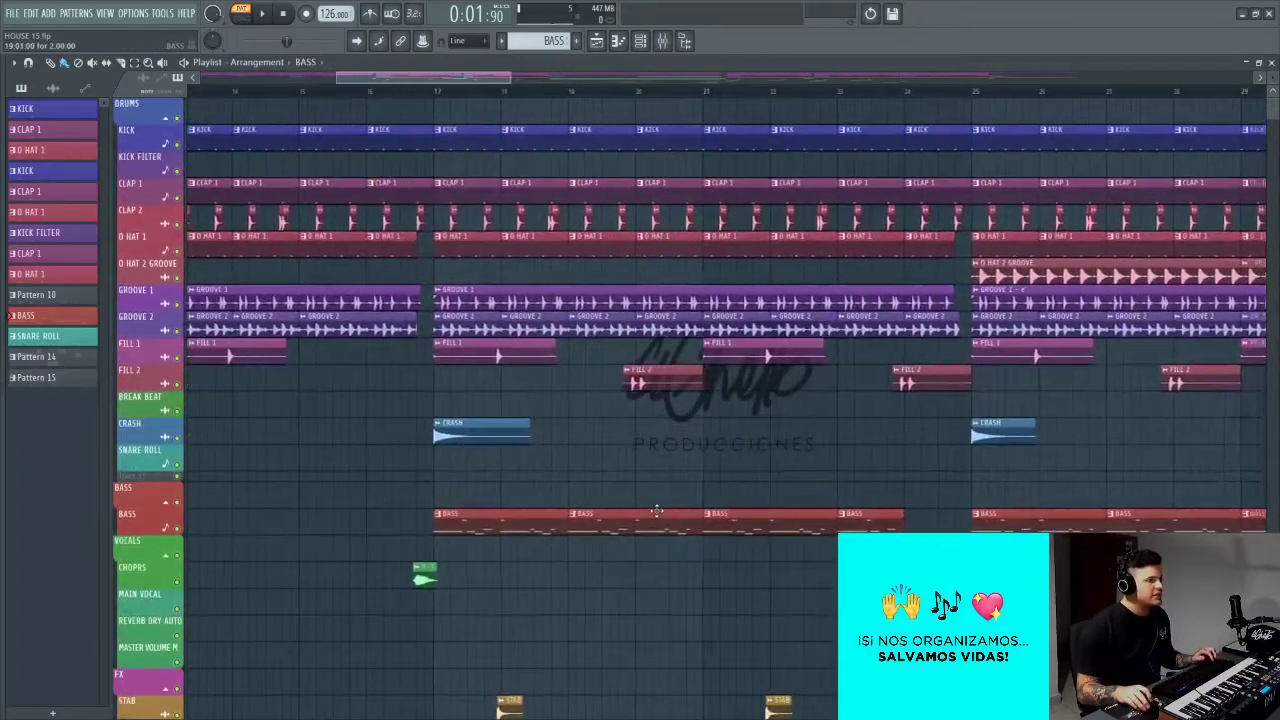
left_click(397, 92)
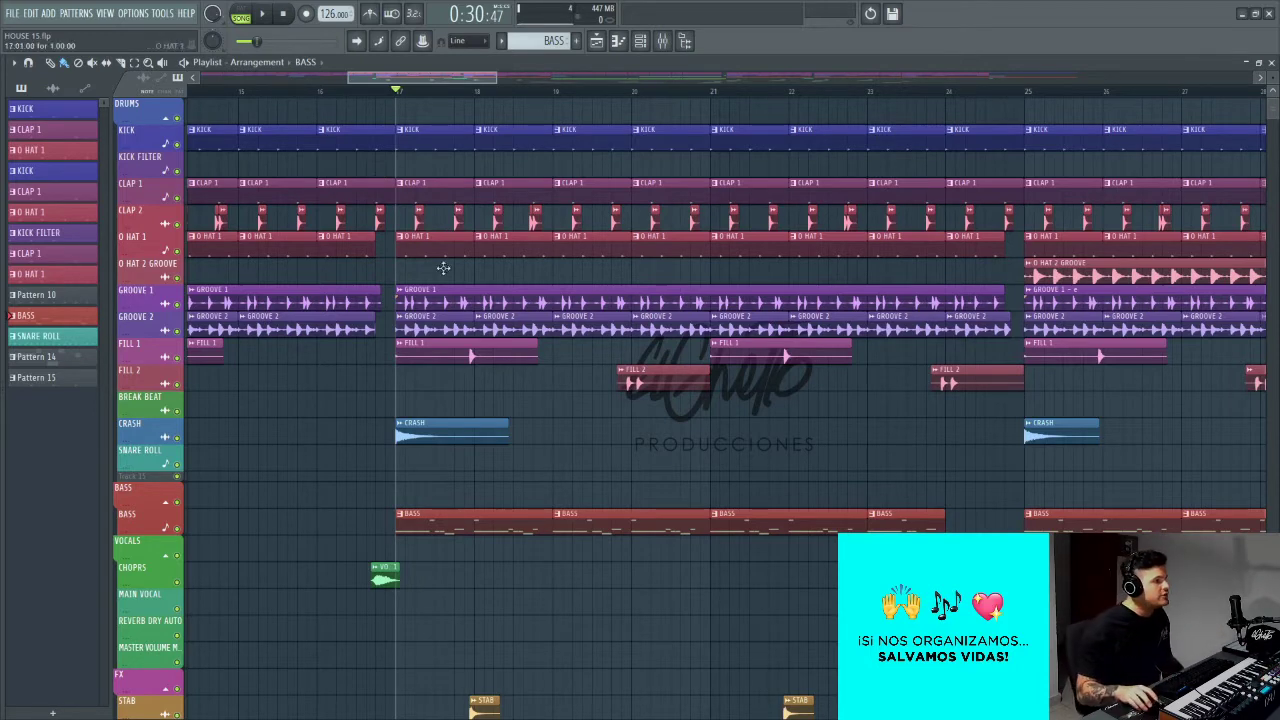
scroll(494, 347, "up", 1)
scroll(494, 347, "up", 1)
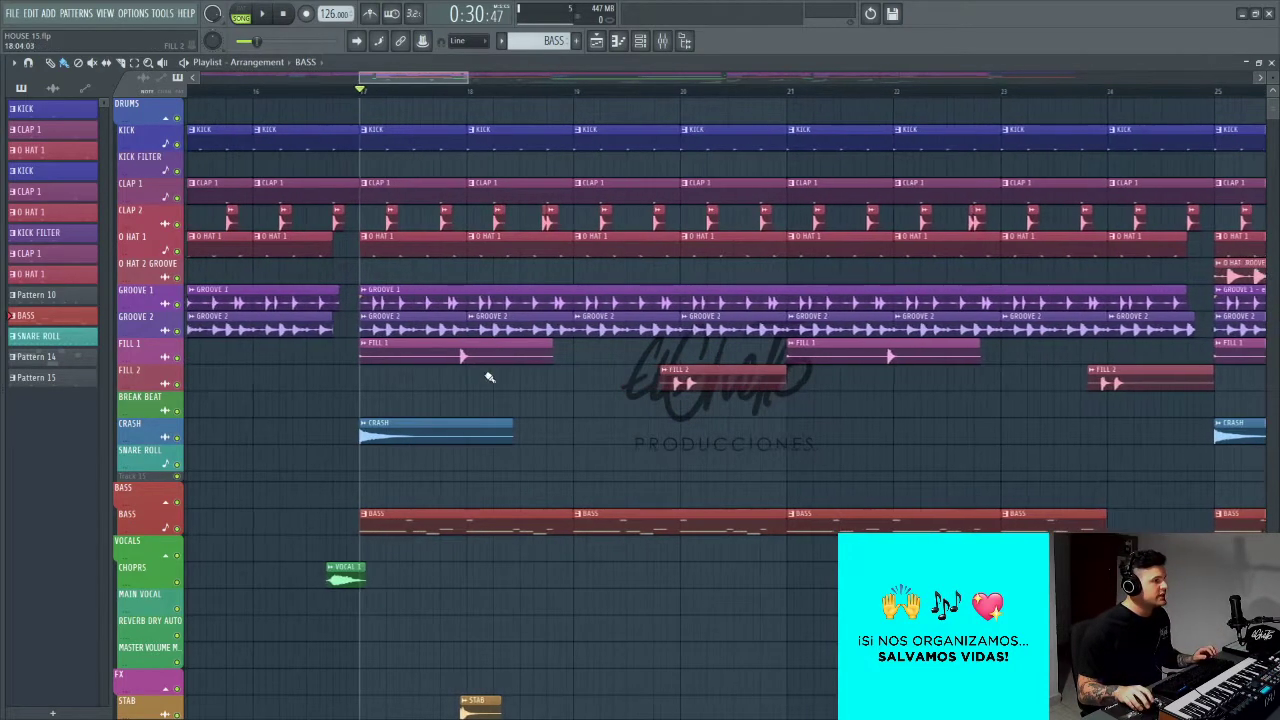
Step: Open the Fruity peak controller on the KICK mixer track, watch its peak graph while playing from bar 17, and close it
key("F9")
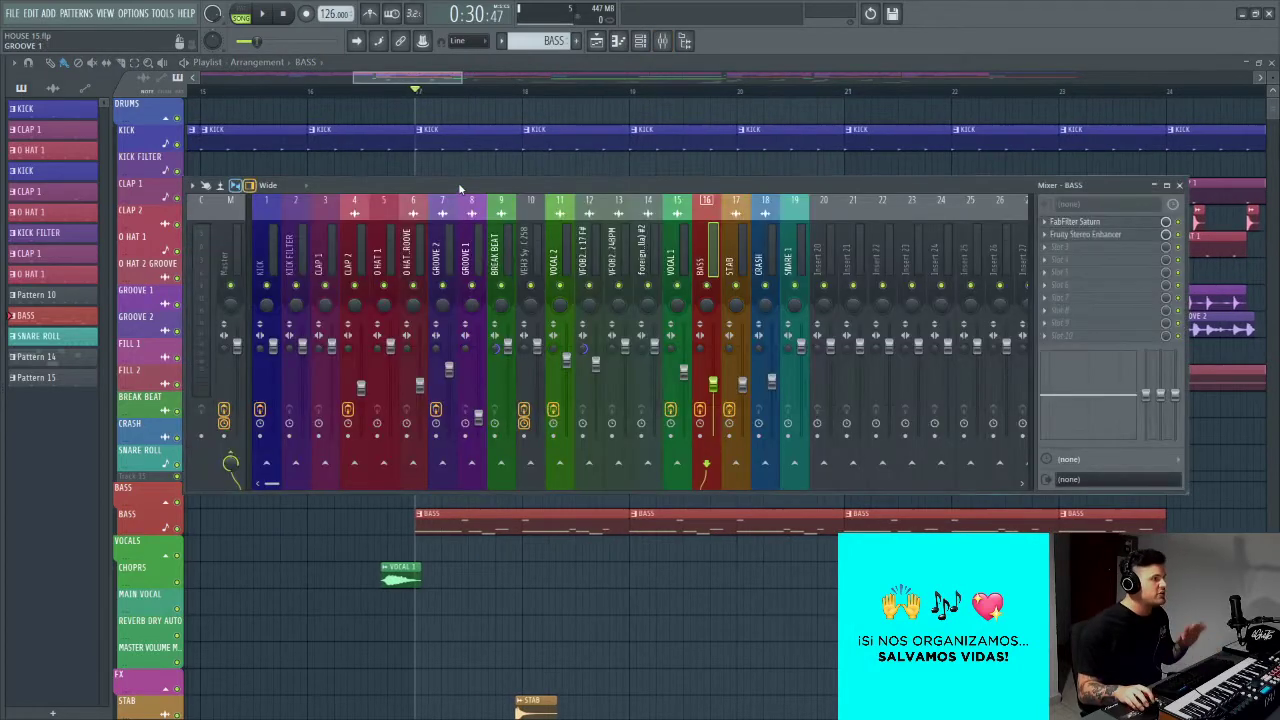
left_click(270, 262)
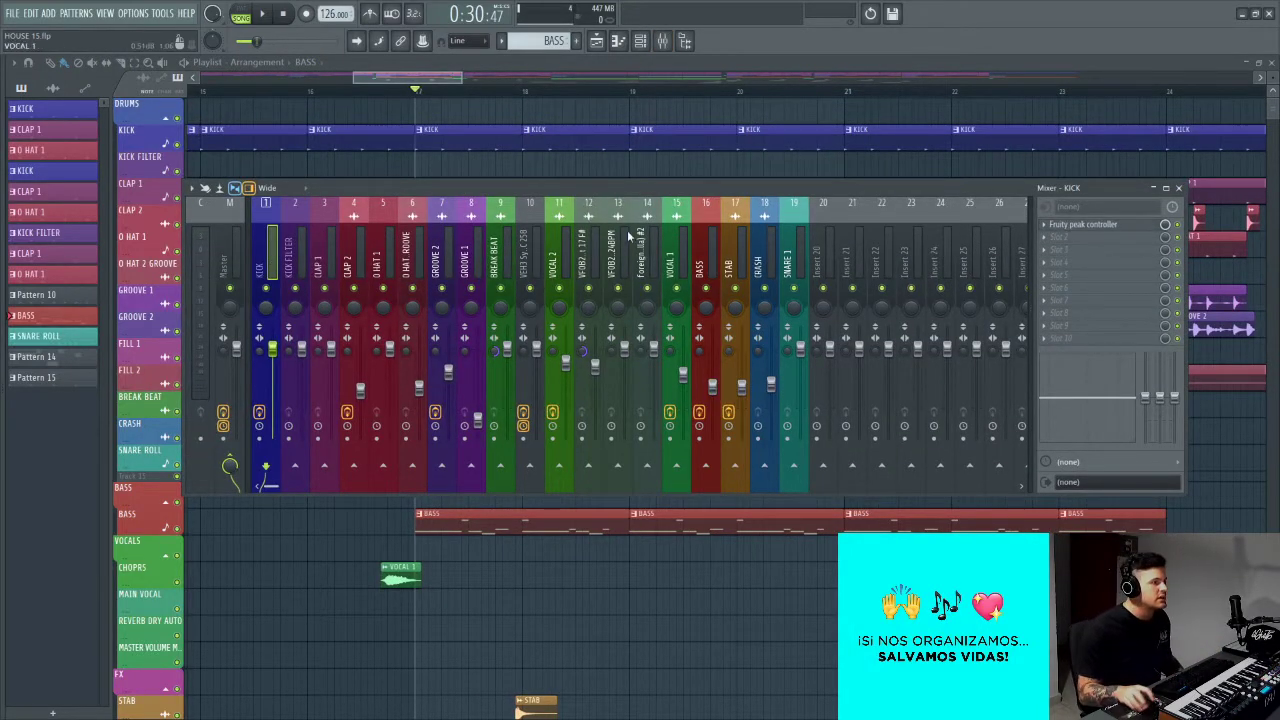
left_click(1072, 228)
left_click_drag(613, 242, 628, 194)
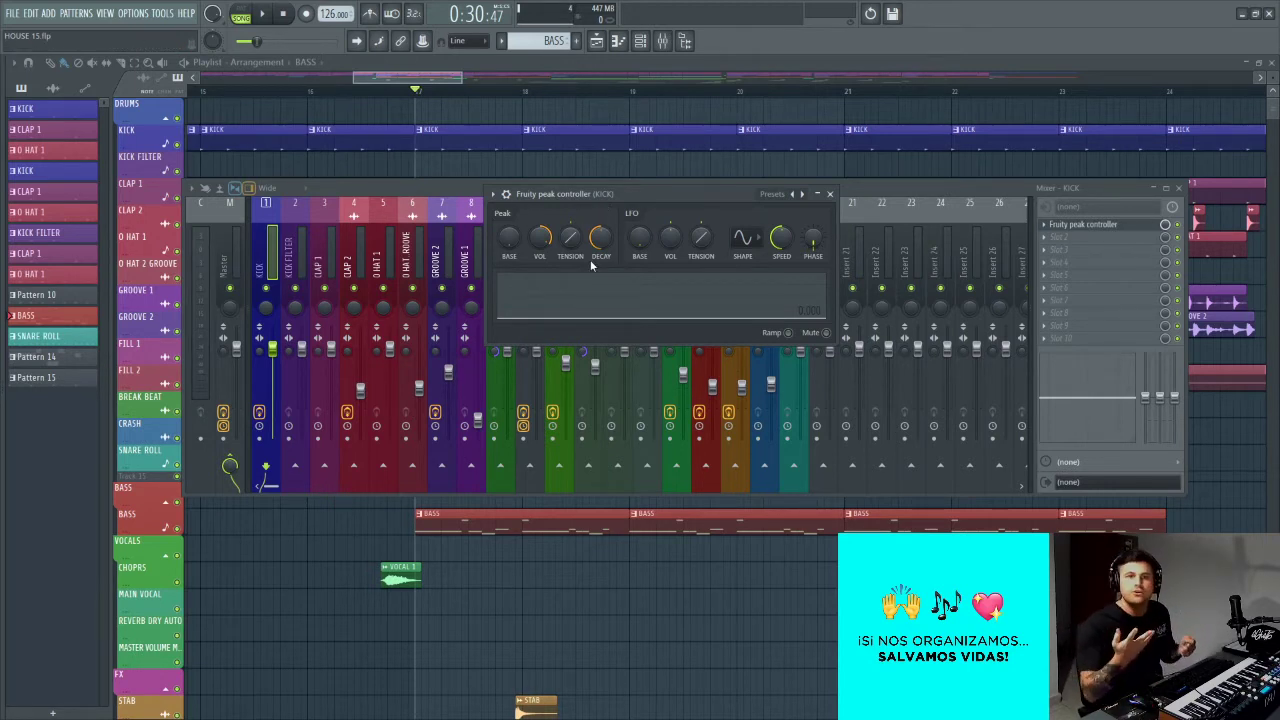
key("space")
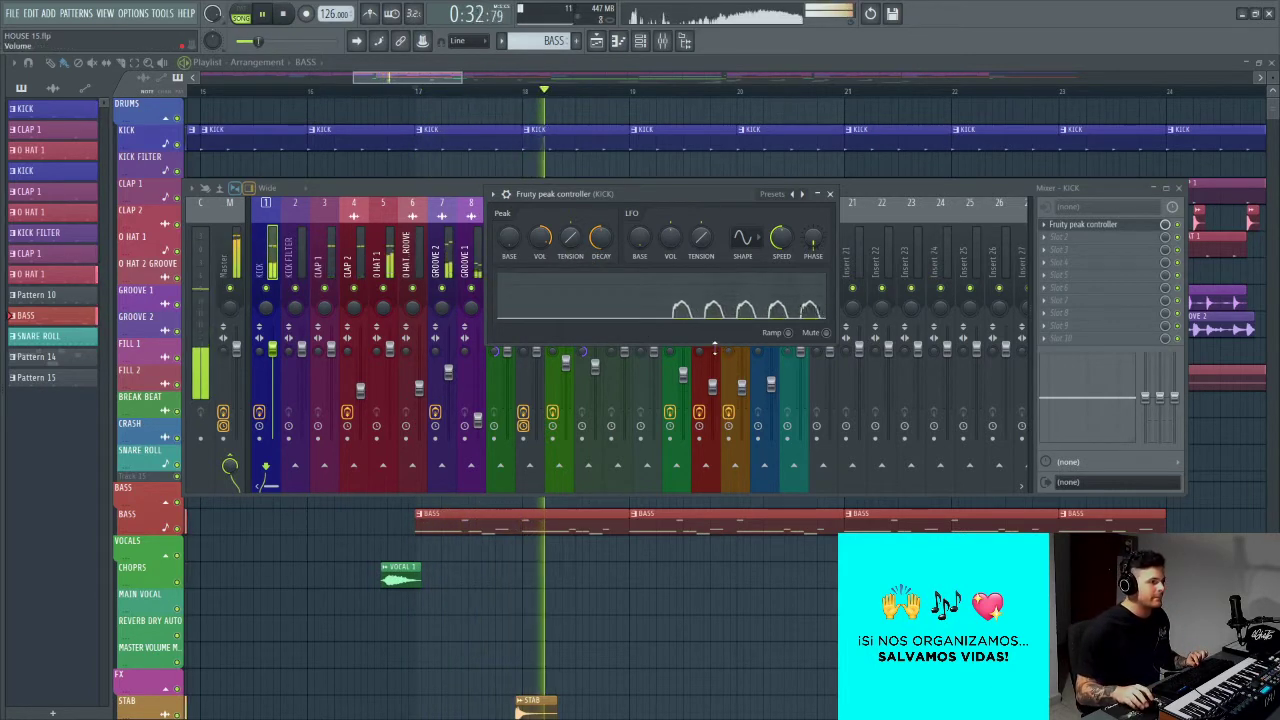
key("space")
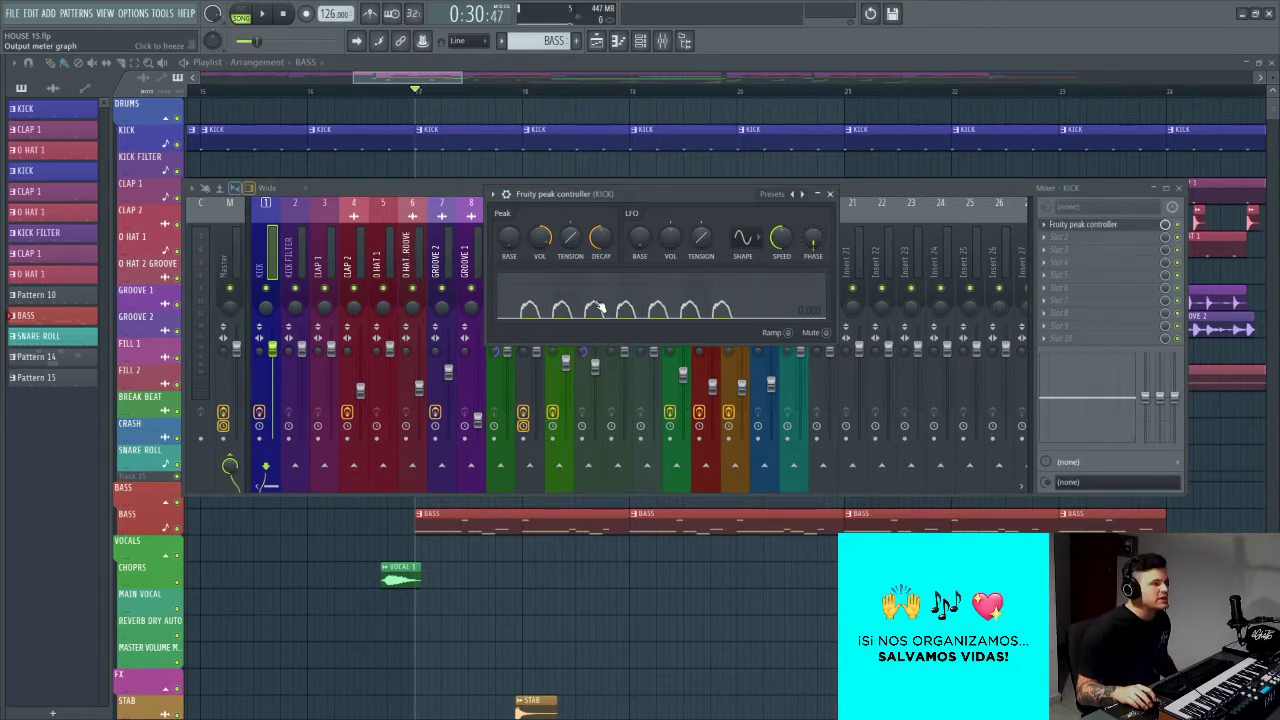
left_click_drag(625, 196, 607, 212)
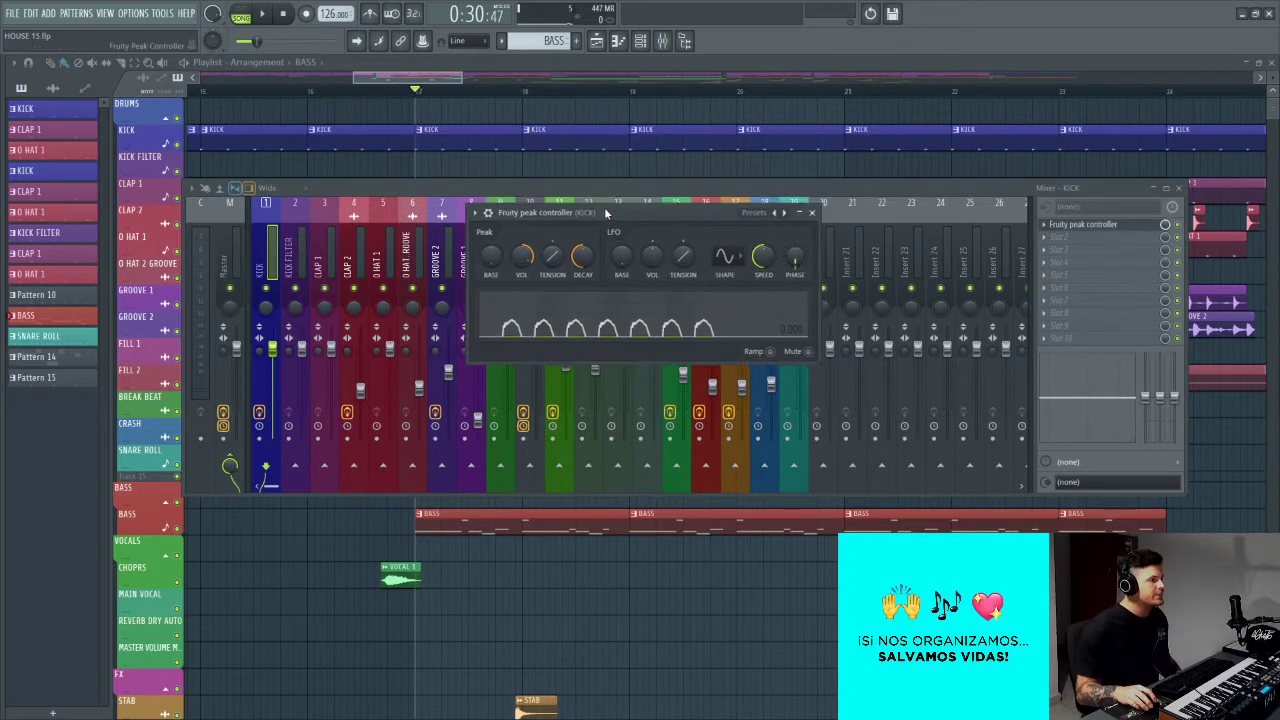
left_click(614, 190)
Step: Open the Fruity Stereo Enhancer on the BASS mixer track and bring up the controller link settings for its volume knob
left_click(699, 258)
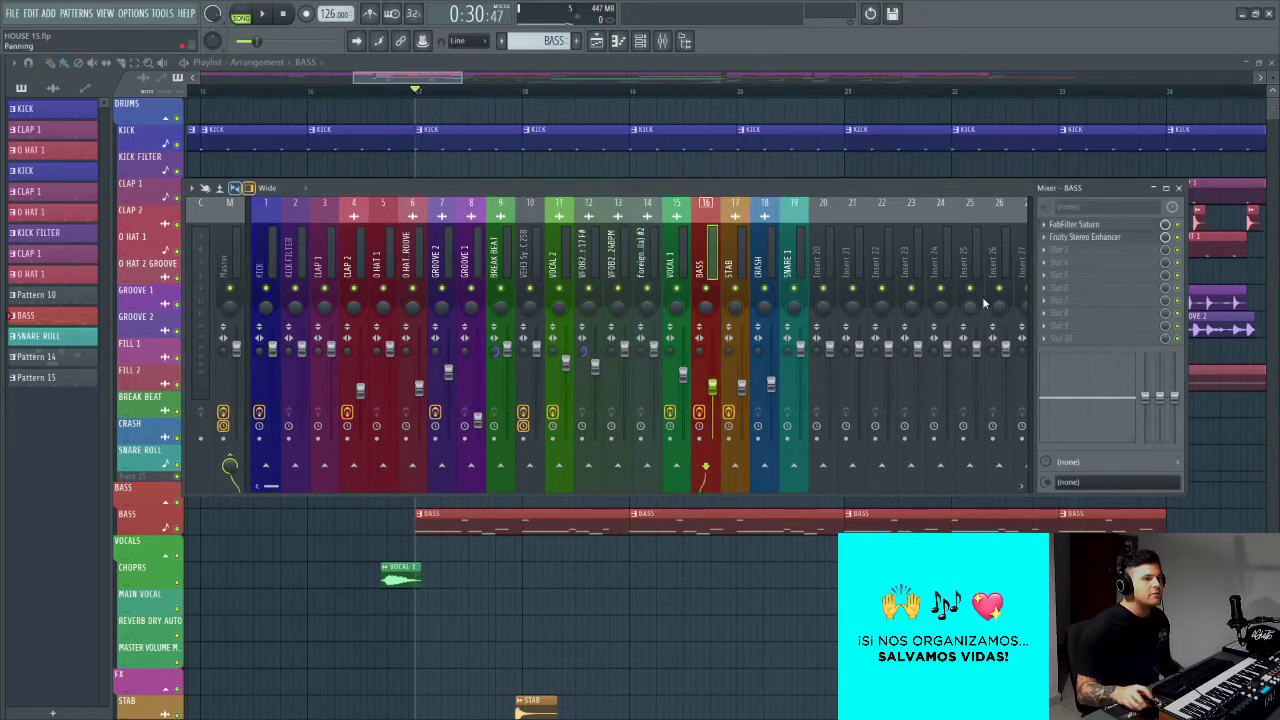
left_click(1088, 237)
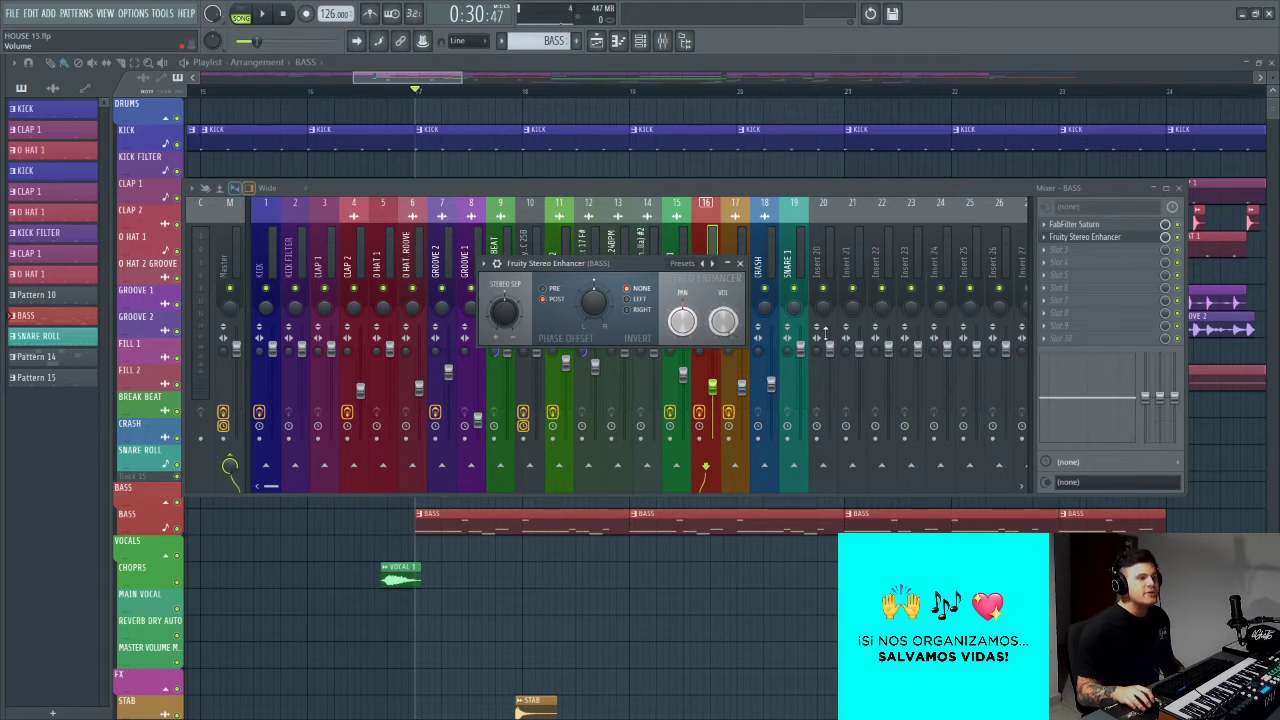
right_click(723, 322)
left_click(773, 434)
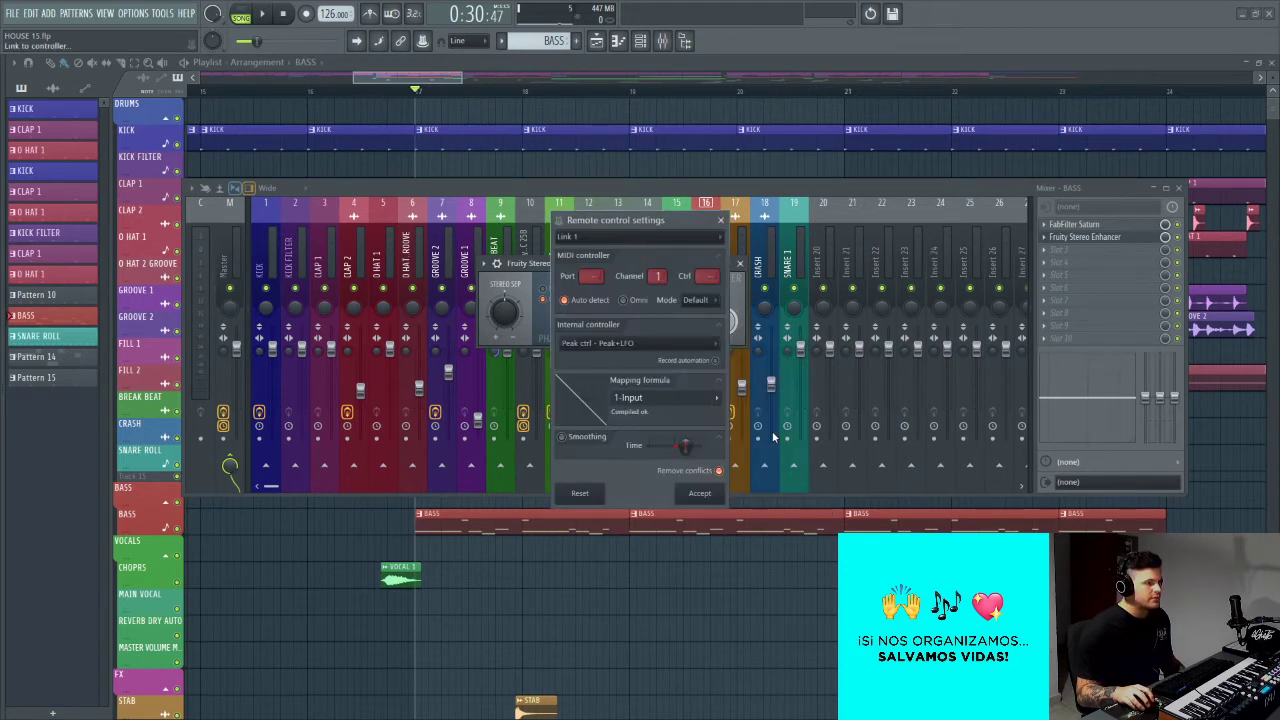
Step: Review the link's internal controller options, keeping Peak ctrl - Peak+LFO, and set the mapping formula to Inverted
left_click(658, 344)
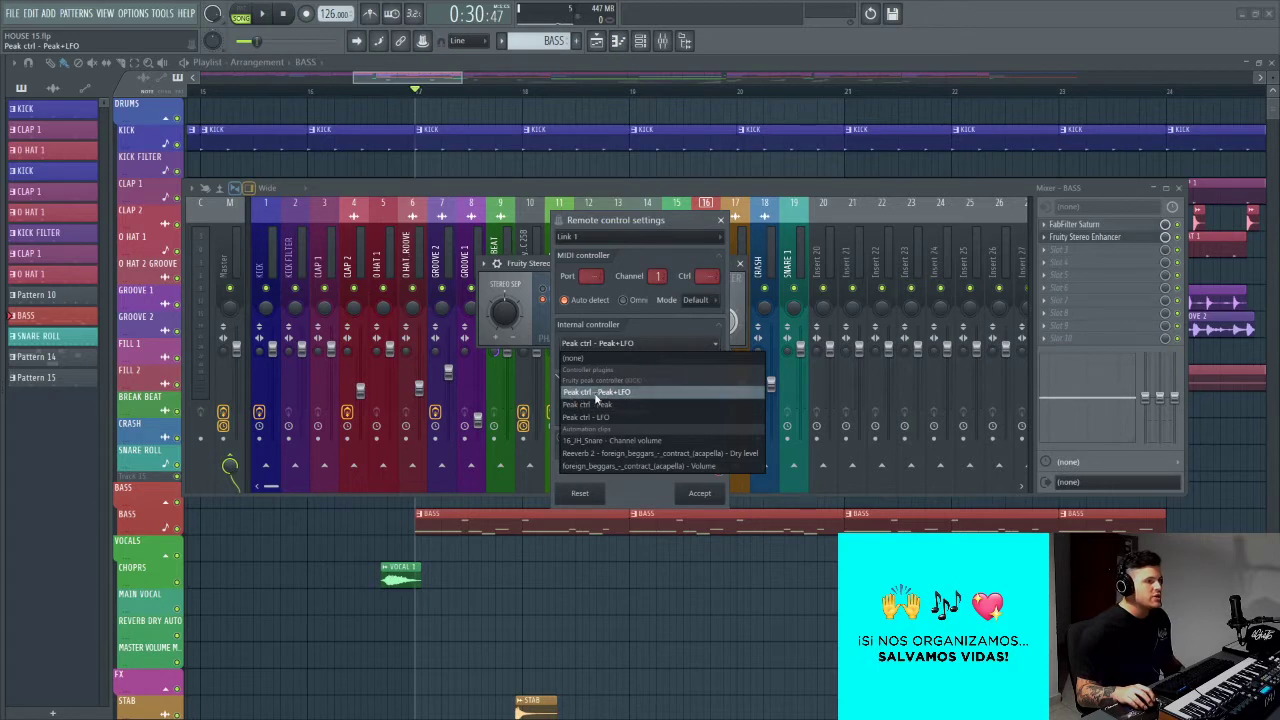
left_click(664, 495)
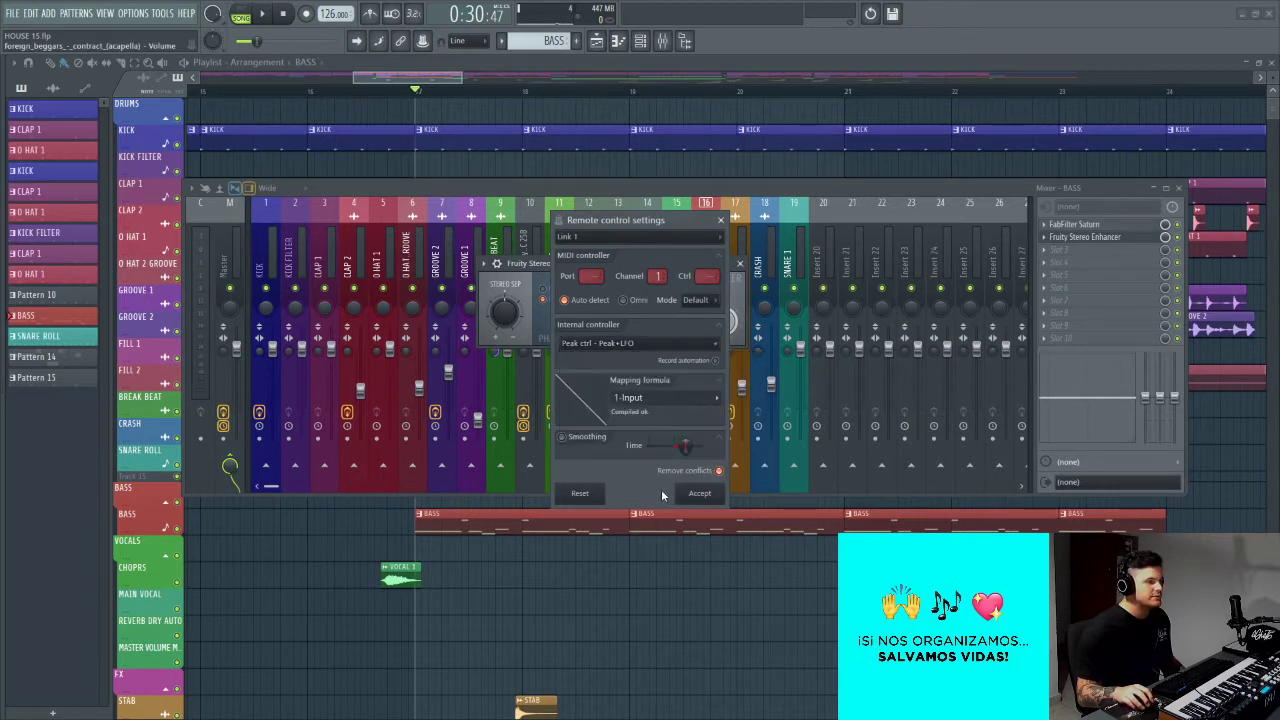
left_click(722, 399)
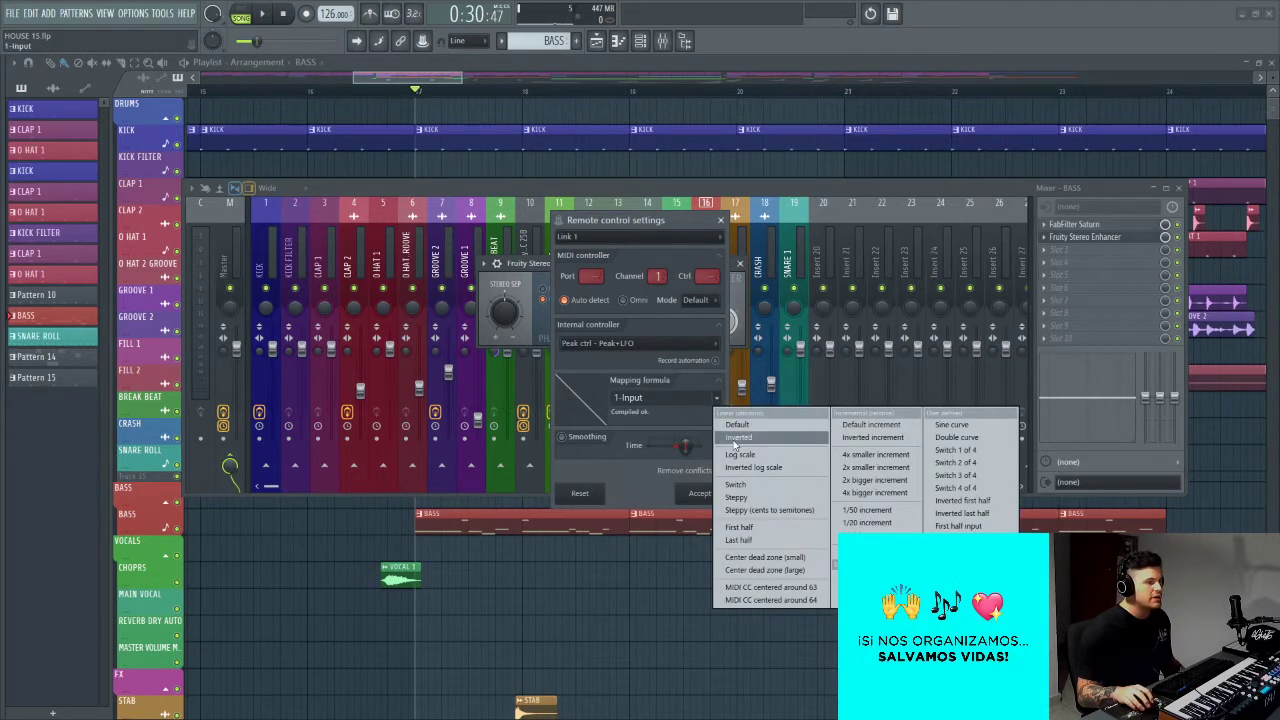
left_click(729, 439)
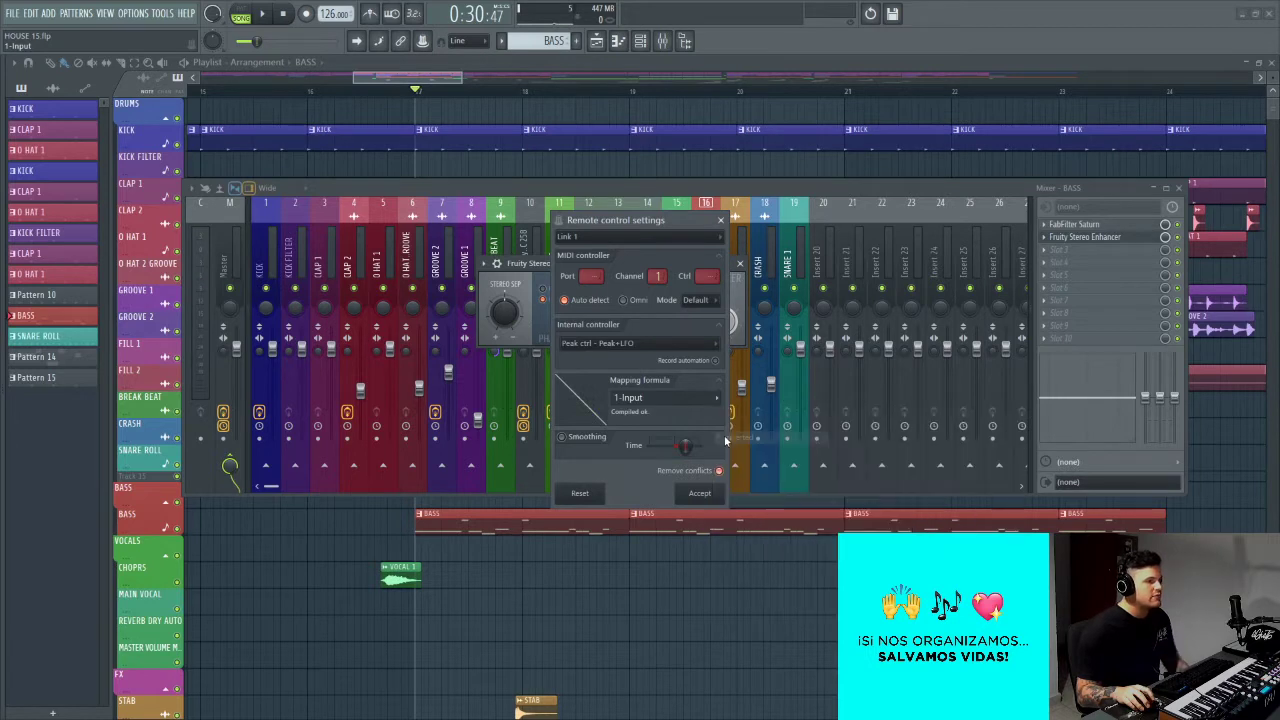
Step: Accept the controller link, play from bar 17 while watching the Fruity Stereo Enhancer volume knob on BASS, and close the mixer
left_click(700, 493)
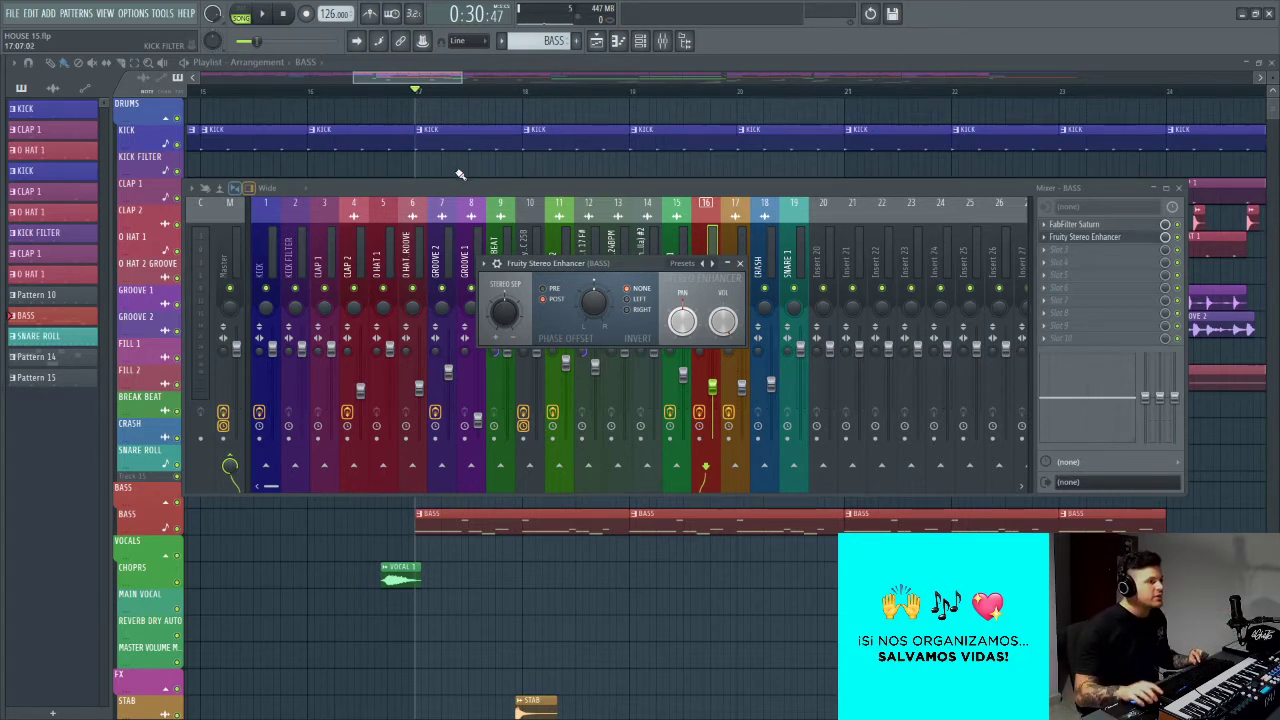
key("space")
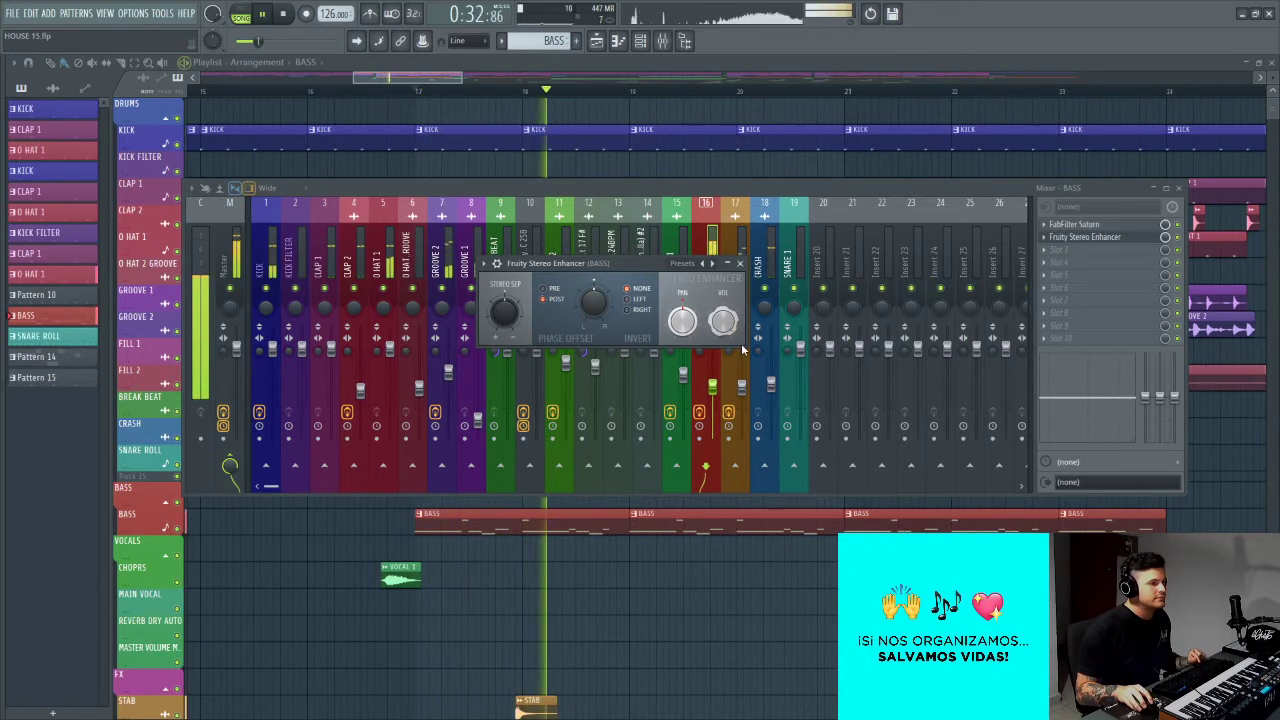
key("space")
left_click(691, 565)
scroll(649, 514, "down", 5)
scroll(640, 497, "up", 8)
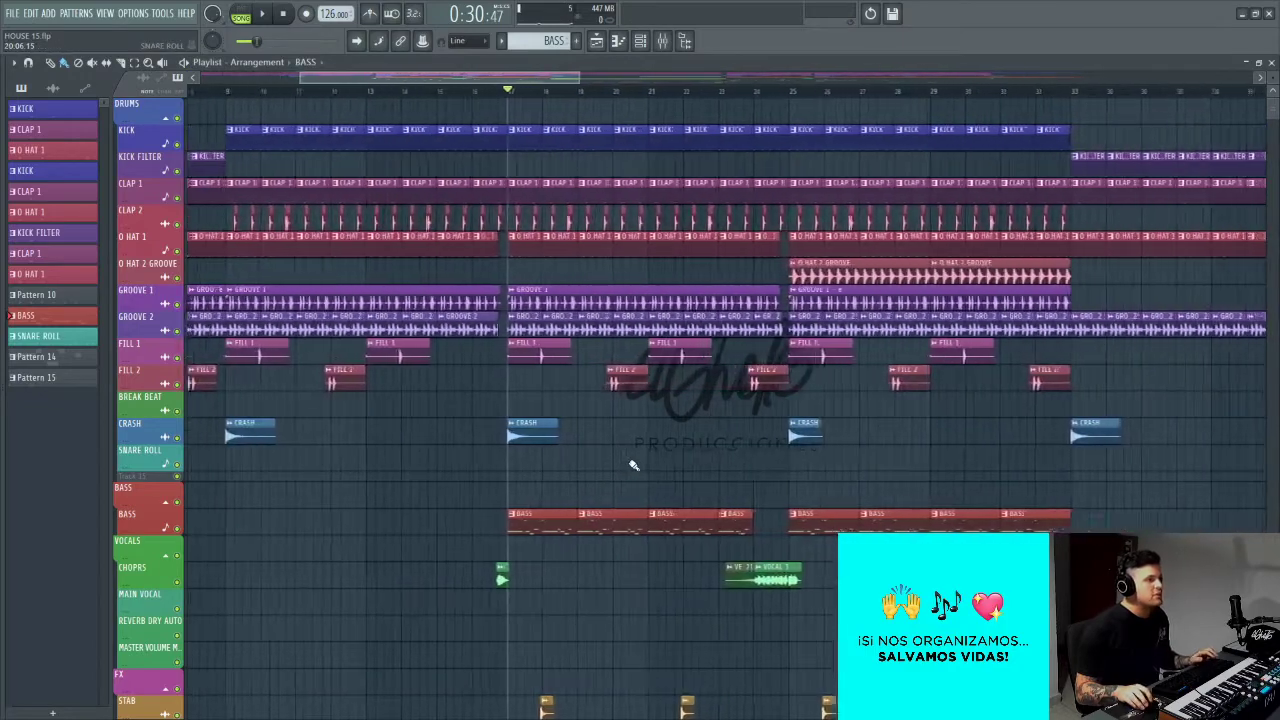
Step: Open the KICK pattern's notes, add an extra C5 note midway between the first two kicks, and return to the mixer
double_click(504, 128)
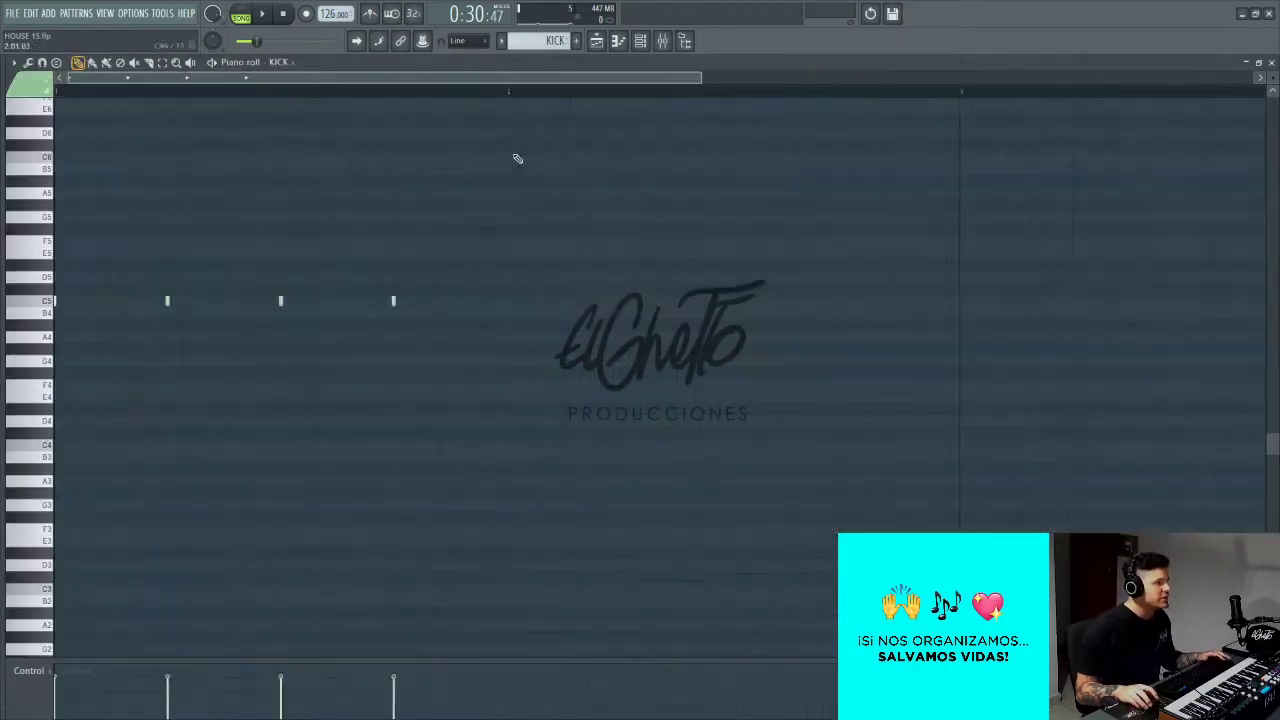
key("Escape")
key("F9")
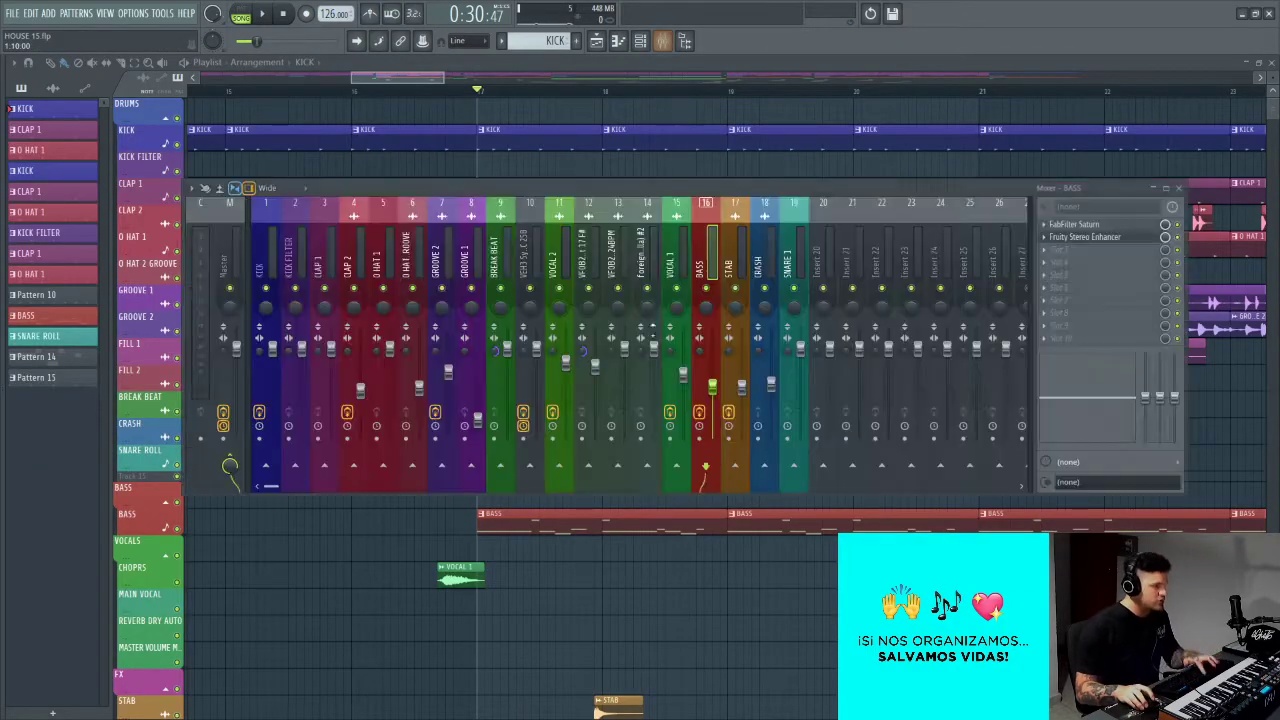
Step: Open the Fruity Stereo Enhancer on the BASS mixer track and watch its volume knob while playing from bar 17
left_click(1075, 237)
key("space")
key("space")
key("space")
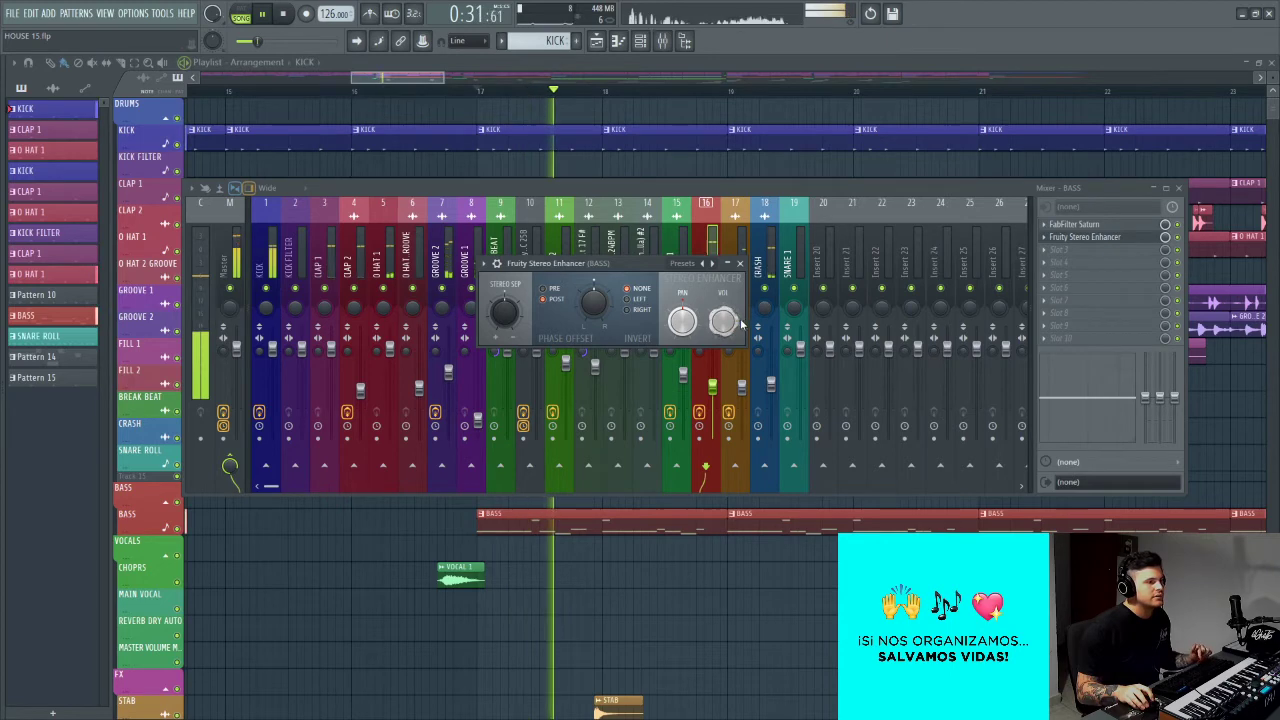
key("space")
Step: Check the notes of the KICK pattern in the Piano roll and return to the Playlist
key("F9")
key("F6")
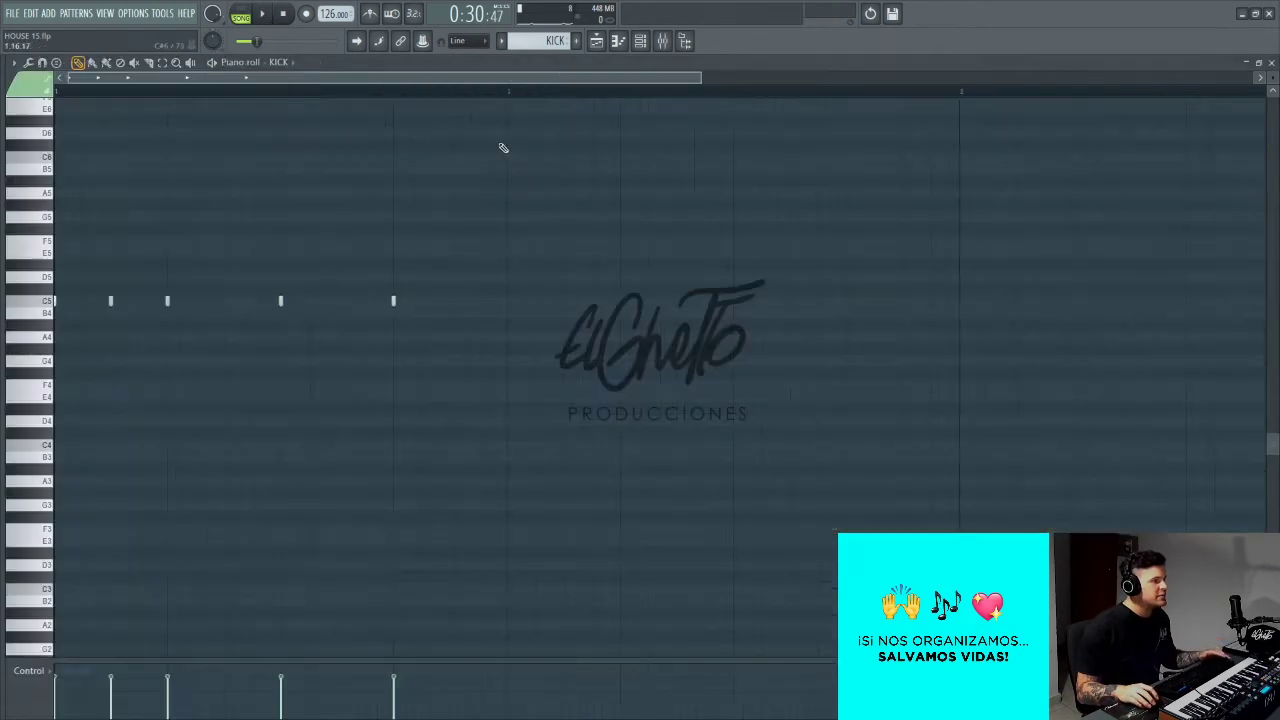
key("F6")
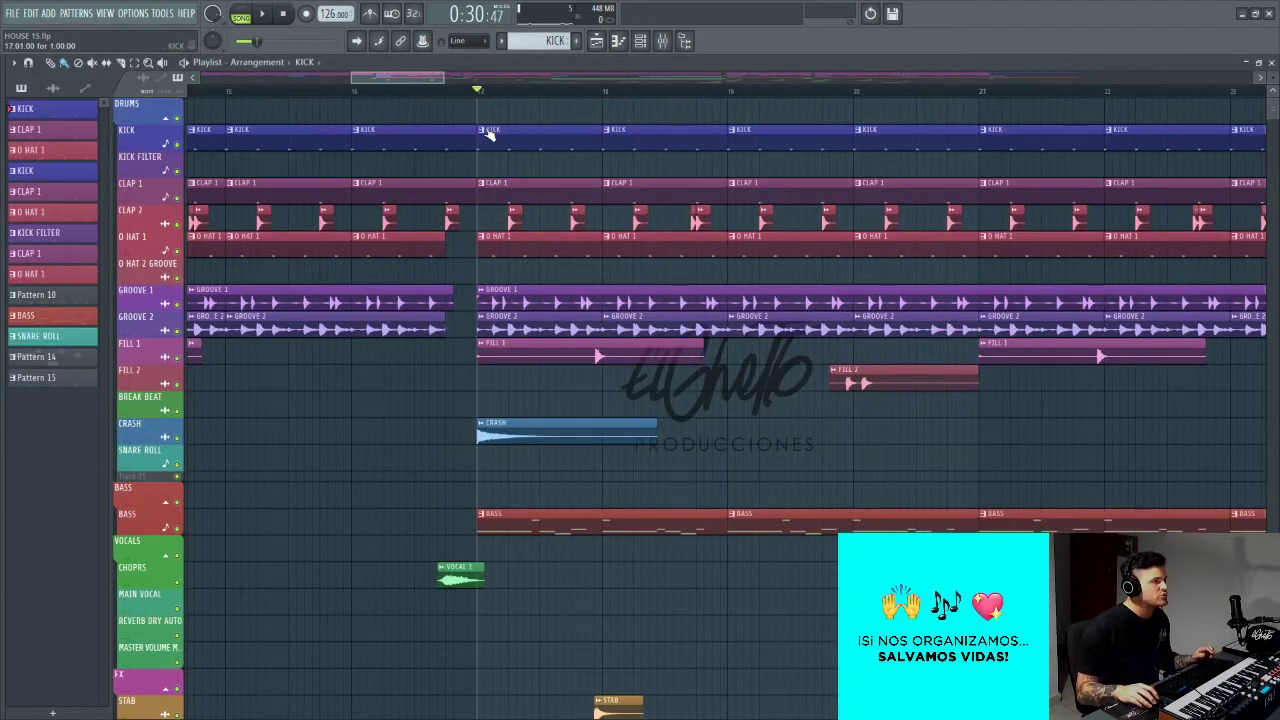
Step: Examine how the groove, fill, crash and bass clips are arranged between bars 17 and 33 in the Playlist
scroll(678, 201, "down", 5)
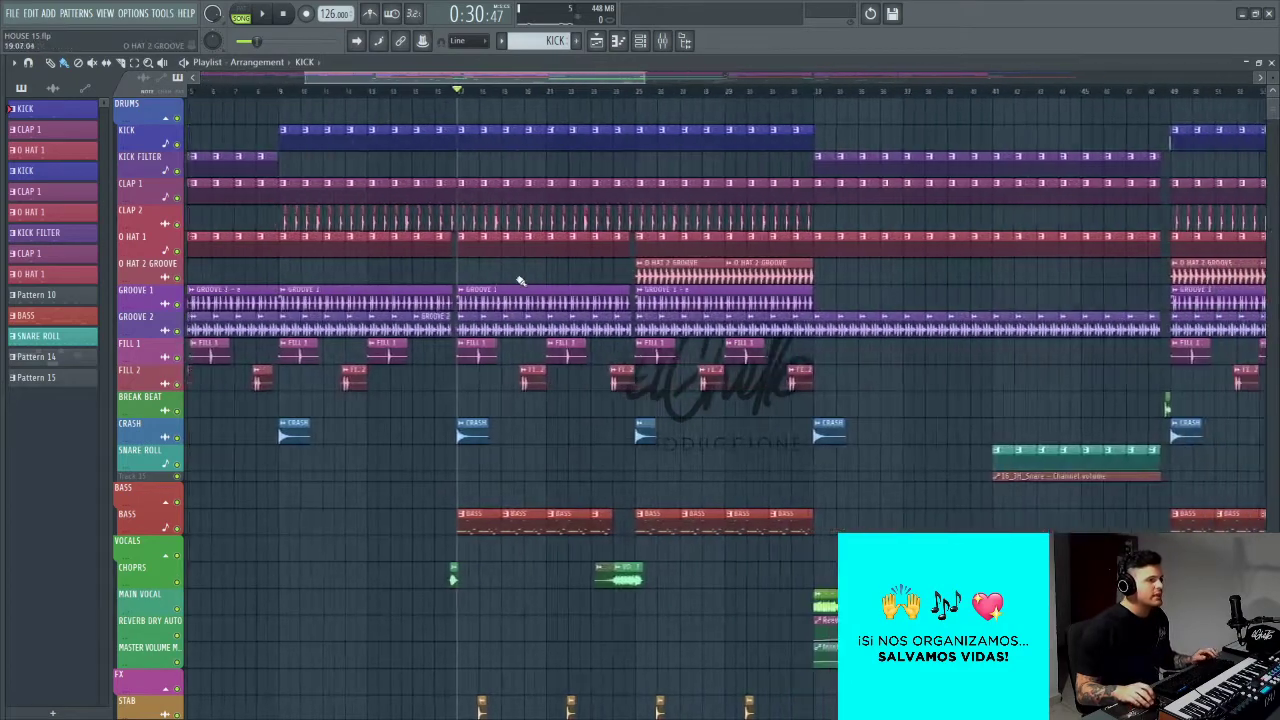
scroll(518, 280, "up", 1)
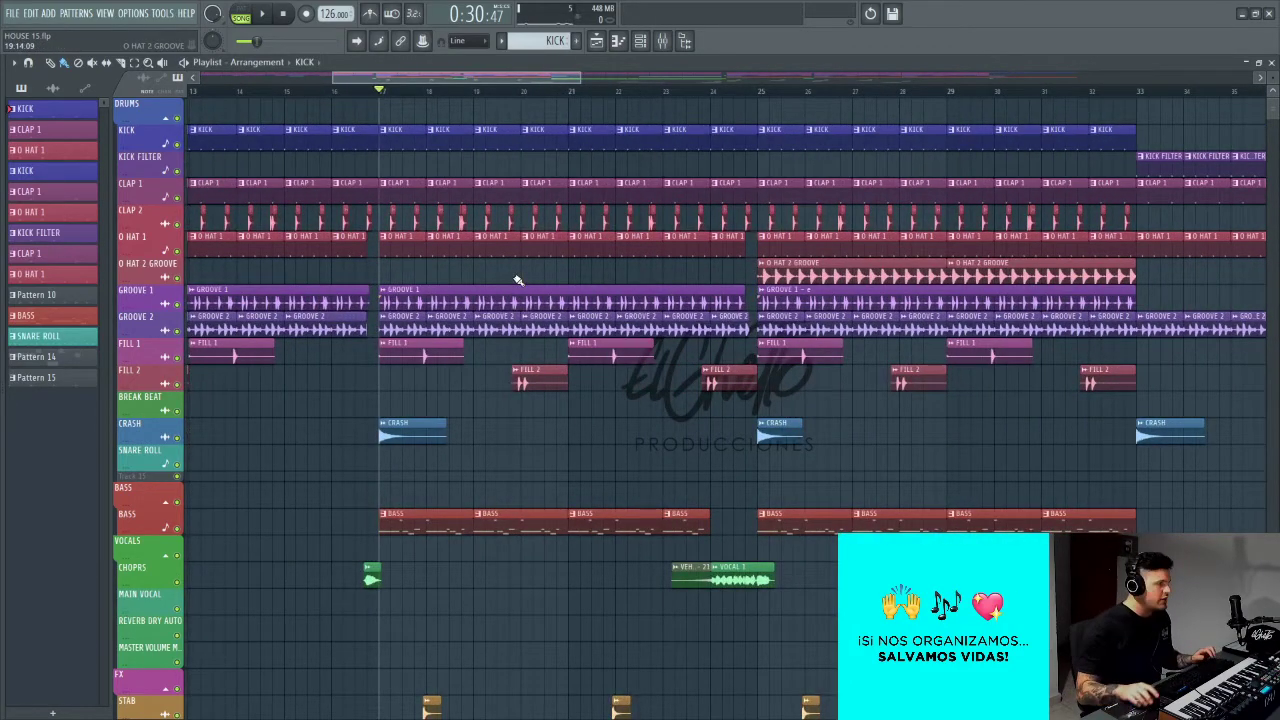
scroll(518, 280, "down", 3)
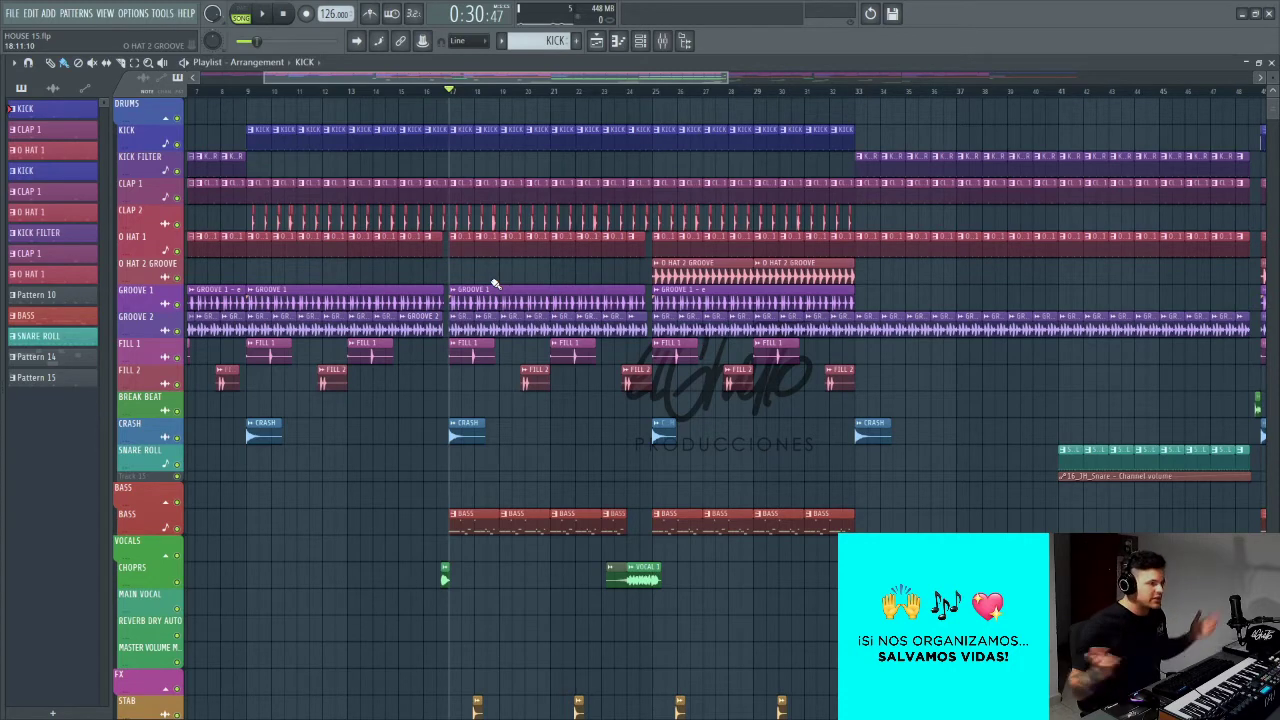
scroll(466, 357, "up", 4)
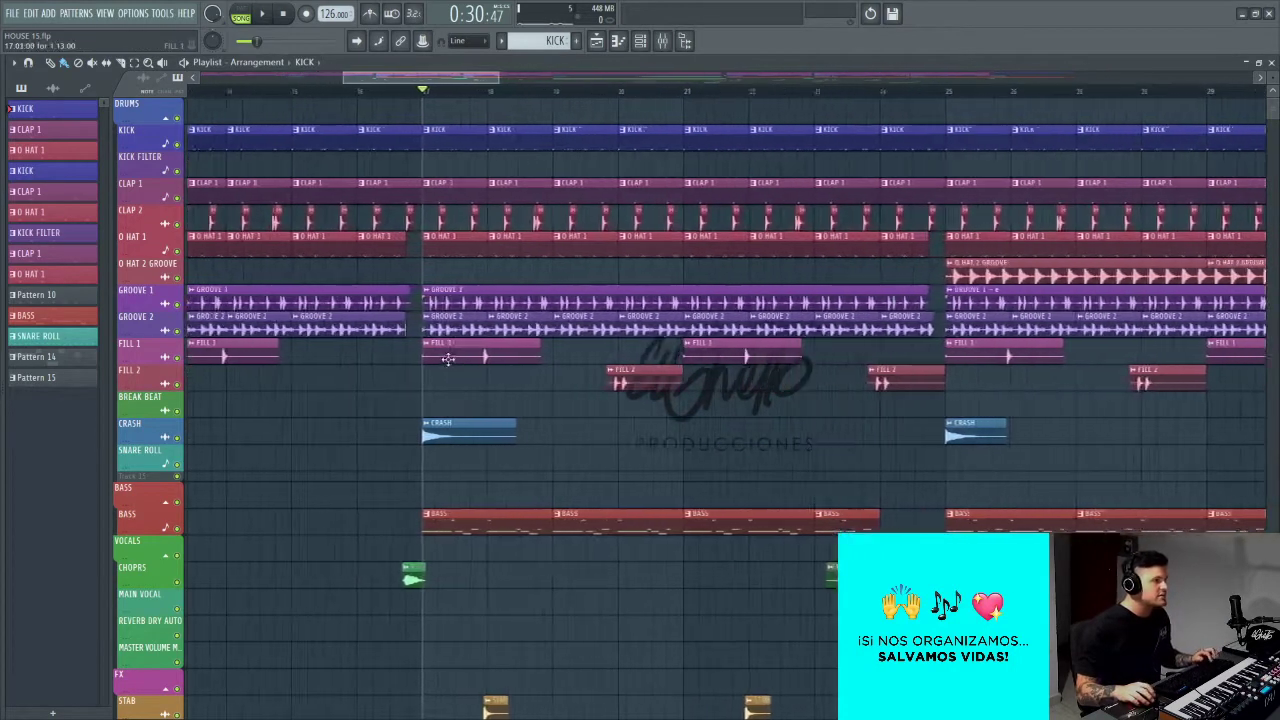
scroll(551, 370, "down", 3)
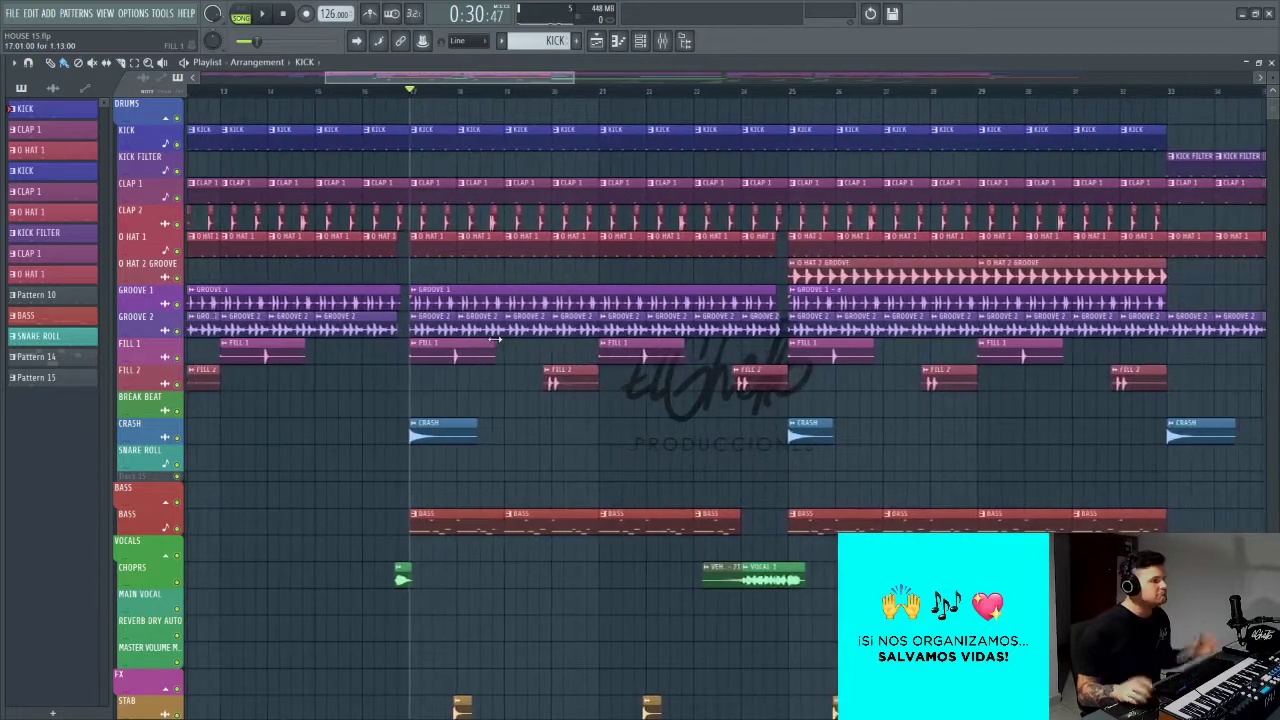
scroll(500, 343, "down", 4)
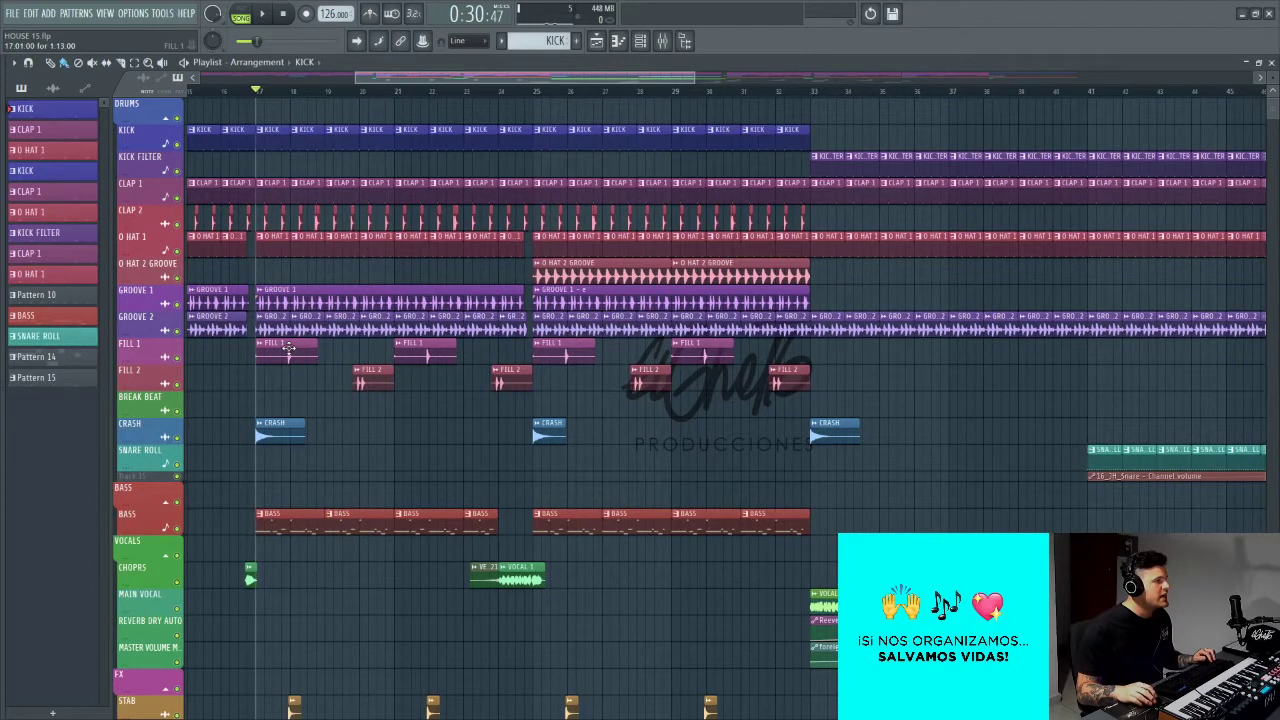
scroll(288, 347, "up", 3)
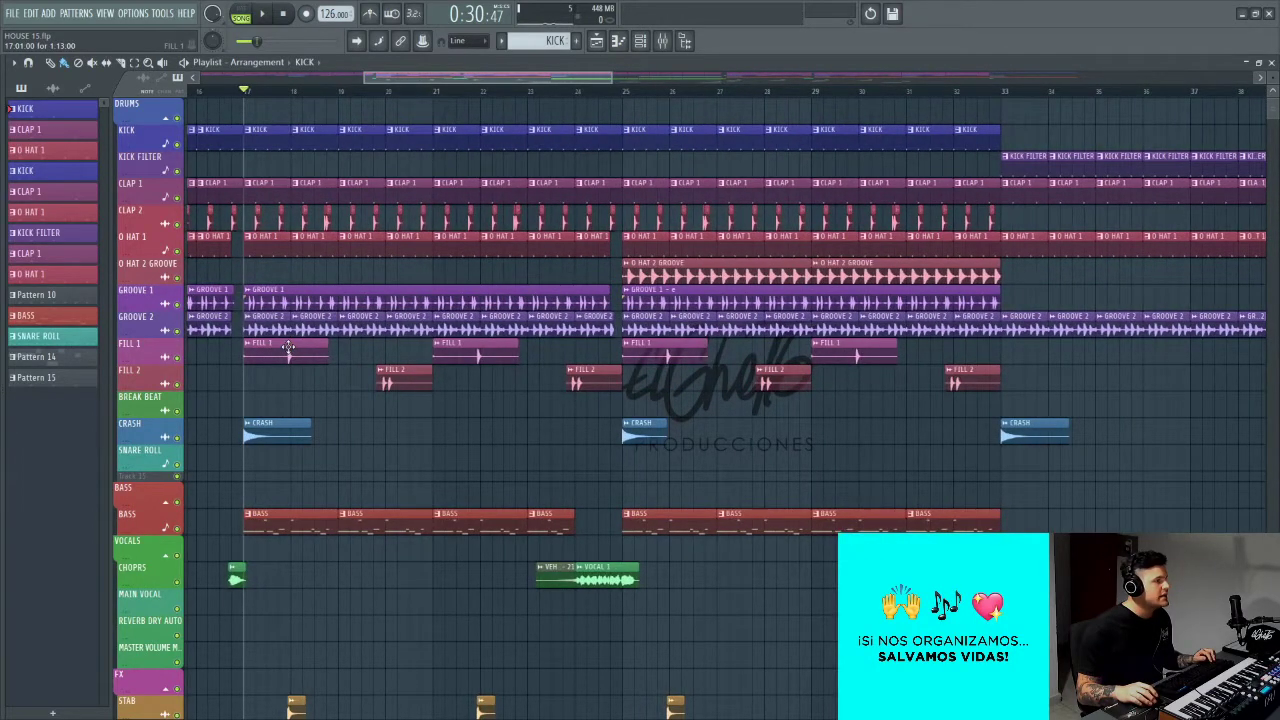
scroll(288, 343, "right", 3)
Step: Place the song position at bar 24 and examine the bass gap and the vocal chops leading into bar 25
left_click(490, 95)
scroll(543, 245, "up", 3)
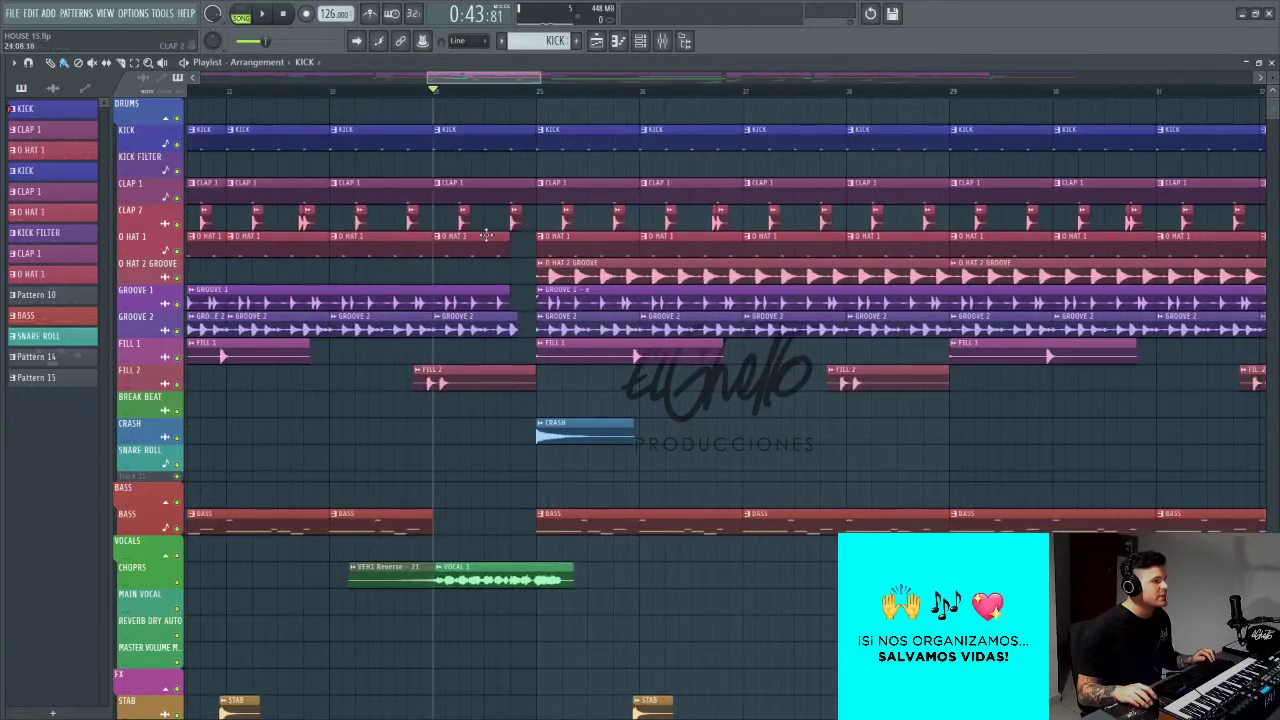
scroll(680, 286, "down", 4)
scroll(363, 290, "up", 3)
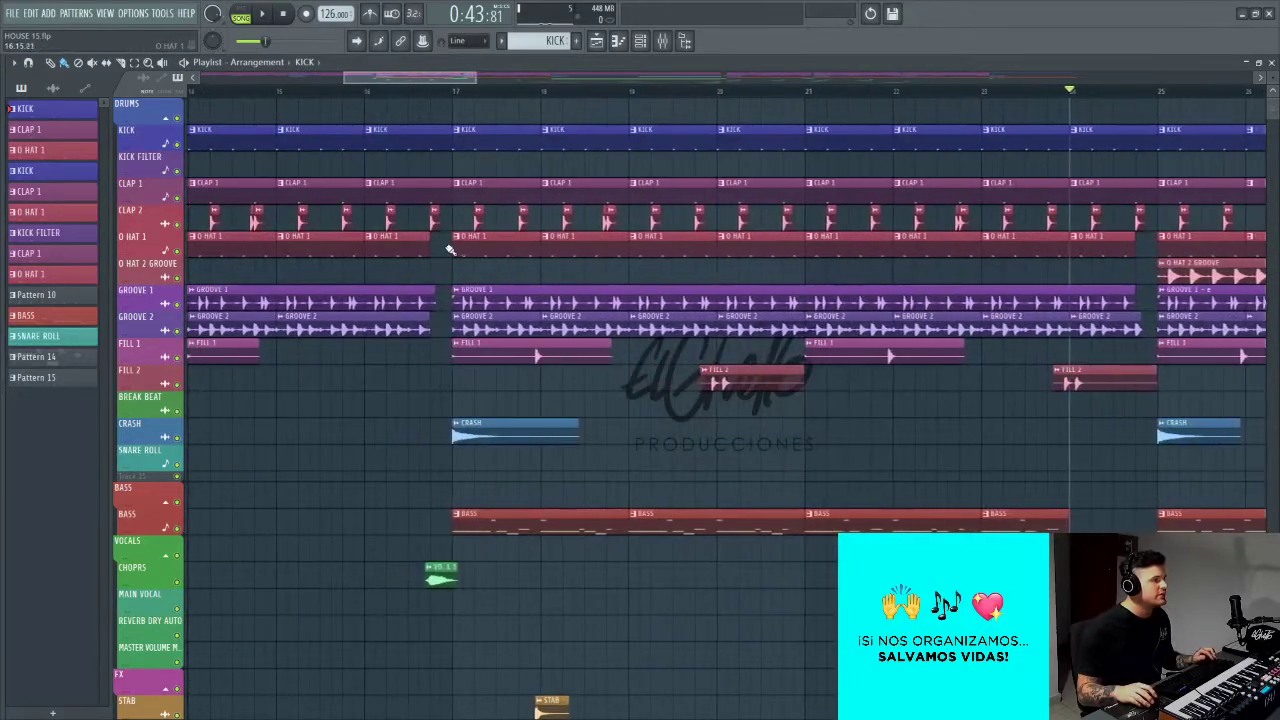
scroll(460, 255, "right", 5)
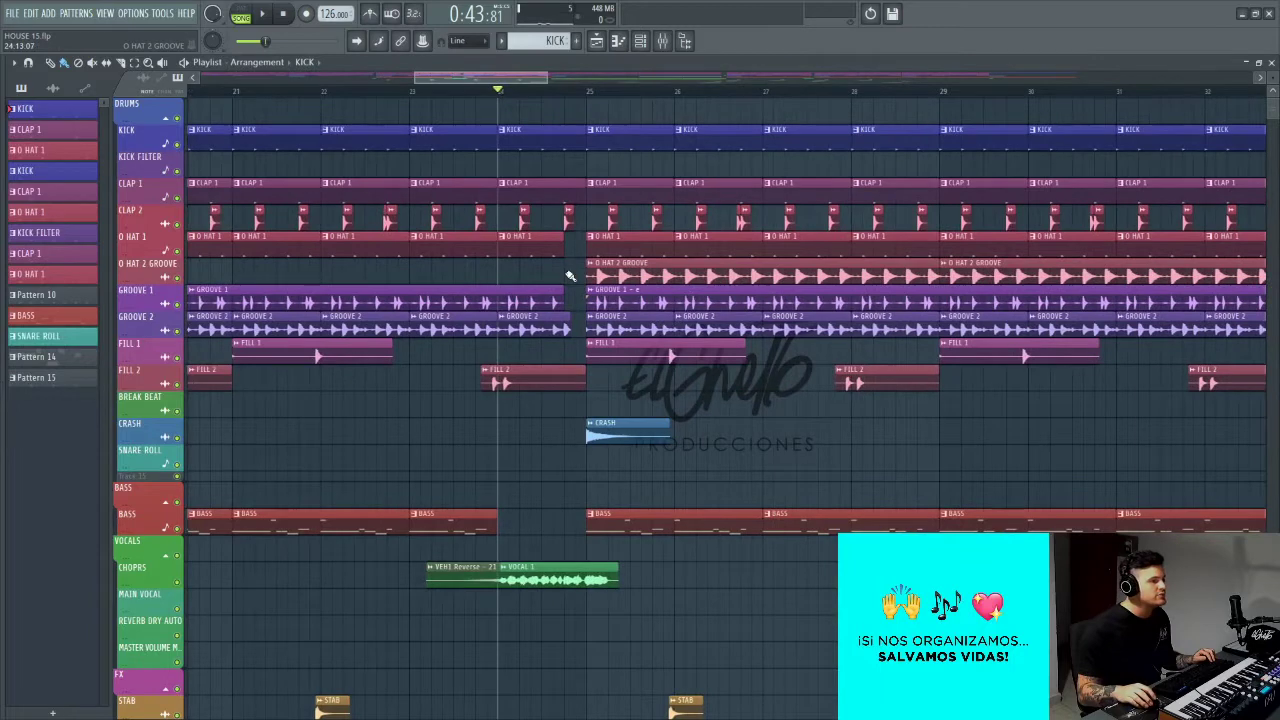
scroll(490, 284, "down", 2)
scroll(490, 284, "down", 1)
scroll(520, 360, "up", 2)
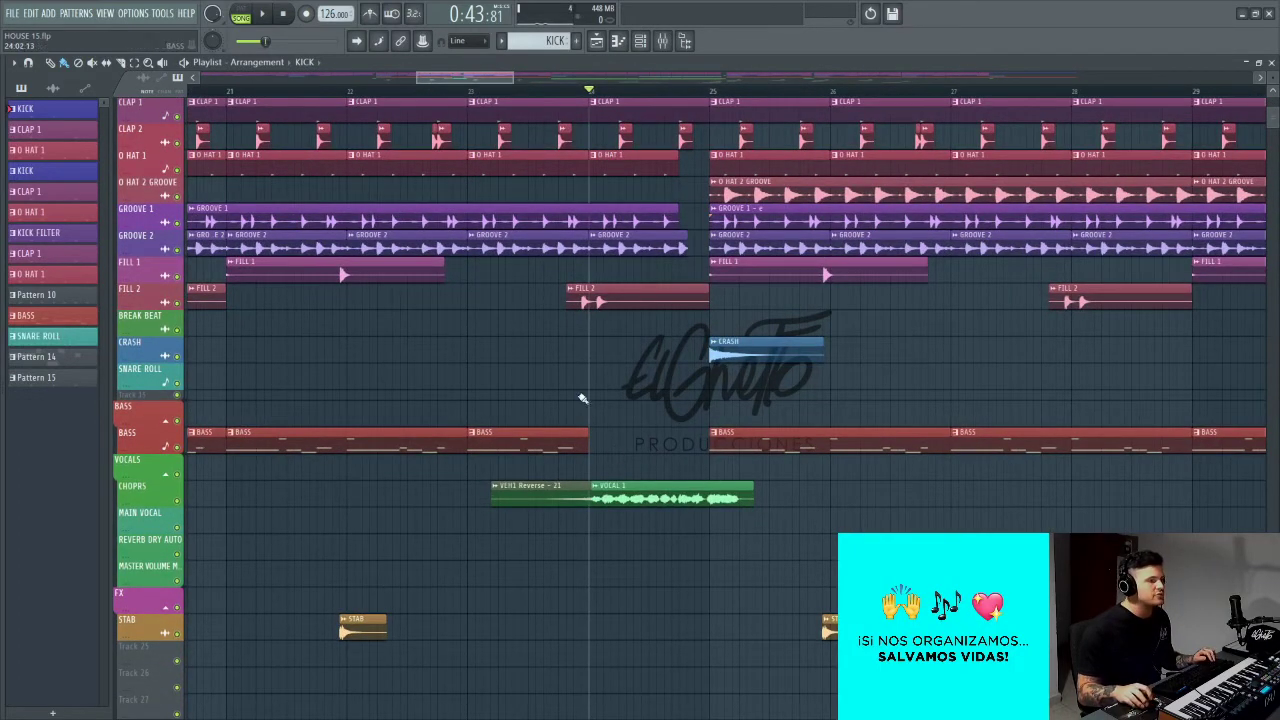
Step: Play the arrangement from bar 23 through the vocal transition into the section at bar 25, and stop playback
left_click(469, 91)
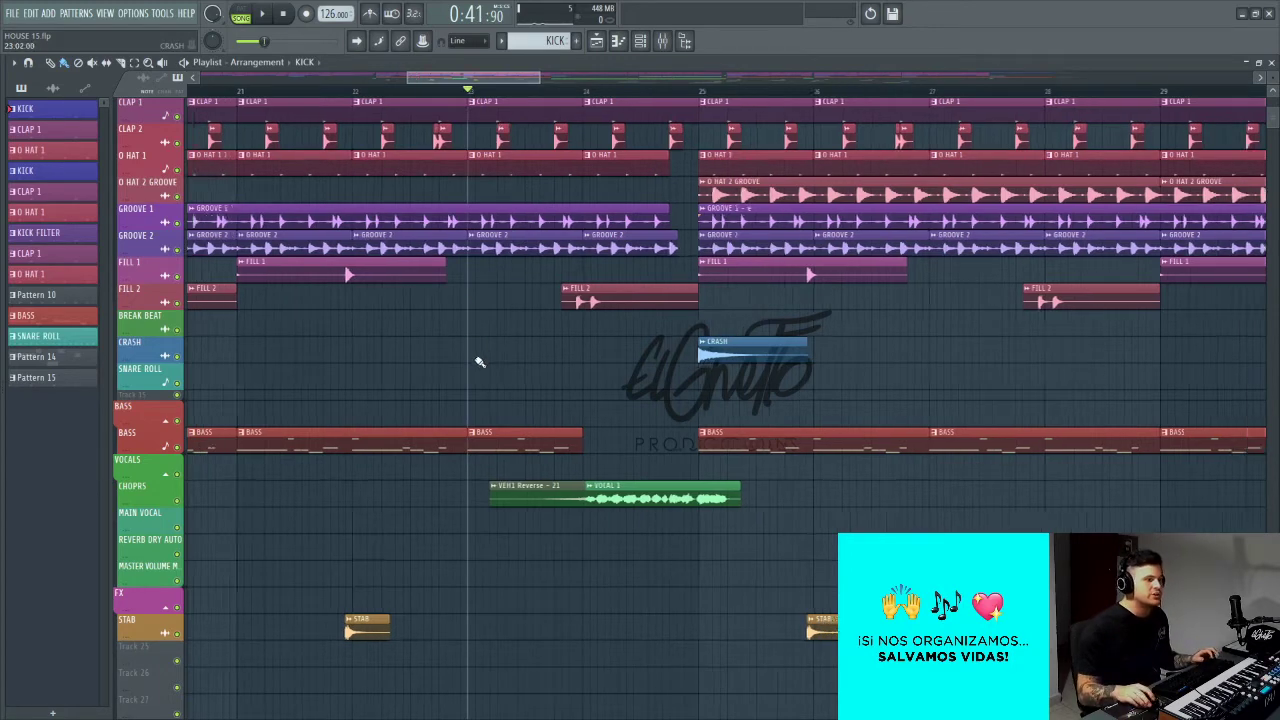
scroll(514, 357, "down", 2)
key("space")
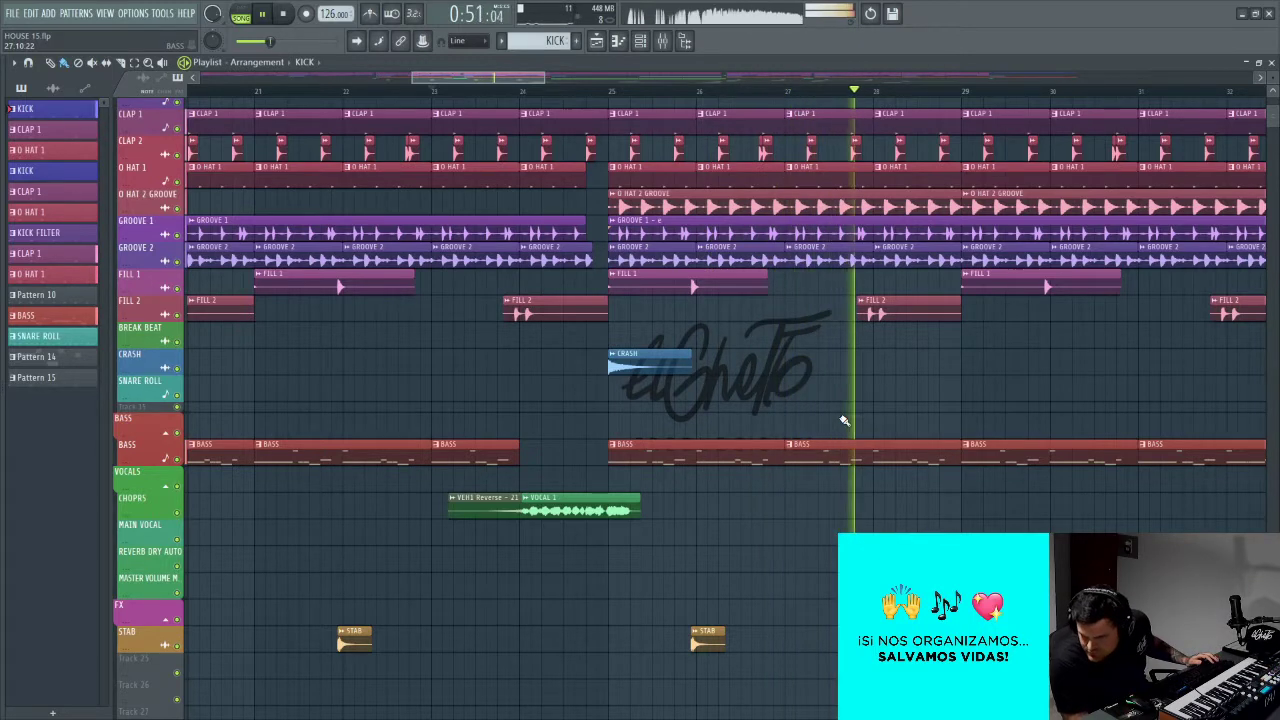
key("space")
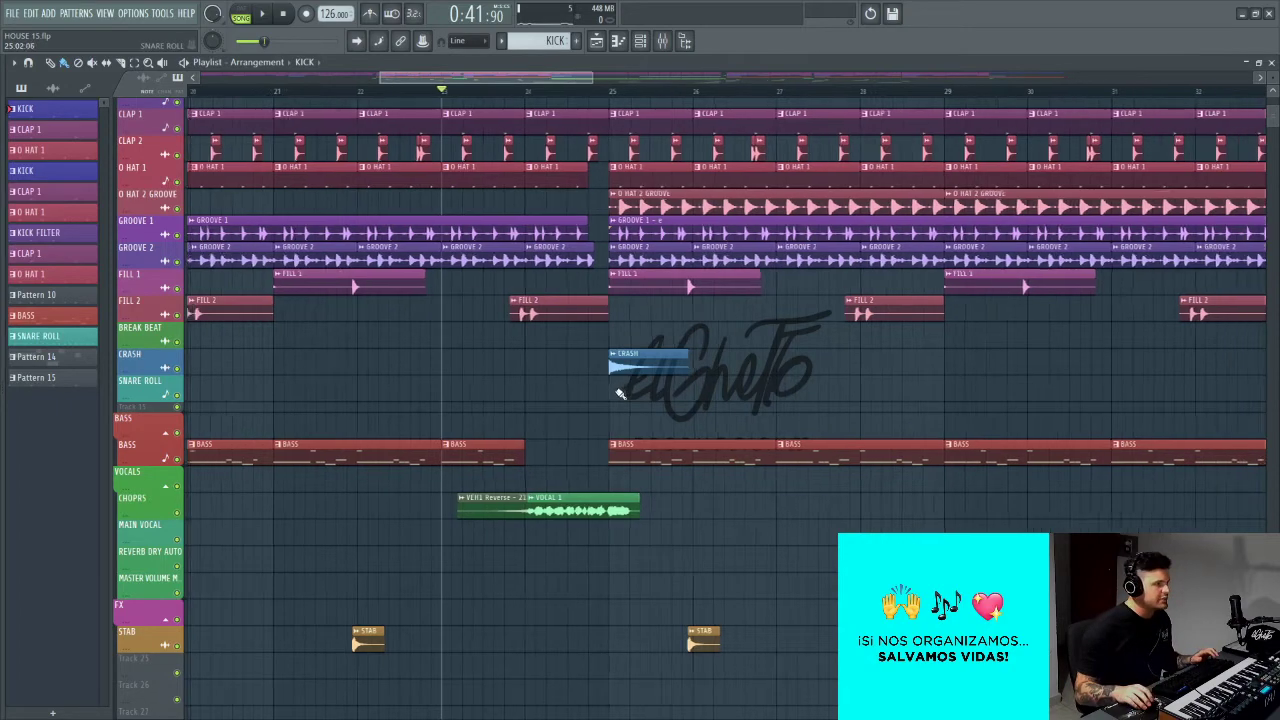
Step: Solo the O HAT 2 GROOVE track in the Playlist
scroll(612, 388, "down", 4)
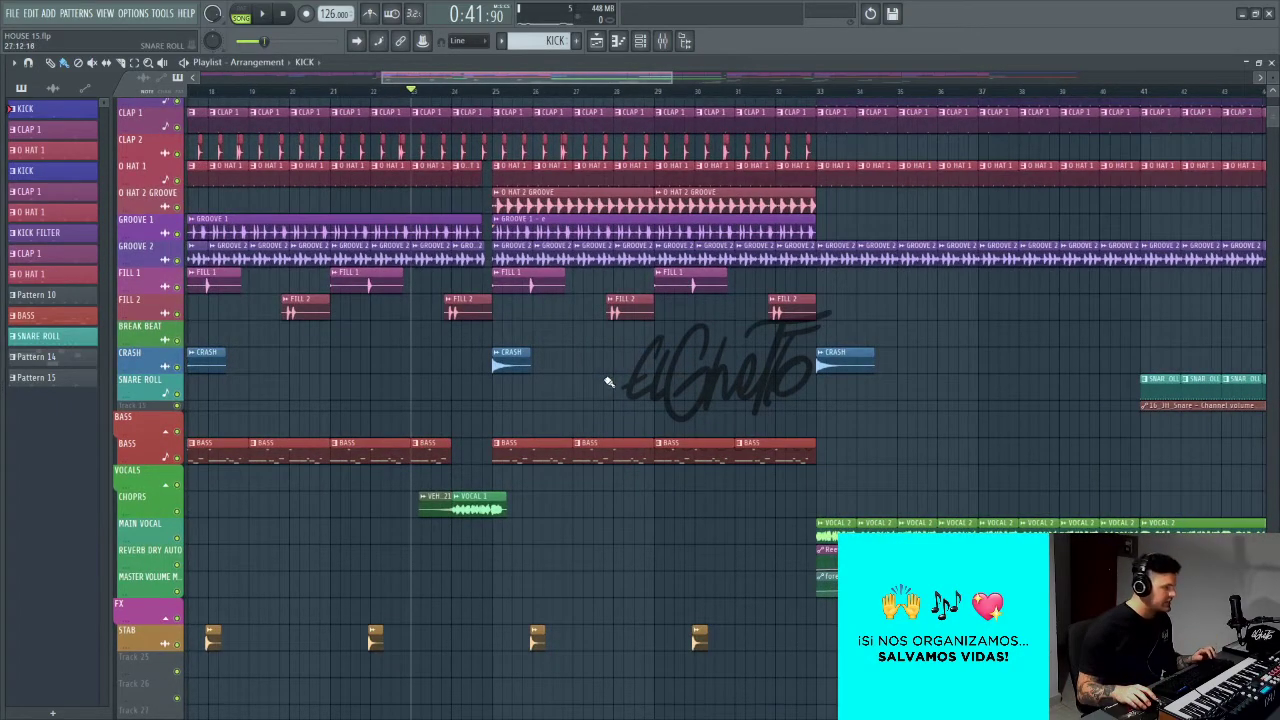
scroll(600, 382, "down", 5)
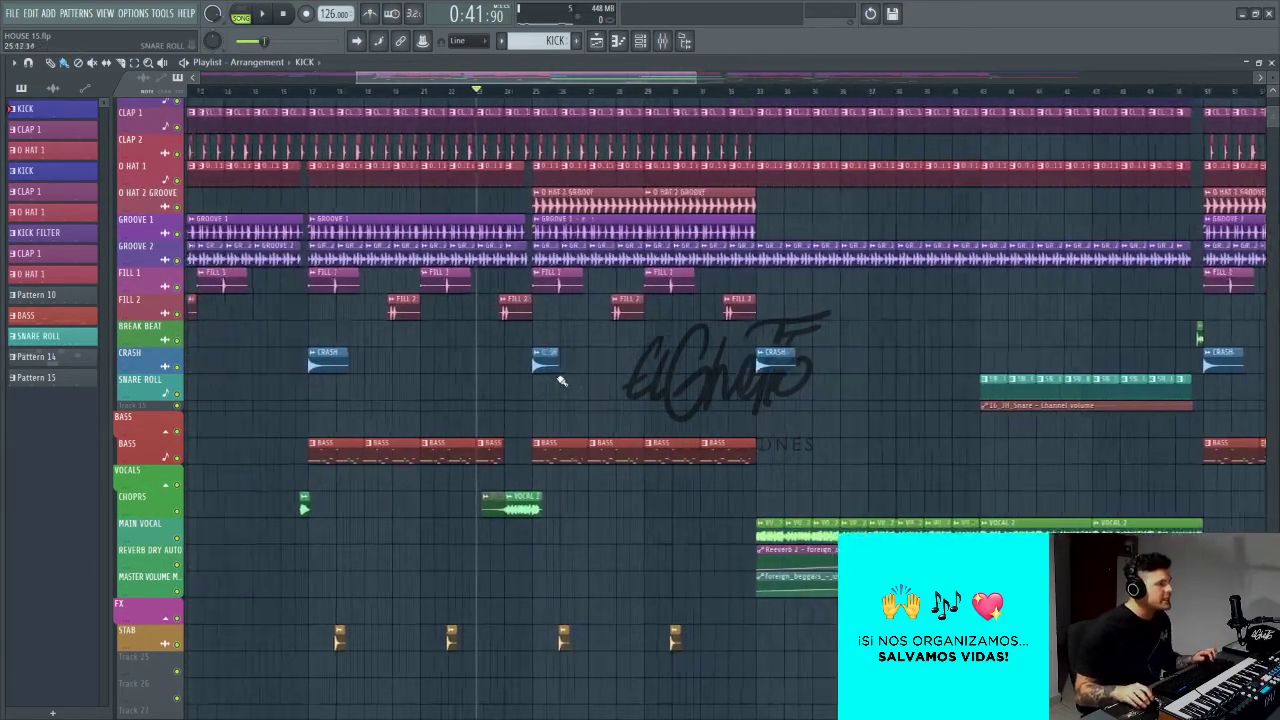
scroll(561, 381, "up", 3)
scroll(510, 400, "up", 6)
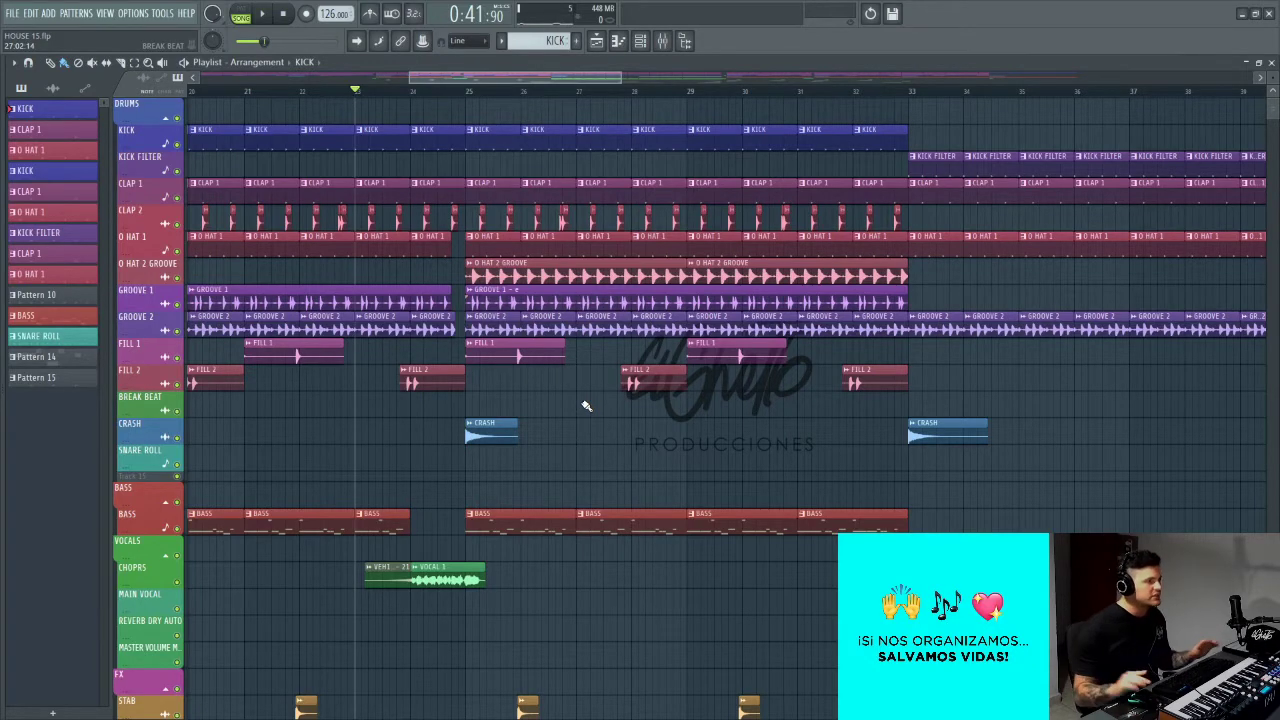
scroll(520, 395, "up", 8)
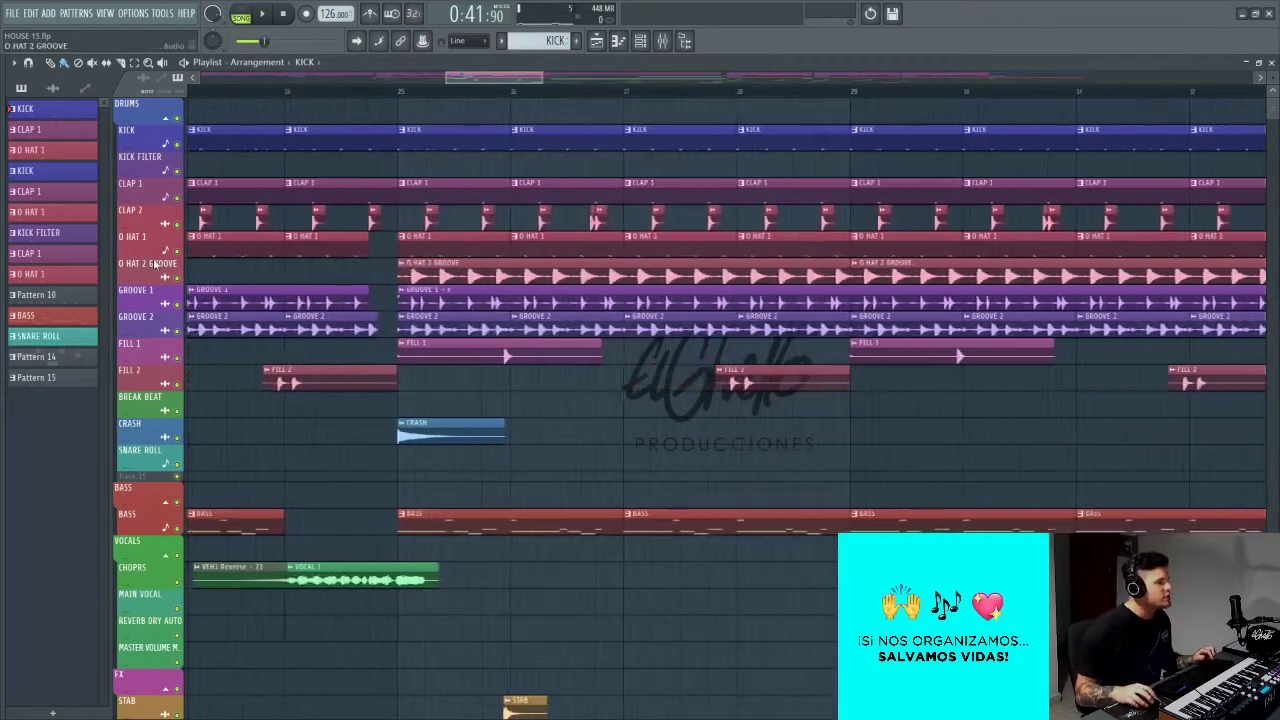
right_click(178, 277)
scroll(328, 275, "up", 2)
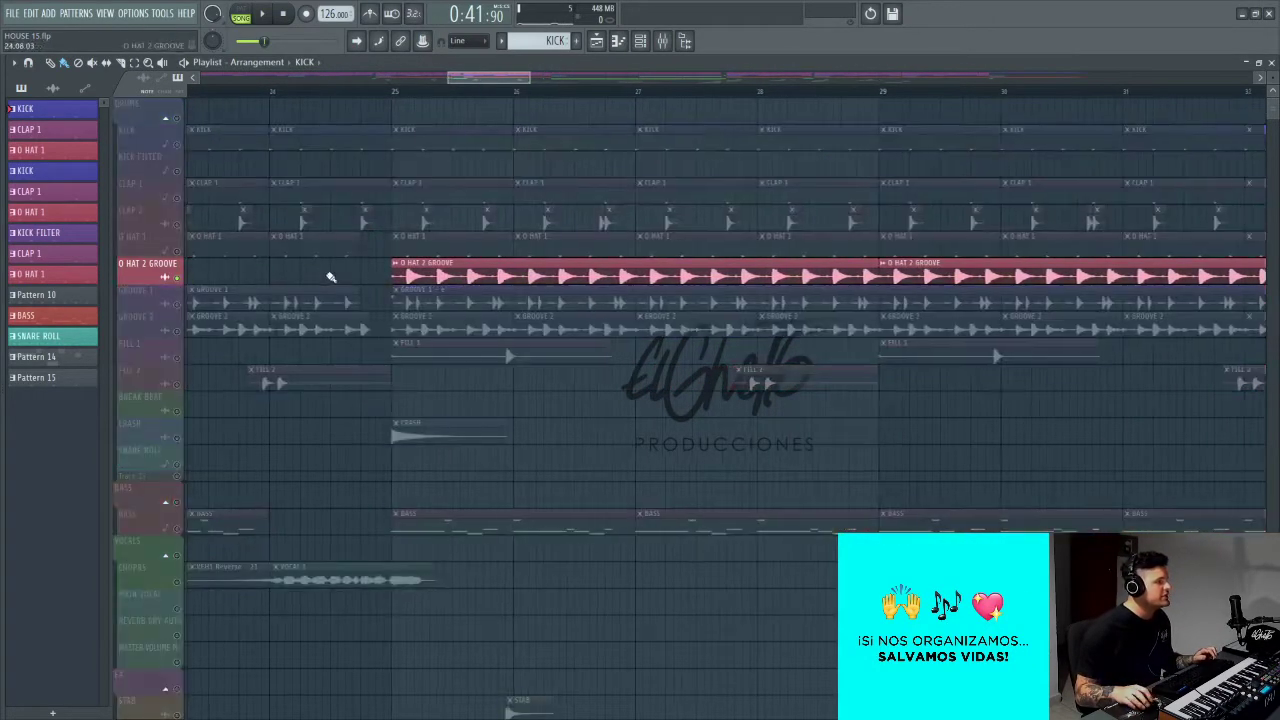
Step: Listen to the soloed O HAT 2 GROOVE clip from bar 25, stop playback, and bring all tracks back from solo
left_click(404, 91)
scroll(399, 160, "up", 2)
scroll(400, 168, "up", 2)
key("space")
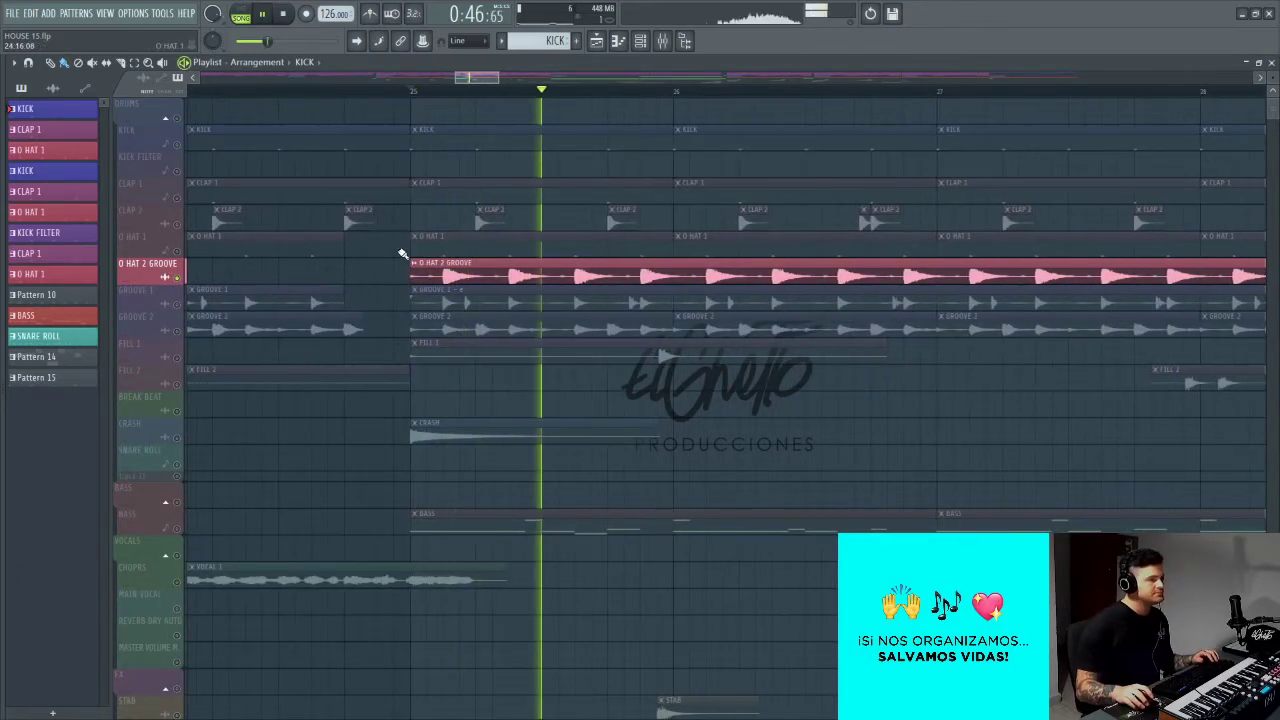
scroll(380, 306, "down", 4)
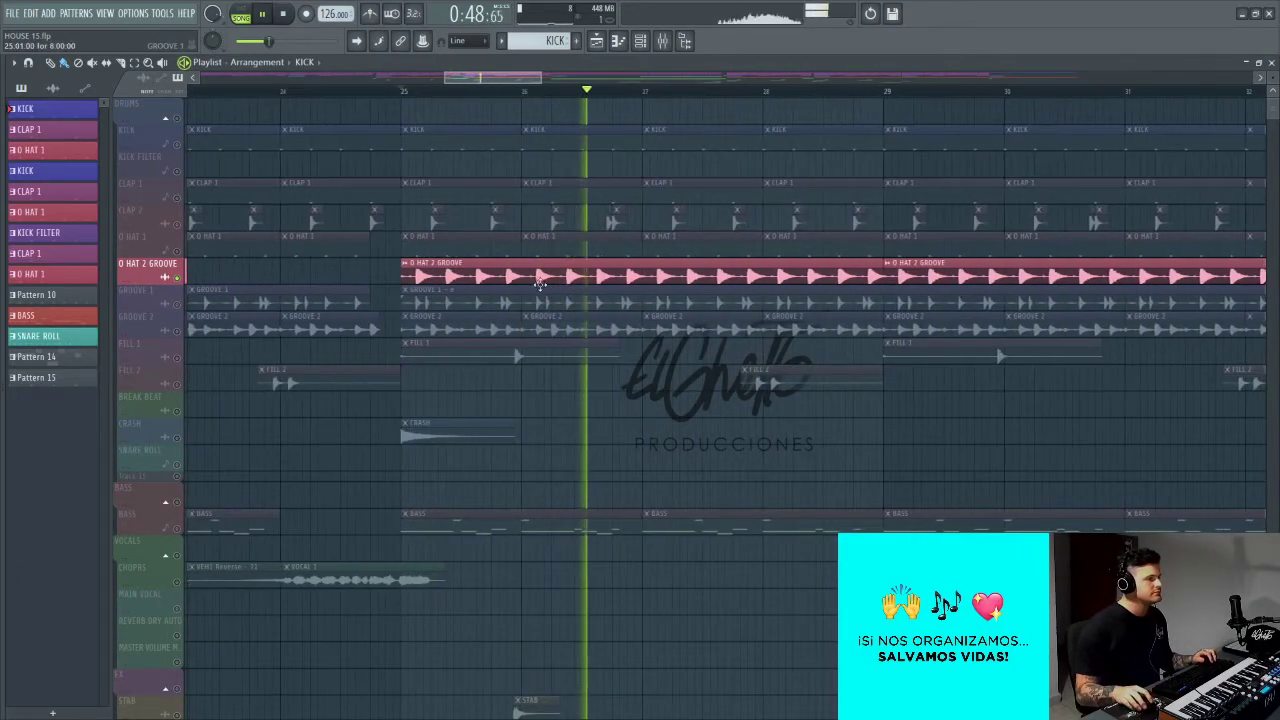
scroll(388, 306, "down", 4)
key("space")
right_click(179, 279)
Step: Look over the arrangement from bar 1 to the second drop, and briefly check the mixer
scroll(372, 355, "down", 6)
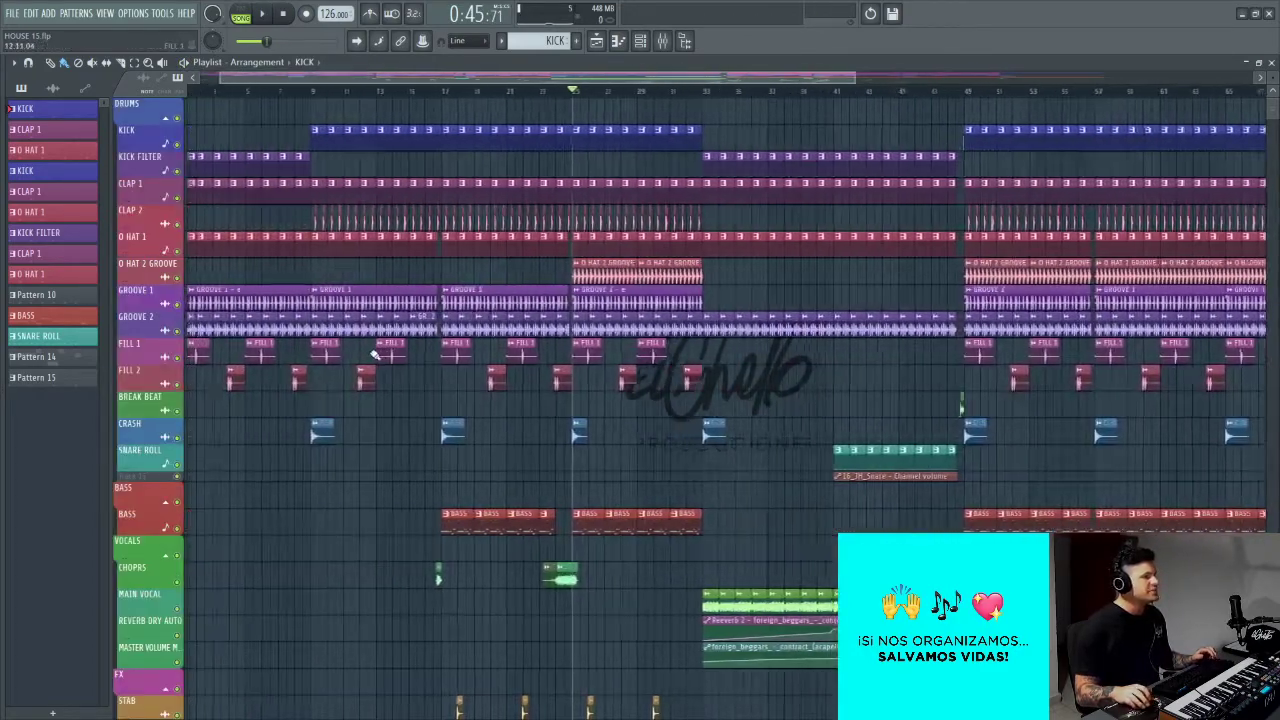
left_click_drag(374, 354, 574, 377)
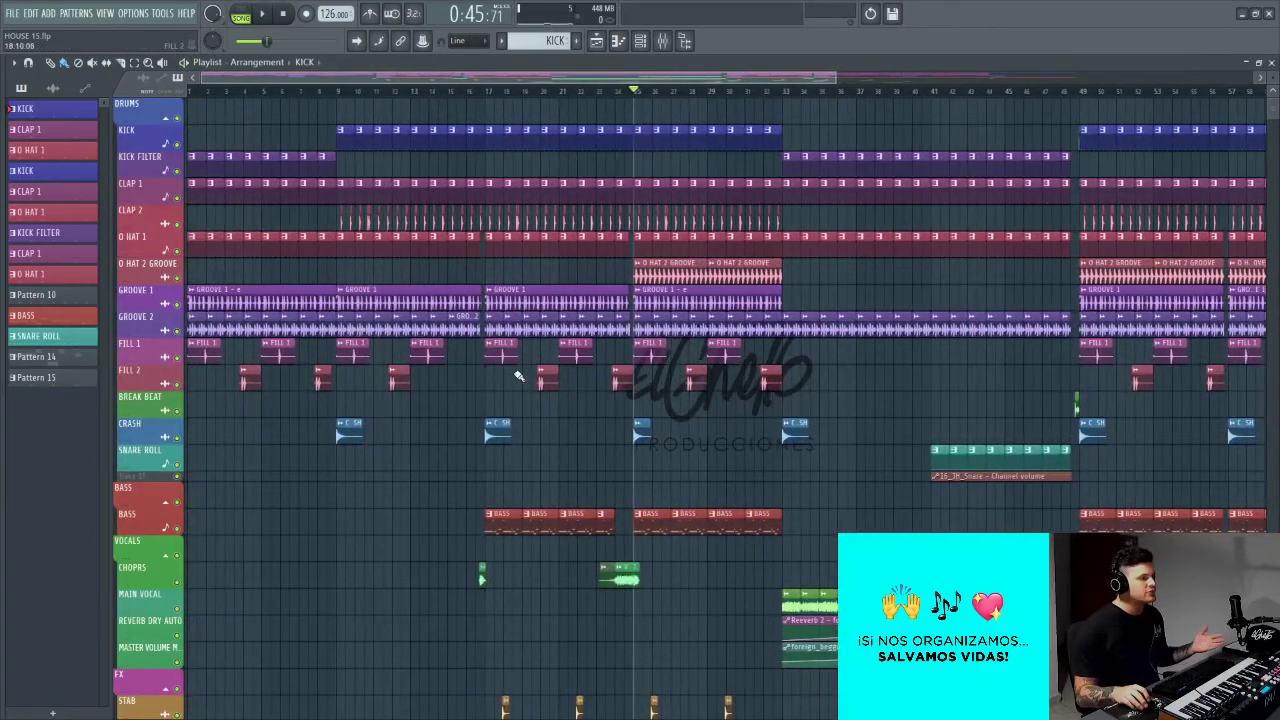
key("F9")
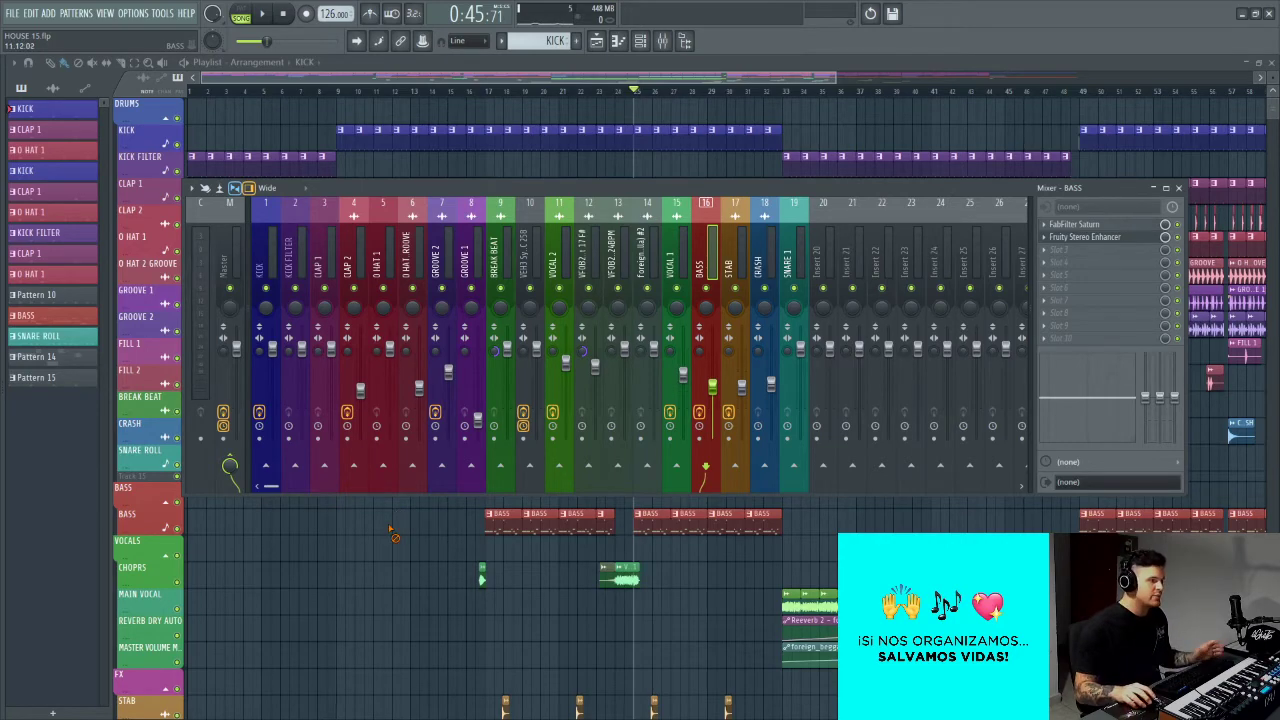
key("F9")
Step: Play all tracks from the last beat of bar 23 into the section where O HAT 2 GROOVE enters
scroll(686, 491, "up", 7)
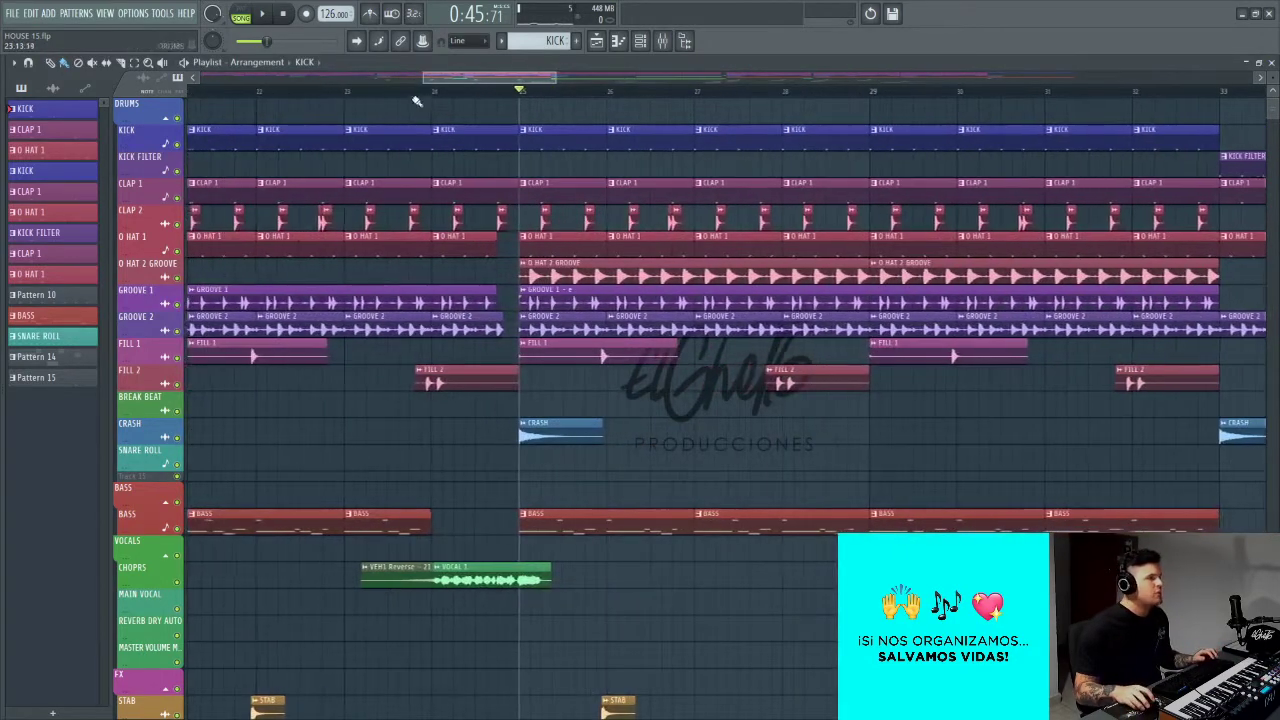
left_click(410, 90)
scroll(575, 263, "down", 3)
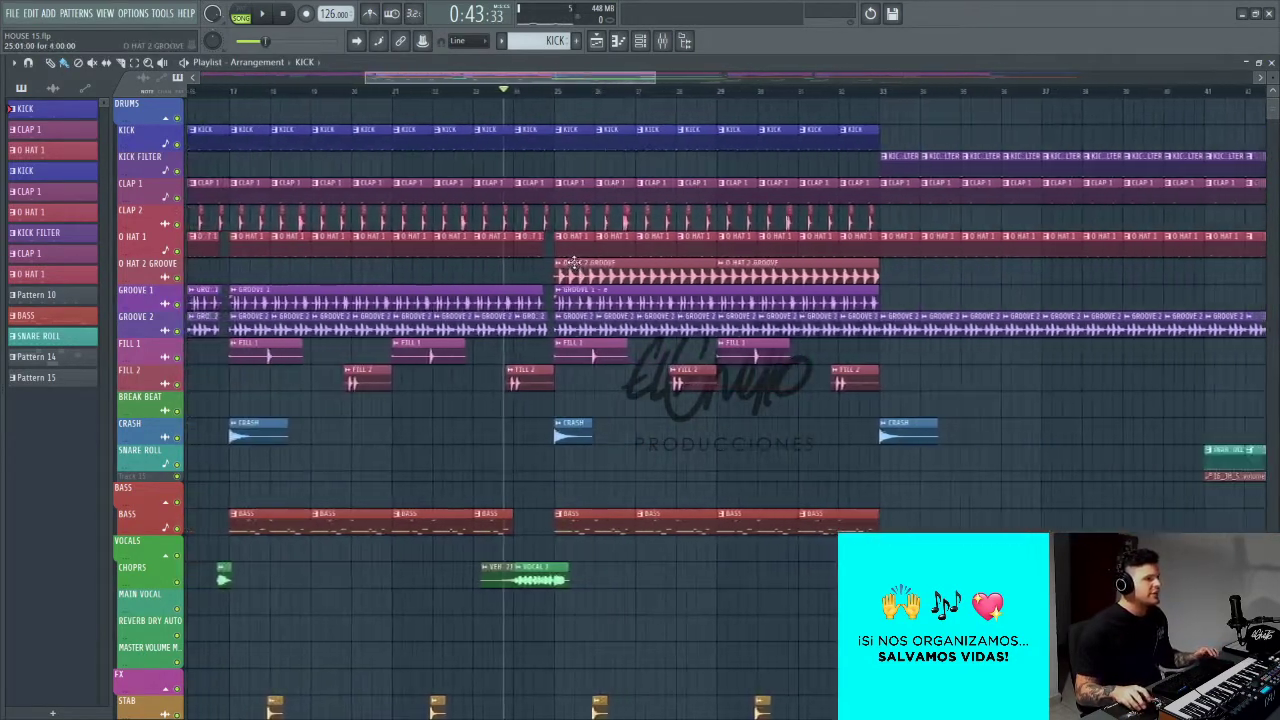
key("space")
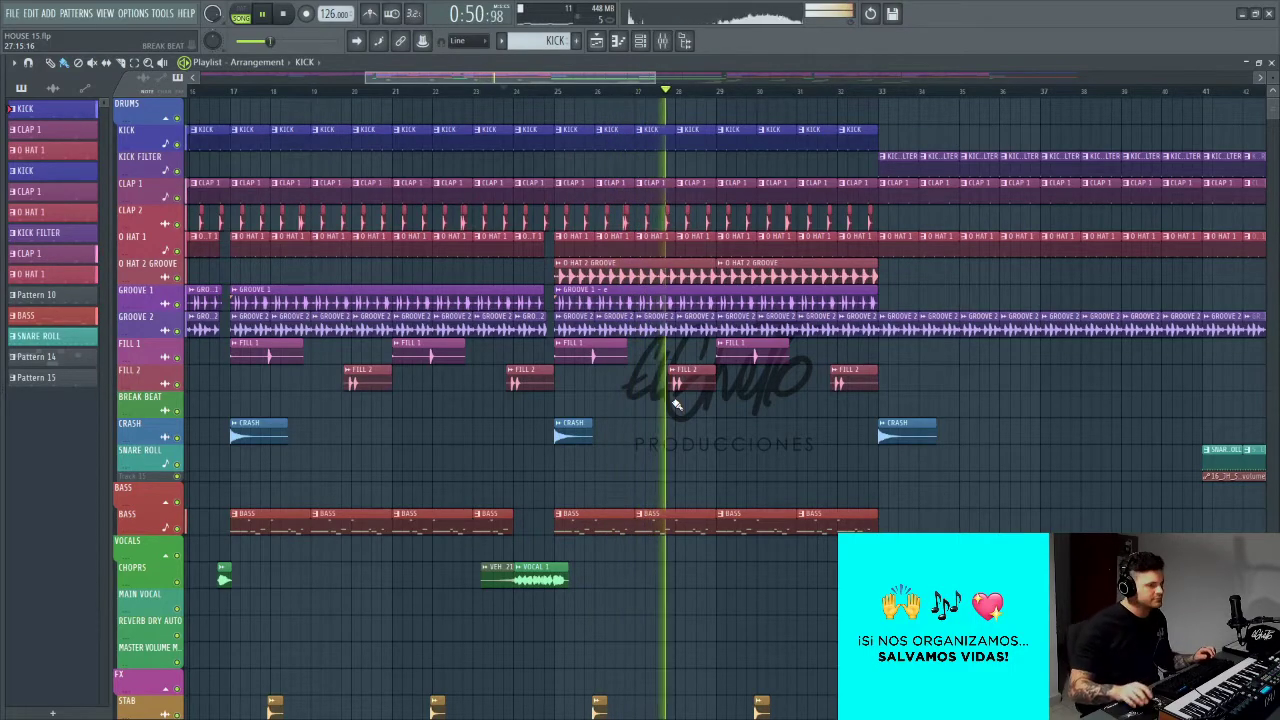
Step: Stop playback and examine the FILL 1 and STAB clips around bar 30
scroll(690, 400, "down", 5)
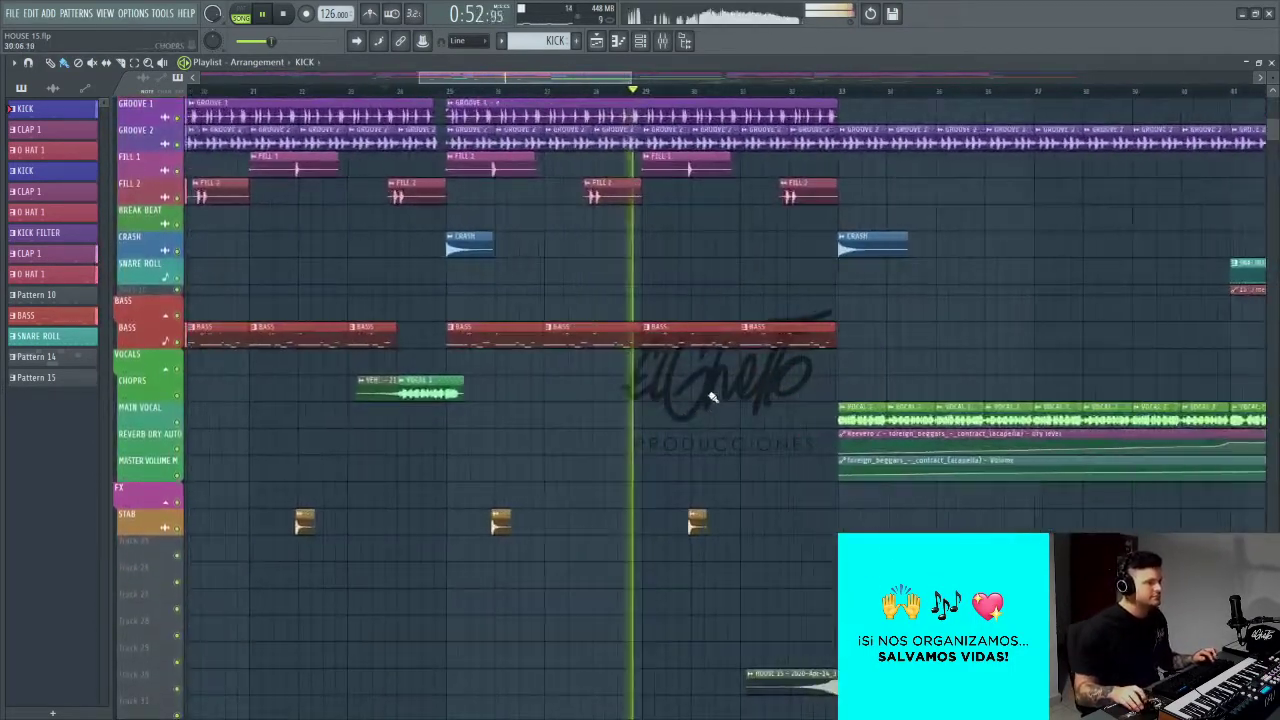
scroll(712, 398, "up", 8)
key("space")
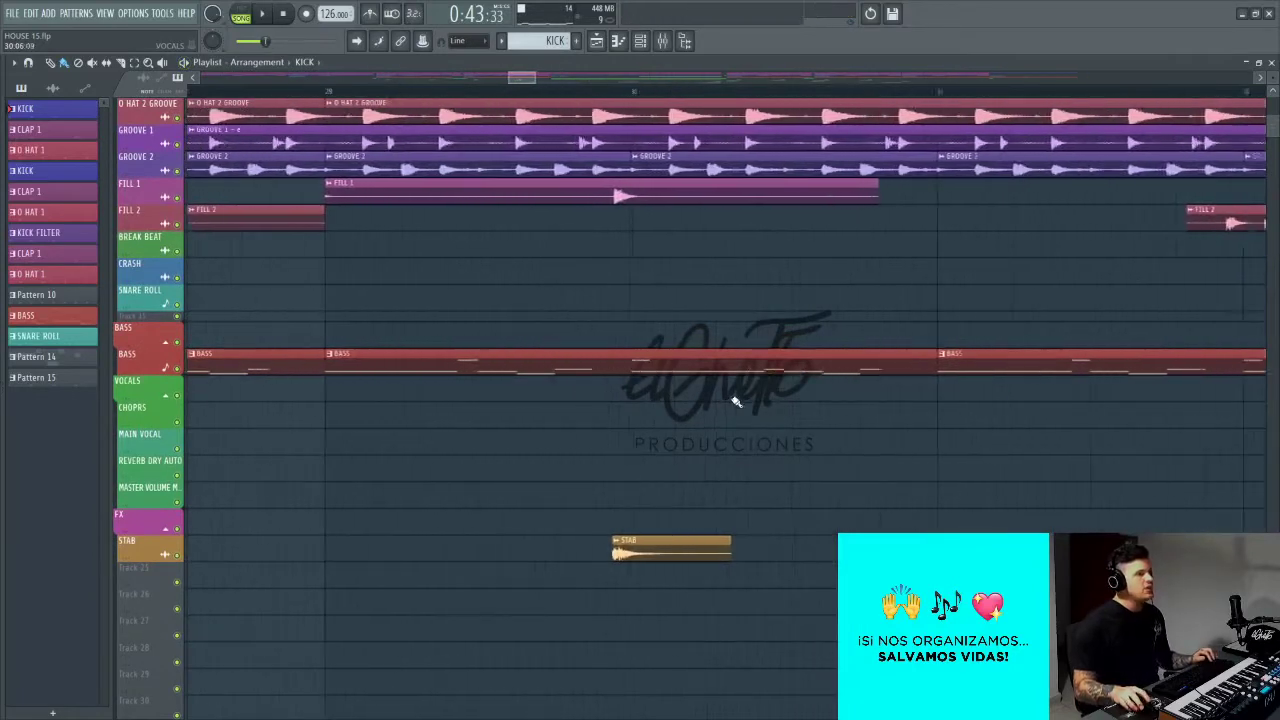
scroll(735, 400, "up", 2)
scroll(529, 434, "down", 2)
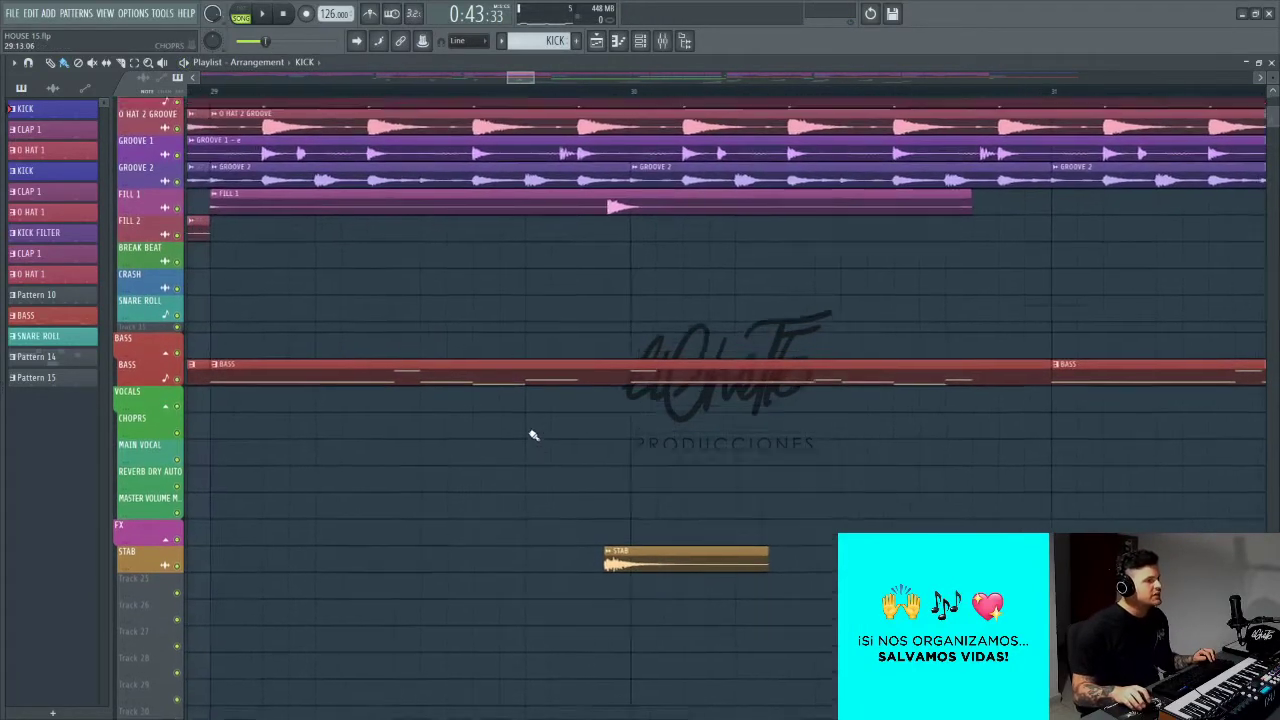
scroll(517, 429, "up", 5)
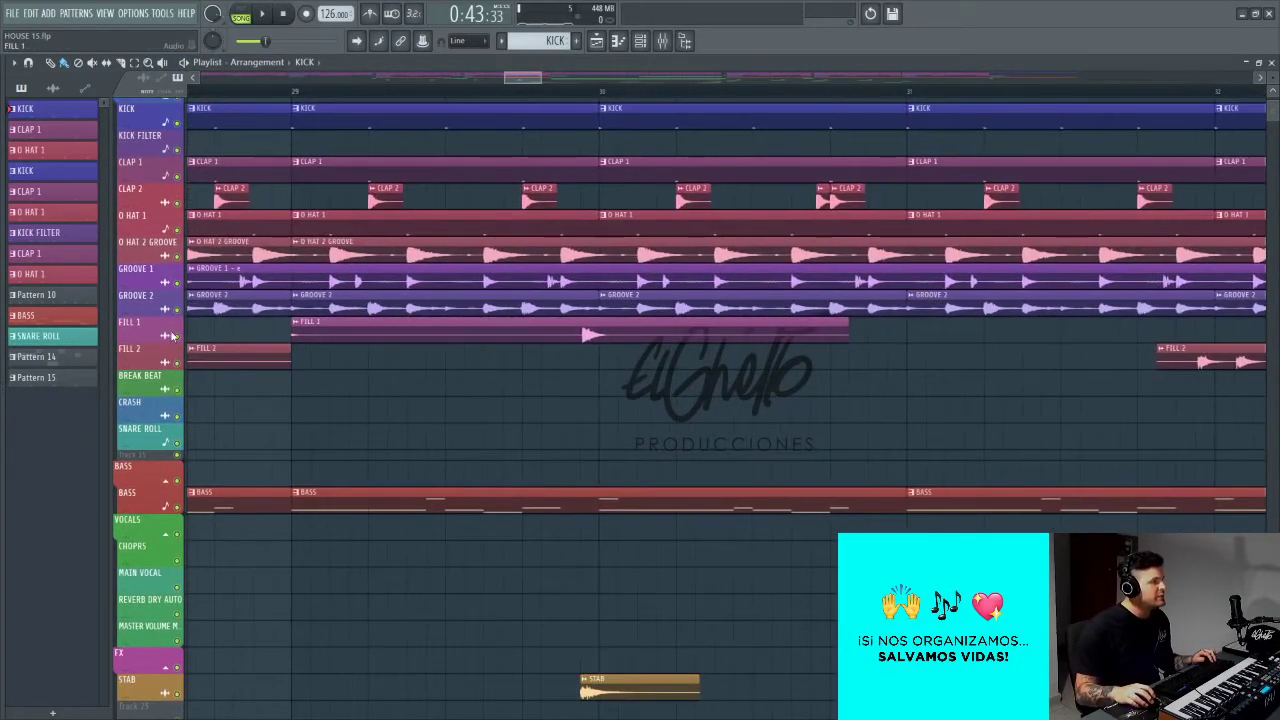
Step: Solo the FILL 1 track and play it from just before bar 30, adding STAB to the soloed tracks
right_click(177, 336)
left_click(543, 92)
key("space")
scroll(250, 500, "down", 5)
left_click(178, 560)
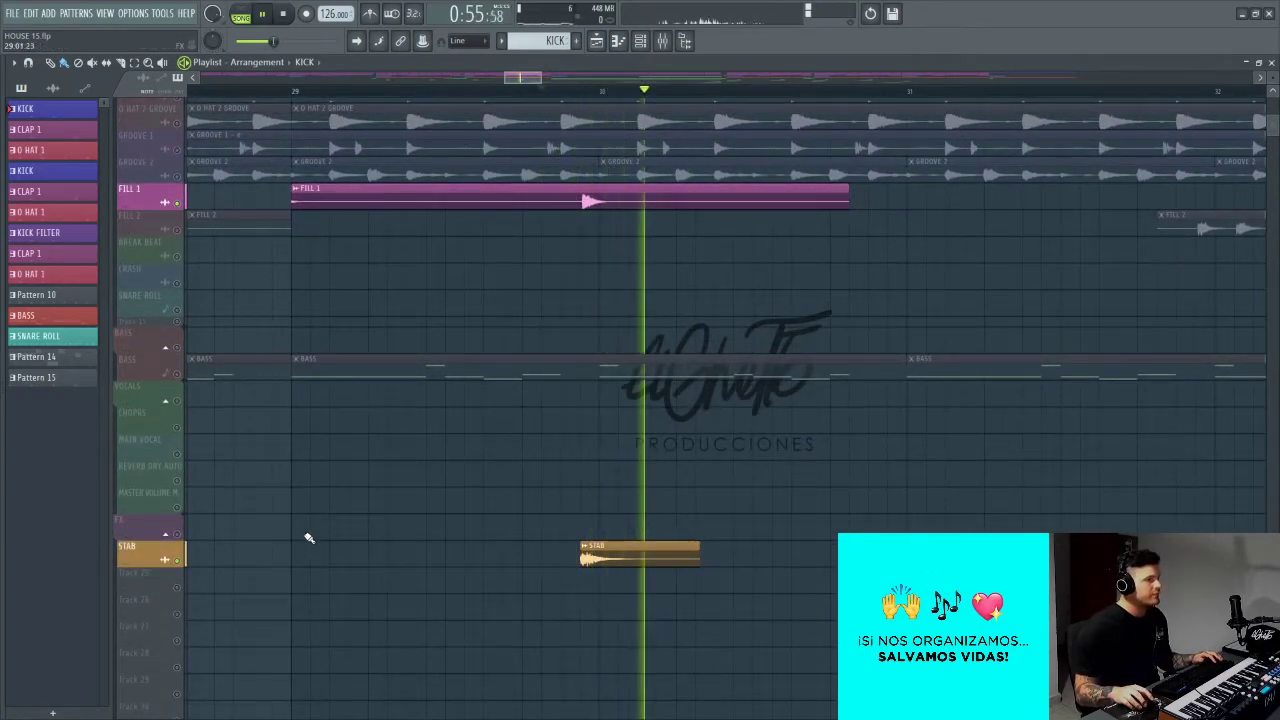
Step: Stop the FILL 1 and STAB playback and bring all tracks back from solo
key("space")
right_click(177, 401)
right_click(177, 401)
Step: Look over the arrangement around the break from bar 33 to bar 49, comparing its tracks with the sections before and after it
scroll(354, 482, "down", 3)
scroll(354, 482, "down", 5)
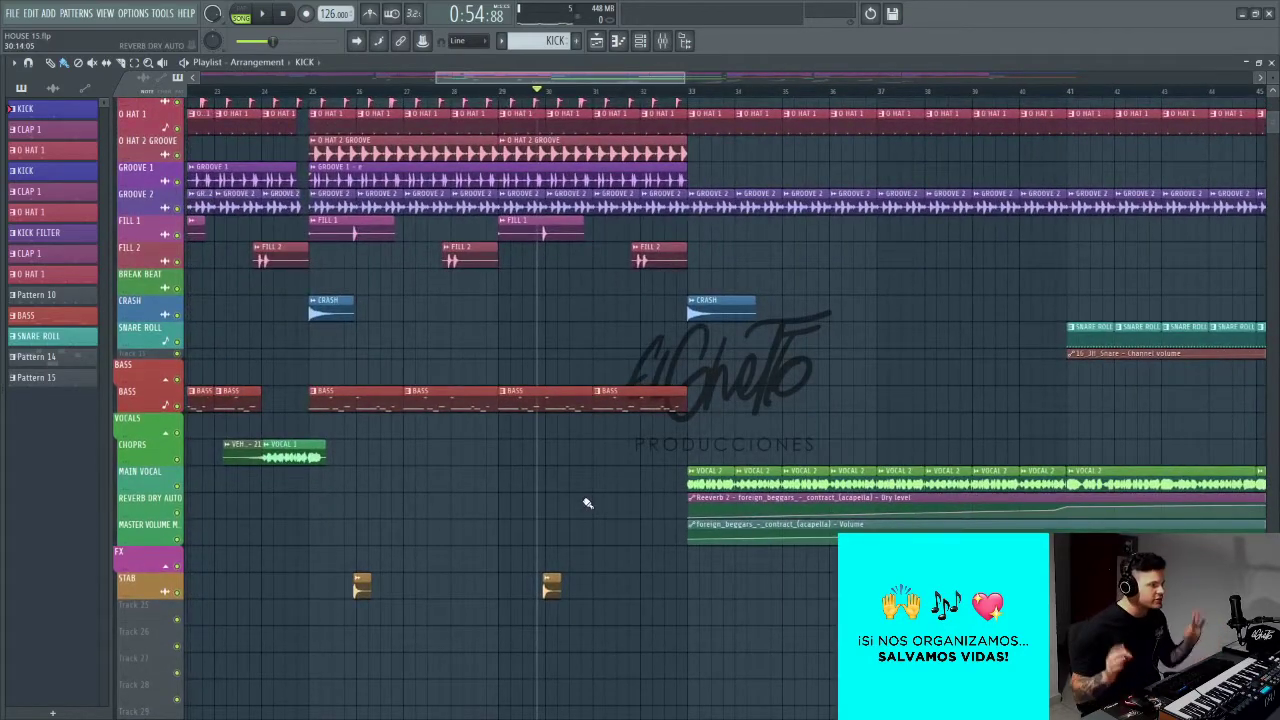
scroll(585, 488, "down", 6)
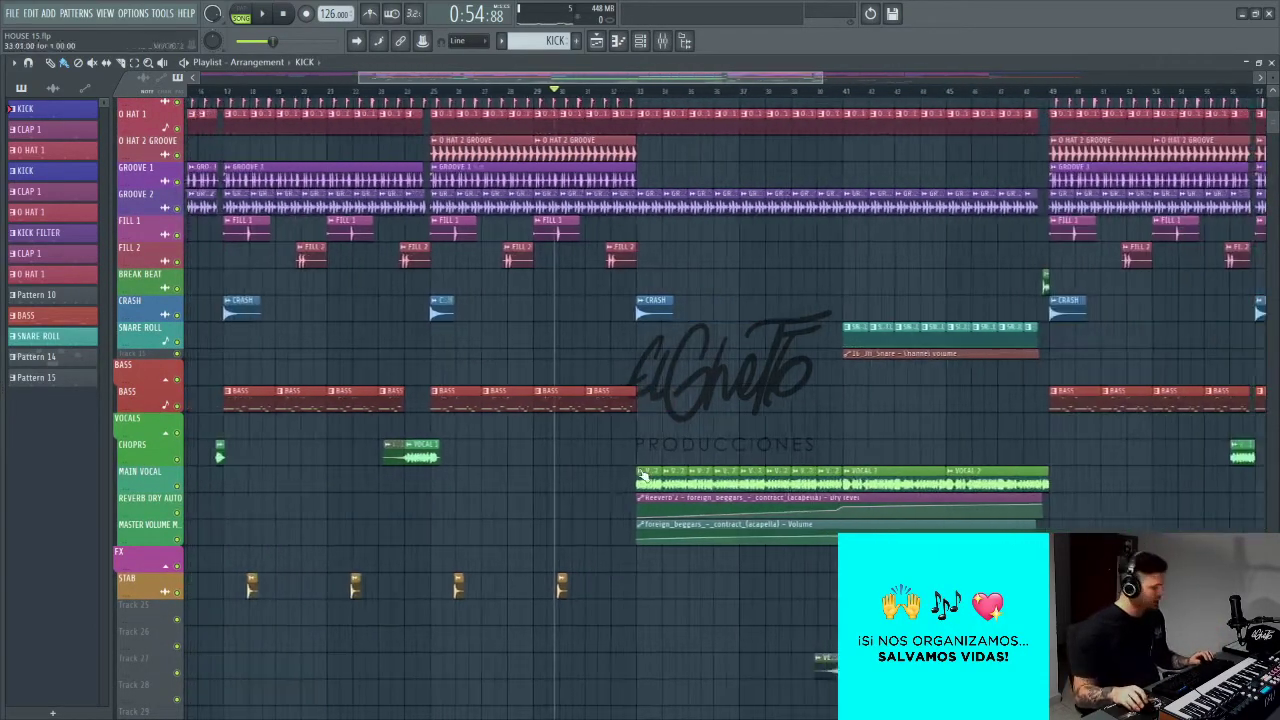
left_click_drag(612, 448, 503, 491)
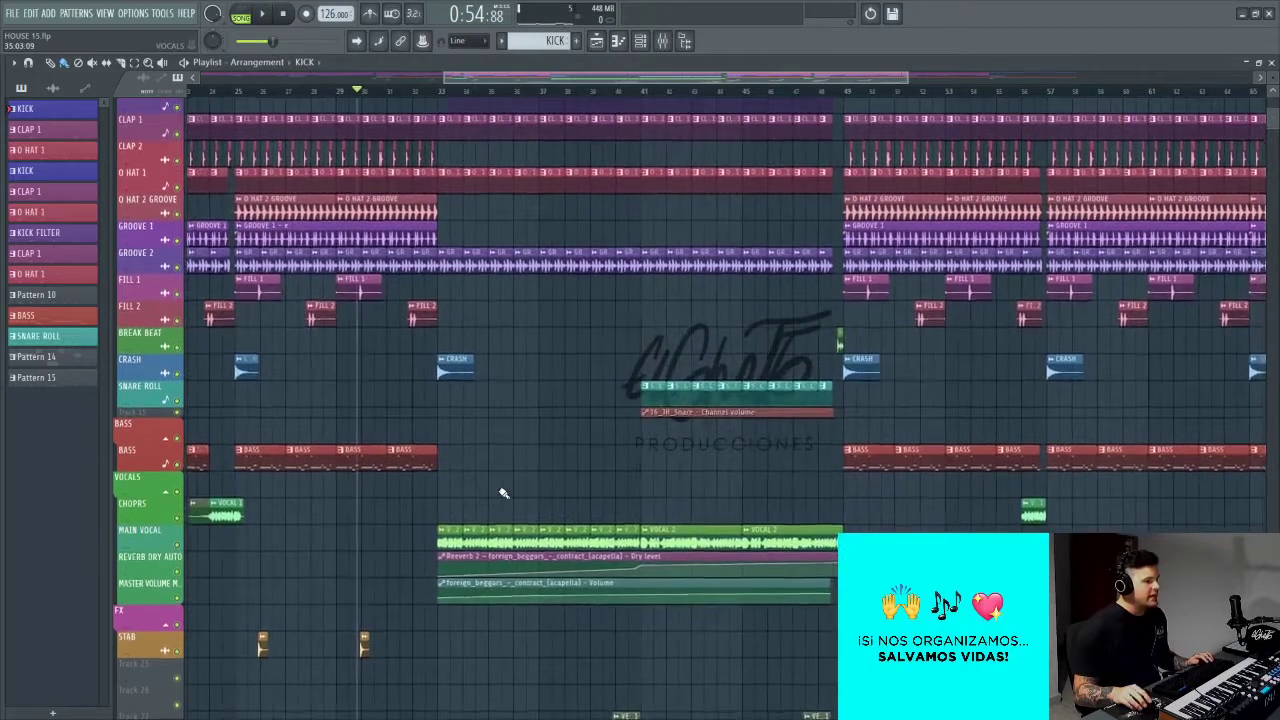
scroll(503, 492, "down", 2)
scroll(503, 492, "up", 1)
scroll(503, 492, "up", 2)
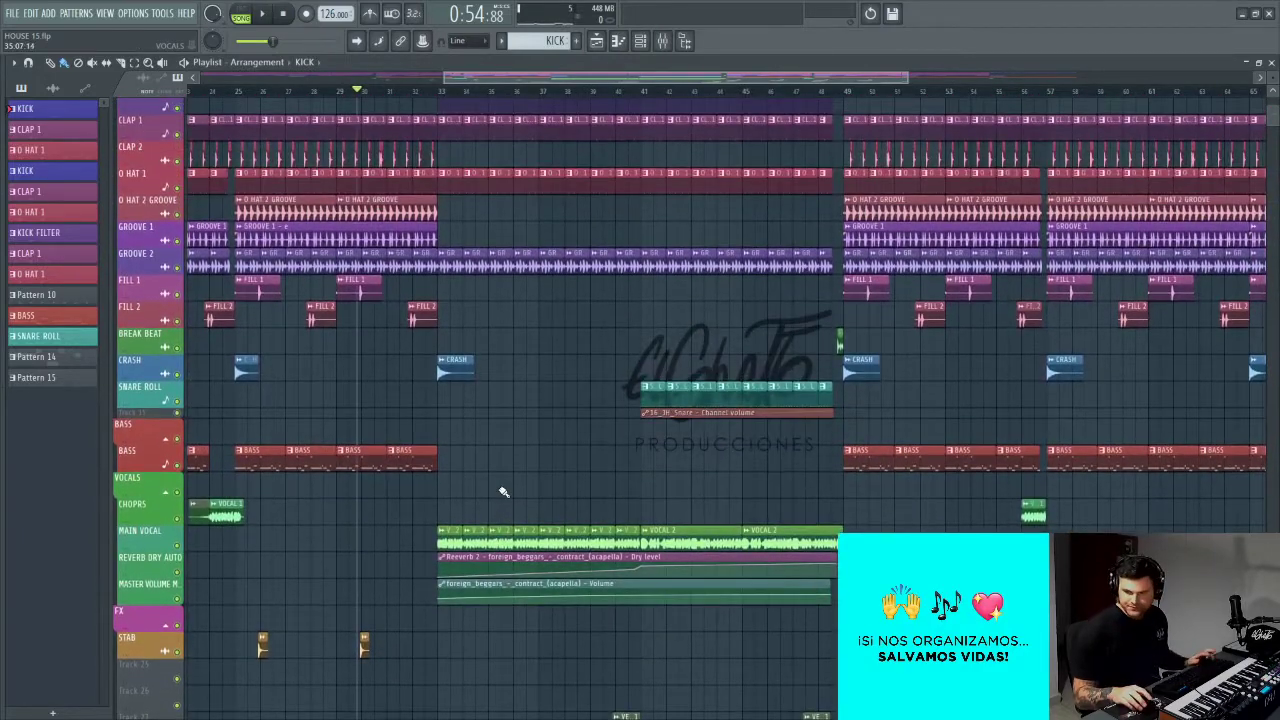
scroll(510, 491, "down", 4)
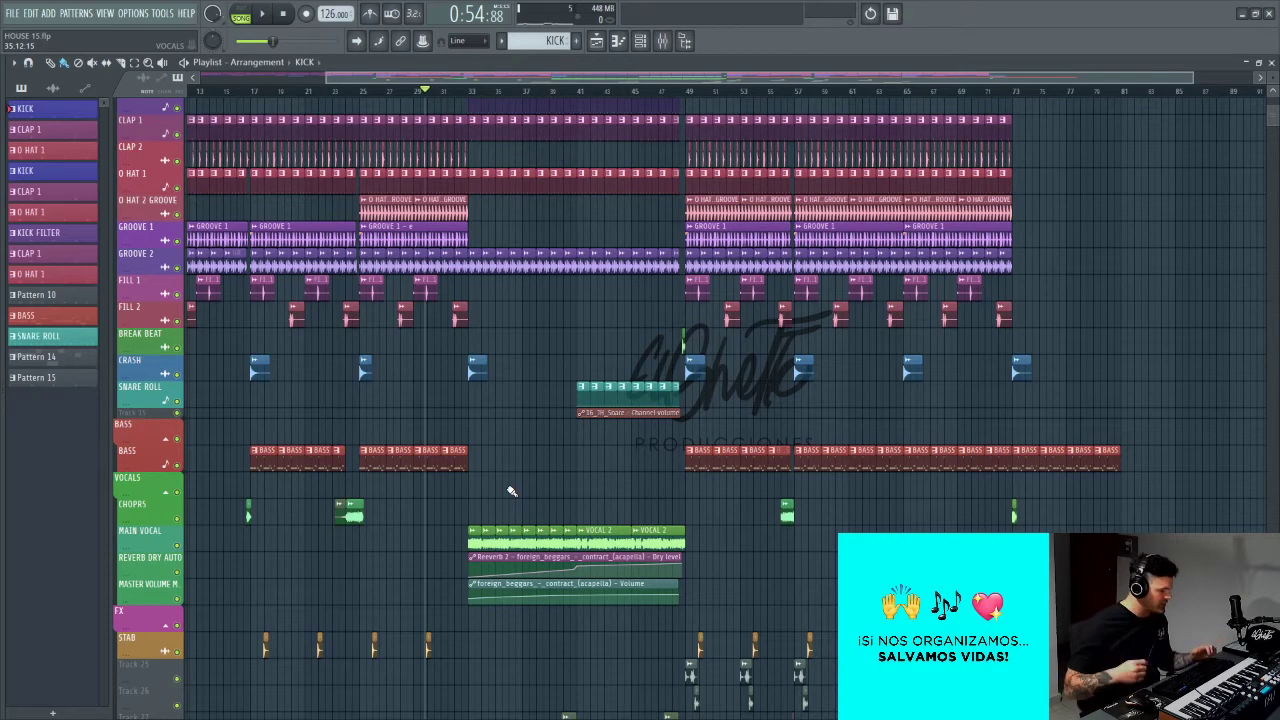
scroll(468, 492, "up", 1)
left_click_drag(563, 448, 470, 492)
scroll(540, 477, "down", 4)
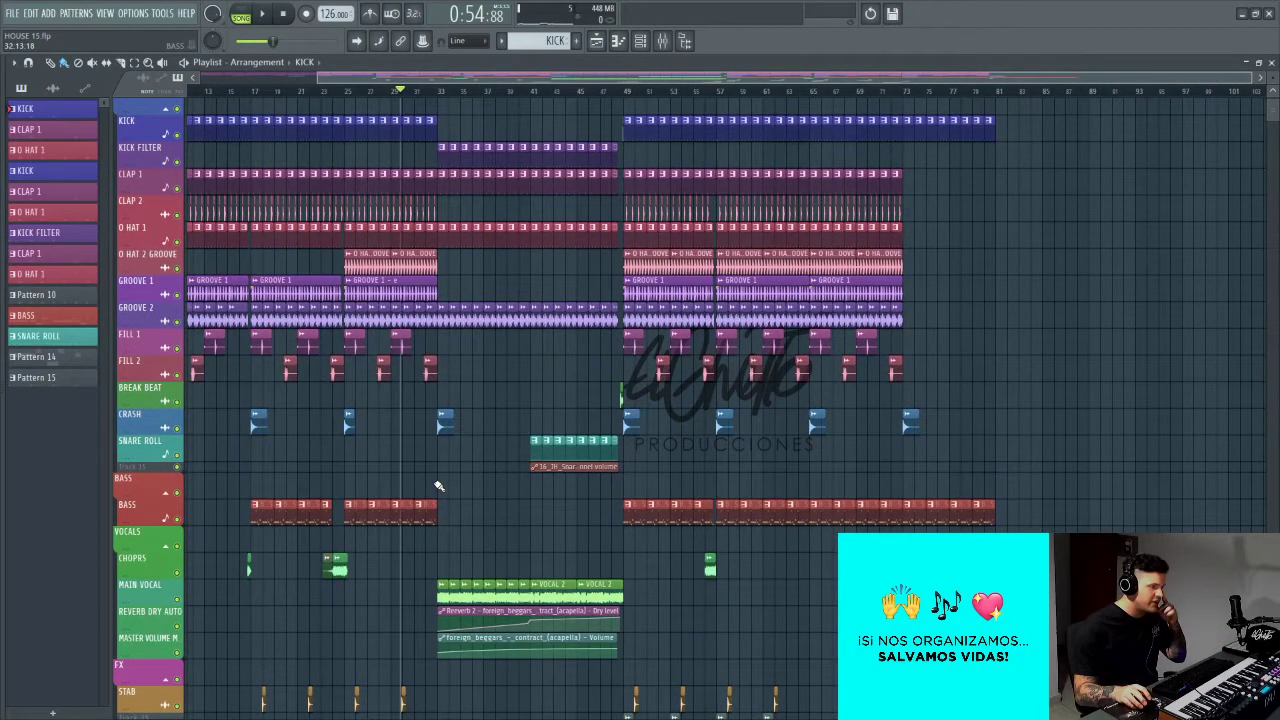
left_click_drag(438, 486, 476, 460)
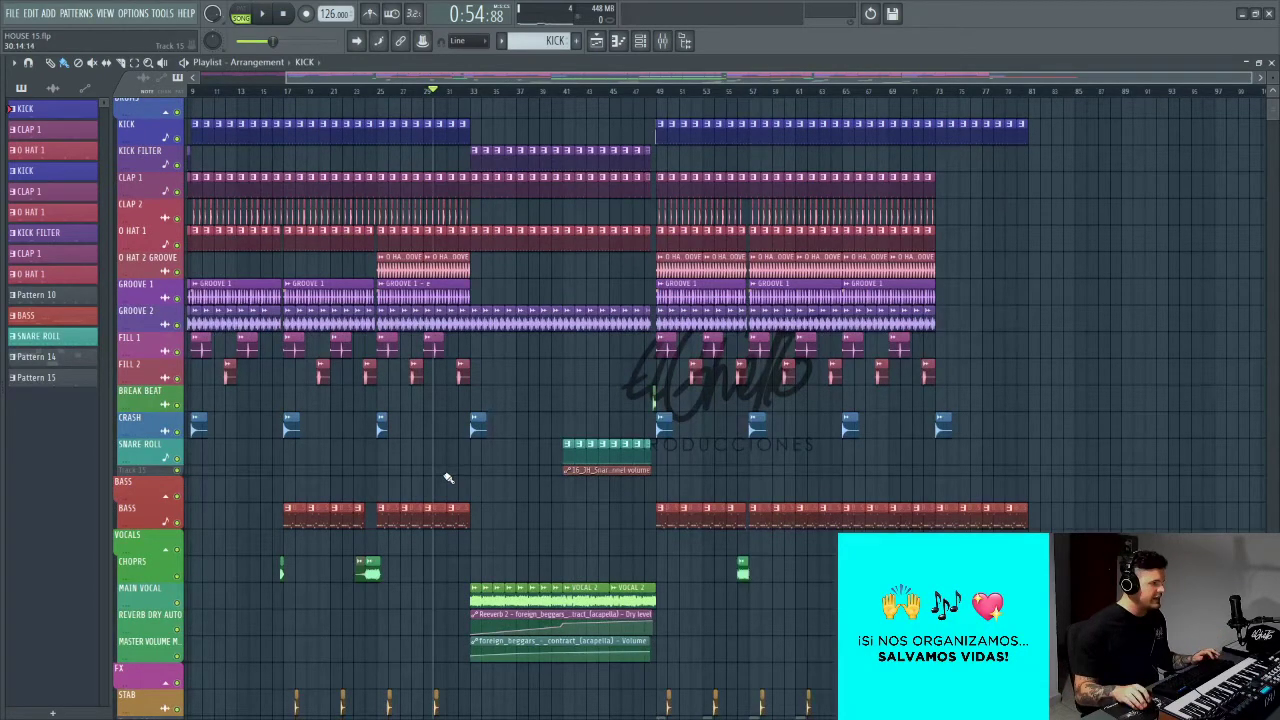
scroll(470, 475, "up", 3)
scroll(455, 462, "down", 3)
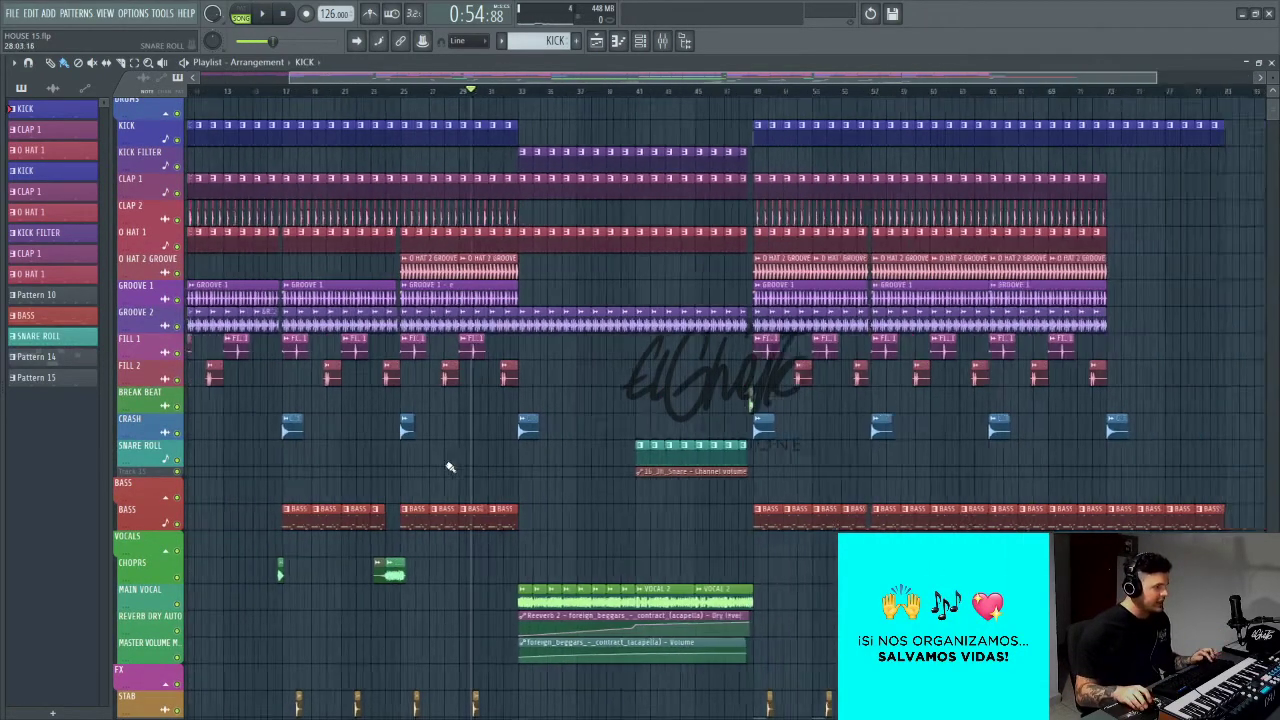
scroll(487, 457, "down", 3)
scroll(487, 457, "up", 4)
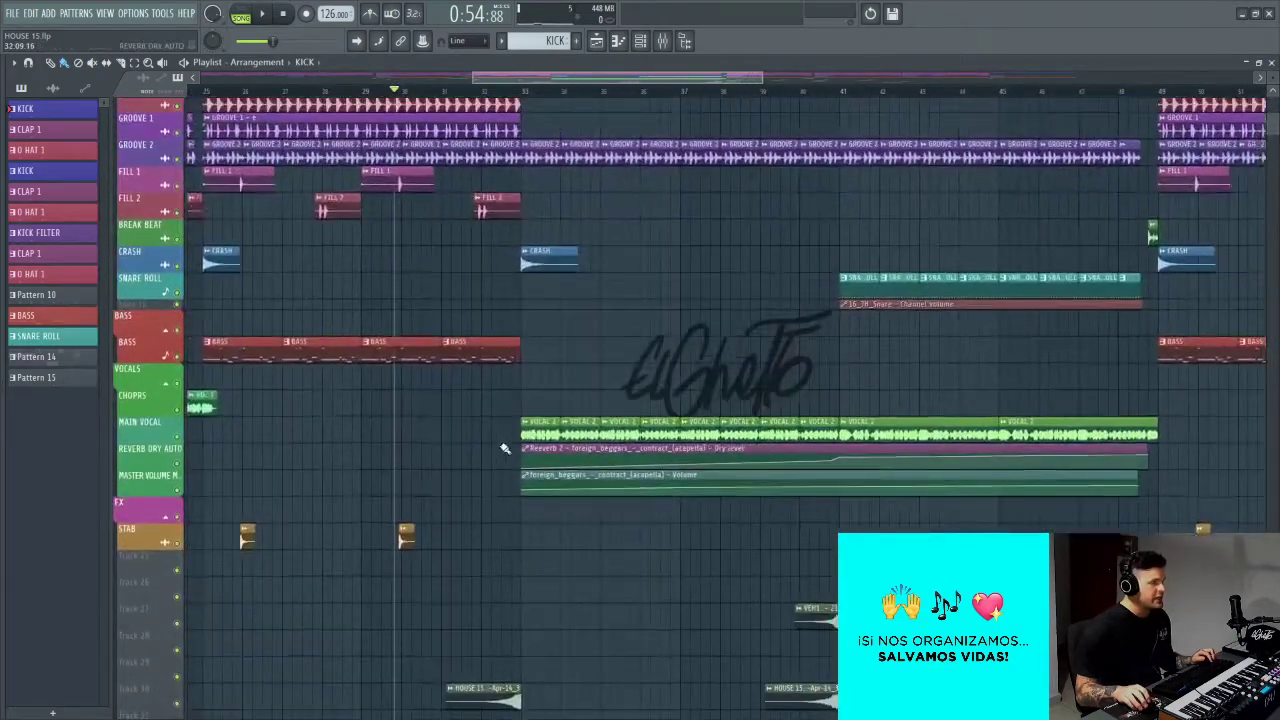
scroll(505, 448, "down", 3)
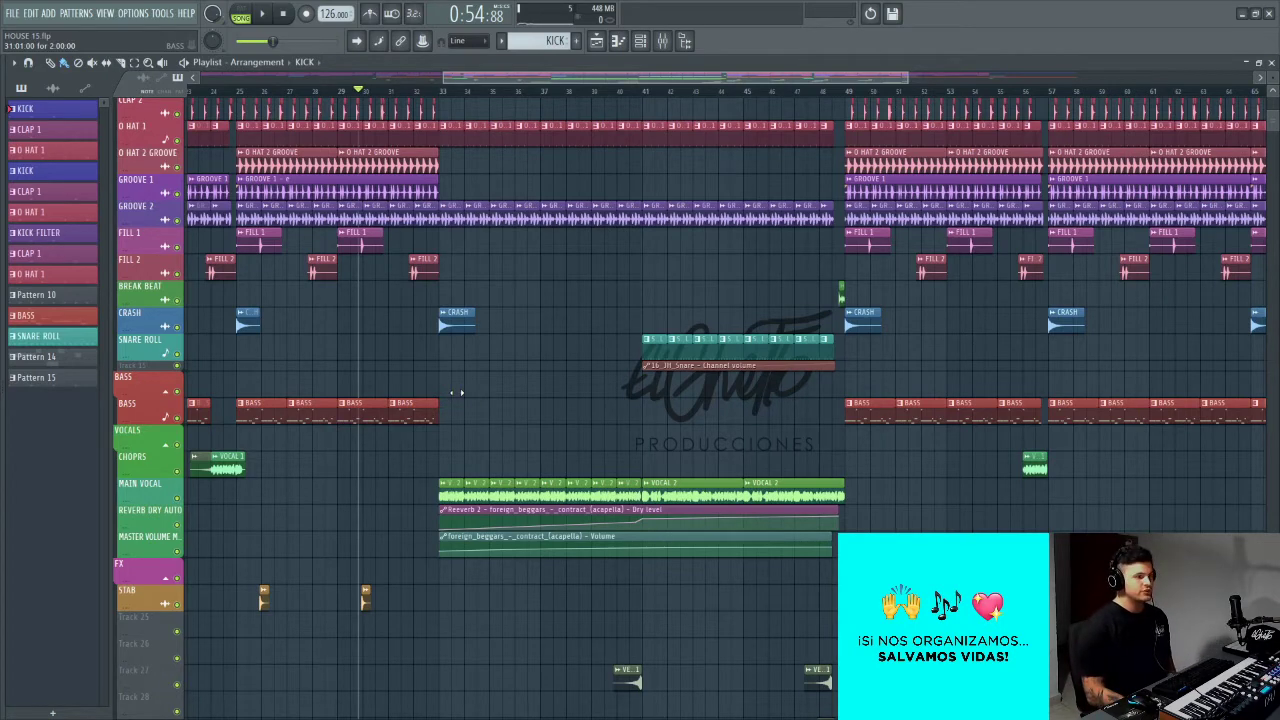
Step: Play all tracks from bar 32 through the transition into the vocal break
scroll(455, 393, "up", 4)
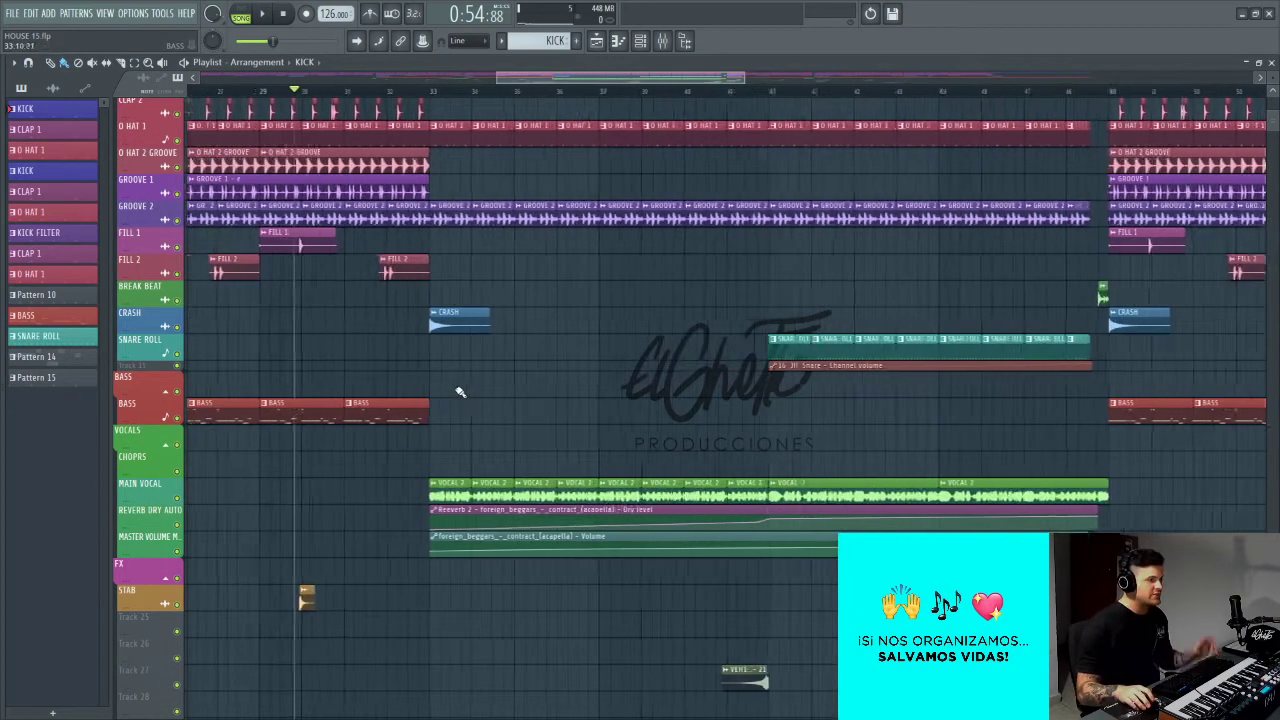
left_click(383, 94)
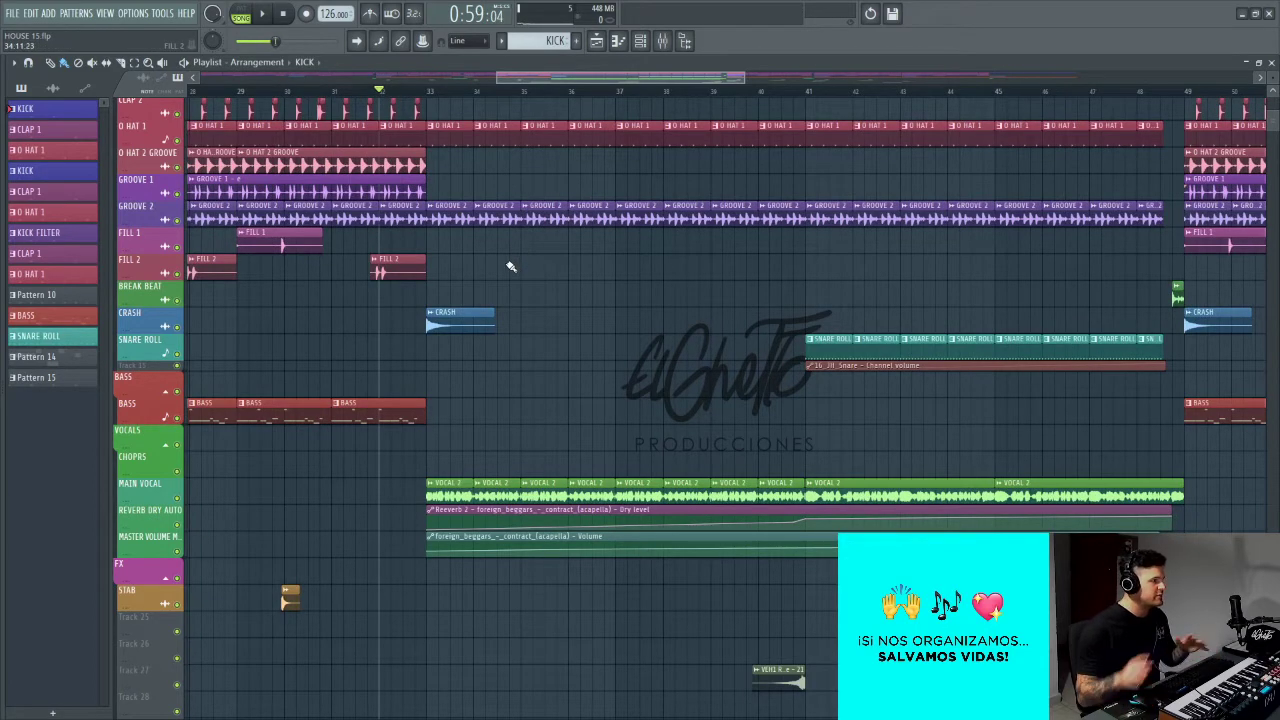
scroll(497, 293, "down", 4)
key("space")
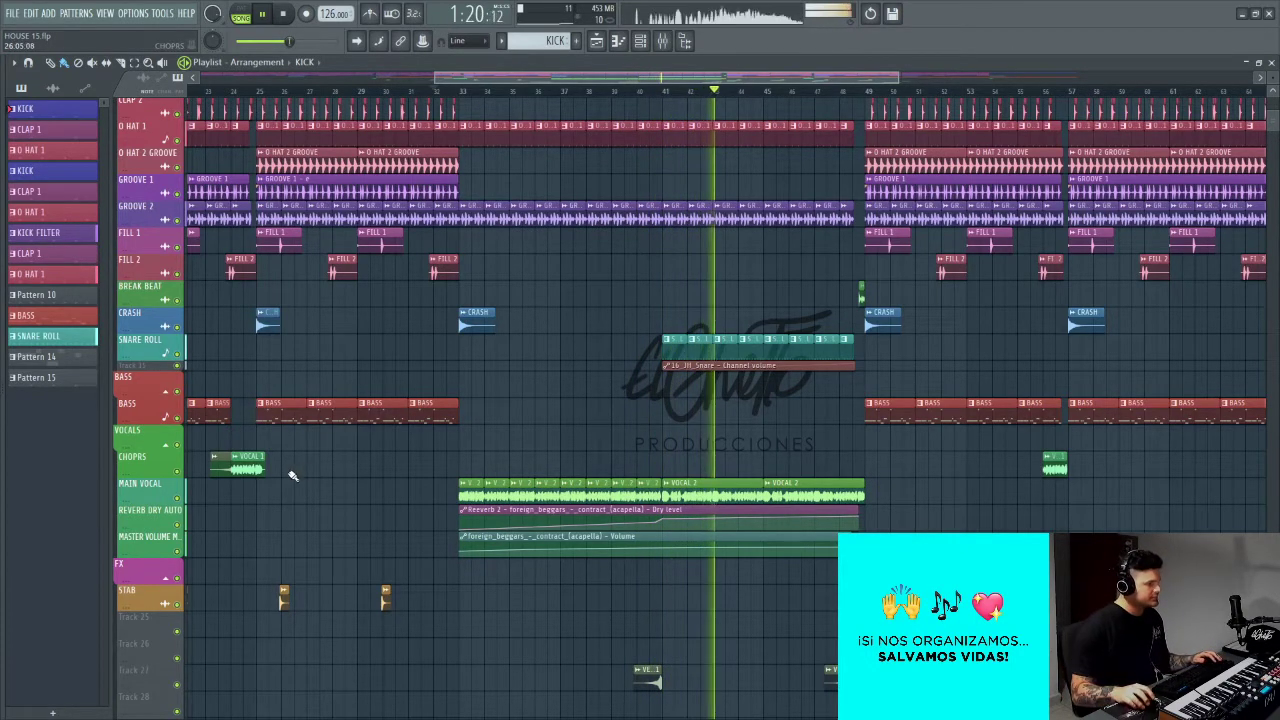
Step: Solo MAIN VOCAL with its reverb dry-level and volume automation tracks during playback, and listen until the break ends at bar 49
right_click(177, 498)
left_click(177, 525)
left_click(177, 551)
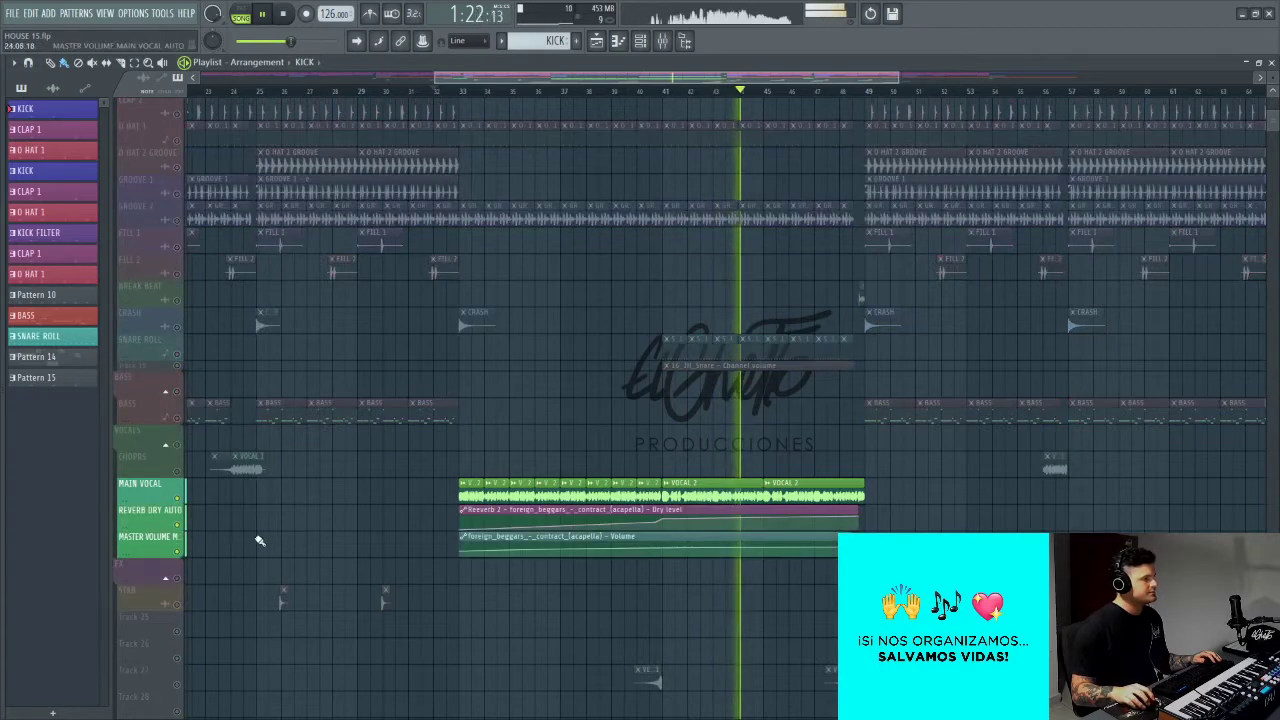
scroll(523, 443, "down", 1)
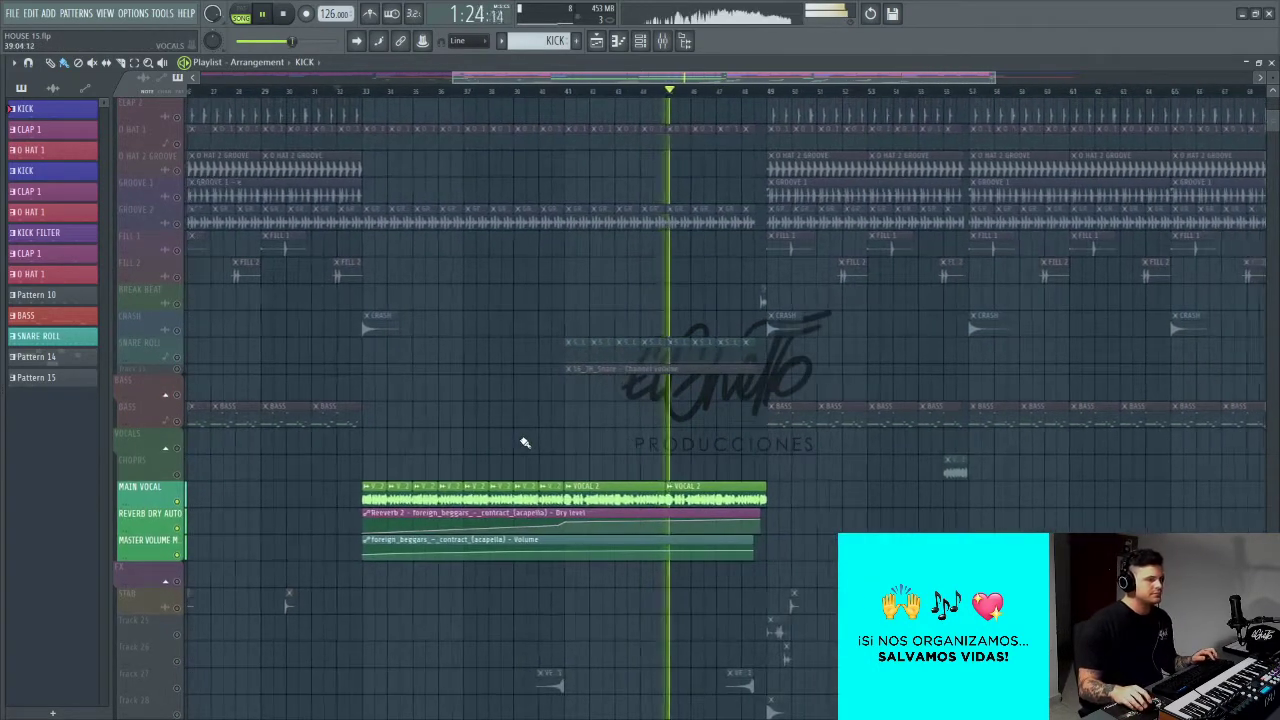
scroll(440, 422, "up", 1)
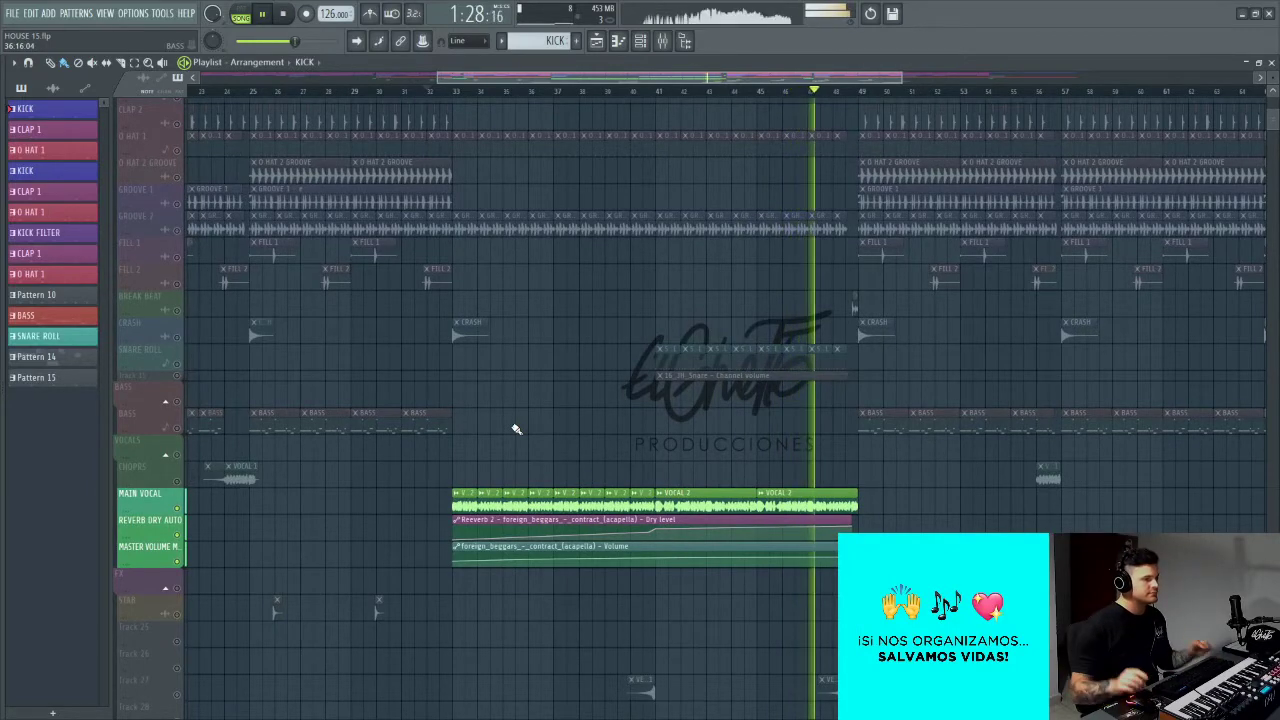
scroll(523, 460, "down", 1)
scroll(522, 460, "up", 1)
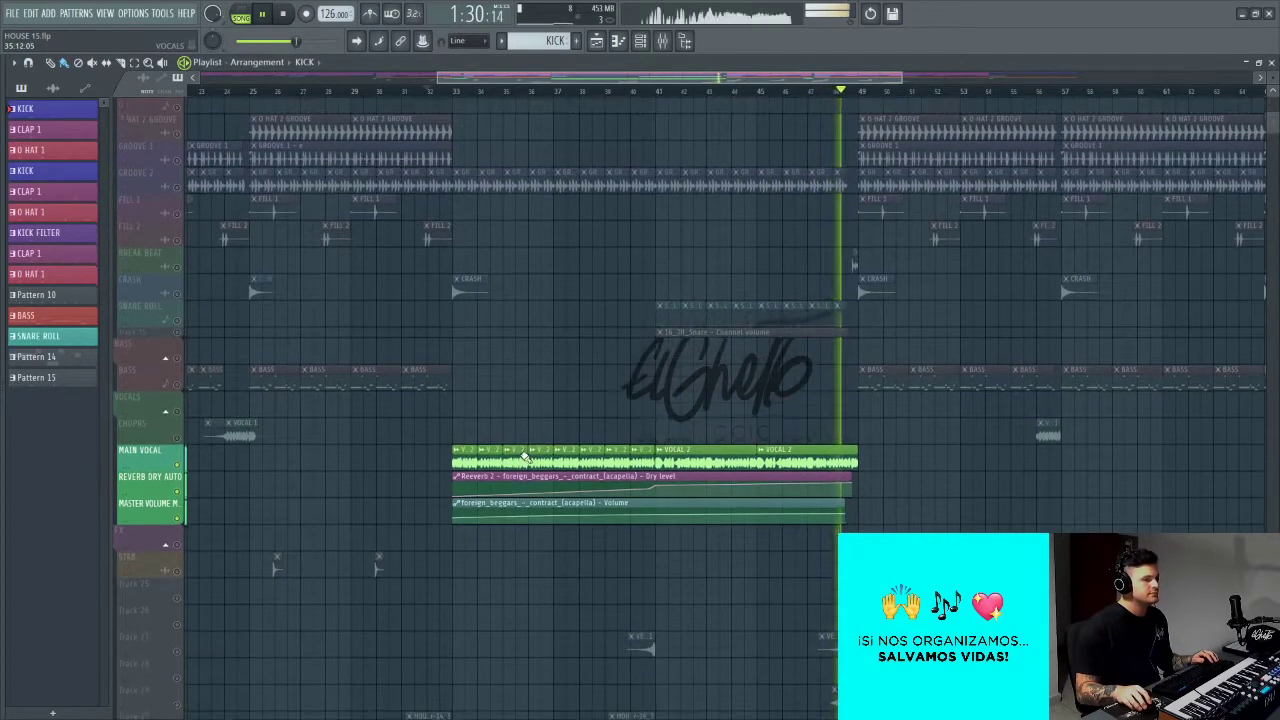
scroll(522, 460, "down", 1)
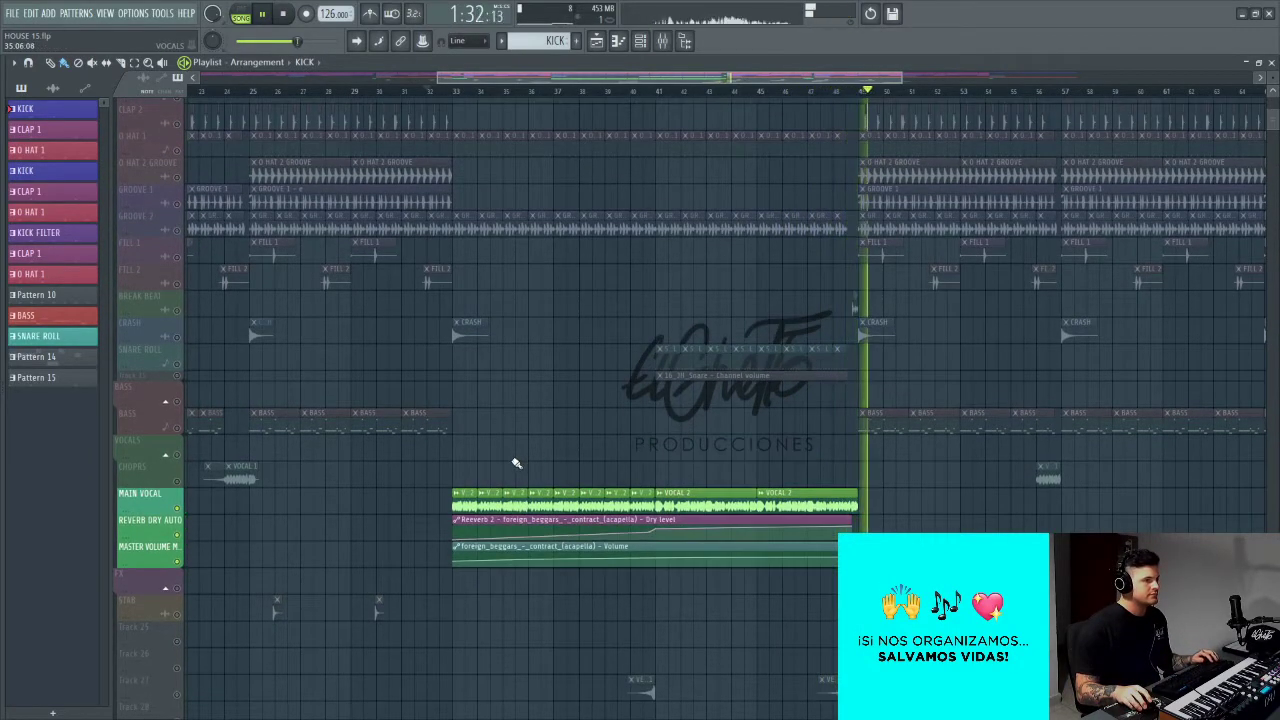
Step: Stop the soloed vocal playback and bring all tracks back from solo
scroll(513, 464, "down", 1)
key("space")
right_click(178, 509)
right_click(178, 509)
Step: Examine how the bass, grooves and fills give way to the main vocal in the break starting at bar 33
scroll(385, 505, "up", 1)
scroll(385, 505, "up", 1)
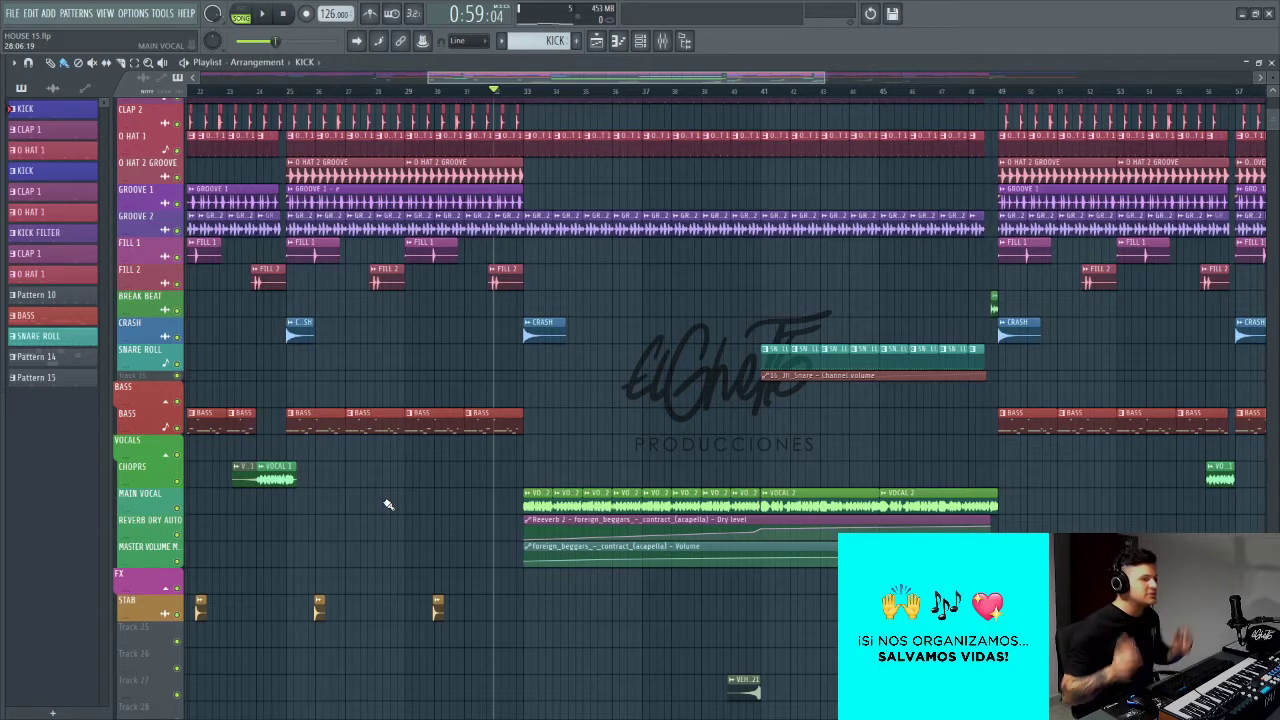
scroll(420, 465, "down", 3)
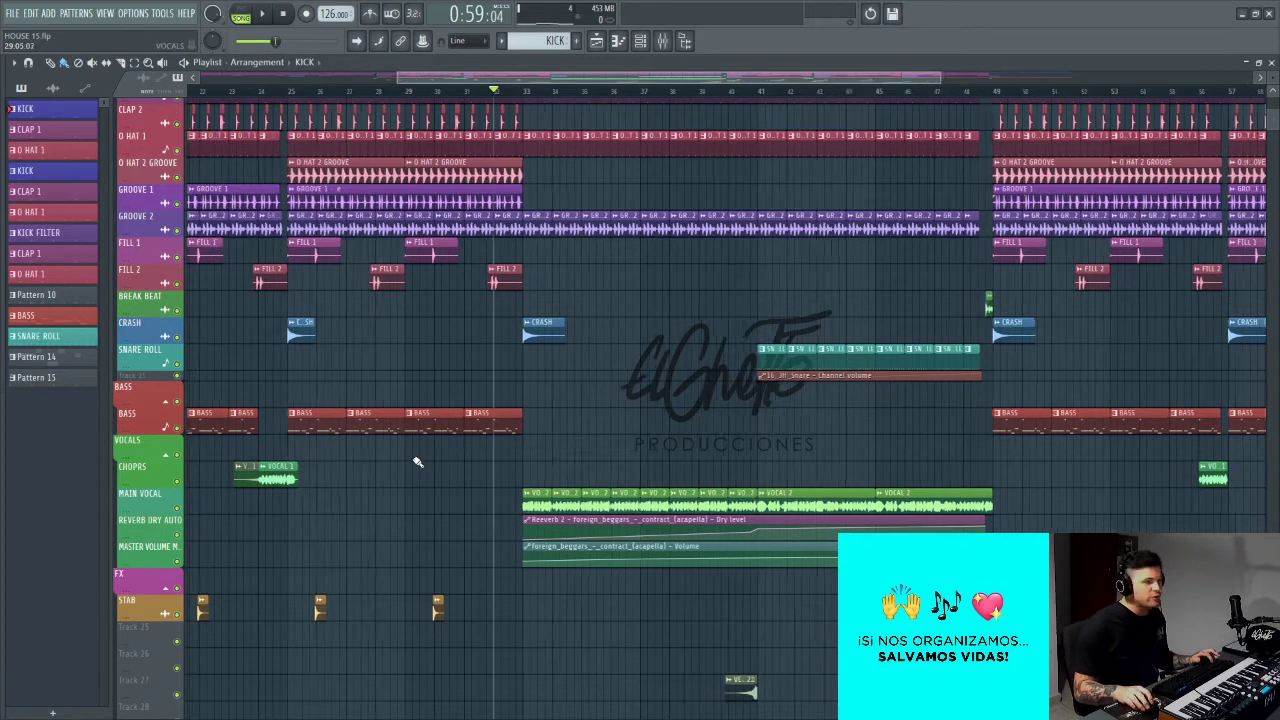
scroll(417, 462, "down", 1)
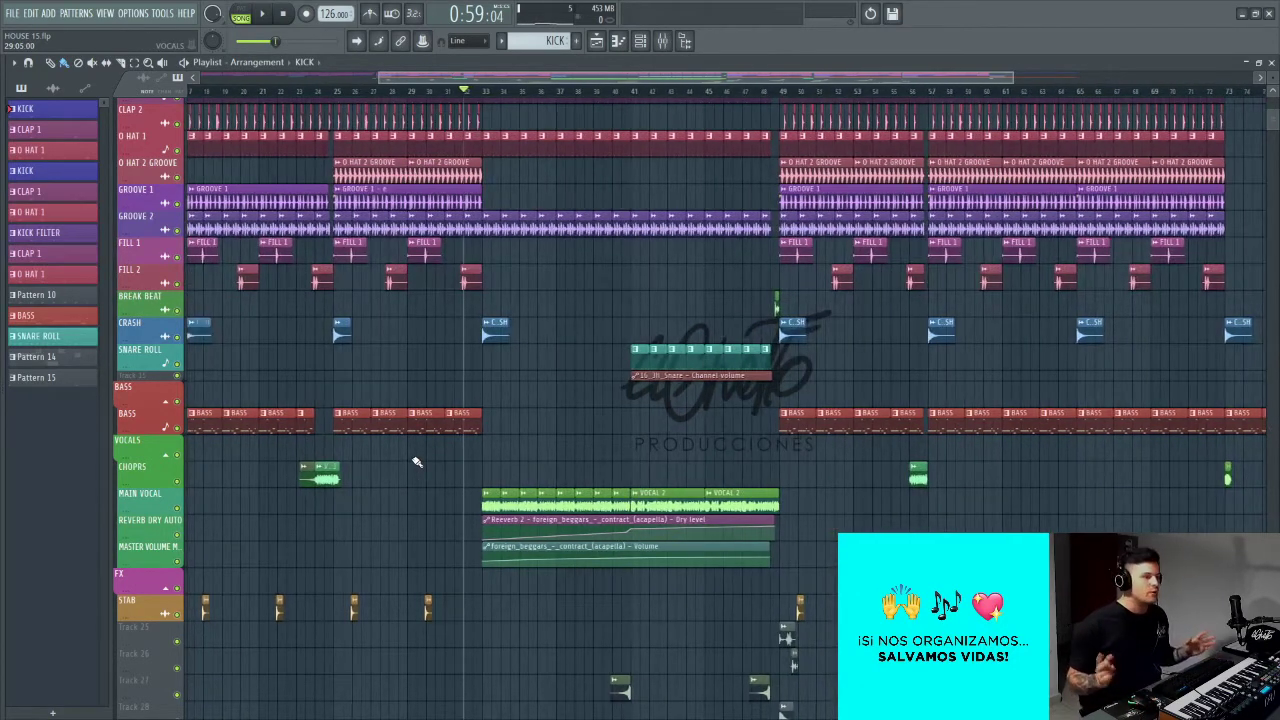
scroll(417, 462, "up", 5)
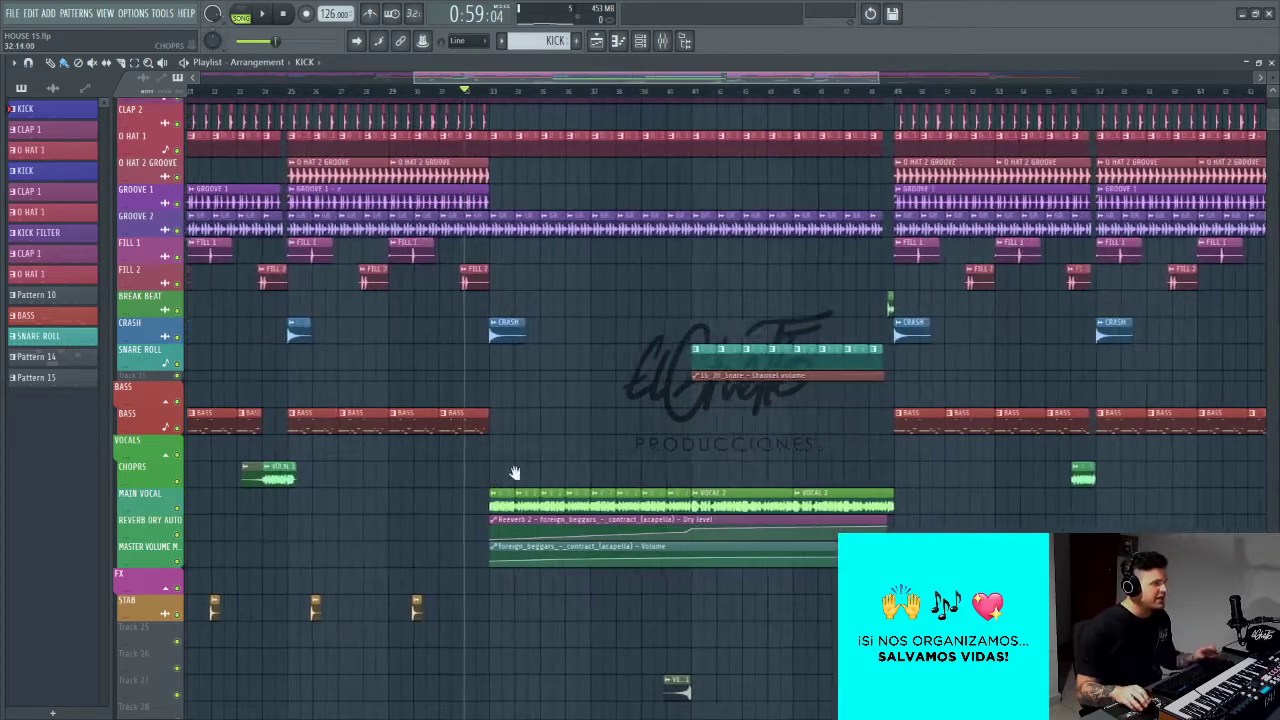
scroll(520, 468, "down", 5)
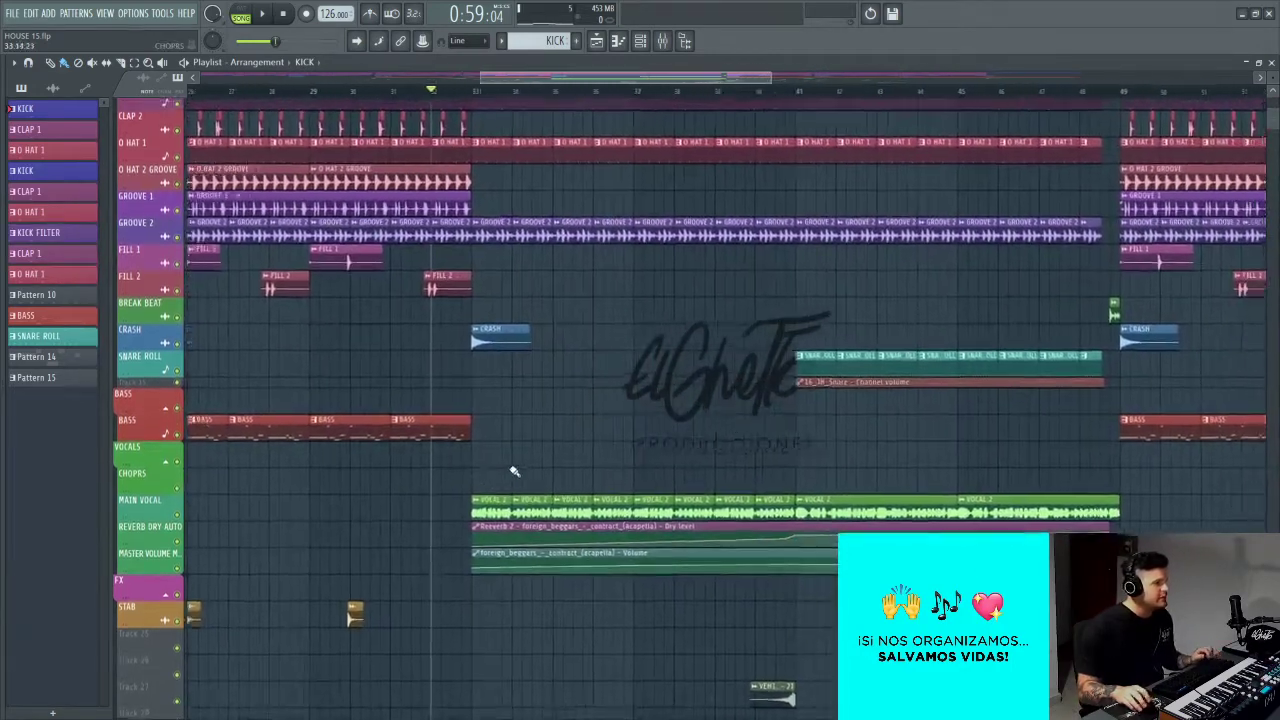
scroll(463, 477, "down", 1)
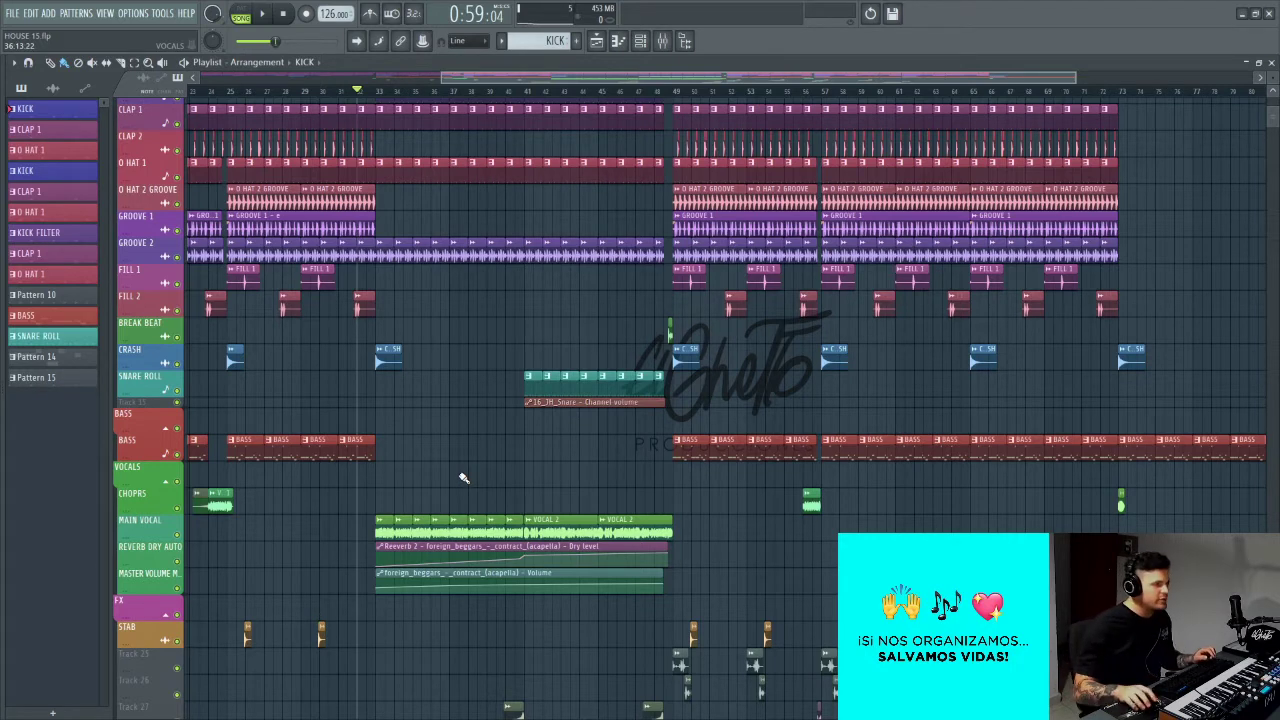
Step: Place the playhead at bar 33 and examine the CRASH clip that opens the break
scroll(391, 383, "up", 2)
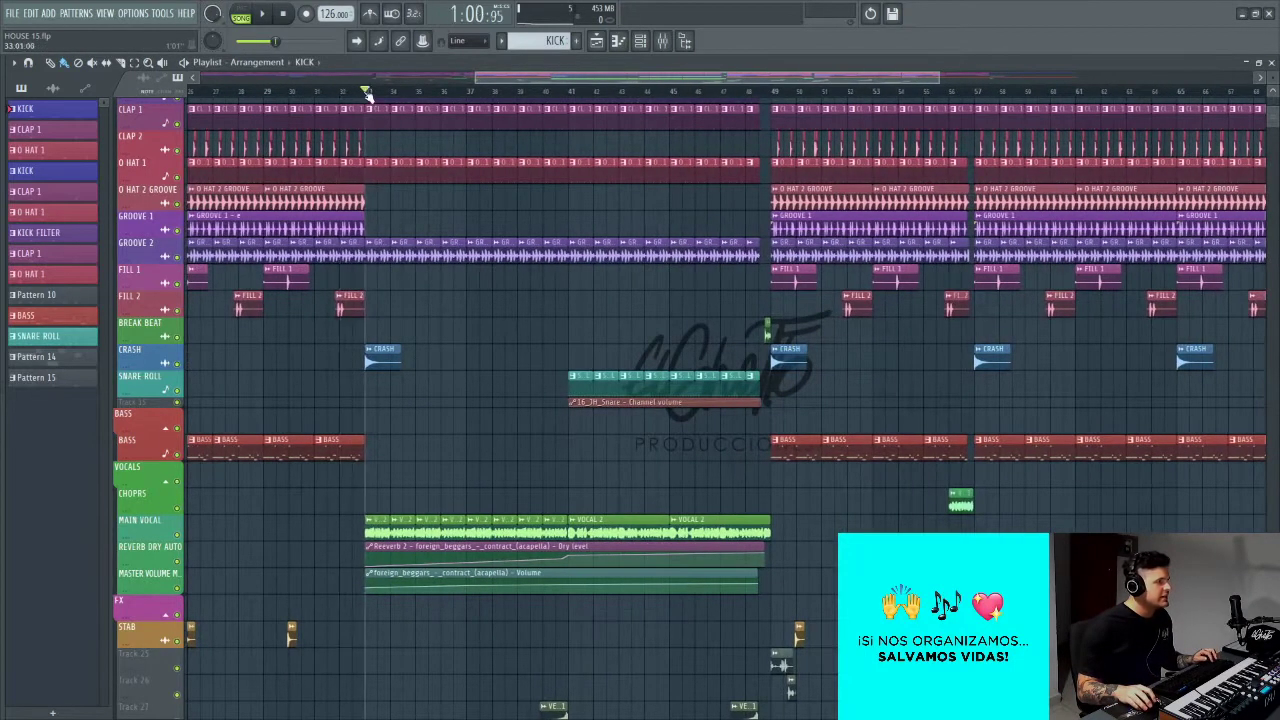
scroll(367, 93, "up", 2)
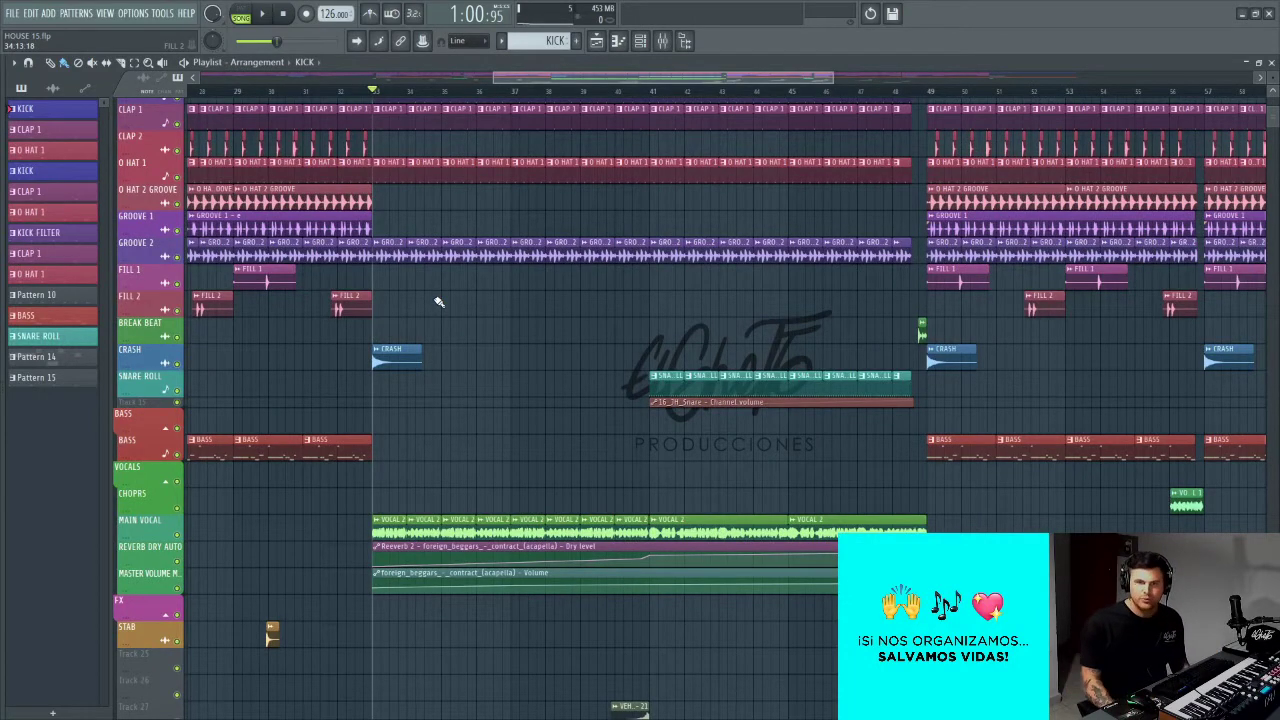
scroll(437, 301, "down", 3)
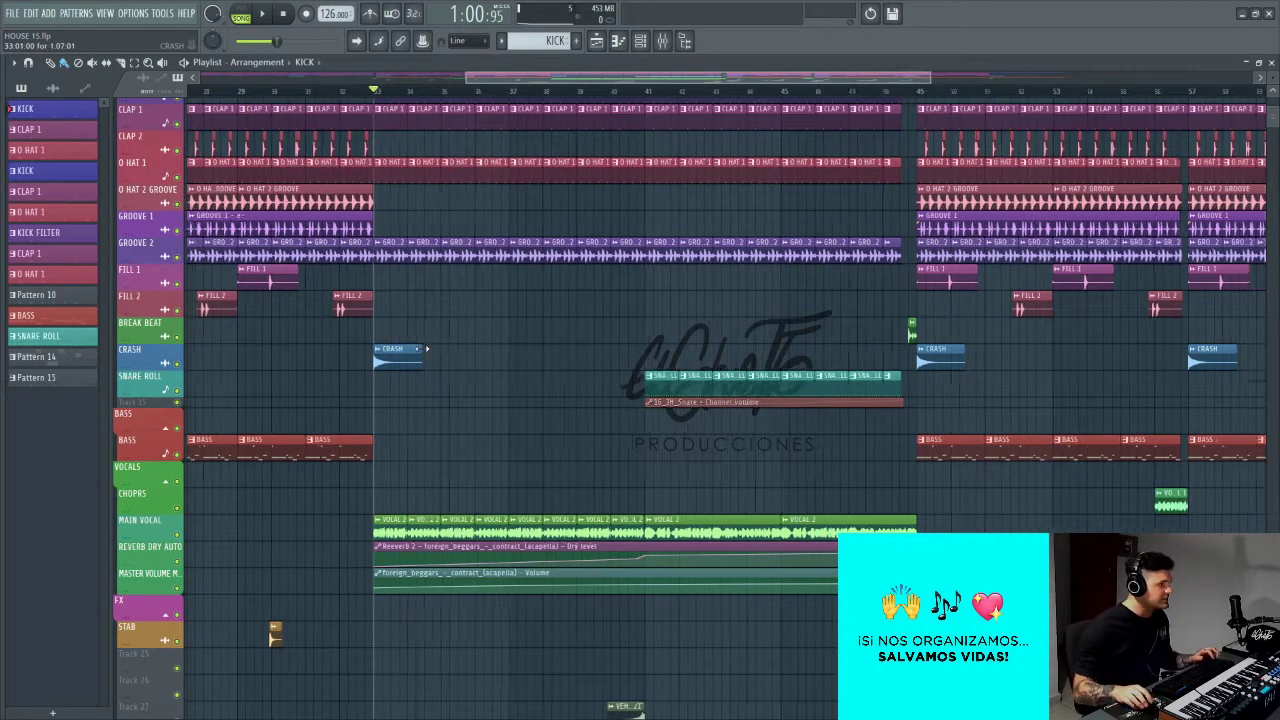
scroll(527, 332, "up", 2)
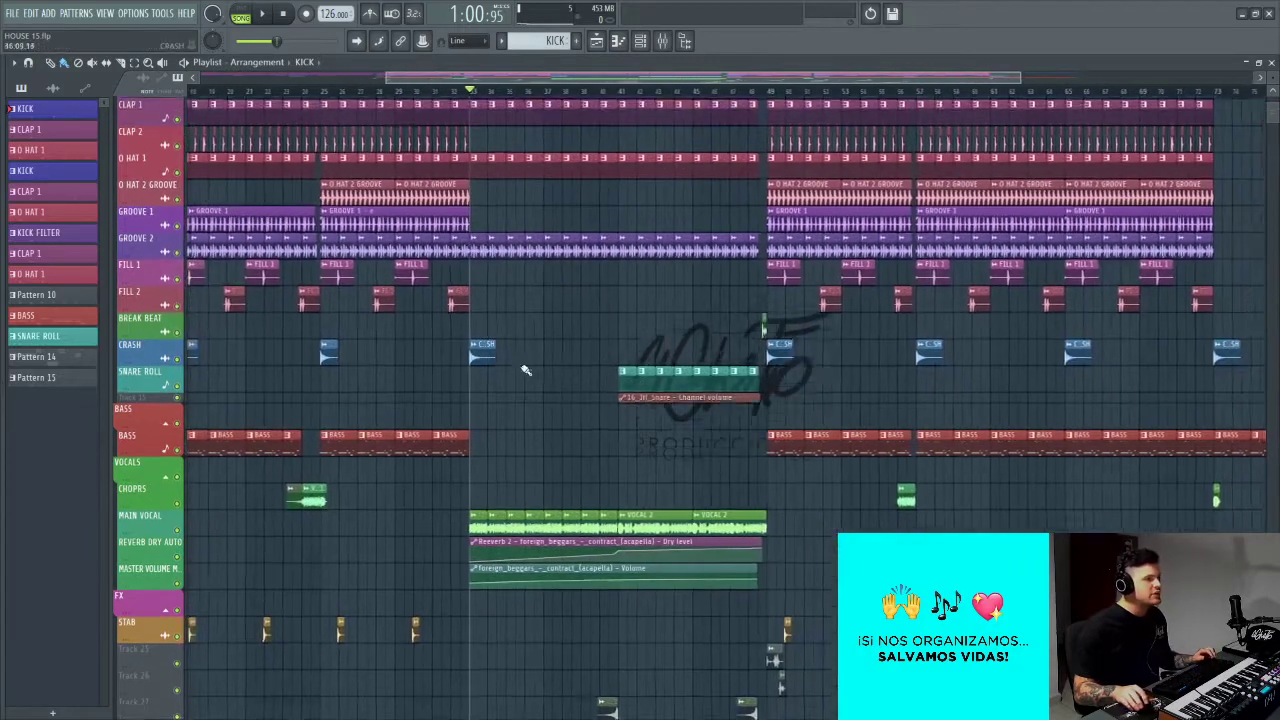
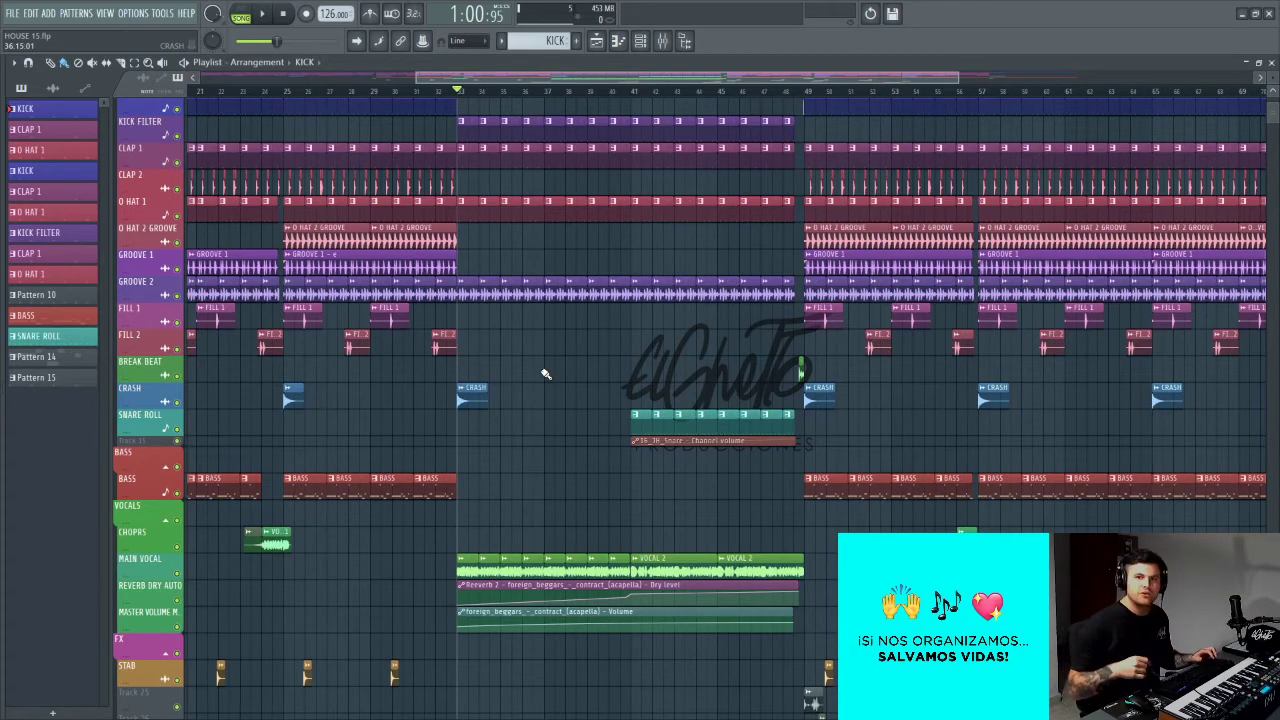
Step: Examine the break's drum tracks from bar 33, including KICK FILTER, CLAP 1, O HAT 1, GROOVE 2 and the snare roll
scroll(509, 366, "up", 2)
scroll(515, 357, "up", 2)
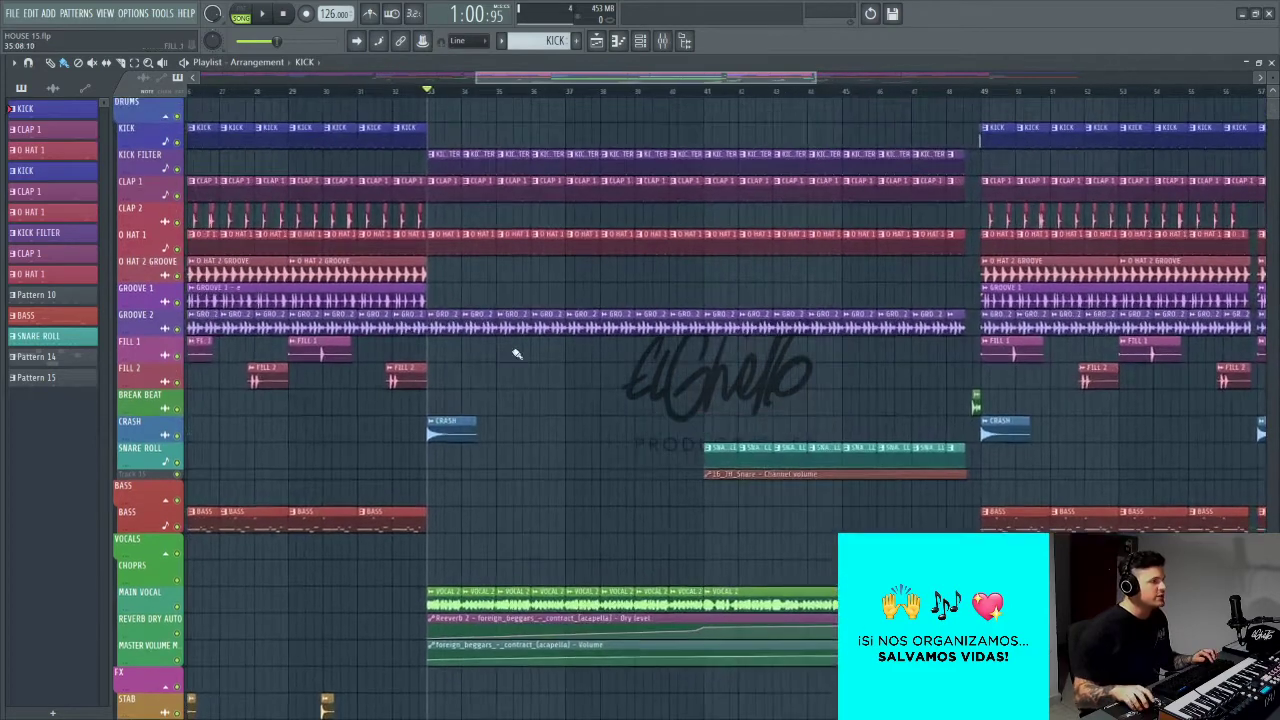
scroll(503, 361, "down", 4)
scroll(511, 356, "up", 2)
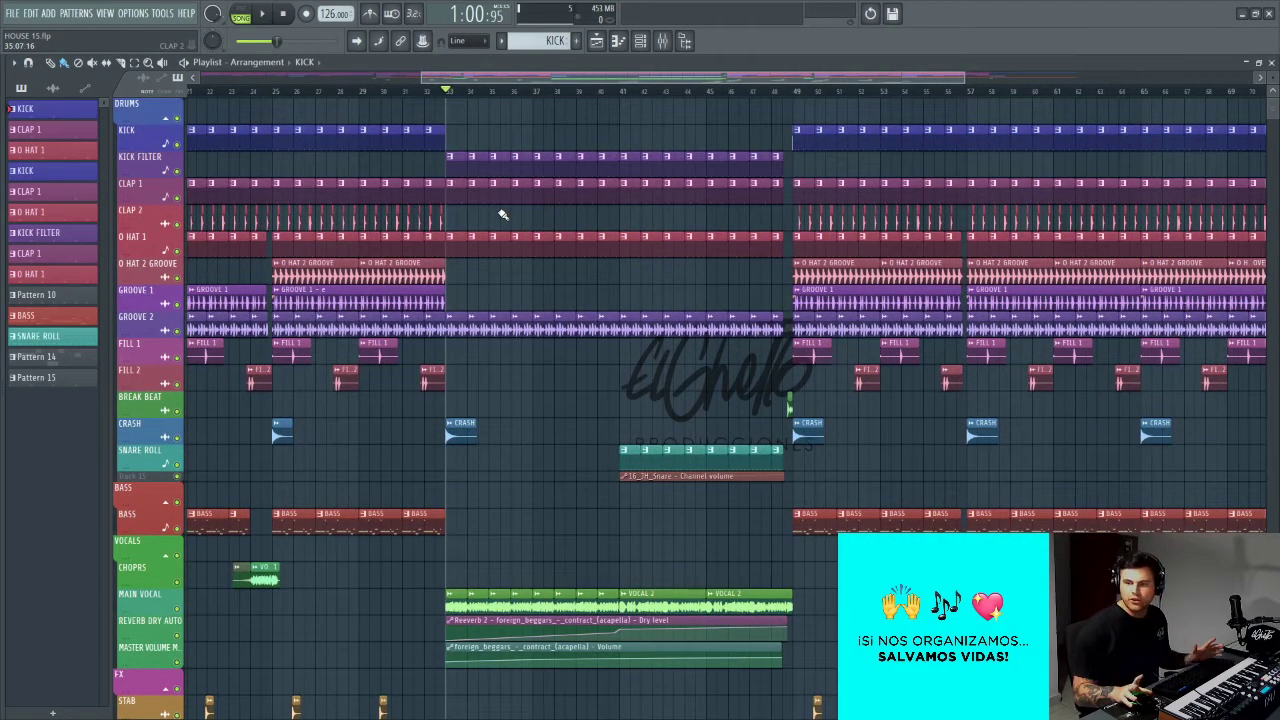
scroll(503, 214, "down", 1)
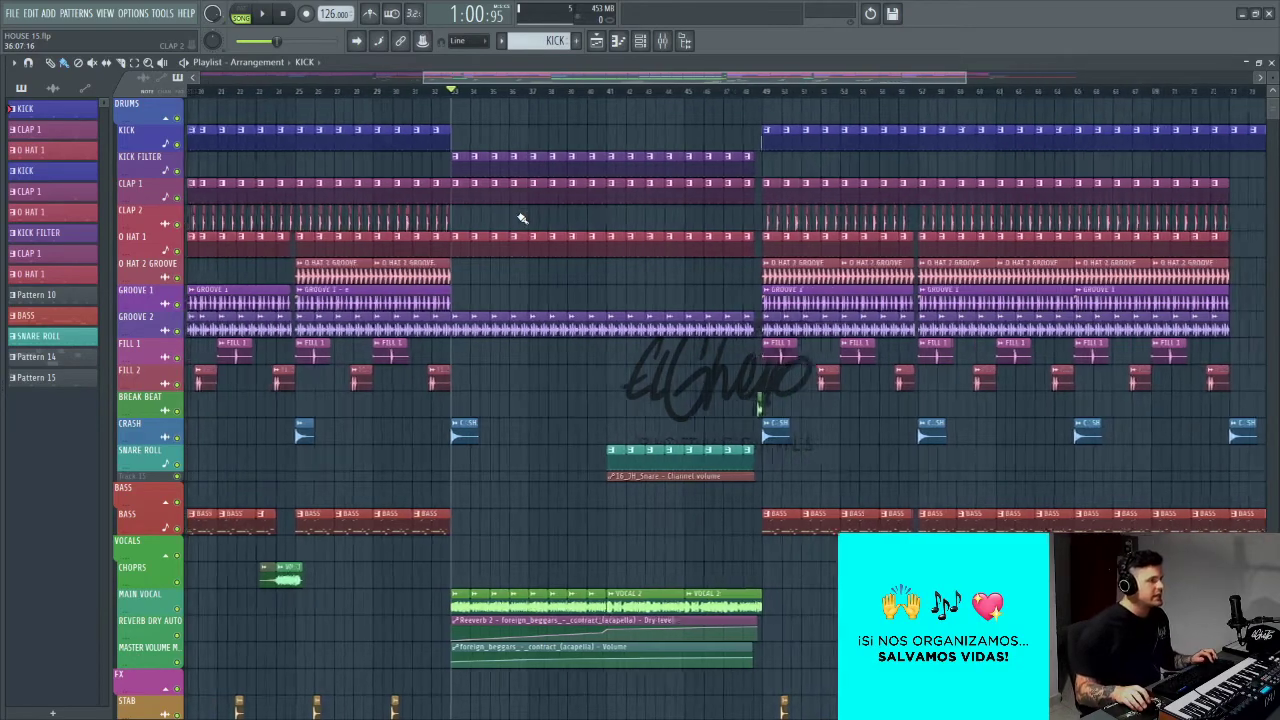
scroll(525, 190, "up", 1)
scroll(550, 340, "down", 3)
scroll(230, 266, "up", 4)
scroll(390, 272, "down", 4)
scroll(750, 400, "up", 3)
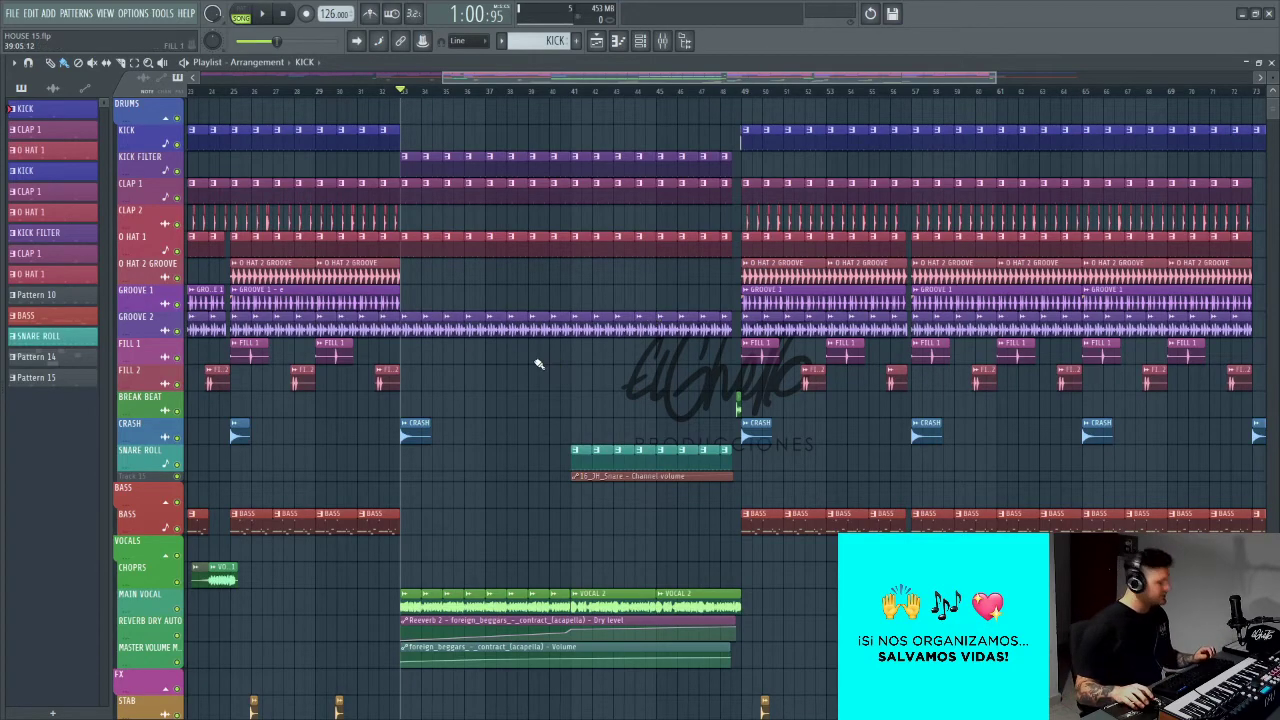
Step: Inspect the transition effect clips below STAB, including the VEH1 and HOUSE 15 clips and VFX1 Impact 14 around the break
scroll(530, 368, "up", 4, "ctrl")
scroll(524, 294, "down", 4)
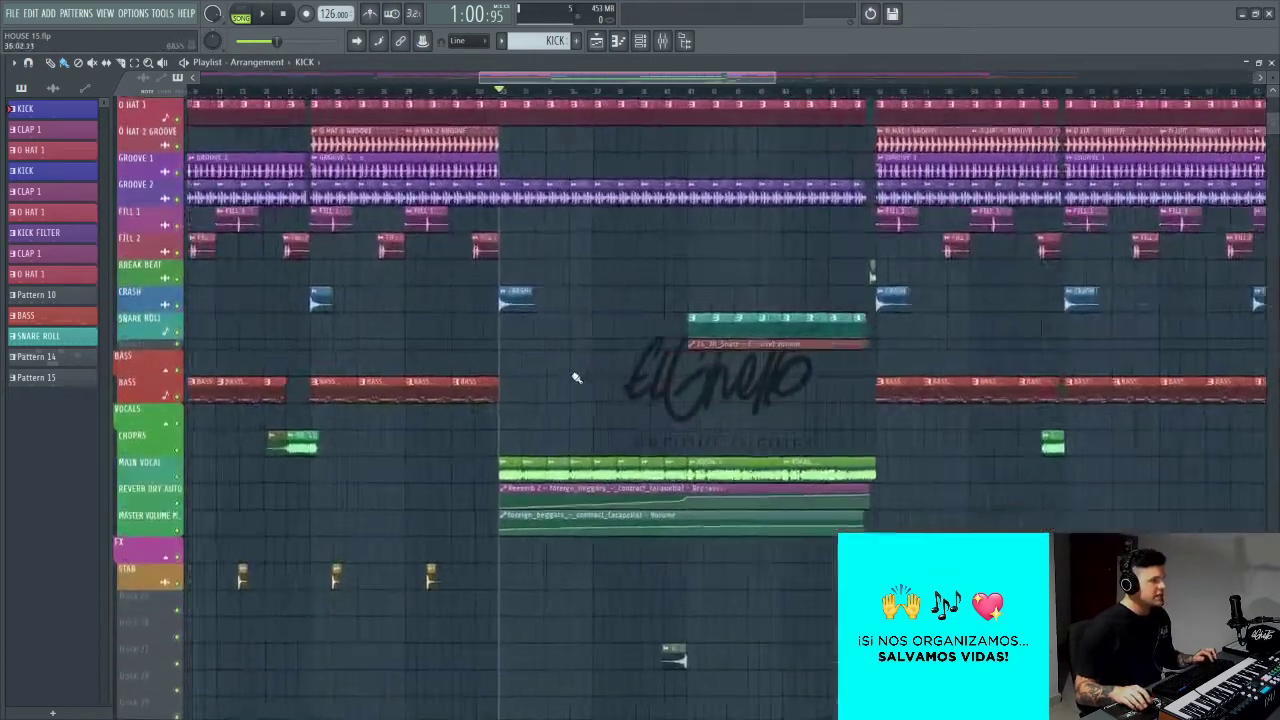
scroll(524, 294, "down", 5)
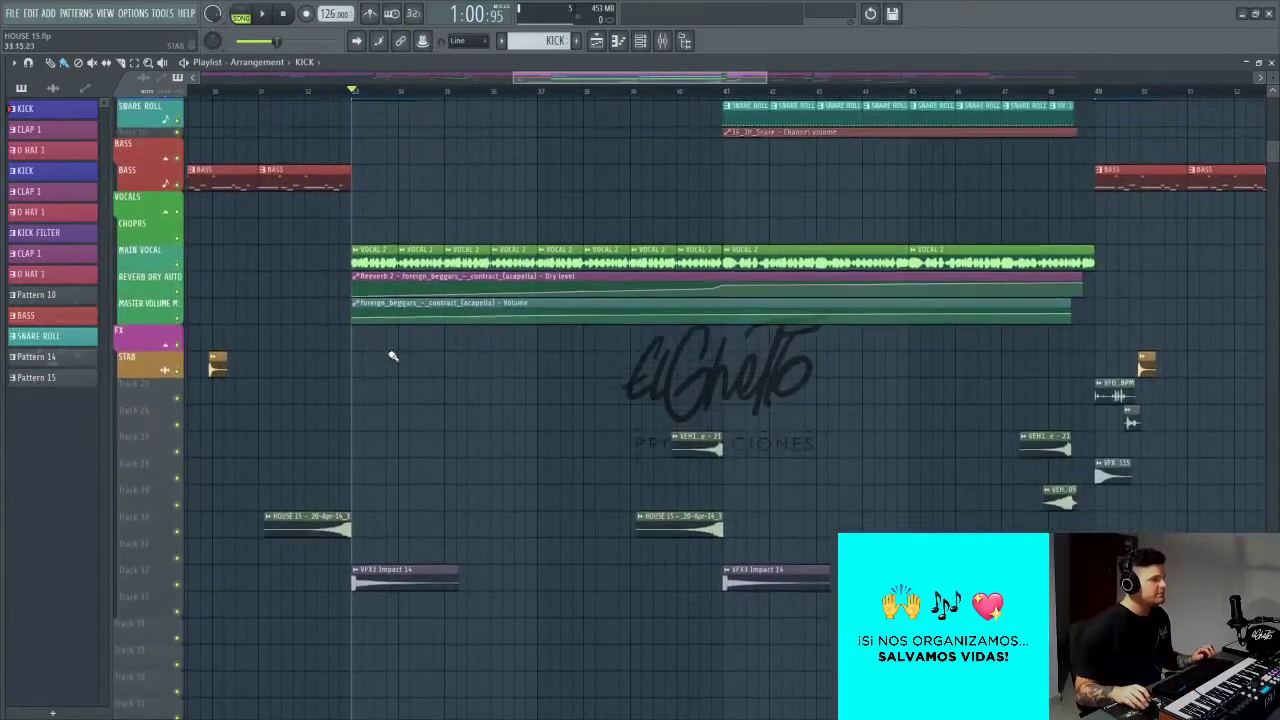
Step: Solo tracks 30, 31 and 32 with the riser and impact effects and play them from bar 31
scroll(391, 354, "down", 1)
scroll(322, 396, "left", 2)
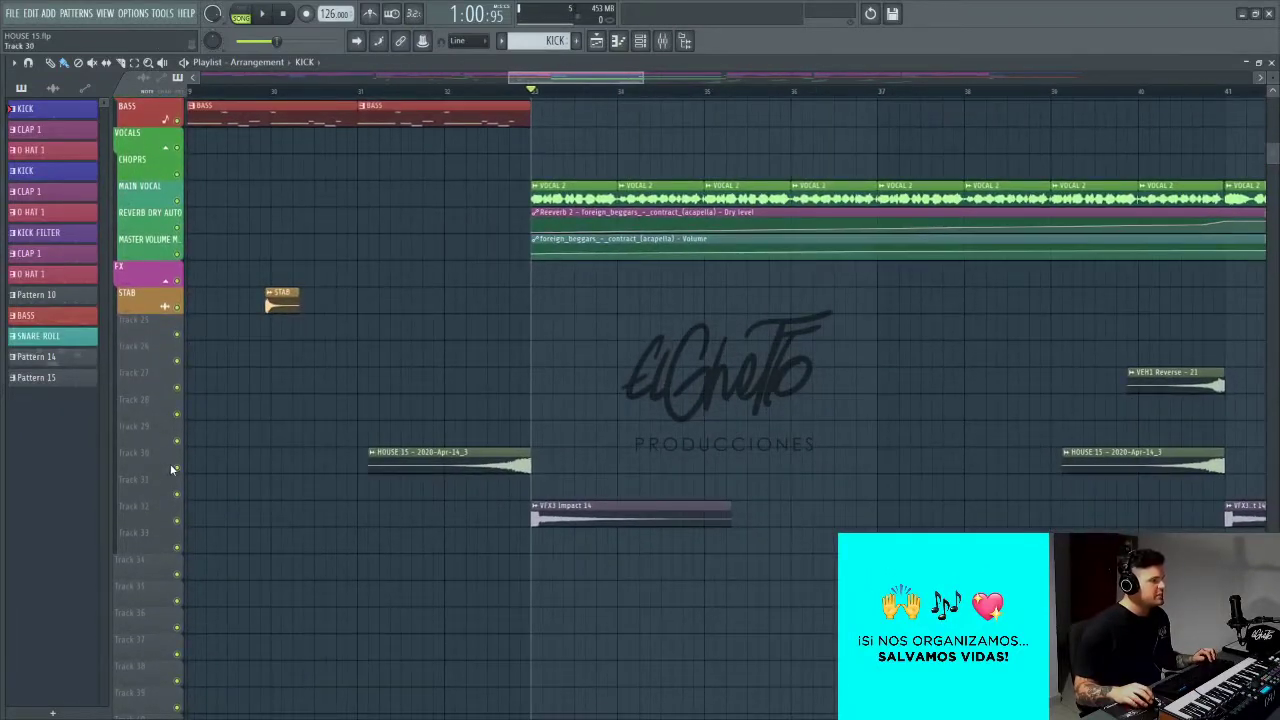
right_click(178, 468)
scroll(198, 491, "down", 2)
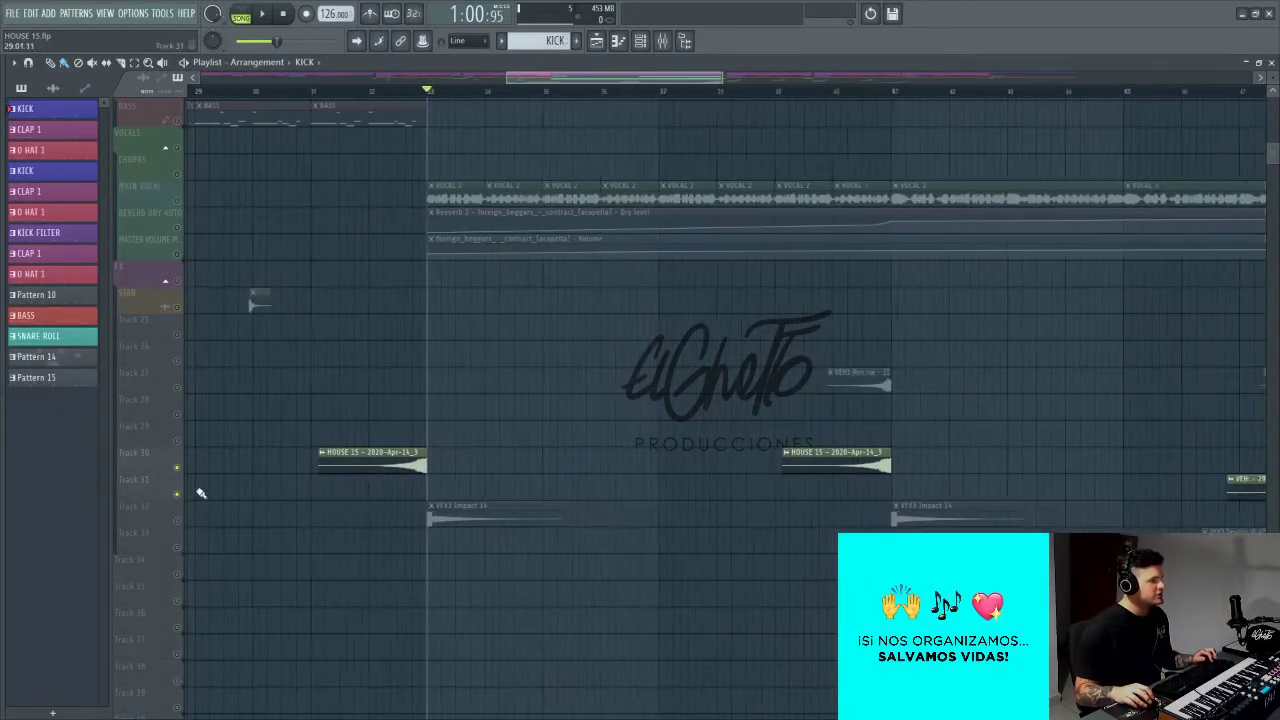
left_click(178, 522)
scroll(318, 434, "up", 2)
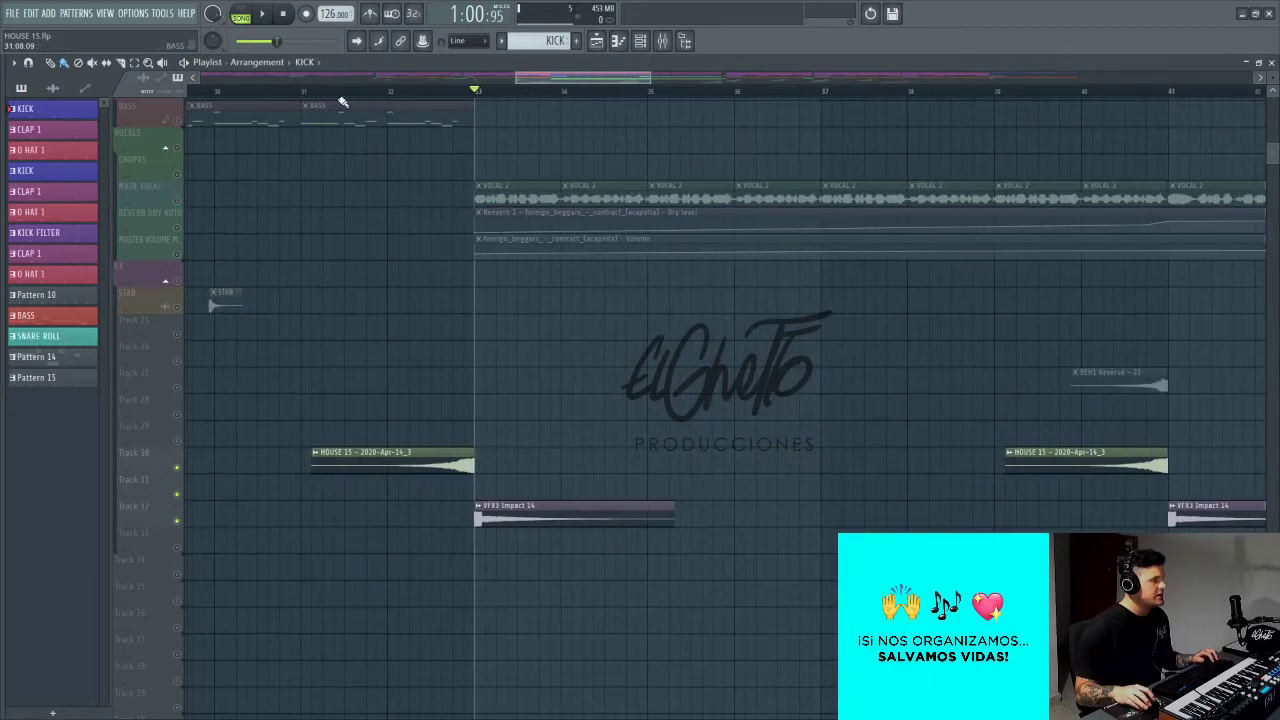
left_click(306, 94)
key("space")
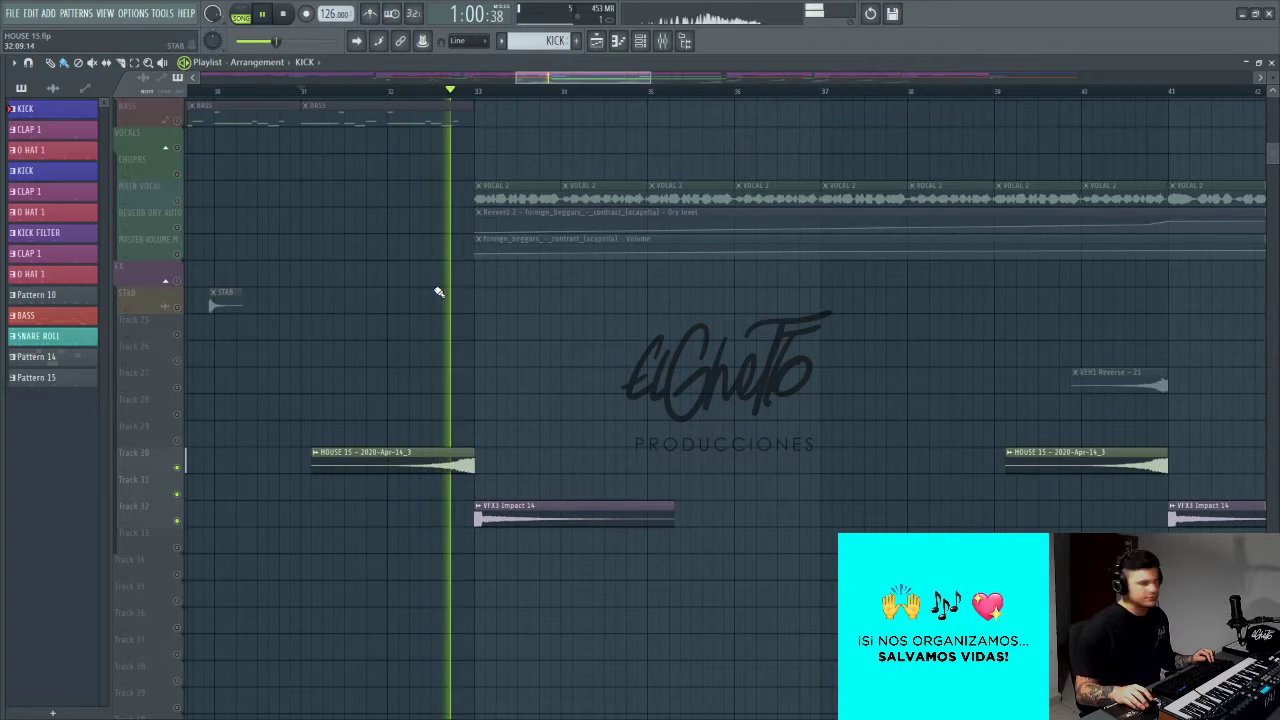
Step: Continue listening near bar 40 and unmute effects tracks 27, 28, 29 and 33 during playback
scroll(468, 314, "down", 2)
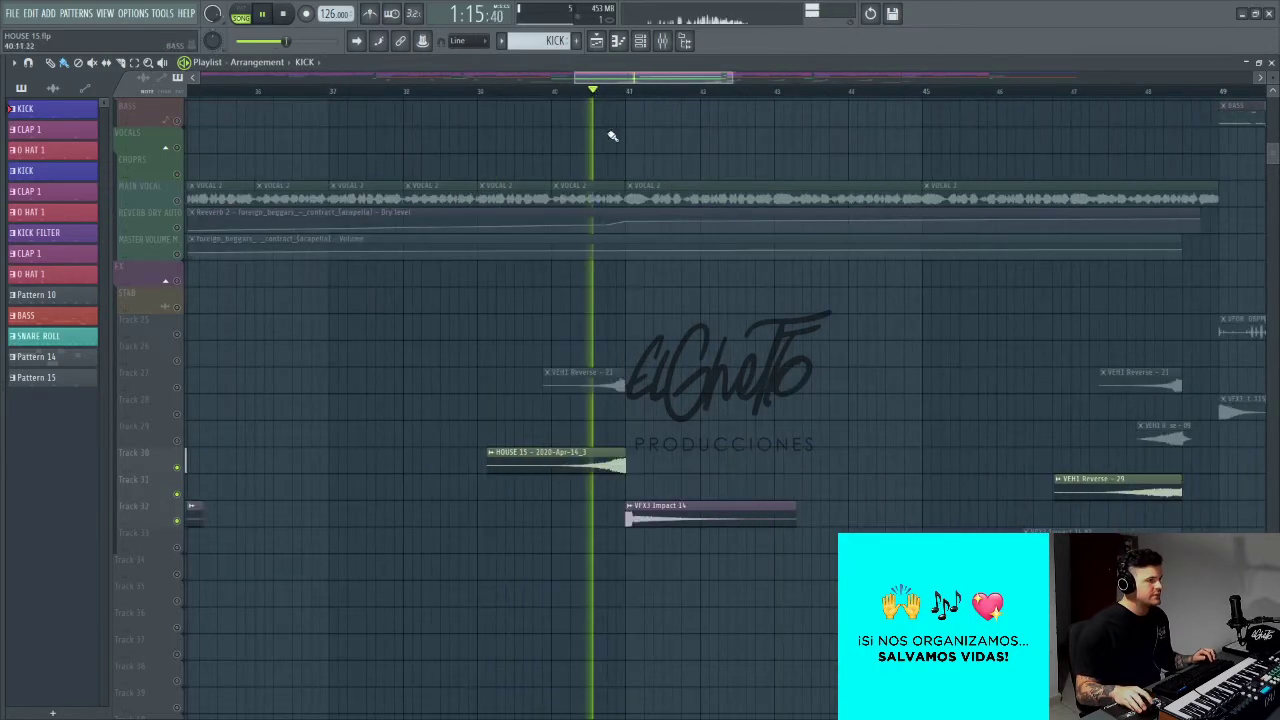
scroll(643, 266, "down", 4)
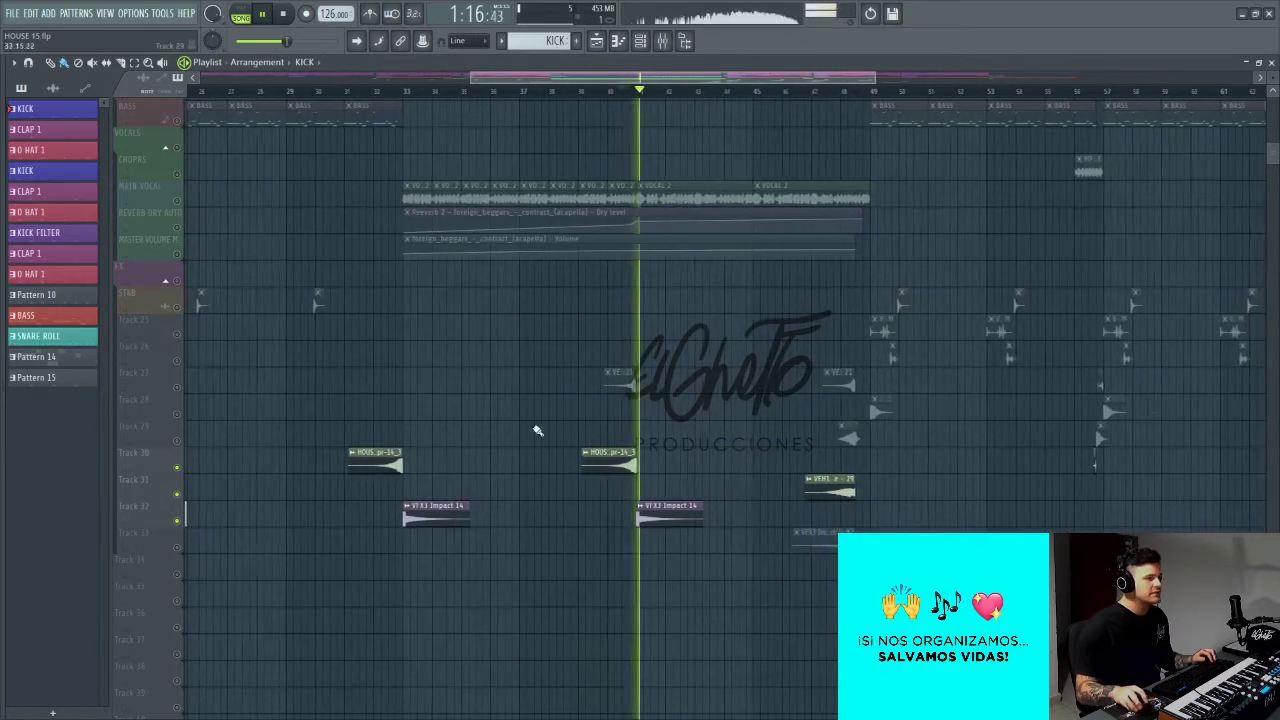
left_click(177, 387)
left_click(177, 547)
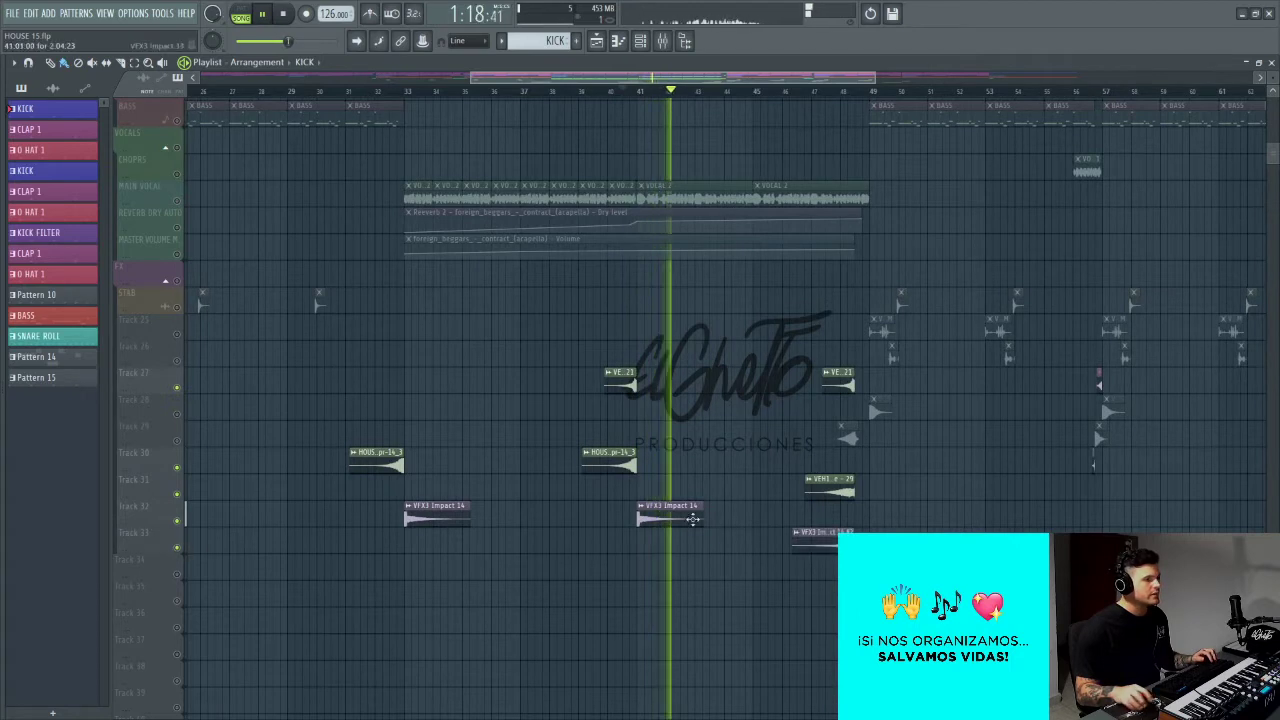
scroll(855, 125, "up", 4)
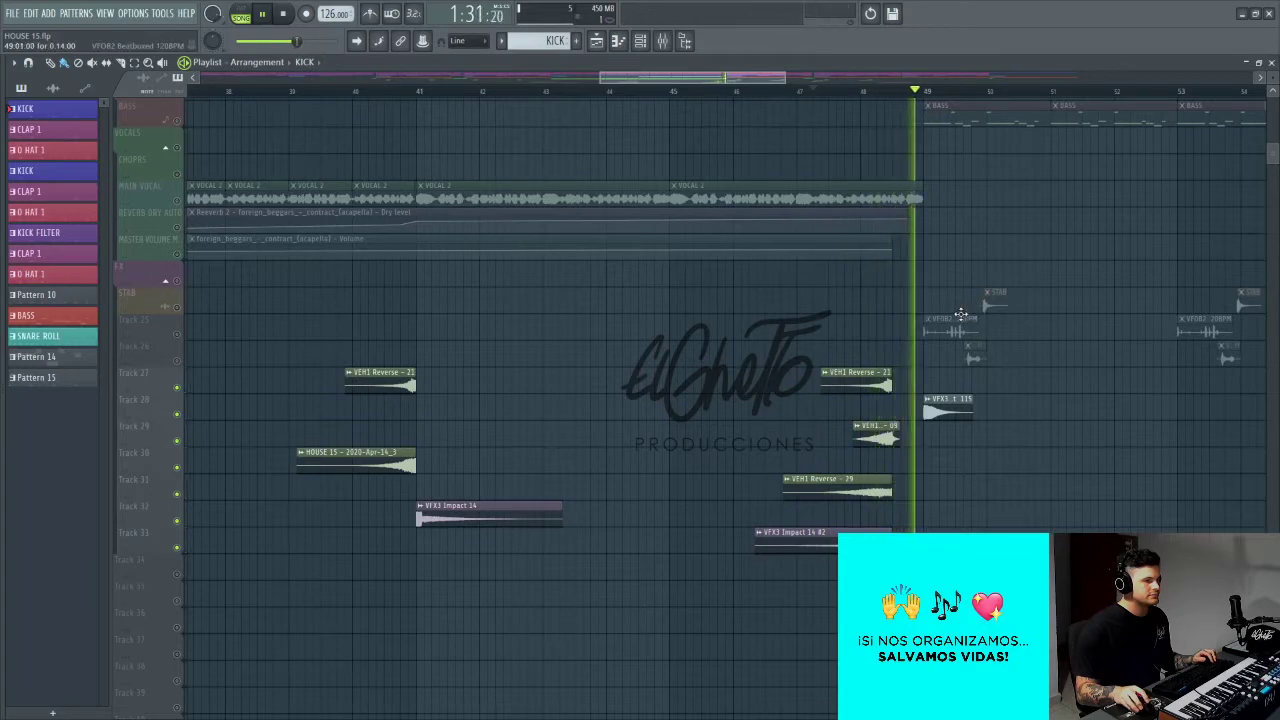
Step: Stop playback and solo the MAIN VOCAL track together with its reverb dry and master volume automation tracks
scroll(790, 368, "down", 5)
scroll(670, 360, "up", 3)
key("space")
left_click(177, 187)
scroll(314, 289, "up", 4)
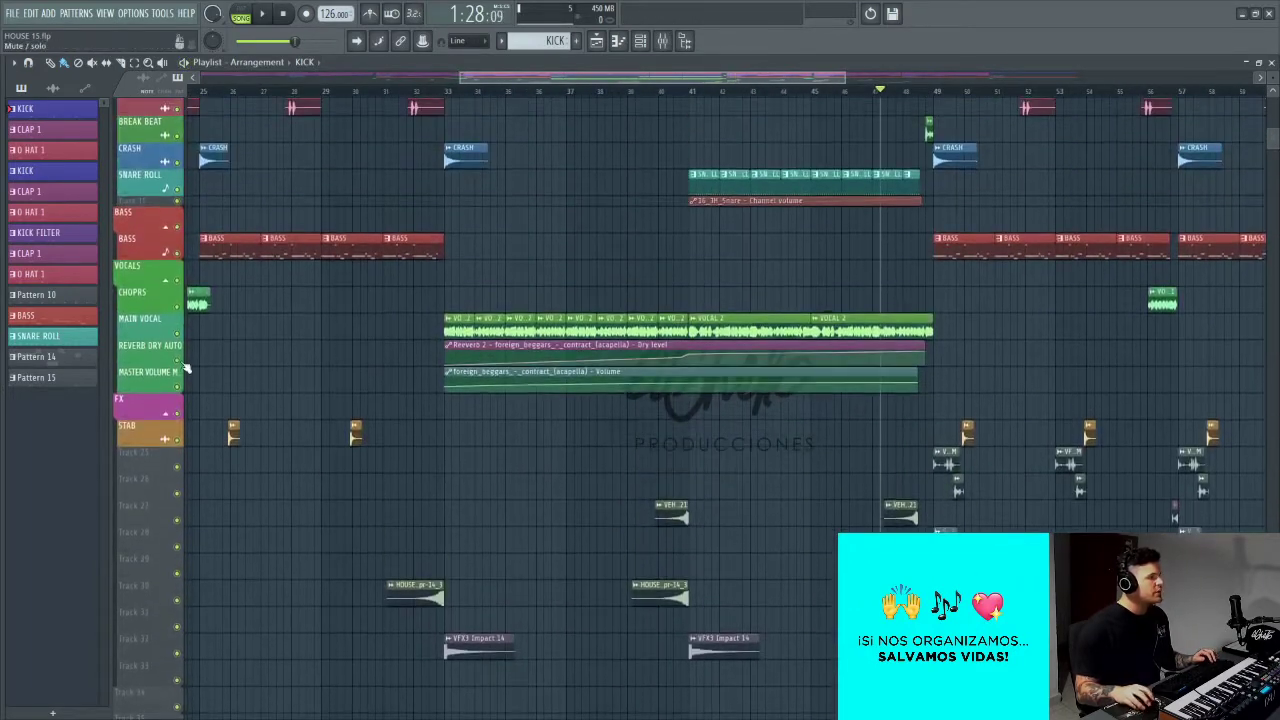
left_click(177, 346)
left_click(177, 372)
scroll(571, 443, "up", 4)
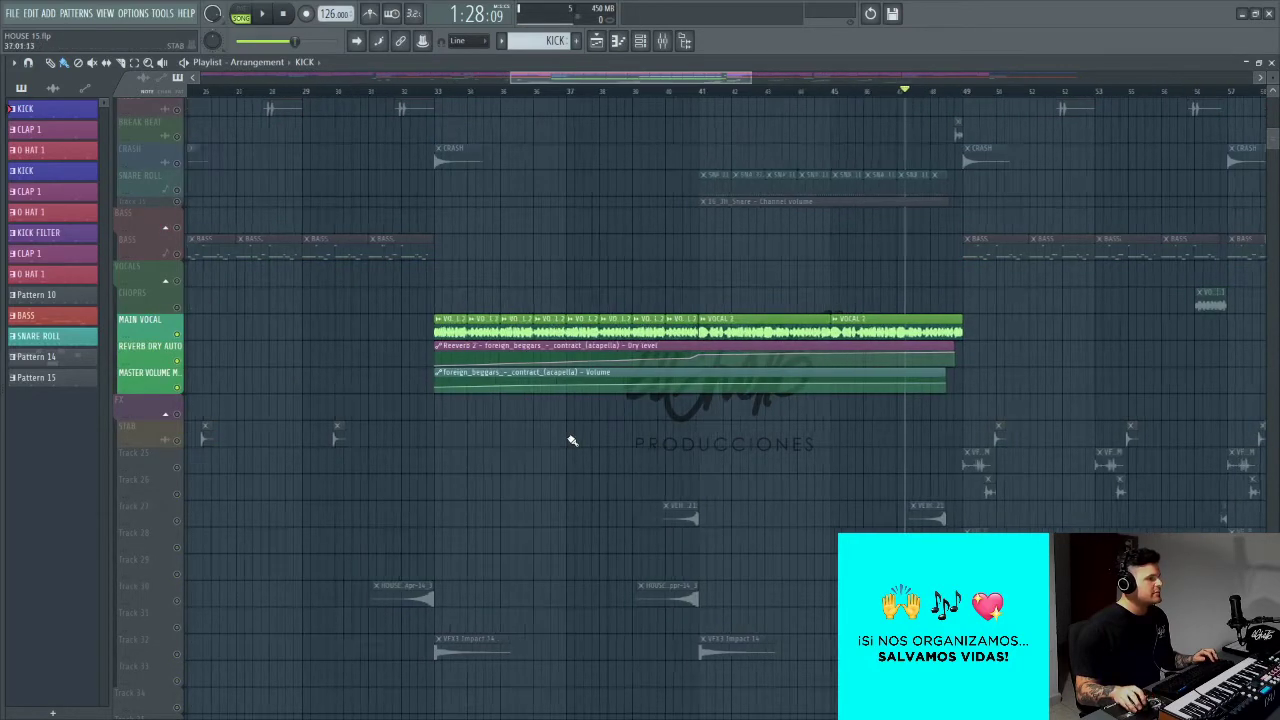
Step: Listen to the soloed main vocal from bar 33 and again from bar 41, stopping playback each time
scroll(344, 305, "down", 2)
scroll(724, 328, "down", 2)
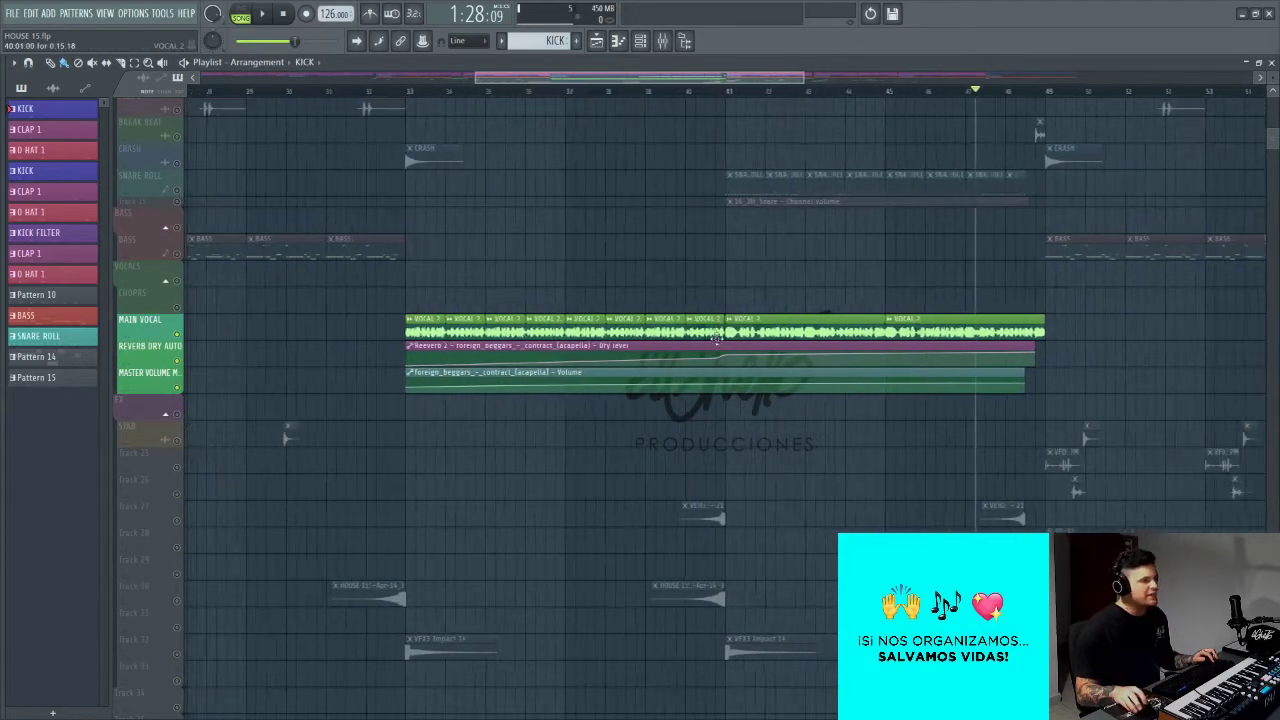
scroll(720, 352, "up", 3)
scroll(718, 360, "up", 1)
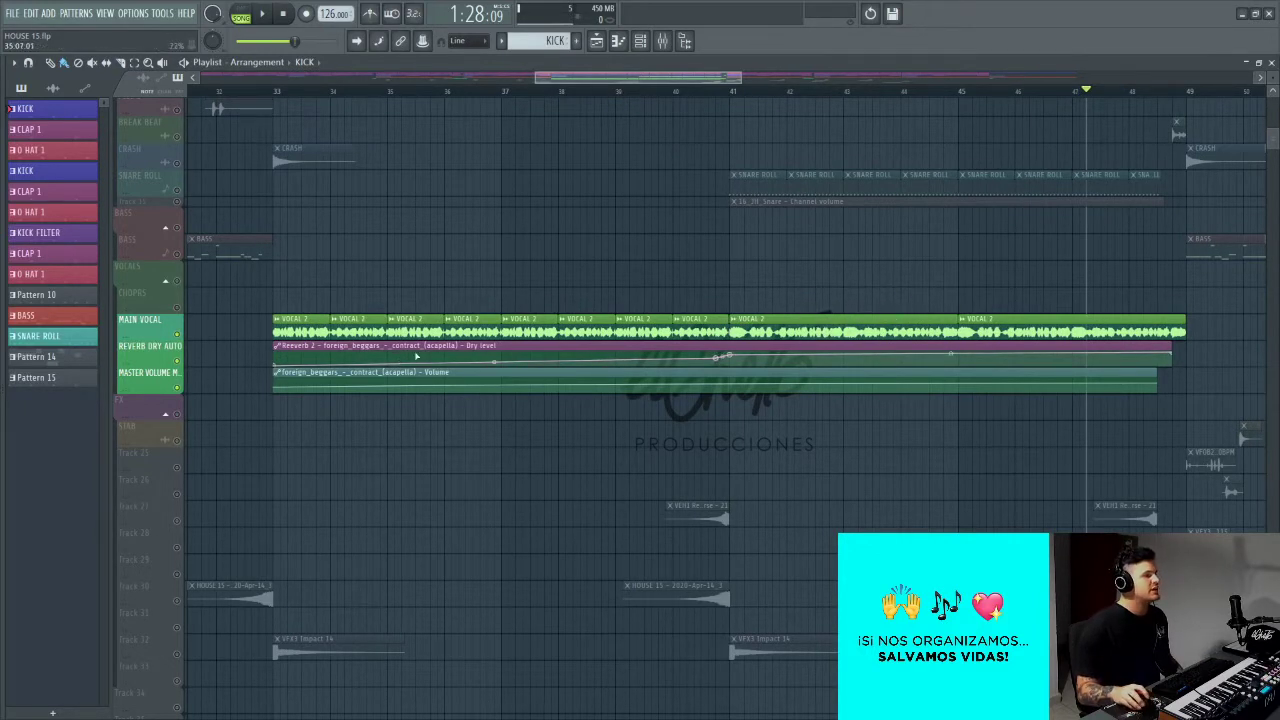
left_click(276, 92)
key("space")
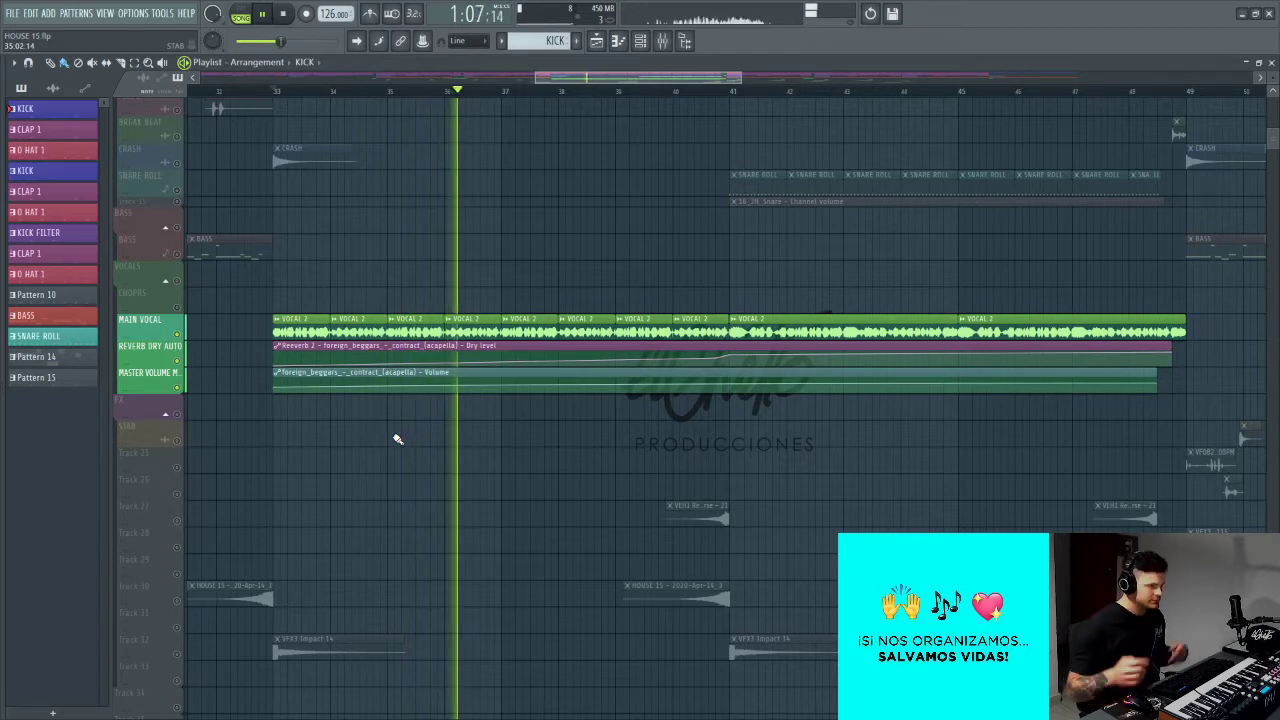
key("space")
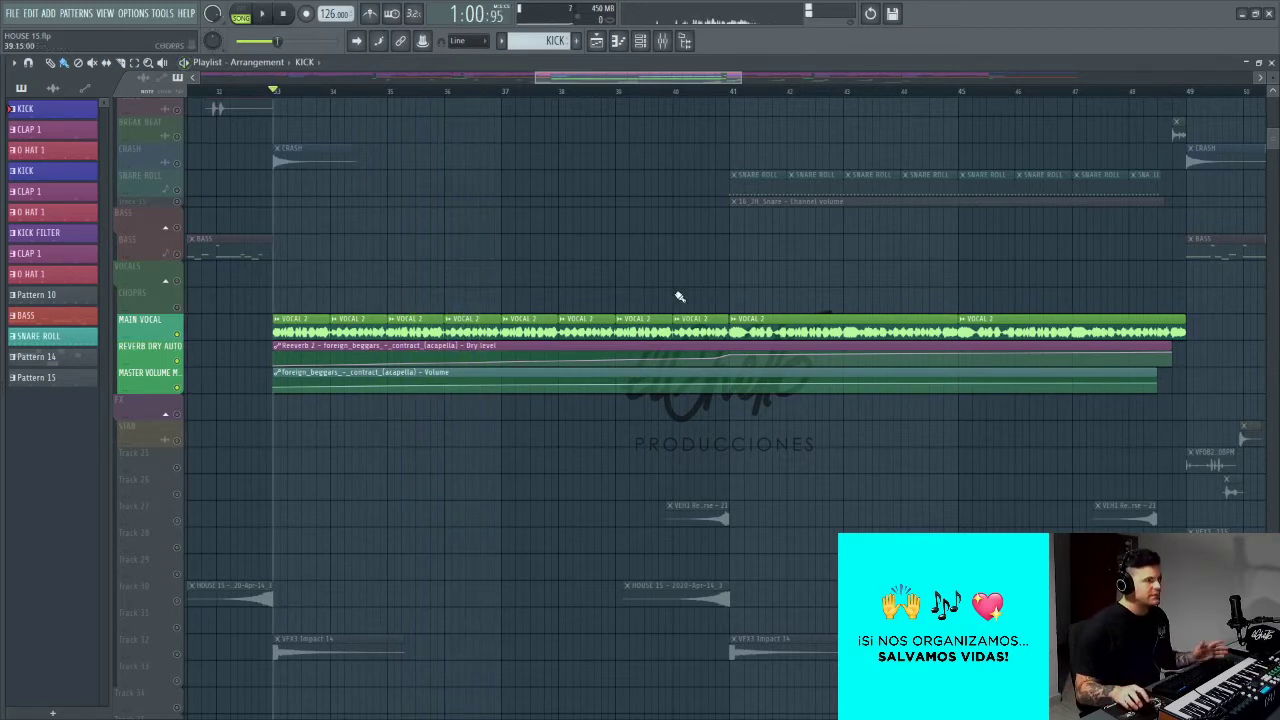
left_click(733, 93)
key("space")
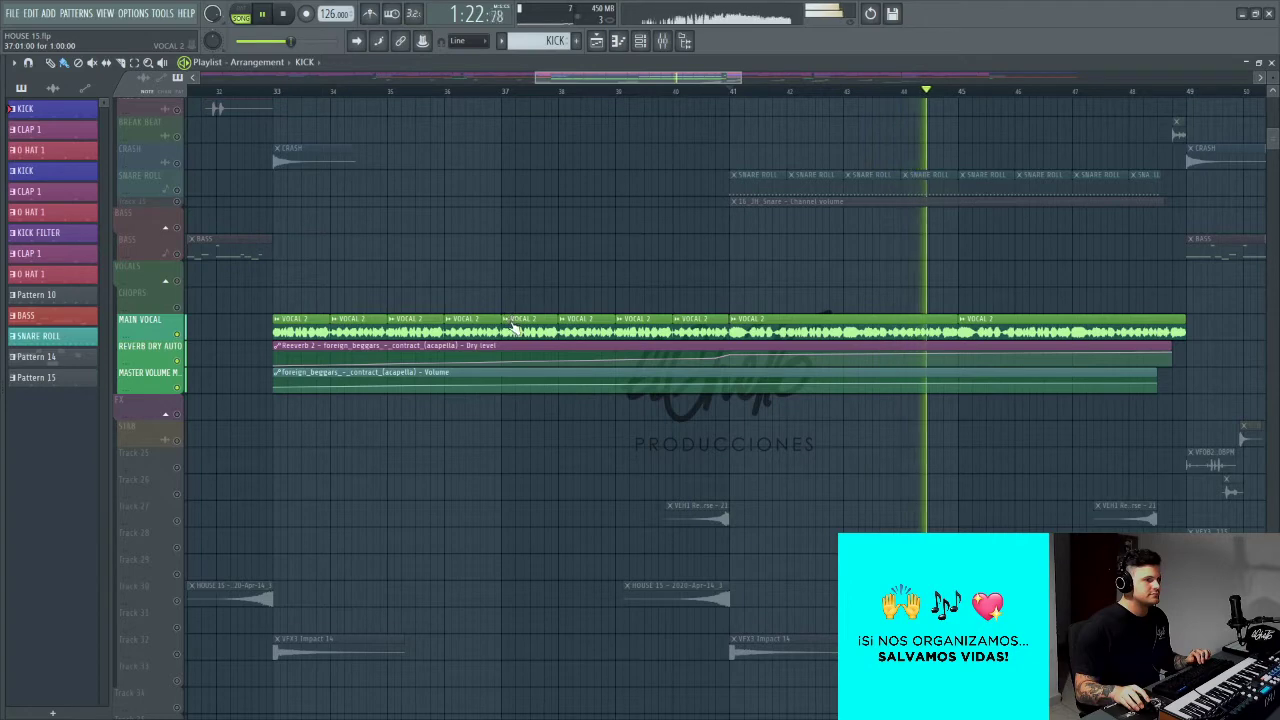
key("space")
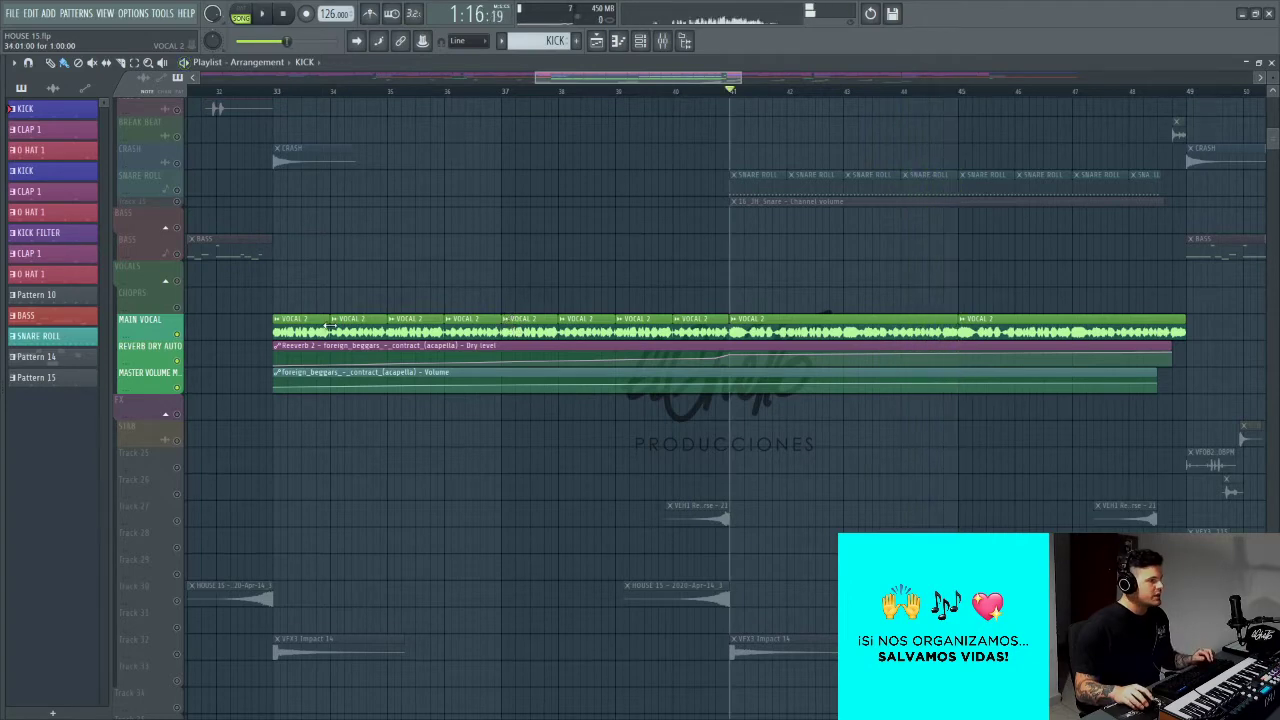
Step: Open the VOCAL 2 clip's mixer track and examine its Fruity parametric EQ 2 curve
double_click(771, 332)
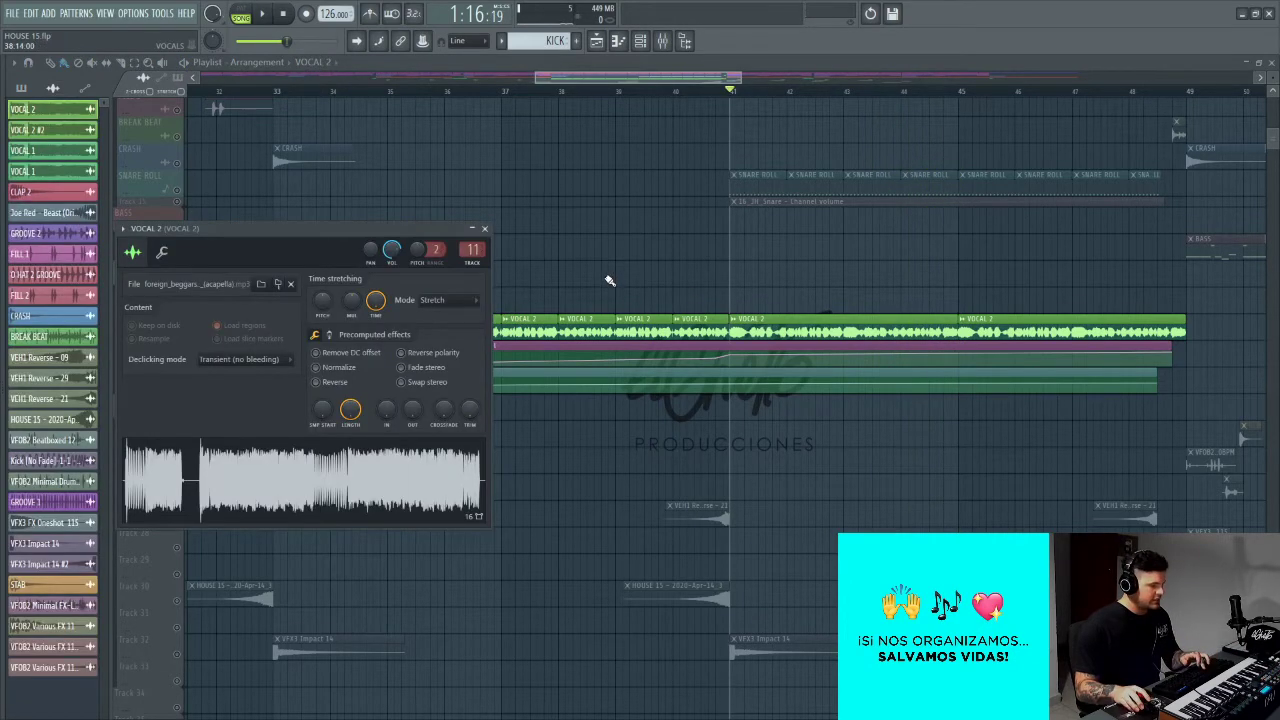
key("F9")
left_click(1100, 237)
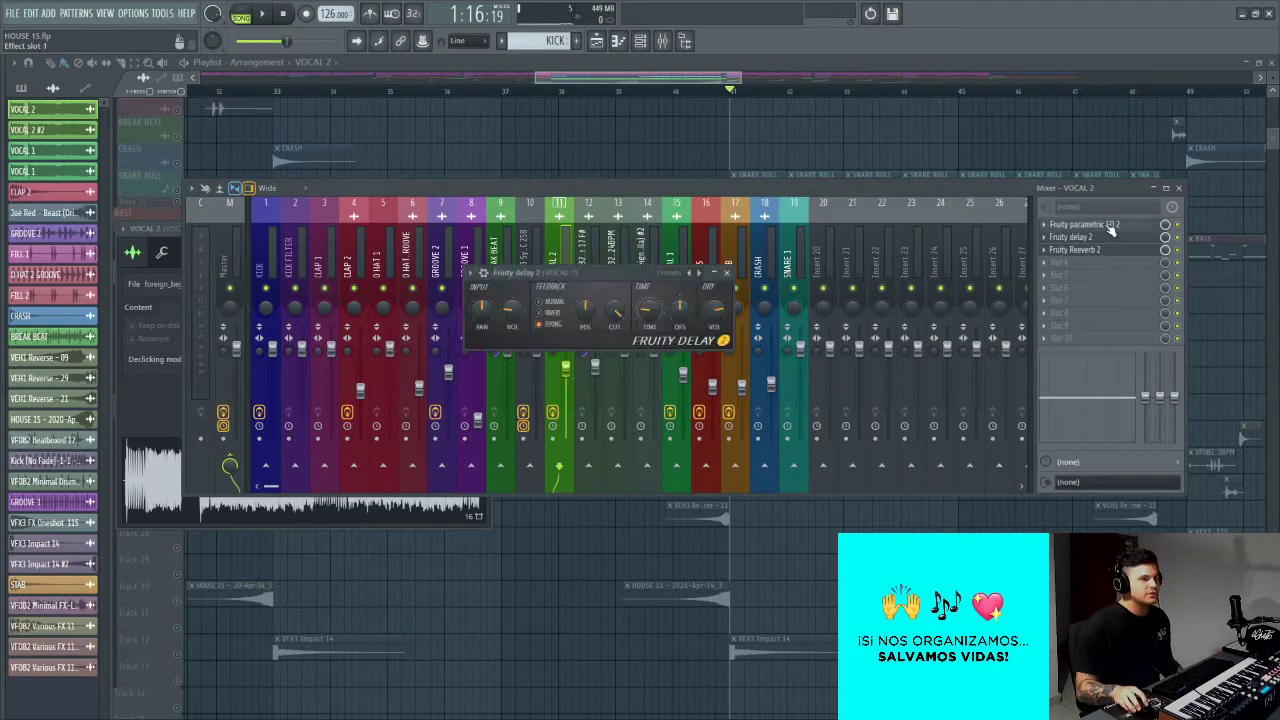
left_click(1108, 225)
left_click_drag(628, 257, 683, 195)
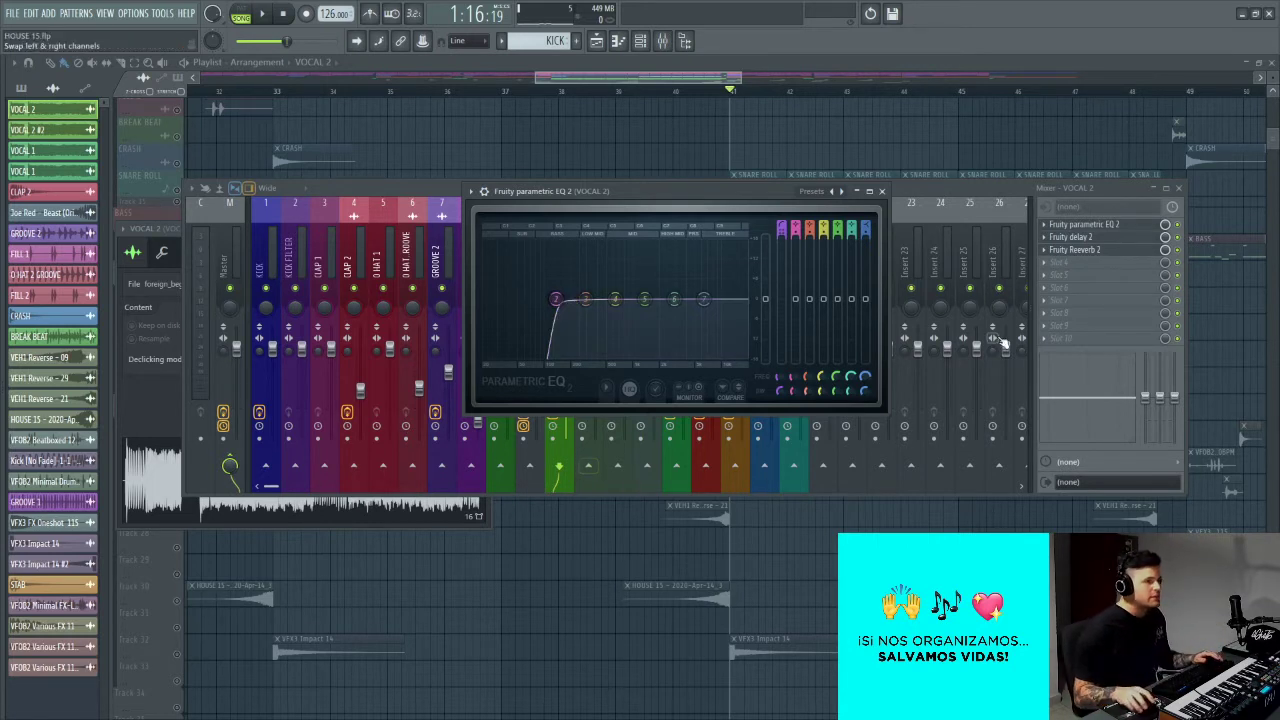
Step: Examine the Fruity delay 2 time options and the Fruity Reeverb 2 settings on the VOCAL 2 mixer track
left_click(1094, 248)
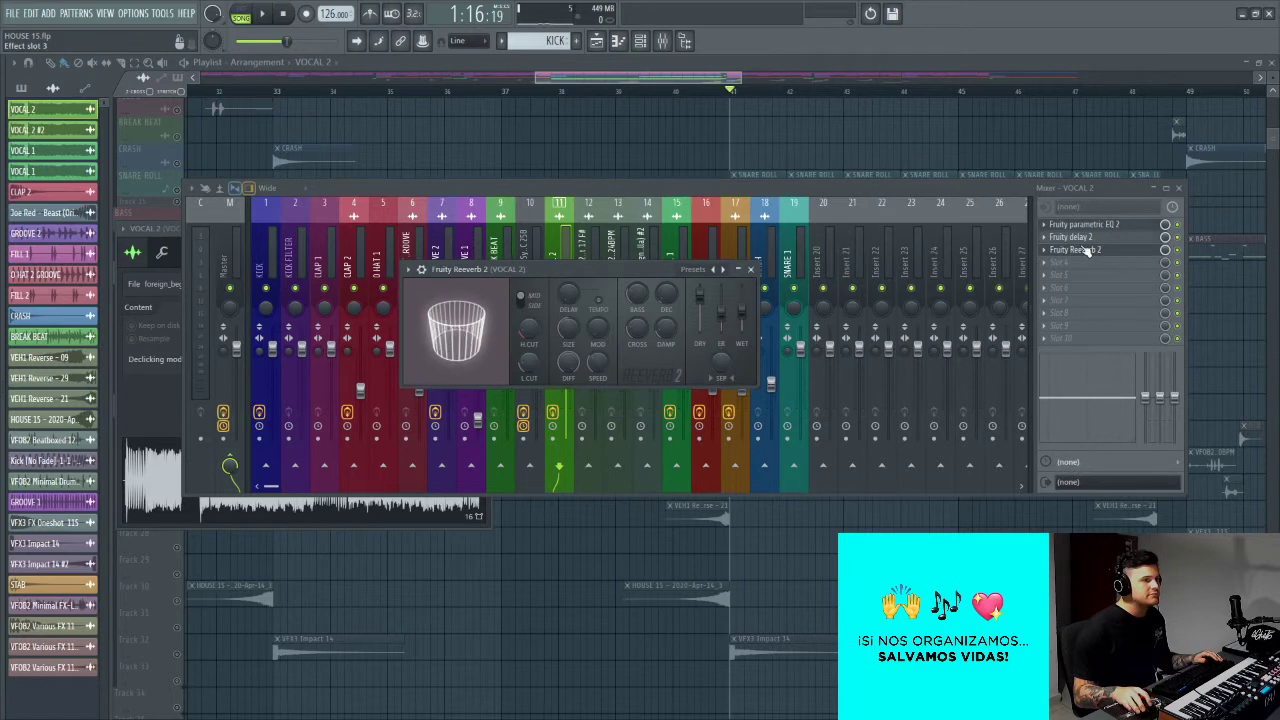
left_click(1088, 238)
left_click_drag(618, 273, 649, 220)
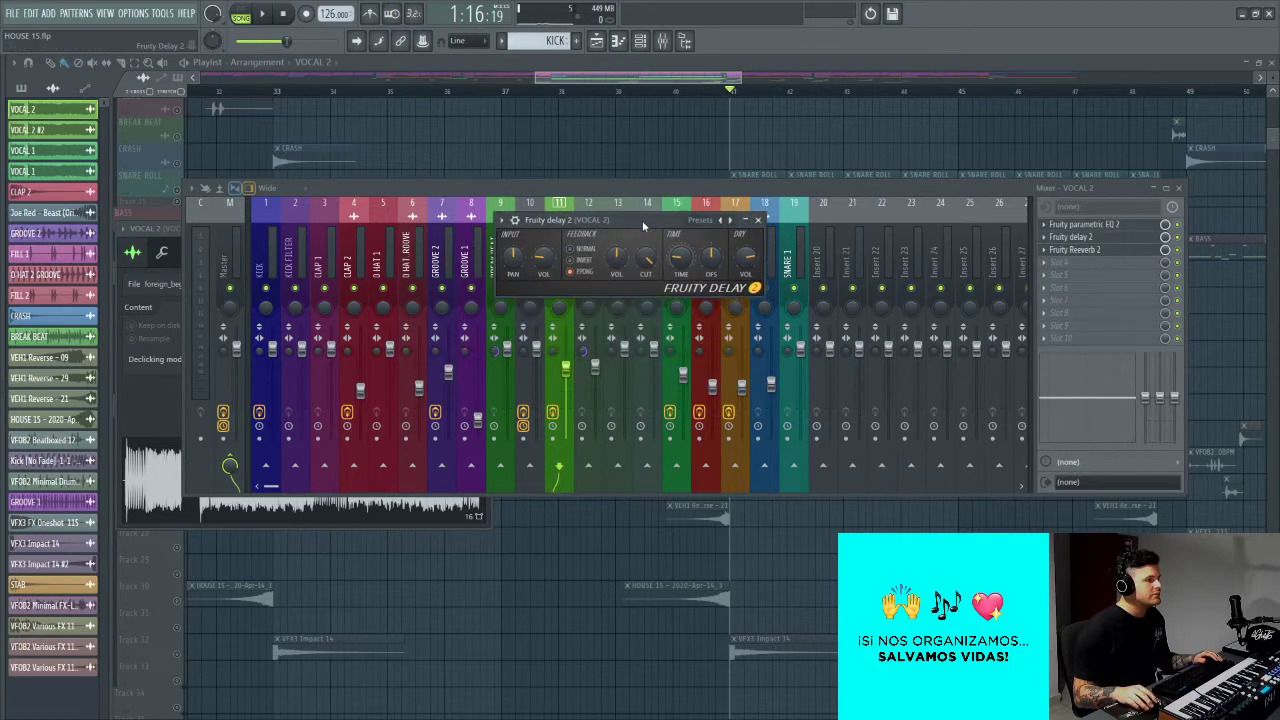
right_click(683, 254)
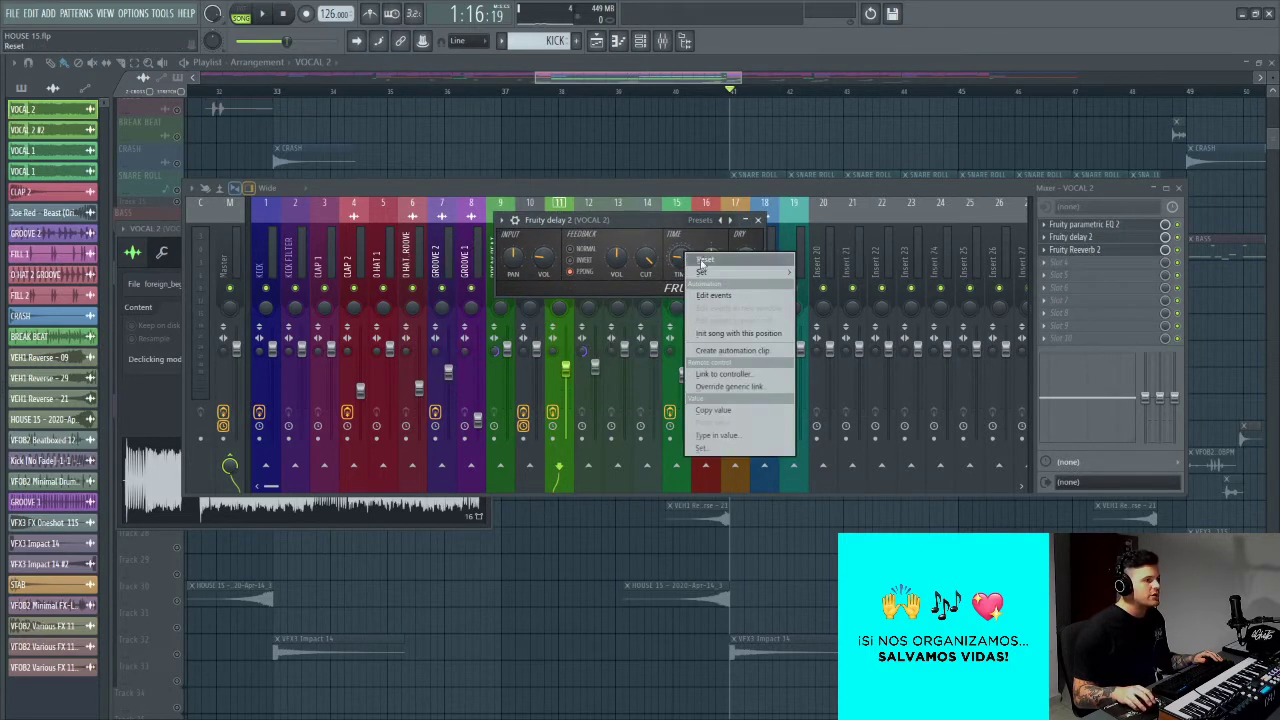
mouse_move(778, 274)
left_click(638, 217)
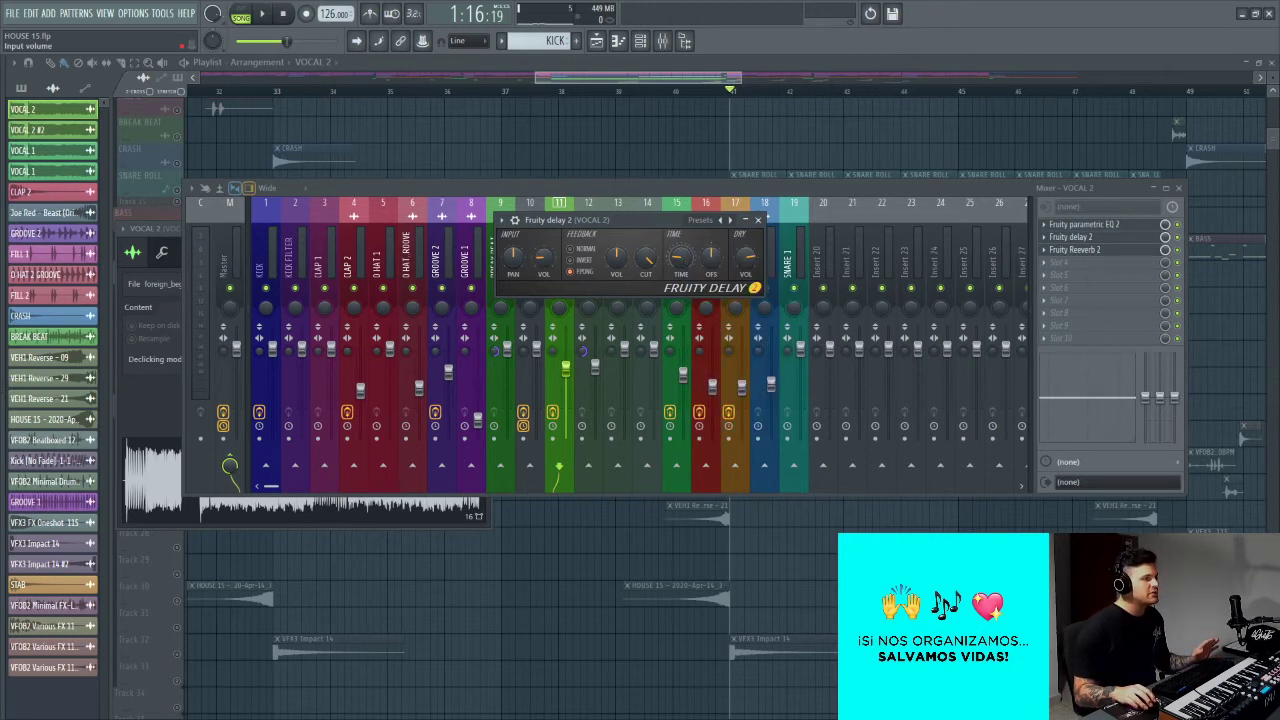
left_click_drag(667, 223, 659, 246)
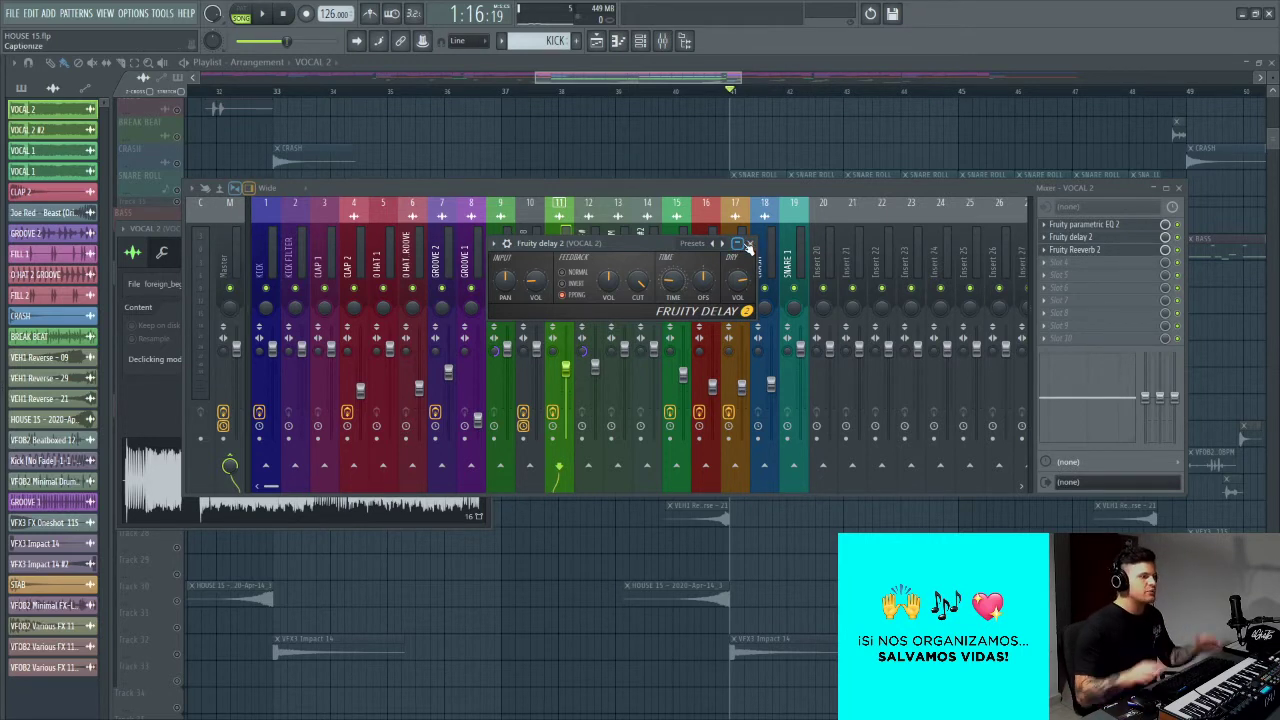
left_click(751, 244)
left_click(1100, 250)
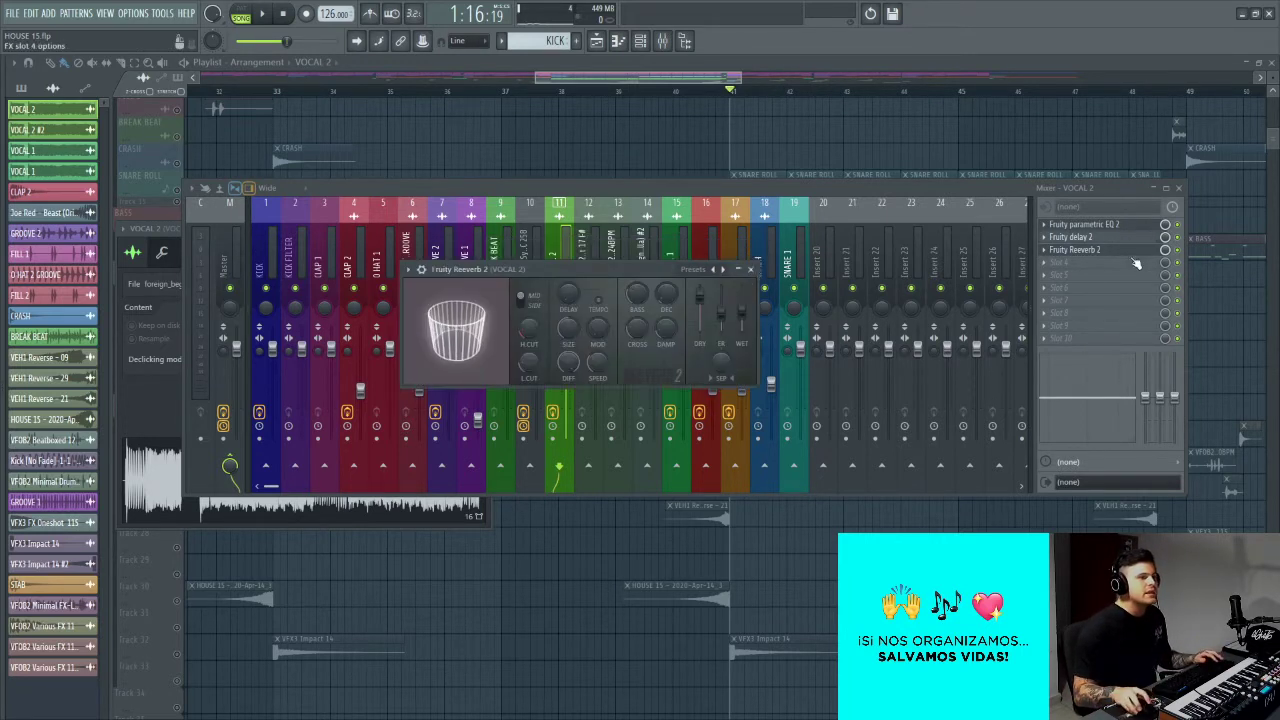
left_click_drag(564, 268, 677, 206)
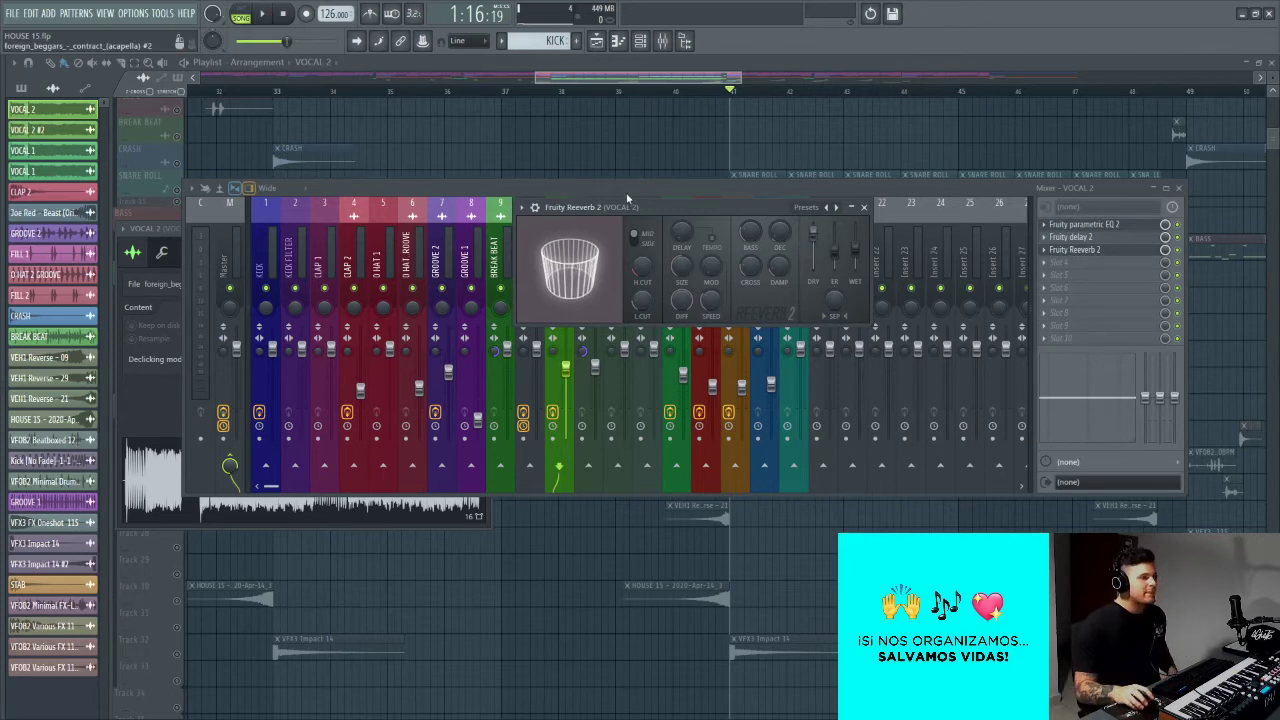
Step: Examine the main vocal clips with their reverb dry level and volume automation enlarged in the playlist
right_click(470, 160)
left_click_drag(450, 201, 576, 232)
scroll(577, 251, "down", 4)
scroll(632, 315, "up", 3)
scroll(694, 337, "up", 2)
scroll(616, 300, "up", 4)
left_click_drag(694, 337, 508, 211)
scroll(482, 300, "down", 2)
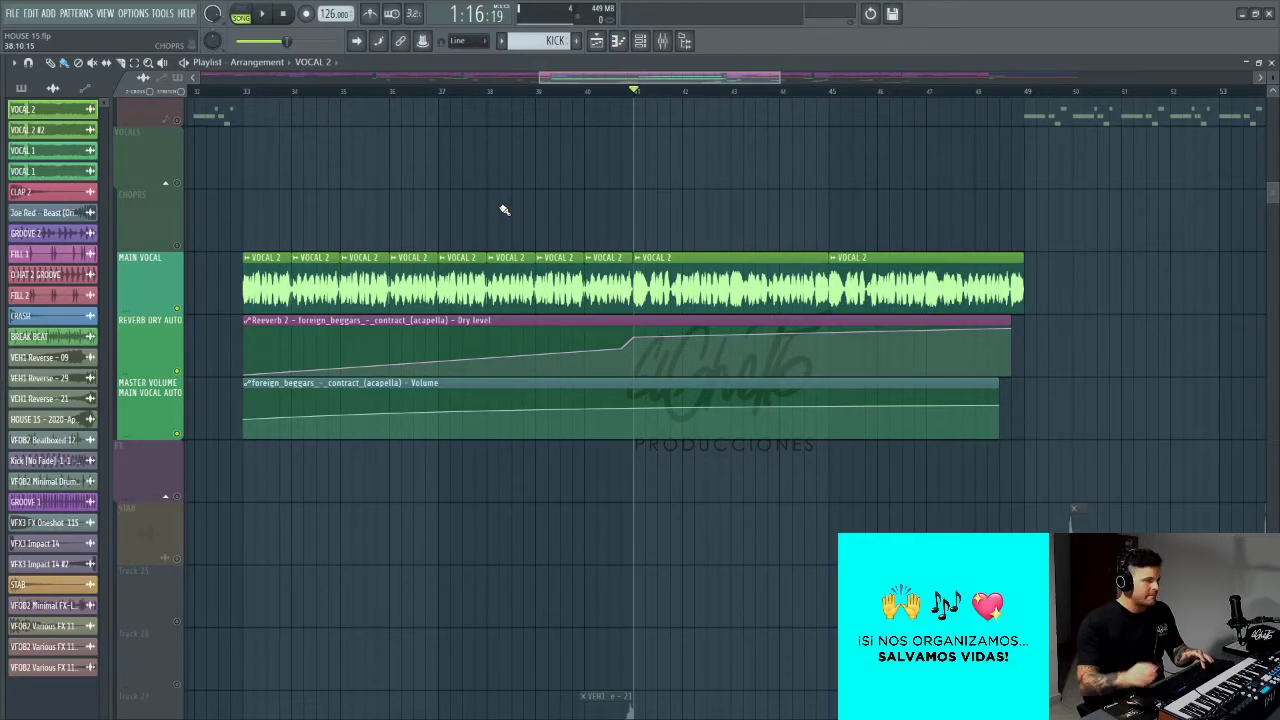
Step: Reopen Fruity Reeverb 2 on the VOCAL 2 mixer track to examine its automated dry level
key("F9")
left_click(1086, 250)
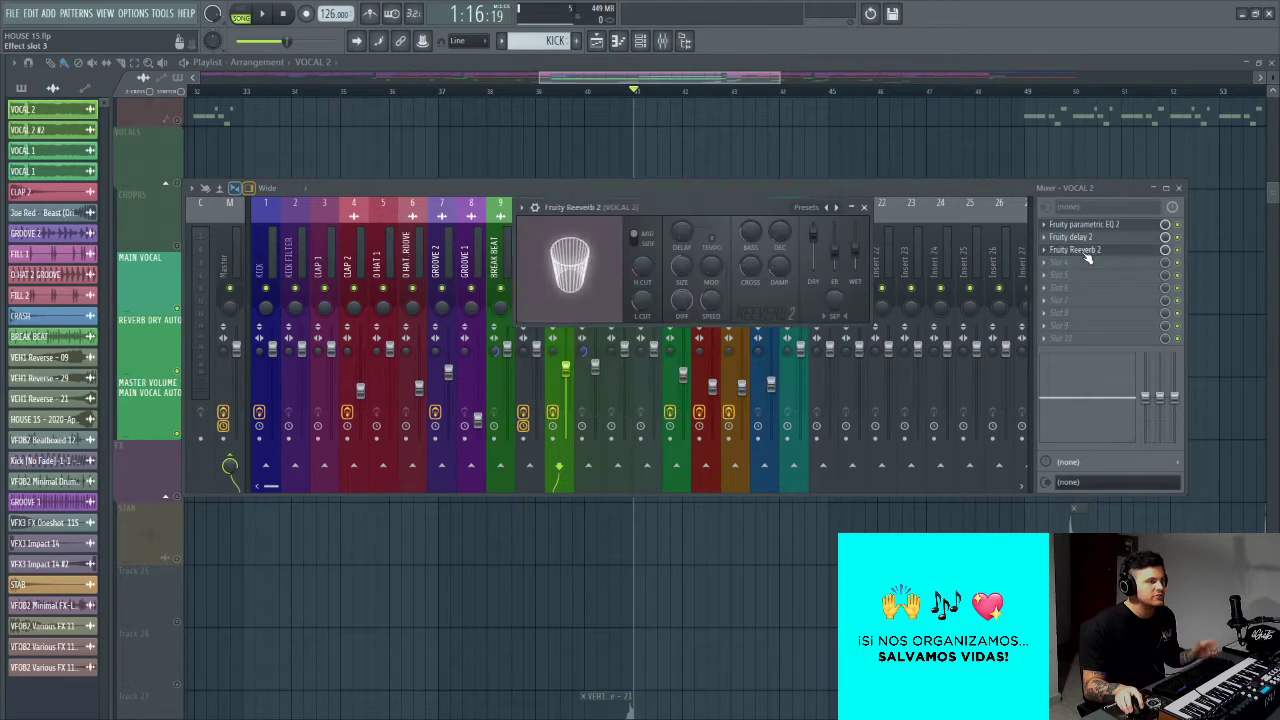
left_click_drag(716, 205, 690, 207)
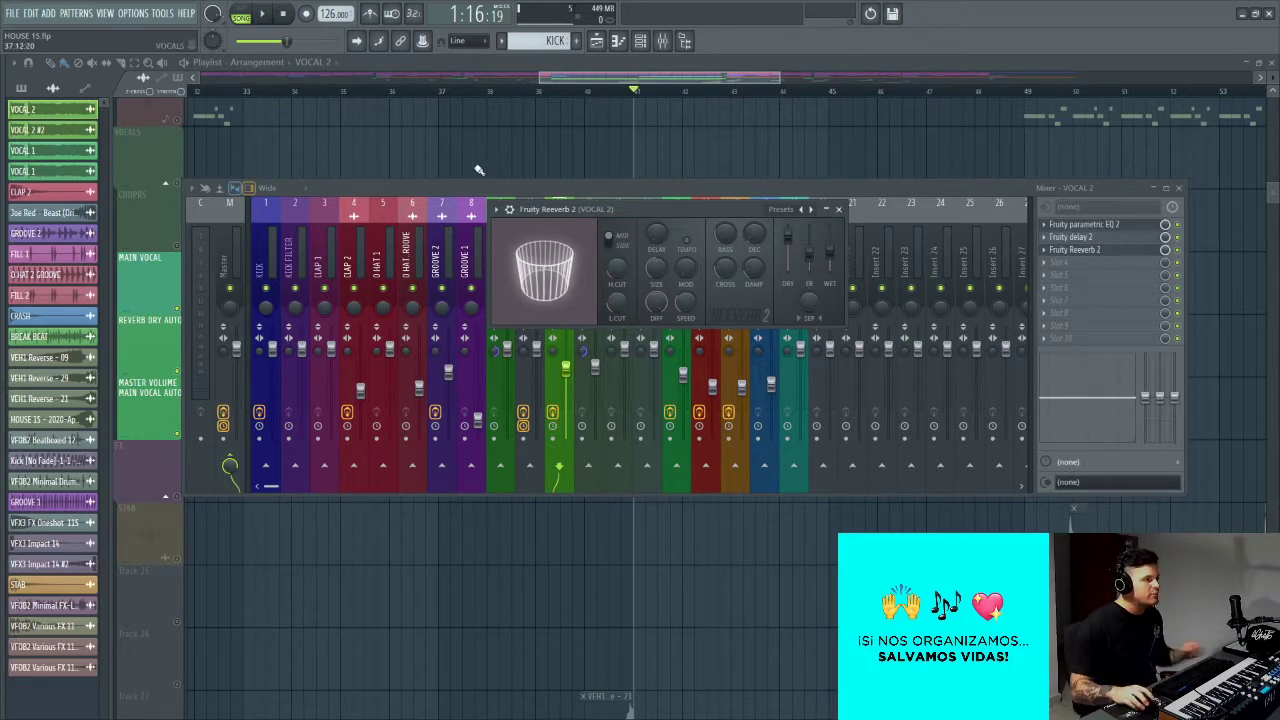
Step: Compare the vocal's automated reverb by playing it in the playlist from bar 33 and from bar 45
key("F5")
left_click(243, 92)
key("space")
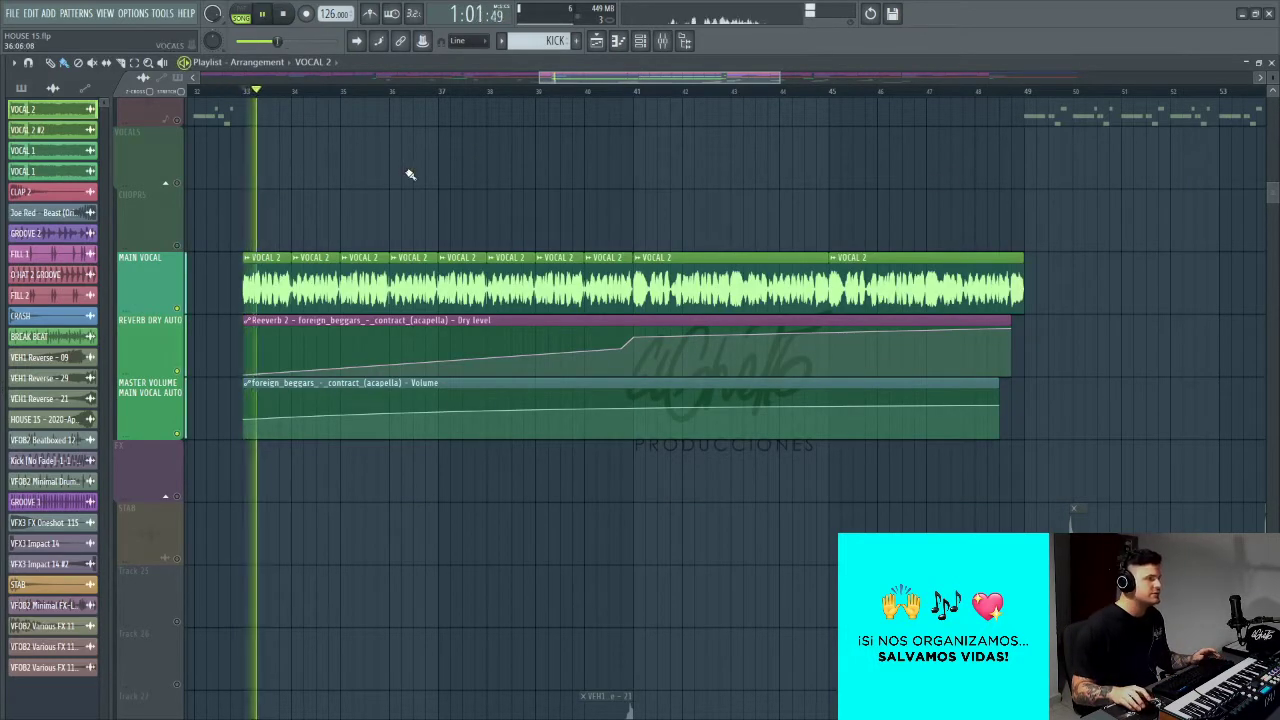
key("space")
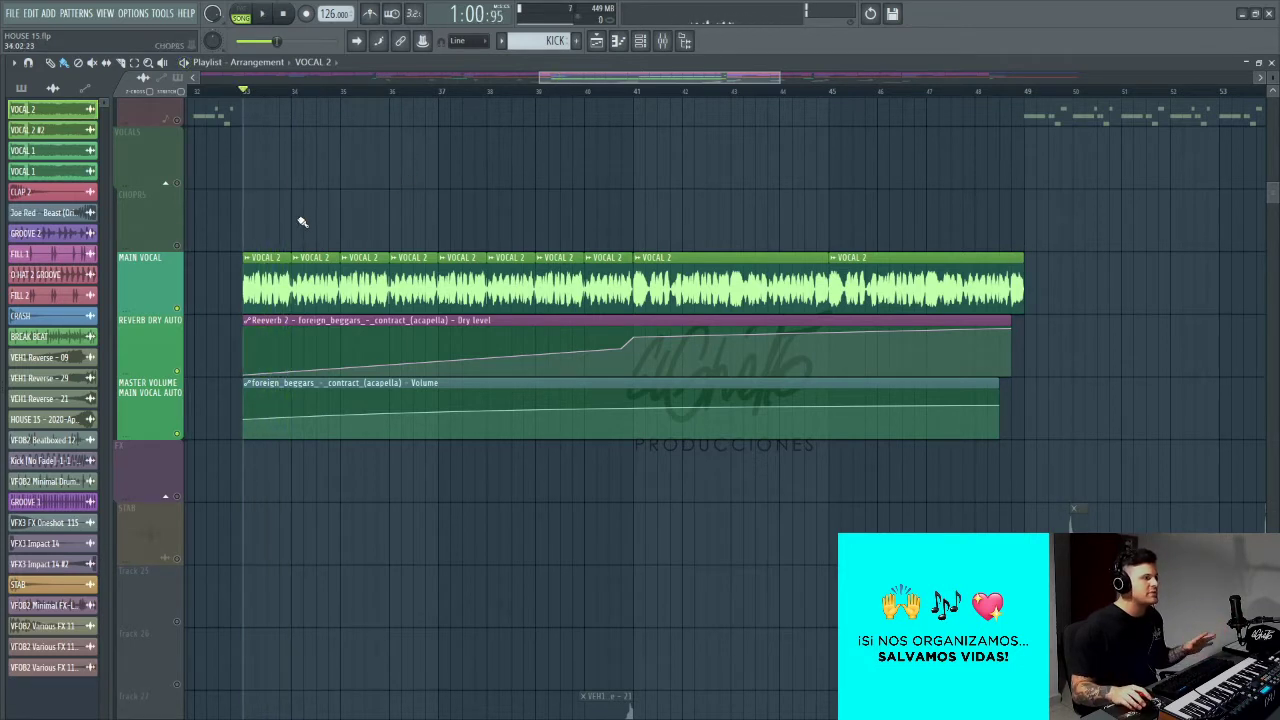
left_click(833, 92)
key("space")
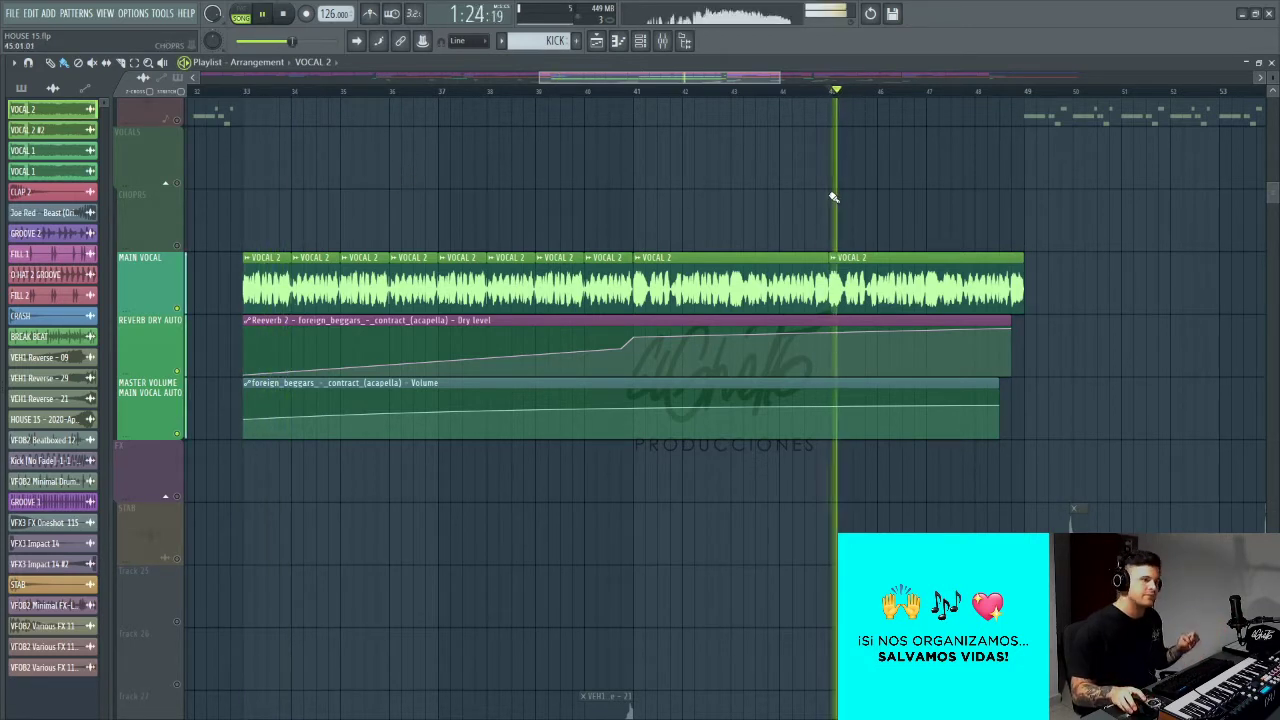
key("space")
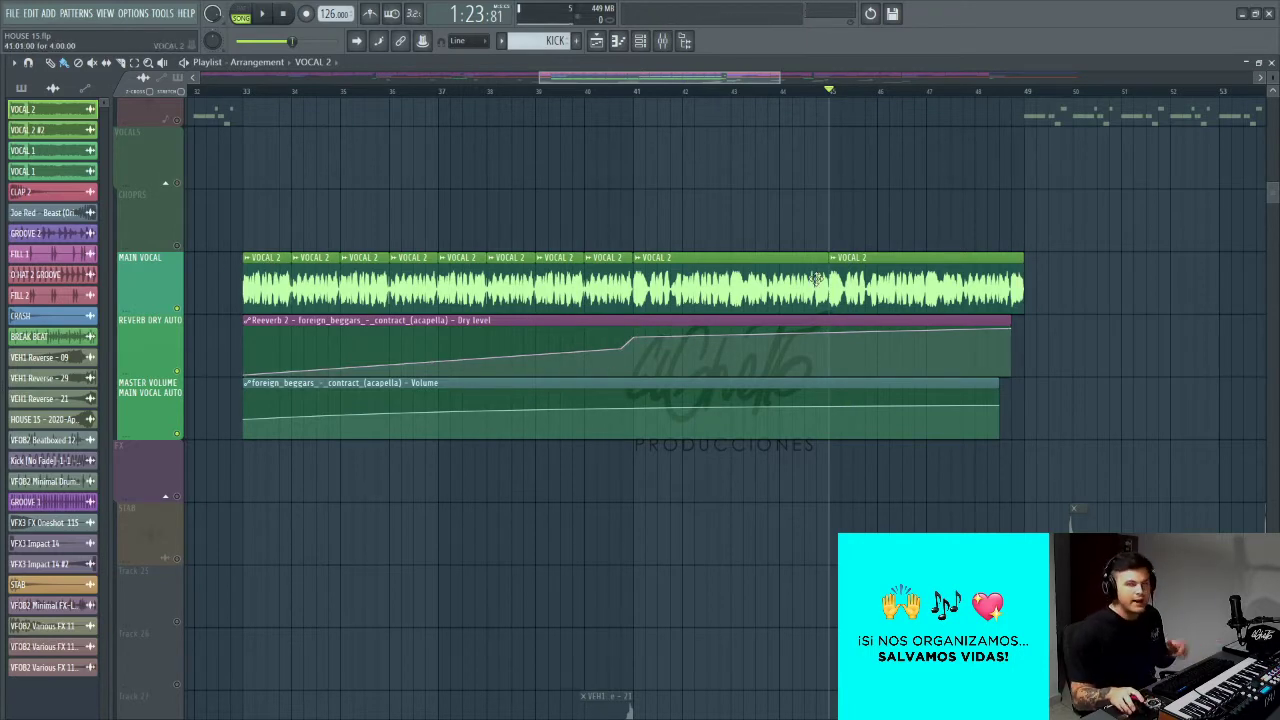
Step: Return the playhead to bar 33 and examine the volume automation clip under the main vocal
left_click(250, 97)
scroll(254, 137, "up", 4)
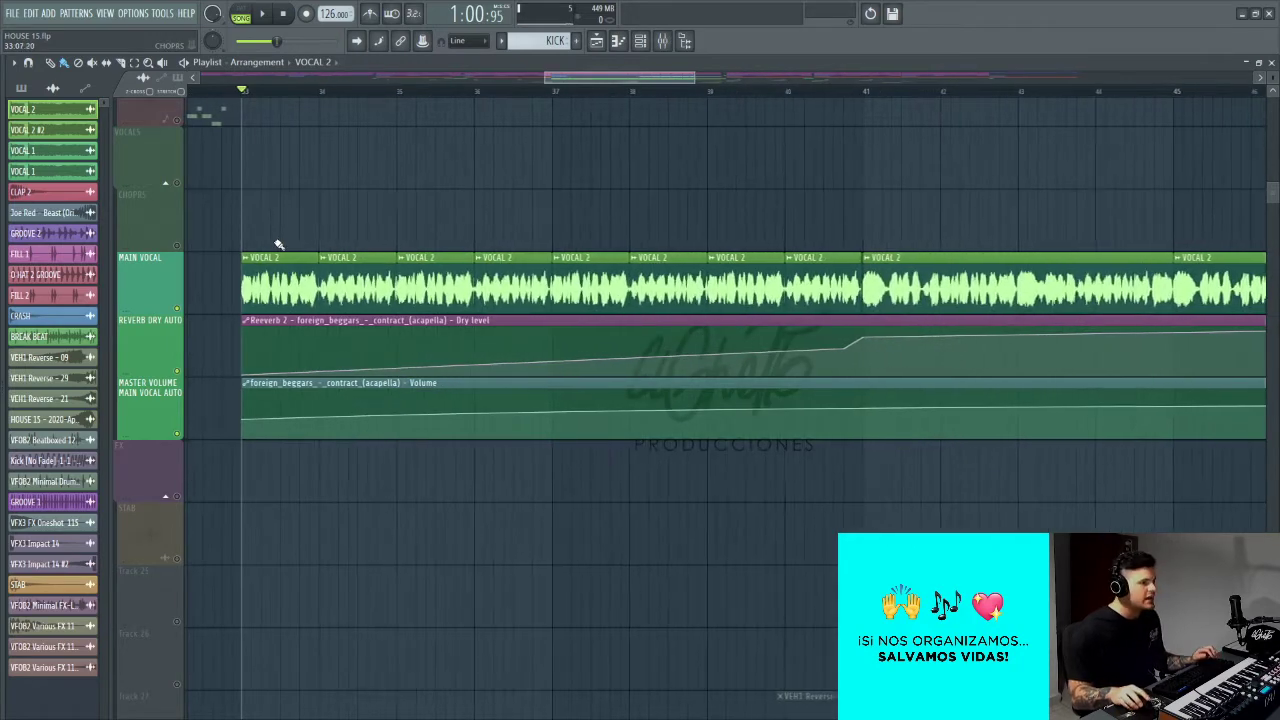
scroll(279, 245, "down", 3)
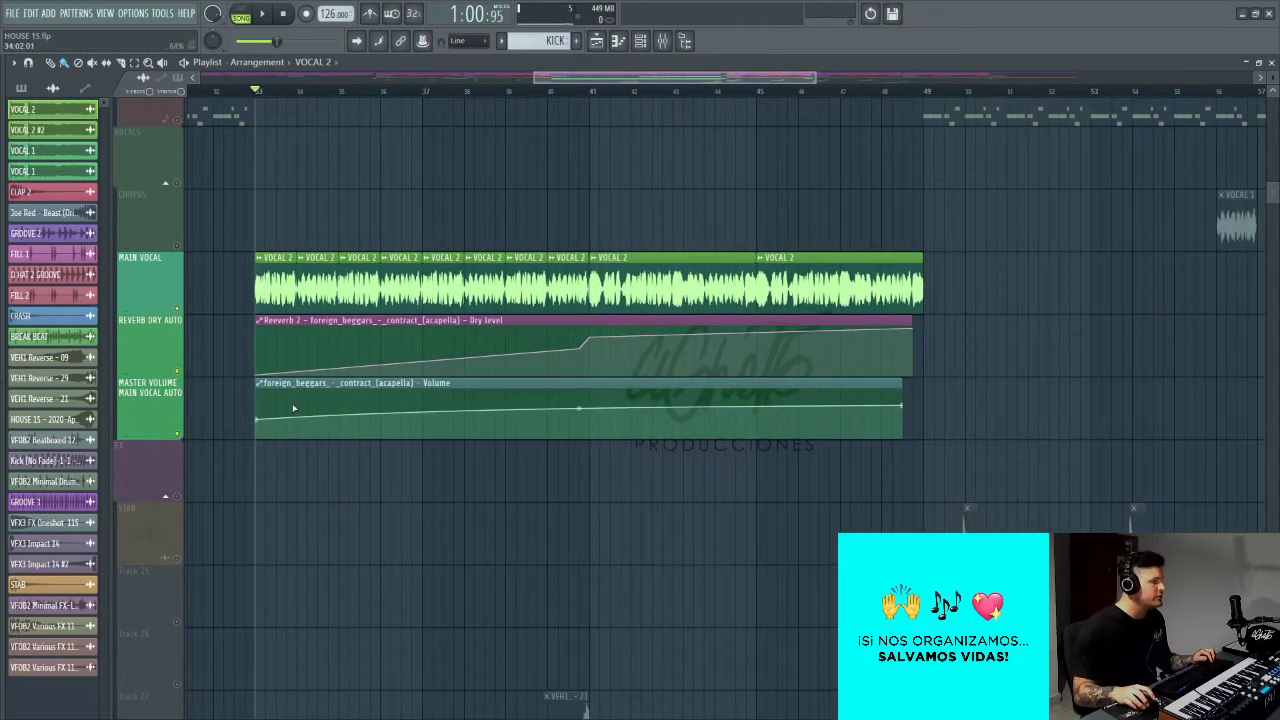
Step: End the solo of the main vocal and its automation and shrink those playlist tracks to their normal height
key("F9")
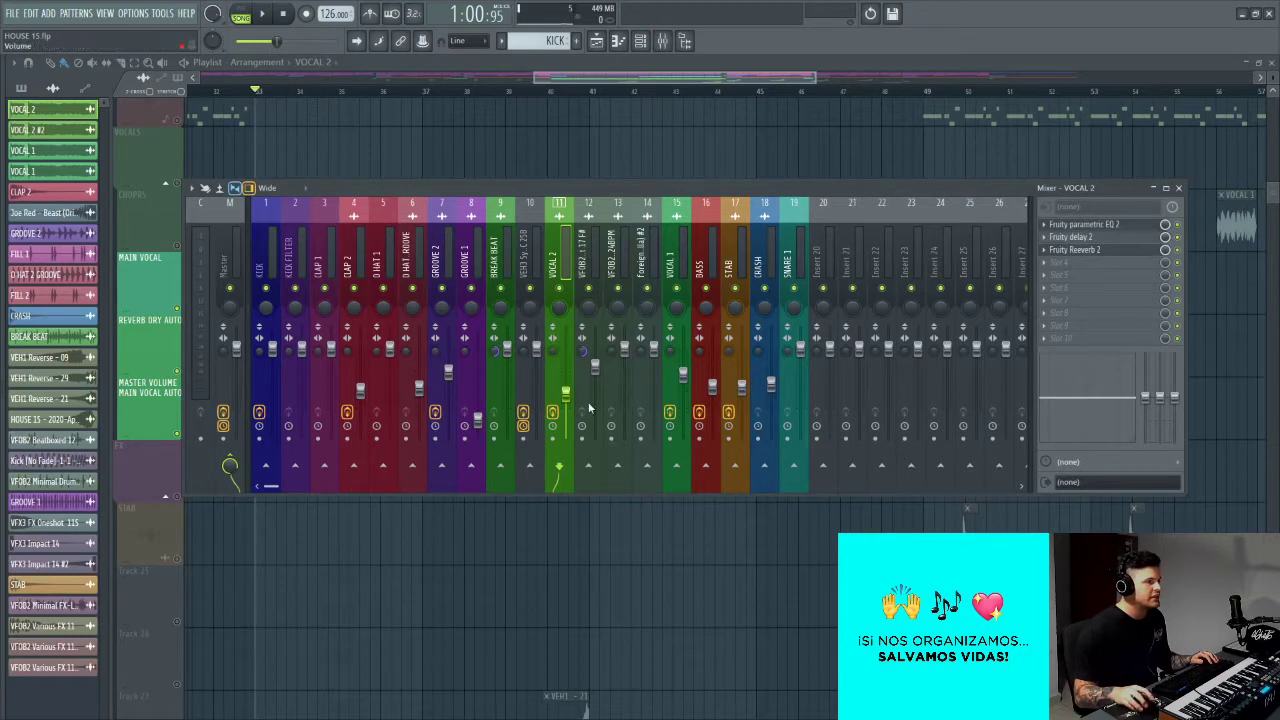
key("F9")
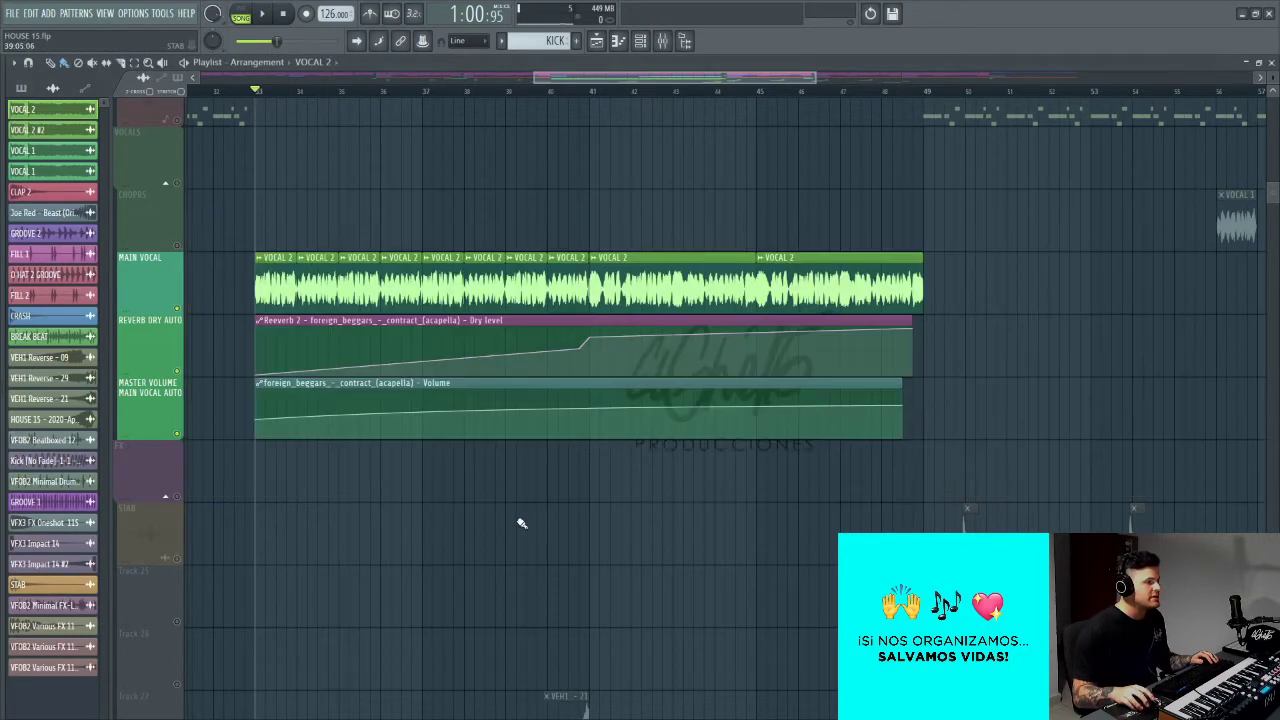
scroll(449, 480, "down", 2)
left_click_drag(436, 462, 556, 415)
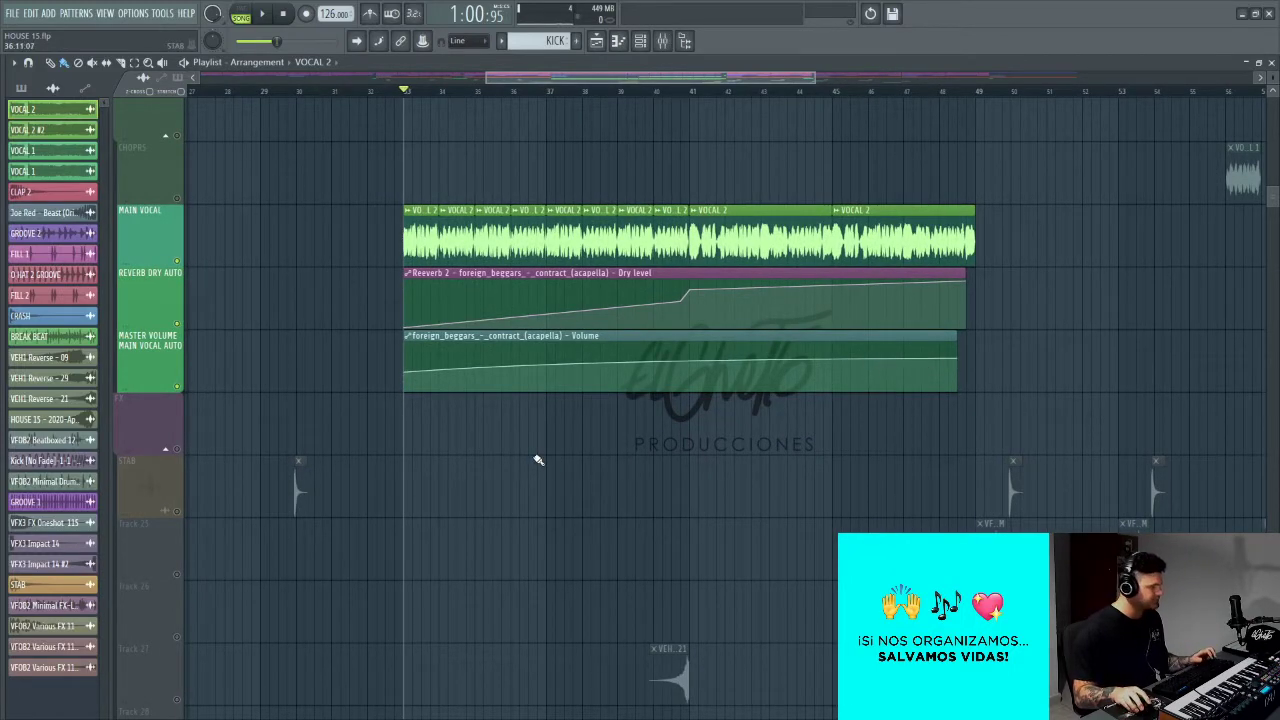
scroll(520, 440, "down", 5)
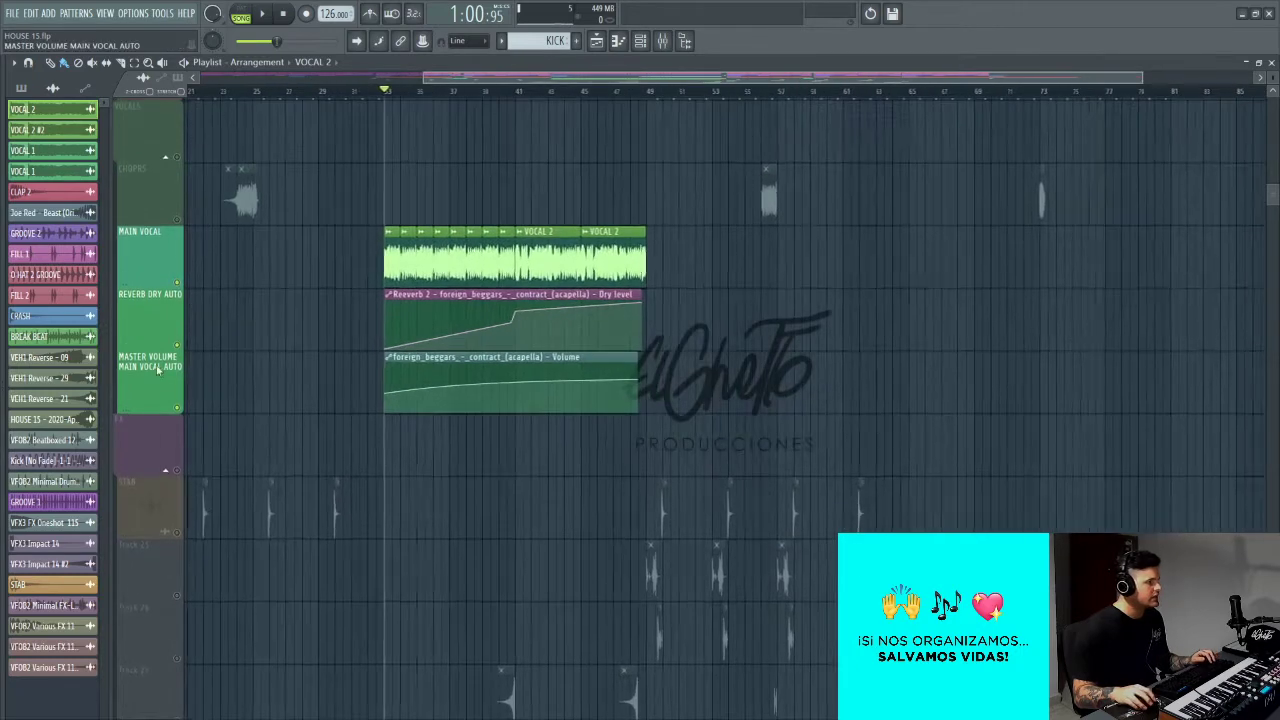
right_click(178, 346)
scroll(266, 364, "down", 5)
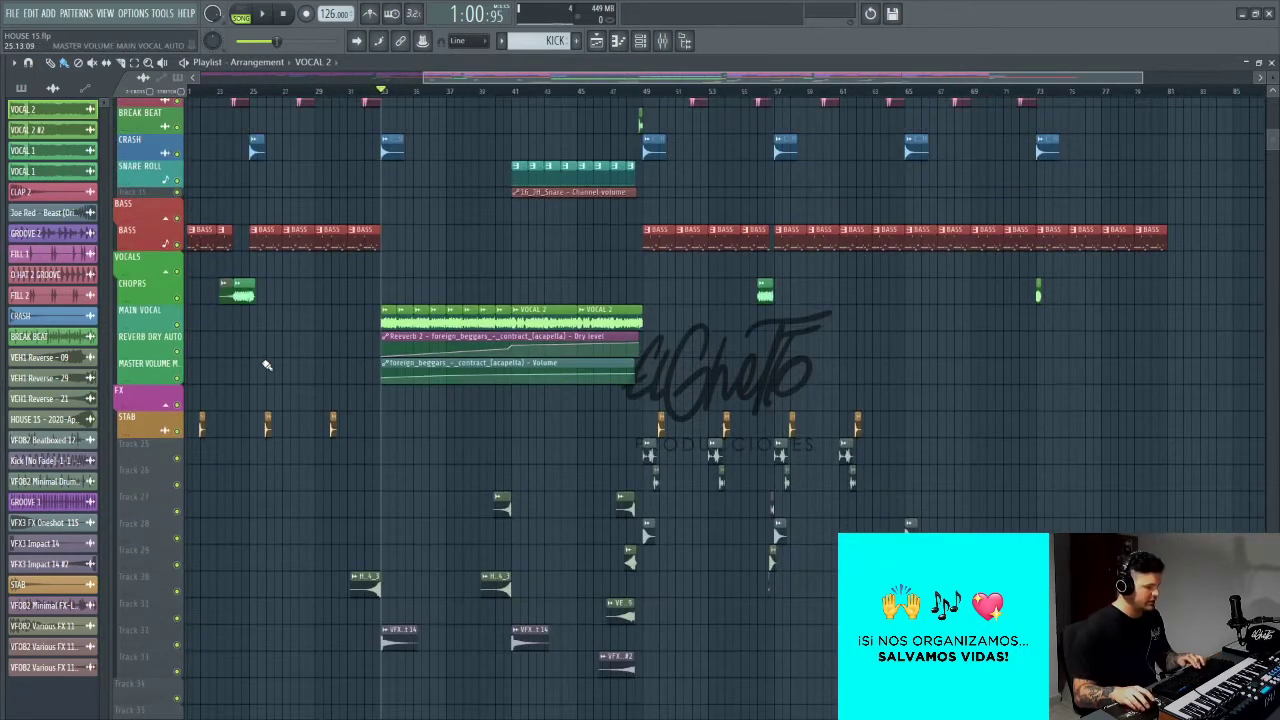
Step: Move the song position forward to examine how the VOCAL 2 mixer fader follows its volume automation
left_click(422, 93)
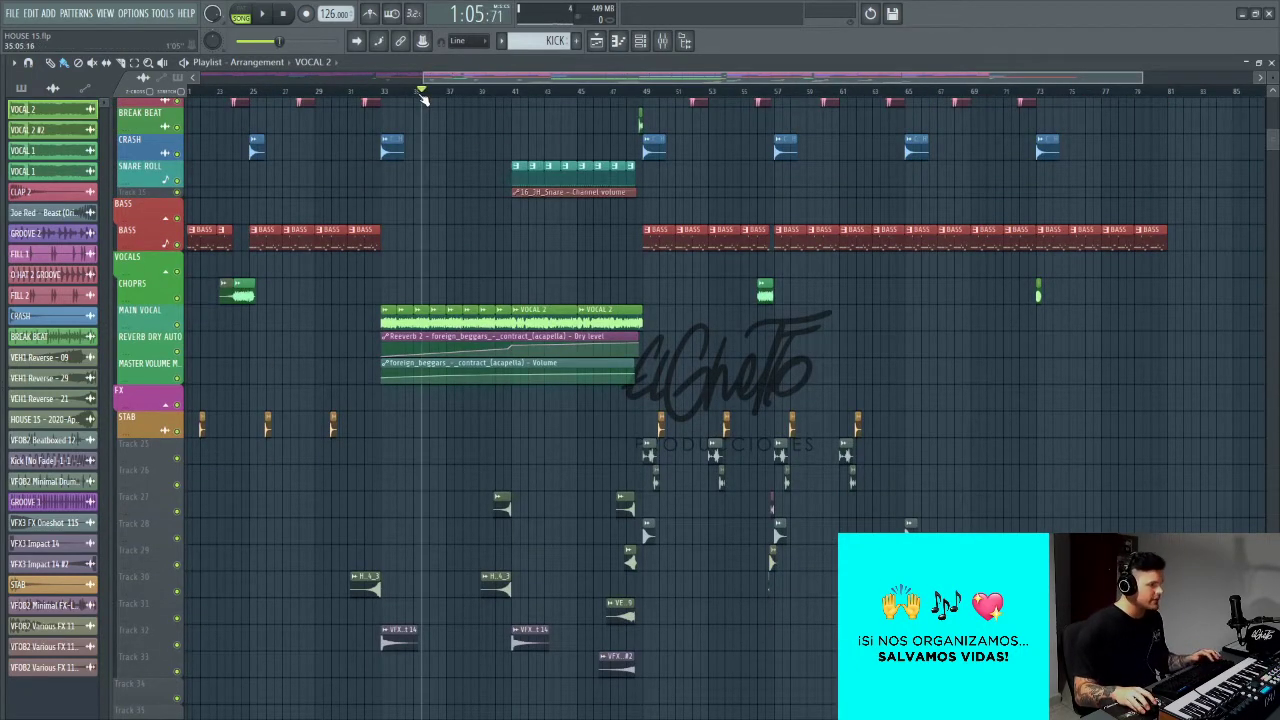
key("F10")
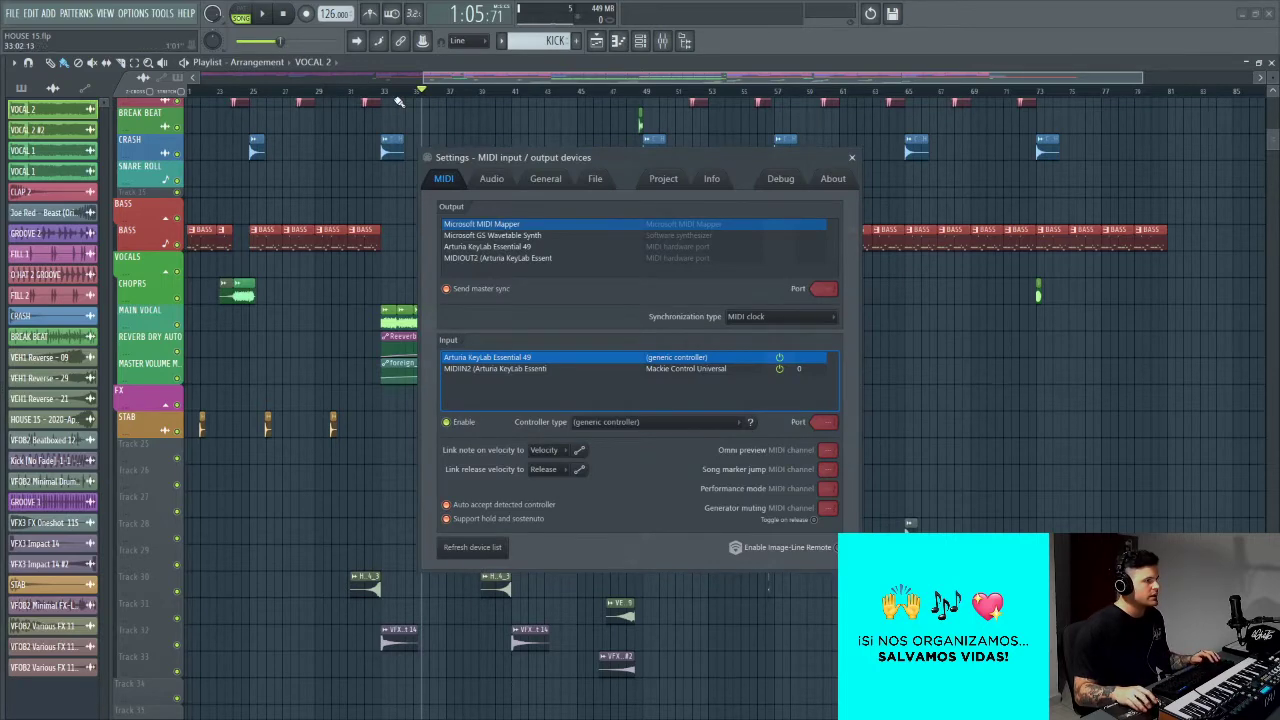
key("F9")
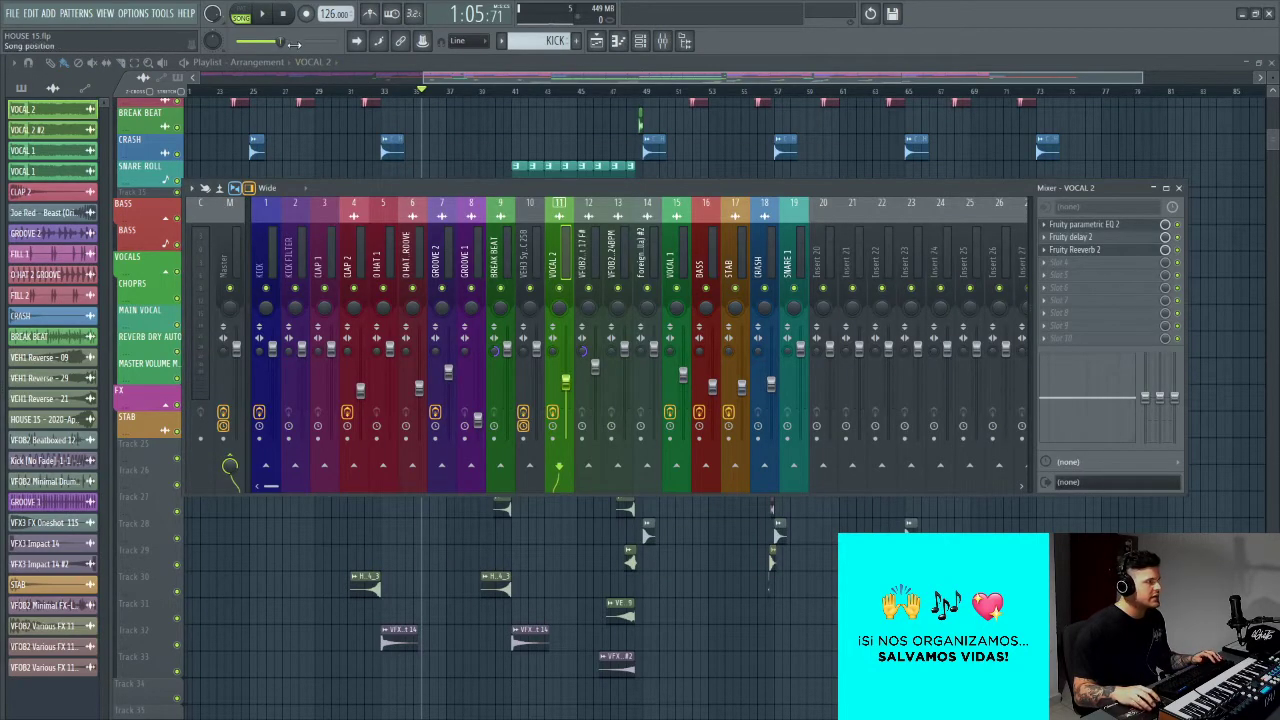
left_click_drag(284, 41, 323, 41)
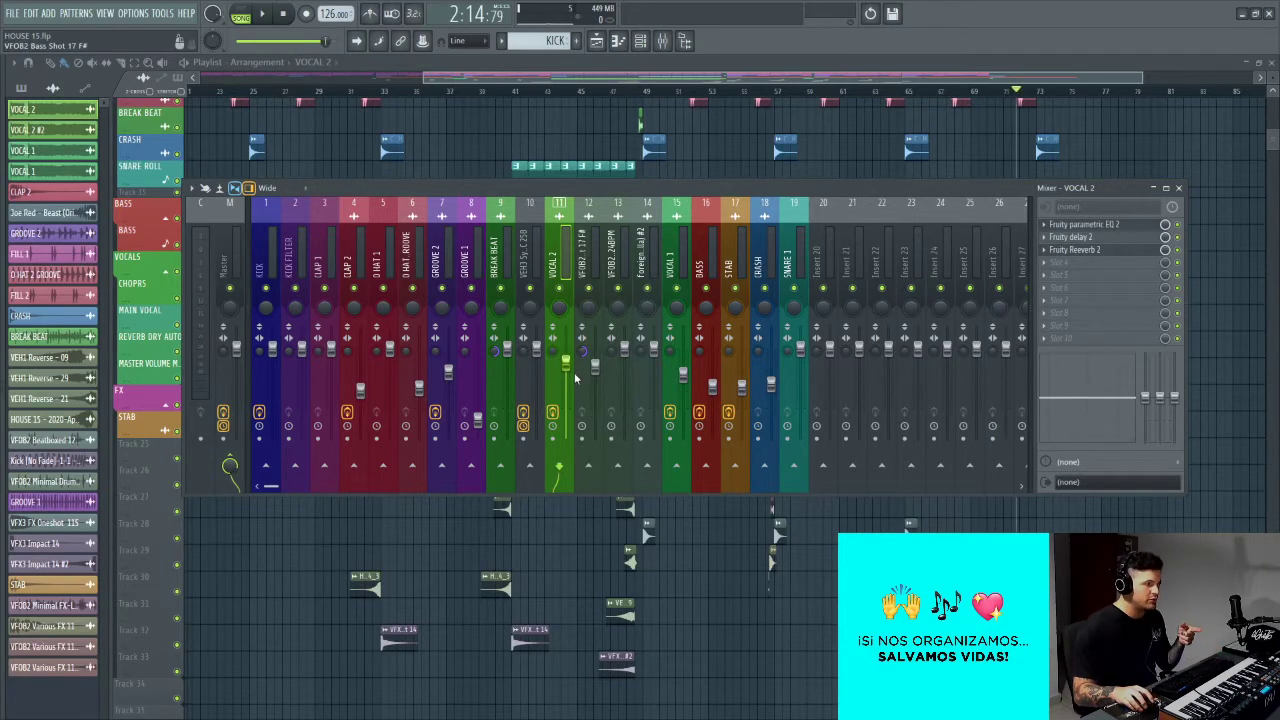
key("F9")
Step: Examine the break's arrangement in the playlist across the drum, snare roll, vocal and FX tracks
scroll(502, 236, "up", 3, "ctrl")
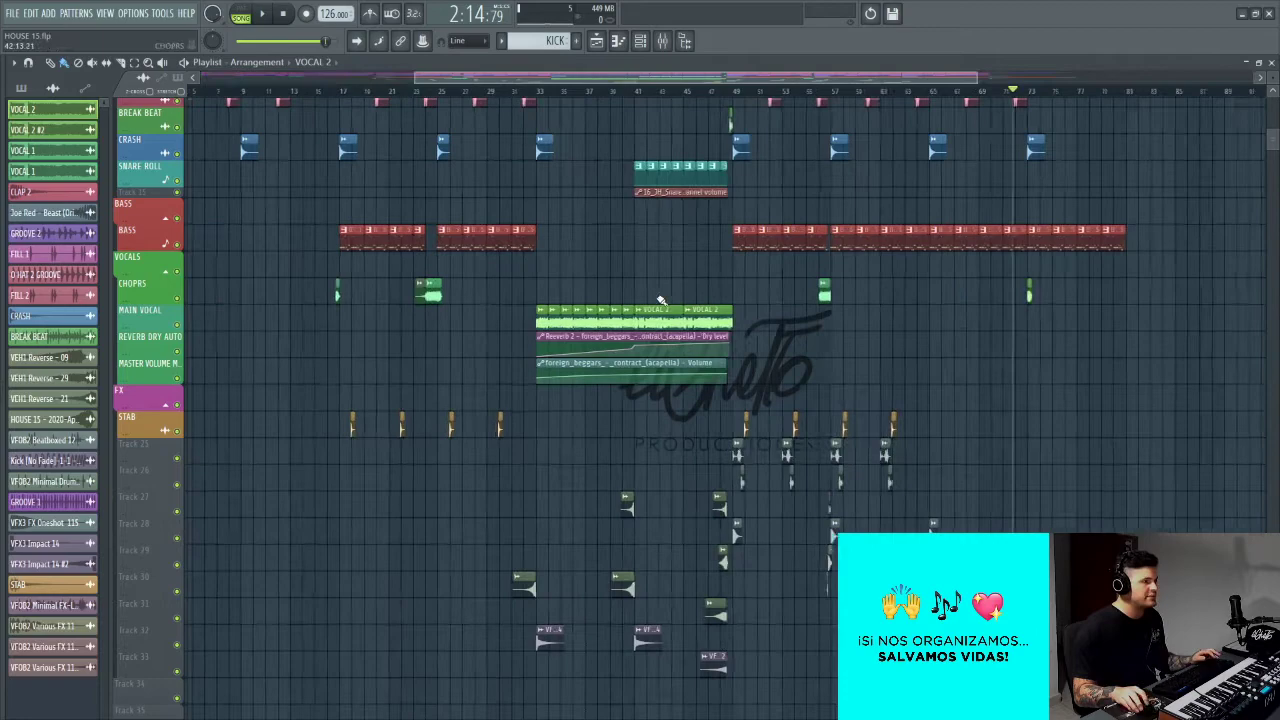
scroll(462, 309, "up", 2)
scroll(462, 309, "up", 3)
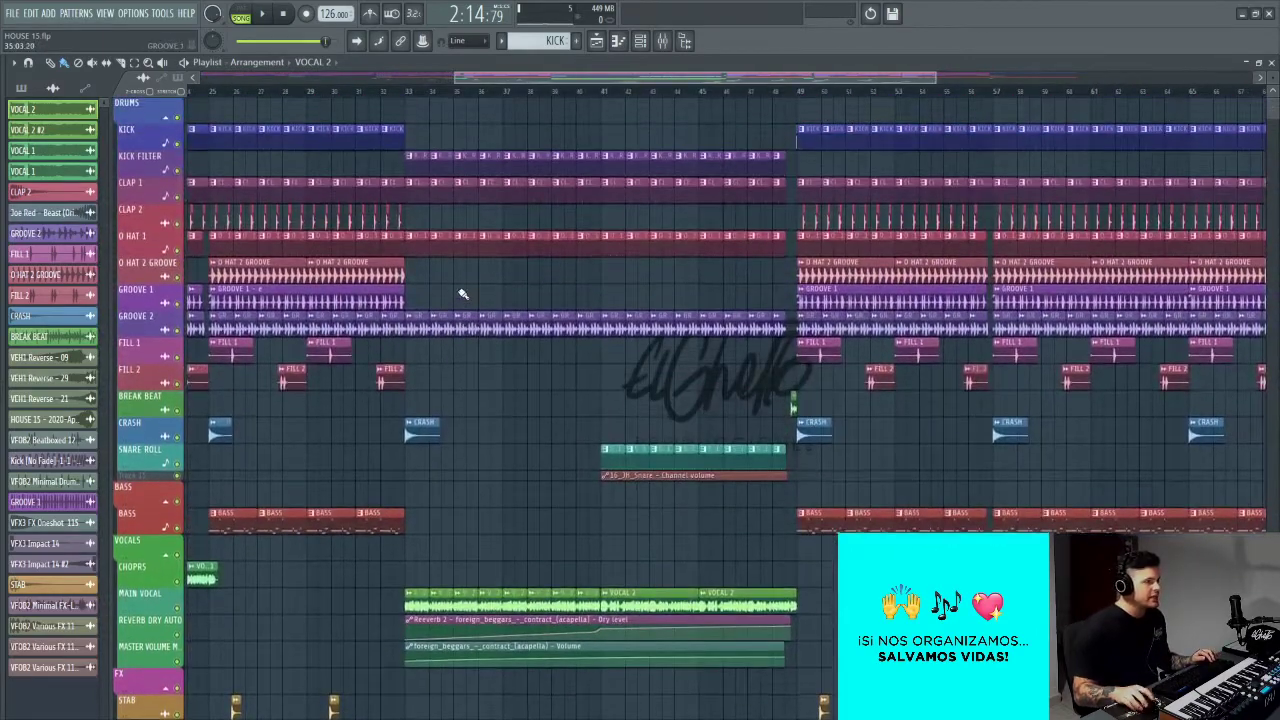
scroll(457, 282, "down", 8)
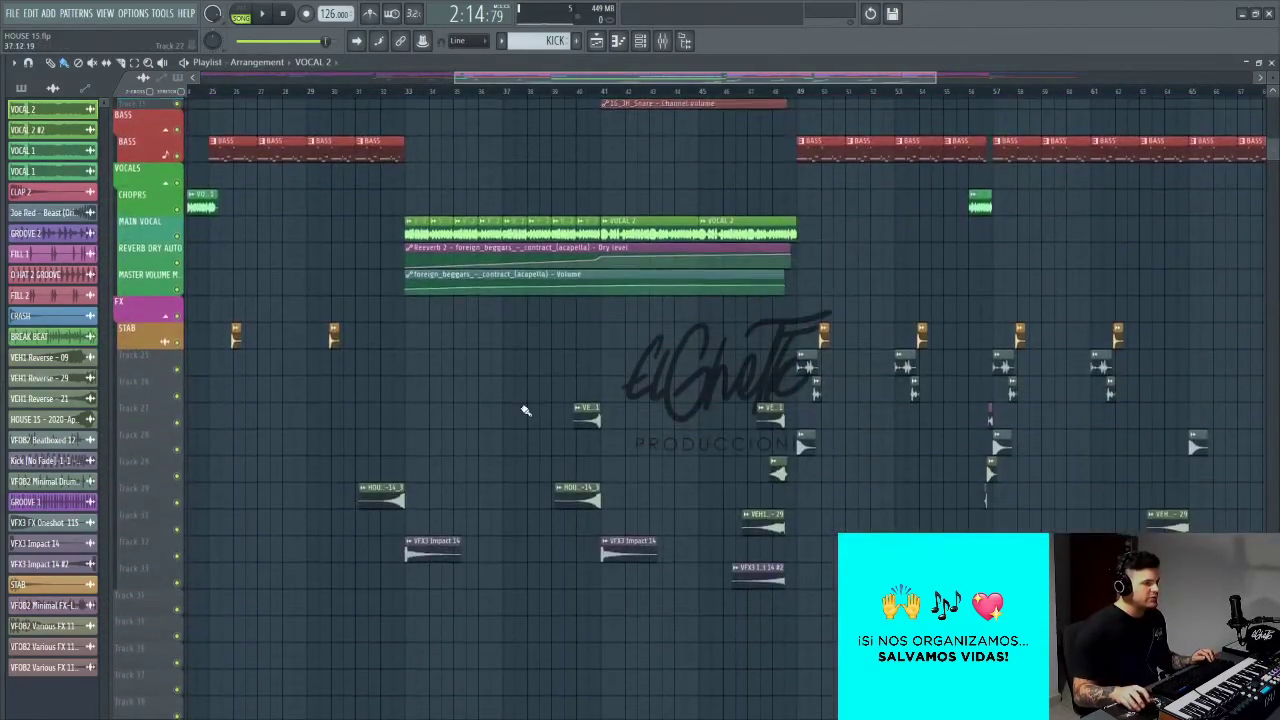
scroll(686, 512, "up", 4, "ctrl")
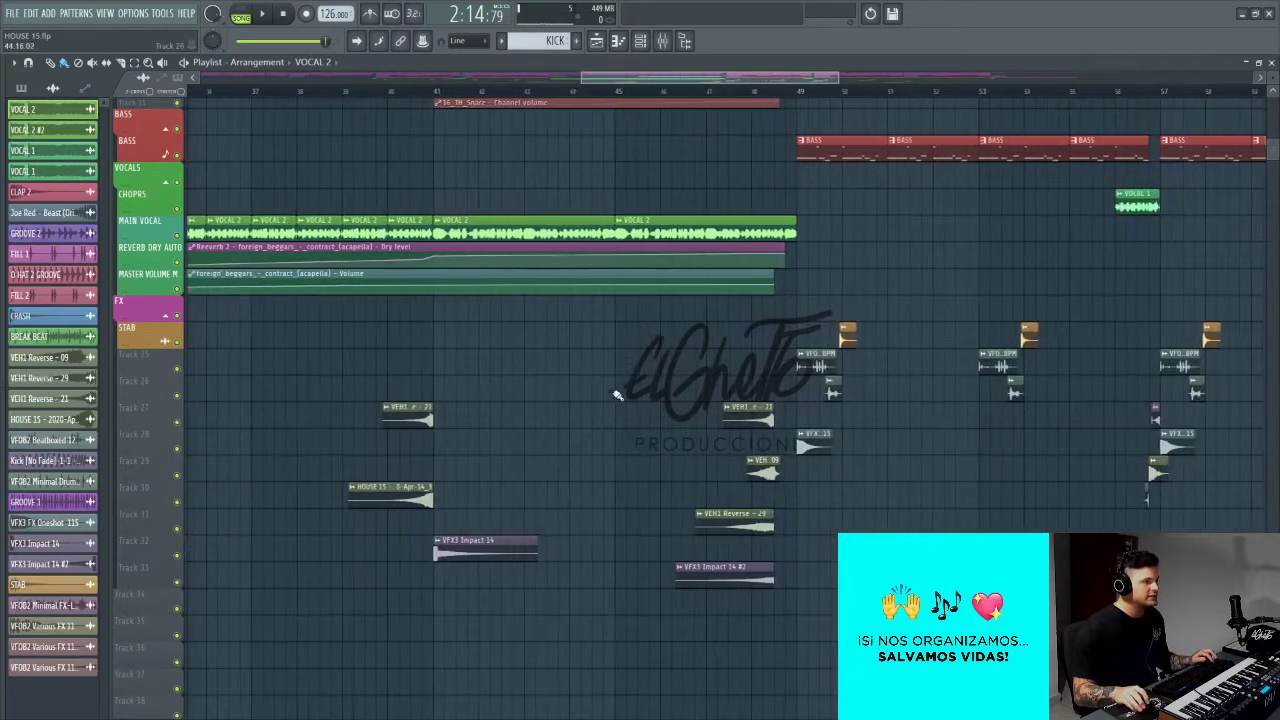
scroll(666, 490, "up", 6)
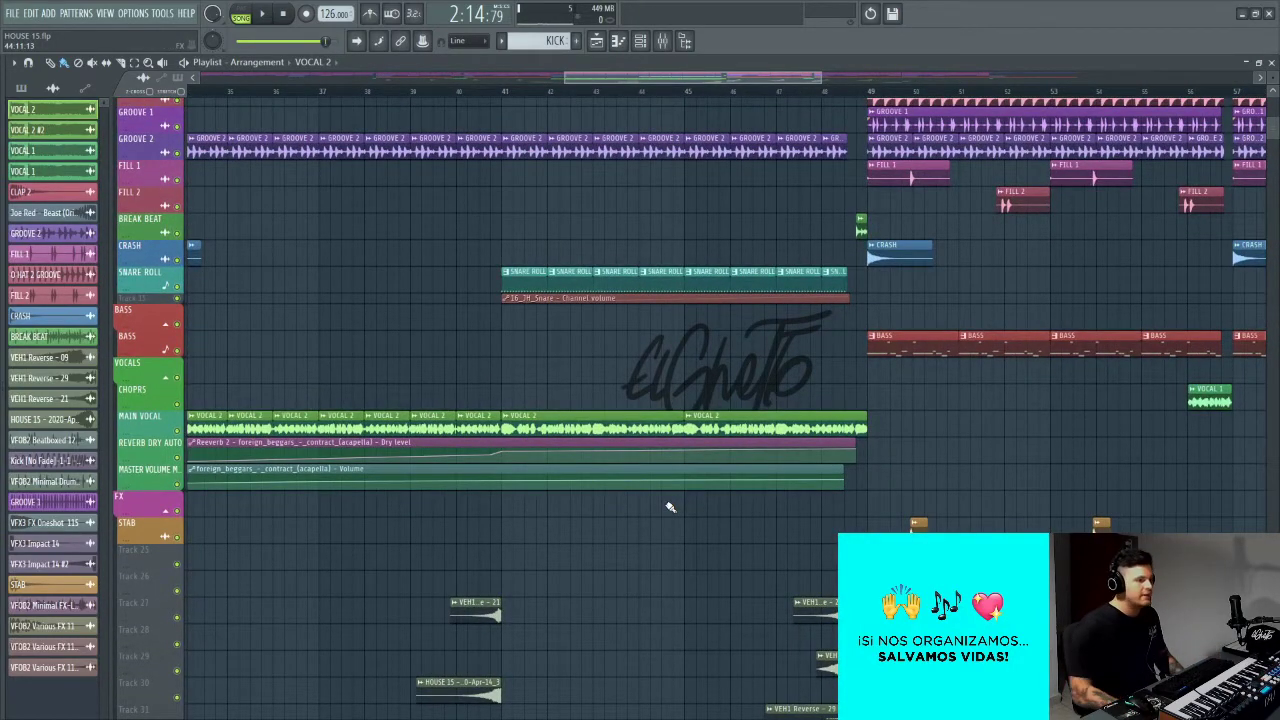
scroll(670, 507, "down", 5, "ctrl")
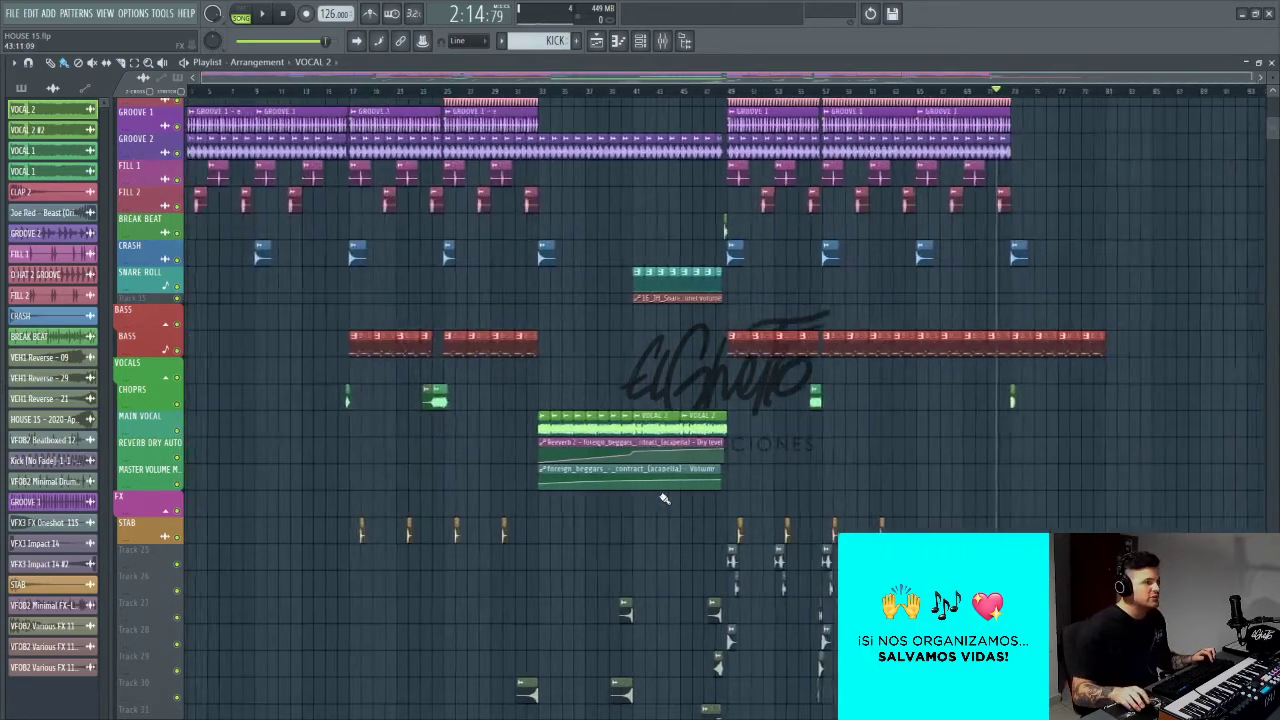
scroll(676, 491, "up", 3)
scroll(676, 491, "up", 5, "ctrl")
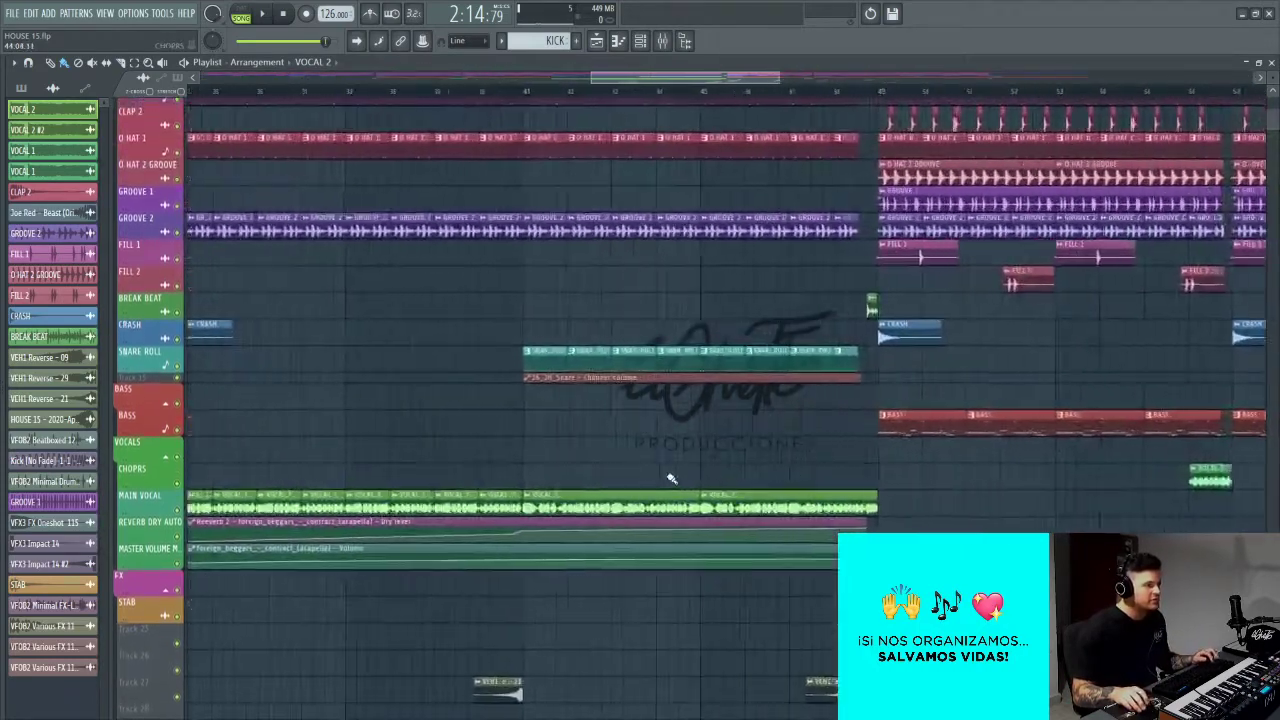
Step: Enlarge Track 15 to examine the snare's channel volume automation clip under the snare roll
left_click_drag(180, 384, 145, 411)
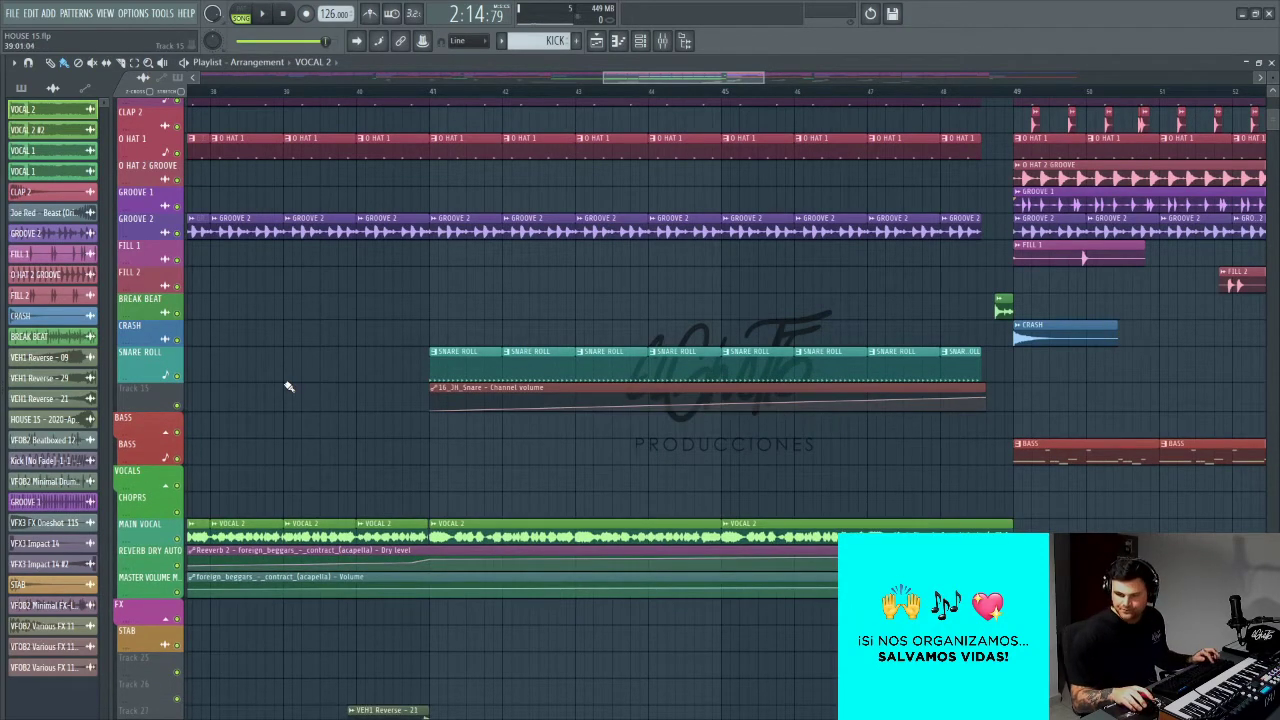
scroll(340, 362, "down", 1, "ctrl")
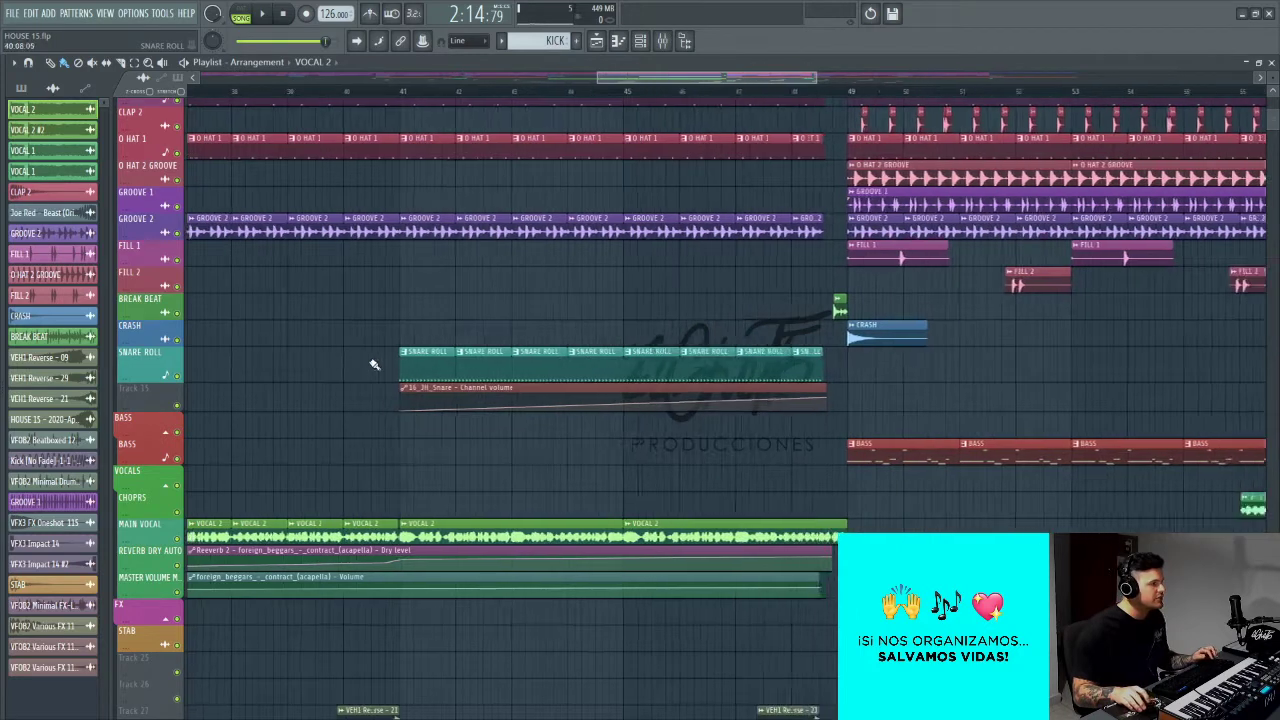
scroll(400, 363, "up", 2, "ctrl")
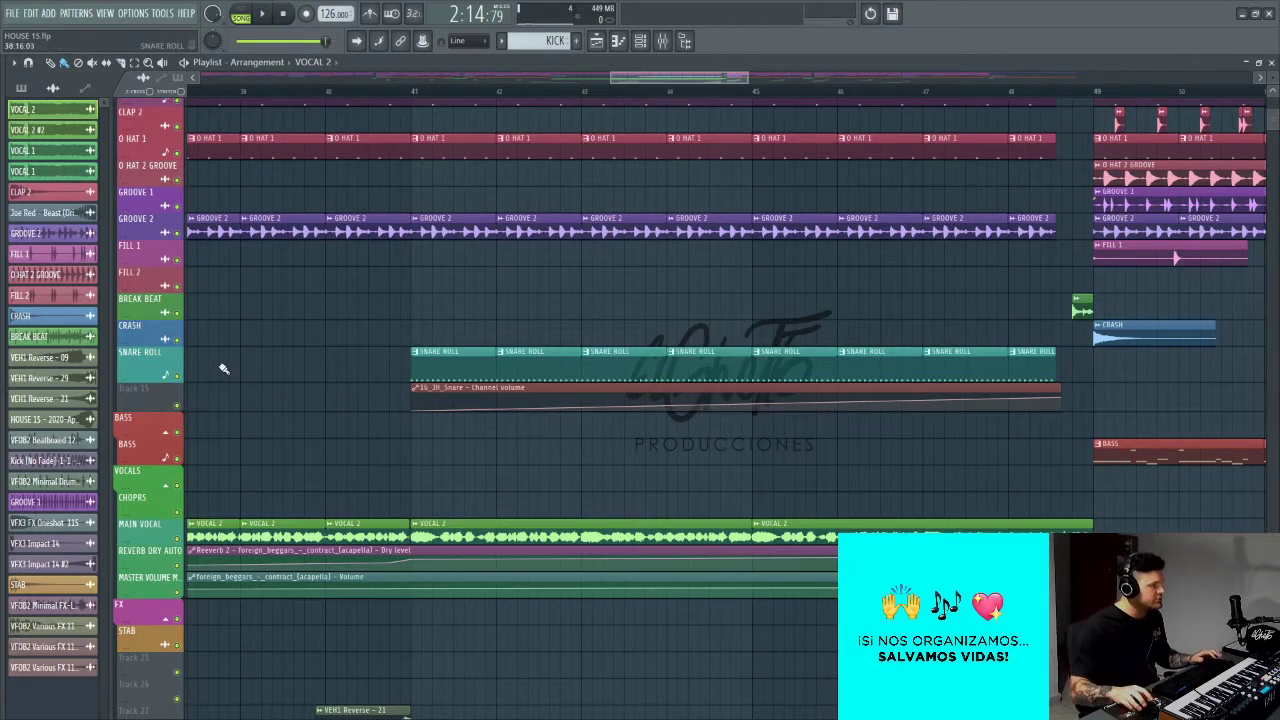
Step: Solo the SNARE ROLL track together with its volume automation and play it from bar 41
right_click(177, 376)
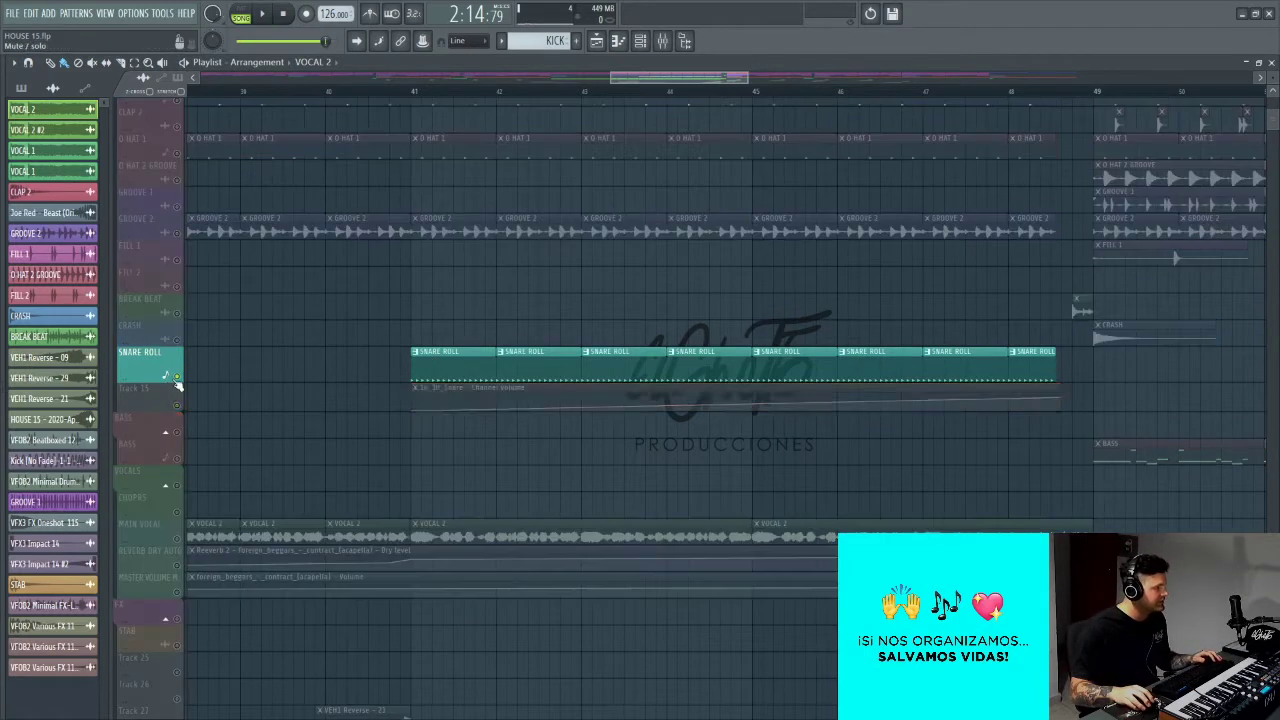
left_click(416, 98)
key("space")
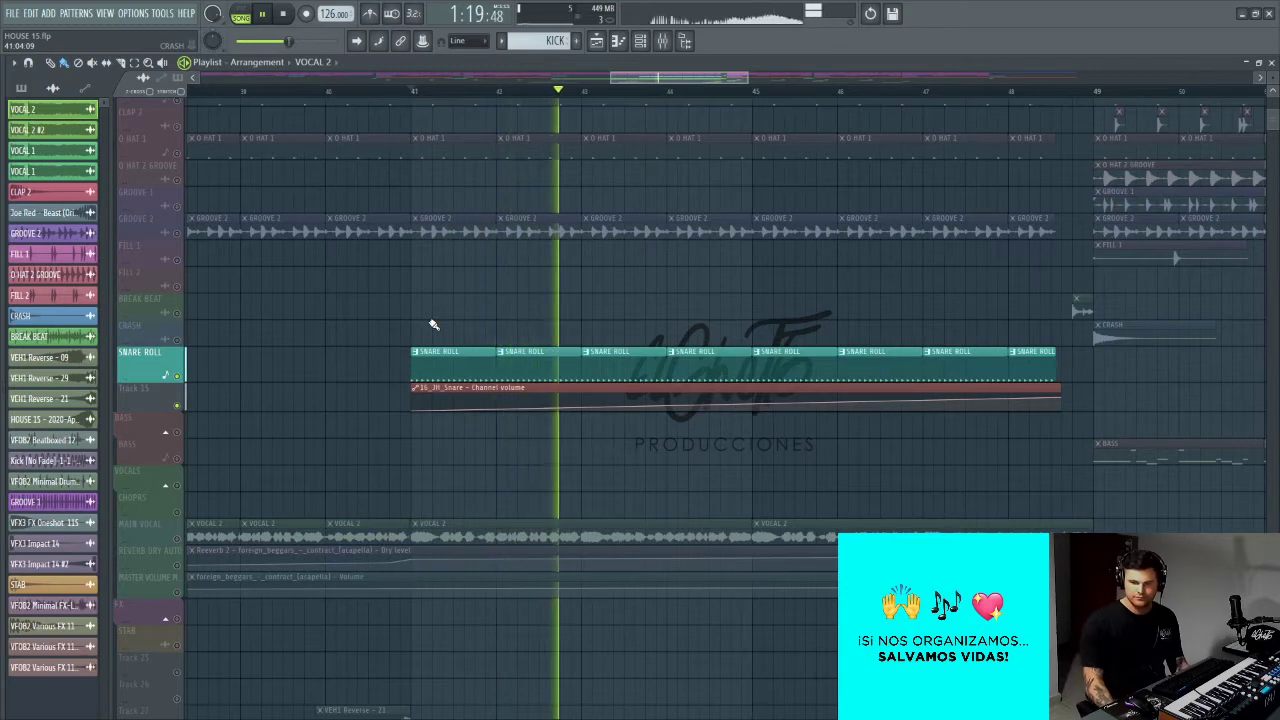
key("space")
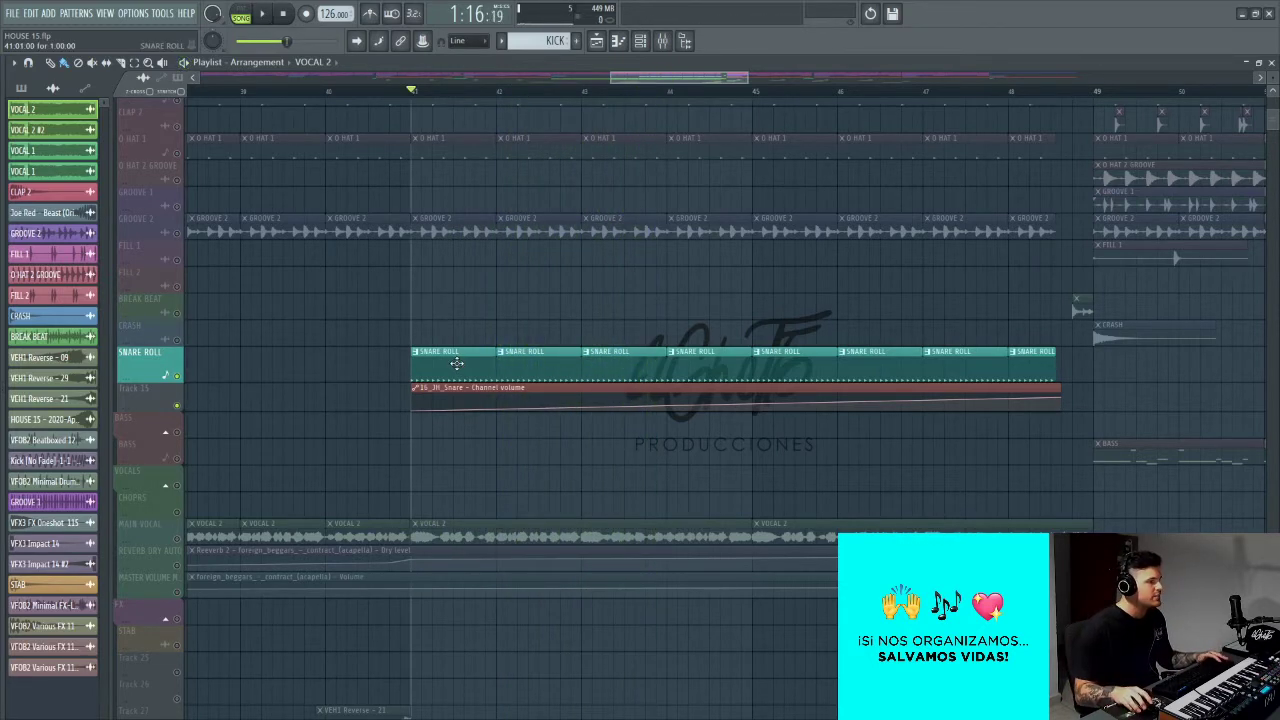
Step: Open the SNARE ROLL pattern from its playlist clip and inspect the SNARE 1 sampler settings
double_click(457, 363)
key("Escape")
left_click(519, 367)
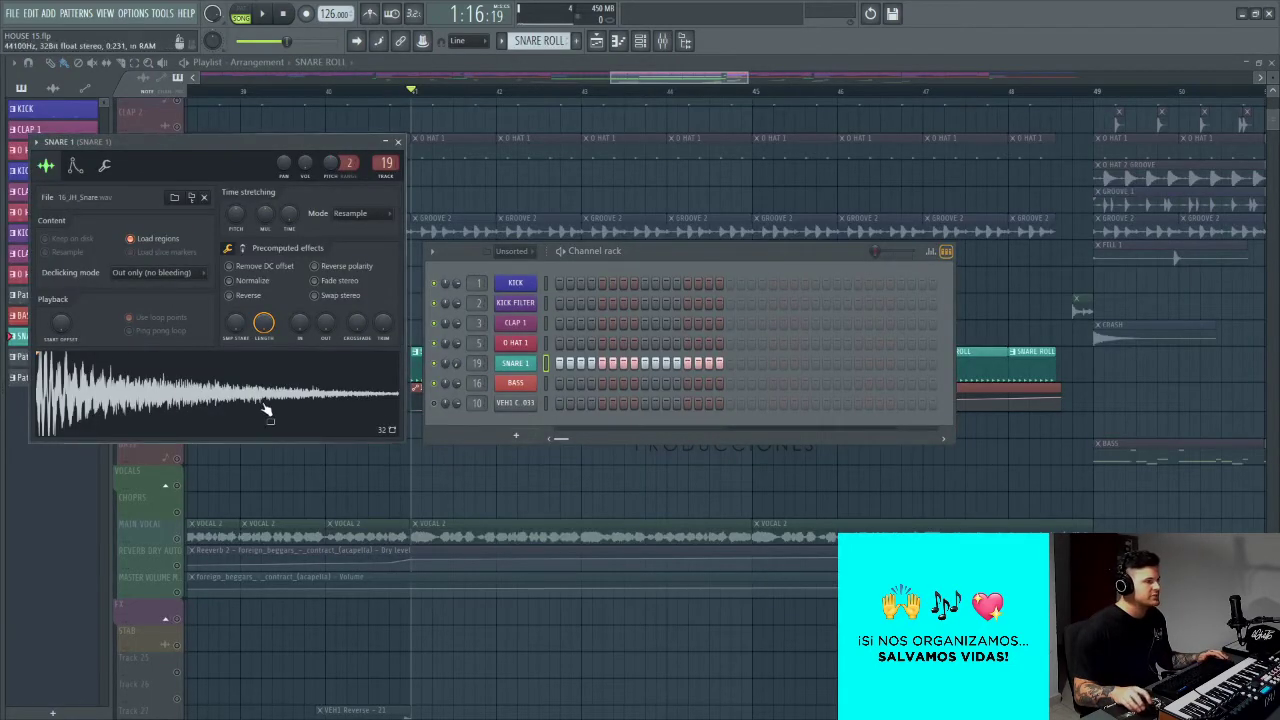
key("Escape")
key("Escape")
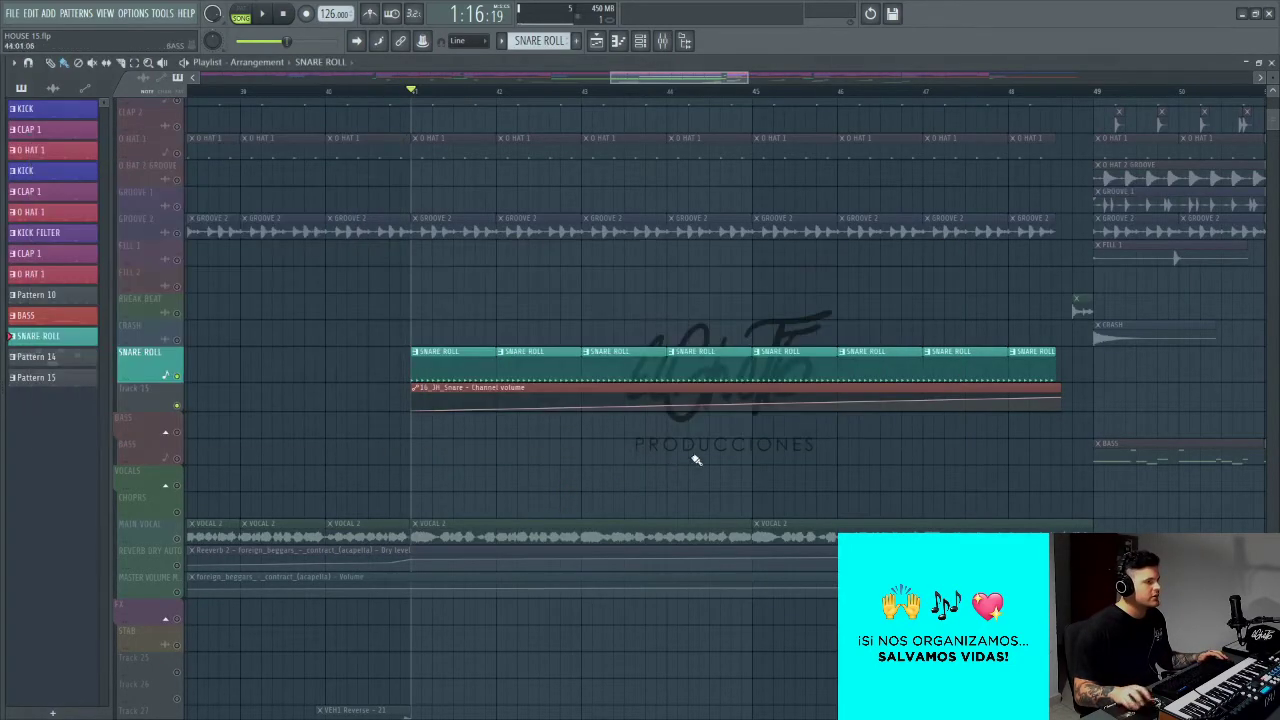
Step: Reopen SNARE 1's sampler beside its step sequence and play the snare roll pattern alone in pattern mode
left_click(1061, 92)
key("F6")
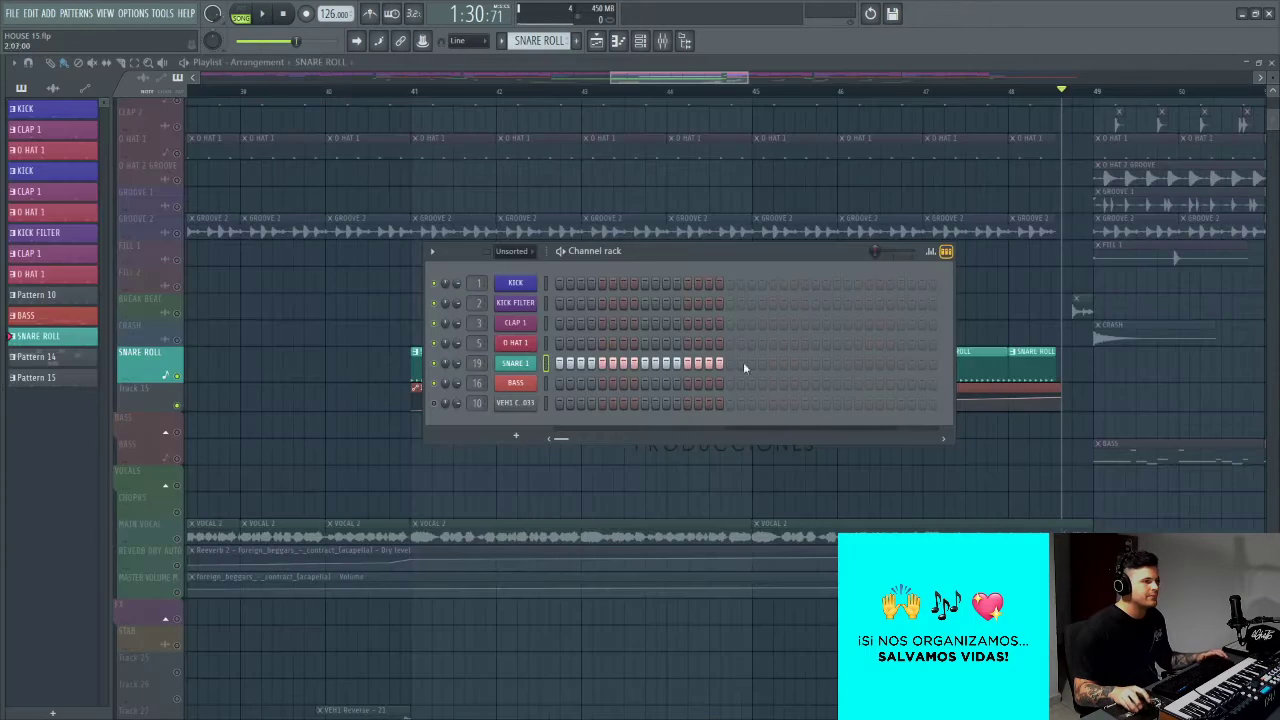
left_click(517, 364)
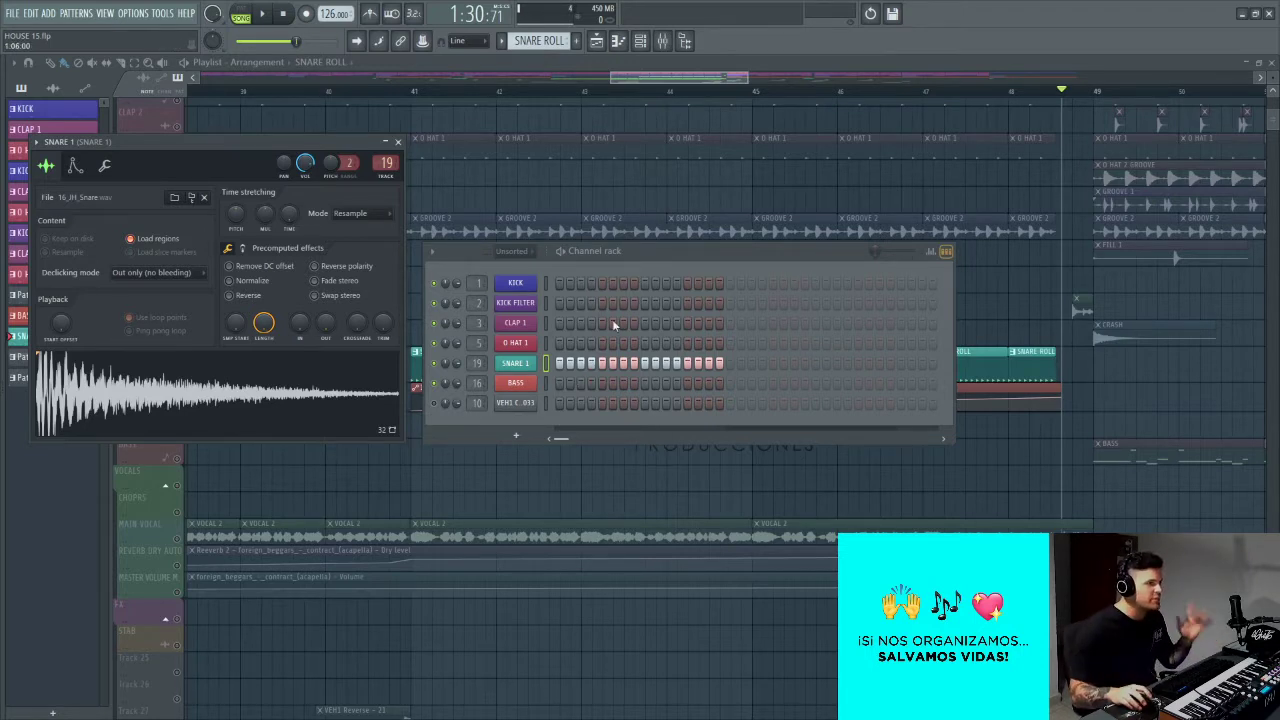
left_click_drag(644, 256, 642, 274)
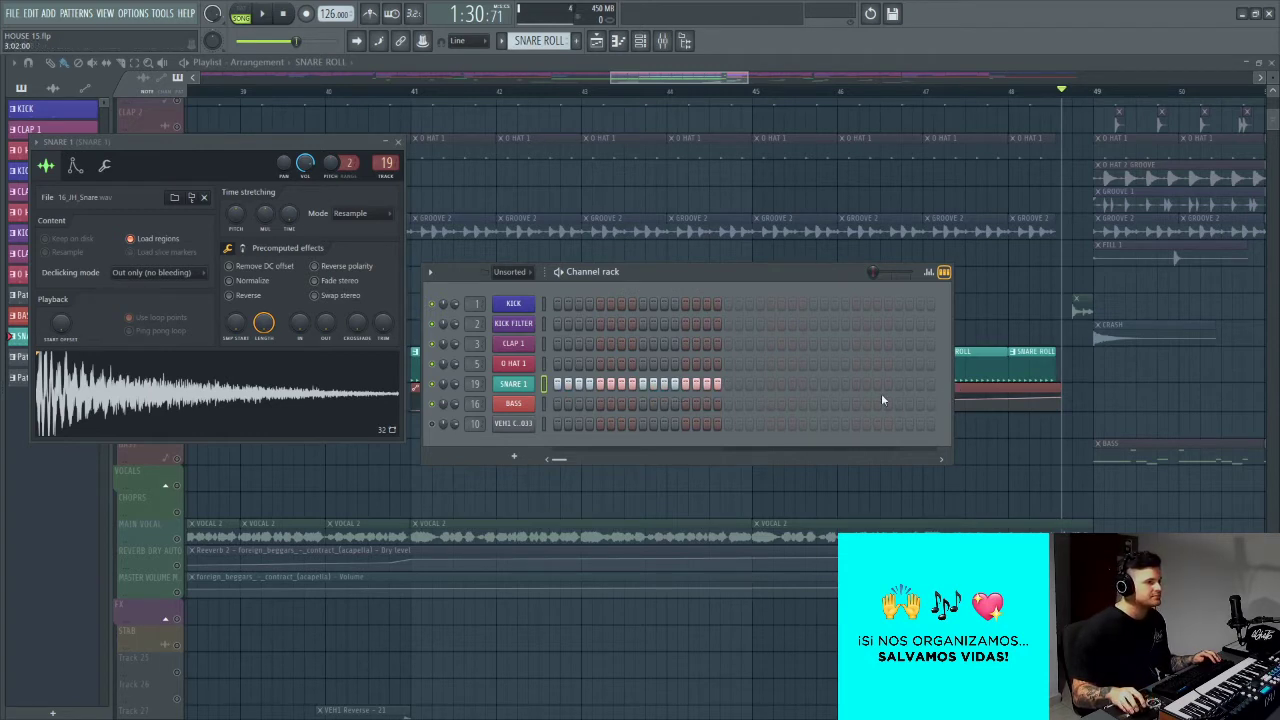
key("l")
key("space")
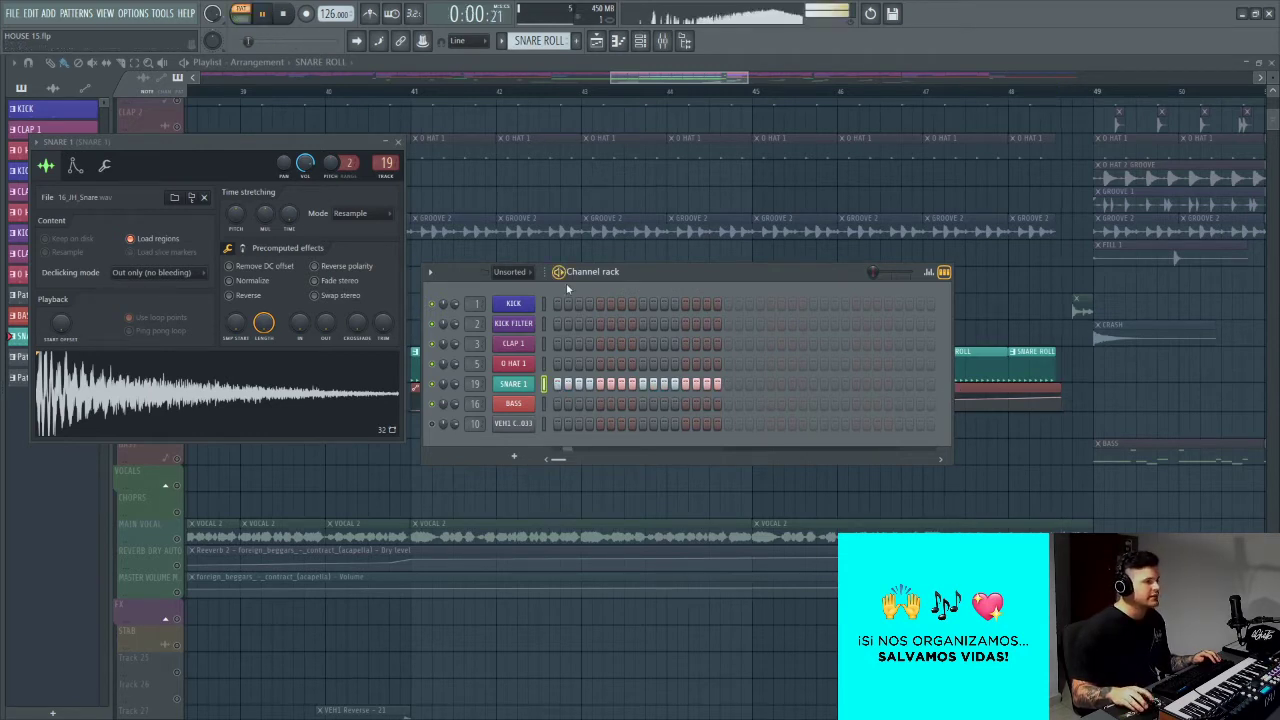
right_click(717, 494)
key("space")
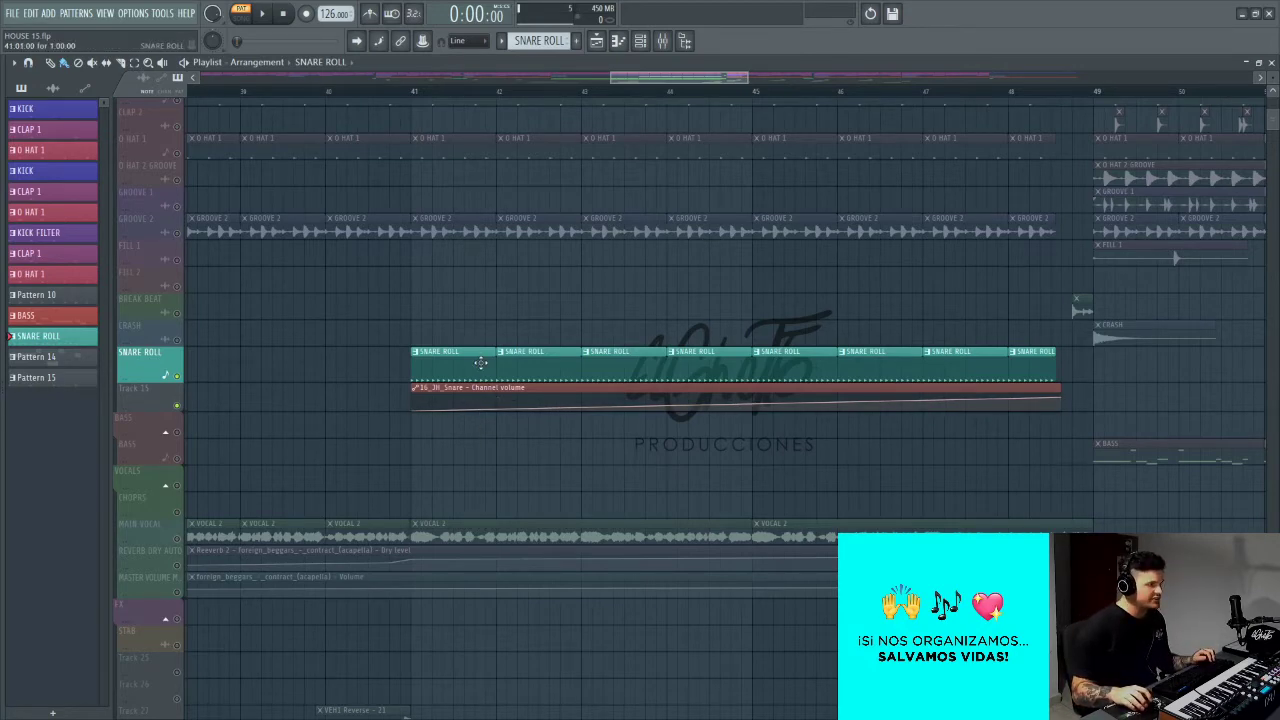
Step: Return to song mode and play from bar 41 while watching SNARE 1's automated channel volume in the channel rack
key("F6")
left_click(410, 95)
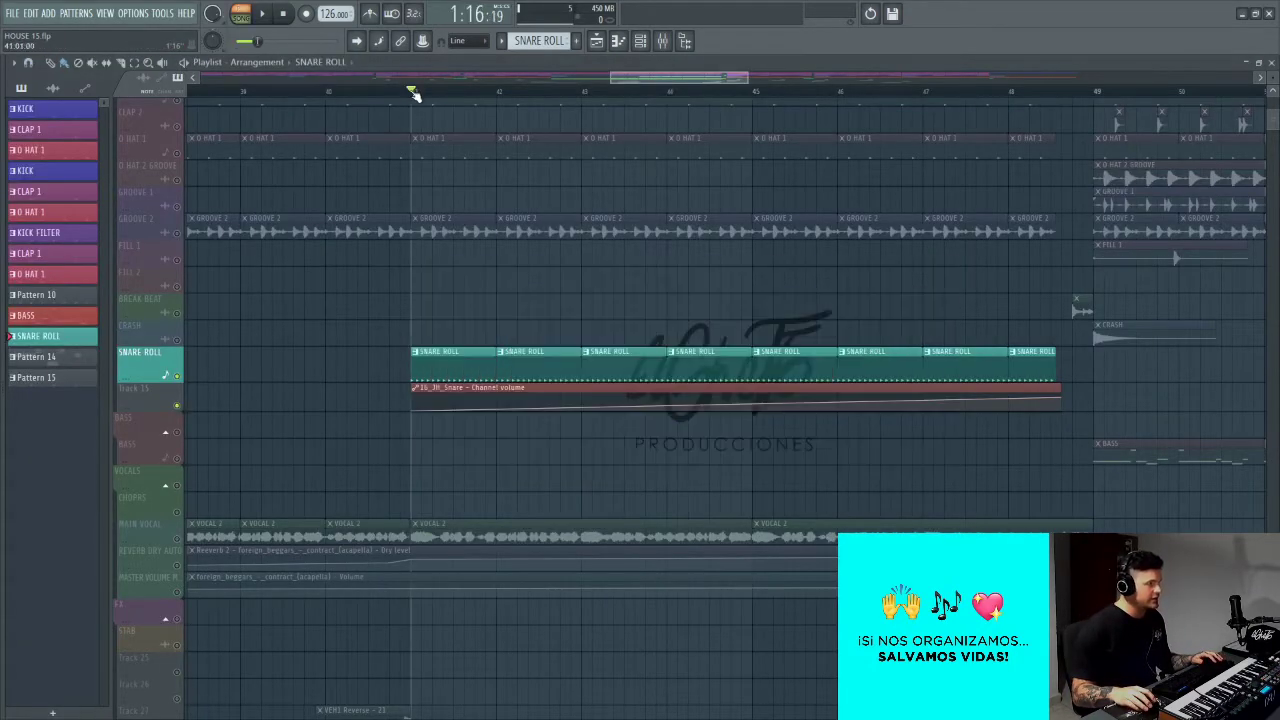
key("F6")
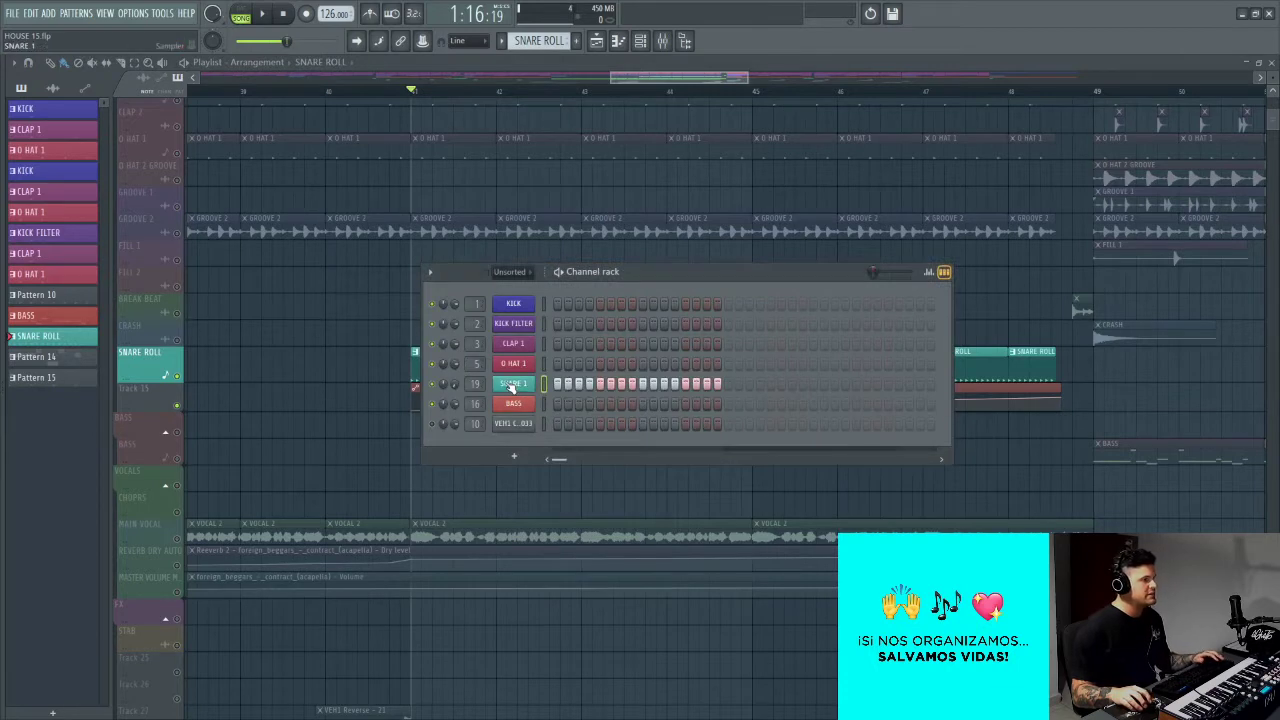
key("space")
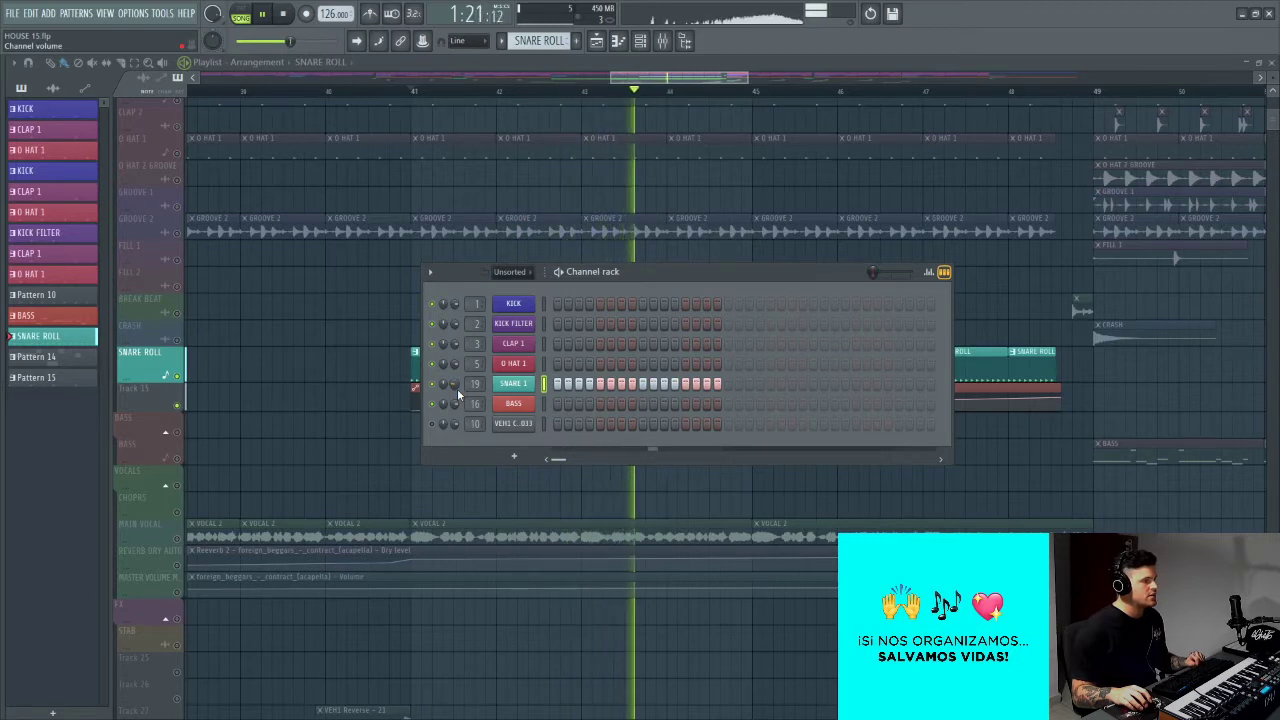
key("space")
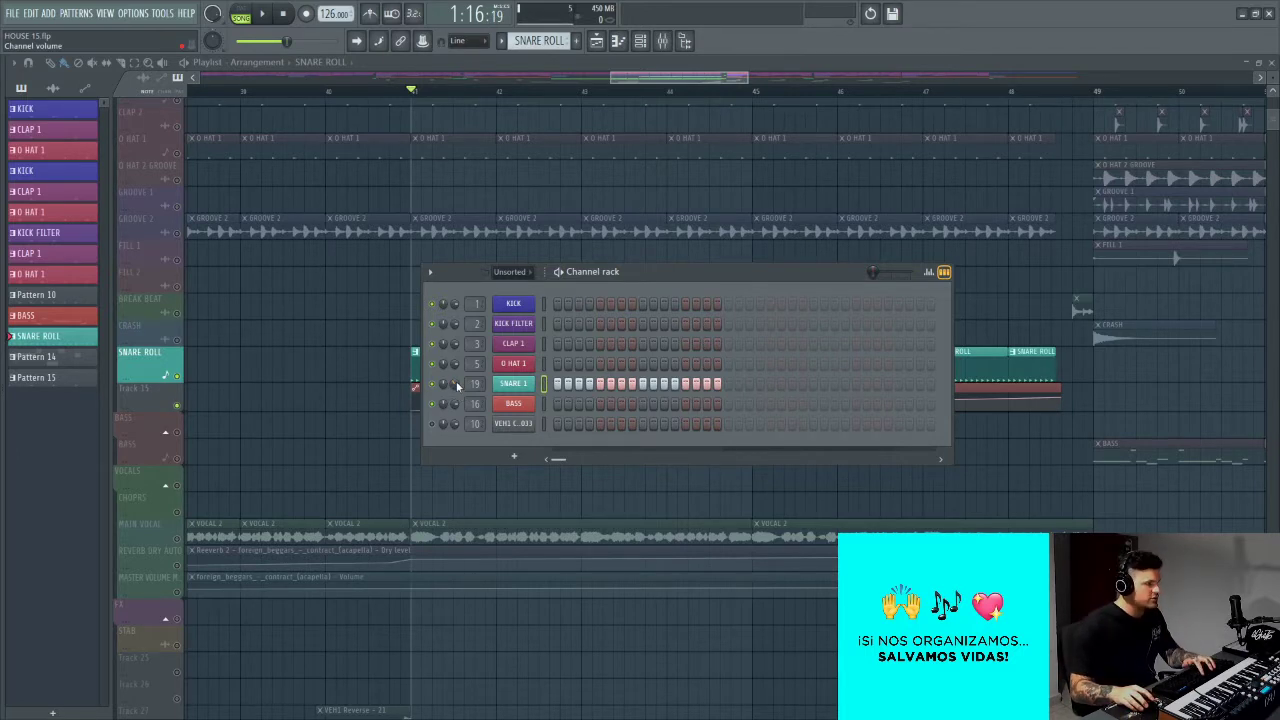
Step: Examine the SNARE 1 mixer track's fader and effect slots, and return to its channel in the channel rack
key("F9")
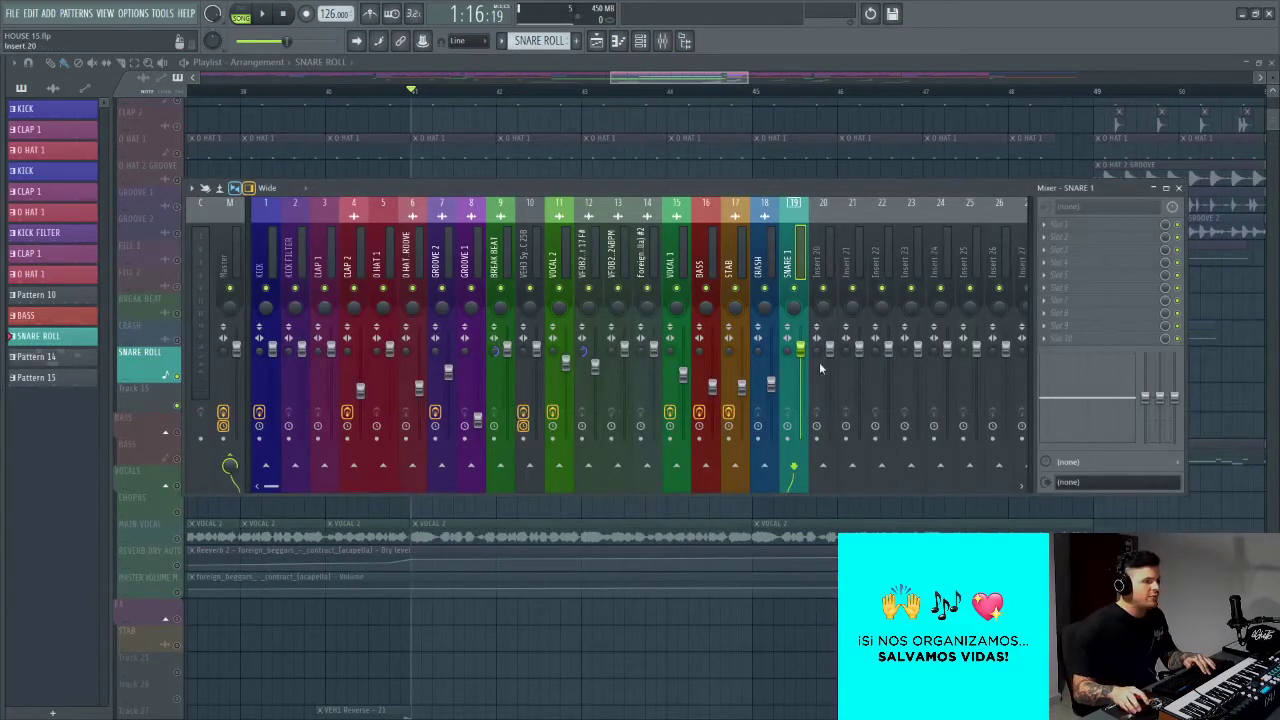
key("F10")
key("F9")
key("F10")
key("F9")
key("F10")
key("F9")
key("F10")
key("F6")
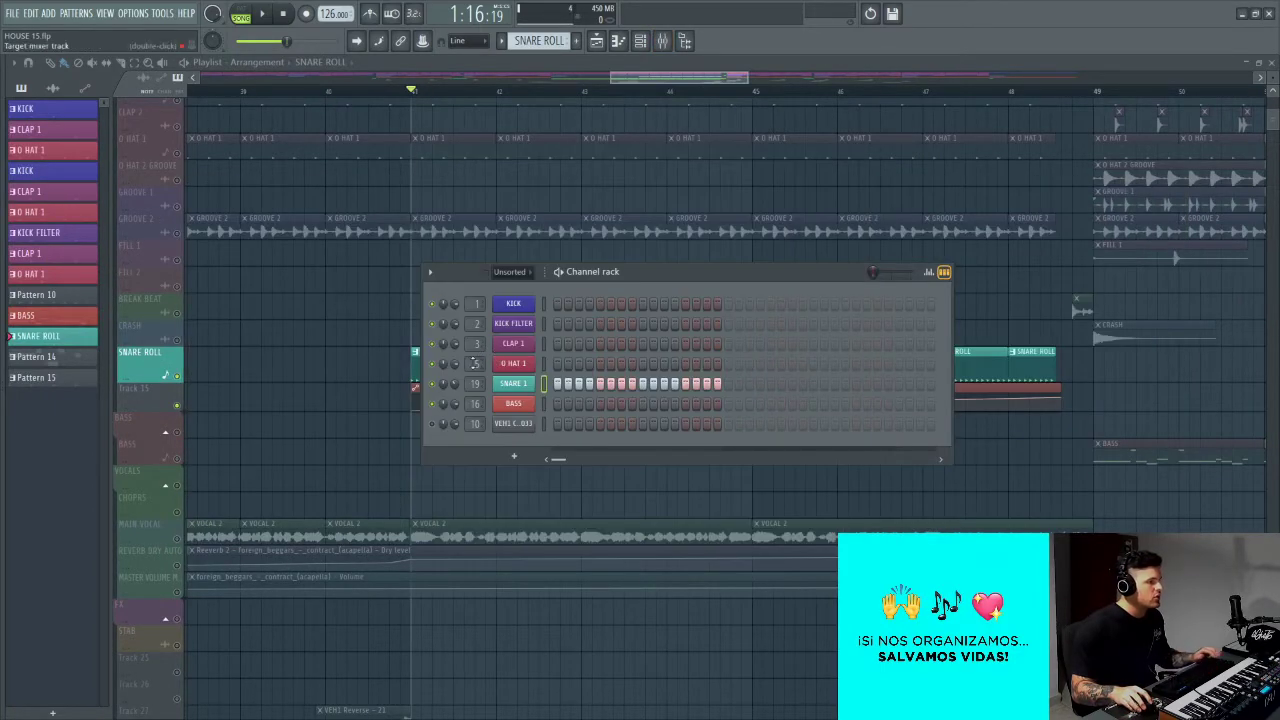
Step: Check the O HAT 1 sampler settings and the SNARE 1 channel in the SNARE ROLL pattern
left_click(513, 363)
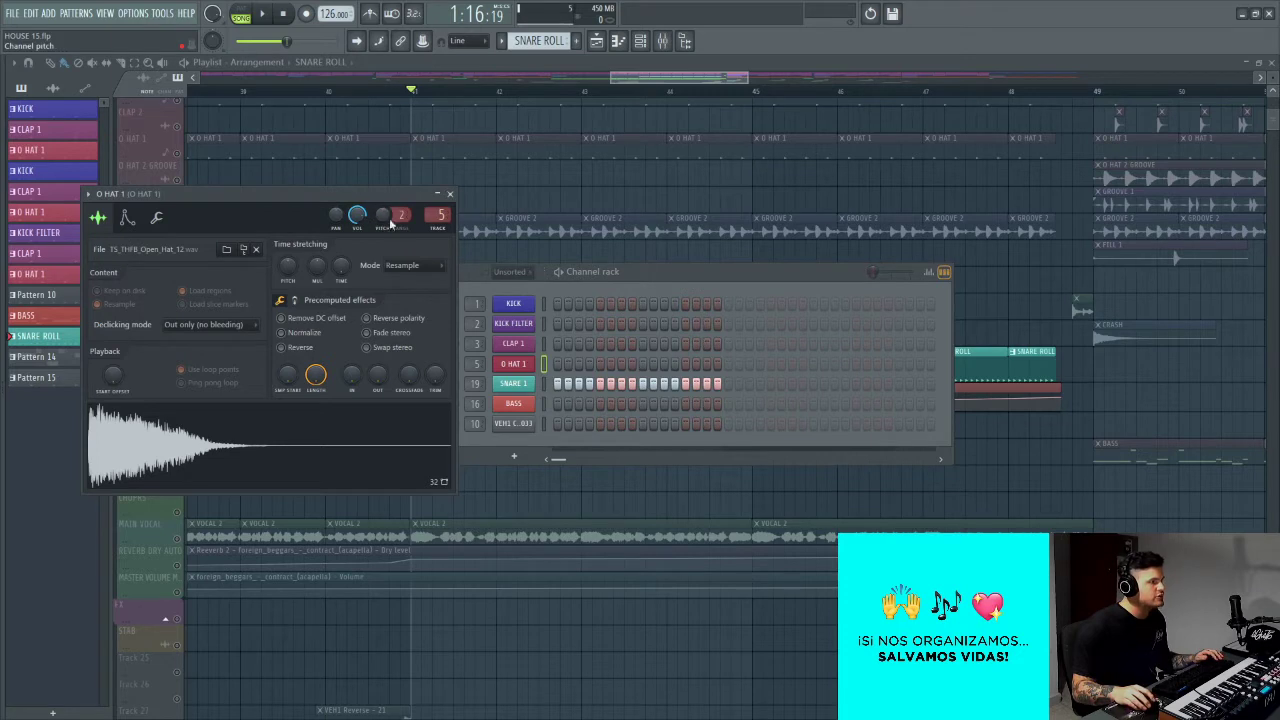
left_click(449, 193)
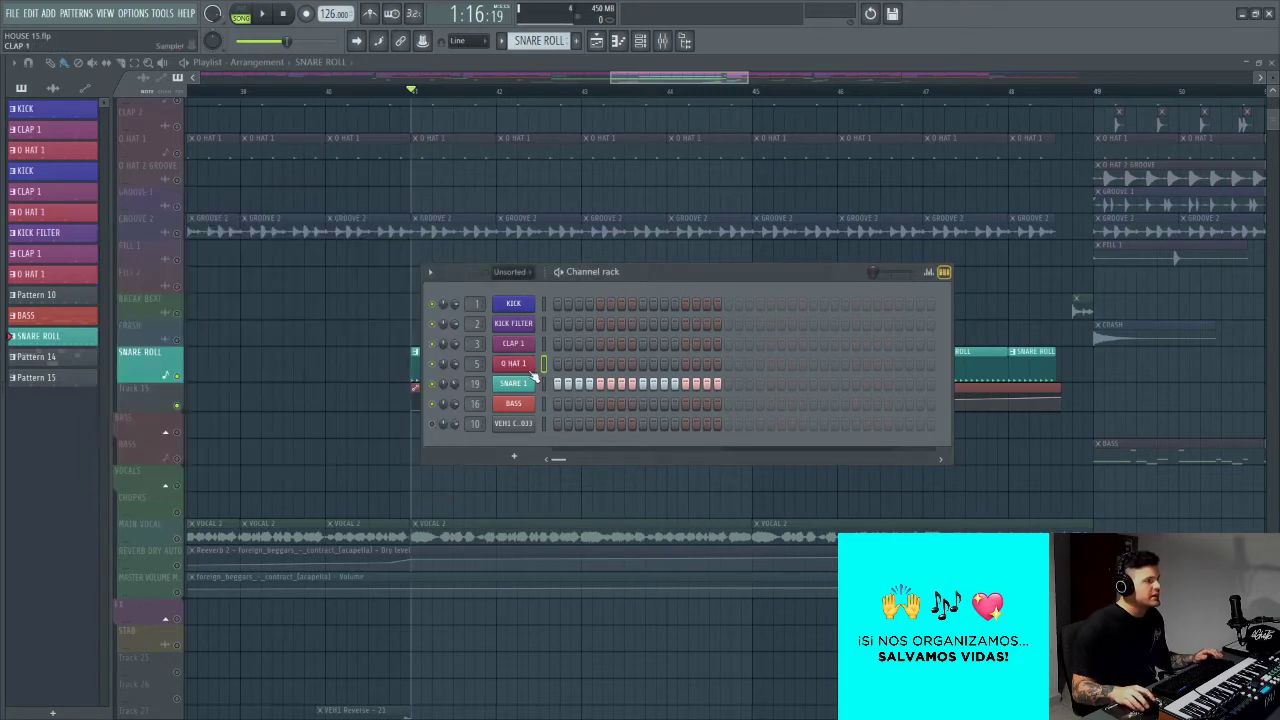
right_click(456, 387)
left_click(647, 494)
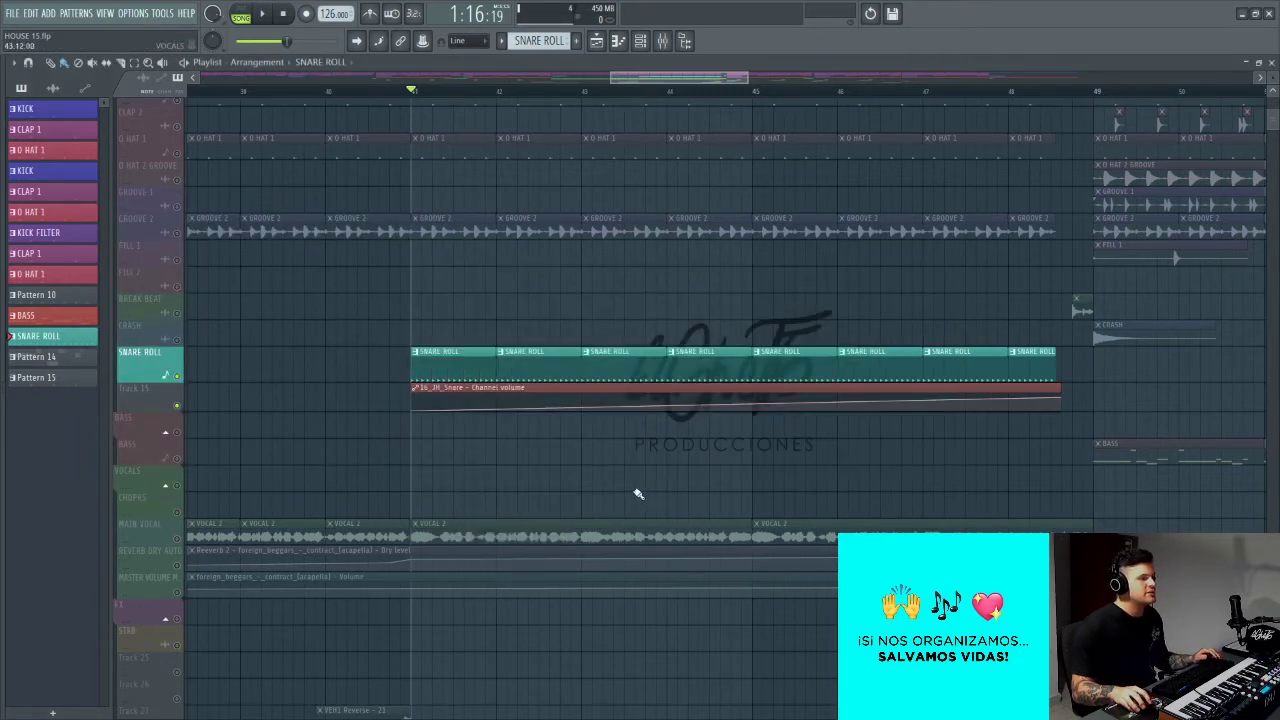
scroll(728, 450, "down", 3)
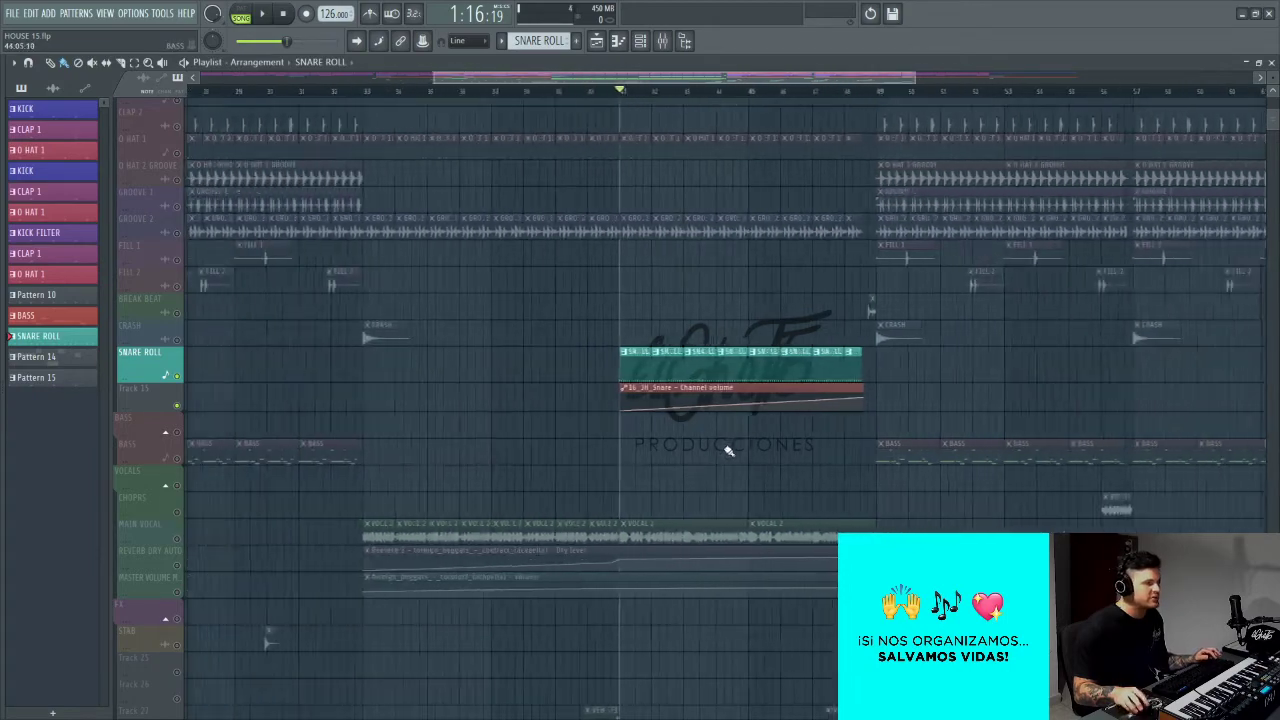
scroll(728, 450, "down", 3)
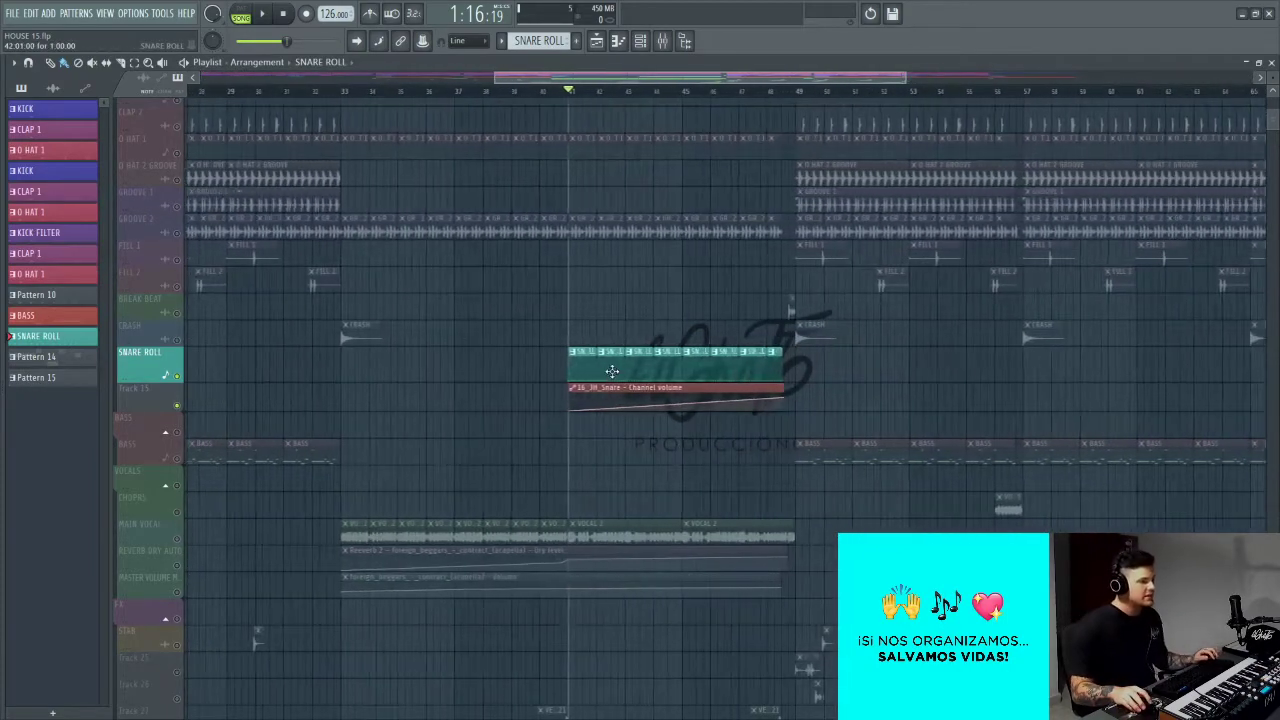
double_click(612, 371)
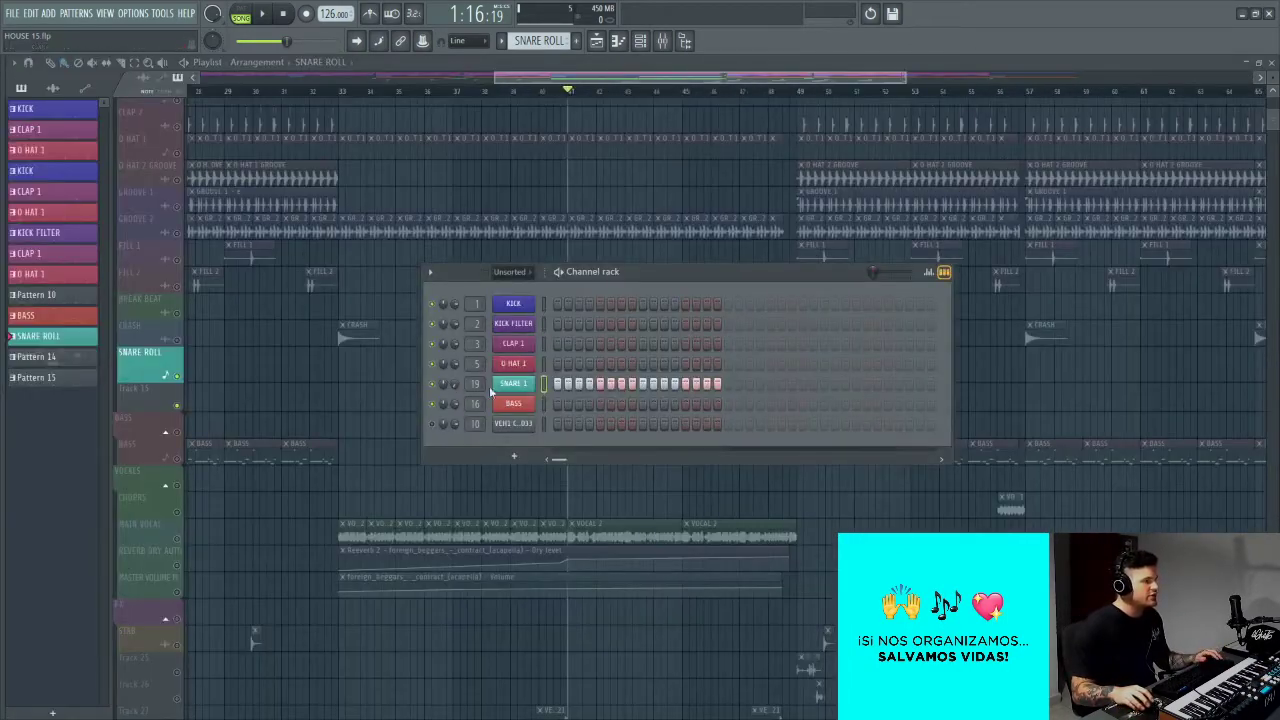
right_click(443, 184)
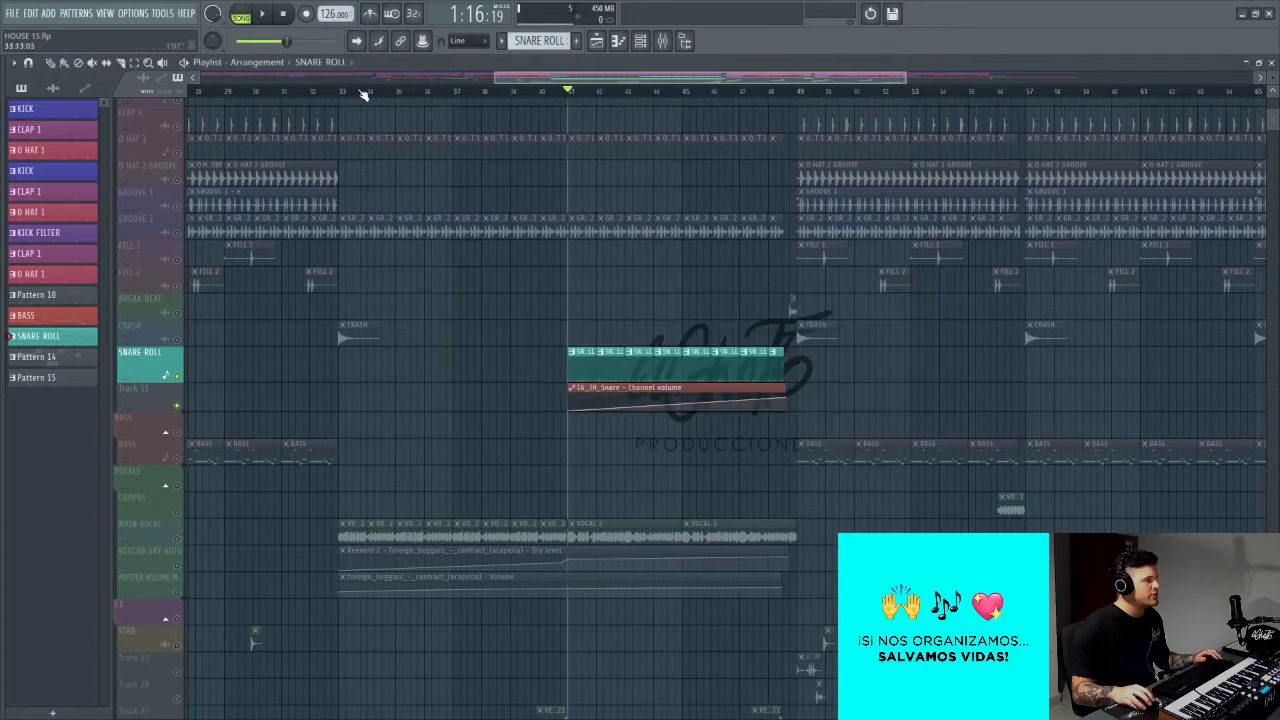
Step: Try automating SNARE 1's channel panning with an automation clip spanning the whole song, and delete that clip
left_click_drag(345, 93, 753, 117)
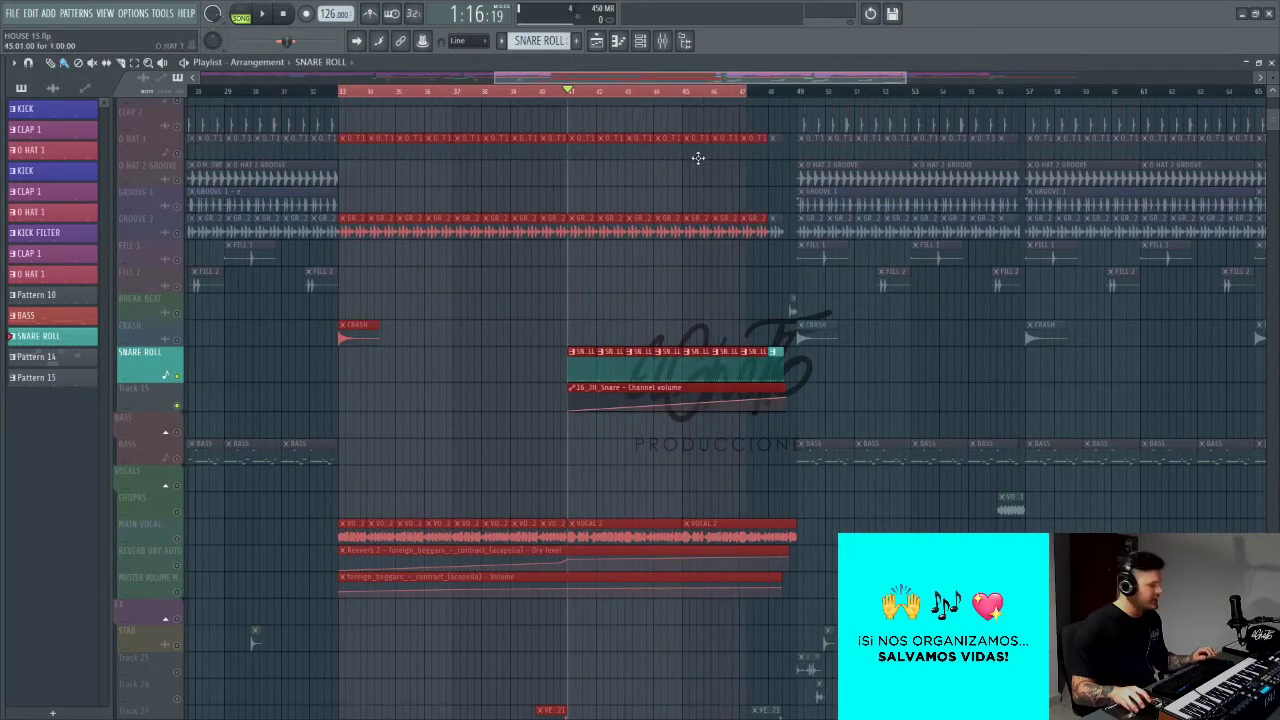
key("ctrl+d")
double_click(617, 350)
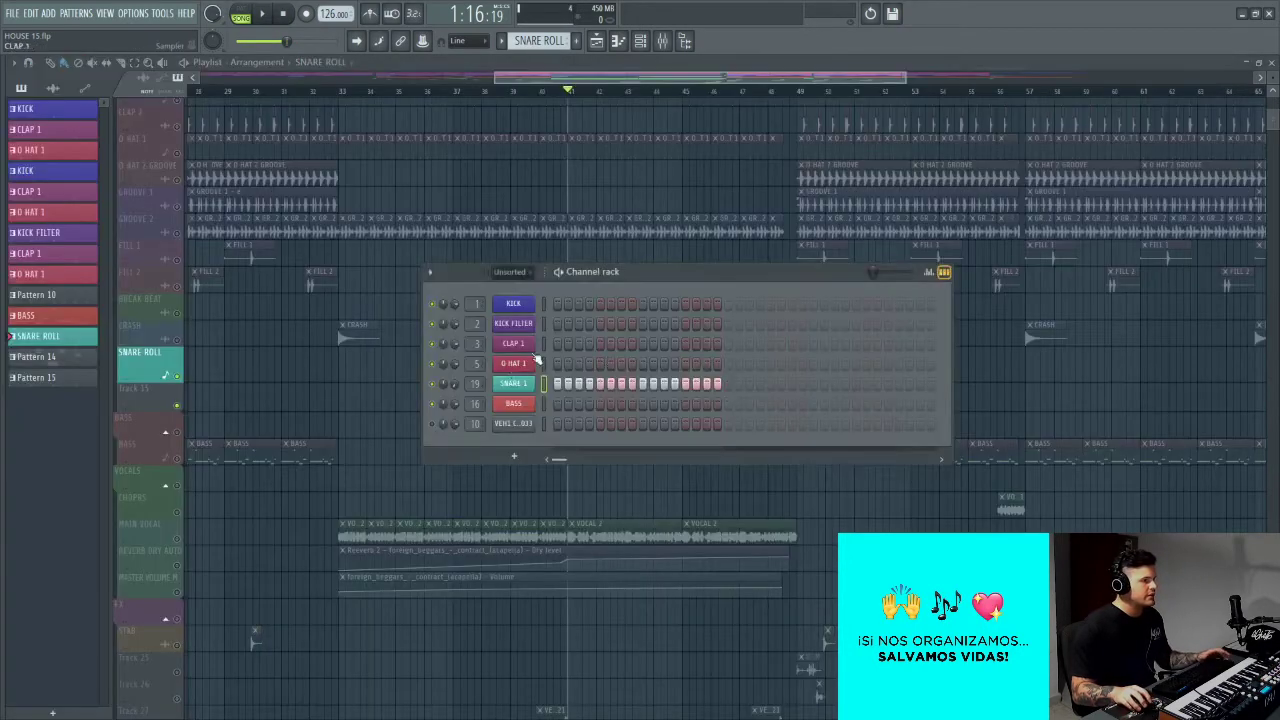
right_click(441, 385)
left_click(403, 391)
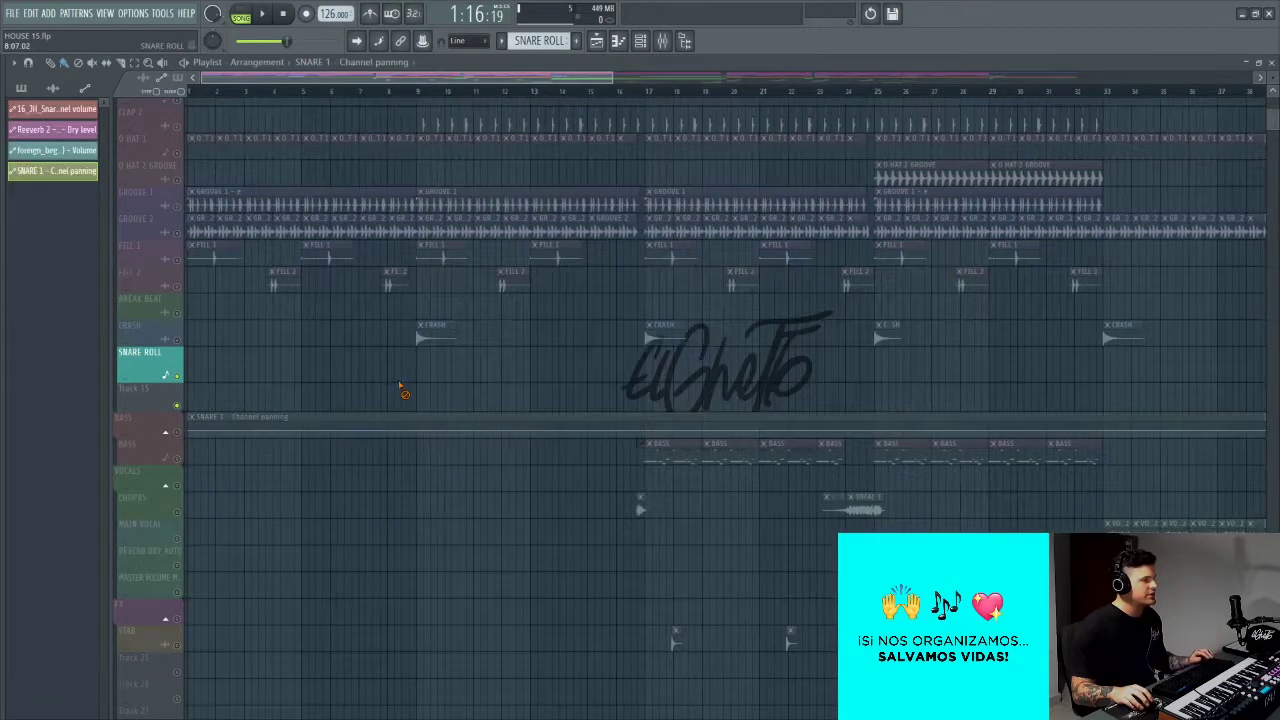
scroll(403, 396, "down", 4)
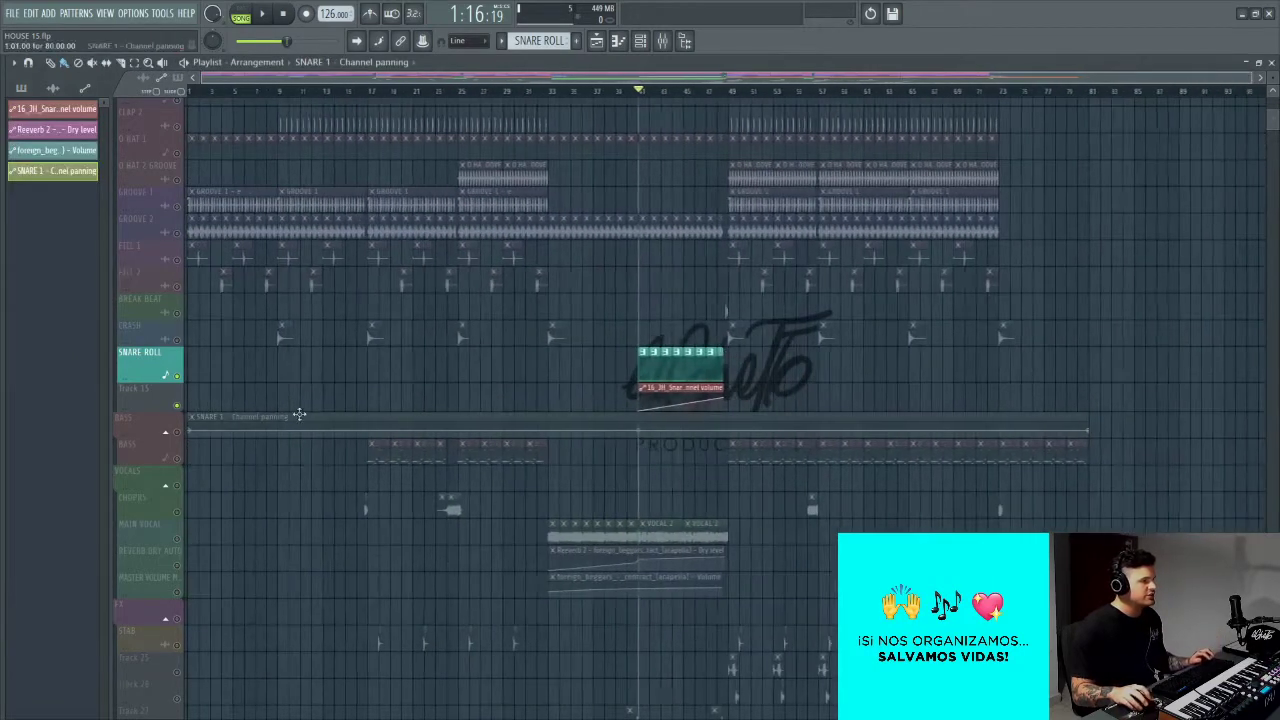
left_click(200, 427)
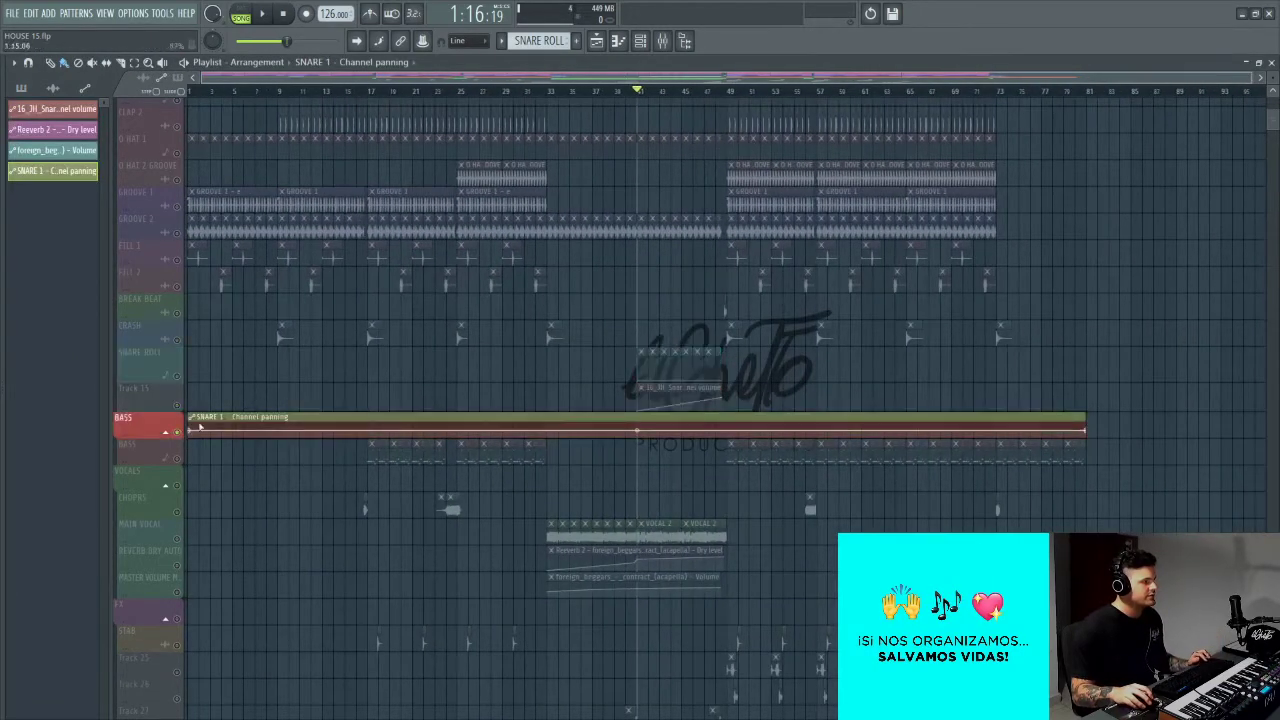
right_click(770, 427)
Step: Try a SNARE 1 channel panning automation clip over bars 41 to 49, placed on the BASS track, and delete it
scroll(733, 440, "up", 4)
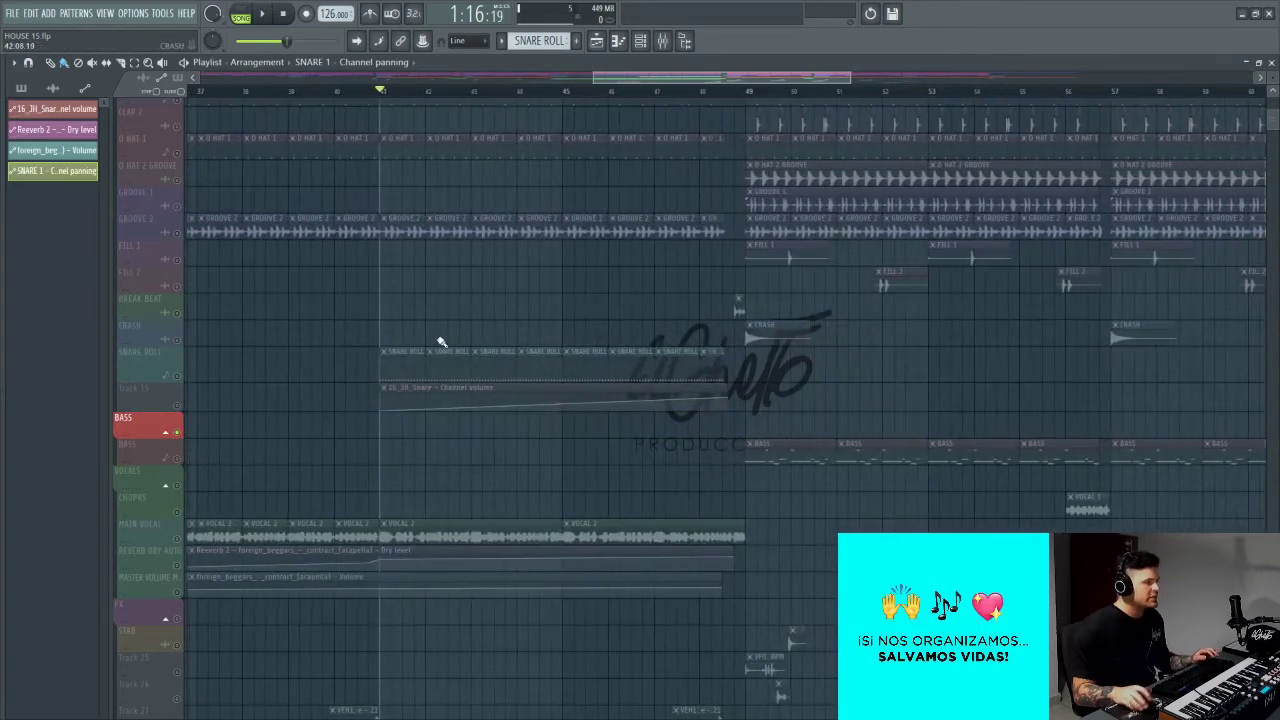
left_click_drag(383, 95, 748, 150)
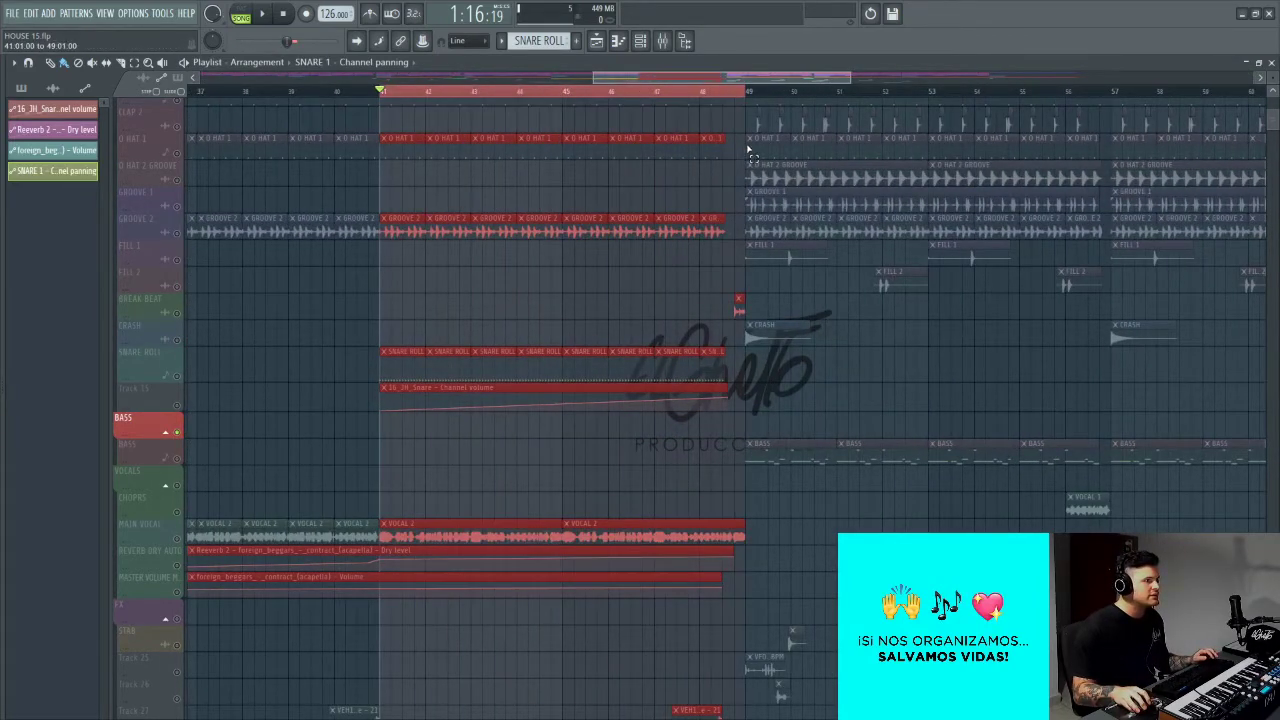
left_click(600, 243, "ctrl")
scroll(538, 310, "up", 3)
double_click(466, 386)
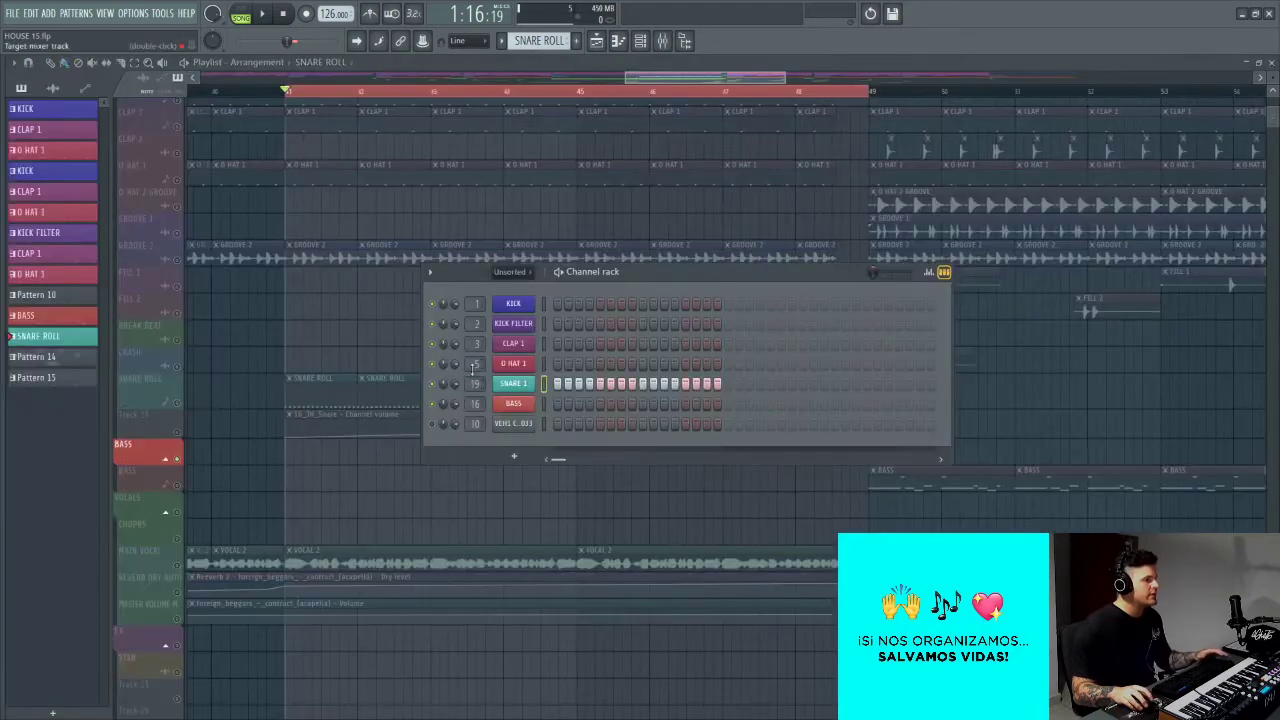
right_click(443, 388)
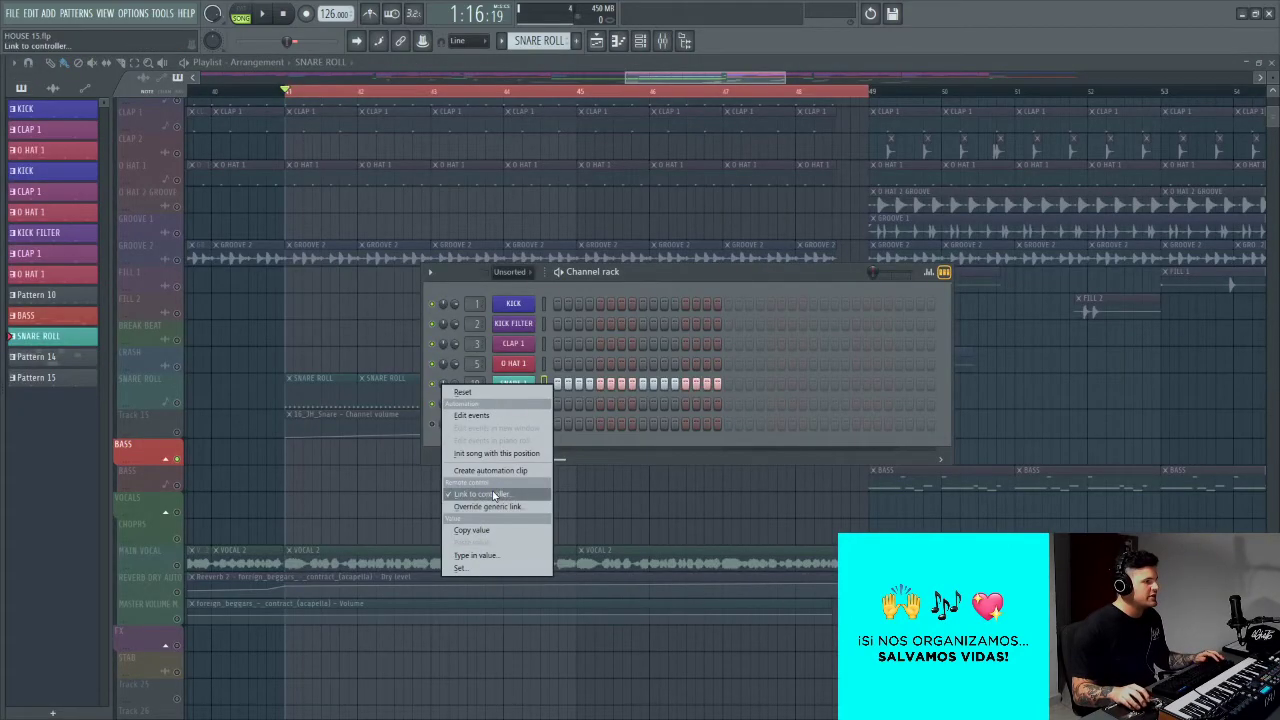
left_click(496, 474)
key("F6")
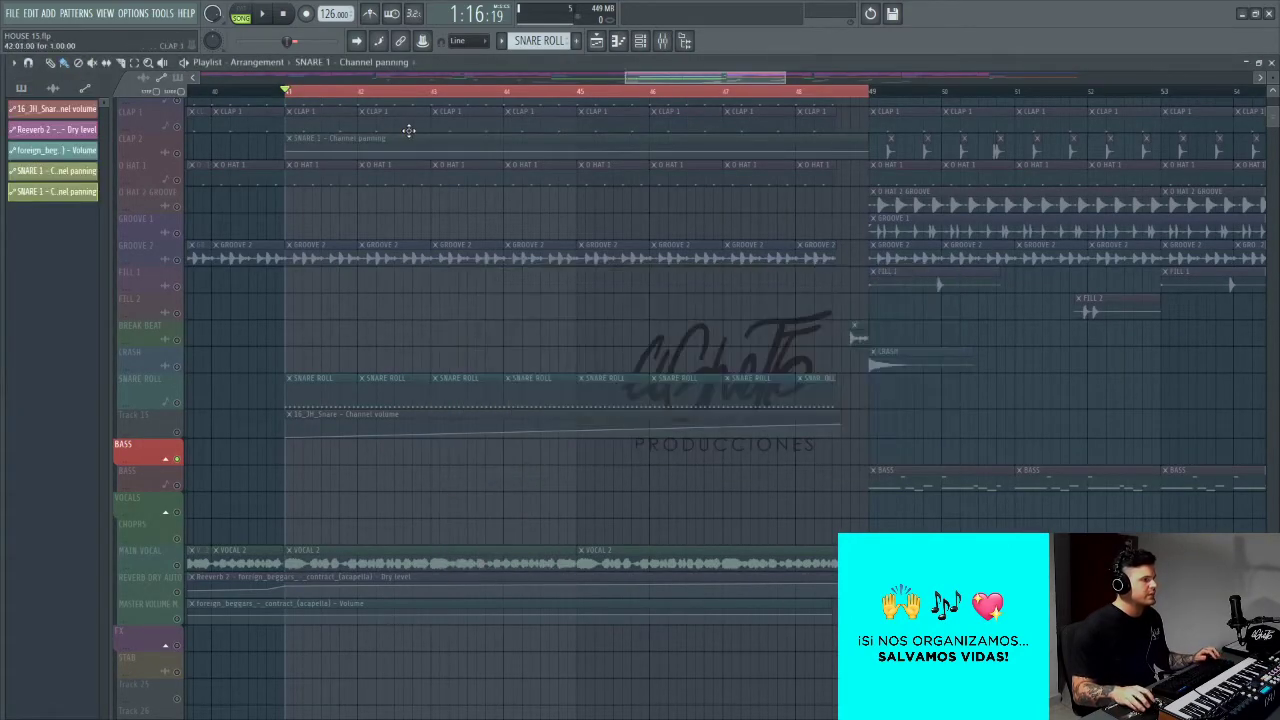
left_click_drag(406, 138, 414, 453)
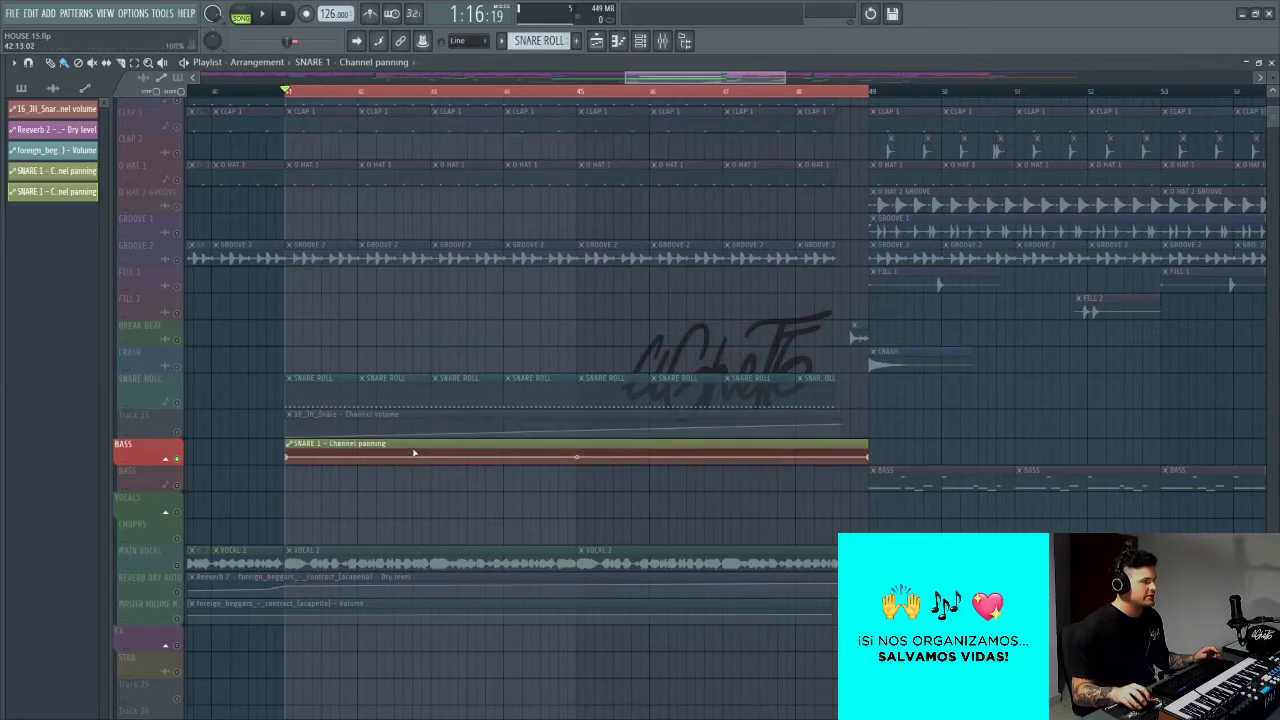
right_click(414, 443)
Step: Unsolo the SNARE ROLL track and re-enable all playlist tracks
right_click(180, 406)
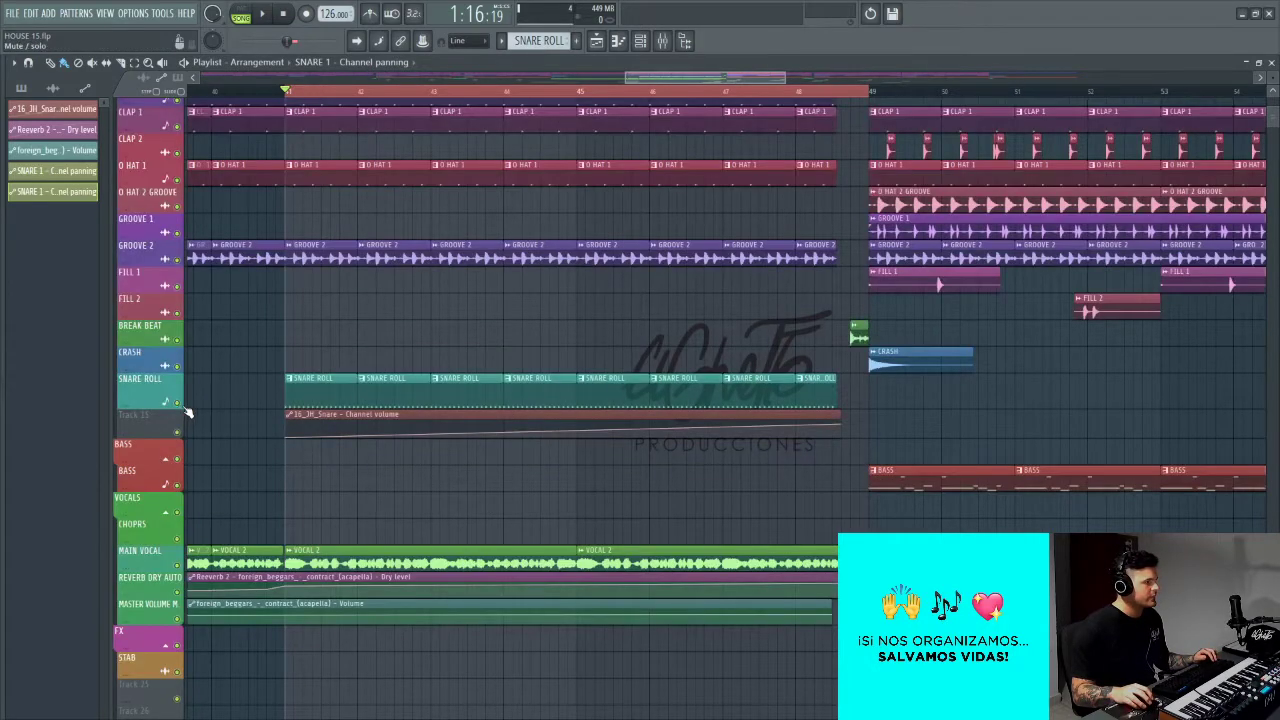
scroll(257, 423, "down", 3)
scroll(400, 434, "up", 2)
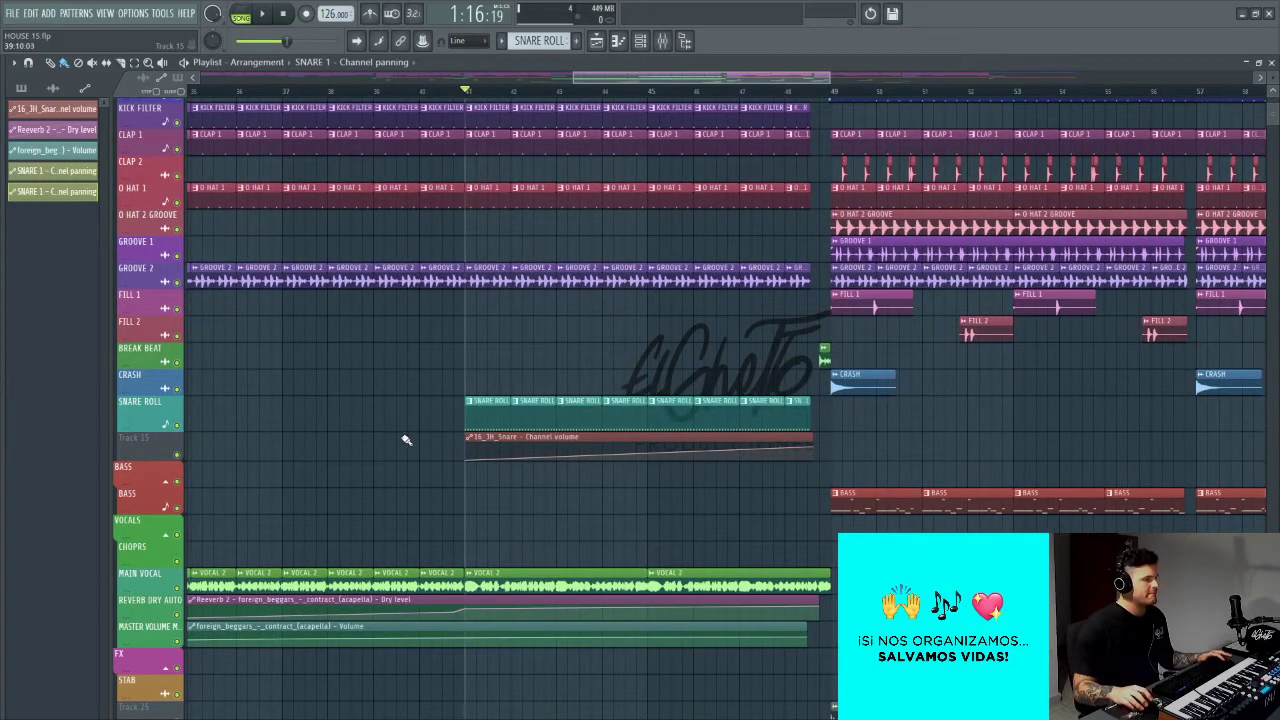
Step: Open the SNARE ROLL pattern from its playlist clip and bring up the SNARE 1 sampler
double_click(479, 413)
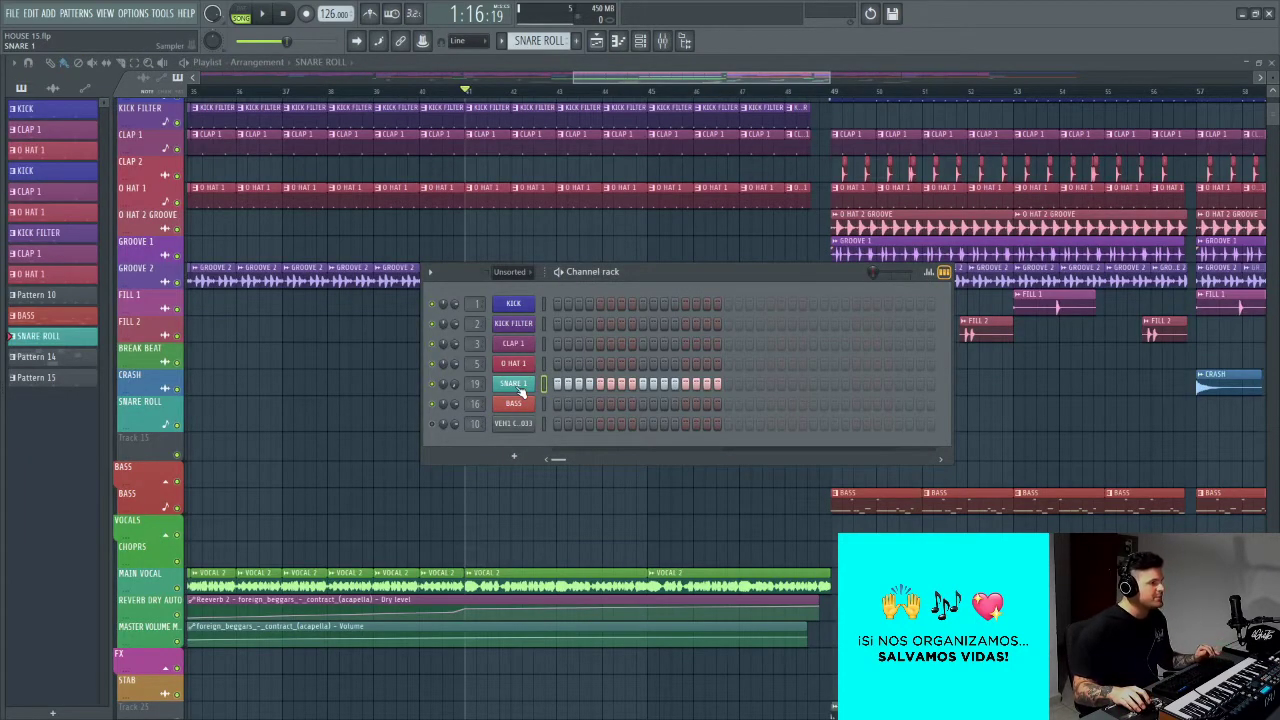
left_click(514, 386)
left_click_drag(237, 144, 369, 159)
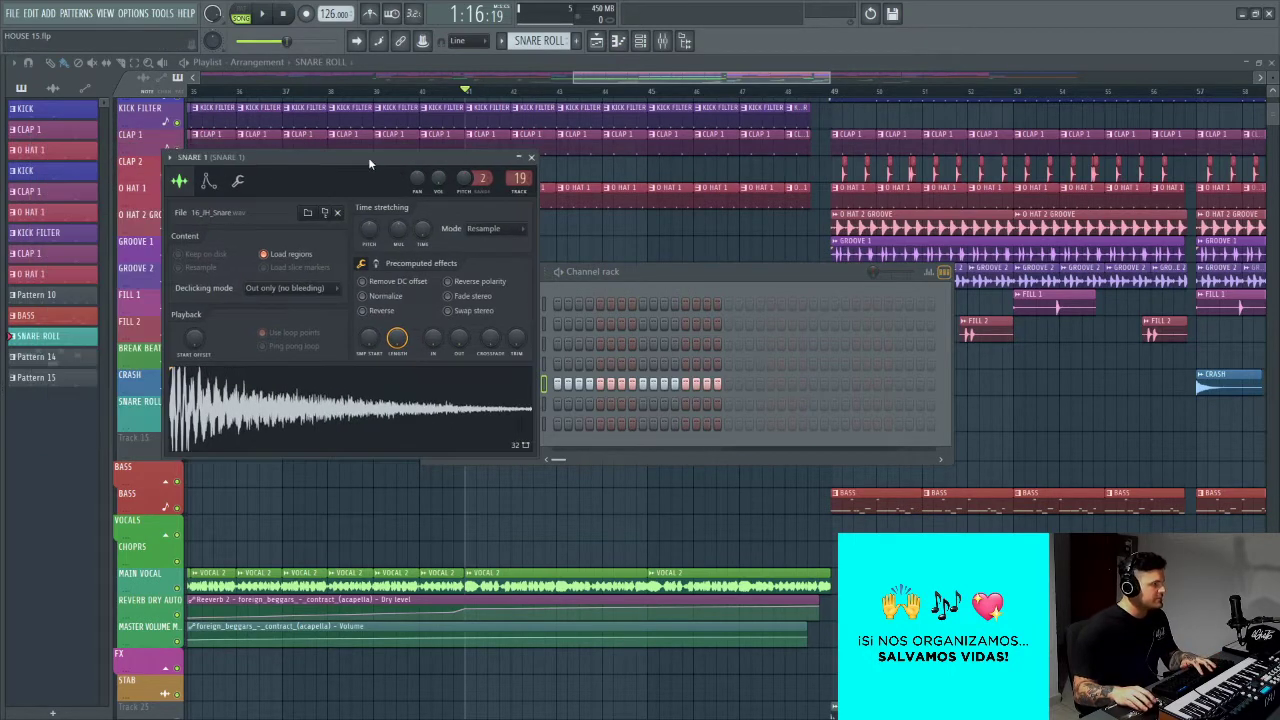
Step: Load PanCake2 into the first effect slot of the SNARE 1 mixer track and move its window aside
key("F10")
key("F10")
key("F9")
key("F9")
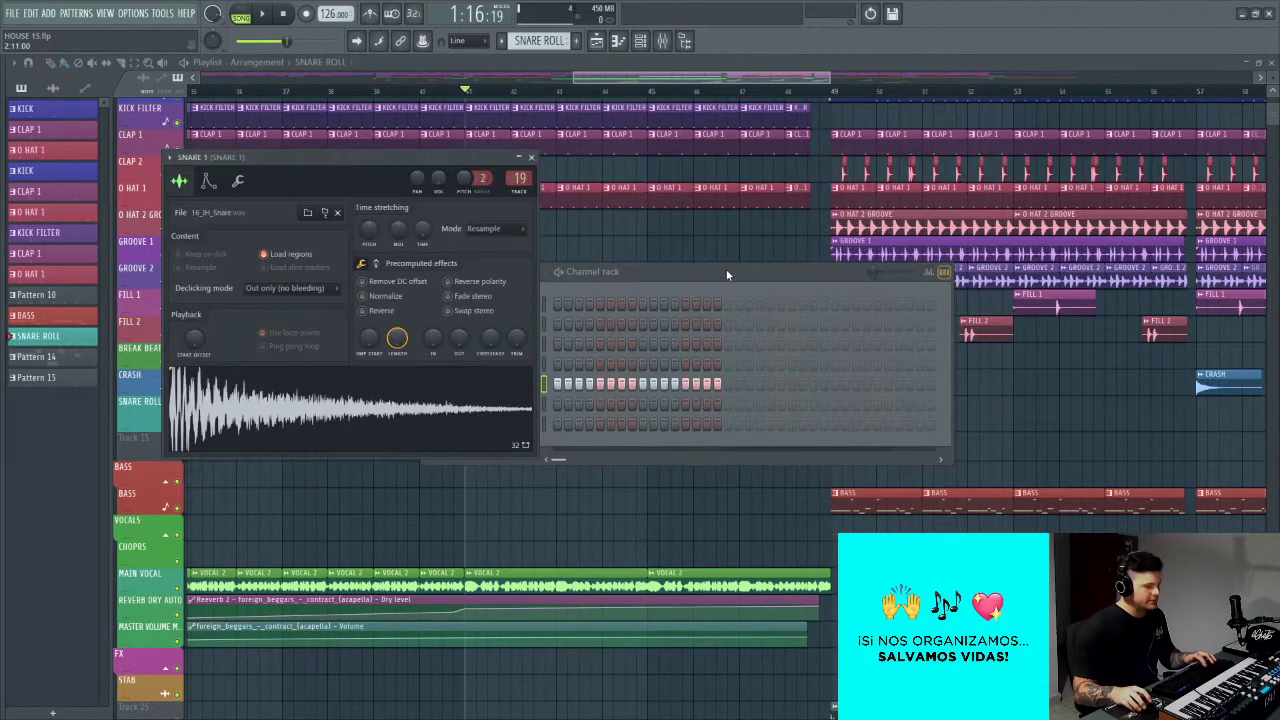
key("F9")
left_click(993, 224)
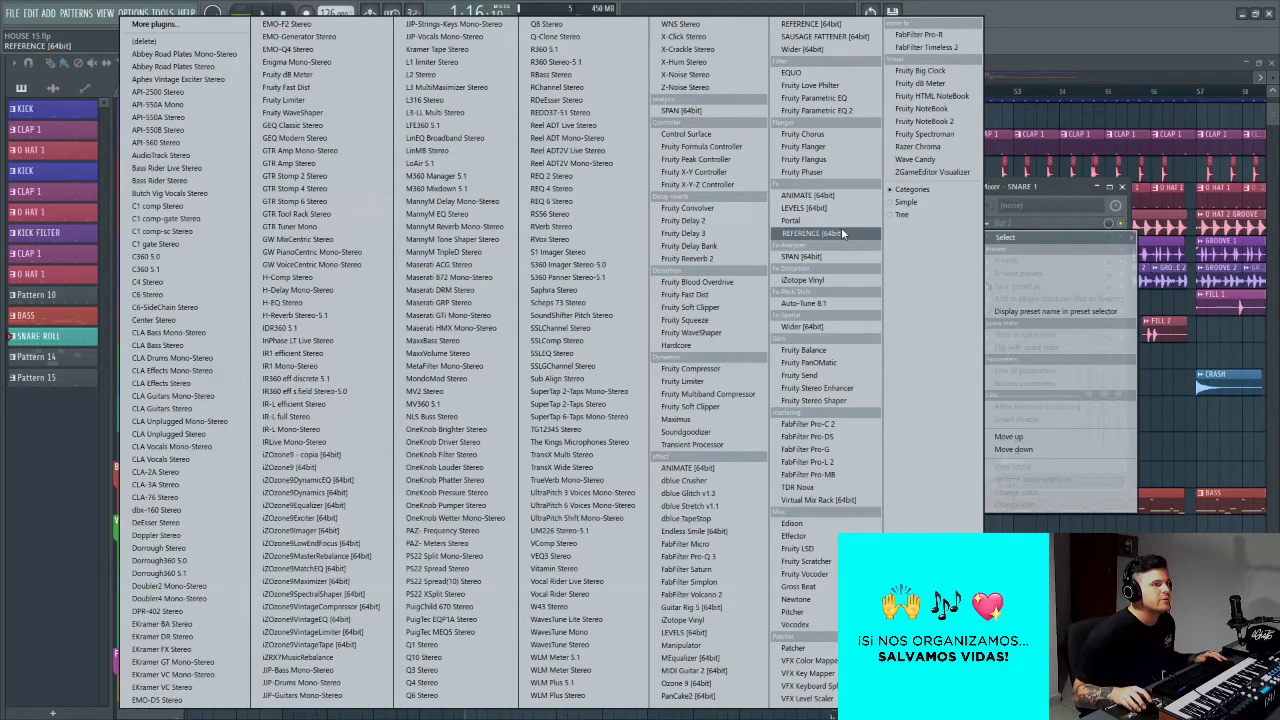
left_click(690, 695)
left_click_drag(206, 124, 736, 129)
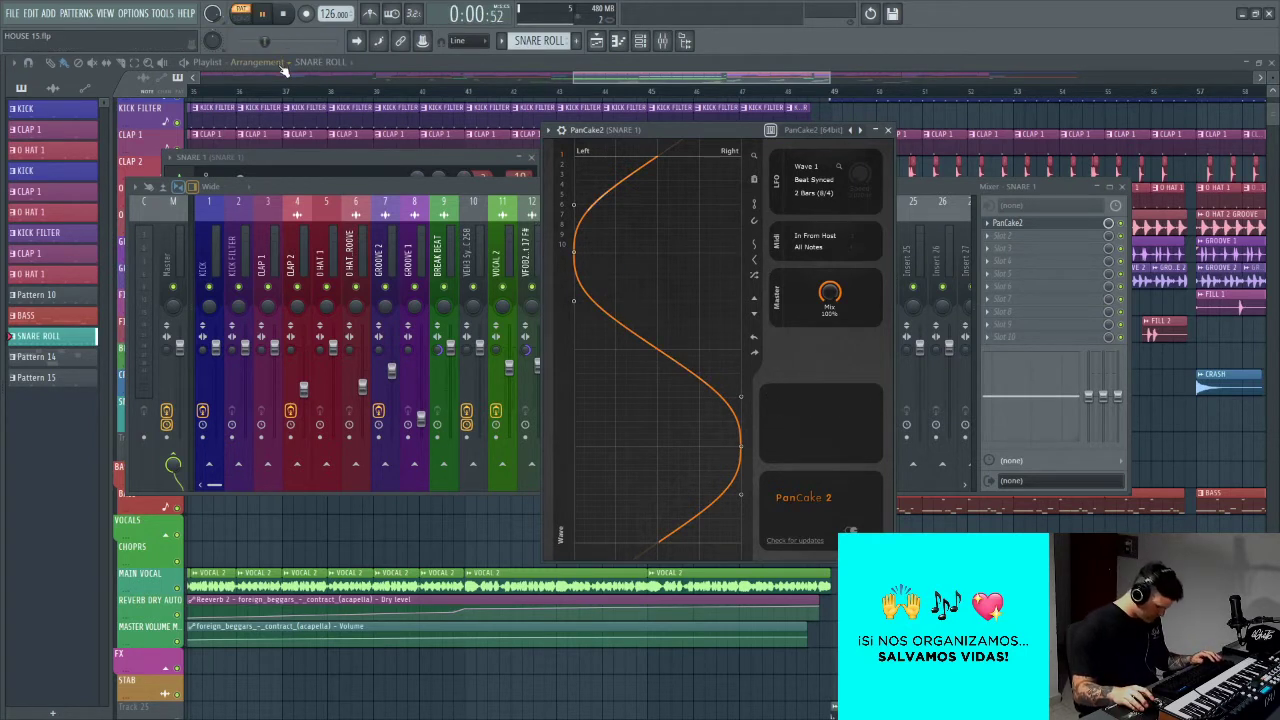
Step: Close the open windows and play the song from around bar 47
key("F12")
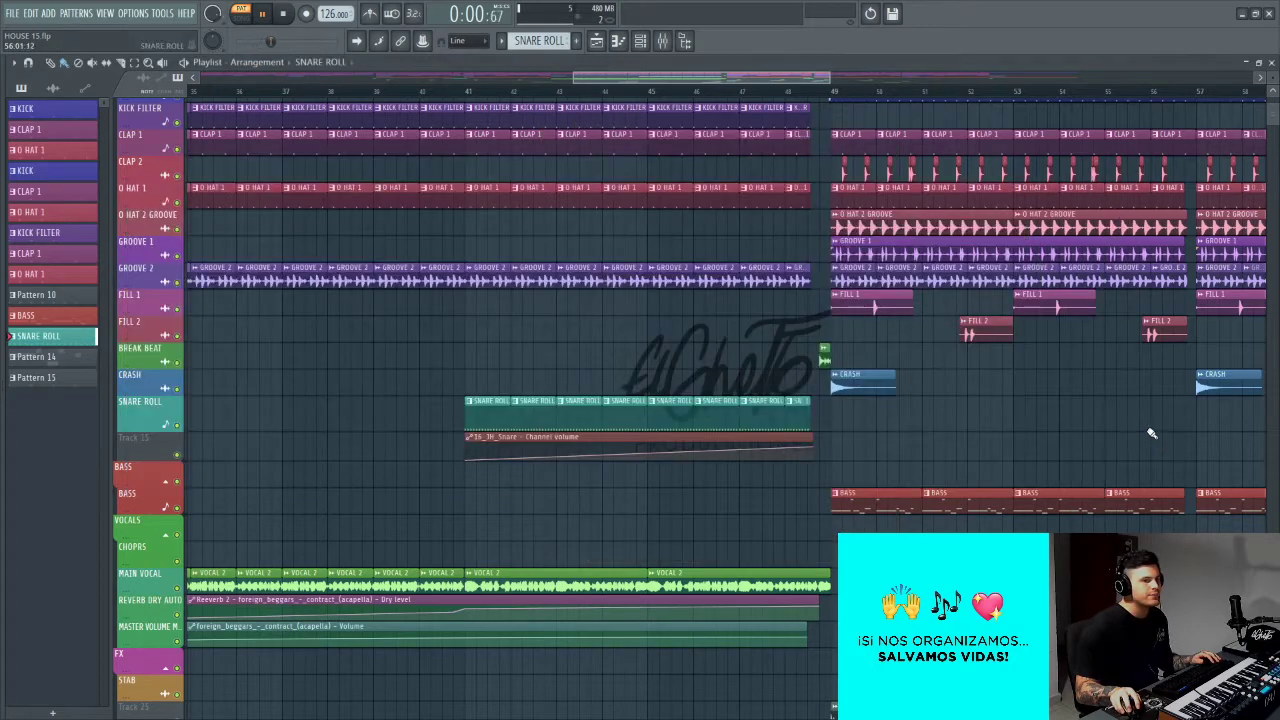
left_click(765, 92)
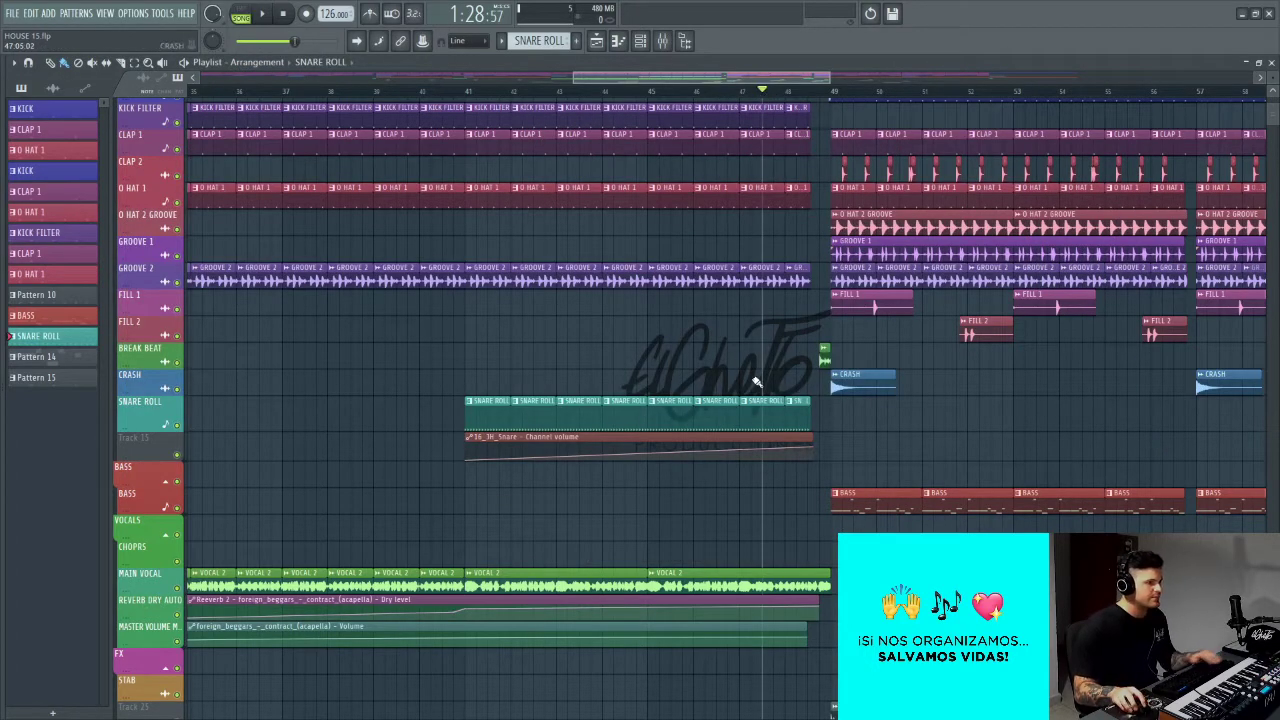
key("space")
Step: Play the SNARE ROLL pattern alone while examining PanCake2's panning wave on the SNARE 1 mixer track
key("F10")
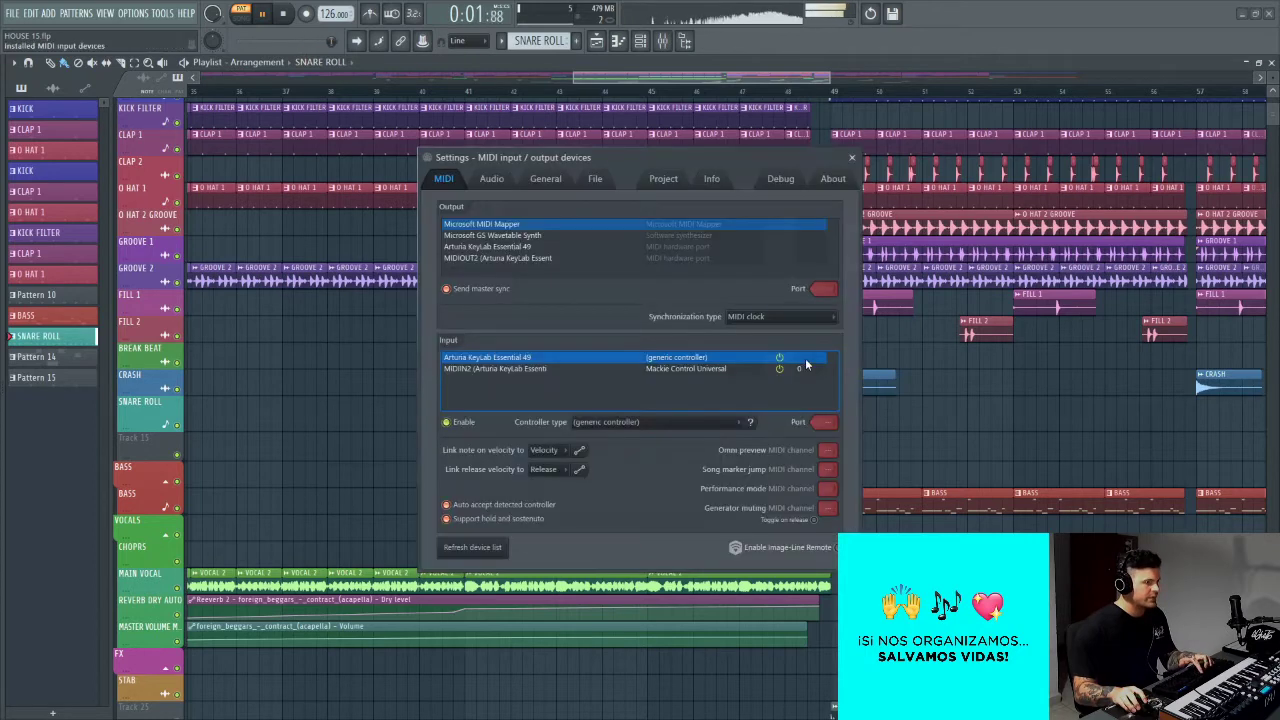
key("F10")
key("F9")
left_click_drag(660, 187, 687, 188)
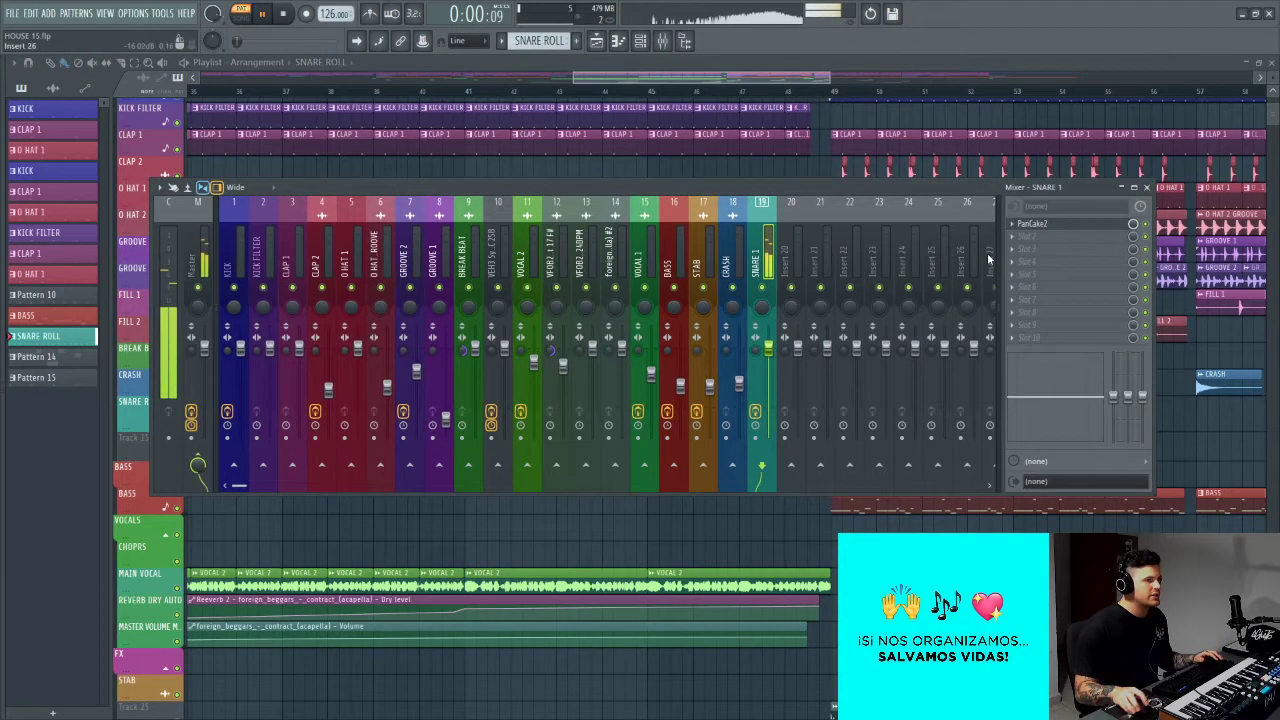
left_click(1032, 223)
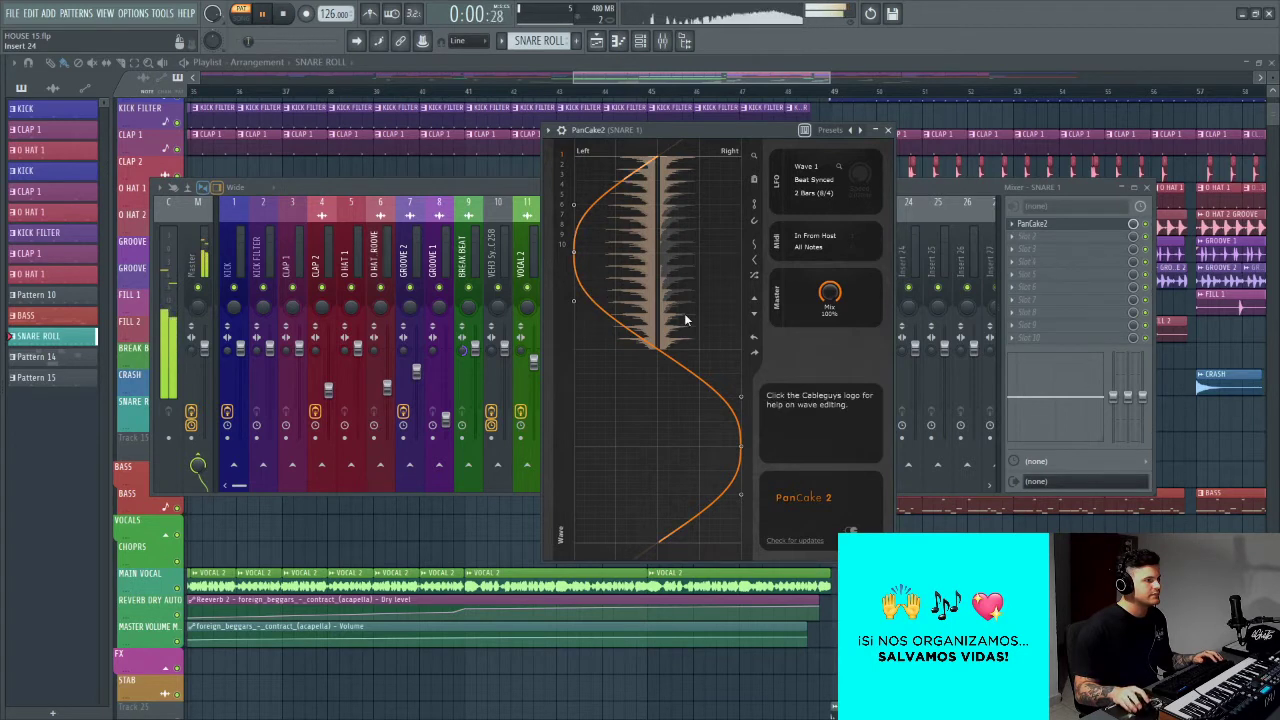
key("space")
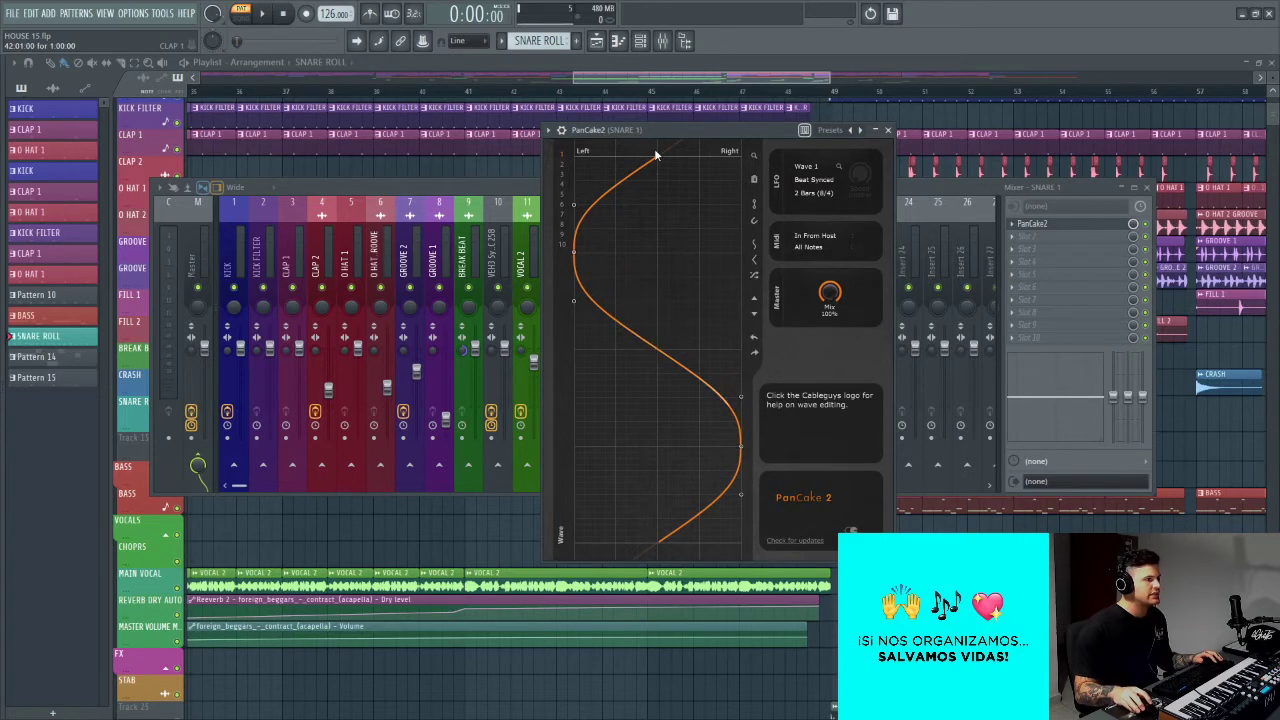
Step: Delete every SNARE ROLL clip after the first one at bar 41 in the playlist
right_click(488, 531)
right_click(580, 418)
right_click(625, 418)
right_click(671, 417)
right_click(717, 417)
right_click(762, 417)
right_click(797, 417)
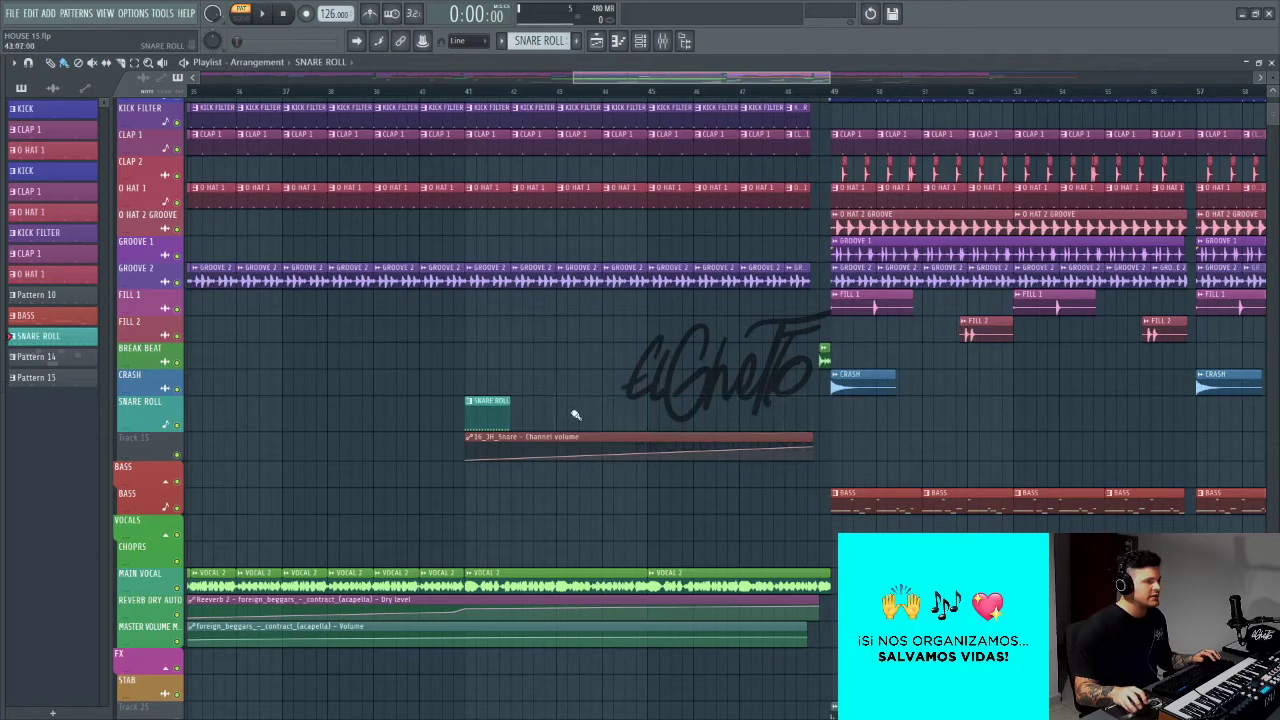
Step: Duplicate SNARE 1's one-bar run of C5 notes in the piano roll to make the pattern two bars long
double_click(491, 409)
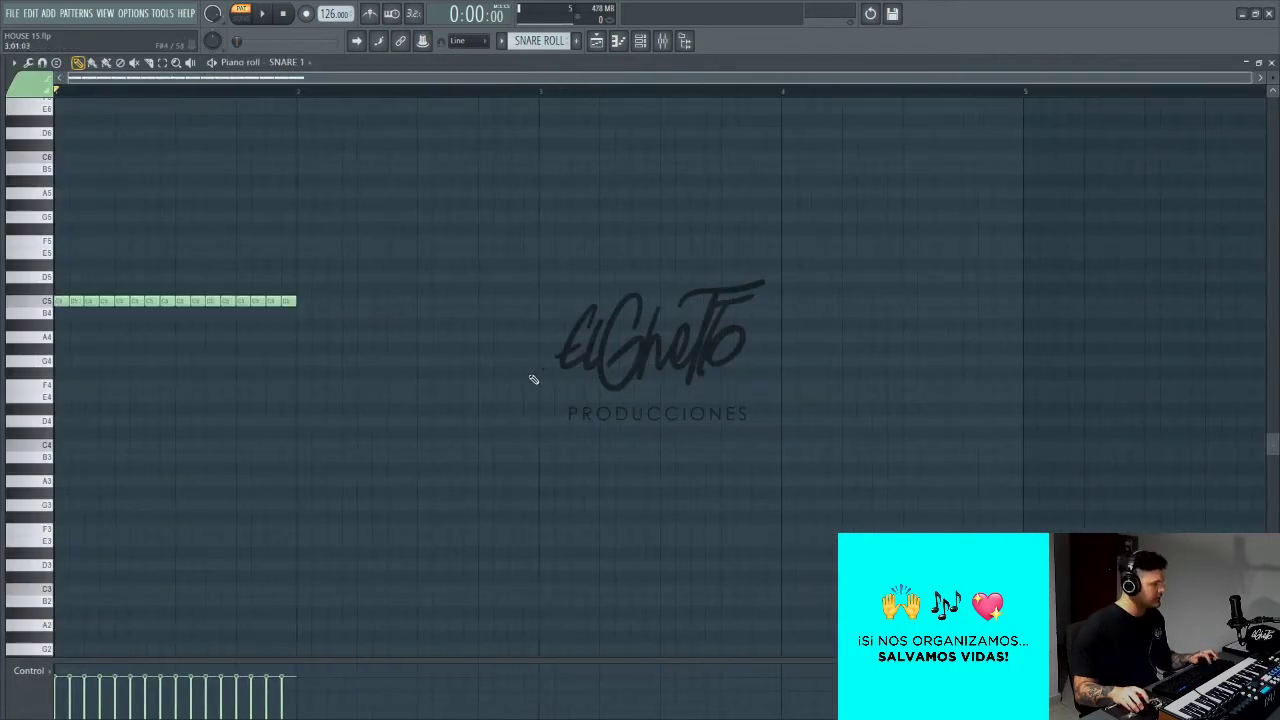
left_click_drag(2, 258, 4, 260)
key("ctrl+b")
key("Escape")
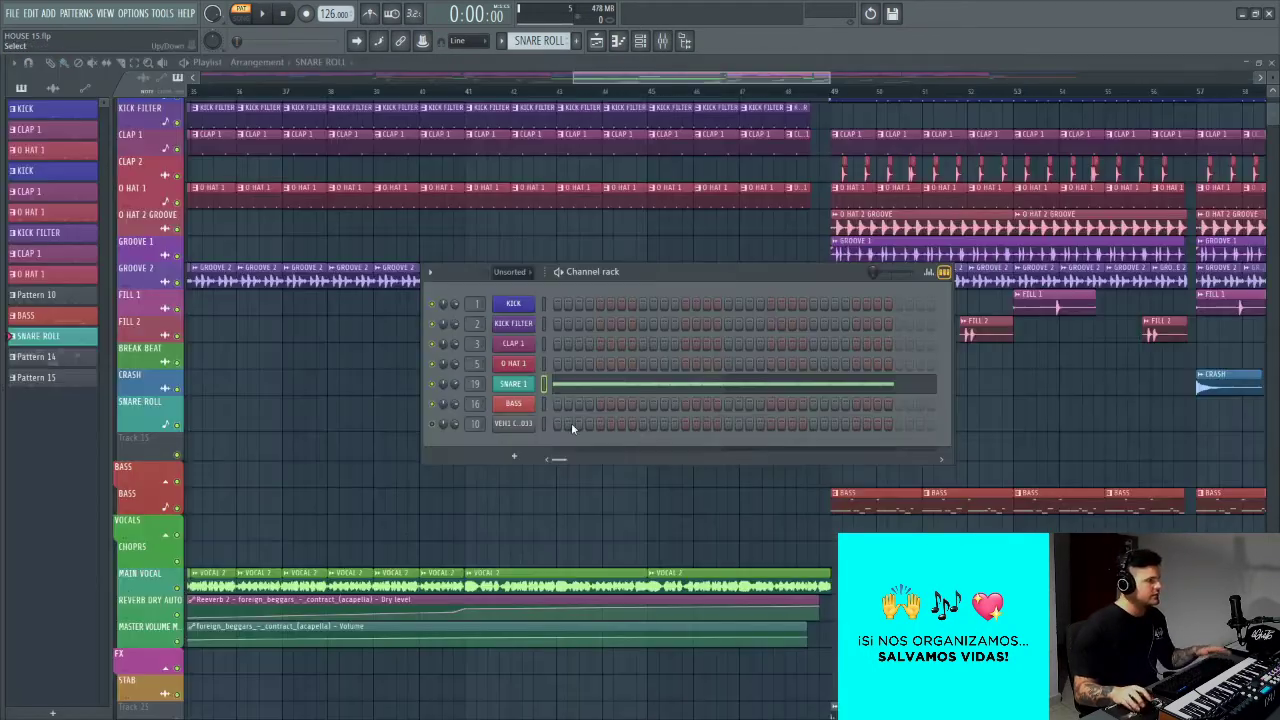
Step: Repeat the two-bar SNARE ROLL clip from bar 41 up to bar 49 and trim the last copy's end shortly after bar 48
right_click(752, 497)
key("ctrl+b")
key("ctrl+b")
key("ctrl+b")
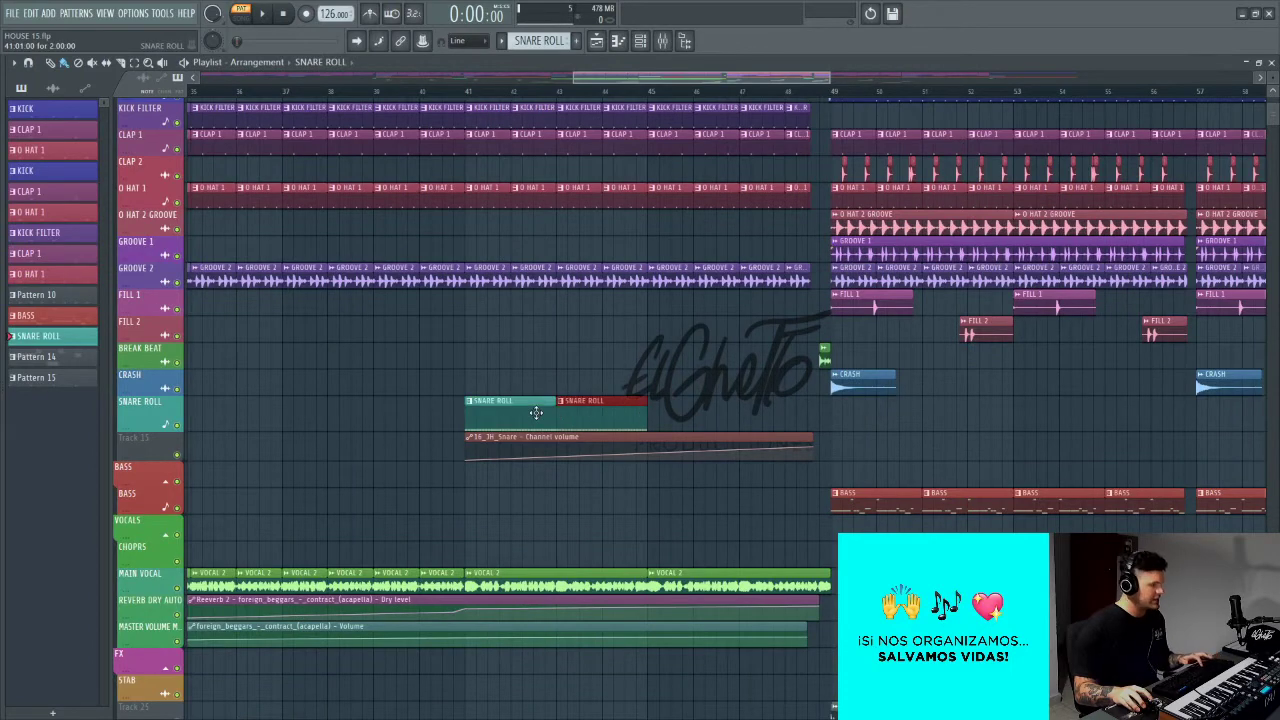
scroll(898, 457, "up", 5)
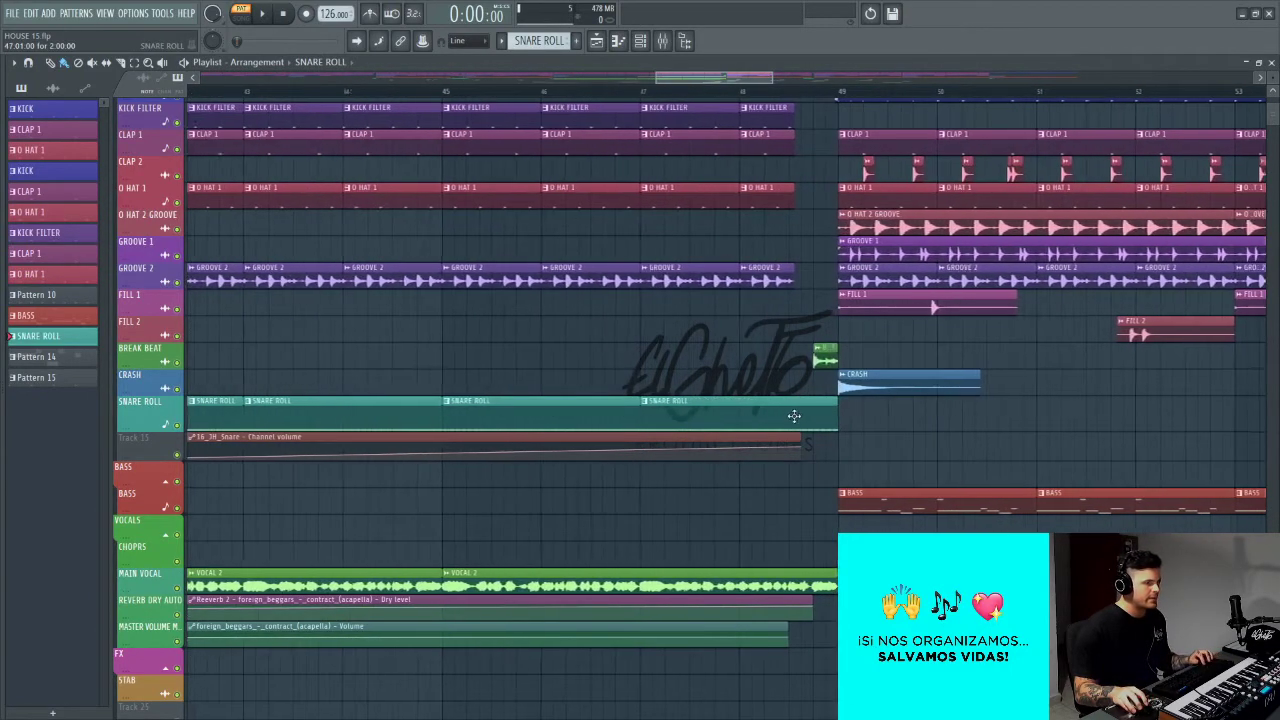
left_click_drag(791, 392, 789, 428)
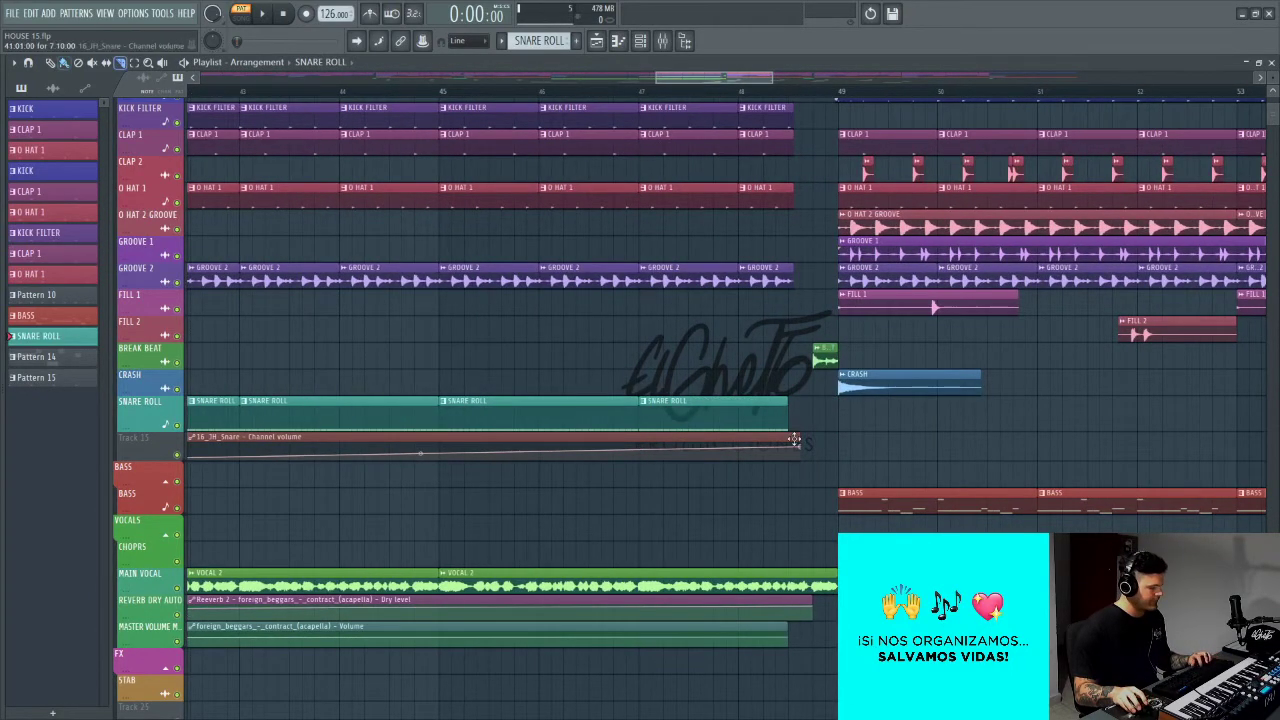
Step: Play the SNARE ROLL pattern alone while examining the two-bar wave in PanCake2 on SNARE 1
scroll(764, 450, "down", 6)
key("b")
scroll(748, 240, "up", 2)
key("l")
left_click(728, 92)
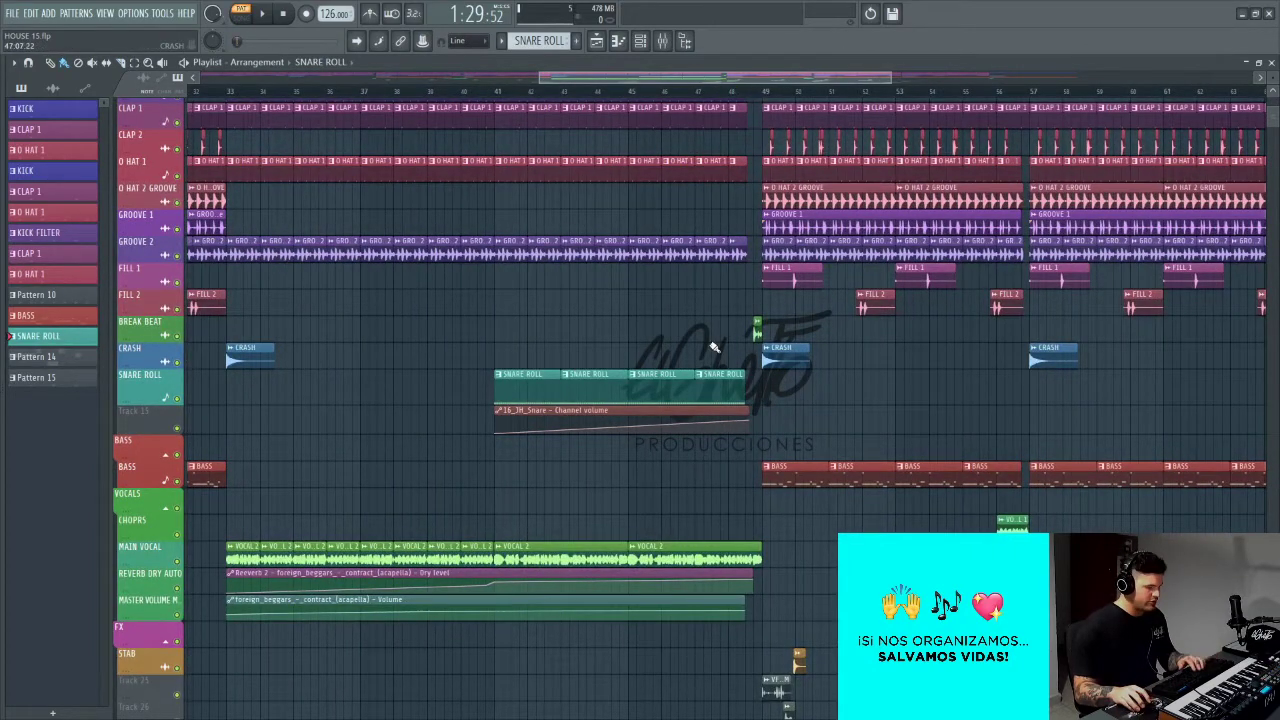
key("F9")
key("space")
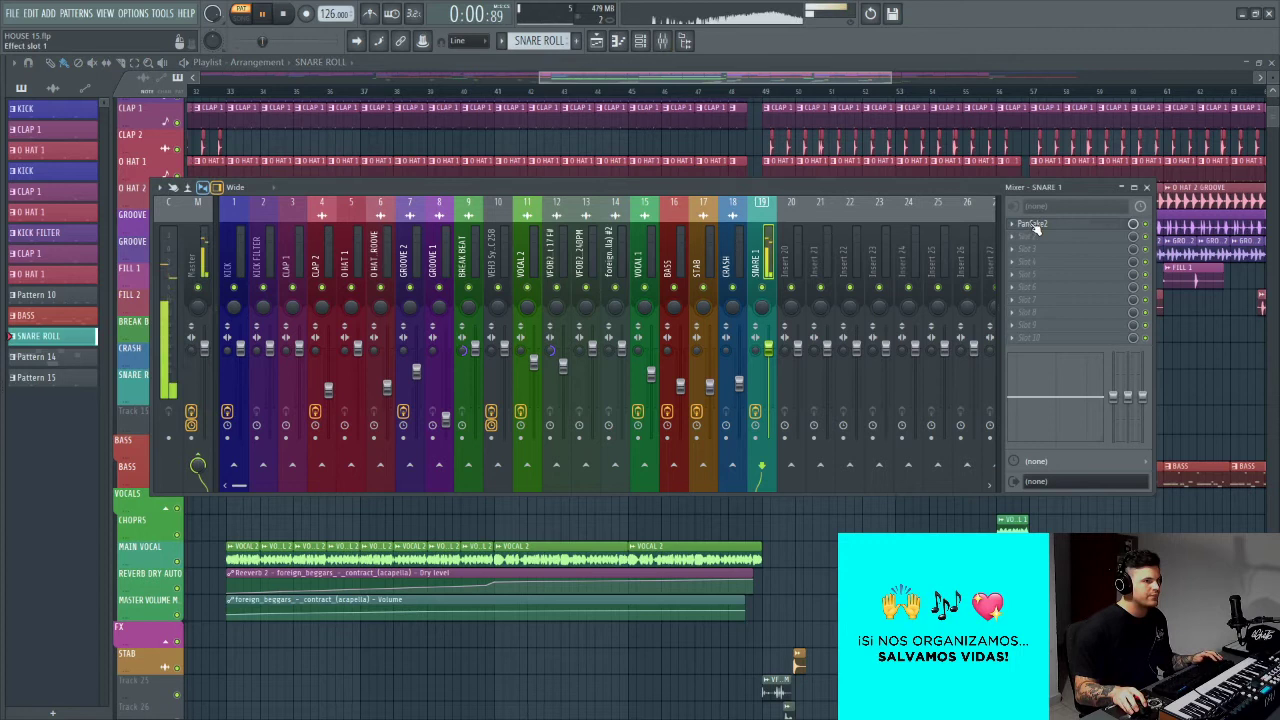
left_click(1035, 225)
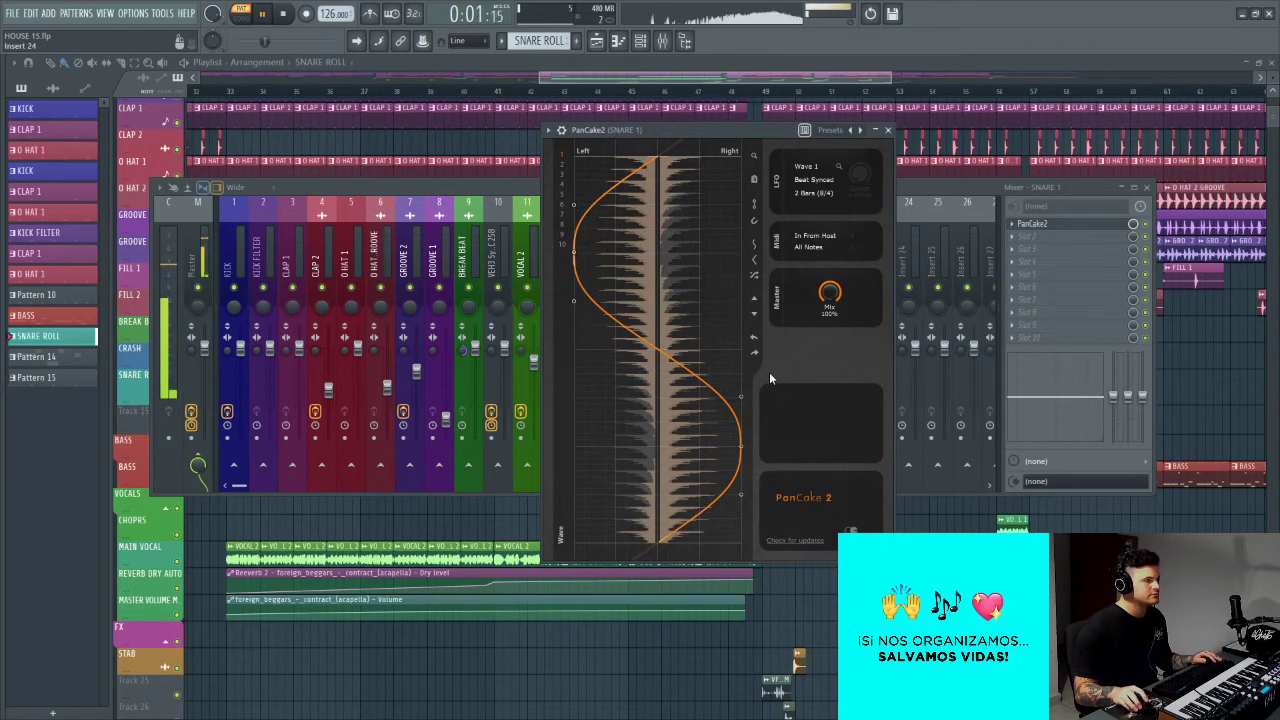
key("space")
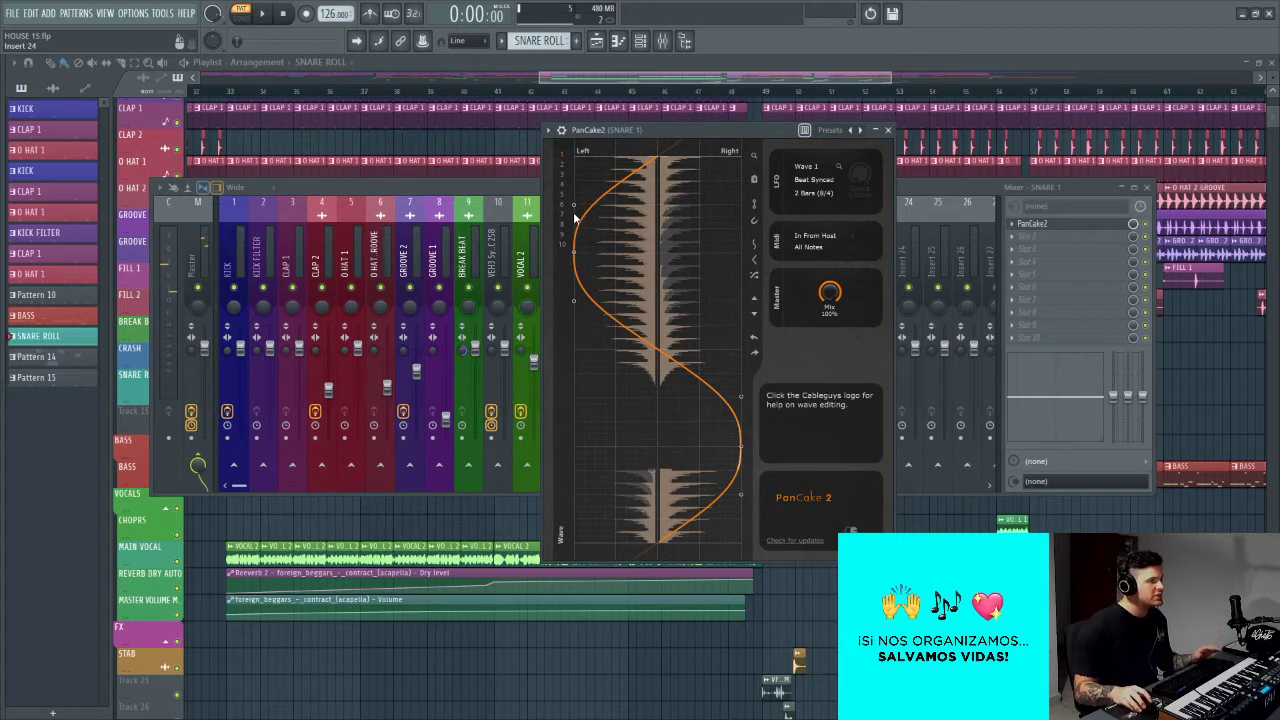
Step: Narrow PanCake2's panning wave, moving its side points to about 49L, 47L and 49R and pulling both peaks toward the centre
left_click_drag(574, 206, 616, 205)
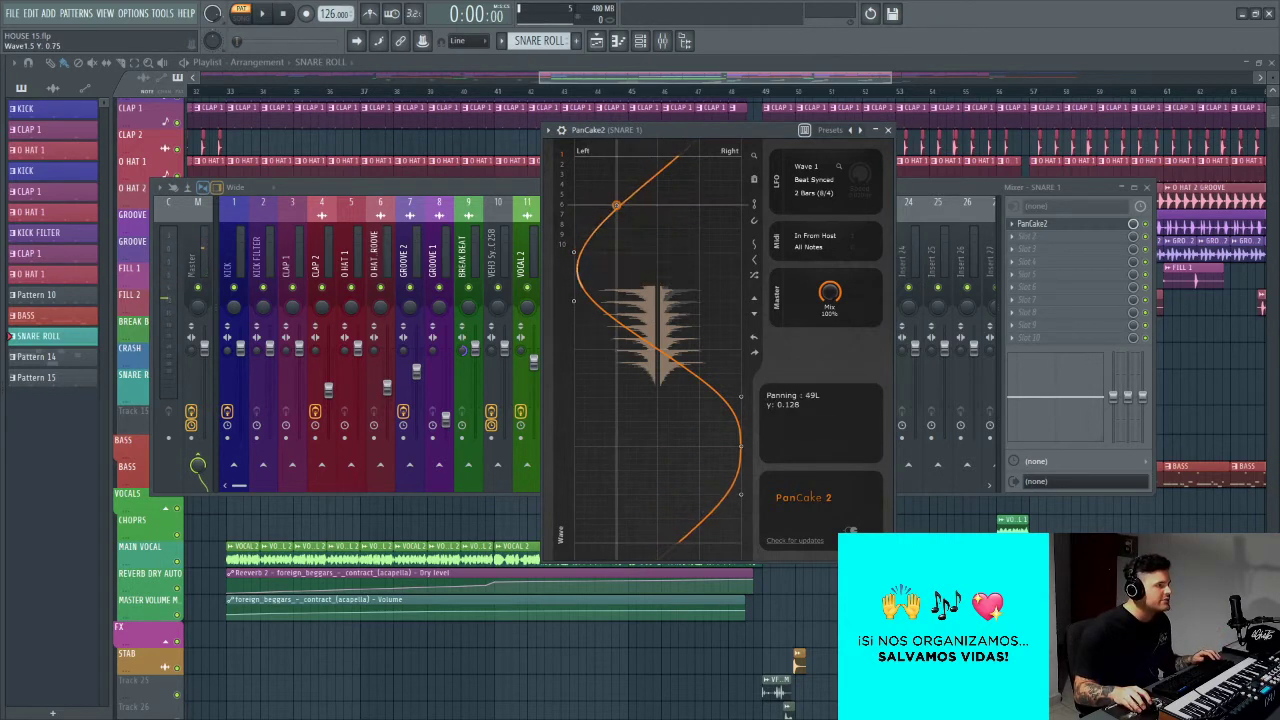
left_click_drag(573, 300, 618, 300)
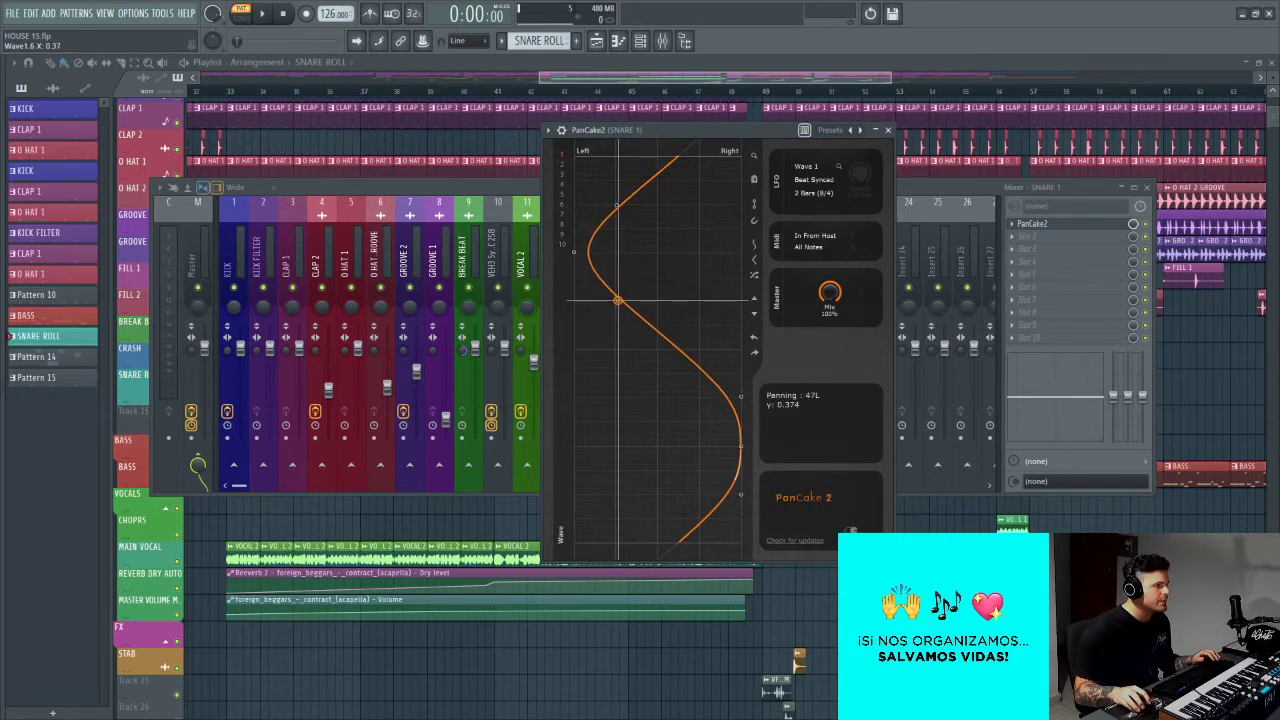
left_click_drag(573, 252, 605, 252)
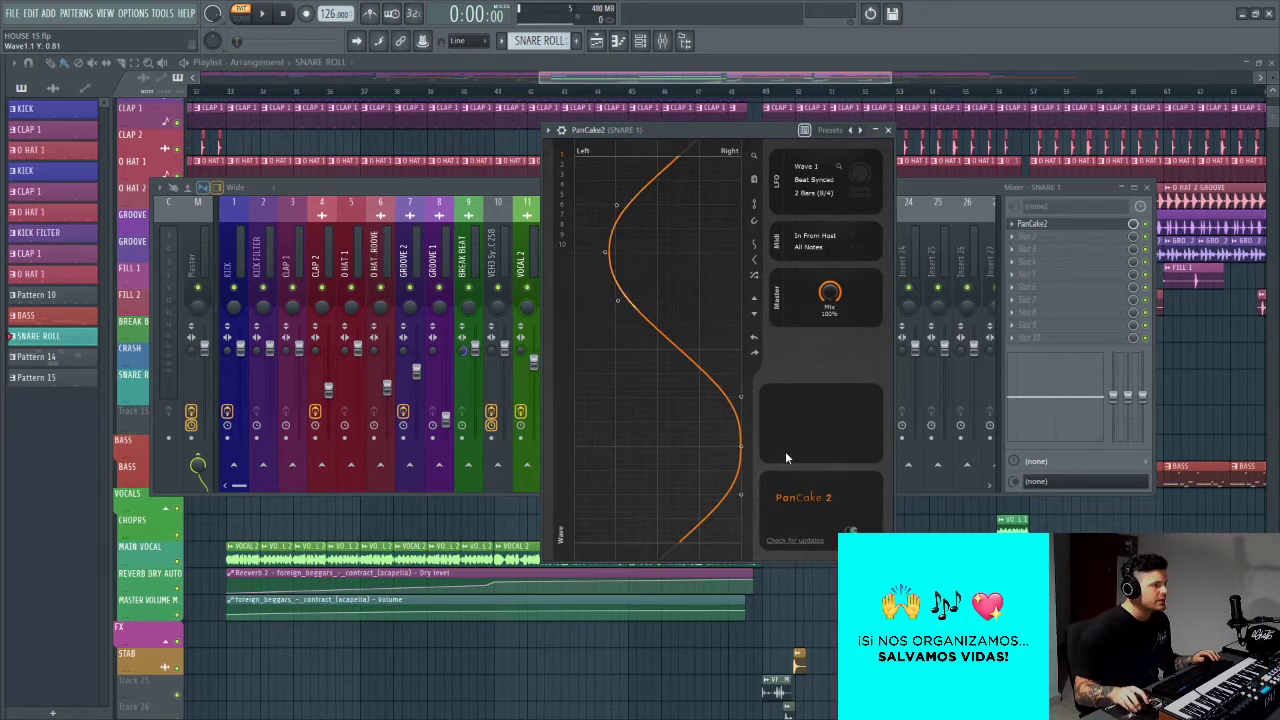
left_click_drag(741, 397, 700, 398)
left_click_drag(733, 494, 698, 493)
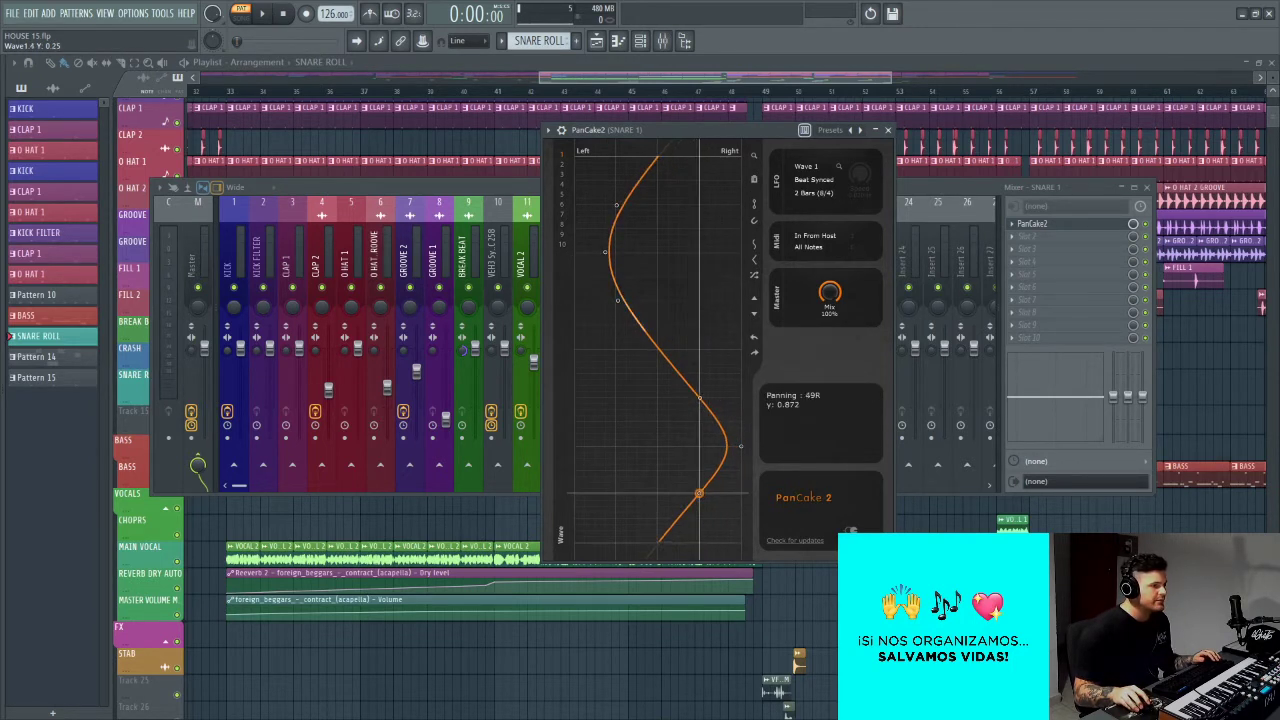
left_click_drag(741, 447, 710, 446)
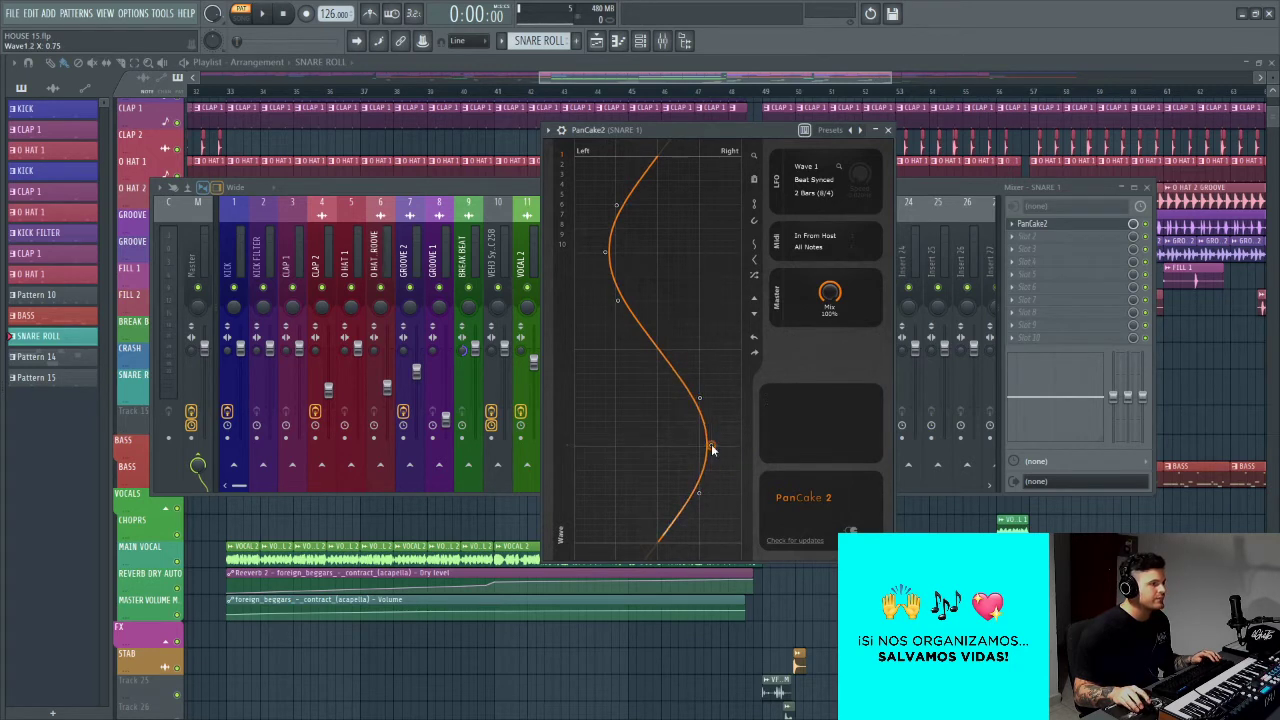
Step: Play the SNARE ROLL pattern with the narrower panning and close the open windows
key("space")
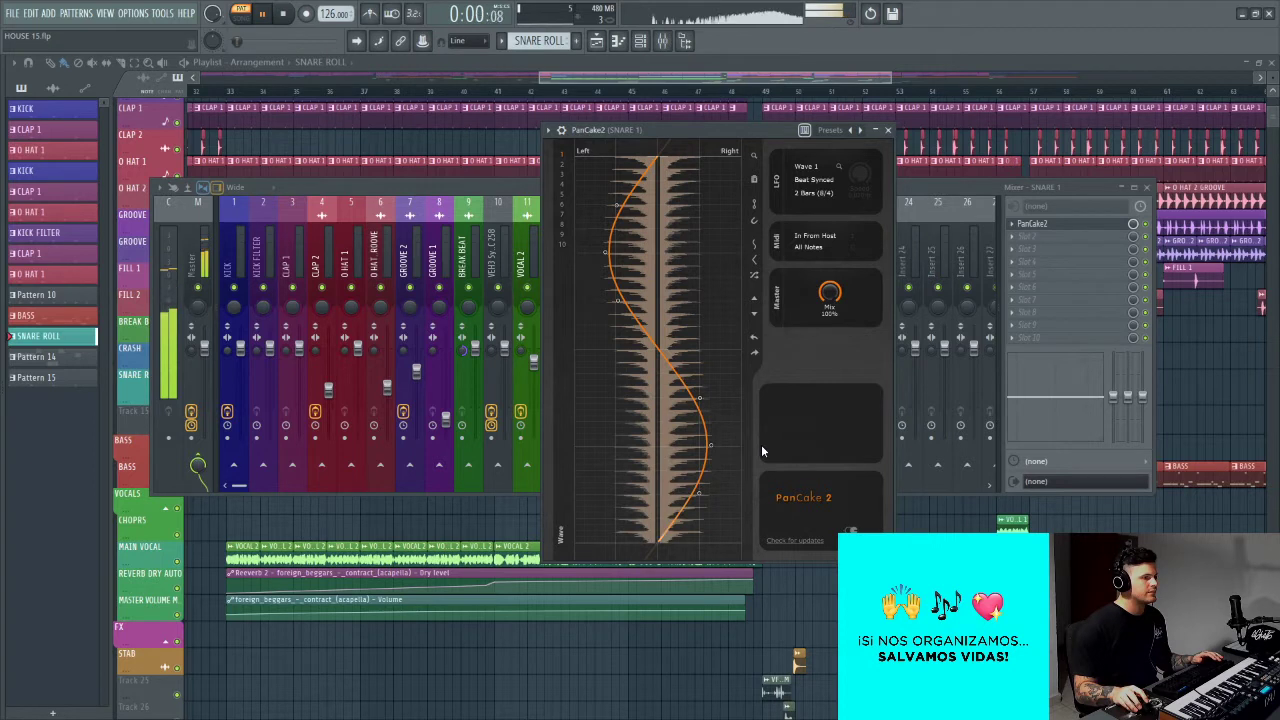
key("space")
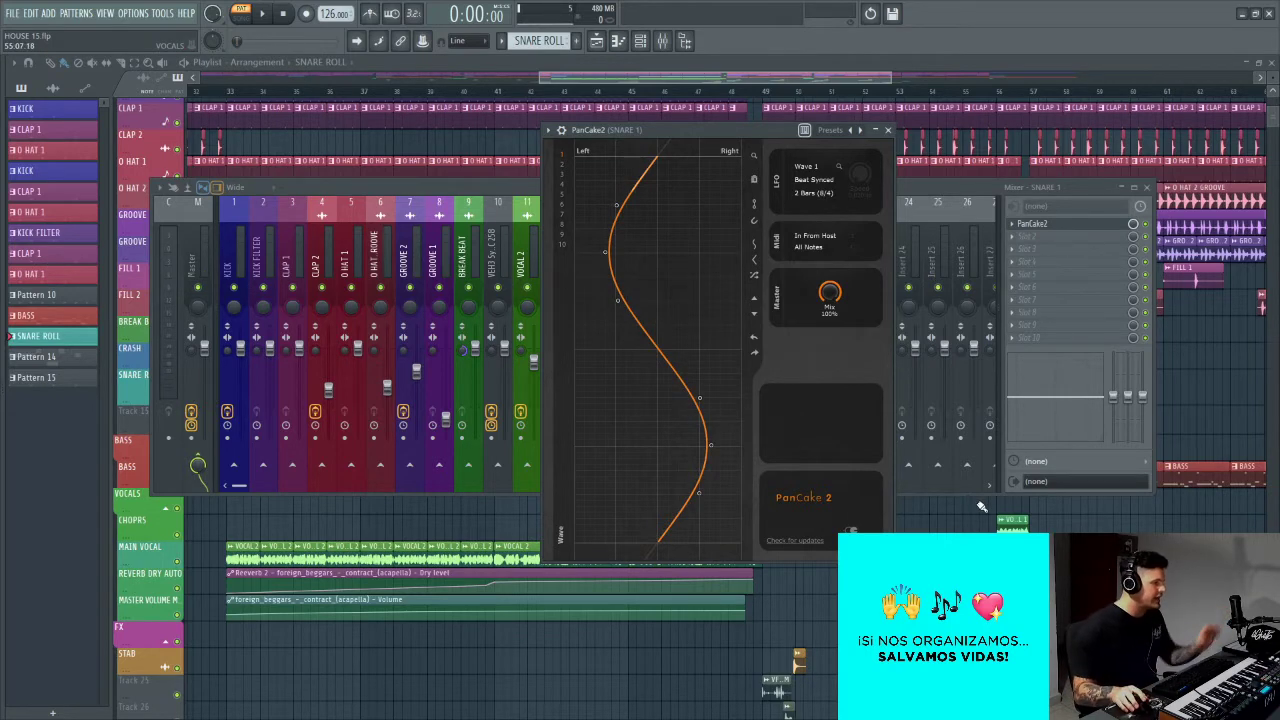
right_click(946, 537)
scroll(755, 468, "down", 4)
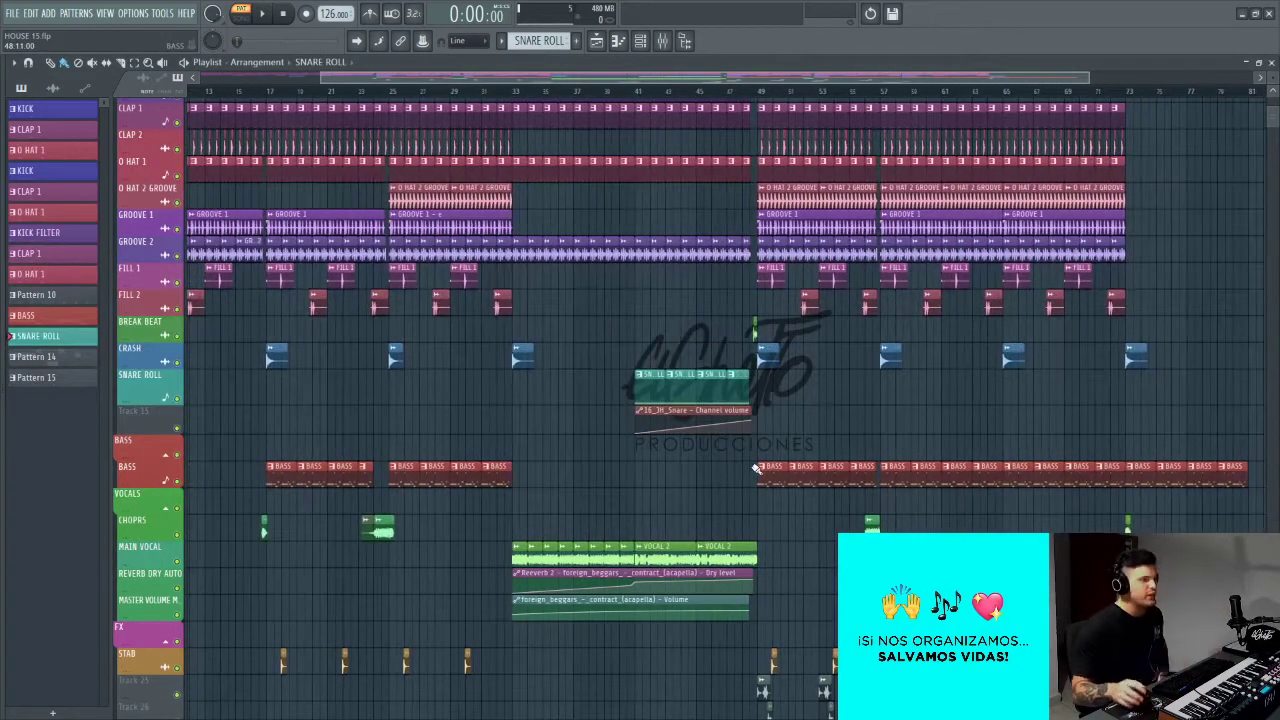
Step: Examine the snare roll, vocal automation and reverse and impact effect clips leading up to bar 49
scroll(757, 468, "up", 4)
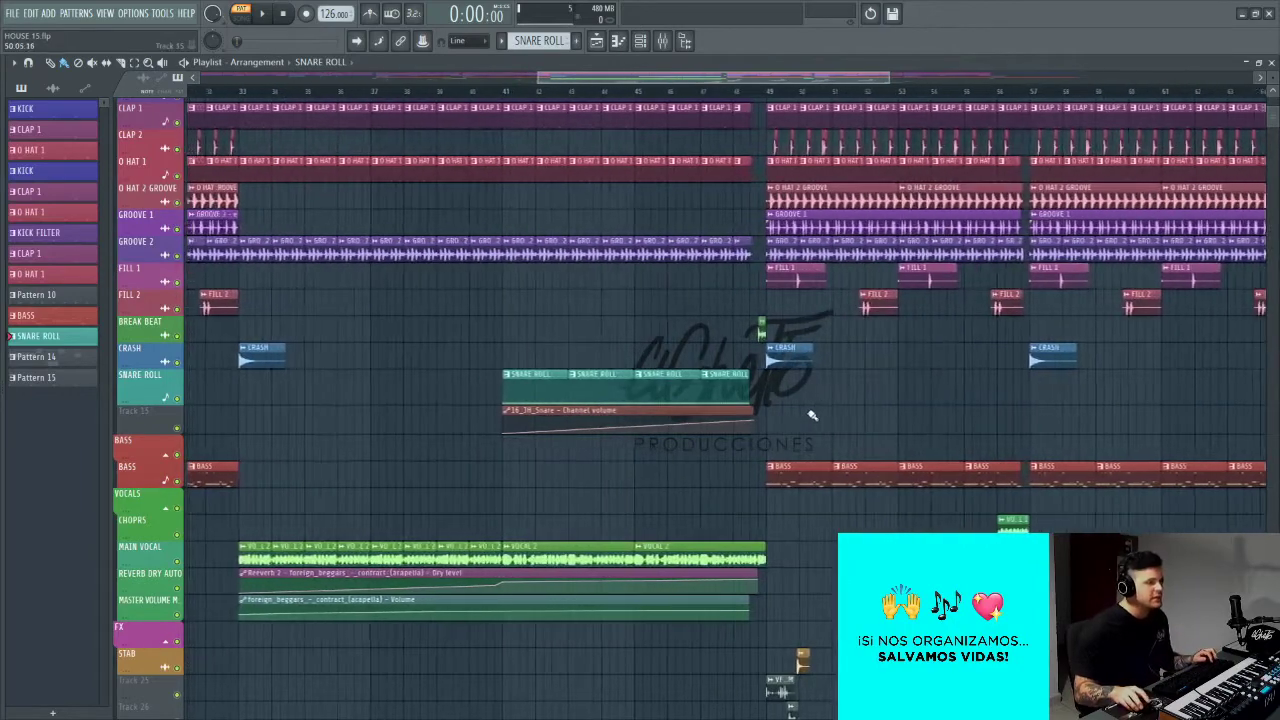
scroll(815, 395, "down", 3)
left_click_drag(694, 314, 609, 279)
left_click(500, 92)
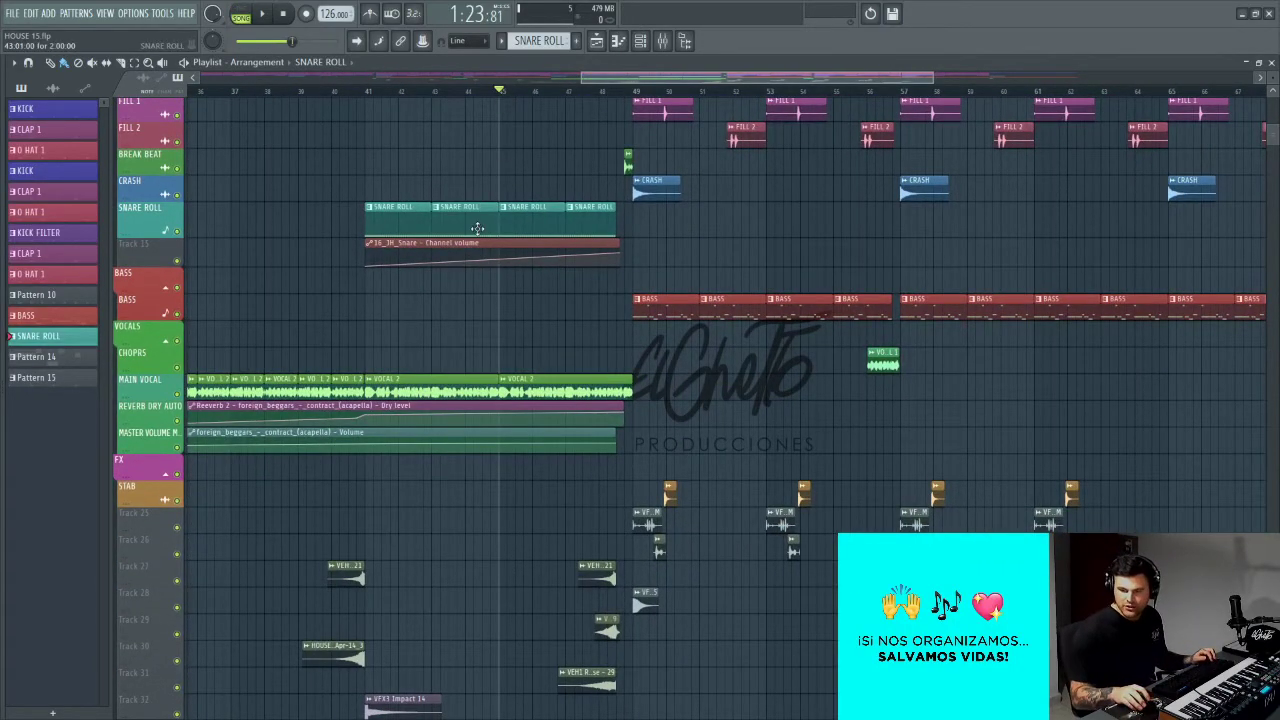
scroll(478, 229, "up", 3)
left_click_drag(568, 220, 523, 197)
scroll(523, 197, "up", 2)
scroll(558, 325, "down", 2)
scroll(560, 333, "down", 4)
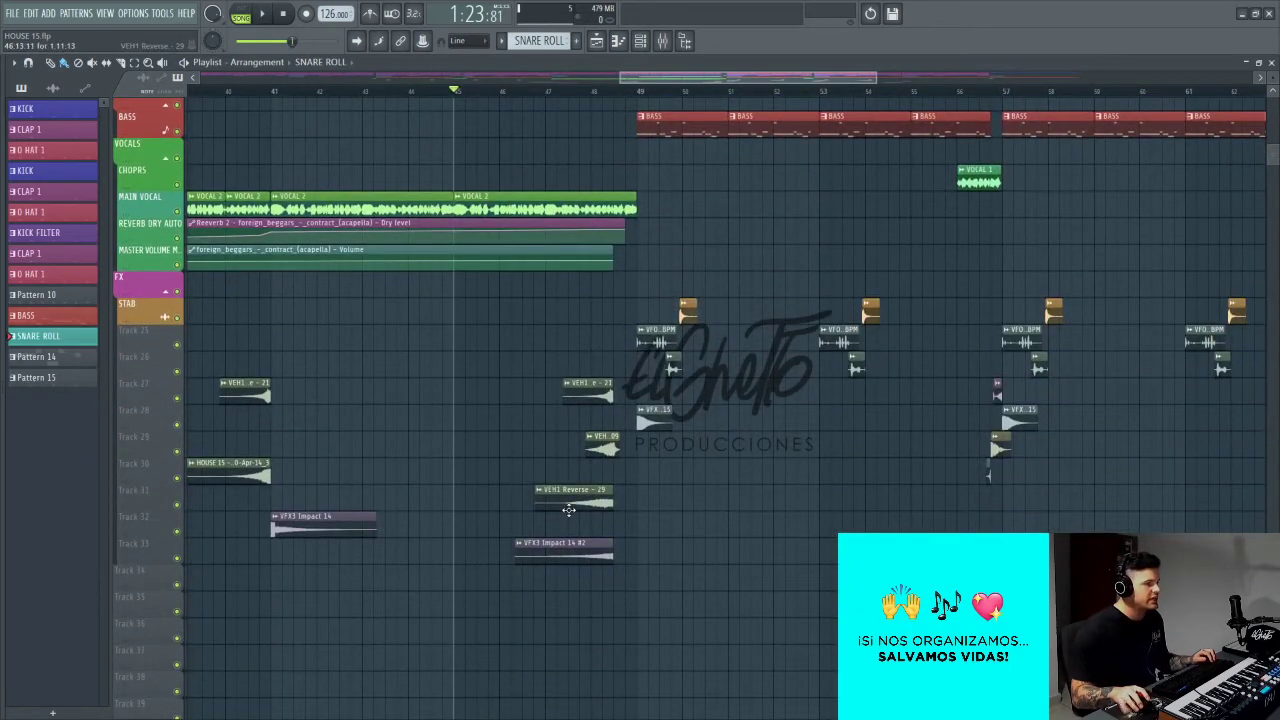
scroll(568, 510, "up", 4)
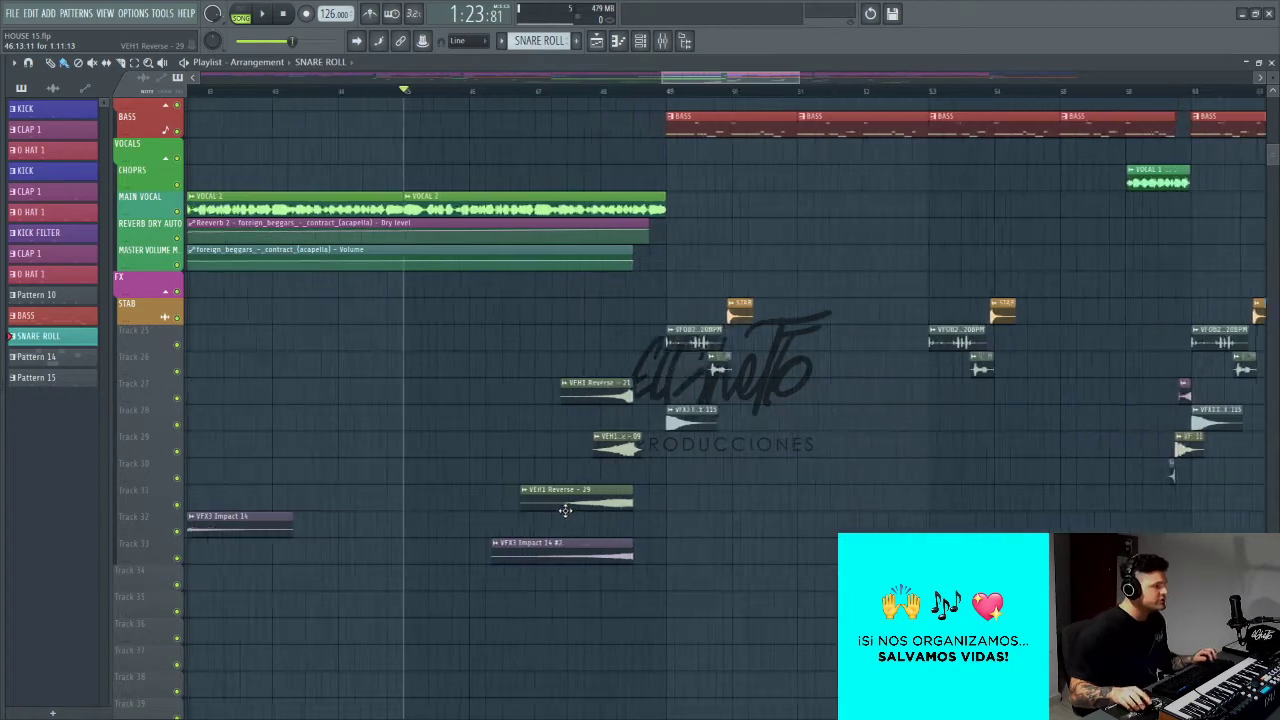
Step: Solo playlist tracks 27, 28, 29, 31 and 33, play the effects from late in bar 47, and restore all tracks
right_click(177, 504)
left_click(177, 558)
left_click(597, 92)
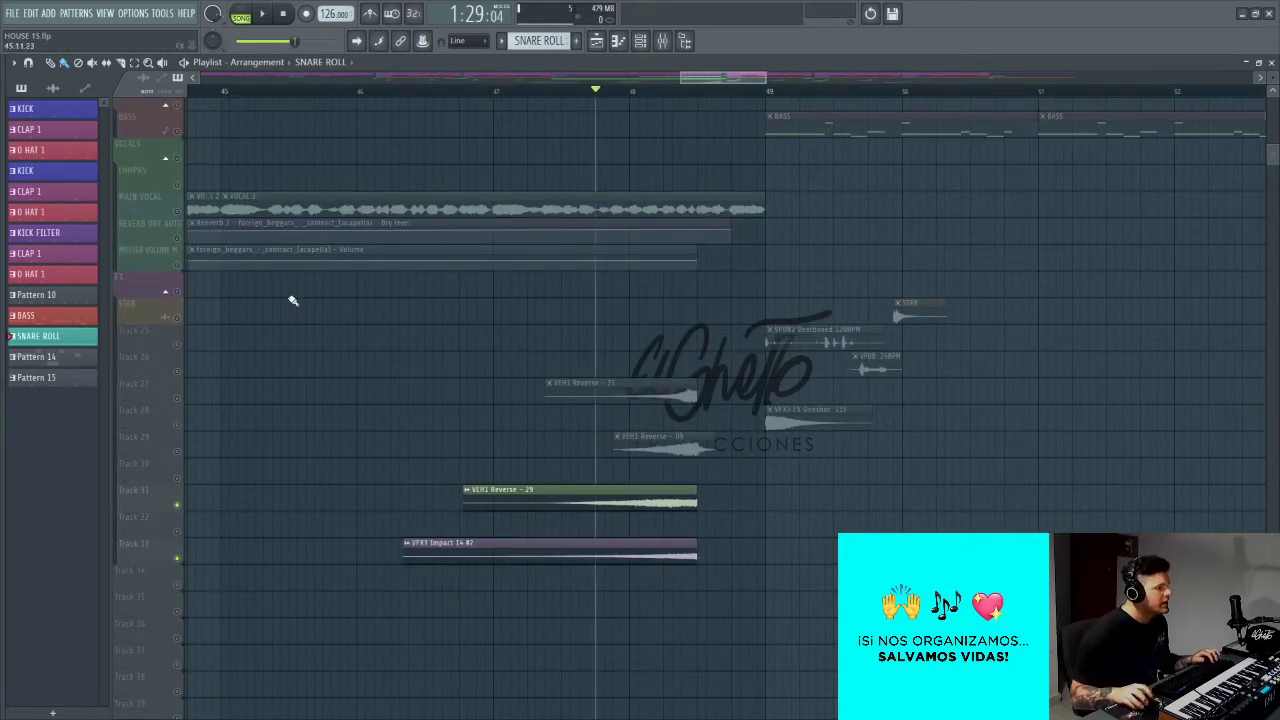
left_click(177, 397)
left_click(177, 424)
key("space")
left_click(177, 451)
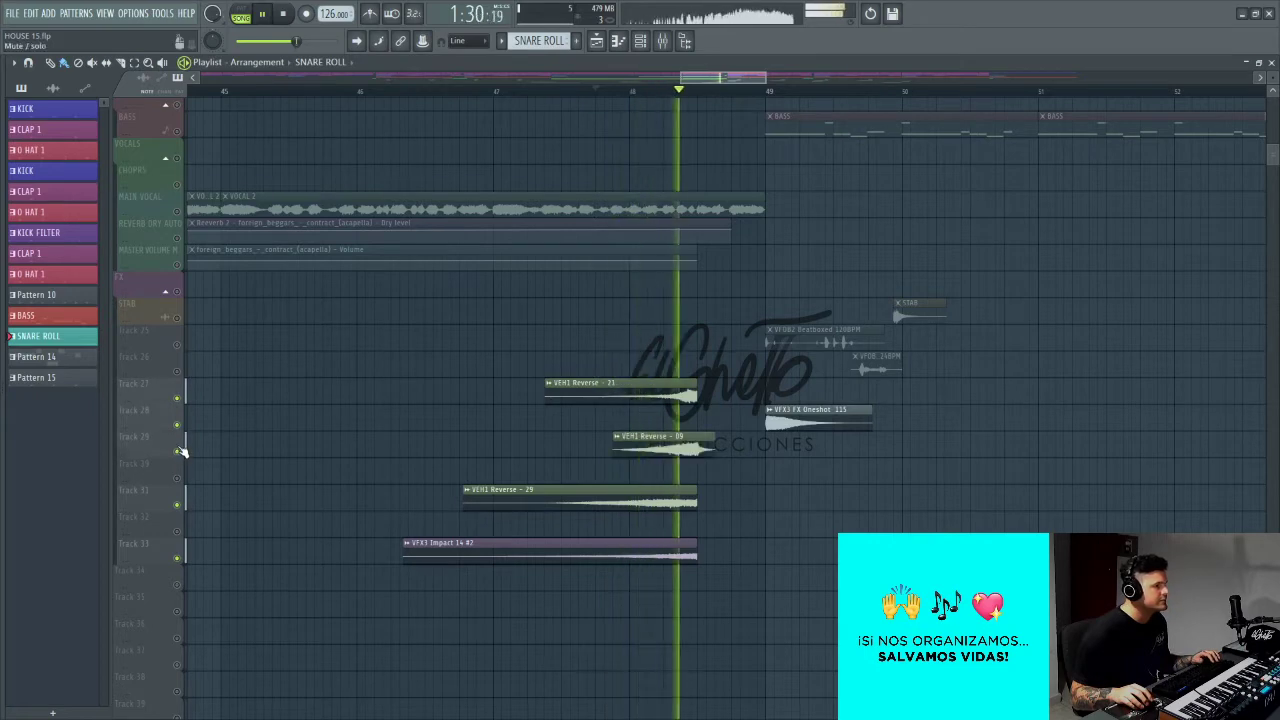
key("space")
right_click(178, 400)
Step: Play the full song from around bar 29 through the break and into the drop at bar 49
scroll(397, 340, "down", 4)
left_click_drag(274, 178, 642, 317)
scroll(623, 308, "down", 4)
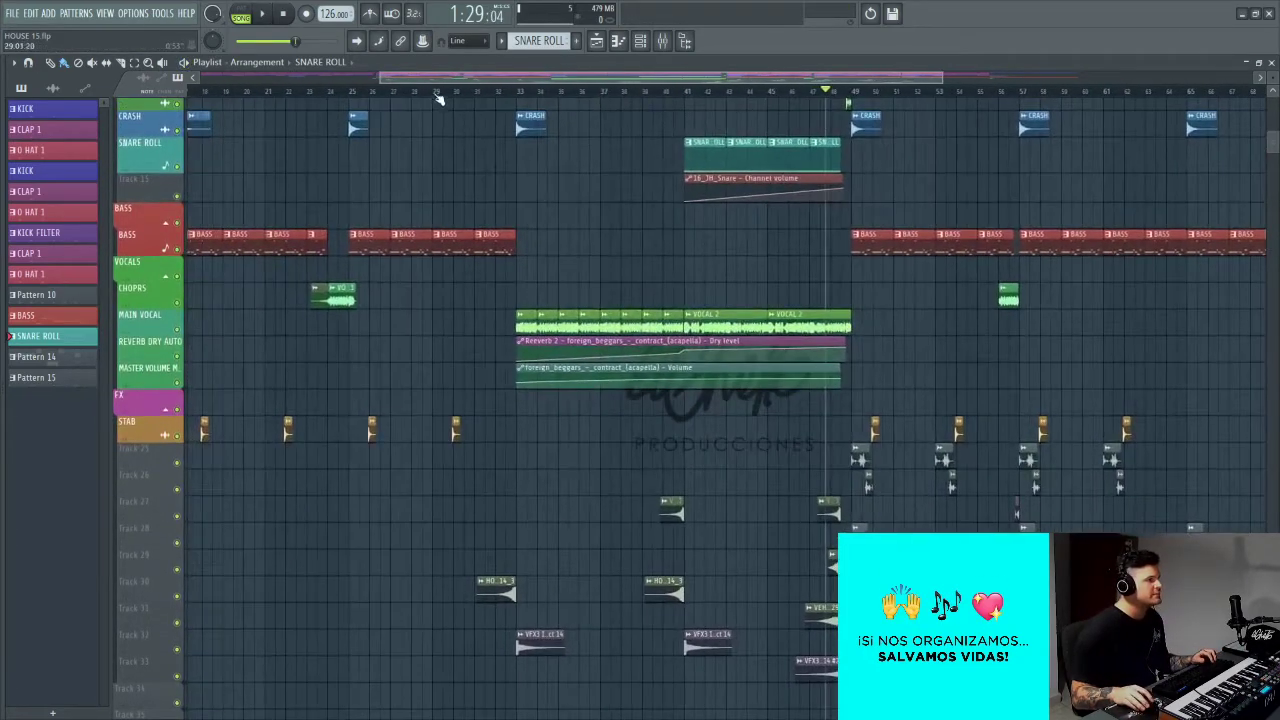
left_click(434, 92)
key("space")
scroll(557, 244, "down", 4)
scroll(668, 266, "down", 3)
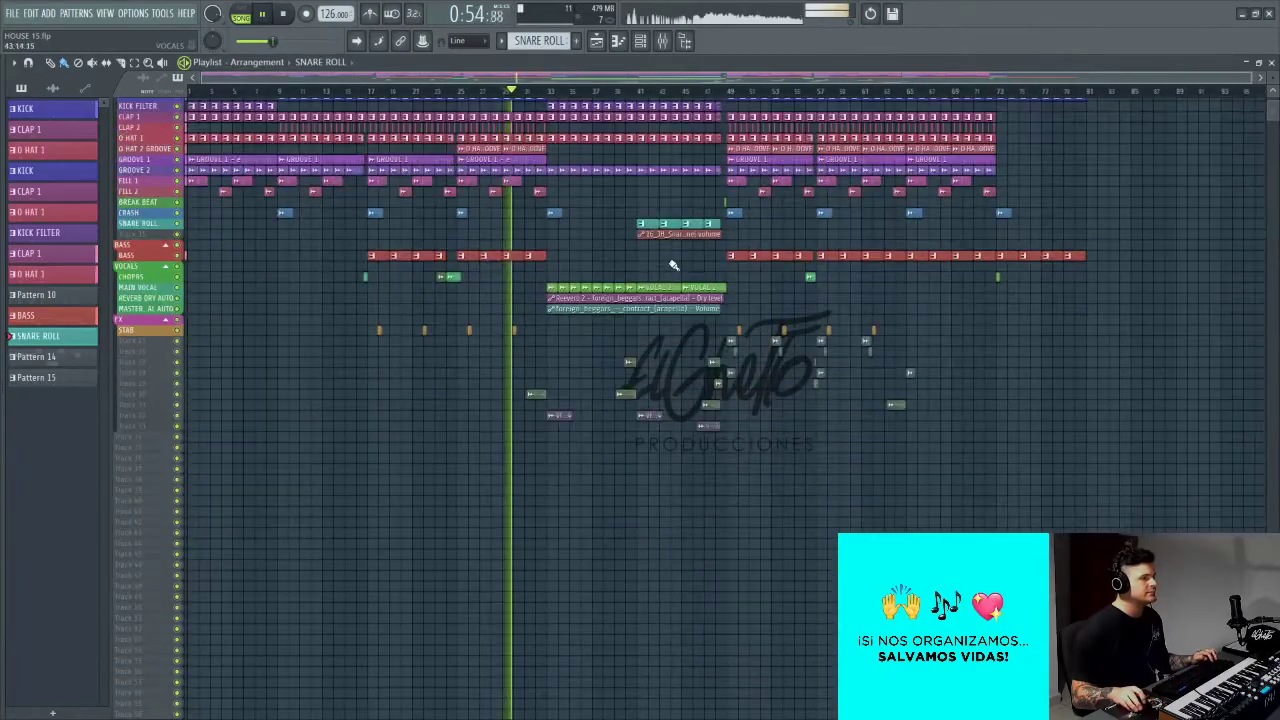
scroll(715, 278, "up", 1)
scroll(715, 278, "up", 4)
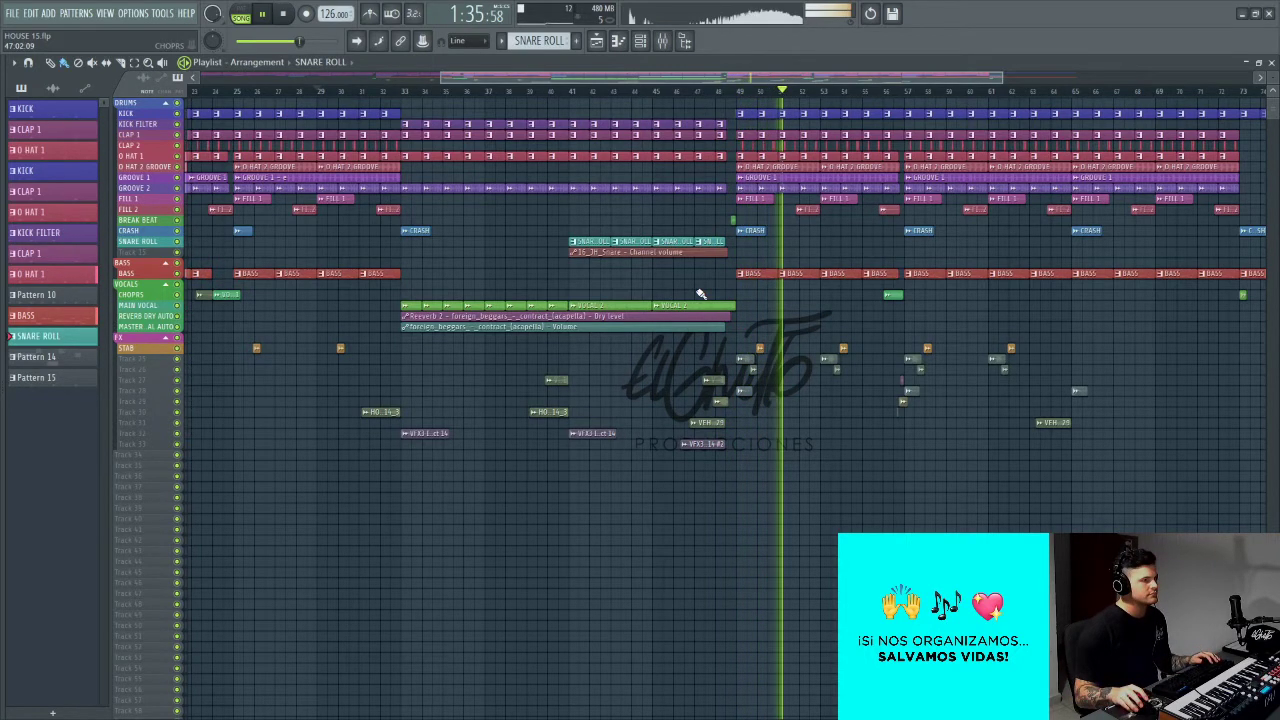
key("space")
Step: Examine which drum, bass, vocal and effect tracks play in the break between bars 33 and 49
scroll(701, 294, "up", 6)
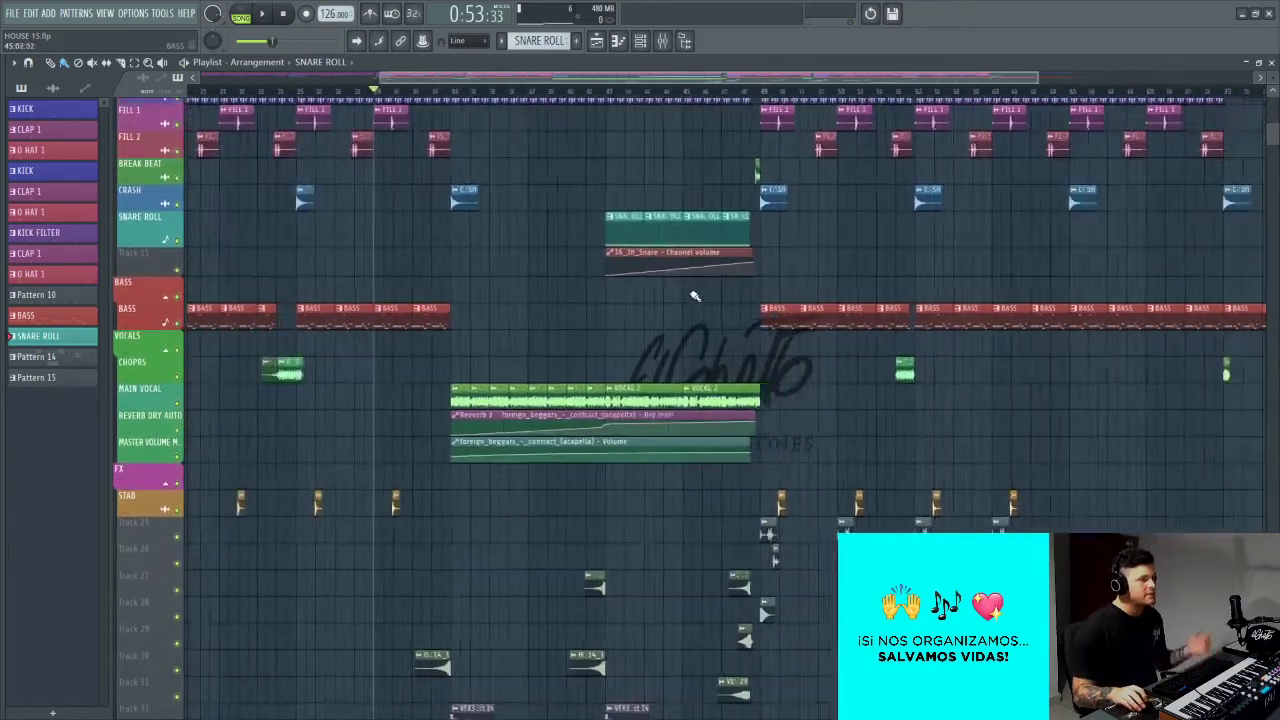
scroll(694, 299, "down", 3)
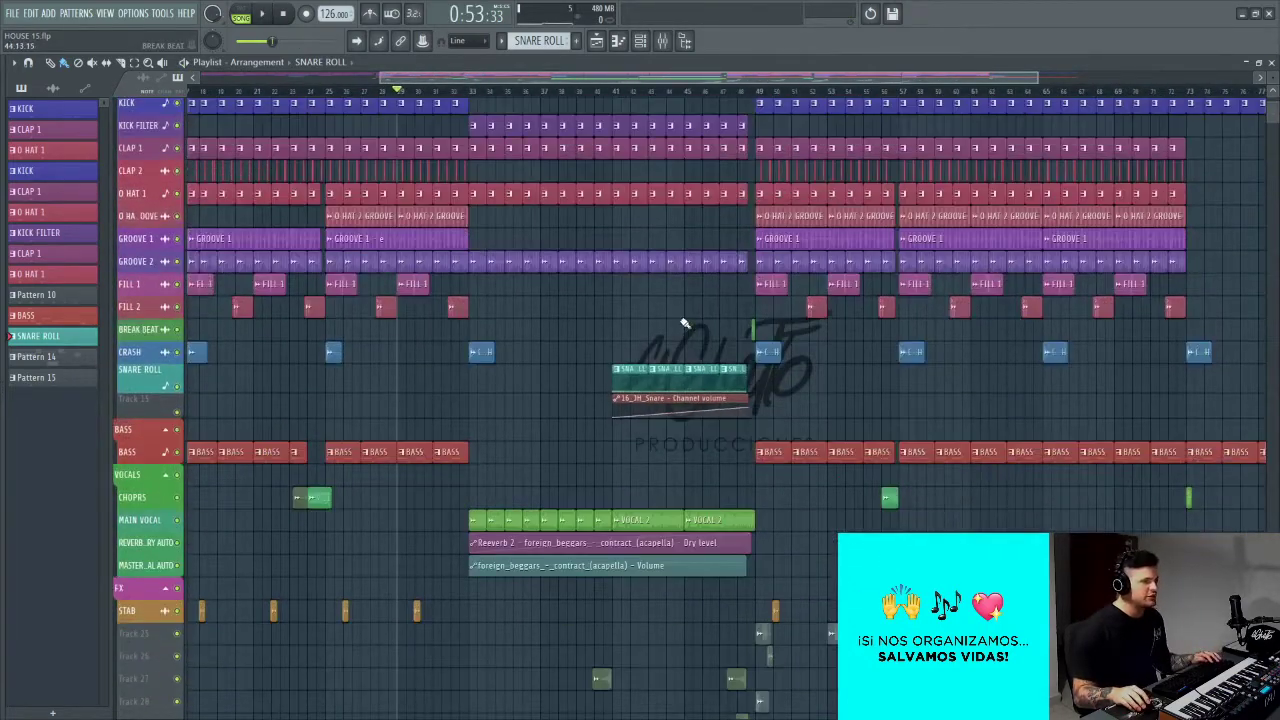
scroll(684, 323, "up", 6)
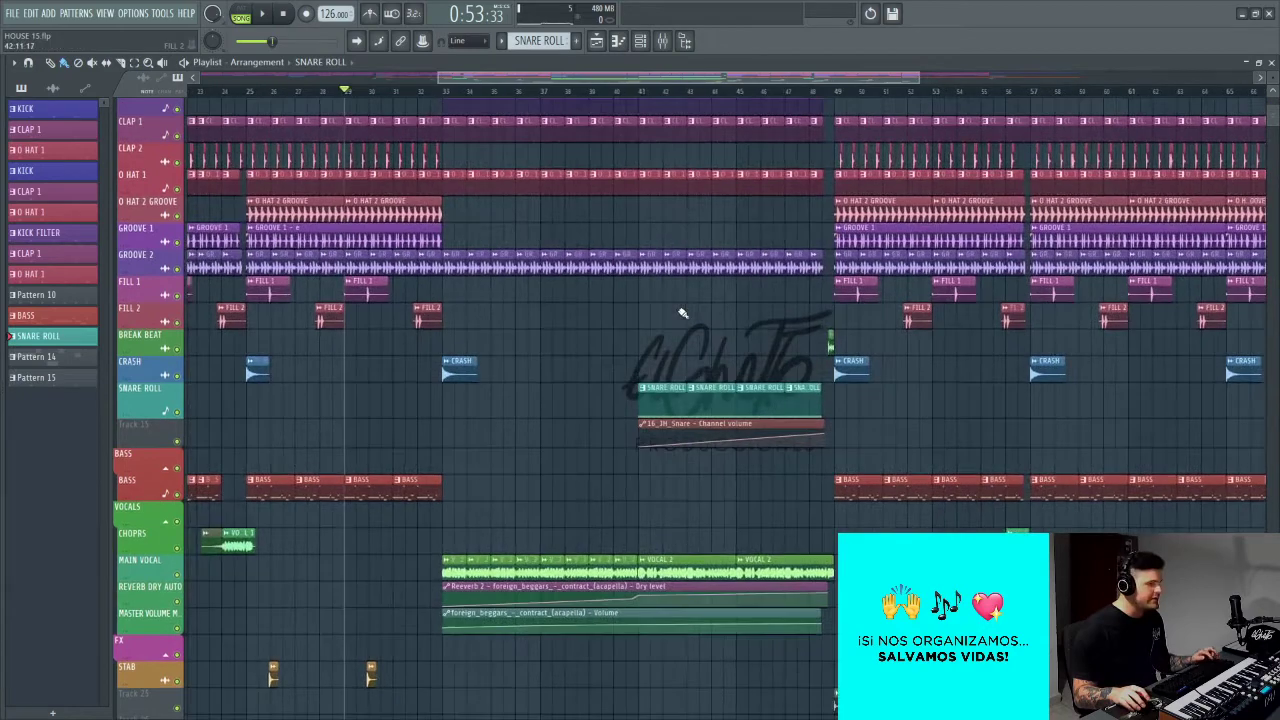
scroll(484, 276, "down", 2)
scroll(553, 195, "up", 2)
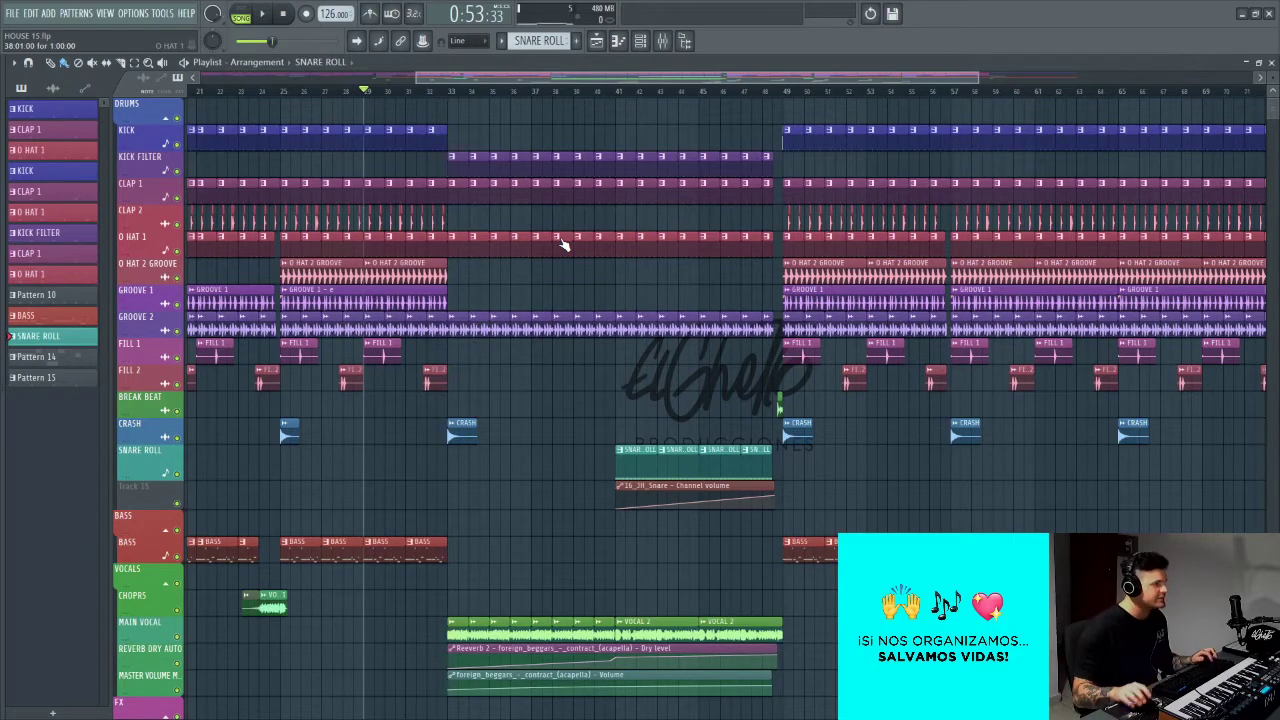
scroll(560, 300, "down", 2)
scroll(515, 388, "up", 2)
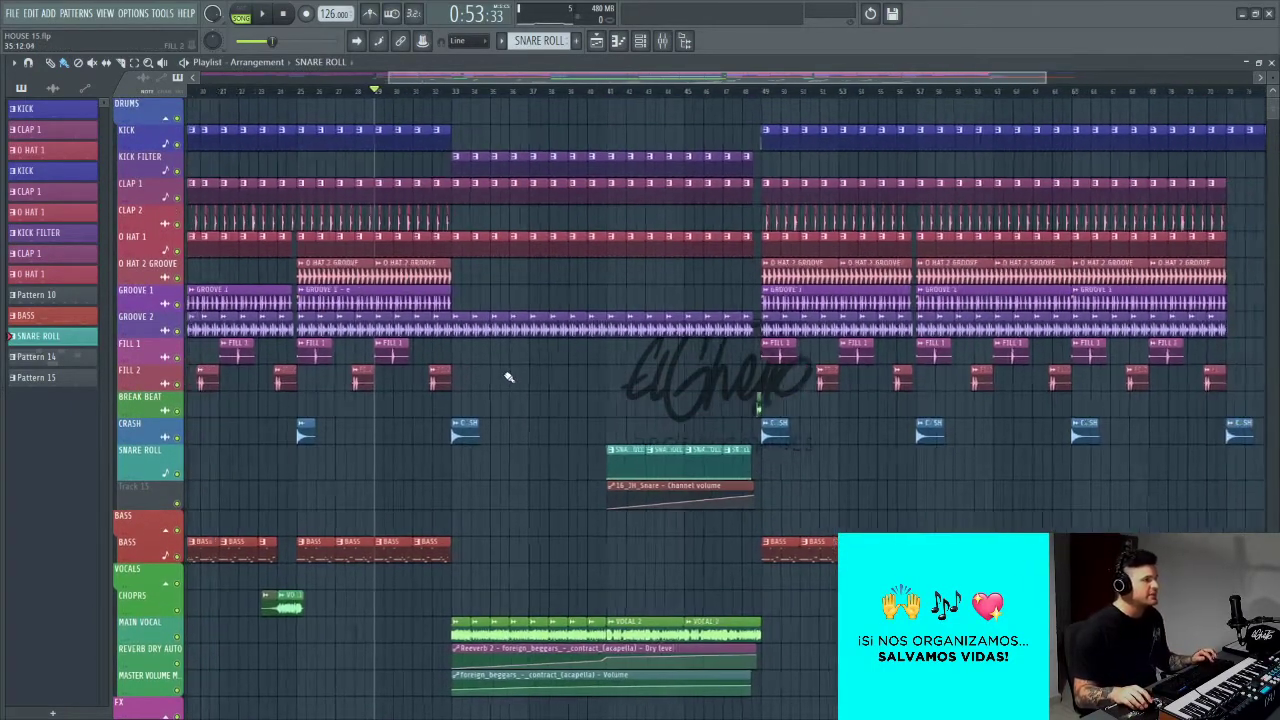
scroll(508, 377, "up", 4)
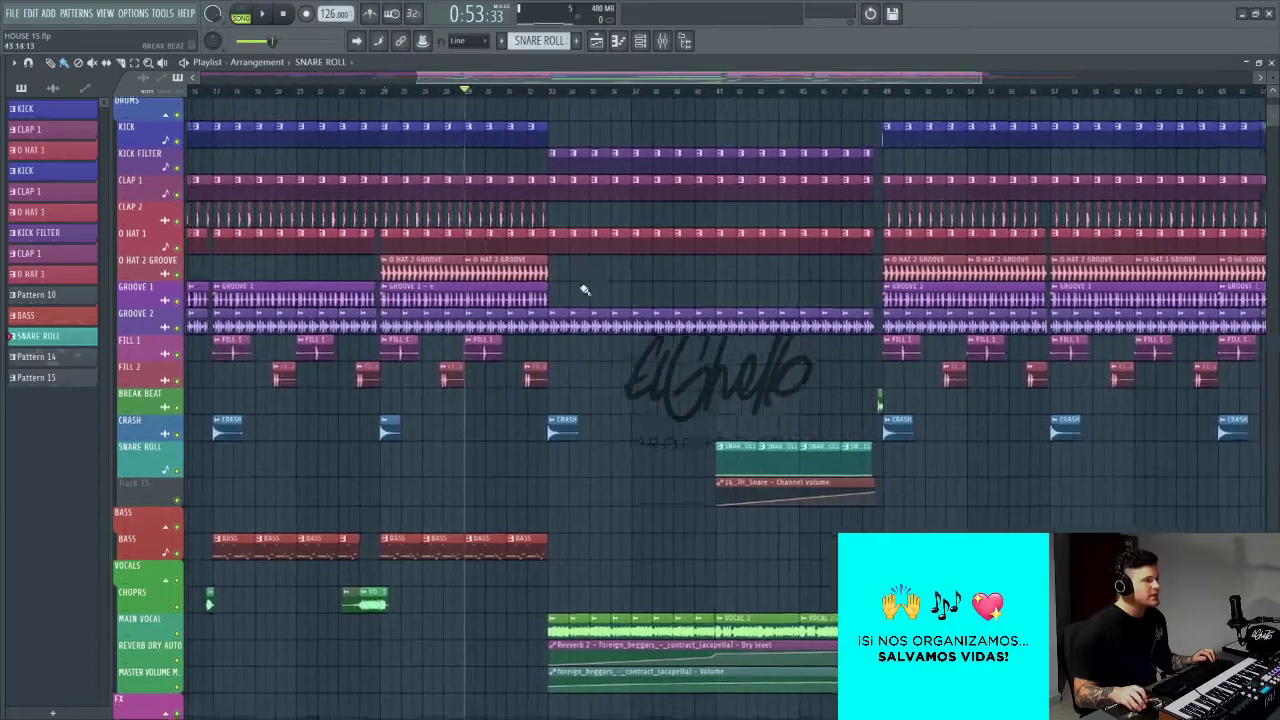
scroll(585, 290, "right", 5)
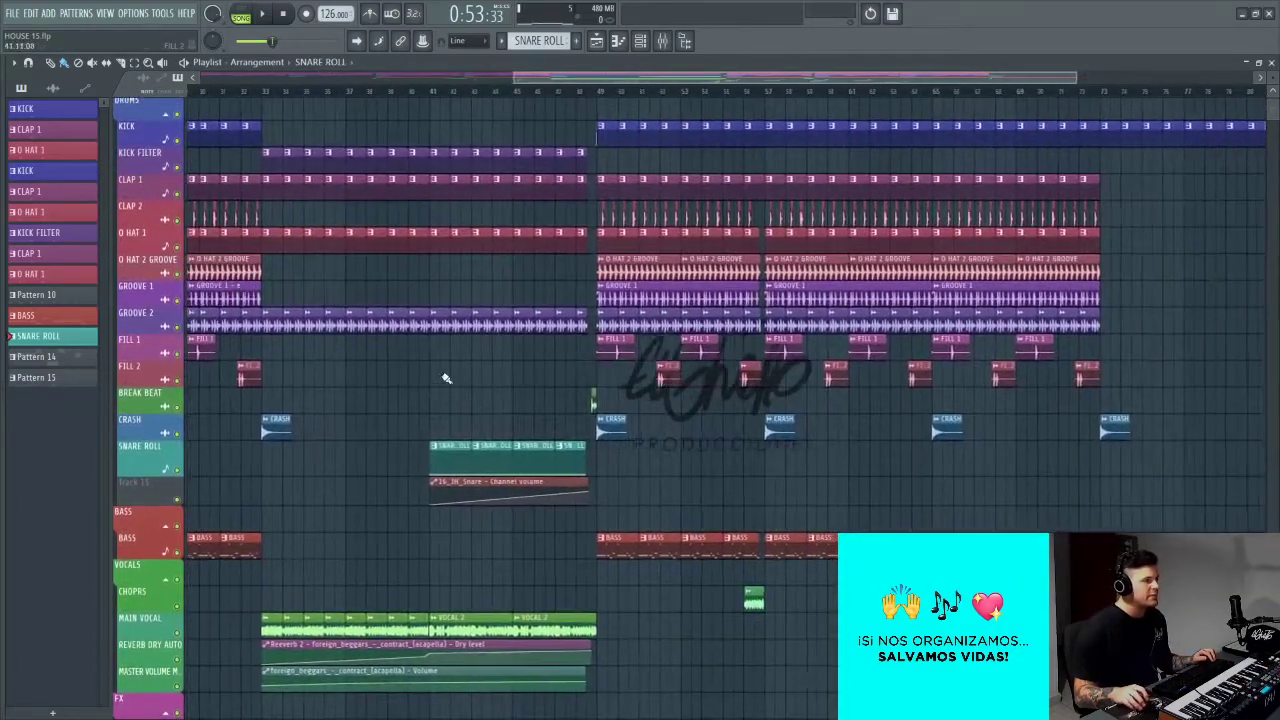
scroll(451, 378, "left", 5)
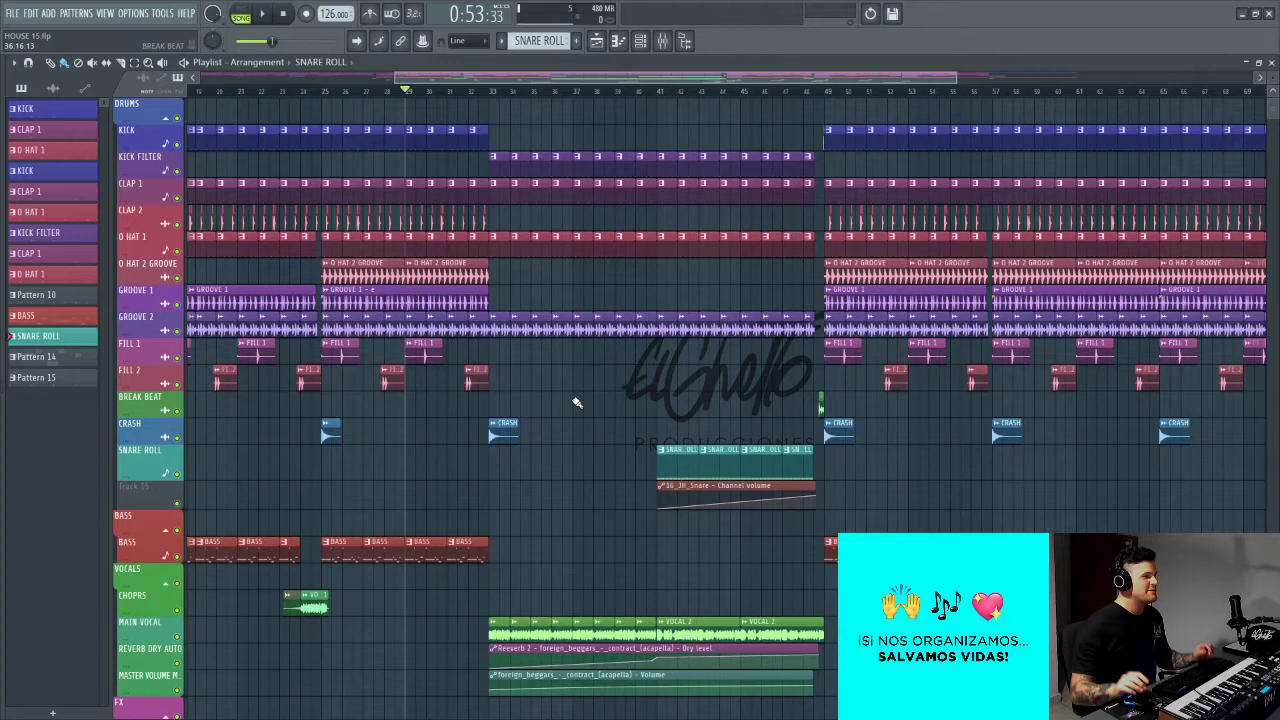
Step: Examine the gap left in the drum tracks at the end of bar 48, just before the second drop at bar 49
scroll(576, 402, "up", 2)
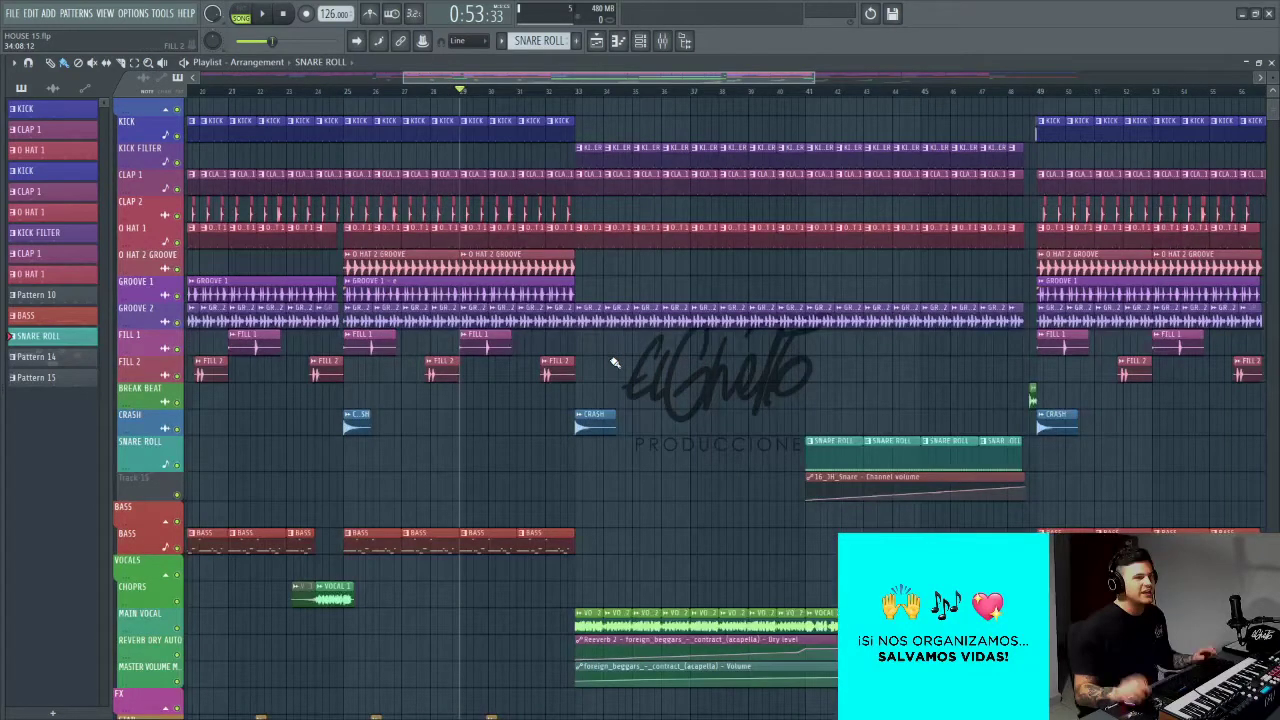
scroll(615, 362, "down", 1)
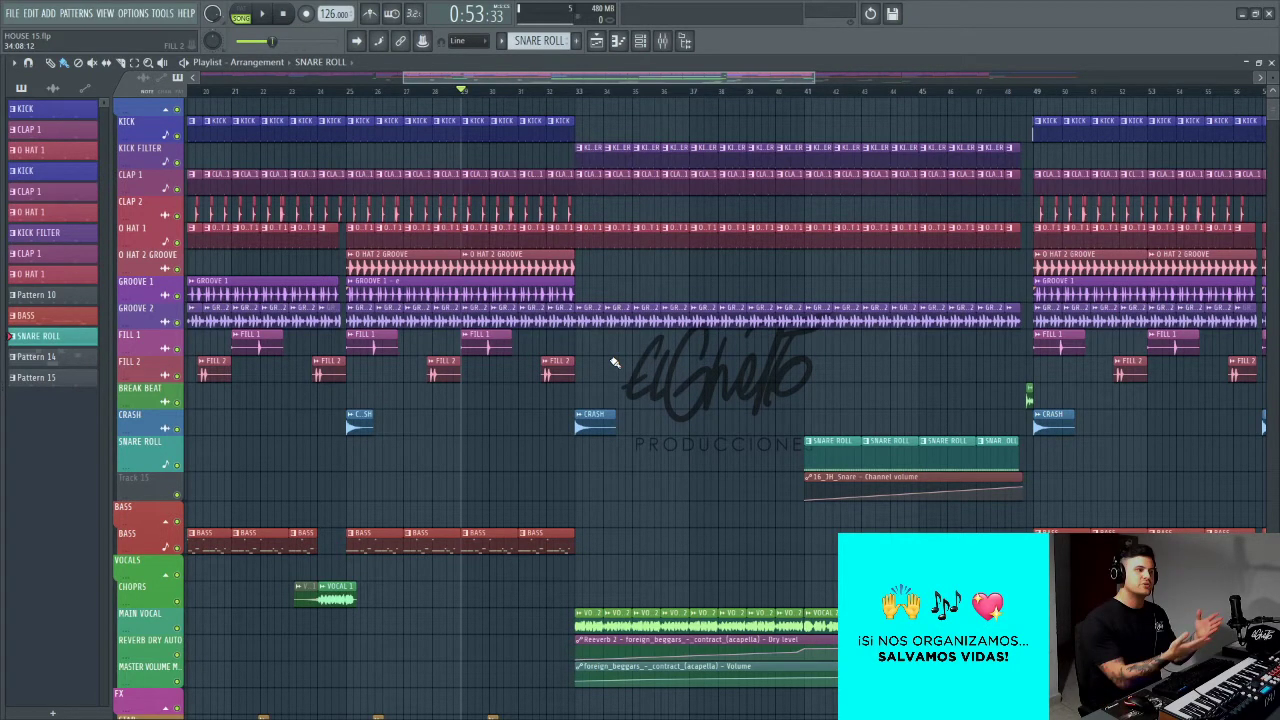
scroll(614, 362, "down", 4)
left_click_drag(668, 360, 477, 354)
scroll(486, 354, "up", 5)
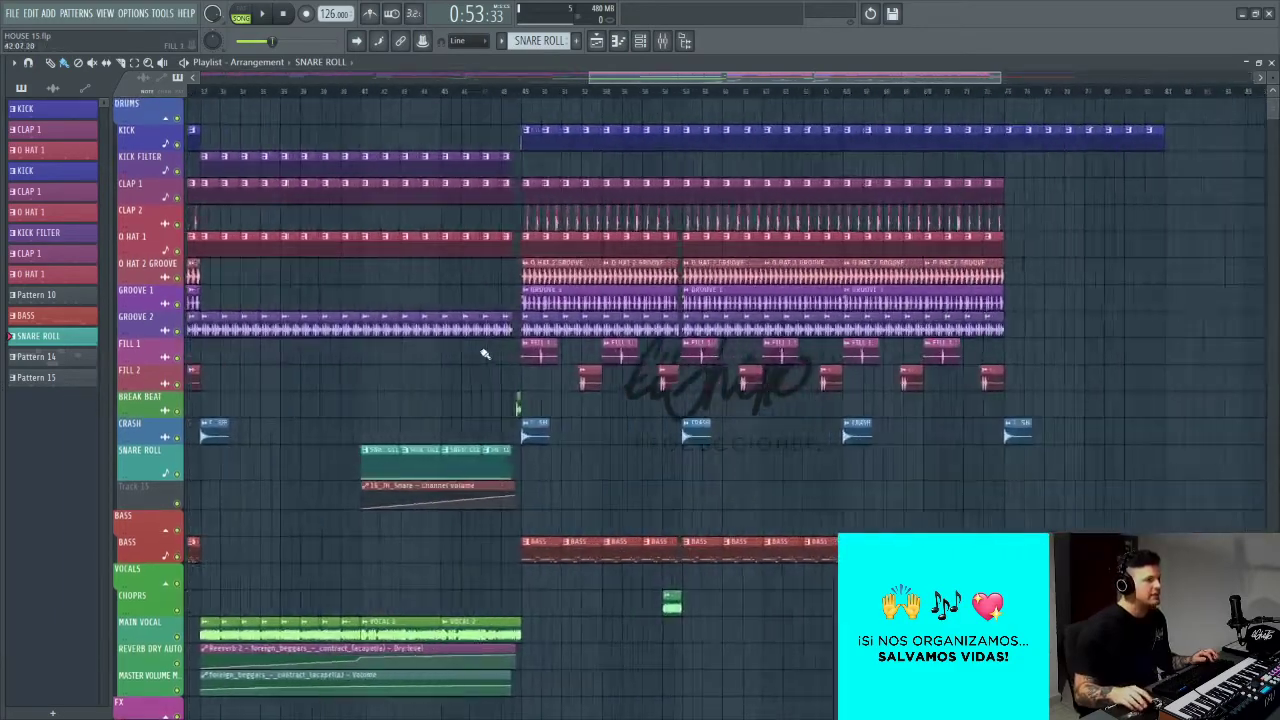
scroll(499, 358, "up", 4)
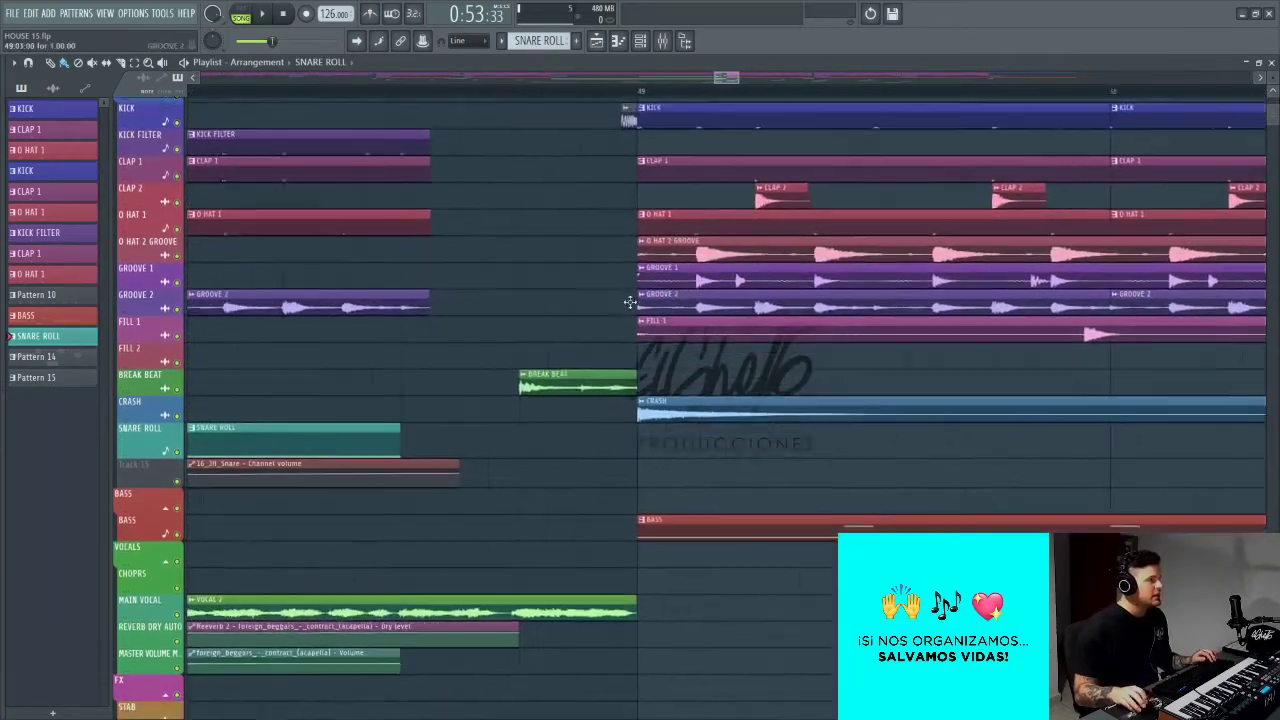
scroll(613, 347, "down", 2)
scroll(612, 347, "down", 3)
scroll(634, 346, "up", 1)
scroll(637, 346, "down", 2)
scroll(637, 349, "up", 4)
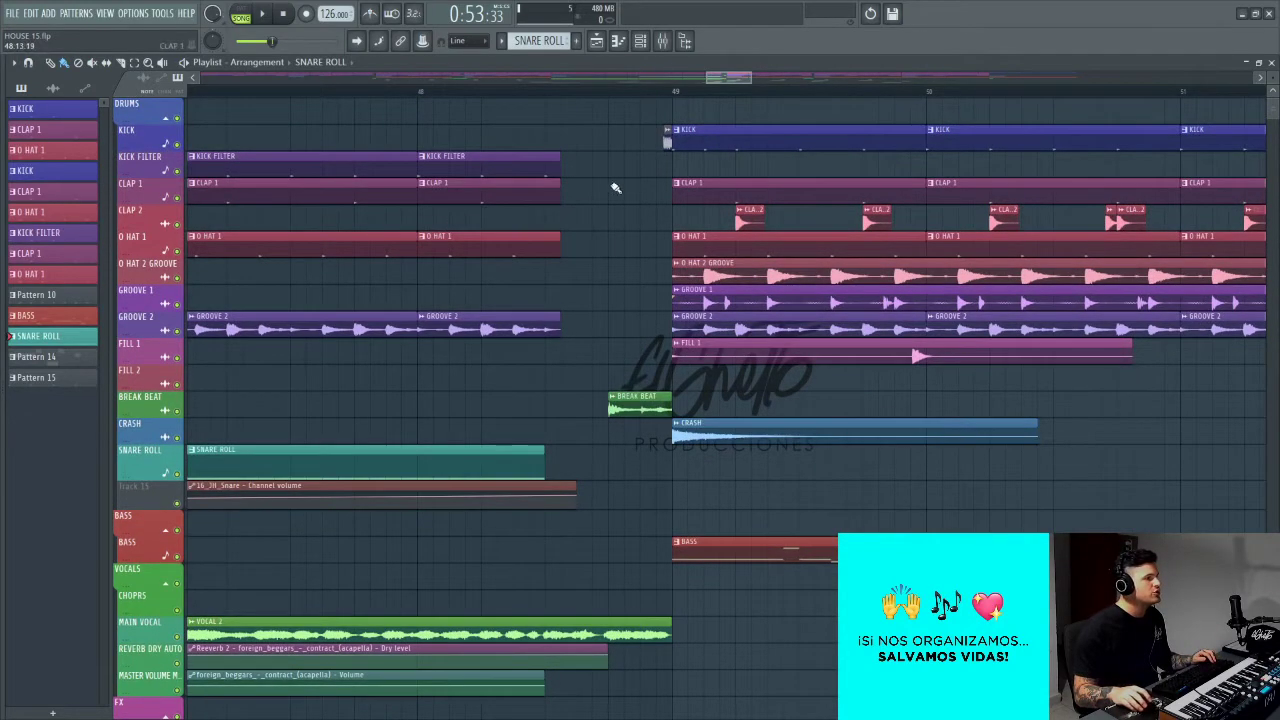
scroll(580, 260, "down", 3)
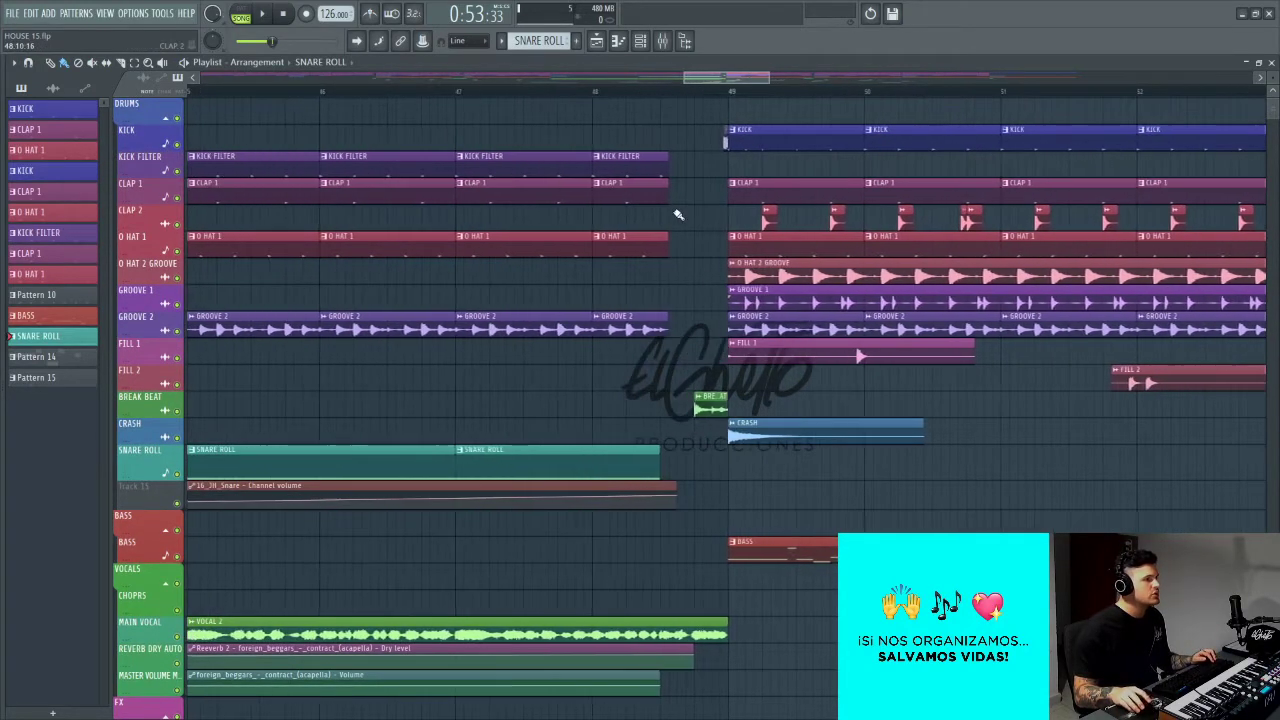
Step: Play the build-up from the middle of bar 47 up to the drum gap before the drop
left_click(521, 93)
key("space")
scroll(706, 205, "up", 1)
scroll(700, 205, "up", 1)
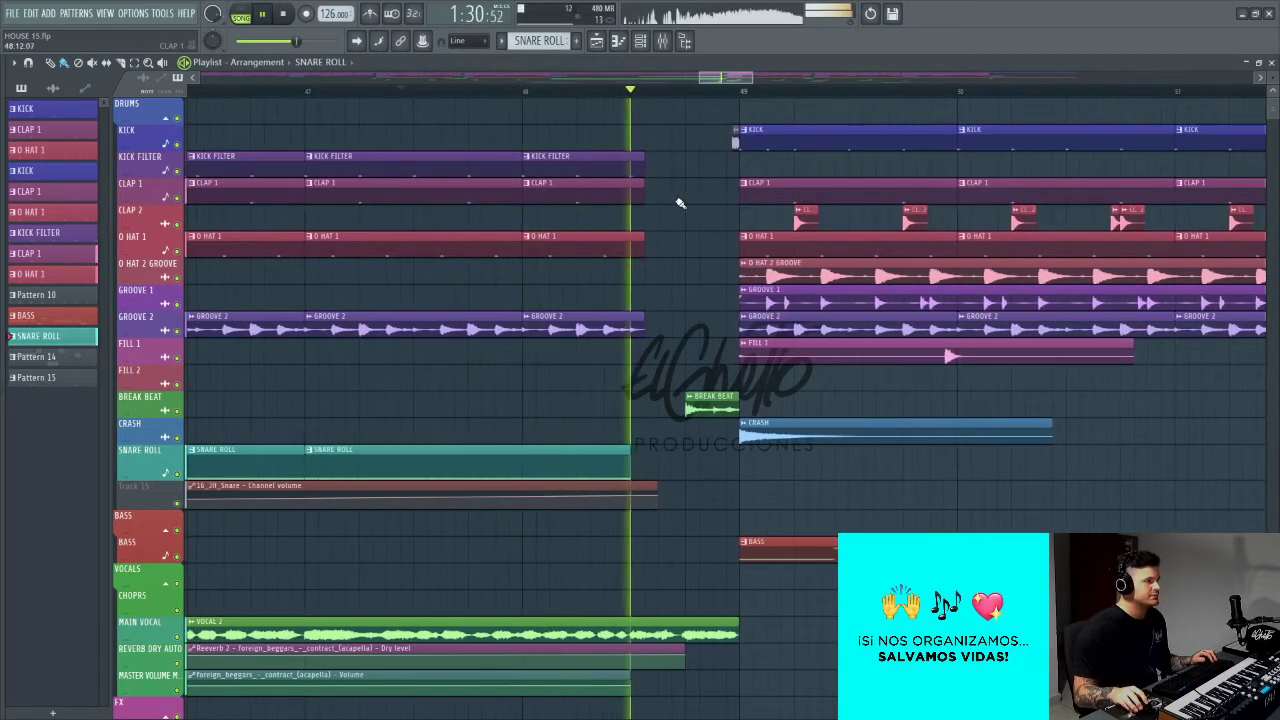
key("space")
scroll(660, 177, "down", 2)
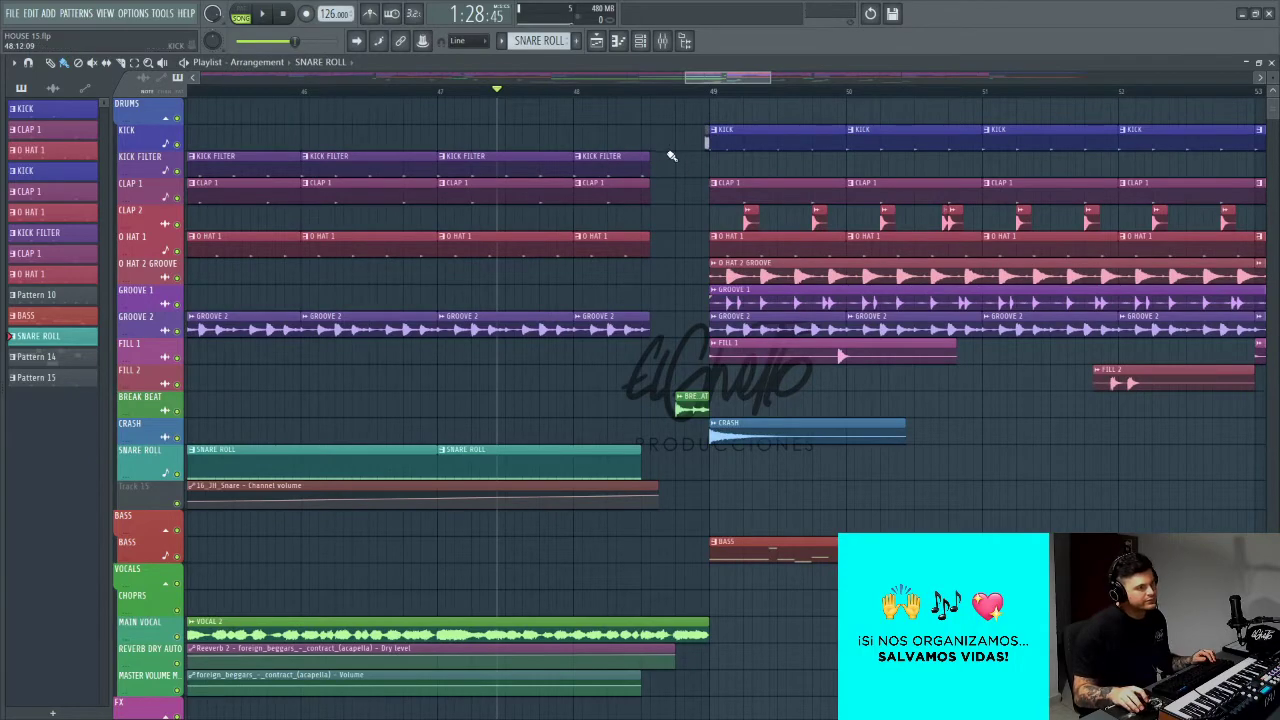
scroll(669, 178, "up", 1)
scroll(630, 172, "down", 1)
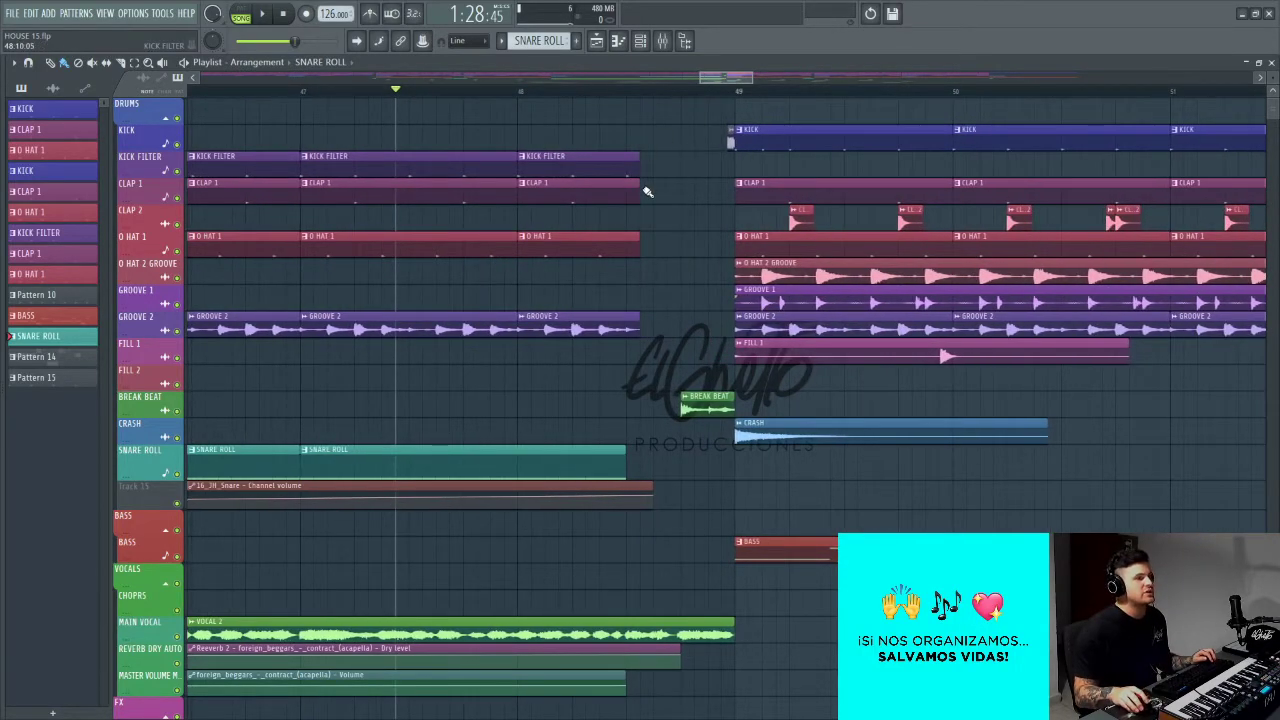
Step: Play the song from bar 16 into the first drop at bar 17 to hear its drum gap
scroll(650, 200, "down", 1)
scroll(652, 252, "down", 5)
scroll(450, 178, "up", 4)
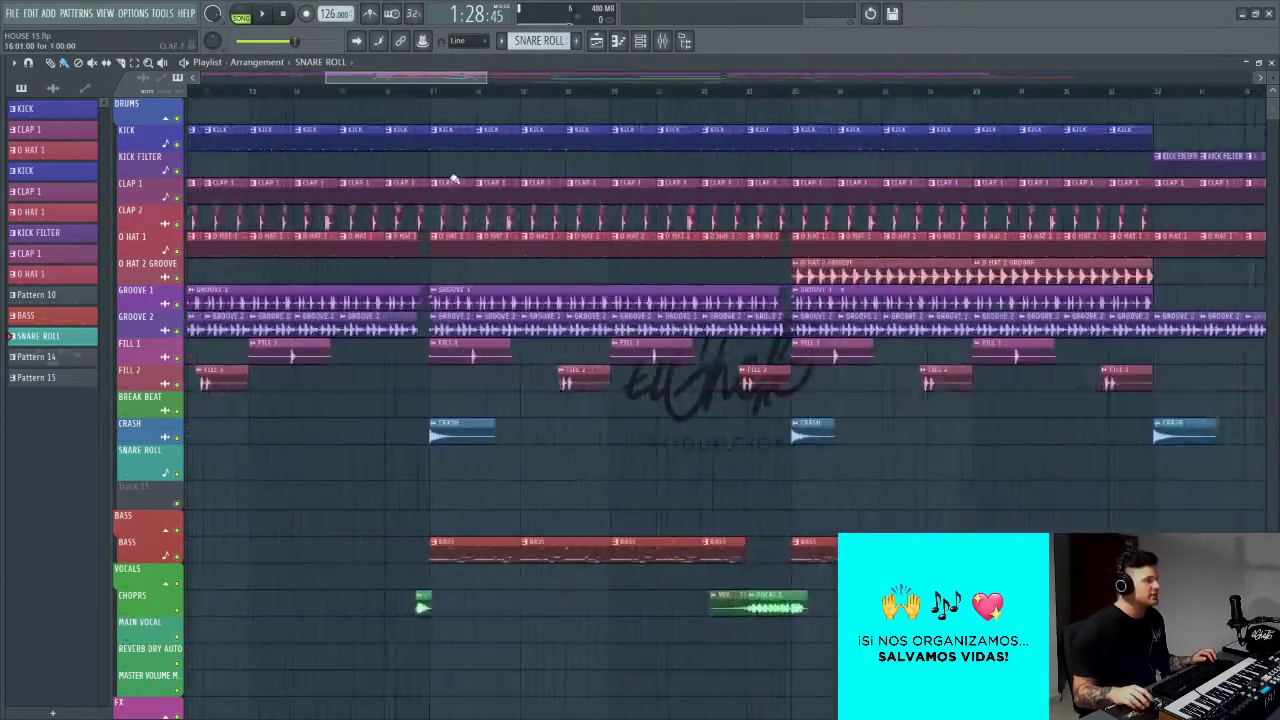
left_click(451, 91)
key("space")
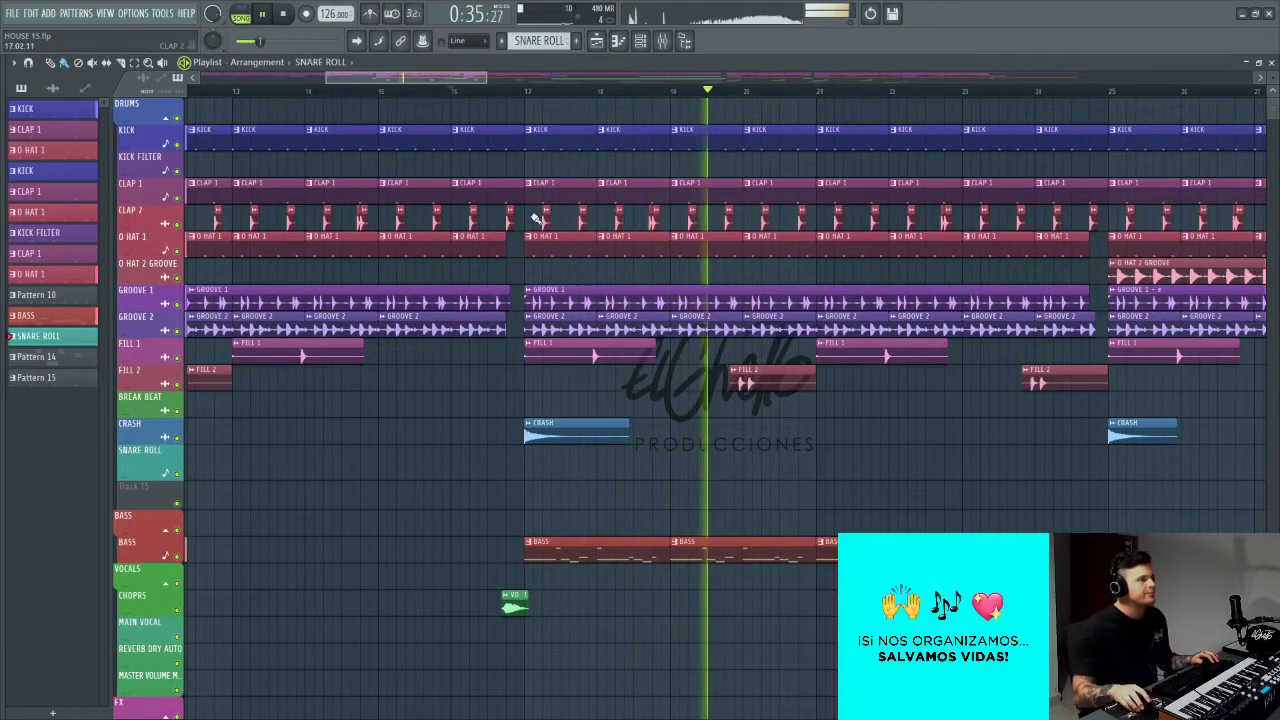
key("space")
scroll(563, 374, "down", 5)
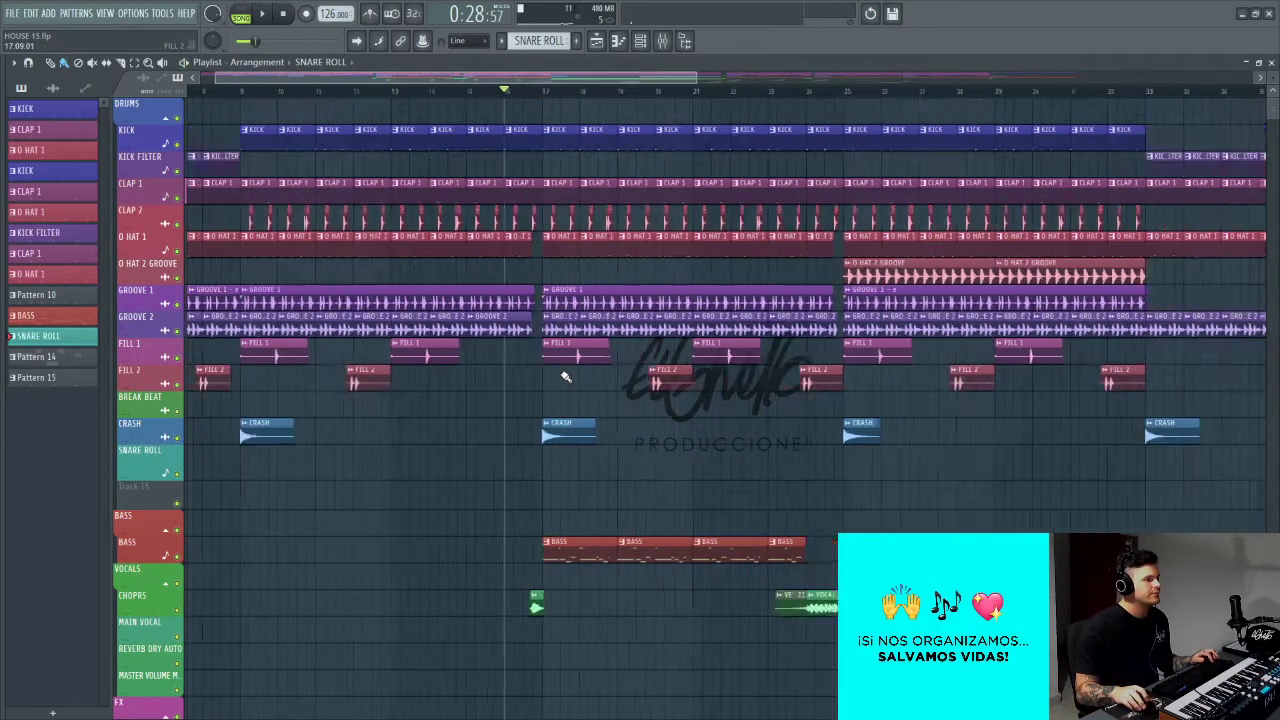
left_click_drag(609, 354, 435, 349)
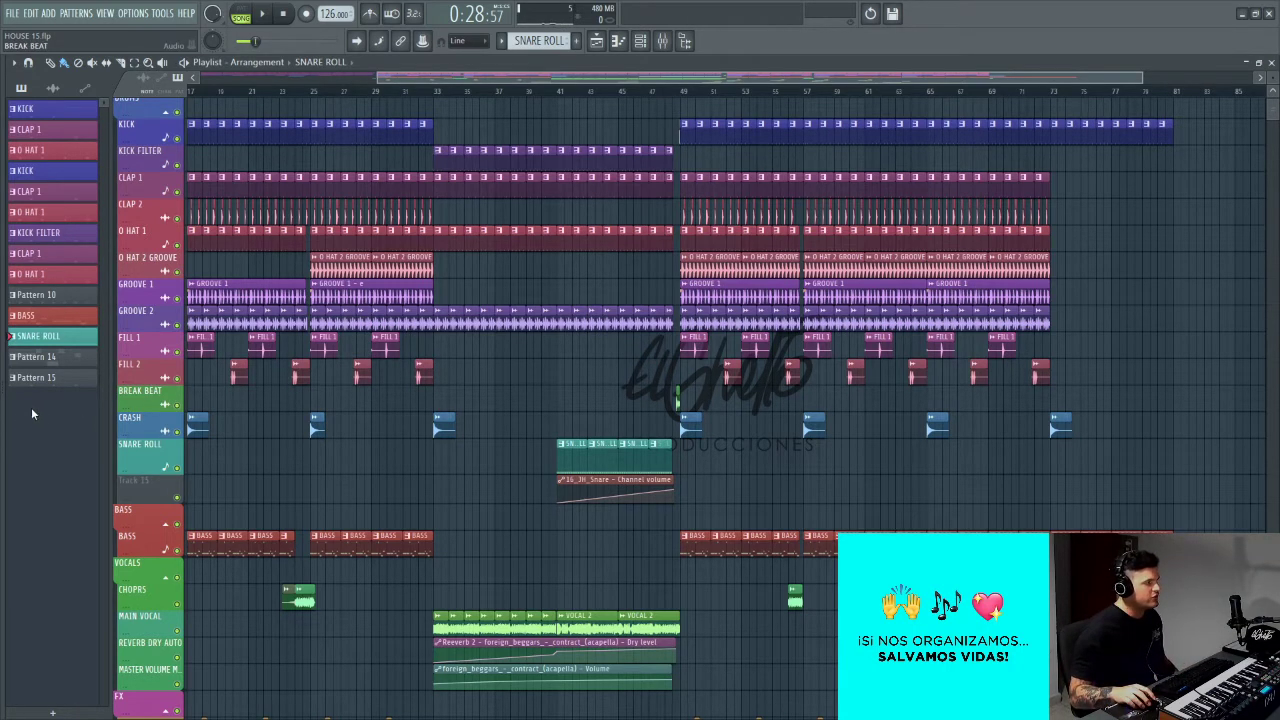
Step: Show the file browser and look through the sample packs in the SAMPLES folder
key("alt+F8")
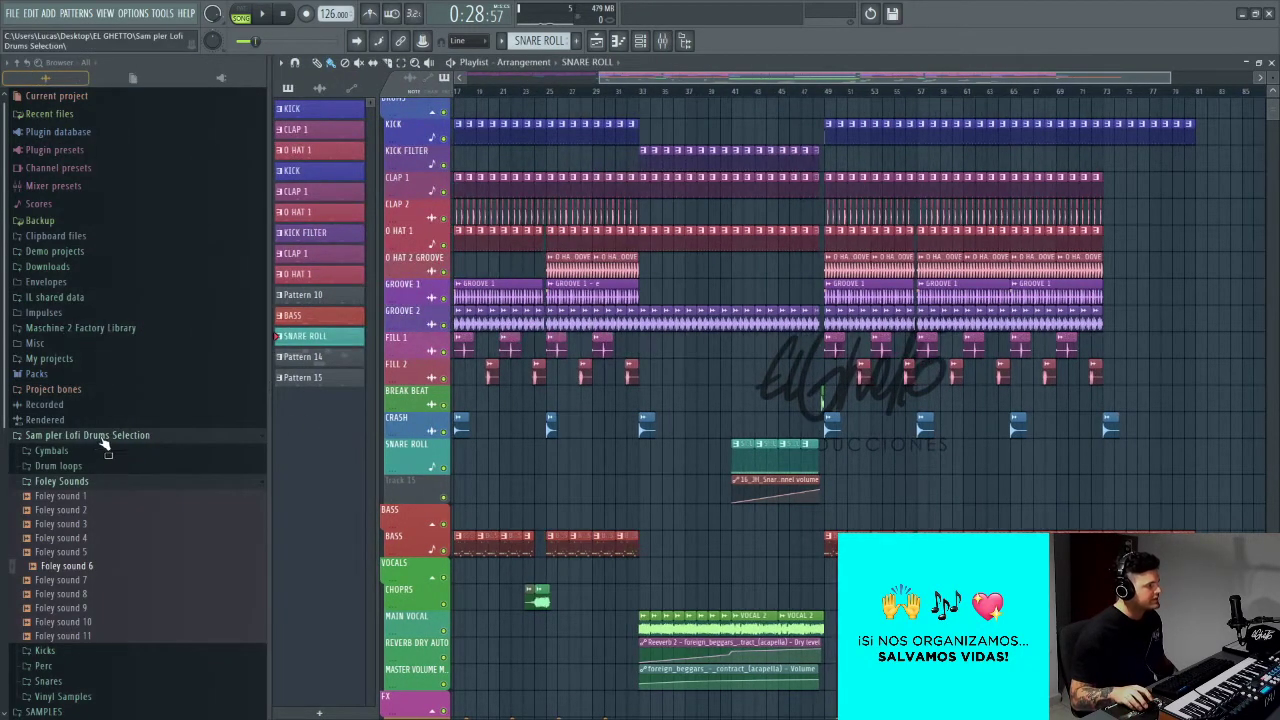
left_click(100, 437)
left_click(104, 451)
scroll(134, 480, "down", 15)
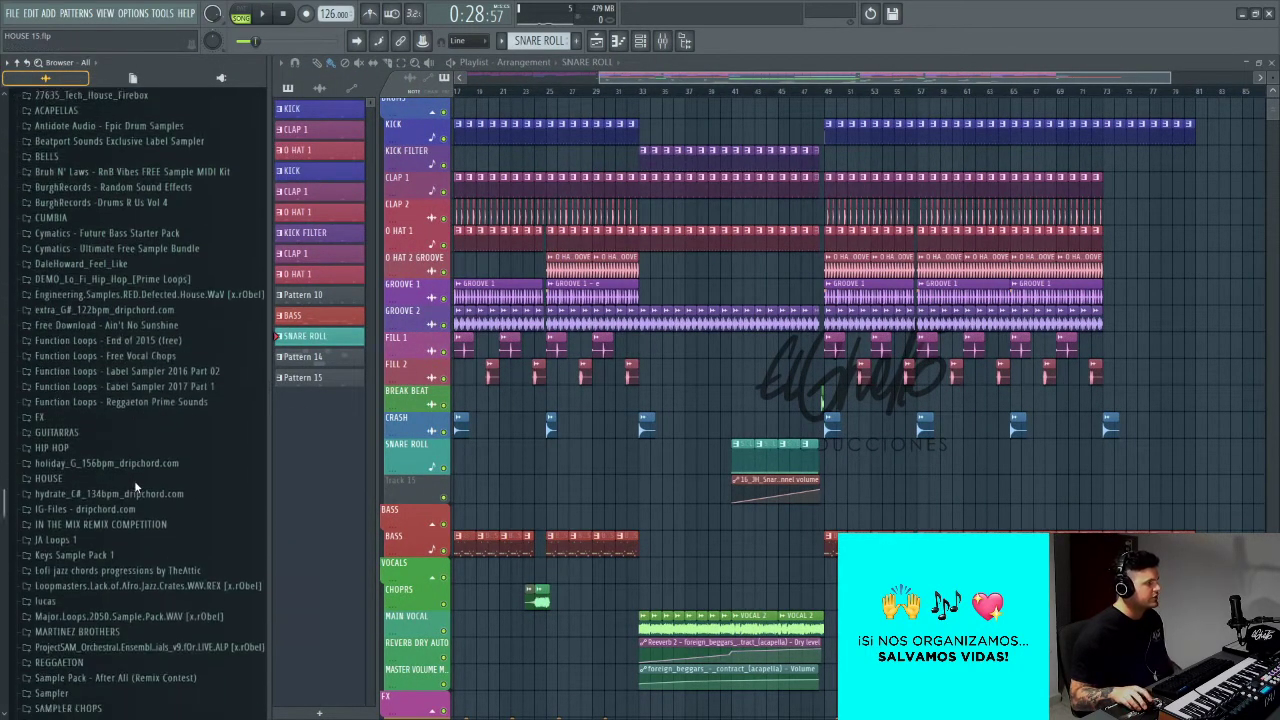
scroll(134, 480, "up", 10)
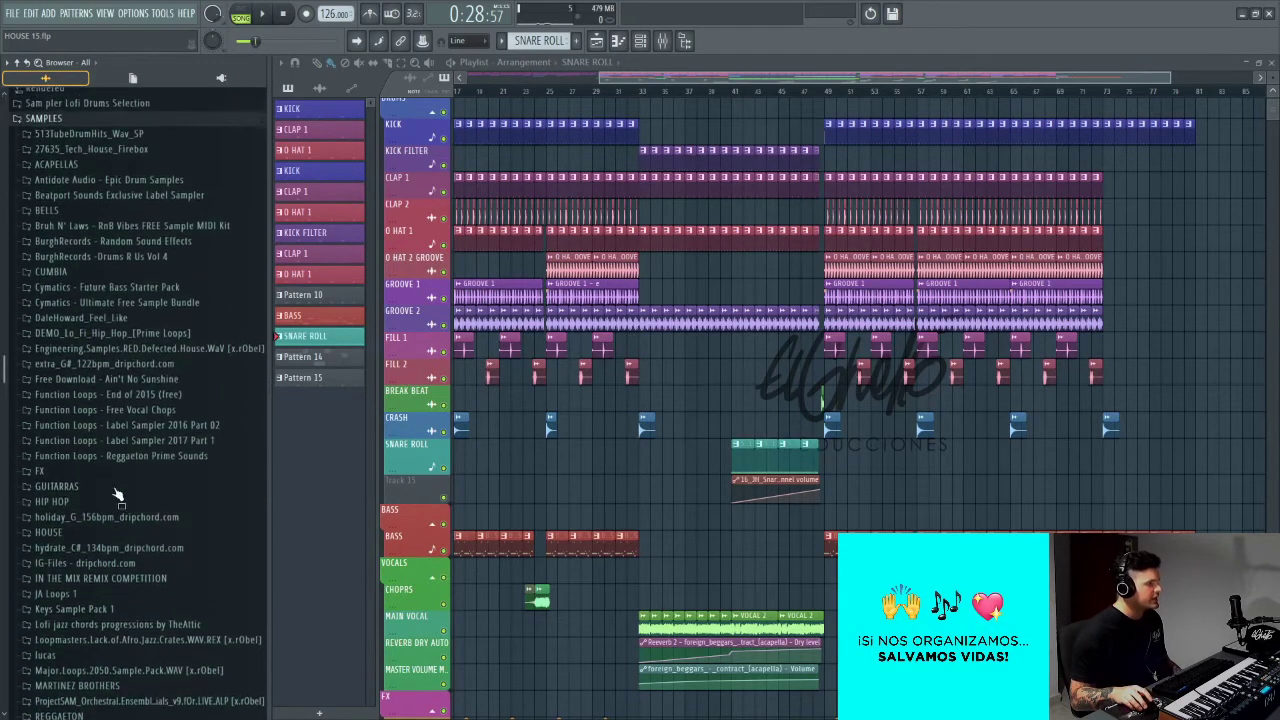
scroll(120, 450, "down", 7)
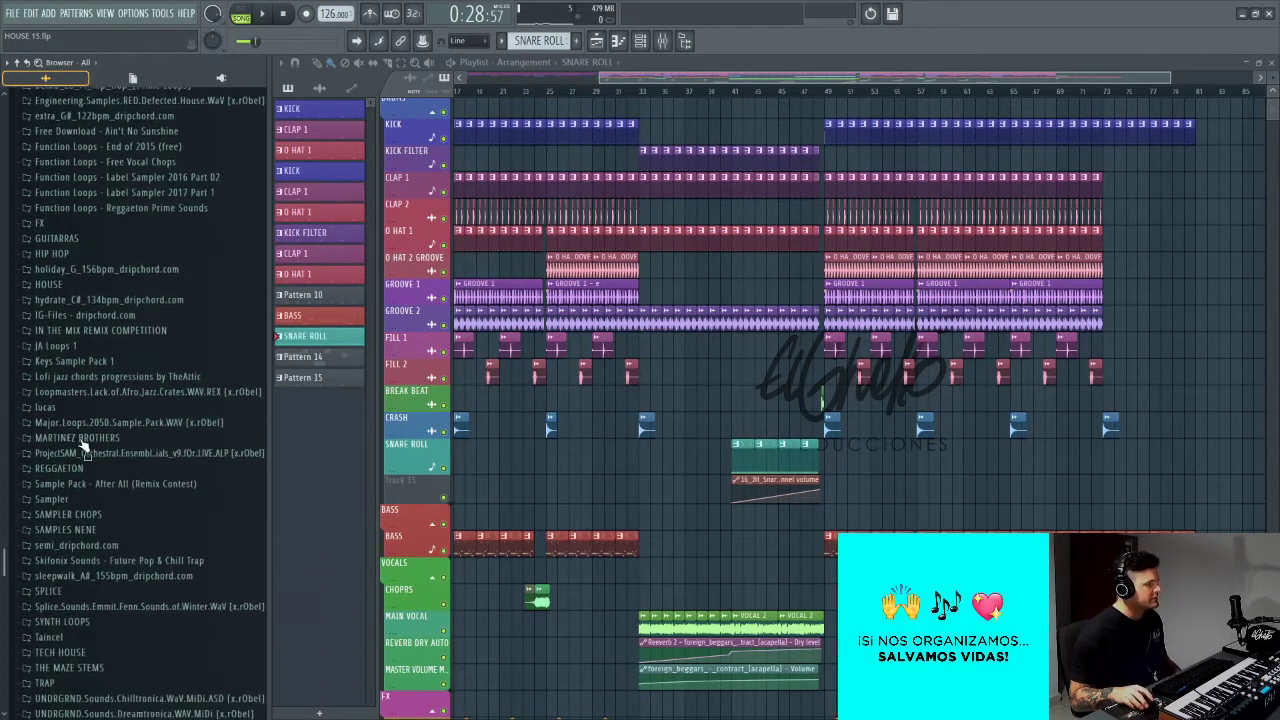
Step: Look through the TECH HOUSE sample folder, then collapse it and the SAMPLES folder
left_click(88, 587)
scroll(95, 565, "down", 6)
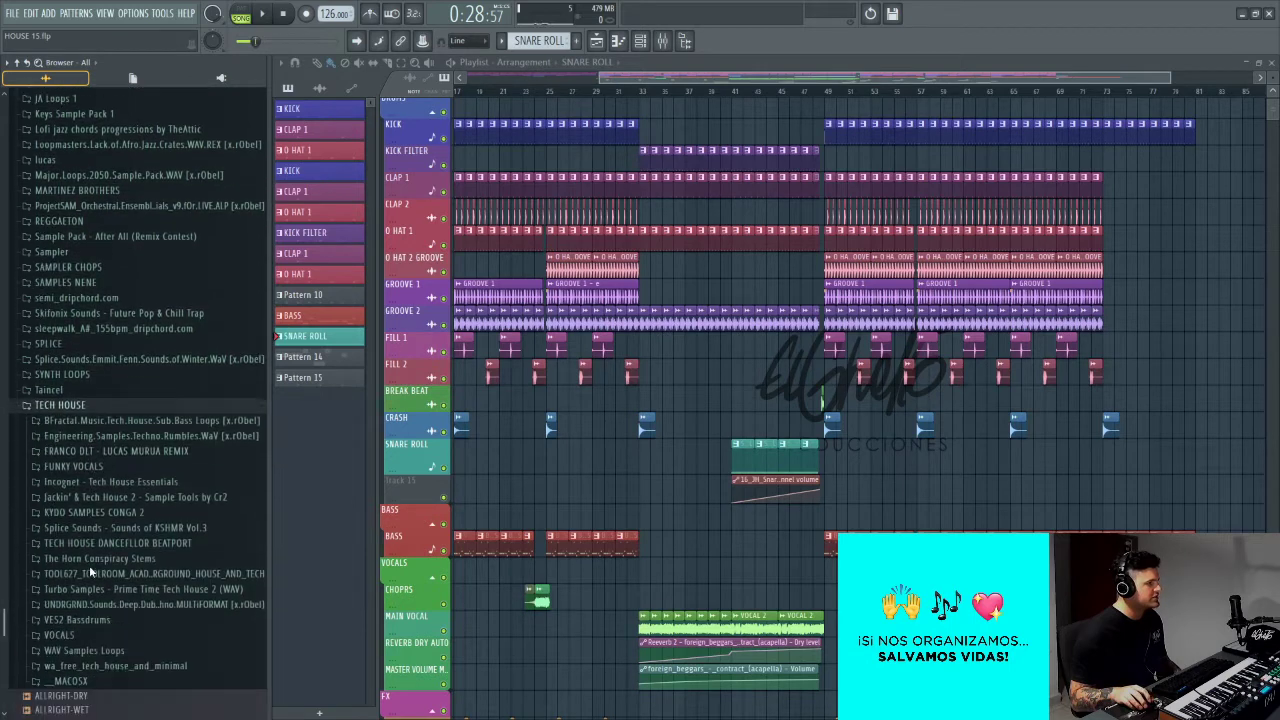
scroll(100, 560, "down", 1)
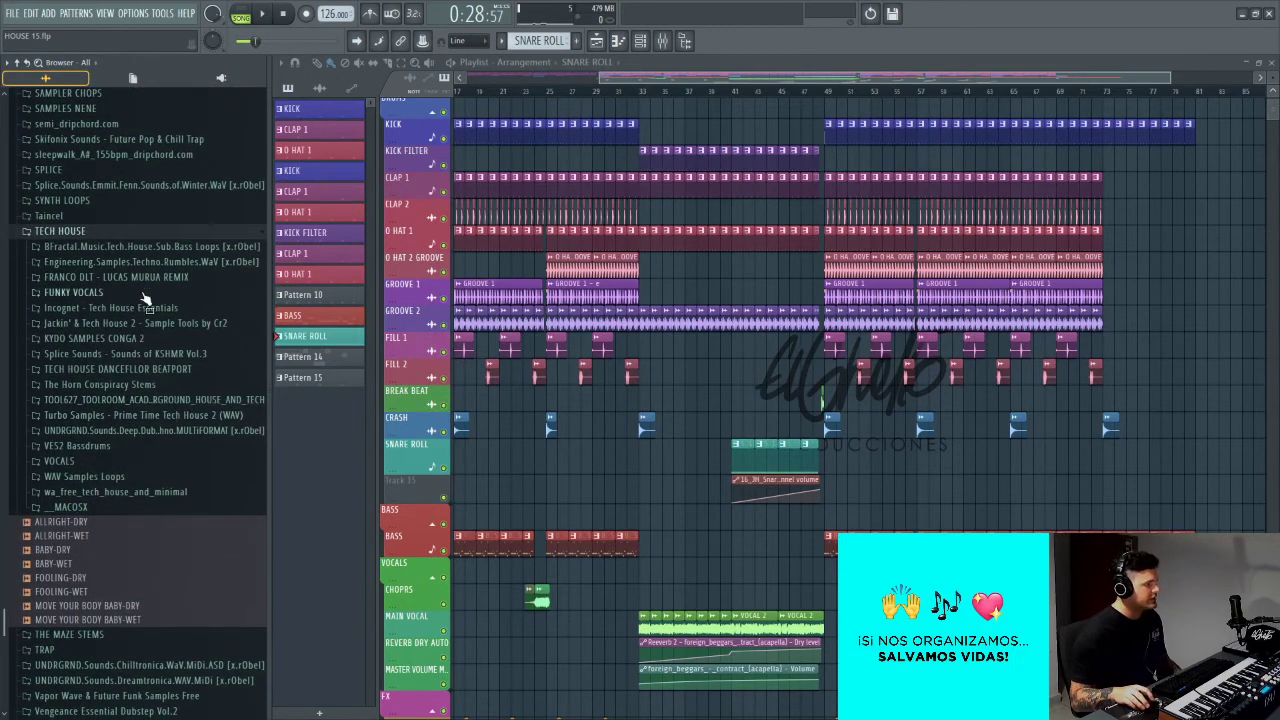
left_click(110, 231)
scroll(130, 365, "up", 5)
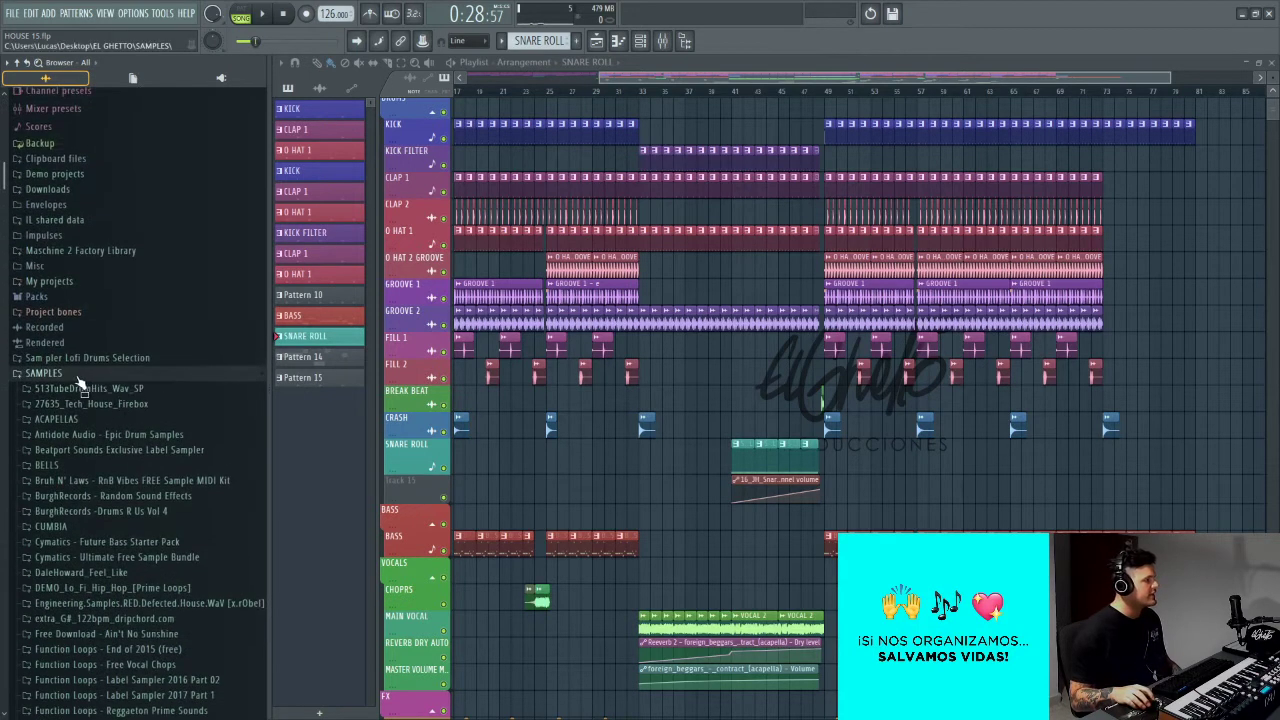
left_click(72, 390)
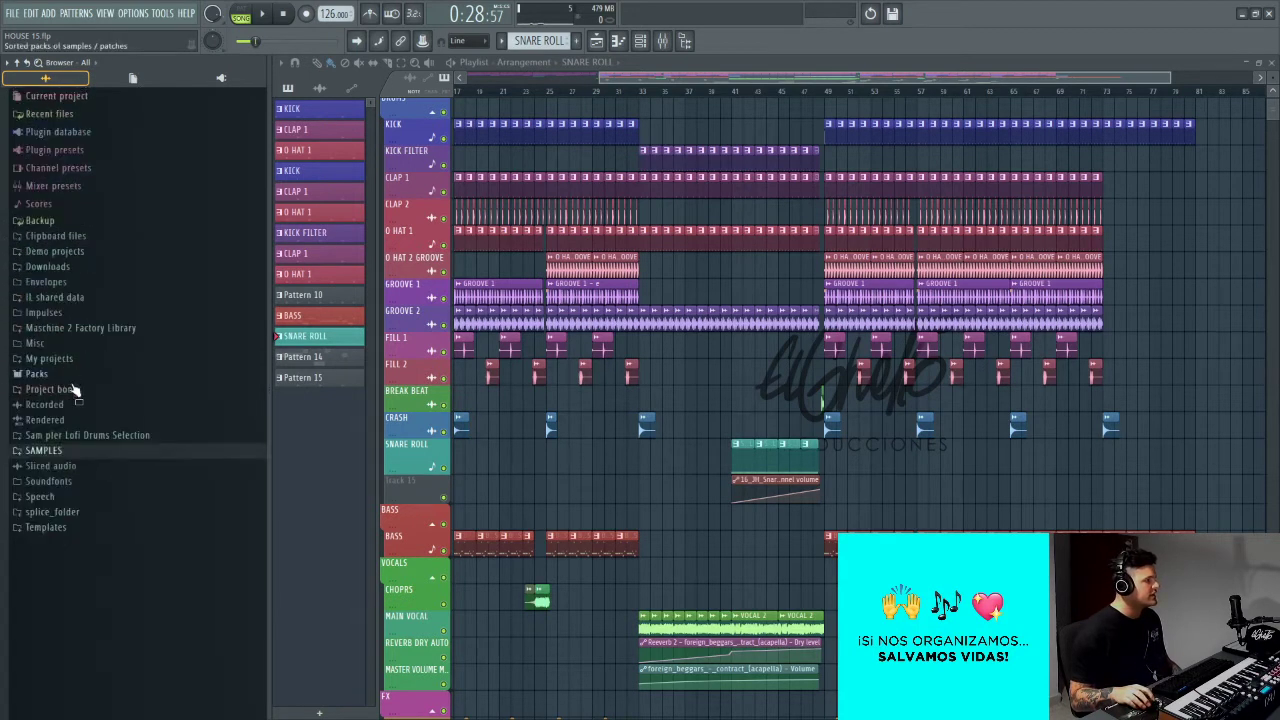
Step: Preview lofi drum loops, including 1, 2 and 7, from the lofi selection's Full Loops folder, then hide the file browser
left_click(60, 436)
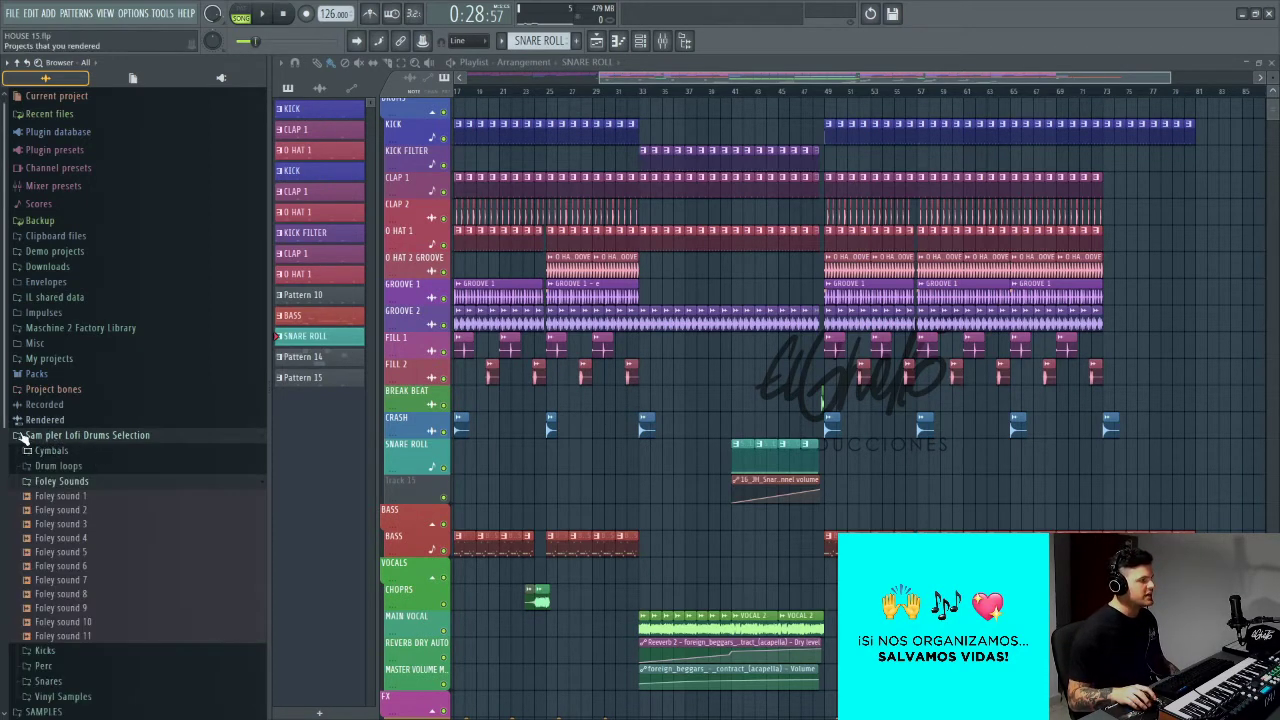
left_click(80, 482)
left_click(74, 469)
left_click(82, 484)
left_click(95, 510)
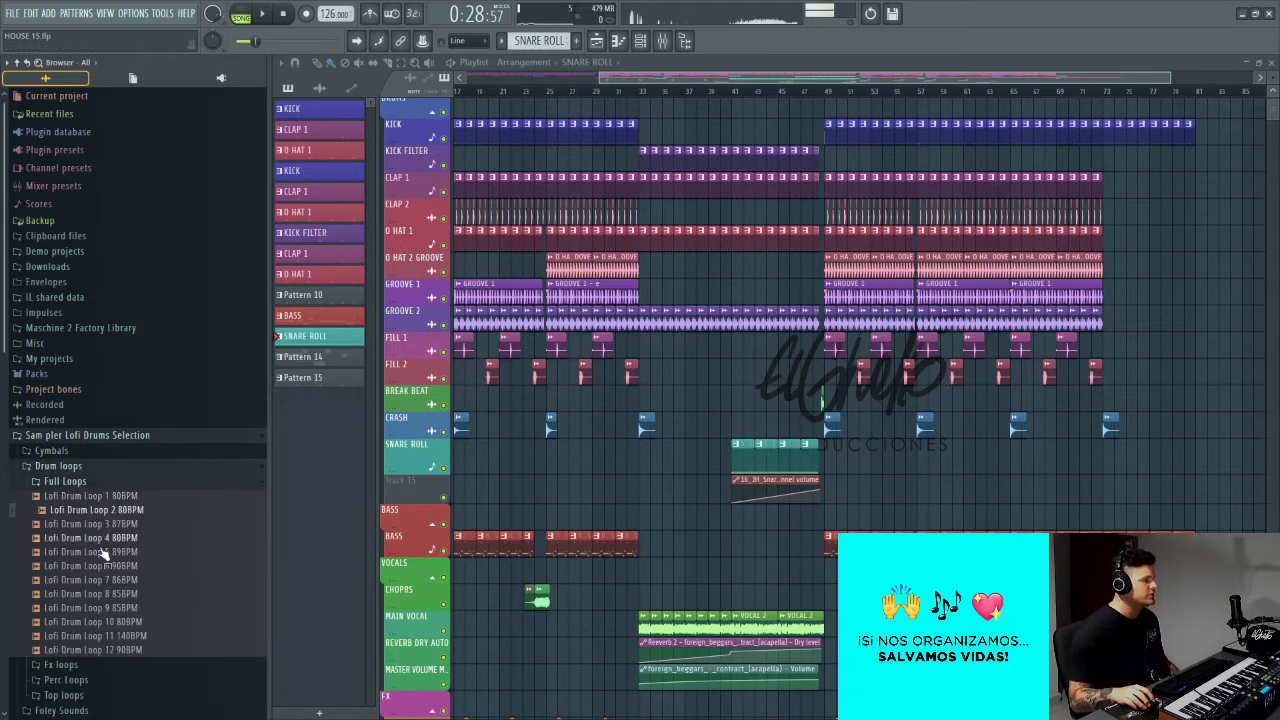
key("Down")
left_click(104, 497)
left_click(112, 580)
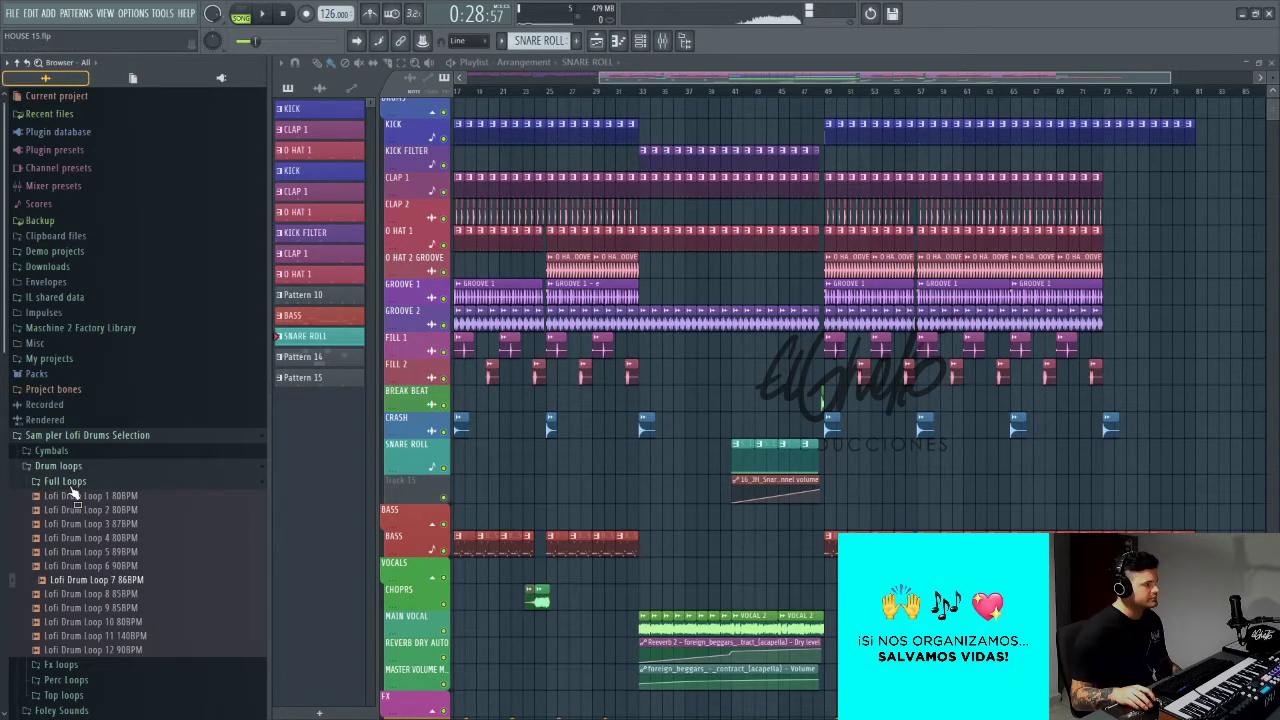
left_click(70, 484)
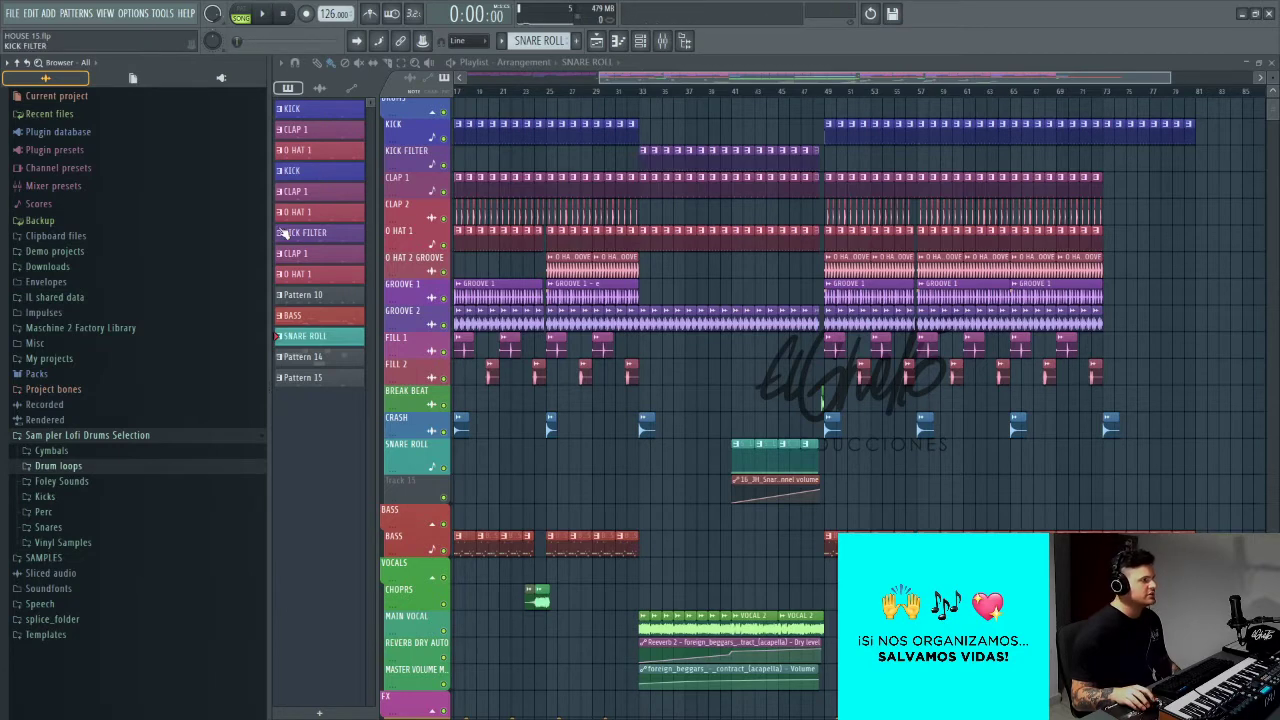
left_click_drag(268, 273, 5, 273)
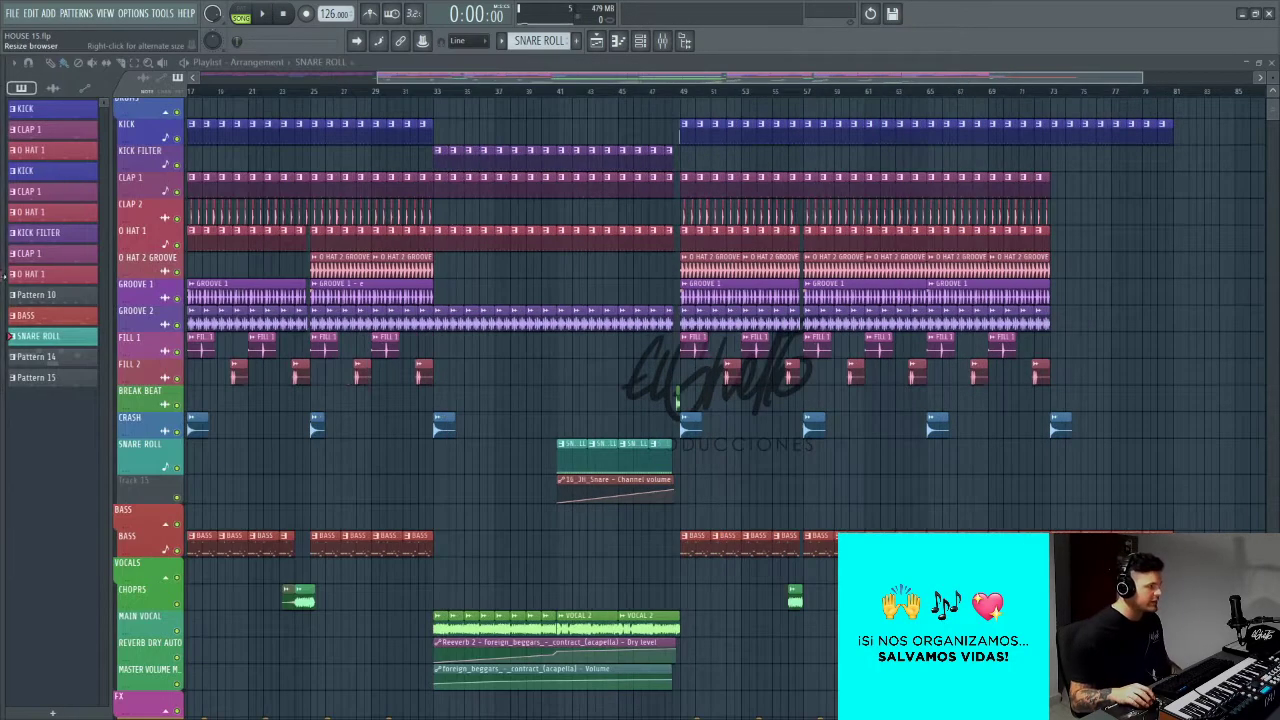
Step: Examine the BREAK BEAT clip, extra kick sample and vocal ending that fill the gap before bar 49
left_click_drag(268, 392, 375, 400)
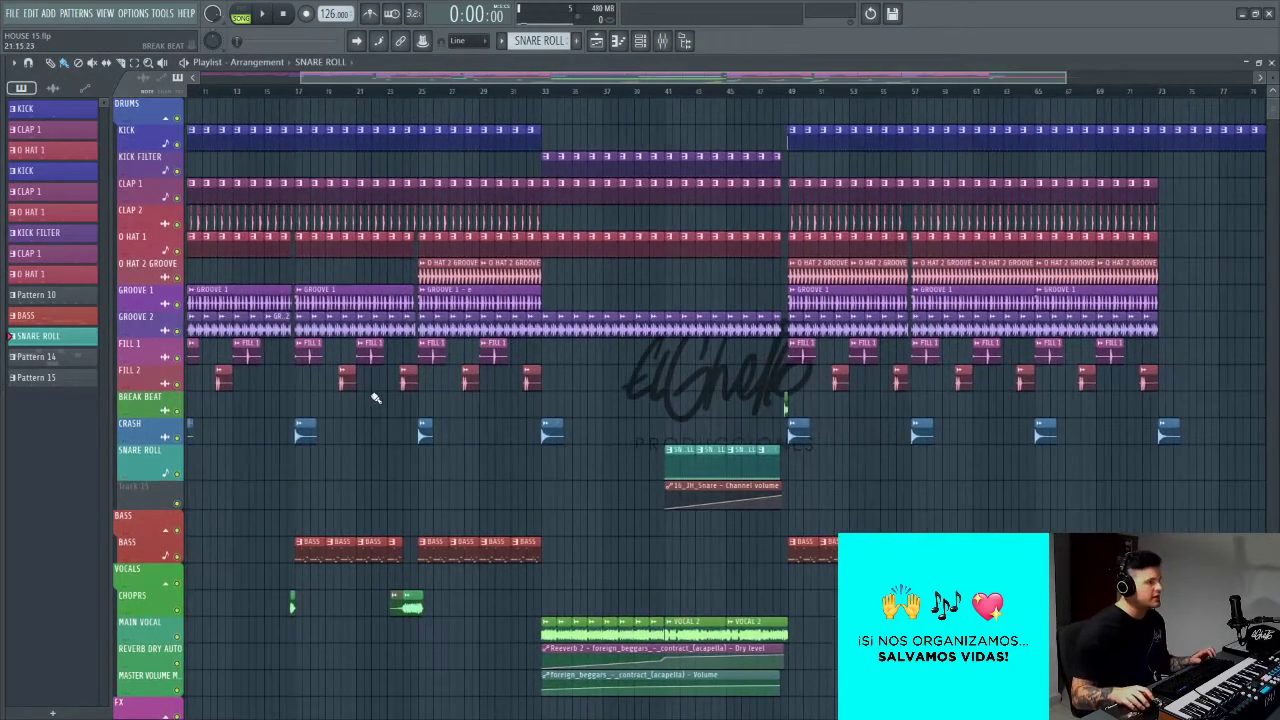
scroll(586, 363, "up", 8)
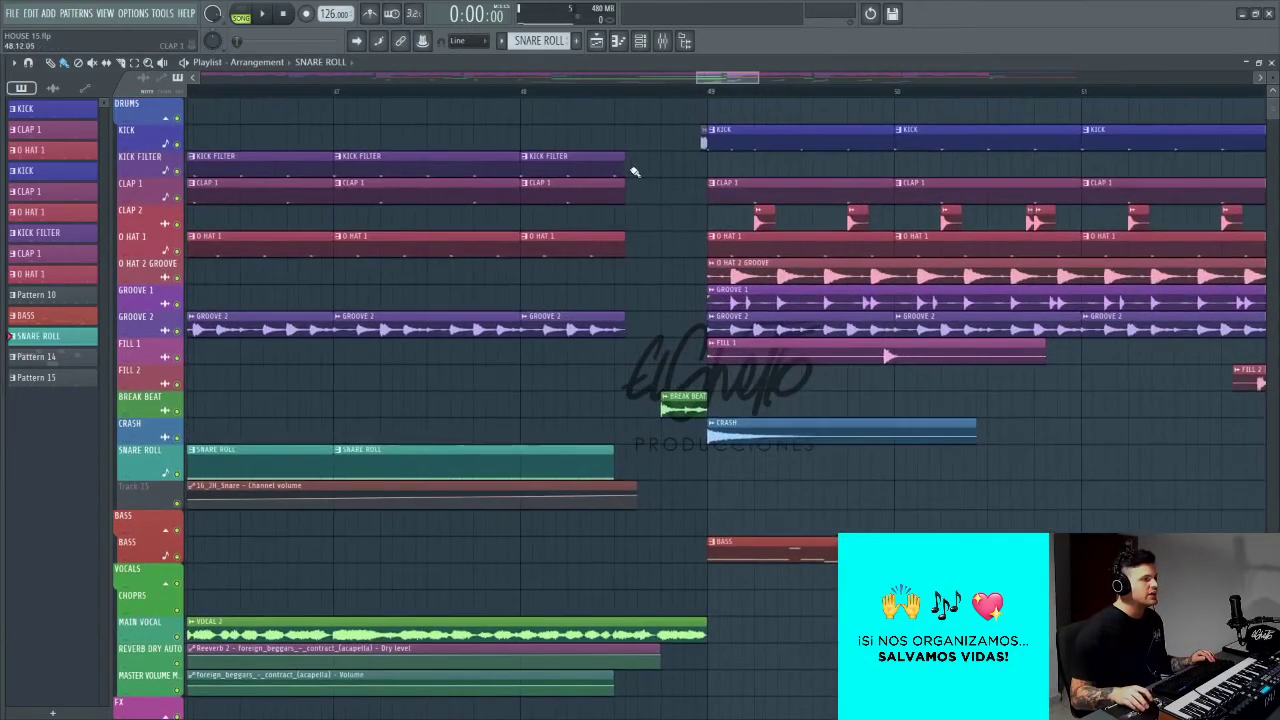
scroll(680, 300, "down", 4)
scroll(679, 400, "up", 2)
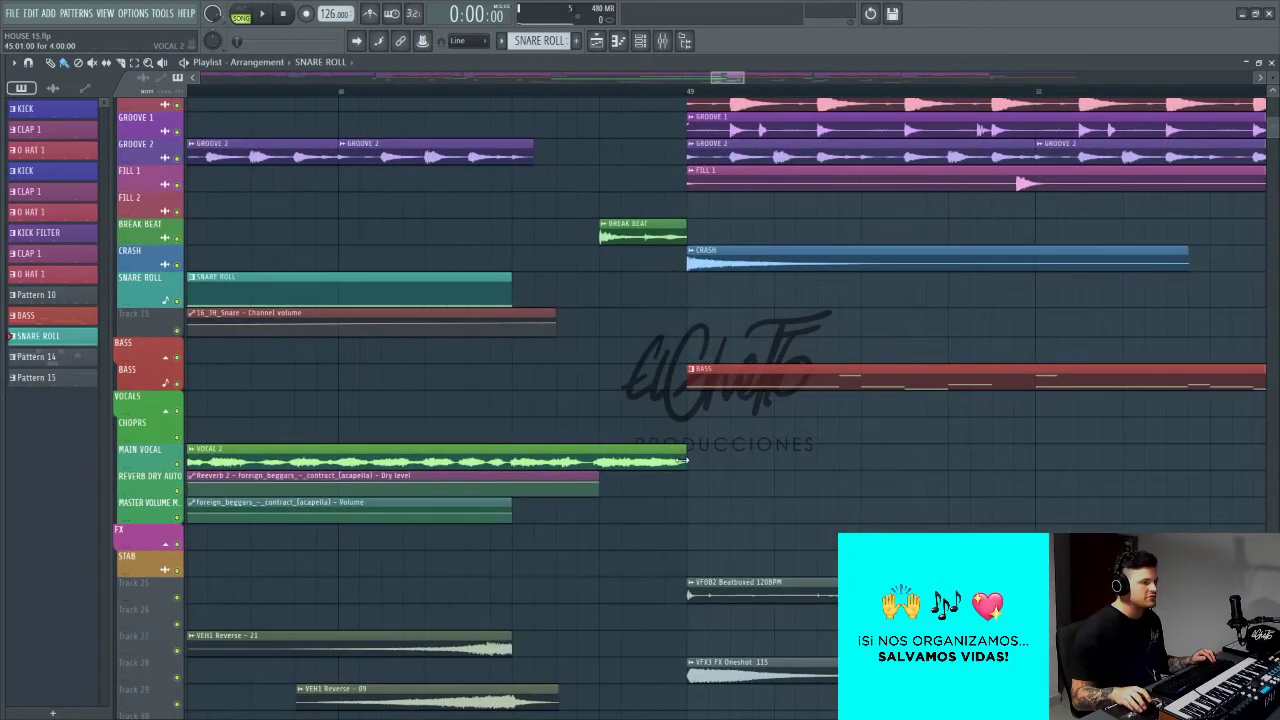
scroll(636, 488, "down", 2)
scroll(628, 480, "up", 6)
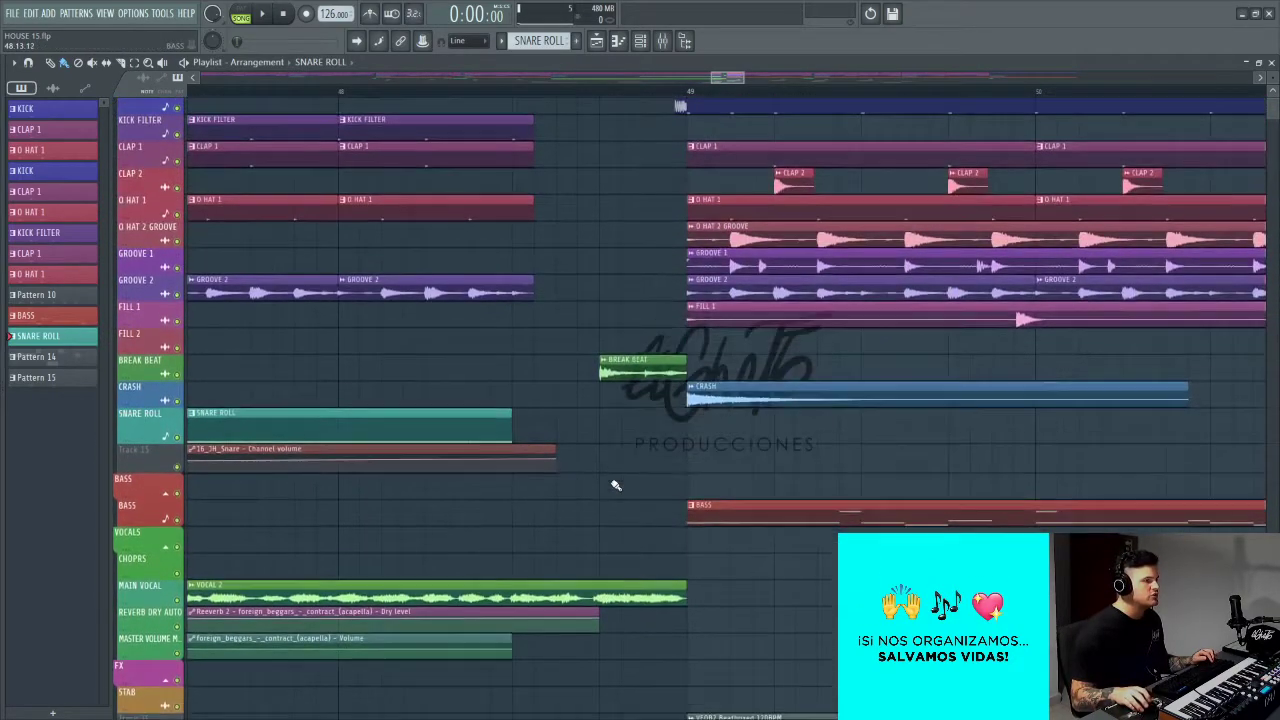
scroll(628, 477, "up", 3)
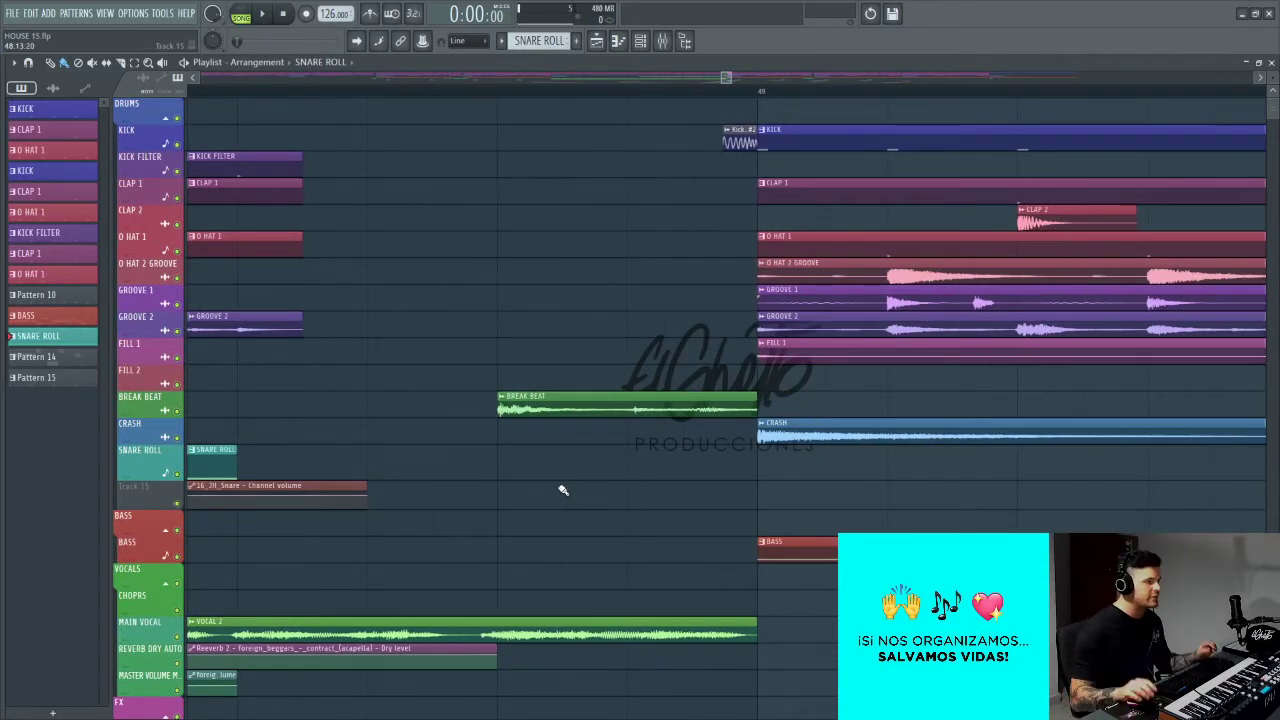
Step: Solo the BREAK BEAT track and place the playhead at the start of its clip before bar 49
left_click(180, 412, "ctrl")
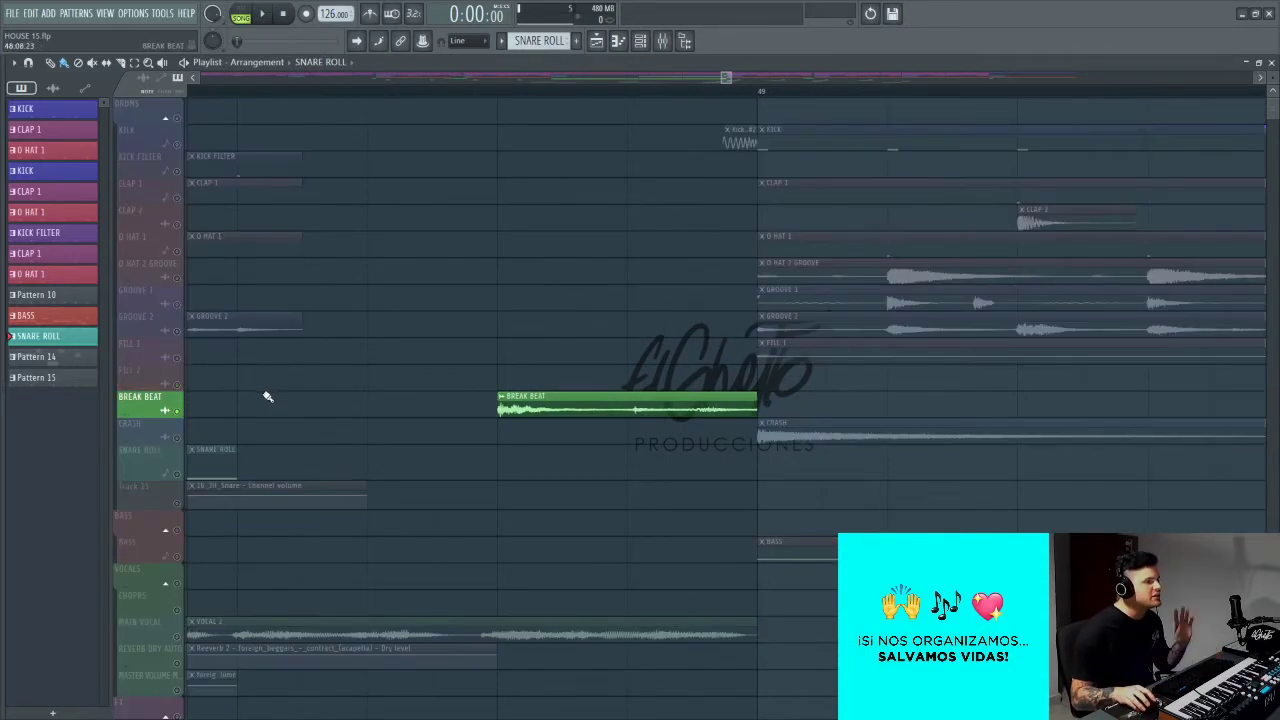
left_click(500, 100)
scroll(466, 263, "down", 5)
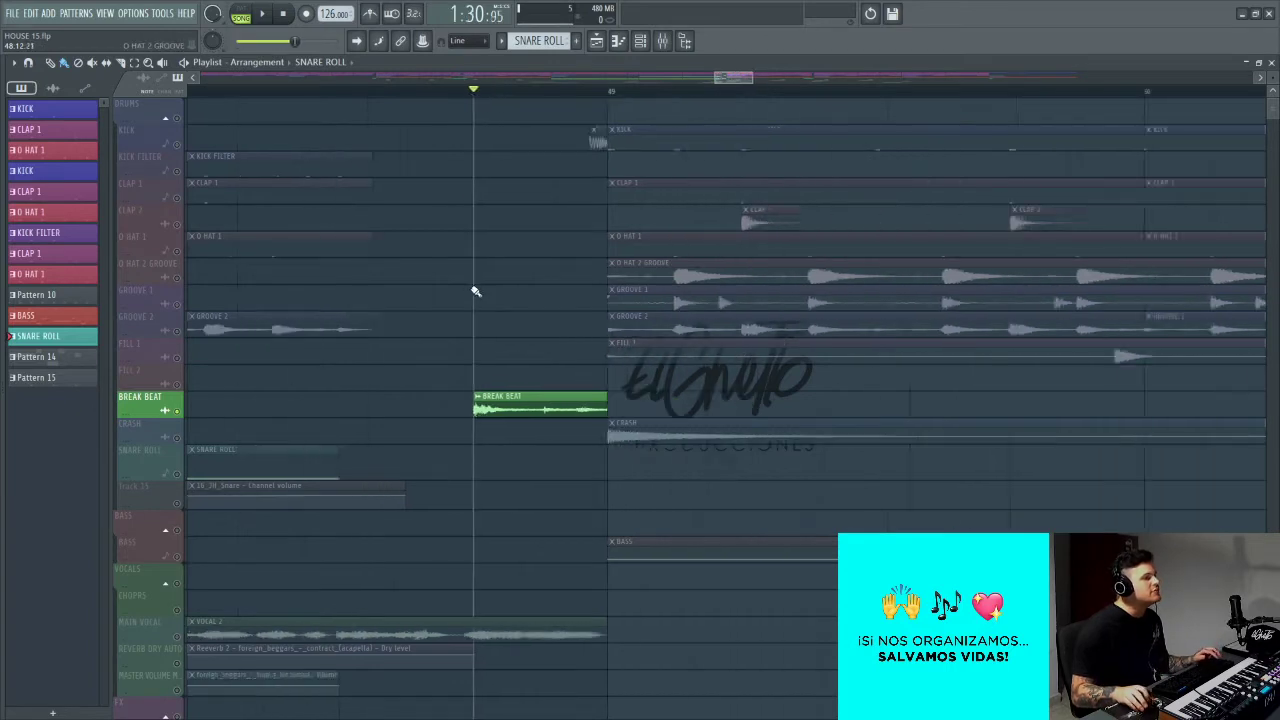
Step: Extend the BREAK BEAT clip to a length of 3:12:00, reaching past bar 52, and play it
left_click_drag(510, 402, 941, 399)
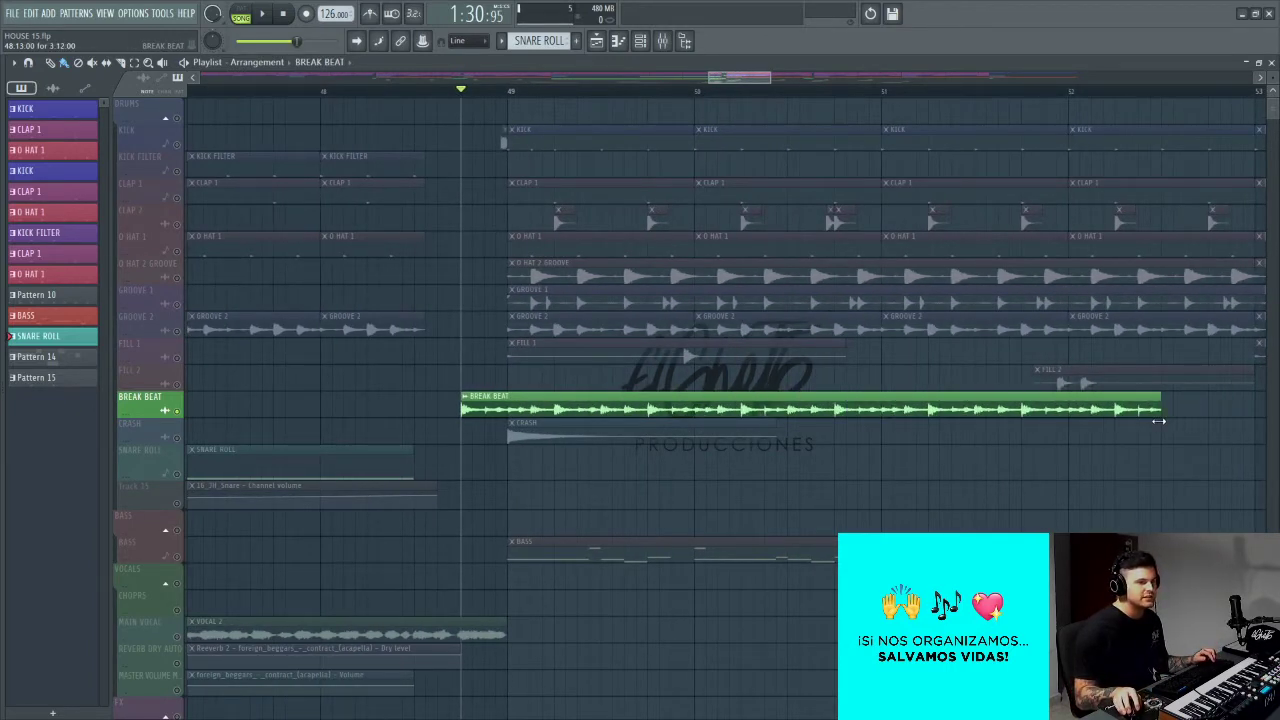
scroll(690, 424, "down", 3)
key("space")
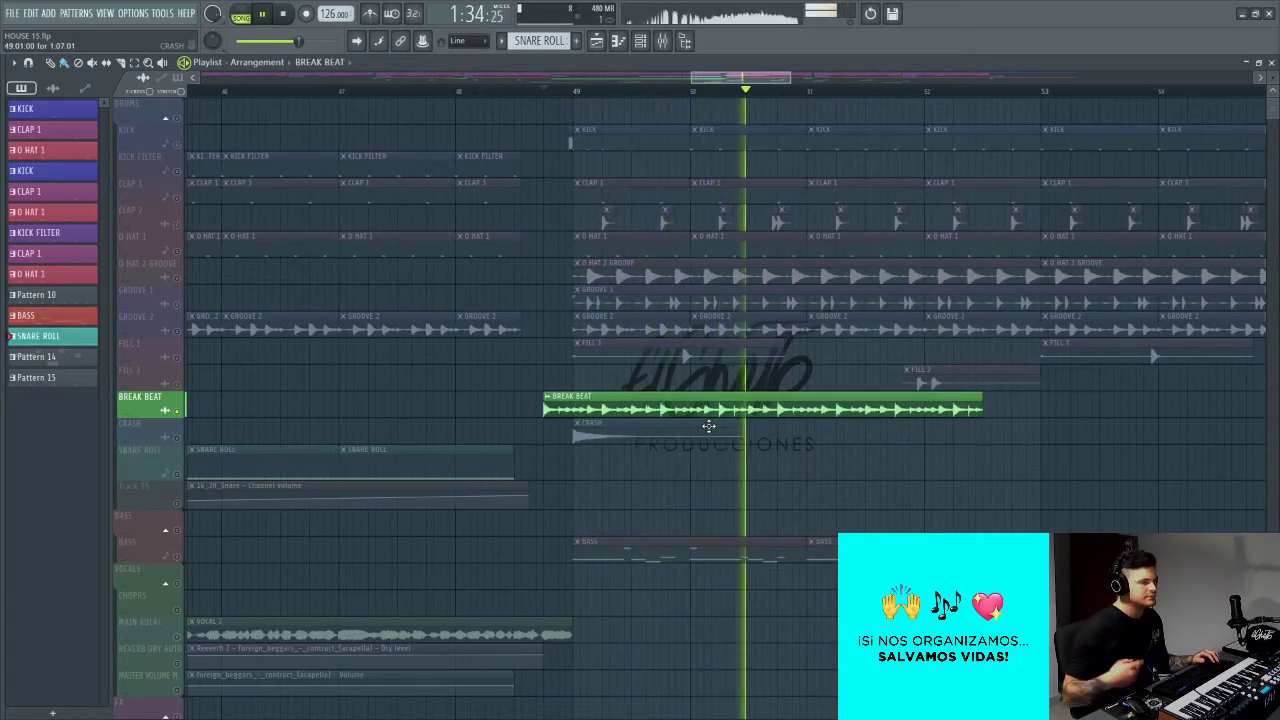
Step: Shorten the BREAK BEAT clip to a length of 0:04:00 so it ends at bar 49
scroll(722, 438, "up", 1)
scroll(768, 446, "up", 2)
key("space")
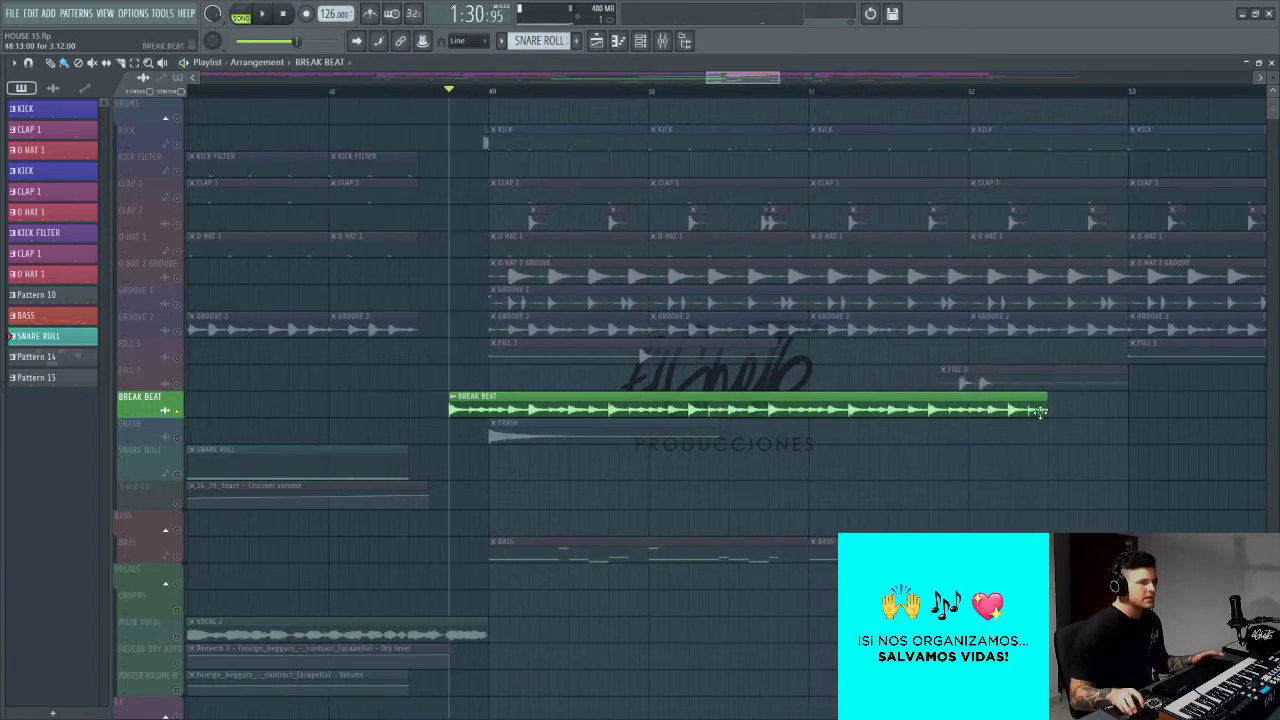
left_click_drag(1050, 409, 473, 429)
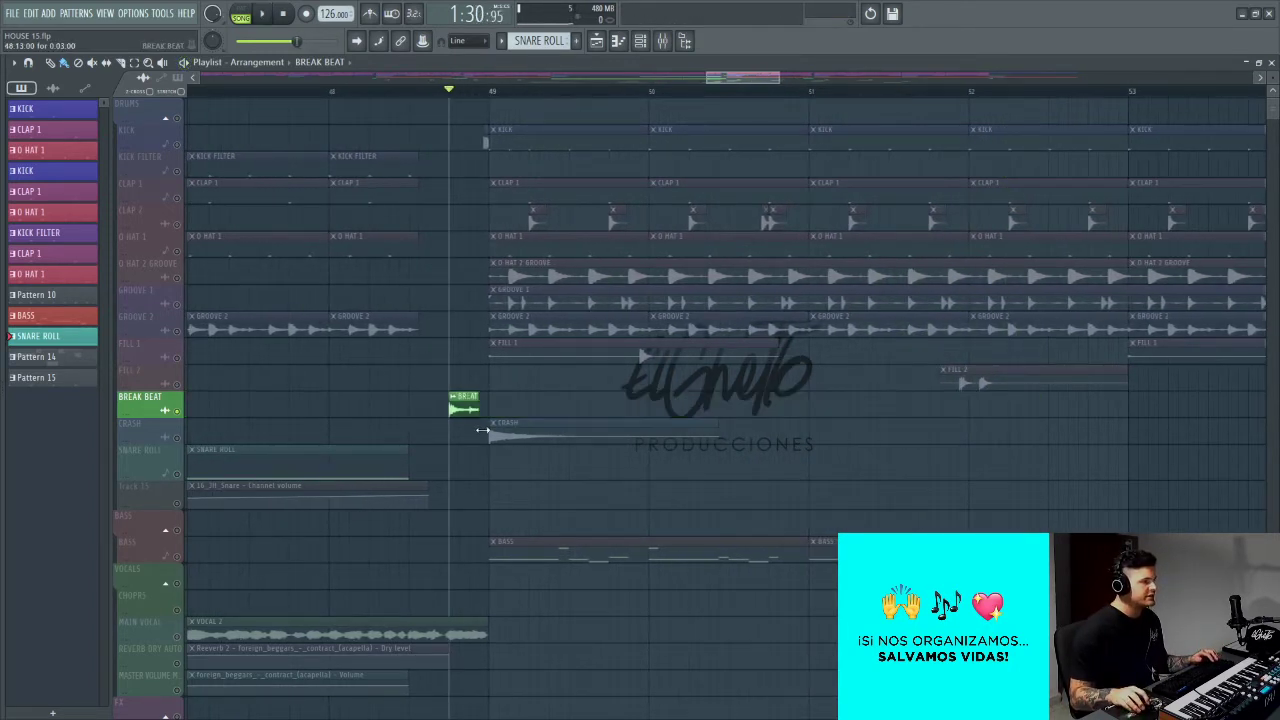
scroll(424, 422, "up", 5)
scroll(417, 126, "left", 2)
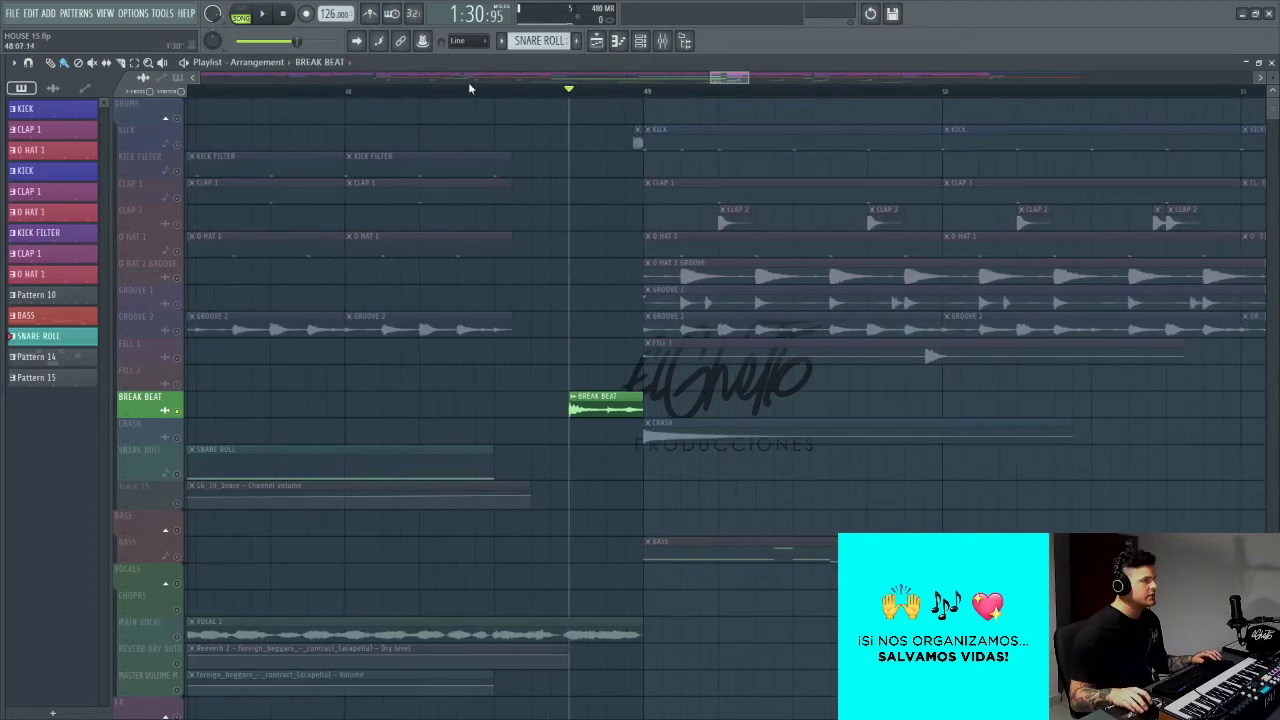
Step: Play the soloed BREAK BEAT clip in the gap before bar 49, including a start from bar 48
scroll(508, 98, "left", 1)
left_click(509, 95)
key("space")
scroll(586, 217, "up", 2)
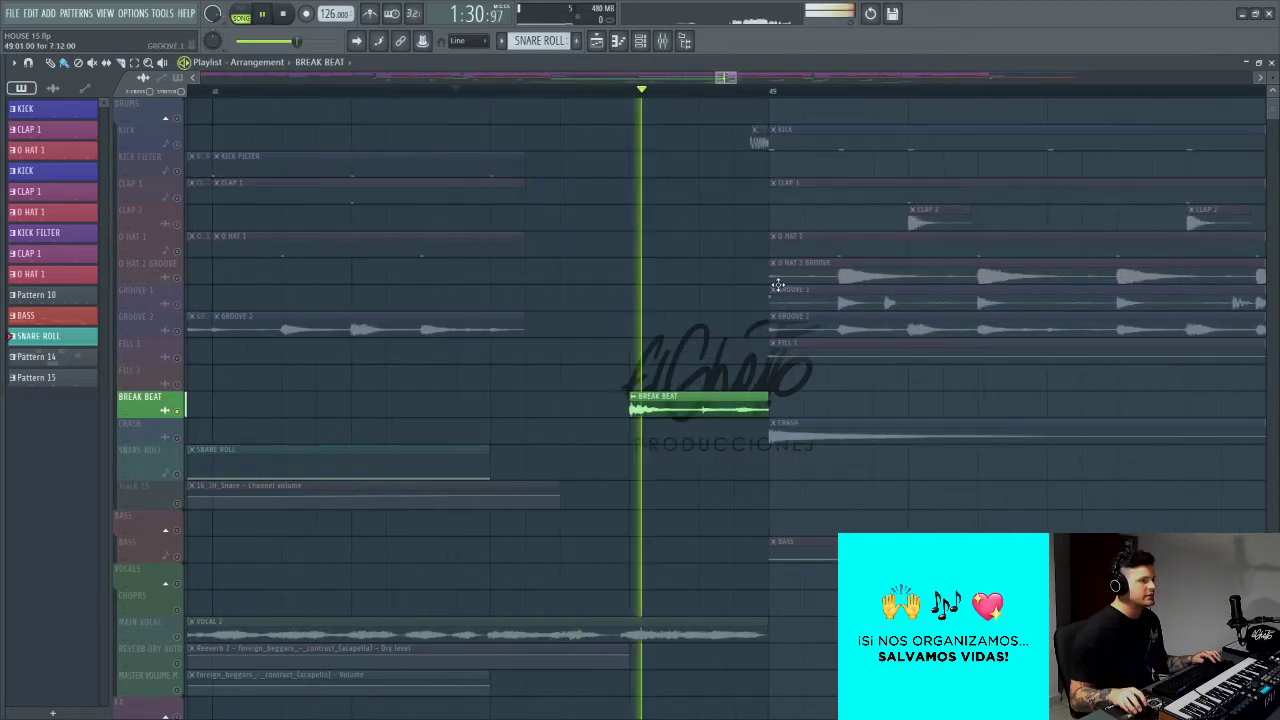
key("space")
scroll(694, 294, "down", 3)
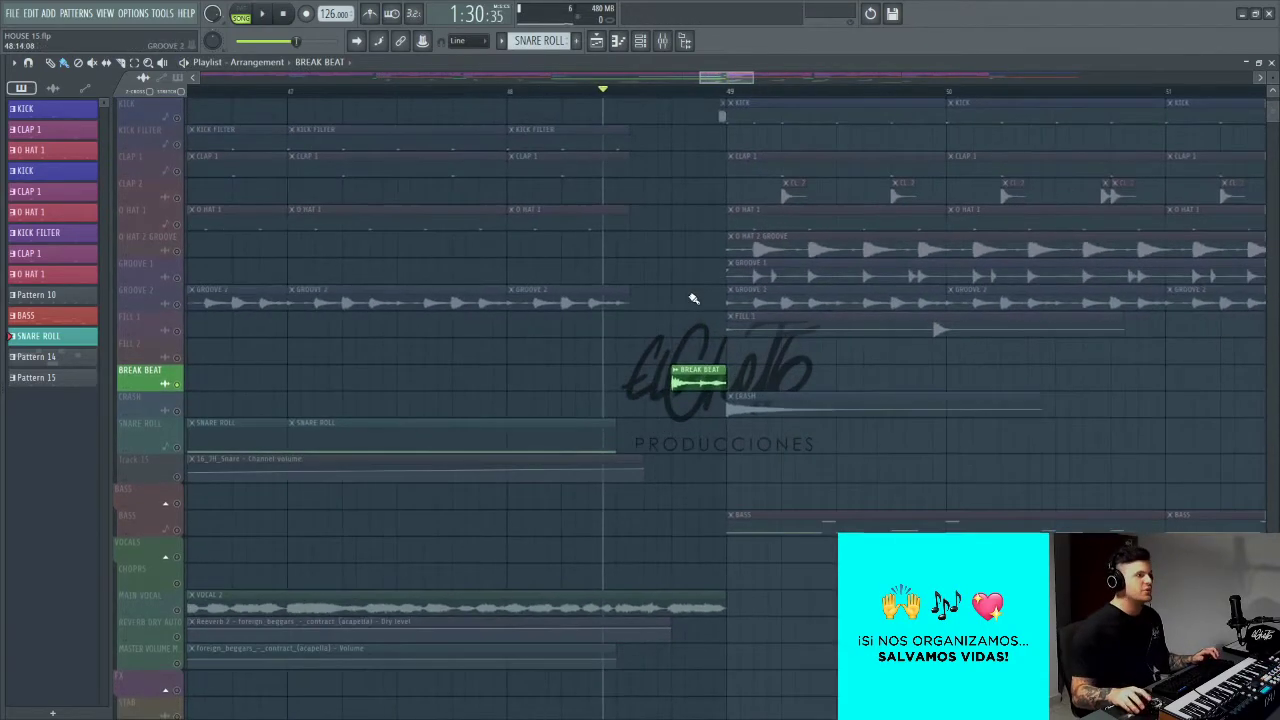
scroll(681, 298, "up", 2)
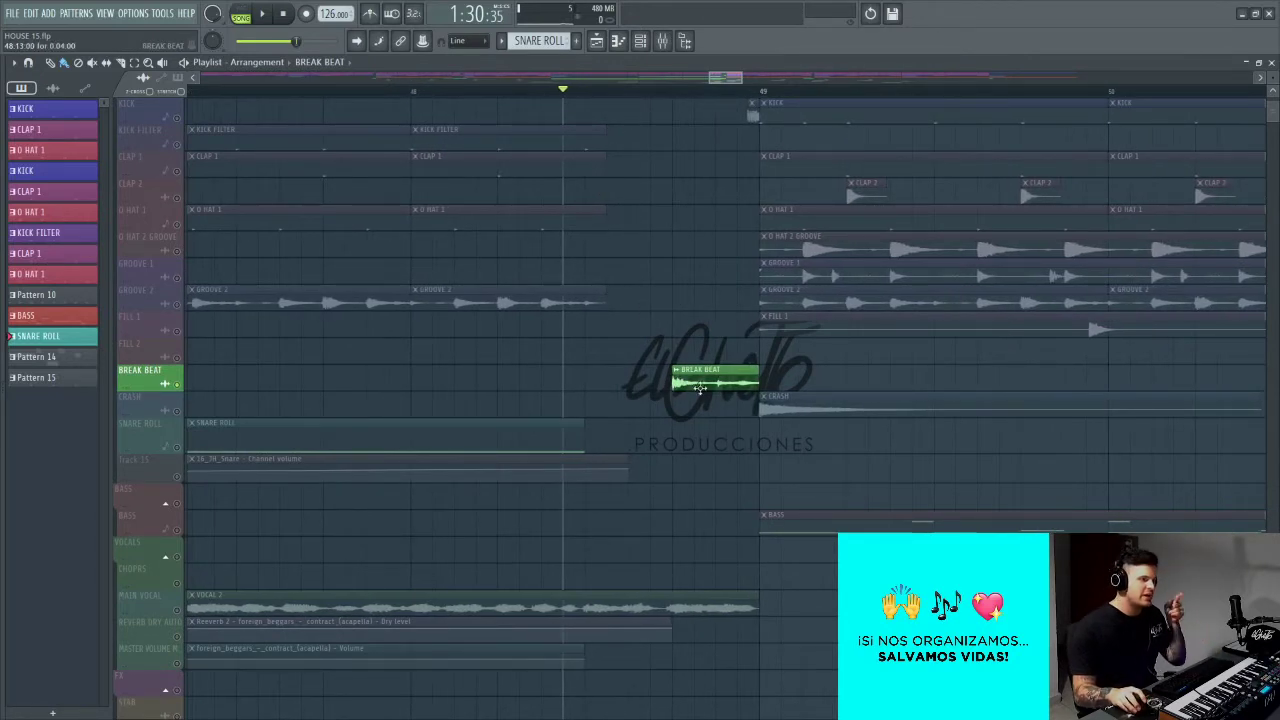
left_click(413, 94)
key("space")
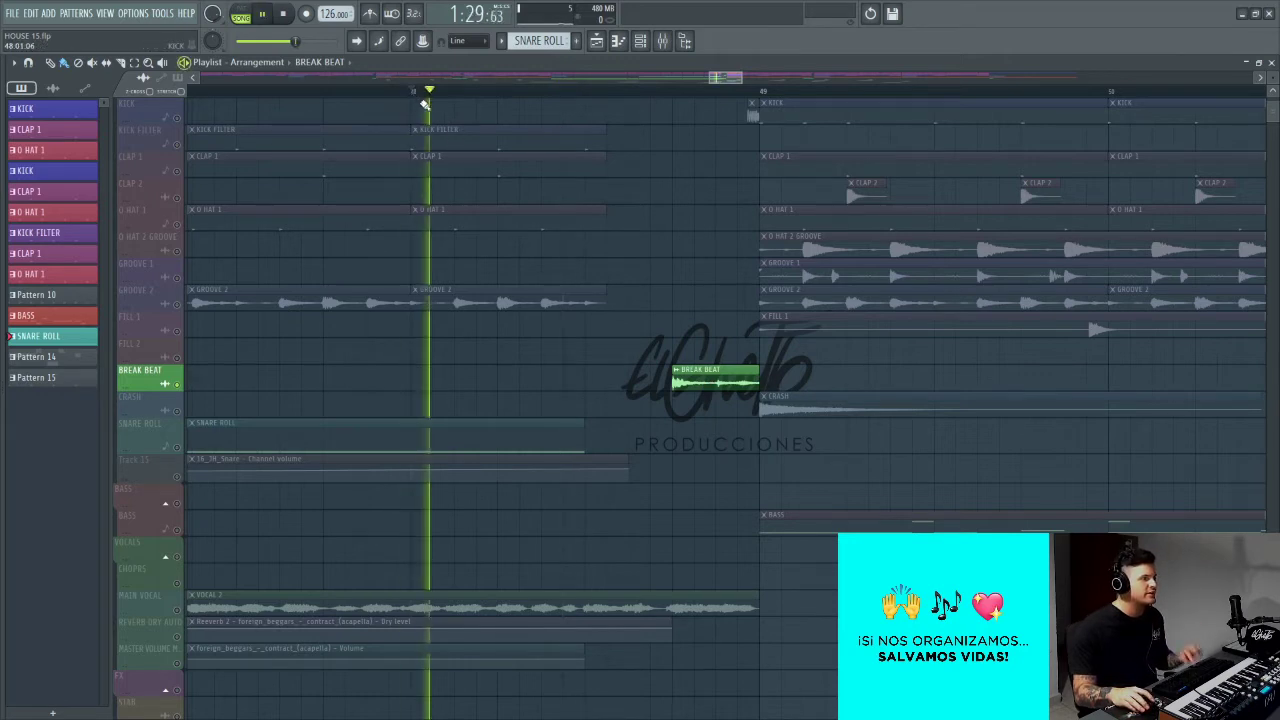
key("space")
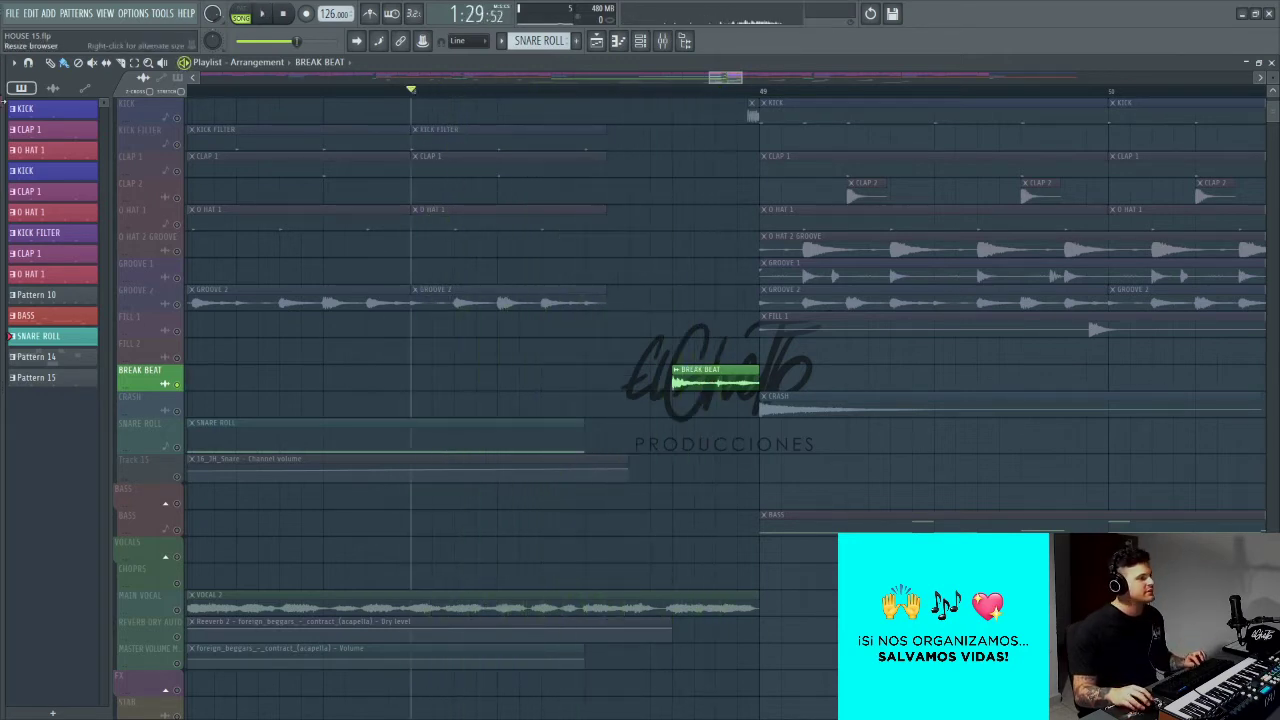
Step: Unsolo the BREAK BEAT track and play the transition into bar 49 with the MAIN VOCAL track temporarily muted
right_click(179, 387)
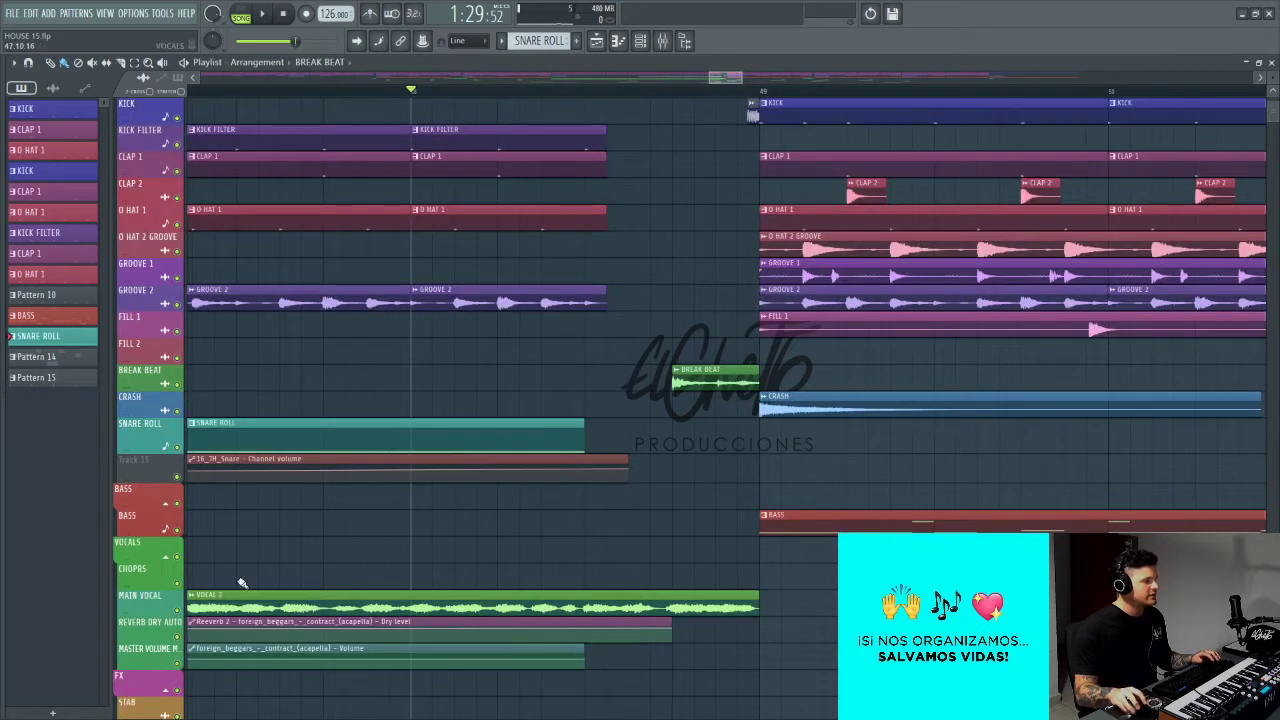
left_click(178, 609)
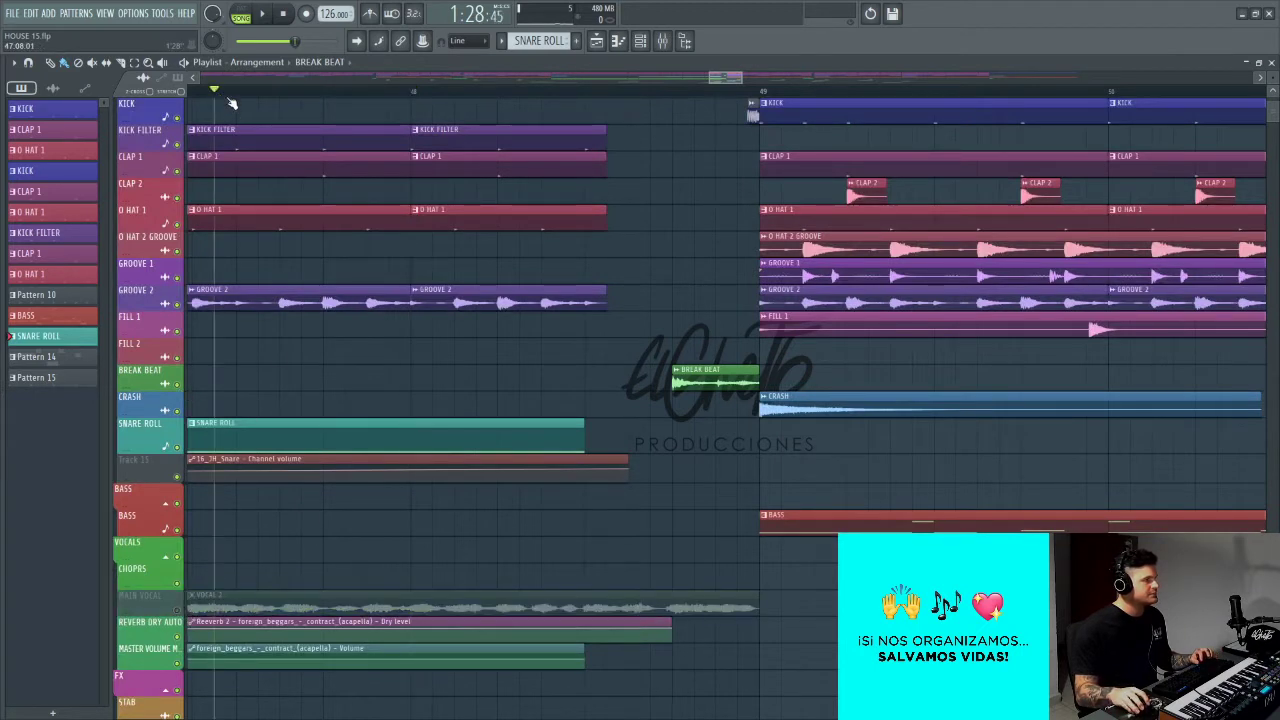
key("space")
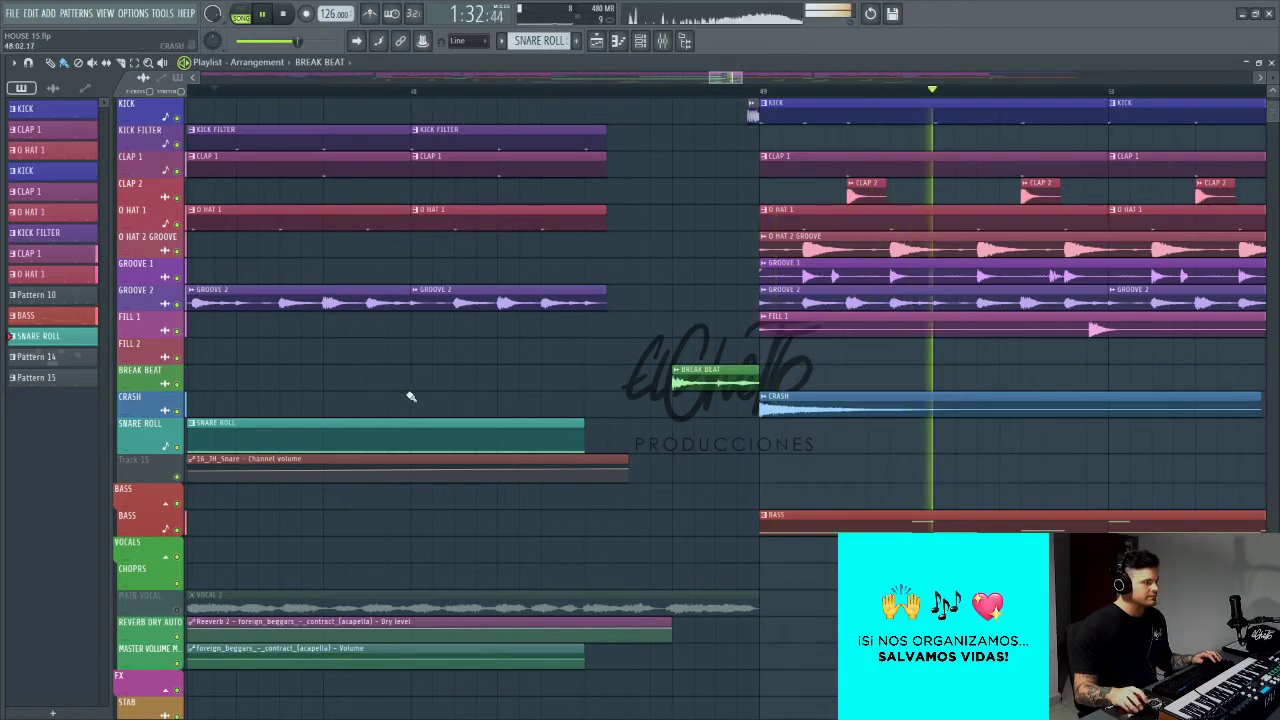
key("space")
left_click(184, 602)
Step: Place a BREAK BEAT clip on the FILL 2 track at bar 89, trim it to 3:12:00 and play it
scroll(293, 544, "down", 3)
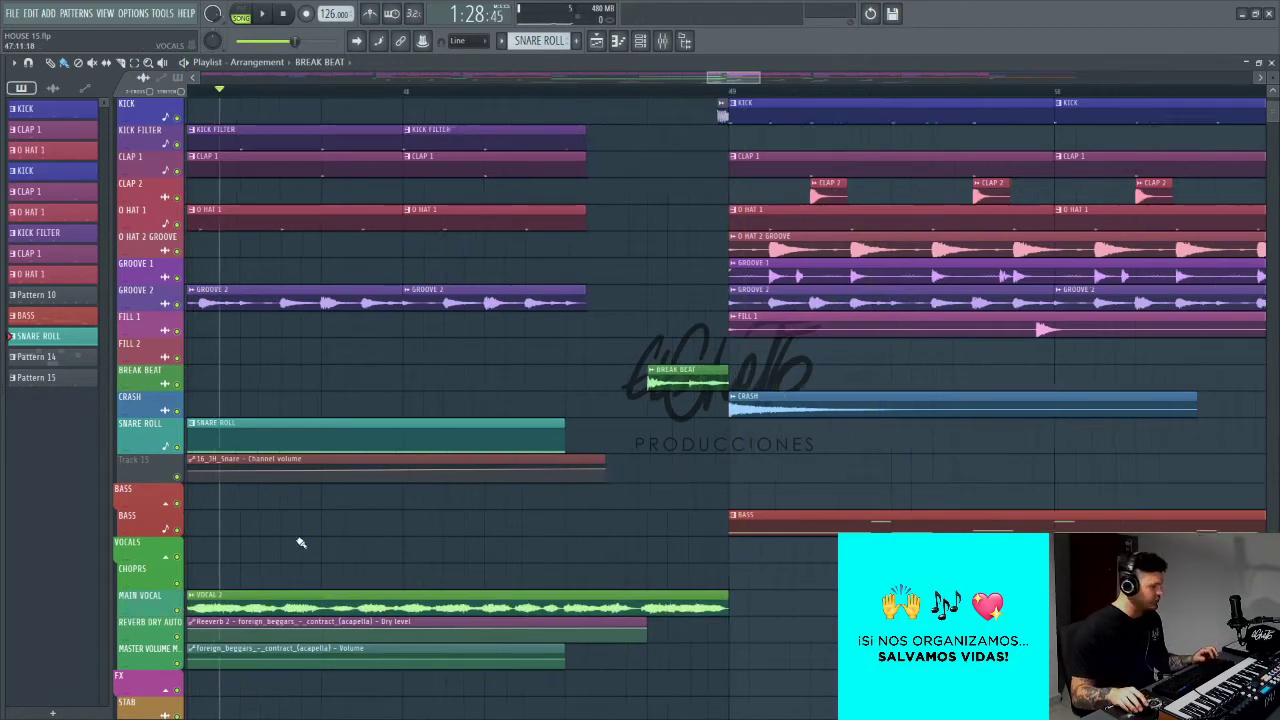
scroll(531, 460, "up", 1)
scroll(514, 349, "up", 4)
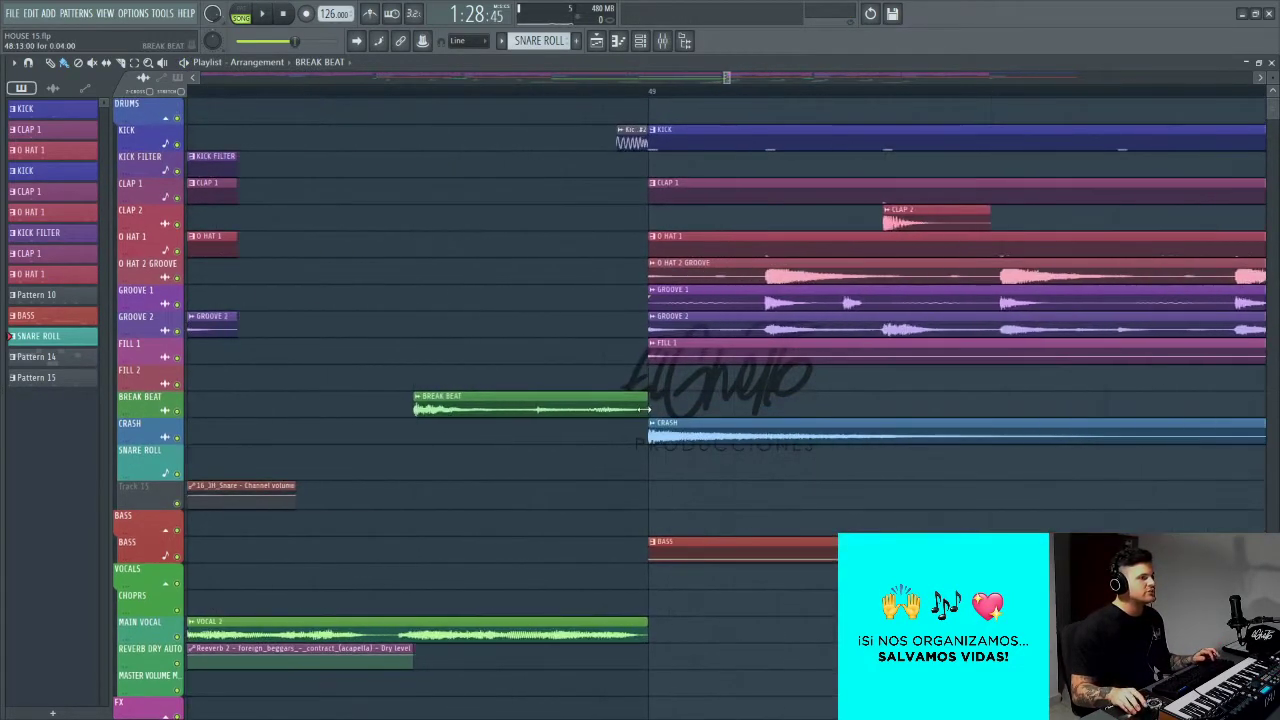
scroll(600, 357, "down", 4)
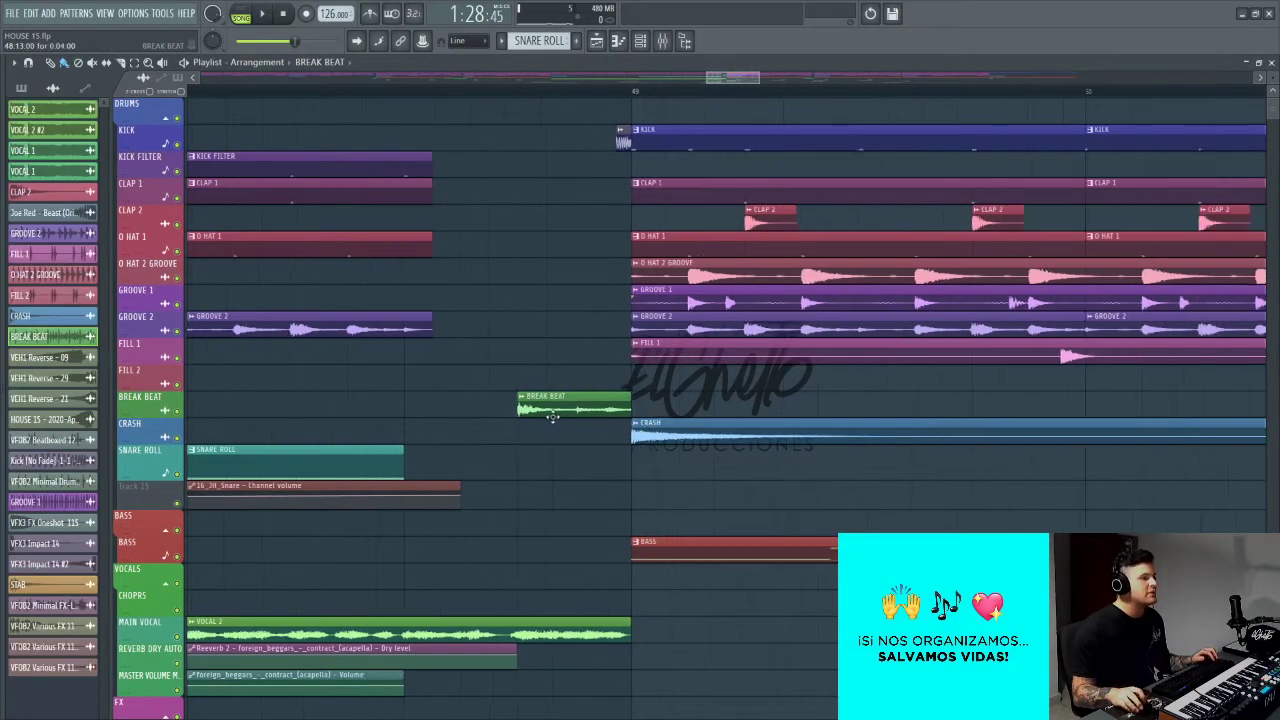
scroll(862, 402, "down", 5)
scroll(862, 402, "right", 5)
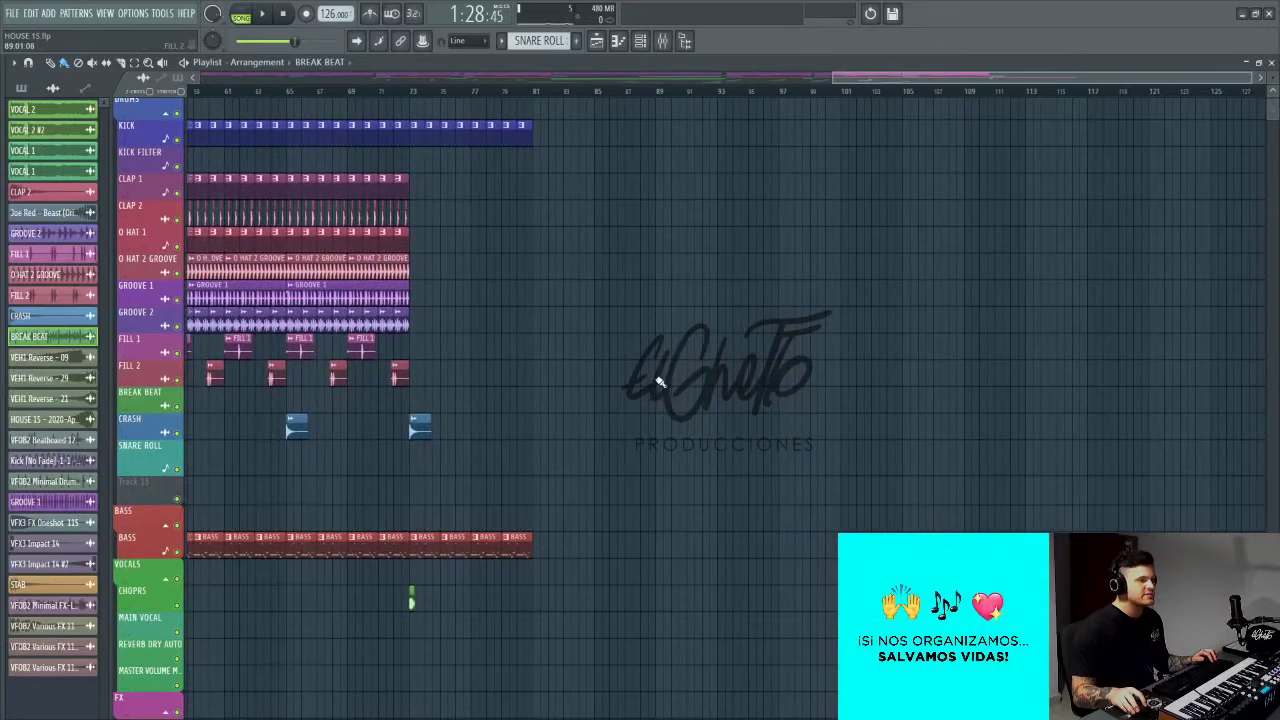
left_click(657, 377)
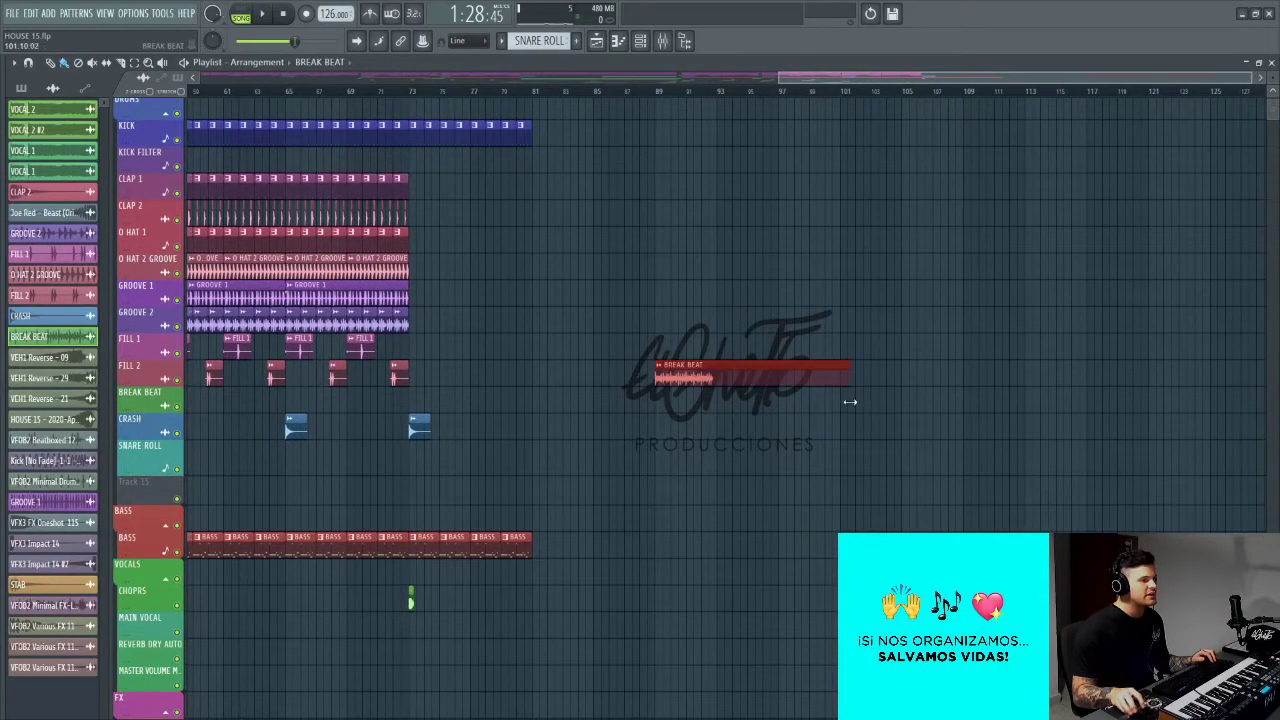
scroll(700, 424, "up", 3)
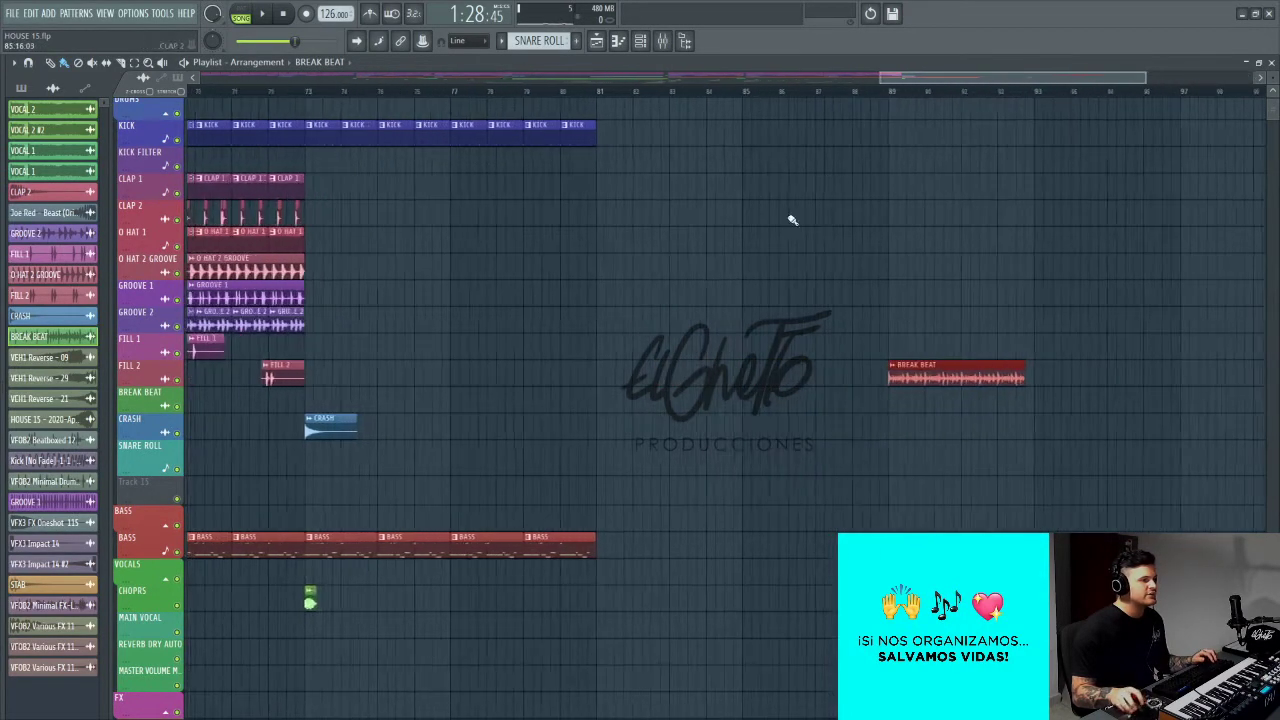
left_click(909, 92)
key("space")
scroll(924, 362, "down", 3)
key("space")
Step: Move the BREAK BEAT clip on the FILL 2 track to bar 41, extend it to 4:00:00 and play the section
left_click_drag(1012, 380, 387, 380)
scroll(387, 380, "up", 4)
left_click_drag(464, 377, 427, 374)
scroll(427, 374, "up", 1)
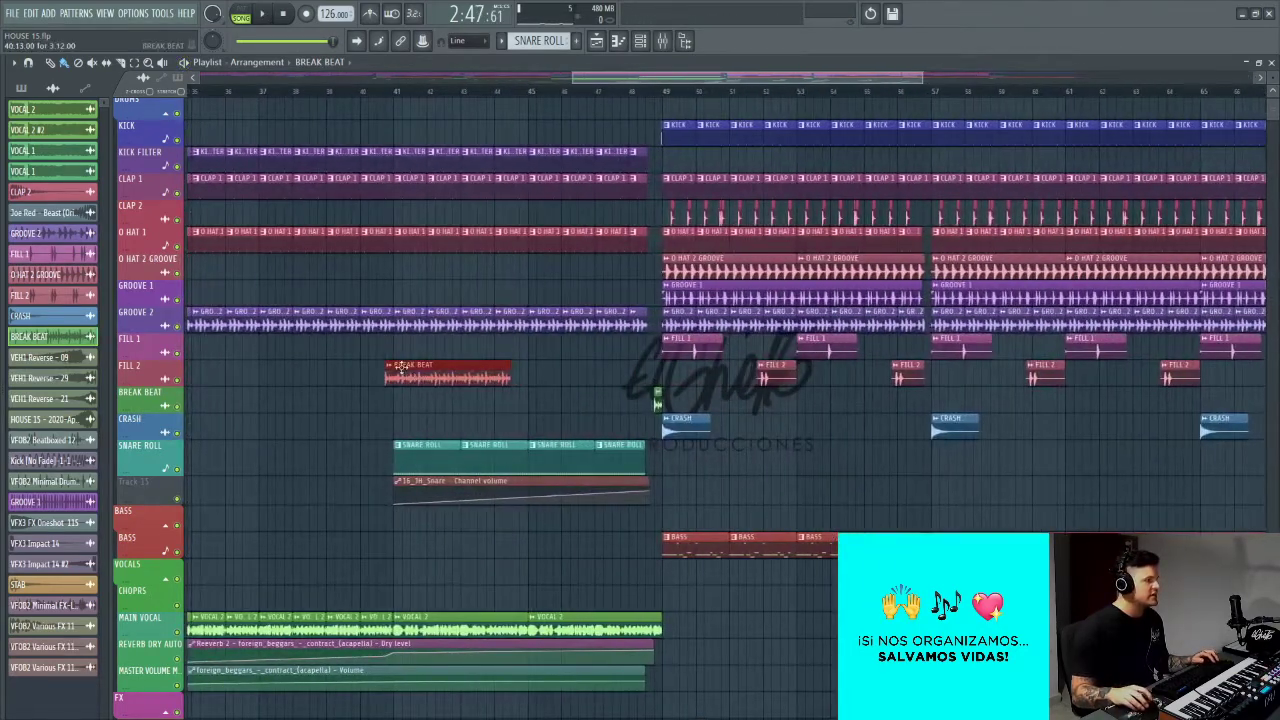
scroll(390, 90, "up", 3)
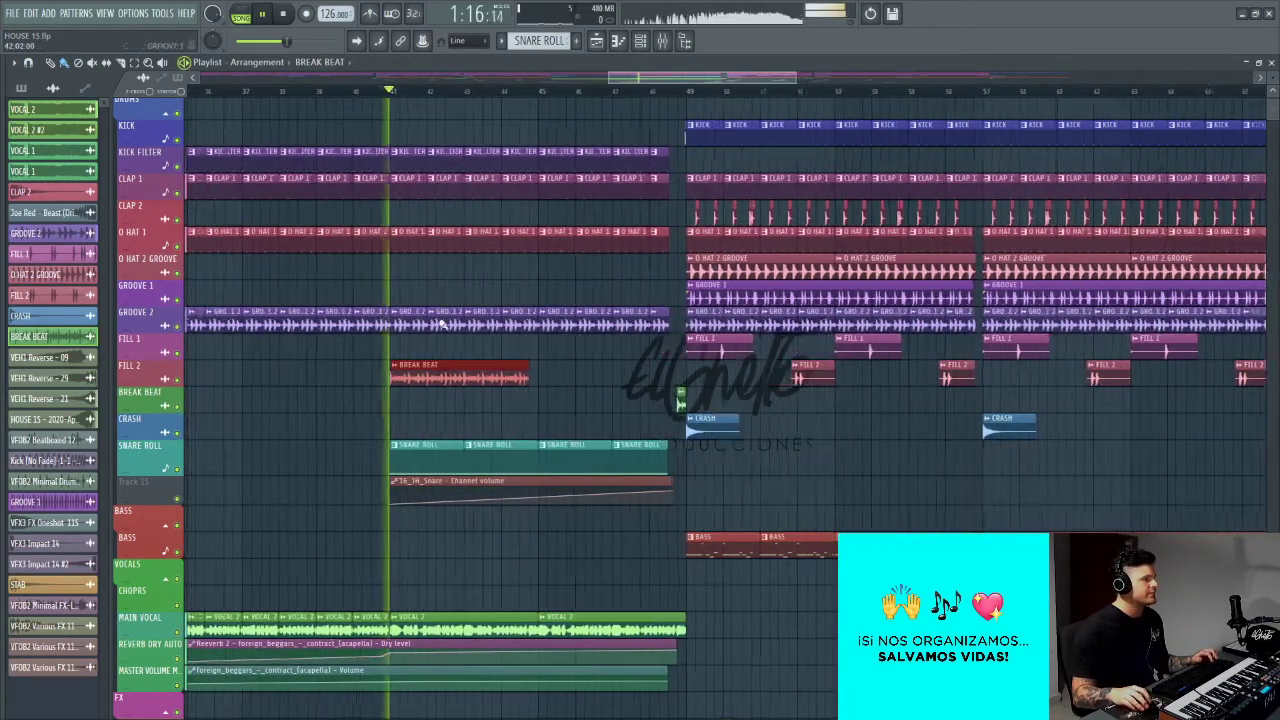
left_click_drag(396, 368, 397, 365)
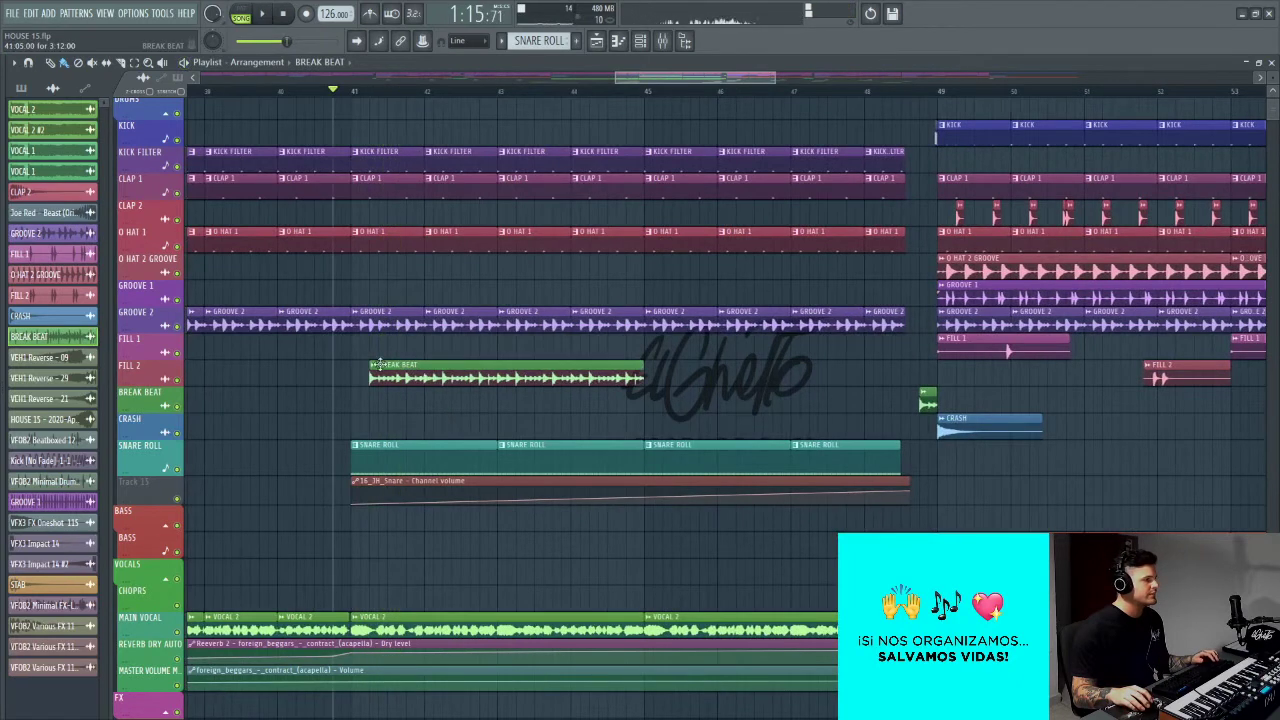
key("space")
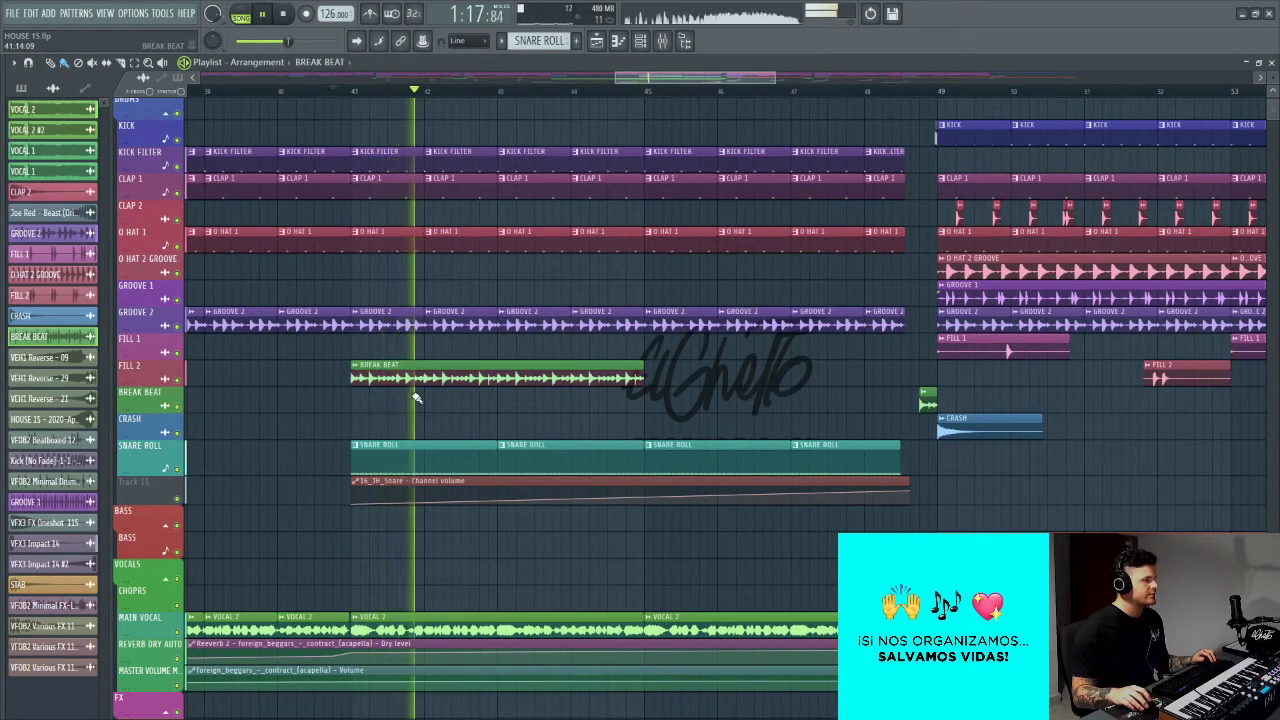
Step: Mute the KICK FILTER and O HAT 1 tracks and duplicate the BREAK BEAT clip to bar 45
left_click(178, 166)
left_click(178, 245)
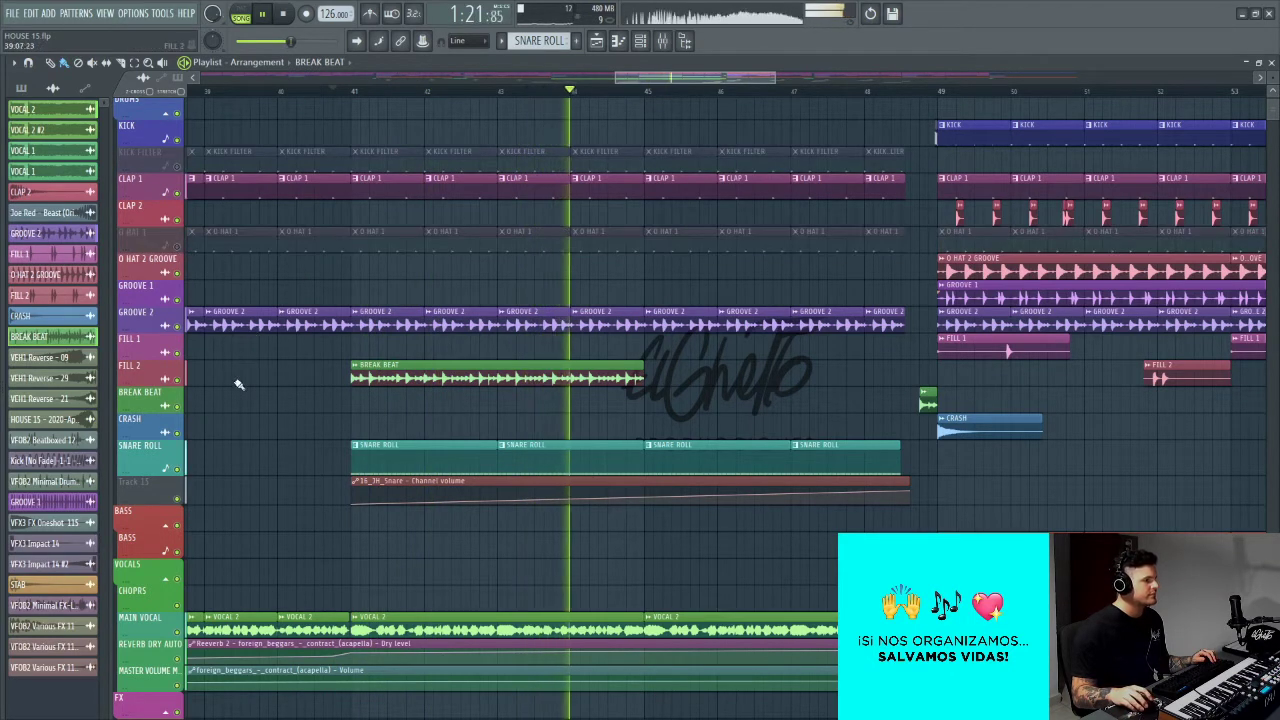
left_click(407, 378, "ctrl")
key("ctrl+b")
left_click(705, 414, "ctrl")
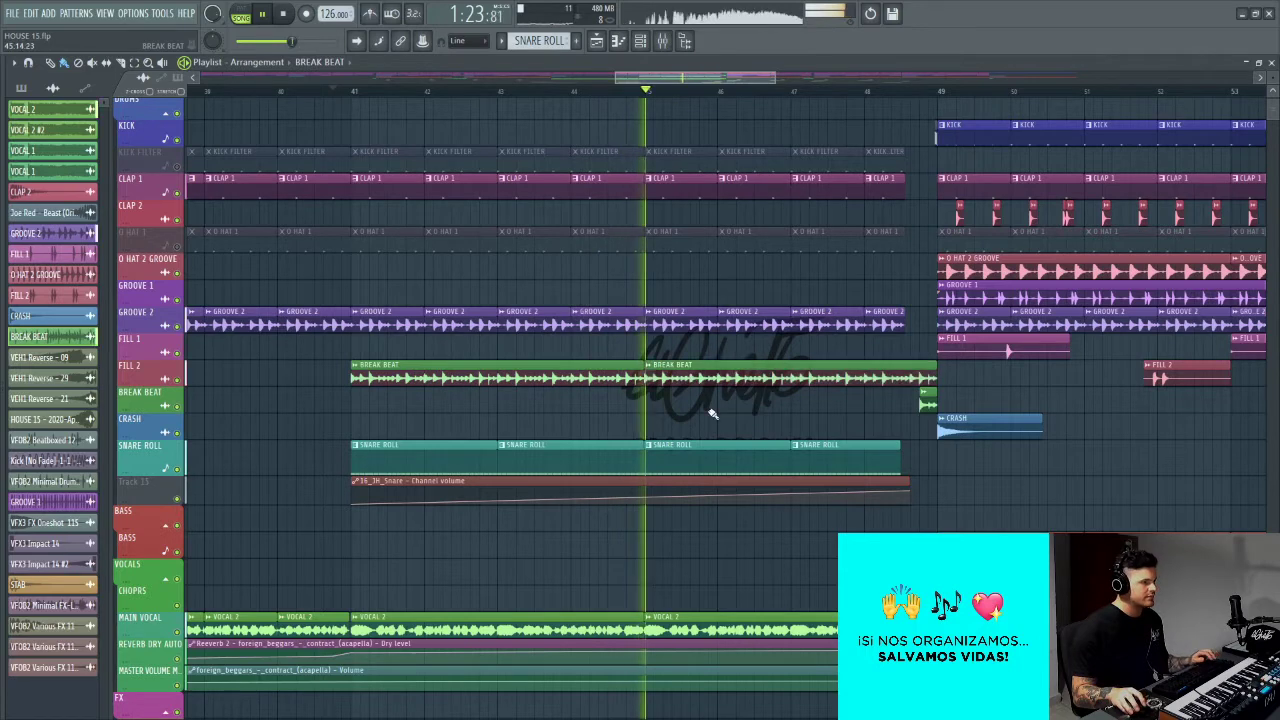
Step: Trim the second BREAK BEAT clip on the FILL 2 track to end together with the last SNARE ROLL clip
scroll(932, 432, "up", 3)
scroll(935, 430, "up", 2)
left_click_drag(870, 354, 874, 394)
right_click(877, 384)
scroll(876, 387, "down", 4)
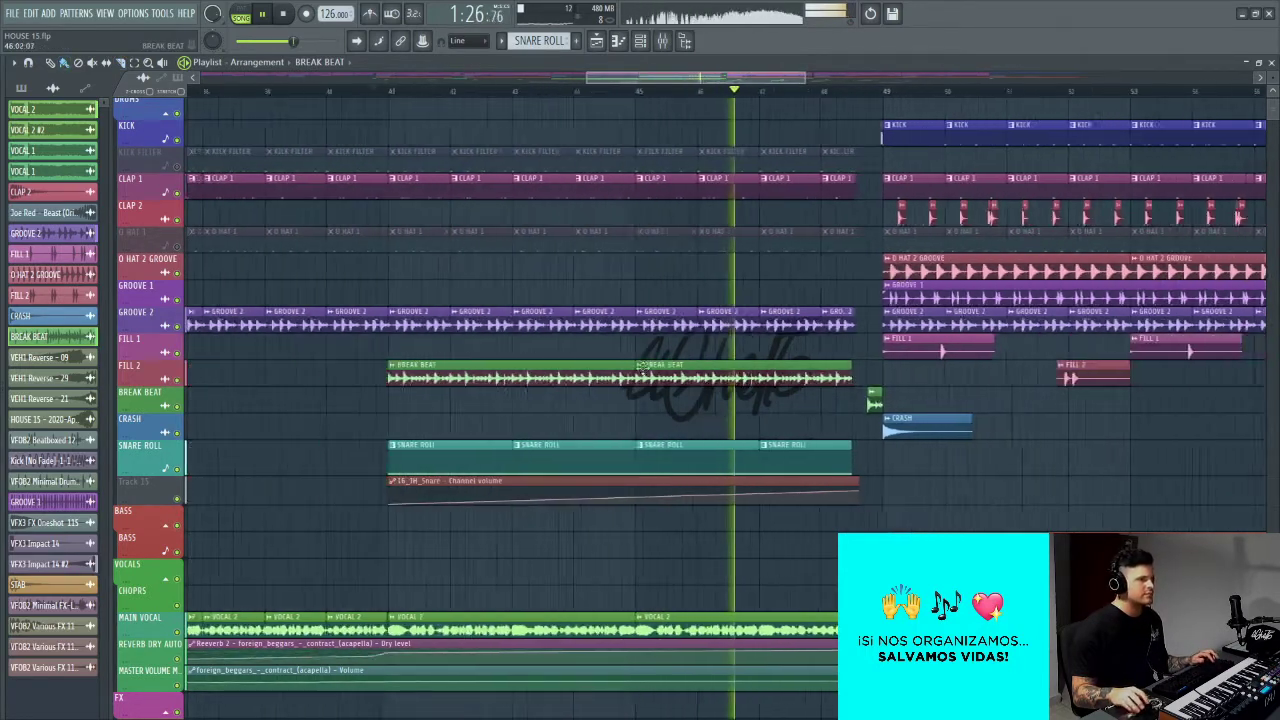
Step: Unmute the O HAT 1 and KICK FILTER tracks while playing on into bar 49, and stop playback
left_click(177, 245)
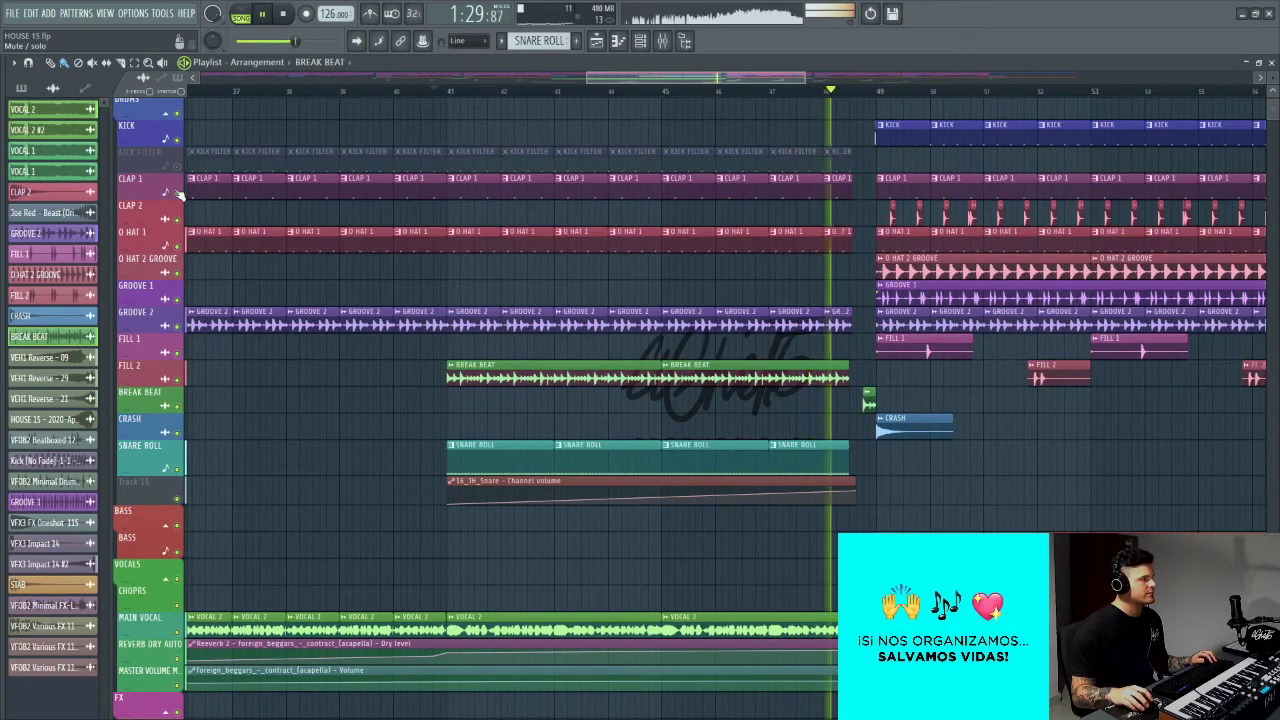
left_click(177, 165)
scroll(860, 400, "up", 3)
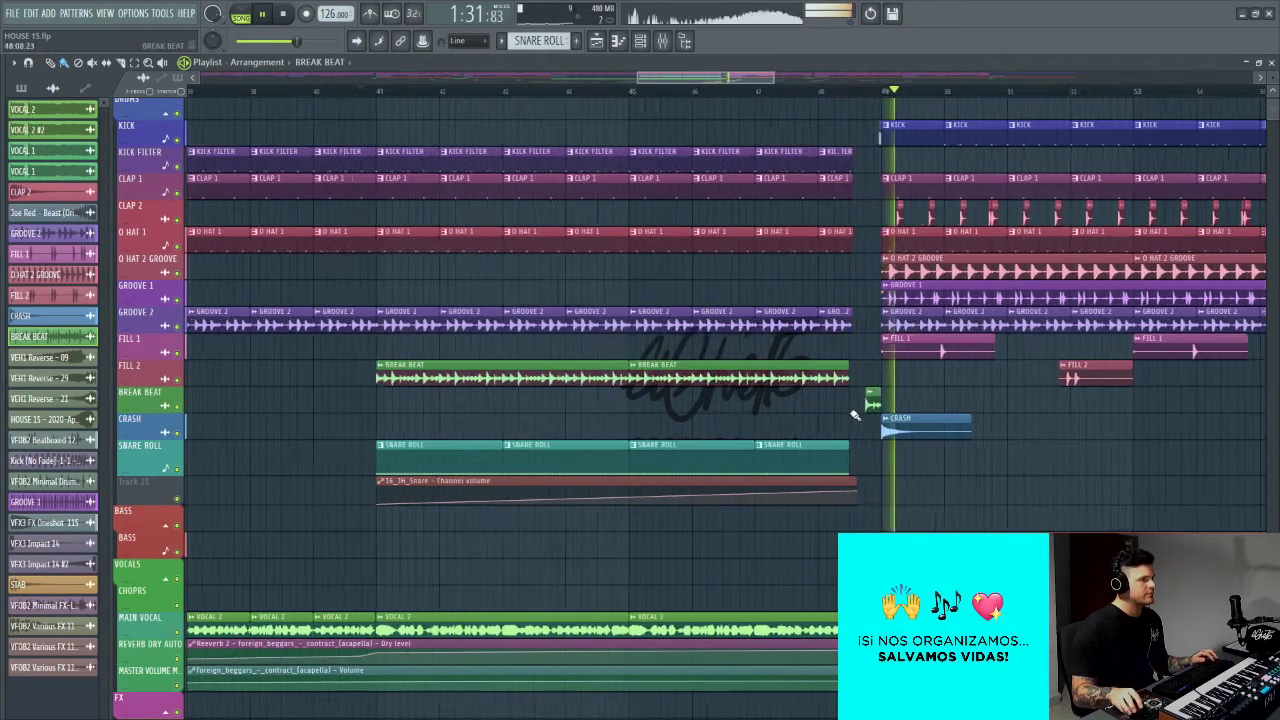
scroll(660, 390, "down", 3)
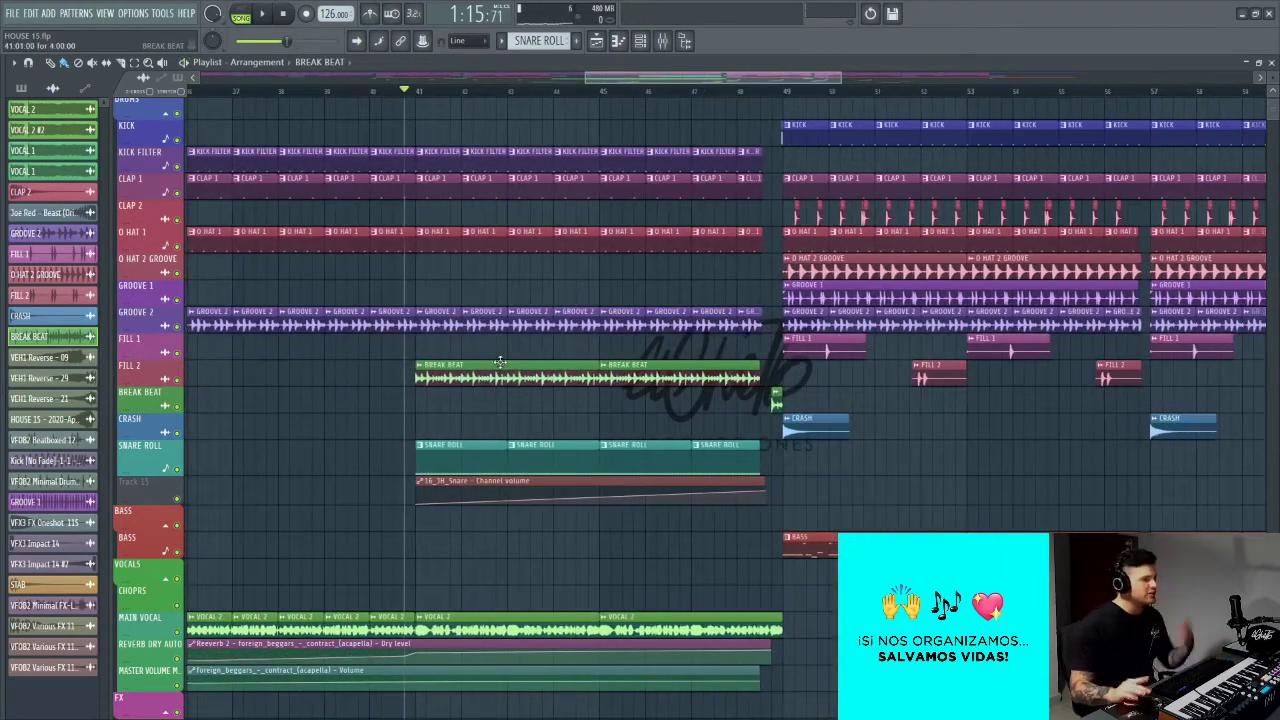
Step: Delete both BREAK BEAT clips from the FILL 2 track
right_click(578, 380)
right_click(645, 368)
scroll(634, 383, "down", 2)
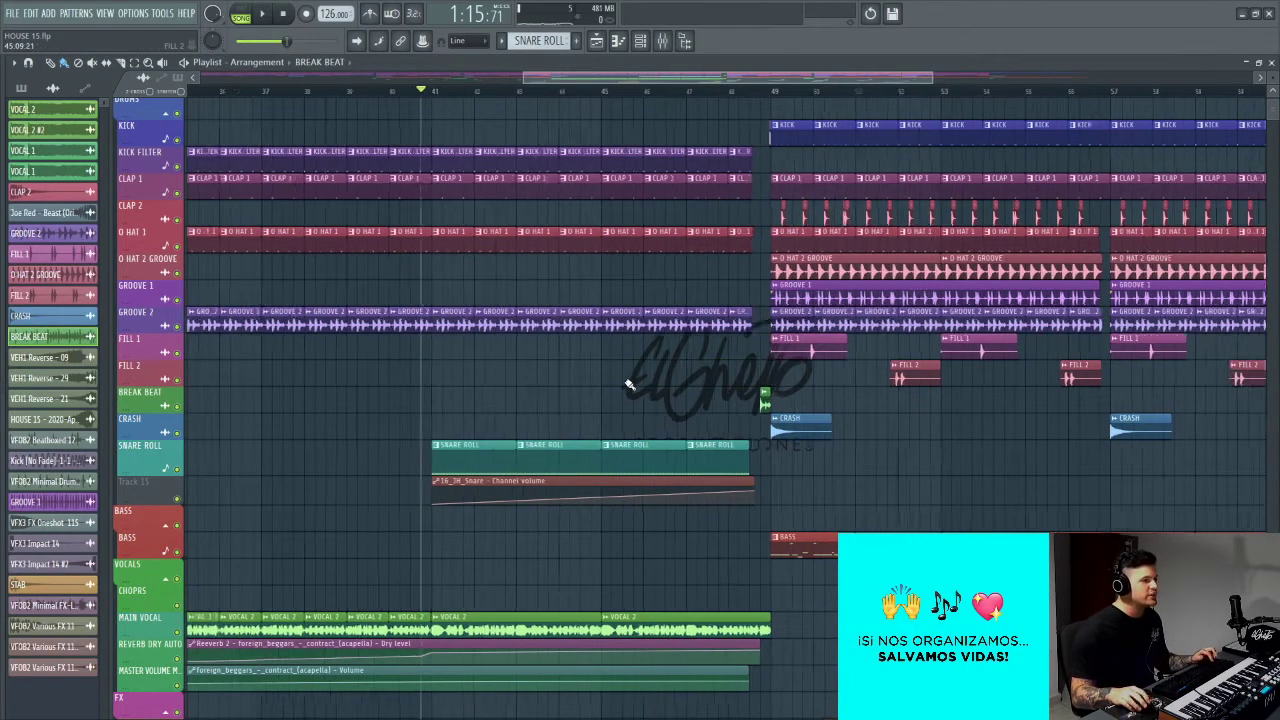
Step: Compare the KICK channel's sample settings with those of the reversed Kick [No Fade] clip just before bar 49
scroll(740, 394, "up", 4)
scroll(755, 393, "up", 5)
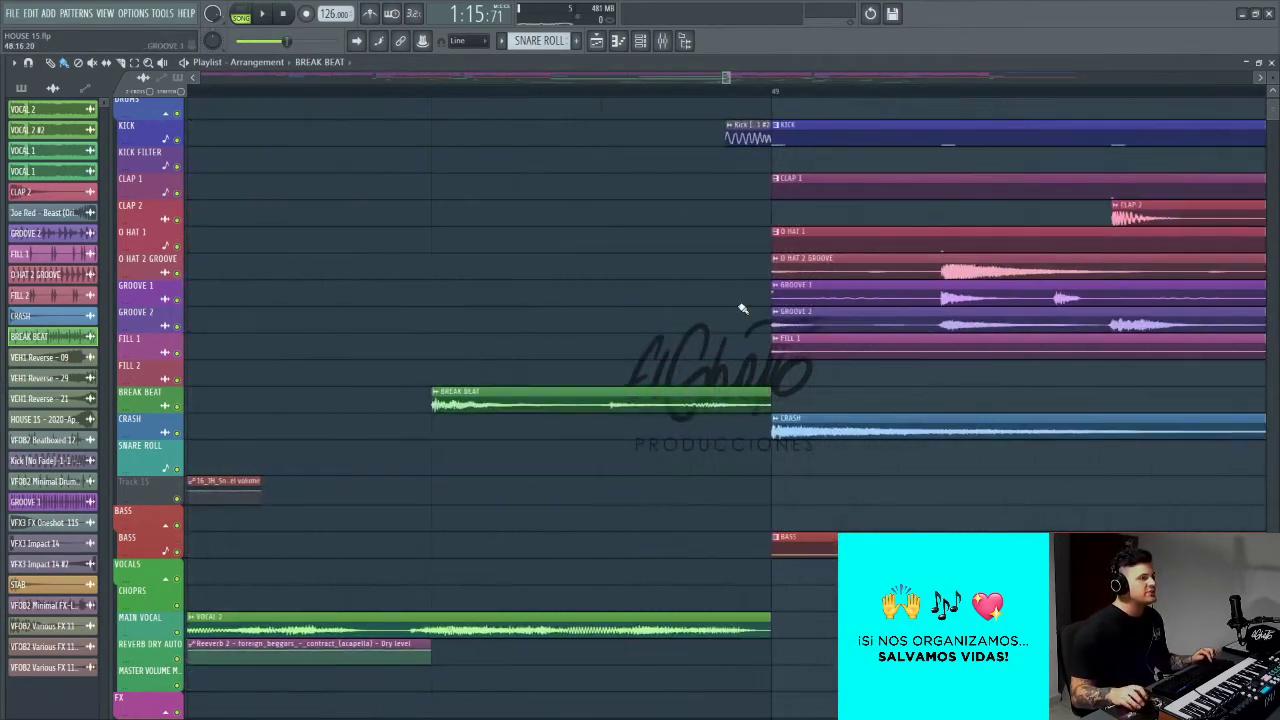
scroll(686, 140, "down", 3)
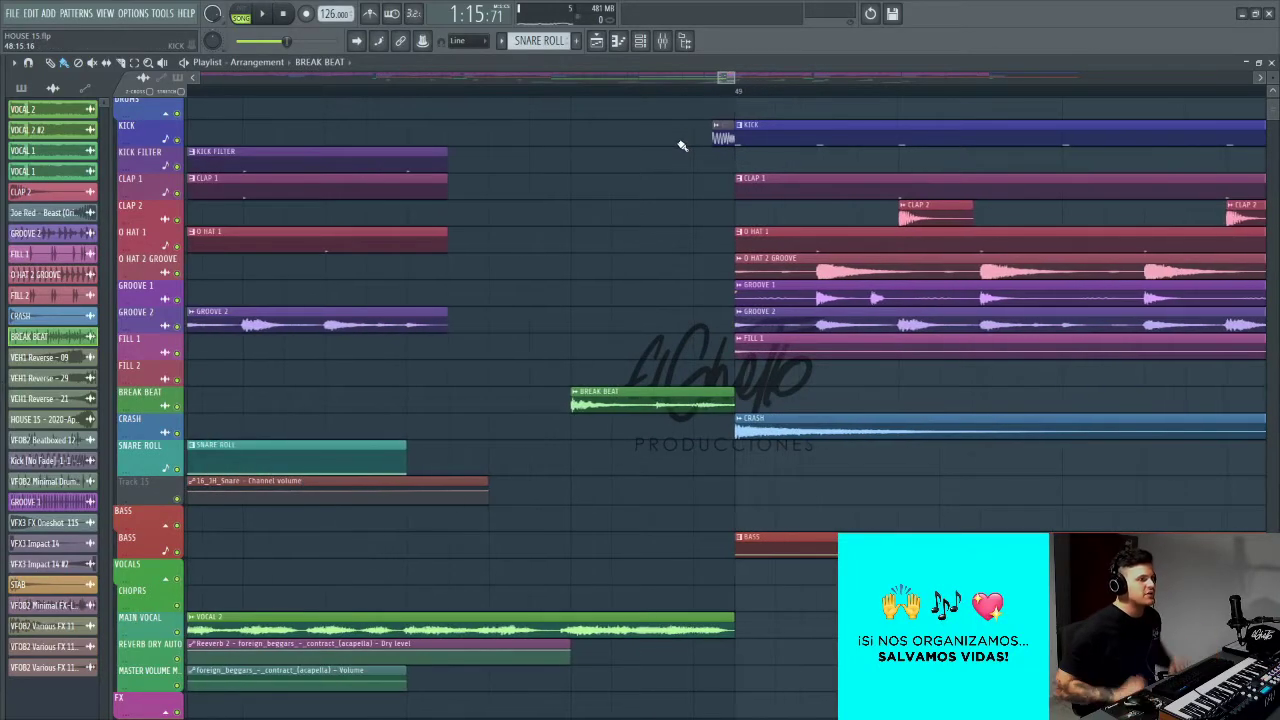
double_click(783, 136)
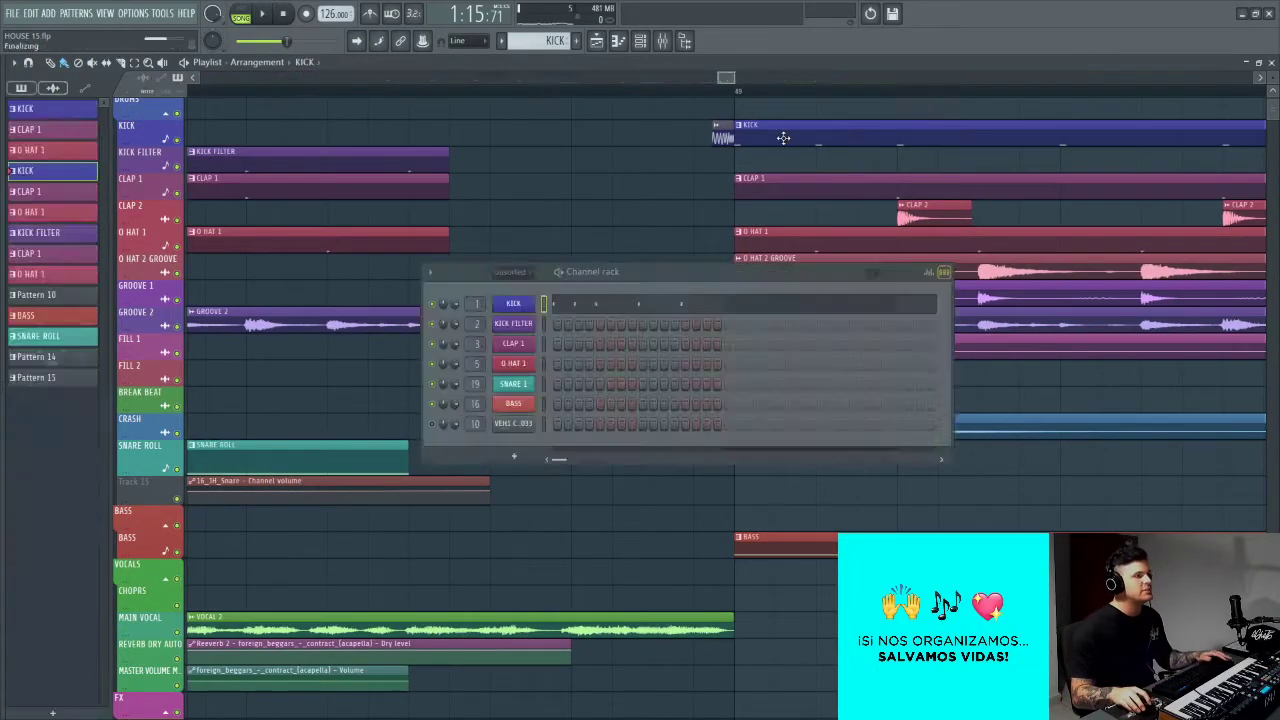
key("Escape")
left_click(513, 306)
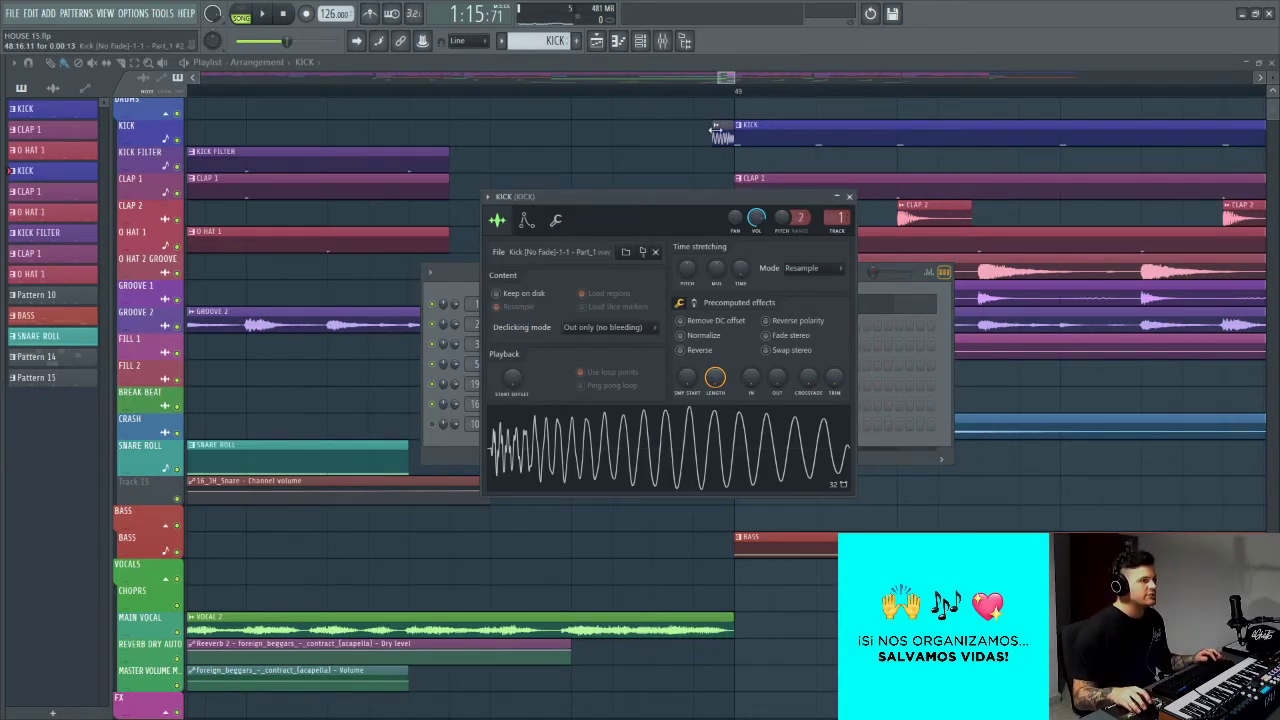
key("Escape")
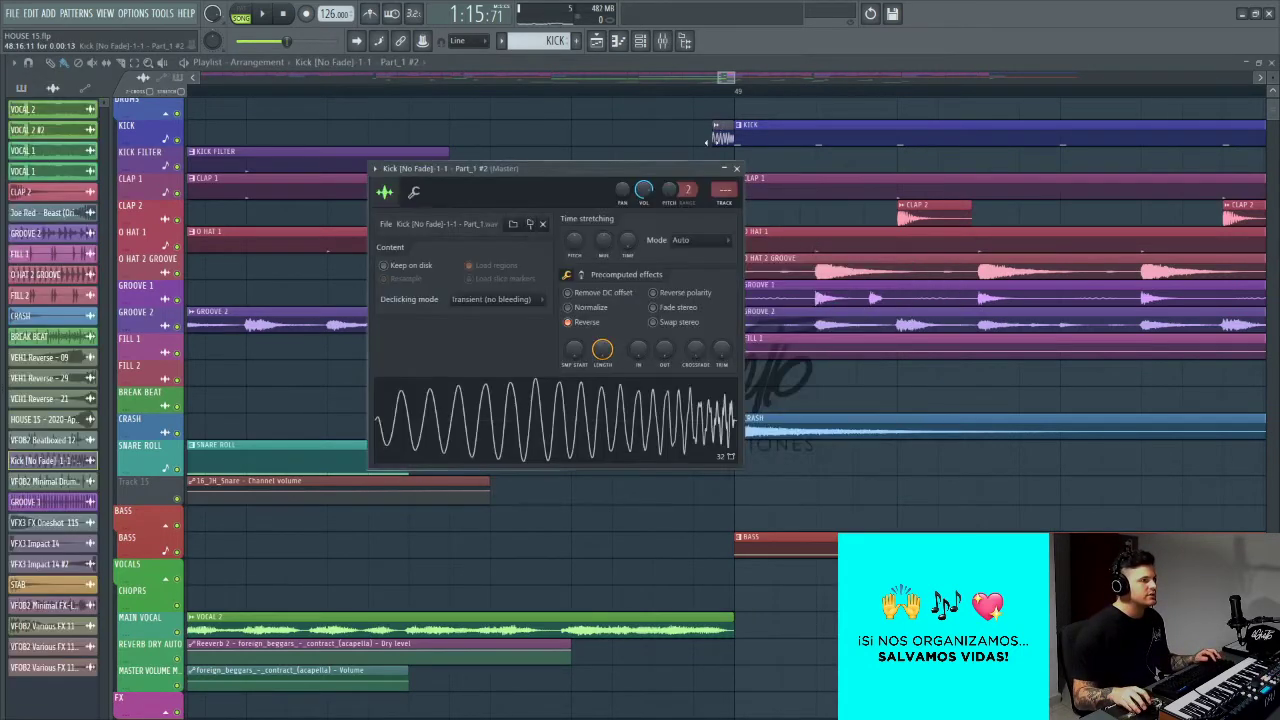
Step: Delete the reversed kick clip before bar 49 and place the KICK channel's sample as an audio clip on the KICK FILTER track at 48:13
key("Escape")
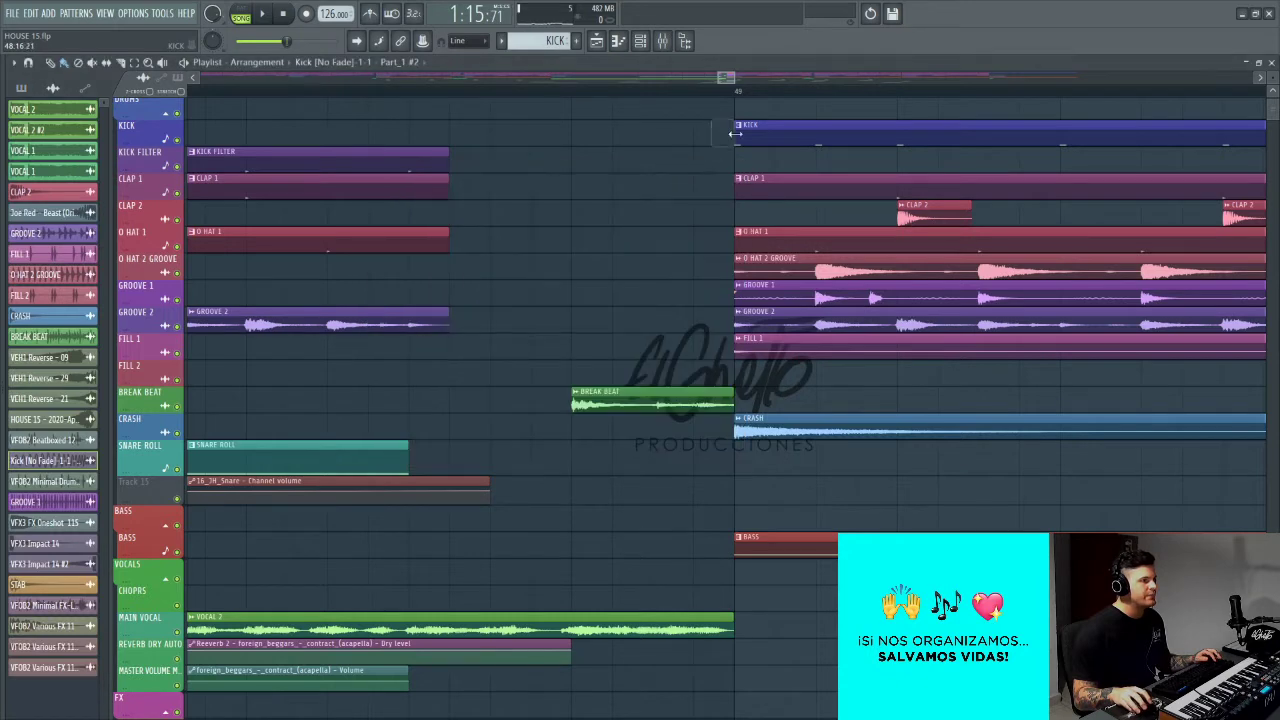
double_click(748, 134)
key("Escape")
left_click(514, 308)
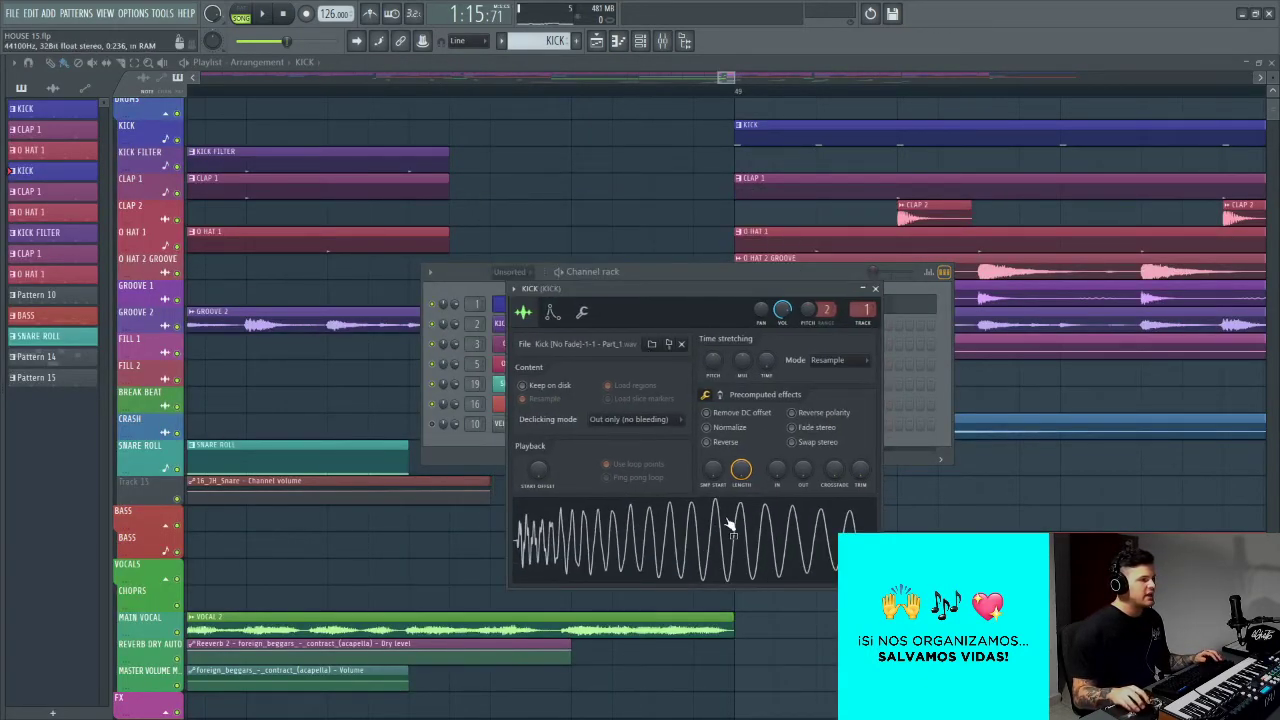
left_click_drag(686, 540, 570, 165)
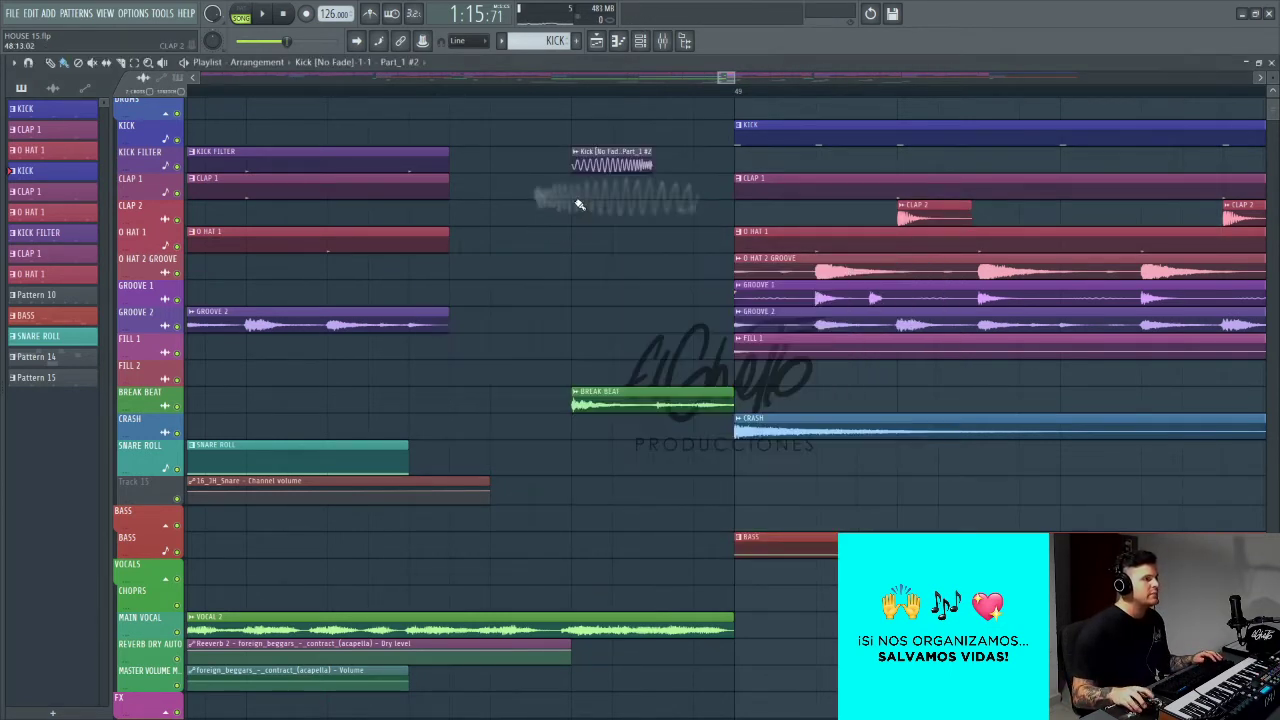
Step: Compare the KICK channel's sample waveform with that of the new Kick [No Fade] clip on the KICK FILTER track
scroll(612, 160, "up", 3)
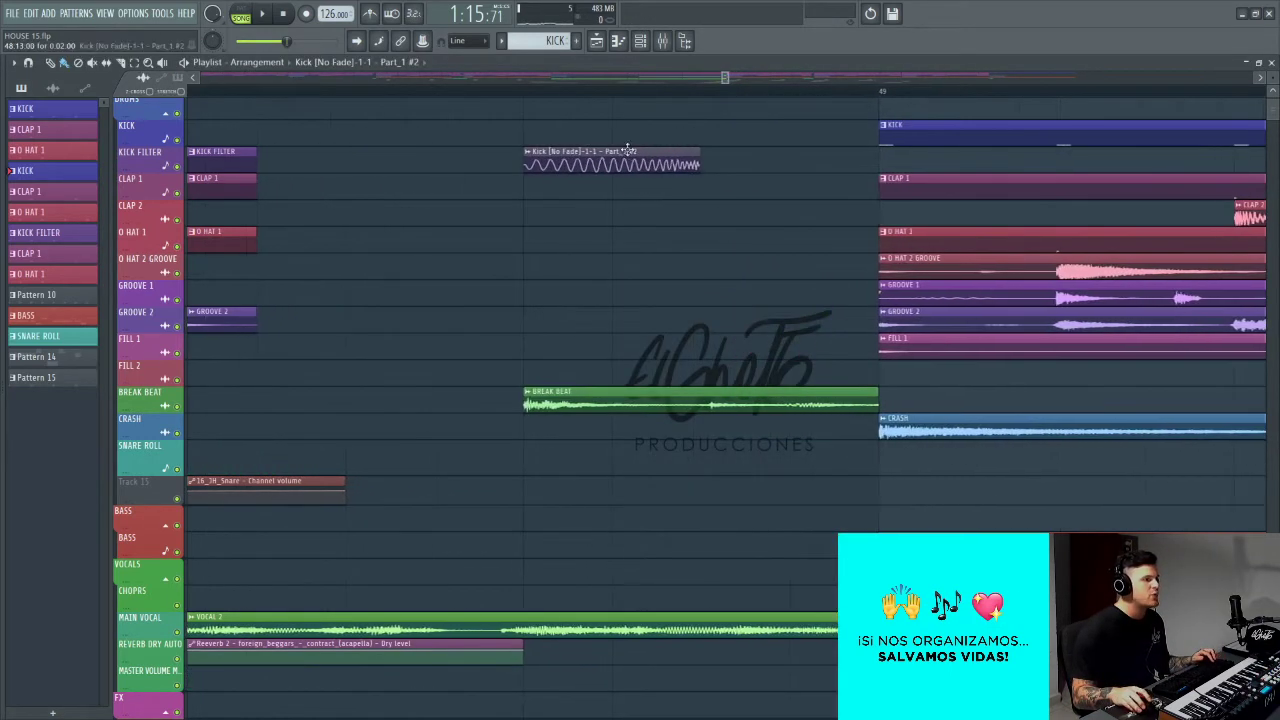
key("F6")
left_click(521, 305)
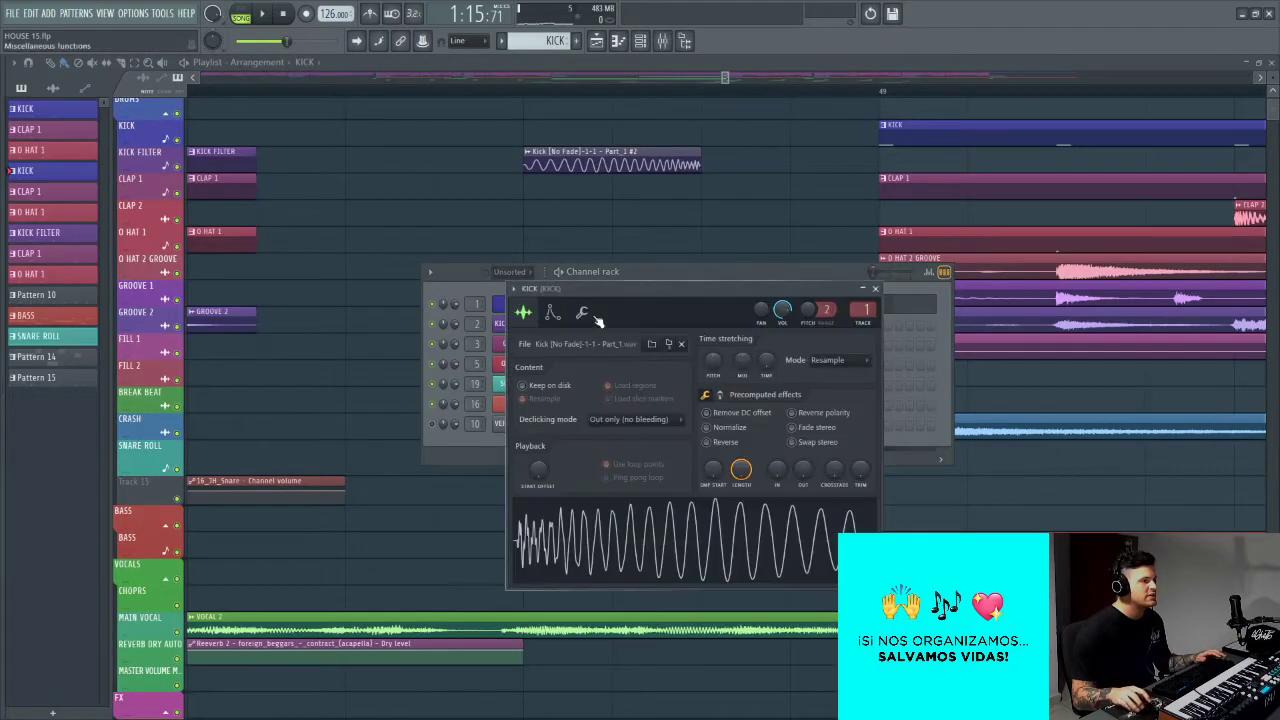
right_click(622, 213)
scroll(608, 209, "down", 3)
Step: Switch the Reverse effect off and back on in the new Kick [No Fade] clip's sample settings
left_click(605, 165)
double_click(605, 165)
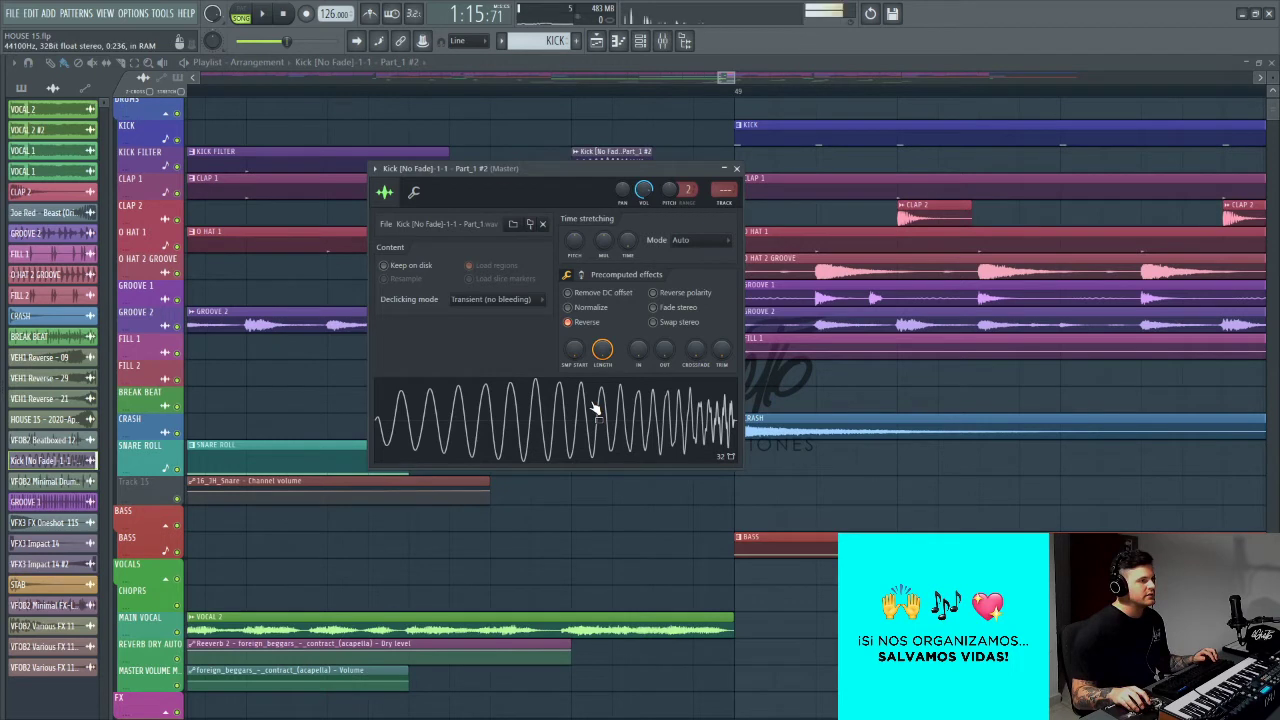
left_click_drag(595, 170, 597, 197)
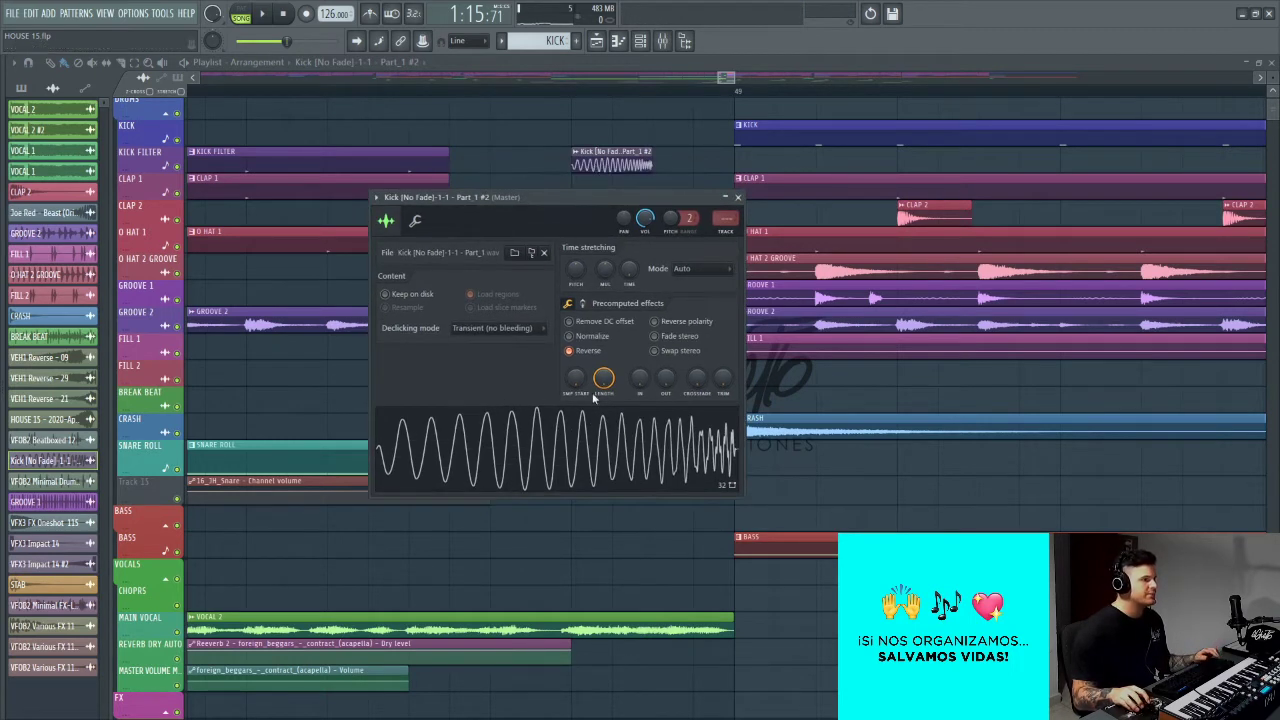
left_click(589, 352)
left_click(569, 351)
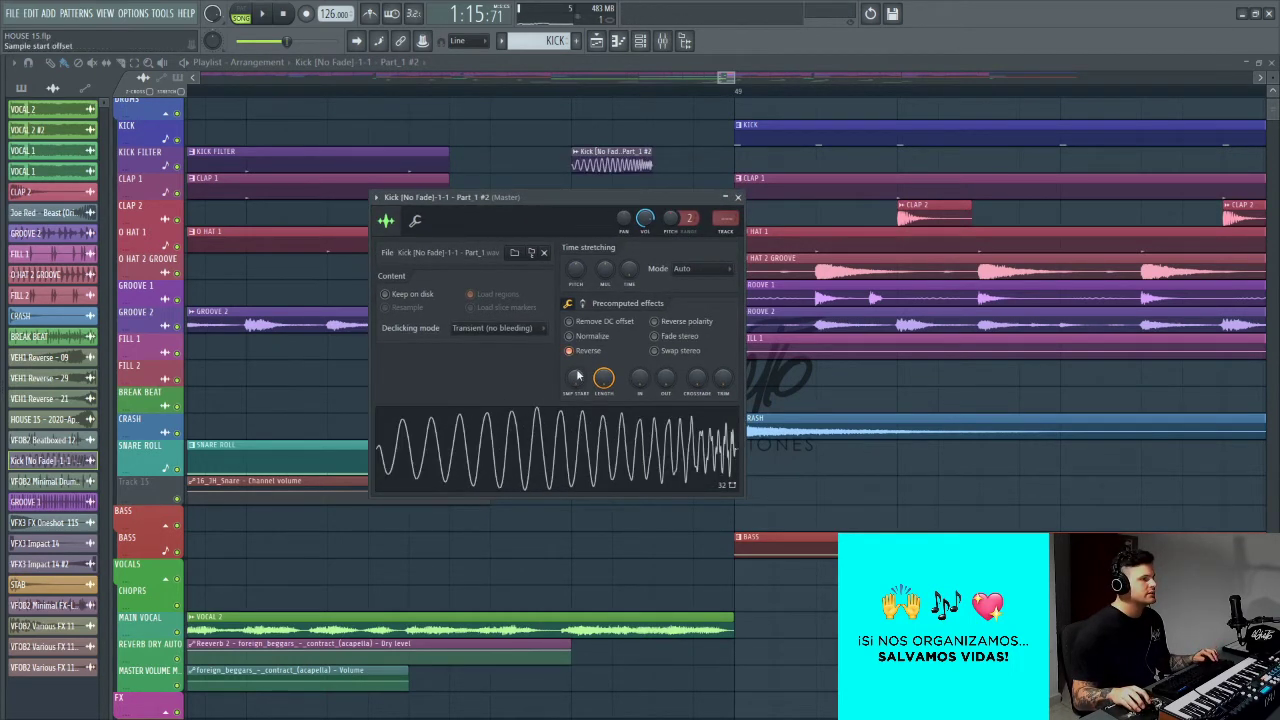
key("Escape")
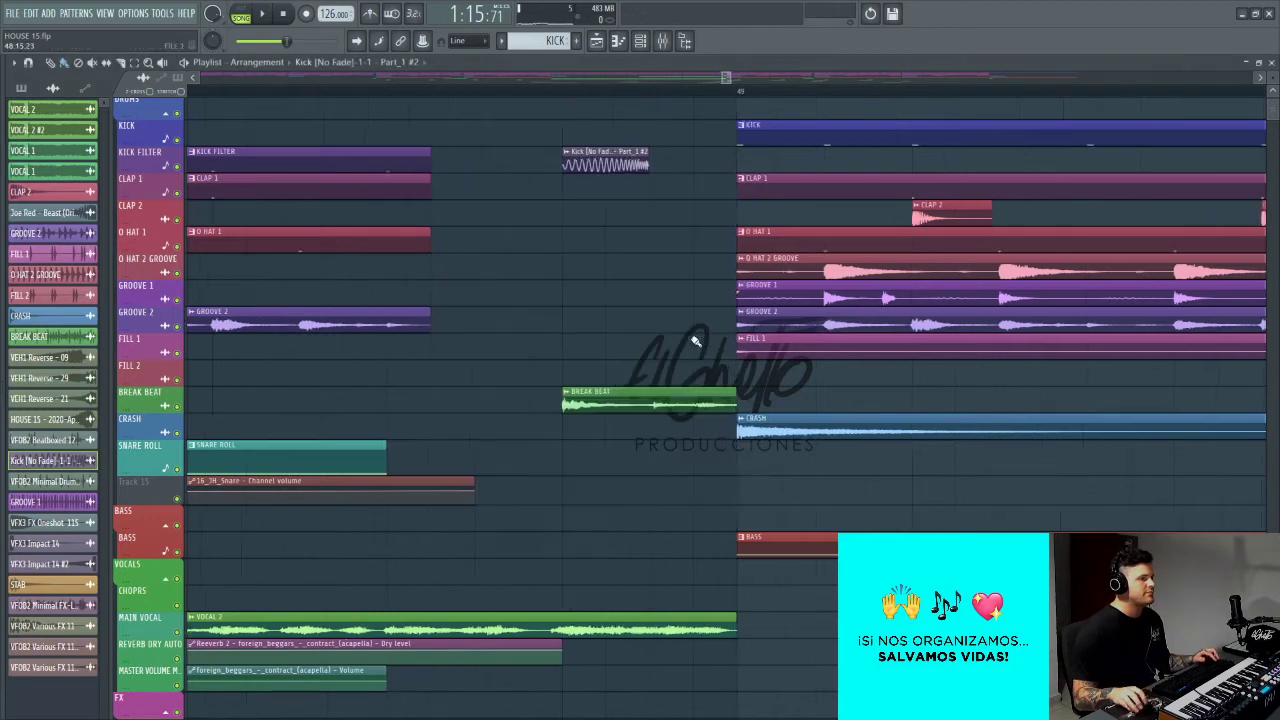
Step: Solo the KICK FILTER track and audition the reversed kick clip
scroll(554, 277, "up", 4)
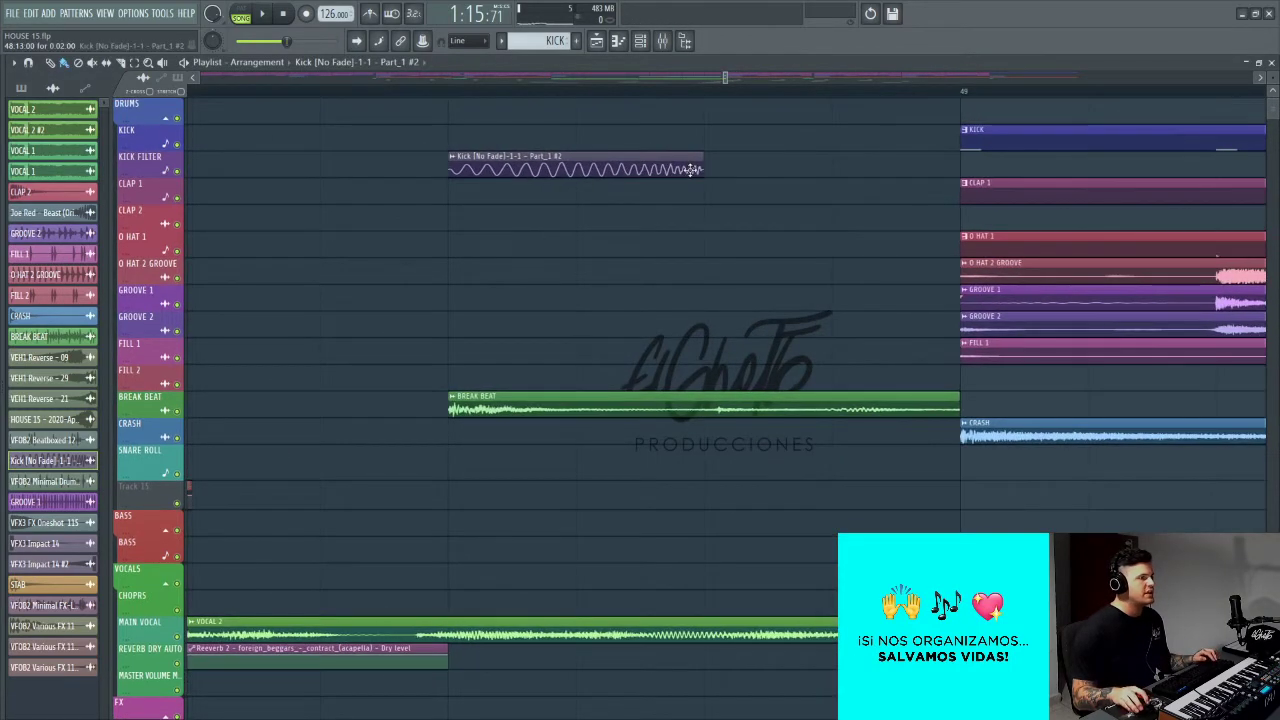
right_click(180, 170)
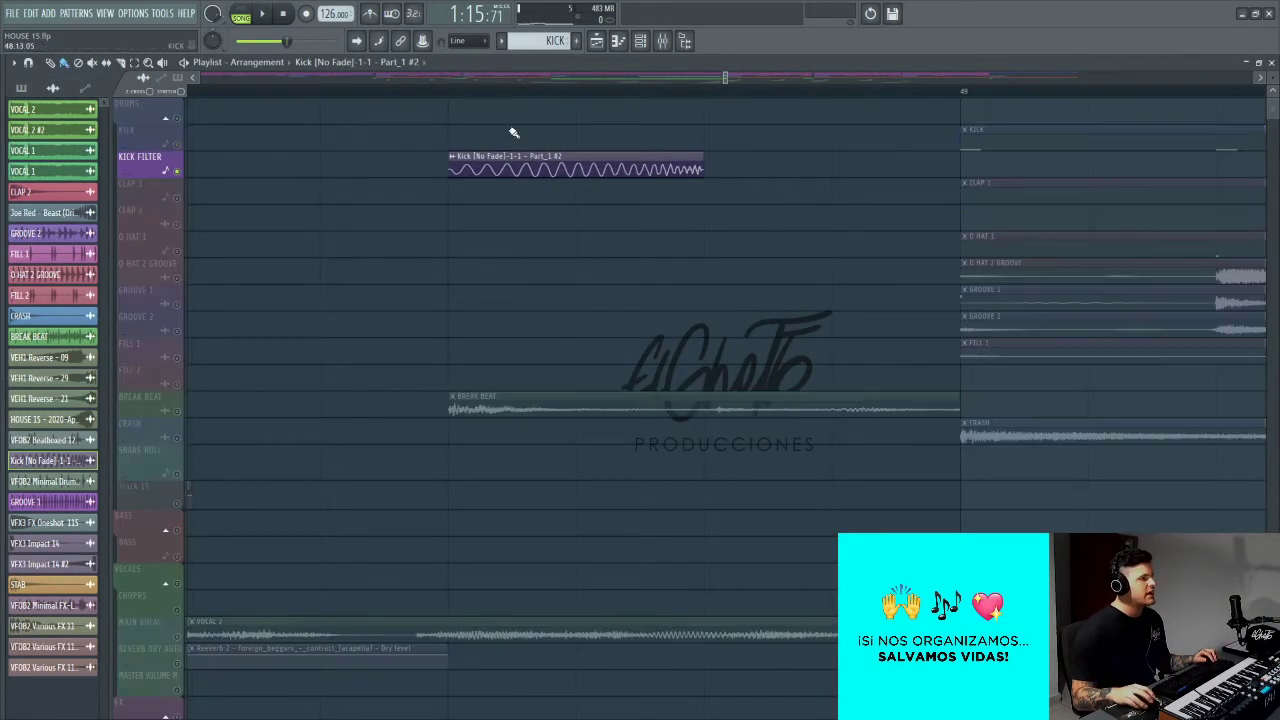
left_click(675, 91)
key("space")
key("space")
Step: Move the reversed kick clip on the KICK FILTER track so it ends at bar 49, and unsolo the track
left_click(671, 181)
key("ctrl+z")
left_click_drag(686, 170, 932, 170)
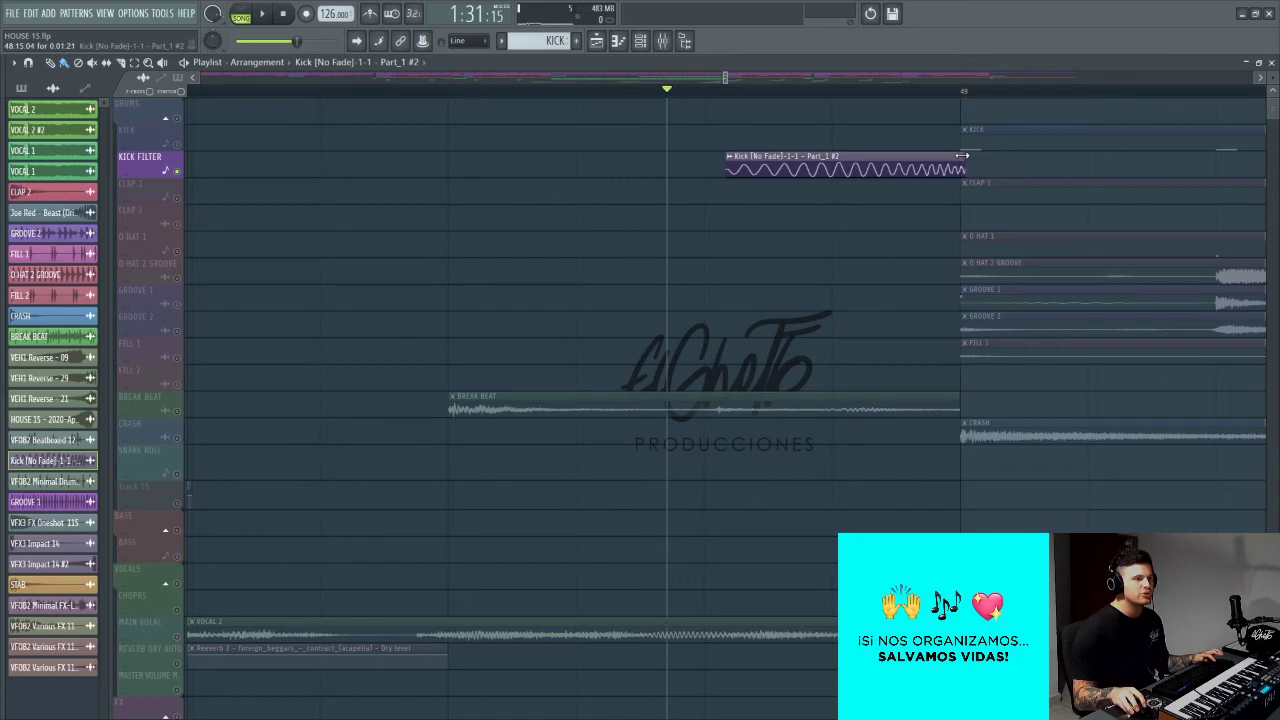
right_click(180, 149)
right_click(180, 149)
scroll(291, 186, "down", 5)
scroll(252, 210, "left", 2)
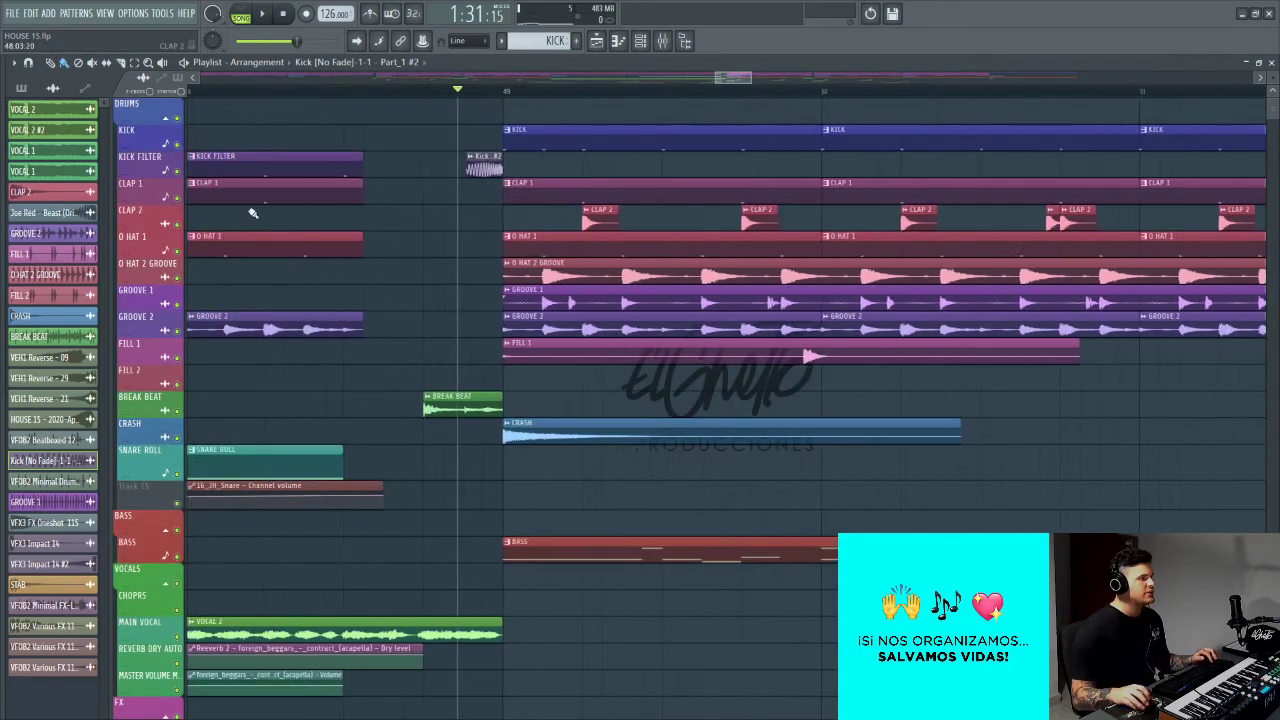
Step: Solo the KICK FILTER and KICK tracks together and play the reversed kick into bar 49
right_click(173, 172)
left_click(168, 171)
right_click(177, 171)
left_click(177, 145)
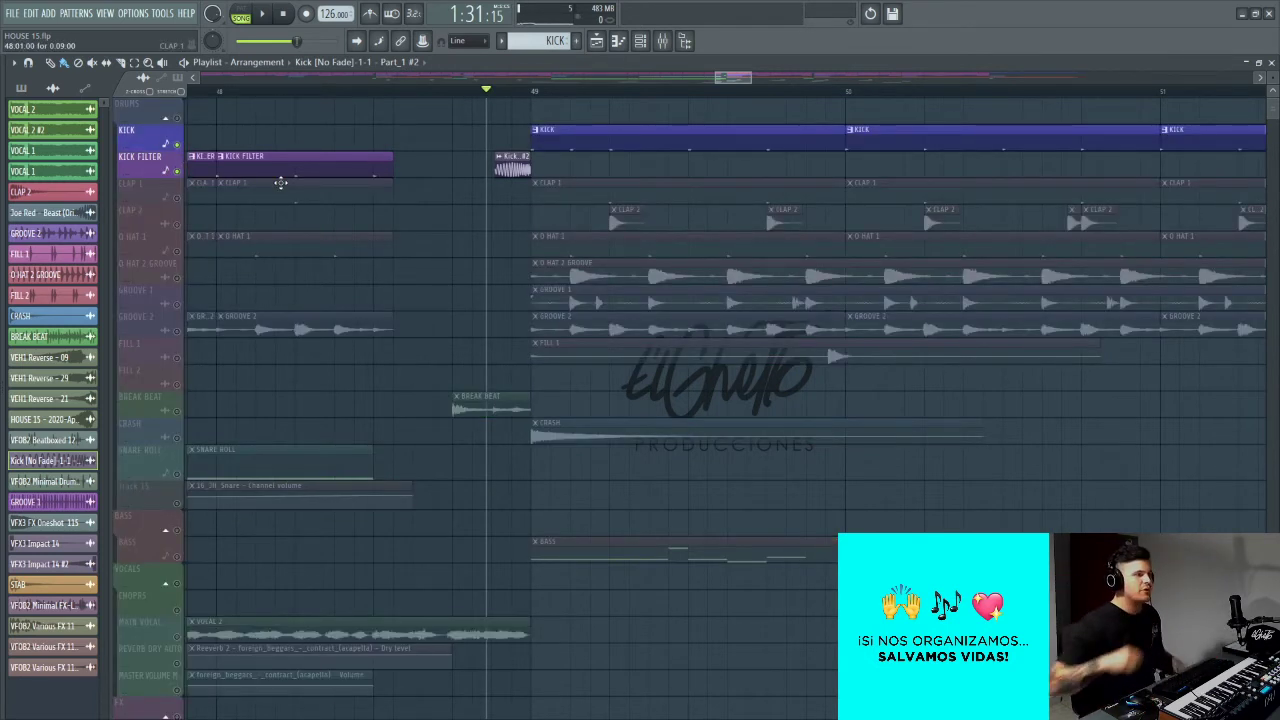
key("space")
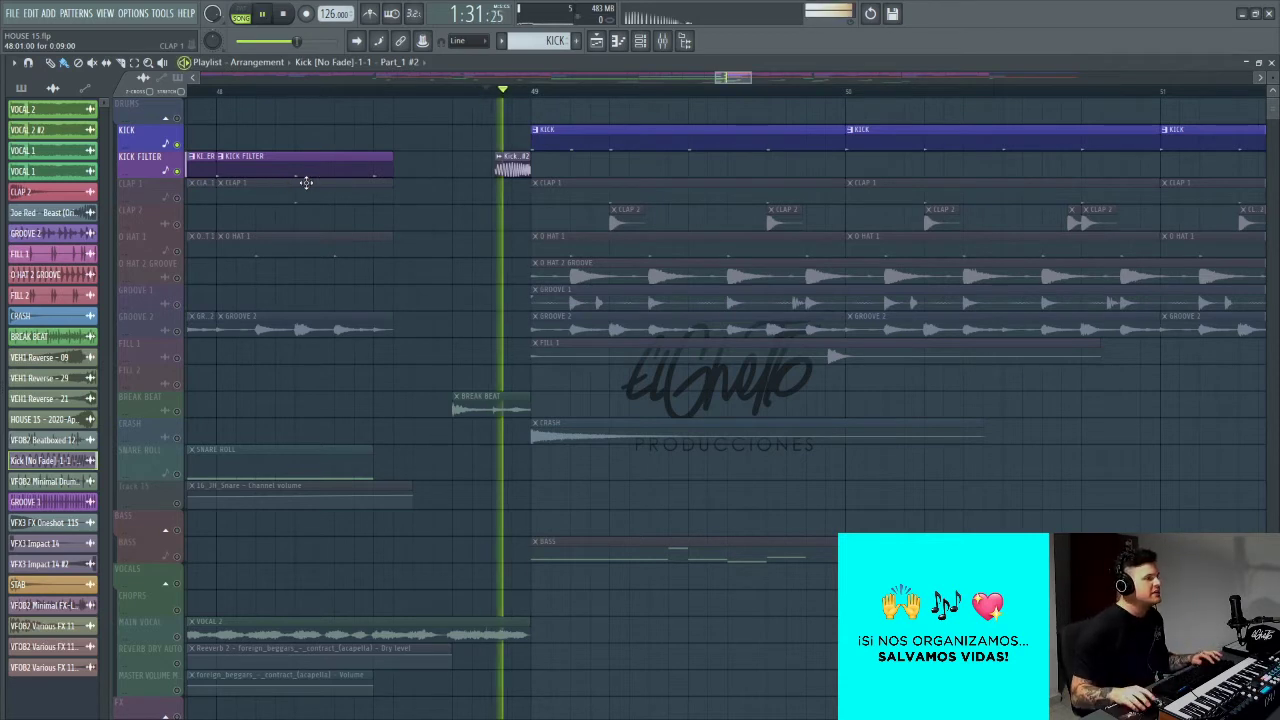
key("space")
Step: Try a one-step portion from the beginning of the reversed kick, running from 48:16 to bar 49, with playback into the drop
scroll(510, 180, "up", 1)
scroll(510, 180, "up", 2)
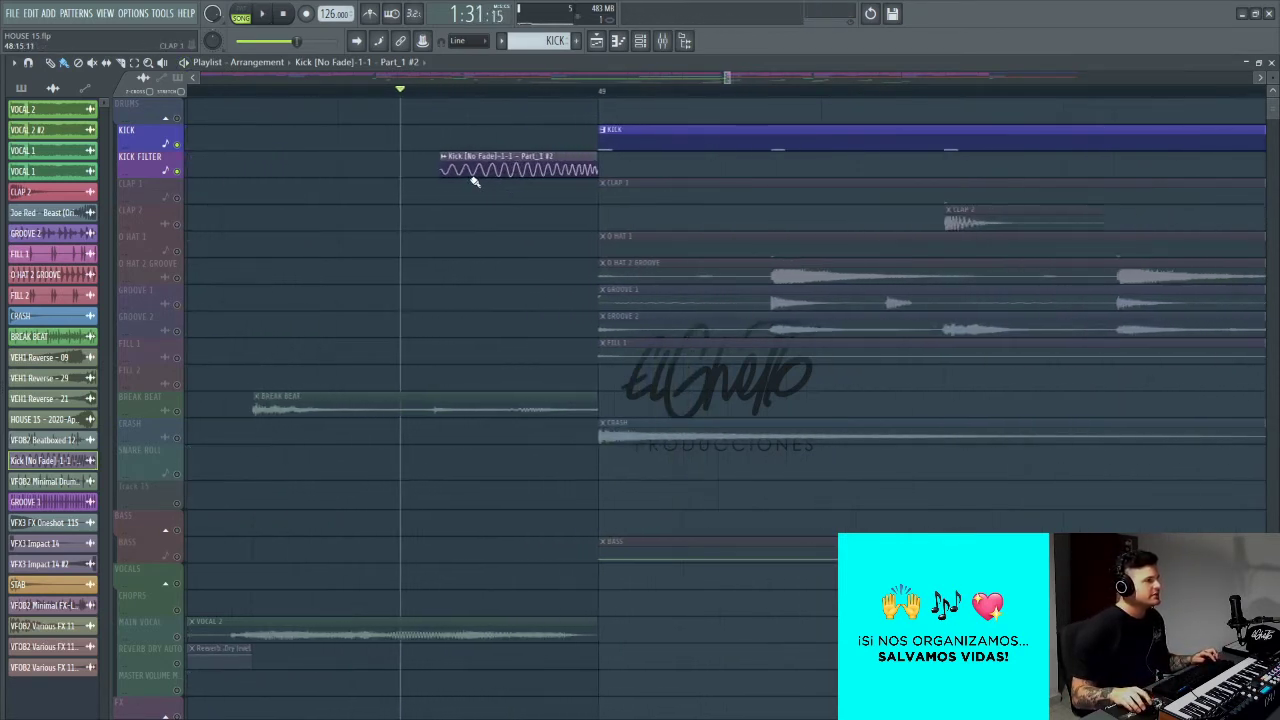
mouse_move(586, 161)
left_mouse_down()
mouse_move(508, 164)
mouse_move(575, 164)
left_mouse_up()
key("space")
key("space")
scroll(540, 190, "down", 3)
scroll(530, 185, "up", 3)
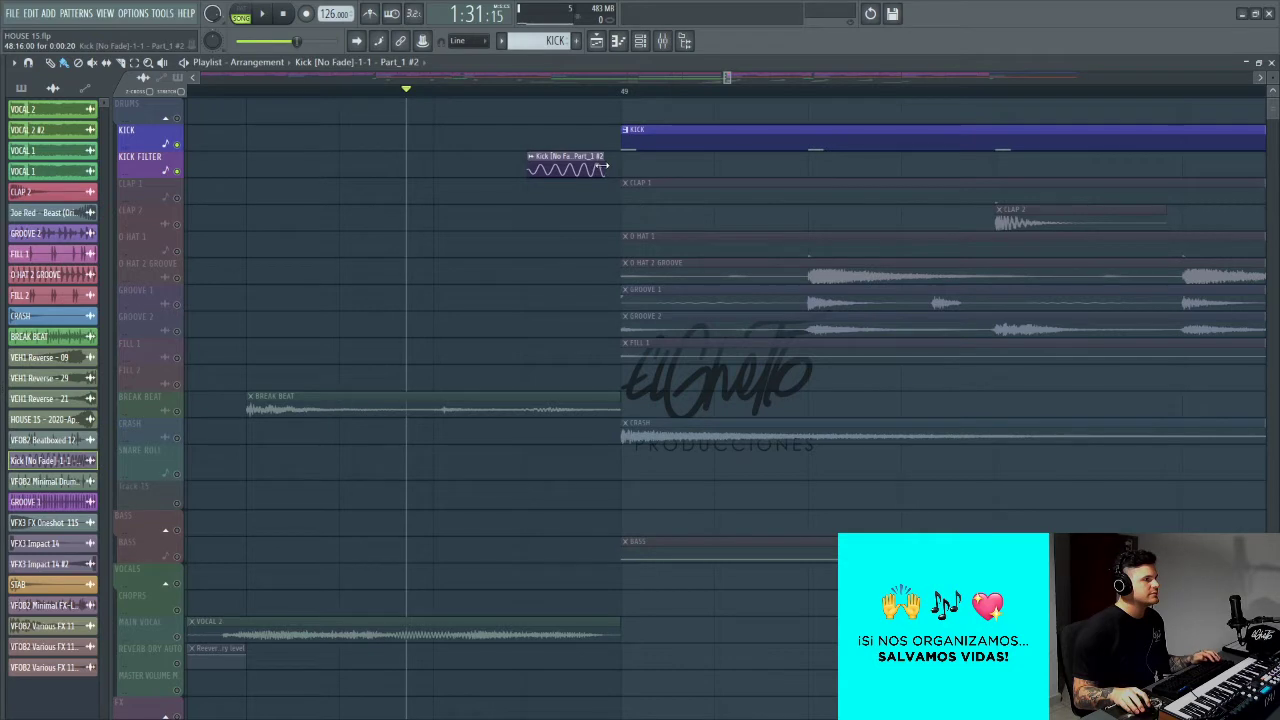
key("space")
key("space")
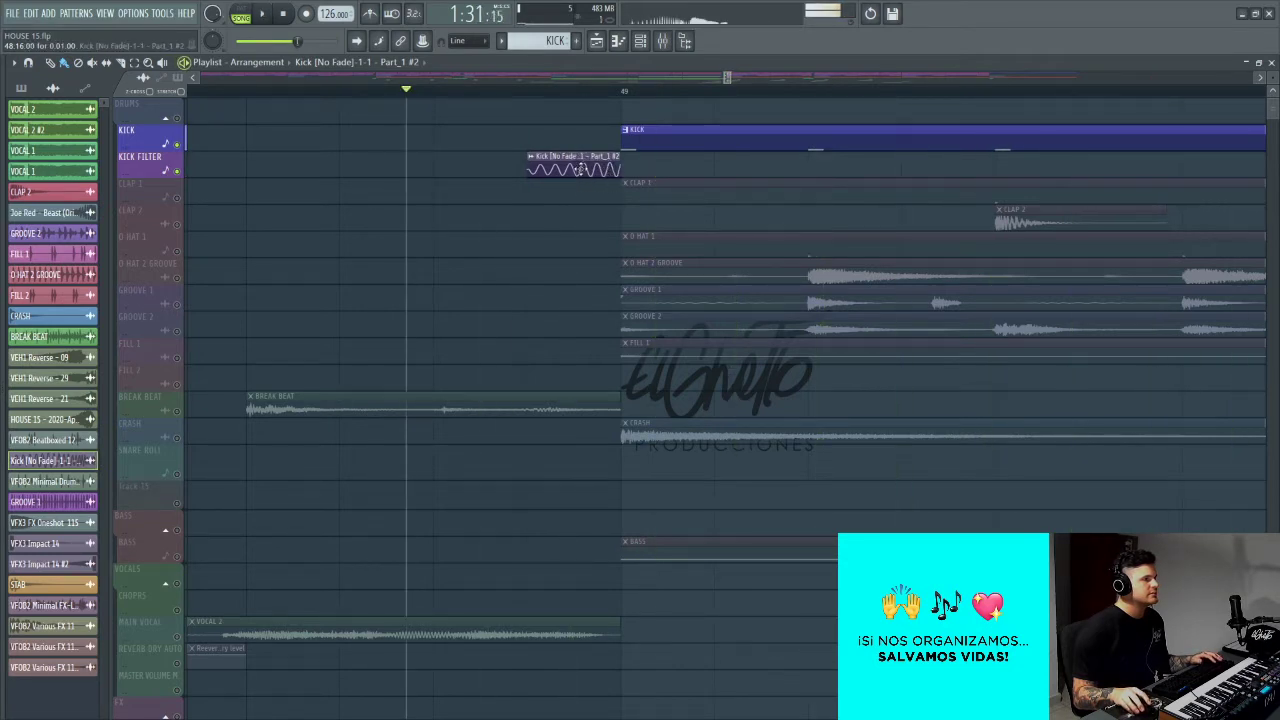
Step: Trim the reversed kick's start so only its final portion sounds from 48:16 to bar 49, and play the transition
left_click_drag(580, 158, 545, 158)
key("space")
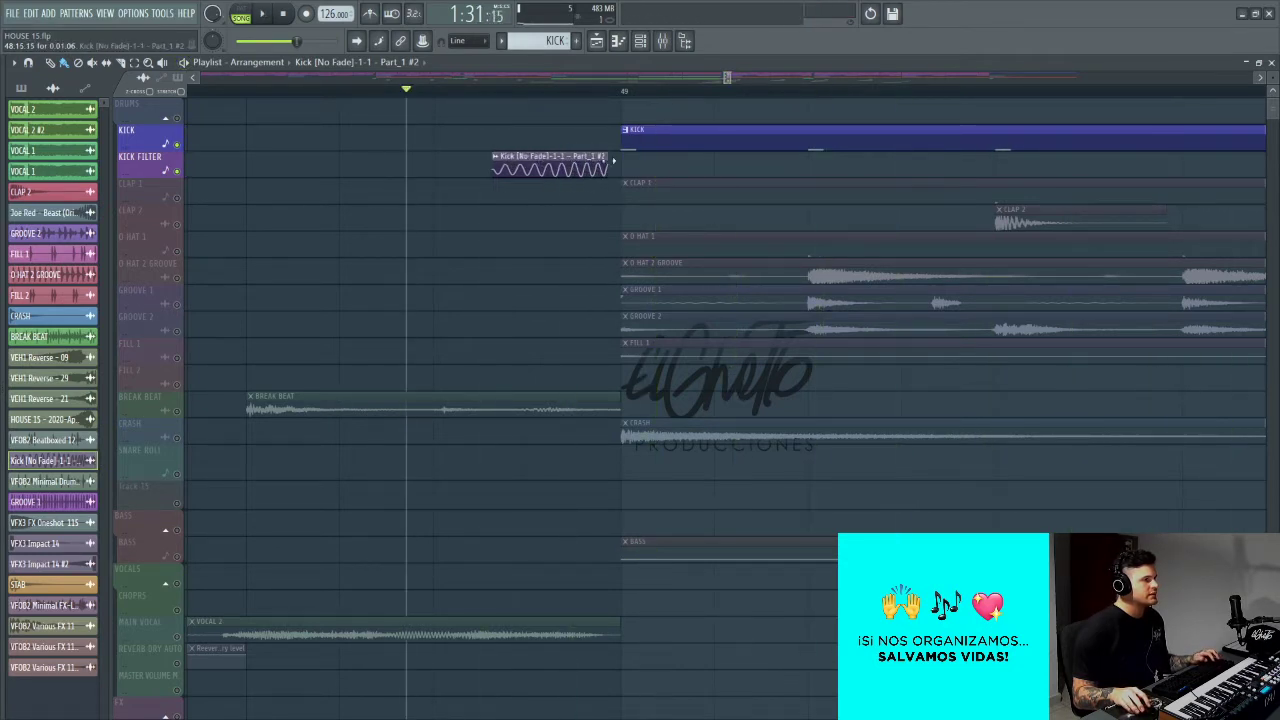
left_click_drag(660, 173, 610, 168)
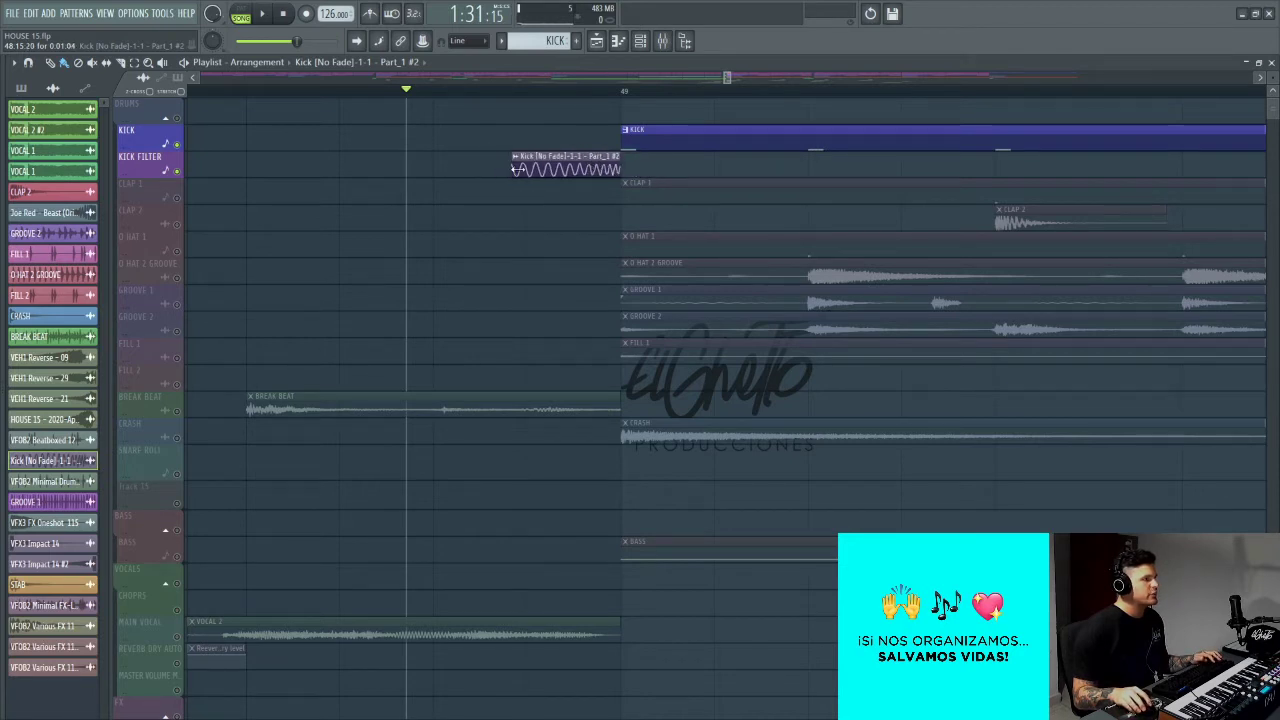
key("space")
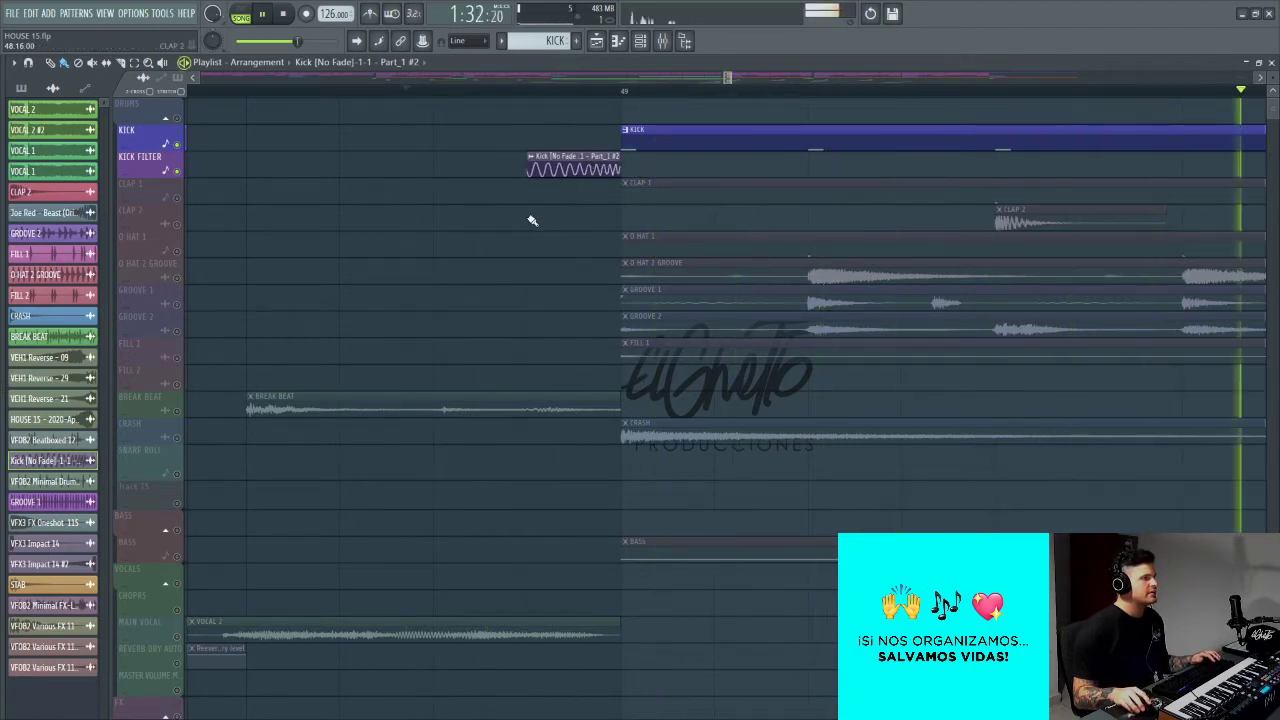
scroll(527, 222, "down", 4)
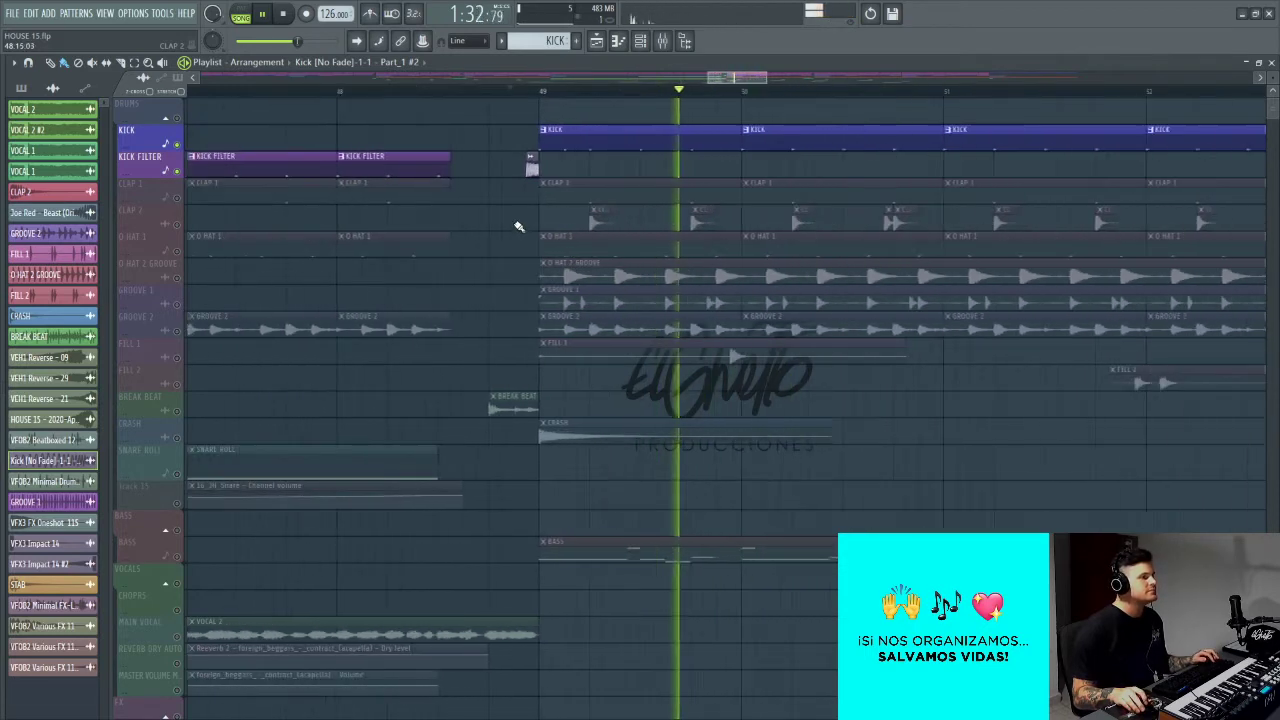
key("space")
Step: Play the transition from early in bar 48 with the BASS track added to the soloed kicks, and restore all tracks
scroll(367, 421, "up", 1)
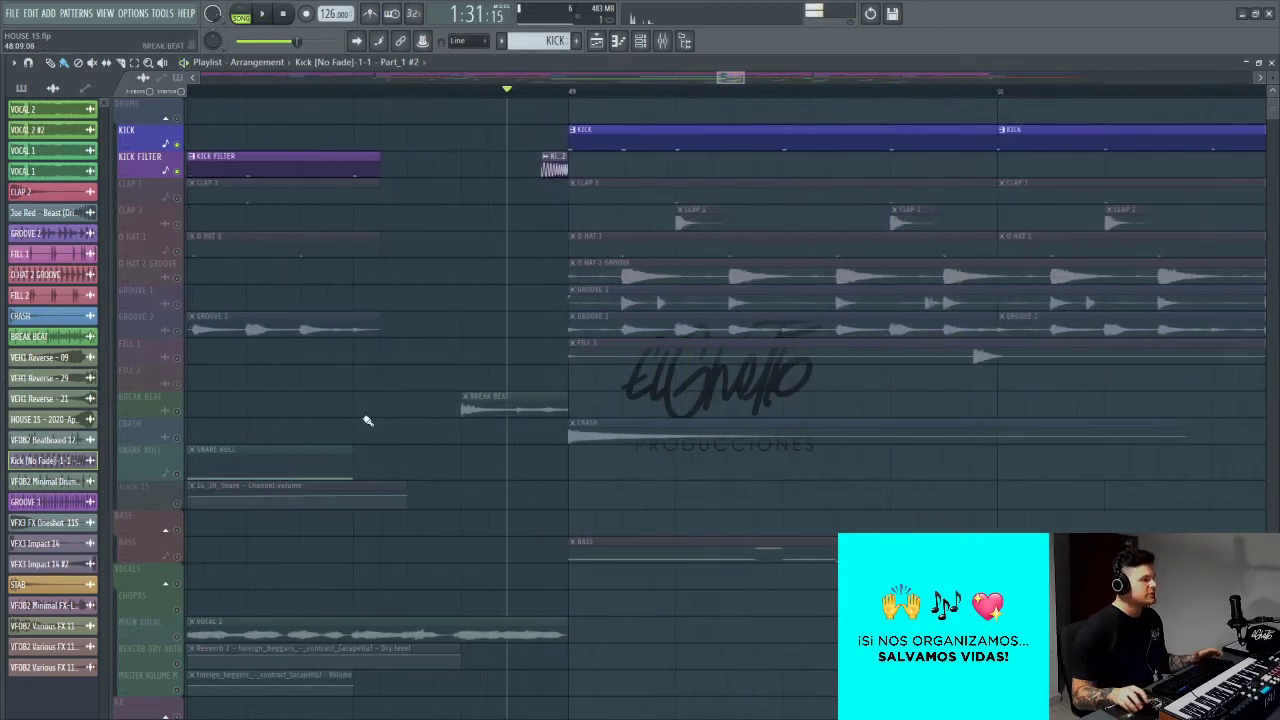
left_click(177, 558)
left_click(202, 92)
key("space")
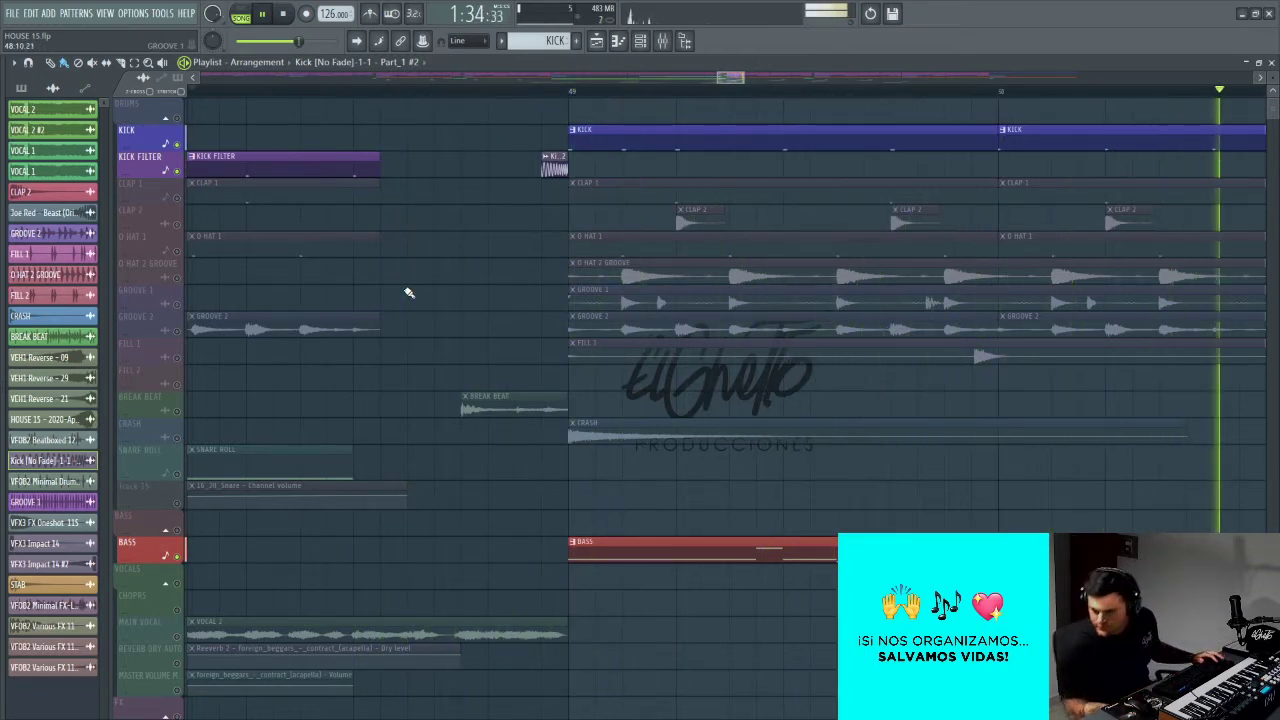
key("space")
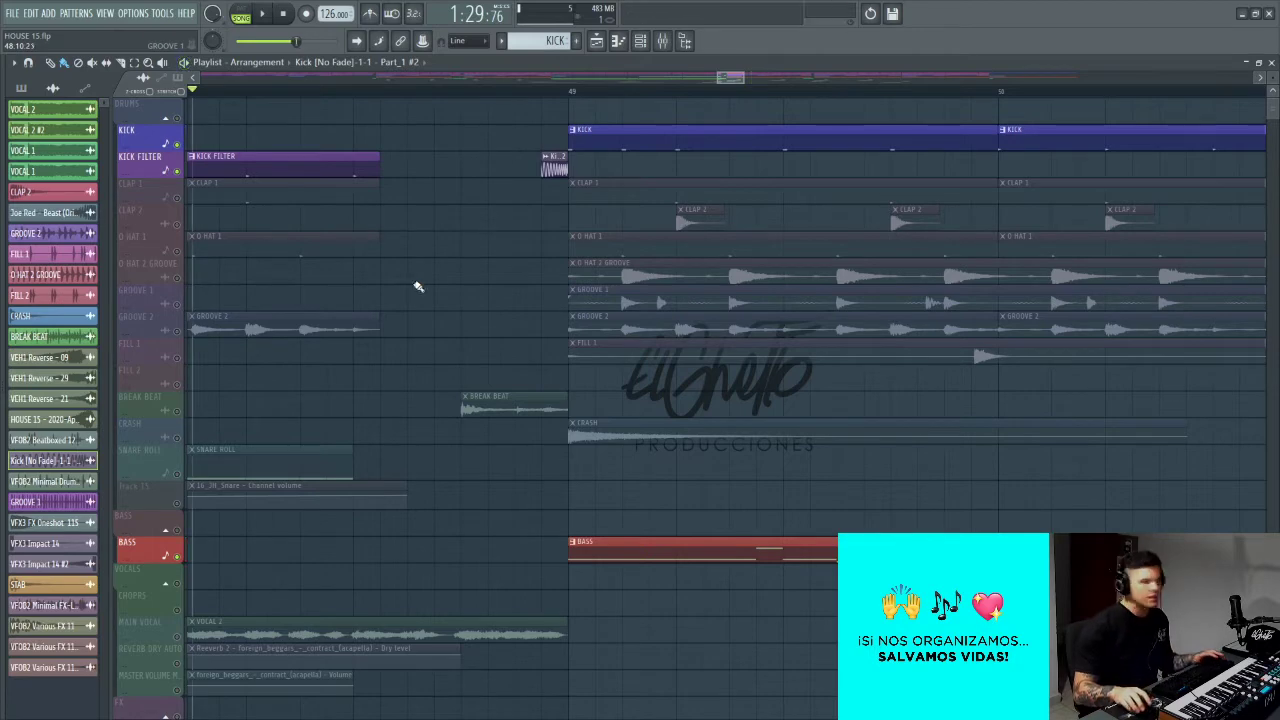
right_click(180, 174)
Step: Solo the VFX3 FX Oneshot 115 track and play it from bar 49, and unmute the VFOB2 Beatboxed track alongside it
scroll(386, 325, "down", 5)
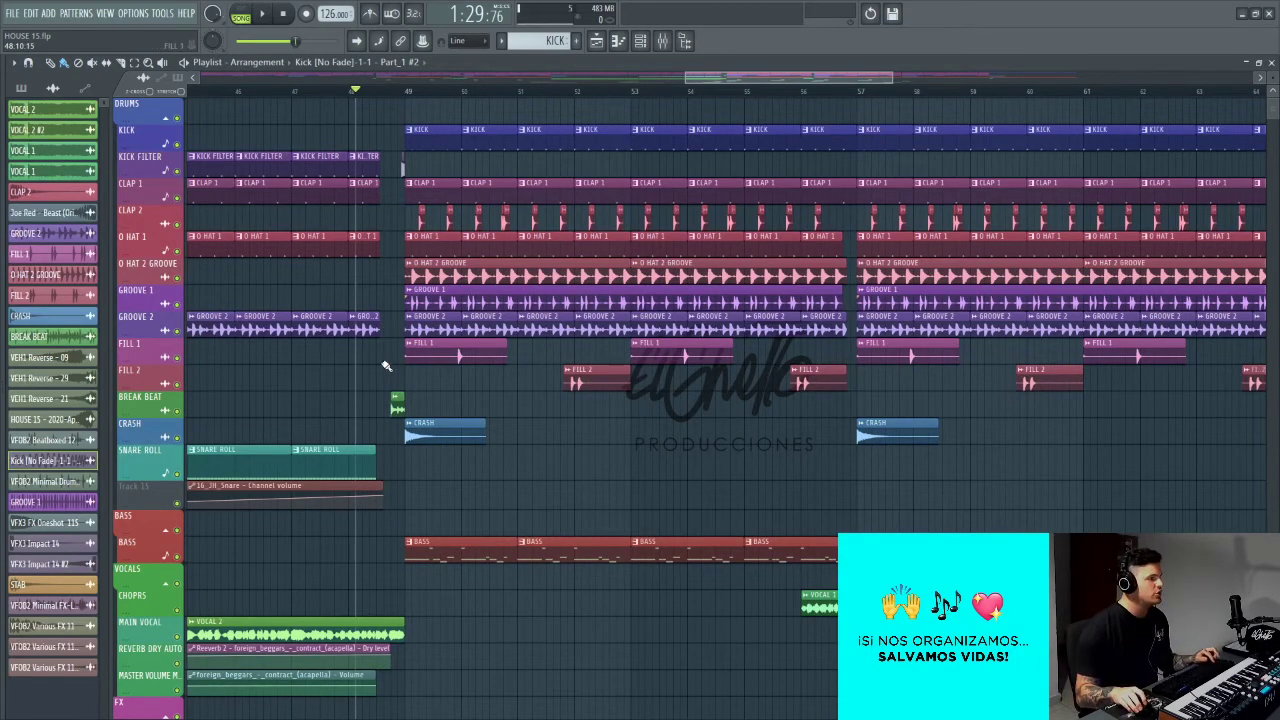
scroll(386, 366, "down", 6)
scroll(411, 387, "down", 3)
scroll(386, 374, "up", 6)
left_click_drag(737, 355, 160, 366)
scroll(160, 366, "up", 6)
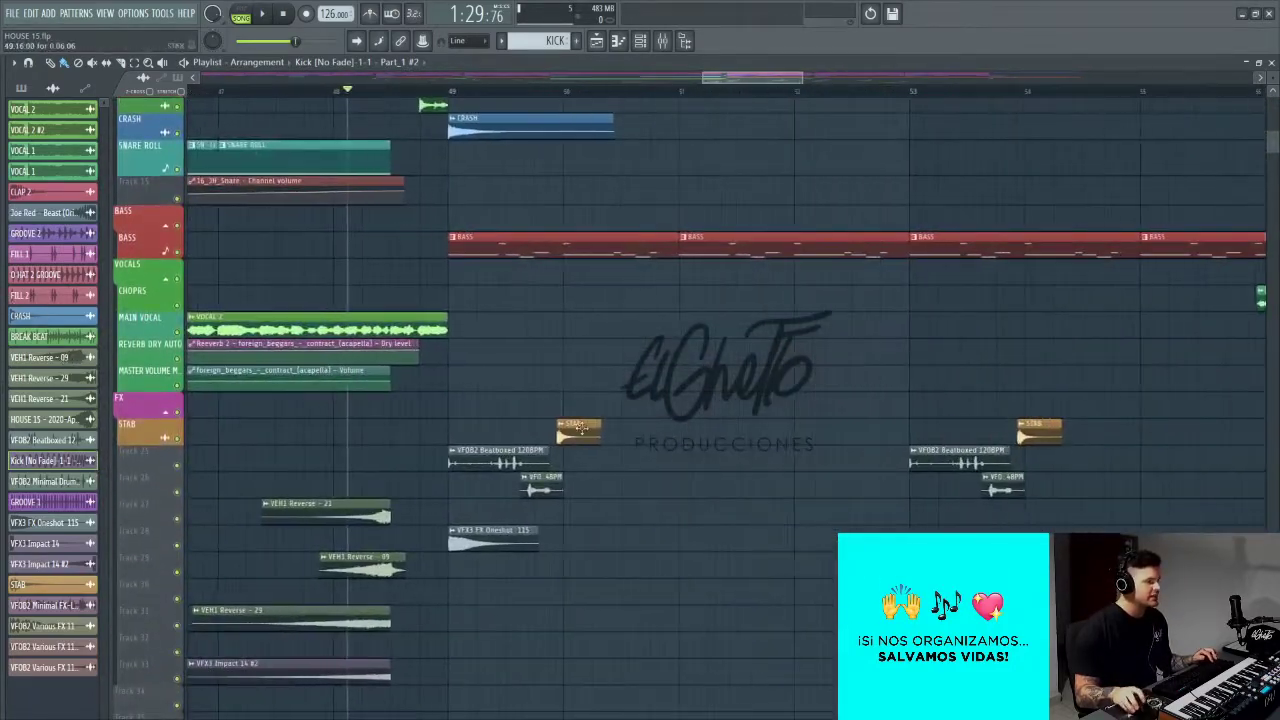
scroll(505, 492, "up", 4)
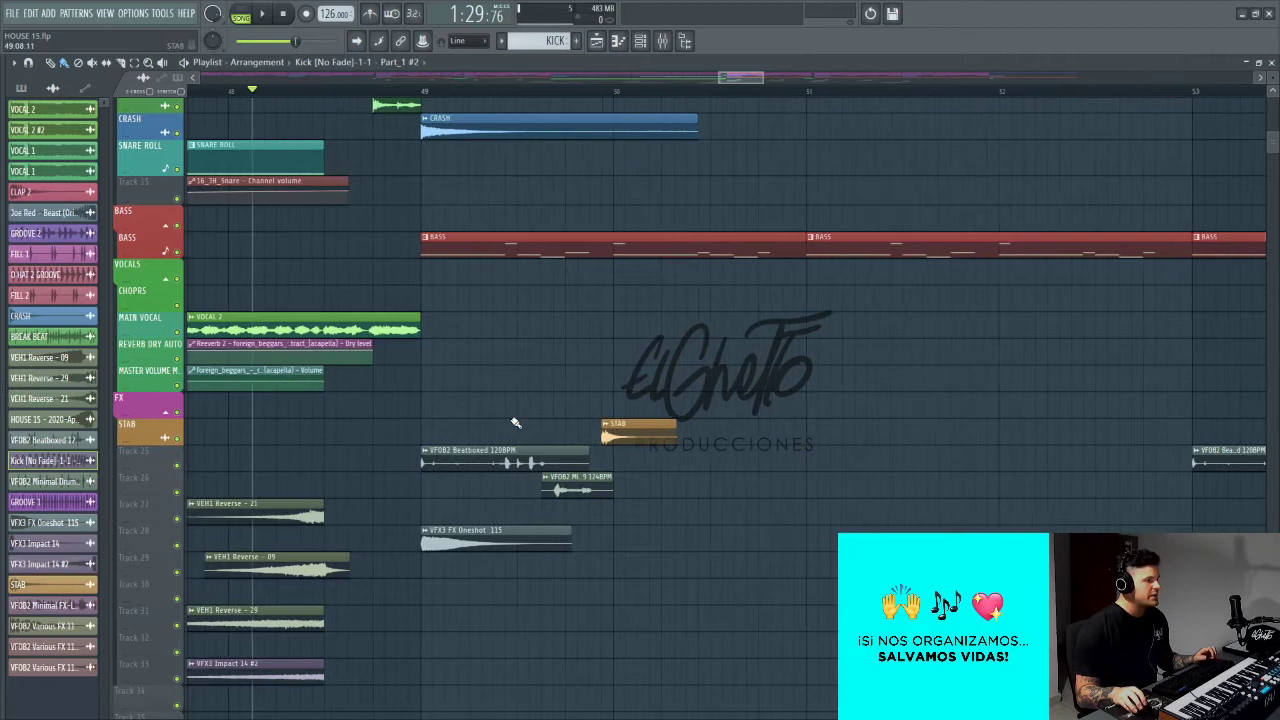
right_click(178, 546)
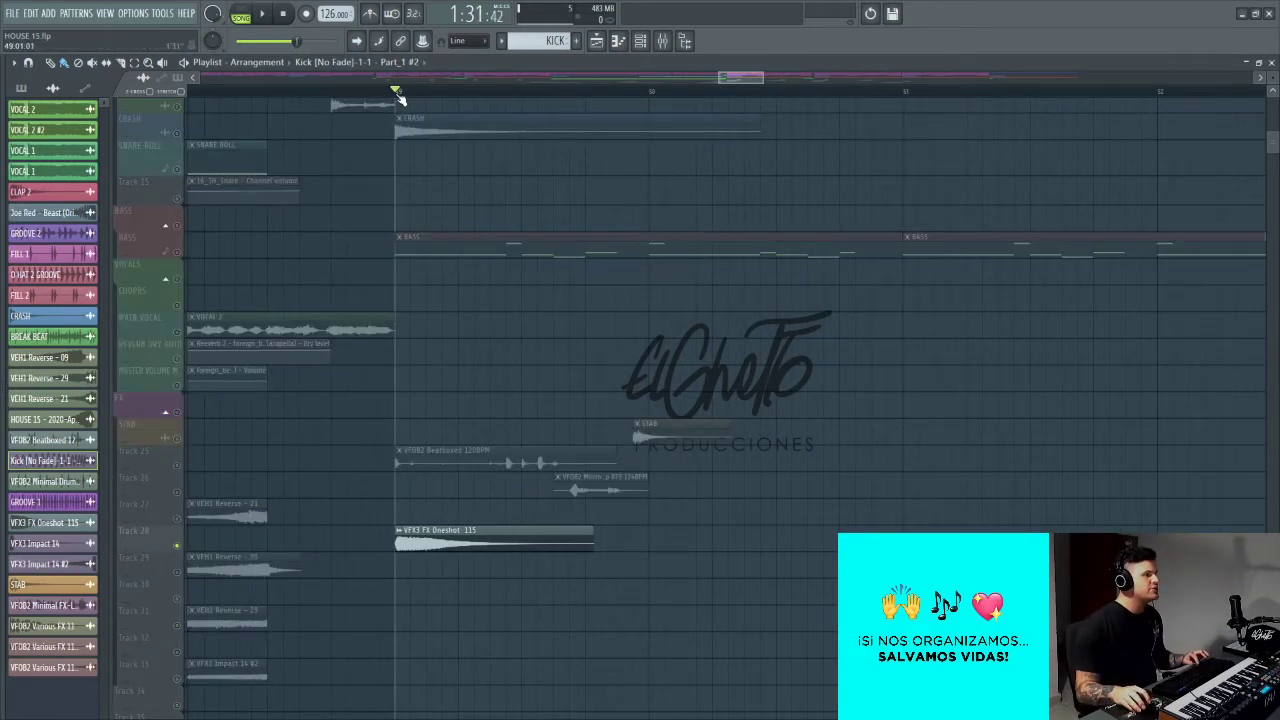
key("space")
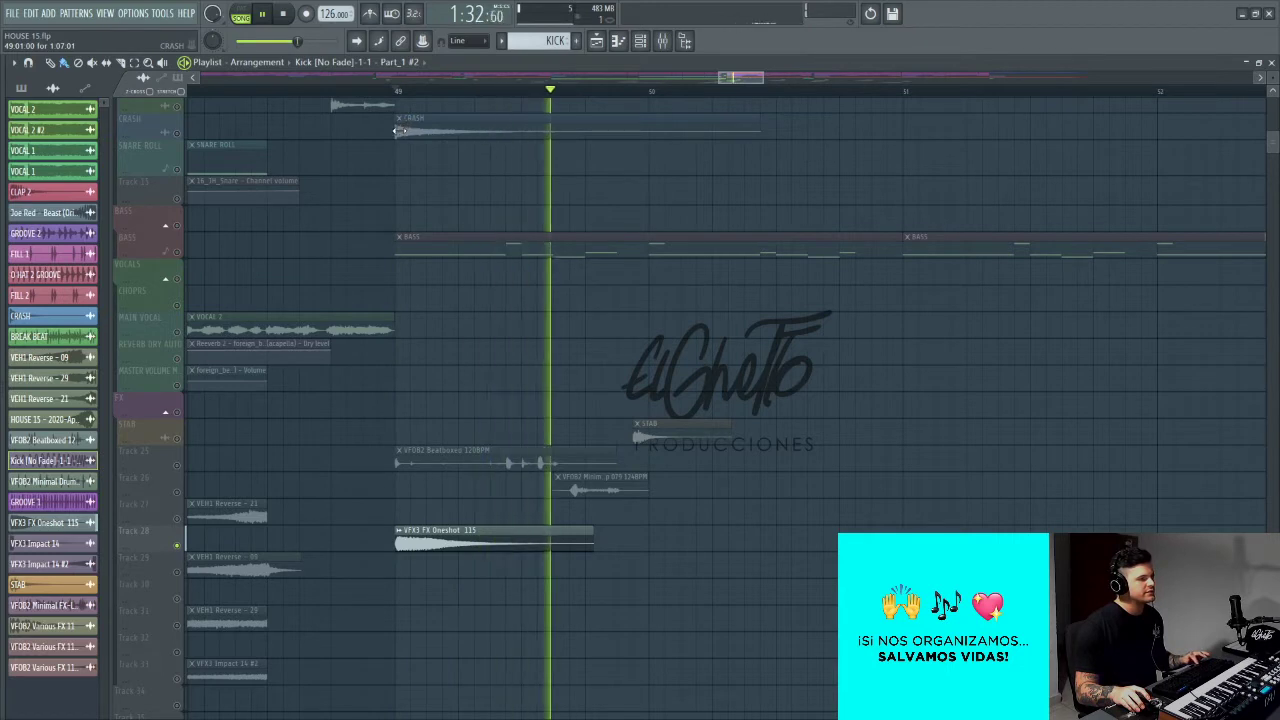
key("space")
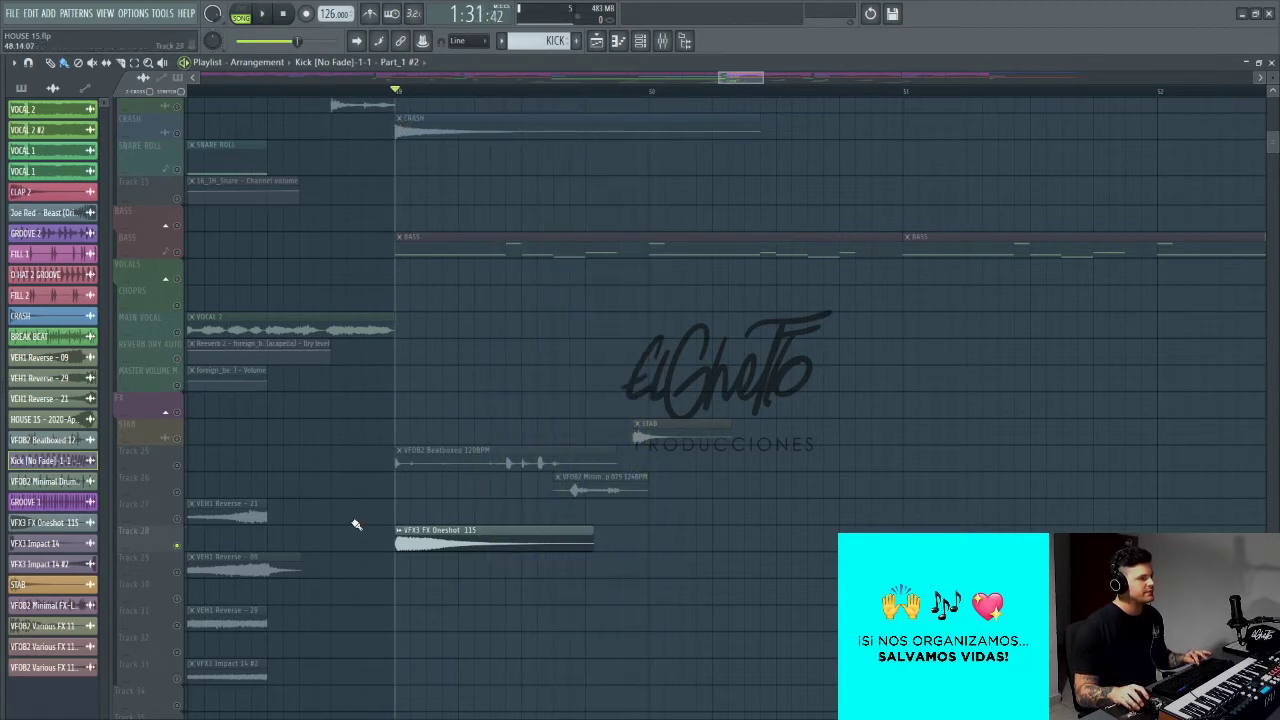
left_click(178, 466)
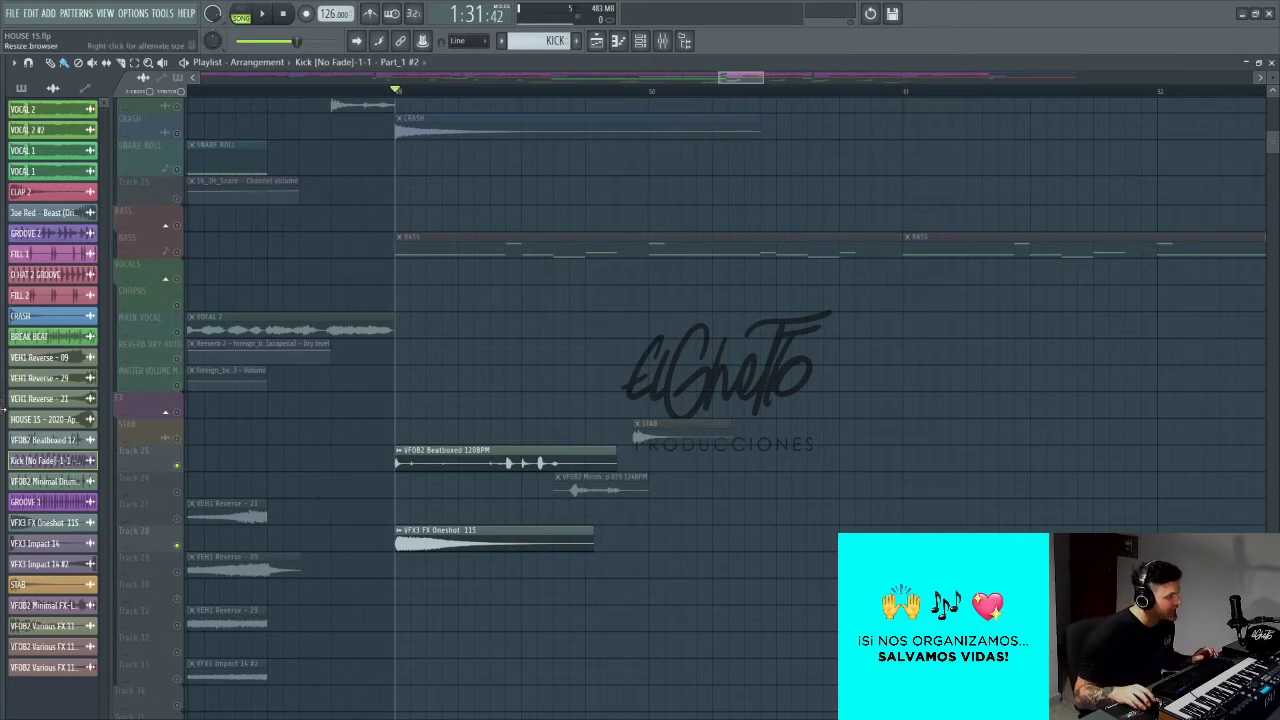
Step: Browse the TECH HOUSE samples to the KSHMR_Beatboxing folder in the KSHMR_Drums section of Sounds of KSHMR Vol.3
left_click(3, 400)
left_click(84, 553)
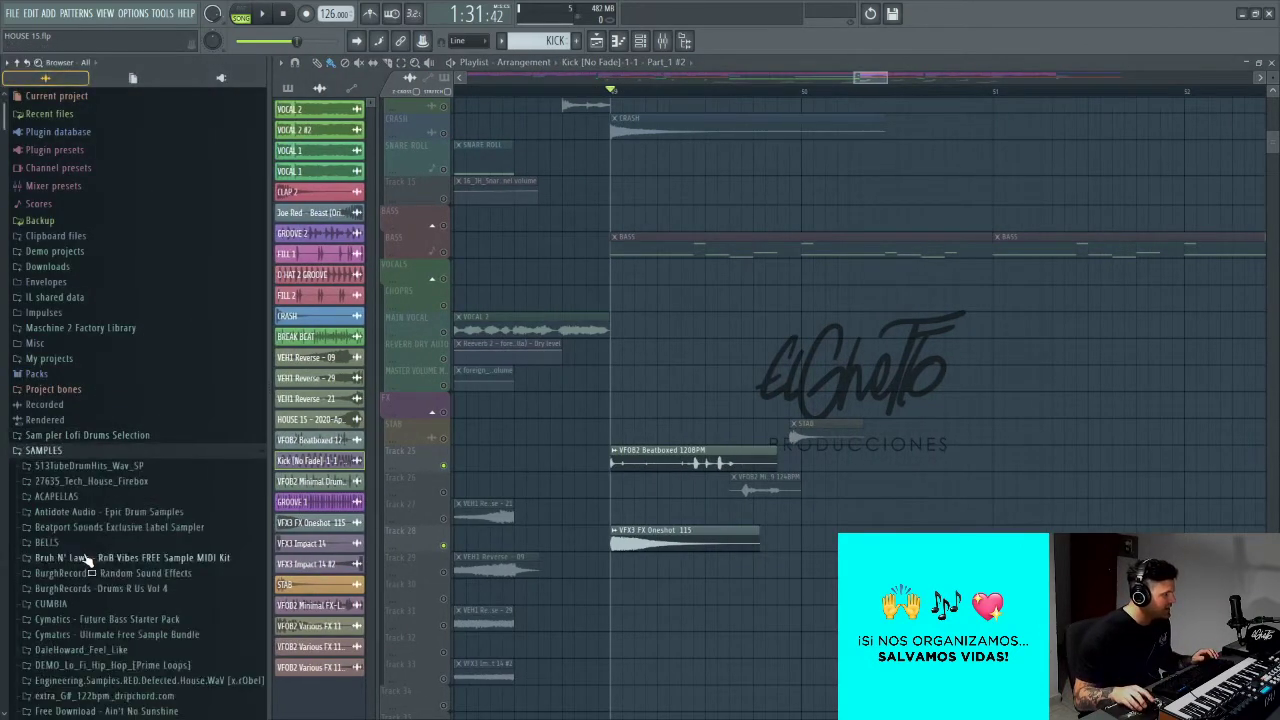
scroll(85, 550, "down", 10)
left_click(88, 565)
scroll(120, 500, "down", 5)
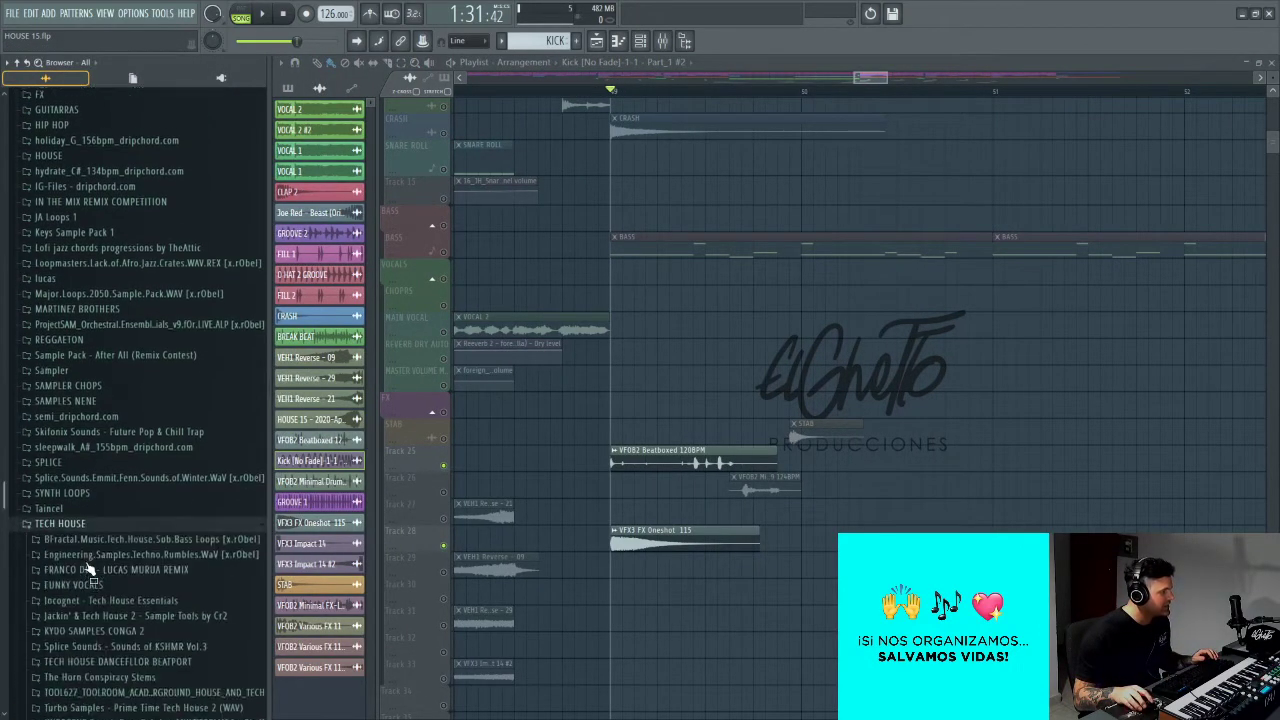
left_click(166, 440)
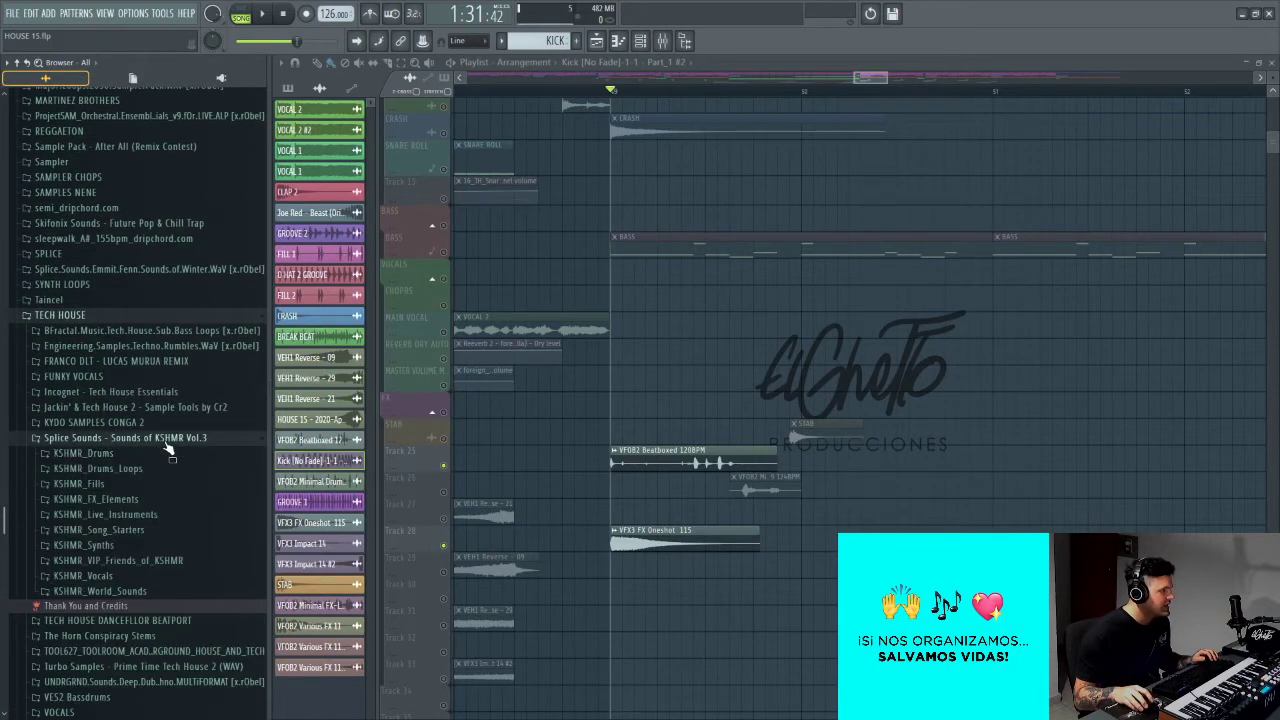
scroll(166, 440, "down", 4)
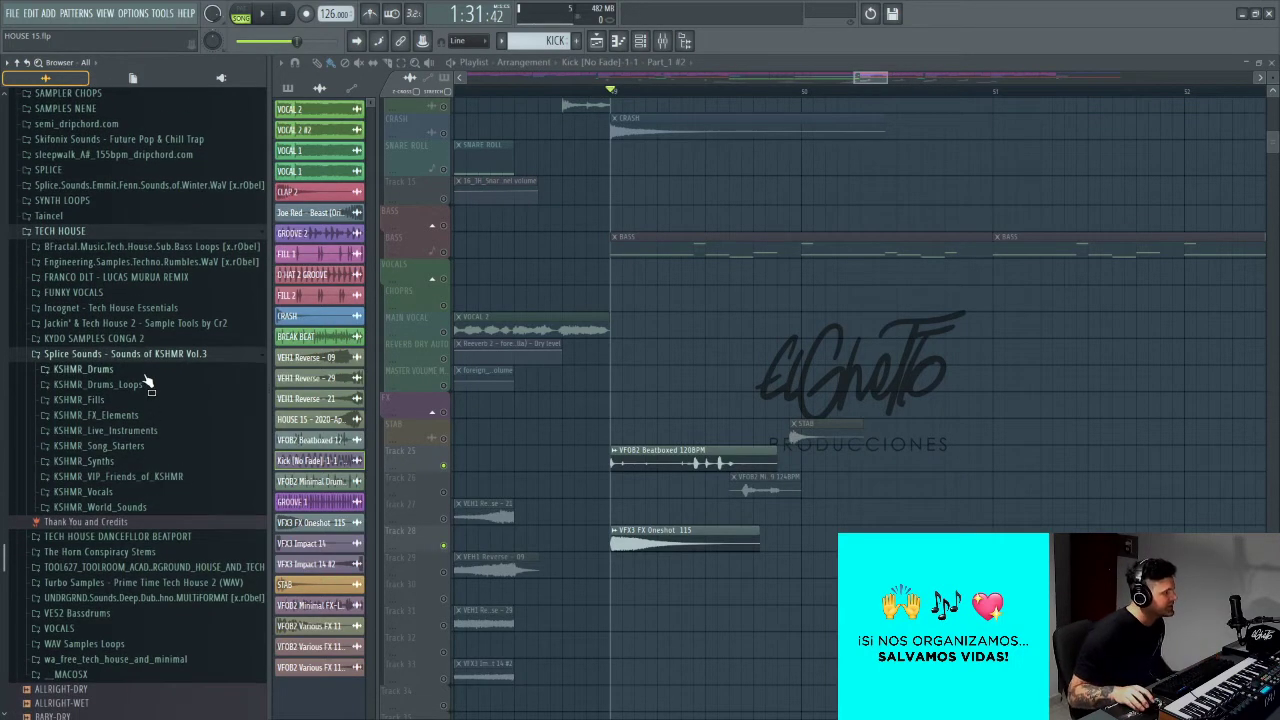
left_click(146, 374)
left_click(205, 400)
scroll(197, 424, "down", 3)
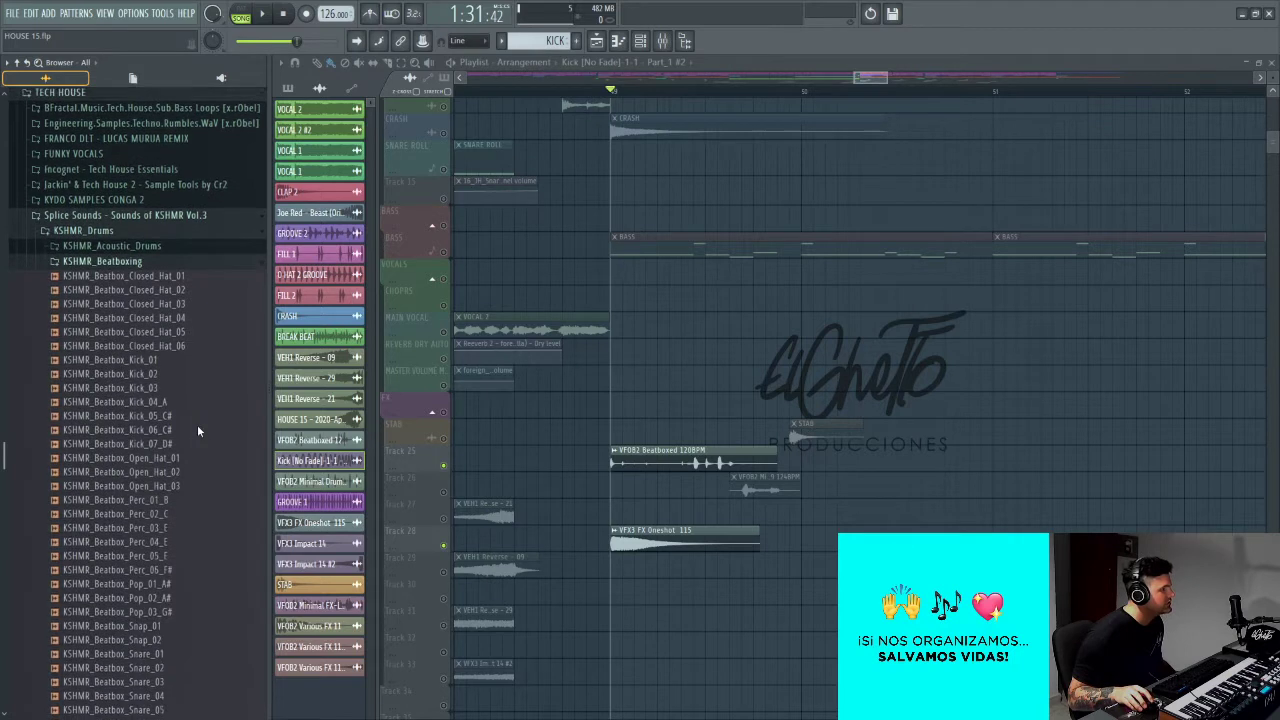
Step: Audition several KSHMR beatbox samples, including Perc_04_E and Closed_Hat_04
left_click(175, 390)
scroll(177, 401, "down", 4)
left_click(162, 364)
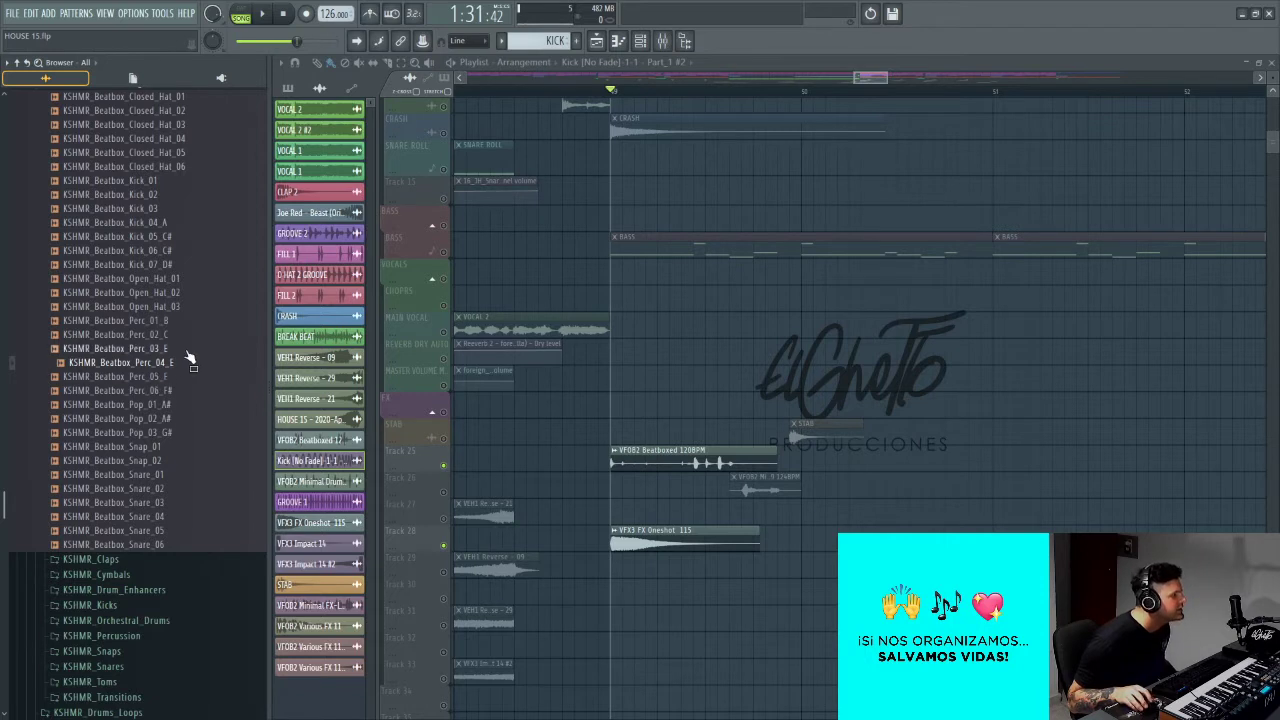
scroll(188, 358, "up", 2)
left_click(194, 517)
left_click(190, 535)
scroll(157, 238, "up", 3)
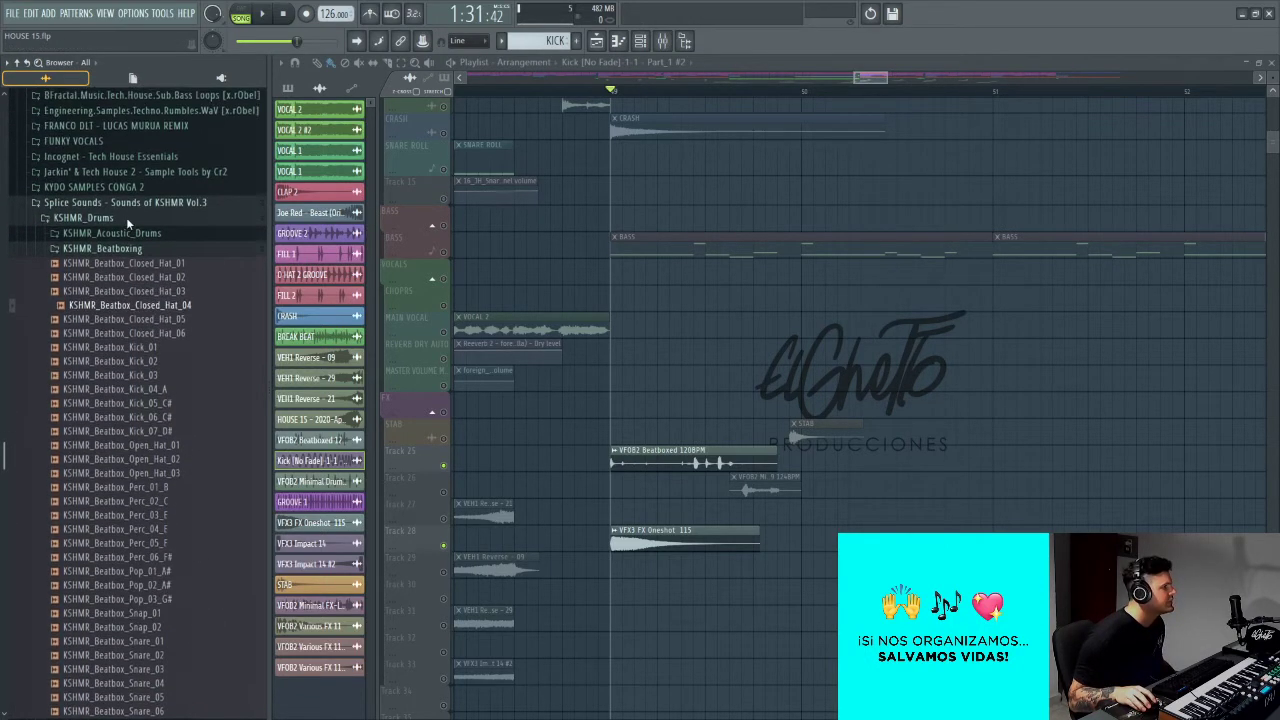
Step: Look through the KSHMR_Drum_Loops_Full categories, including the hip hop loops, and hide the sample browser
left_click(150, 219)
left_click(150, 234)
left_click(196, 252)
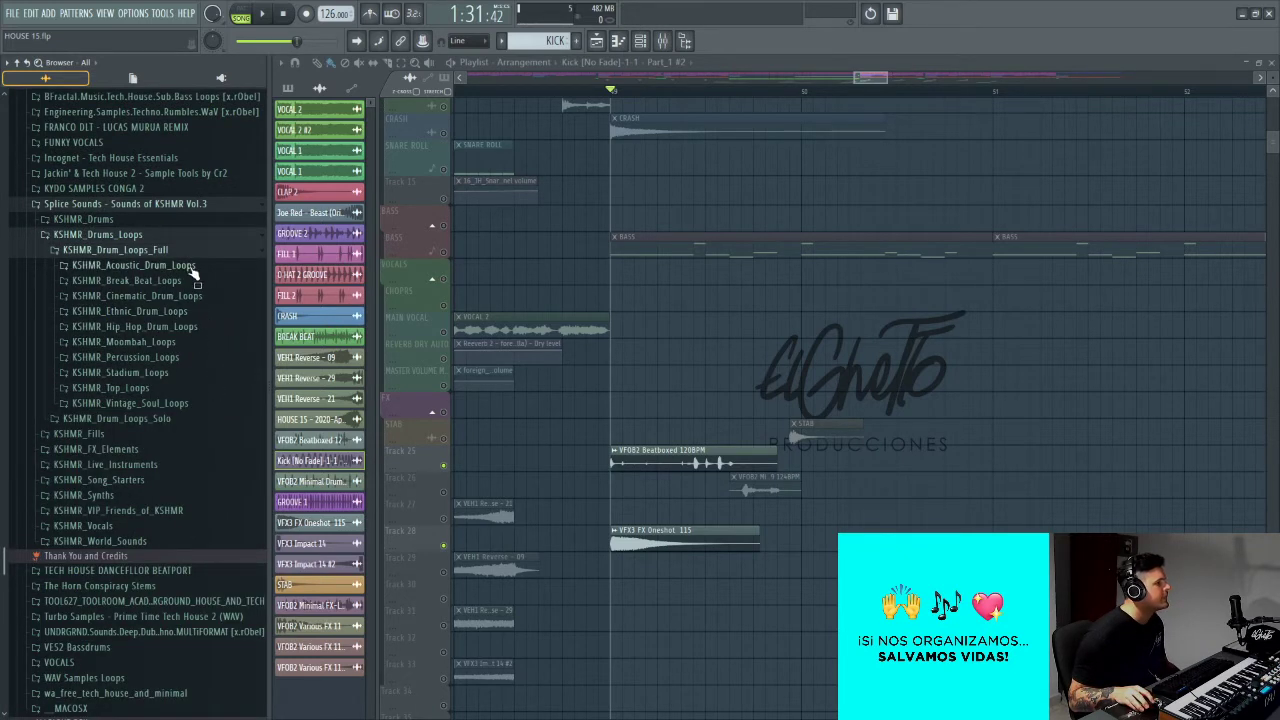
left_click(198, 328)
left_click(198, 328)
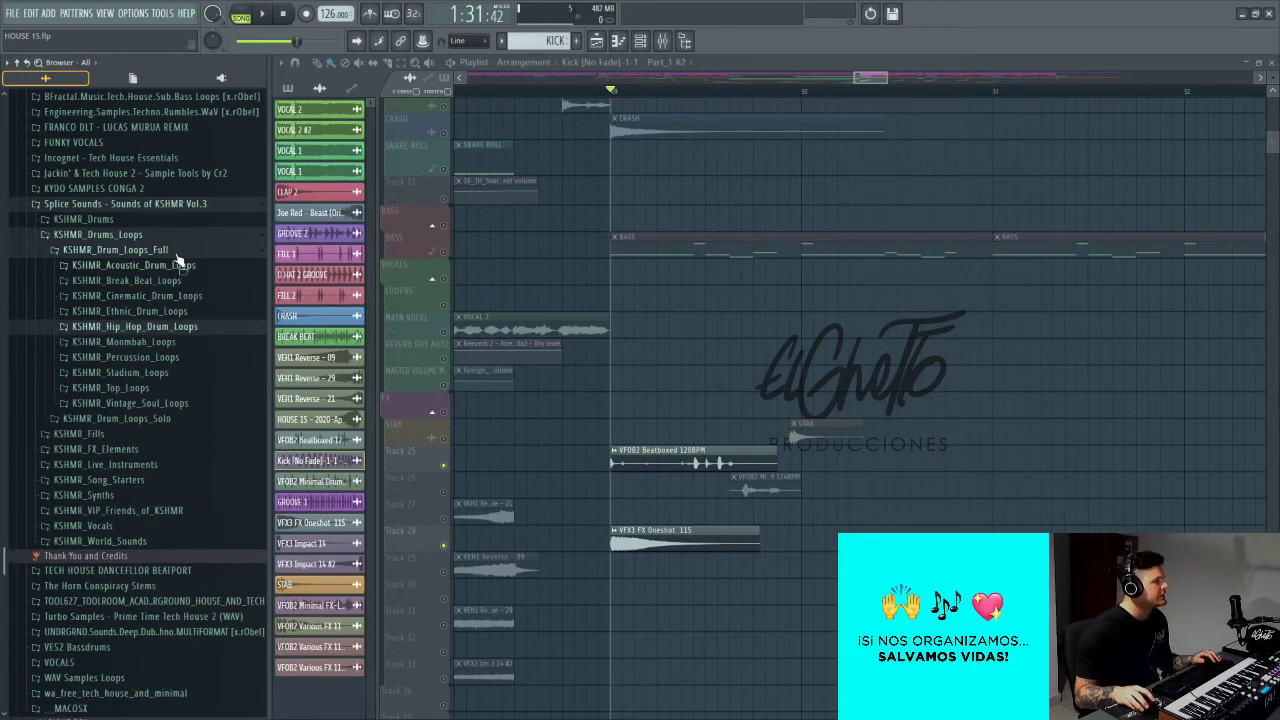
left_click(145, 204)
key("alt+F8")
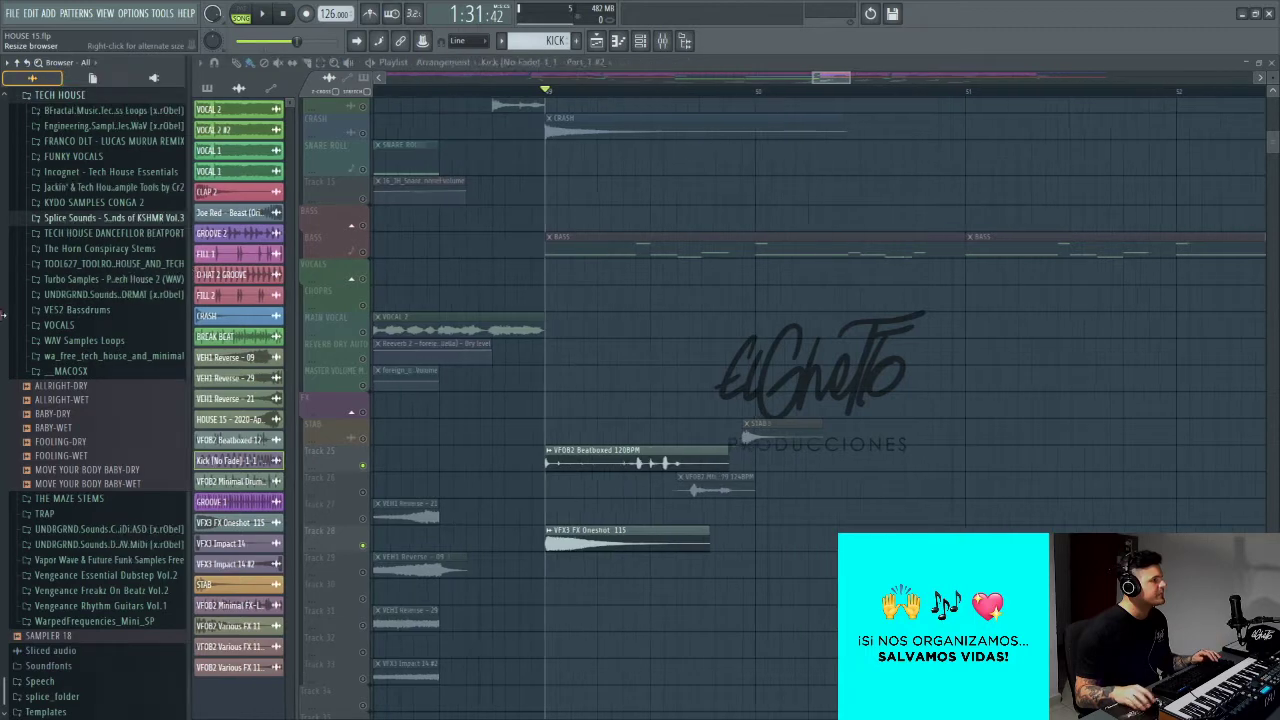
Step: Play the soloed beatbox and FX one-shot from bar 49, and mute the one-shot to hear VFOB2 Beatboxed alone
scroll(446, 423, "up", 1)
scroll(449, 423, "up", 2)
key("space")
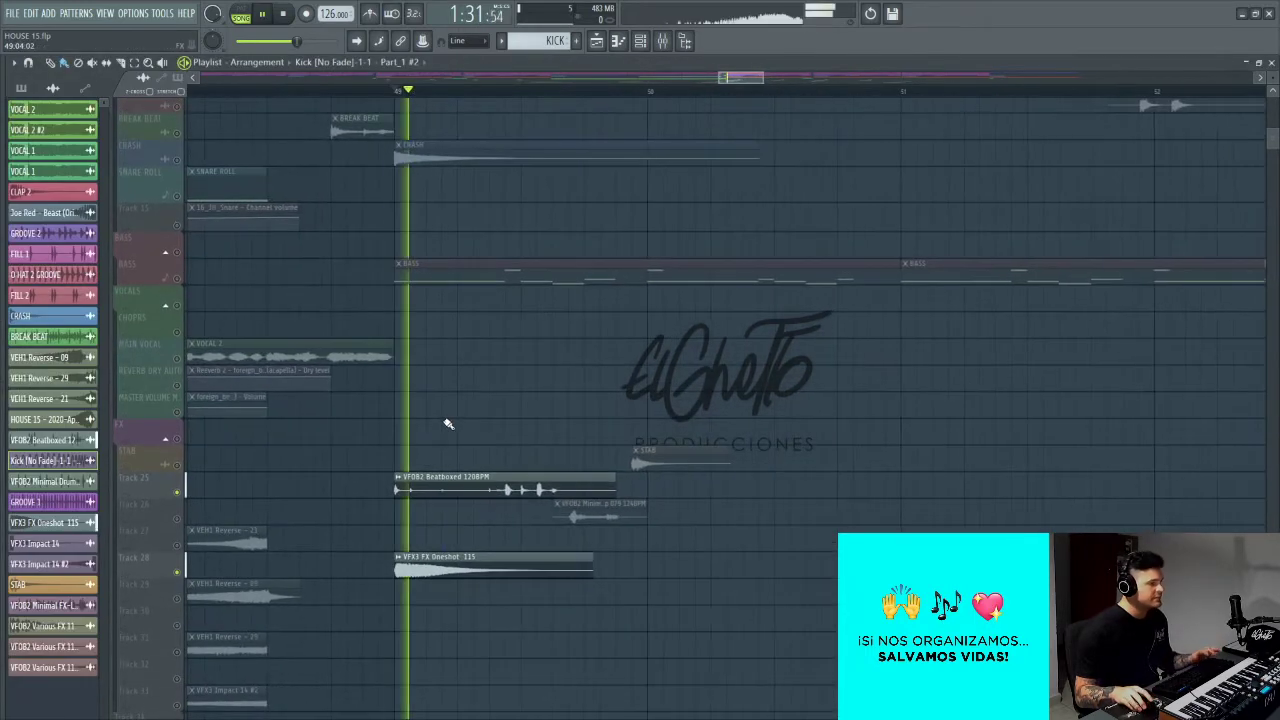
key("space")
key("space")
key("space")
left_click(177, 572)
key("space")
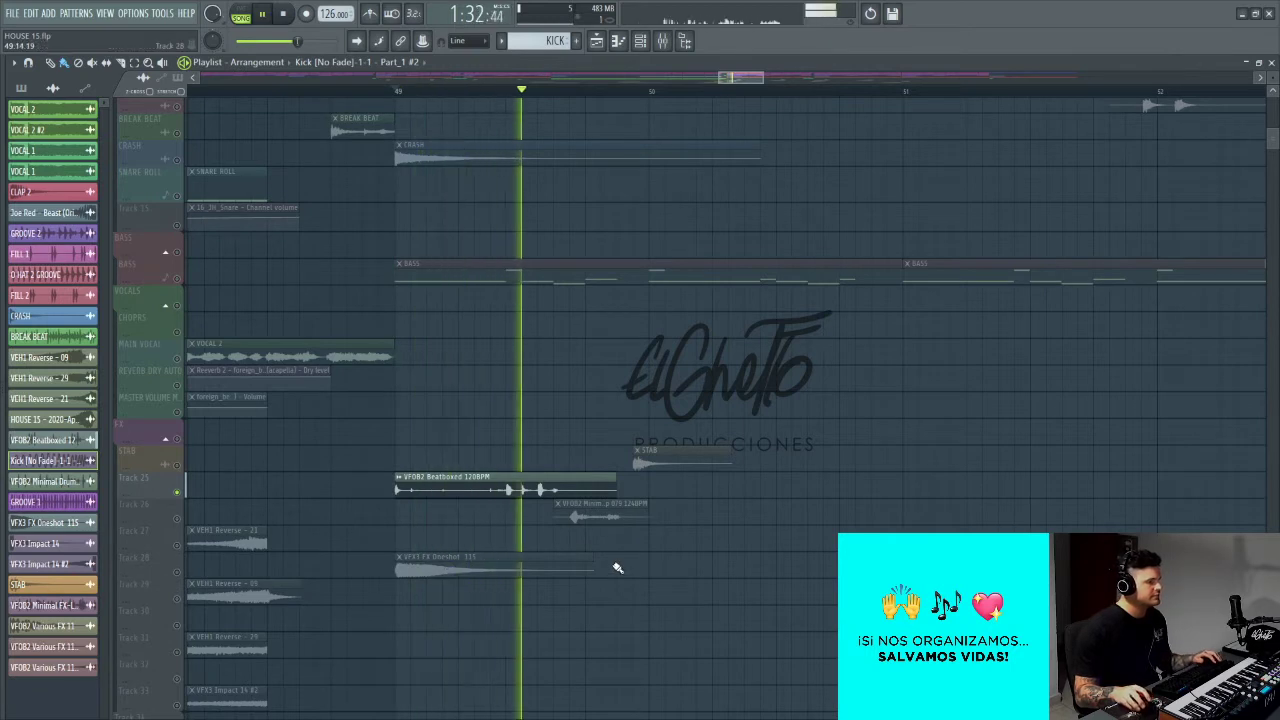
key("space")
Step: Unmute the VFOB2 Minimal Drumloop track and play it together with the beatbox loop from bar 49
left_click(180, 519)
key("space")
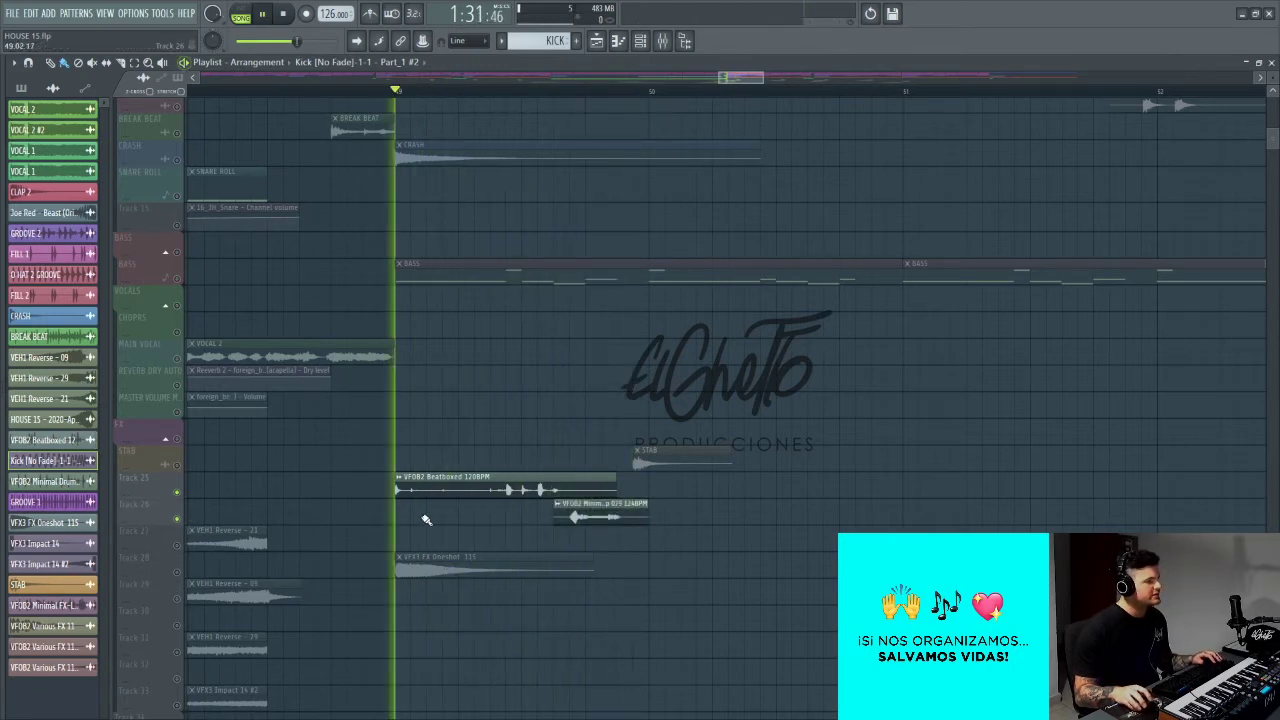
key("space")
scroll(286, 471, "up", 2)
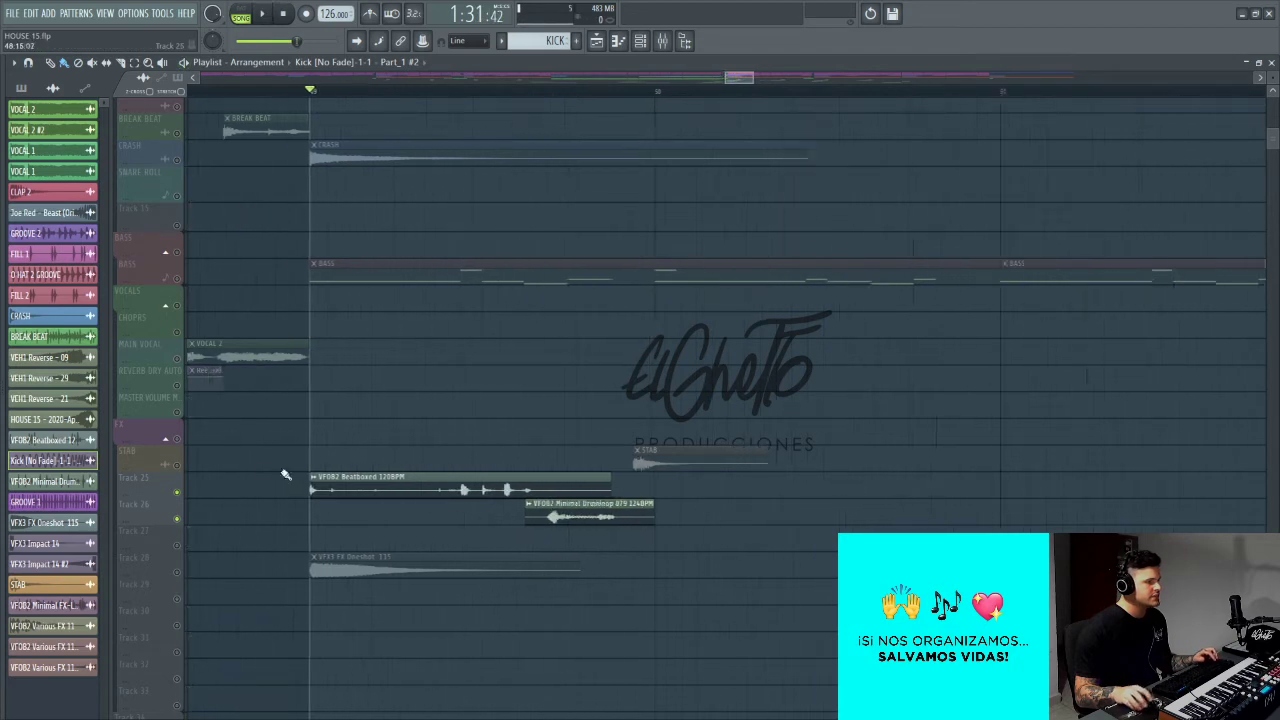
Step: Add the STAB track to the two soloed loops, play the combination from bar 49, and restore all tracks
left_click(180, 466)
key("space")
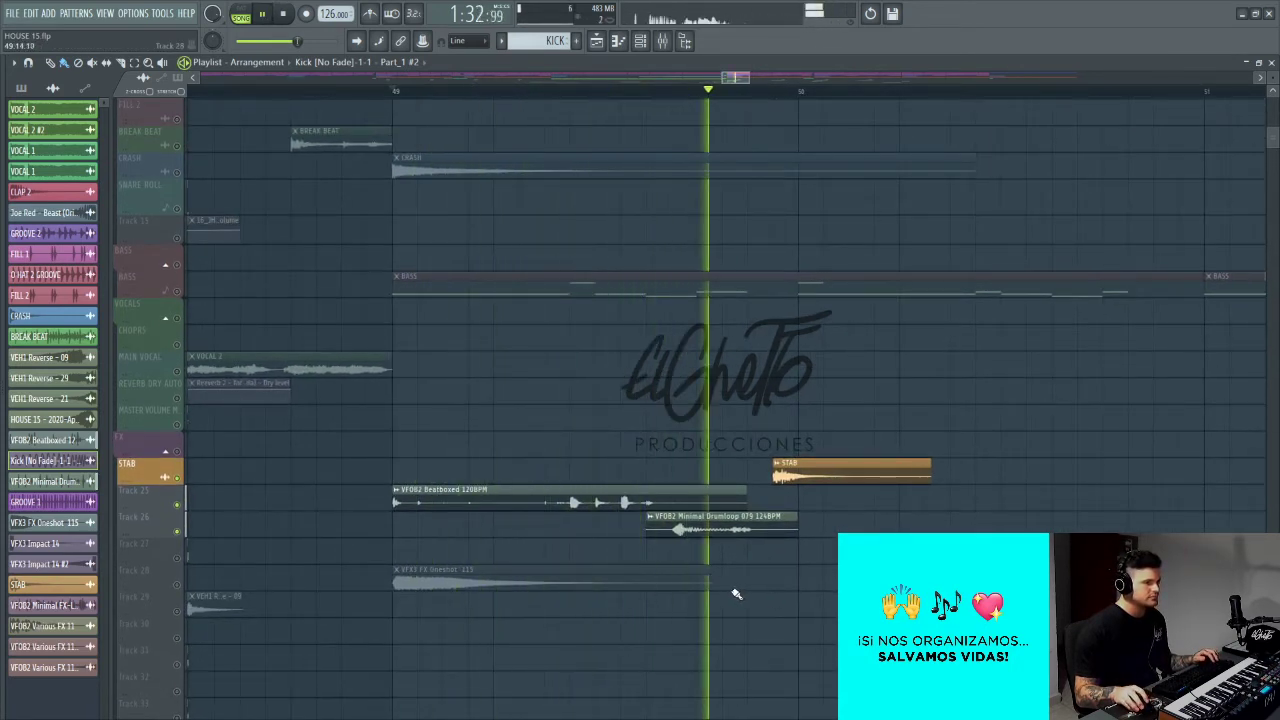
scroll(692, 577, "down", 2)
key("space")
scroll(679, 569, "down", 3)
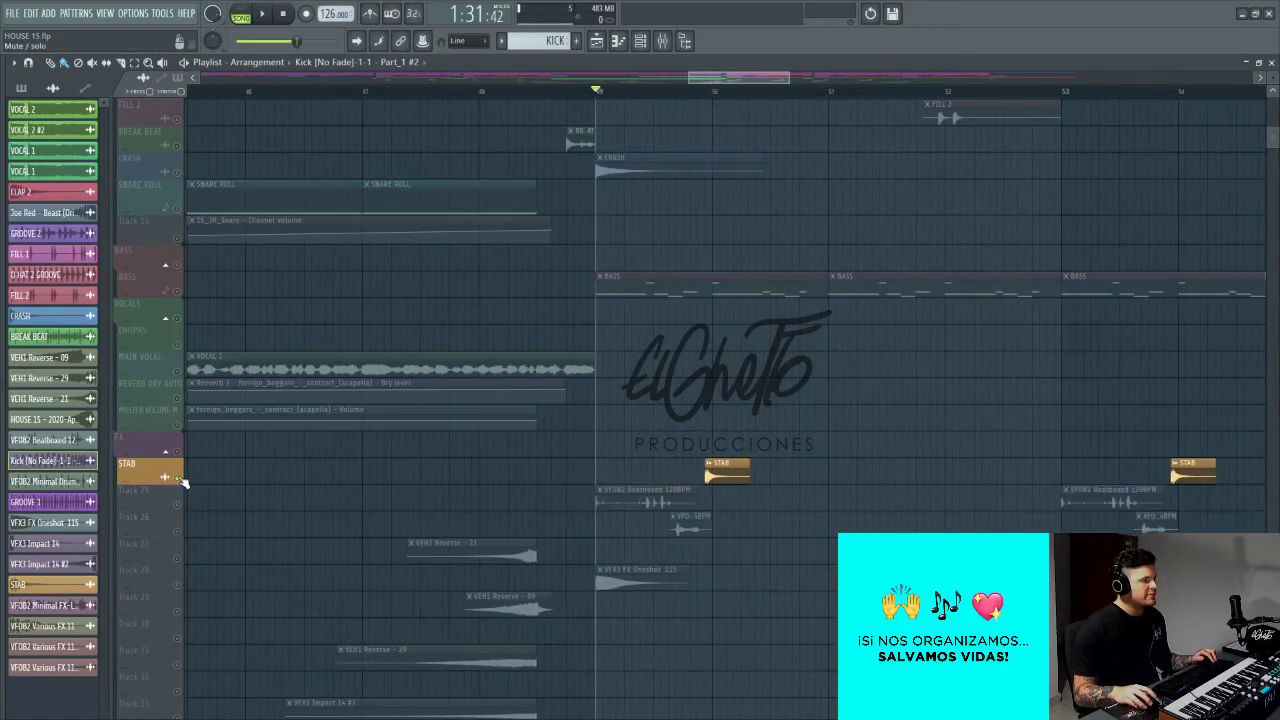
left_click(178, 478)
scroll(346, 494, "down", 3)
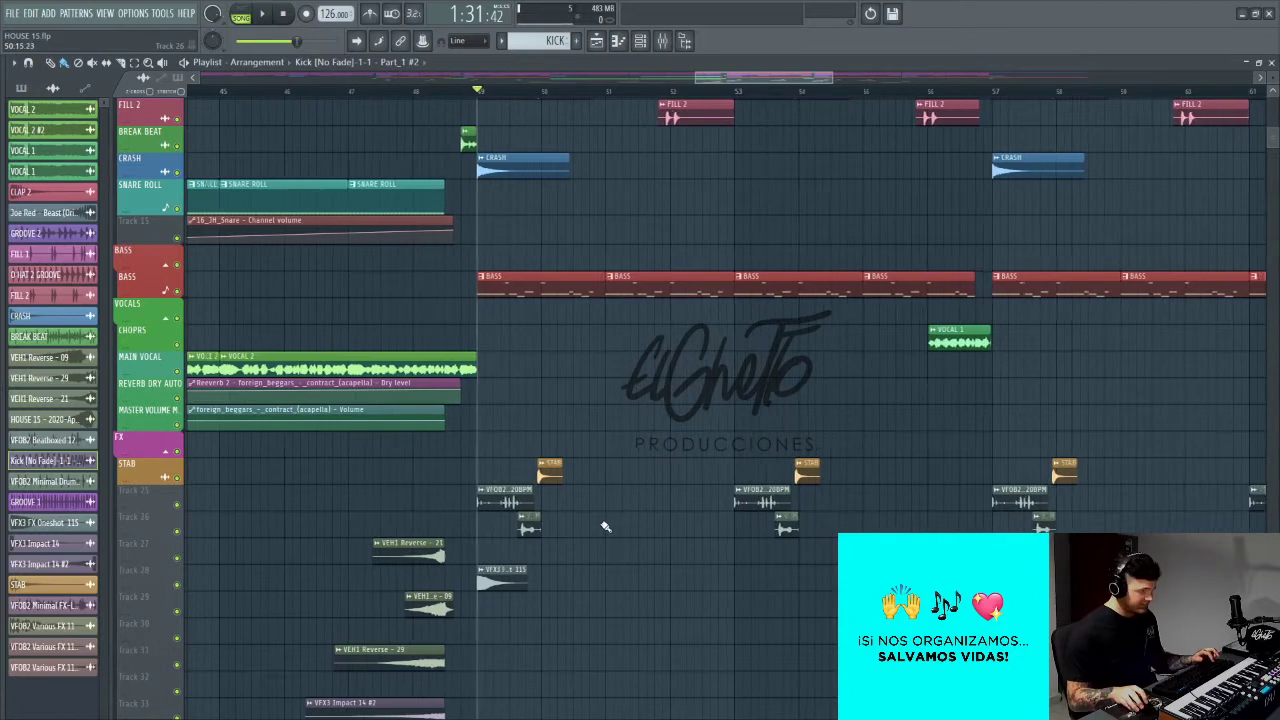
Step: Set playback about four bars before the drop and inspect the KICK pattern's notes while the song plays
scroll(391, 503, "up", 4)
left_click_drag(412, 460, 394, 466)
scroll(396, 467, "up", 2)
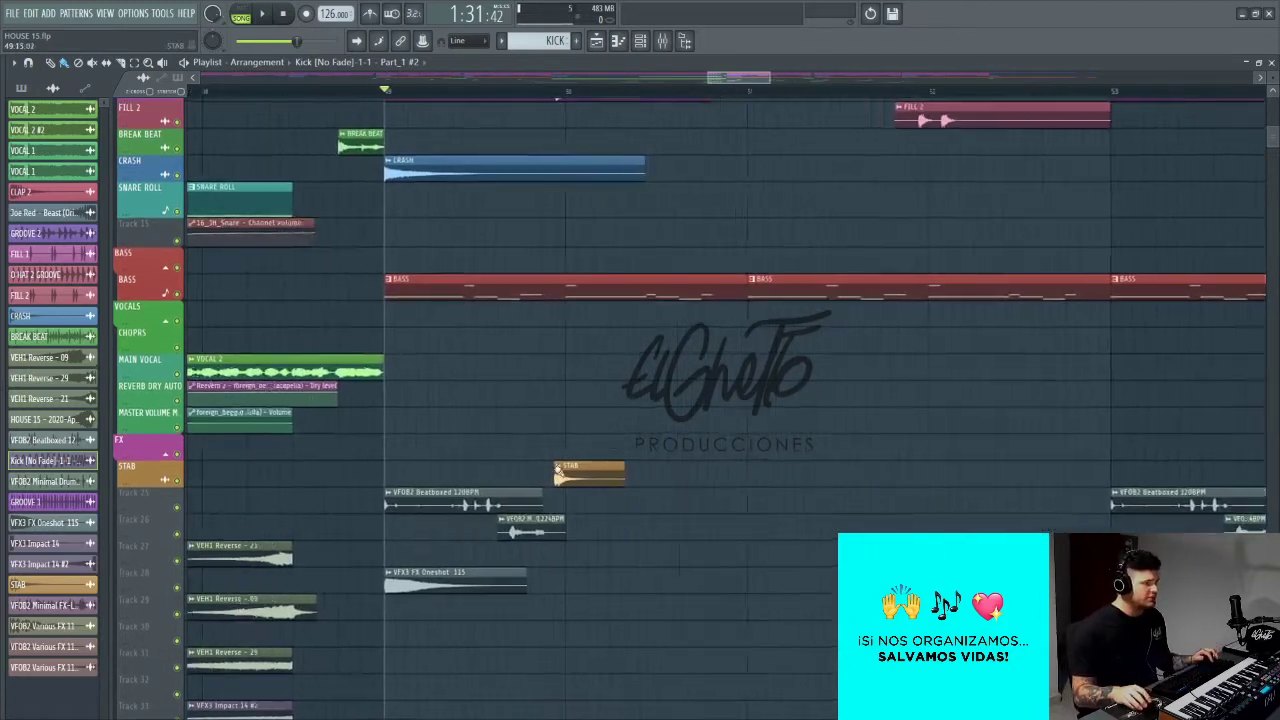
left_click_drag(514, 471, 568, 491)
scroll(578, 492, "down", 3)
scroll(578, 492, "down", 3)
left_click(380, 86)
scroll(592, 285, "up", 4)
scroll(568, 150, "up", 5)
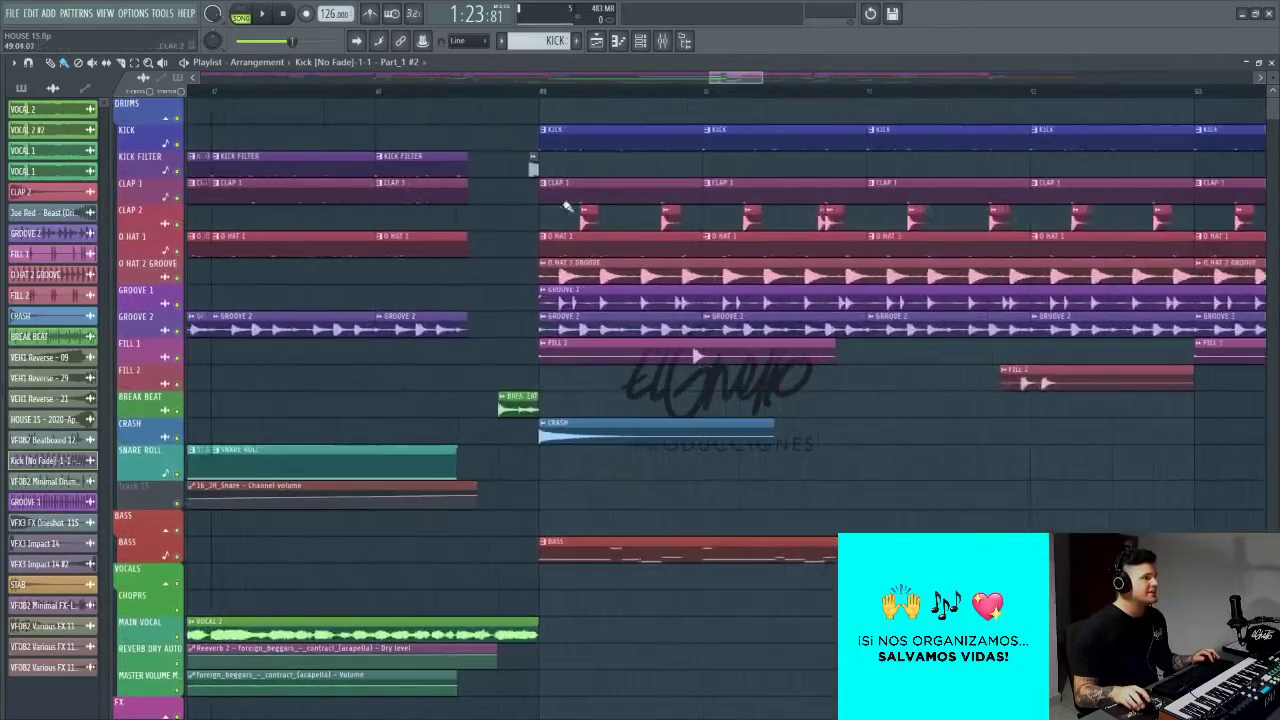
double_click(568, 143)
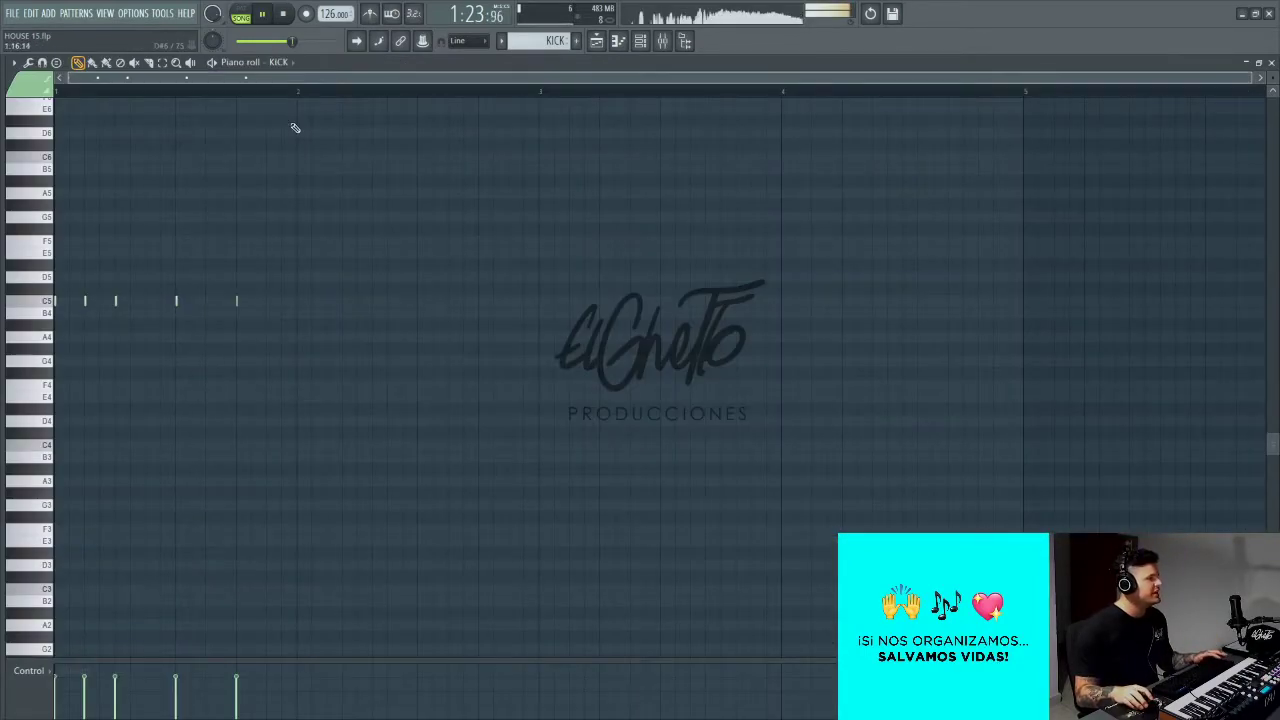
key("Escape")
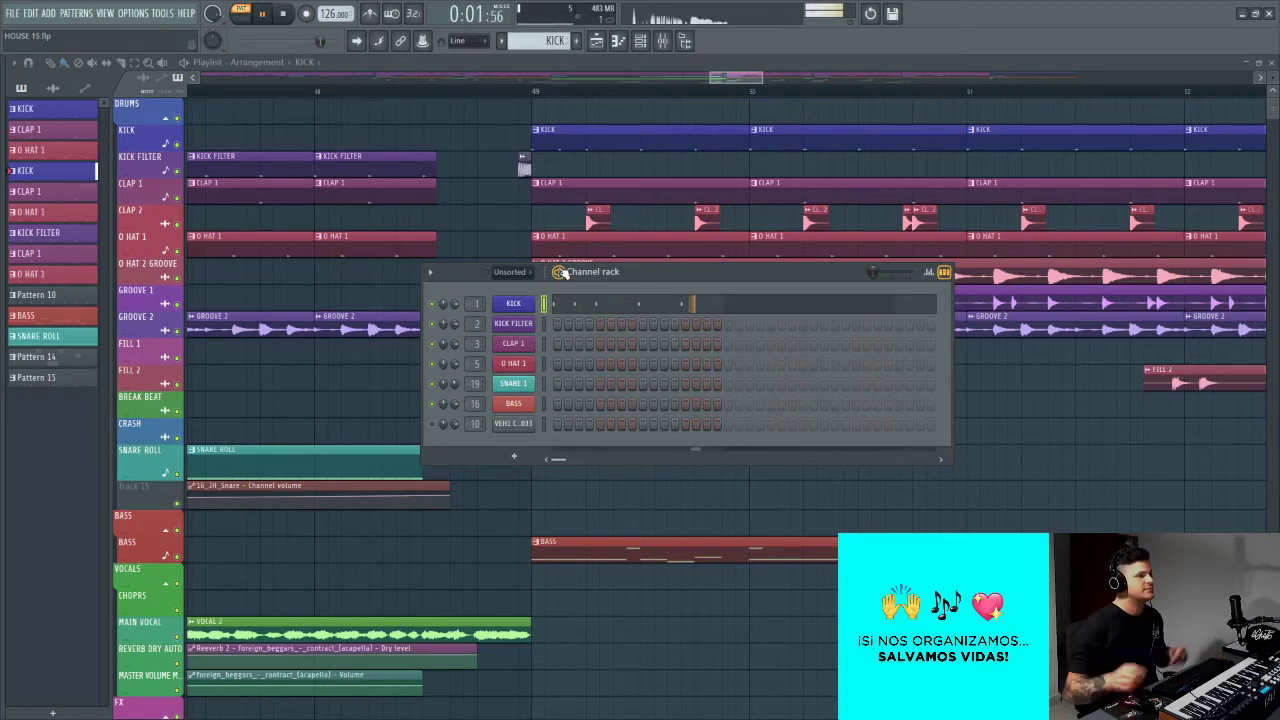
Step: Add a C5 note at 1:06:00 in the KICK pattern and quantize the notes with the 16_machine swing template
key("space")
left_click(577, 305)
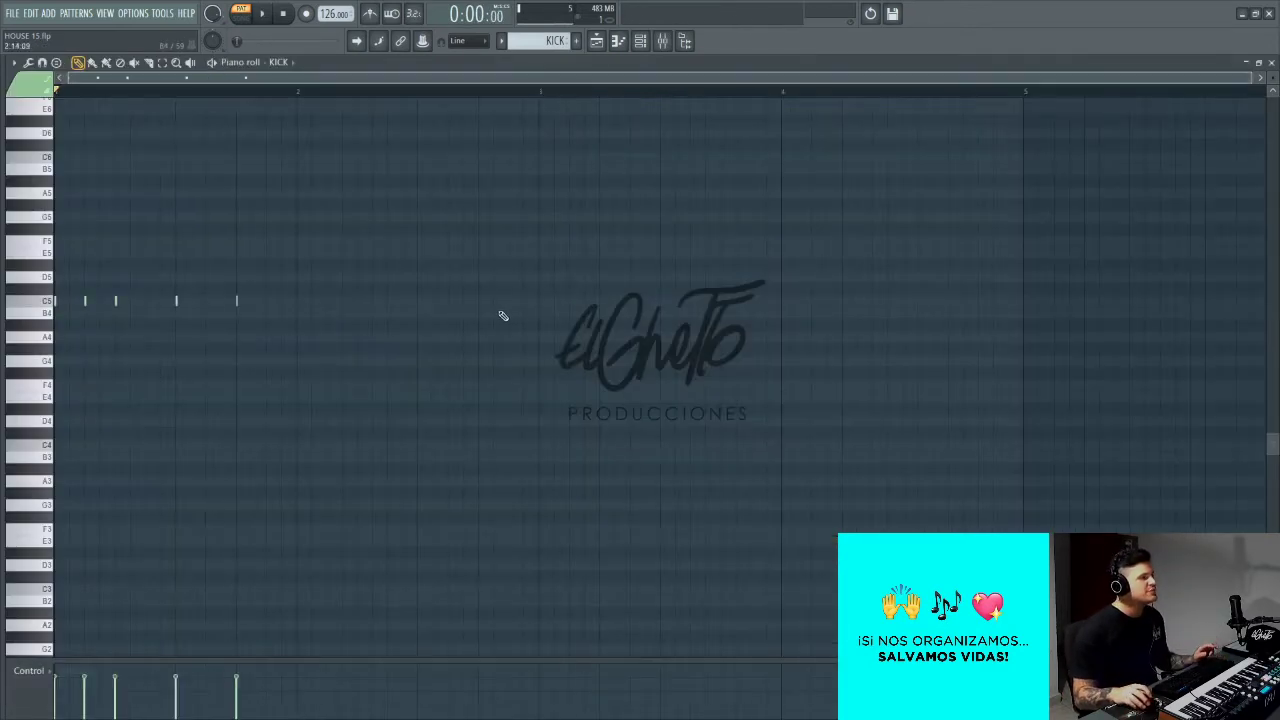
scroll(143, 360, "up", 4)
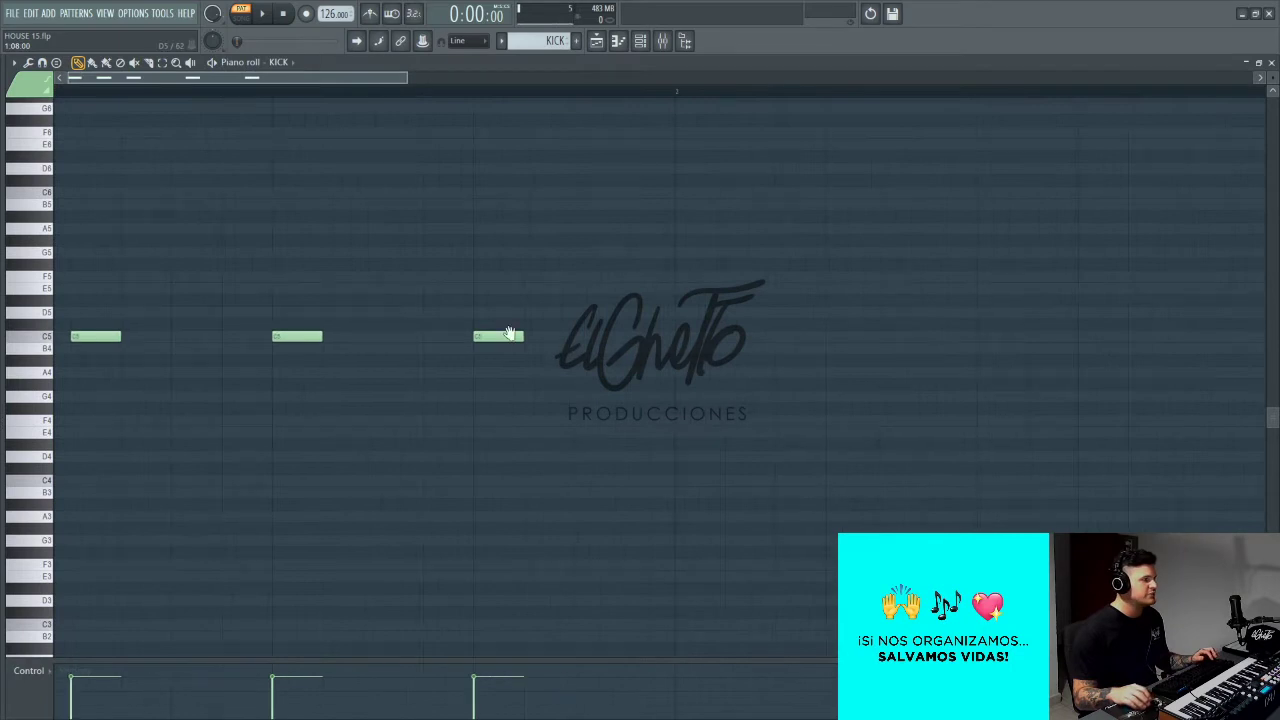
scroll(237, 357, "up", 2)
scroll(391, 400, "up", 1)
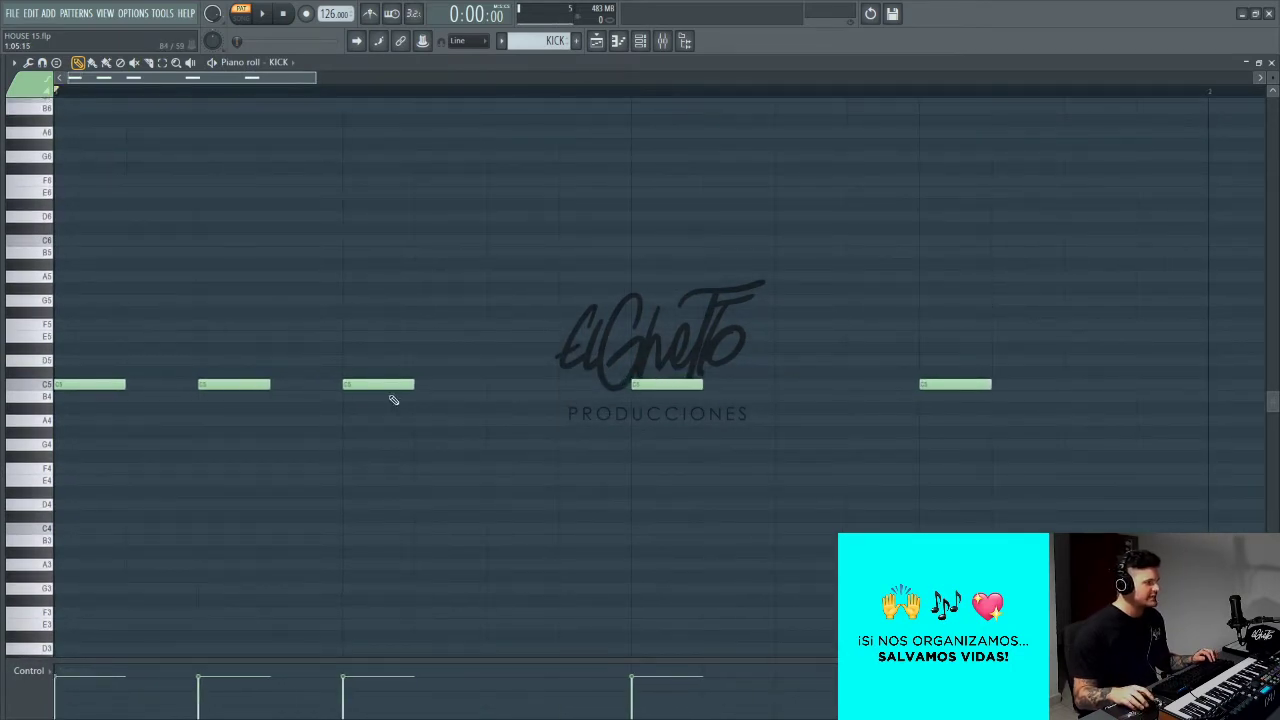
left_click(466, 385)
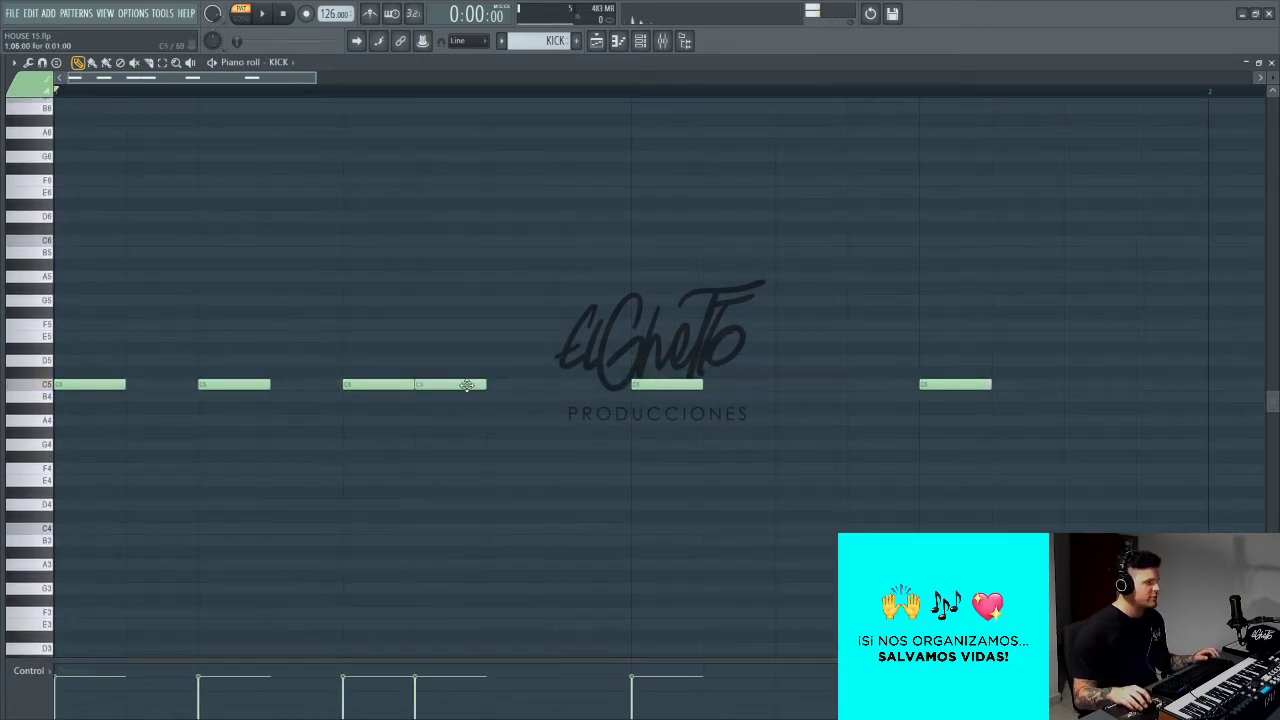
key("alt+q")
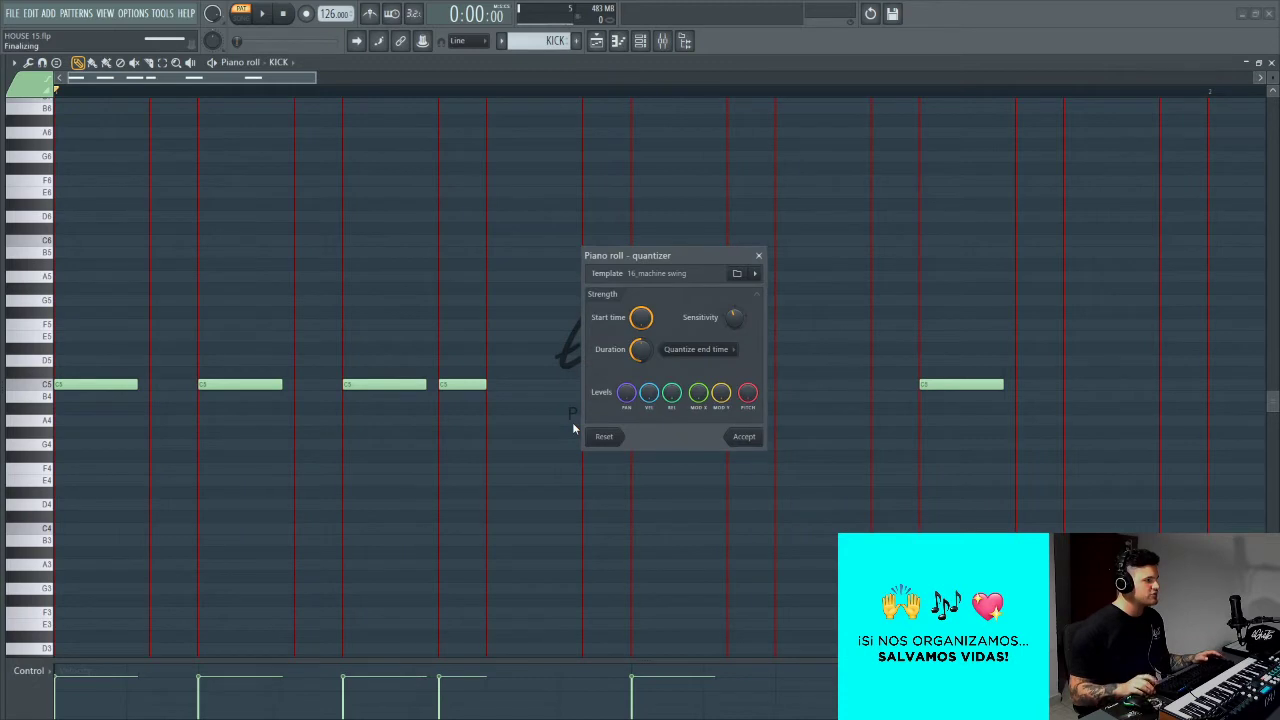
key("Escape")
Step: Return the added C5 kick note to the straight grid position at 1:06:00 and play the pattern
scroll(471, 449, "down", 2)
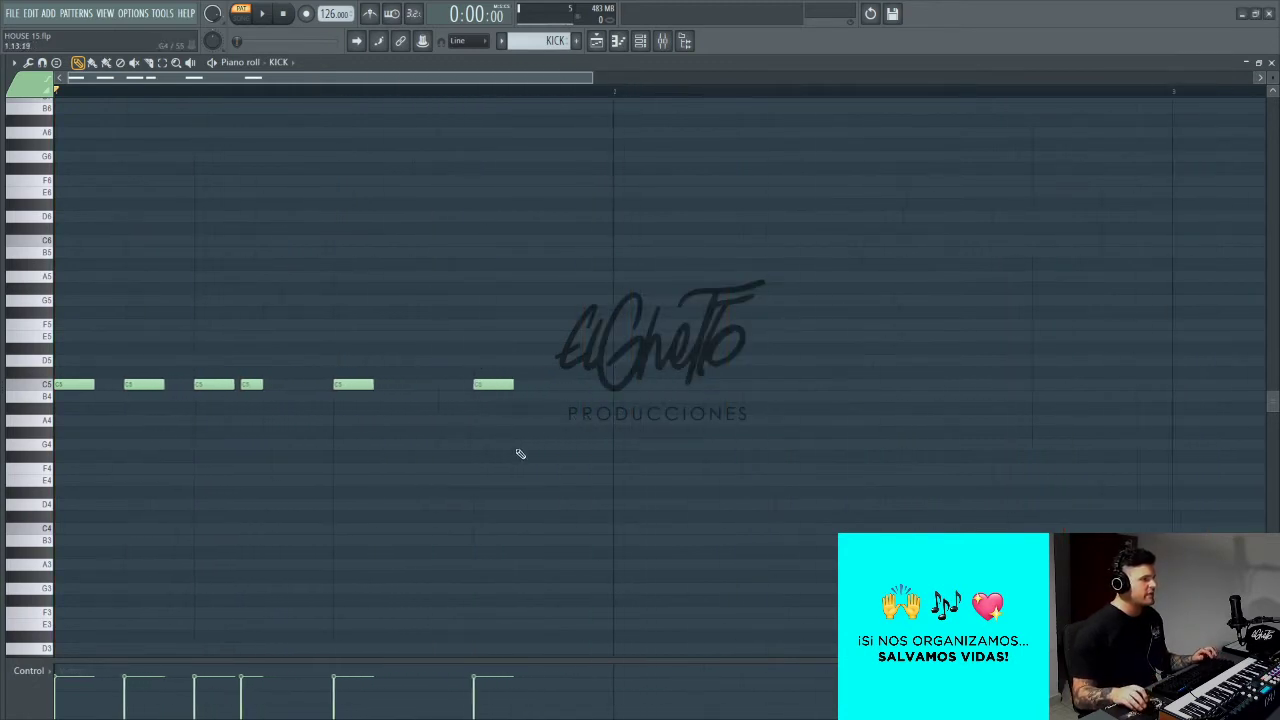
scroll(295, 424, "up", 2)
left_click_drag(295, 424, 314, 463)
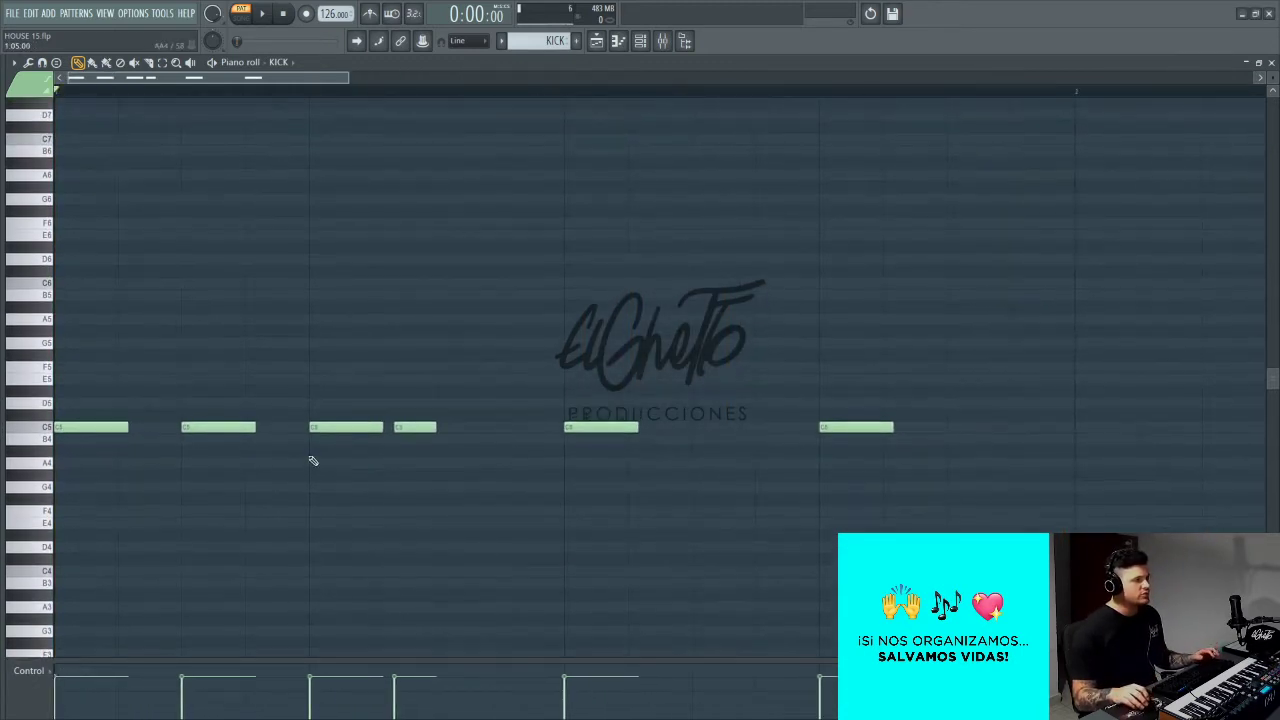
scroll(530, 452, "up", 1)
scroll(557, 463, "up", 1)
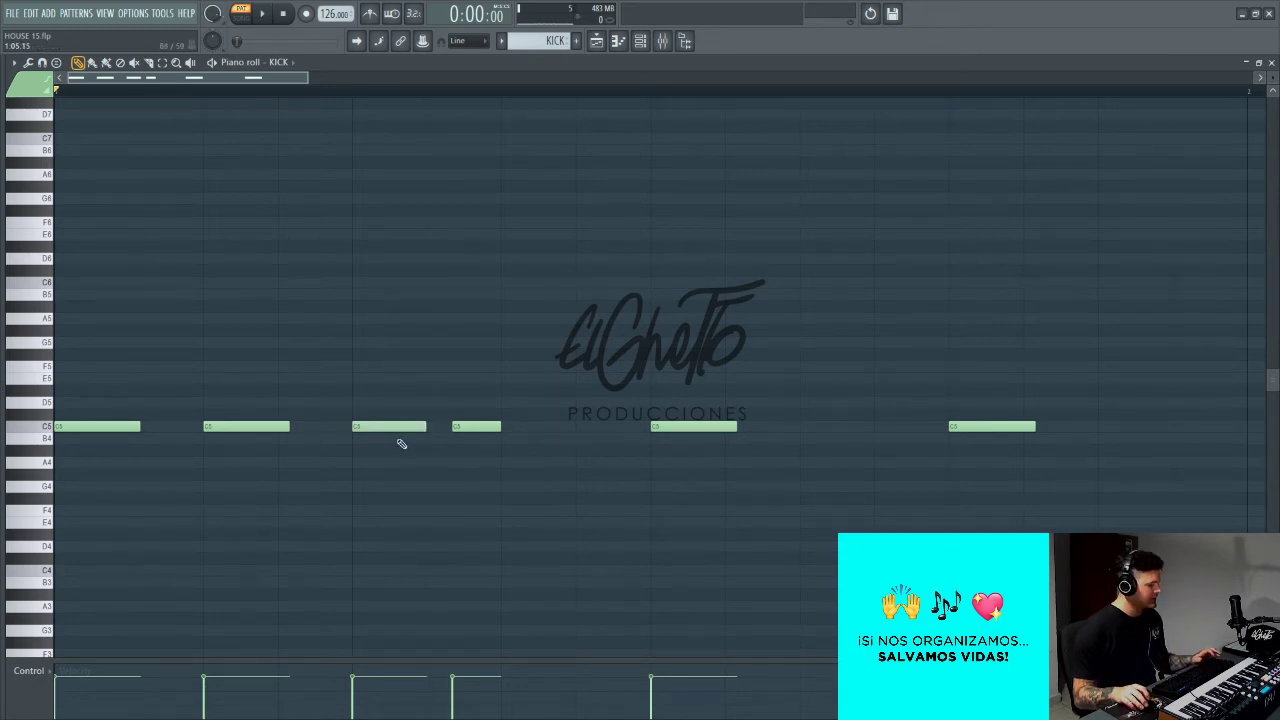
scroll(318, 372, "up", 1)
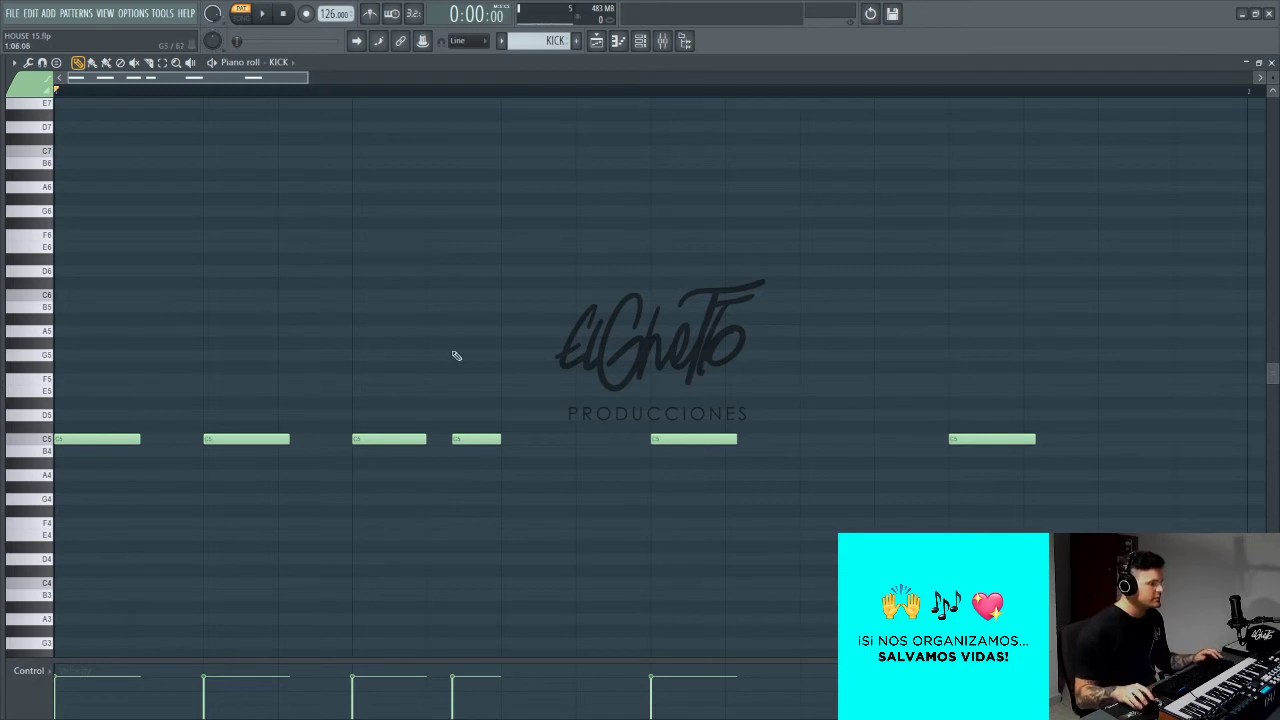
left_click(437, 441)
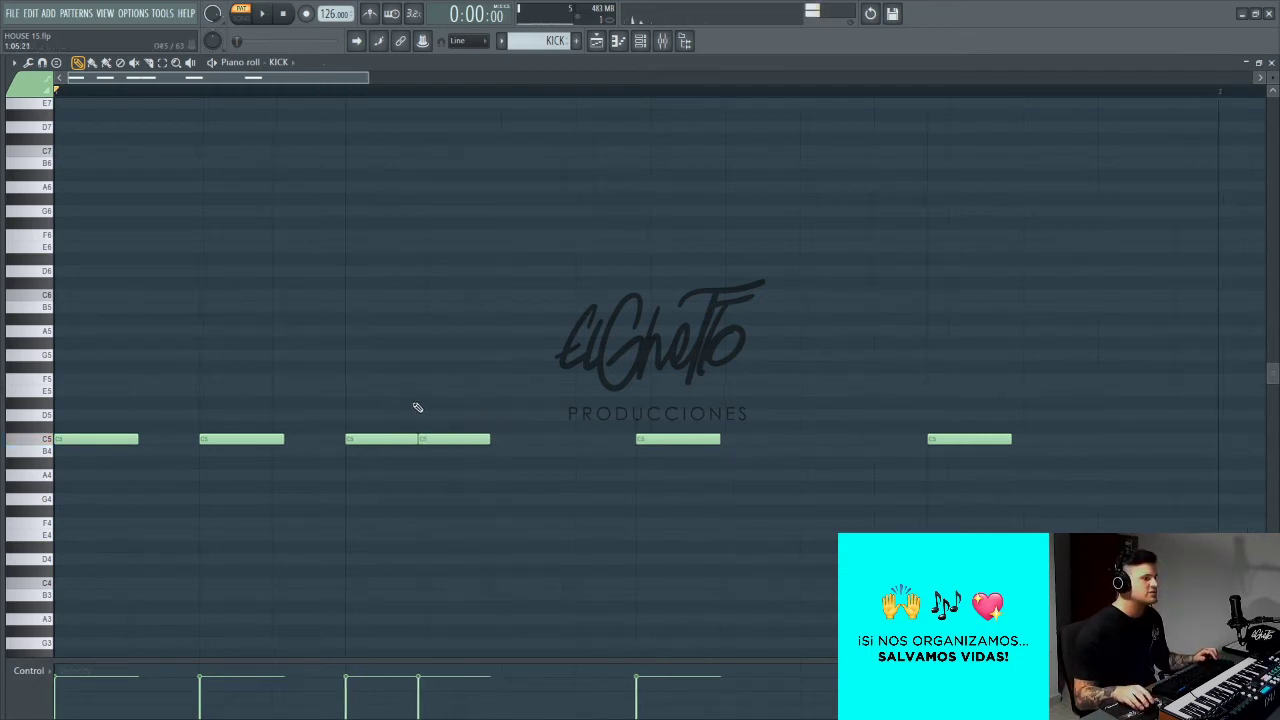
scroll(400, 405, "down", 2)
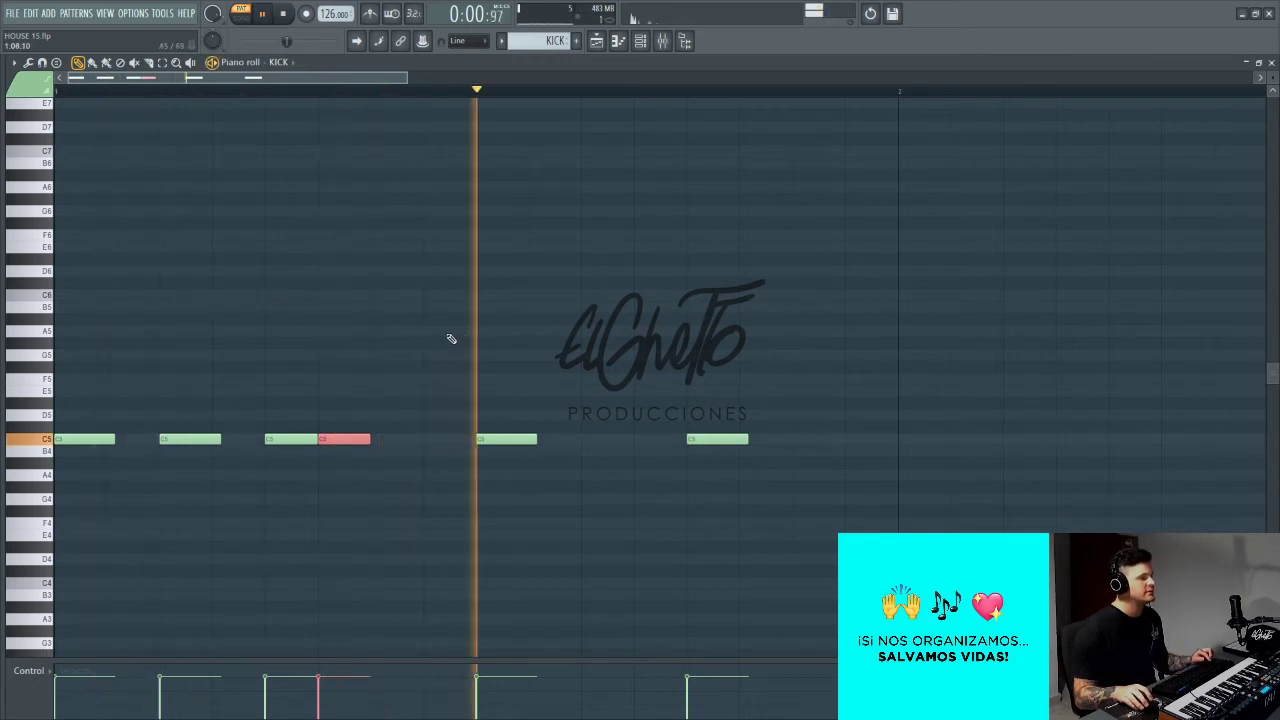
key("space")
Step: Enable the metronome and play the KICK pattern against it with the added note unswung
left_click(378, 17)
key("space")
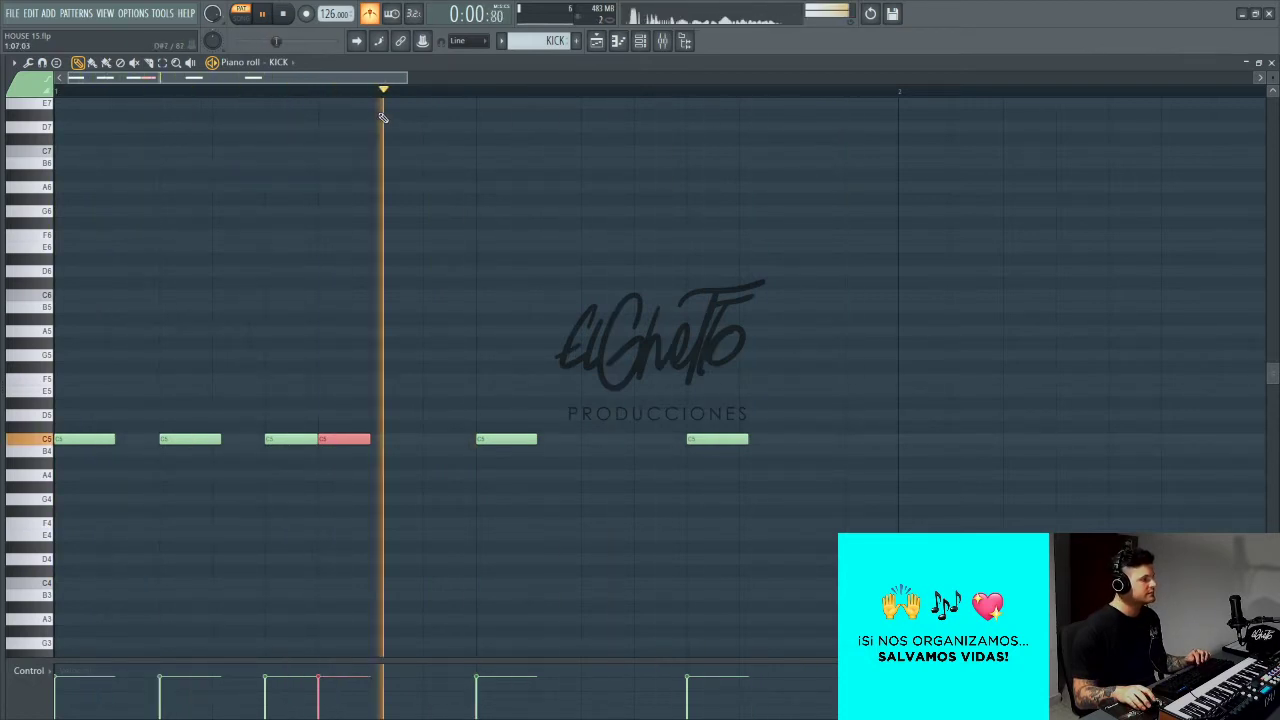
key("space")
Step: Quantize the kick notes with swing, play the pattern against the metronome, and switch the metronome off
key("alt+q")
key("Return")
key("space")
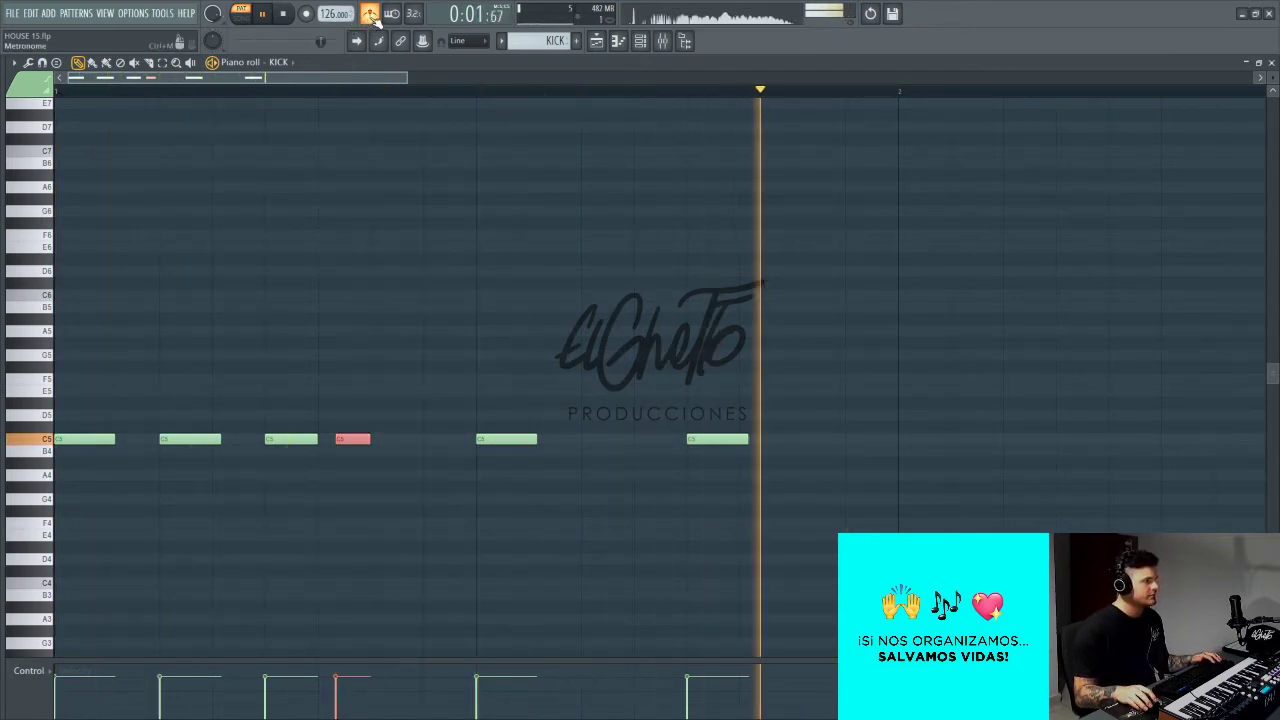
key("space")
scroll(212, 217, "up", 4)
left_click_drag(211, 217, 422, 210)
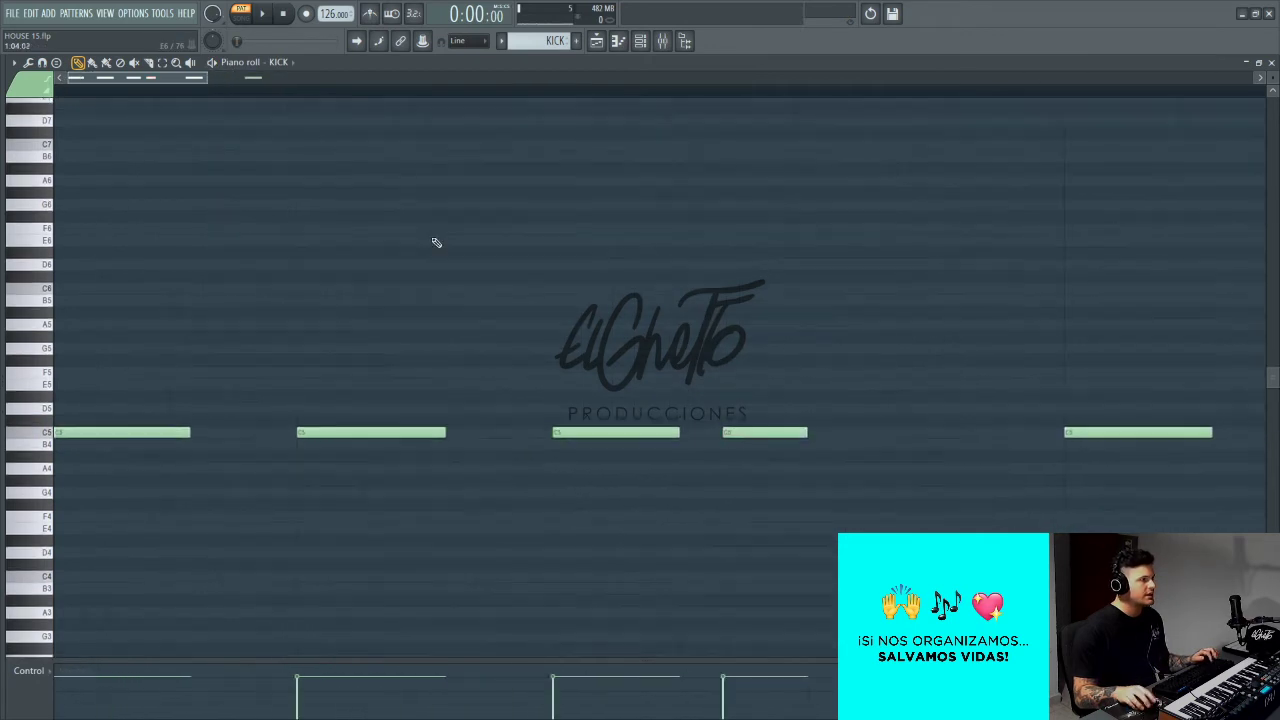
Step: Select the short C5 note in the KICK pattern and quantize it with the 16_machine swing template loaded from the Quantization folder
scroll(440, 262, "down", 2)
scroll(472, 445, "down", 2)
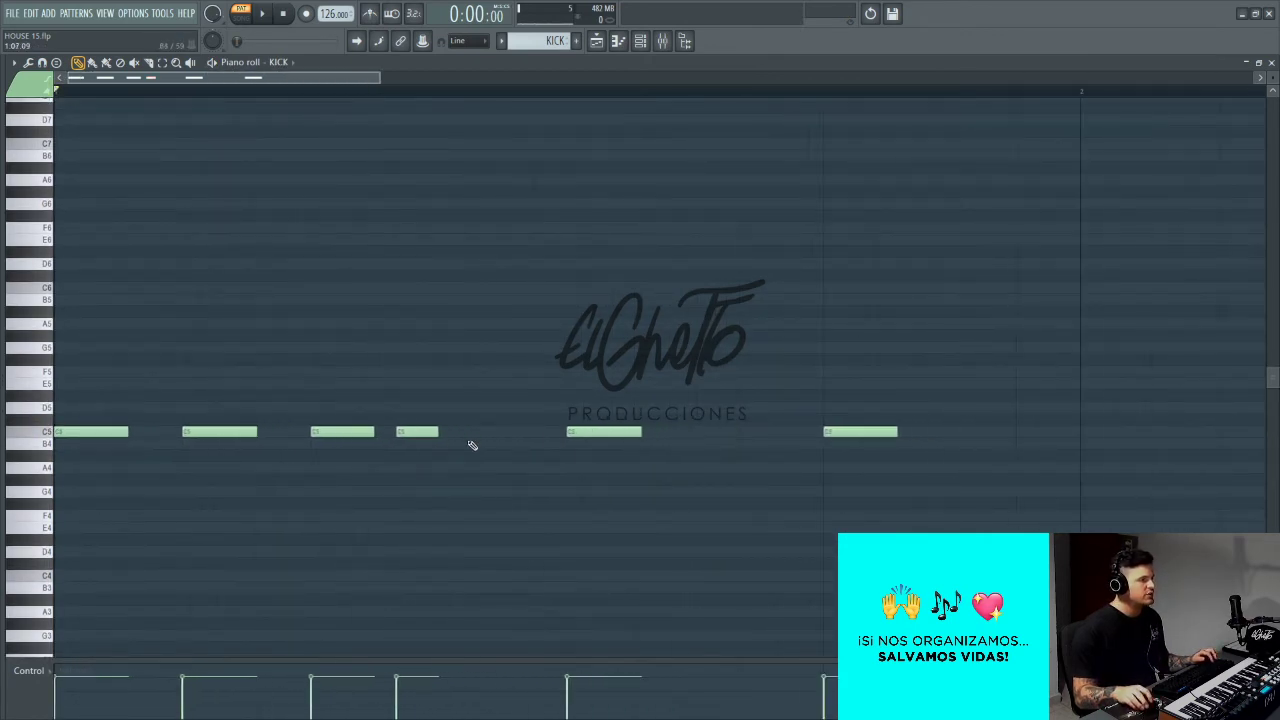
scroll(314, 426, "up", 3)
left_click_drag(388, 396, 606, 425)
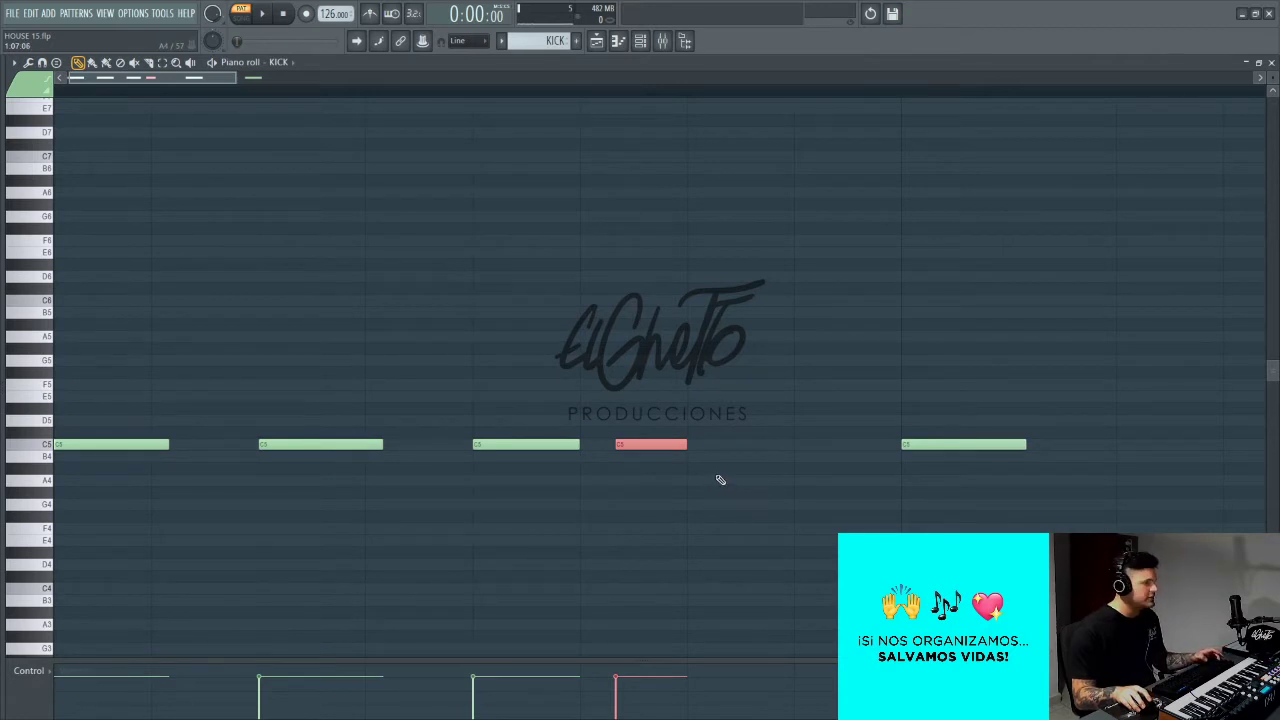
key("alt+q")
left_click_drag(668, 259, 587, 259)
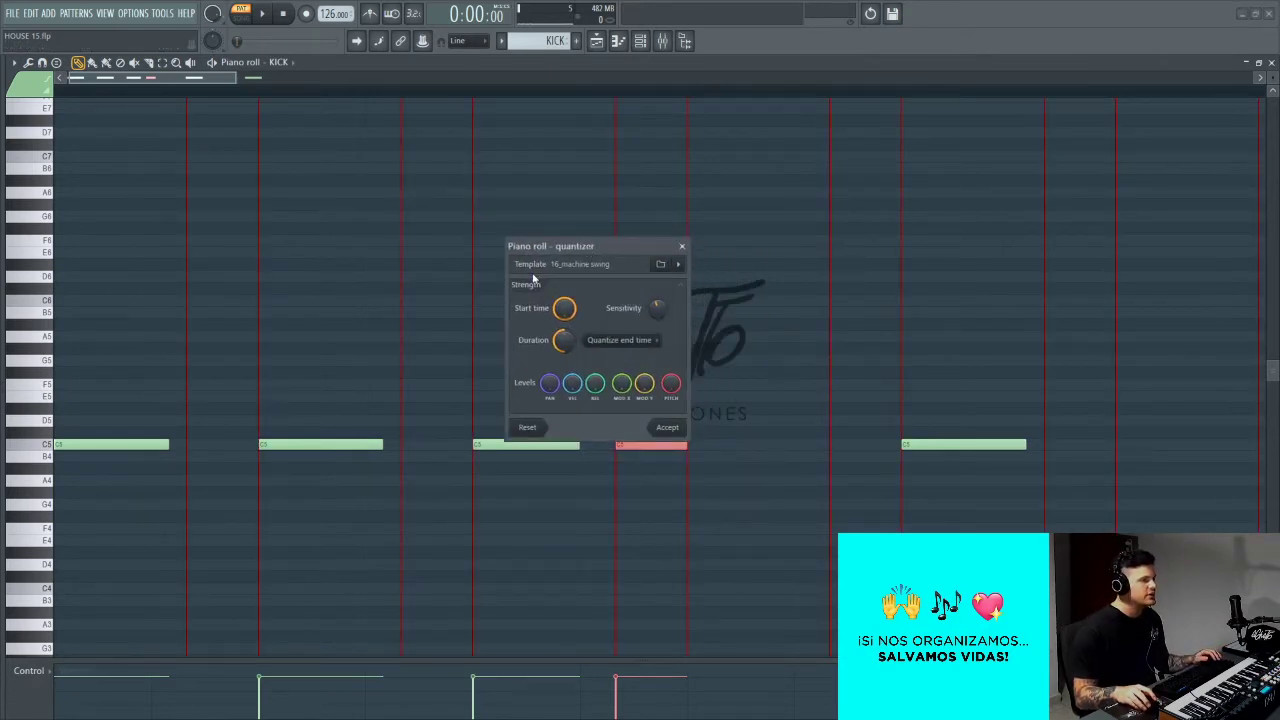
left_click(661, 265)
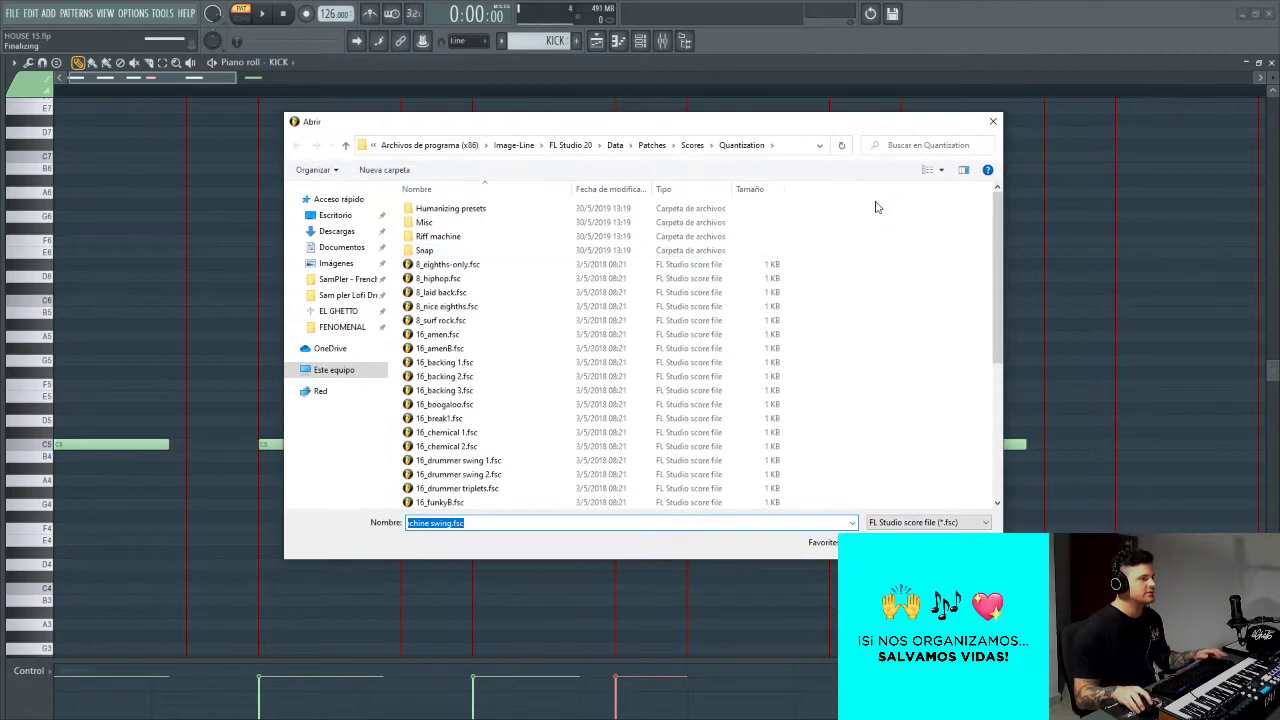
key("Return")
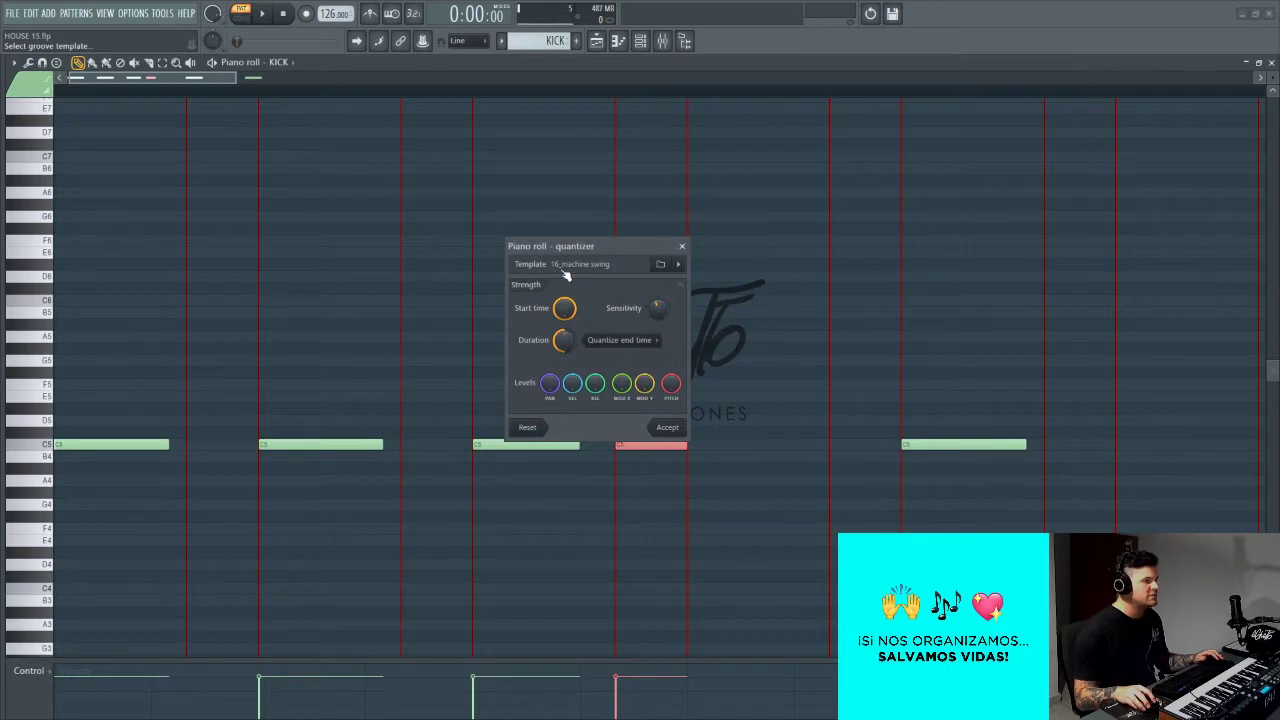
left_click_drag(615, 247, 614, 225)
left_click(660, 404)
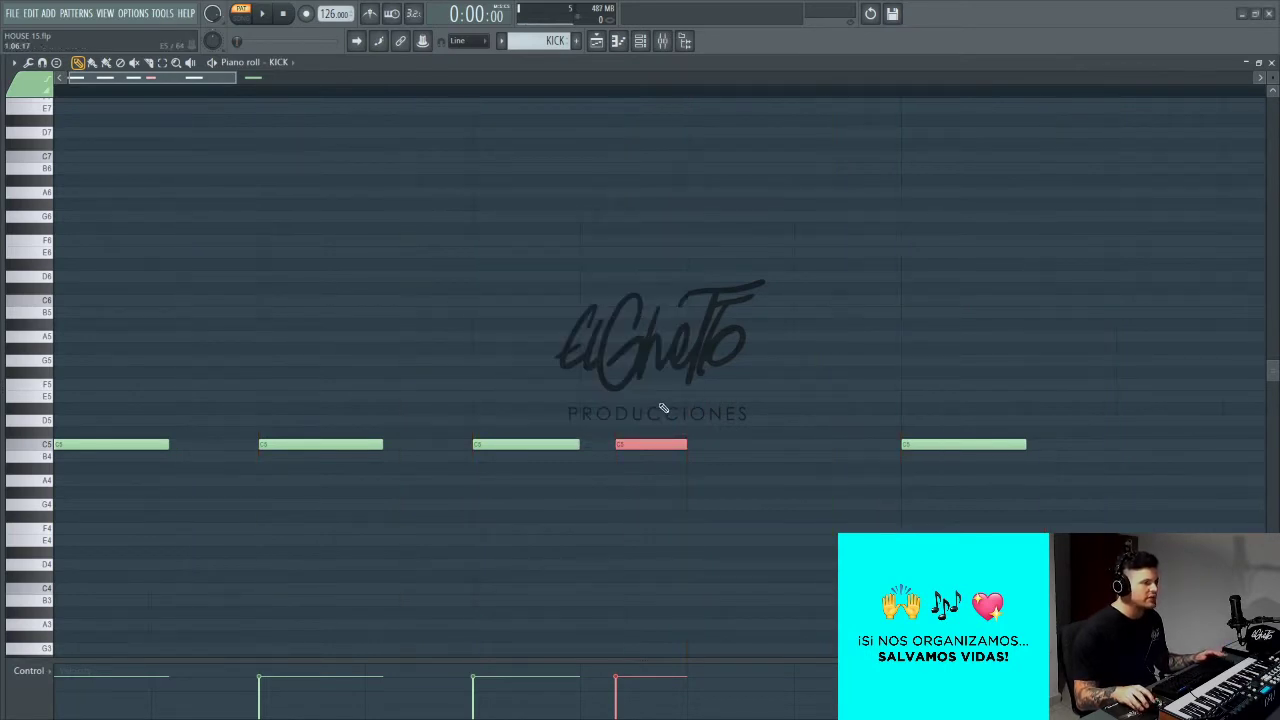
Step: Reselect the short C5 kick note and reapply the quantize with the current swing template
scroll(711, 431, "down", 3)
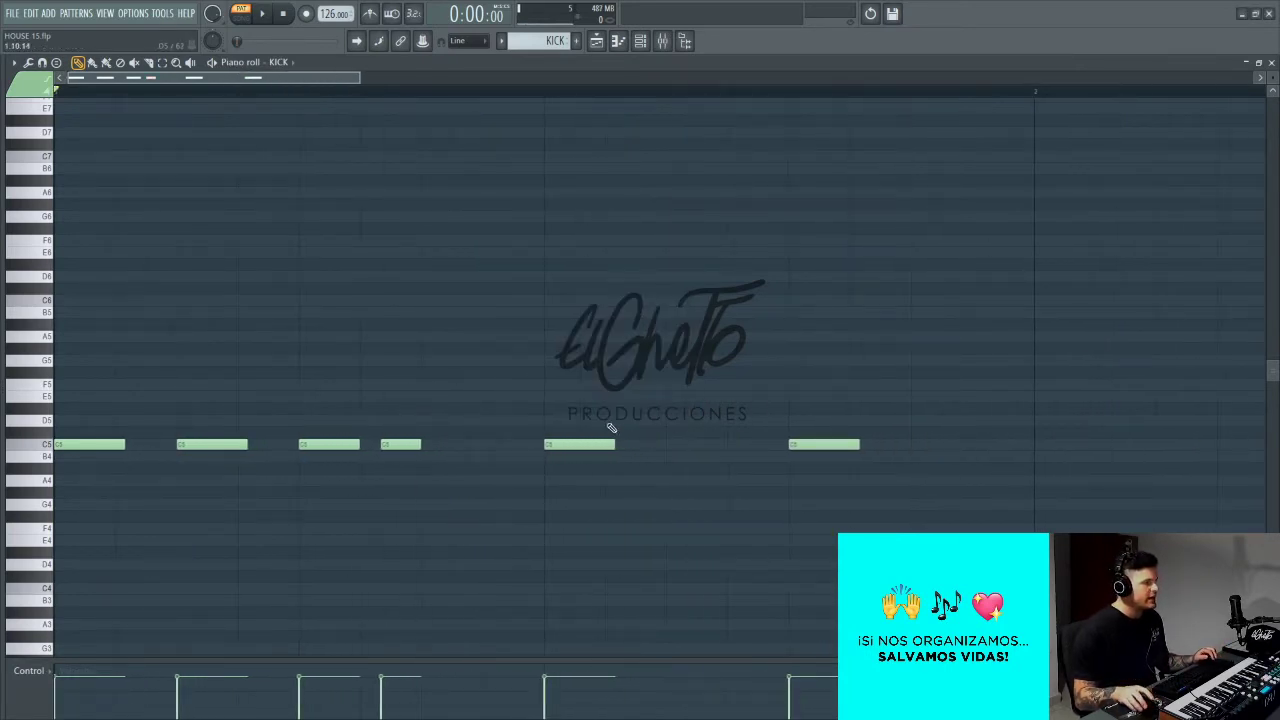
scroll(390, 445, "up", 4)
left_click_drag(398, 380, 560, 526)
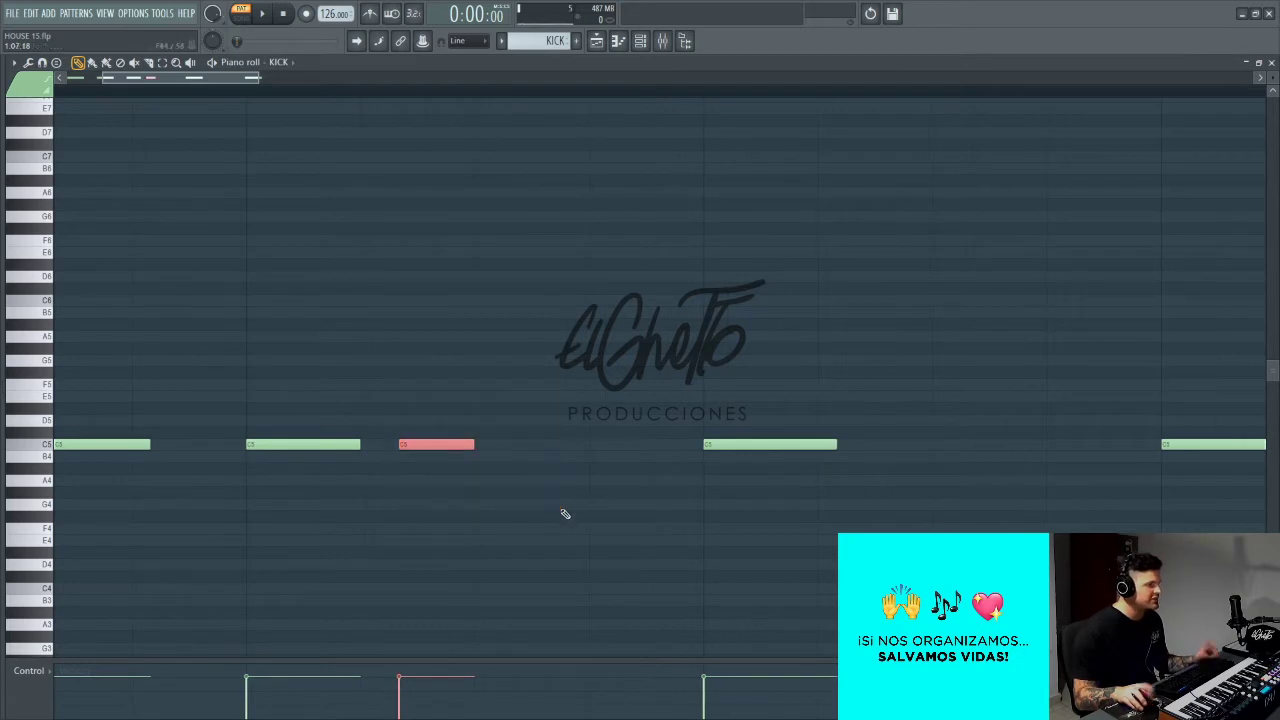
key("alt+q")
key("Return")
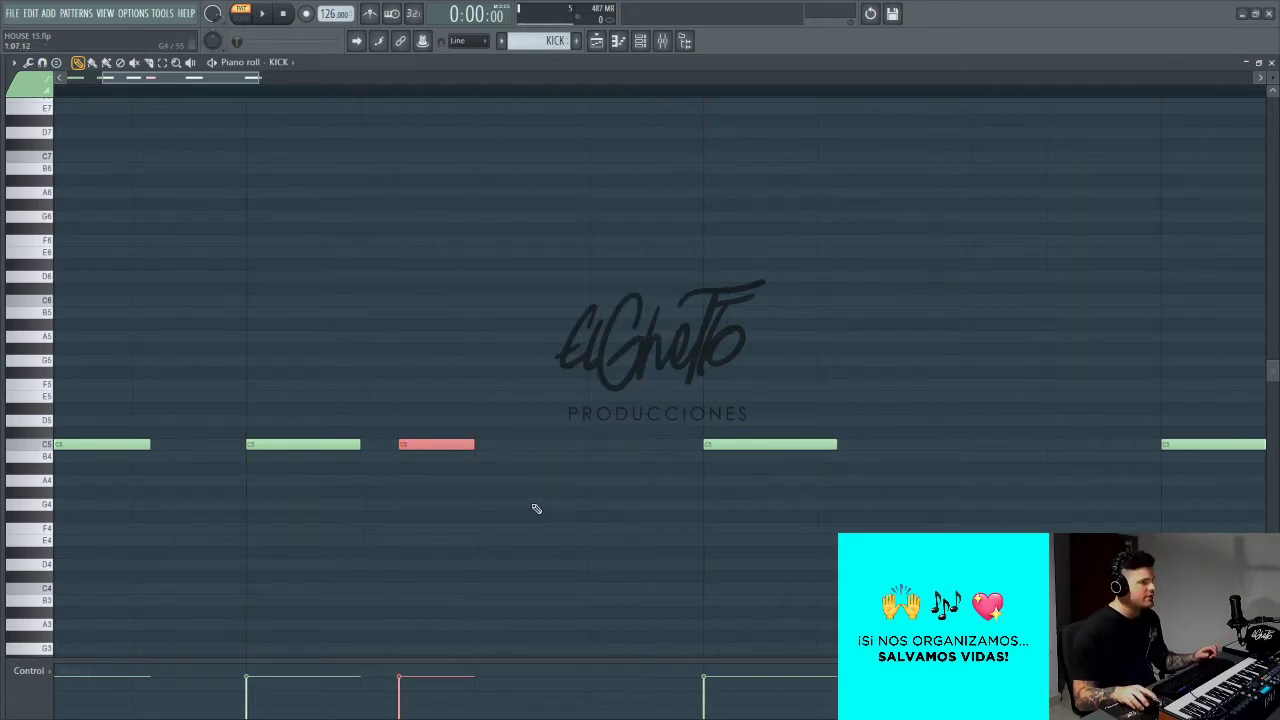
Step: Clear the note selection and add C5 kick notes at 1:11:00 and 1:16:00
right_click(530, 503, "ctrl")
left_click(530, 497, "ctrl")
scroll(533, 500, "down", 1)
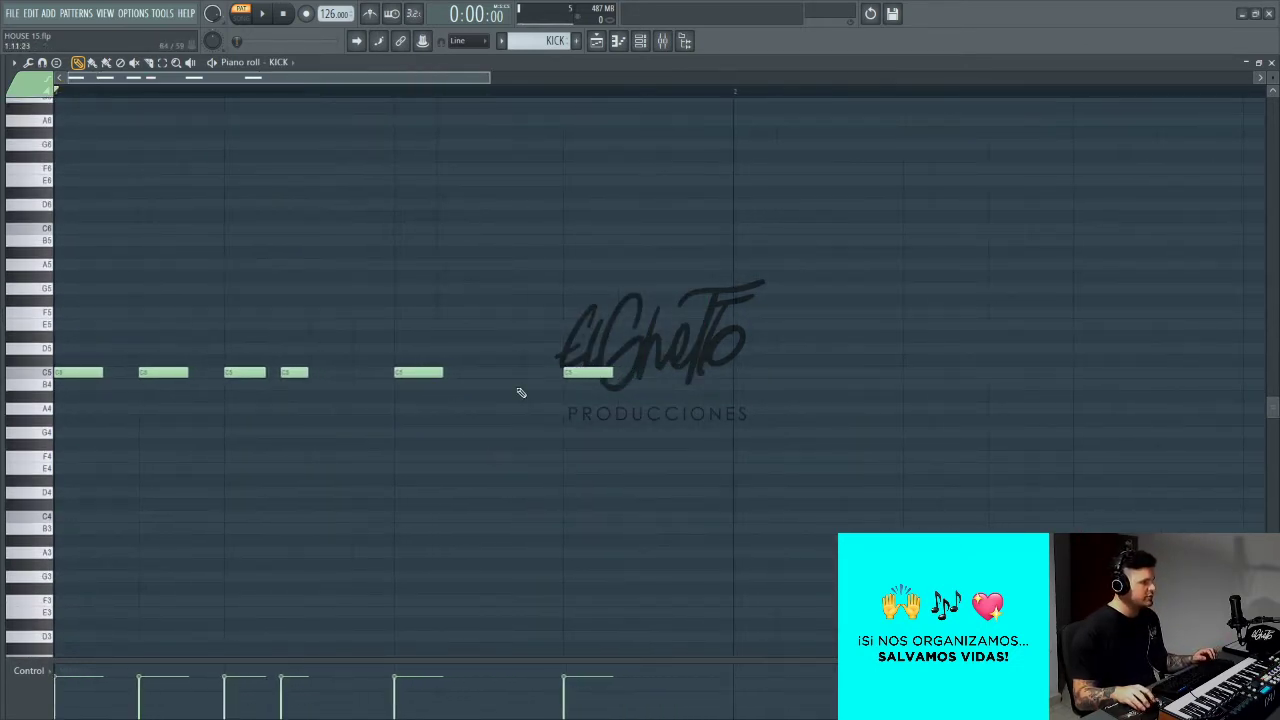
left_click(700, 373)
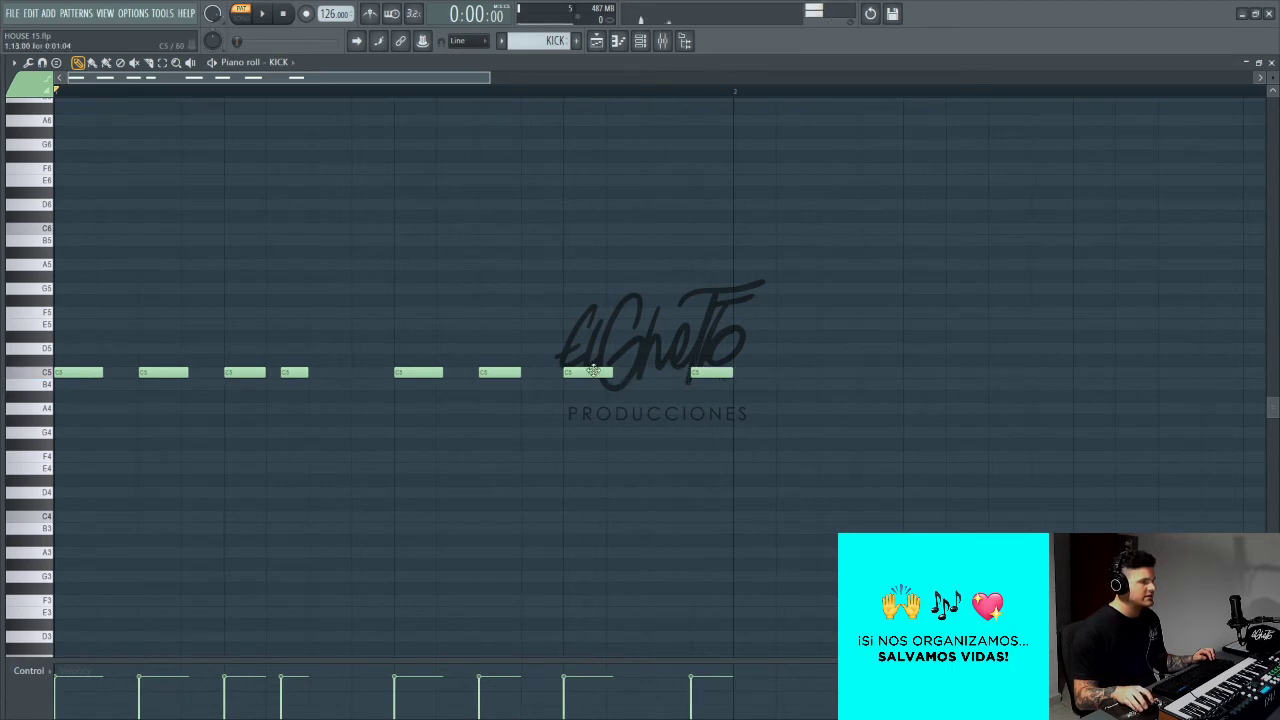
Step: Add a C5 note between the fourth and fifth KICK notes and quantize the pattern with the 16_machine swing template
left_click(345, 373)
scroll(383, 417, "down", 2)
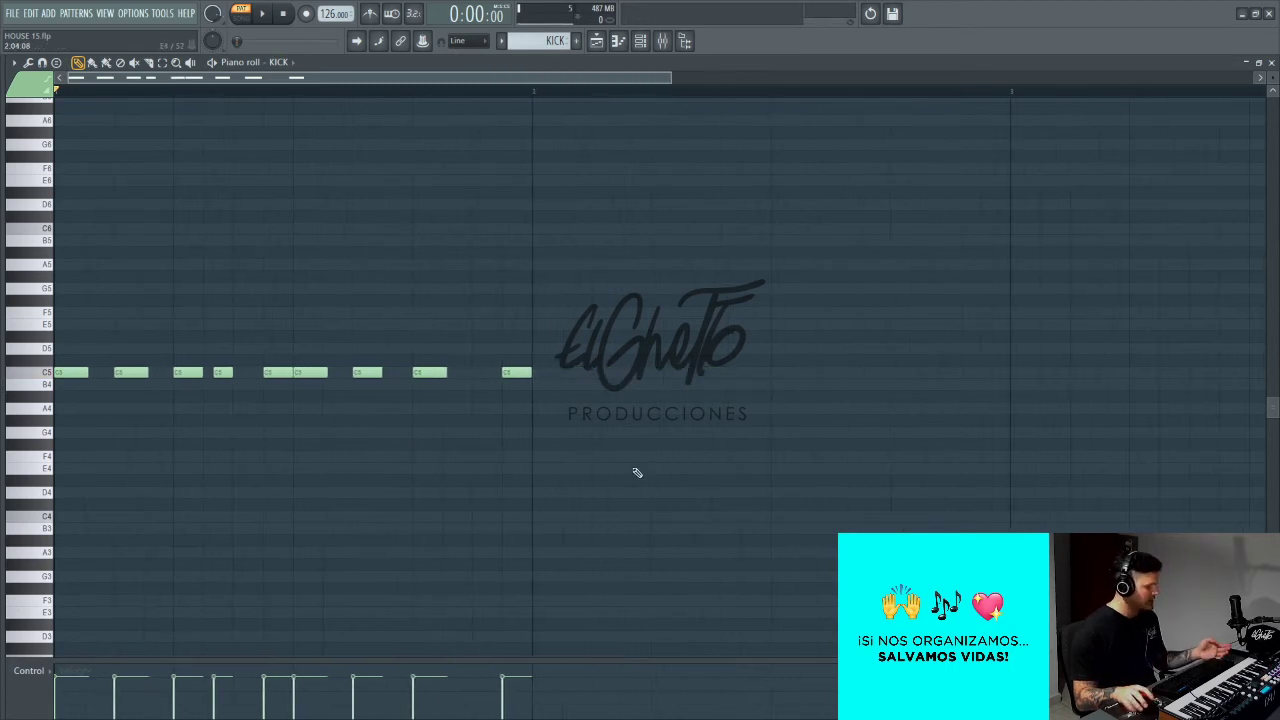
key("alt+q")
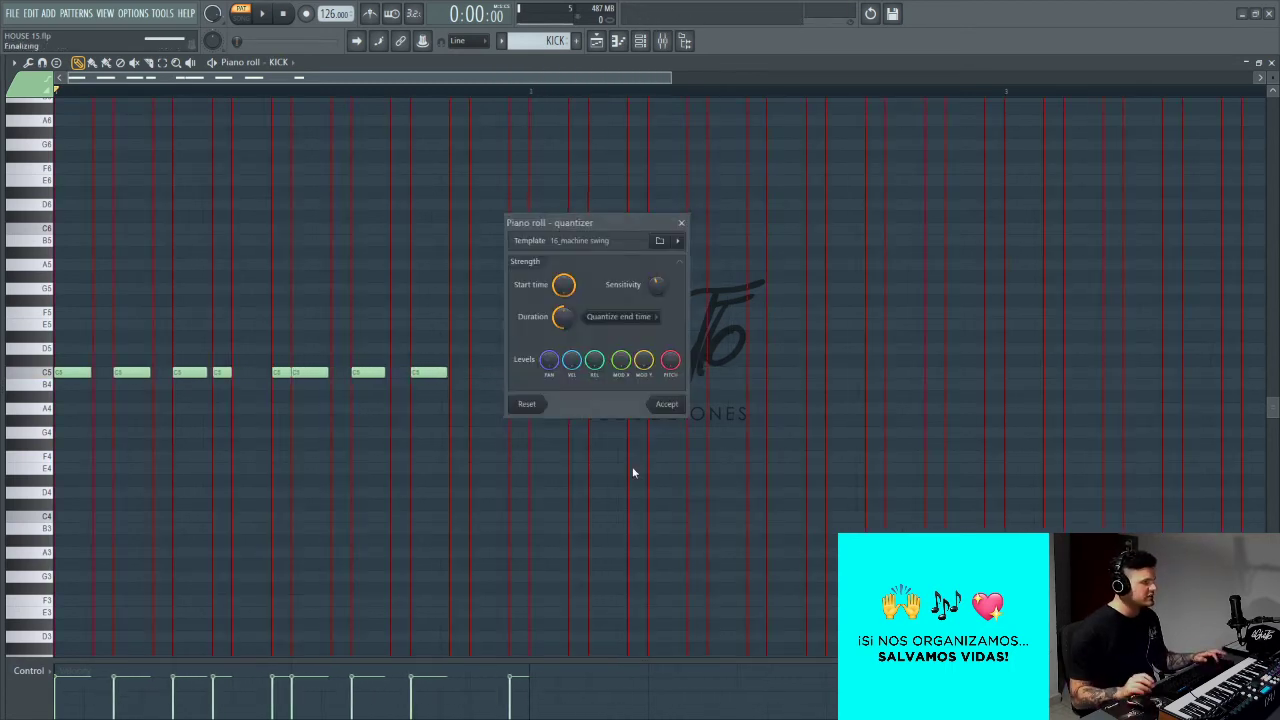
left_click(653, 405)
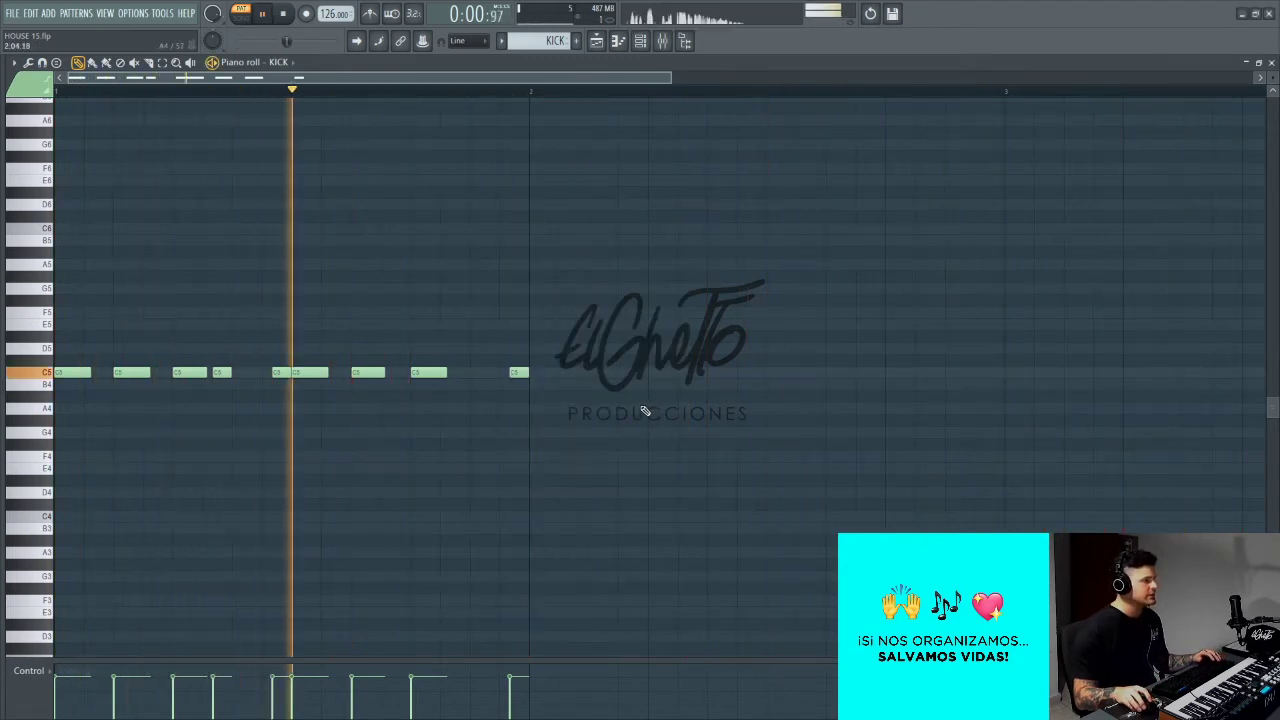
Step: Listen to the edited kick pattern and play the arrangement from around bar 47 into the drop at bar 49
scroll(491, 423, "up", 3, "ctrl")
scroll(483, 434, "up", 1)
key("space")
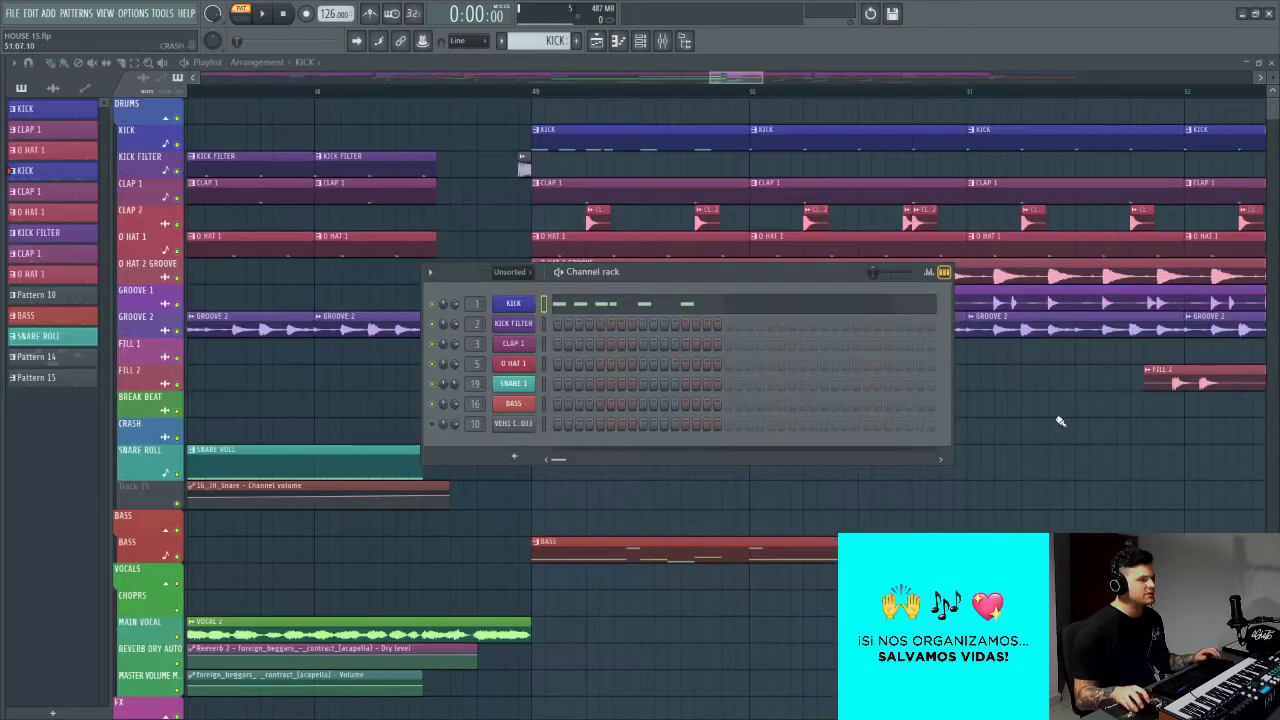
key("space")
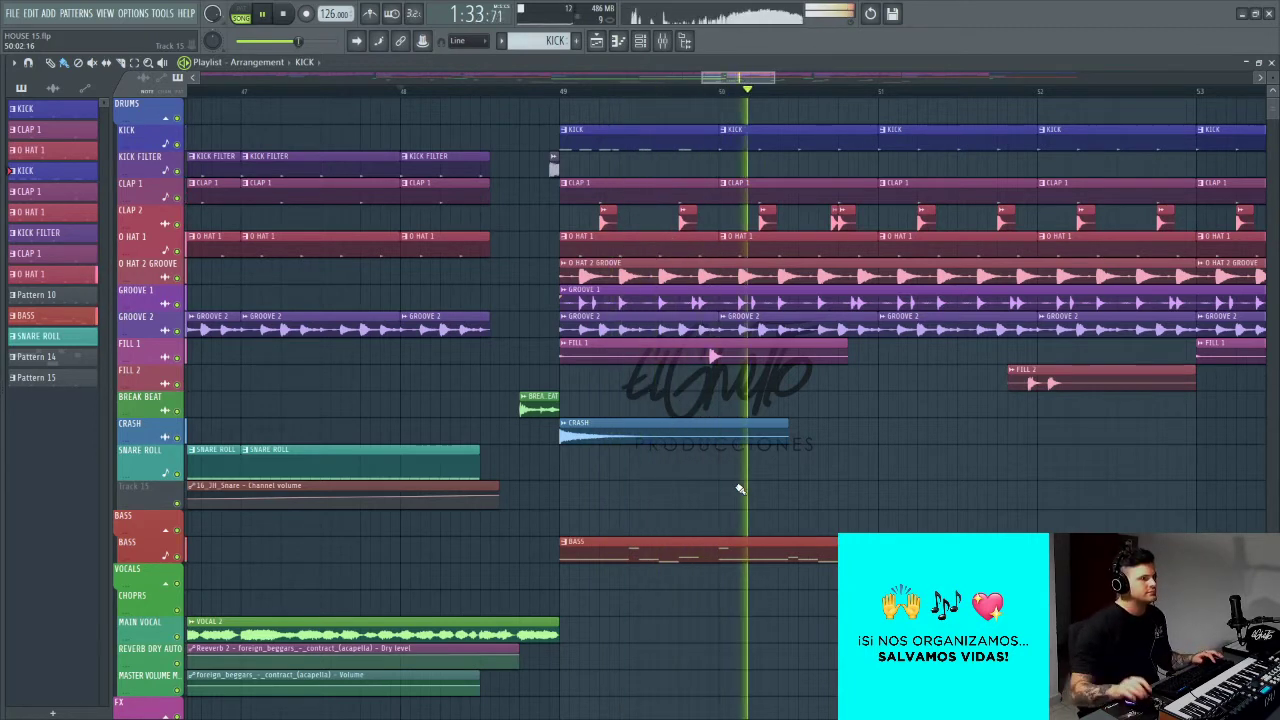
scroll(651, 443, "up", 4, "ctrl")
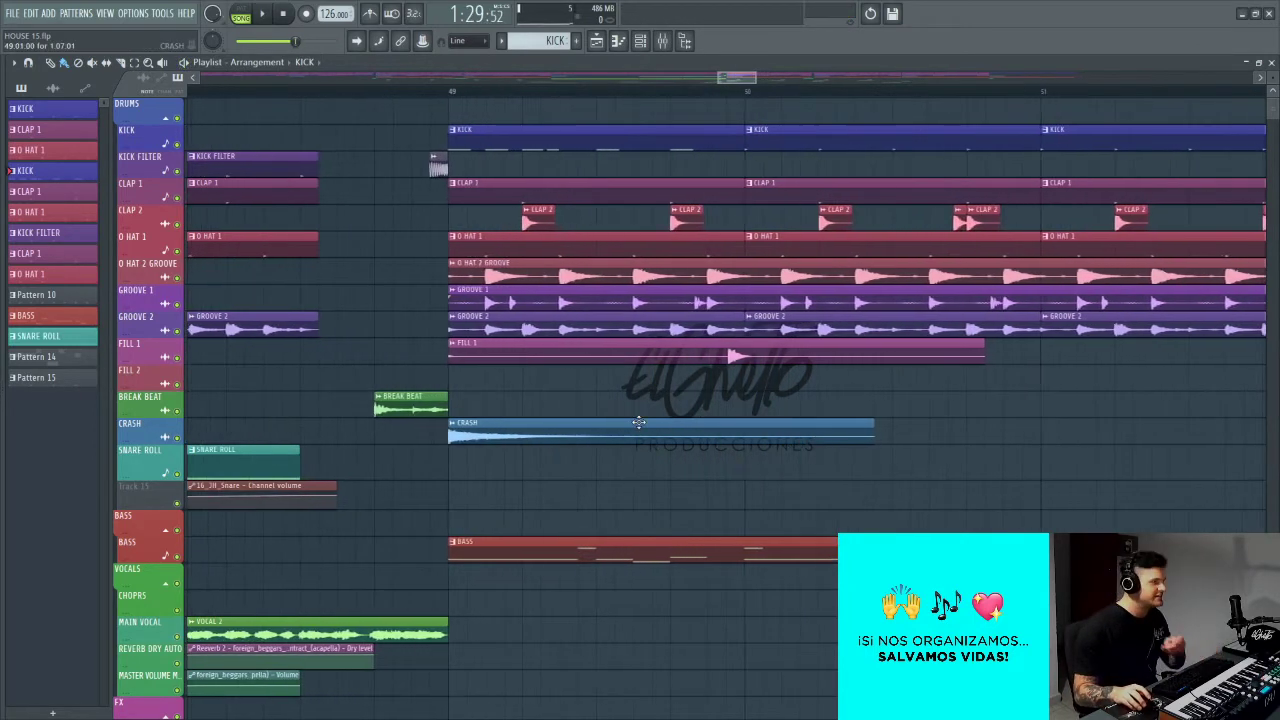
scroll(486, 220, "down", 3, "ctrl")
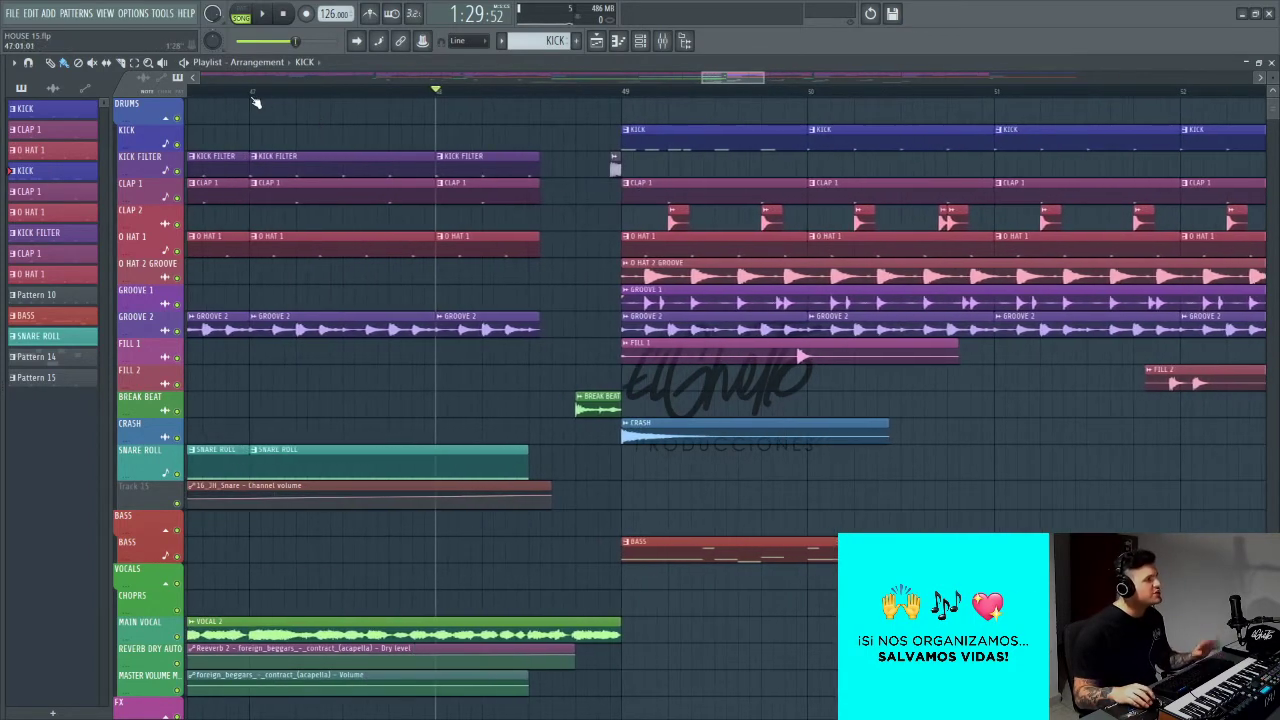
scroll(361, 170, "down", 2, "ctrl")
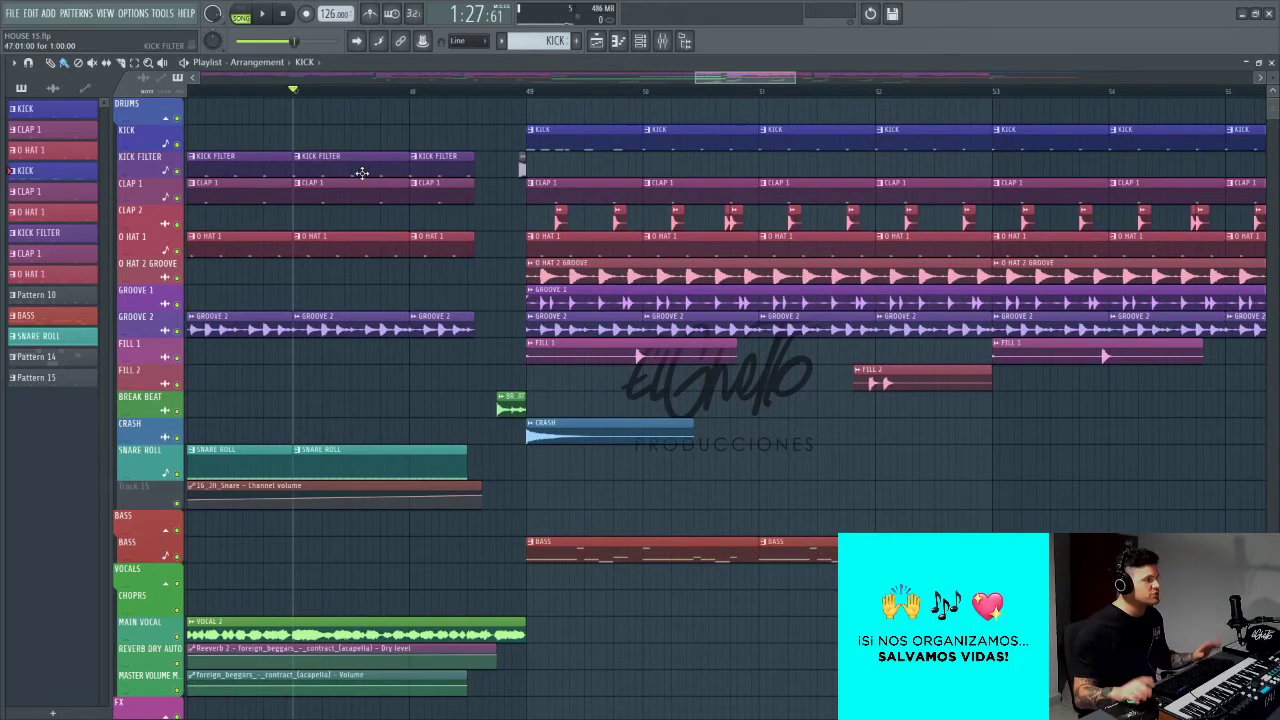
scroll(356, 204, "up", 1, "ctrl")
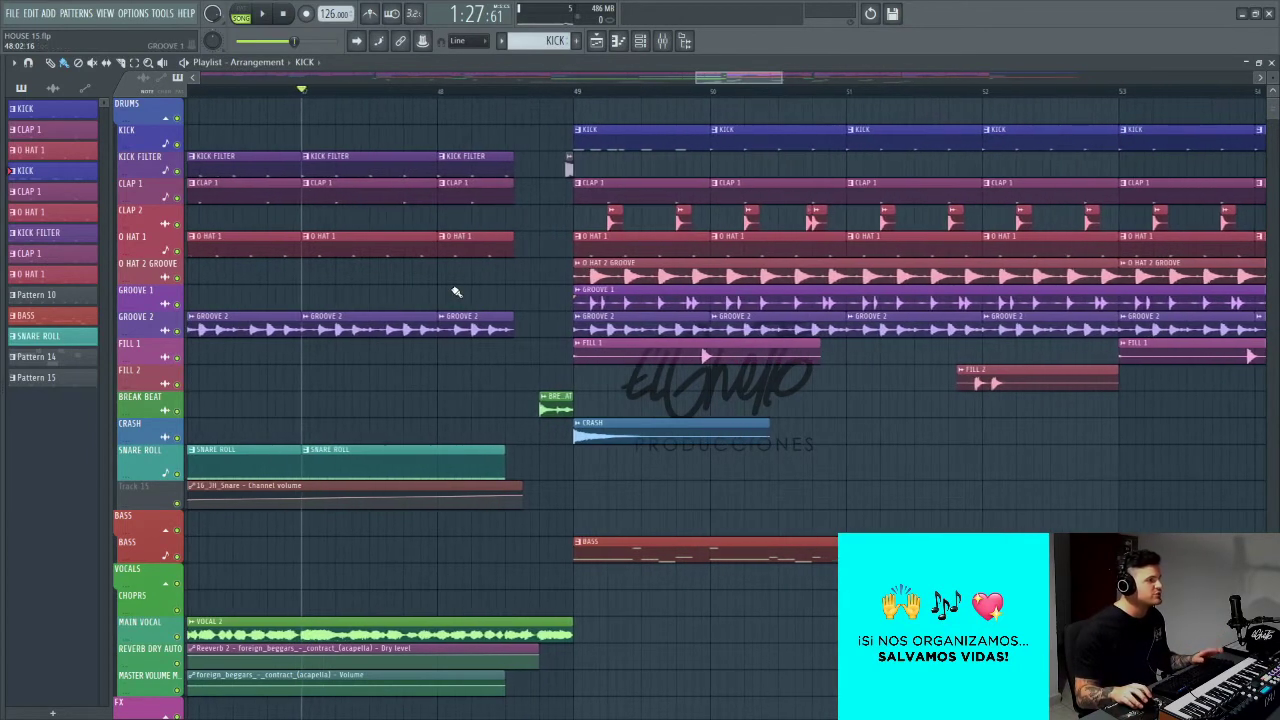
key("space")
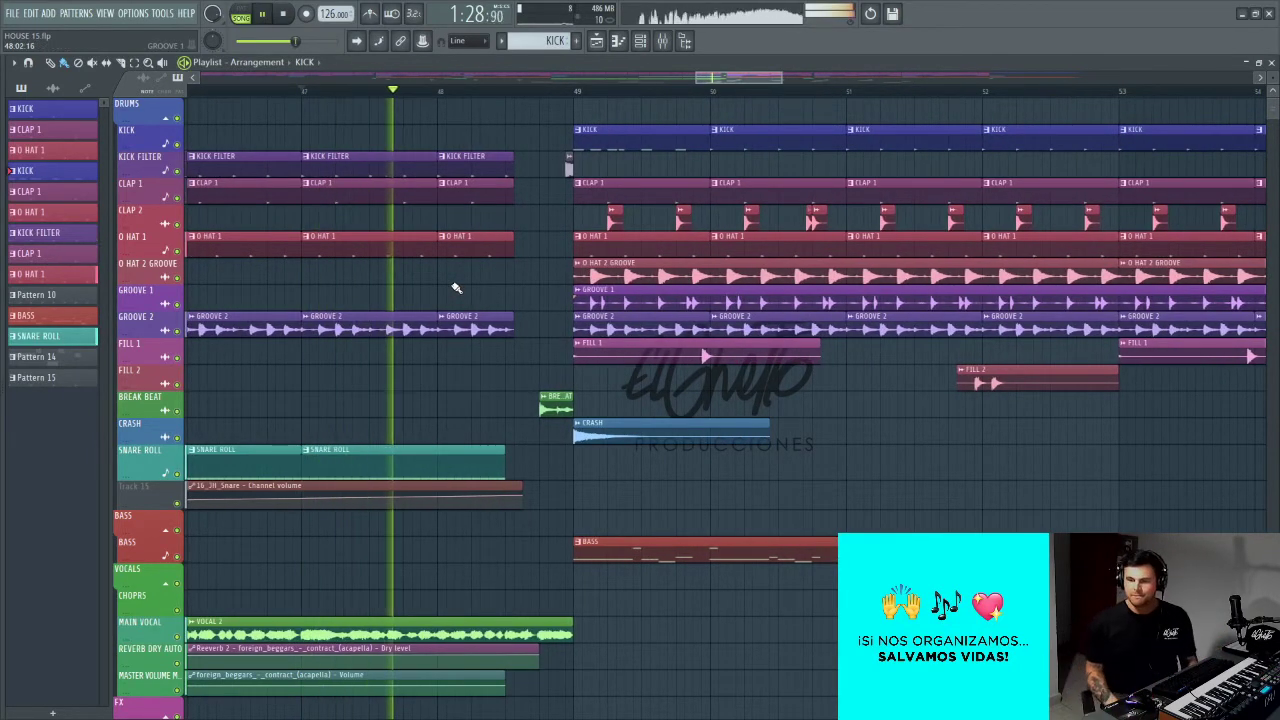
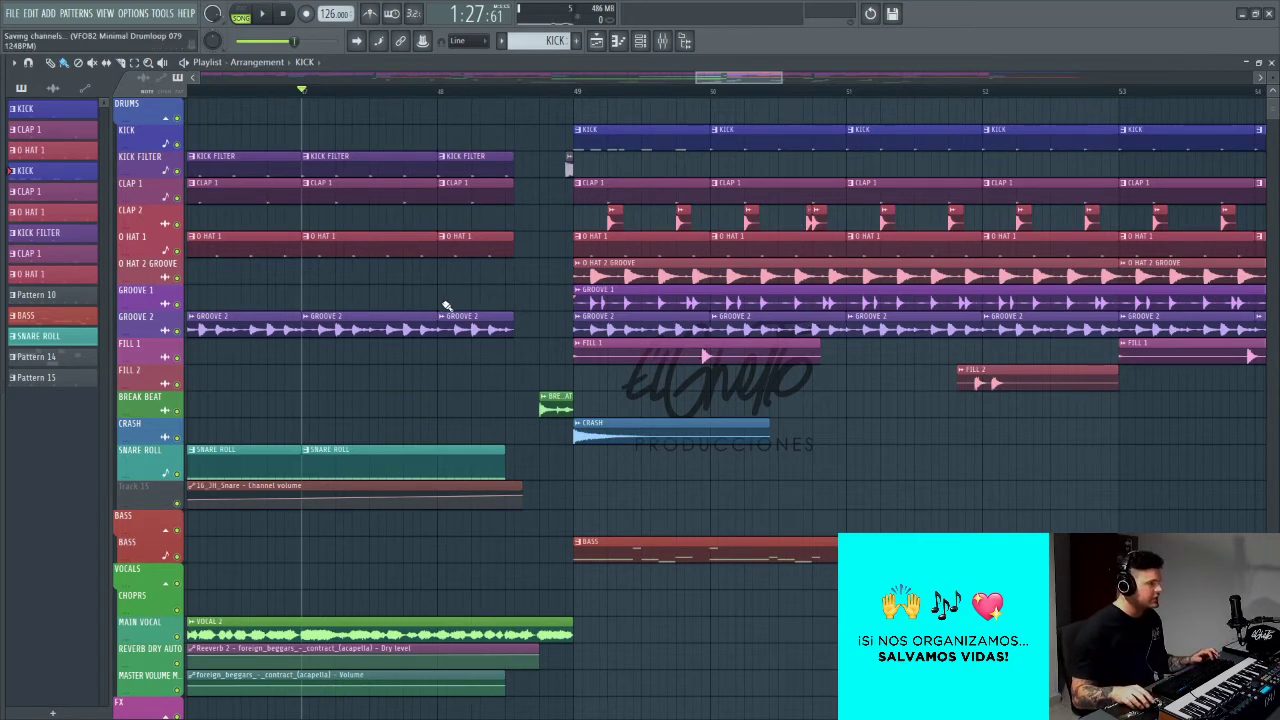
Step: Examine the drum, bass, vocal and FX clips around the bar 49 drop in the playlist
scroll(449, 303, "down", 5)
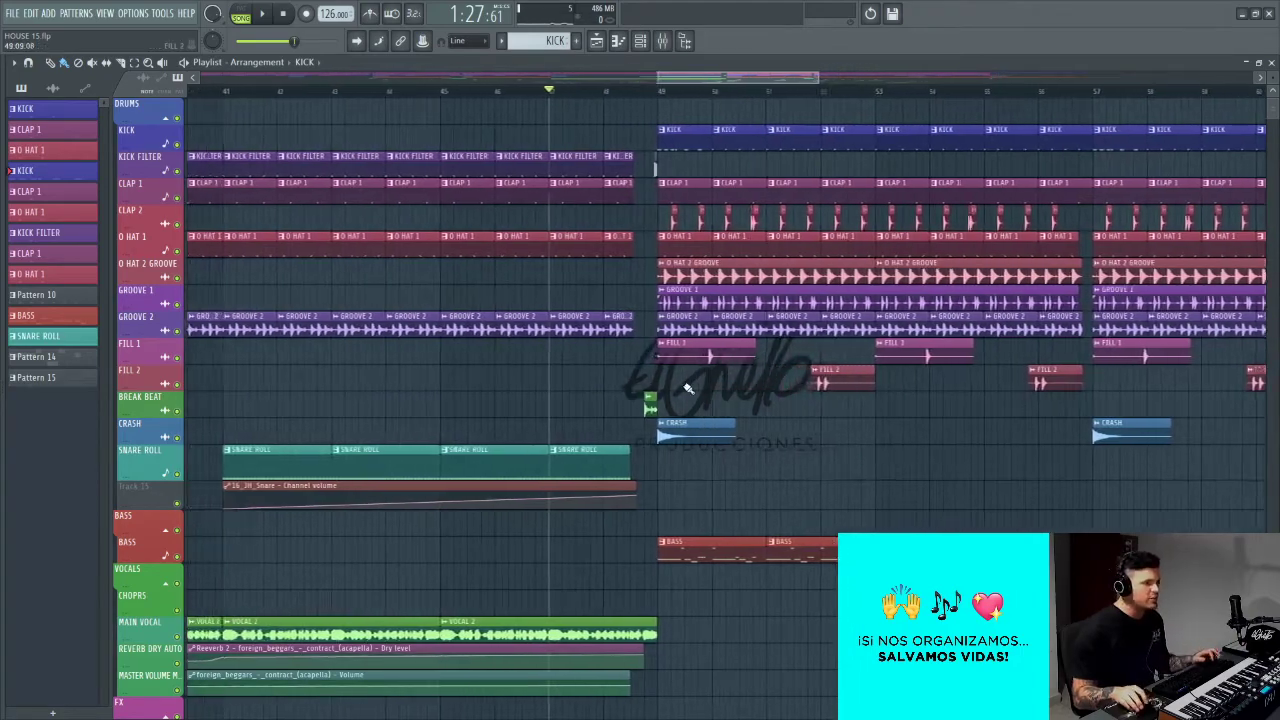
scroll(688, 388, "down", 2)
scroll(607, 374, "down", 5)
scroll(600, 390, "up", 4)
scroll(600, 440, "up", 5)
scroll(645, 442, "down", 2)
scroll(610, 415, "up", 4)
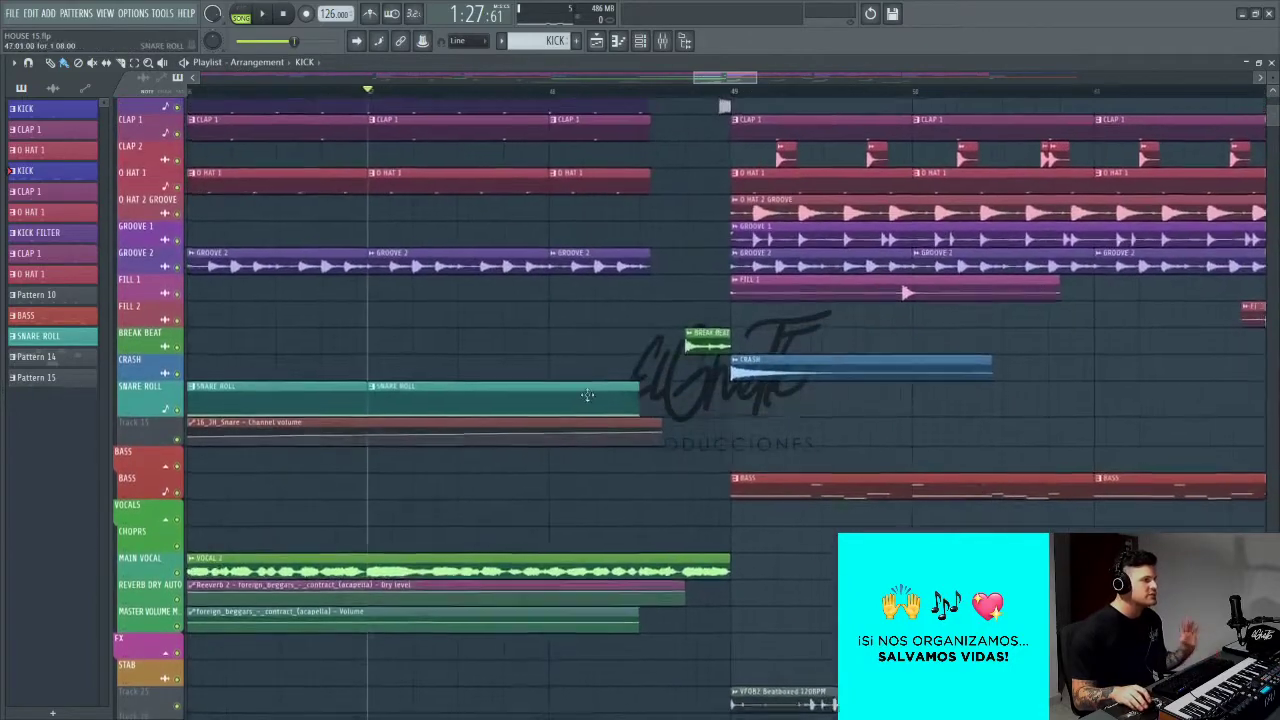
scroll(587, 394, "up", 3)
scroll(560, 300, "down", 3)
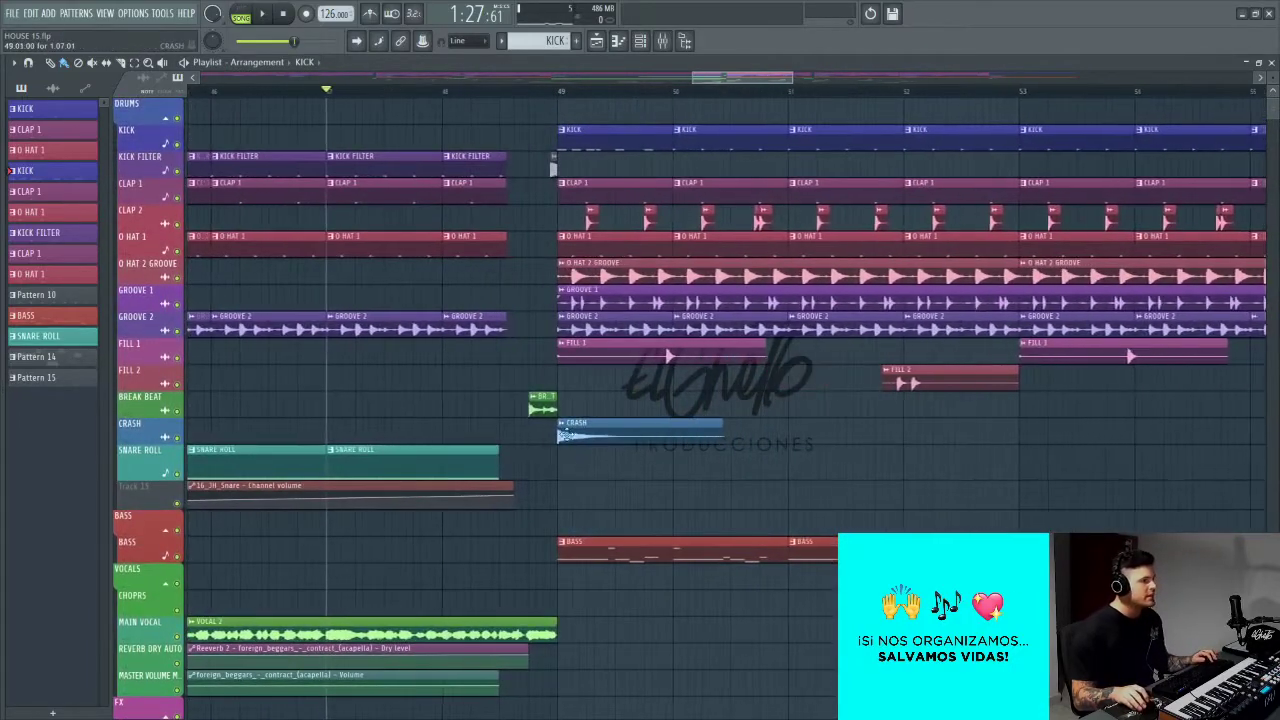
scroll(530, 423, "up", 4)
scroll(531, 423, "down", 6)
scroll(505, 445, "right", 3)
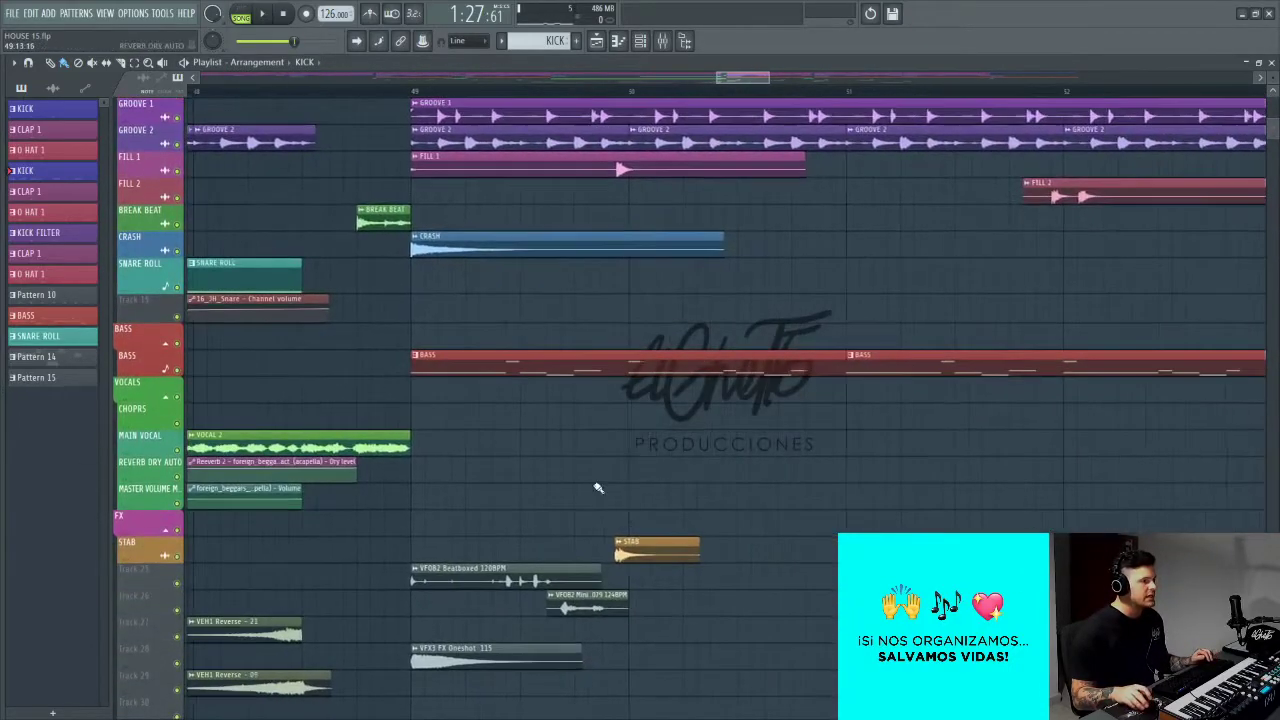
Step: Inspect the STAB clip's sample settings and the Fruity Reeverb 2 on its mixer track, then close the windows
double_click(640, 547)
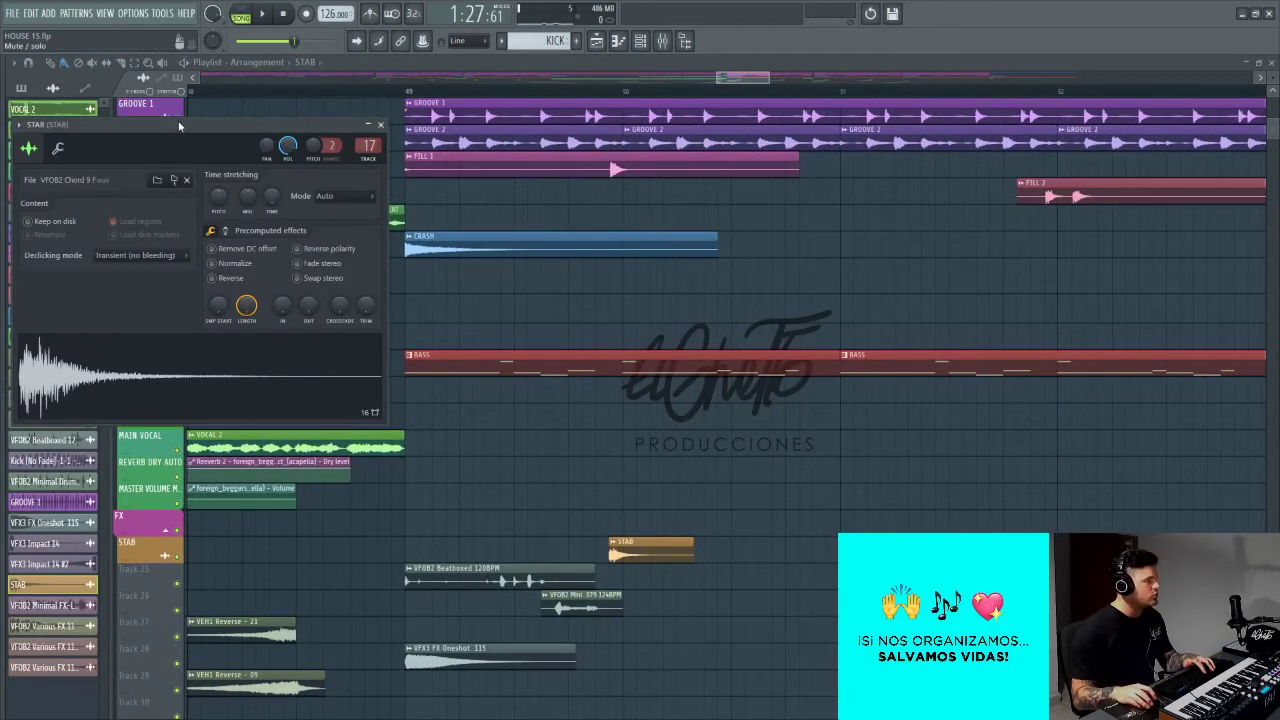
left_click_drag(179, 126, 421, 146)
key("F9")
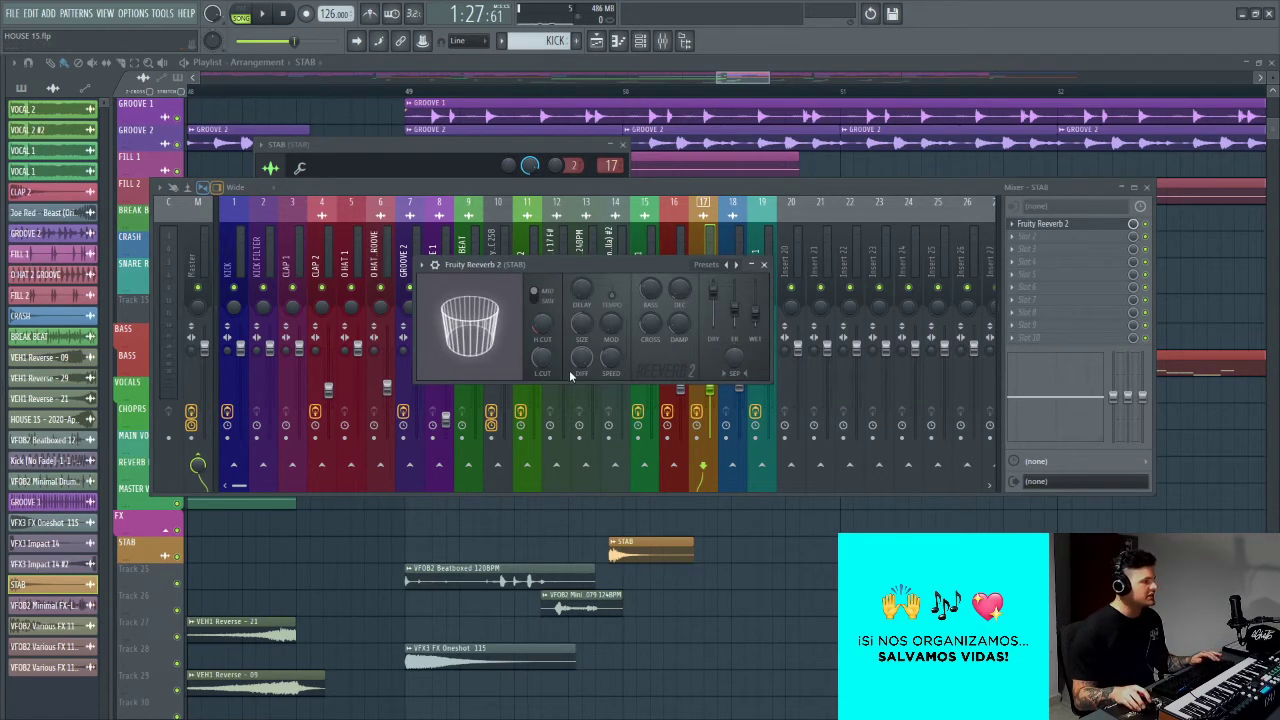
key("F12")
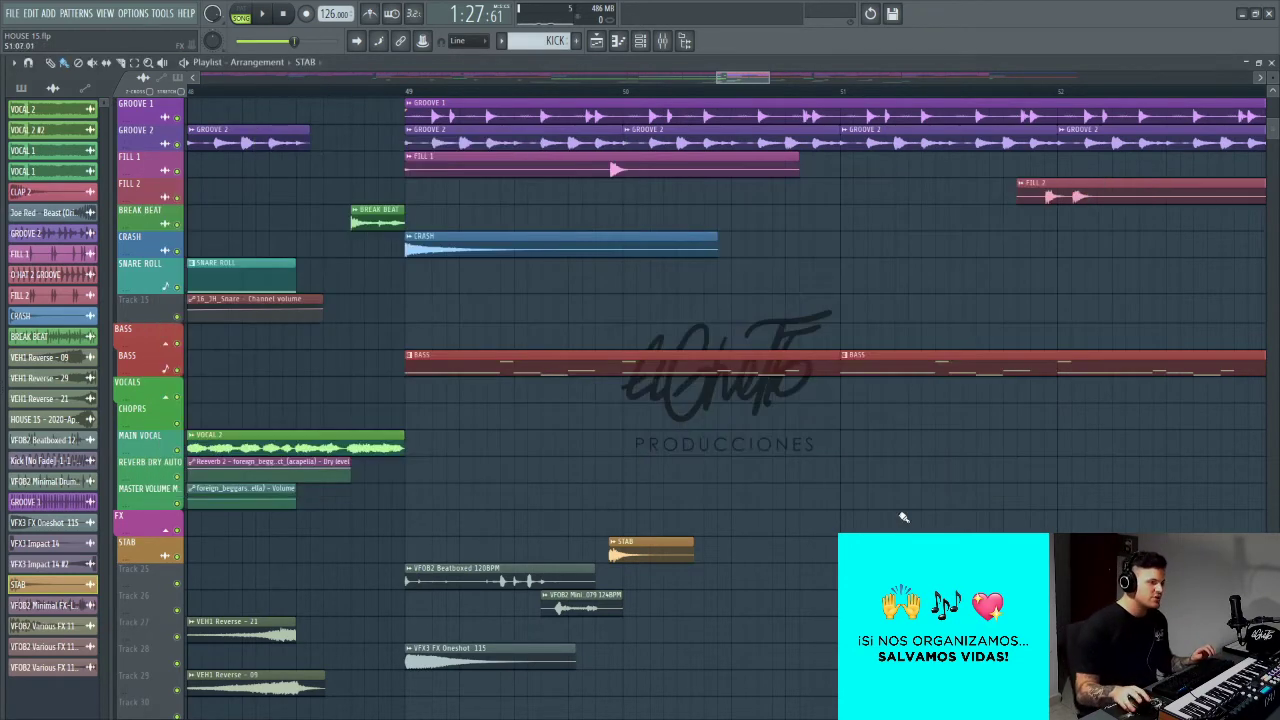
Step: Play the drop from bar 47 to about bar 58, following the drum fills, vocal chop and crash transitions
scroll(758, 486, "down", 4)
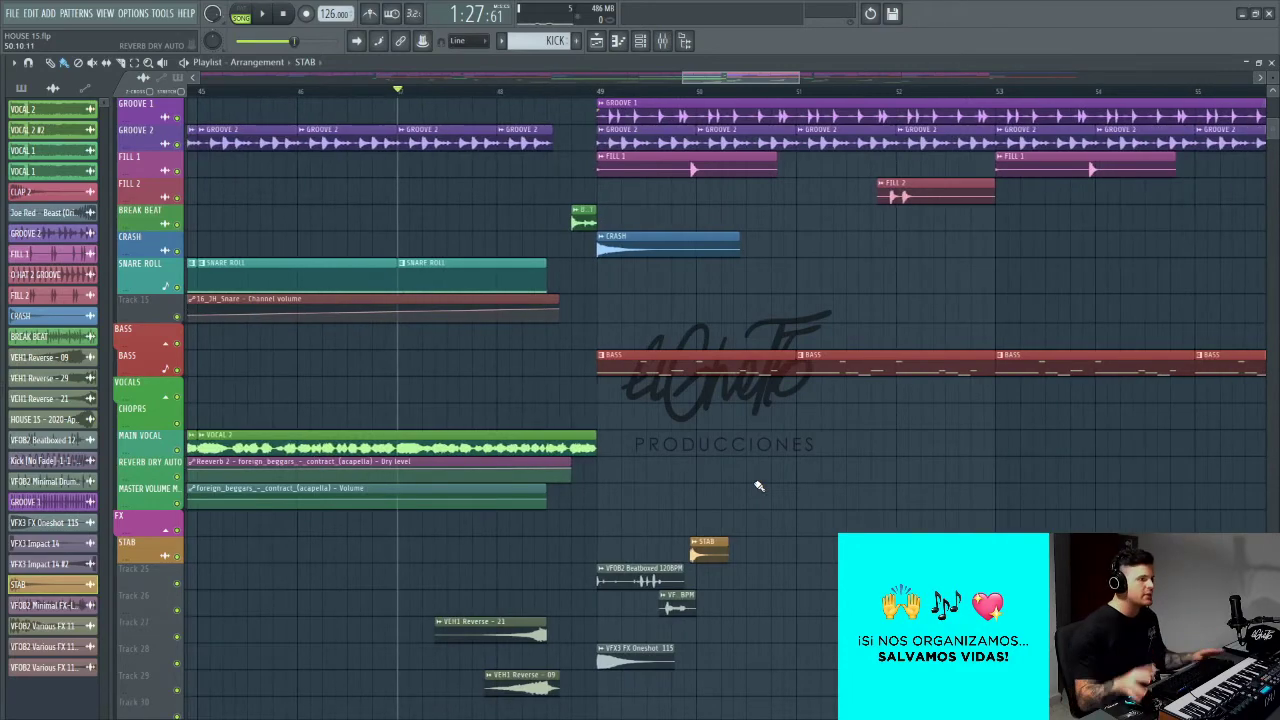
scroll(751, 480, "down", 3)
scroll(626, 473, "up", 5)
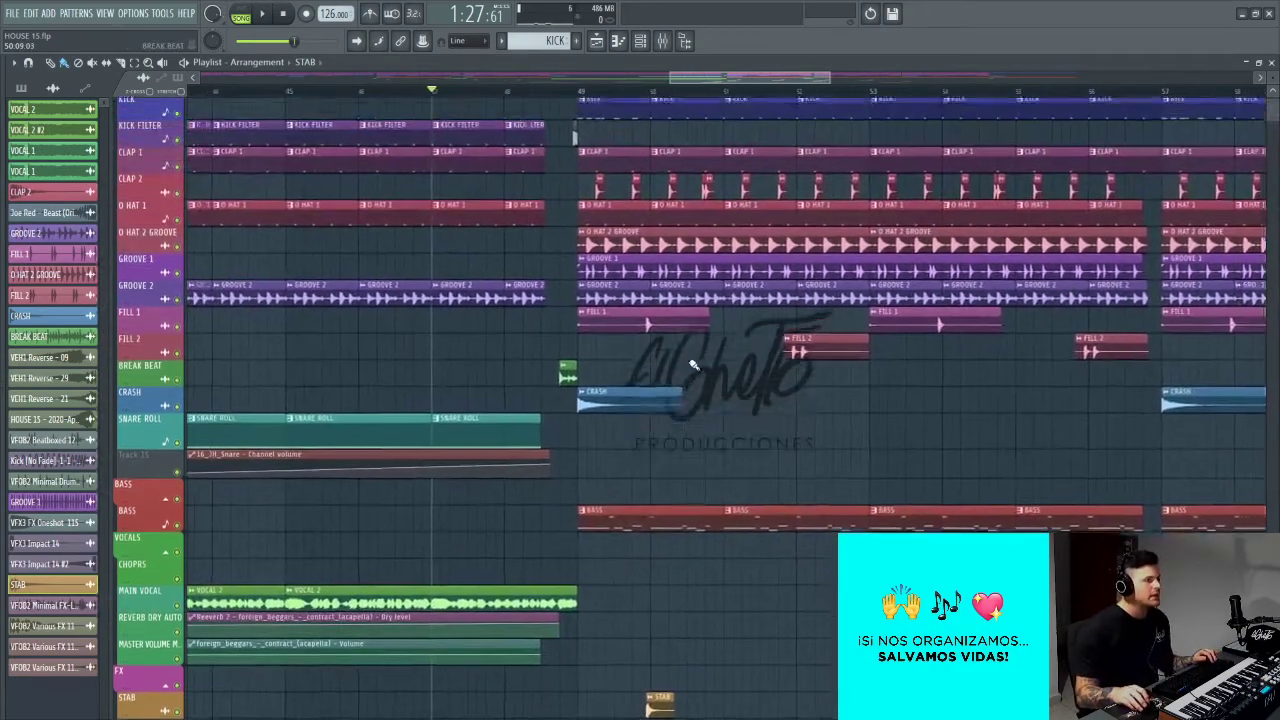
scroll(582, 144, "up", 3)
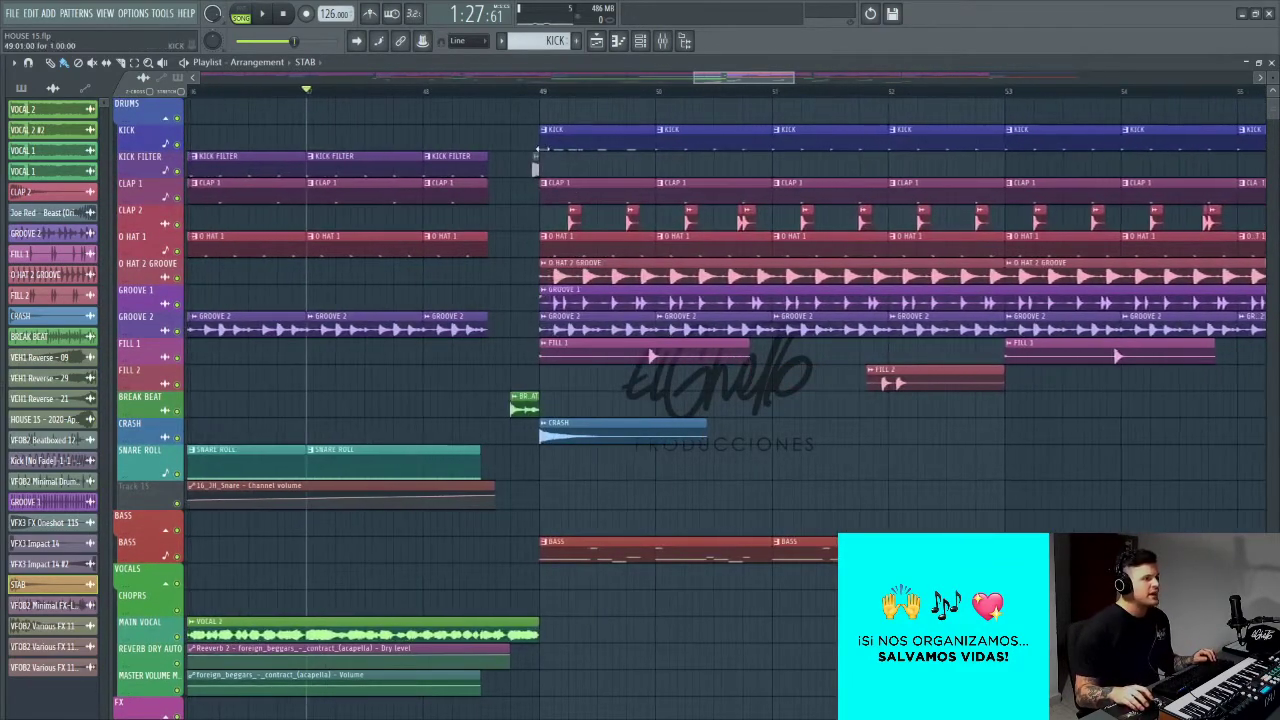
scroll(588, 138, "down", 5)
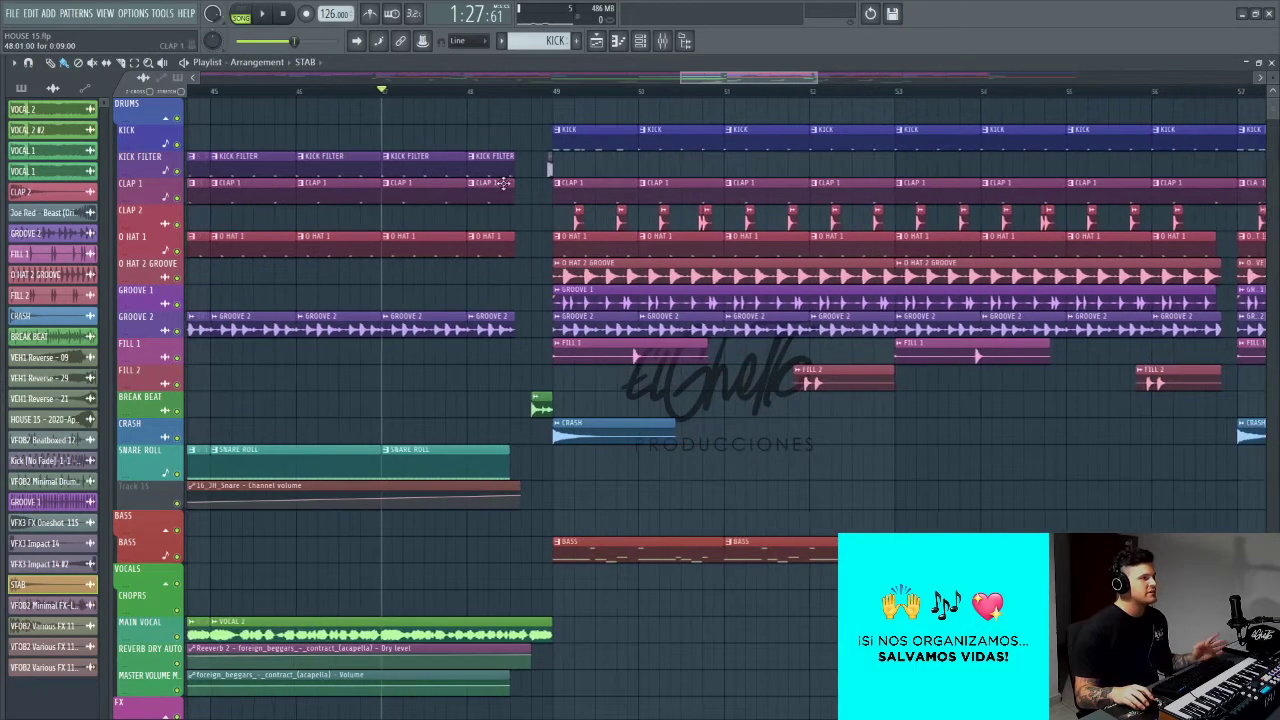
key("space")
scroll(670, 330, "up", 5)
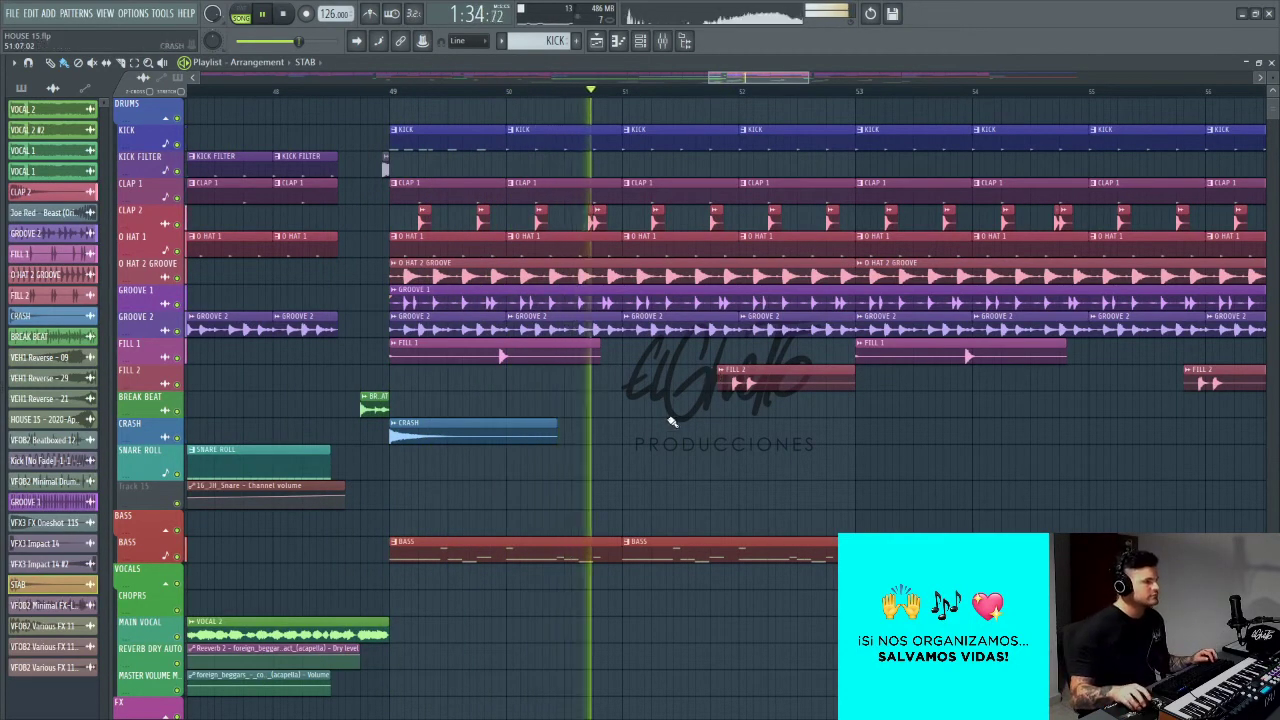
scroll(620, 430, "down", 3)
scroll(610, 432, "right", 4)
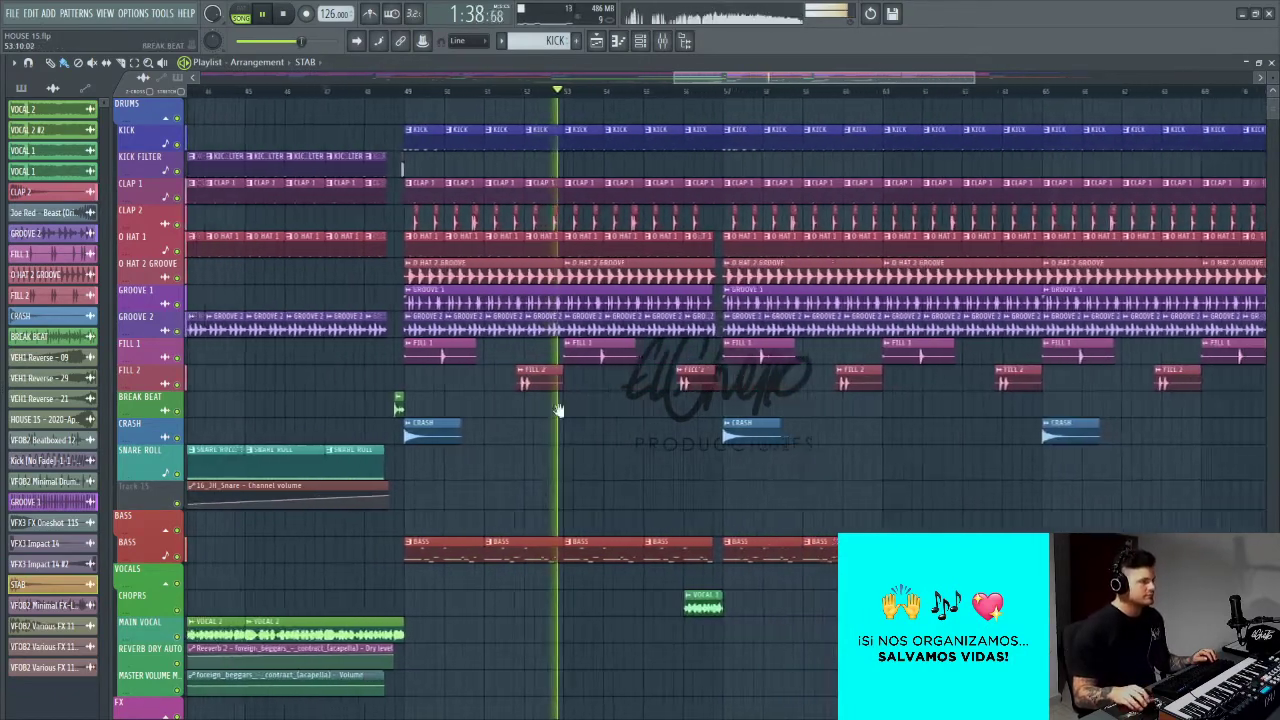
scroll(555, 412, "right", 2)
scroll(602, 406, "up", 4)
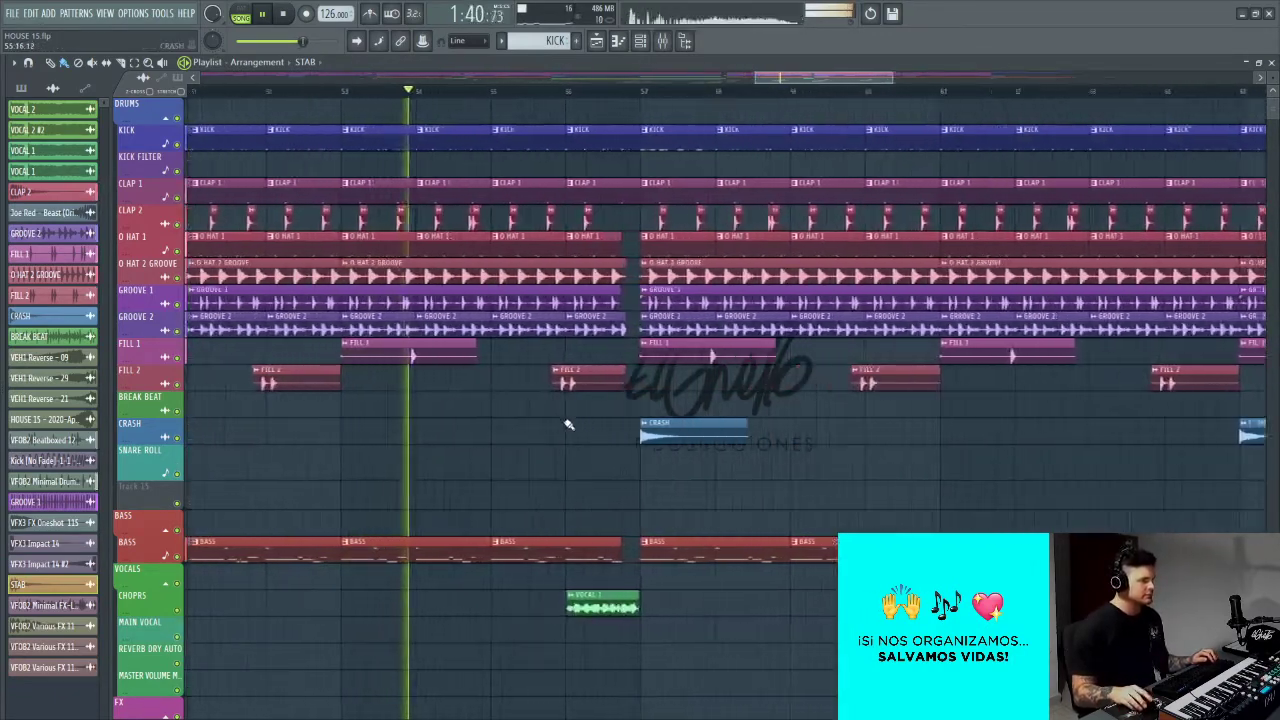
scroll(552, 432, "down", 3)
scroll(552, 430, "up", 2)
scroll(614, 440, "up", 4)
scroll(634, 457, "up", 1)
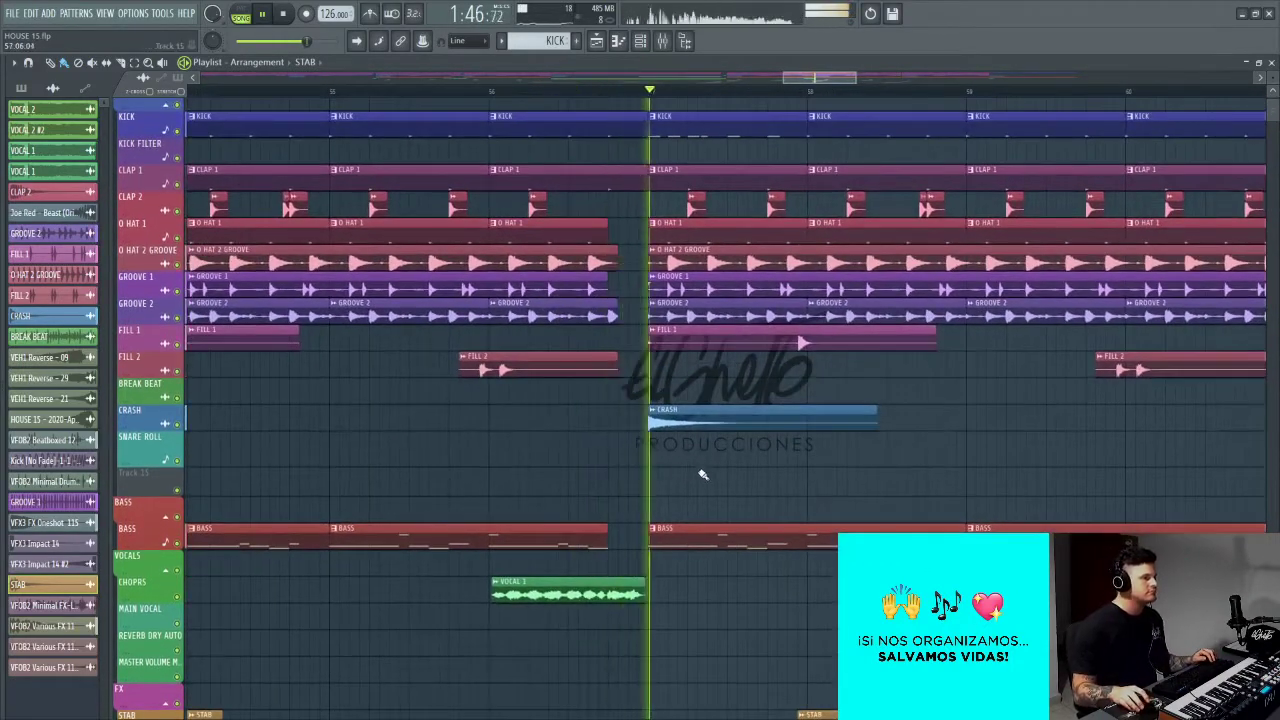
scroll(634, 512, "down", 3)
scroll(630, 495, "up", 3)
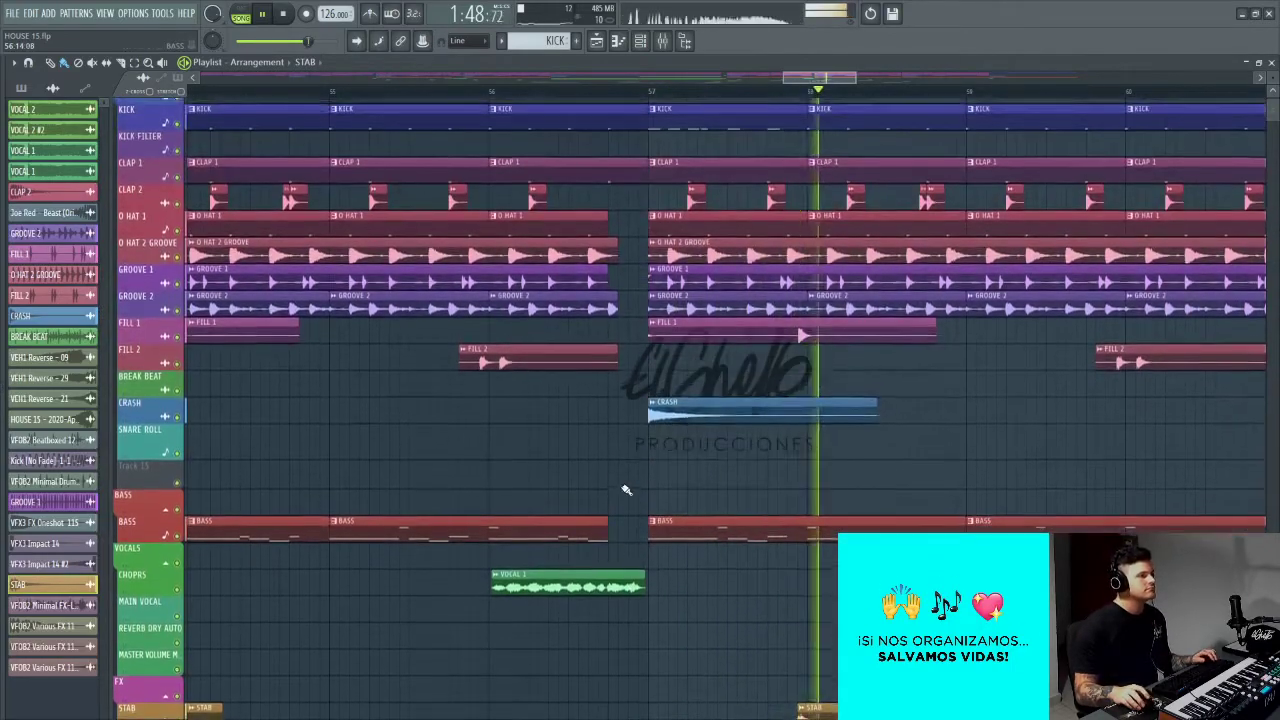
scroll(492, 97, "down", 6)
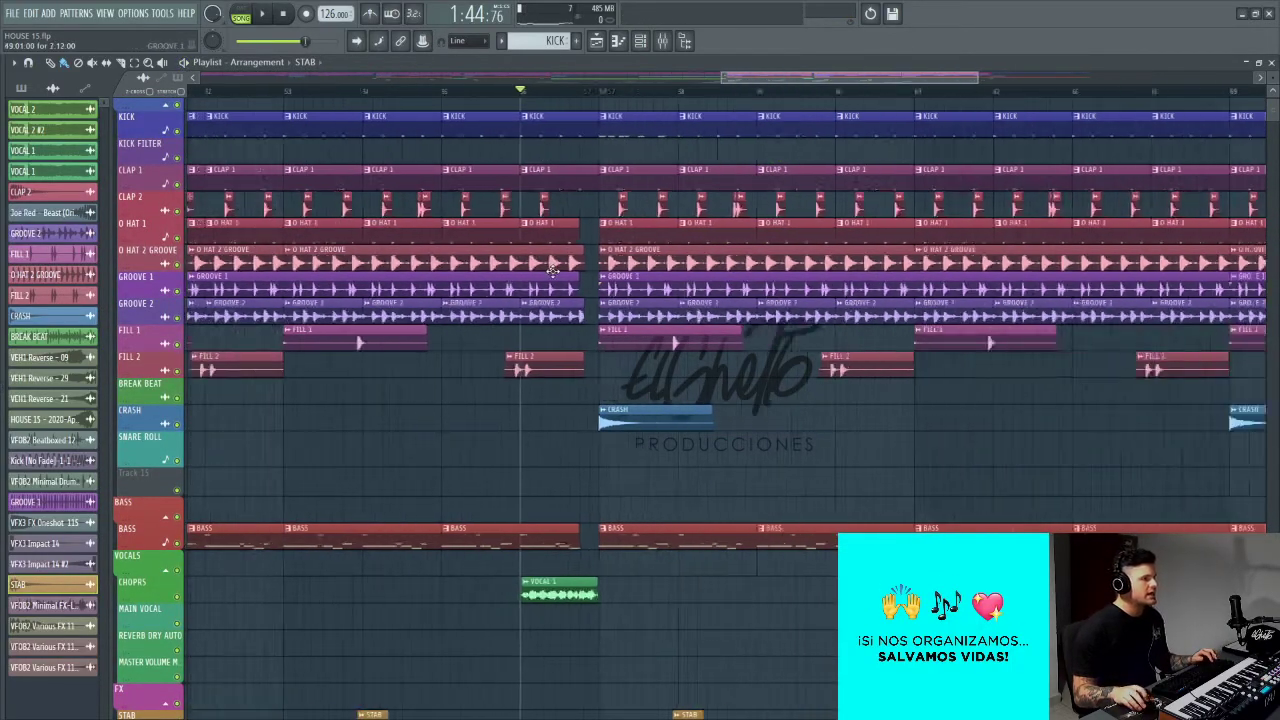
Step: Try deleting the GROOVE 1 clip that starts at bar 57, and undo the deletion
scroll(609, 243, "down", 4)
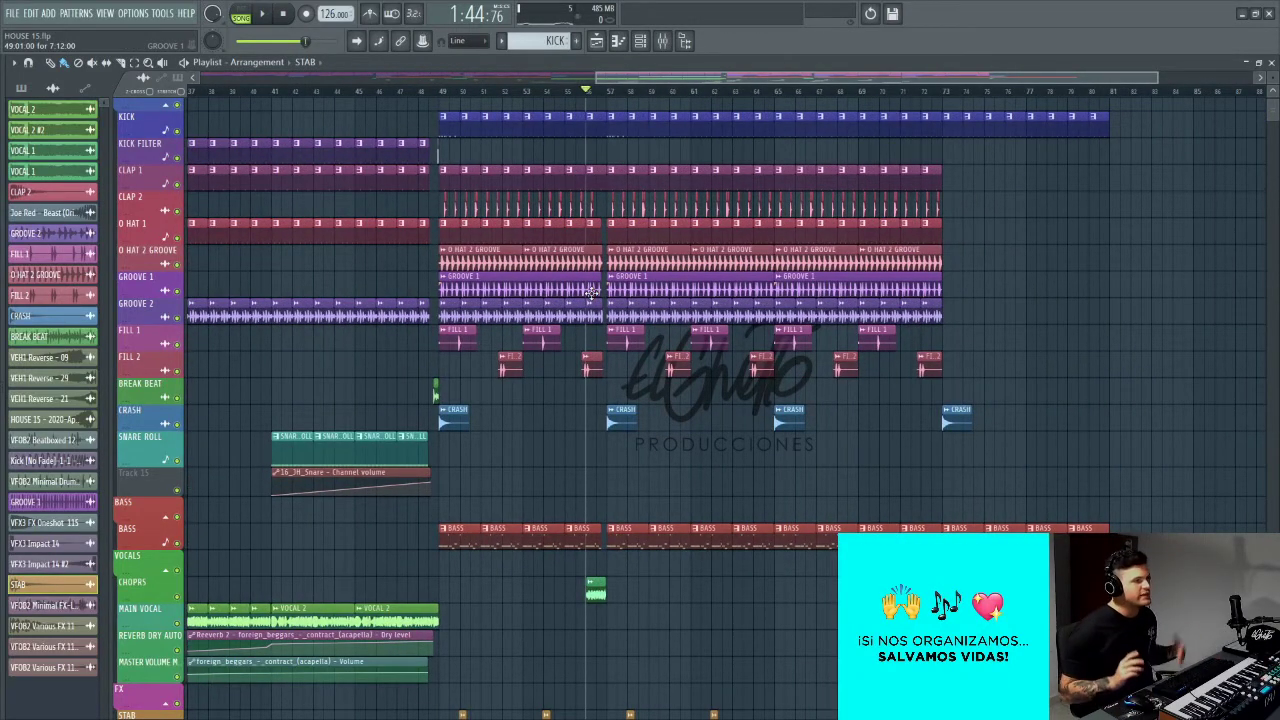
scroll(570, 263, "up", 6)
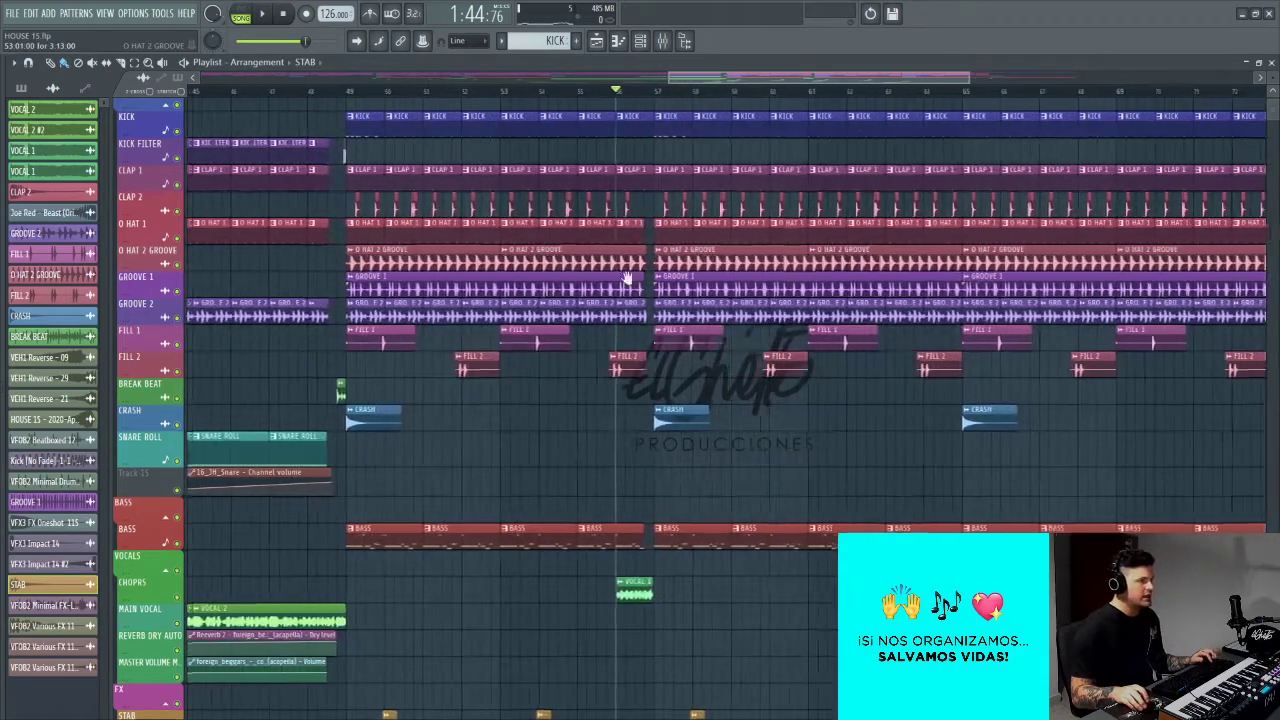
scroll(878, 302, "up", 1)
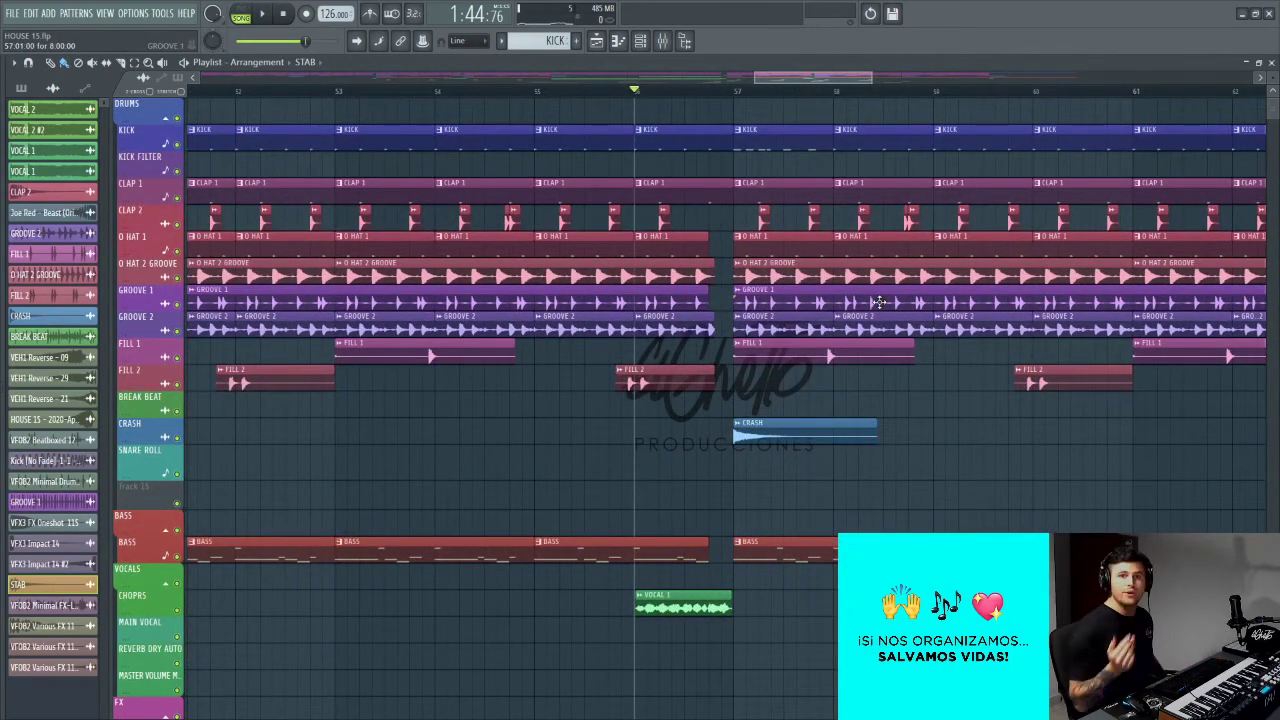
right_click(878, 302)
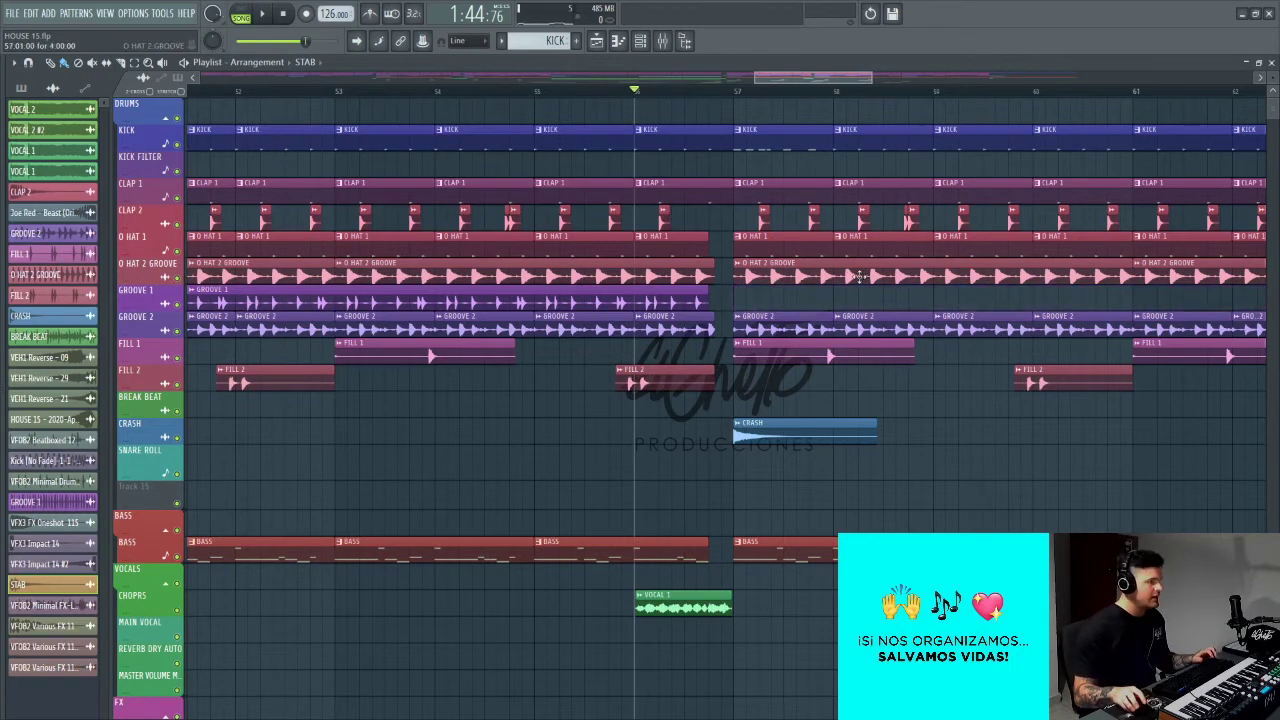
key("ctrl+z")
Step: Replace the KICK clip at bar 56 with a KICK FILTER clip on the KICK FILTER track
scroll(716, 355, "up", 3)
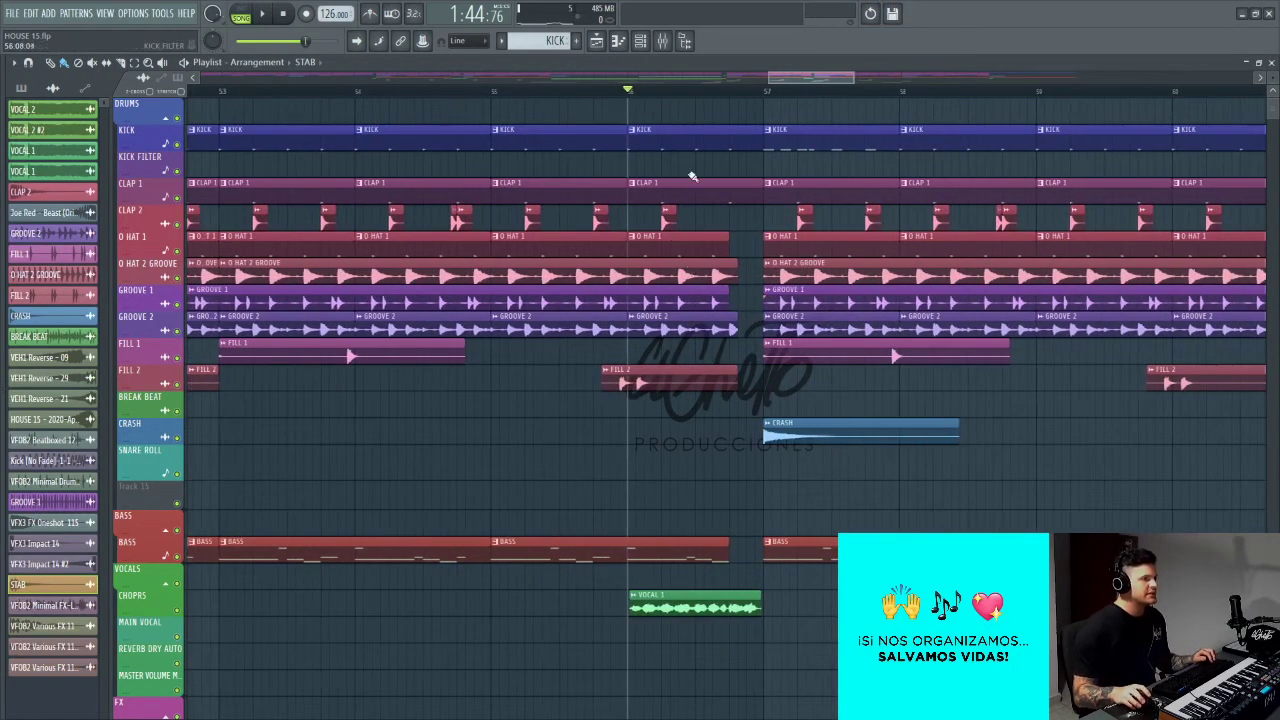
scroll(721, 162, "down", 10)
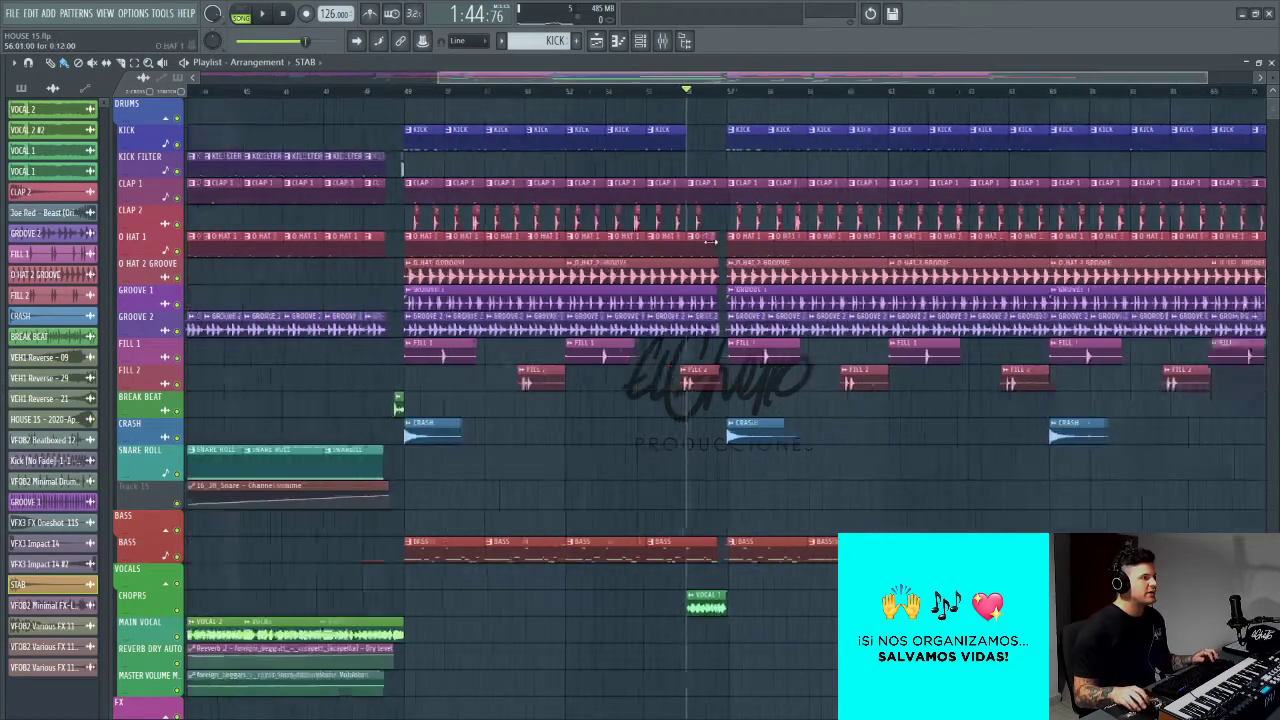
left_click(552, 162)
scroll(818, 190, "up", 9)
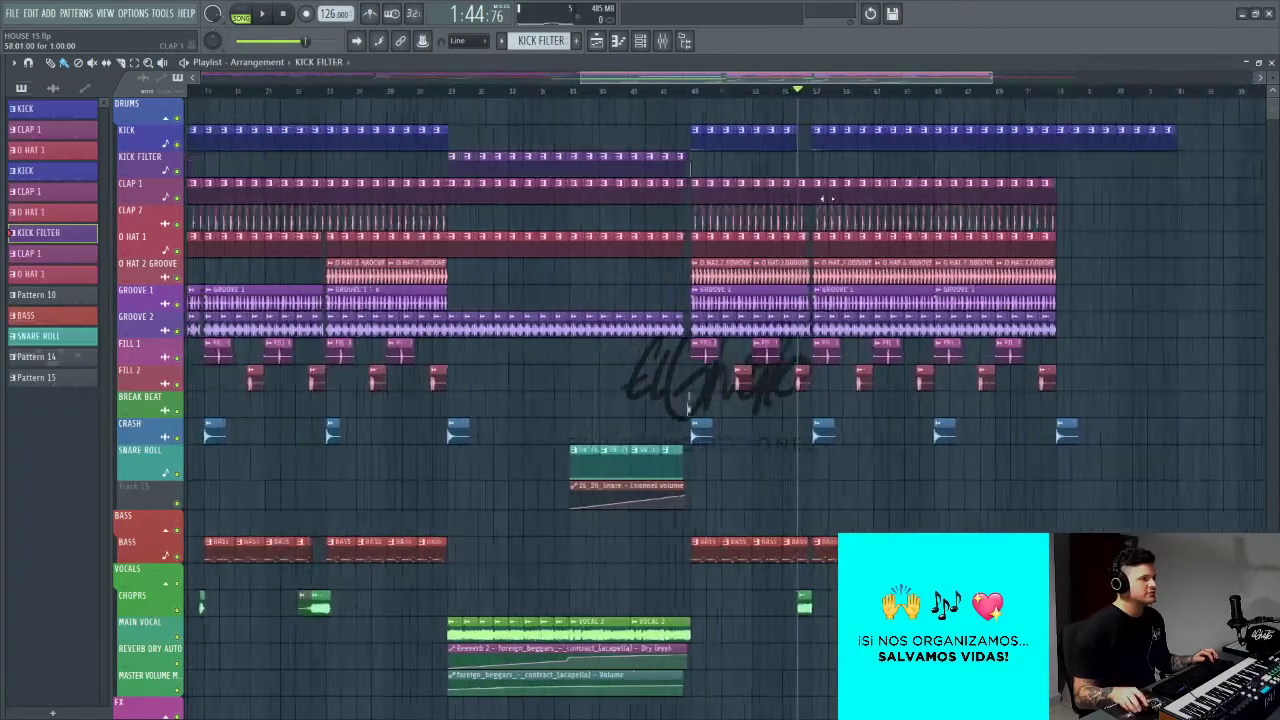
left_click(711, 167)
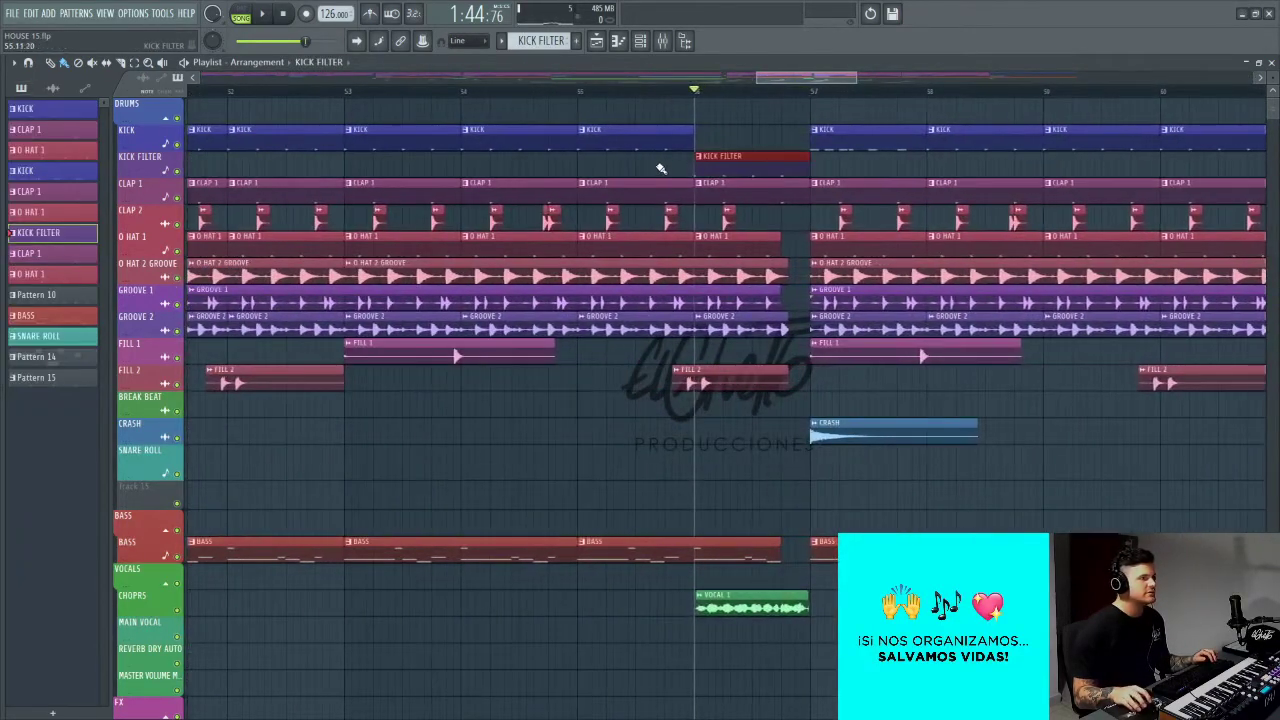
Step: Play the arrangement from bar 55 to hear the filtered kick leading into bar 57
key("space")
left_click(577, 93)
scroll(745, 265, "up", 4)
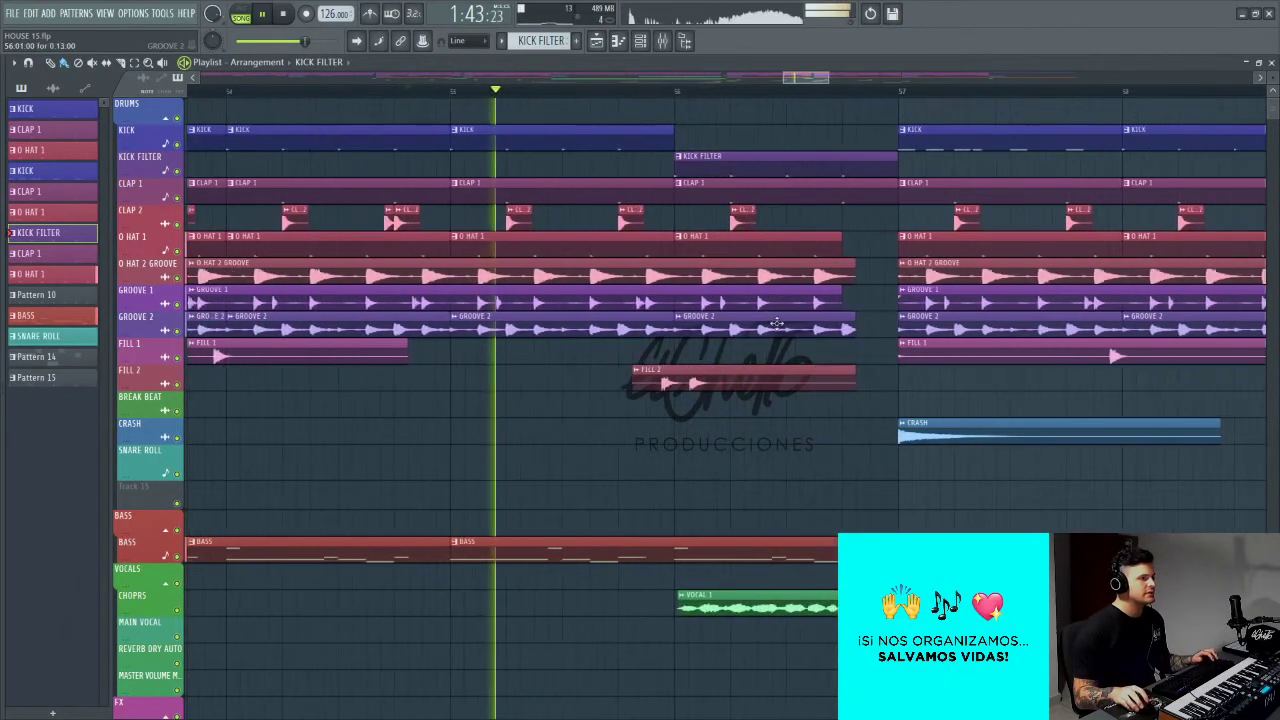
scroll(776, 322, "up", 1)
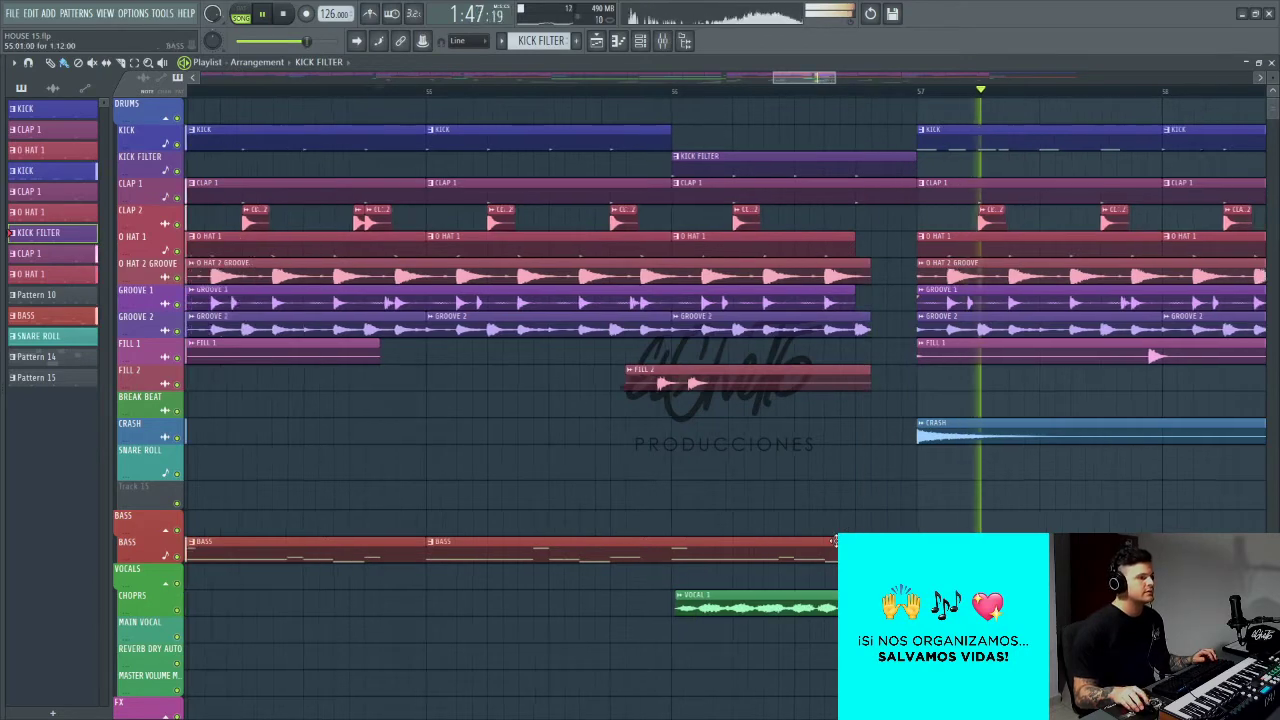
Step: Trim the BASS clip before the vocal chop to end at bar 56, and play the transition
scroll(847, 525, "down", 5)
key("space")
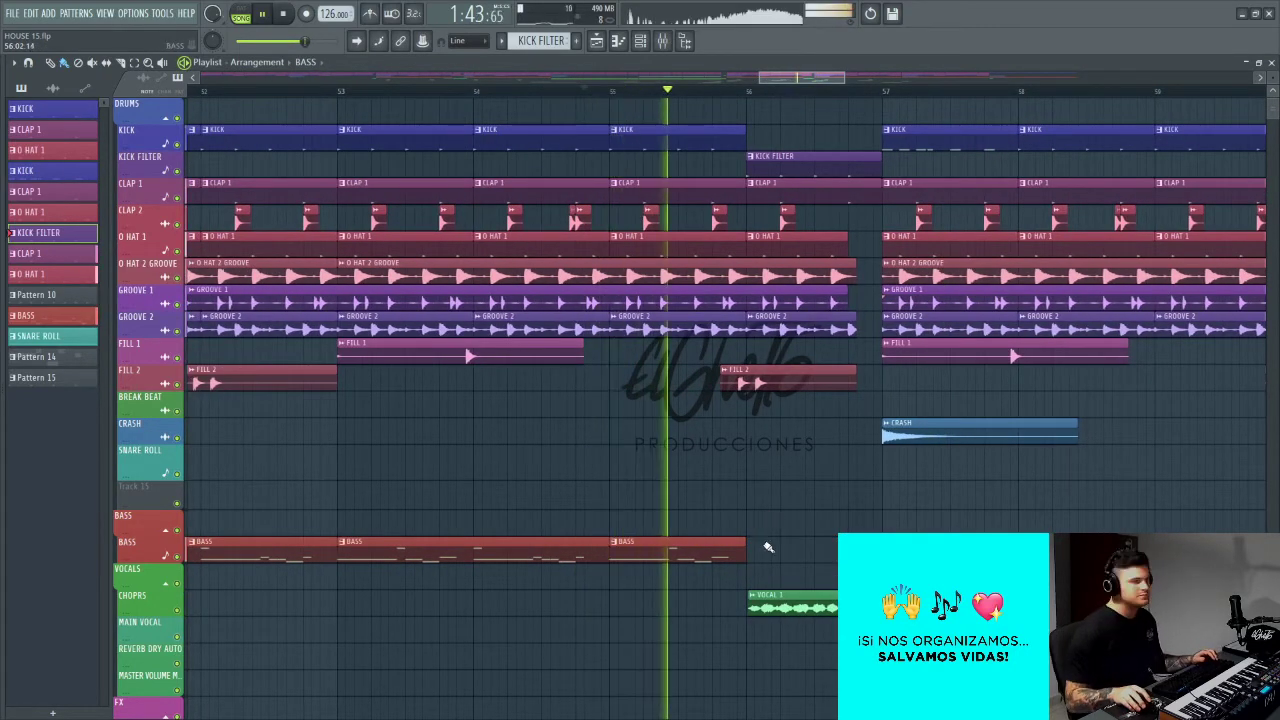
scroll(797, 513, "up", 3)
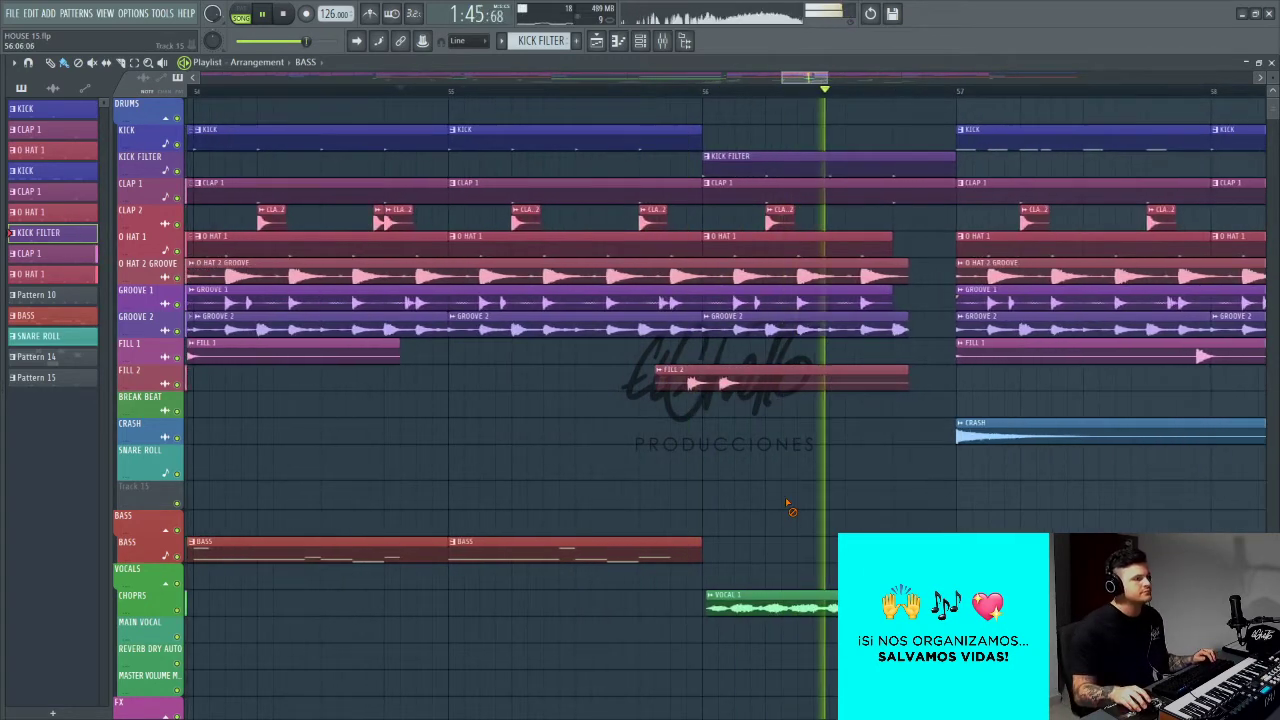
scroll(790, 508, "down", 6)
scroll(792, 495, "down", 2)
key("space")
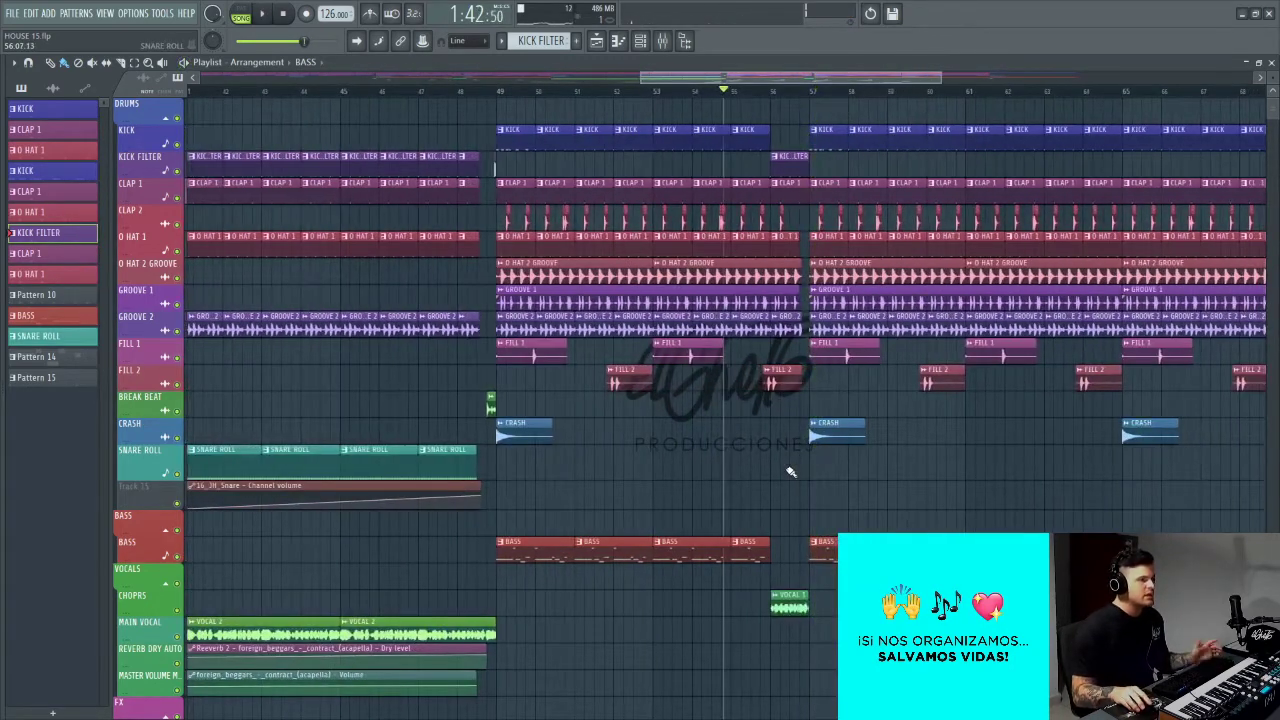
Step: Place a copy of the VEH1 Reverse - 21 clip on Track 27 so that it ends at bar 56
scroll(803, 482, "up", 4)
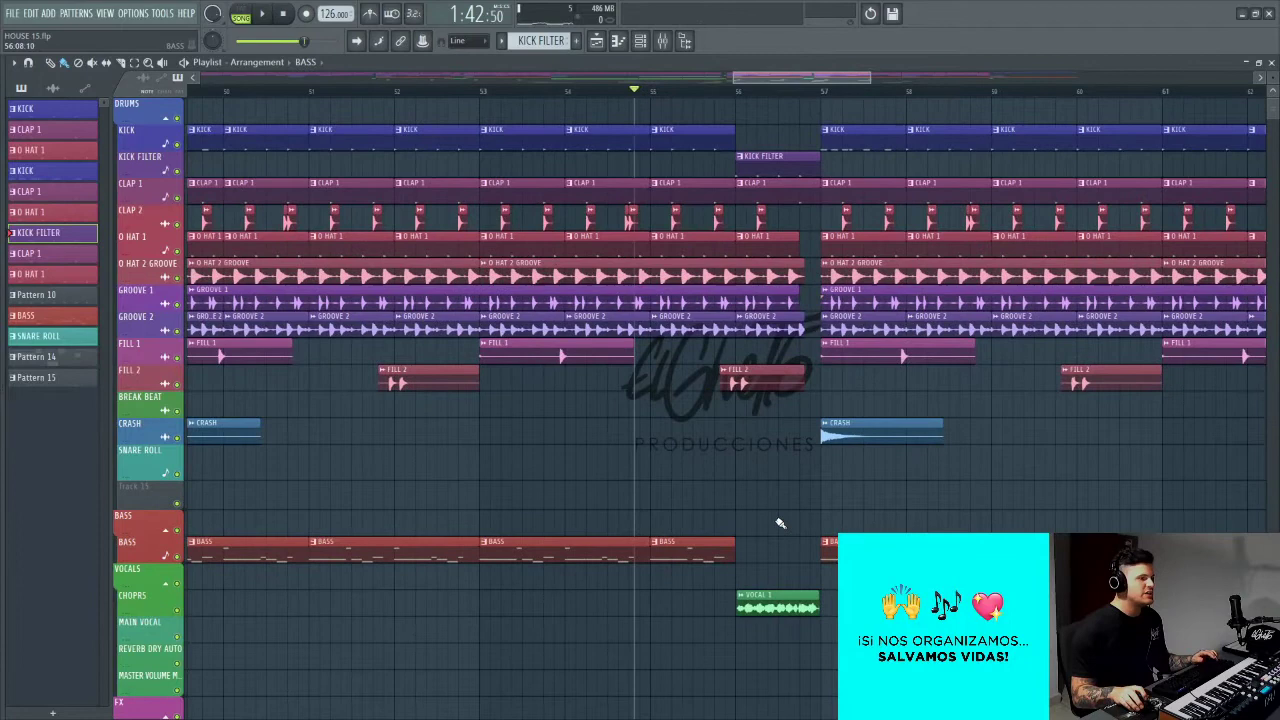
scroll(760, 510, "up", 3)
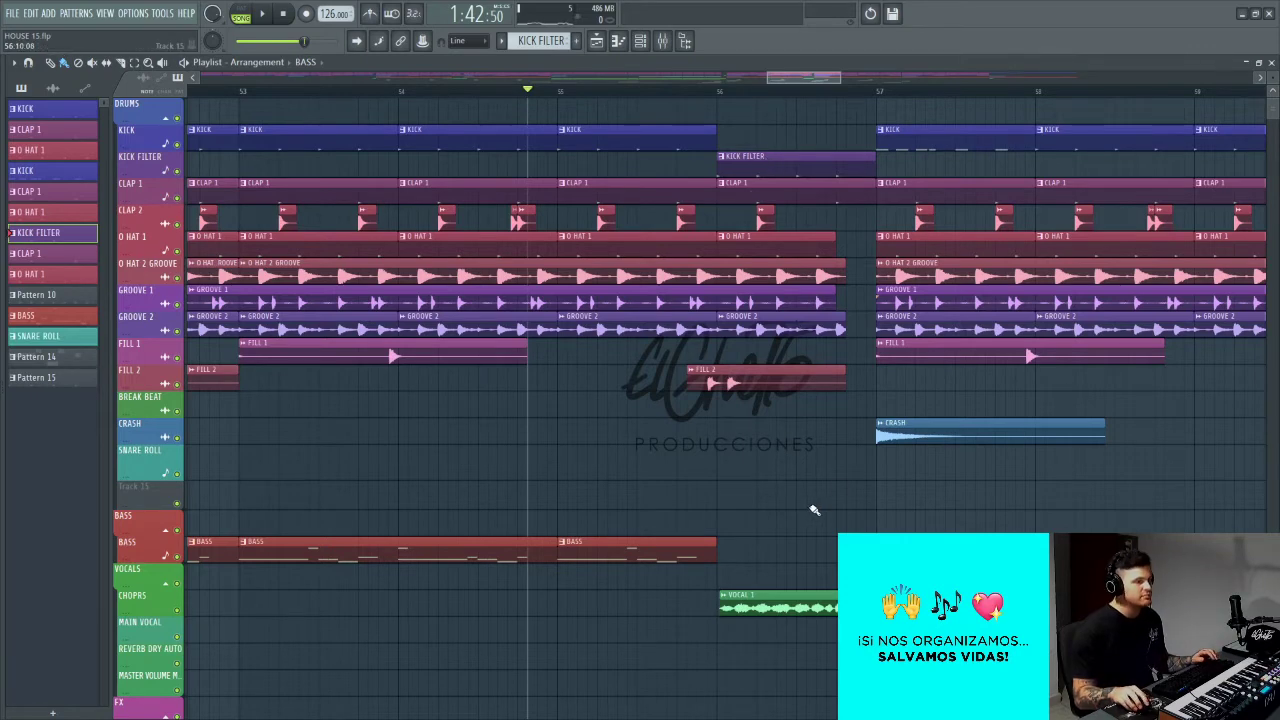
scroll(814, 510, "down", 5)
scroll(780, 450, "down", 10)
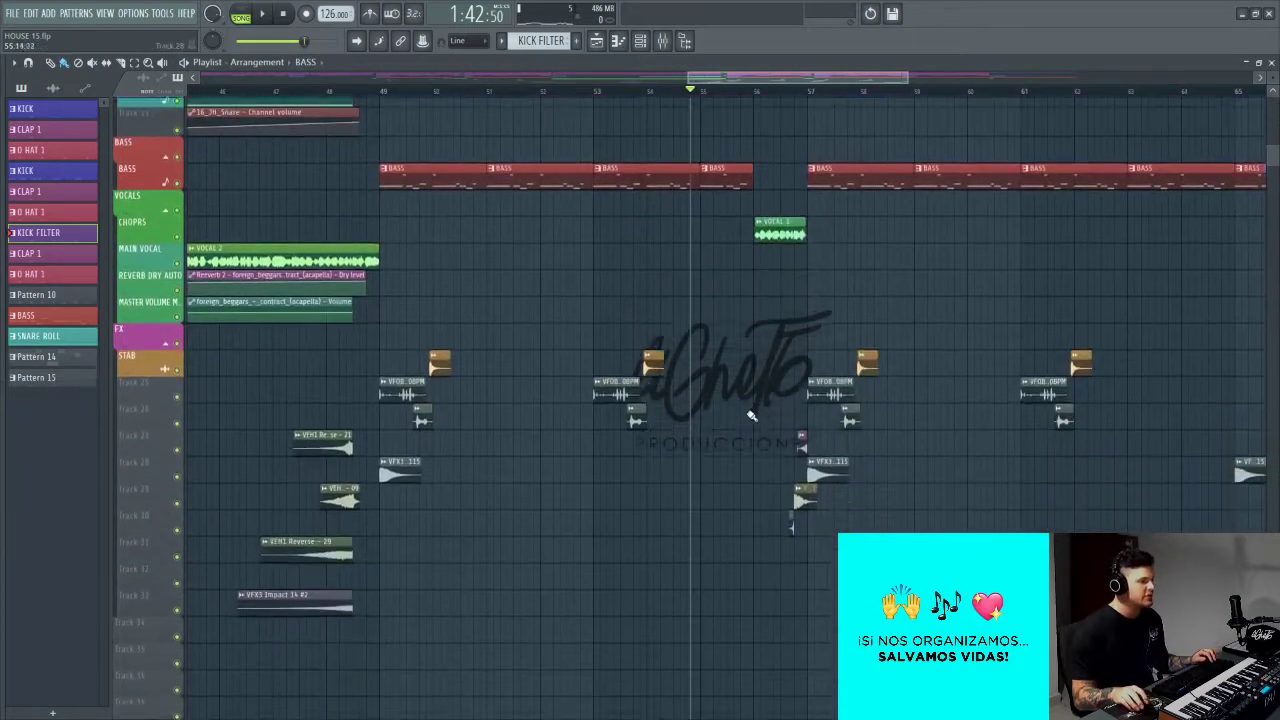
scroll(600, 430, "down", 2)
scroll(523, 440, "down", 6)
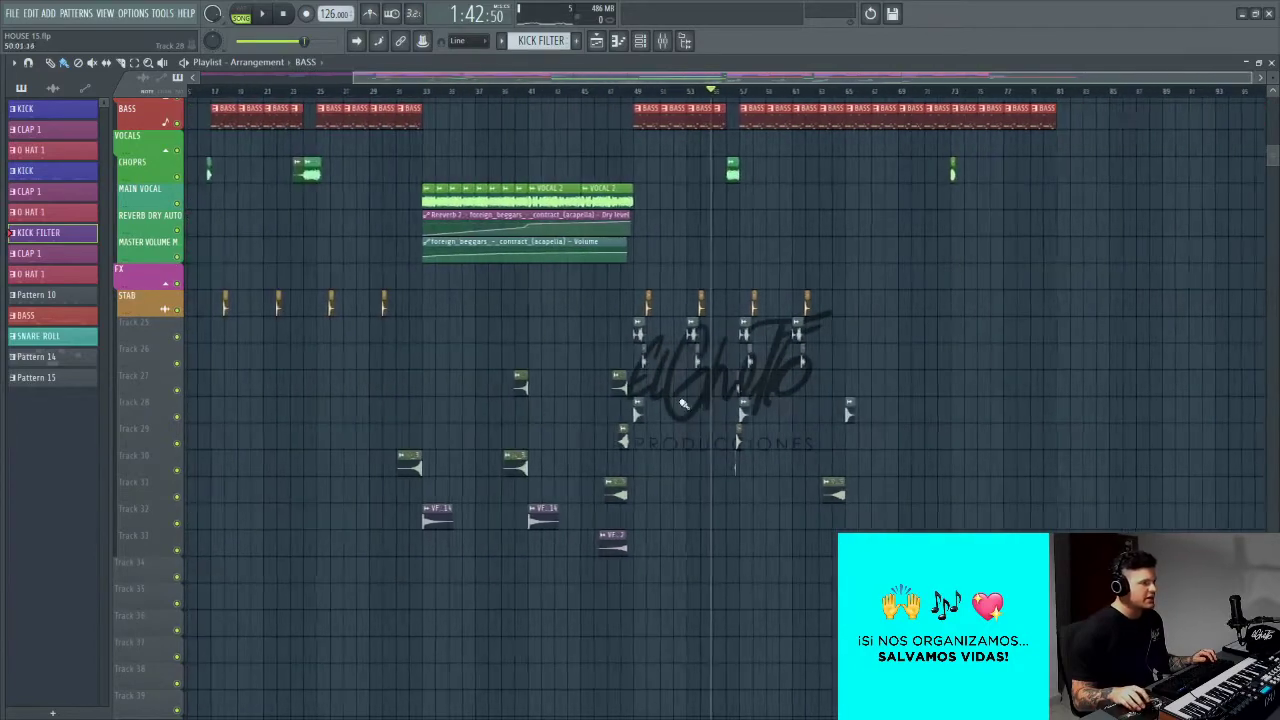
scroll(311, 374, "up", 2)
scroll(694, 383, "down", 2)
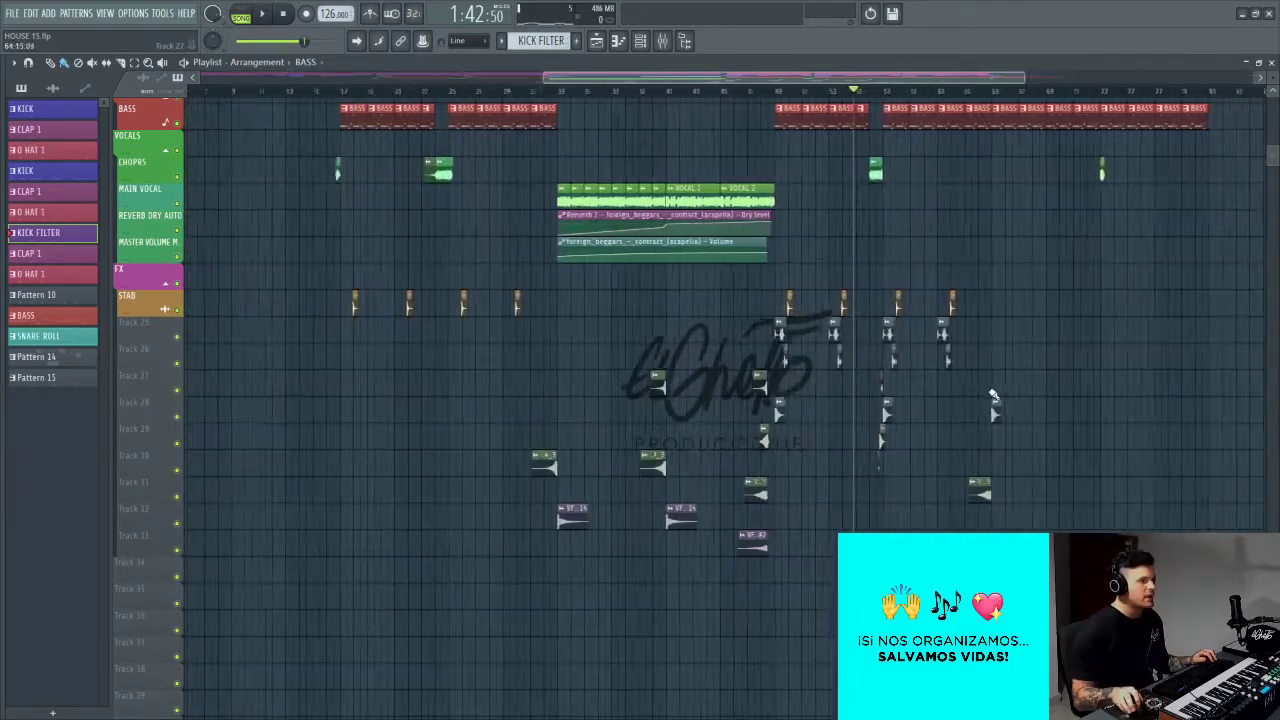
scroll(880, 375, "up", 5)
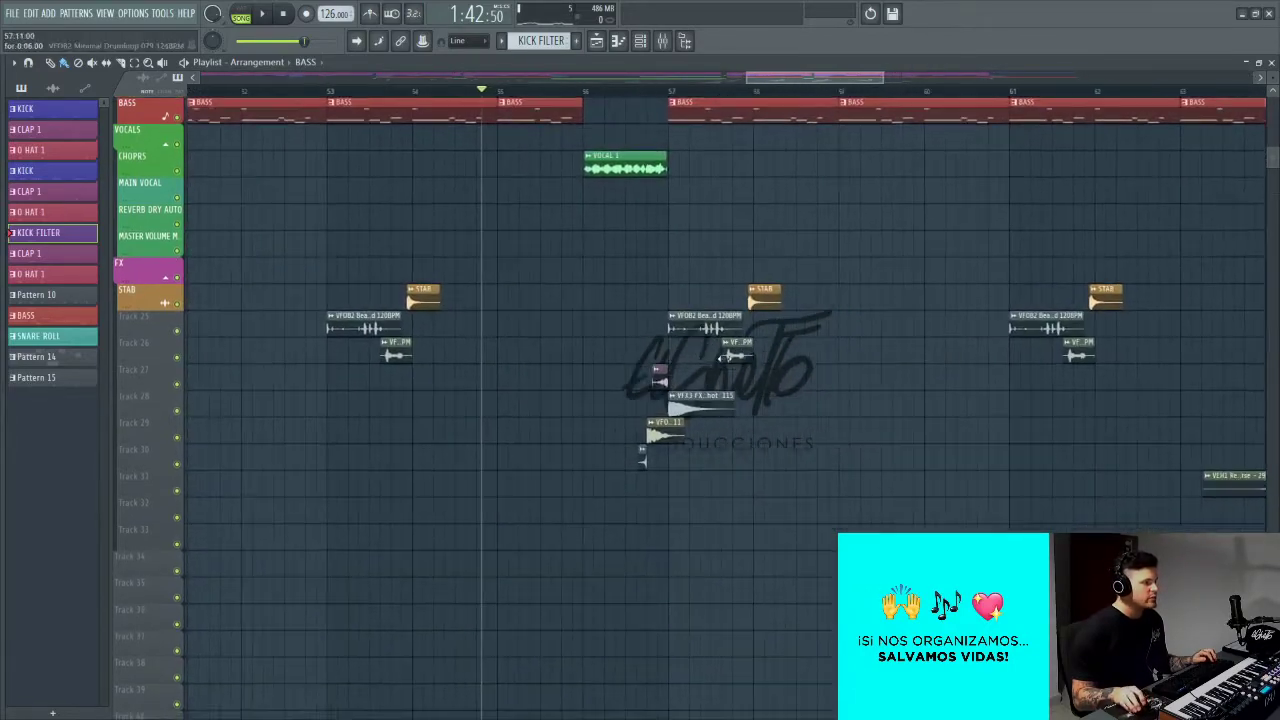
scroll(728, 352, "down", 4)
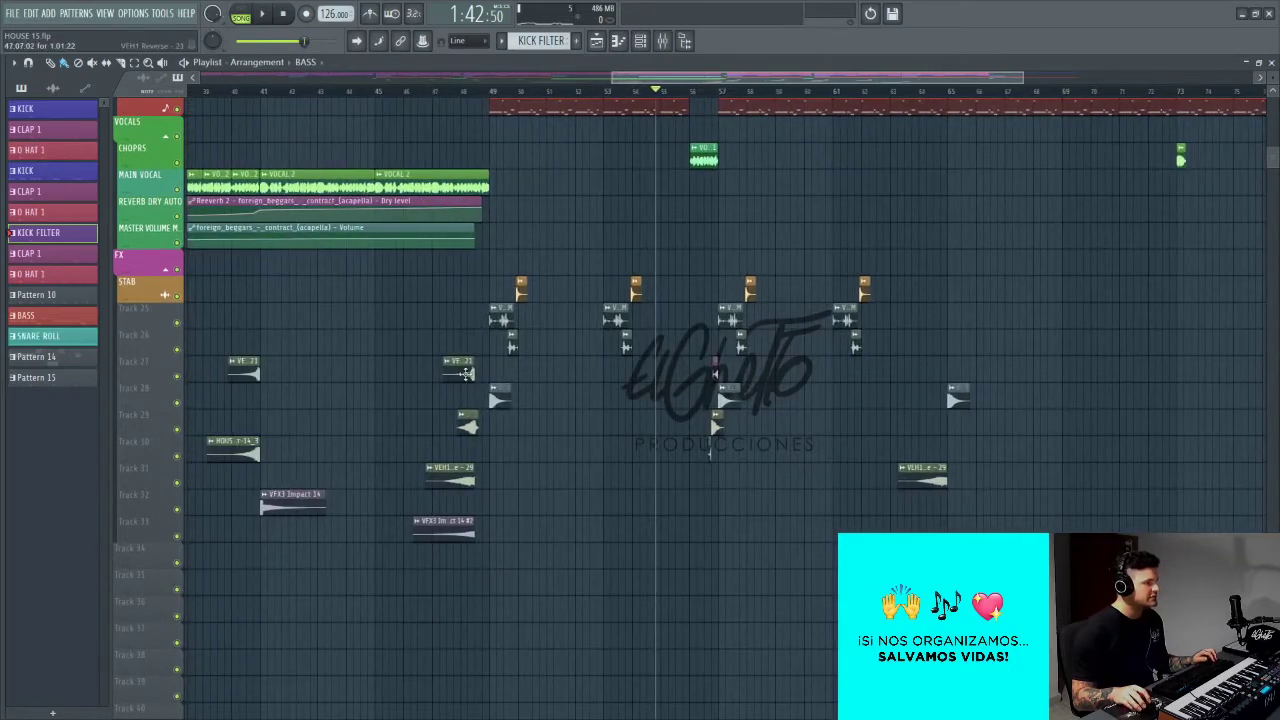
scroll(720, 410, "up", 4)
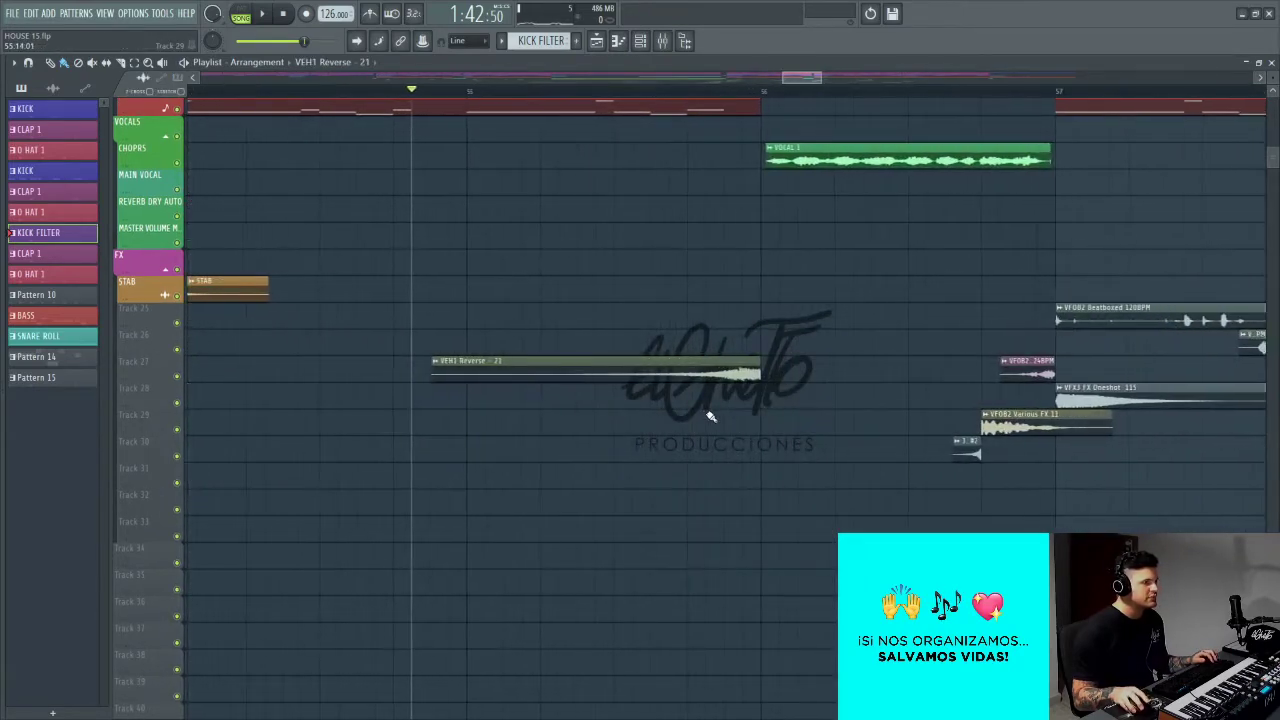
Step: Play the bars around bar 56 to hear the reverse effect leading into the vocal chop
key("space")
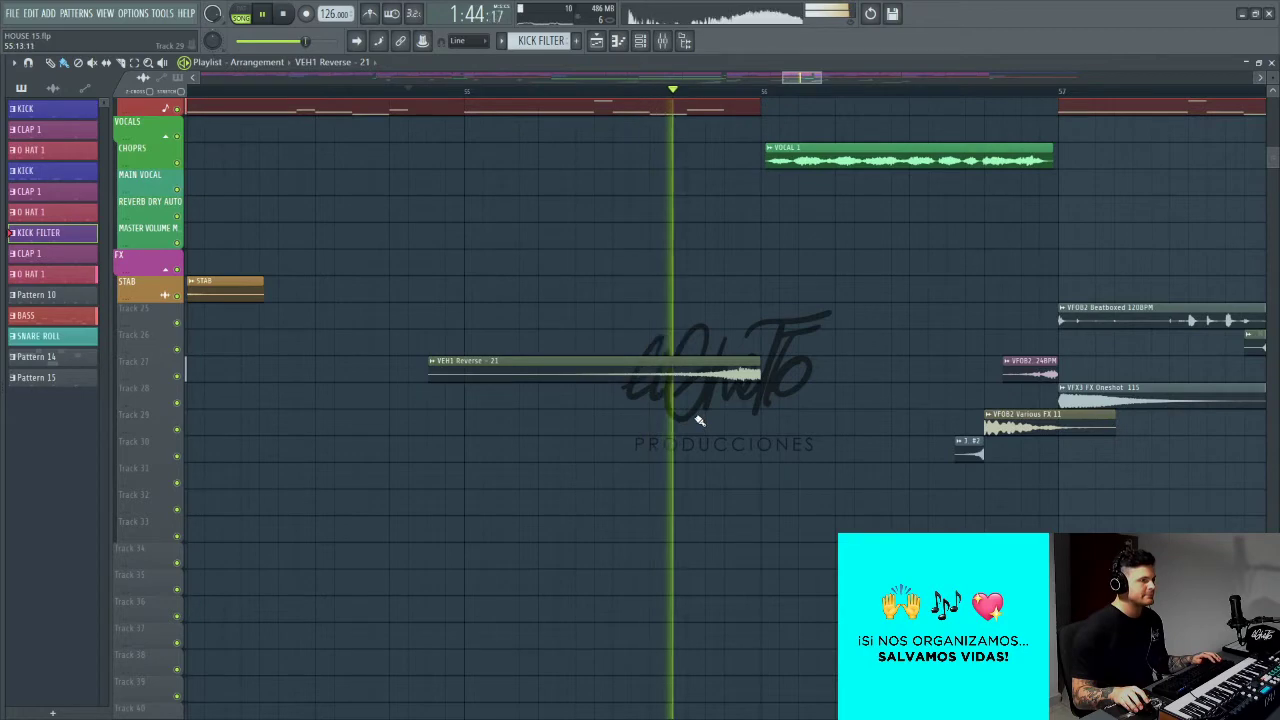
scroll(700, 415, "down", 4)
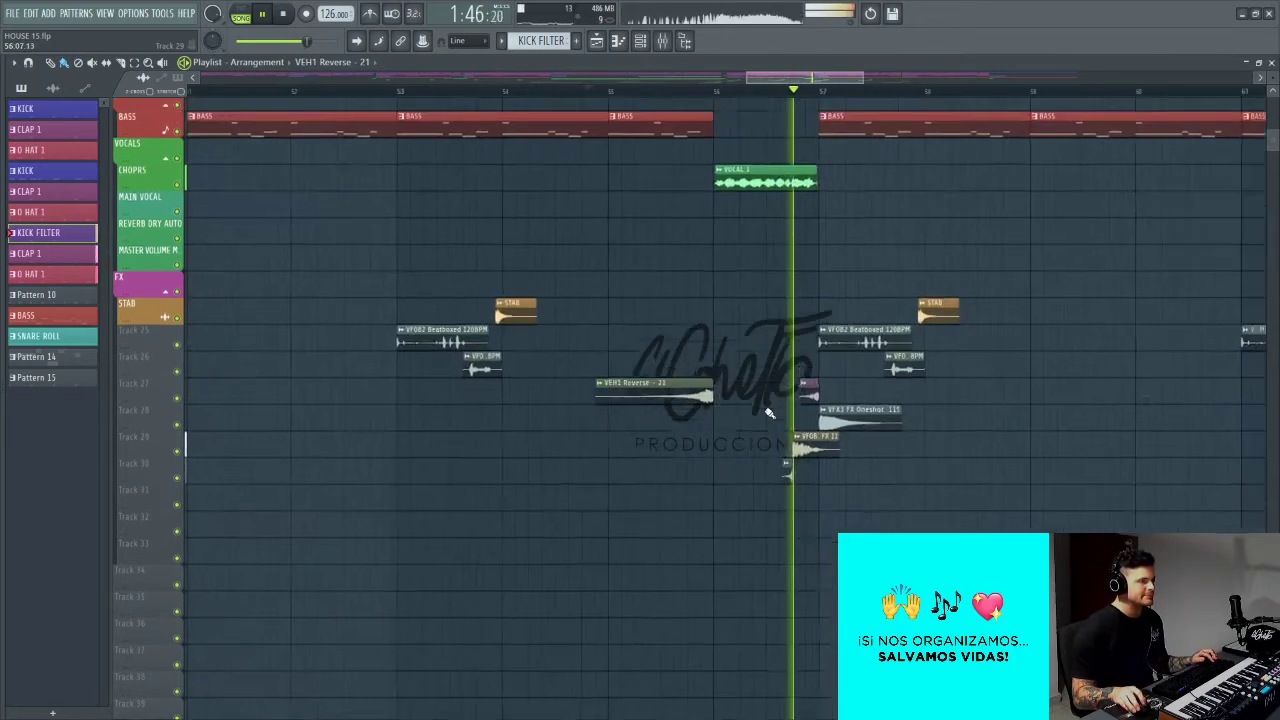
scroll(758, 413, "up", 3)
scroll(750, 408, "down", 4)
left_click(639, 91)
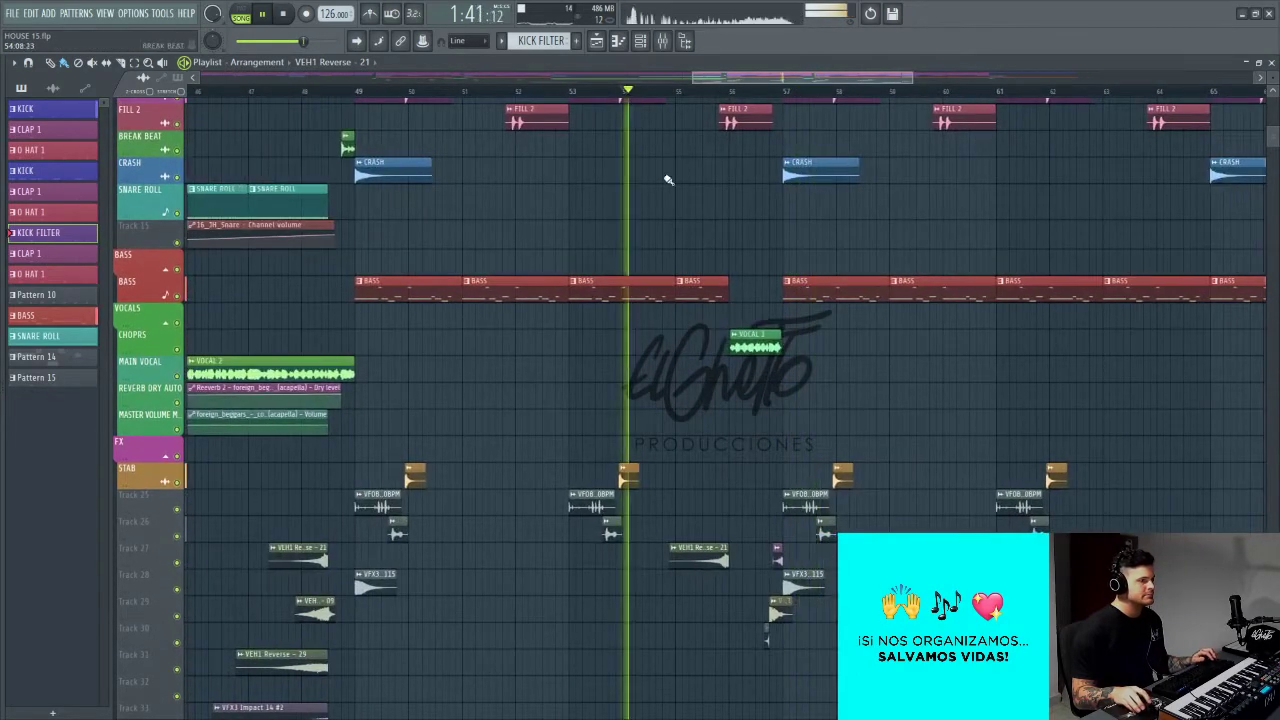
scroll(709, 327, "up", 4)
scroll(709, 327, "up", 2)
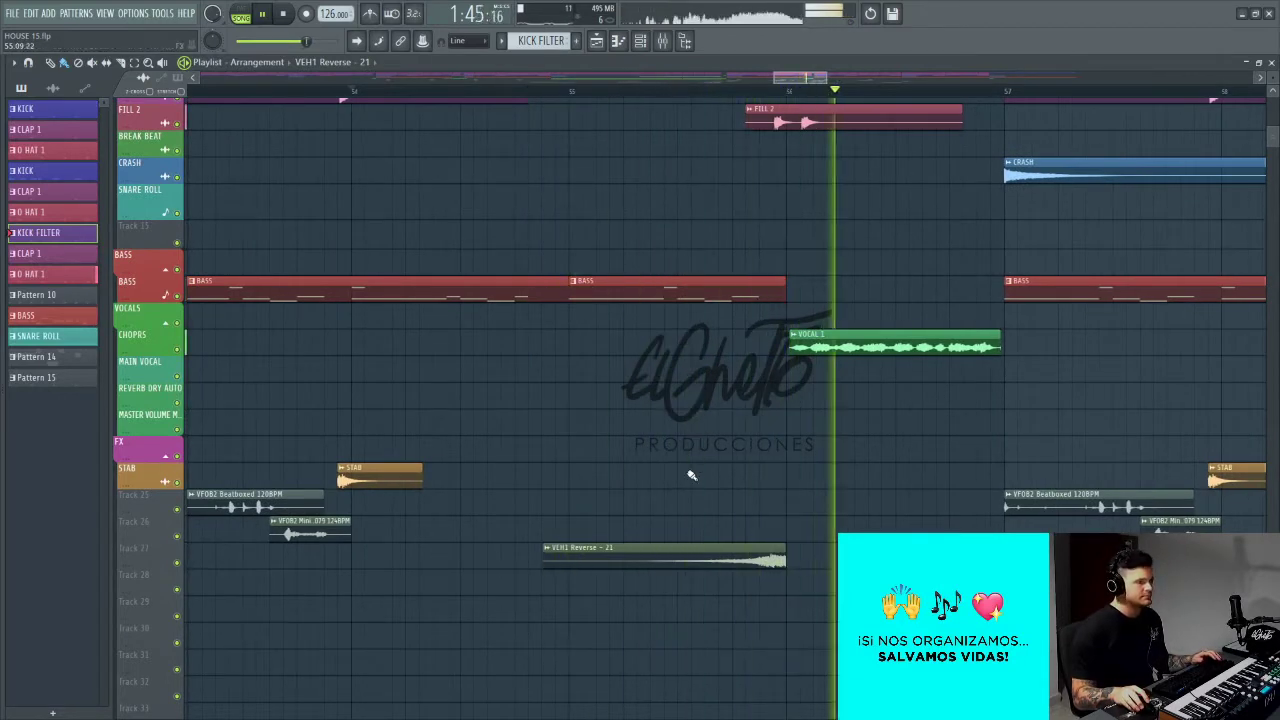
Step: Make the VEH1 Reverse - 21 clip before bar 56 unique, and check the unique clip's sample settings
left_click(548, 550)
left_click(592, 464)
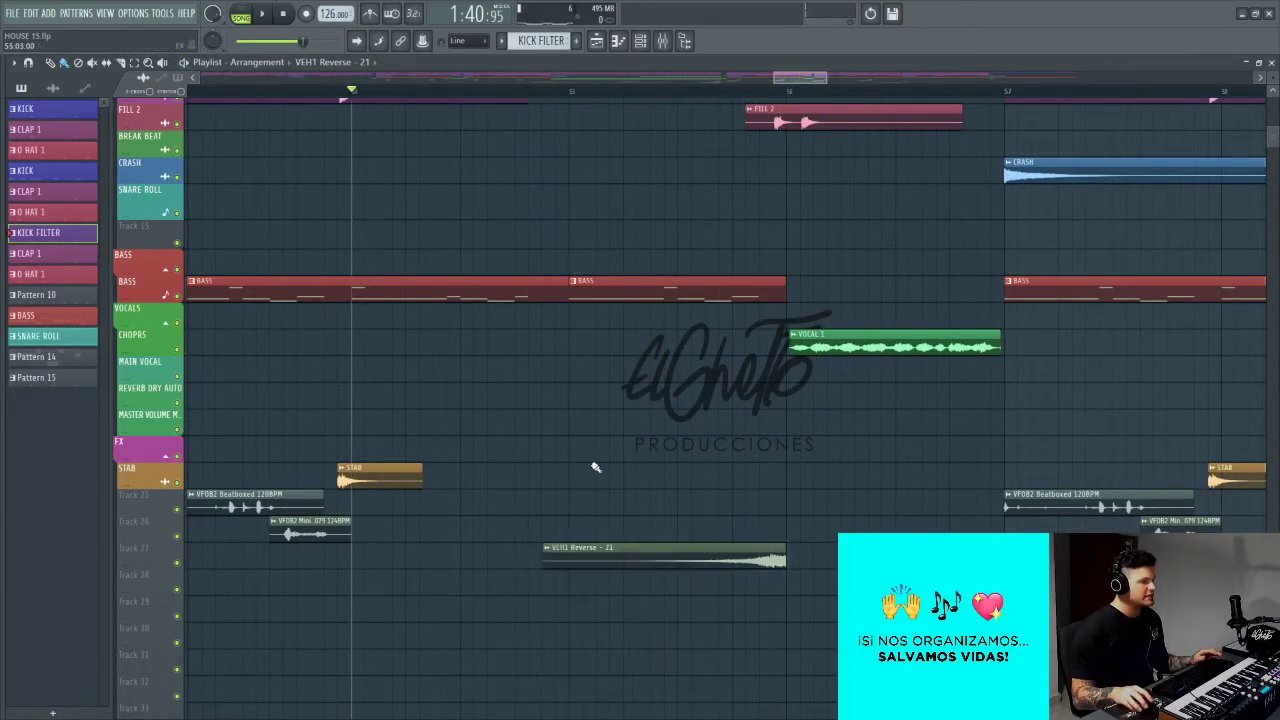
scroll(588, 517, "down", 3)
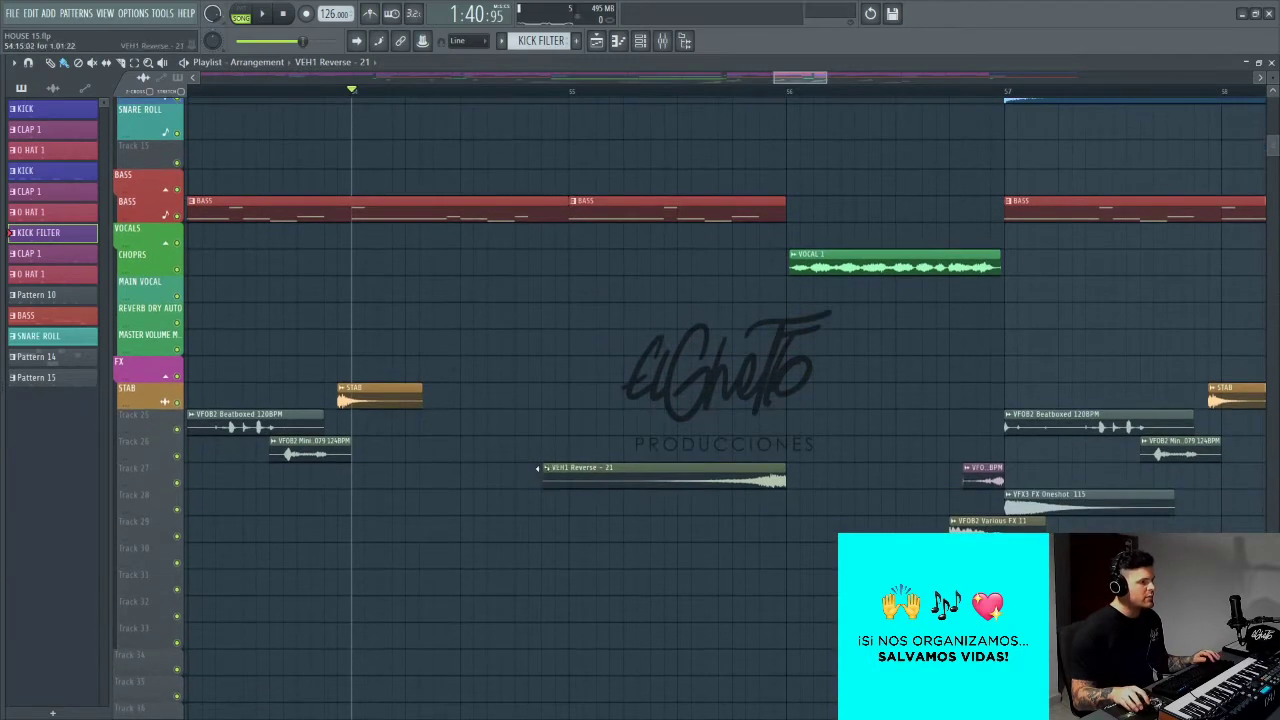
left_click(547, 474)
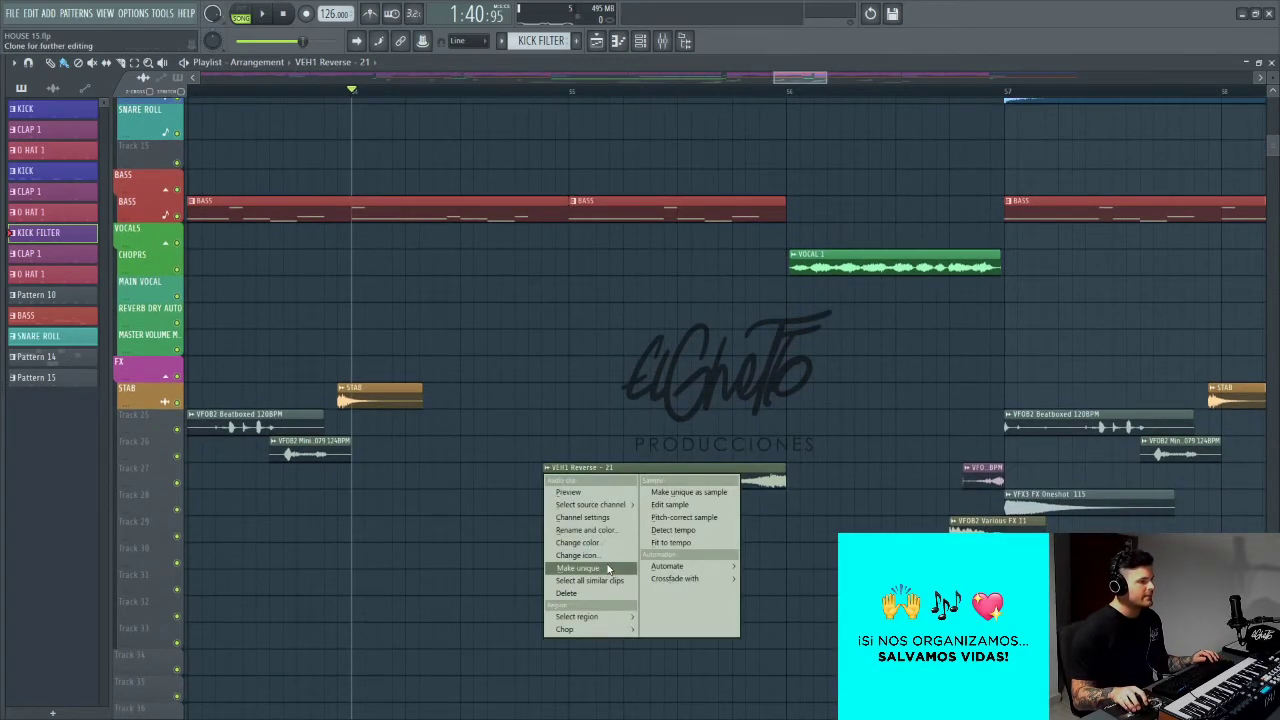
left_click(607, 569)
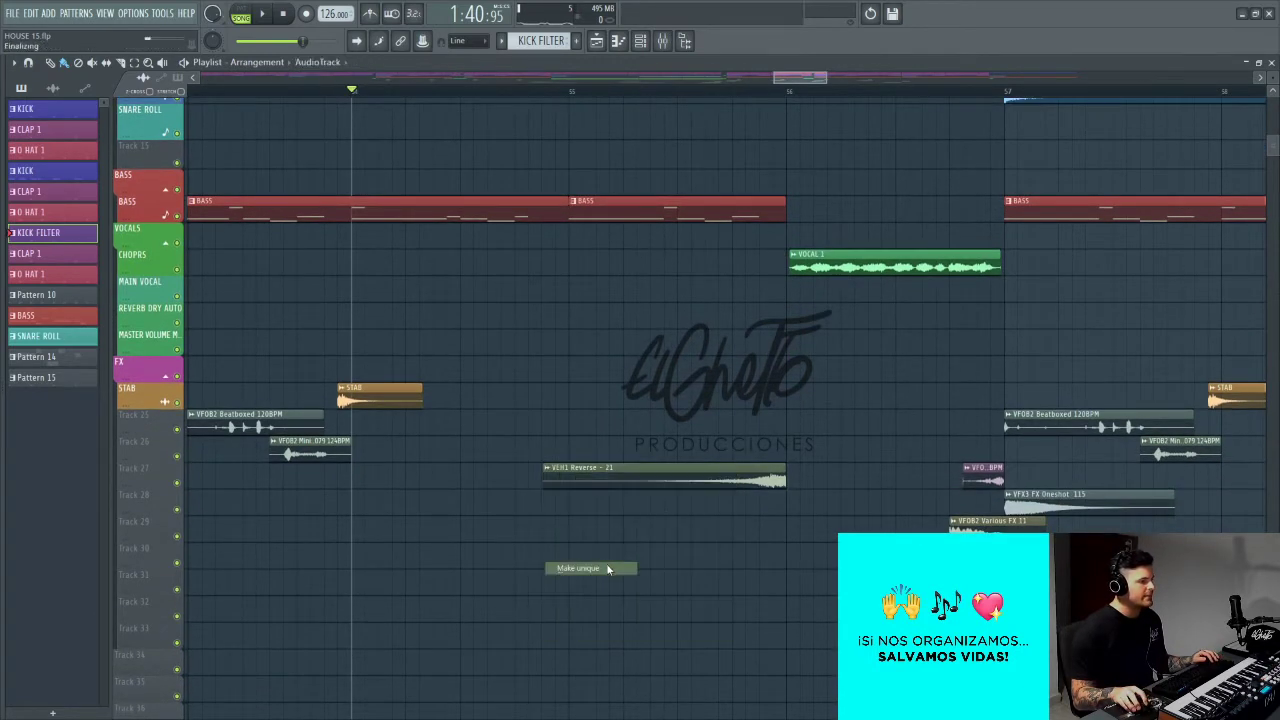
double_click(615, 475)
key("Escape")
Step: Place a test VEH1 Reverse - 21 clip at bar 50 on Track 27 and shorten its sample with time stretching
scroll(578, 499, "down", 5)
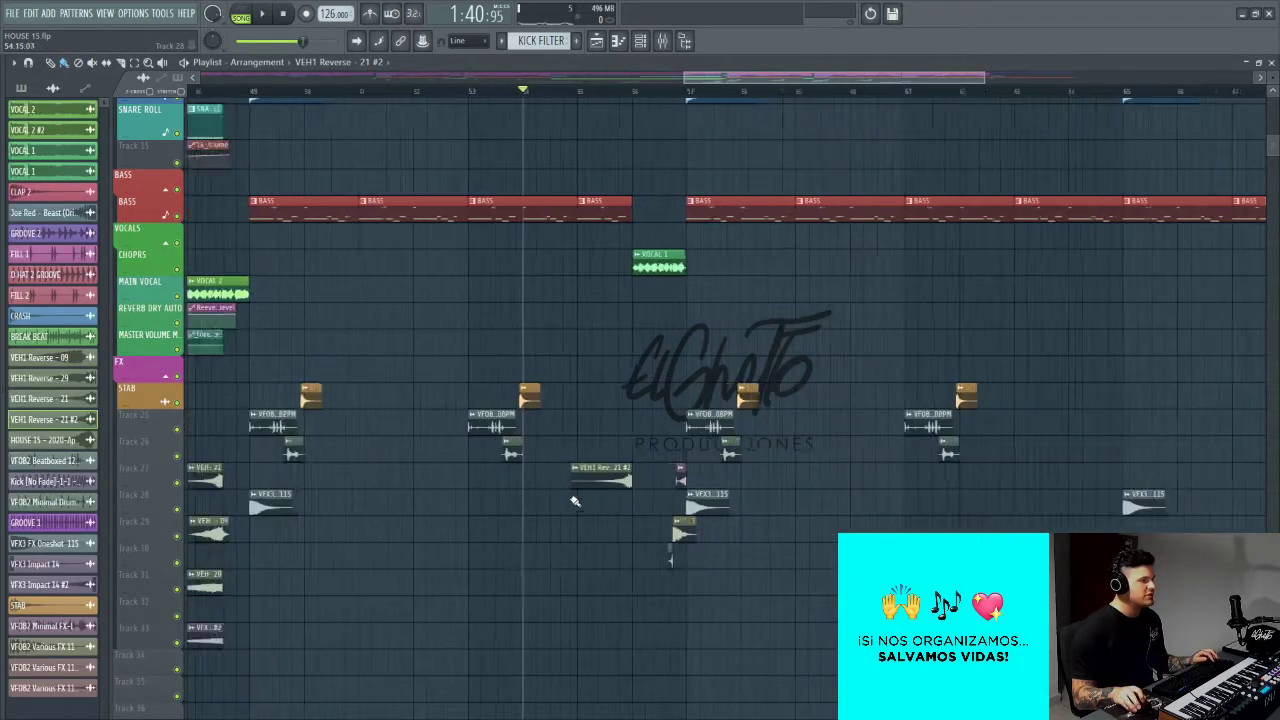
scroll(340, 494, "up", 1)
scroll(580, 500, "up", 5)
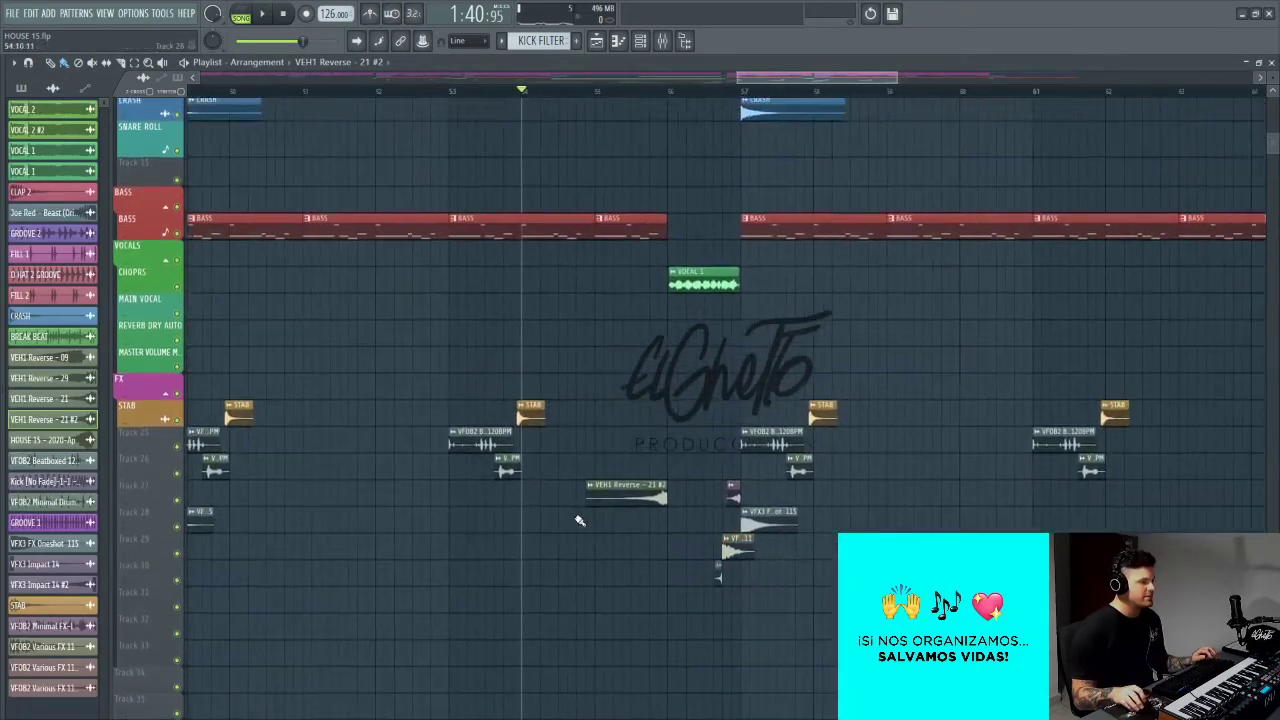
scroll(578, 489, "down", 5)
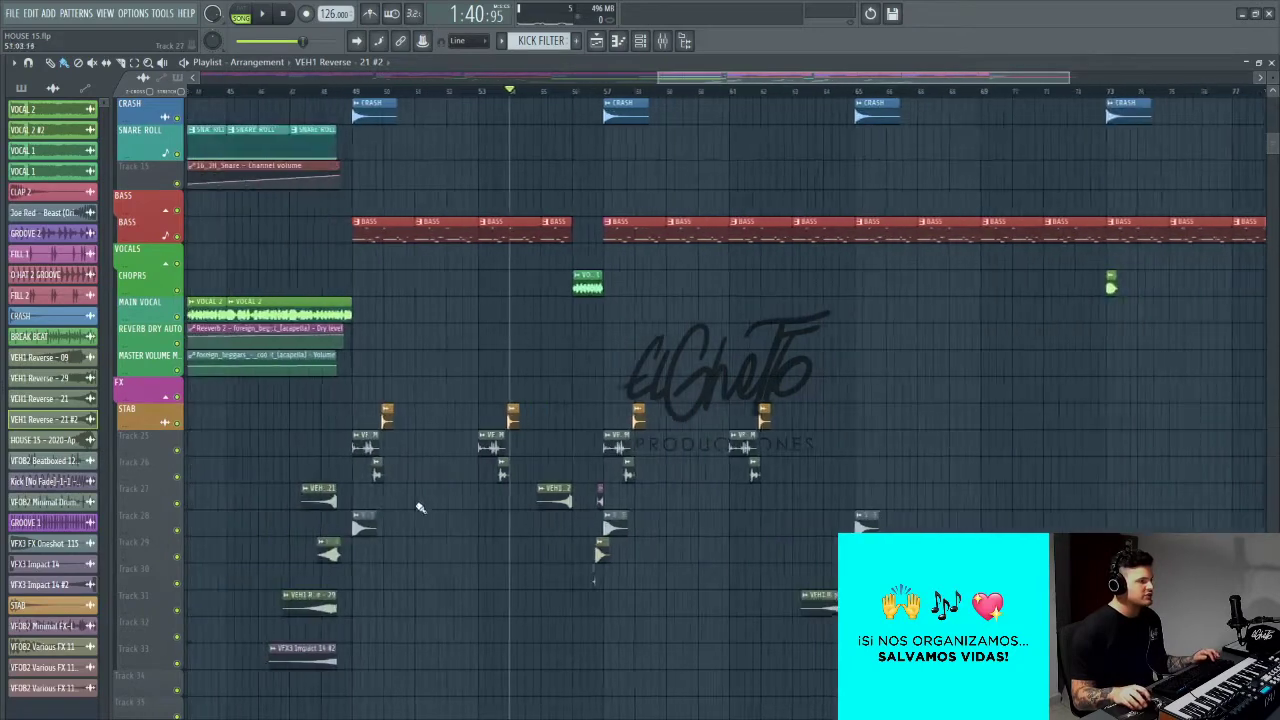
left_click(420, 492)
scroll(480, 510, "up", 4)
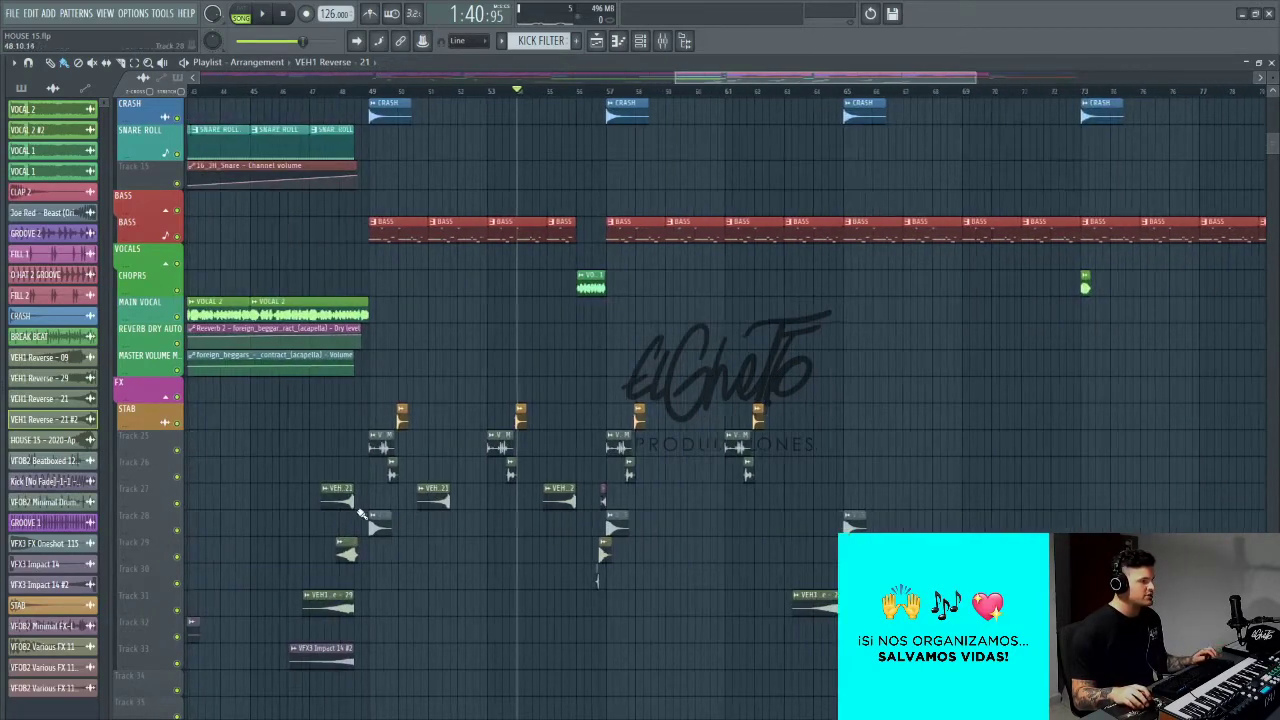
scroll(396, 502, "up", 4)
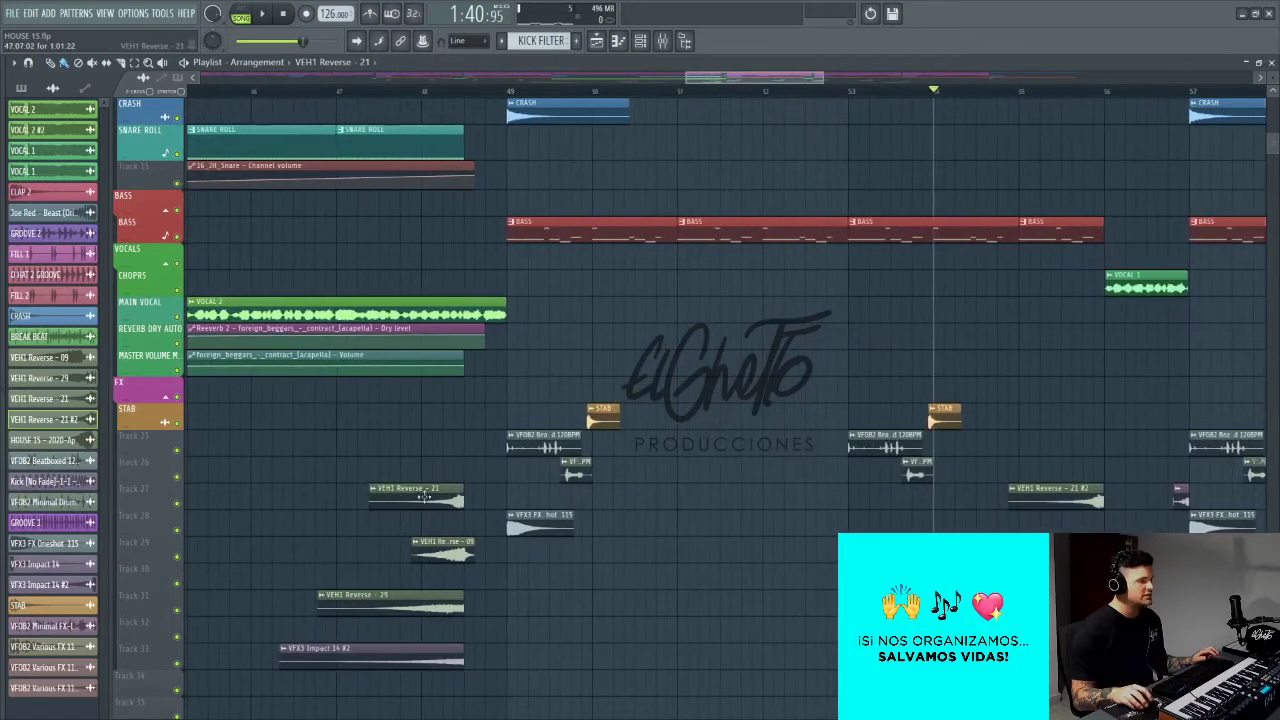
scroll(587, 507, "up", 1)
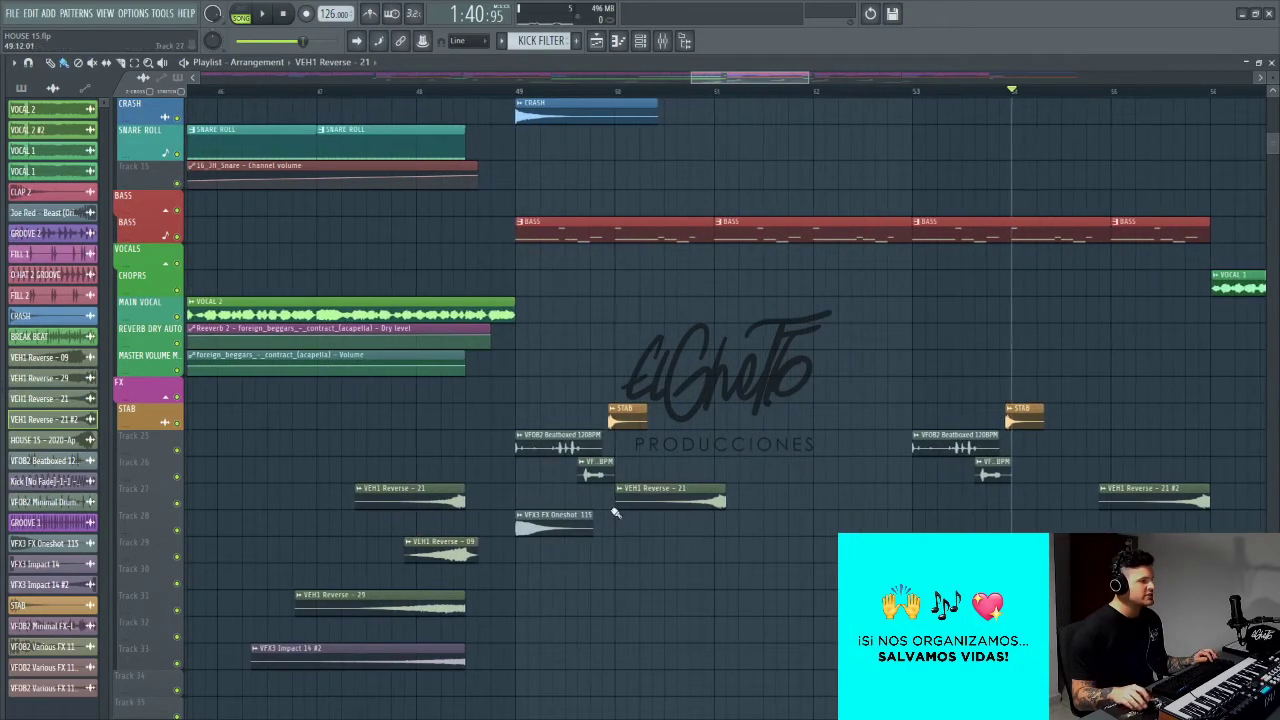
double_click(684, 488)
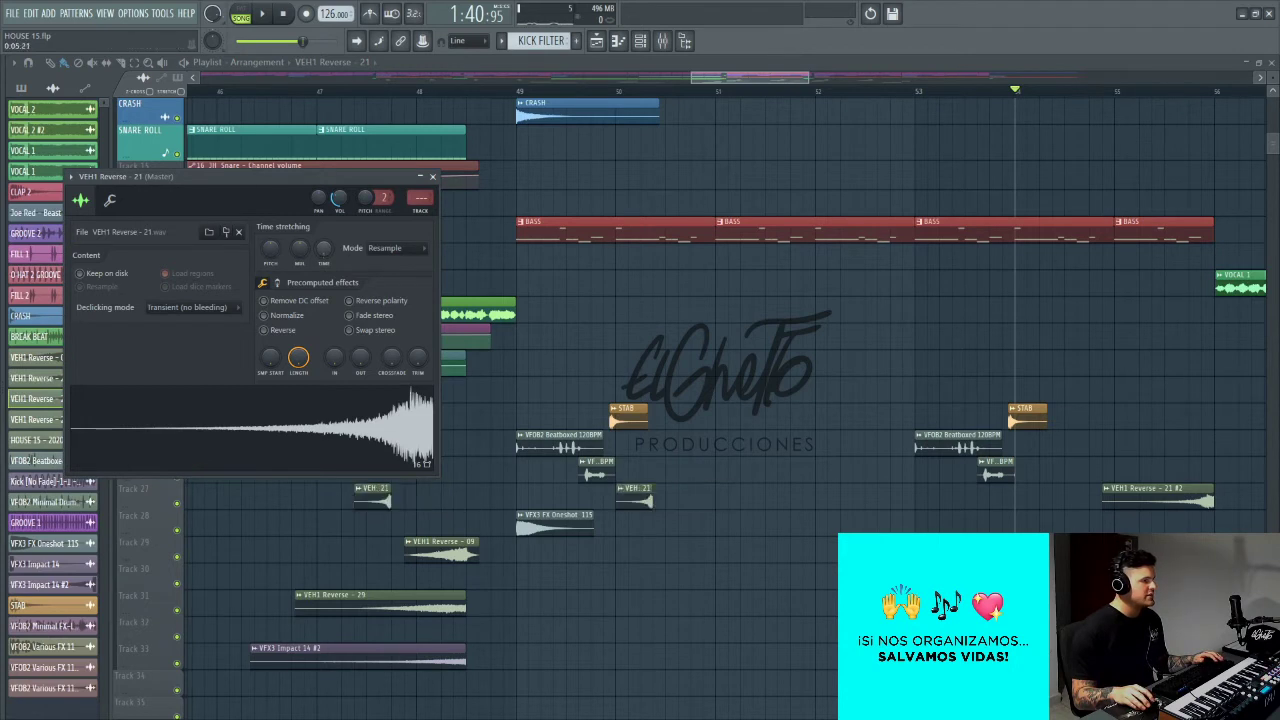
key("Escape")
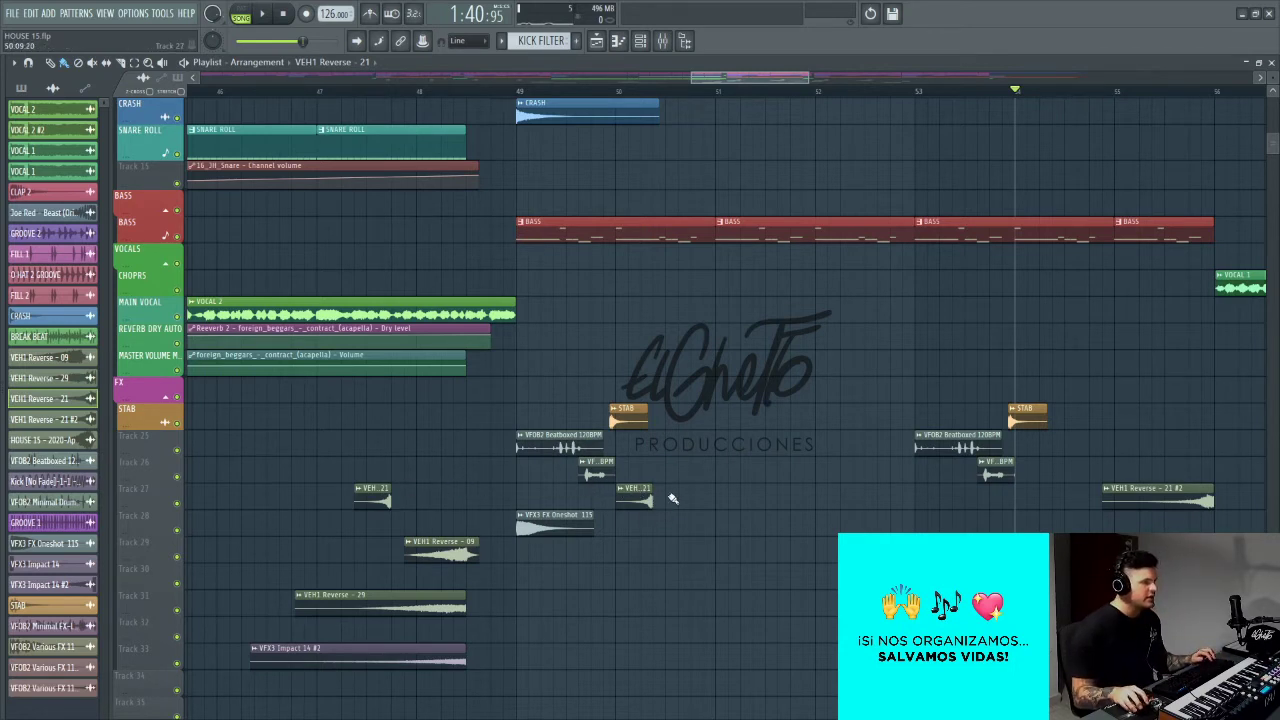
Step: Restore the VEH1 Reverse - 21 sample's full length and delete the test clip at bar 50
double_click(637, 496)
key("Escape")
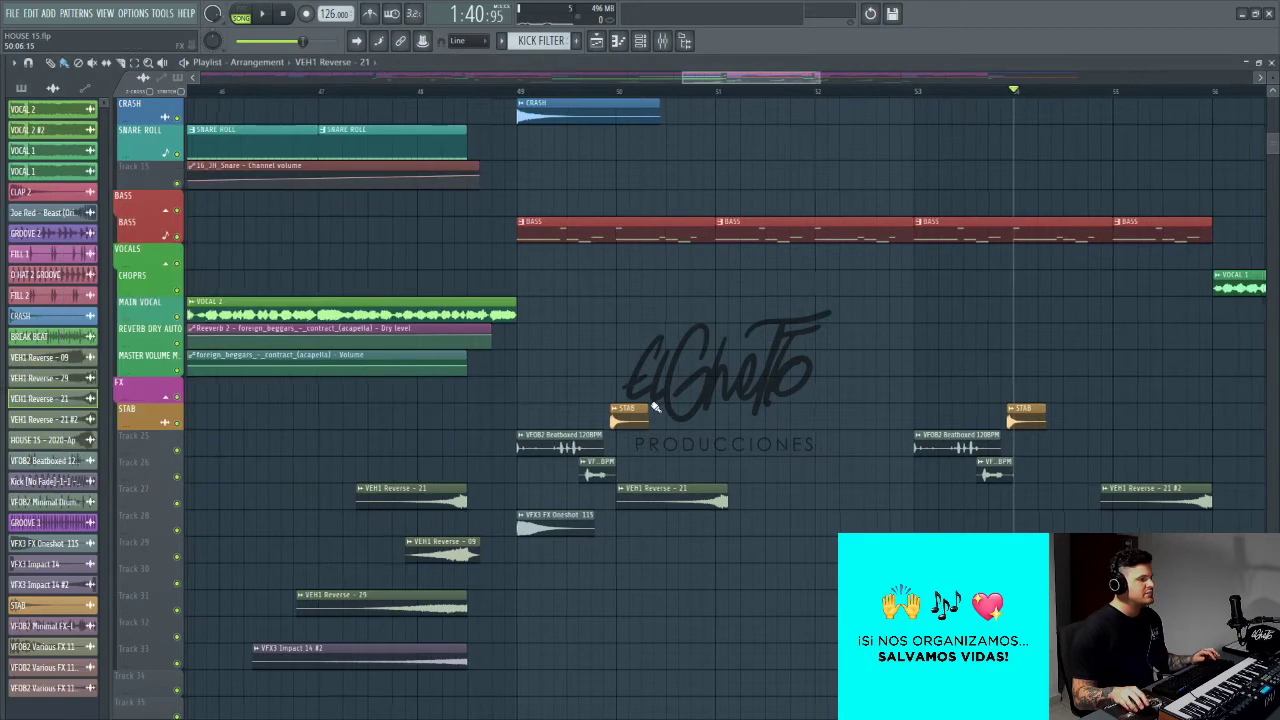
scroll(655, 405, "down", 3)
scroll(653, 505, "up", 2)
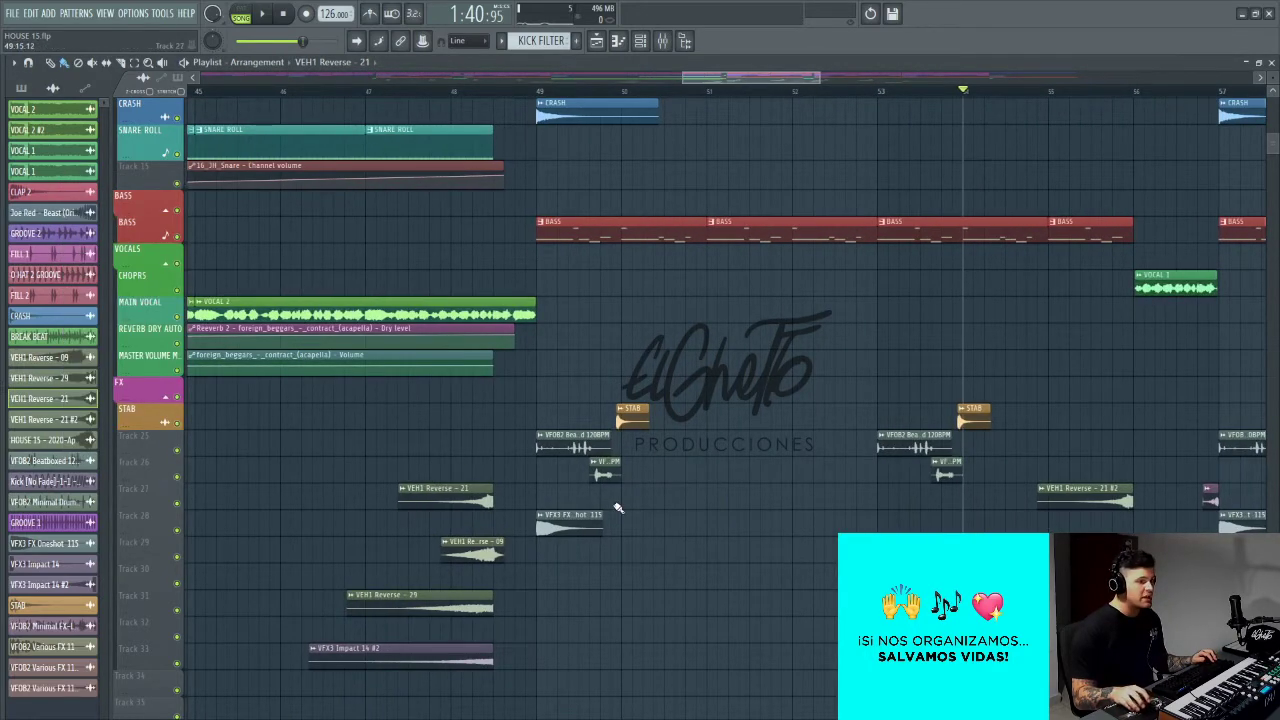
scroll(617, 505, "up", 4)
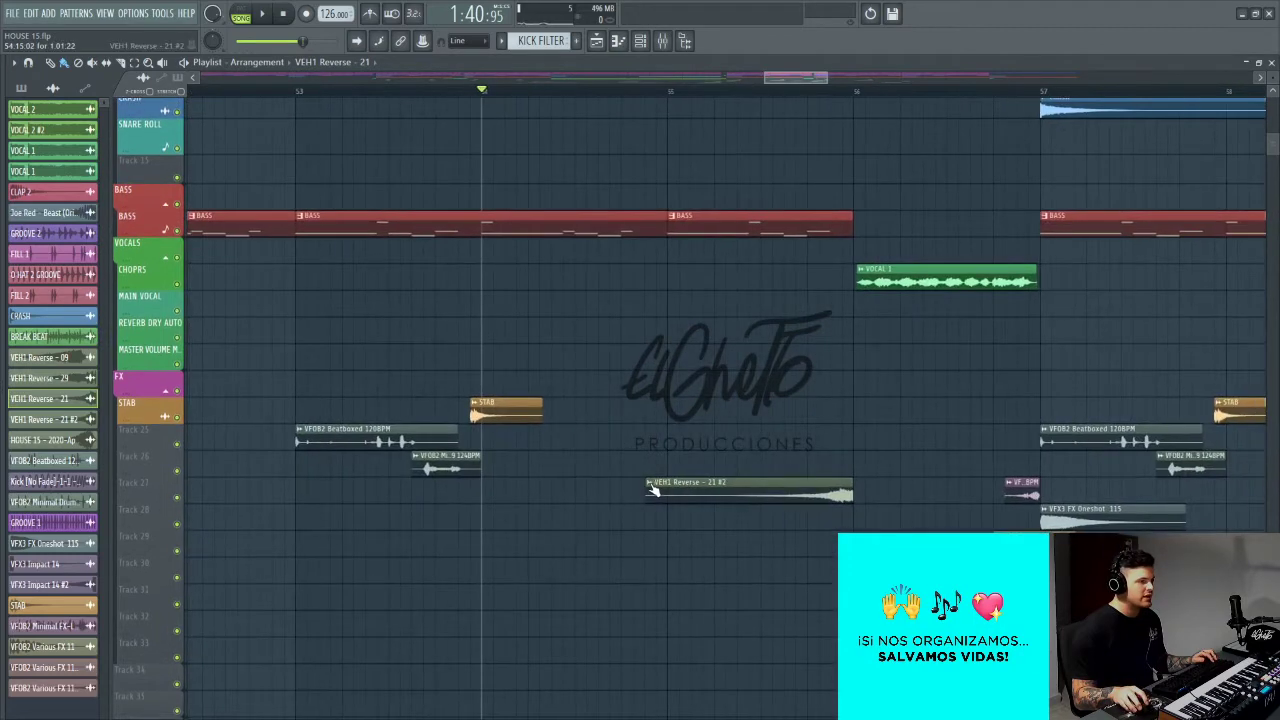
right_click(650, 487)
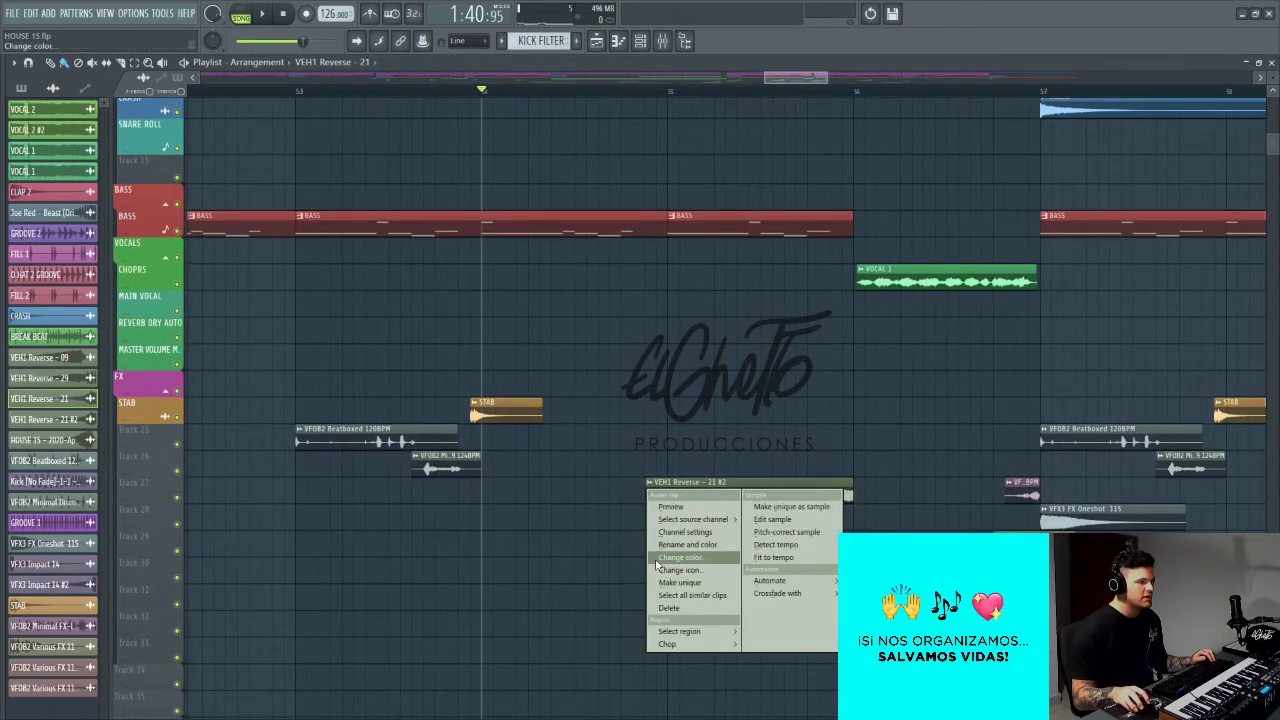
left_click(587, 570)
scroll(717, 583, "up", 2)
scroll(576, 540, "up", 4)
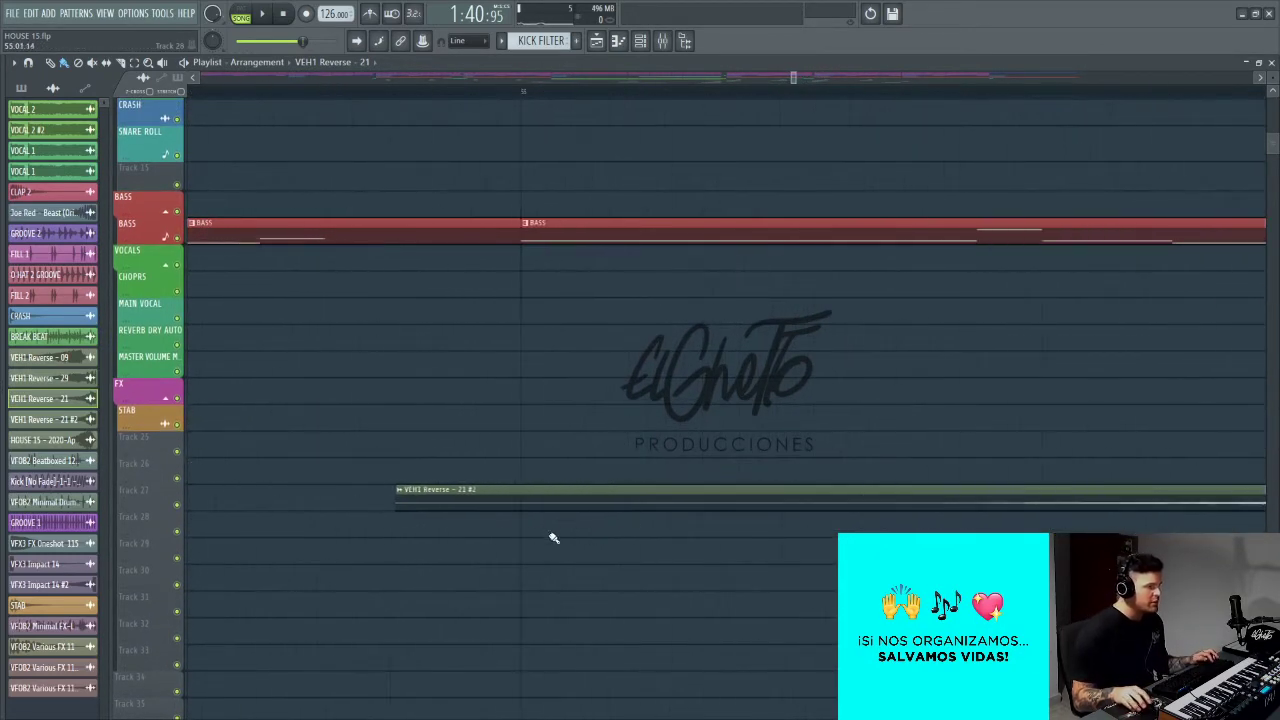
scroll(576, 540, "up", 3)
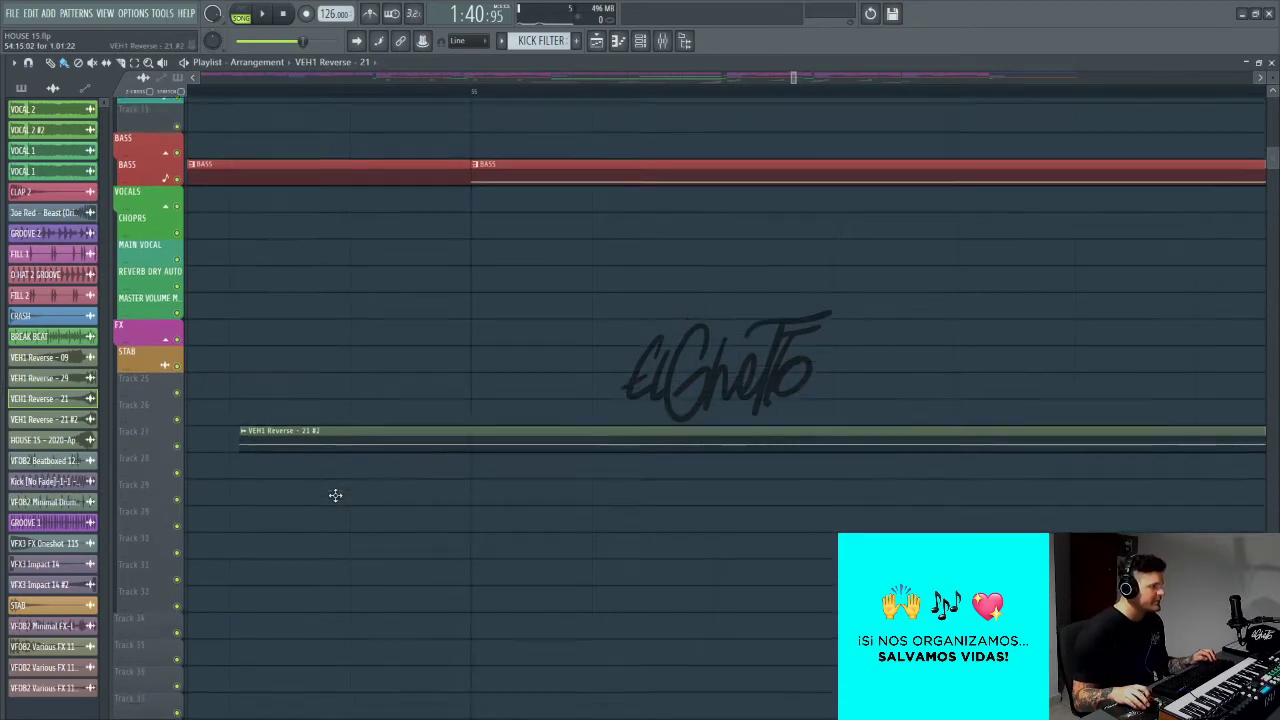
scroll(330, 490, "down", 4)
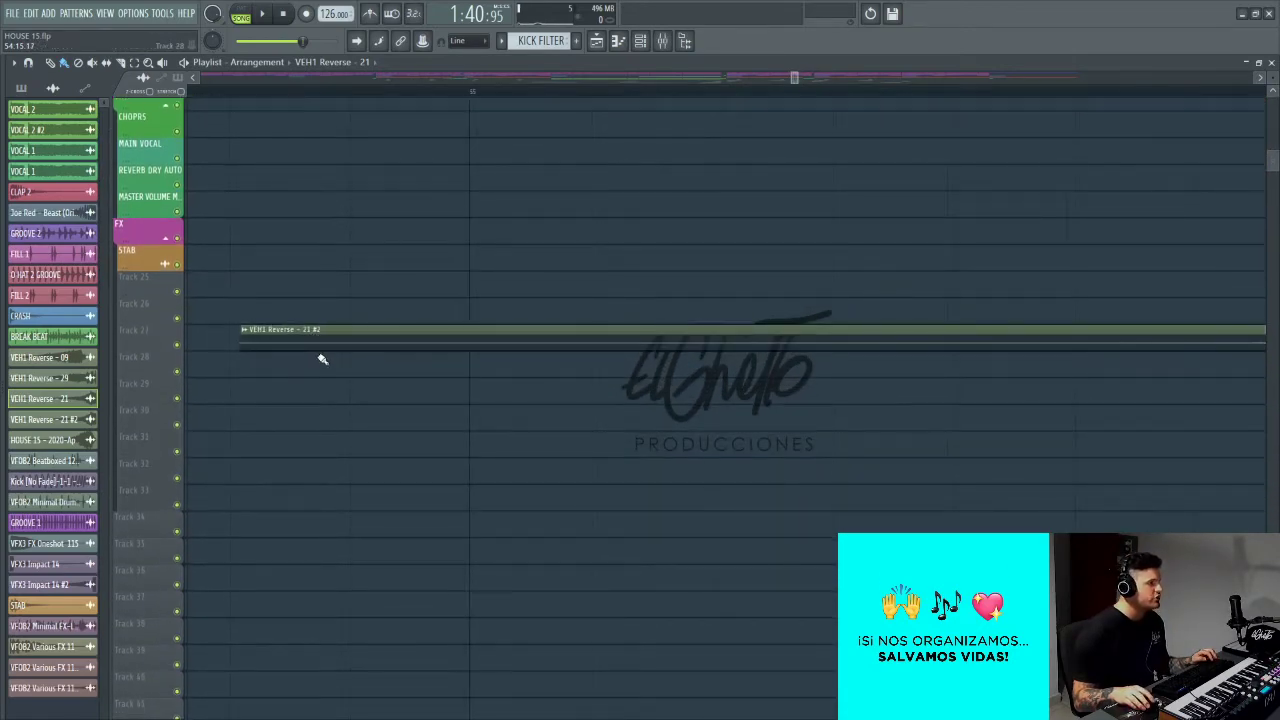
scroll(322, 357, "down", 8)
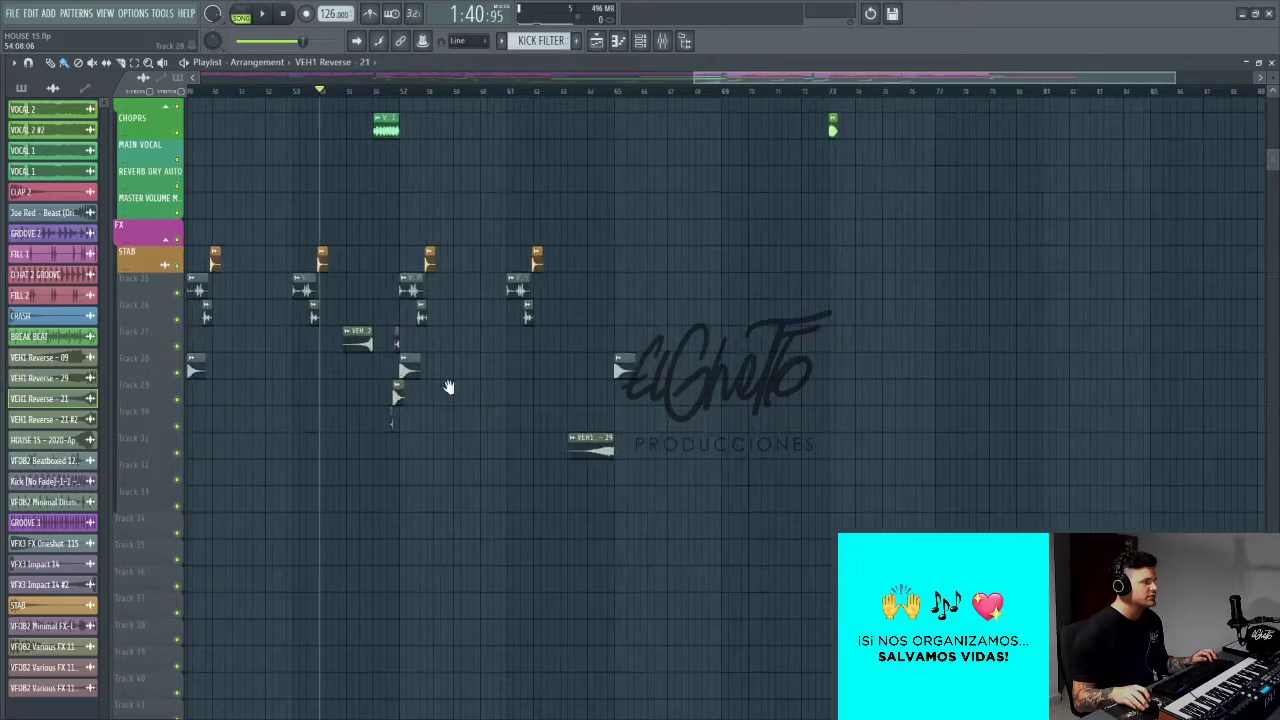
scroll(449, 387, "up", 8)
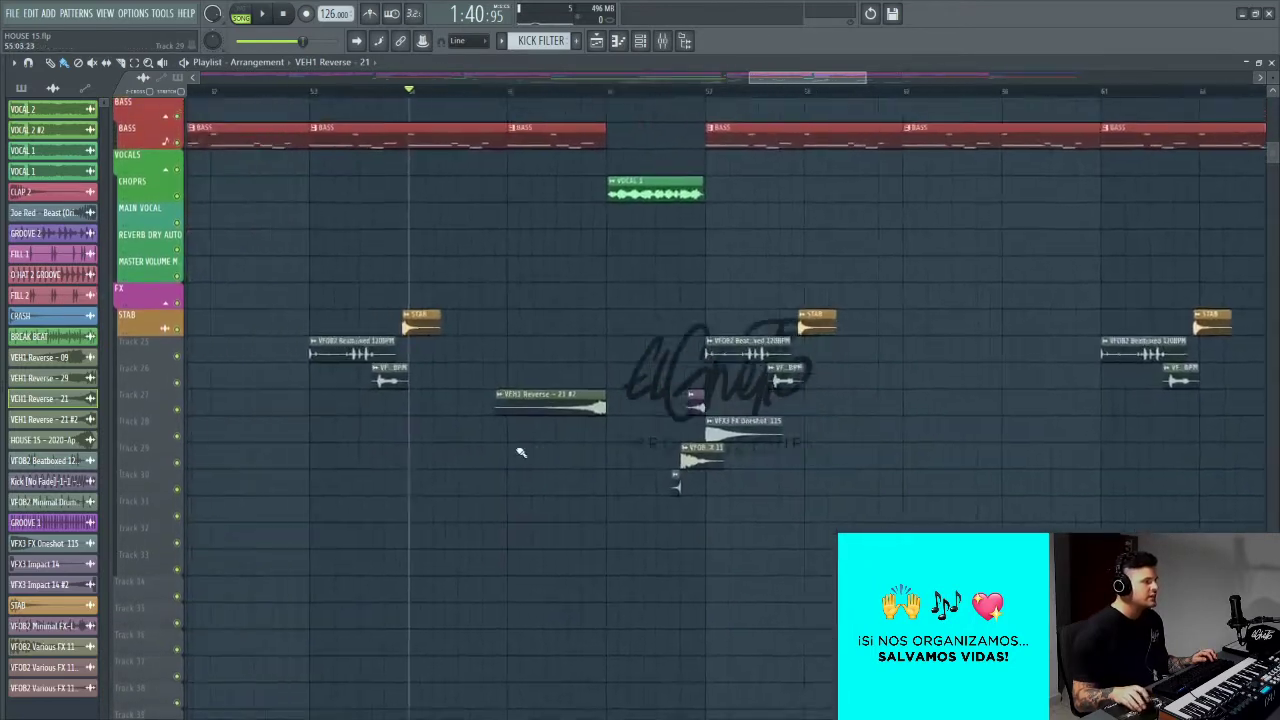
Step: Check the sample settings of the unique VEH1 Reverse - 21 #2 clip before bar 56
scroll(521, 452, "up", 3)
double_click(614, 412)
left_click_drag(376, 307, 376, 308)
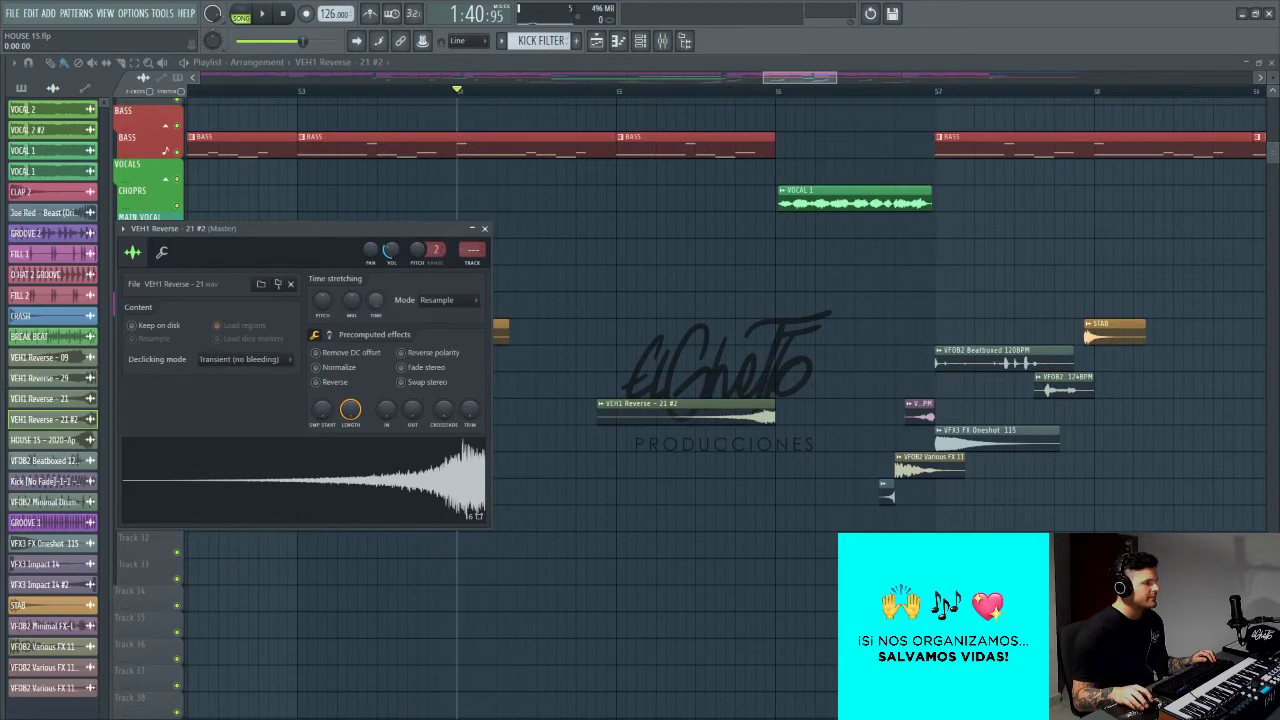
left_click(484, 228)
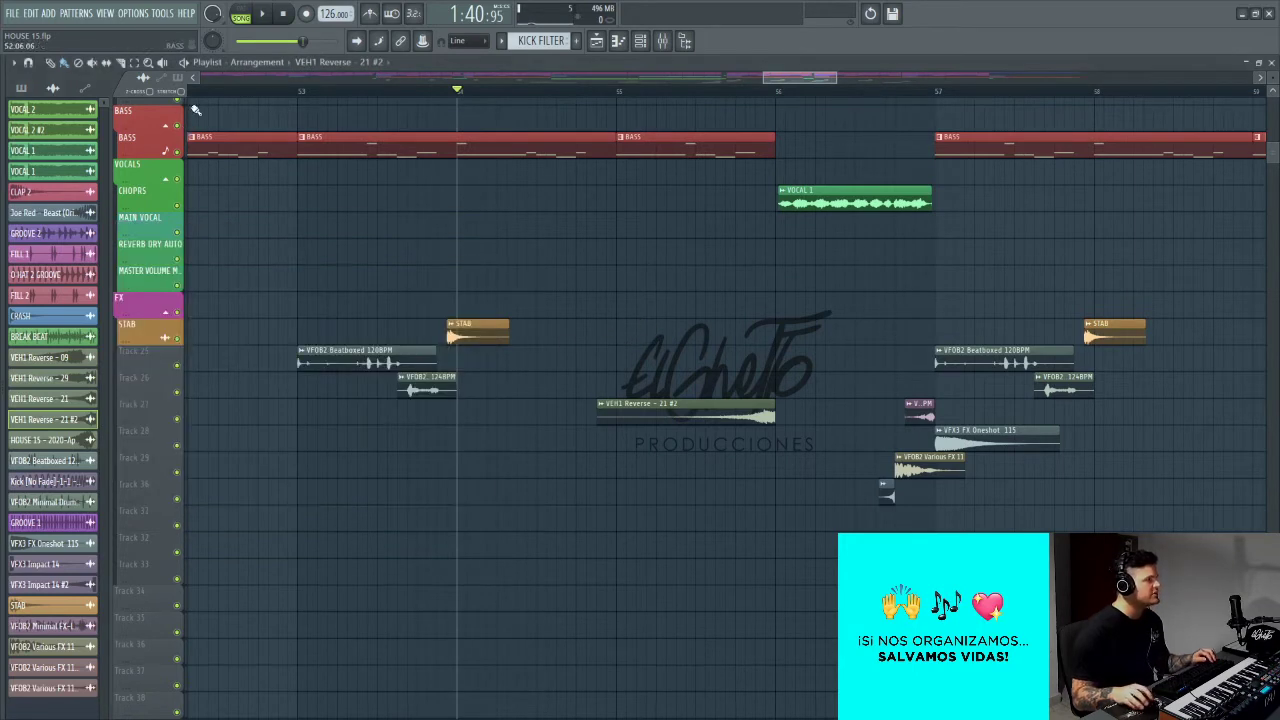
Step: Set the time stretching mode of the VEH1 Reverse - 21 #2 sample to Stretch and close its settings
scroll(735, 378, "up", 4)
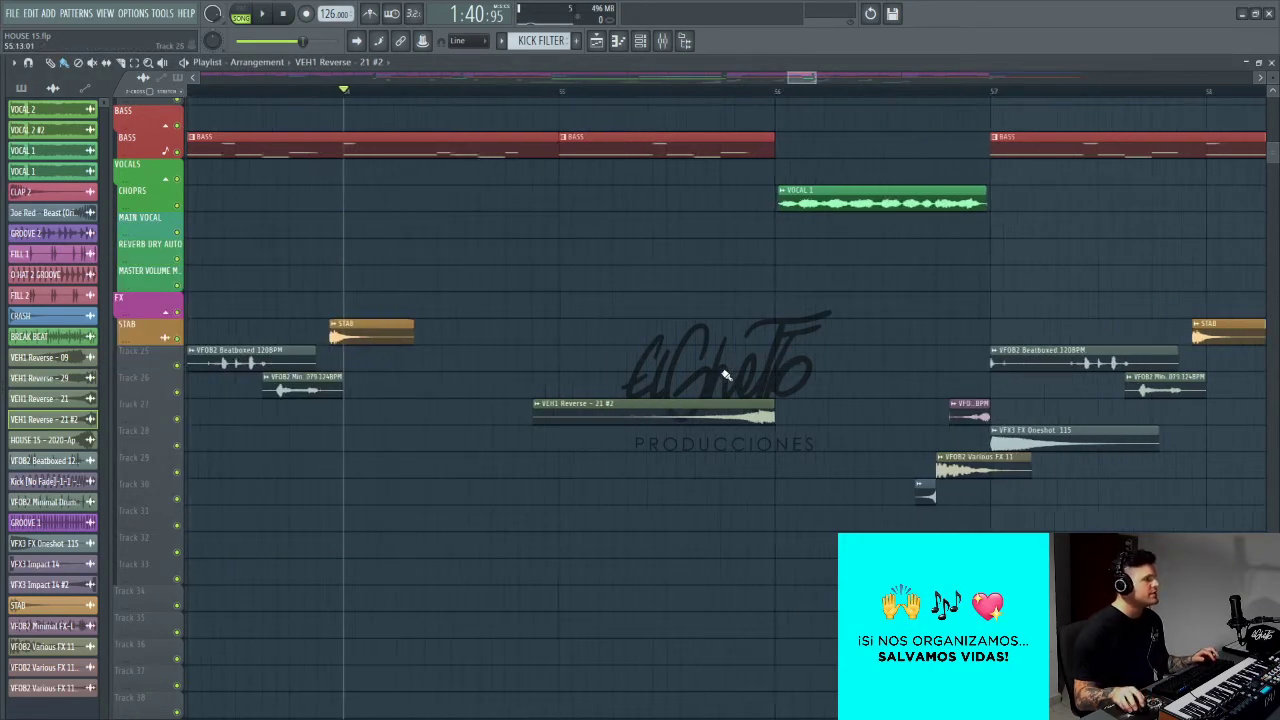
double_click(584, 414)
left_click_drag(344, 227, 452, 182)
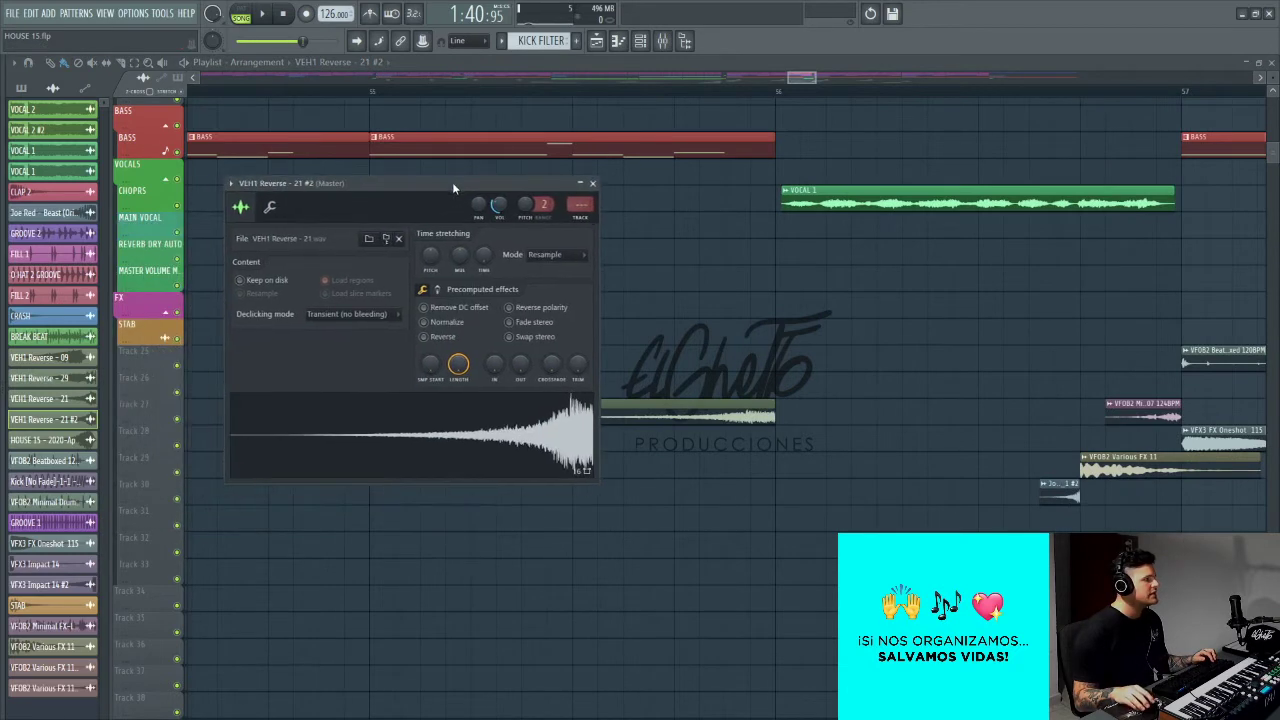
left_click(548, 255)
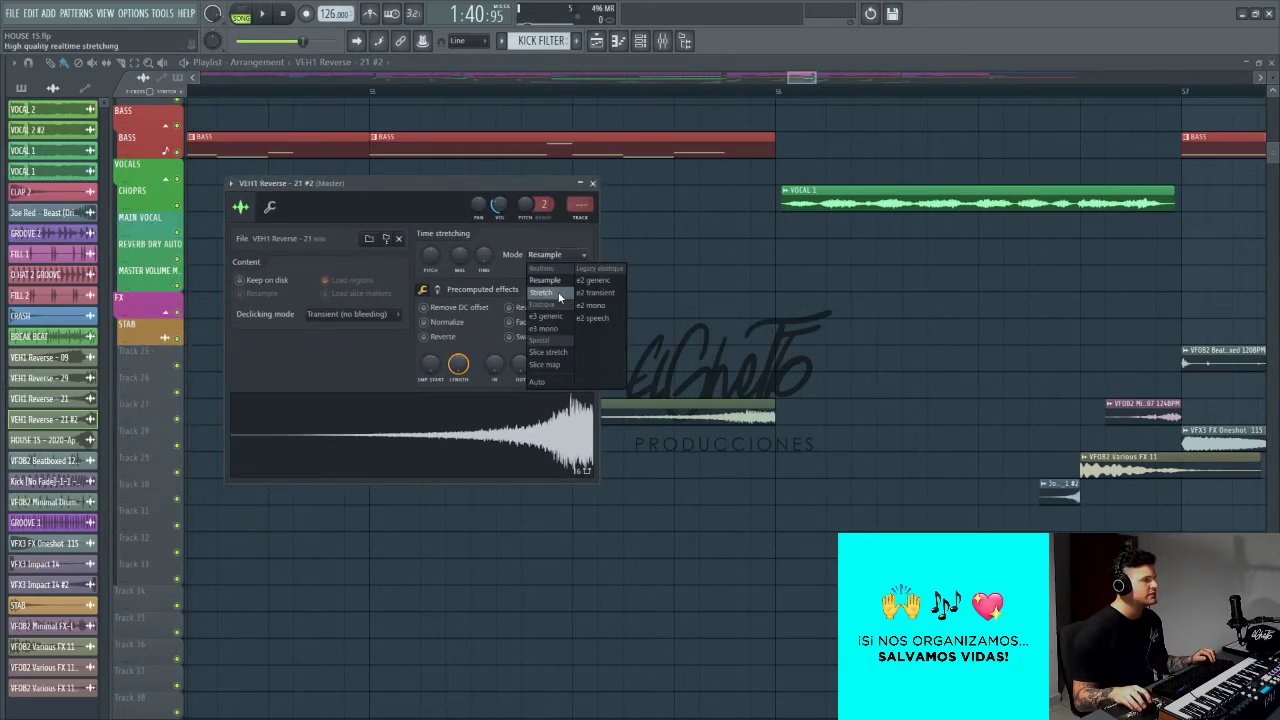
left_click(559, 297)
key("Escape")
Step: Time-stretch the VEH1 Reverse - 21 #2 clip down to about 10 steps and move it so it ends at bar 56
left_click_drag(779, 405, 676, 416)
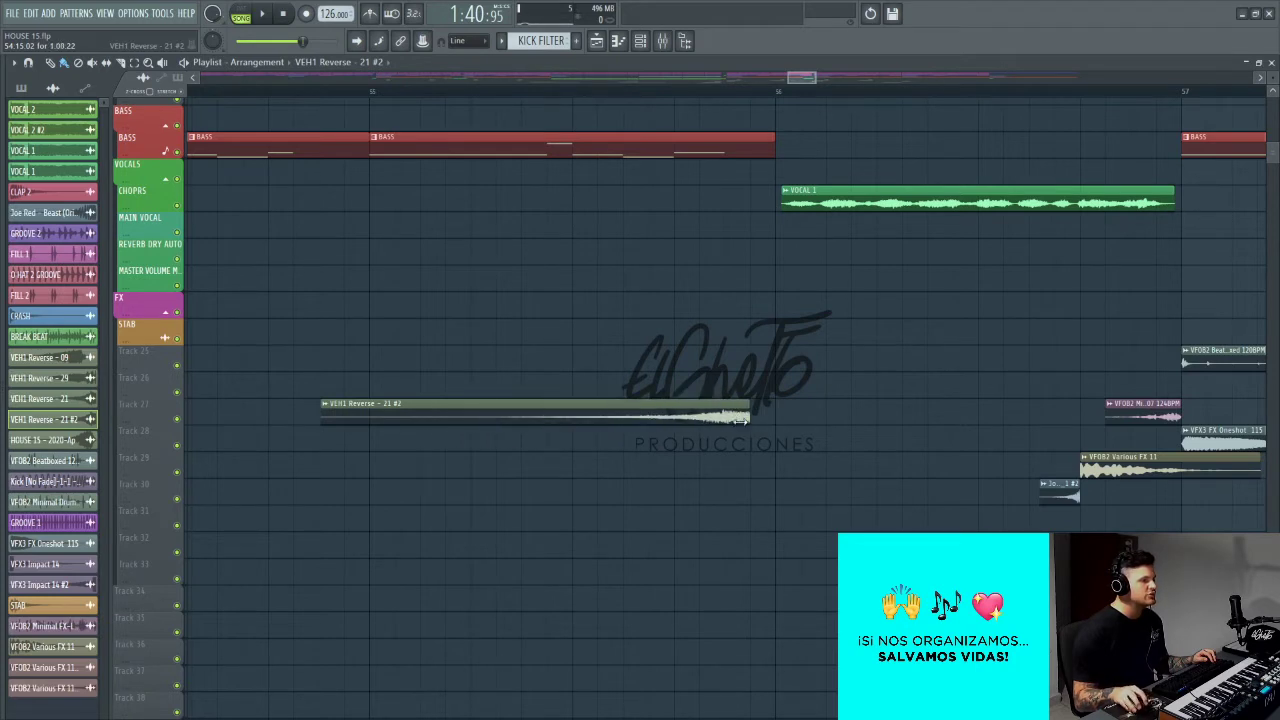
scroll(737, 421, "up", 2)
scroll(737, 421, "down", 1)
left_click_drag(782, 416, 673, 421)
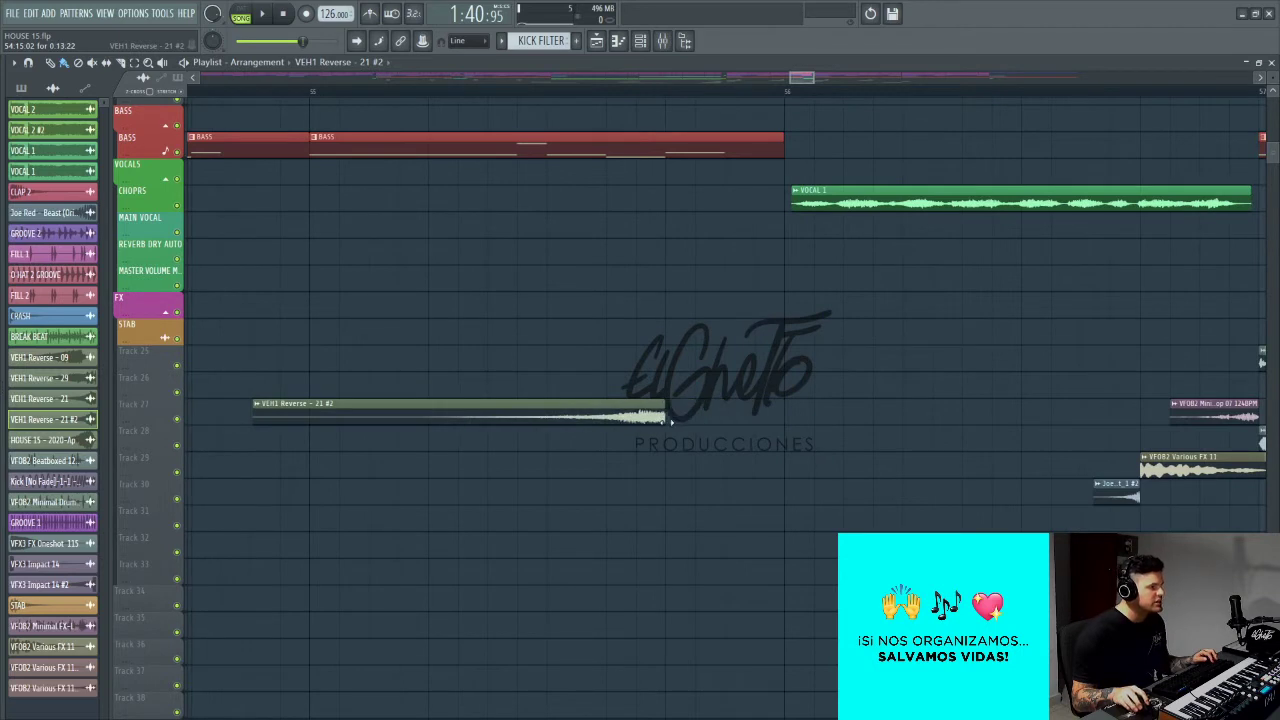
left_click_drag(503, 415, 720, 424)
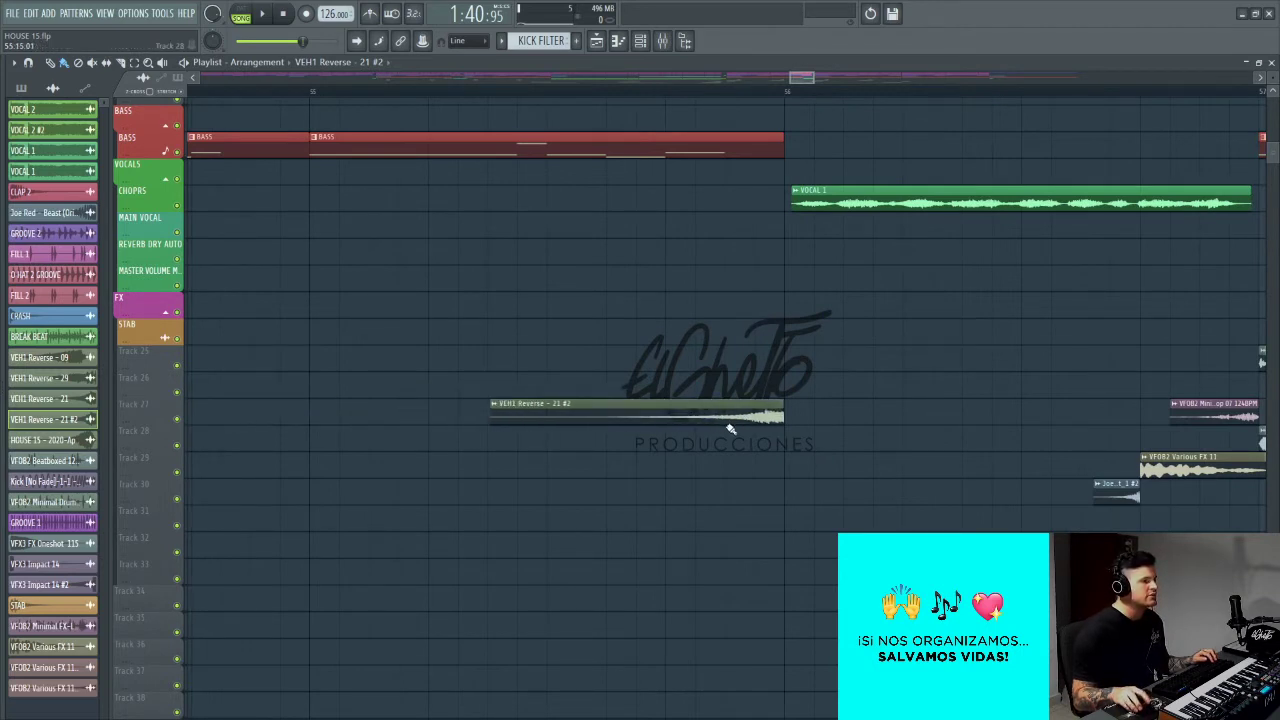
Step: Play the transition from the middle of bar 55 to hear the shortened reverse effect with the drums
scroll(730, 428, "down", 3)
left_click(598, 92)
key("space")
scroll(779, 322, "up", 1)
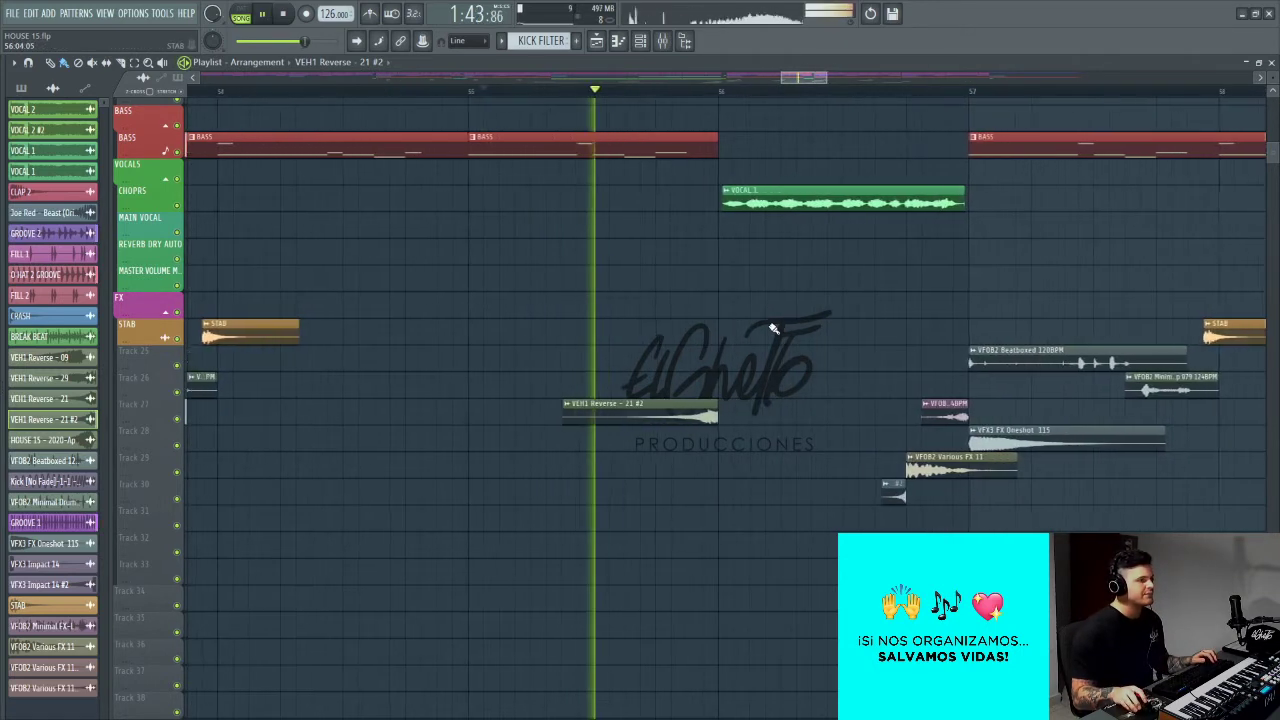
scroll(745, 348, "down", 2)
scroll(745, 348, "up", 1)
scroll(750, 345, "up", 10)
key("space")
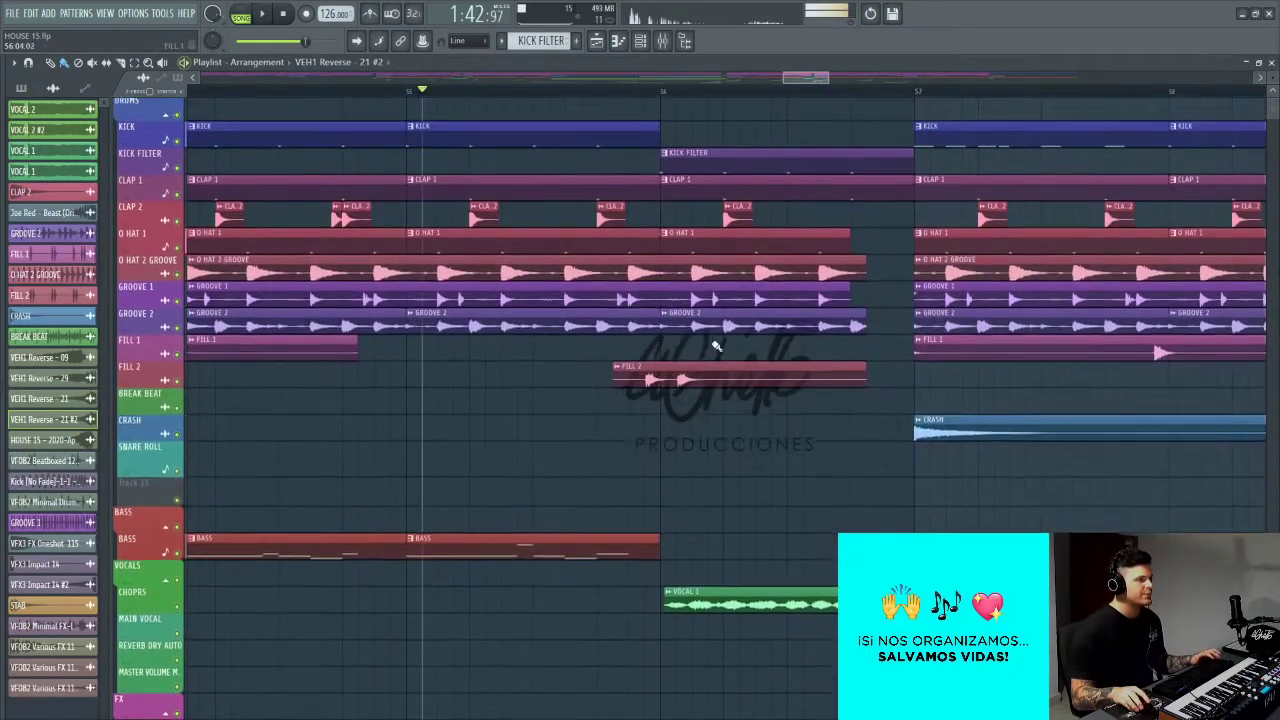
Step: Cut the O HAT 2 GROOVE clip off at bar 56 and delete the FILL 2 clip that runs into bar 56
scroll(711, 349, "down", 3)
scroll(780, 300, "up", 2)
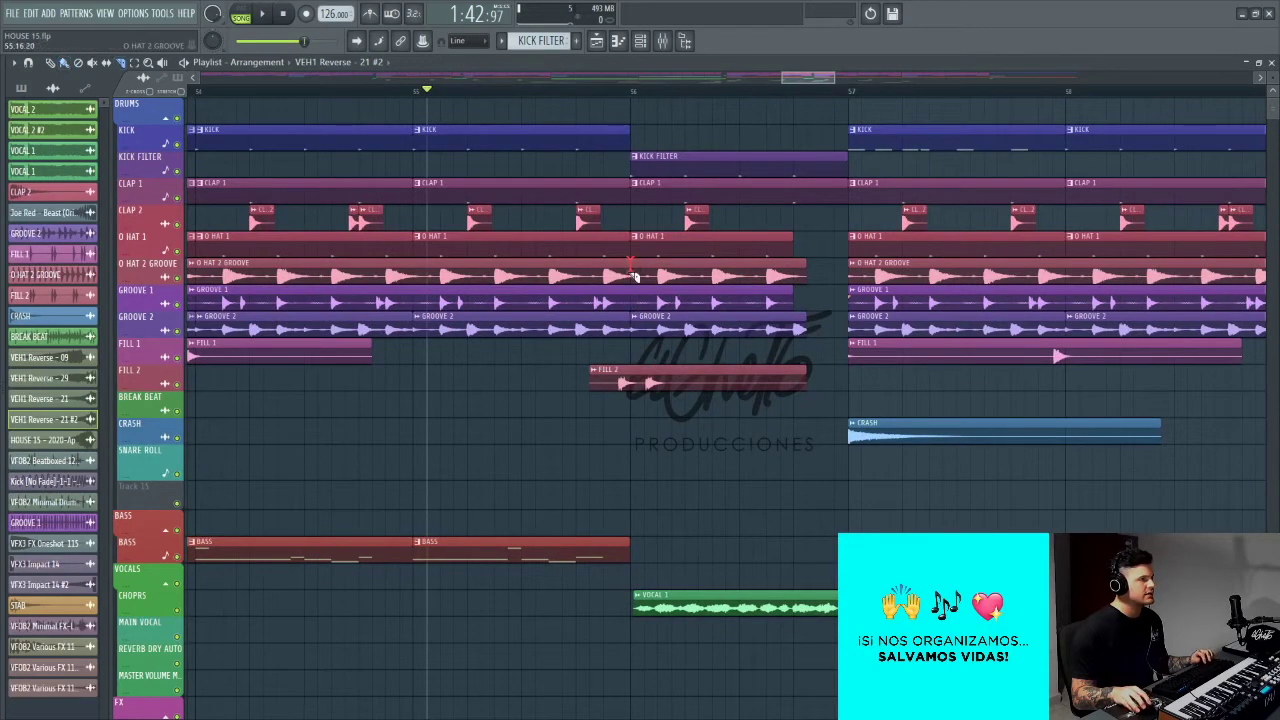
key("space")
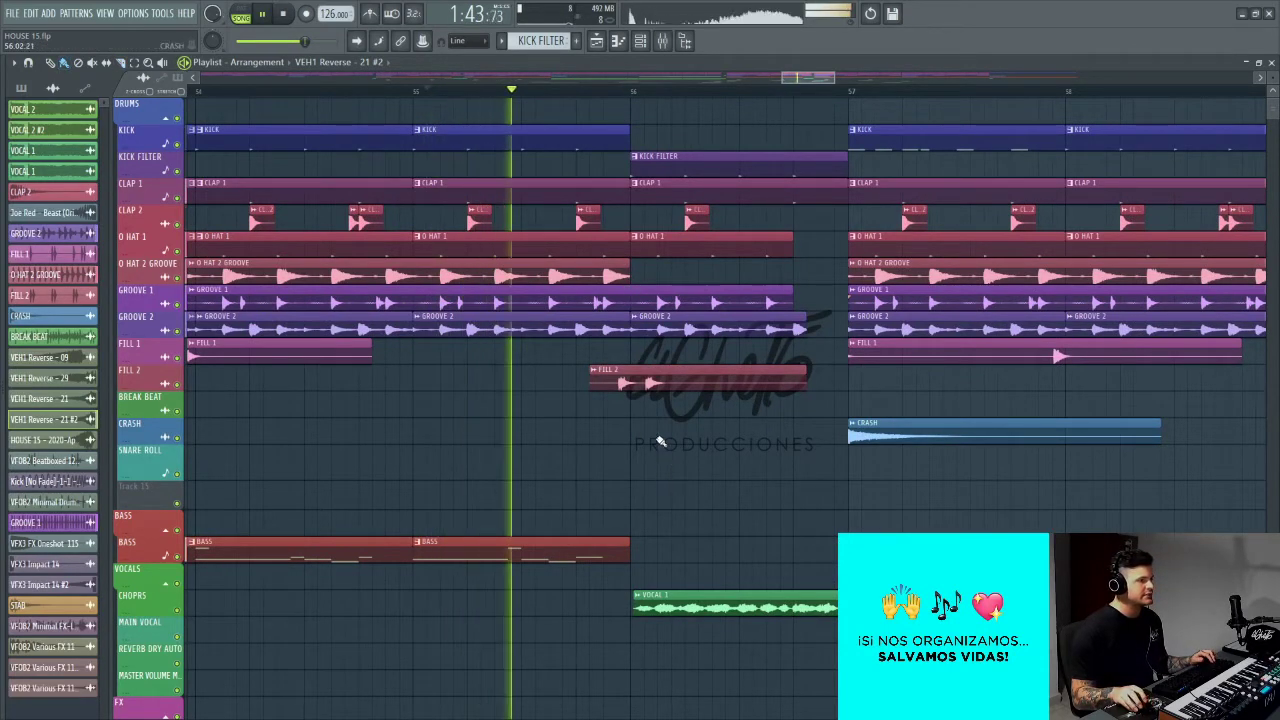
right_click(680, 385)
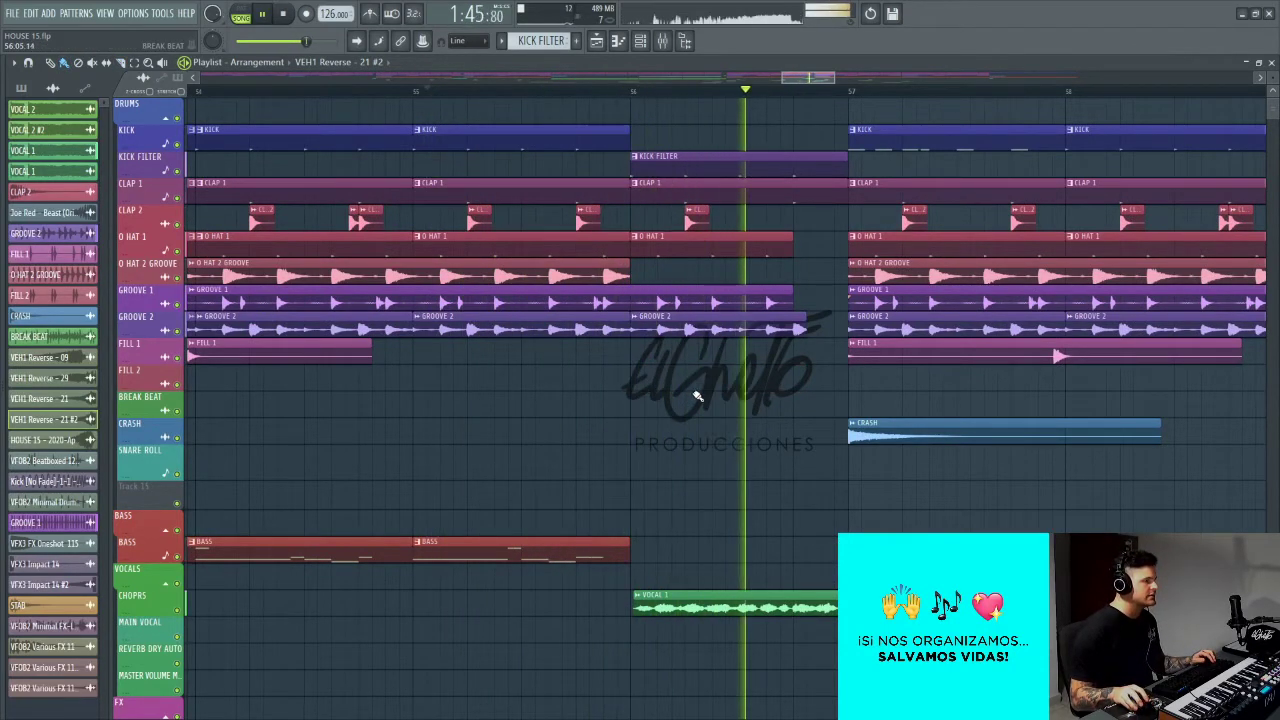
Step: Save the project and listen to the bar 56 transition without the hat groove and fill
scroll(720, 420, "down", 2)
scroll(722, 423, "down", 3)
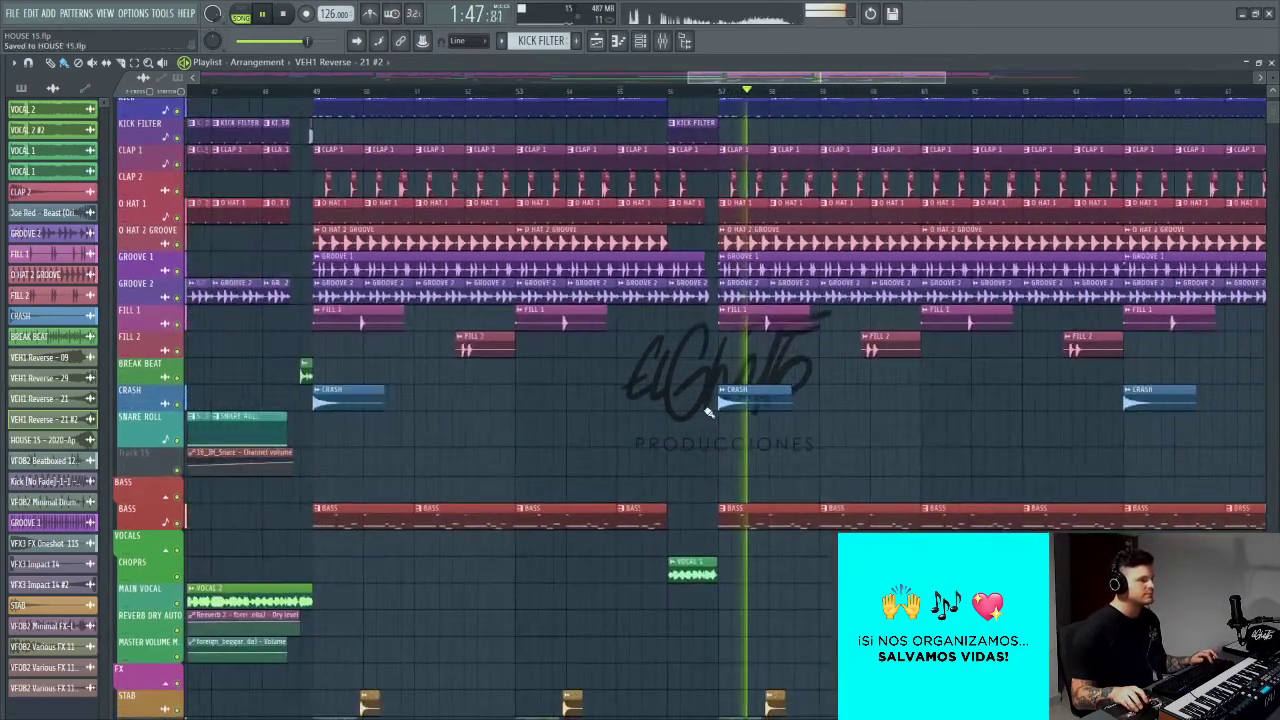
scroll(689, 420, "down", 4)
scroll(689, 420, "up", 4)
scroll(689, 425, "down", 3)
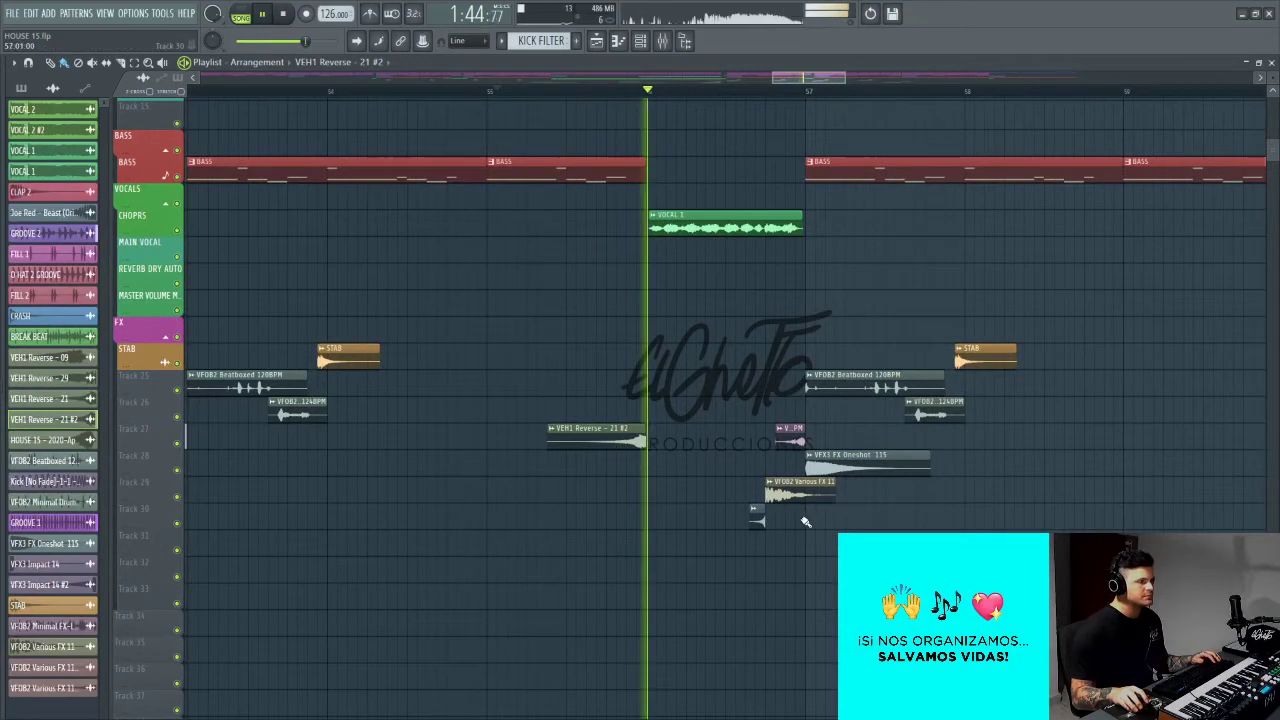
key("space")
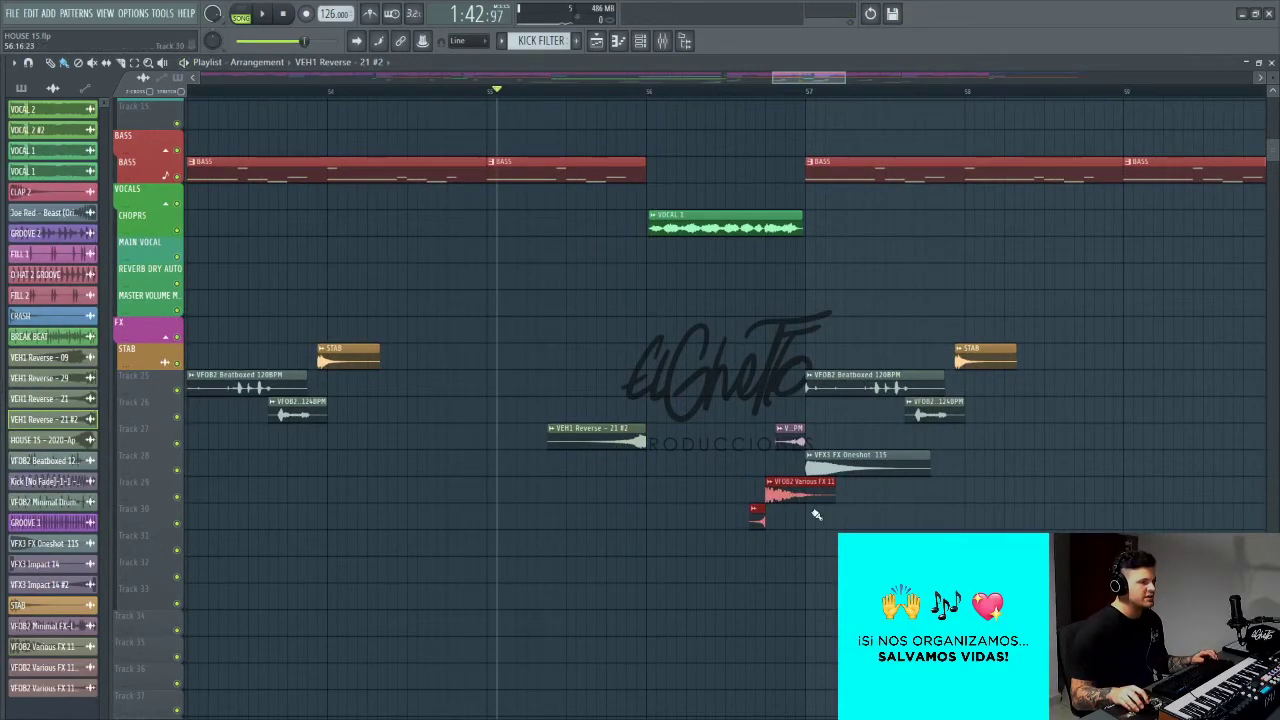
Step: Isolate Tracks 29 and 30 and play the VFOB2 Various FX 11 clip and its short reverse lead-in before bar 57
left_click(176, 496, "ctrl")
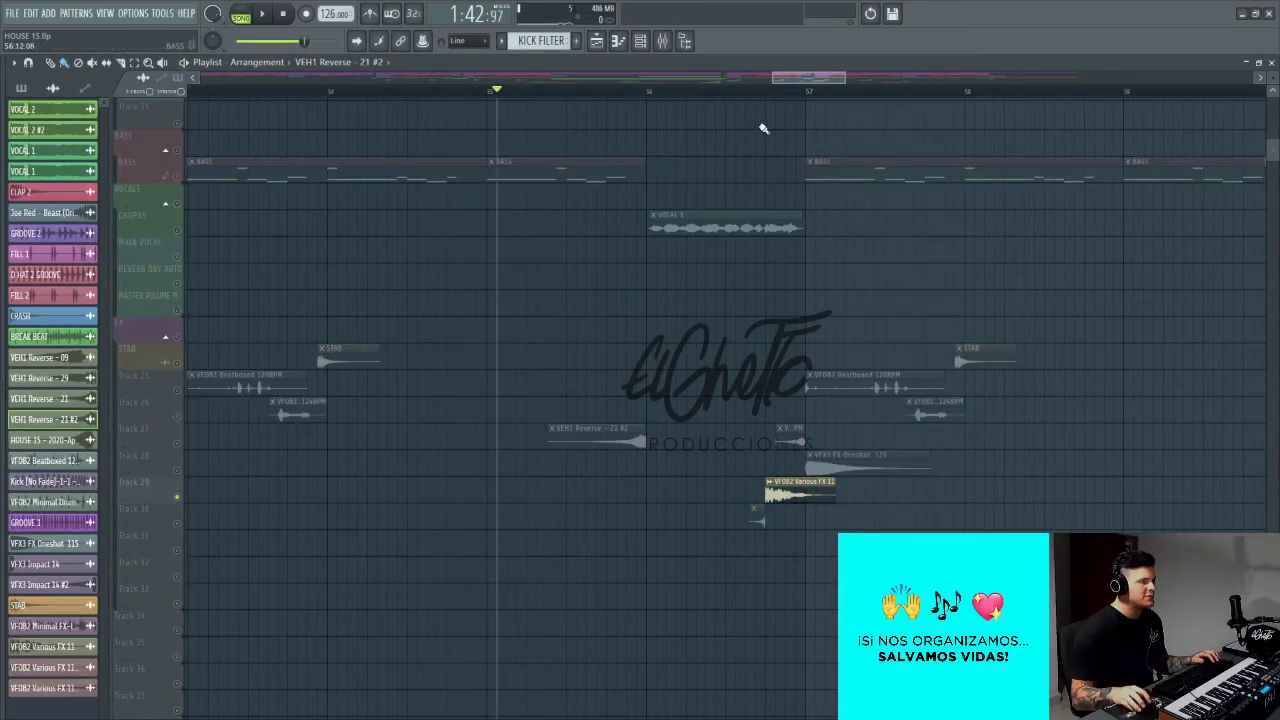
key("space")
key("space")
left_click(177, 523)
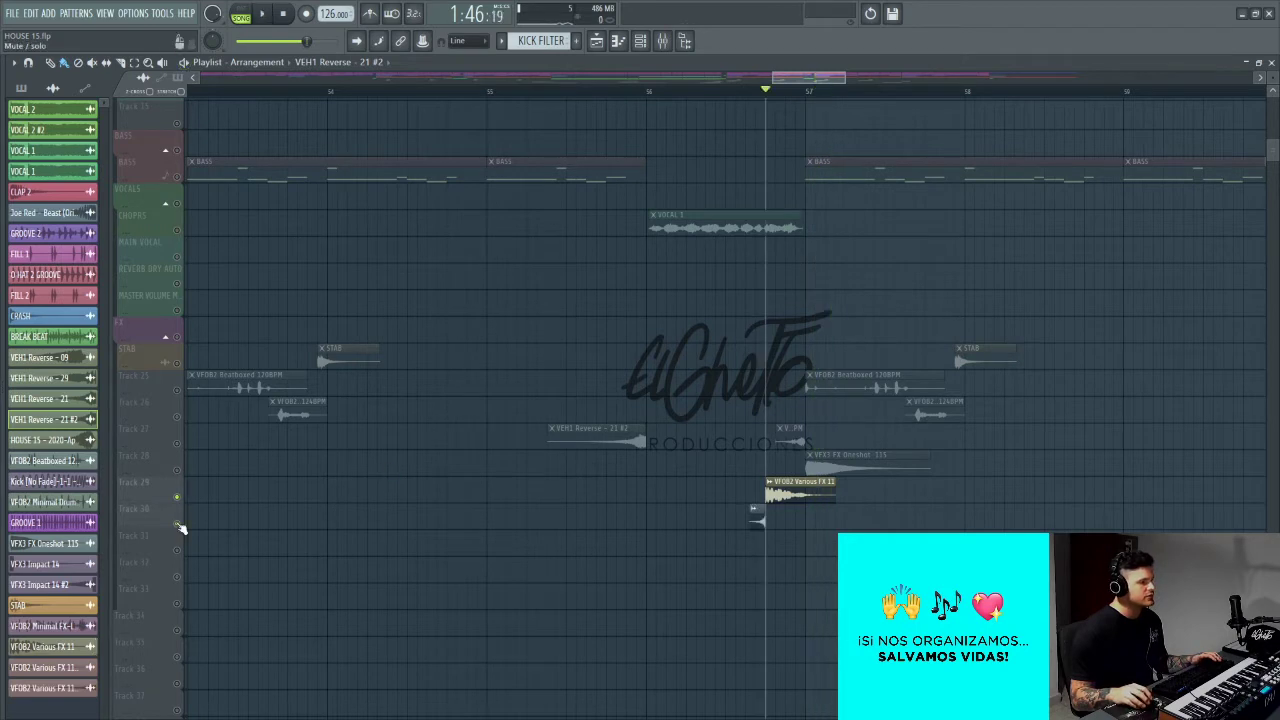
key("space")
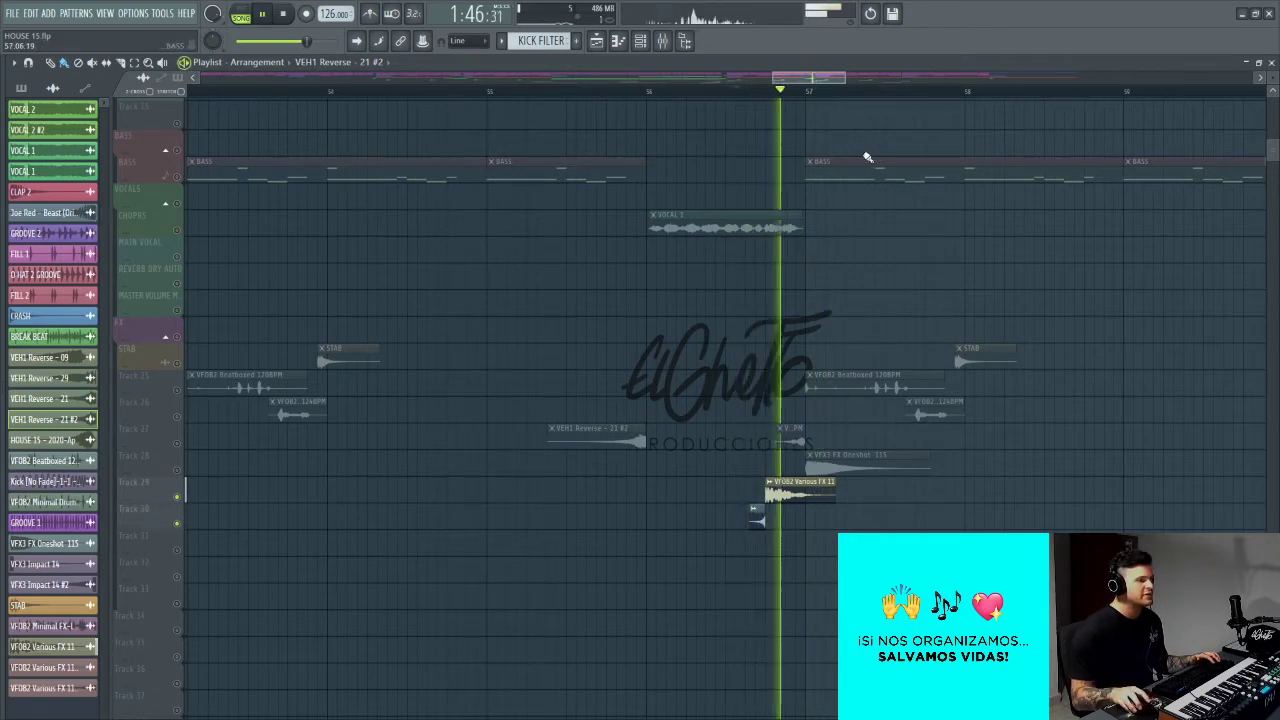
key("space")
Step: Move the VFOB2 Various FX 11 clip to bar 56 with its reverse lead-in, unsolo the tracks, and play the result
left_click_drag(767, 490, 707, 490)
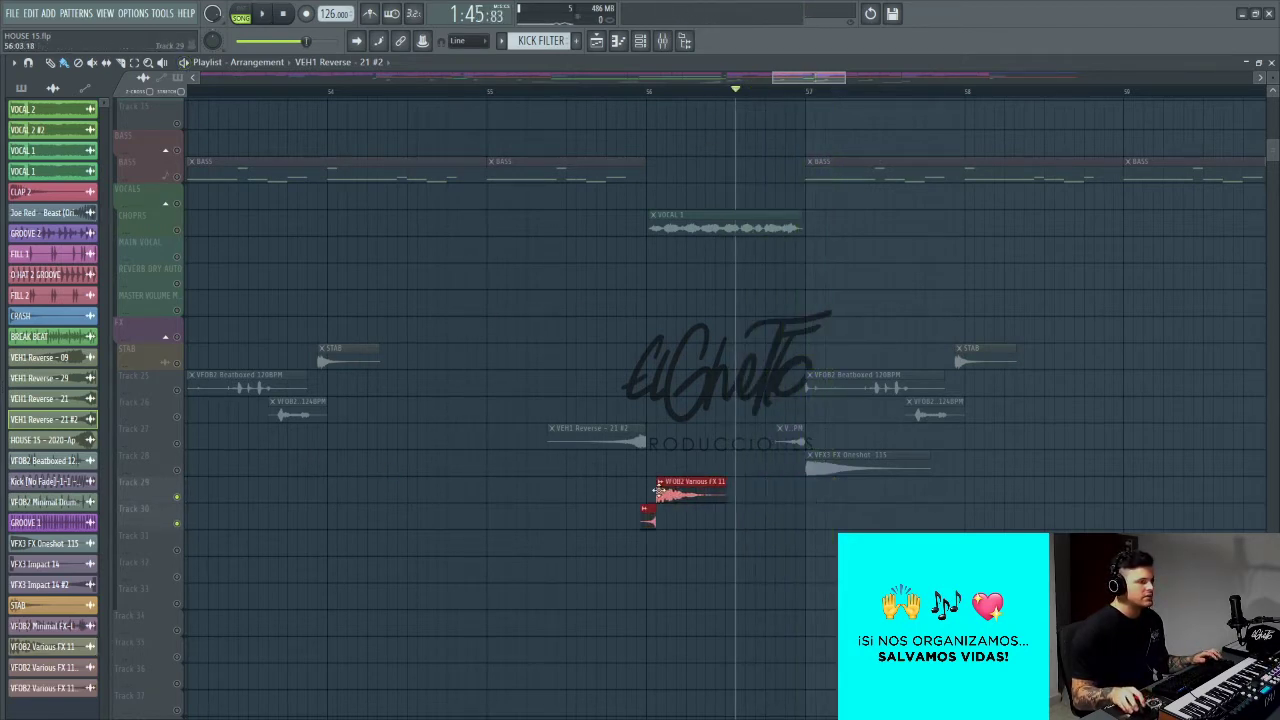
right_click(180, 490)
key("space")
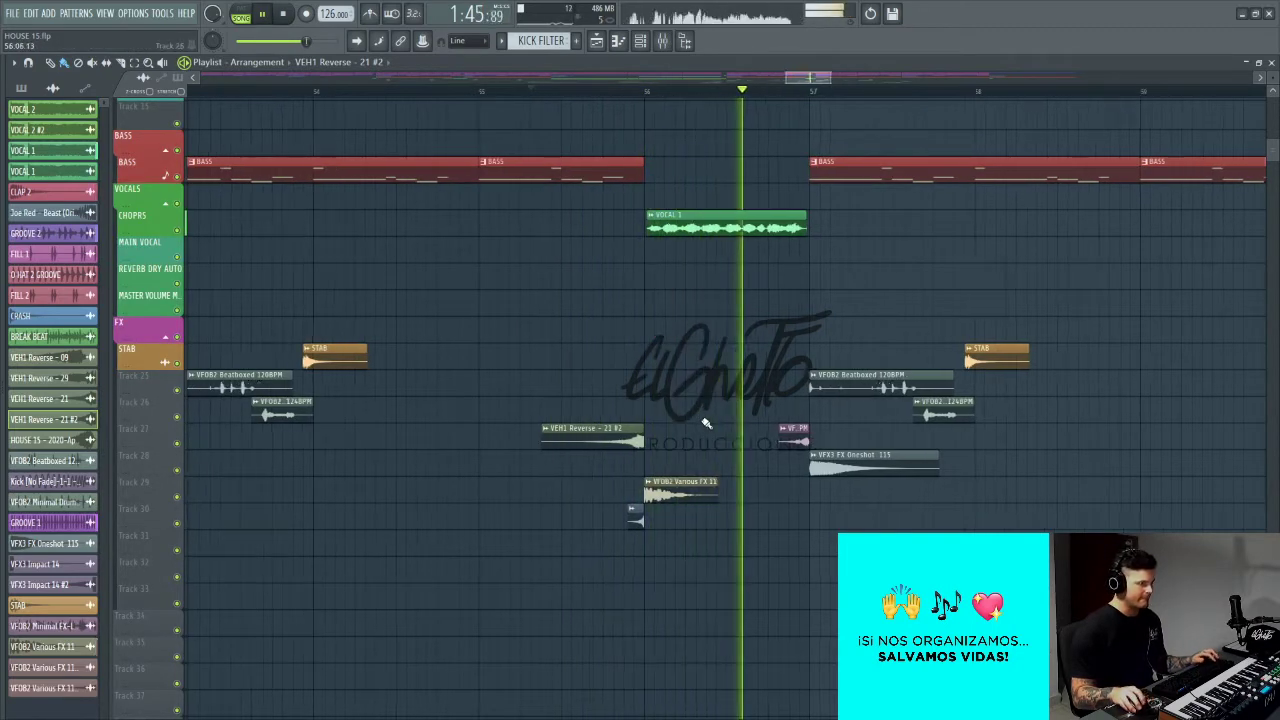
key("space")
Step: Set the time stretching mode of the VFOB2 Various FX 11 sample to Stretch and close its settings
scroll(585, 475, "up", 3)
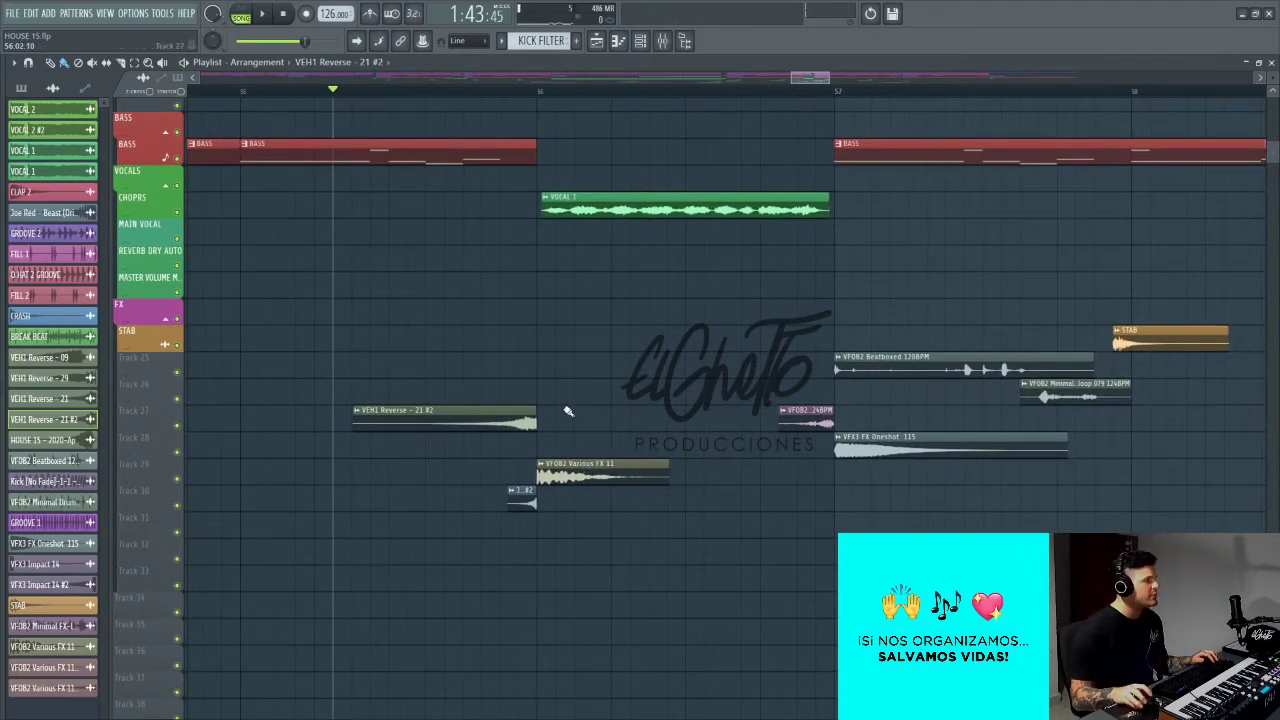
double_click(577, 472)
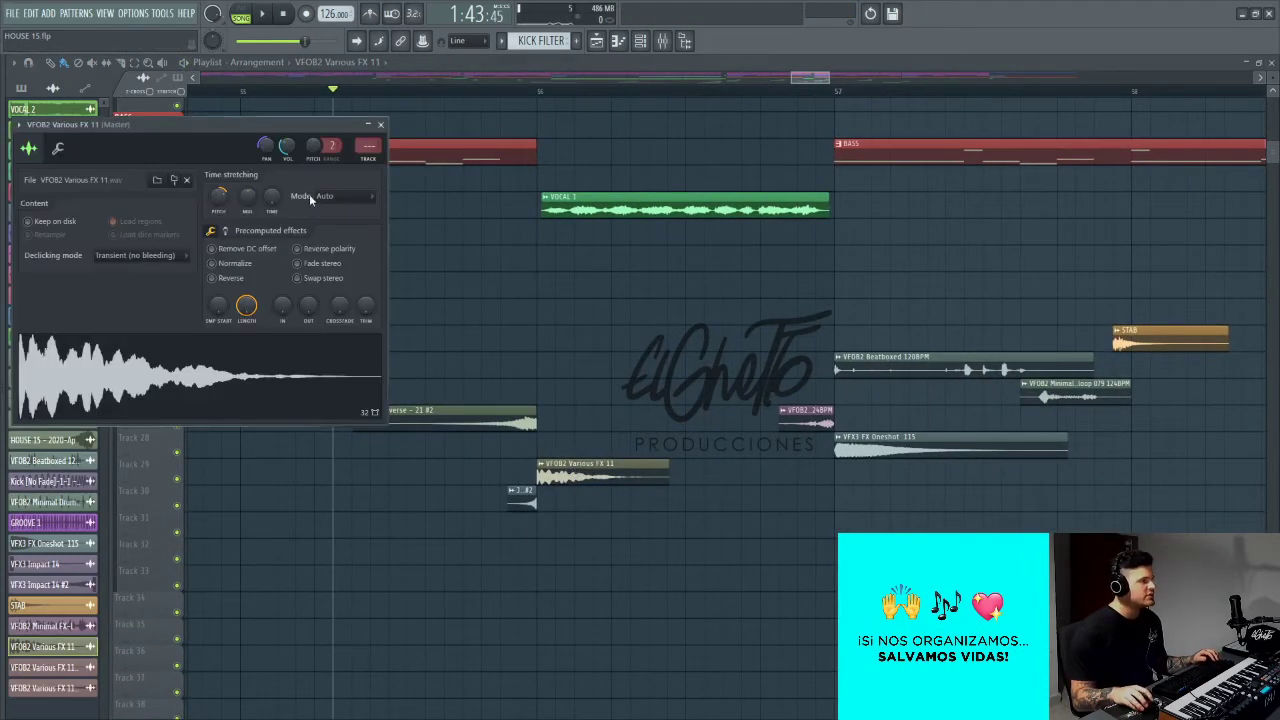
left_click_drag(270, 130, 537, 146)
left_click(612, 213)
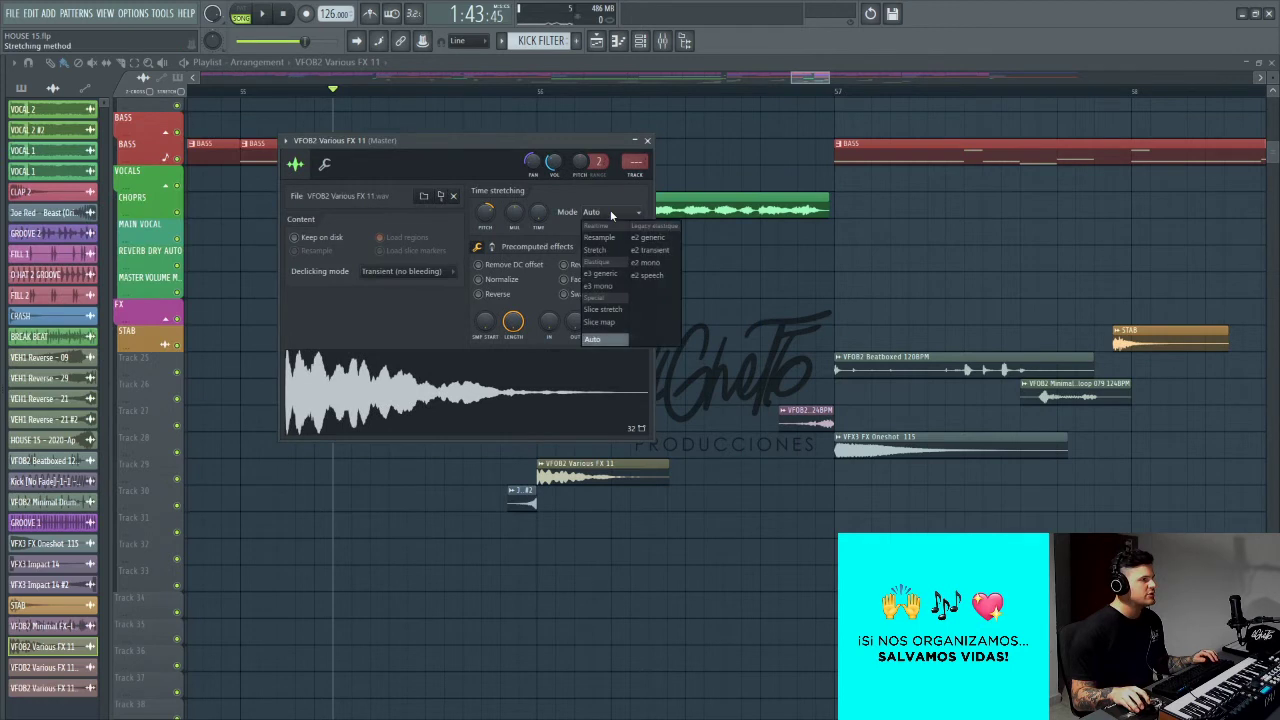
left_click(617, 254)
key("Escape")
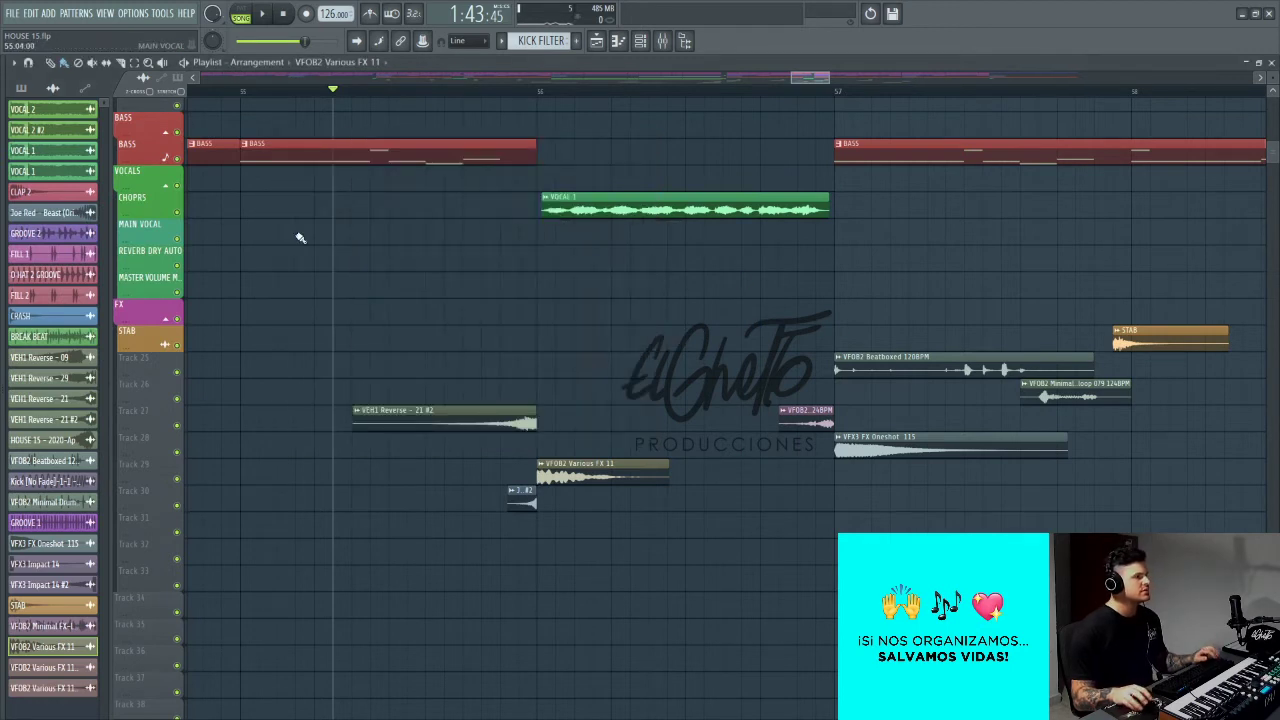
Step: Stretch the VFOB2 Various FX 11 clip to one full bar, from bar 56 to bar 57, and play the transition
scroll(577, 465, "up", 2)
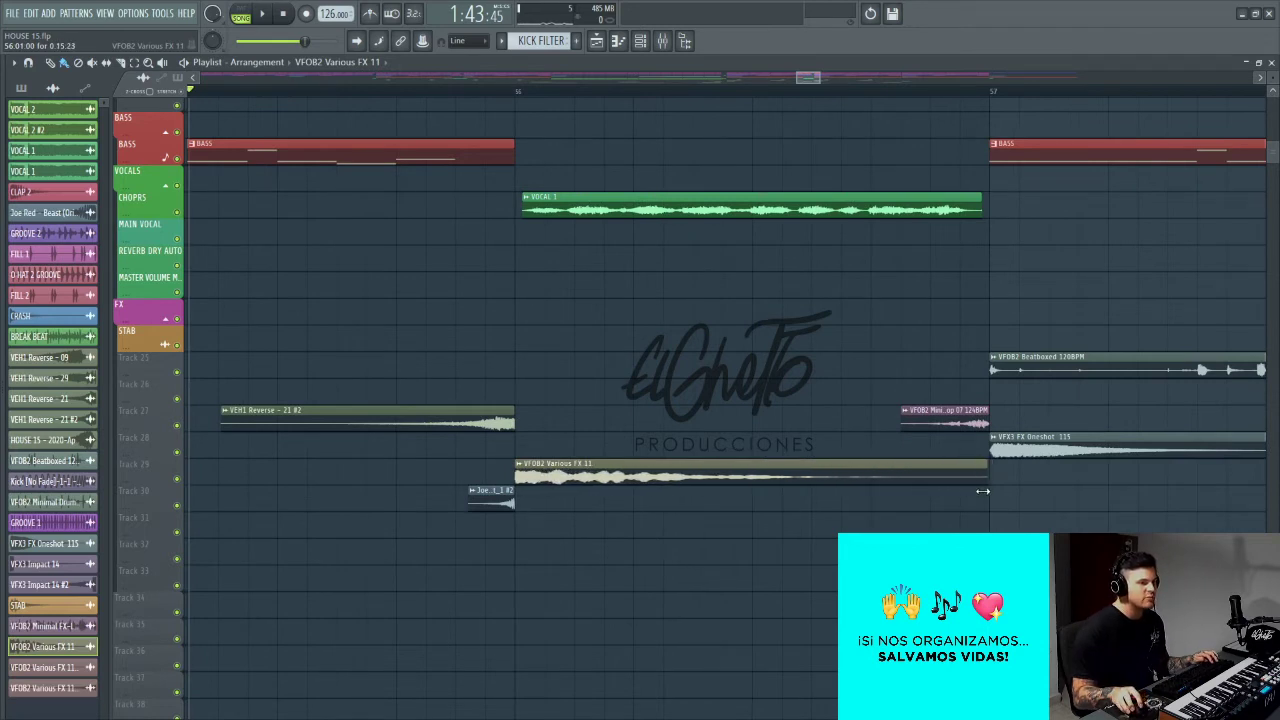
scroll(780, 490, "down", 3)
key("space")
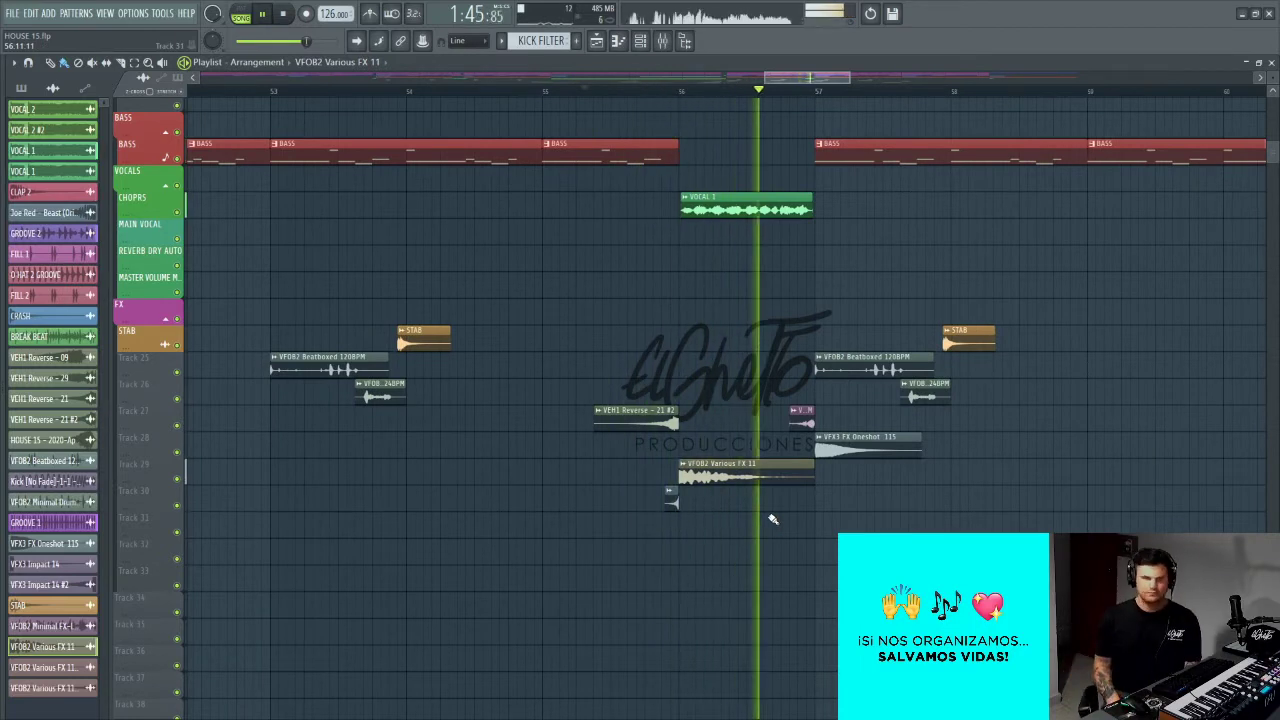
key("space")
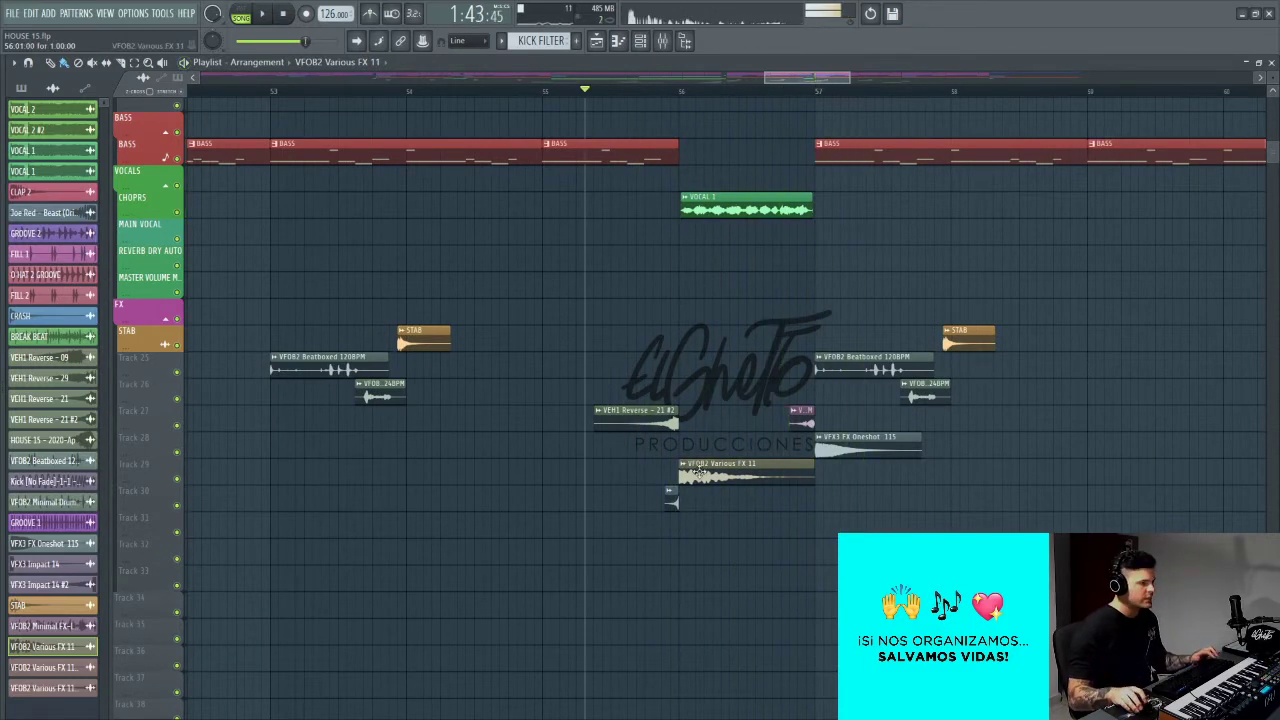
Step: Move the VFOB2 Various FX 11 clip at bar 56 down to Track 31
scroll(765, 535, "up", 3)
scroll(760, 540, "up", 2)
left_click_drag(761, 481, 755, 549)
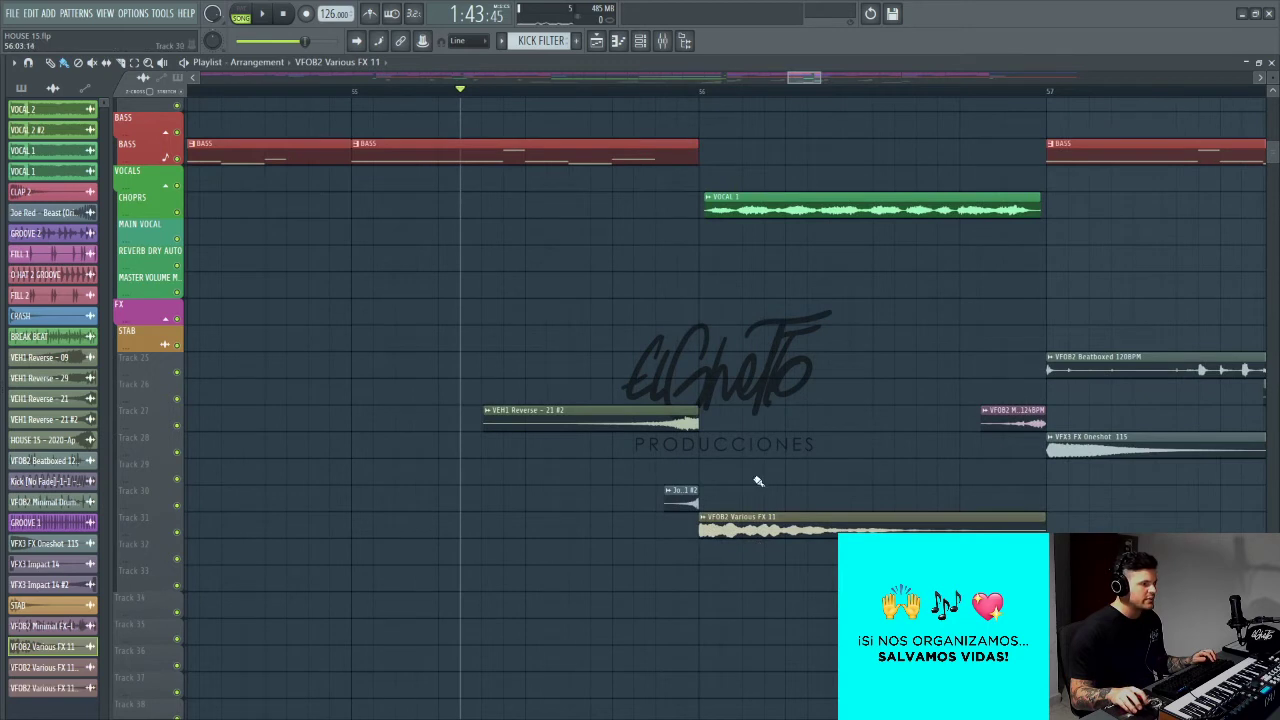
Step: Duplicate the VFOB2 Various FX 11 clip onto Track 32 at bar 56 and make the copy unique
scroll(684, 586, "up", 2)
scroll(685, 588, "up", 2)
left_click_drag(629, 535, 636, 565)
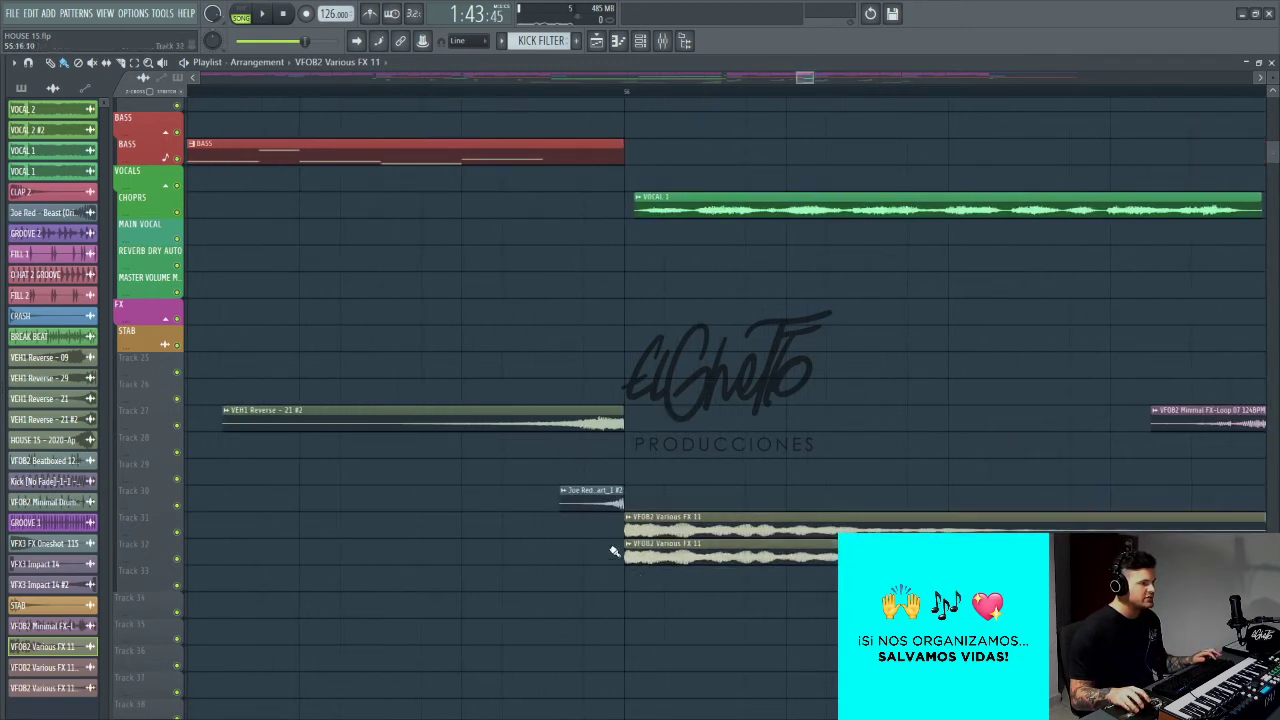
left_click(629, 544)
left_click(683, 639)
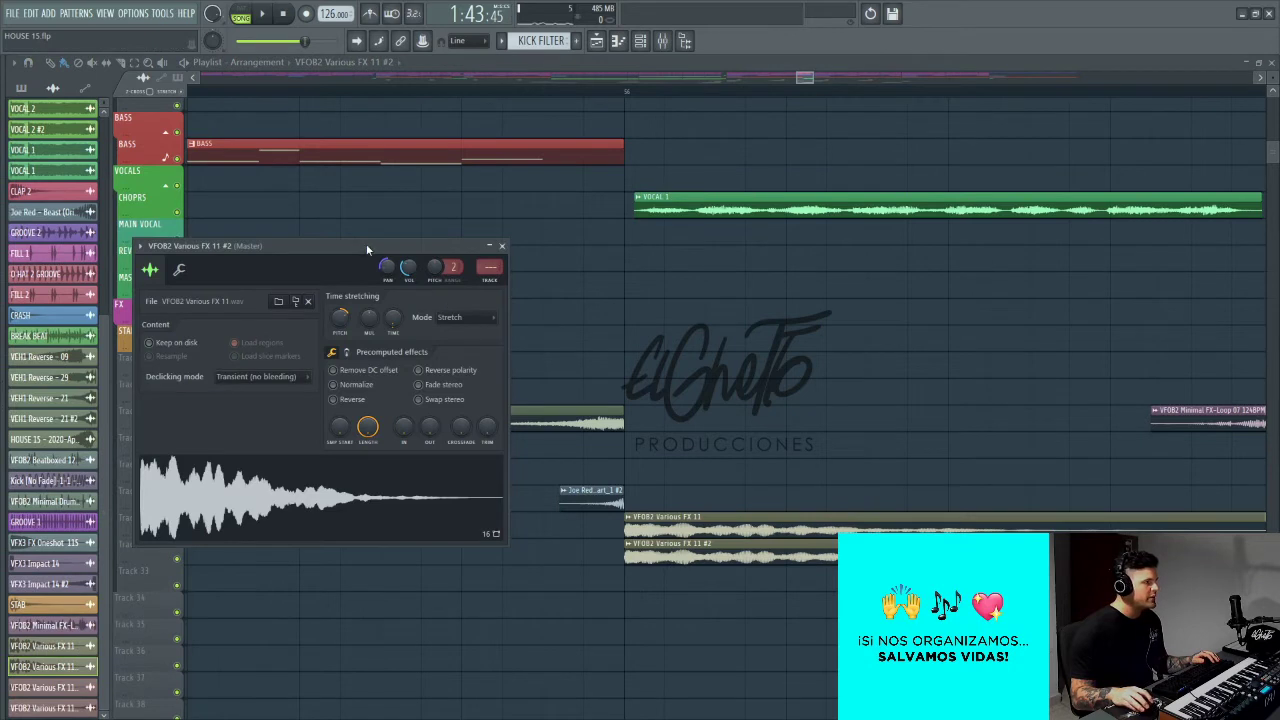
Step: Lower the copied sample's time-stretching pitch to about -411 cents, then solo Tracks 31 and 32 and play both layers
left_click_drag(367, 250, 475, 241)
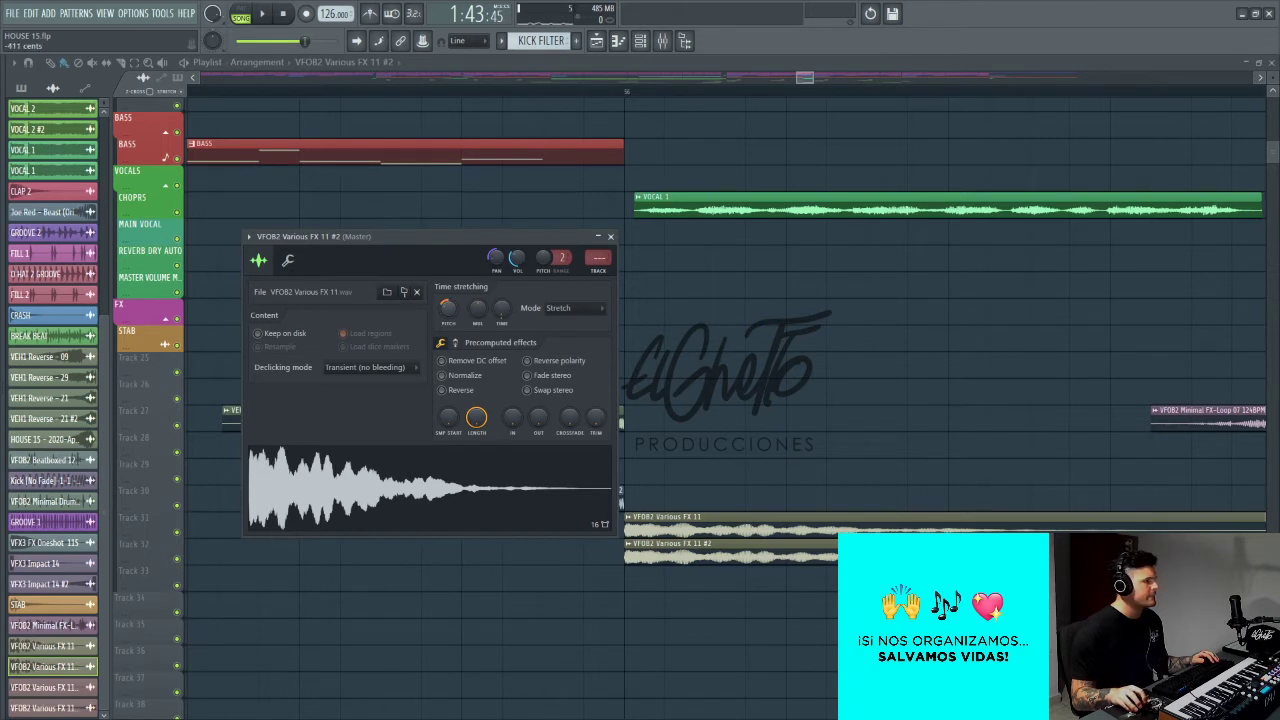
key("Escape")
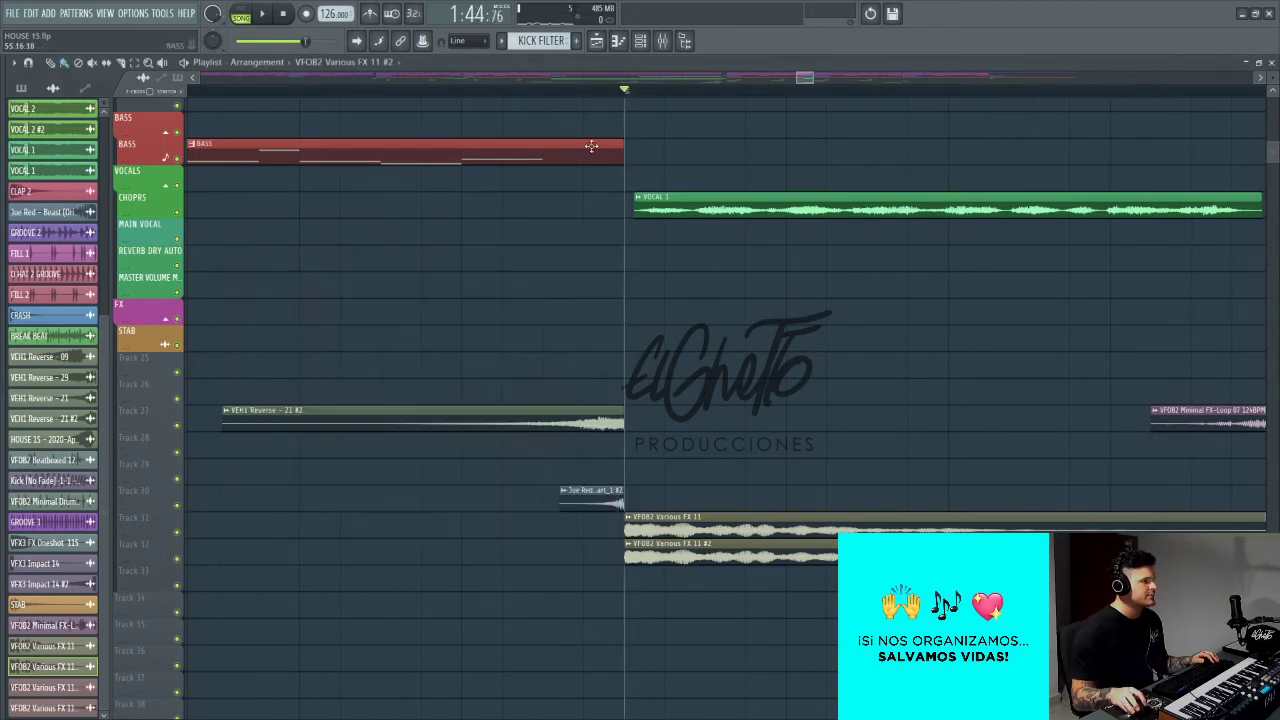
right_click(177, 533)
left_click(178, 560)
key("space")
key("space")
Step: Adjust the copied sample's time-stretching pitch to about -498 cents while playing the two soloed layers, and close its settings
double_click(688, 557)
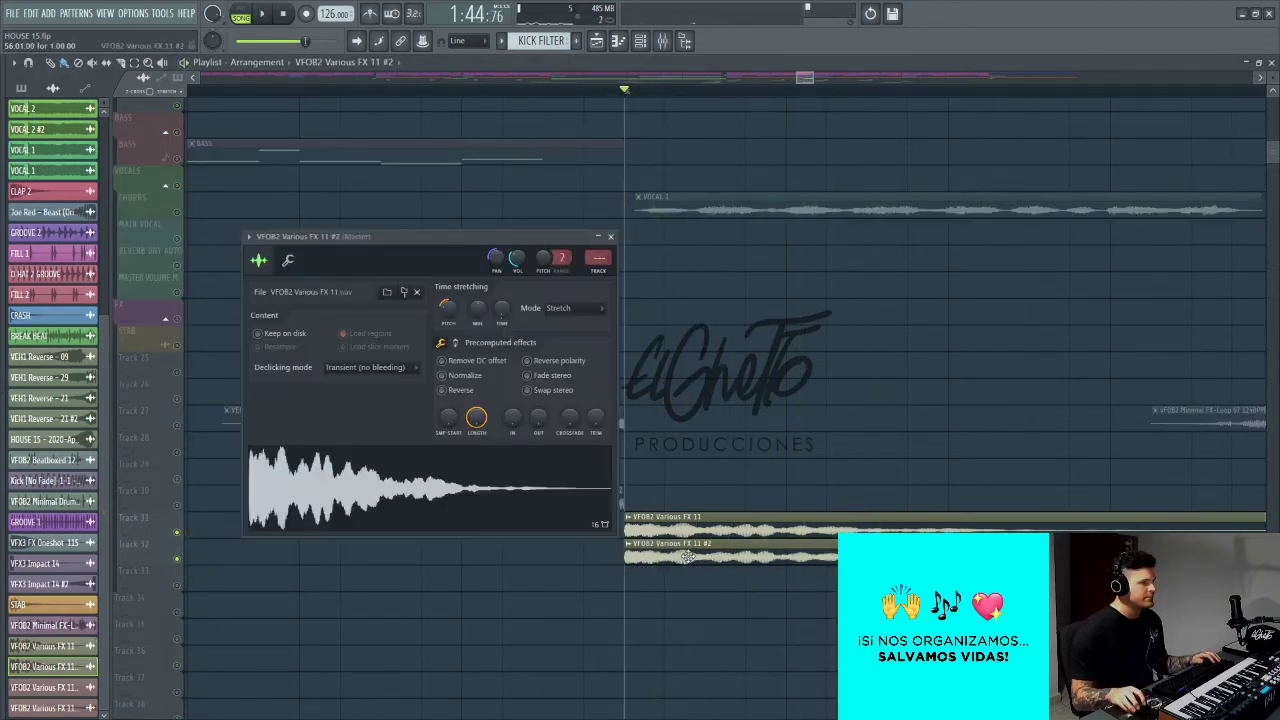
key("space")
key("space")
key("space")
key("space")
key("space")
key("space")
key("space")
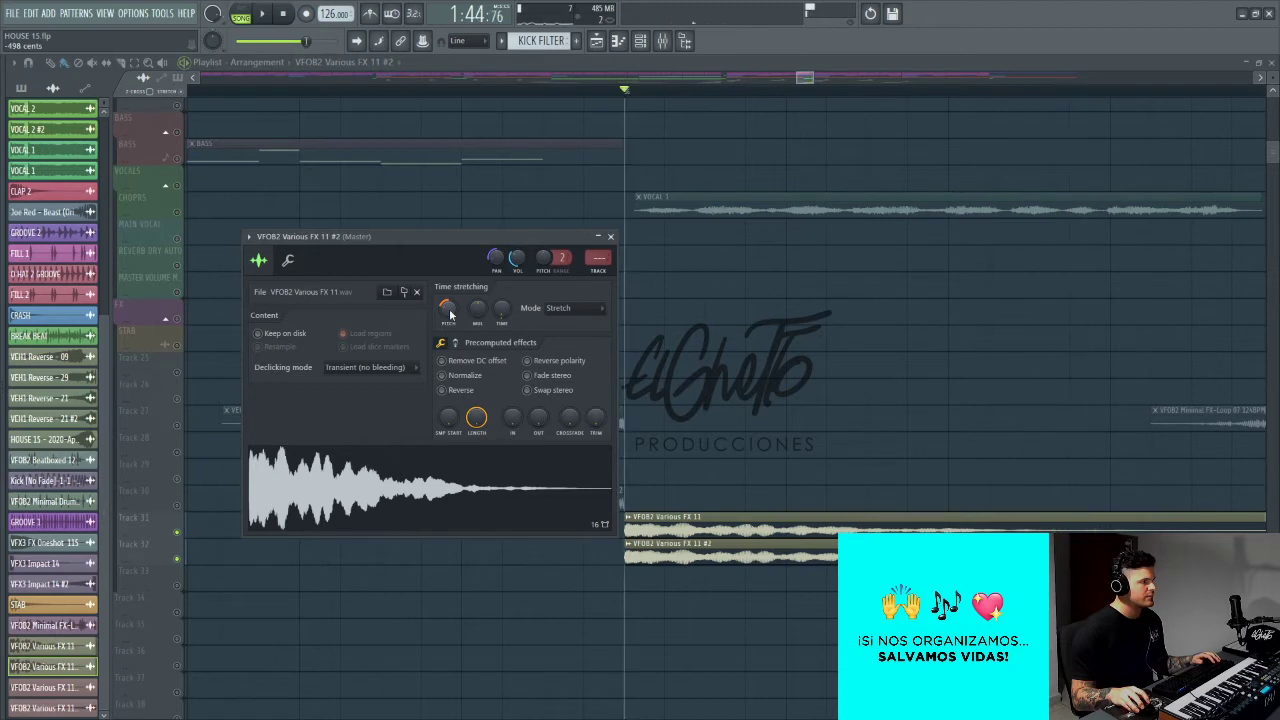
key("space")
key("space")
key("Escape")
Step: Unsolo Tracks 31 and 32 and play the bar 56 transition in the full mix with both impact layers
scroll(590, 490, "down", 3)
key("space")
right_click(180, 533)
right_click(180, 533)
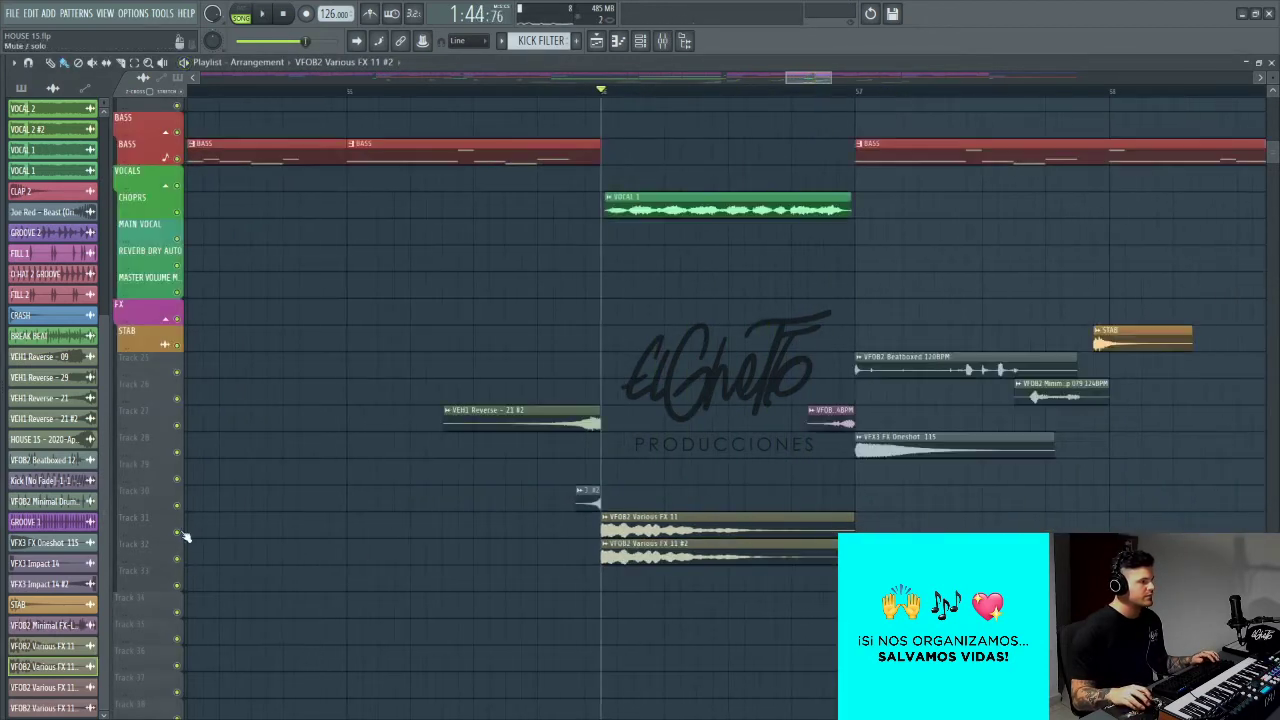
left_click(489, 92)
key("space")
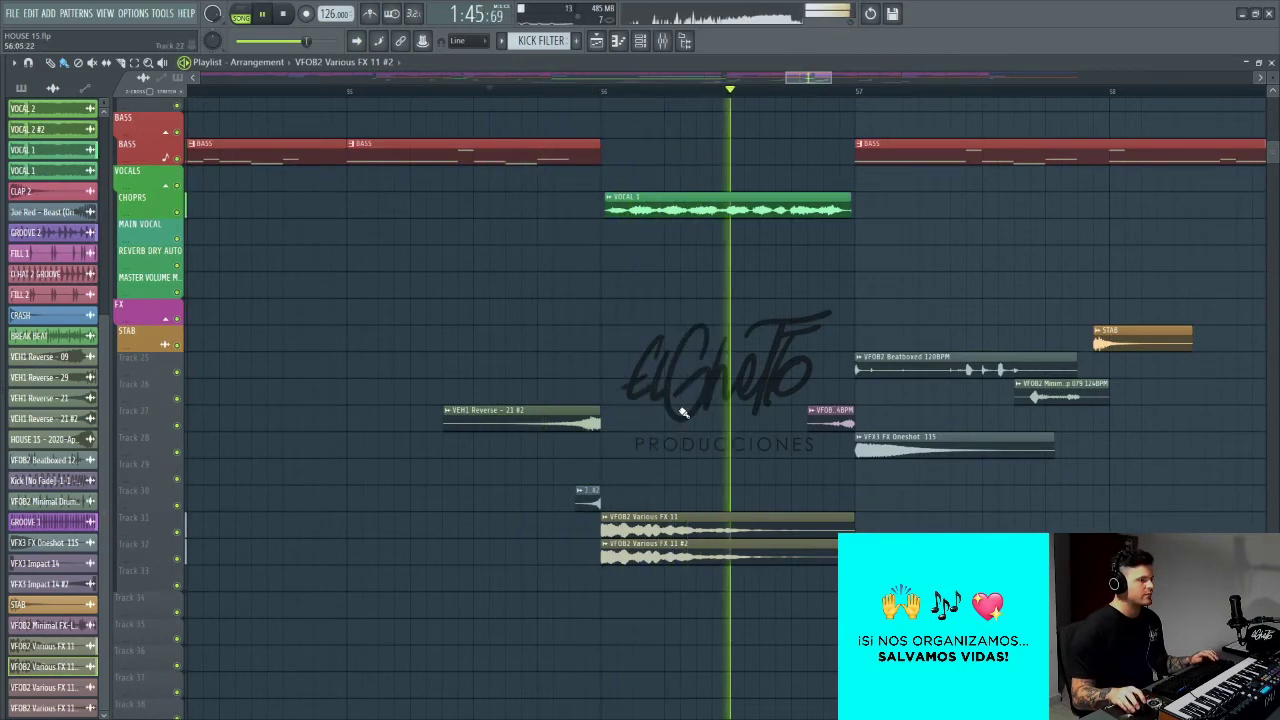
scroll(663, 423, "up", 3)
key("space")
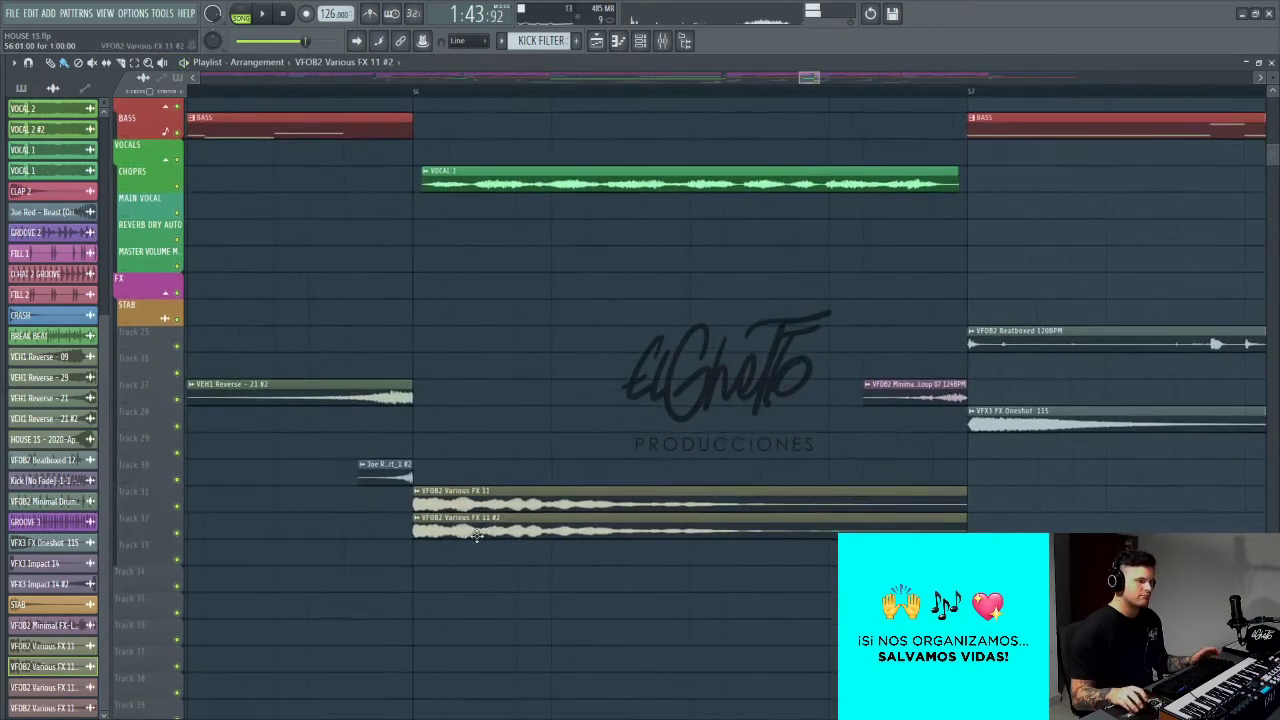
Step: Delete the VFOB2 Various FX 11 #2 copy from Track 32
right_click(476, 533)
scroll(486, 526, "down", 4)
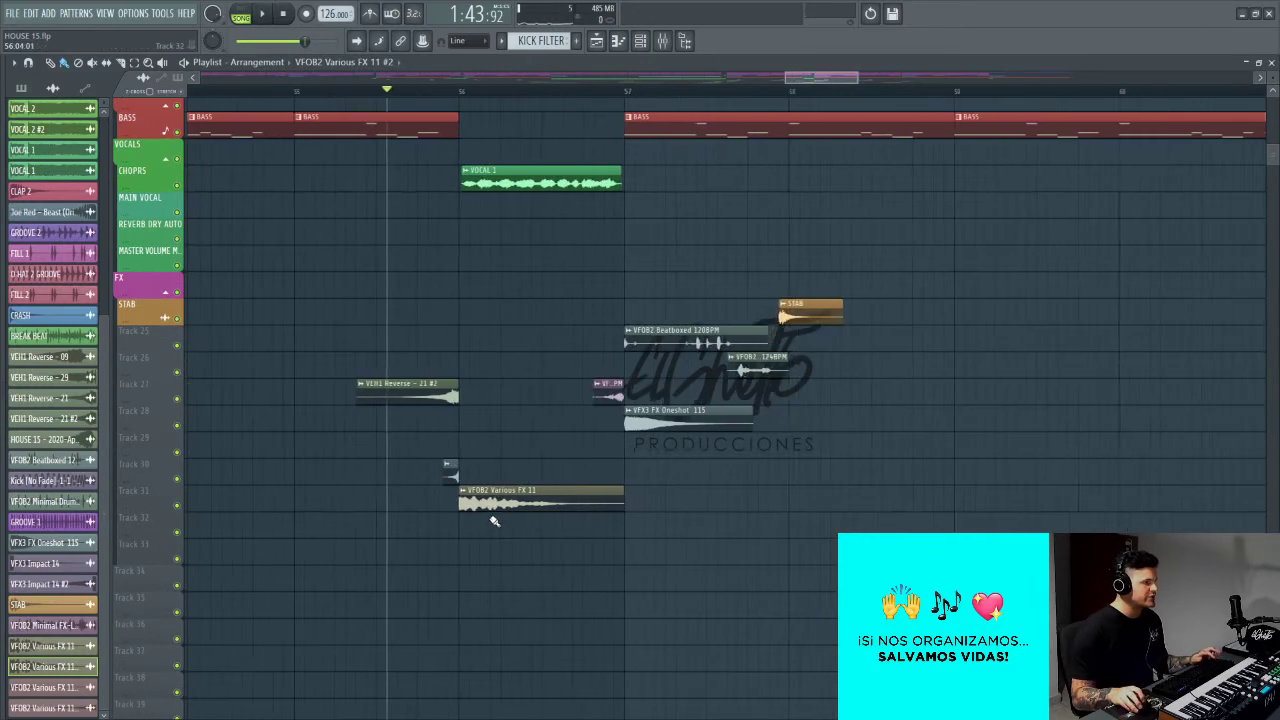
Step: Shorten the stretched VFOB2 Various FX 11 clip on Track 31 to about three quarters of a bar, starting at bar 56
scroll(490, 518, "up", 3)
double_click(474, 502)
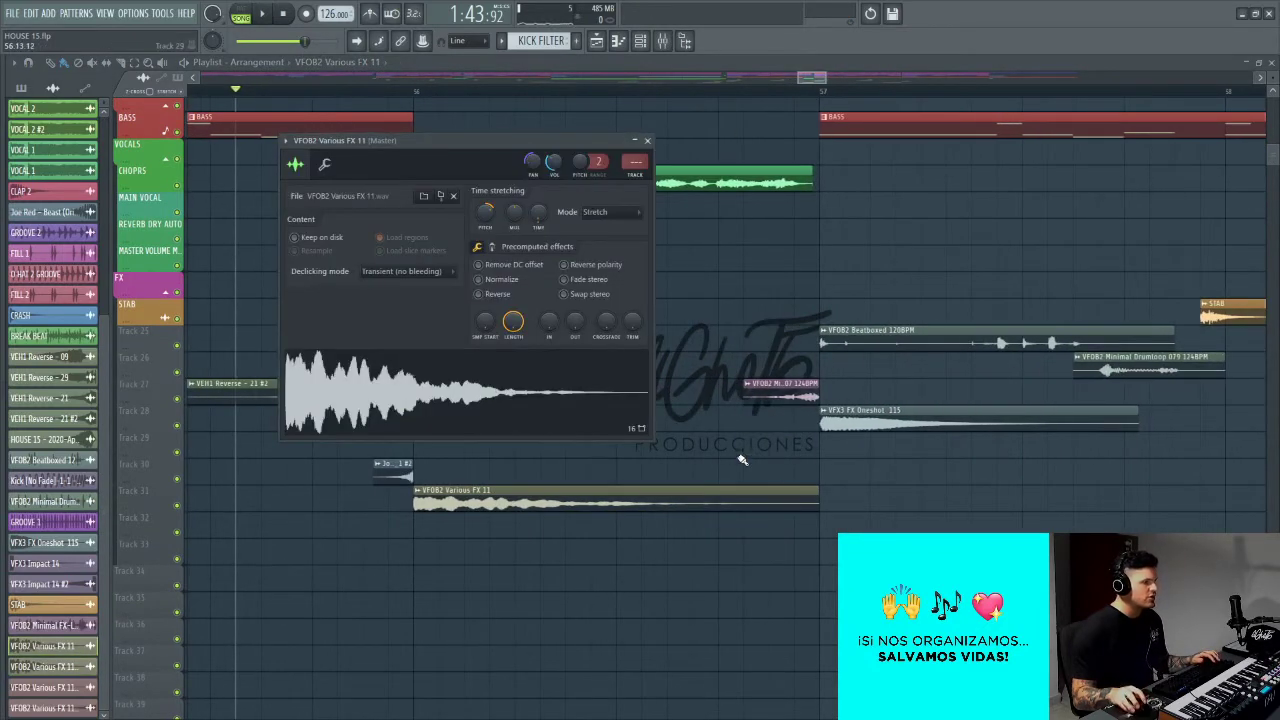
left_click_drag(811, 486, 704, 490)
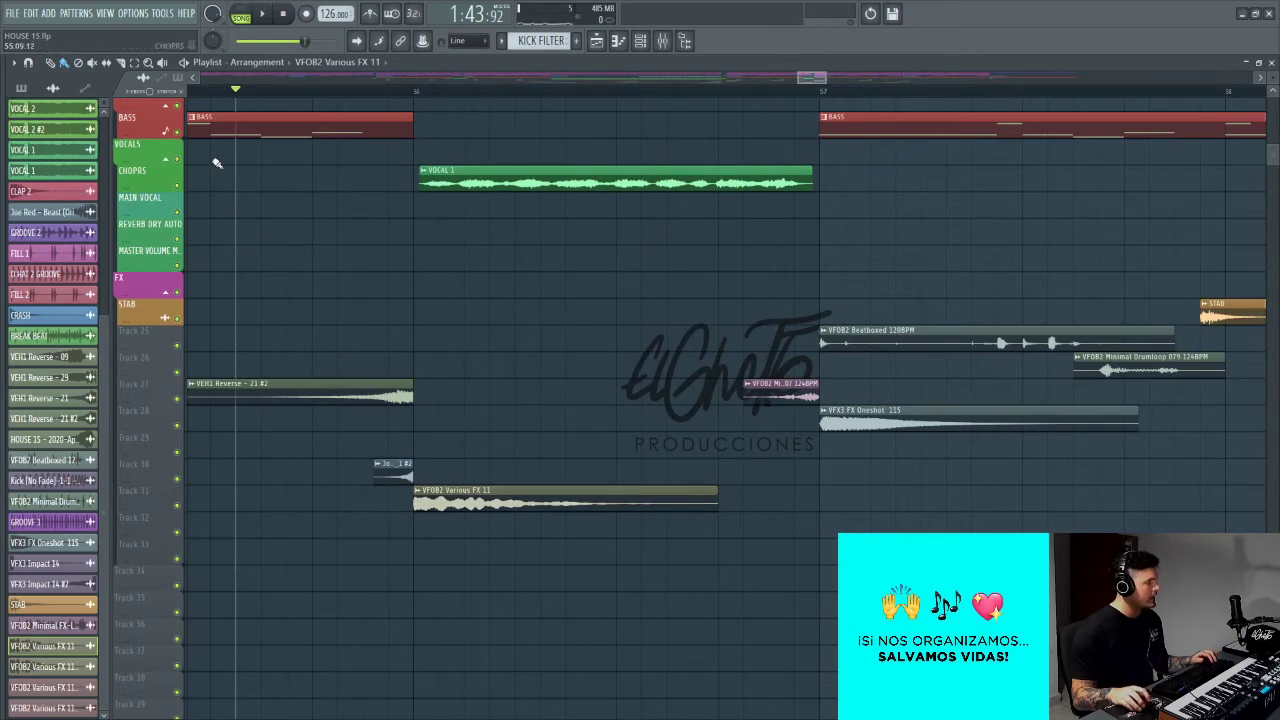
Step: Play the second drop from just before bar 56 through the transition and past bar 61
left_click_drag(436, 276, 446, 280)
scroll(430, 275, "down", 5)
left_click_drag(326, 250, 511, 334)
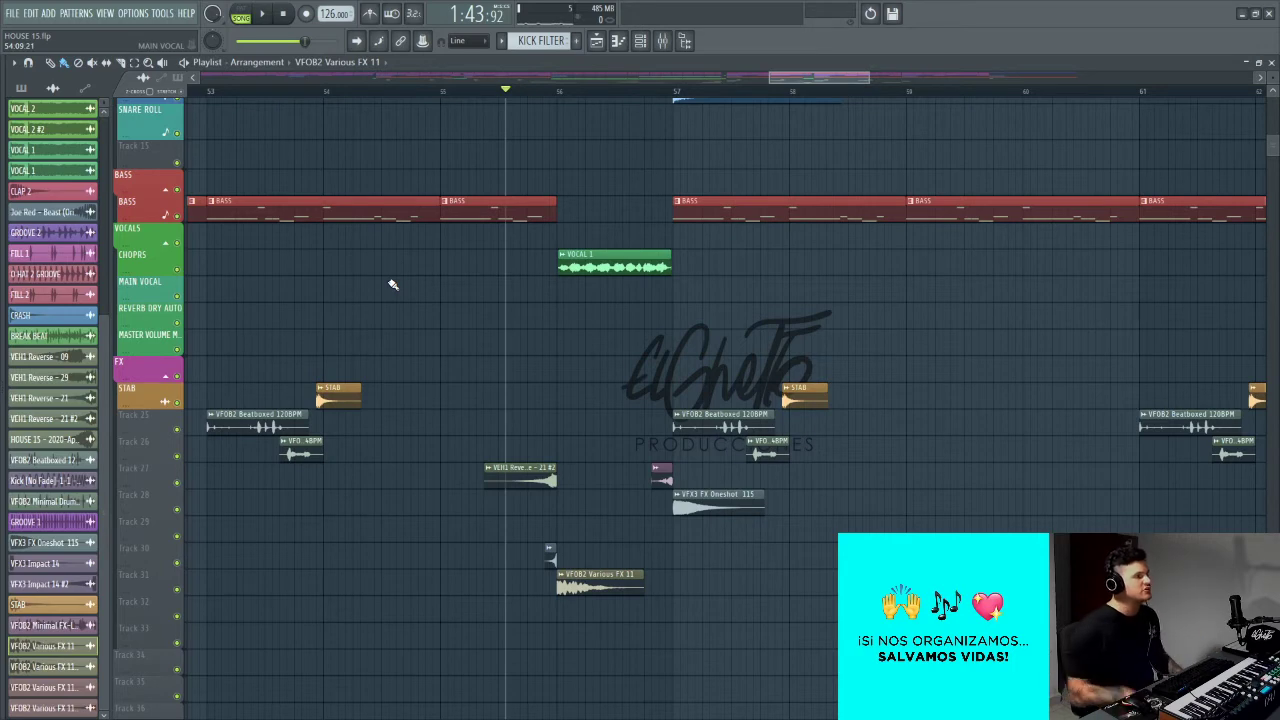
scroll(480, 325, "up", 4)
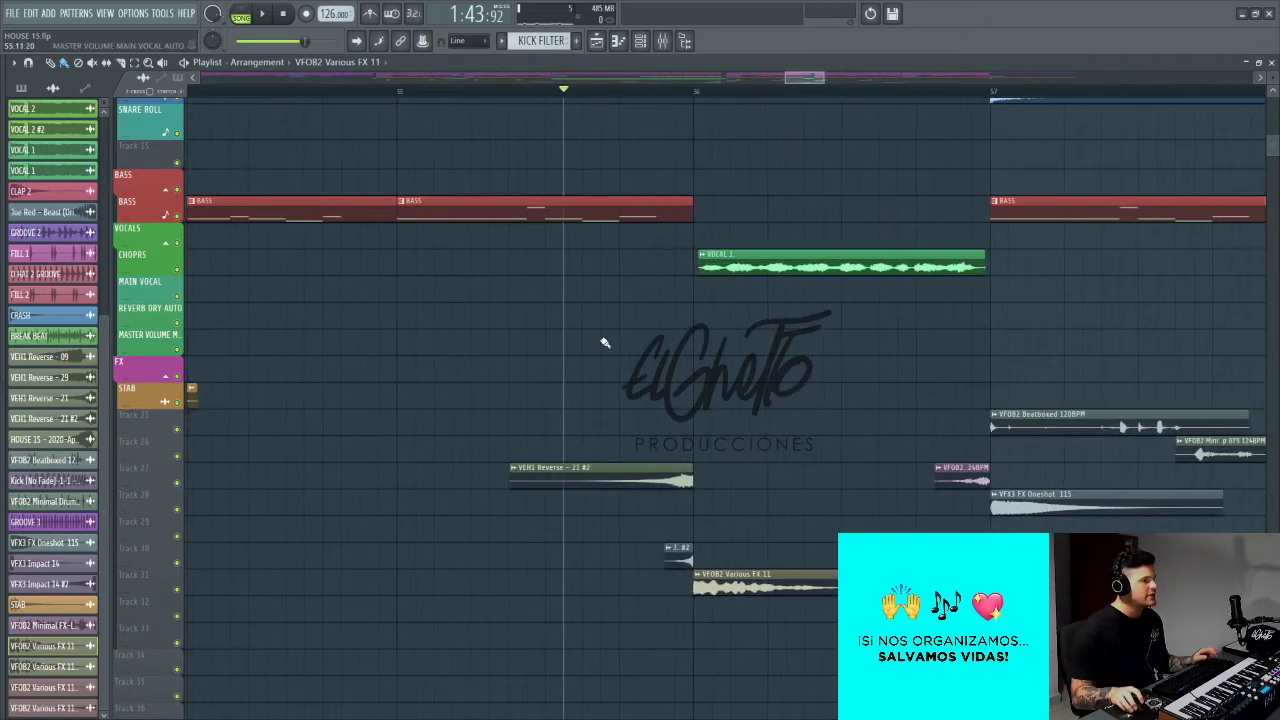
left_click_drag(760, 340, 634, 377)
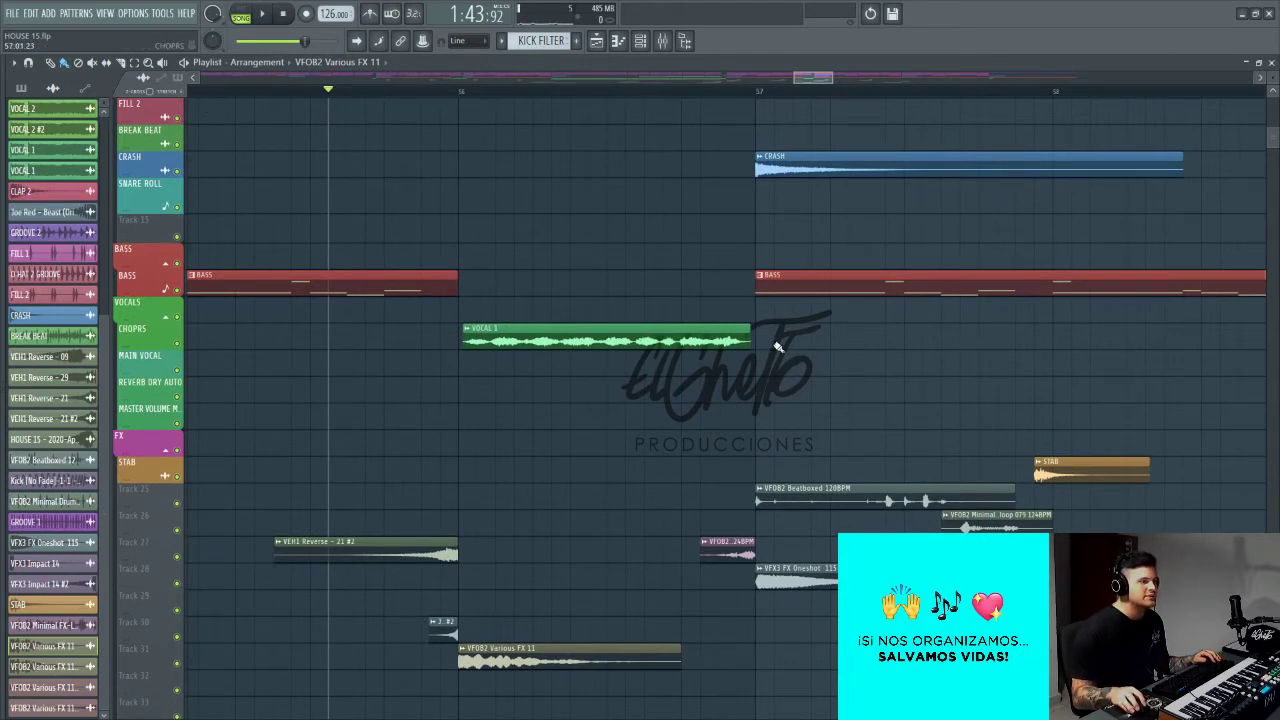
left_click_drag(765, 330, 822, 370)
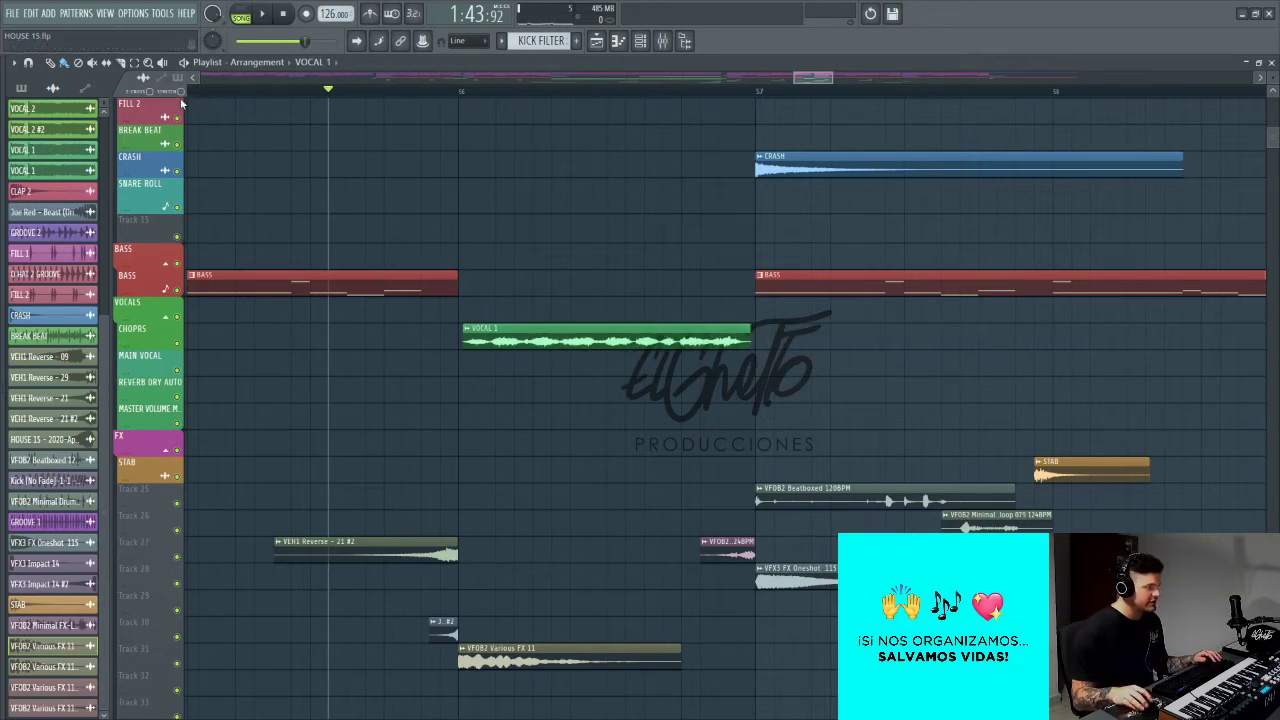
left_click_drag(817, 343, 630, 338)
scroll(742, 377, "down", 4)
key("space")
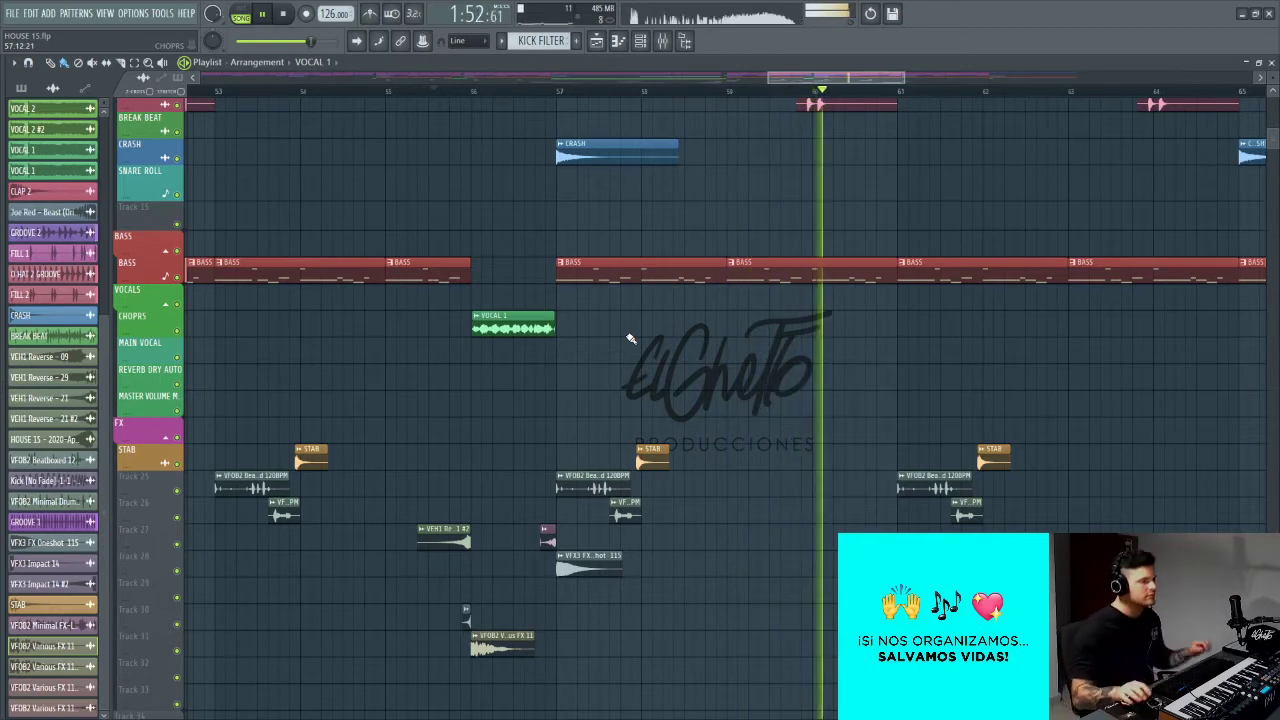
scroll(630, 340, "down", 4, "ctrl")
scroll(632, 370, "up", 5)
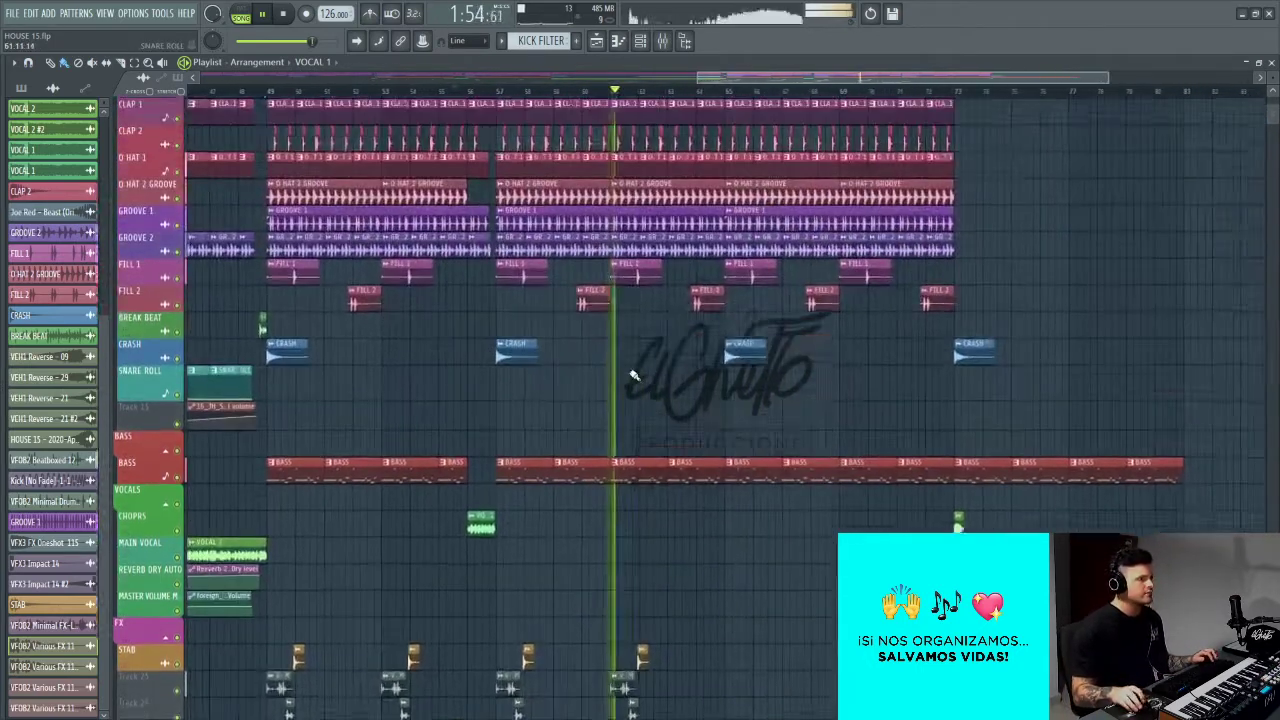
scroll(632, 375, "up", 3)
scroll(616, 392, "down", 3)
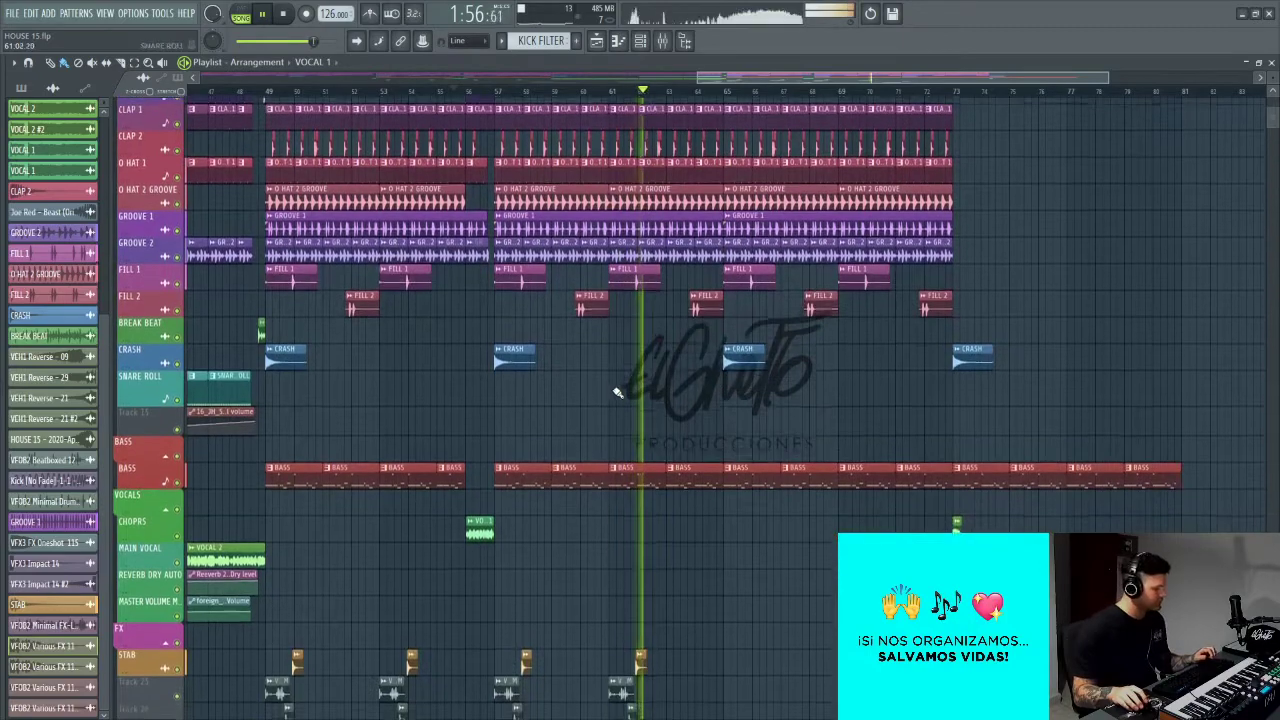
key("space")
Step: Examine how the drum, bass, vocal and FX clips are arranged around the bar 56 transition and the bars that follow
scroll(616, 392, "down", 3)
scroll(563, 434, "up", 5, "ctrl")
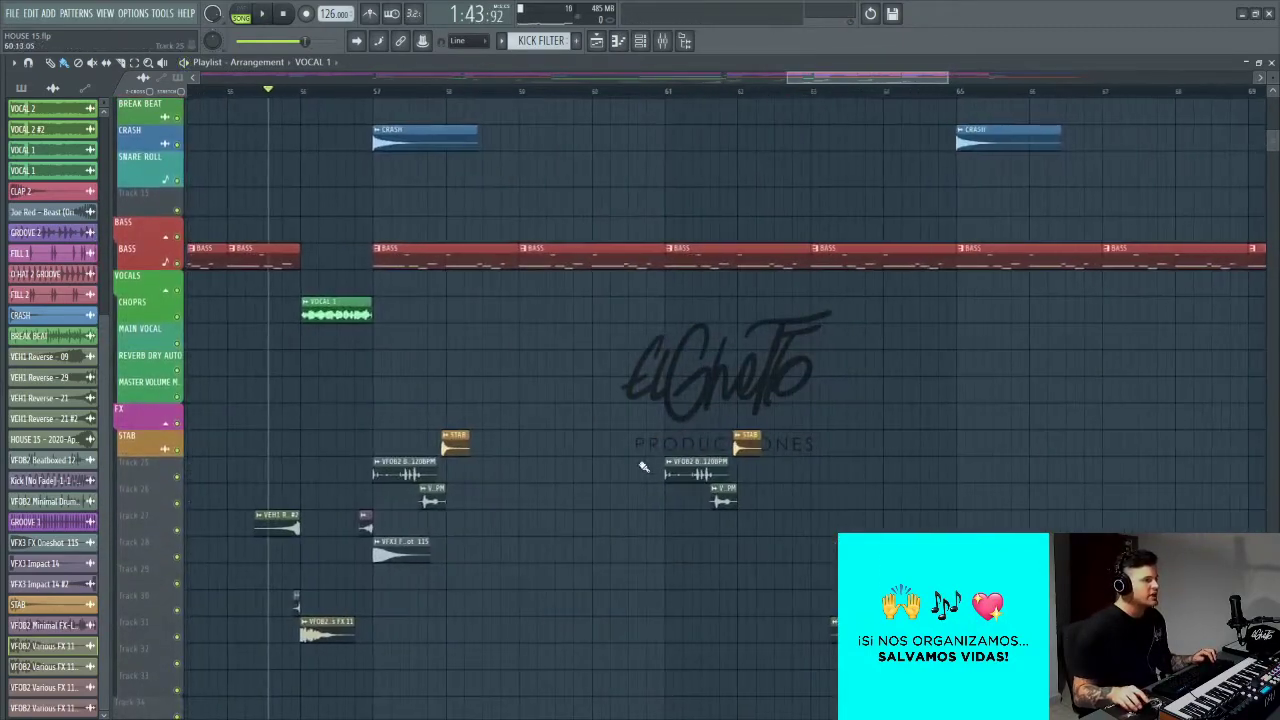
scroll(460, 440, "up", 4)
scroll(455, 438, "up", 5, "ctrl")
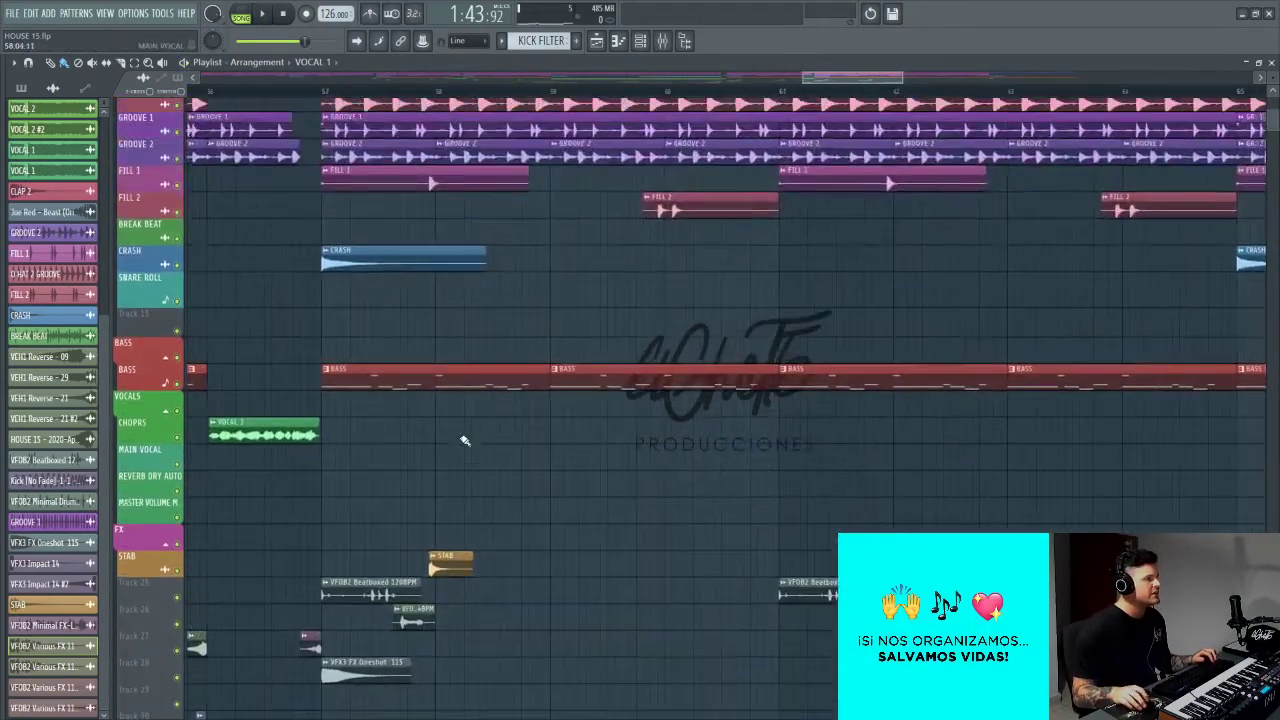
scroll(591, 503, "down", 6, "ctrl")
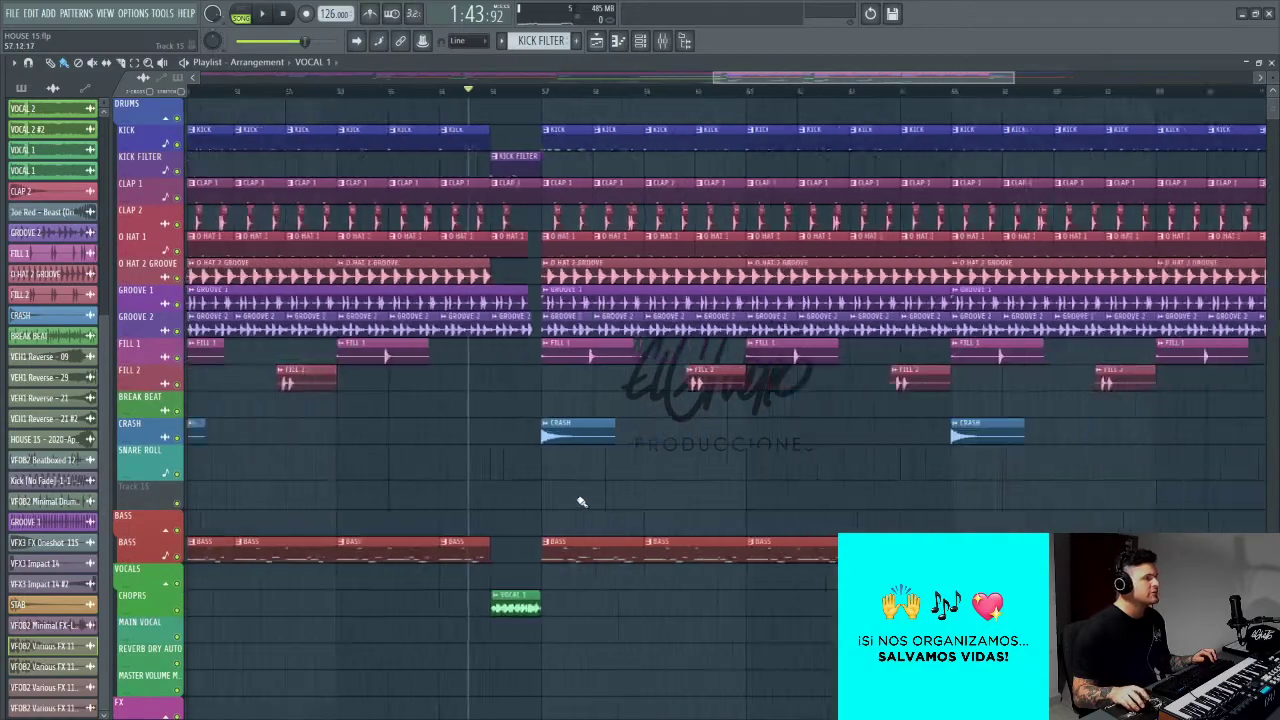
scroll(580, 503, "down", 4)
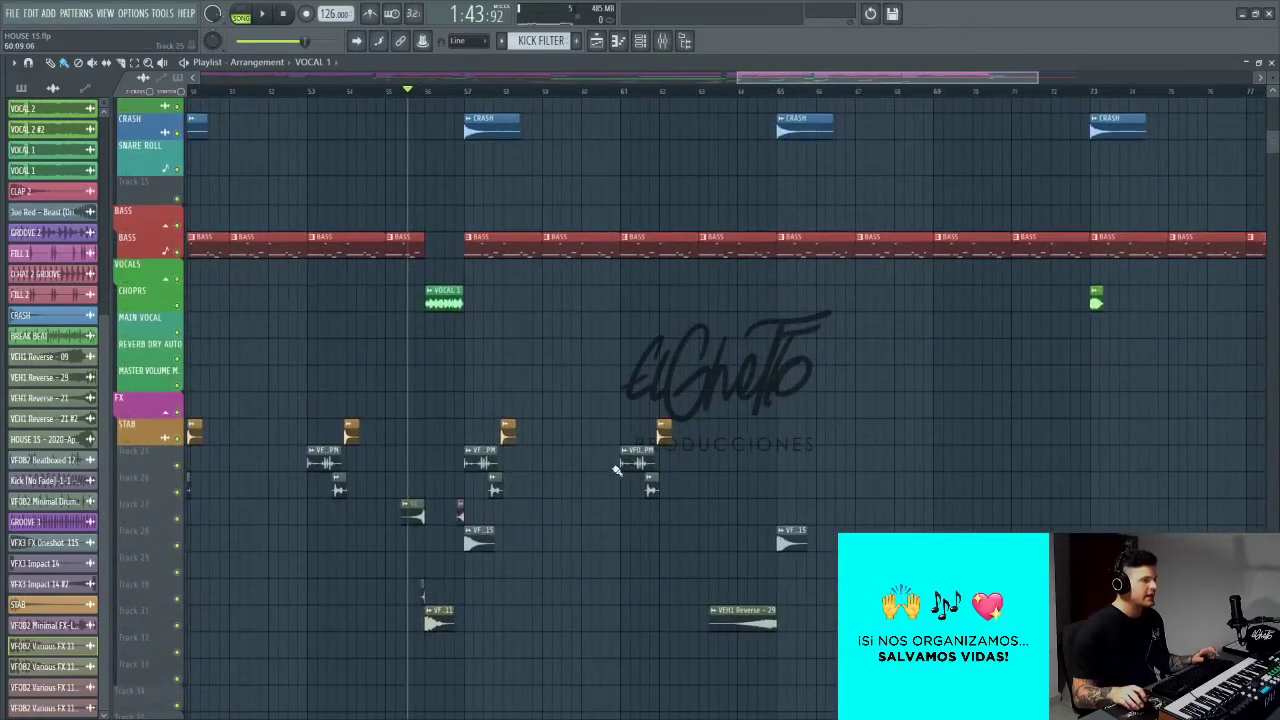
scroll(572, 481, "up", 3, "ctrl")
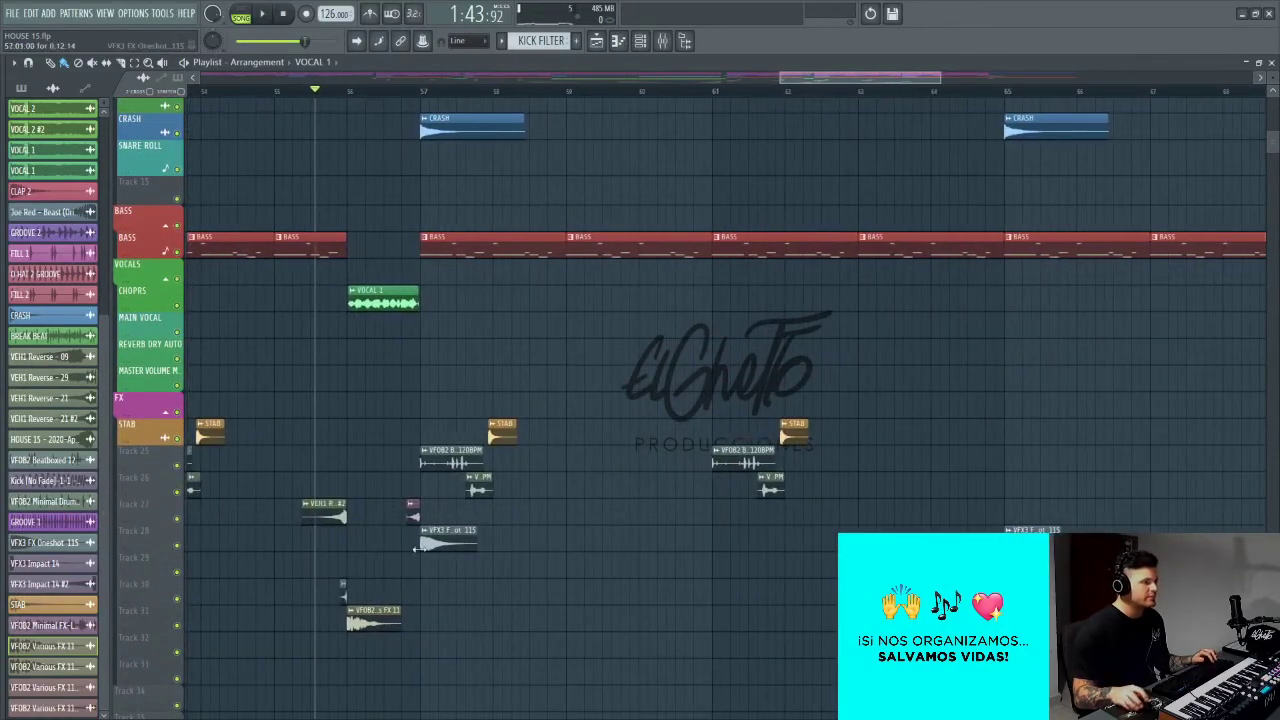
scroll(433, 520, "up", 4, "ctrl")
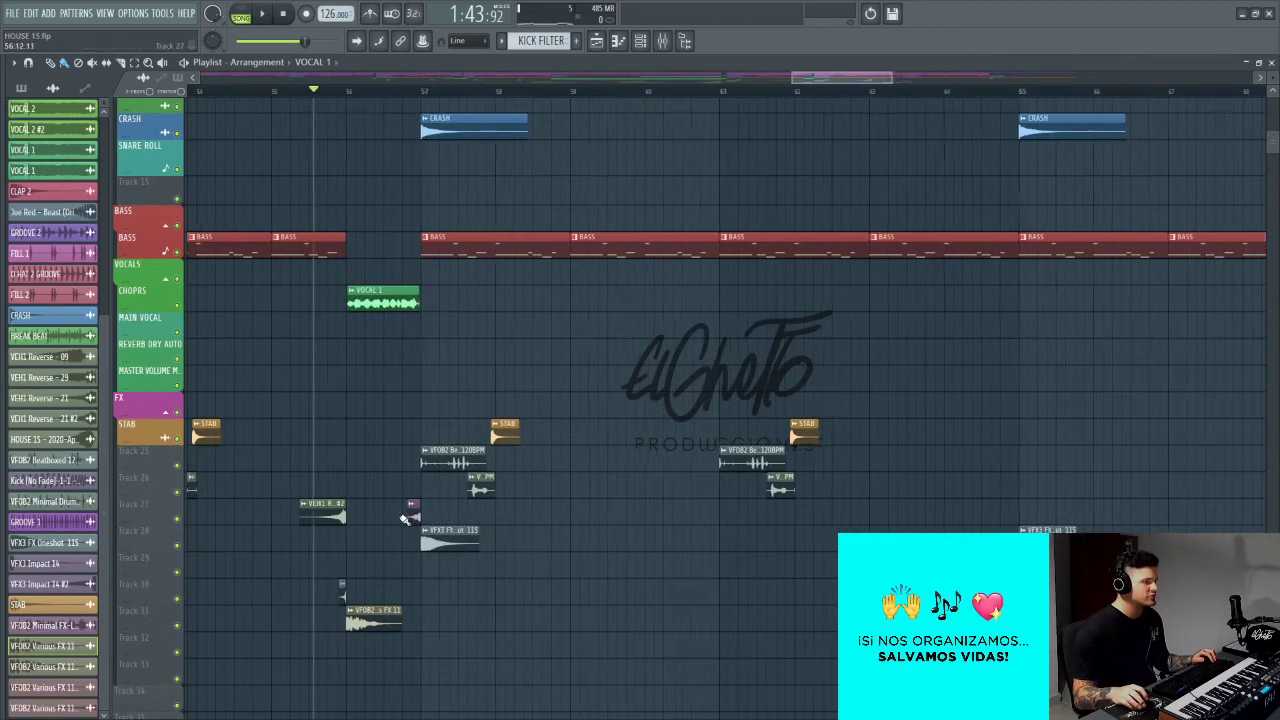
scroll(757, 614, "up", 1)
scroll(757, 614, "up", 5)
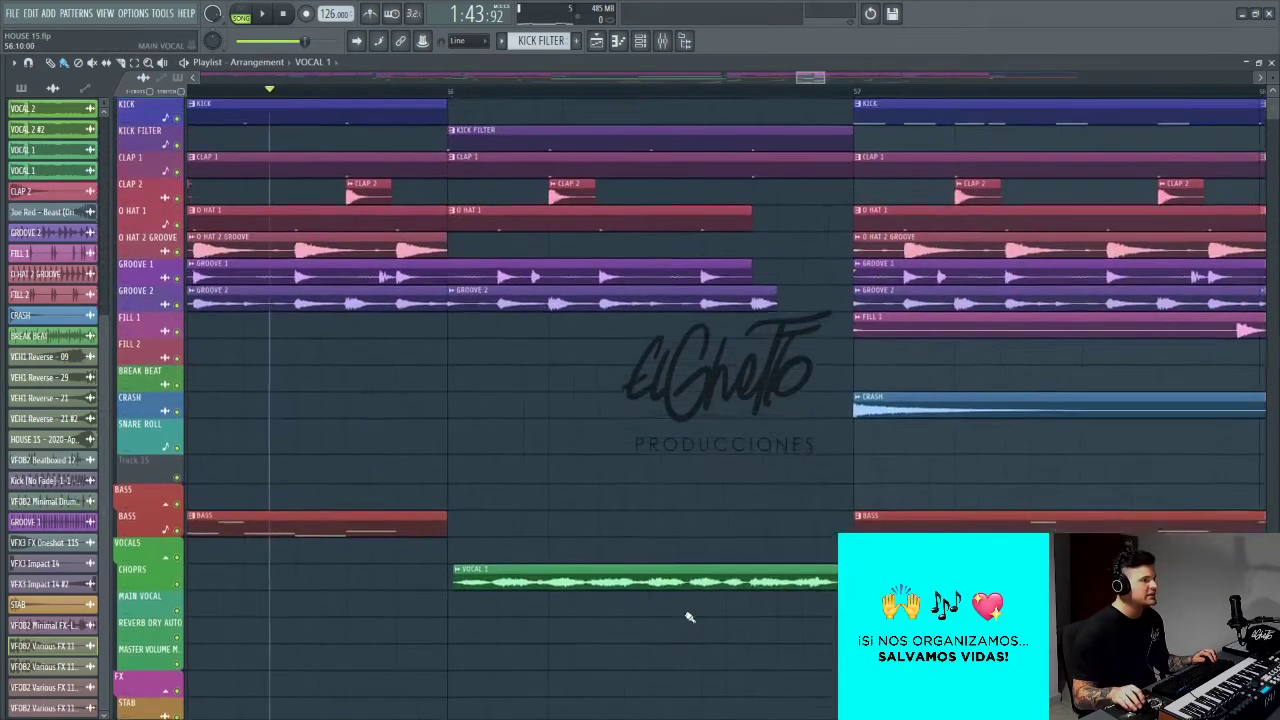
scroll(646, 576, "down", 5, "ctrl")
scroll(654, 506, "down", 10)
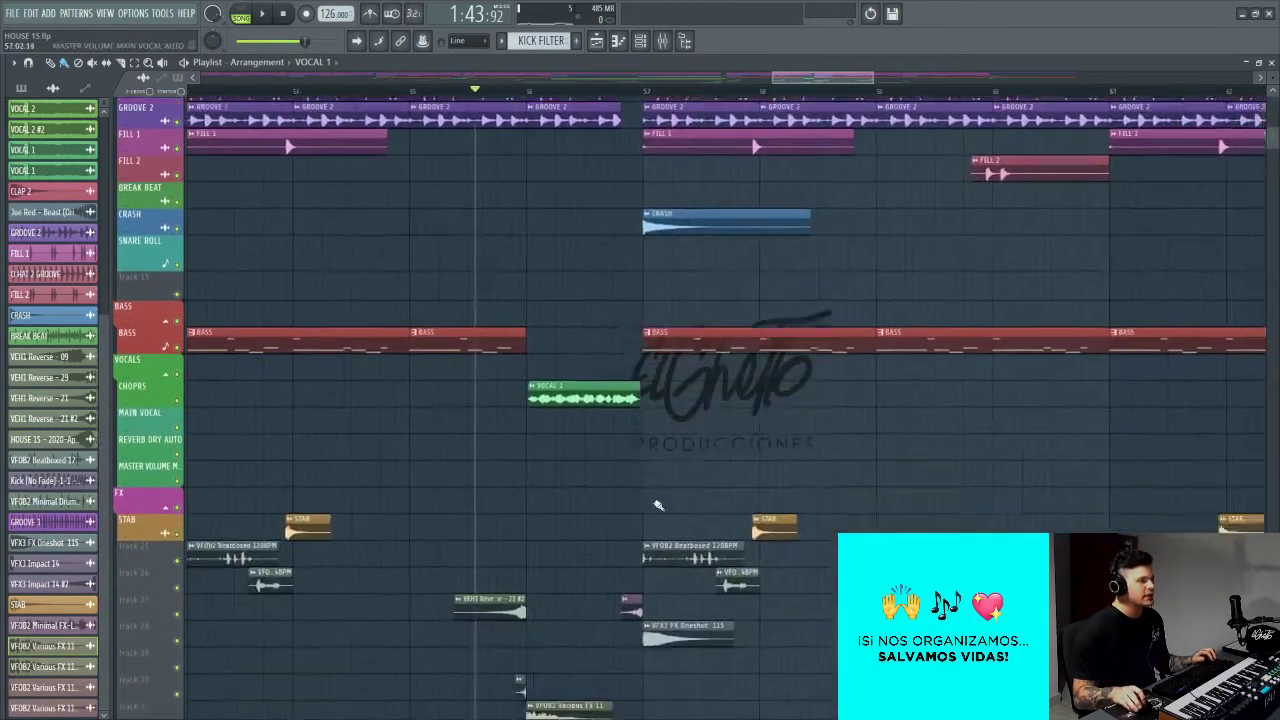
Step: Solo Track 27 to play the VFOB2 Minimal FX-Loop 07 clip before bar 57, then unsolo it and play the full transition
scroll(263, 509, "up", 4, "ctrl")
right_click(178, 489)
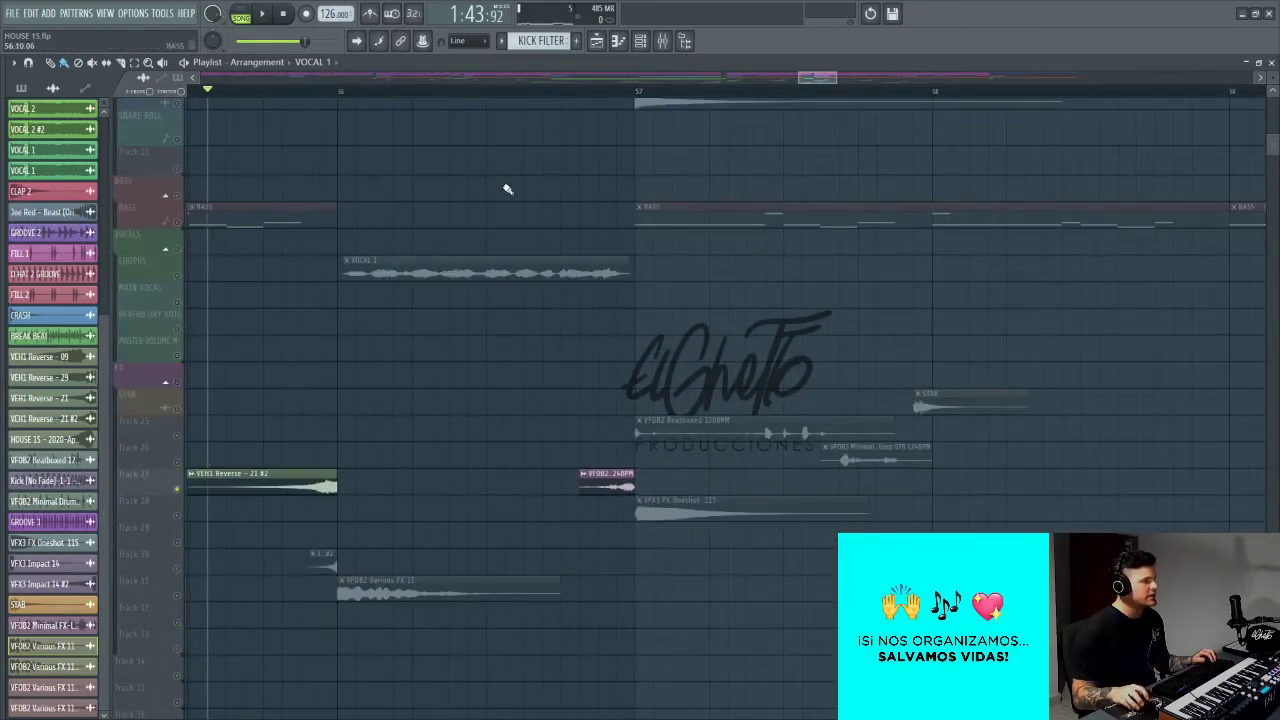
left_click(561, 91)
key("space")
key("space")
key("space")
key("space")
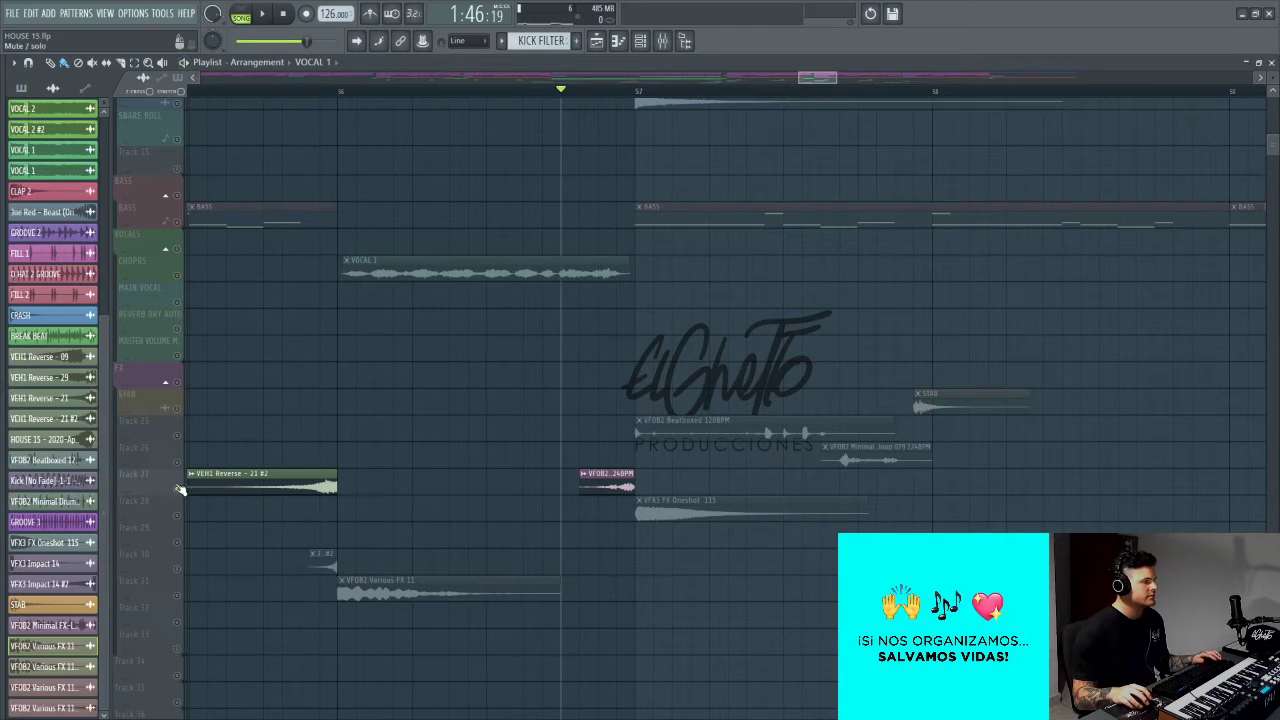
right_click(179, 490)
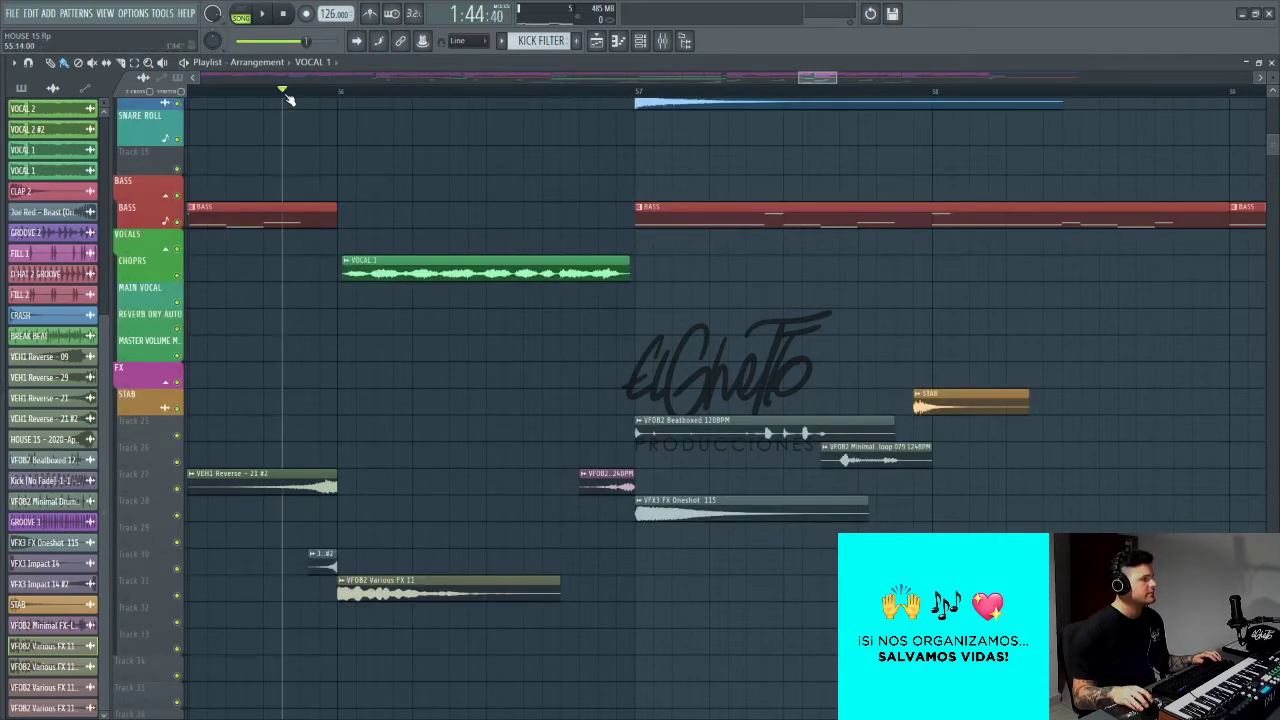
key("space")
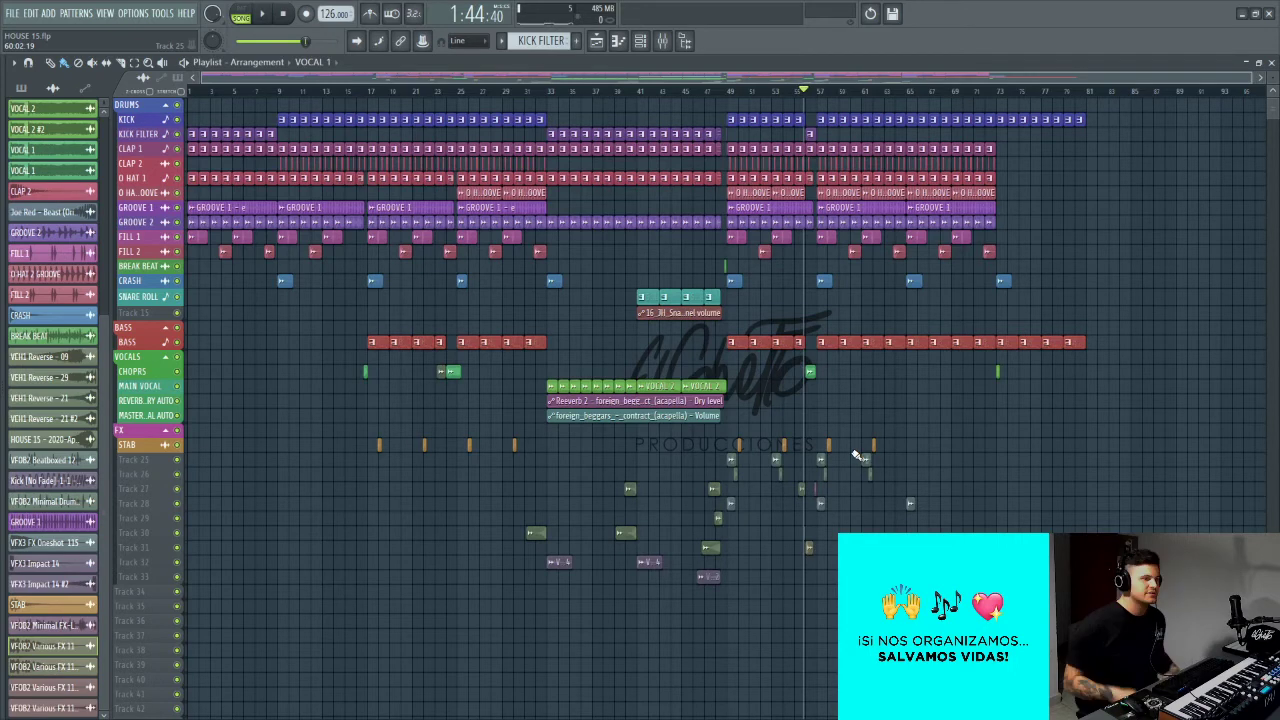
Step: Save the project and play the bar 56 transition again
scroll(855, 455, "up", 5)
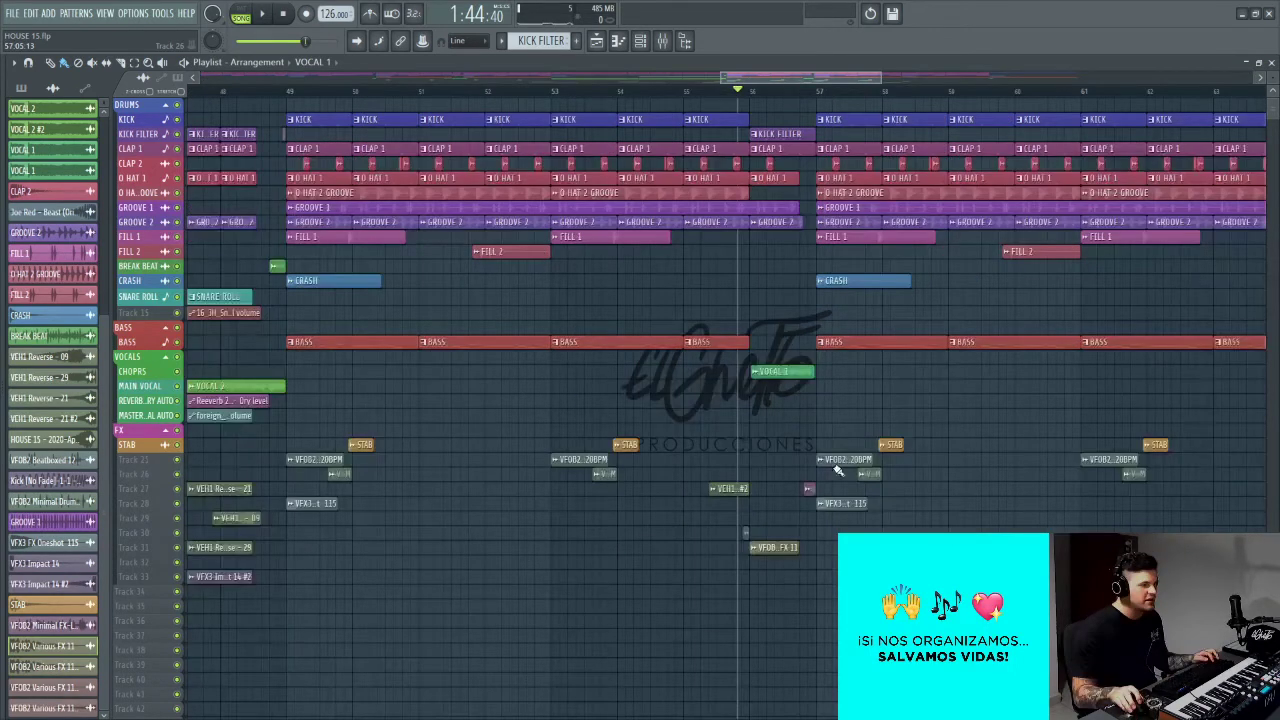
scroll(838, 470, "up", 5)
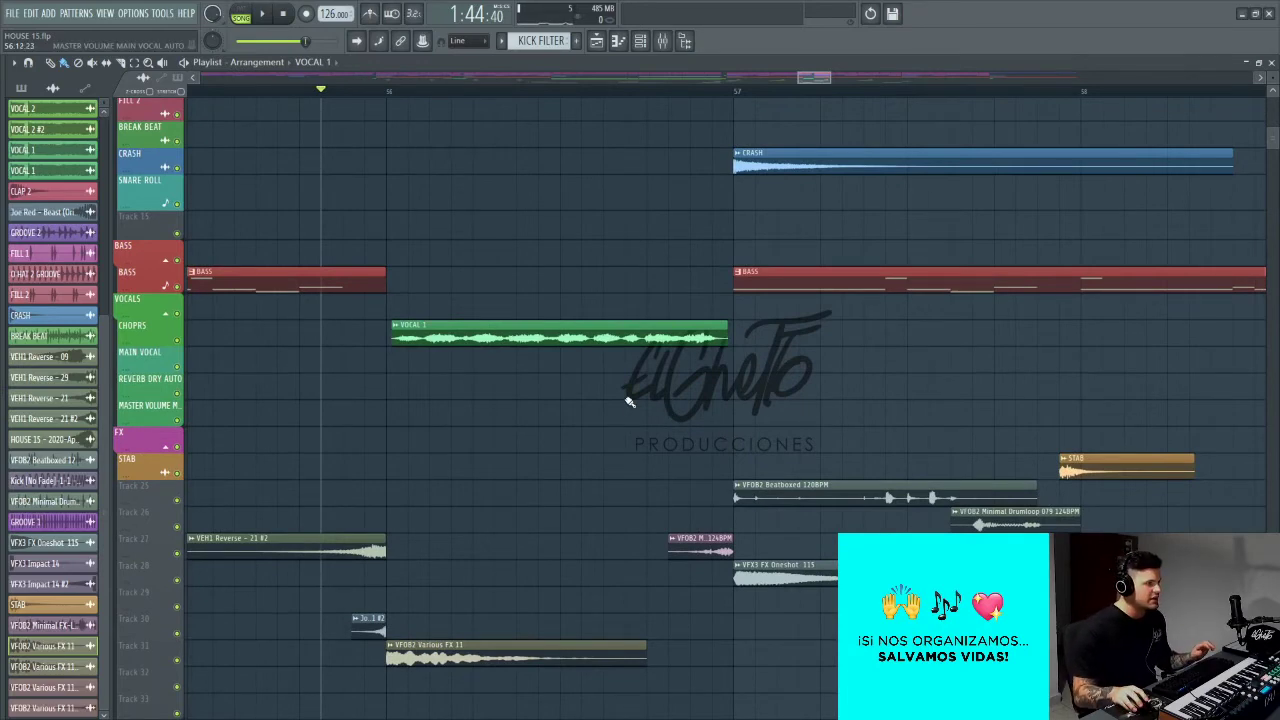
scroll(562, 404, "down", 3)
key("ctrl+s")
key("space")
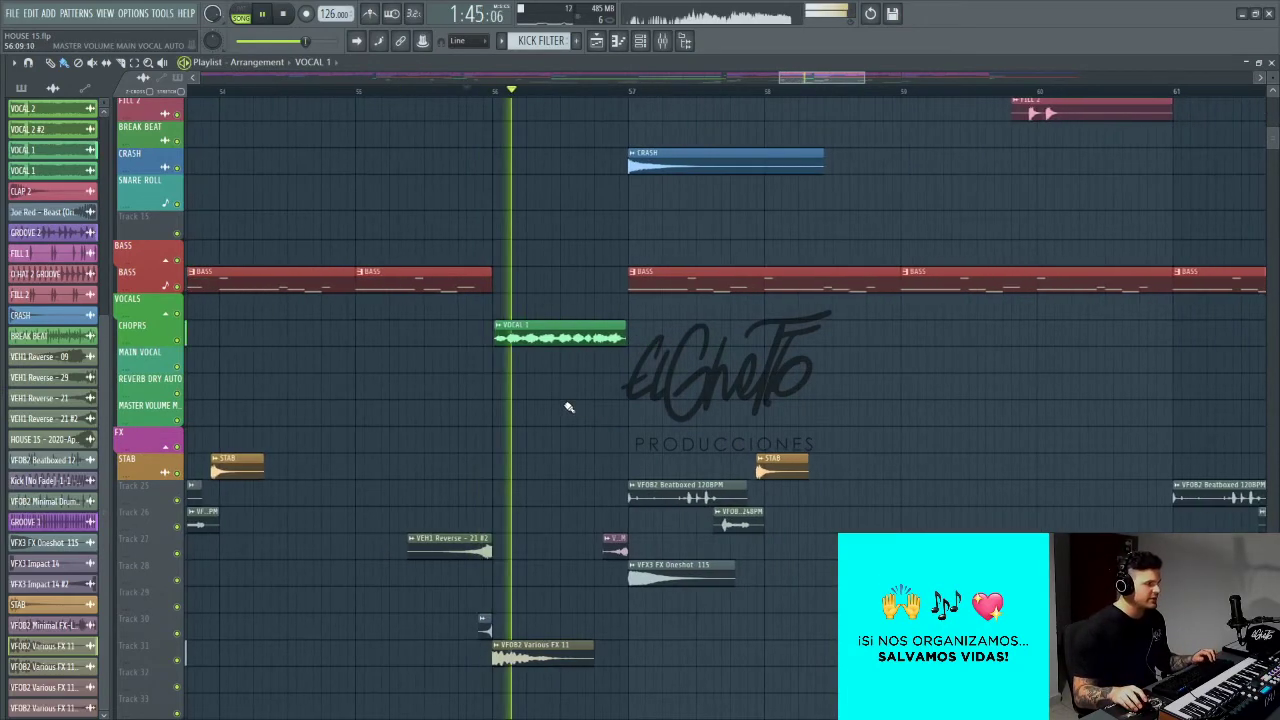
Step: Stop playback, select bar 27 of the first drop as the loop range and play it briefly
key("space")
scroll(567, 405, "down", 8)
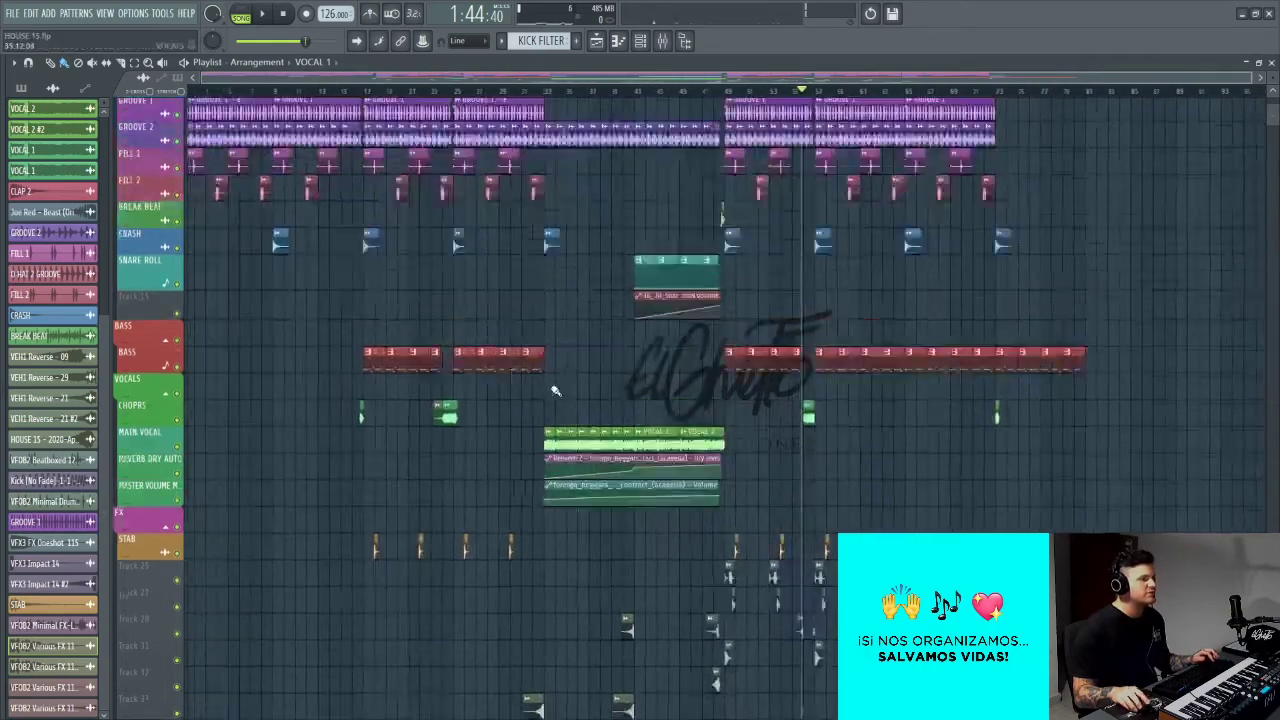
scroll(377, 336, "up", 8)
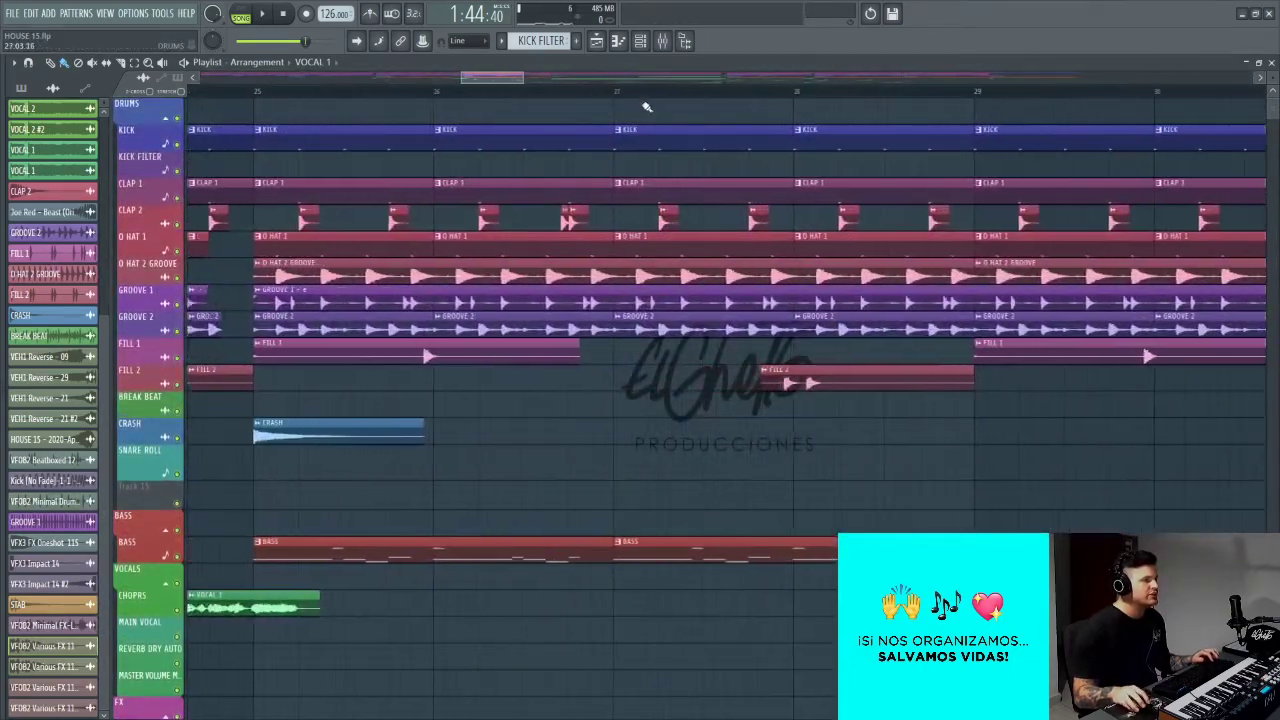
left_click_drag(620, 95, 800, 125)
key("space")
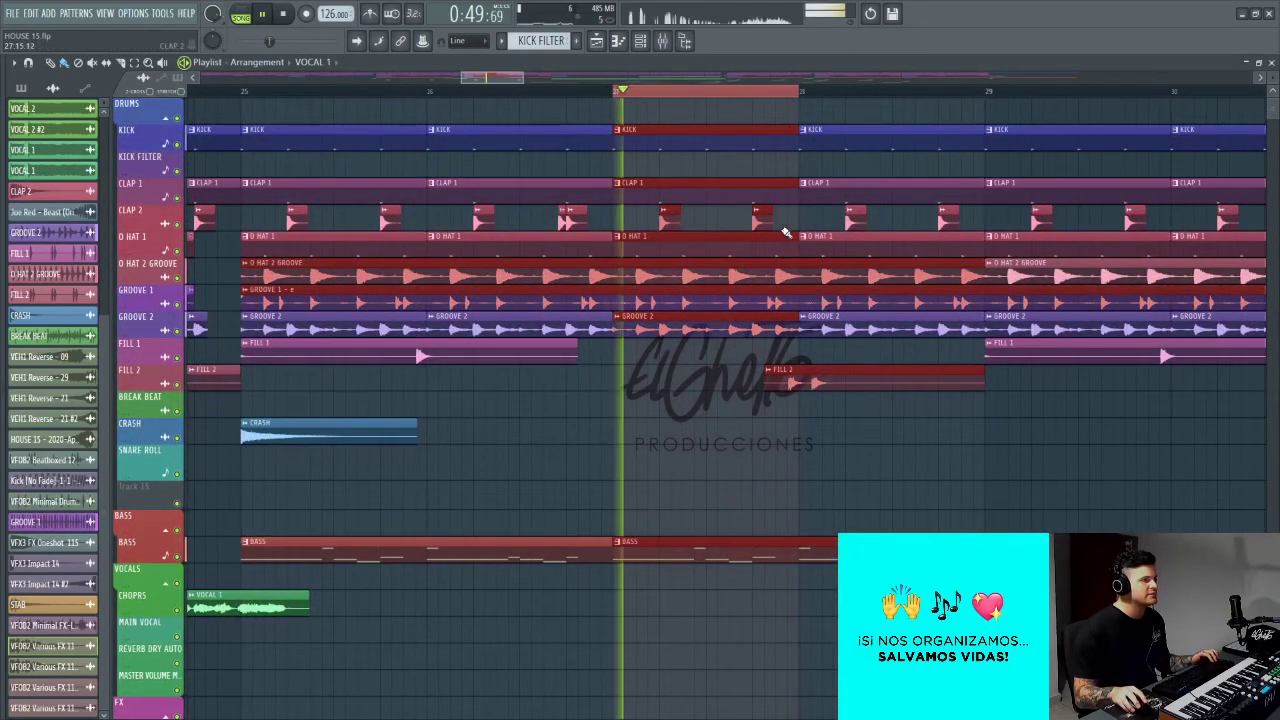
scroll(801, 249, "down", 3)
scroll(886, 394, "up", 3)
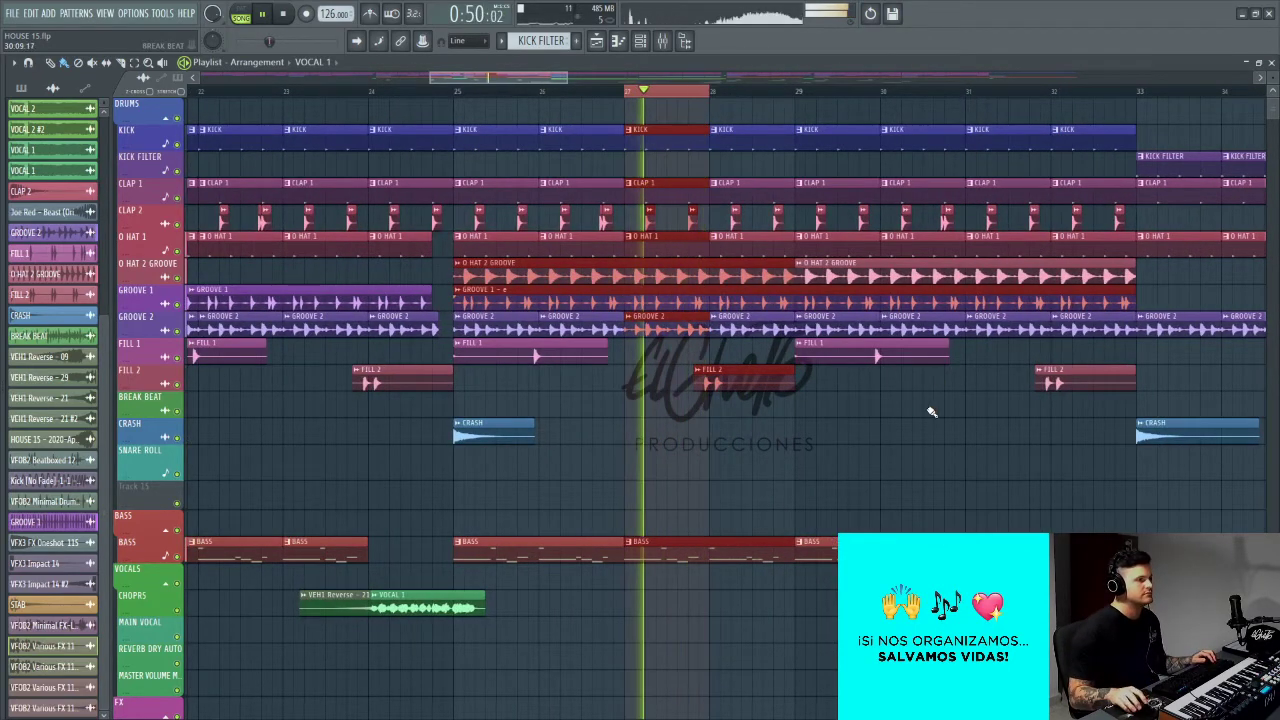
key("space")
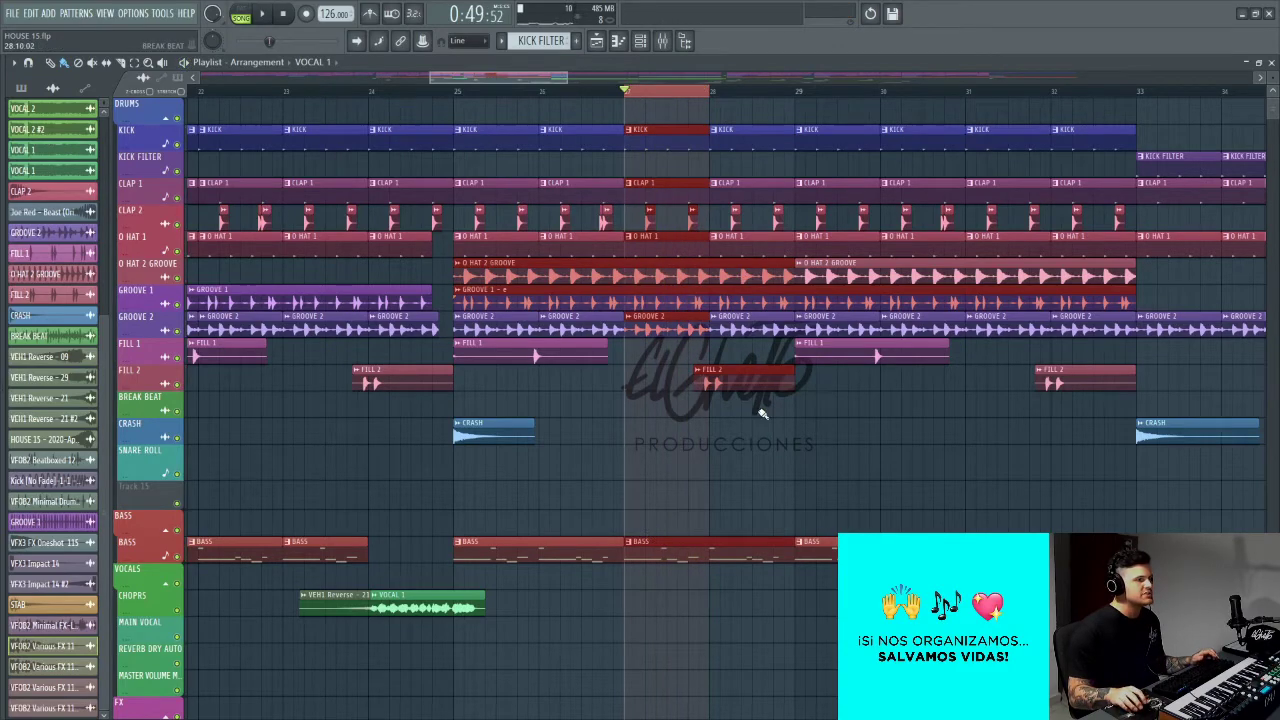
Step: Clear the loop selection and examine the whole arrangement up to the end of the second drop around bar 73
scroll(762, 415, "down", 6, "ctrl")
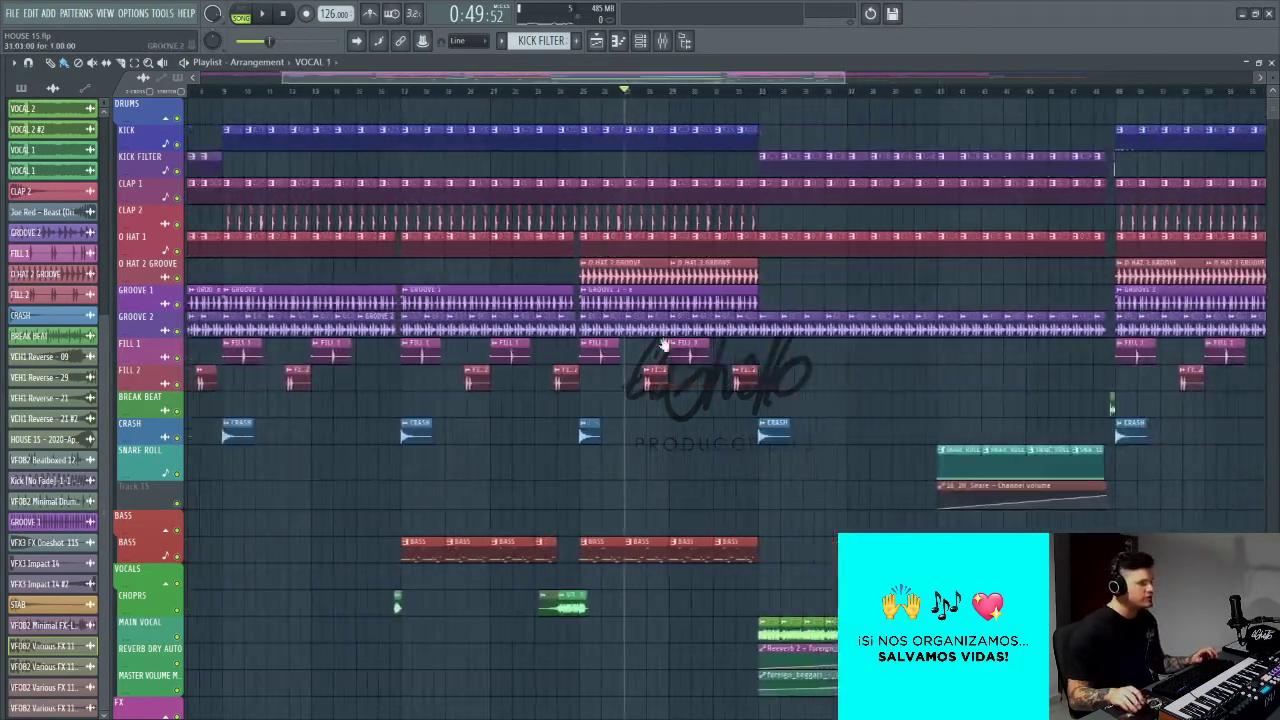
scroll(663, 345, "down", 4, "ctrl")
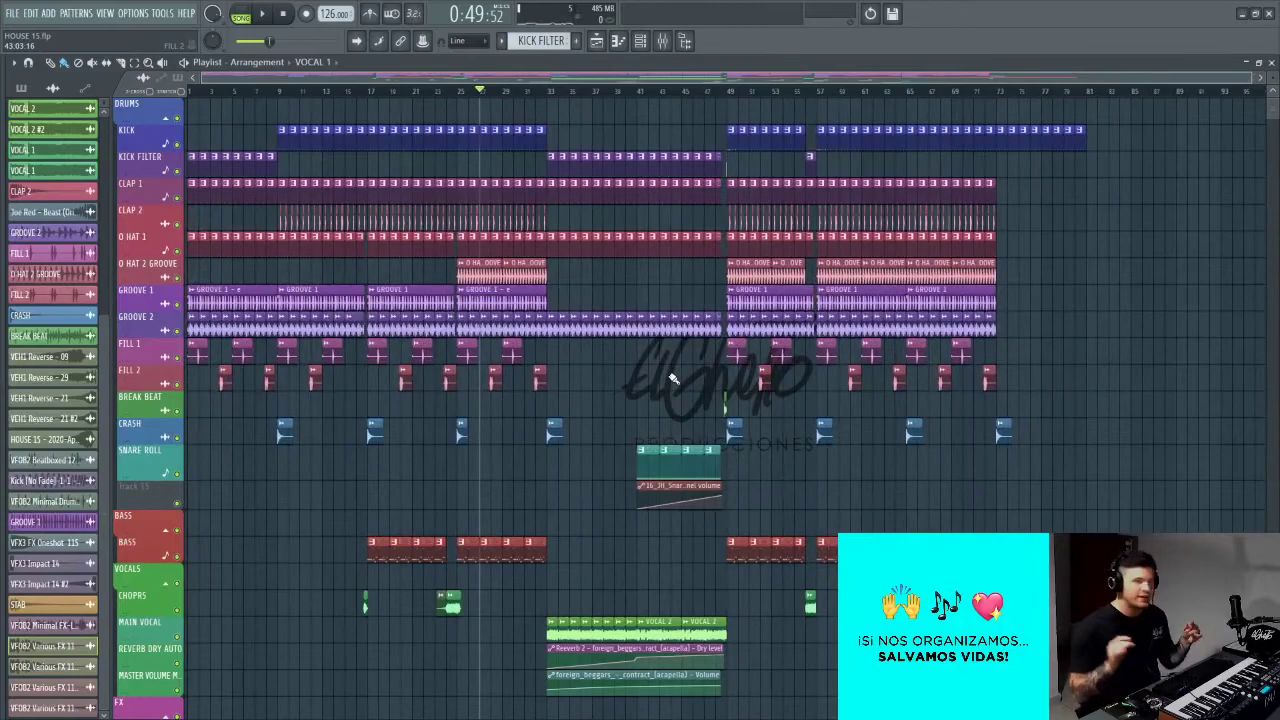
scroll(675, 380, "up", 5, "ctrl")
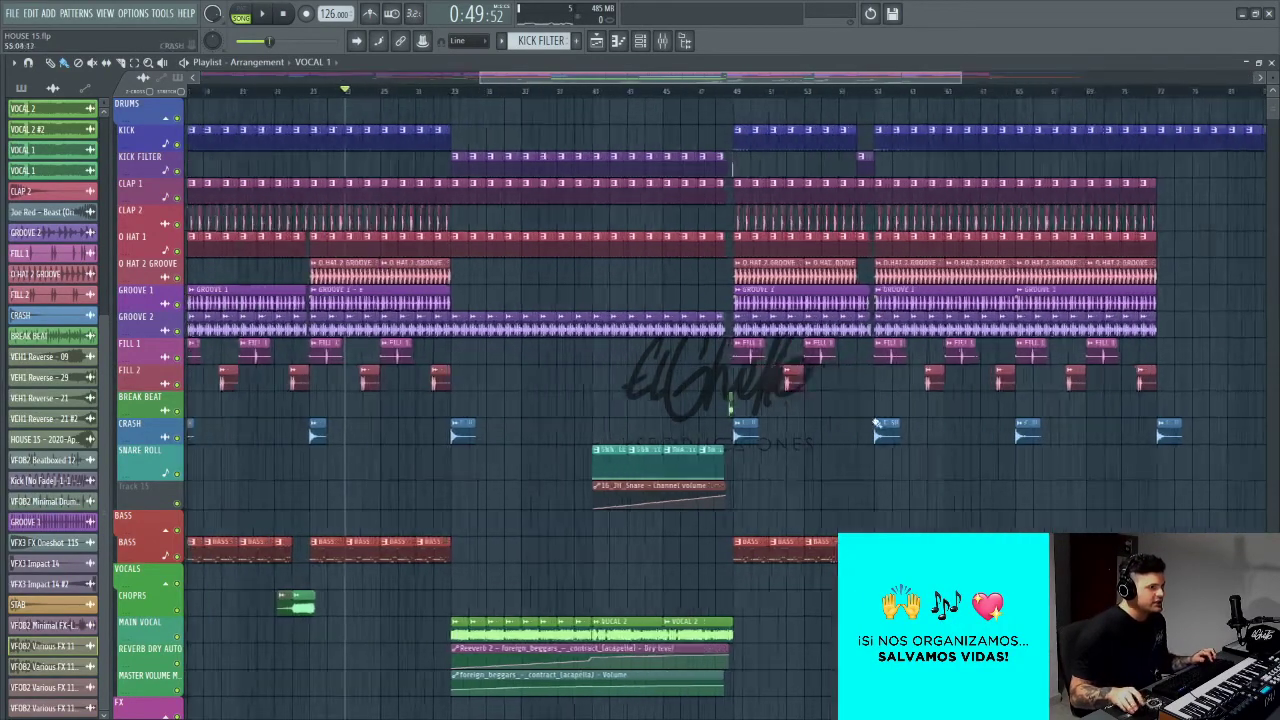
scroll(628, 402, "down", 1)
scroll(690, 432, "up", 1)
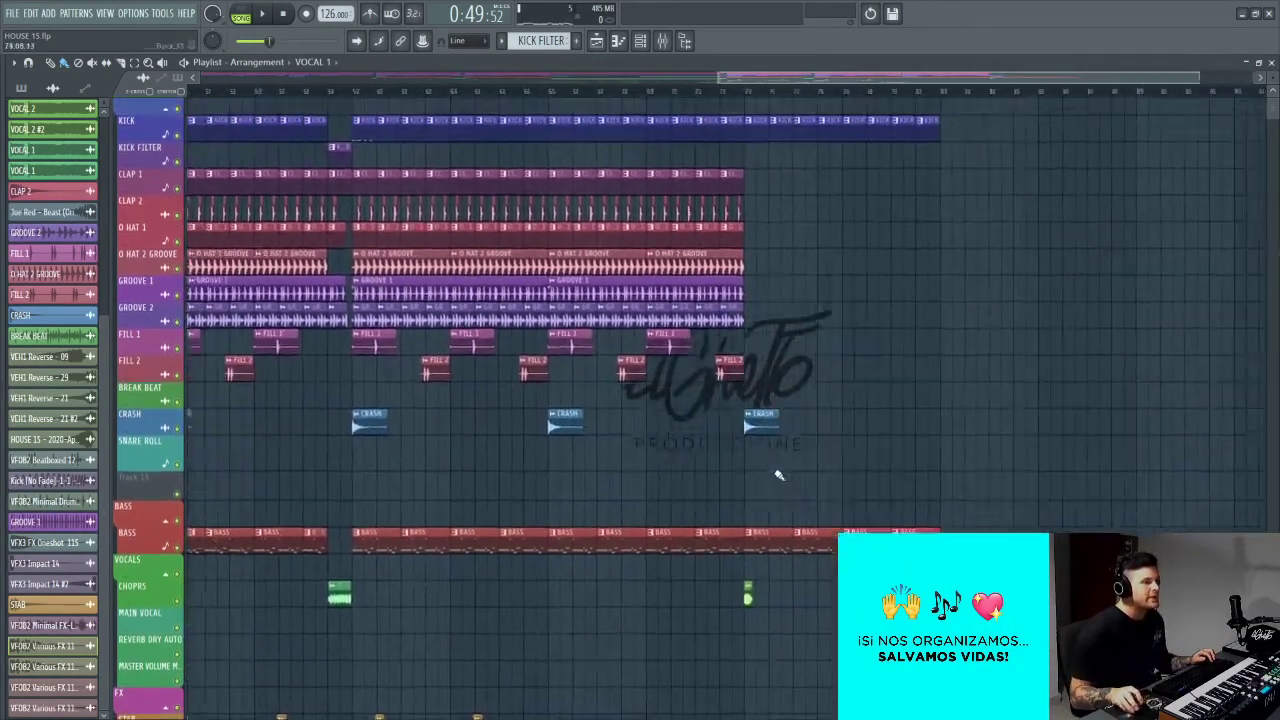
scroll(800, 460, "down", 4, "ctrl")
scroll(720, 440, "up", 5, "ctrl")
scroll(785, 450, "up", 3, "ctrl")
left_click_drag(785, 450, 651, 461)
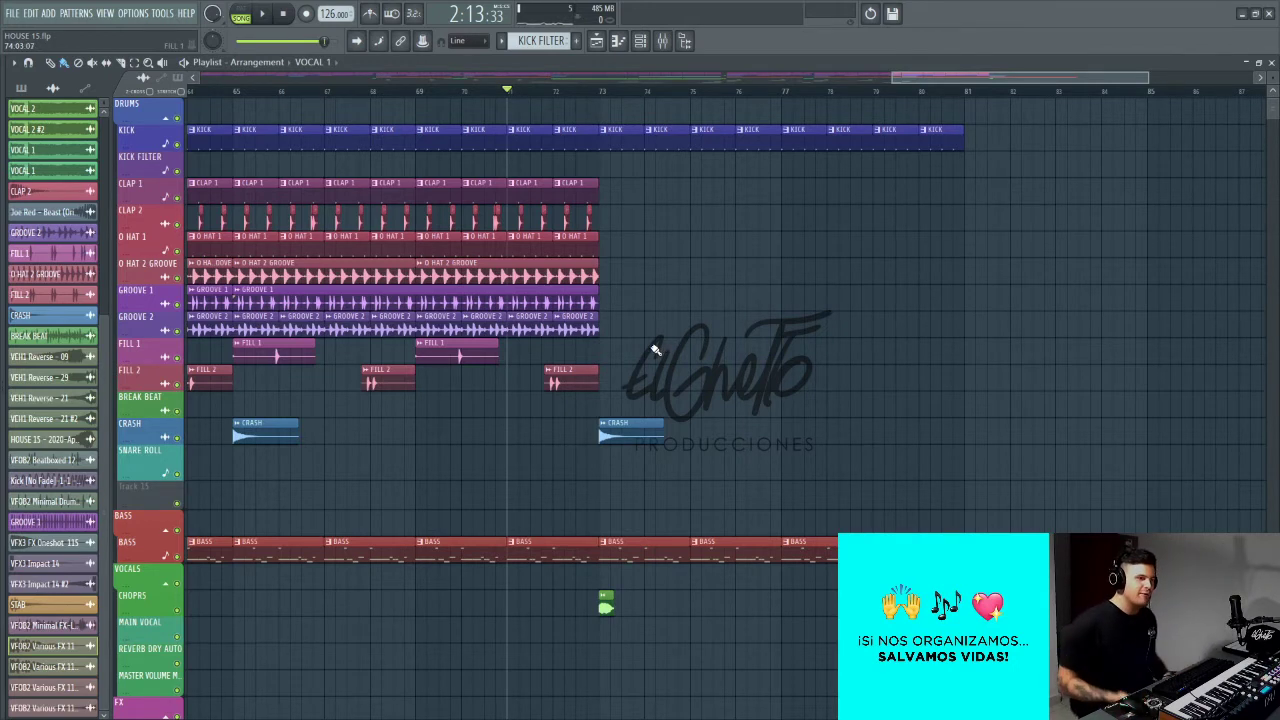
Step: Play the end of the second drop briefly from bar 71
key("space")
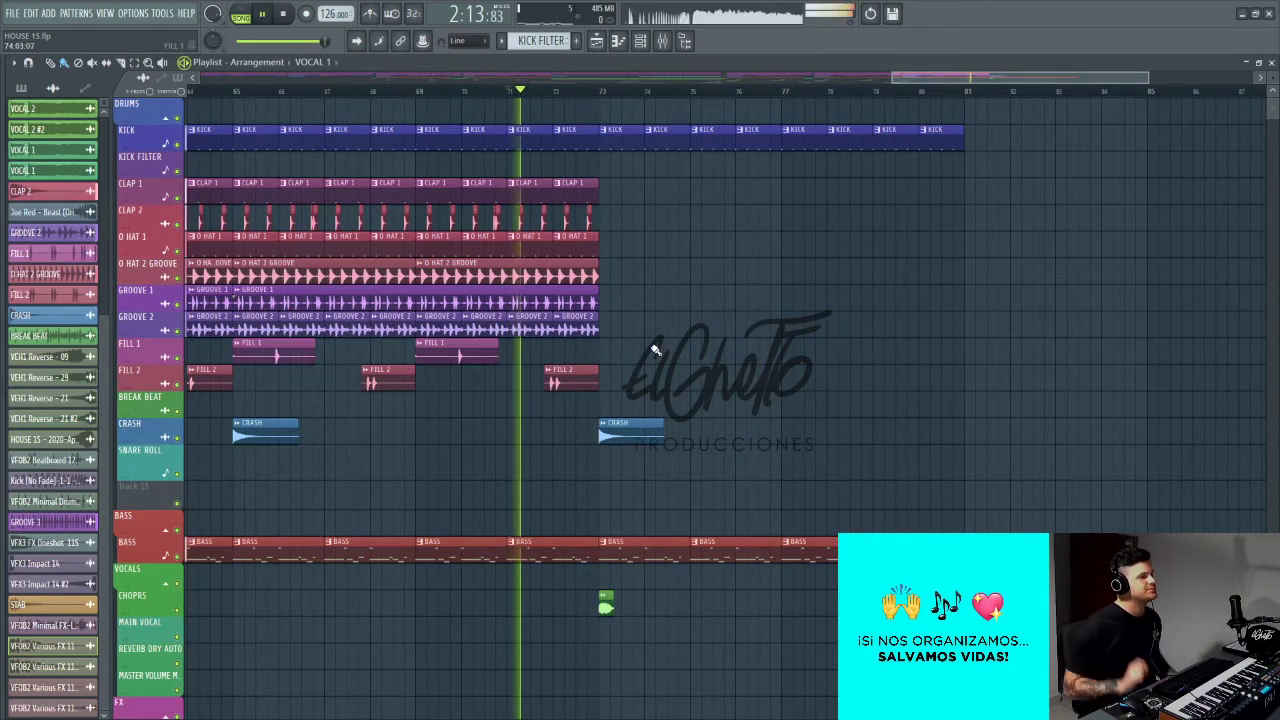
scroll(655, 350, "down", 5)
key("space")
Step: Place a copy of the HOUSE 15 - 2020-Apr-14_3 reverse clip on Track 30 so it leads into bar 73
scroll(640, 400, "down", 6)
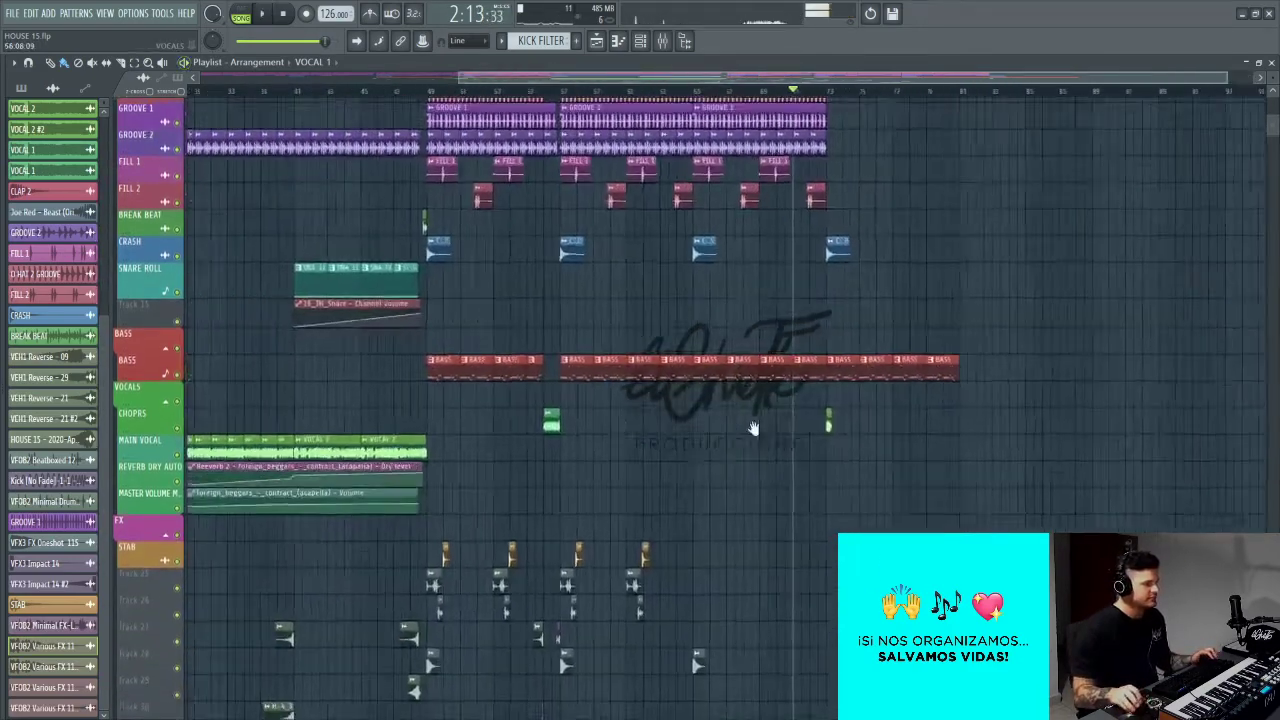
scroll(635, 420, "down", 2)
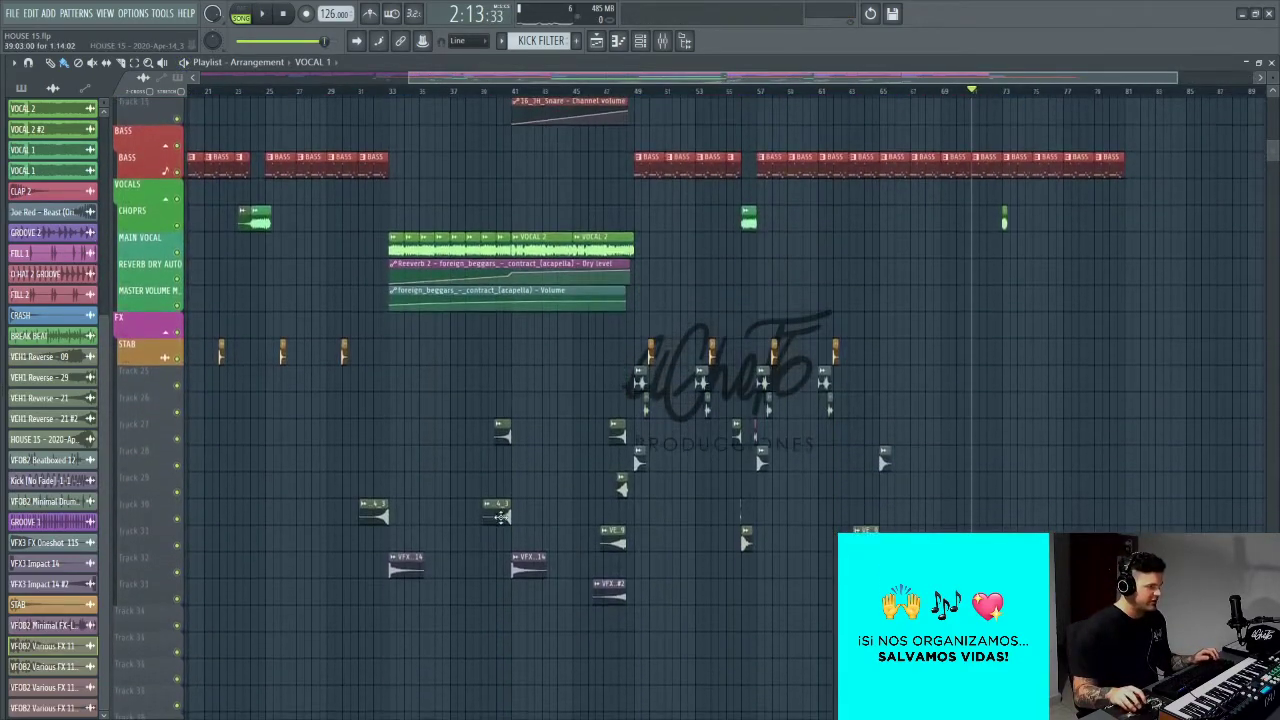
scroll(793, 457, "up", 5)
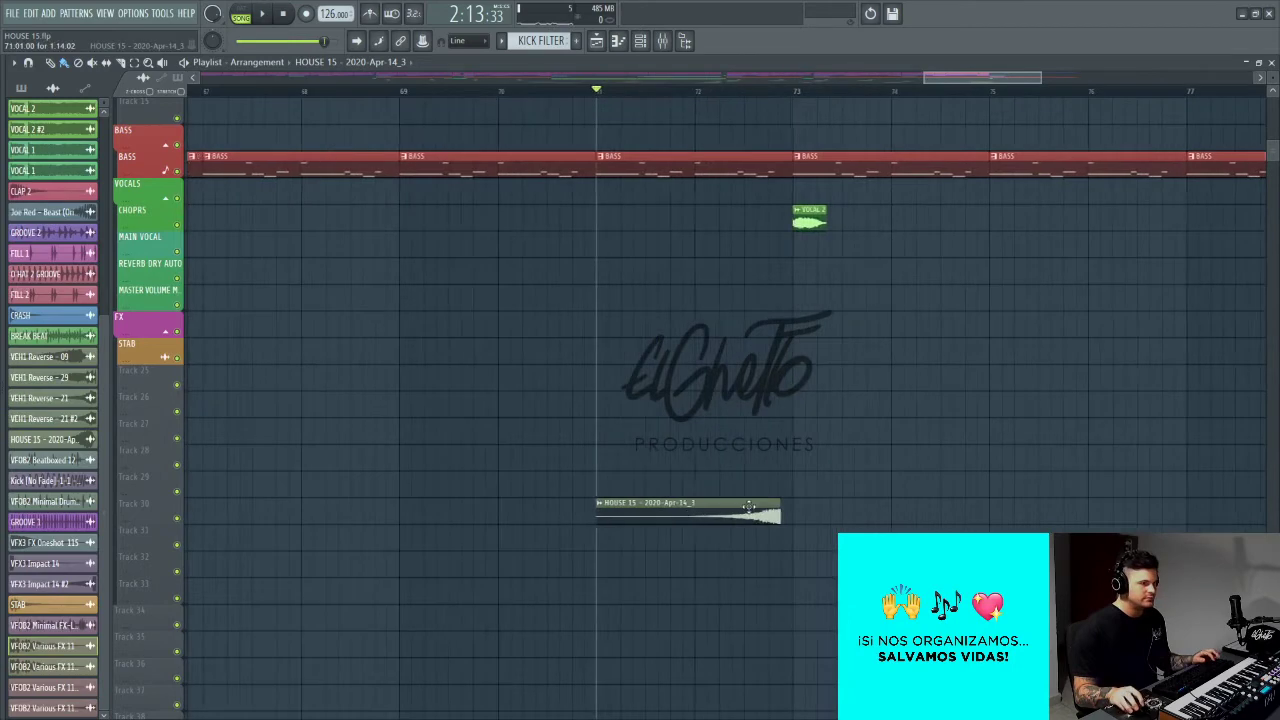
Step: Play from bar 71 through the bar 73 change into the section with only kick and bass
key("space")
scroll(651, 517, "up", 7)
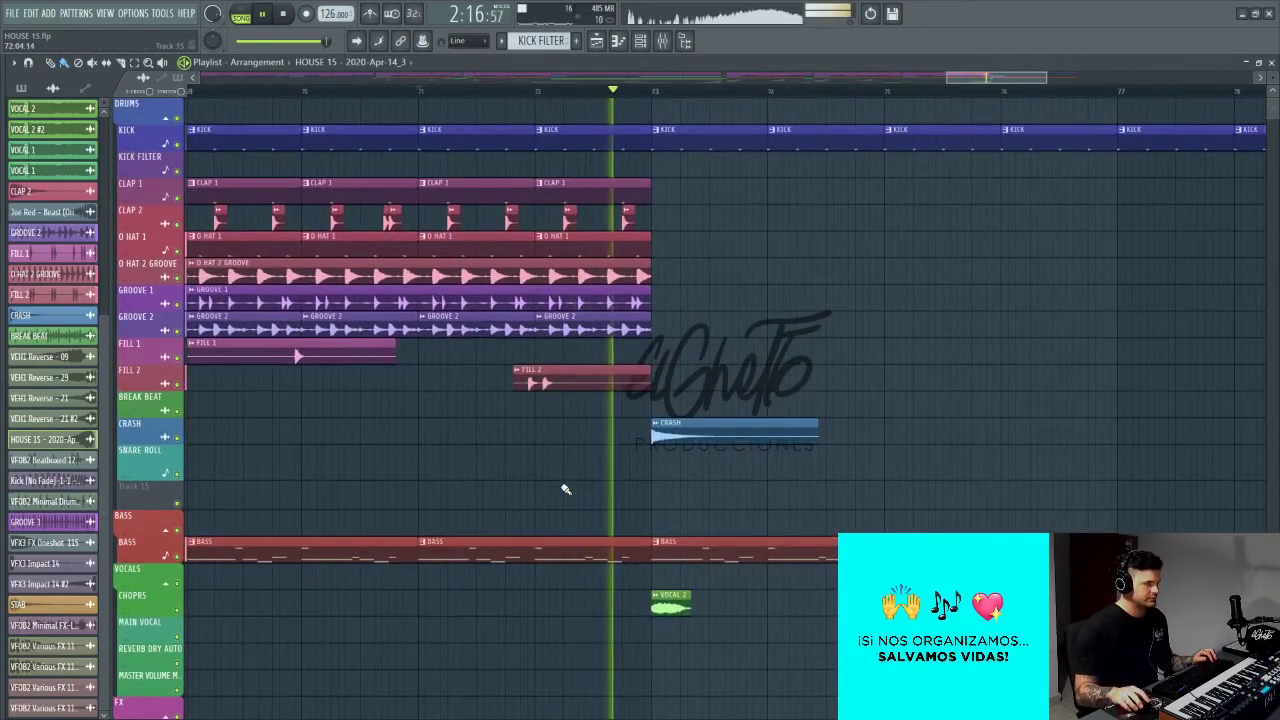
scroll(566, 487, "down", 3)
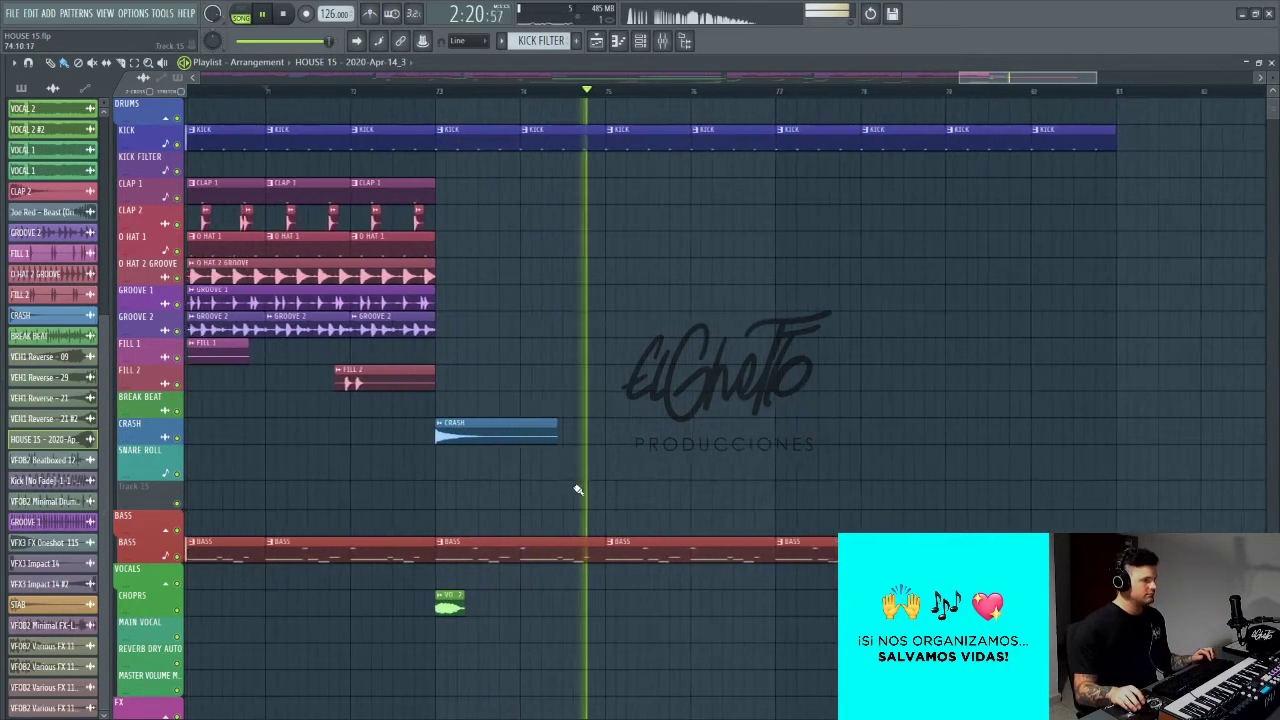
scroll(582, 469, "up", 2)
scroll(582, 469, "down", 2)
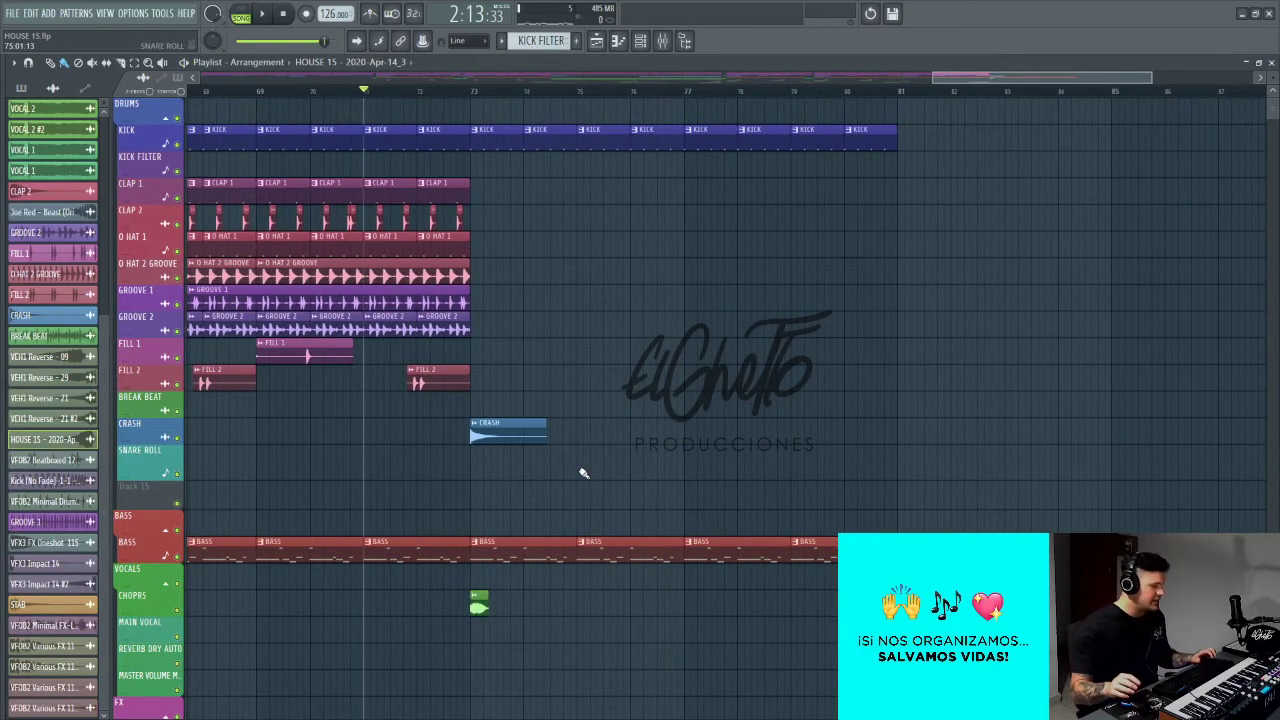
Step: Examine how the drum, bass, vocal and FX clips are laid out from bar 49 to the ending after bar 73
scroll(585, 472, "down", 3)
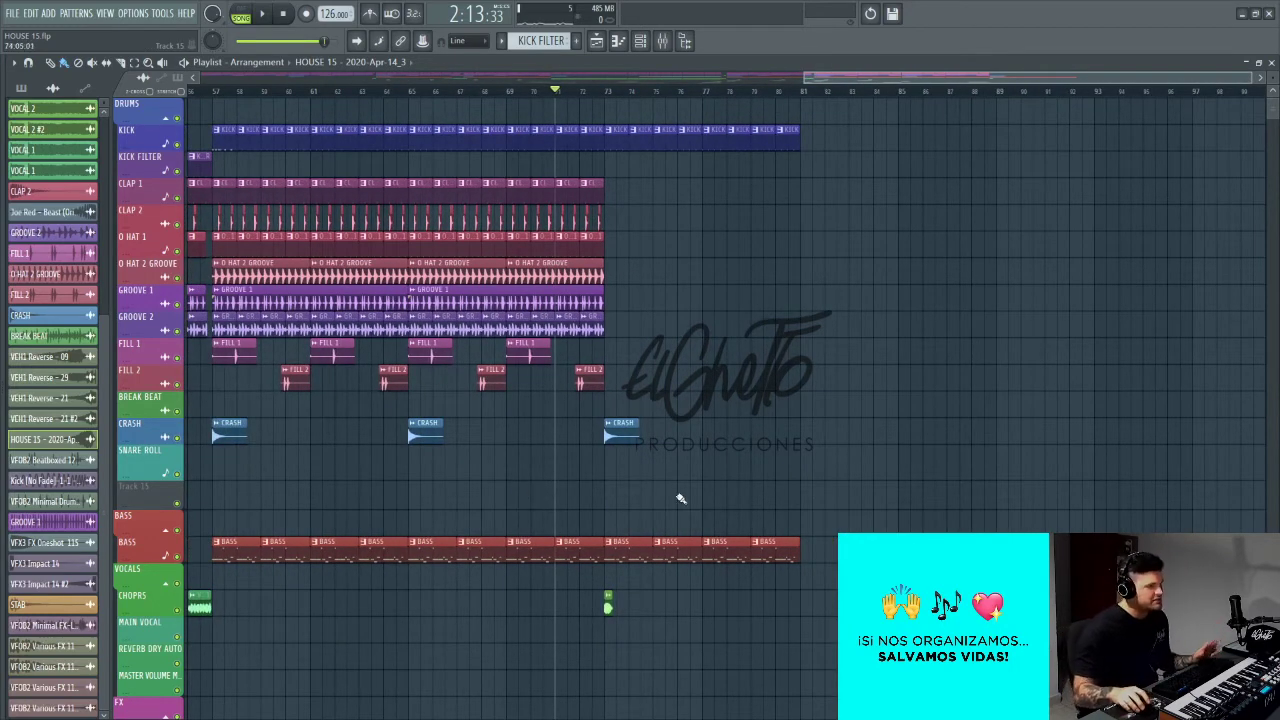
scroll(714, 477, "up", 2)
scroll(595, 505, "down", 3)
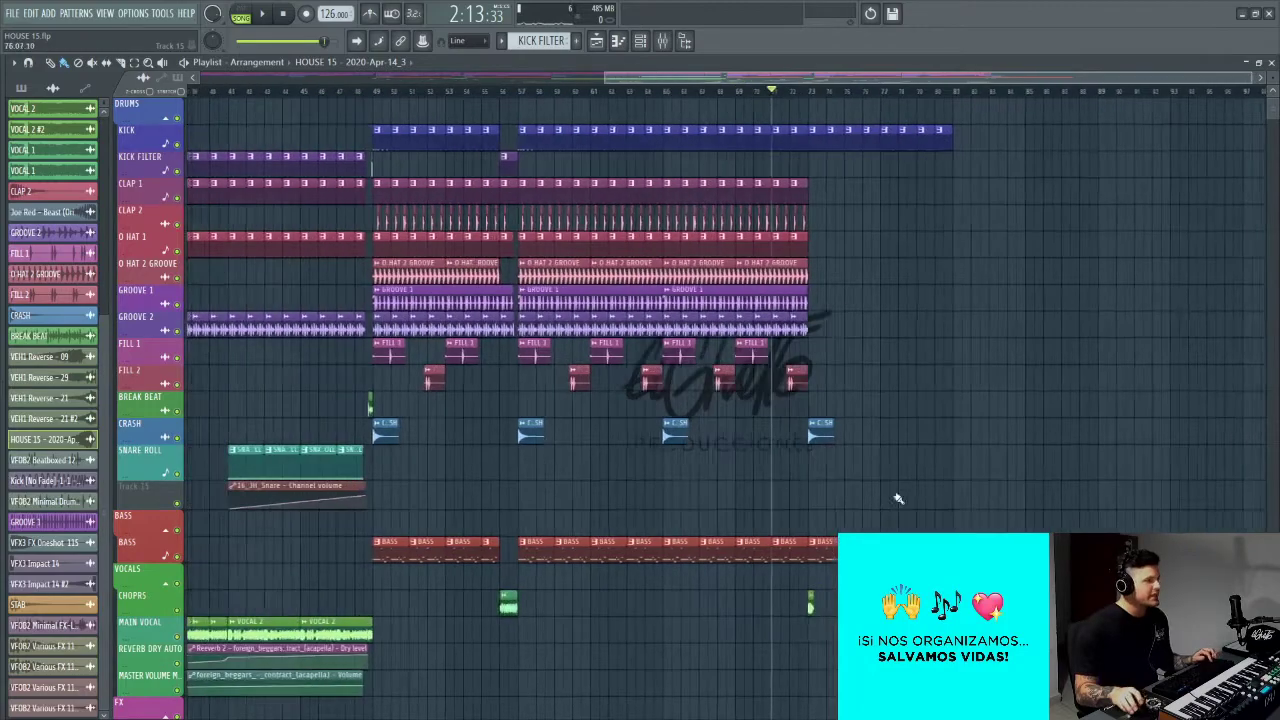
scroll(543, 451, "up", 3)
scroll(563, 449, "down", 4)
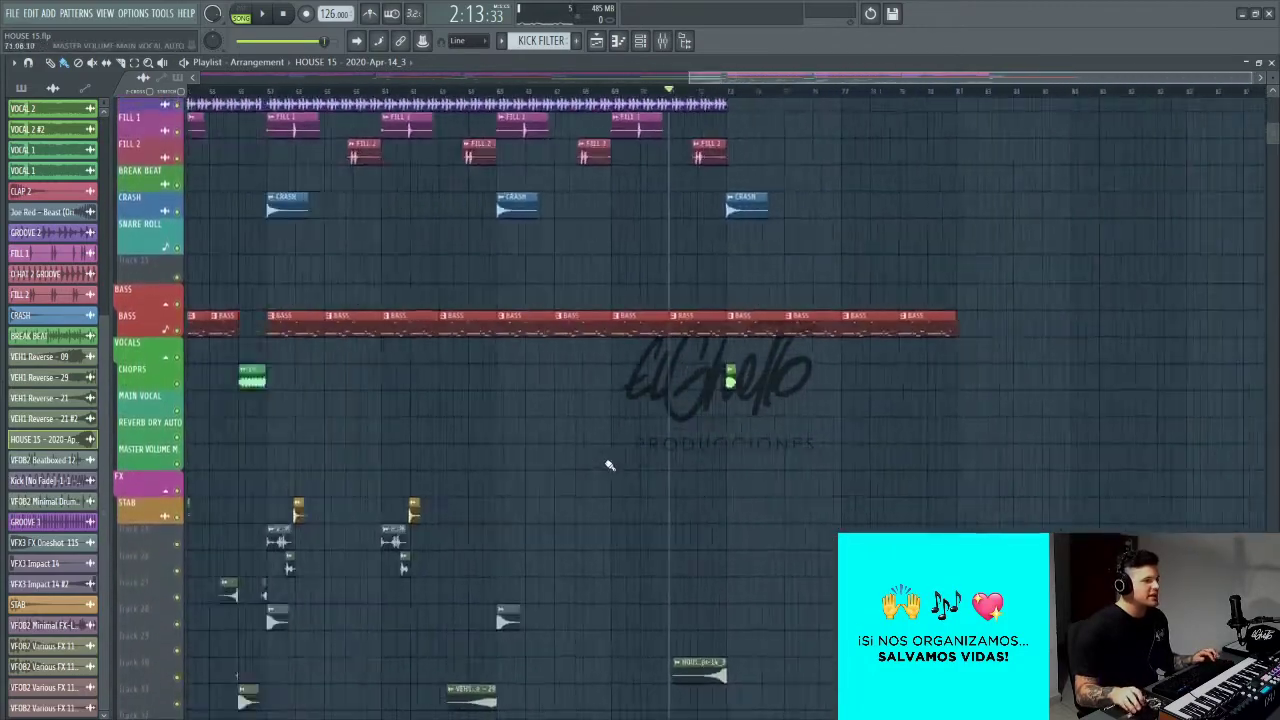
scroll(749, 449, "down", 2)
scroll(824, 440, "up", 3)
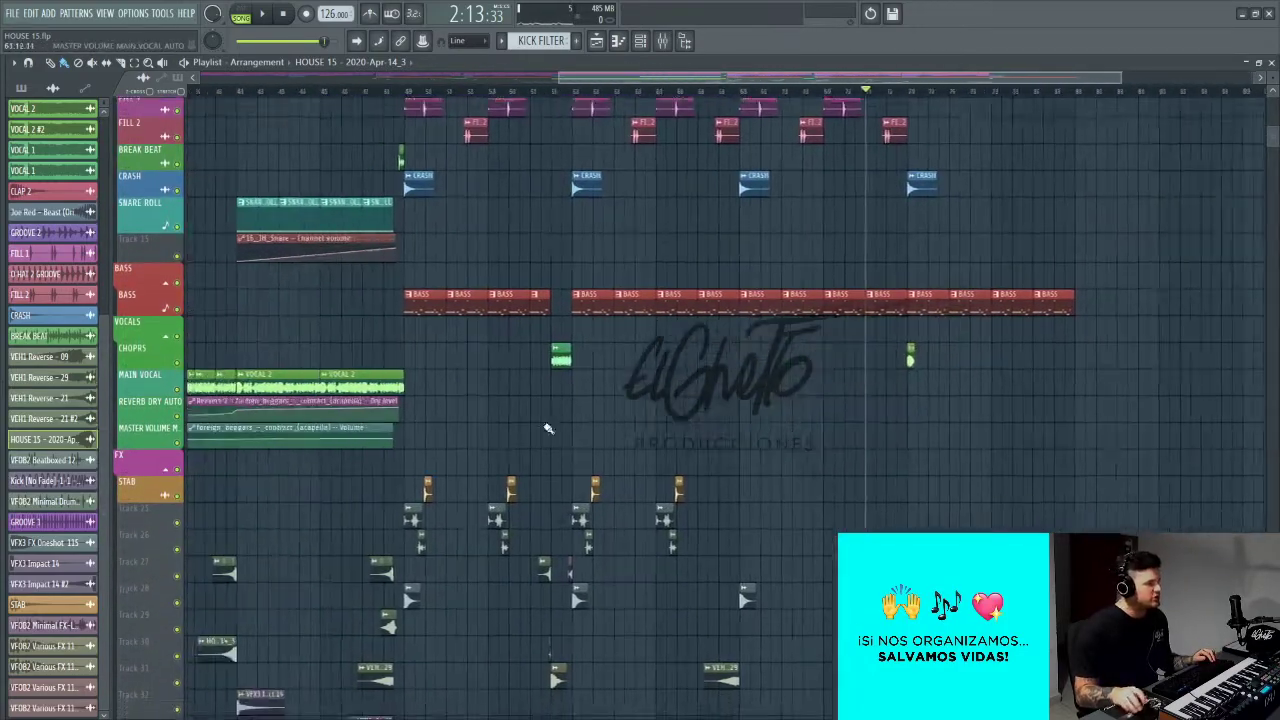
left_click_drag(676, 413, 484, 480)
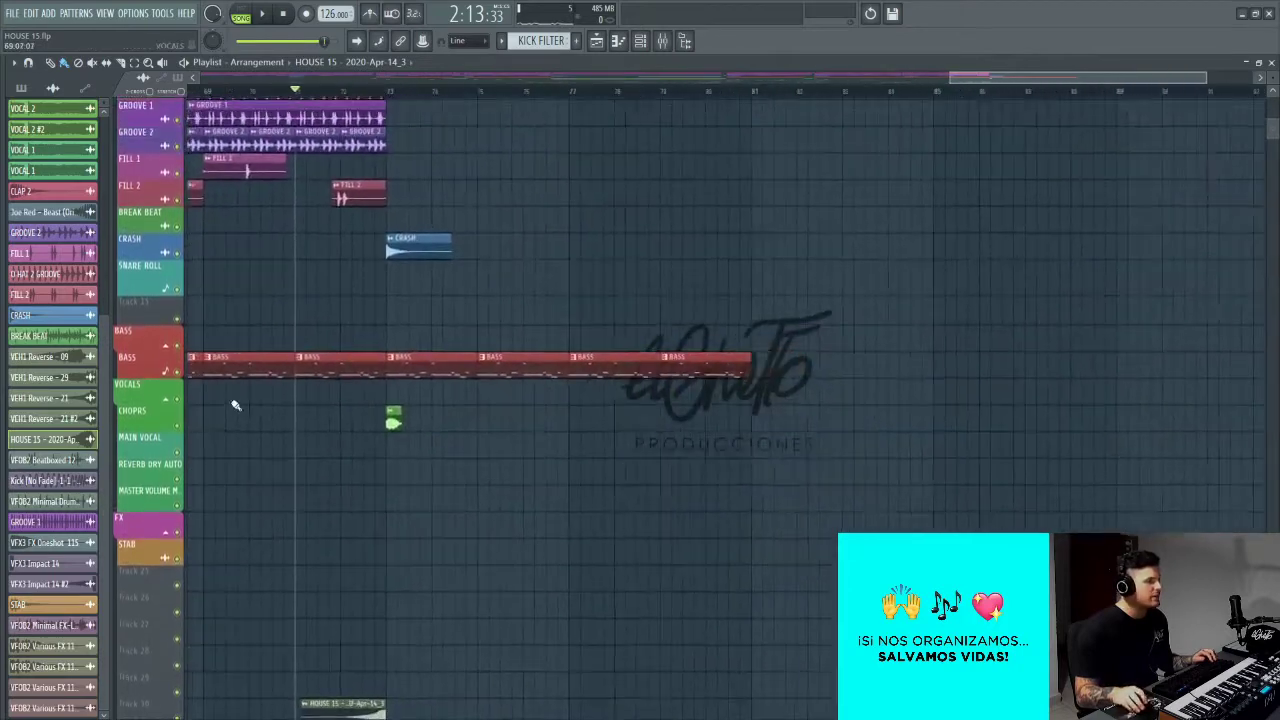
Step: Widen the sample browser and open the VDUB2 Downlifter folder within the Vengeance Essential Dubstep Vol.2 effects
left_click_drag(4, 385, 341, 397)
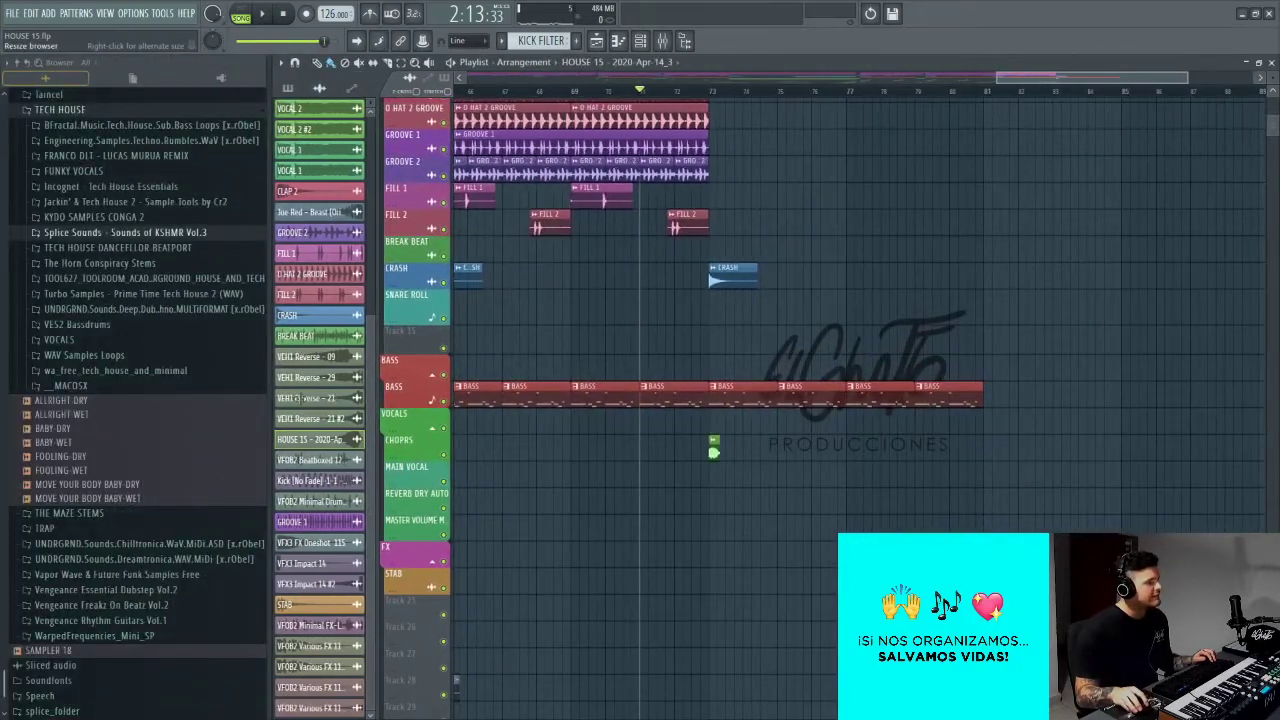
scroll(250, 555, "down", 1)
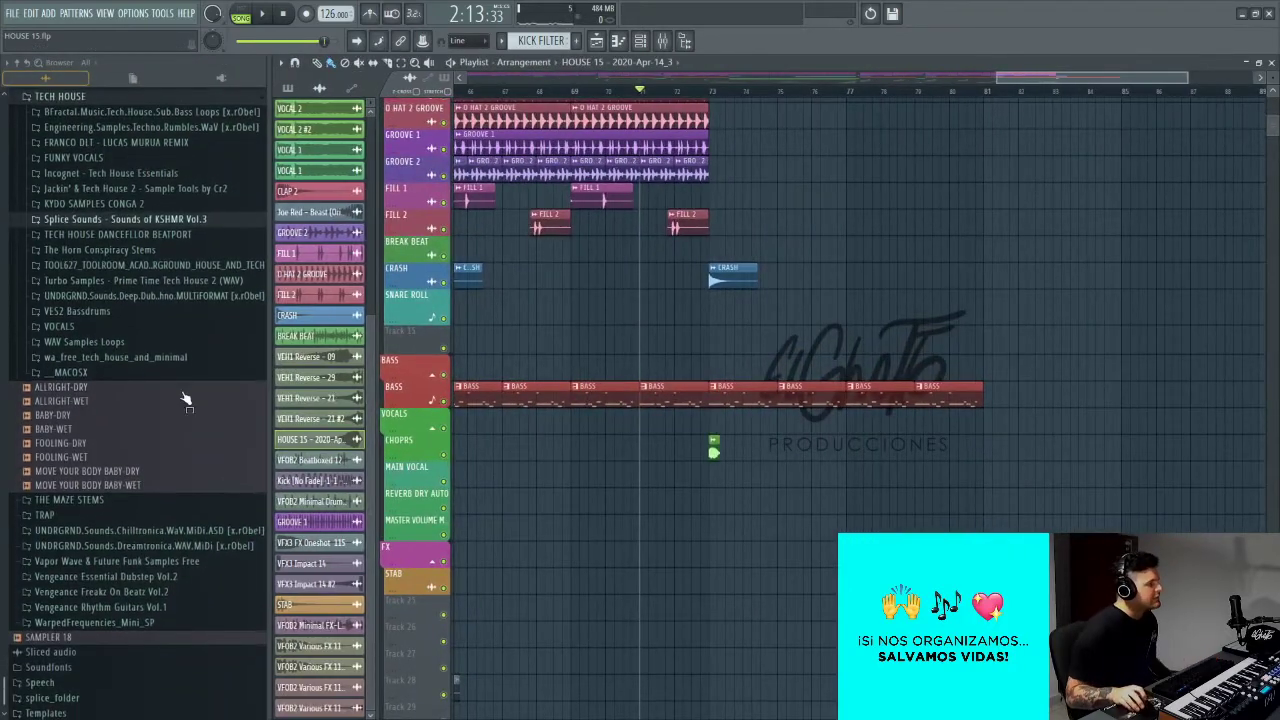
left_click(198, 578)
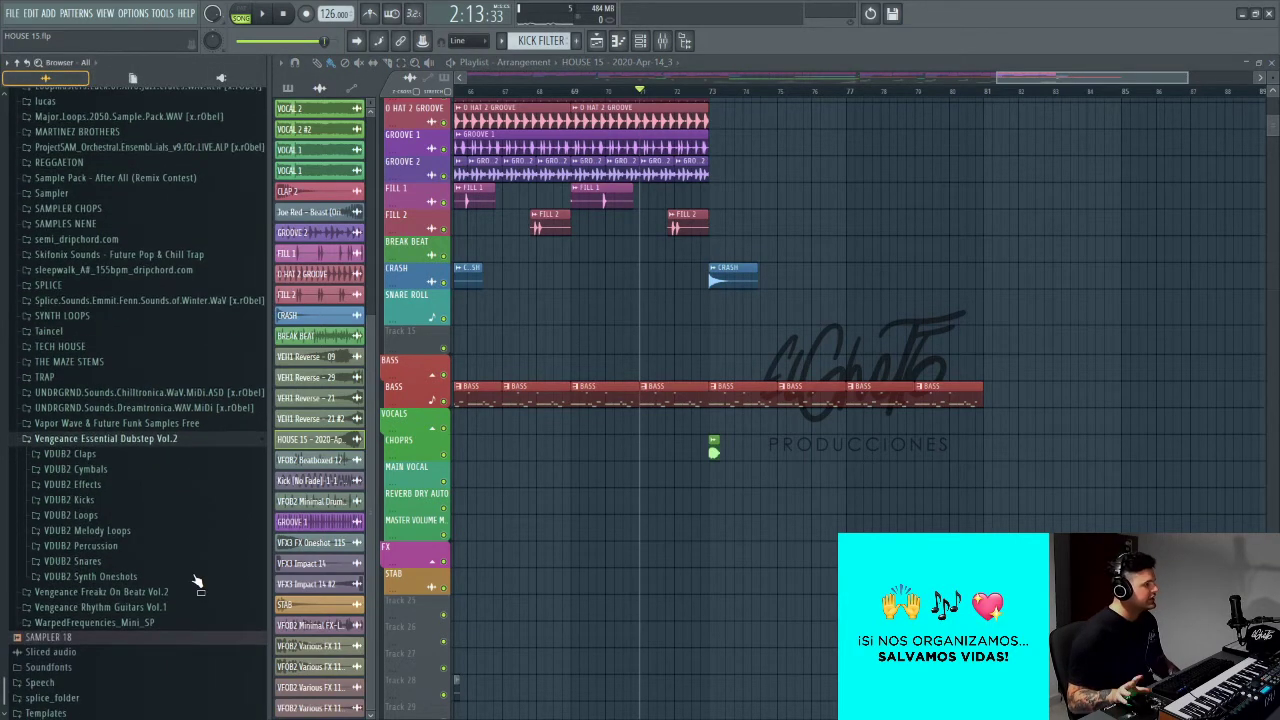
left_click(130, 487)
left_click(166, 501)
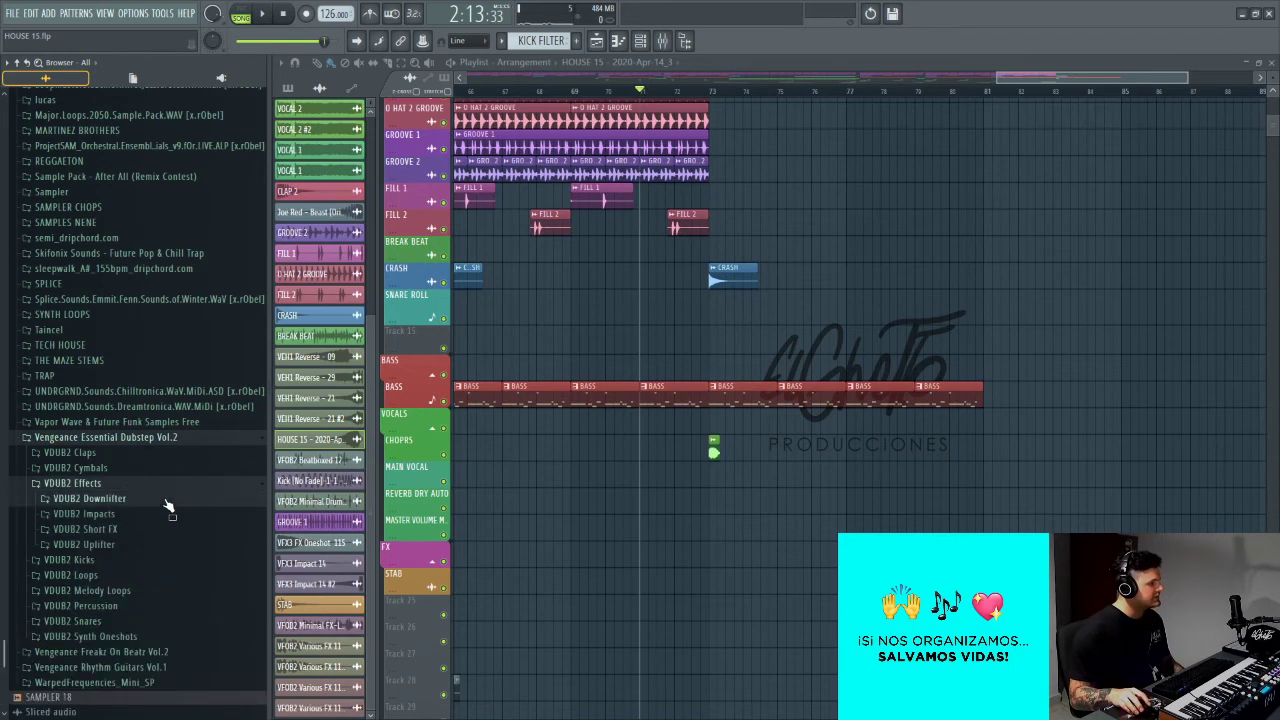
Step: Audition samples in the VDUB2 Downlifter folder up to VDUB2 Downlifter 37
scroll(158, 496, "down", 3)
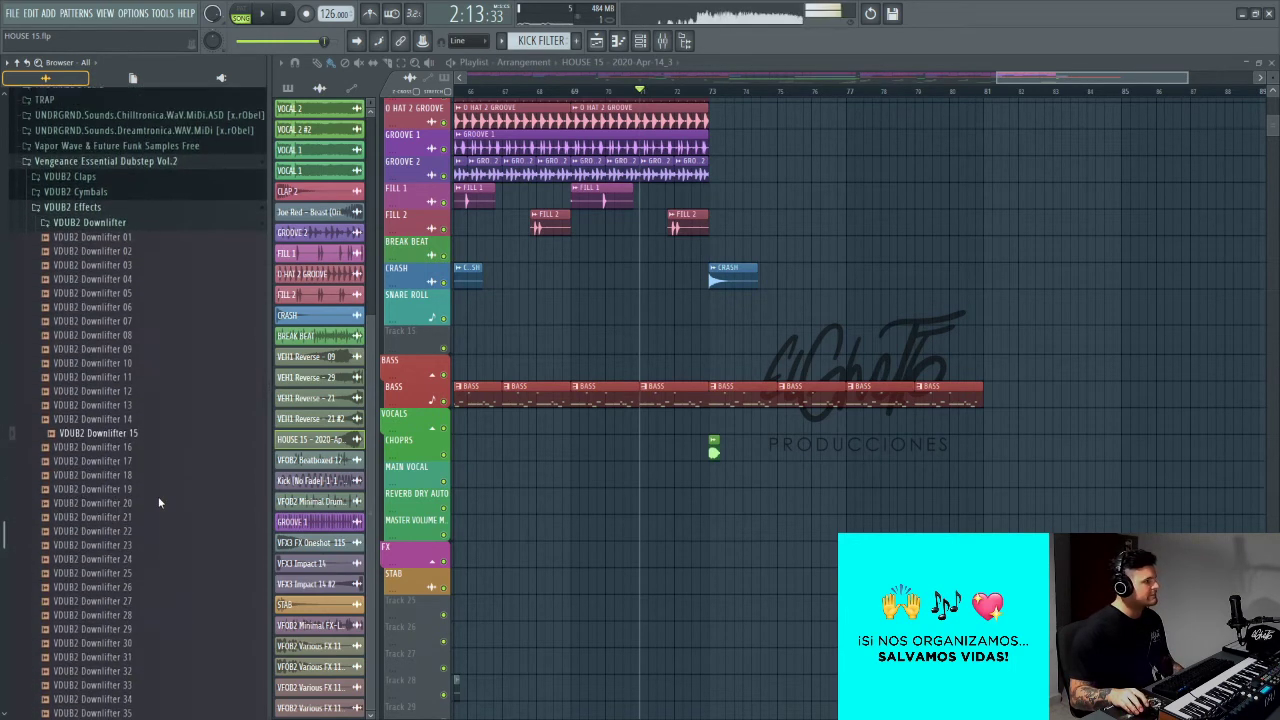
scroll(153, 500, "down", 1)
scroll(153, 500, "down", 4)
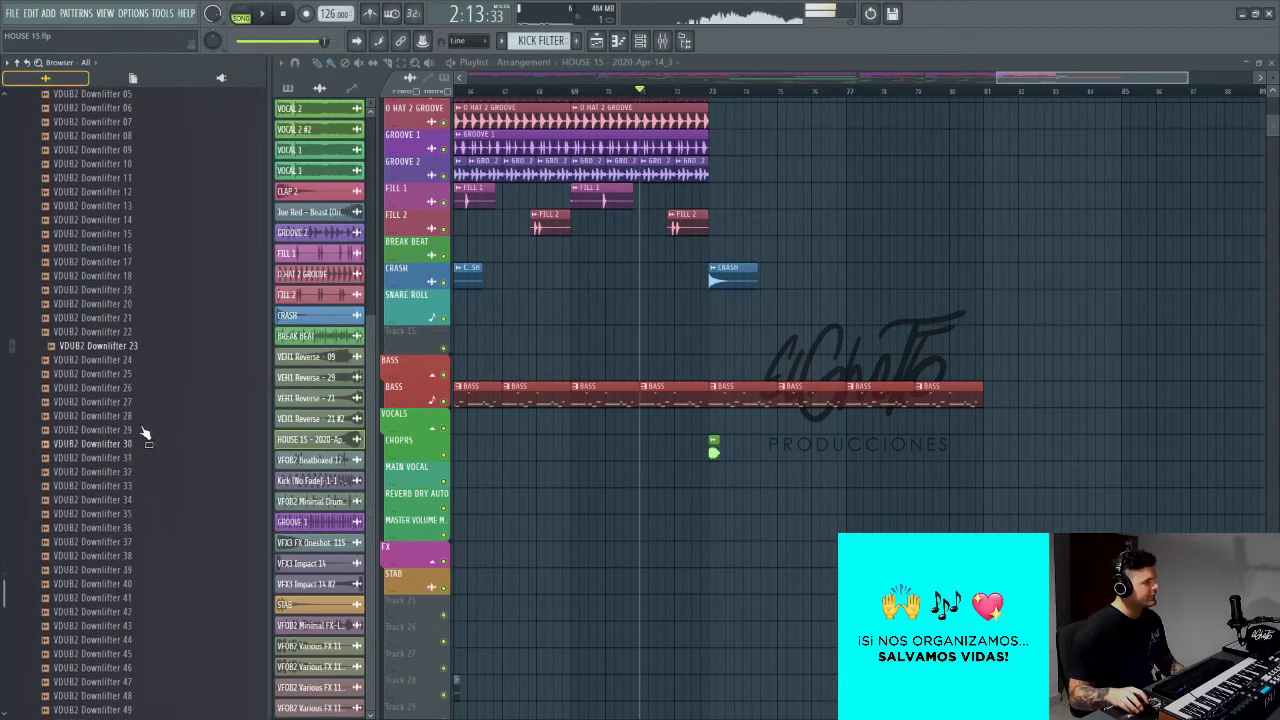
left_click(125, 397)
left_click(142, 411)
left_click(141, 426)
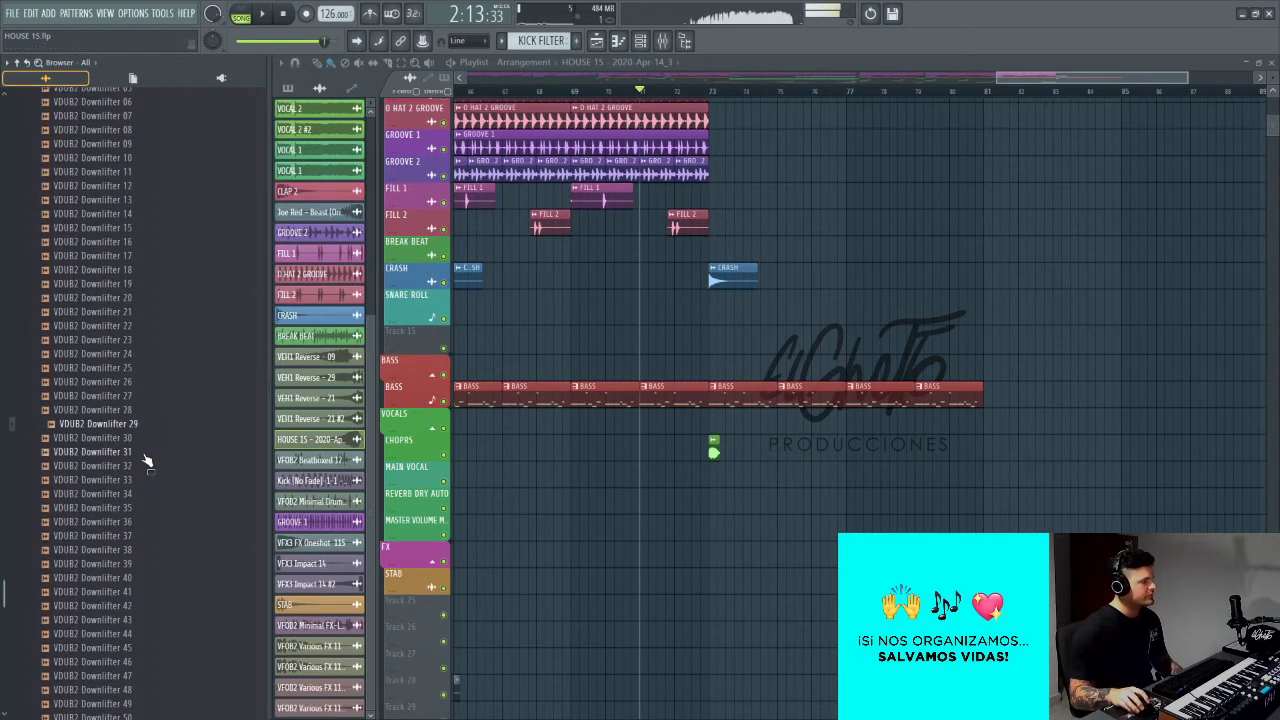
left_click(141, 439)
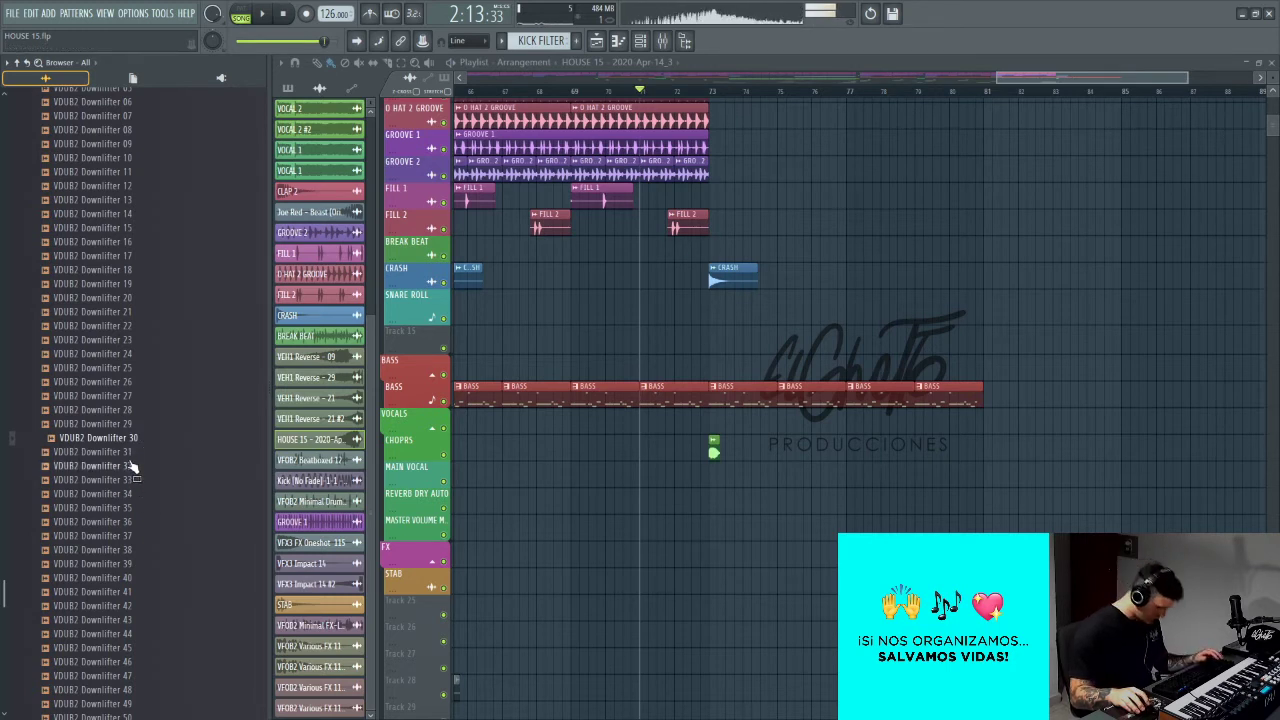
left_click(132, 466)
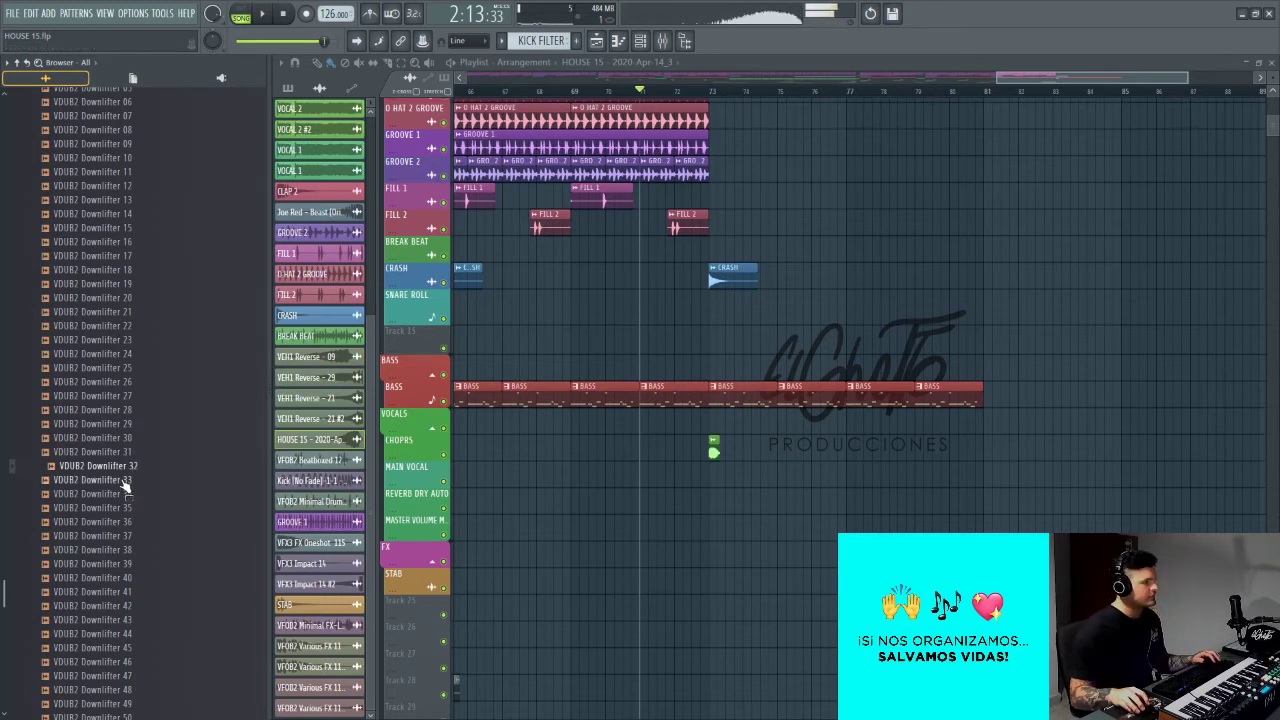
left_click(124, 481)
left_click(124, 495)
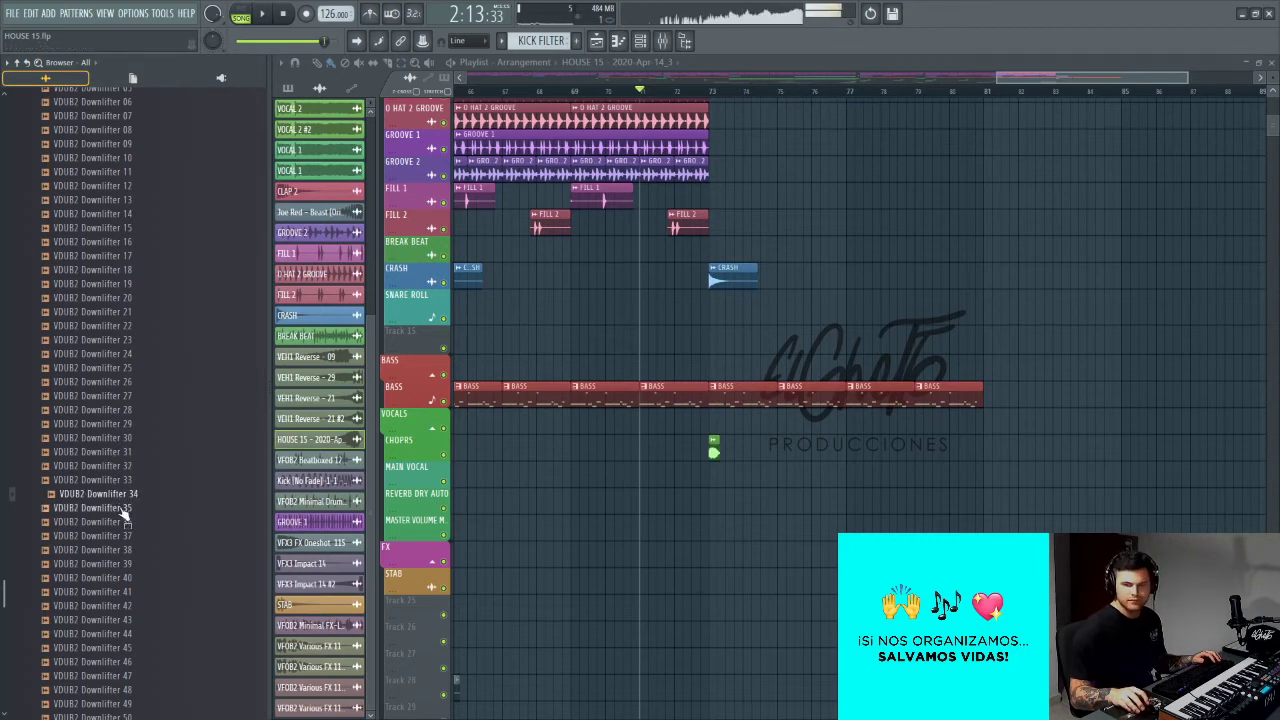
left_click(124, 509)
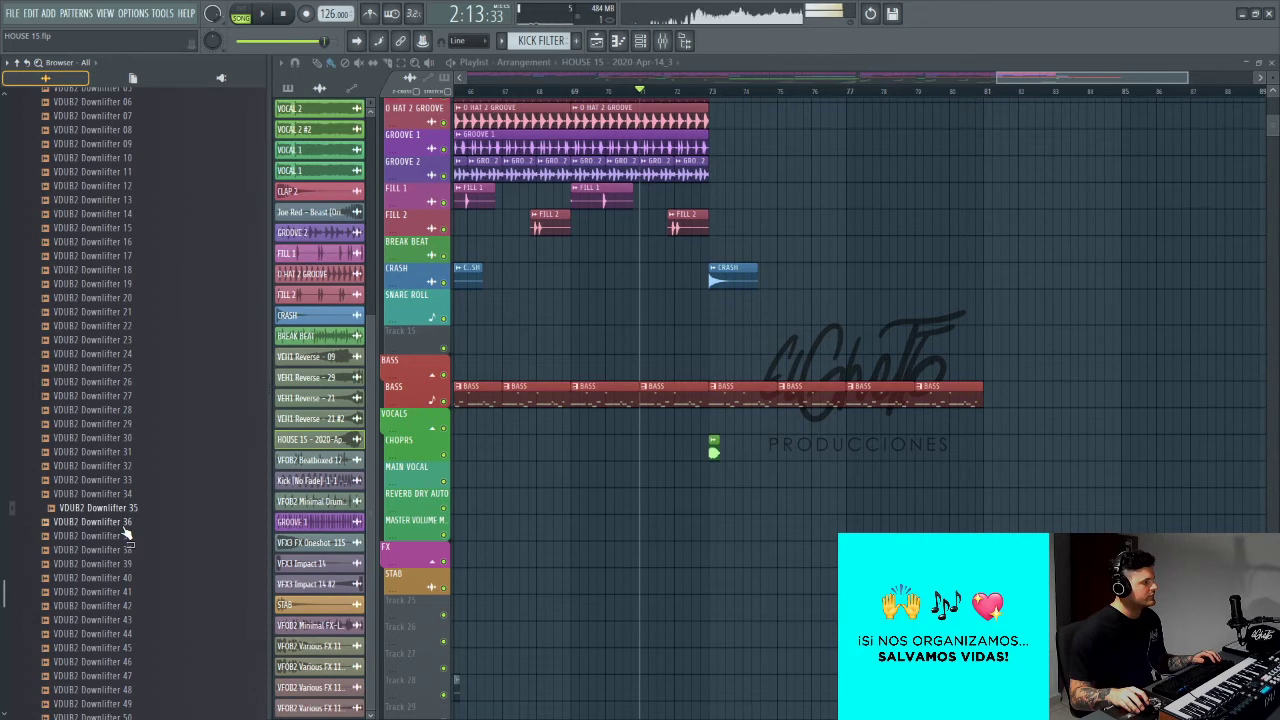
left_click(126, 523)
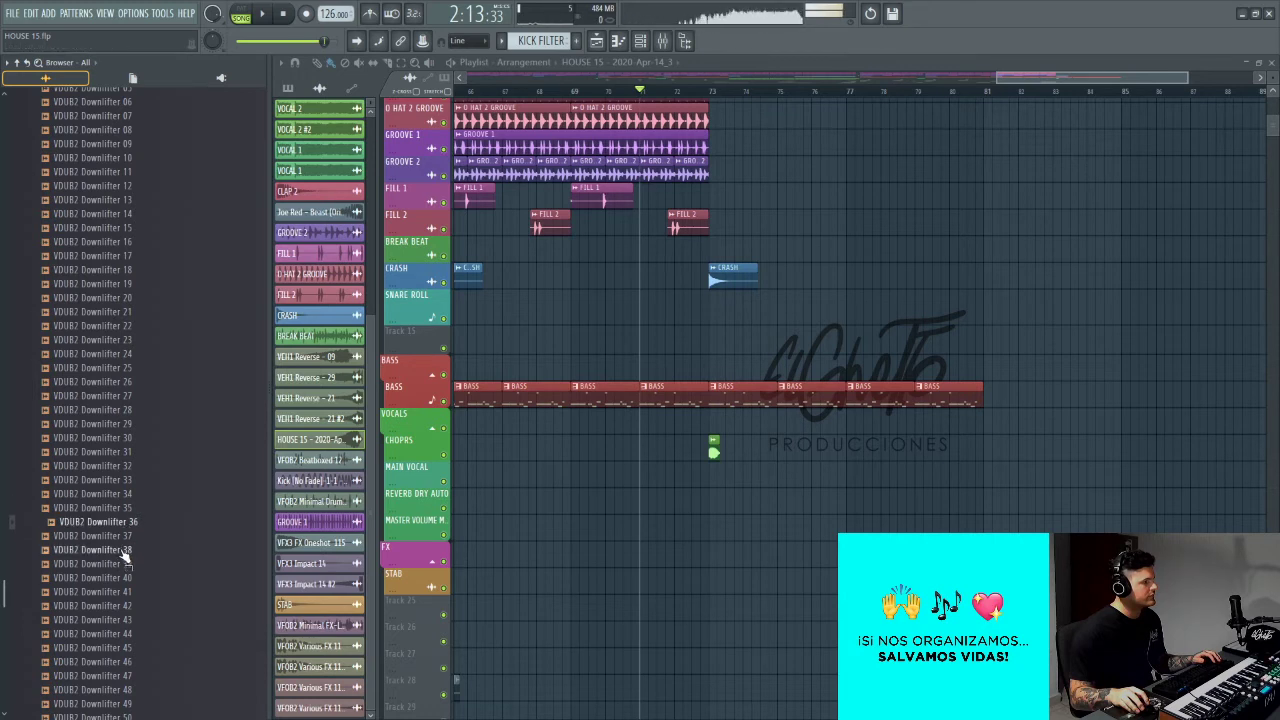
left_click(121, 542)
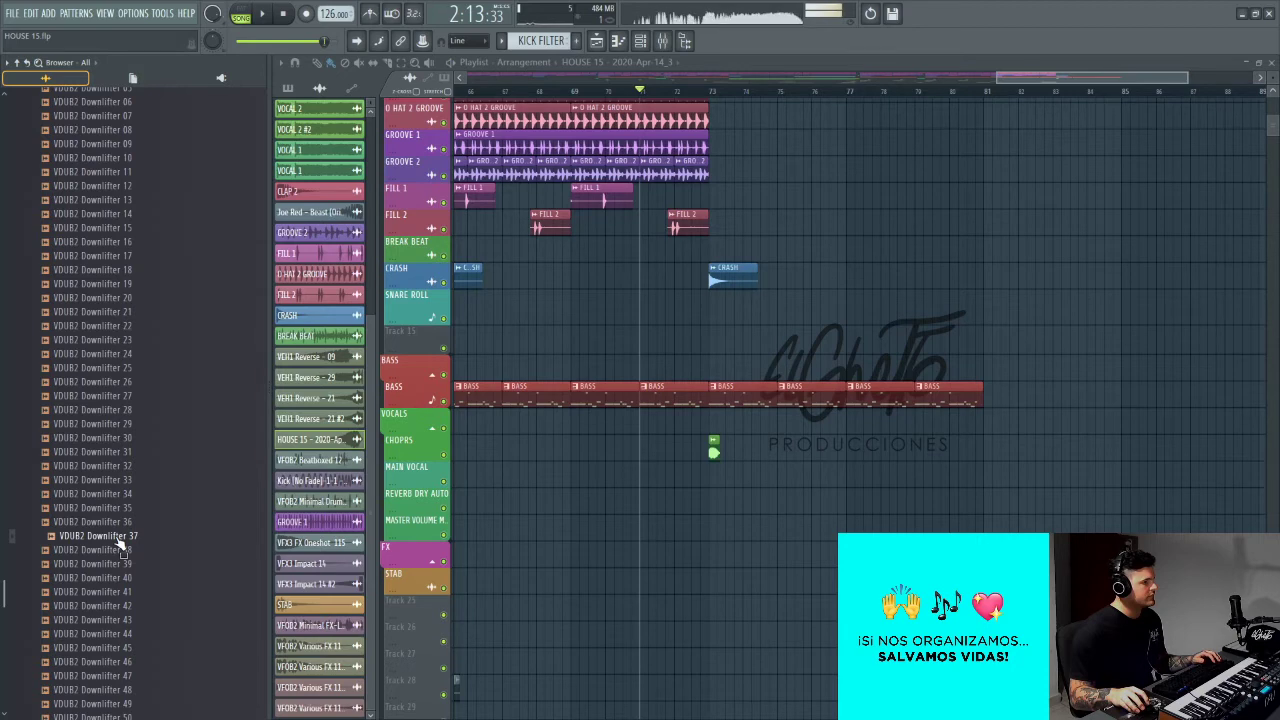
Step: Place VDUB2 Downlifter 37 on the REVERB DRY AUTO track, aligned to start at bar 73
left_click_drag(119, 543, 728, 500)
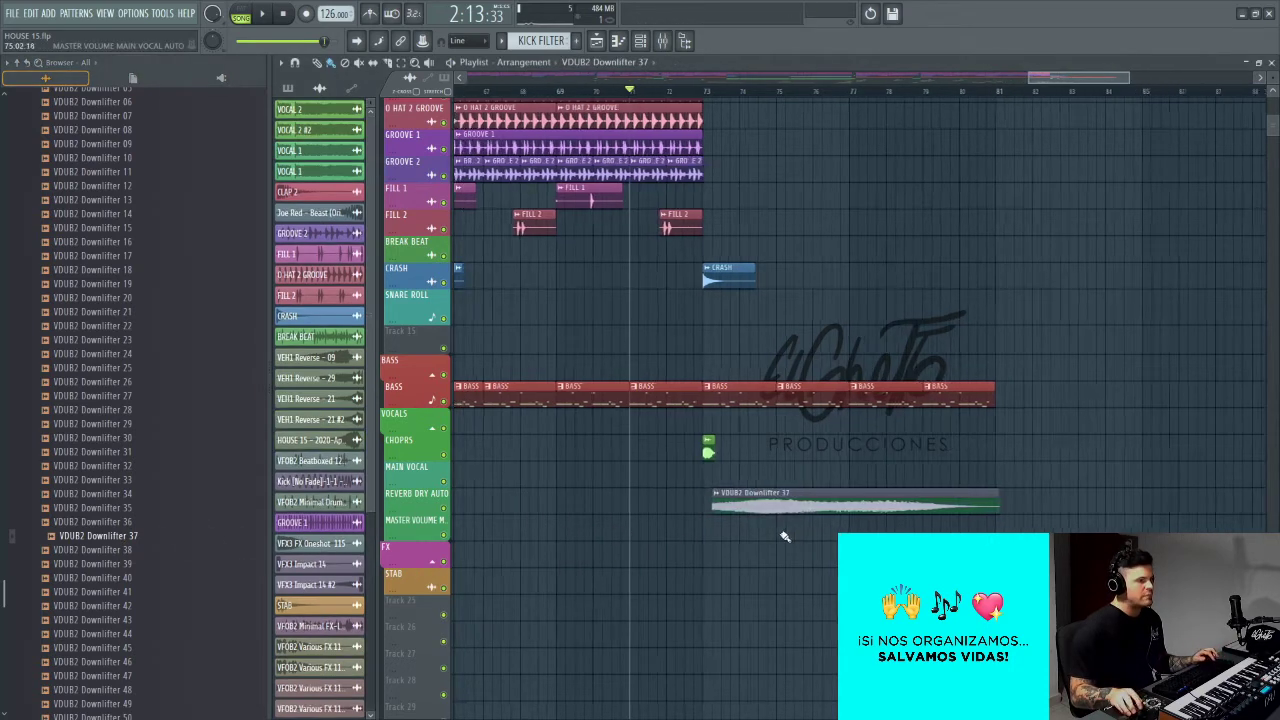
scroll(700, 520, "up", 3)
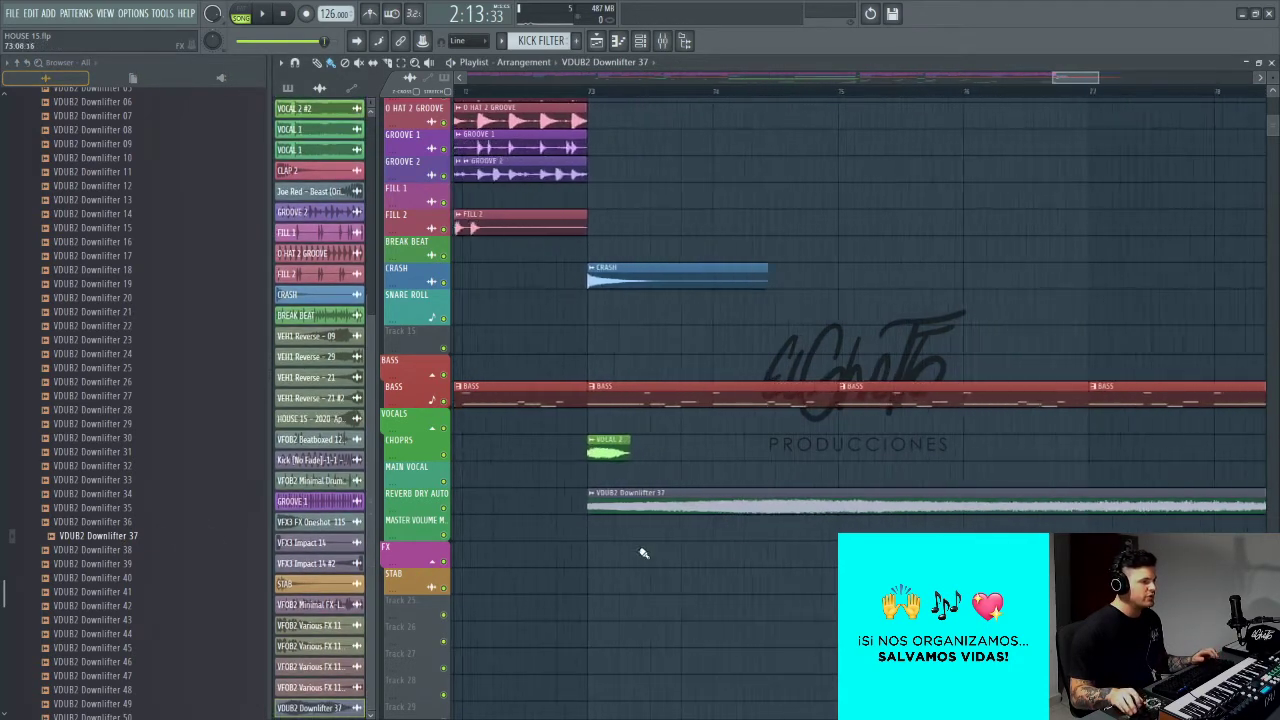
scroll(700, 525, "up", 3)
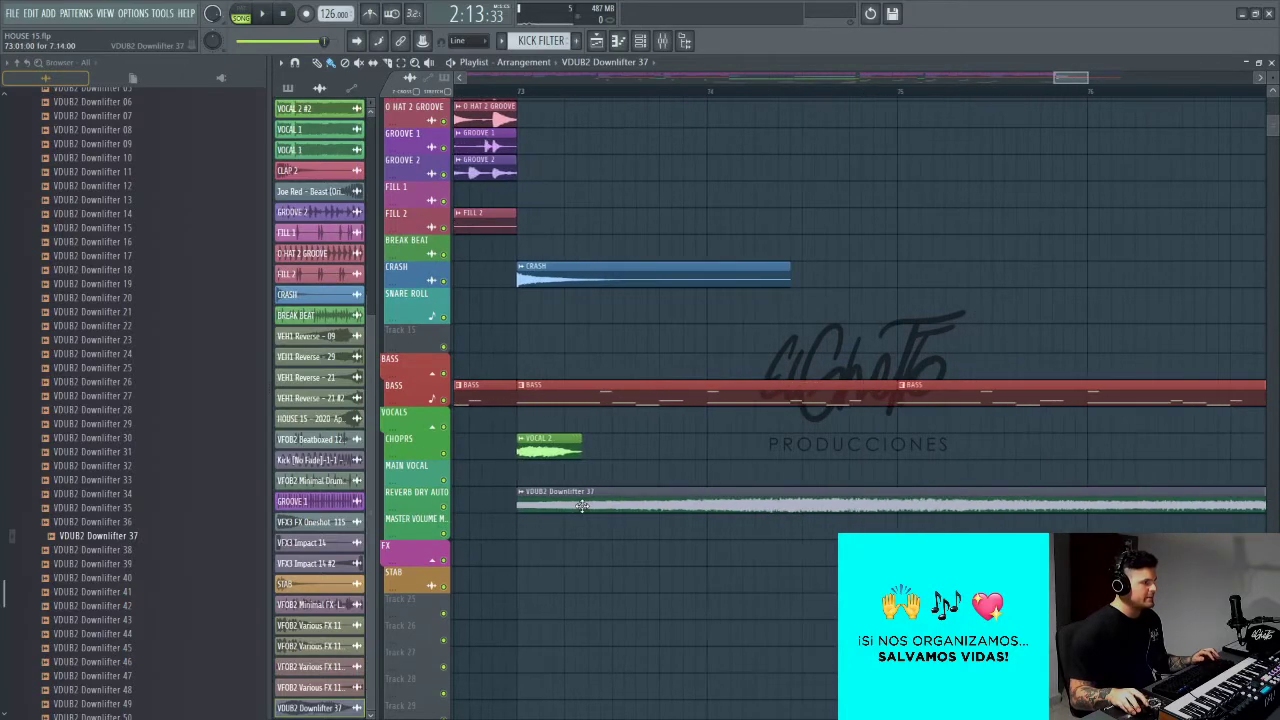
scroll(646, 486, "down", 3)
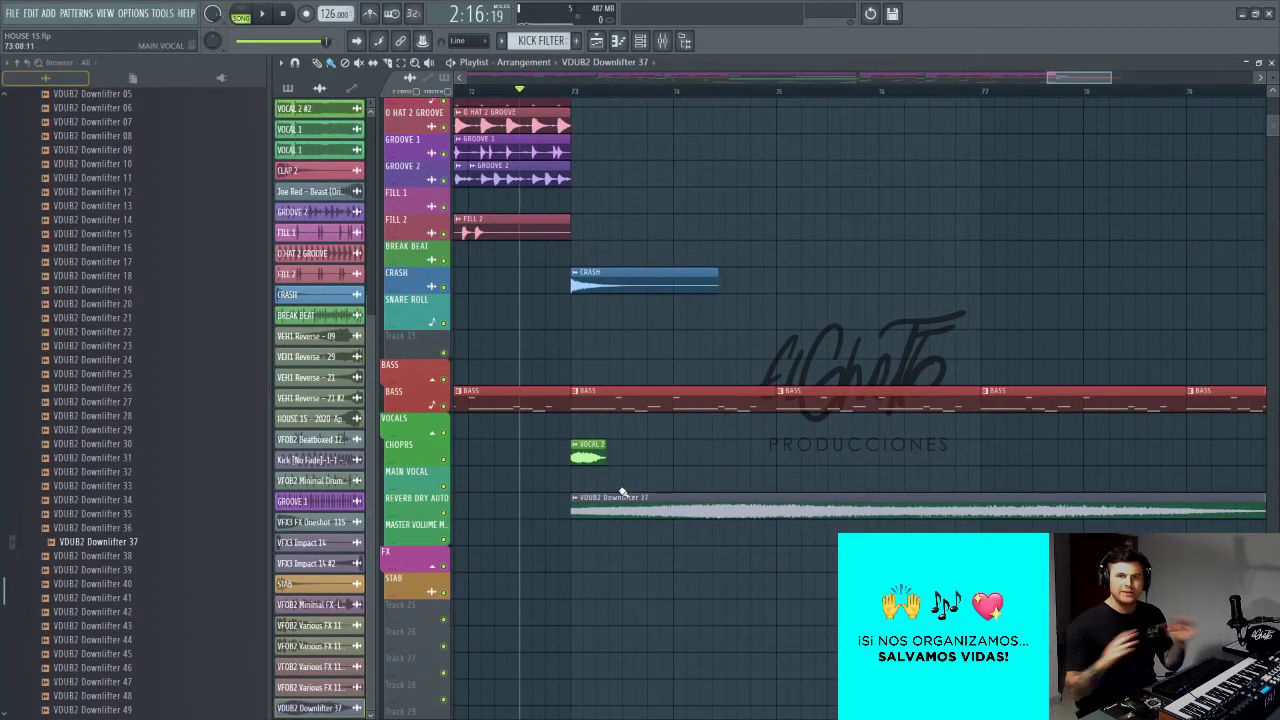
Step: Lower the VDUB2 Downlifter 37 channel volume and play the transition through bar 73
double_click(648, 512)
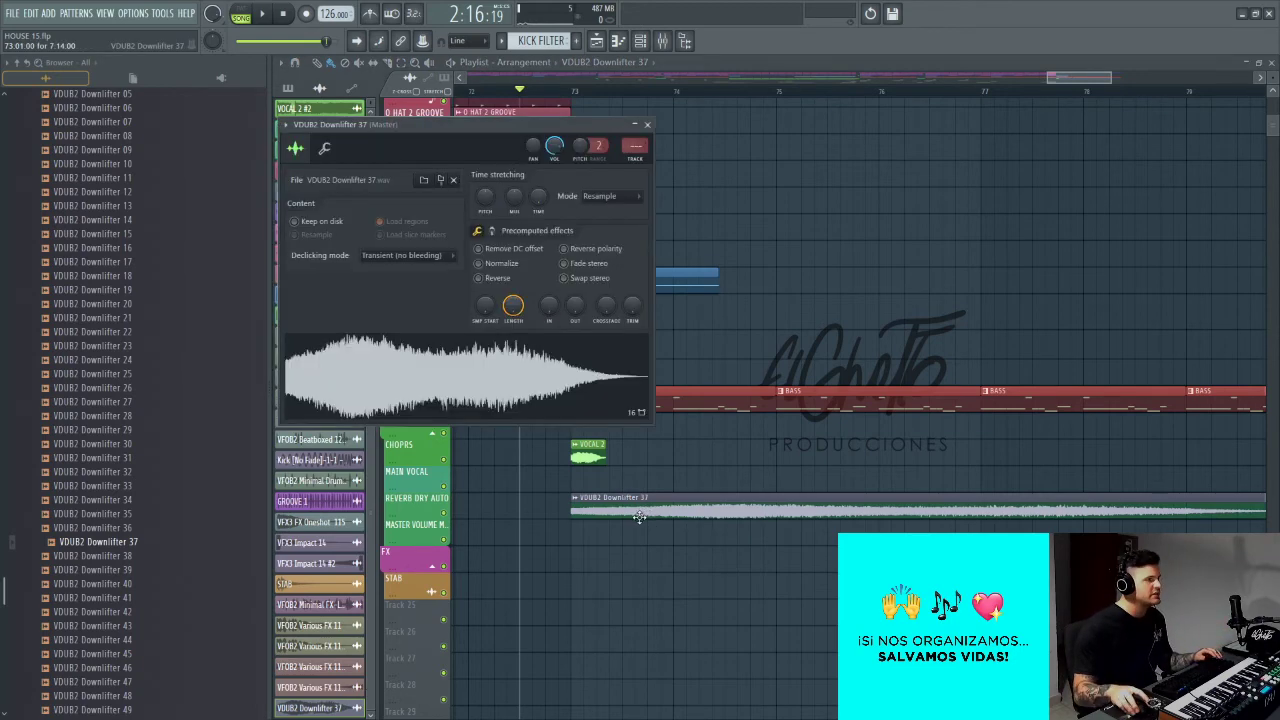
left_click_drag(536, 130, 917, 162)
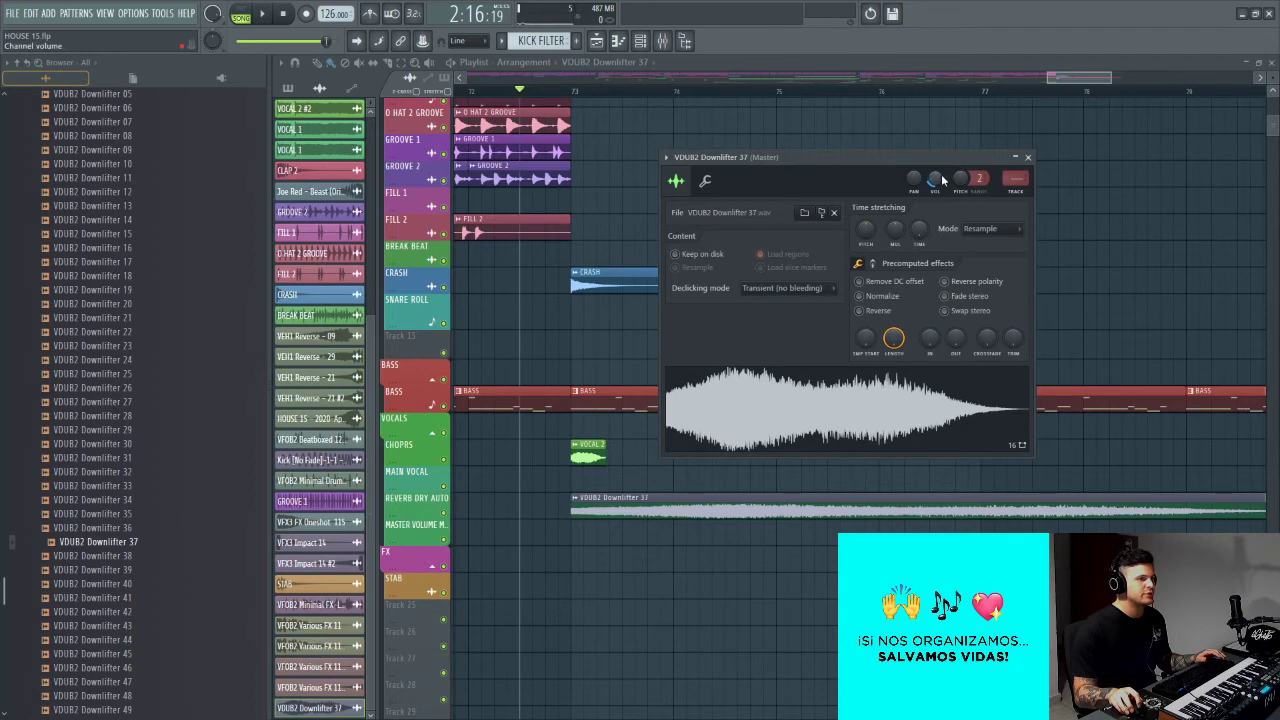
key("space")
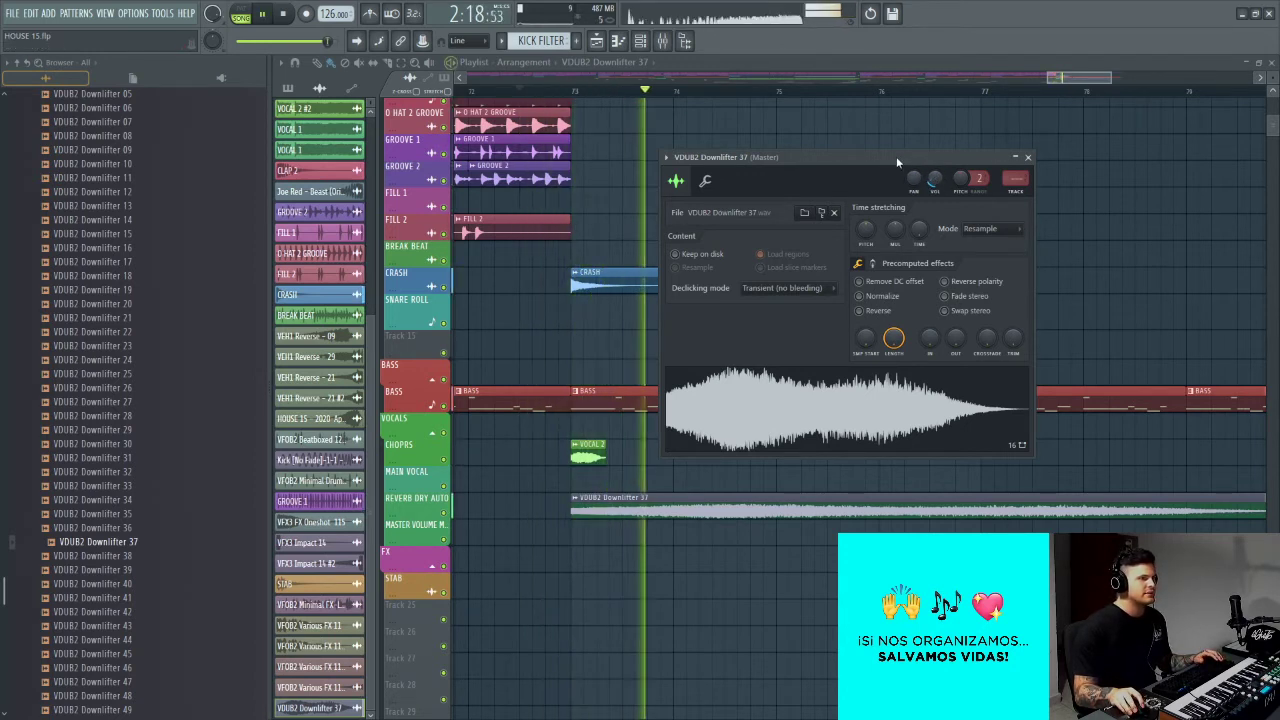
key("Escape")
scroll(851, 255, "down", 6)
key("space")
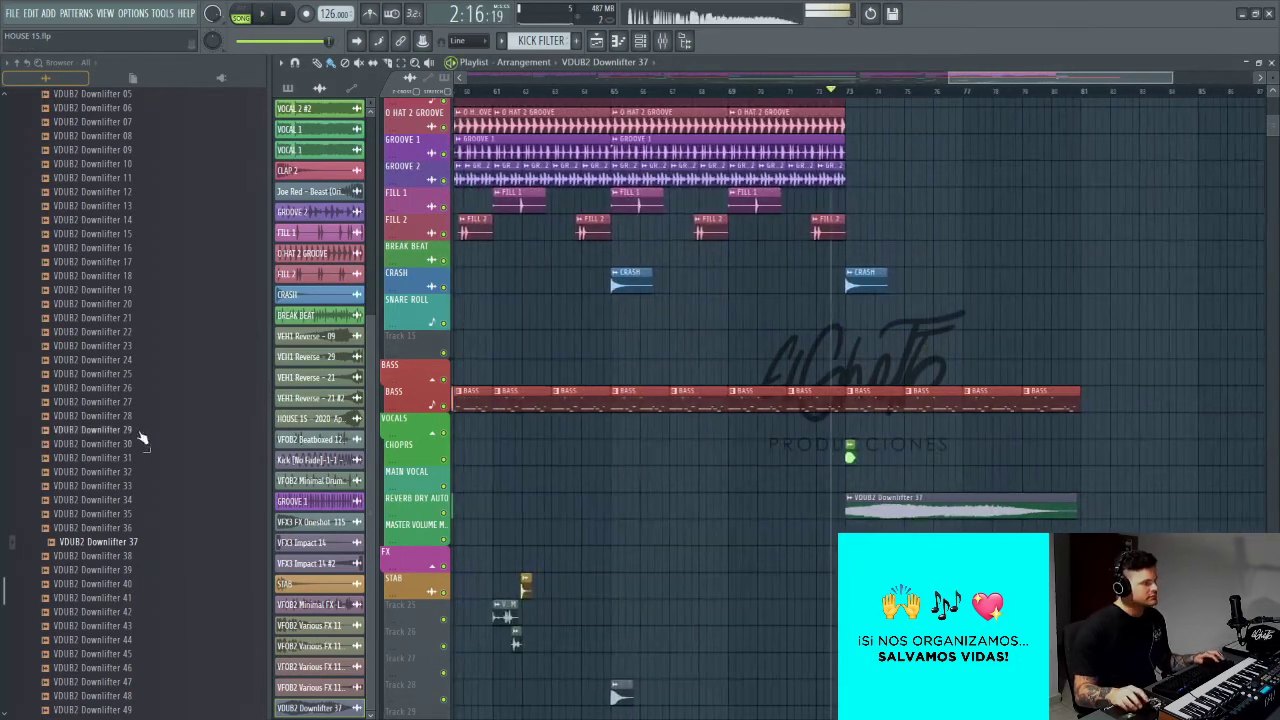
Step: Audition the samples VDUB2 Downlifter 38 through VDUB2 Downlifter 43
scroll(140, 438, "down", 6)
left_click(130, 274)
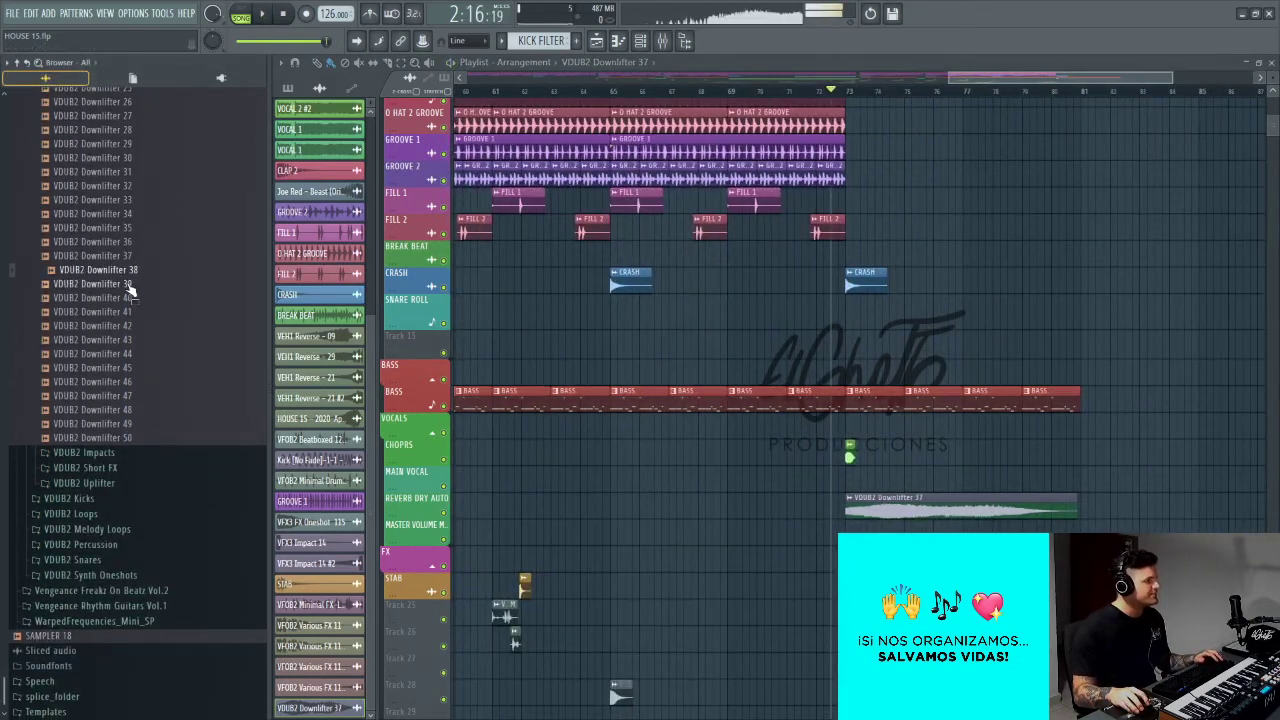
left_click(128, 284)
left_click(126, 299)
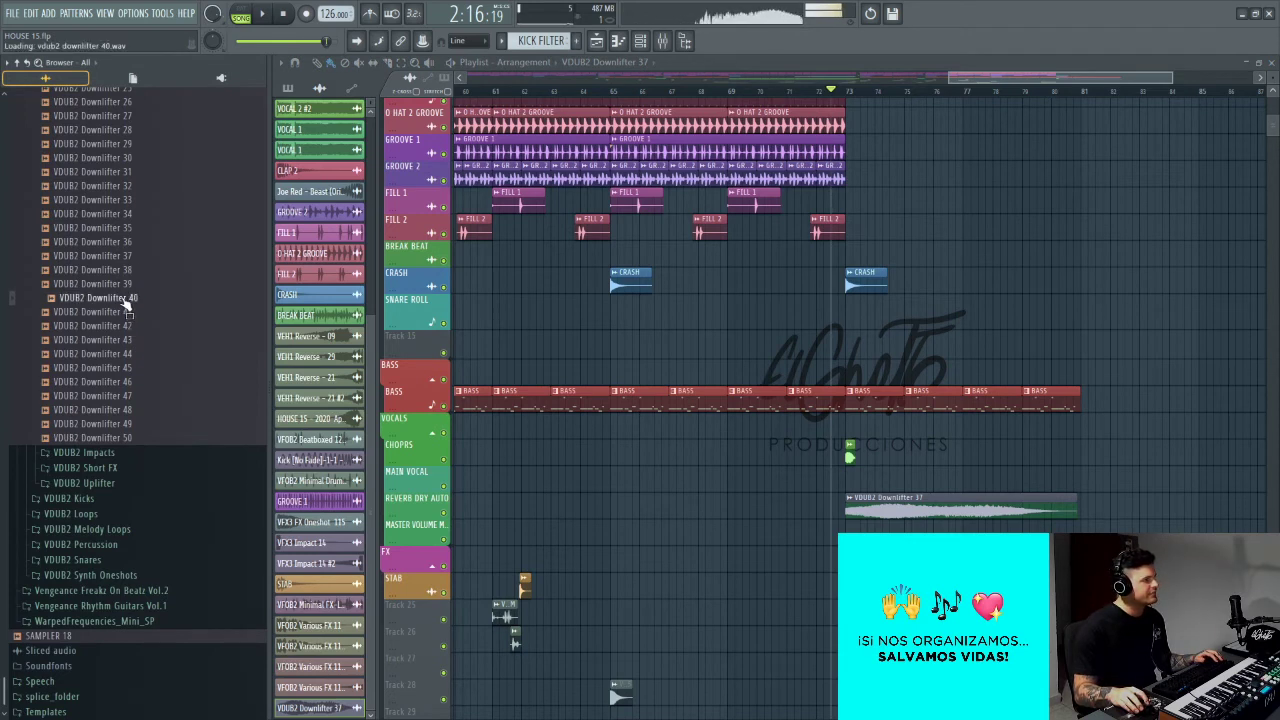
left_click(121, 312)
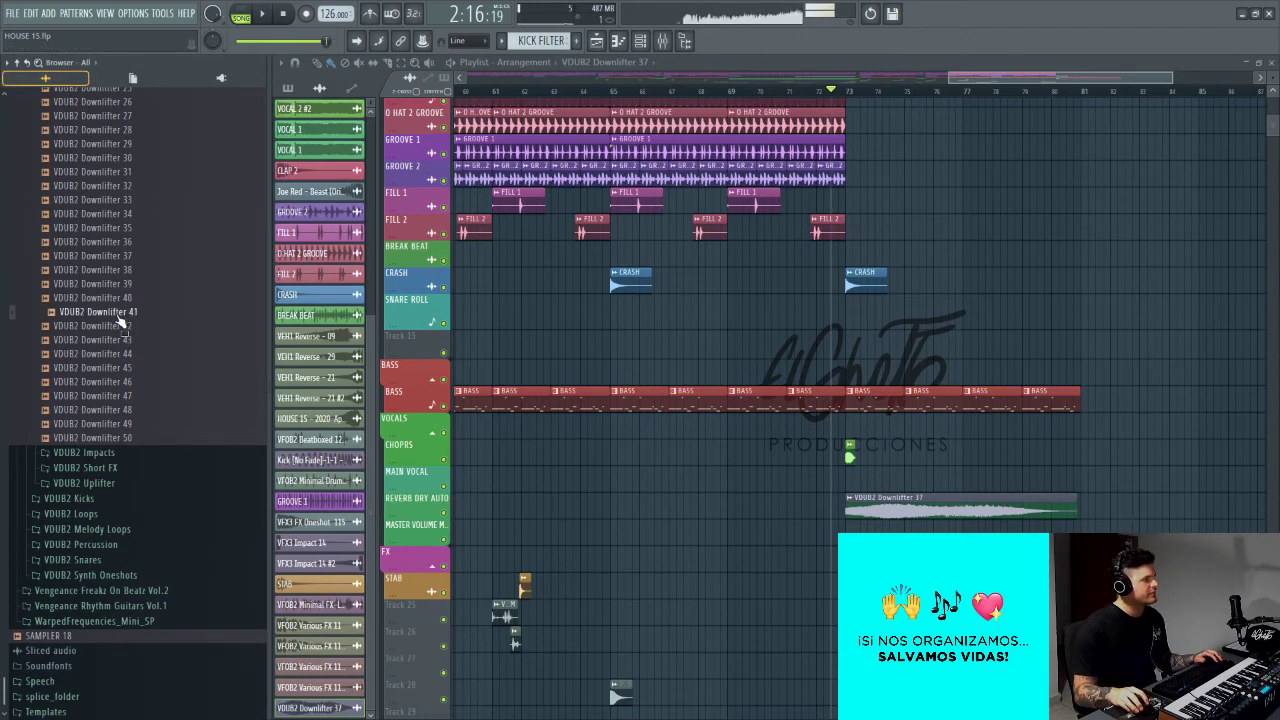
left_click(118, 328)
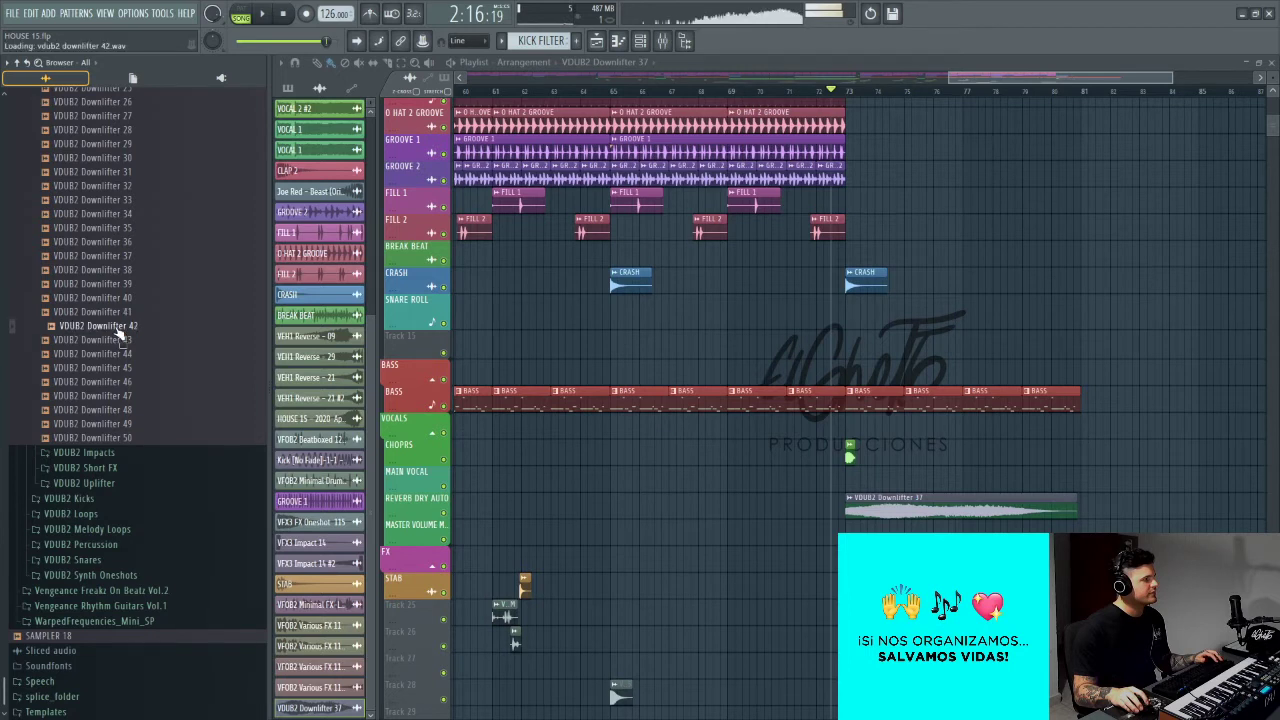
left_click(121, 341)
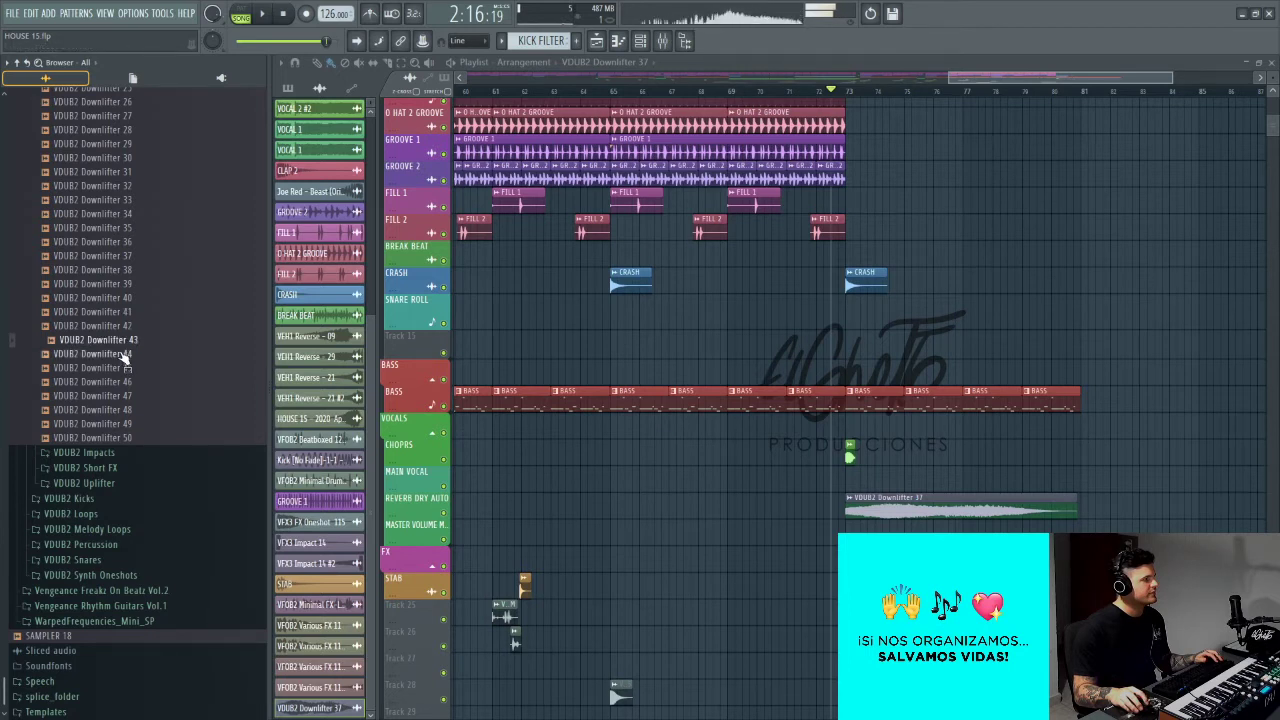
Step: Replace the downlifter at bar 73 with VDUB2 Downlifter 43, set its channel volume to about 14%, and play the transition
left_click_drag(266, 375, 740, 523)
scroll(917, 510, "up", 4)
double_click(740, 523)
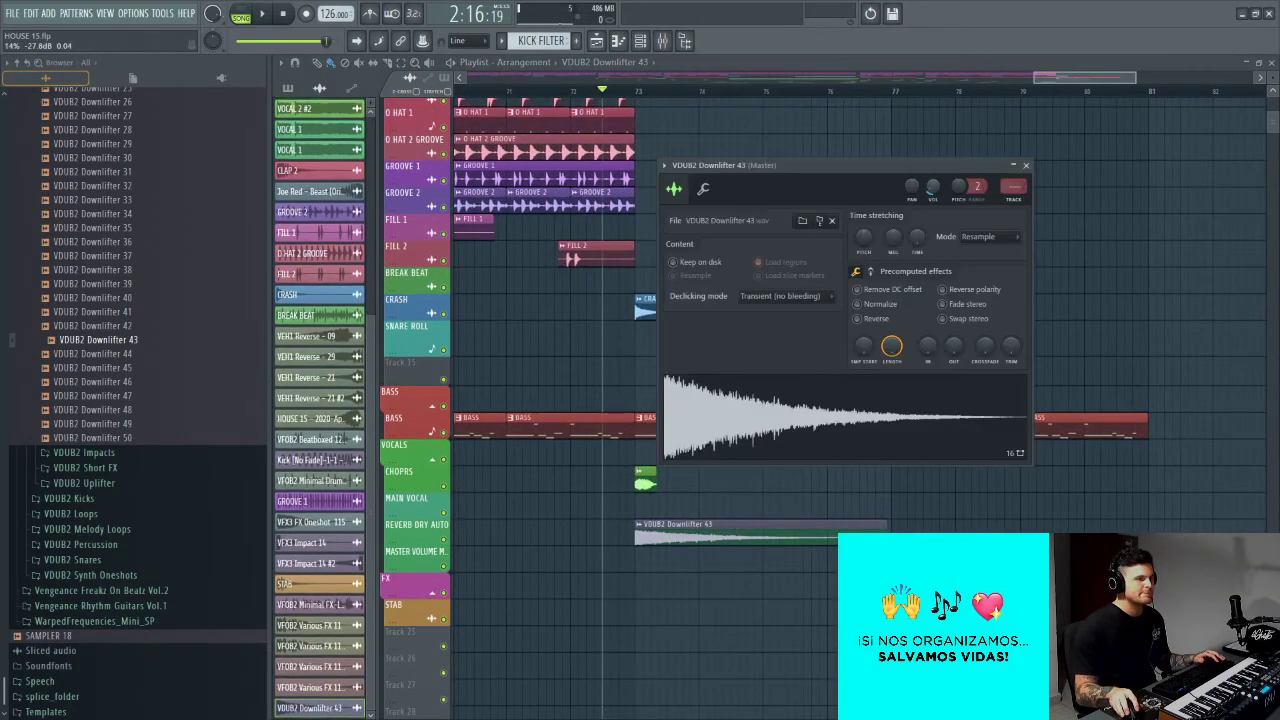
key("space")
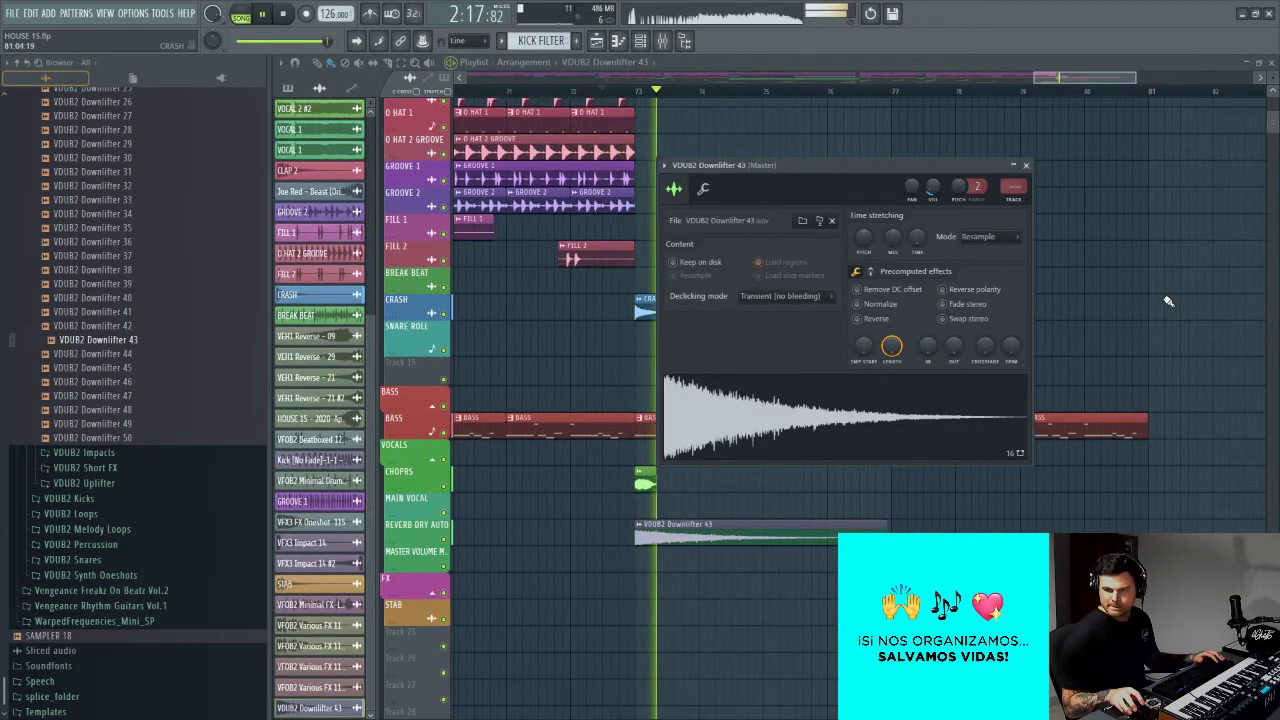
key("Escape")
Step: Duplicate the kick, crash and bass clips of bars 73 to 81 into the following eight bars and stop playback
scroll(843, 360, "down", 2)
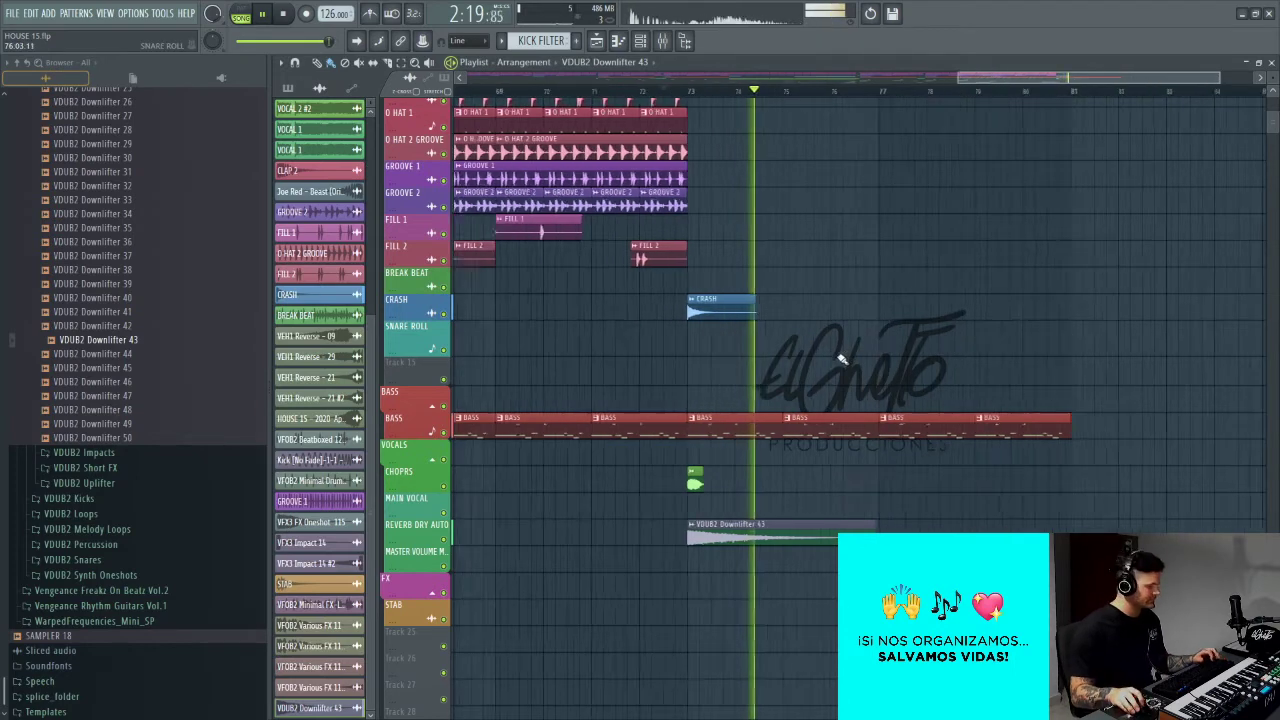
scroll(843, 360, "down", 3)
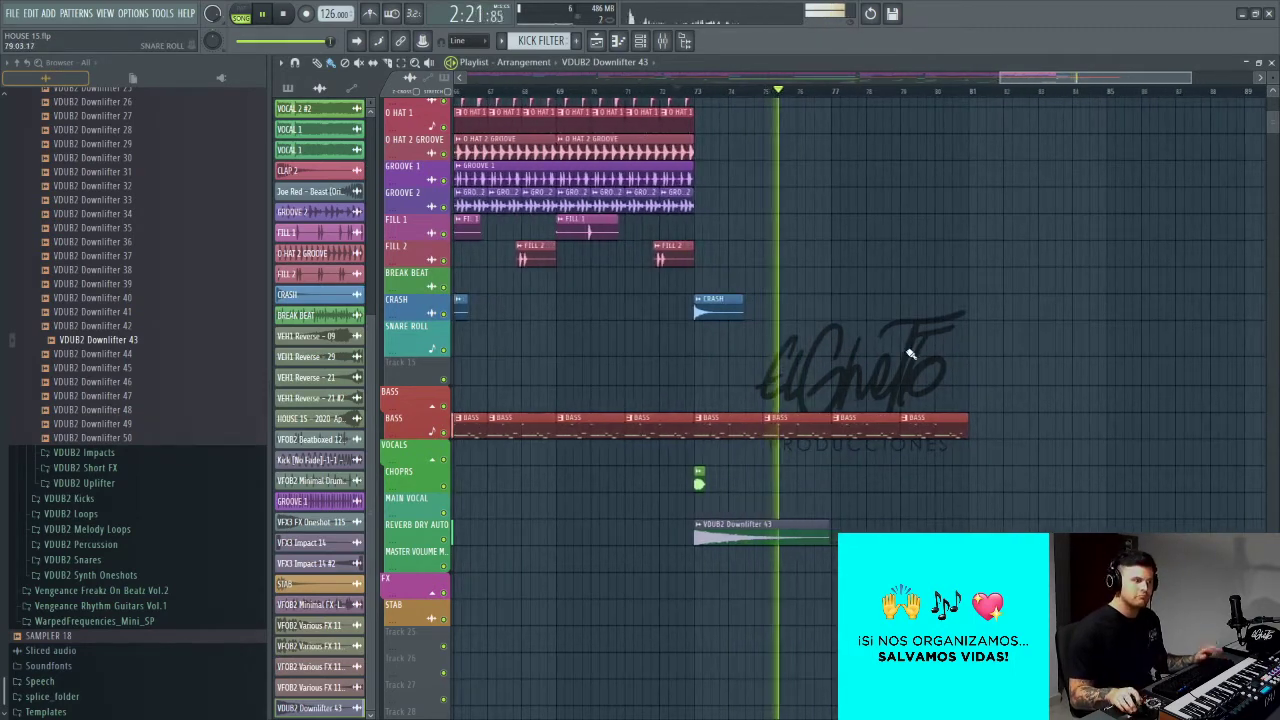
scroll(910, 355, "up", 3)
left_click_drag(917, 341, 781, 362)
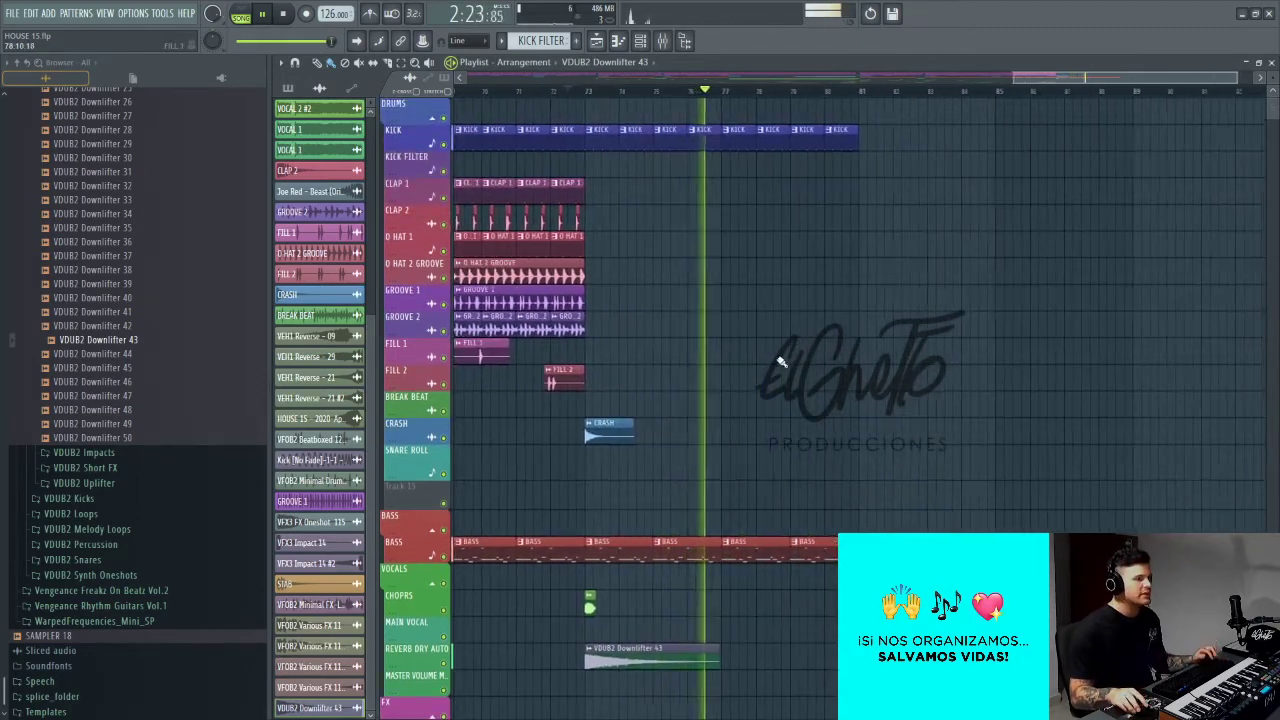
scroll(985, 410, "down", 3)
left_click_drag(985, 420, 897, 474)
scroll(890, 500, "up", 4)
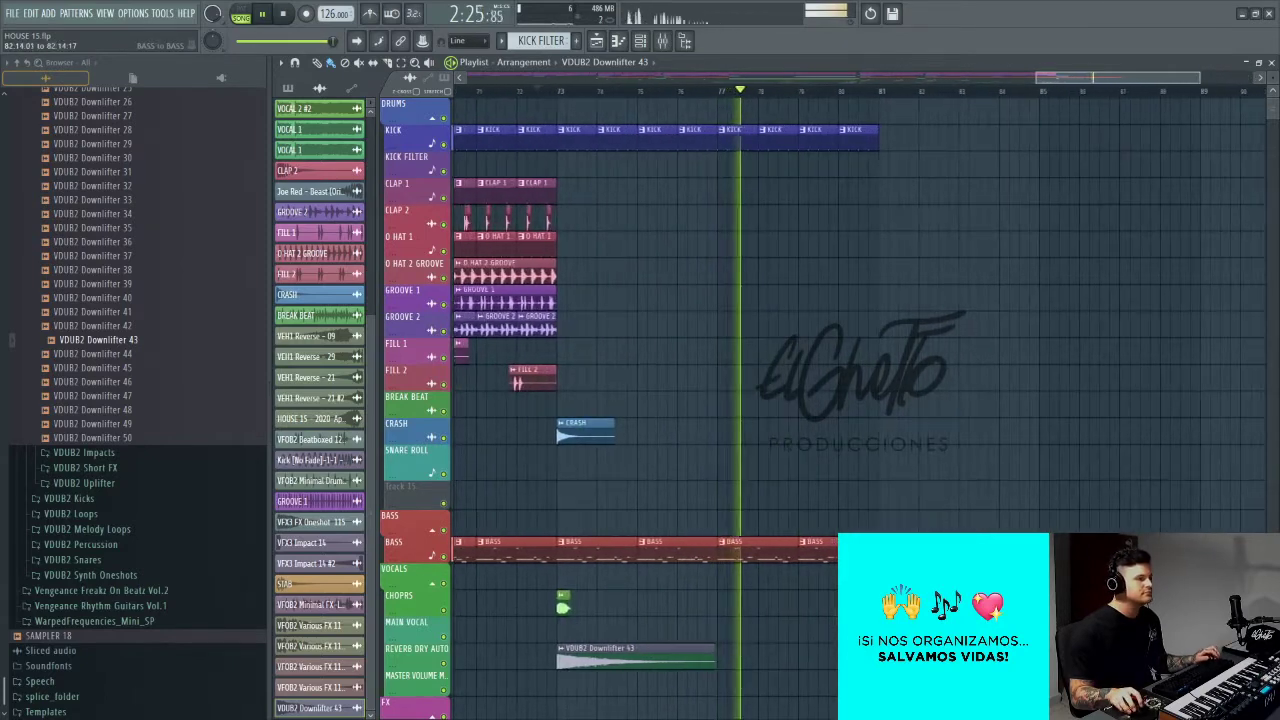
left_click_drag(976, 560, 560, 124)
key("ctrl+b")
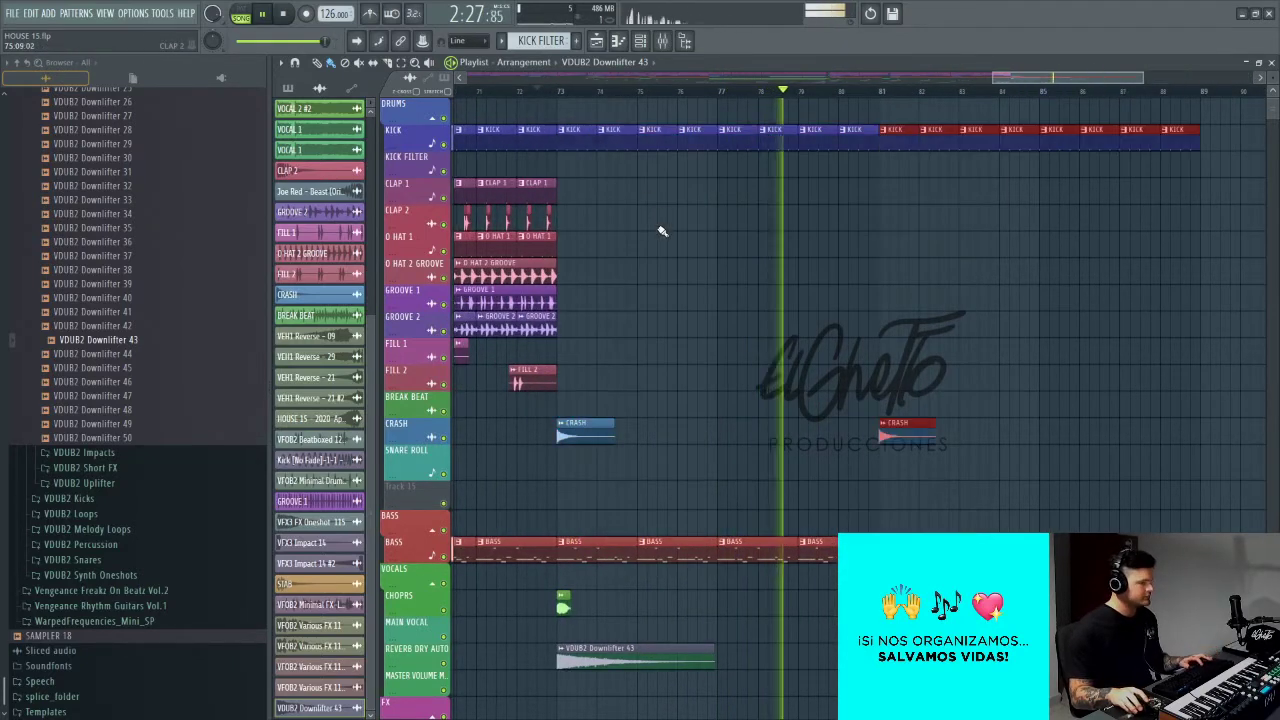
left_click(812, 338, "ctrl")
scroll(798, 335, "down", 2)
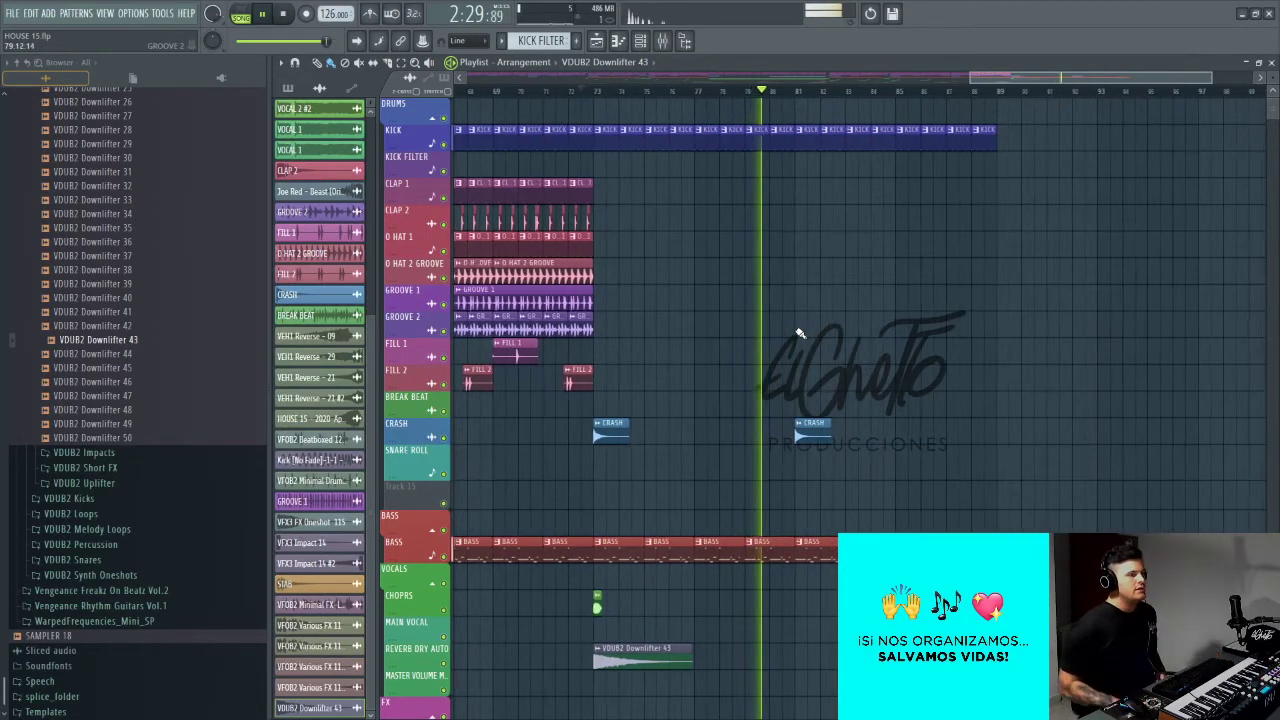
key("space")
scroll(740, 300, "up", 3)
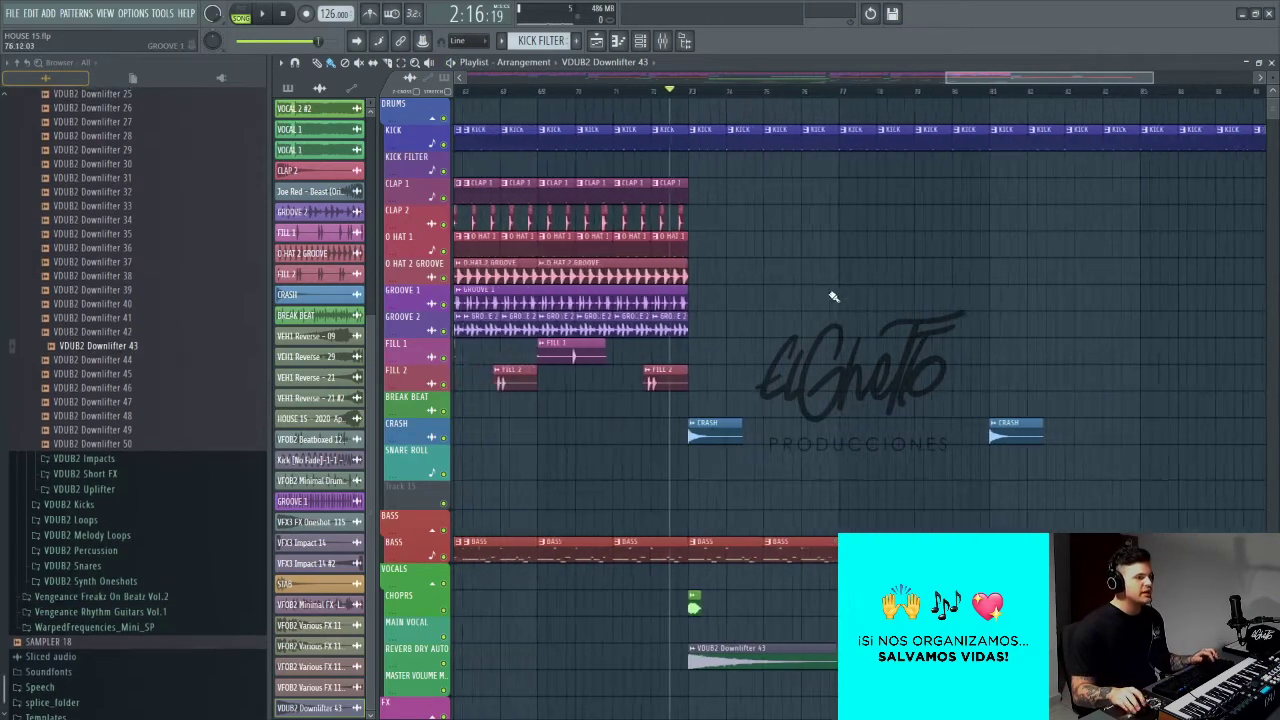
Step: Collapse the sample browser and copy four bars of the O HAT 1 and O HAT 2 GROOVE clips to bar 81
left_click_drag(269, 240, 4, 232)
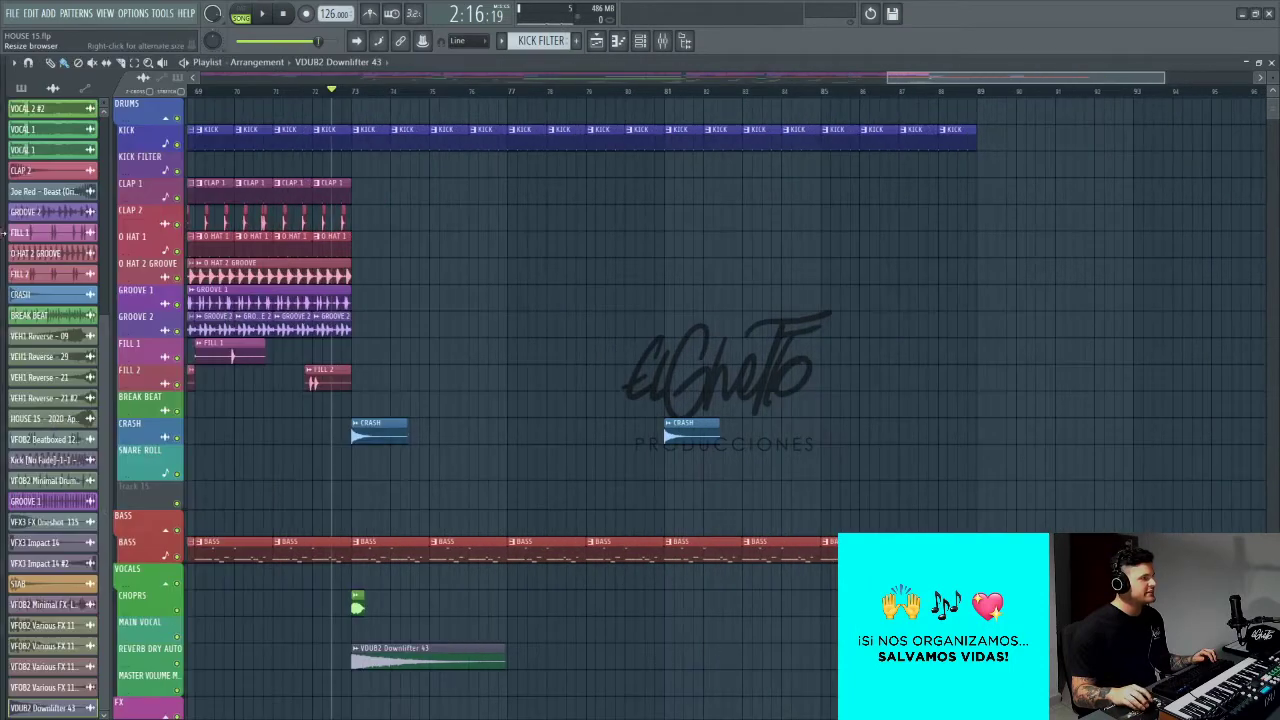
scroll(680, 320, "down", 3)
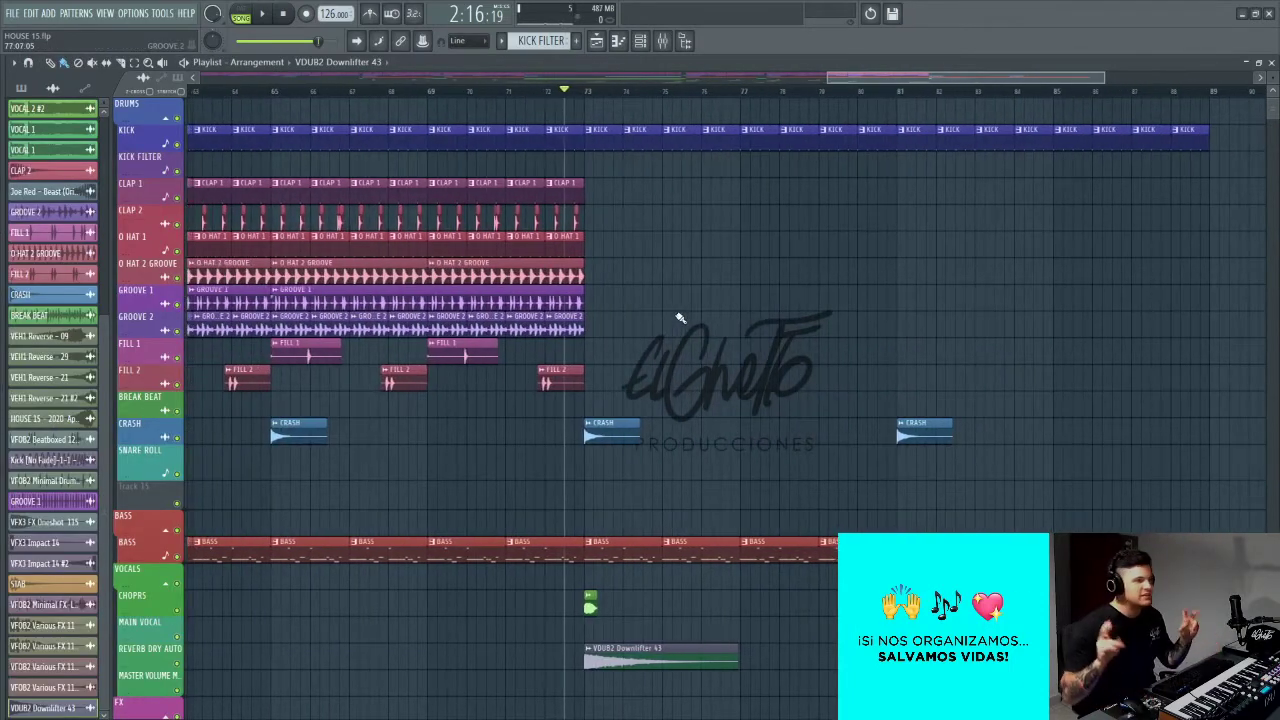
scroll(640, 330, "up", 3)
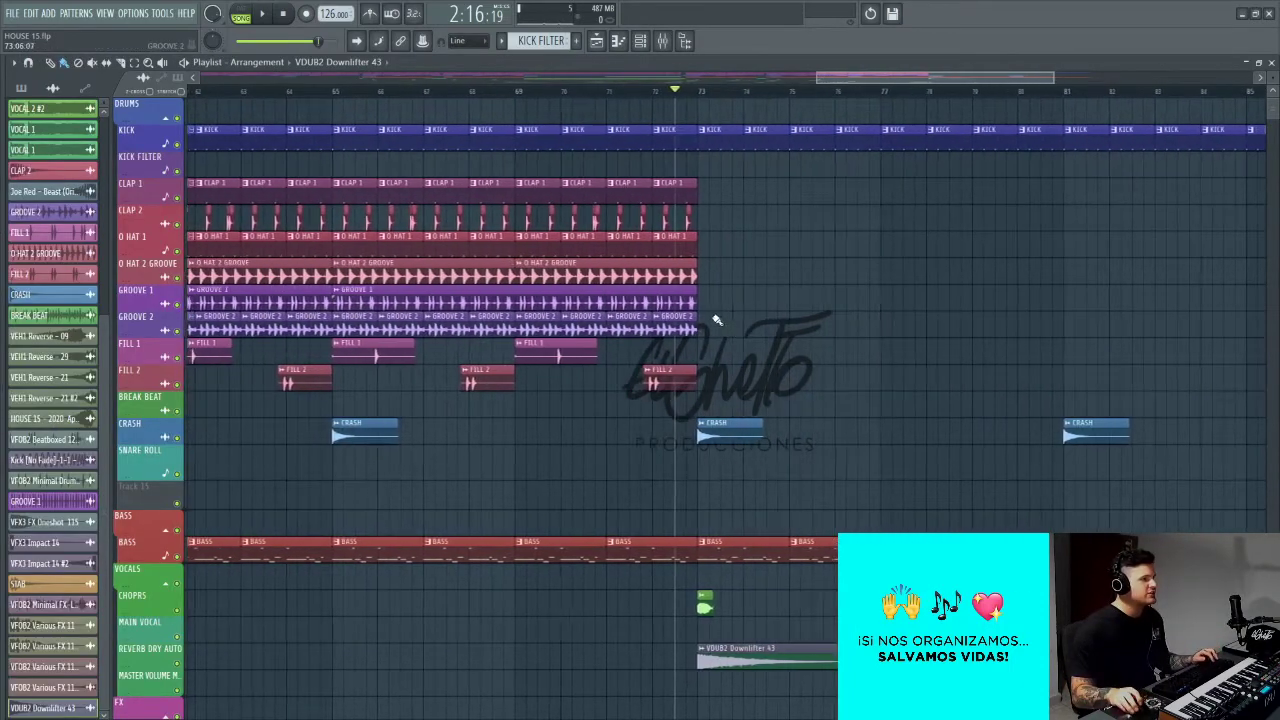
left_click_drag(756, 279, 894, 249)
scroll(497, 252, "down", 2)
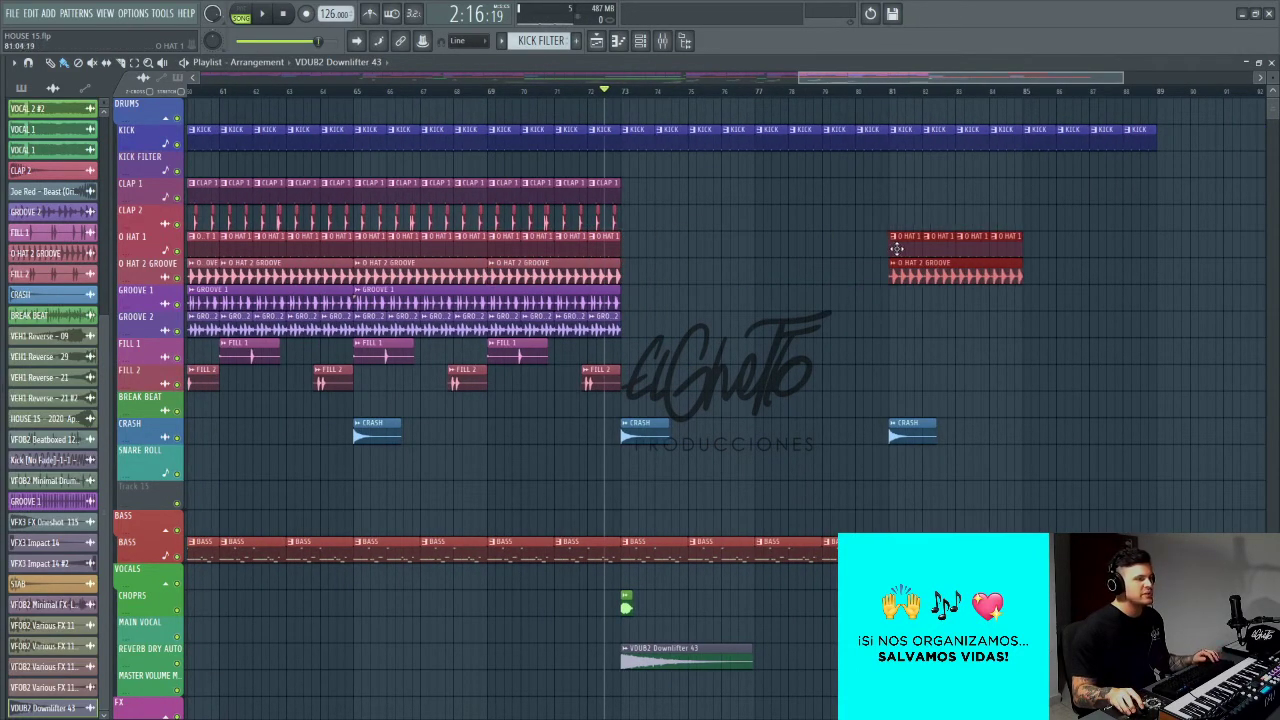
Step: Copy a GROOVE 1 clip and a GROOVE 2 clip to bar 81 on their own tracks
left_click(843, 247)
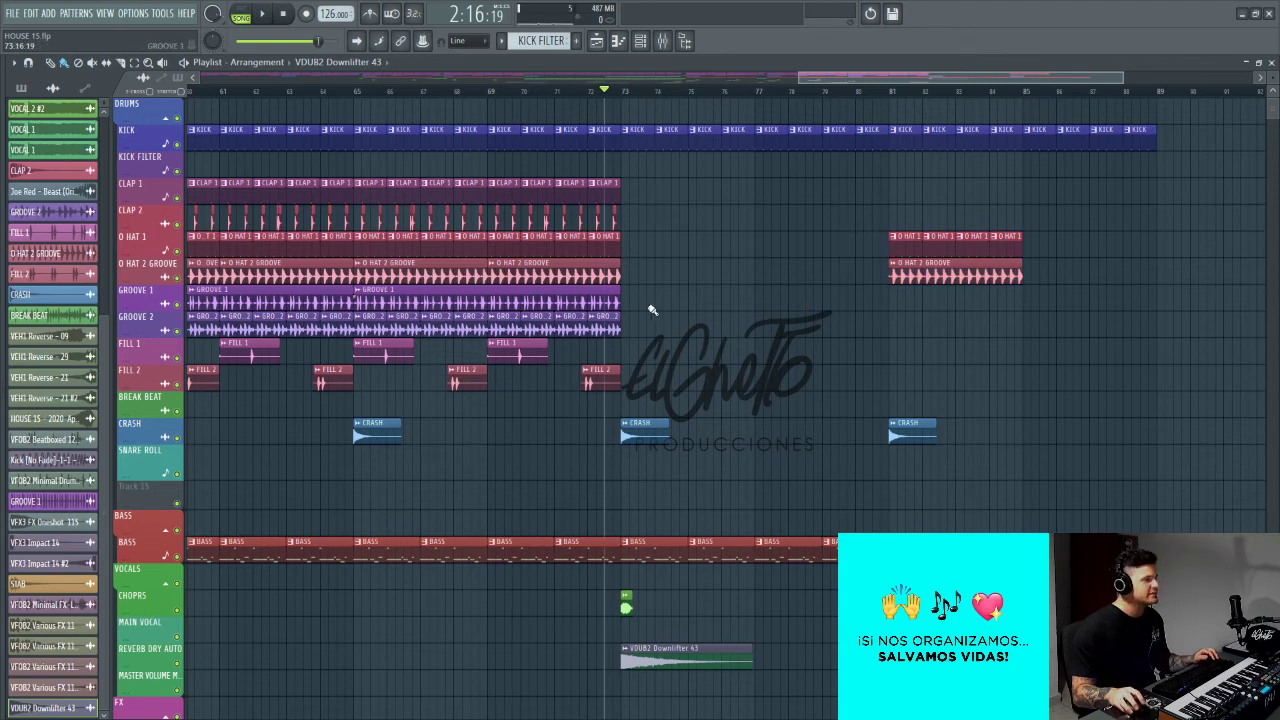
left_click_drag(413, 303, 947, 290)
left_click(608, 328)
scroll(990, 400, "up", 5)
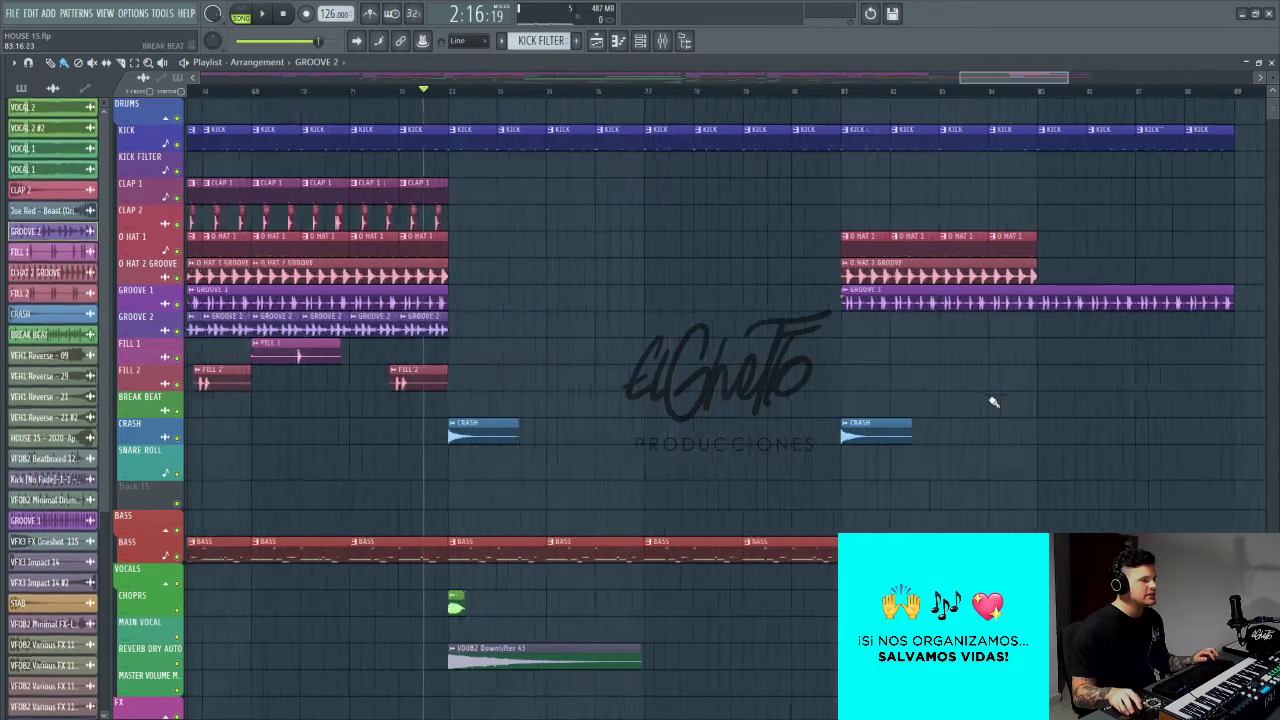
left_click(446, 329)
left_click(447, 349)
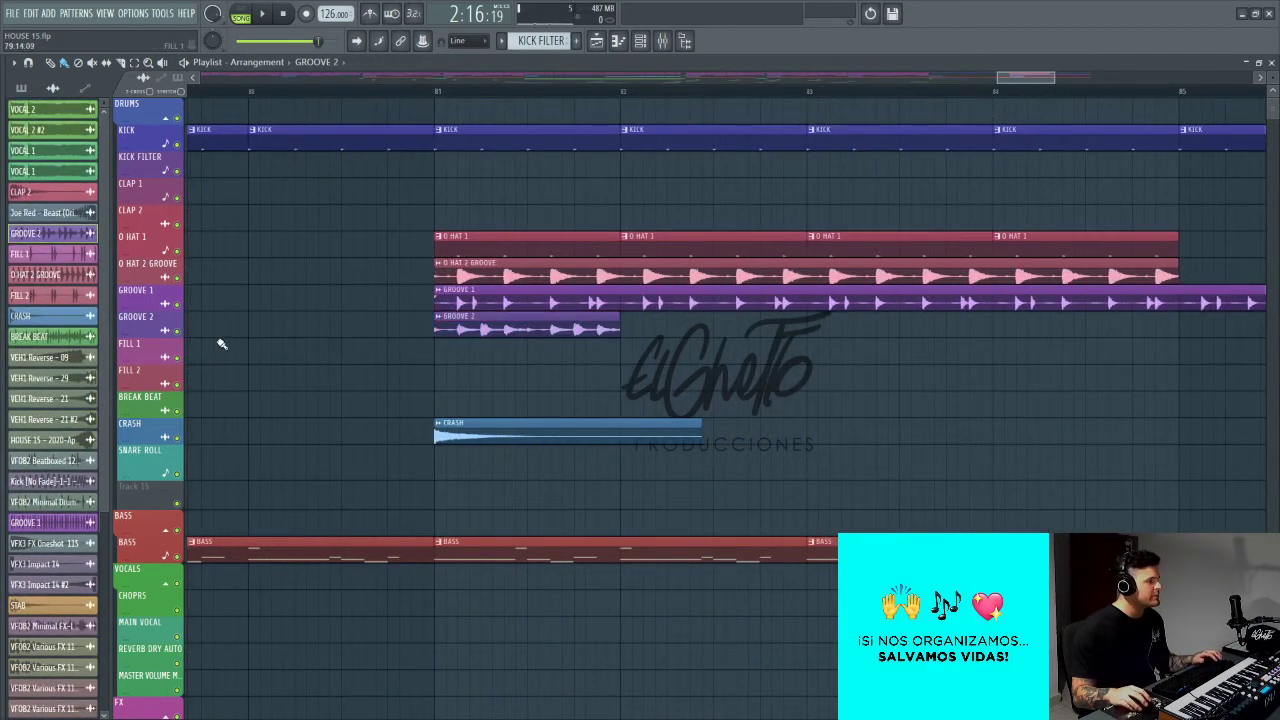
Step: Solo the GROOVE 2 track, play it from bar 81, and shorten its clip there to one beat
right_click(178, 333)
key("space")
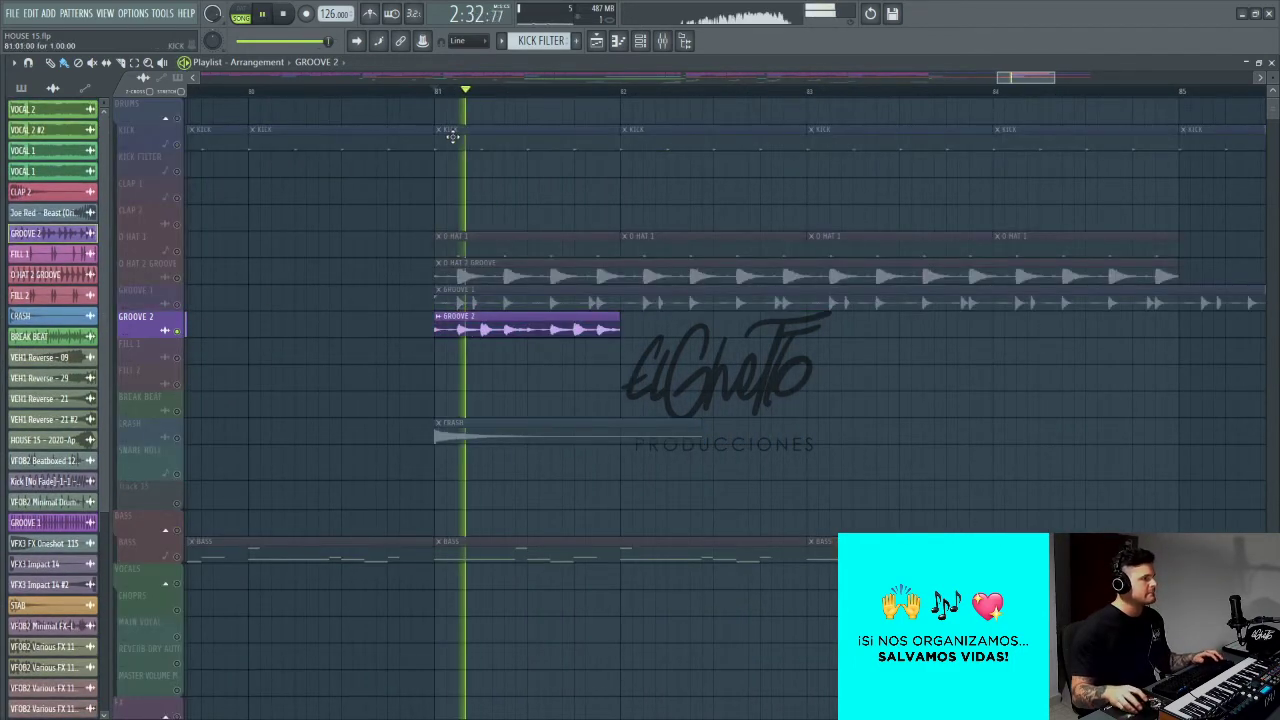
scroll(534, 334, "up", 3)
key("space")
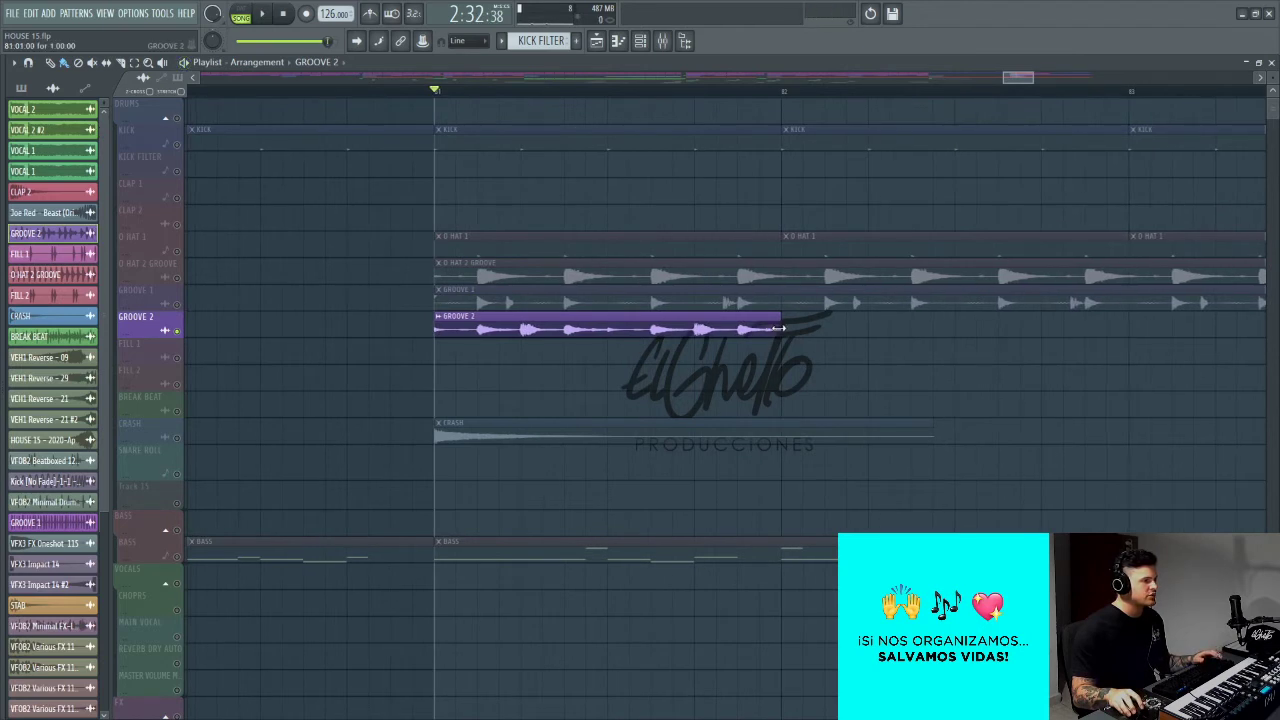
scroll(523, 359, "down", 3)
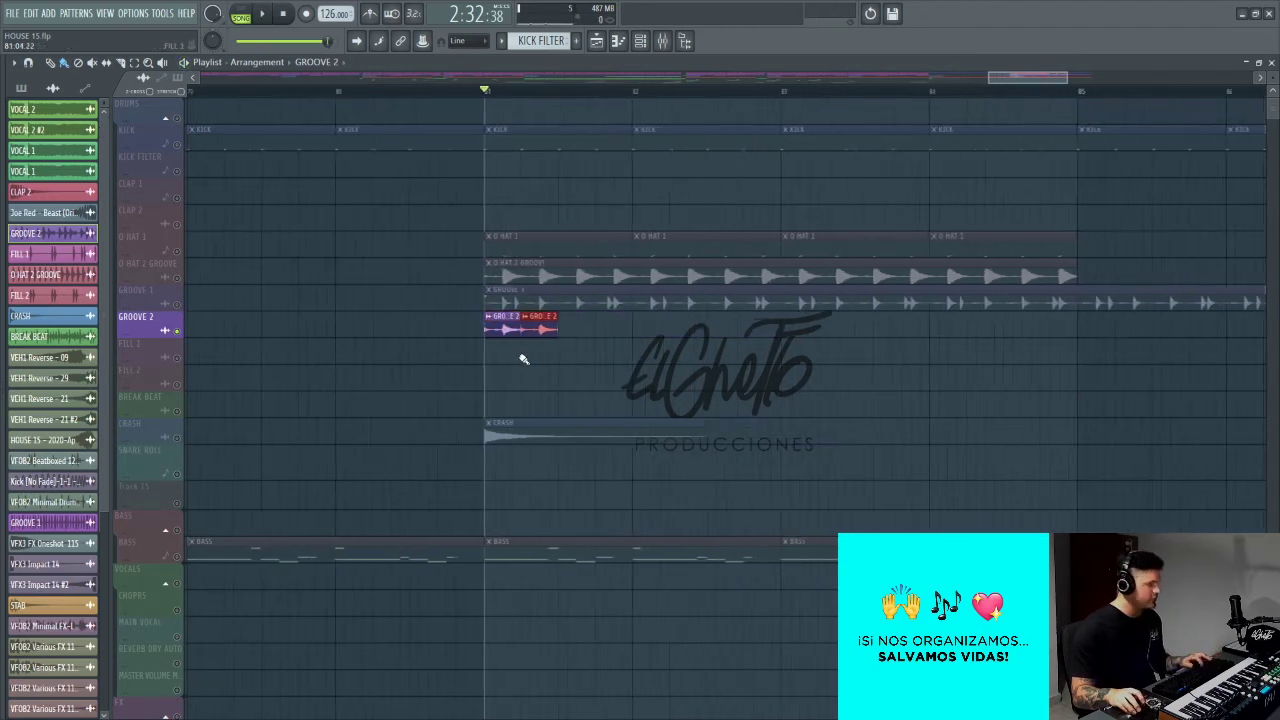
Step: Duplicate the one-beat GROOVE 2 clip until it fills bar 81, and listen to the loop
key("ctrl+b")
key("ctrl+b")
key("ctrl+b")
key("space")
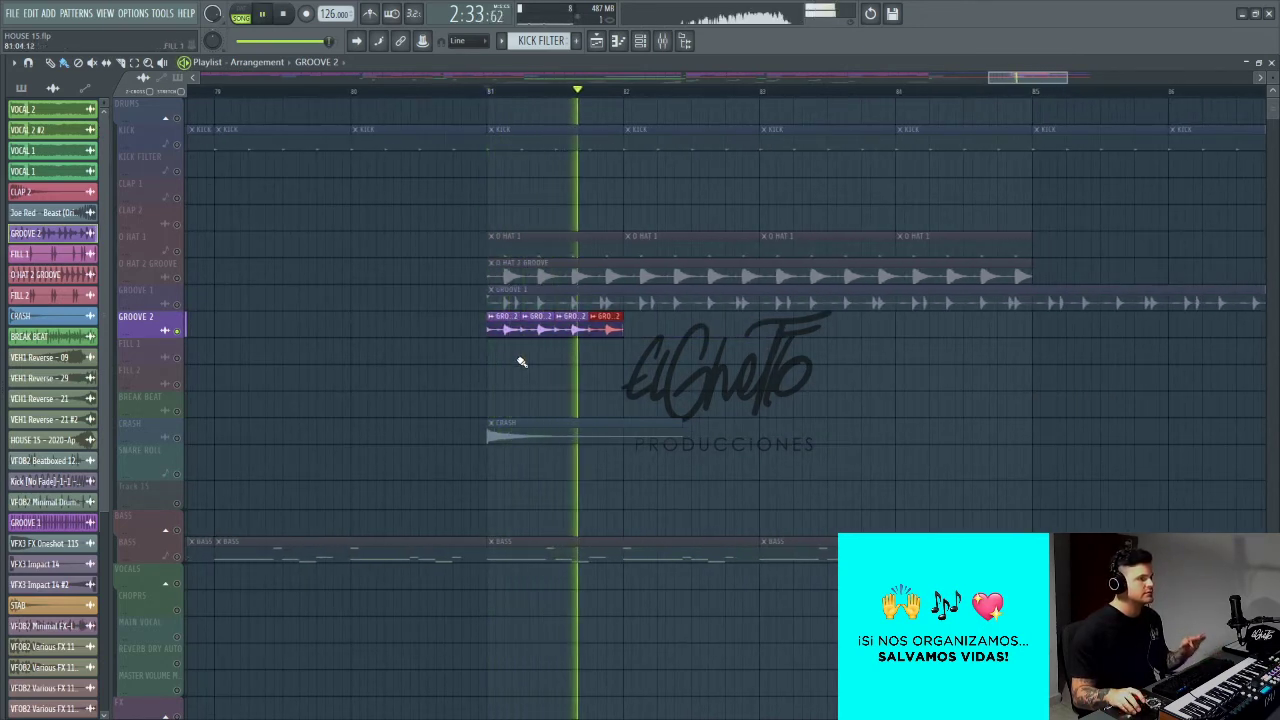
key("space")
Step: Select the one-beat GROOVE 2 clips of bar 81 and duplicate them repeatedly up to bar 87
left_click_drag(628, 352, 490, 345)
scroll(506, 356, "down", 2)
scroll(508, 357, "down", 1)
key("ctrl+b")
key("ctrl+b")
key("ctrl+b")
key("ctrl+b")
key("ctrl+b")
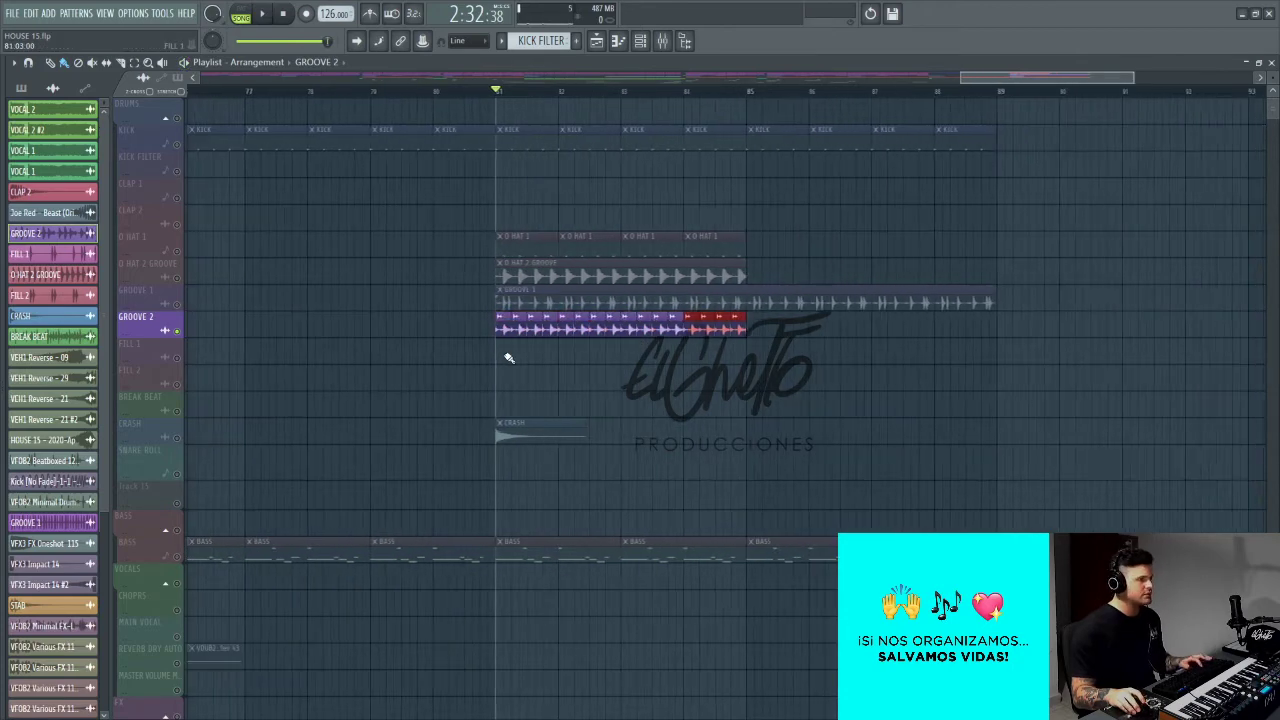
Step: Turn off the GROOVE 2 solo so that all playlist tracks are enabled
right_click(172, 303)
left_click(167, 302)
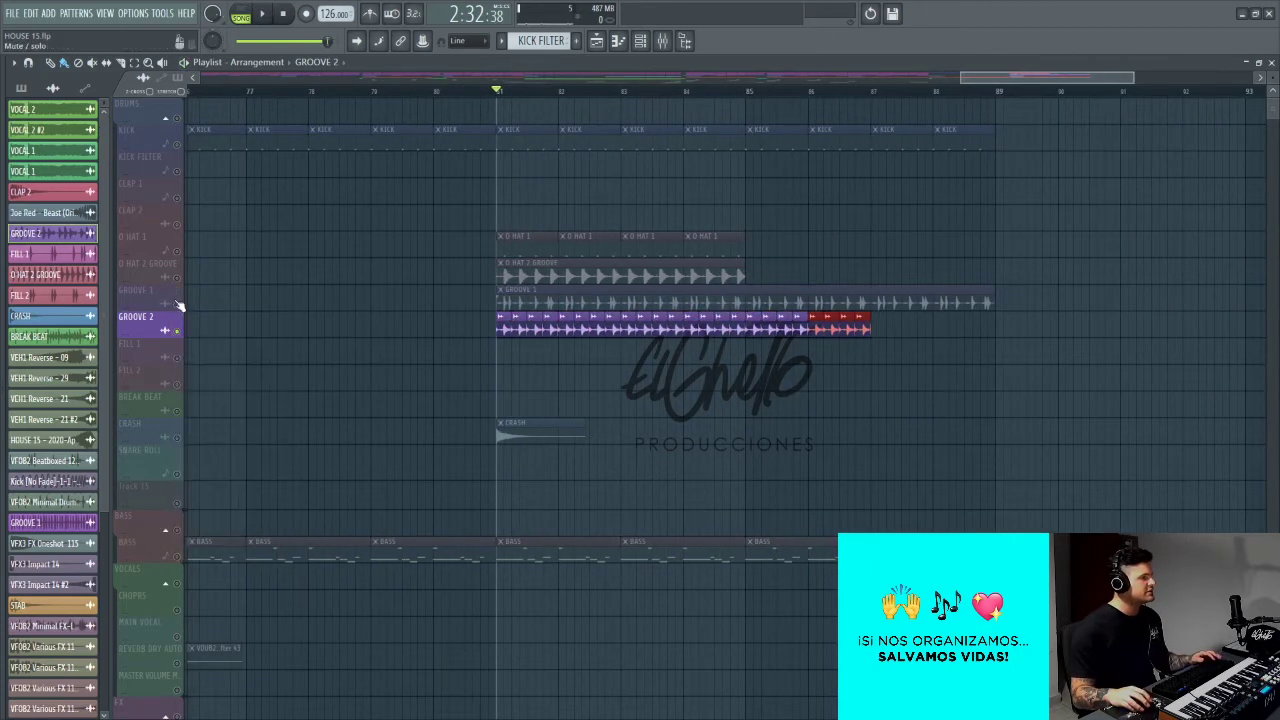
right_click(178, 305)
right_click(178, 305)
Step: Place a VOCAL 1 clip on the CHOPRS track in the bar before bar 81
scroll(720, 453, "left", 4)
scroll(720, 453, "down", 2)
scroll(606, 434, "down", 3)
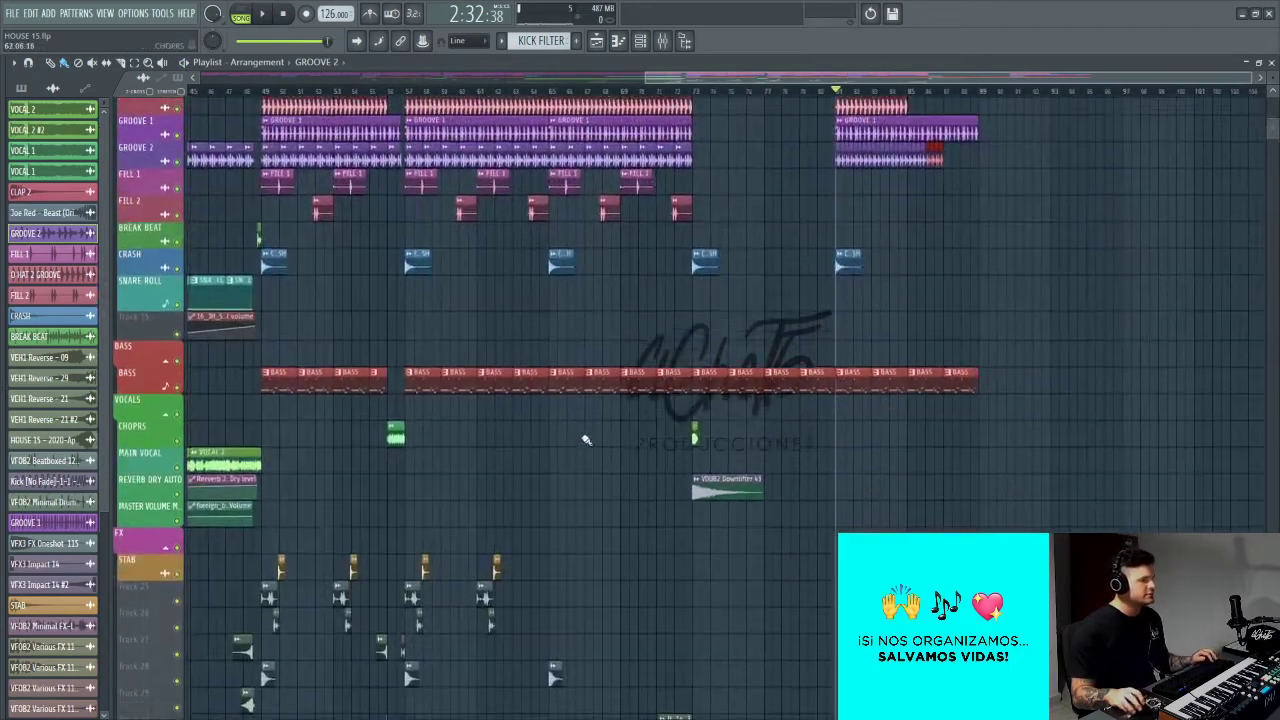
scroll(881, 478, "up", 4)
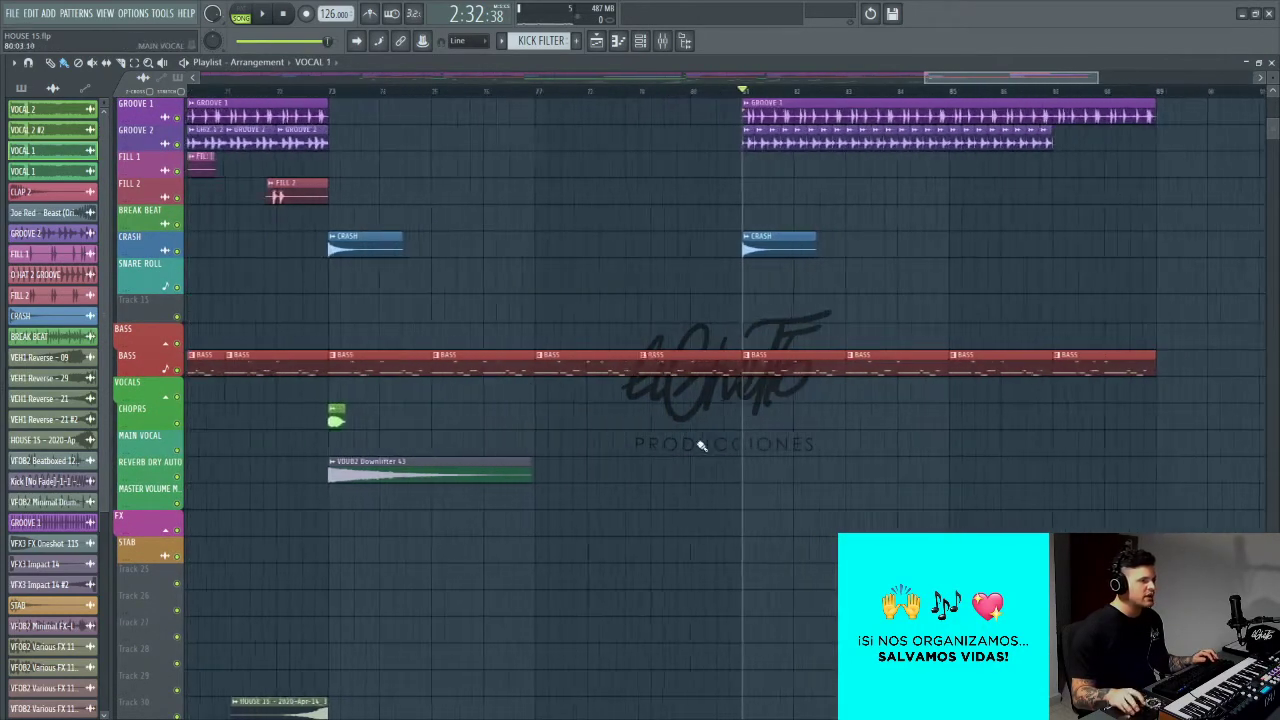
left_click(702, 446)
scroll(715, 449, "up", 4)
left_click_drag(637, 446, 627, 414)
scroll(674, 480, "down", 5)
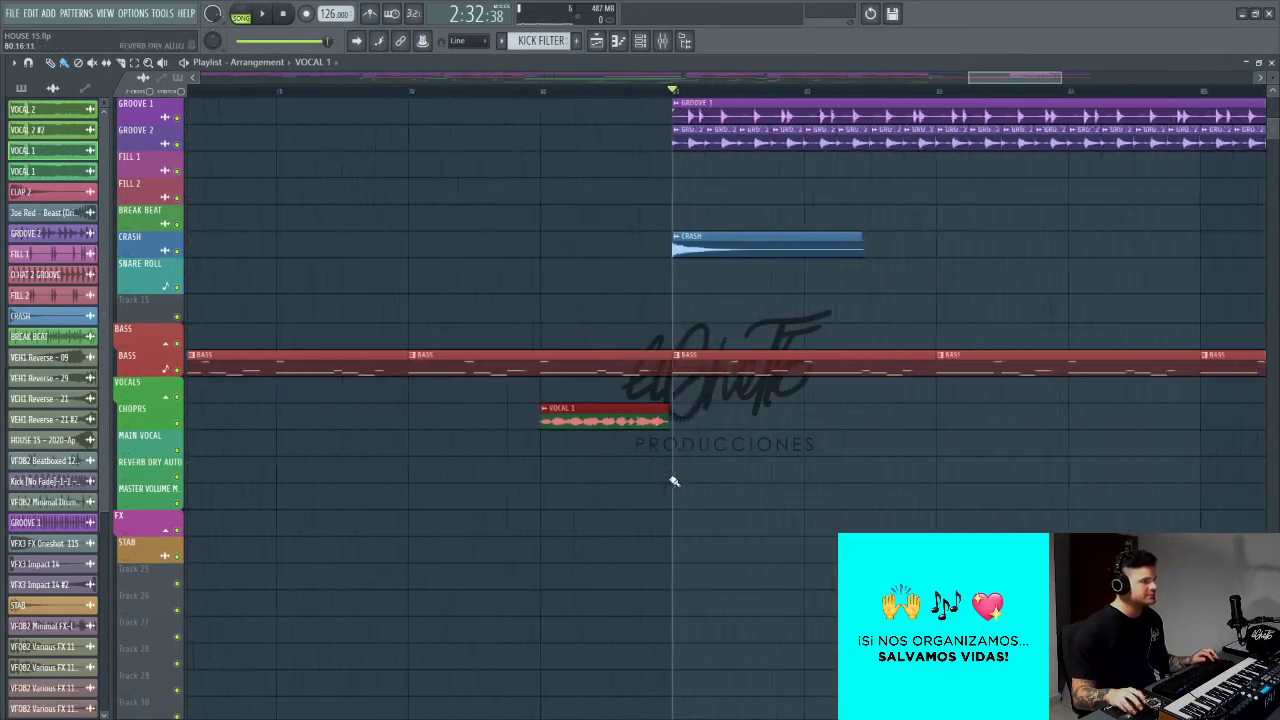
Step: Copy the HOUSE 15 and VEH1 Reverse - 29 sweeps to end at bar 81, and VFX3 Impact 14 to start there
scroll(540, 330, "down", 3)
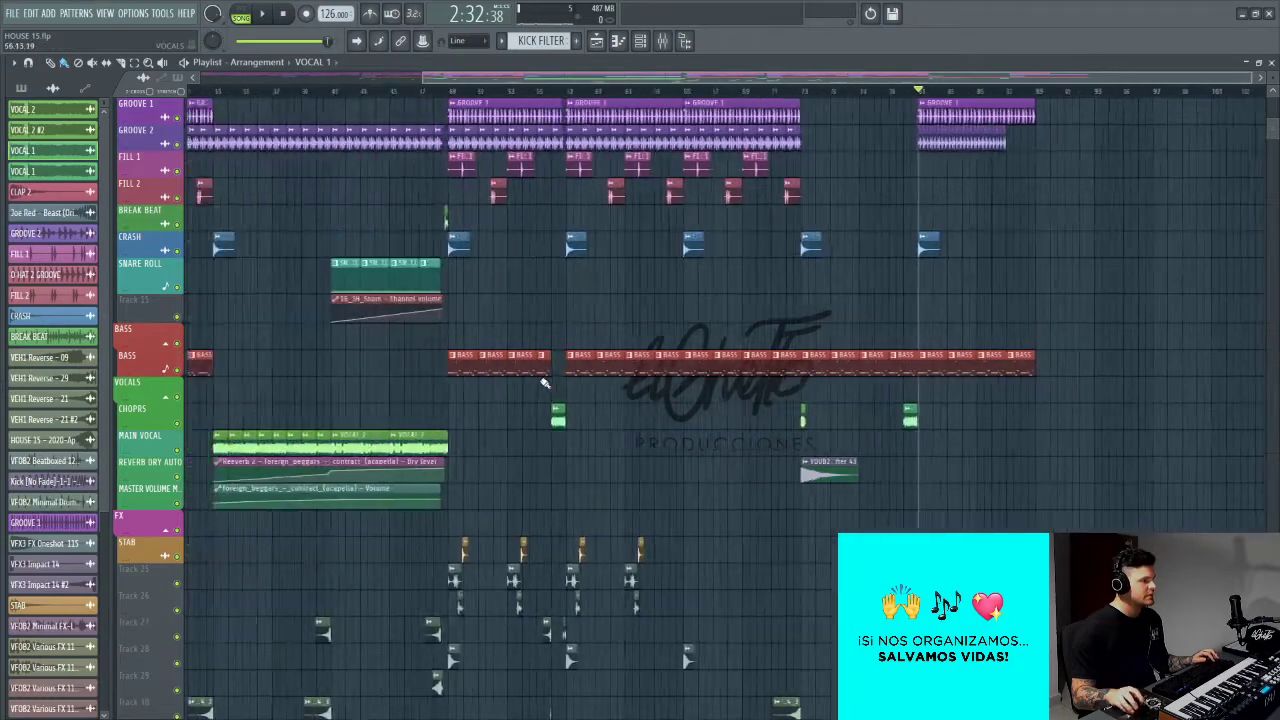
scroll(660, 490, "down", 4)
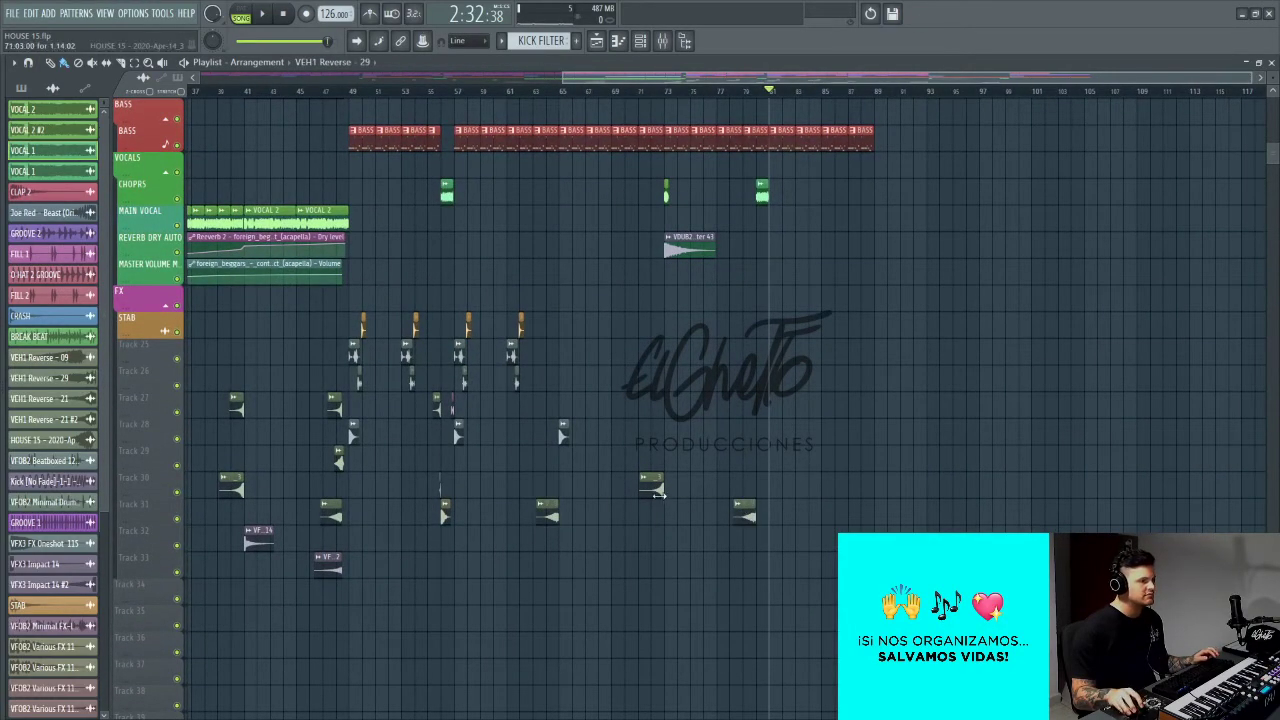
scroll(471, 509, "up", 3)
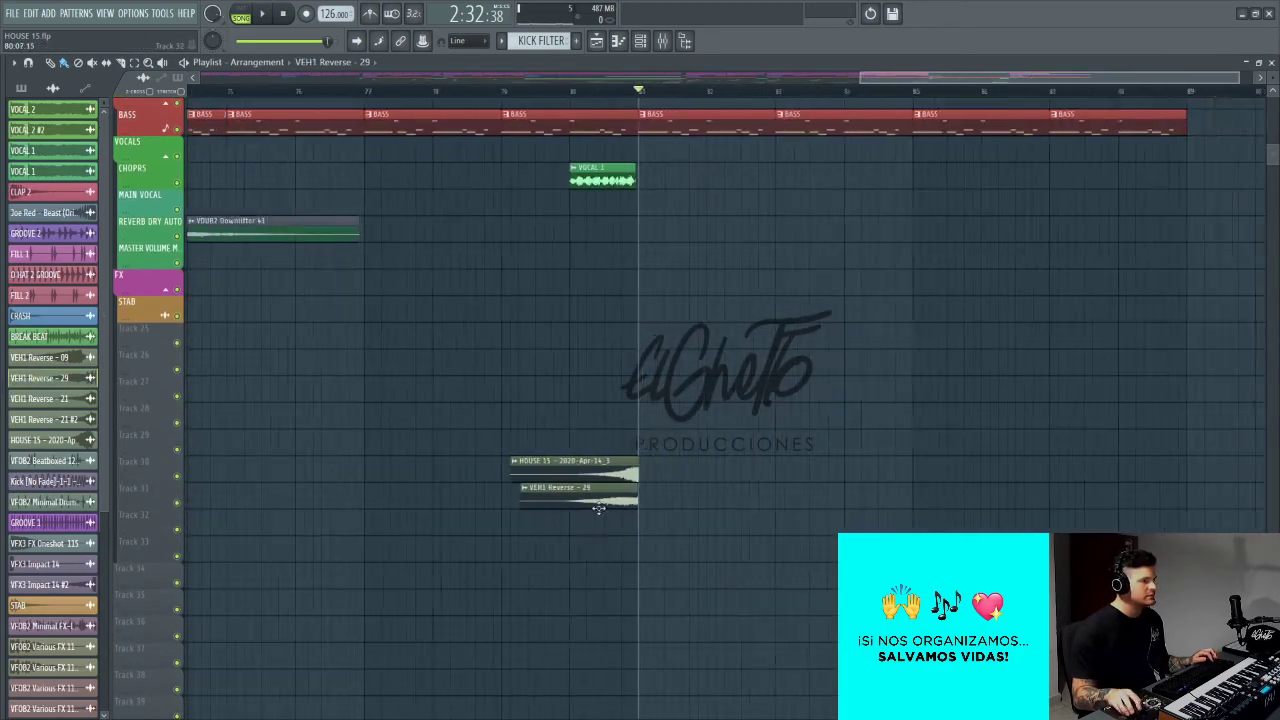
left_click_drag(767, 420, 604, 435)
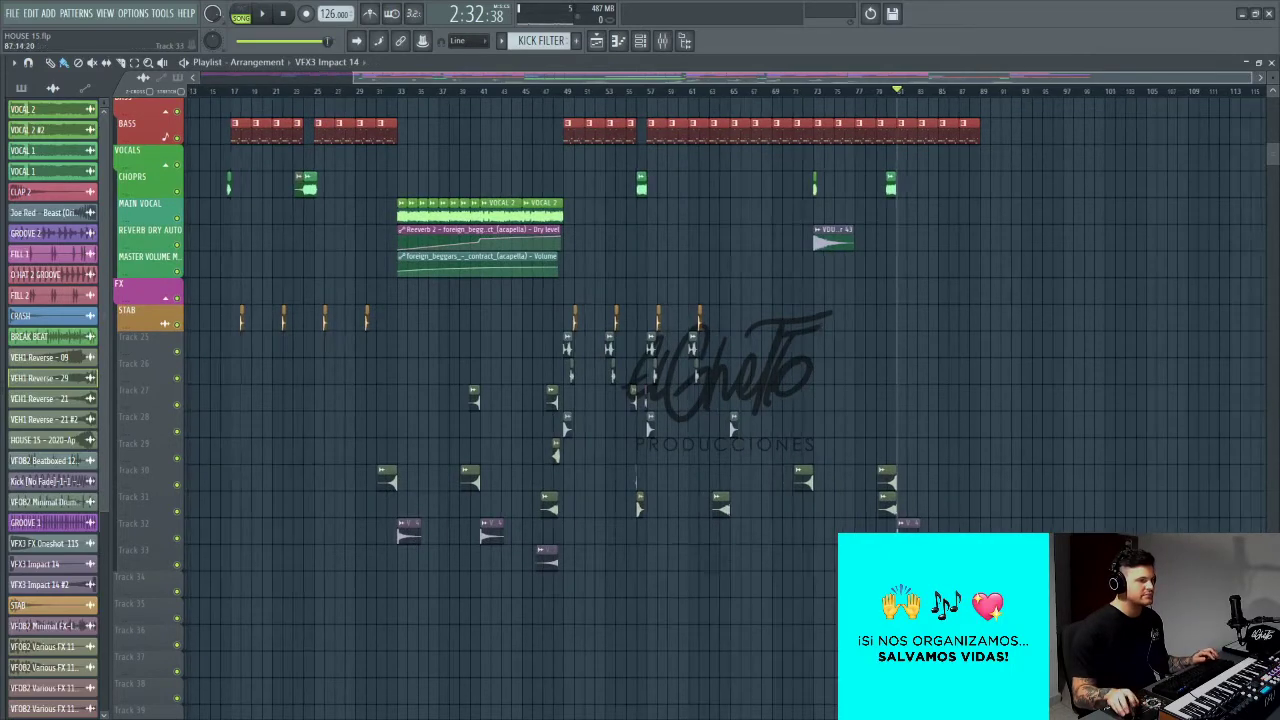
scroll(615, 240, "up", 3)
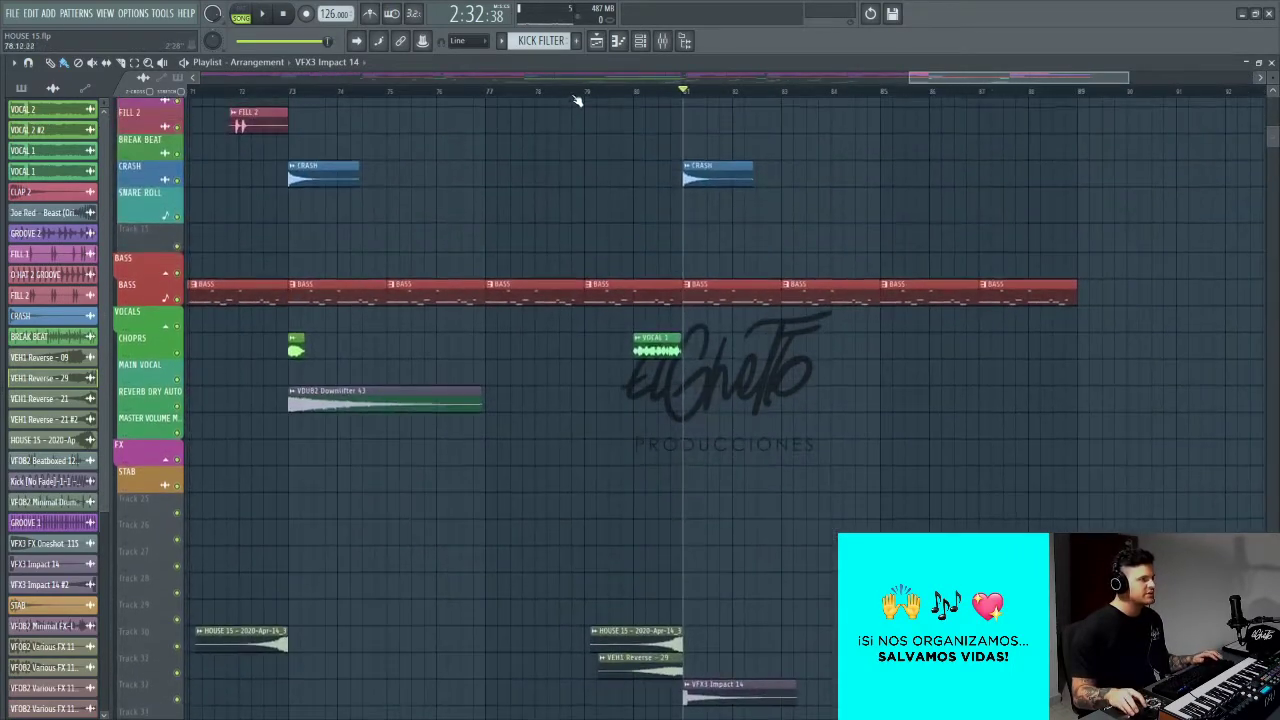
Step: Play the transition into bar 81 and extend the VOCAL 1 clip at bar 80 by about one beat past bar 81
left_click_drag(751, 327, 690, 325)
scroll(700, 372, "up", 1)
scroll(681, 400, "up", 5)
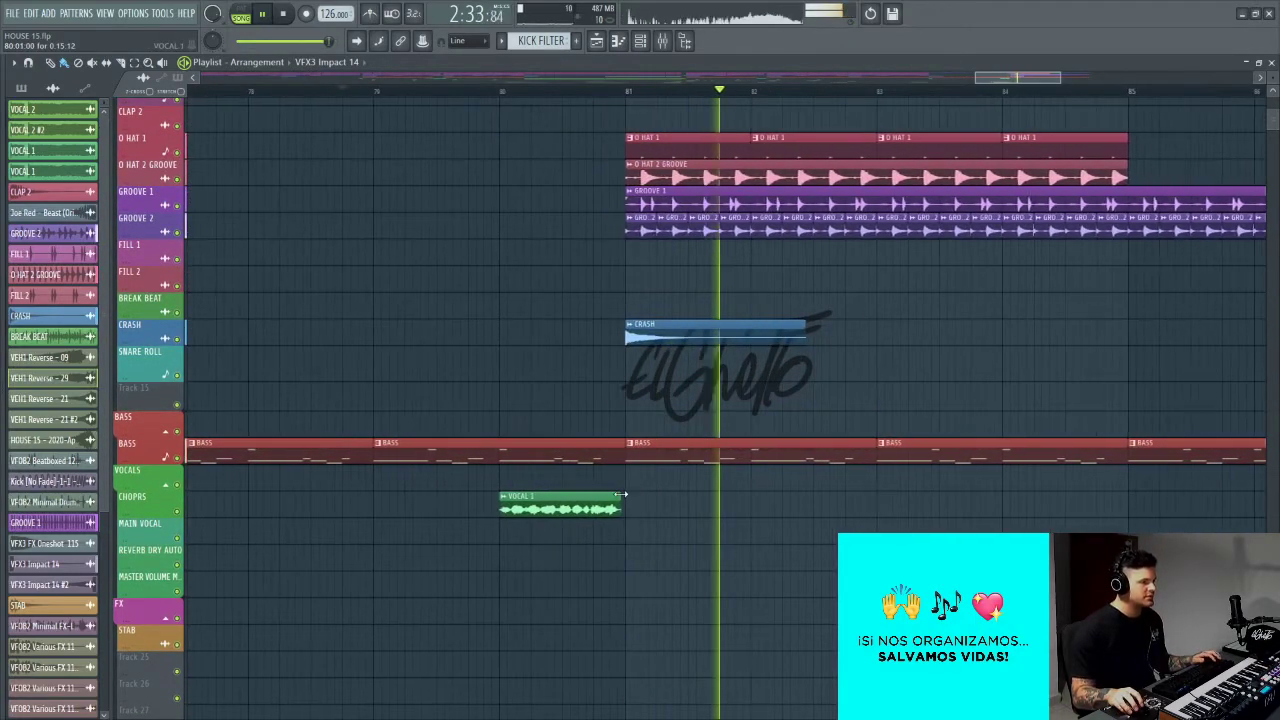
key("space")
left_click_drag(755, 503, 671, 497)
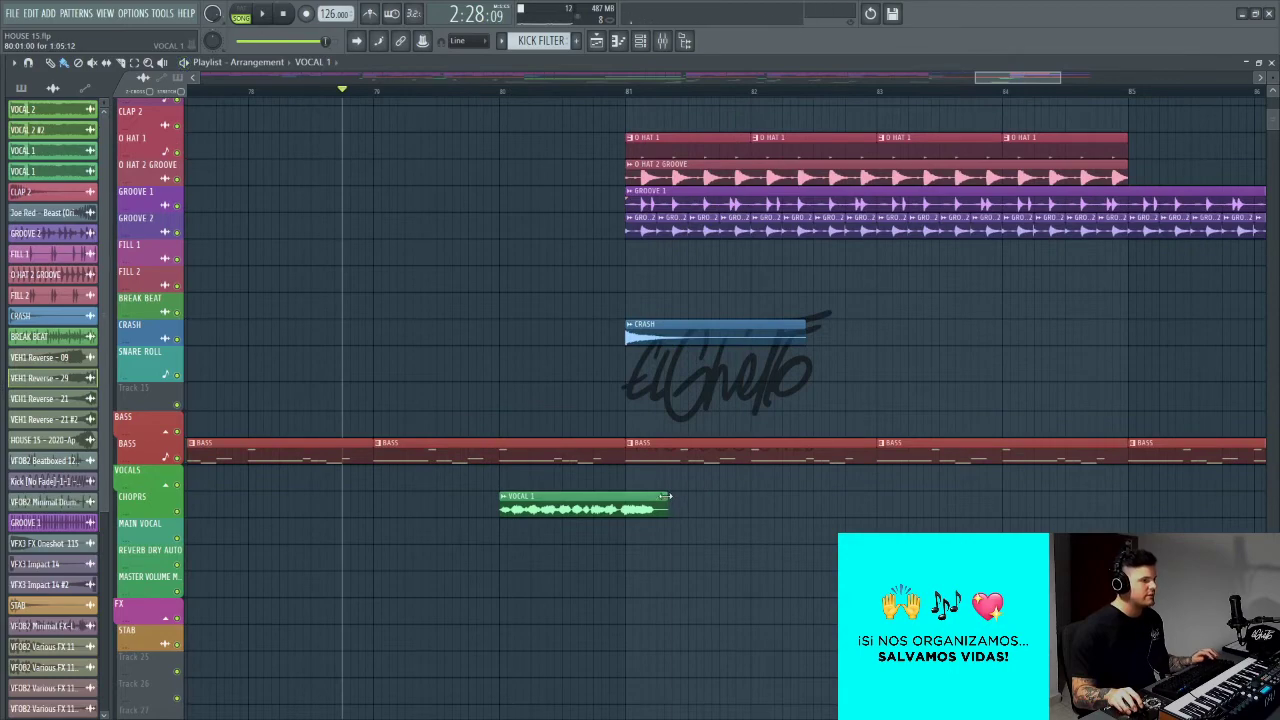
Step: Play the transition from bar 78 to check the extended vocal against the sweeps
scroll(640, 518, "down", 1)
scroll(670, 527, "down", 4)
key("space")
scroll(808, 411, "up", 3)
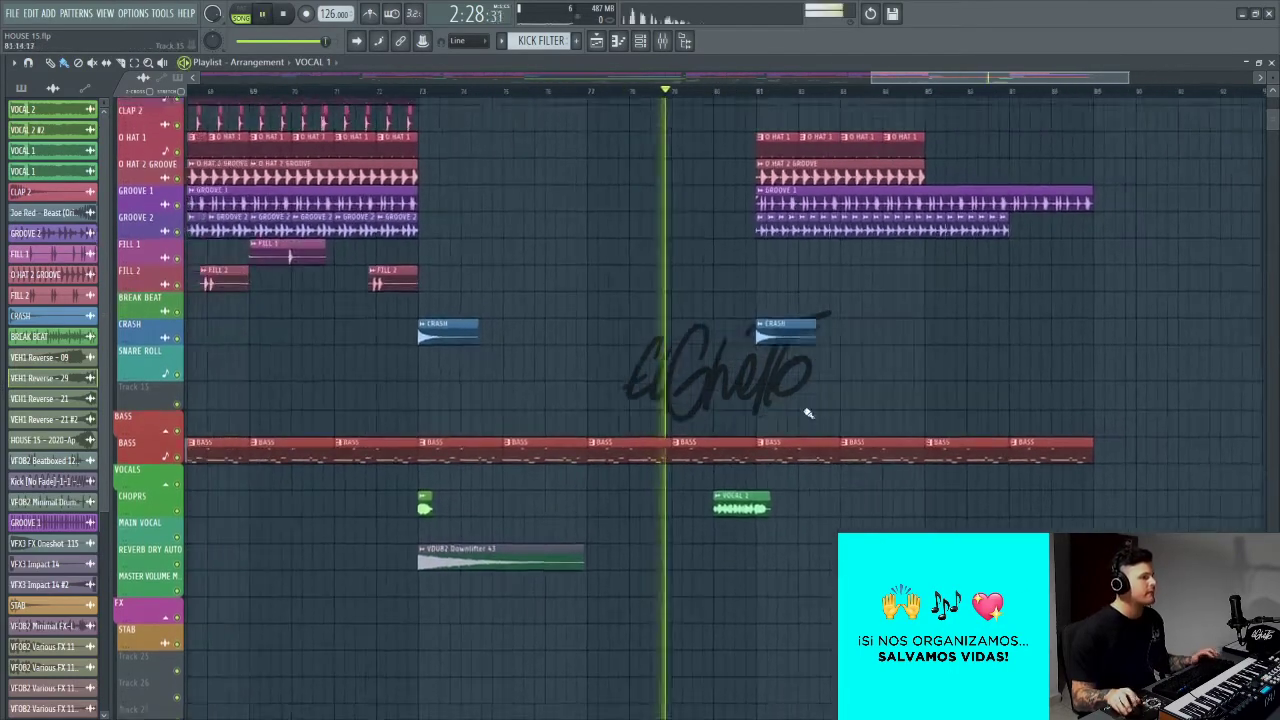
scroll(630, 391, "up", 5)
scroll(770, 450, "down", 4)
scroll(780, 465, "down", 7)
scroll(800, 470, "up", 5)
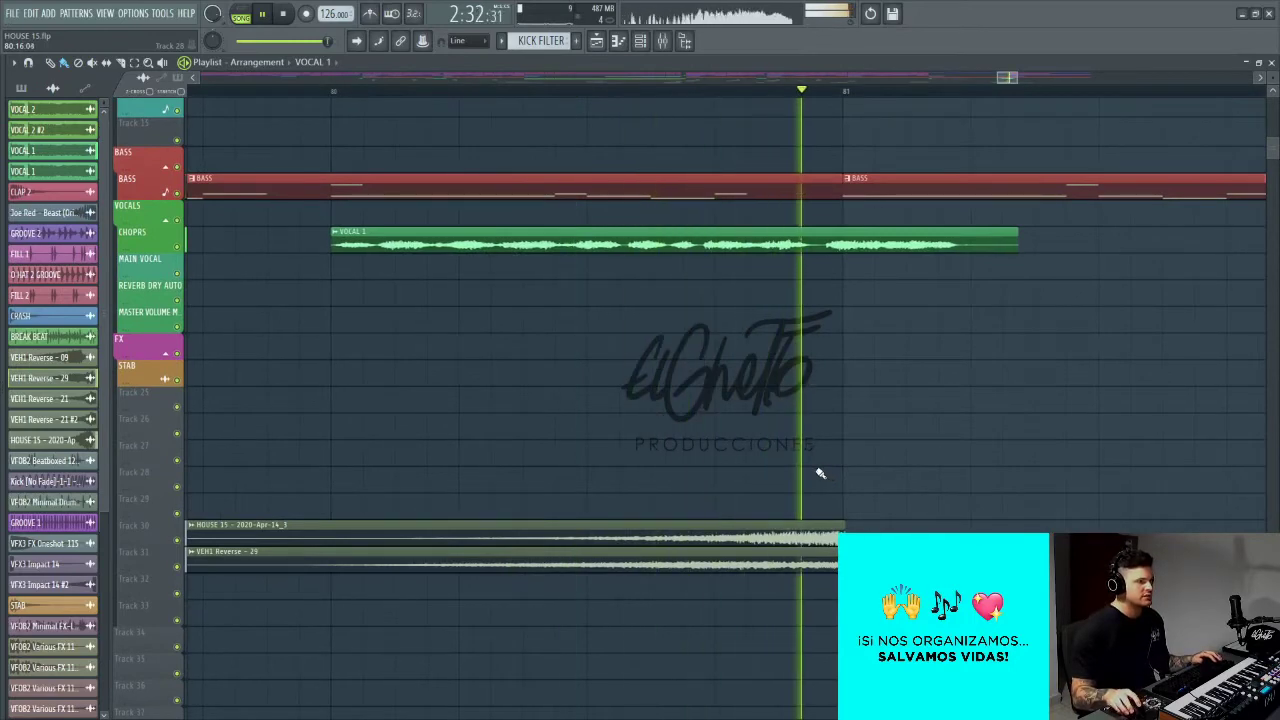
key("space")
Step: Shorten the HOUSE 15 and VEH1 Reverse - 29 sweeps and the bass clip to end one beat before bar 81
left_click(857, 497, "ctrl")
scroll(848, 512, "up", 4)
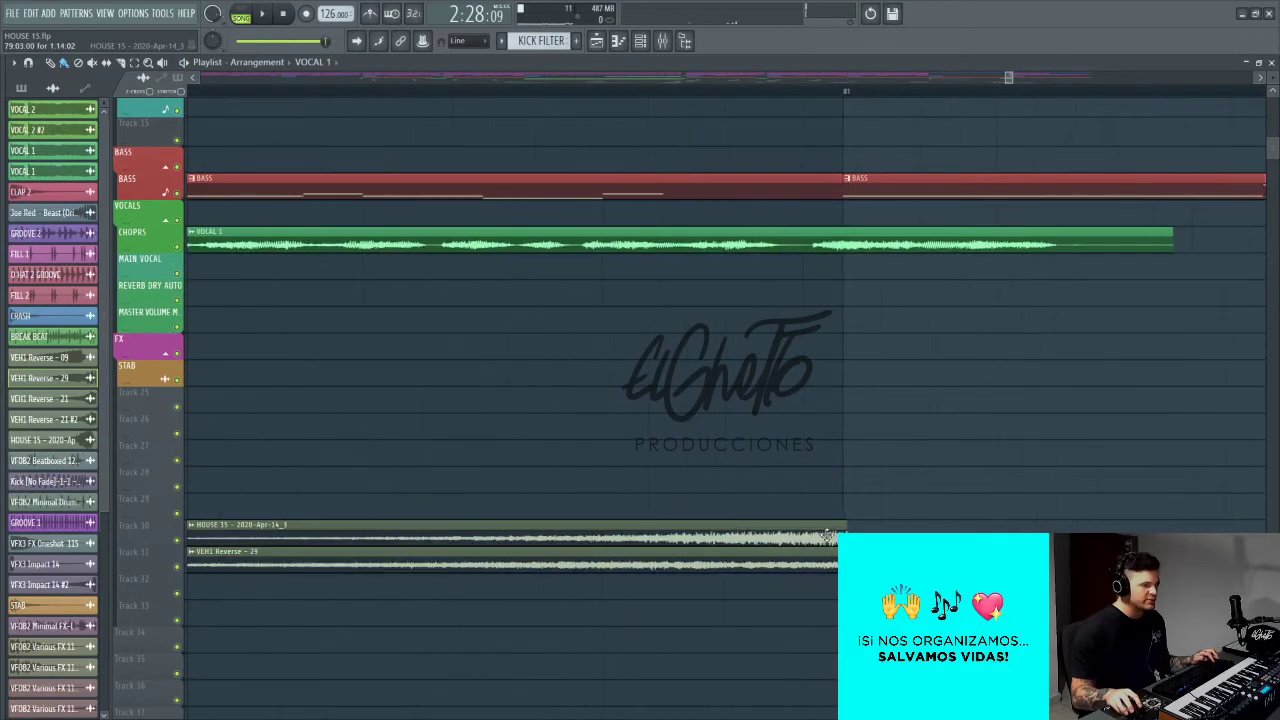
left_click_drag(823, 537, 817, 537)
scroll(760, 510, "down", 4)
left_click_drag(739, 497, 743, 614)
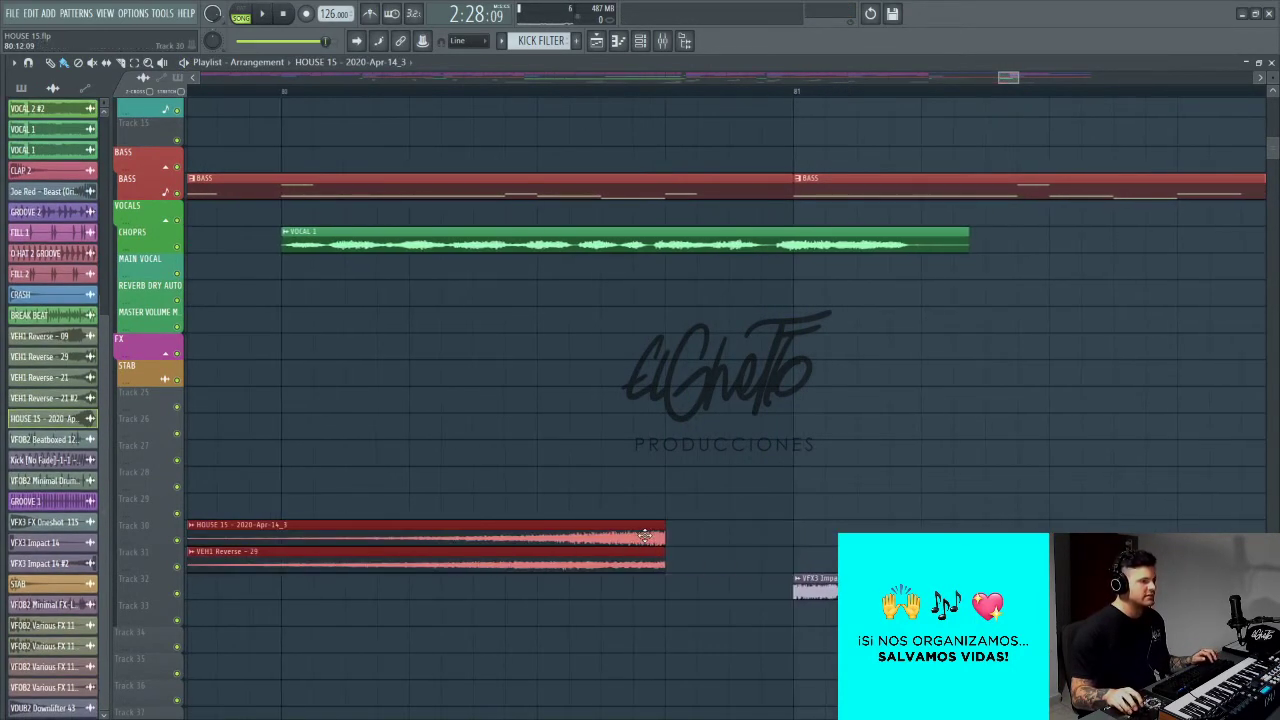
scroll(714, 480, "up", 13)
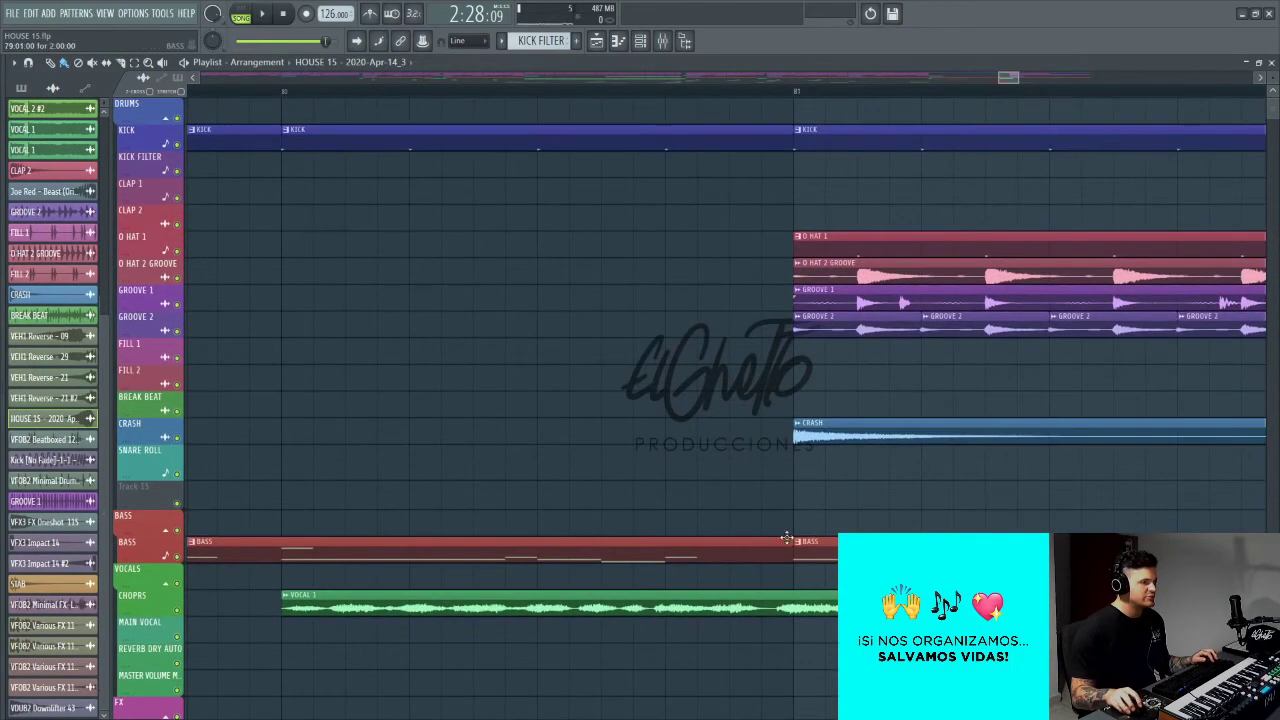
scroll(667, 541, "down", 4)
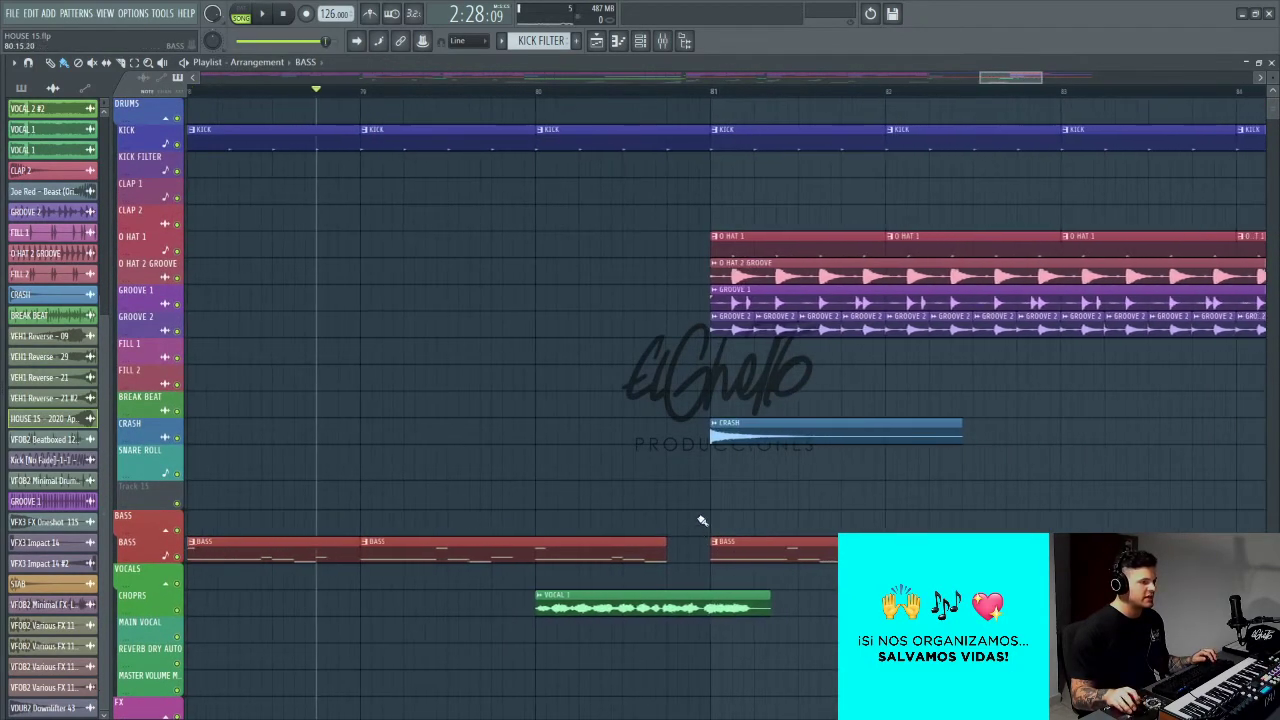
Step: Play the transition into bar 81 with the one-beat gap in the bass and sweeps
key("space")
scroll(652, 434, "down", 4)
scroll(652, 434, "down", 8)
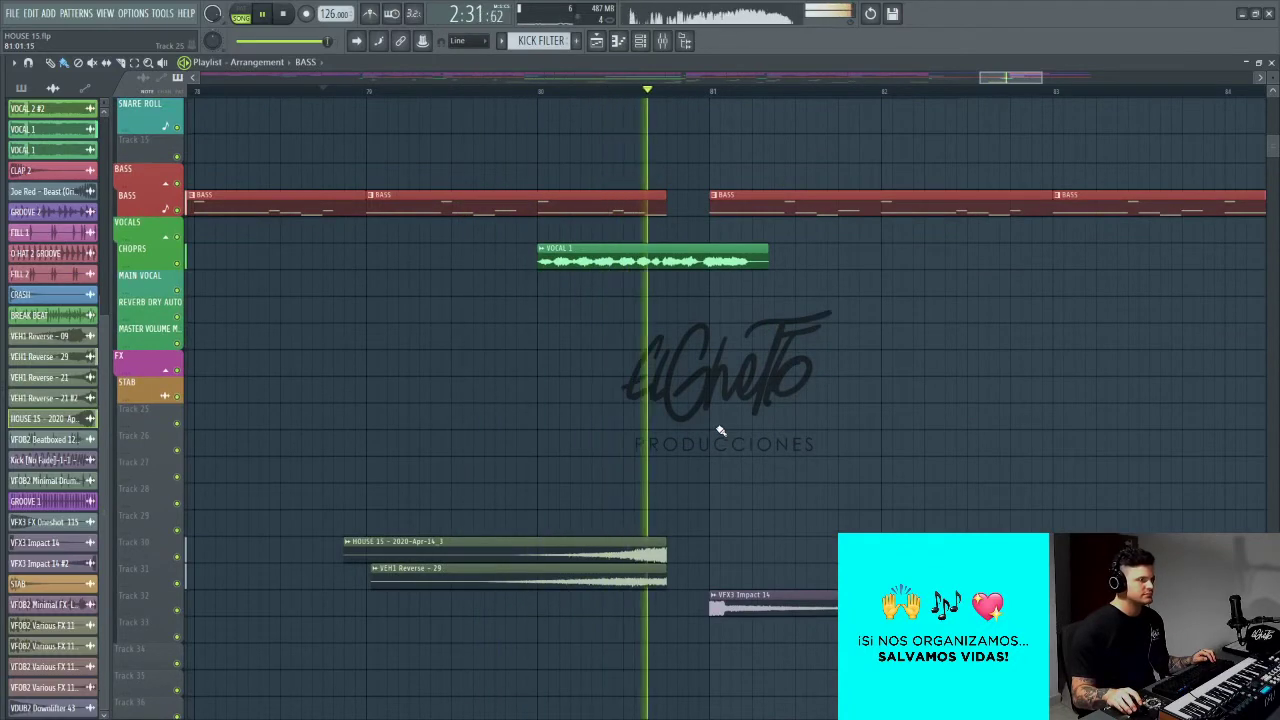
scroll(686, 423, "up", 6)
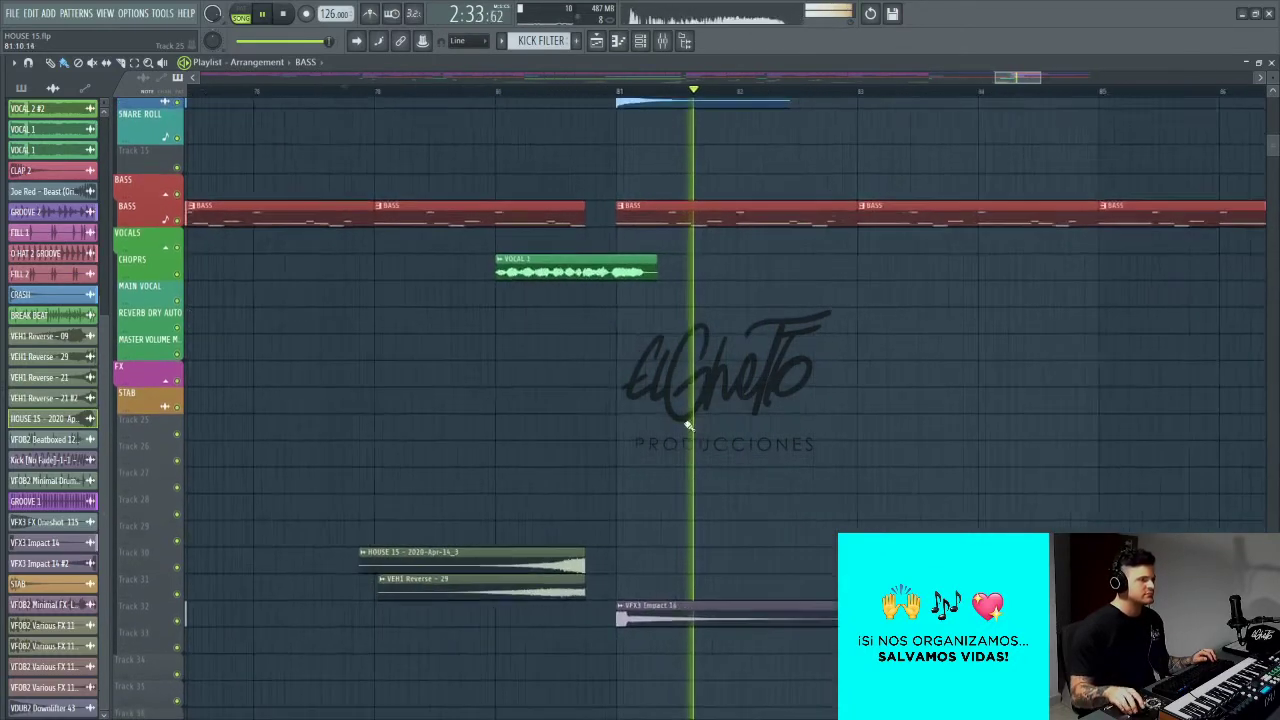
Step: Slice the VOCAL 1 clip just before bar 81 and move its last part slightly later
key("space")
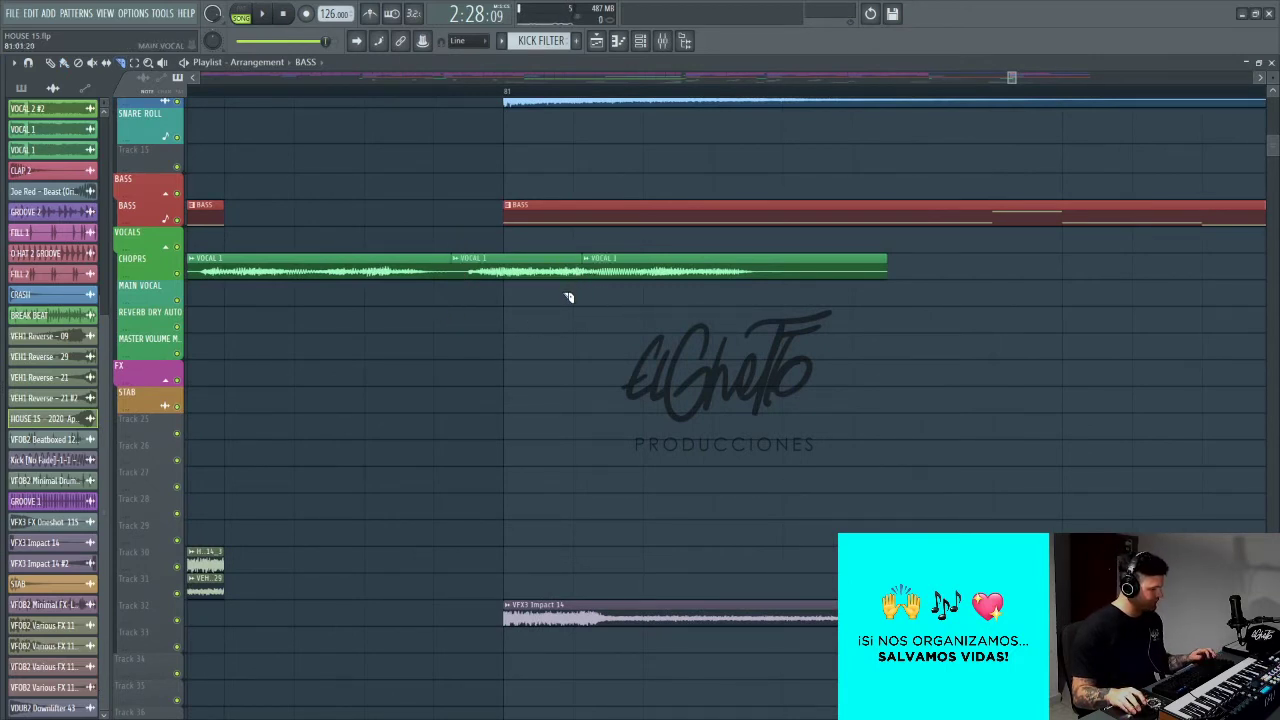
left_click_drag(570, 263, 585, 263)
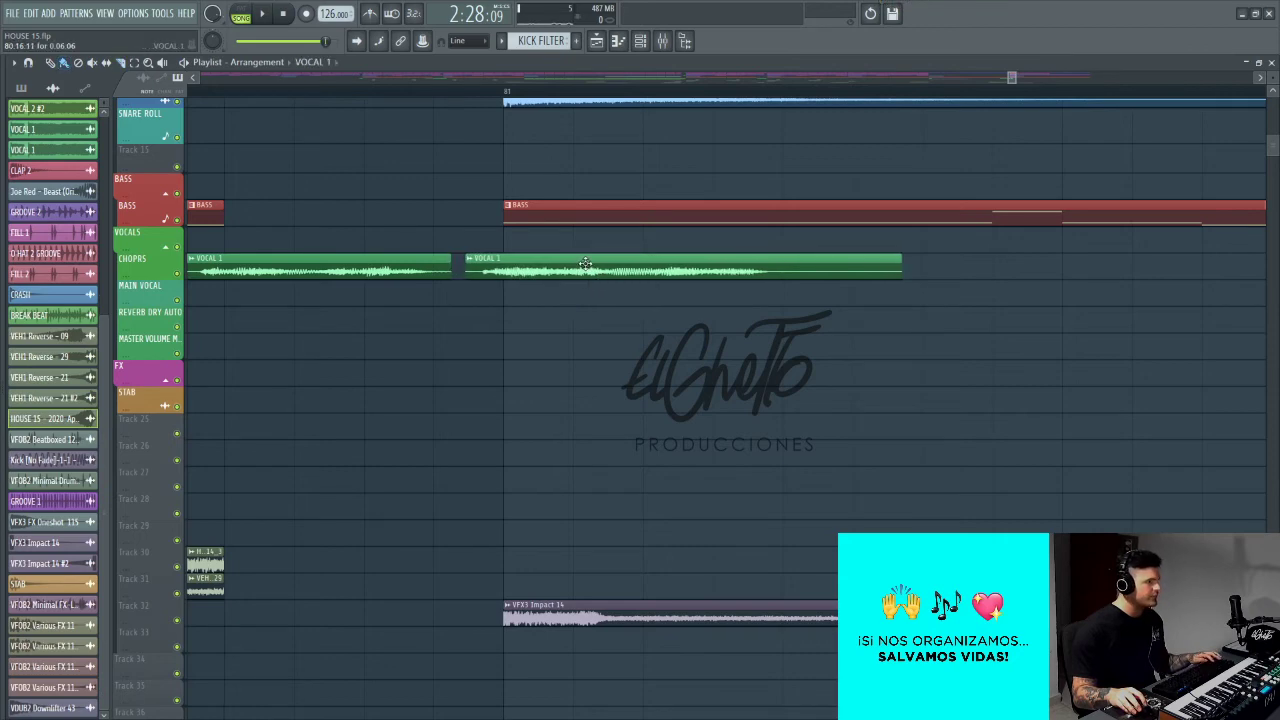
key("space")
scroll(737, 334, "down", 4)
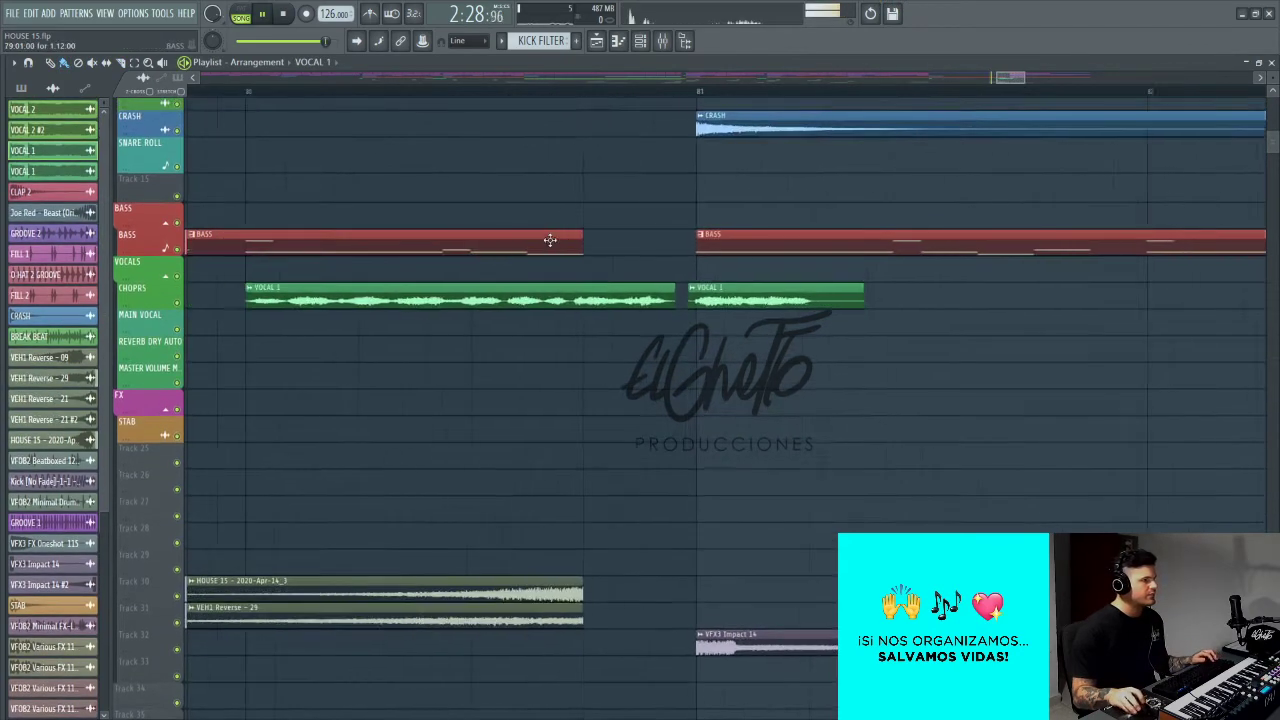
Step: Play from the middle of bar 80 to check the timing of the sliced vocal at bar 81
left_click(489, 90)
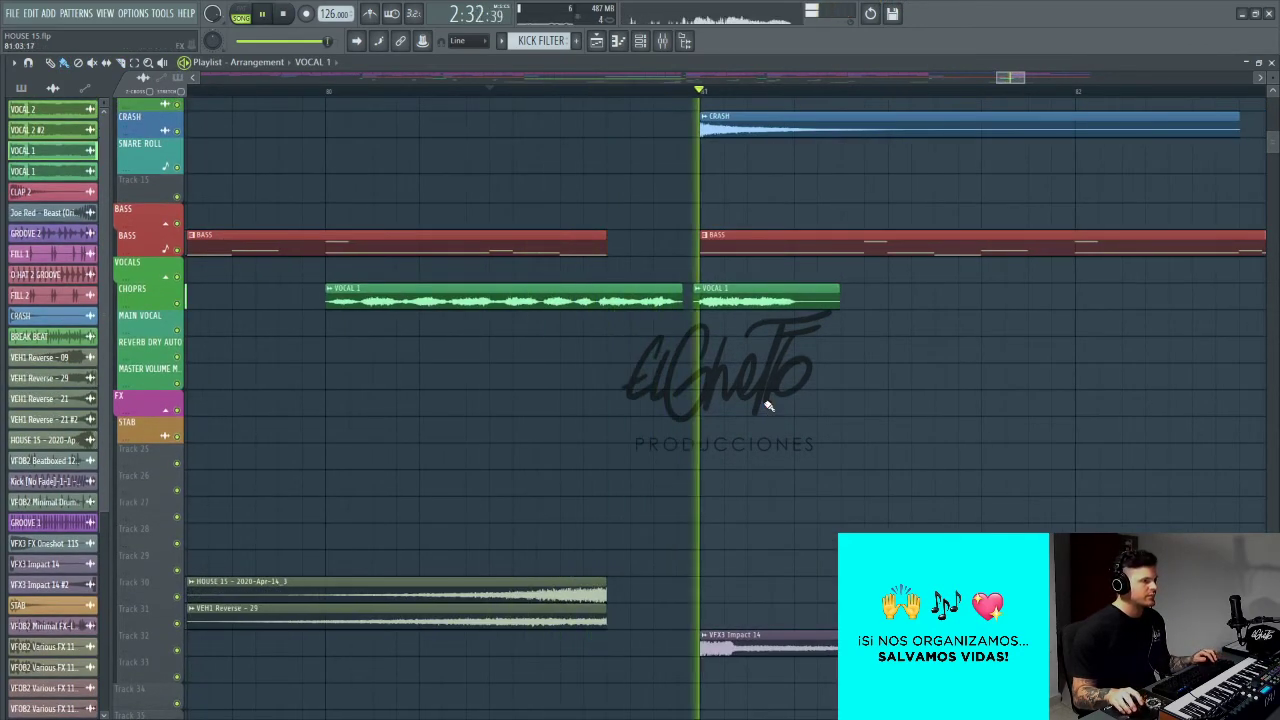
scroll(727, 340, "up", 1)
scroll(727, 340, "up", 2)
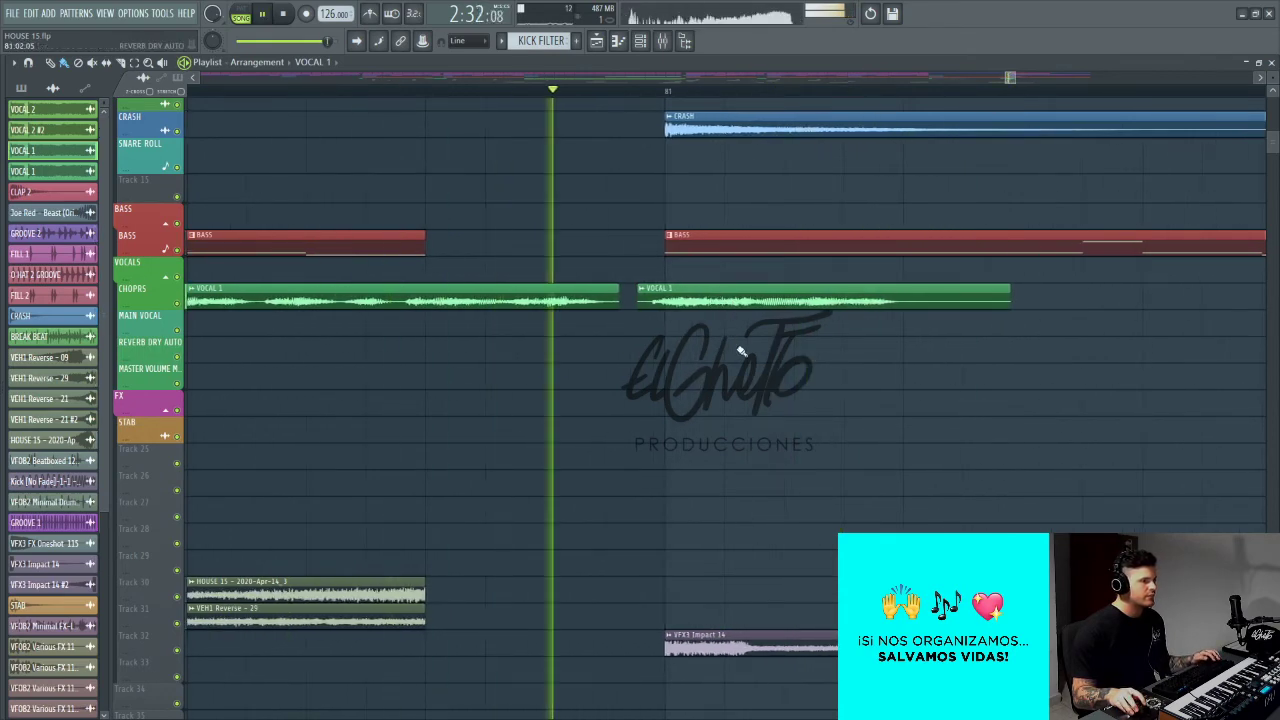
scroll(680, 395, "down", 2)
scroll(680, 395, "down", 6)
scroll(831, 394, "up", 4)
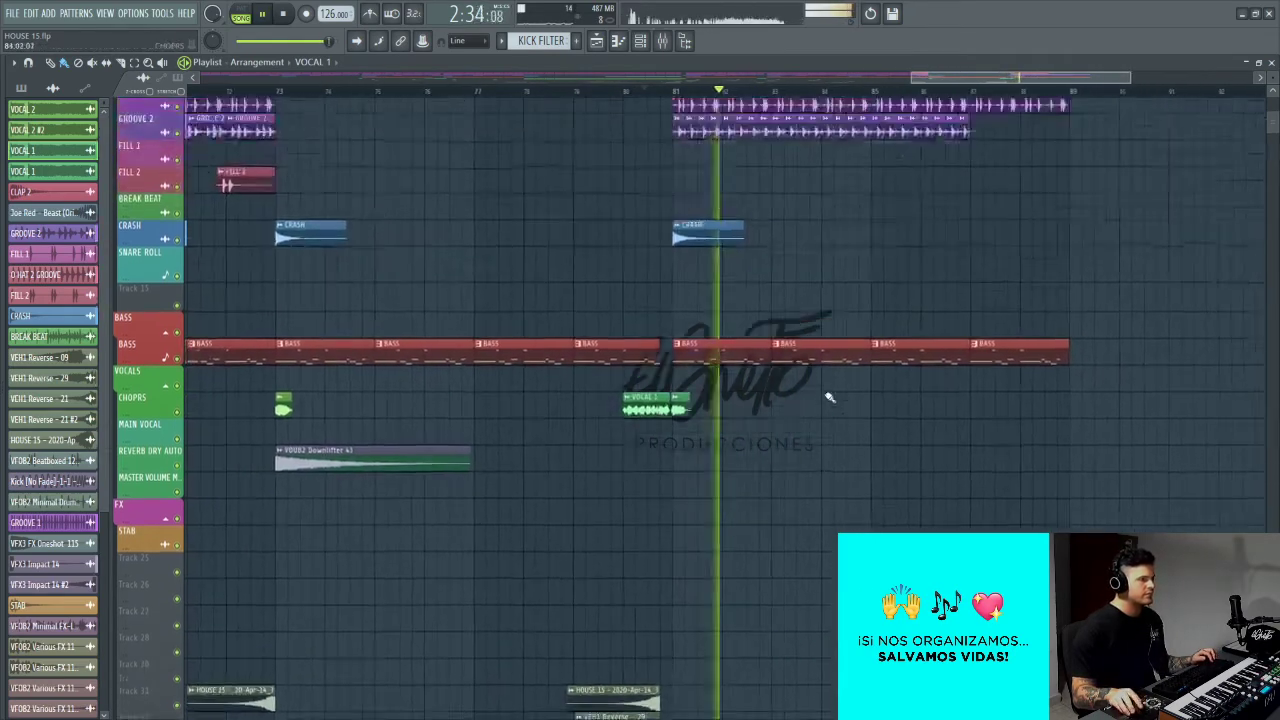
Step: Duplicate the O HAT 1, O HAT 2 GROOVE and GROOVE 2 clips up to bar 89, and stop playback
left_click_drag(837, 354, 730, 409)
left_click_drag(792, 271, 596, 241)
key("ctrl+b")
left_click(814, 369, "ctrl")
left_click_drag(874, 328, 778, 328)
key("ctrl+b")
scroll(776, 354, "down", 1)
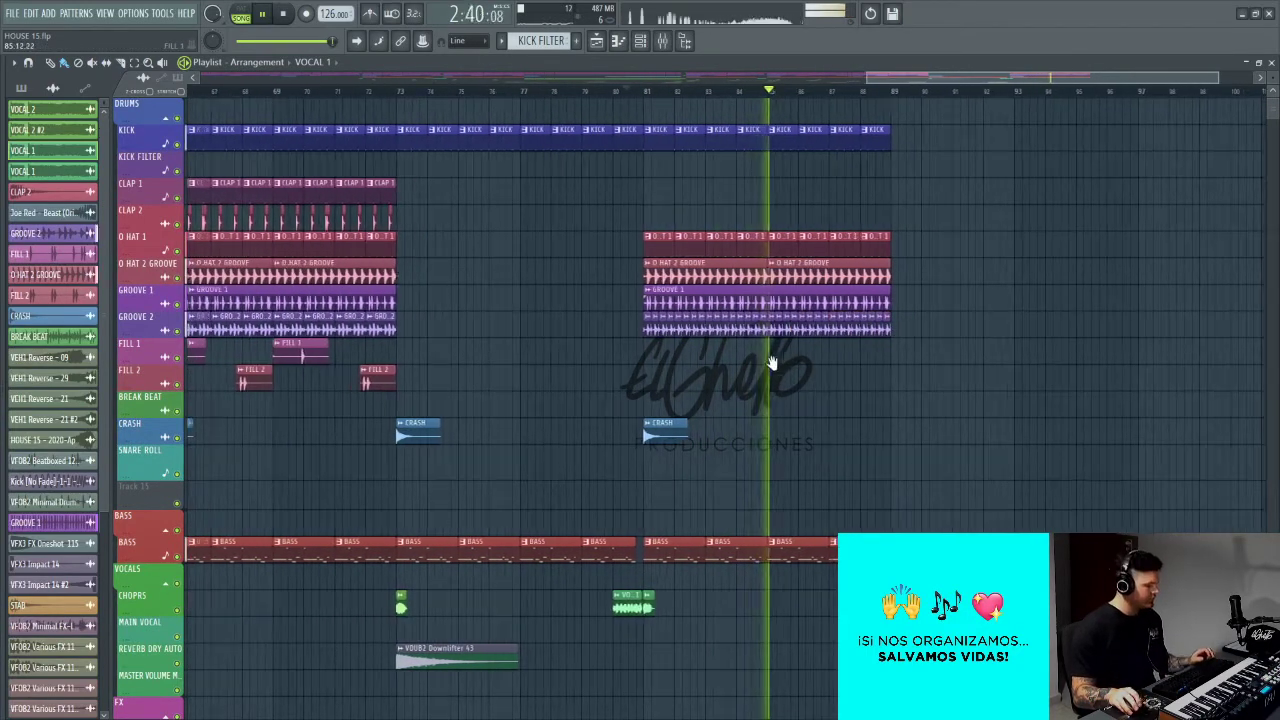
scroll(880, 371, "up", 1)
key("space")
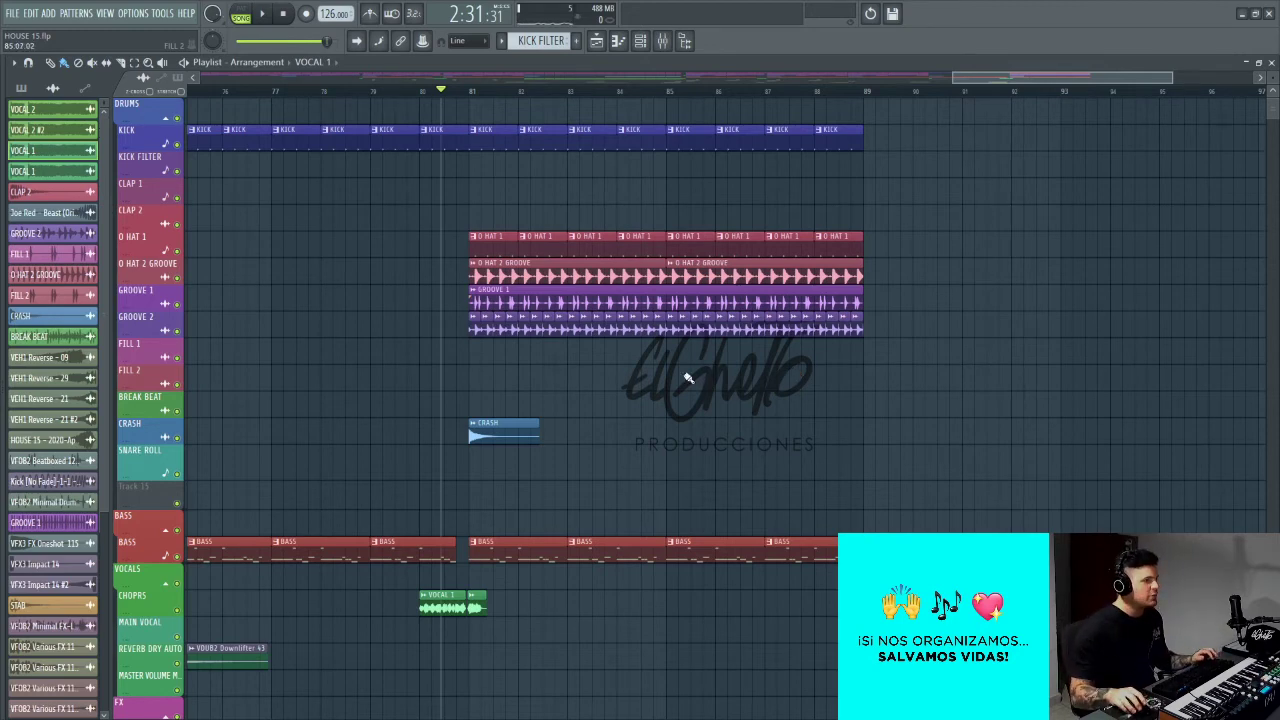
Step: Remove both O HAT 2 GROOVE clips from bars 81 to 89 and play the section from bar 81
scroll(688, 378, "down", 5)
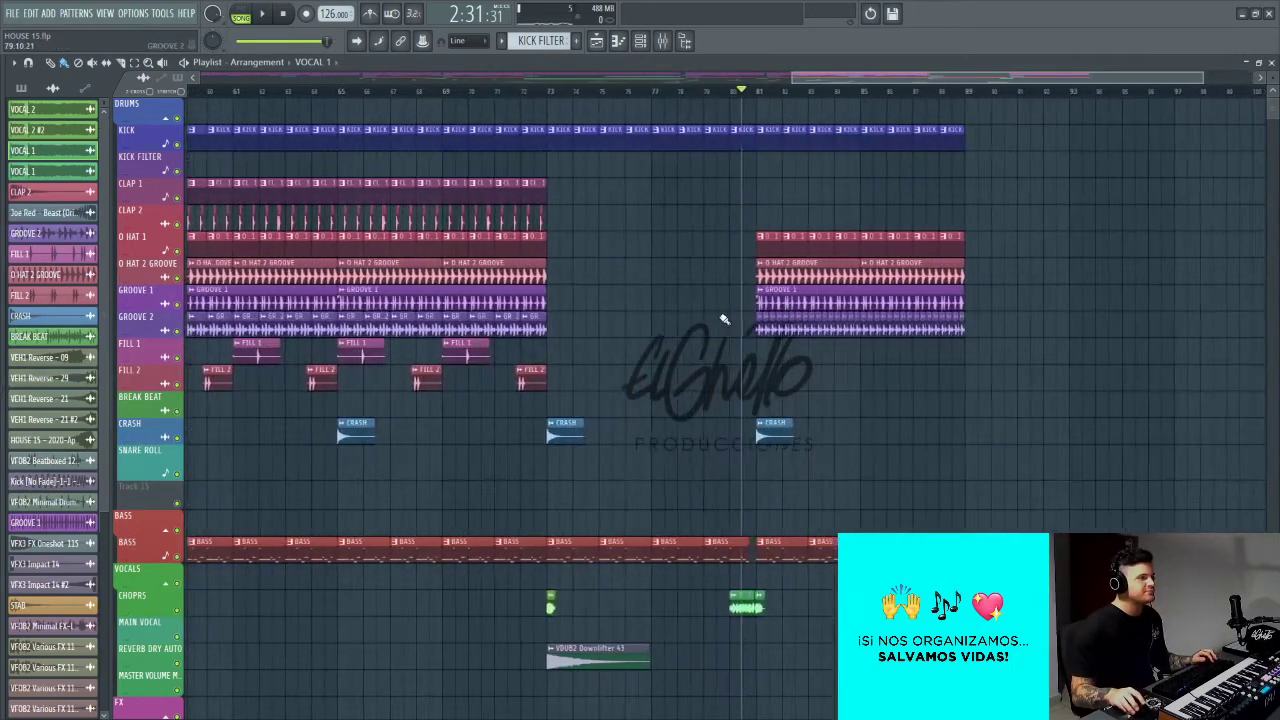
scroll(725, 318, "down", 5)
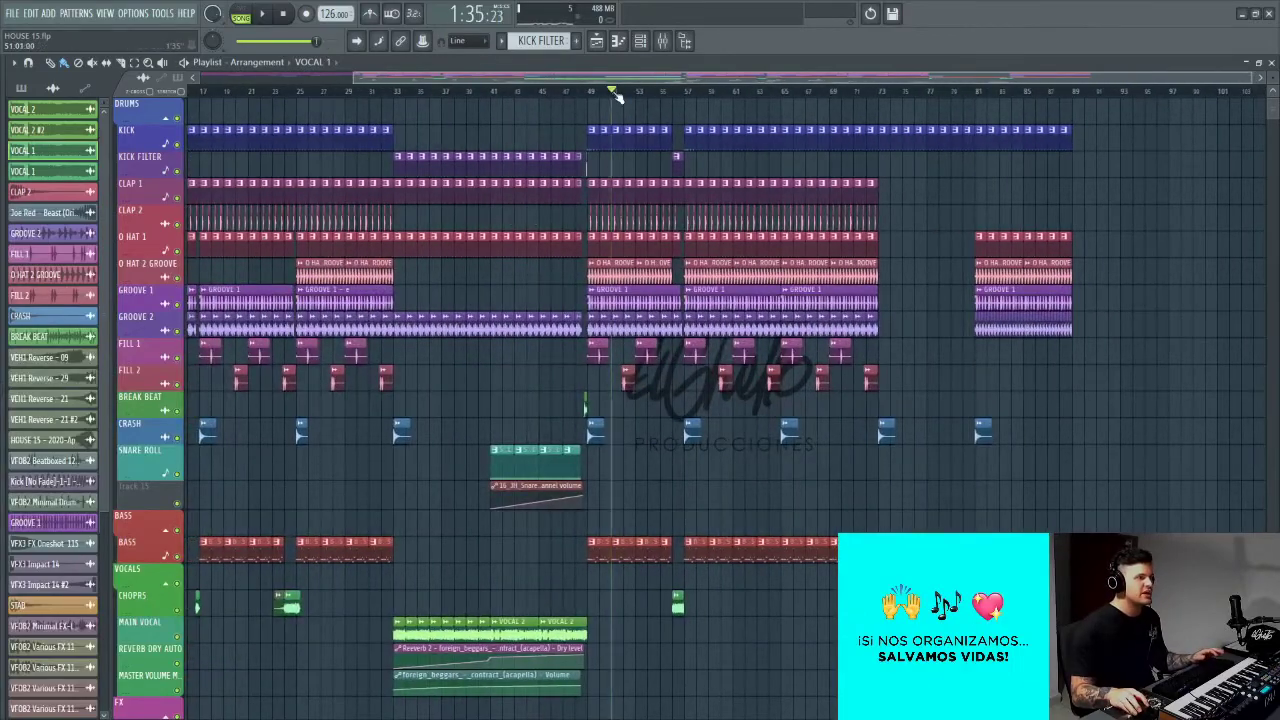
scroll(875, 288, "up", 5)
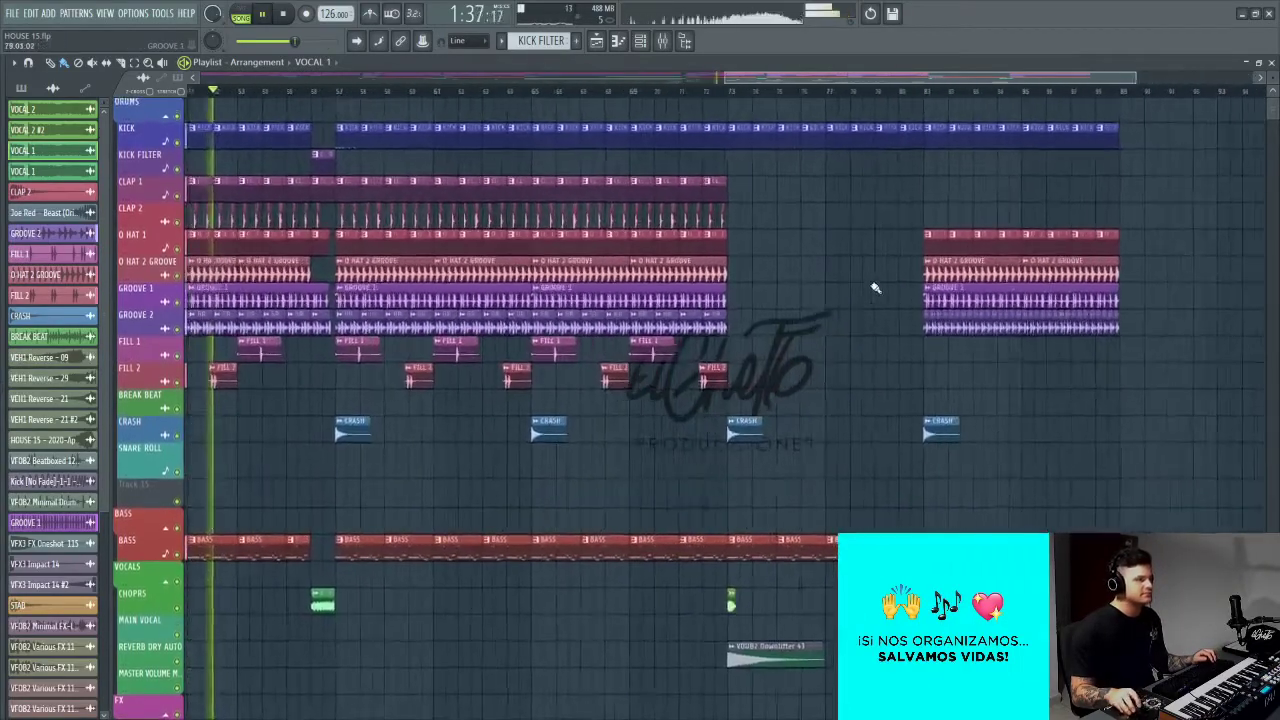
scroll(875, 288, "up", 5)
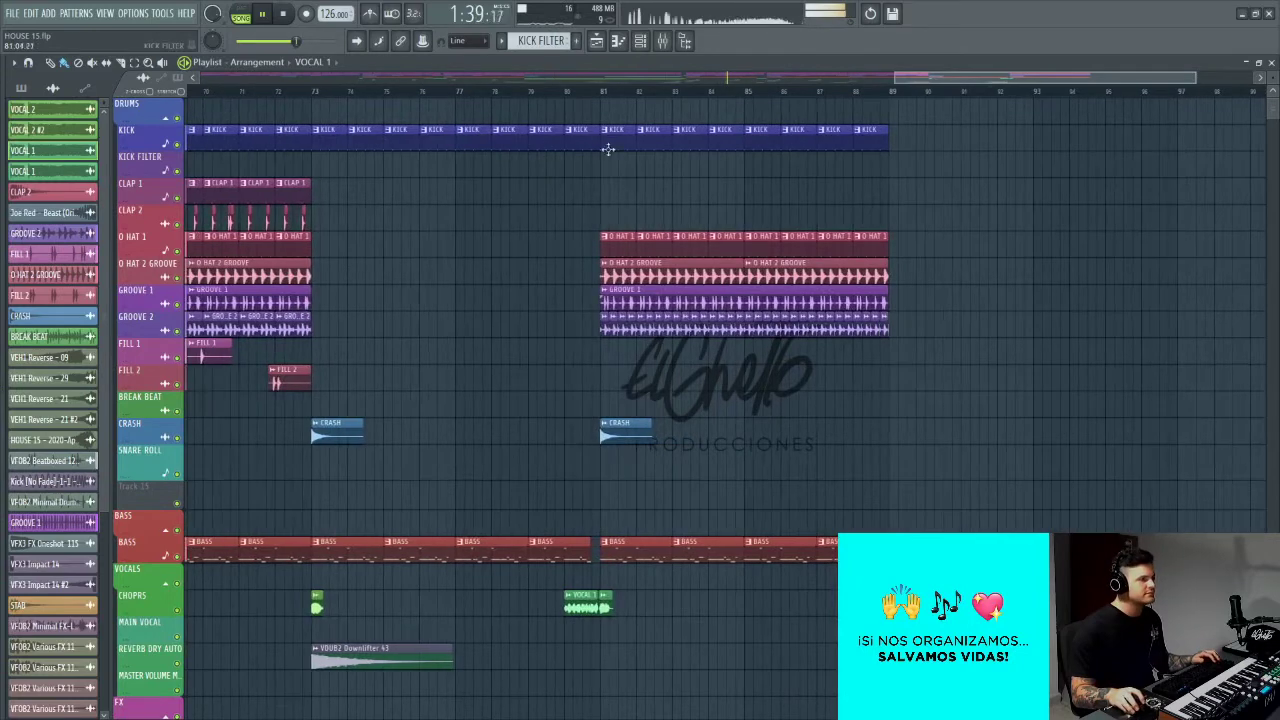
left_click(603, 95)
scroll(628, 273, "up", 4)
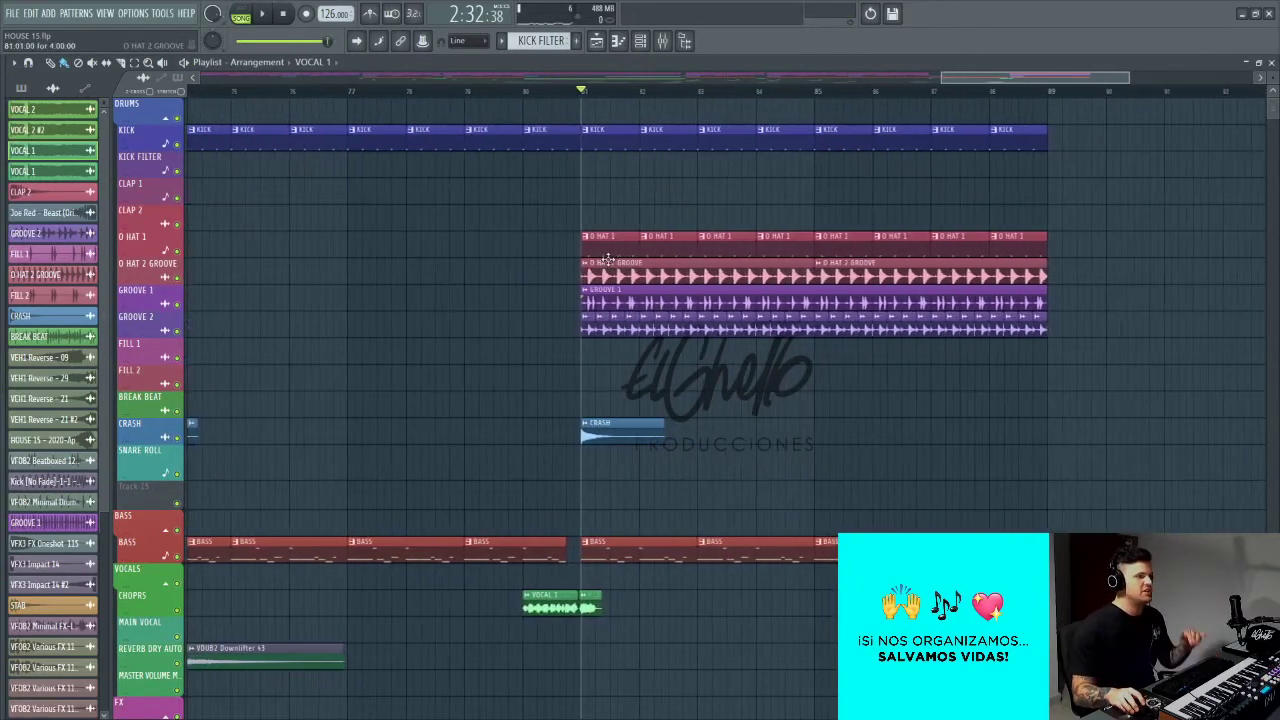
scroll(628, 273, "up", 4)
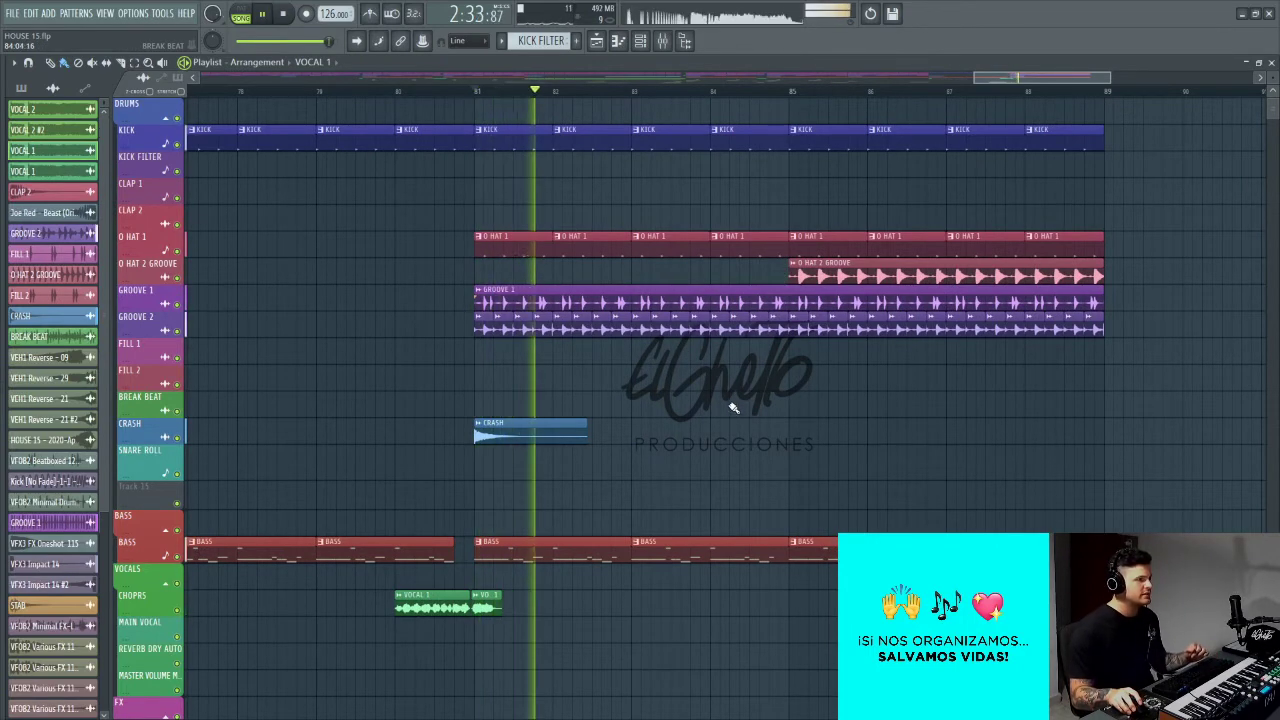
scroll(718, 334, "down", 5)
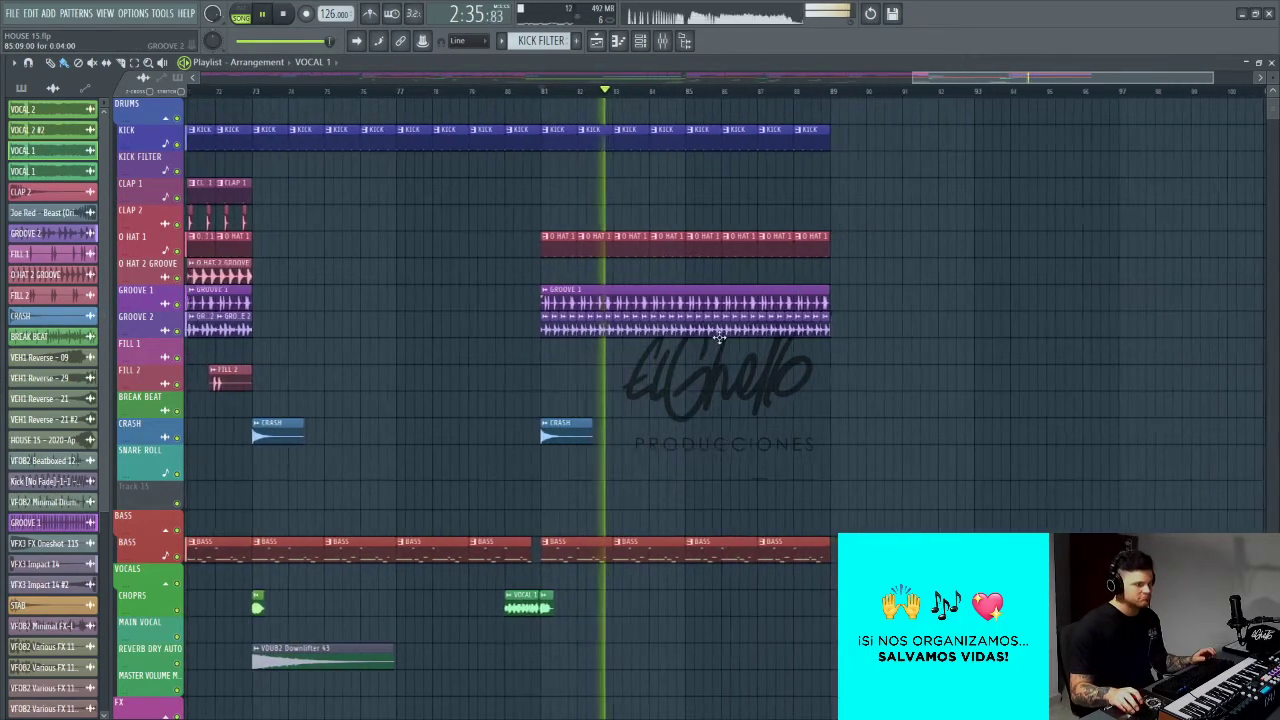
Step: Listen to the section up to bar 89 with only kick, O HAT 1, the two grooves and bass
scroll(708, 336, "down", 3)
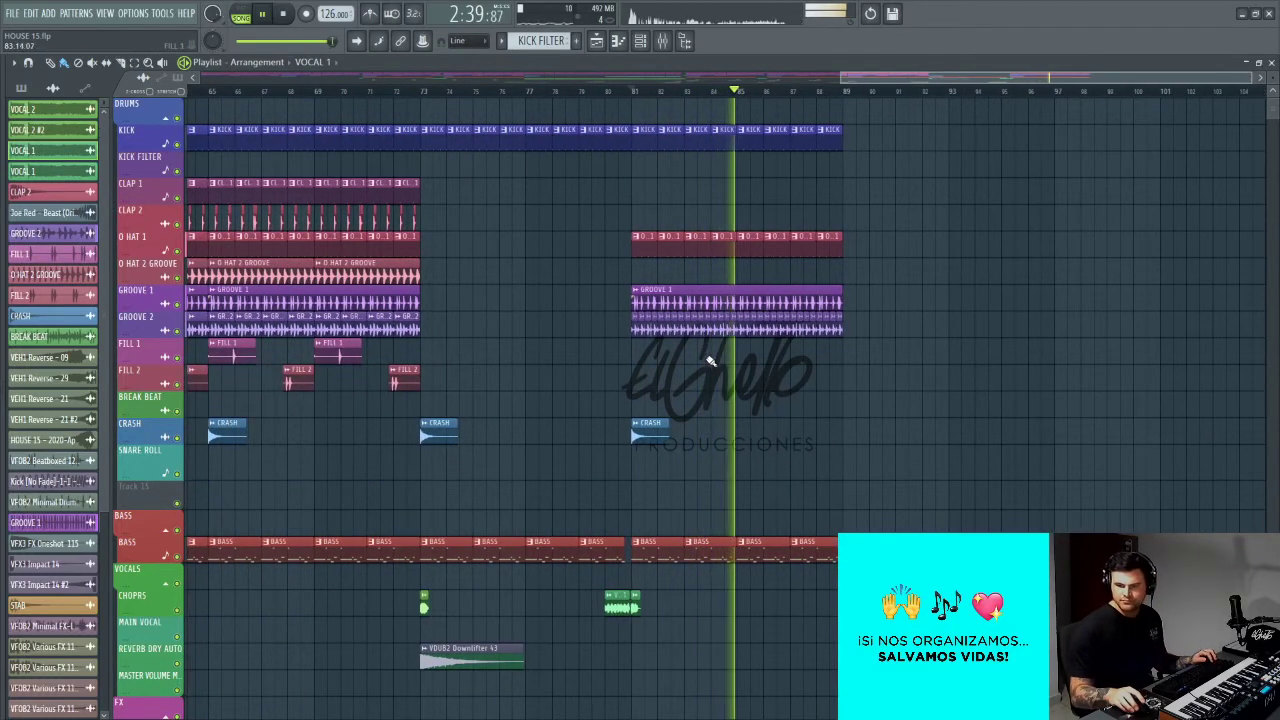
scroll(720, 355, "up", 2)
scroll(890, 378, "up", 5)
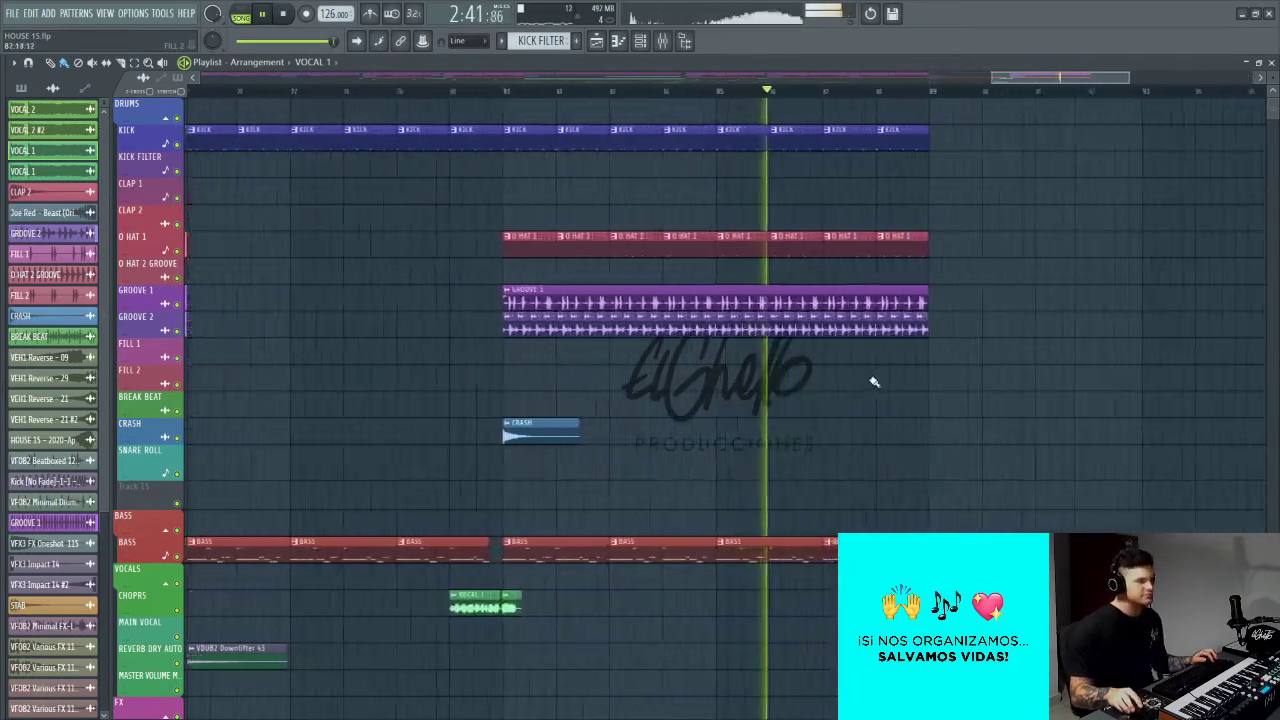
scroll(882, 388, "up", 3)
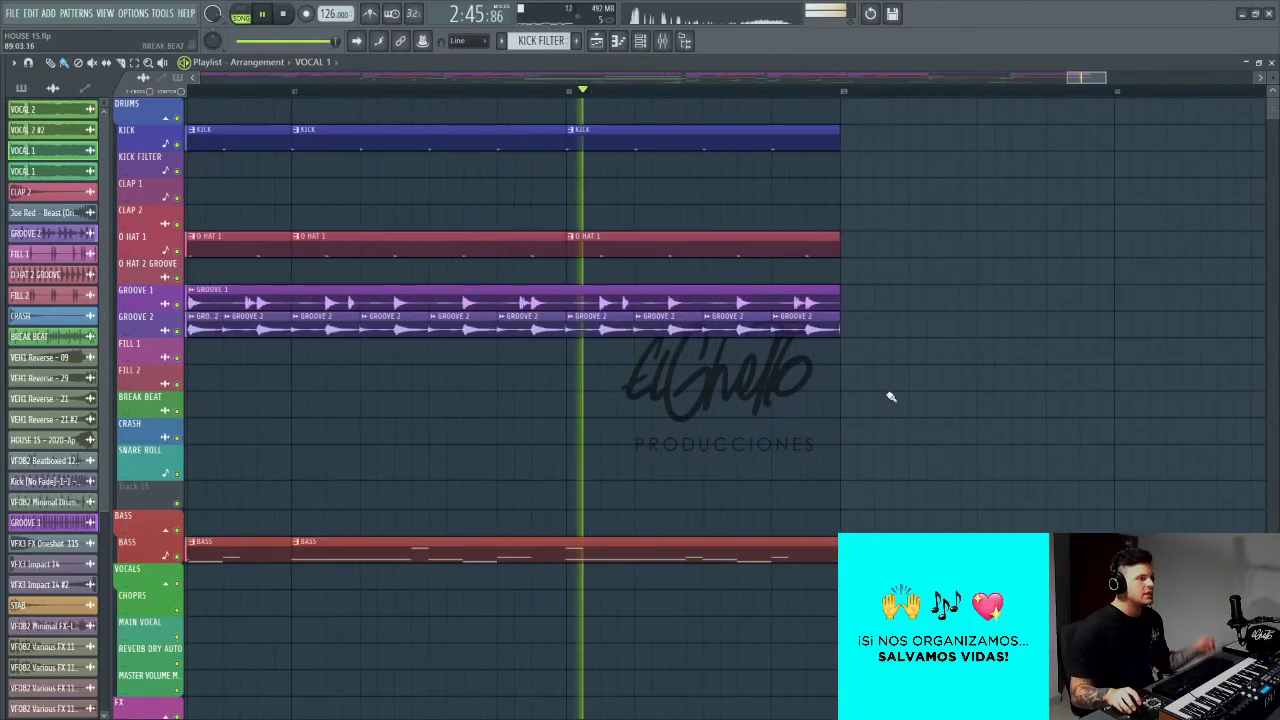
key("space")
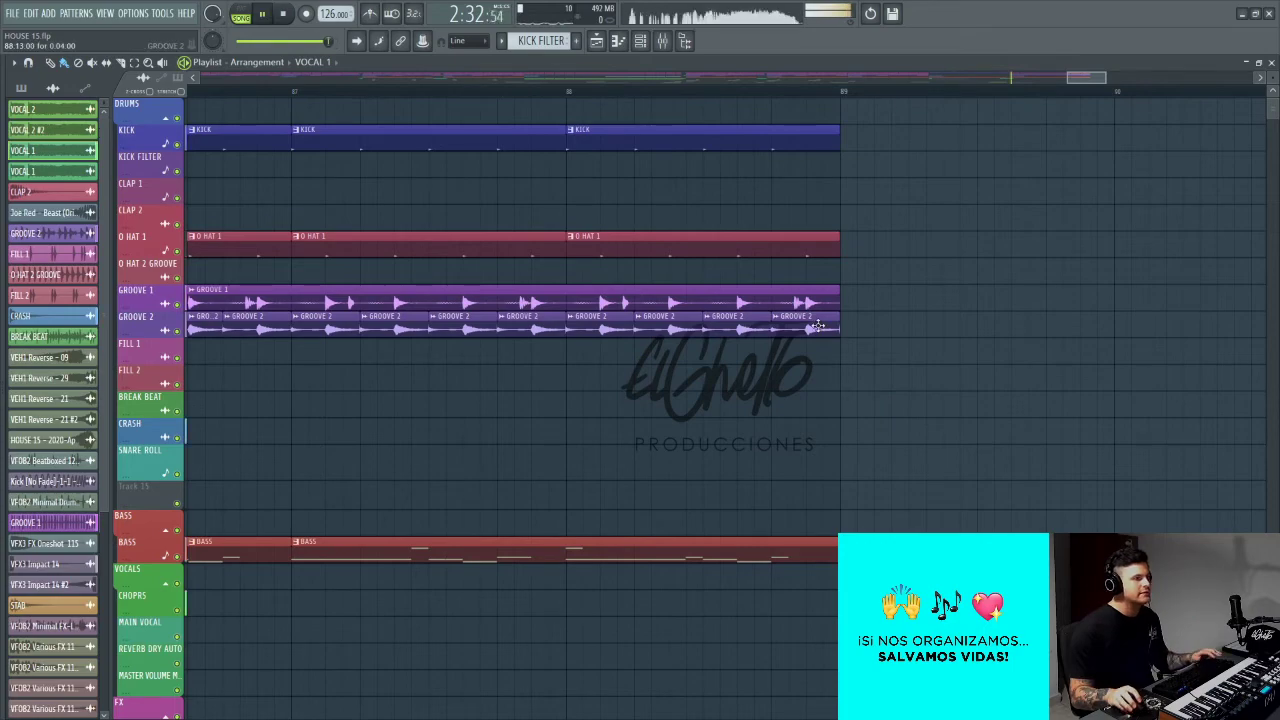
Step: Copy the last CLAP 1 clip and its two CLAP 2 clips from before bar 73 into bar 88
scroll(723, 286, "down", 5)
scroll(621, 239, "up", 3)
left_click_drag(643, 181, 679, 220)
scroll(680, 218, "down", 5)
scroll(1045, 225, "down", 1)
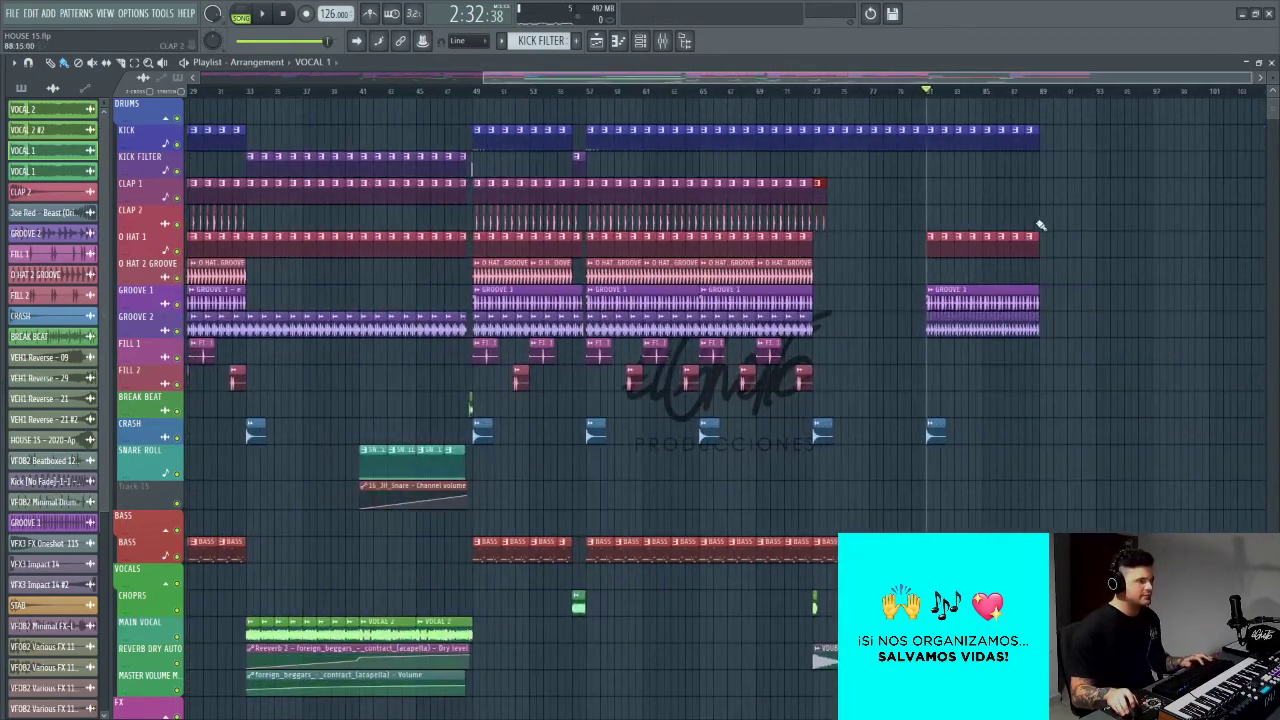
scroll(1114, 220, "up", 6)
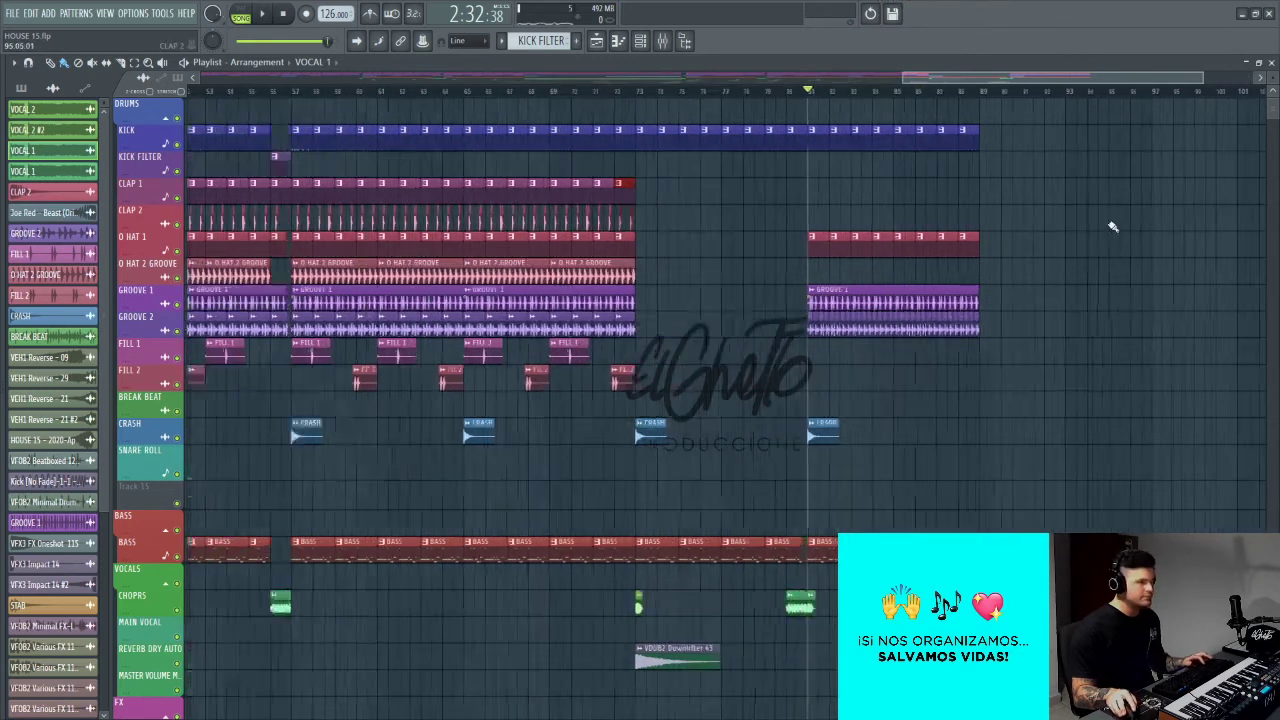
left_click(786, 92)
scroll(862, 190, "up", 3)
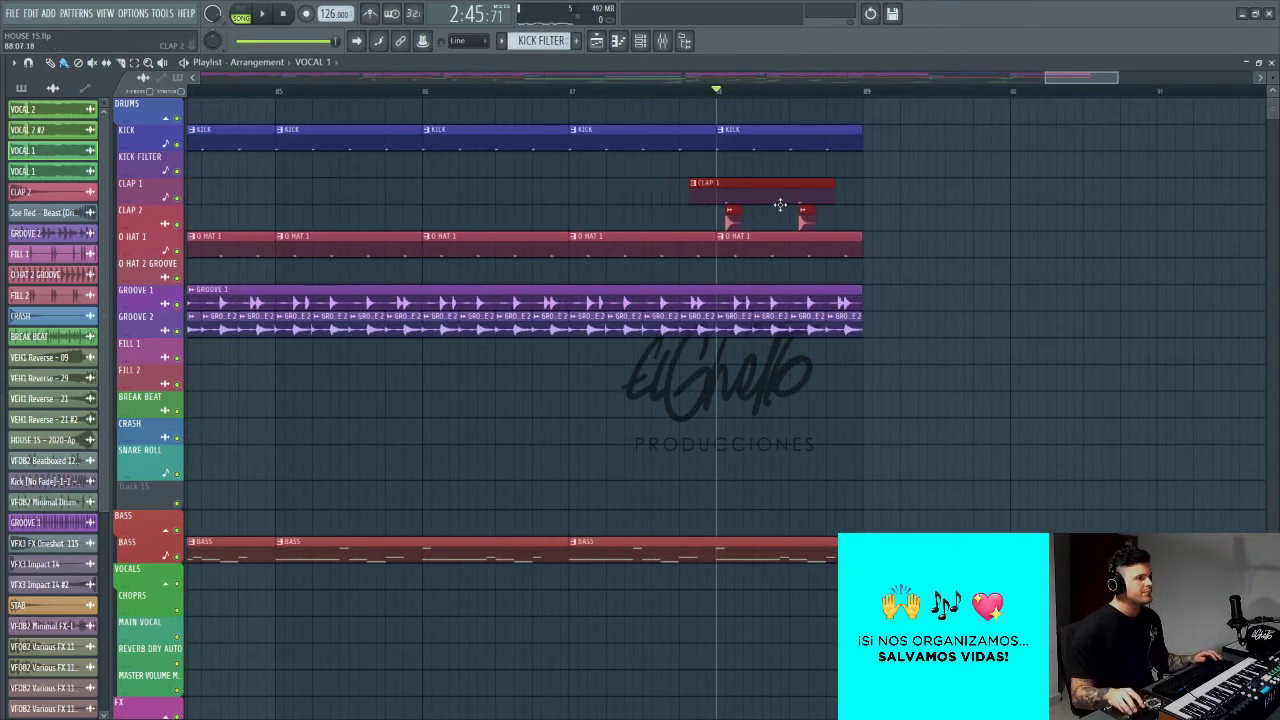
scroll(691, 194, "up", 3)
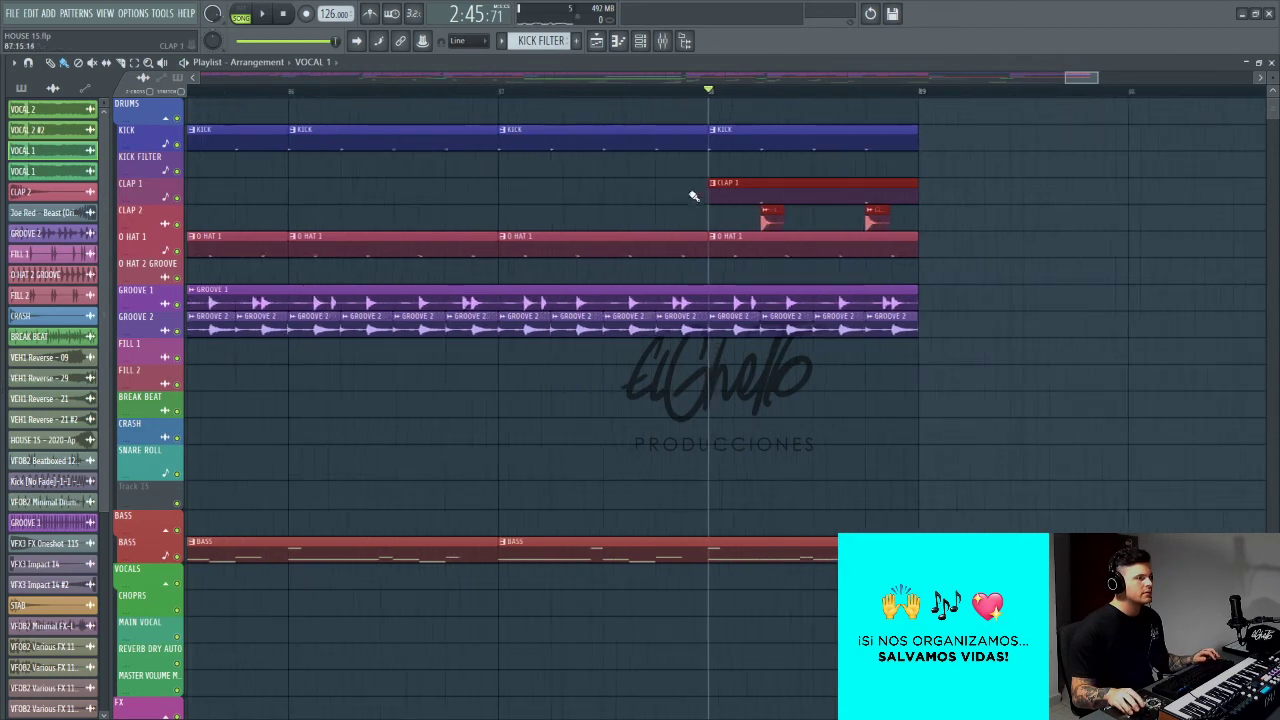
Step: Keep the claps only on bar 88's last beat and shorten O HAT 1, GROOVE 1, GROOVE 2 and BASS to leave a gap before bar 89
left_click_drag(694, 191, 915, 217)
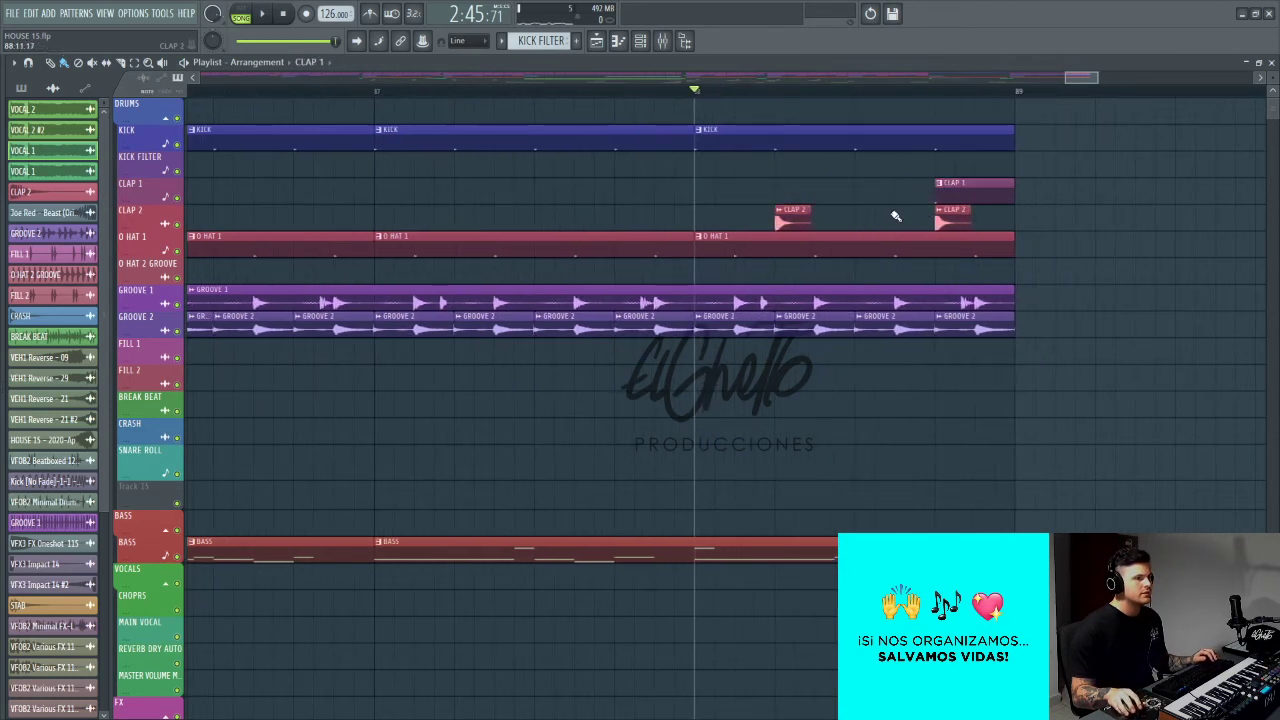
left_click_drag(1009, 299, 940, 313)
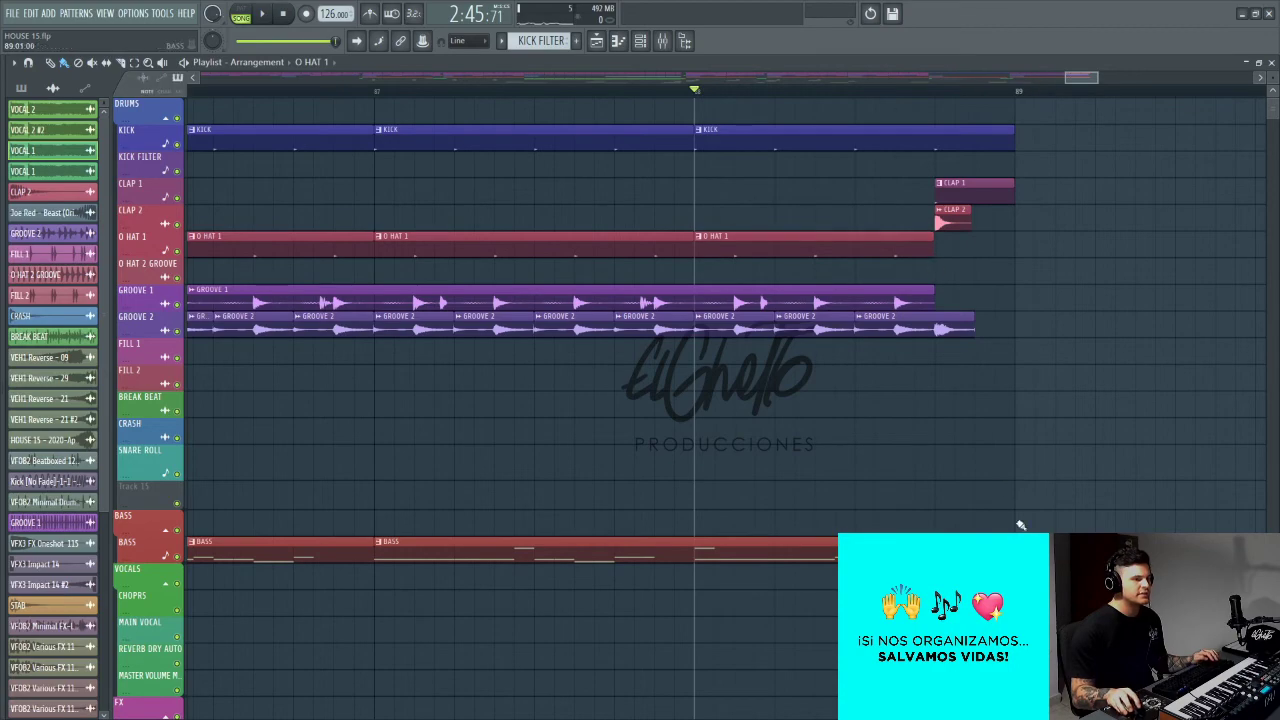
scroll(922, 550, "down", 10)
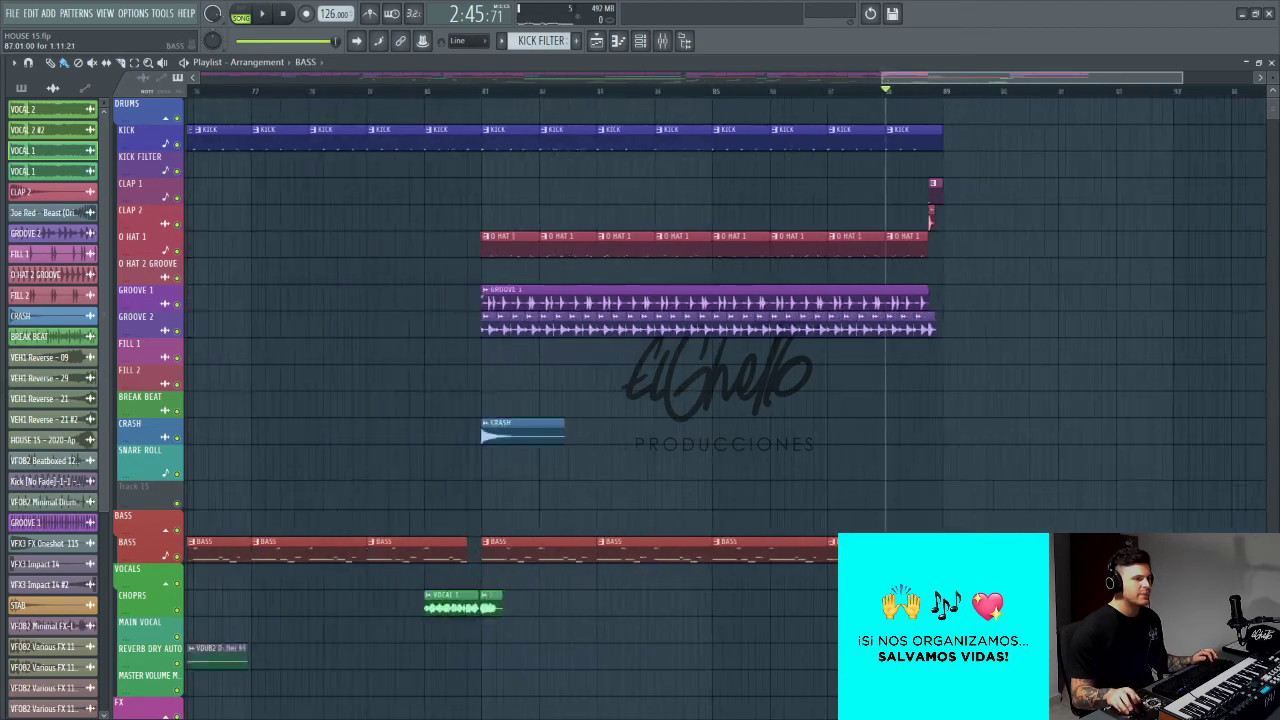
Step: Copy the HOUSE 15 - 2020-Apr-14_3 and VEH1 Reverse - 29 sweeps so they end at the bass gap before bar 89
scroll(920, 545, "down", 5)
scroll(868, 456, "up", 2)
scroll(868, 456, "up", 3)
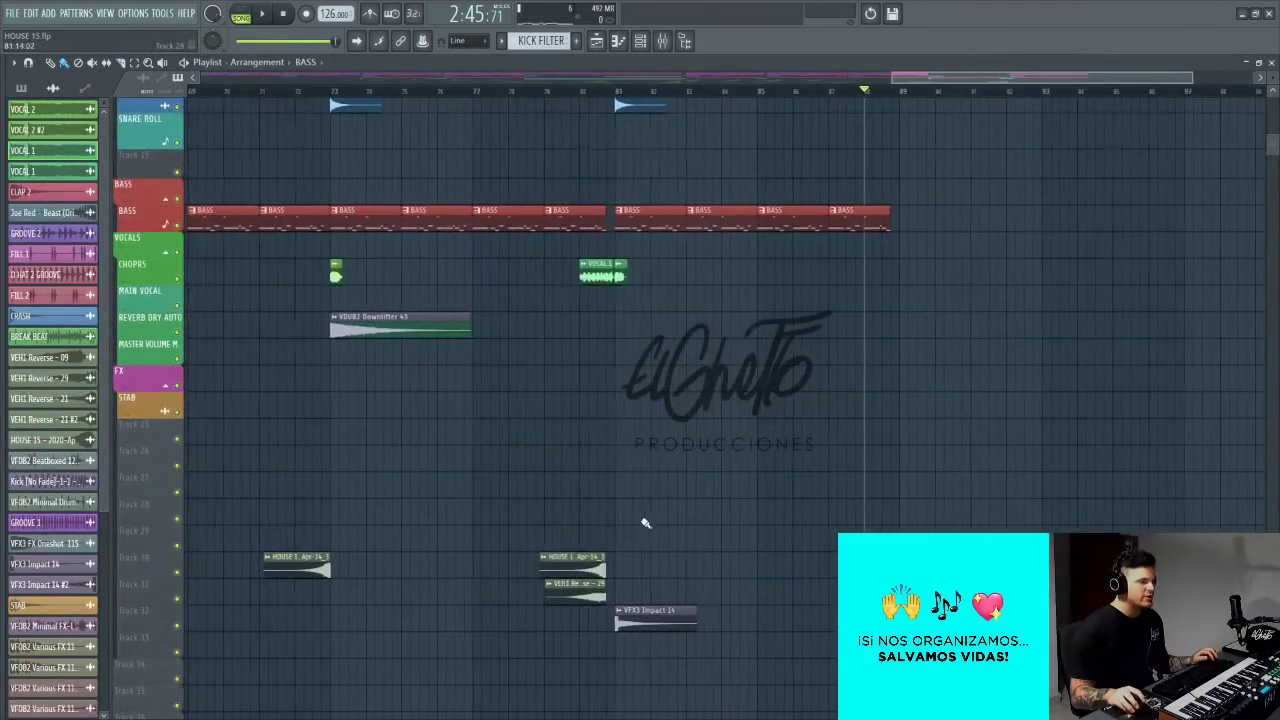
scroll(590, 575, "up", 6)
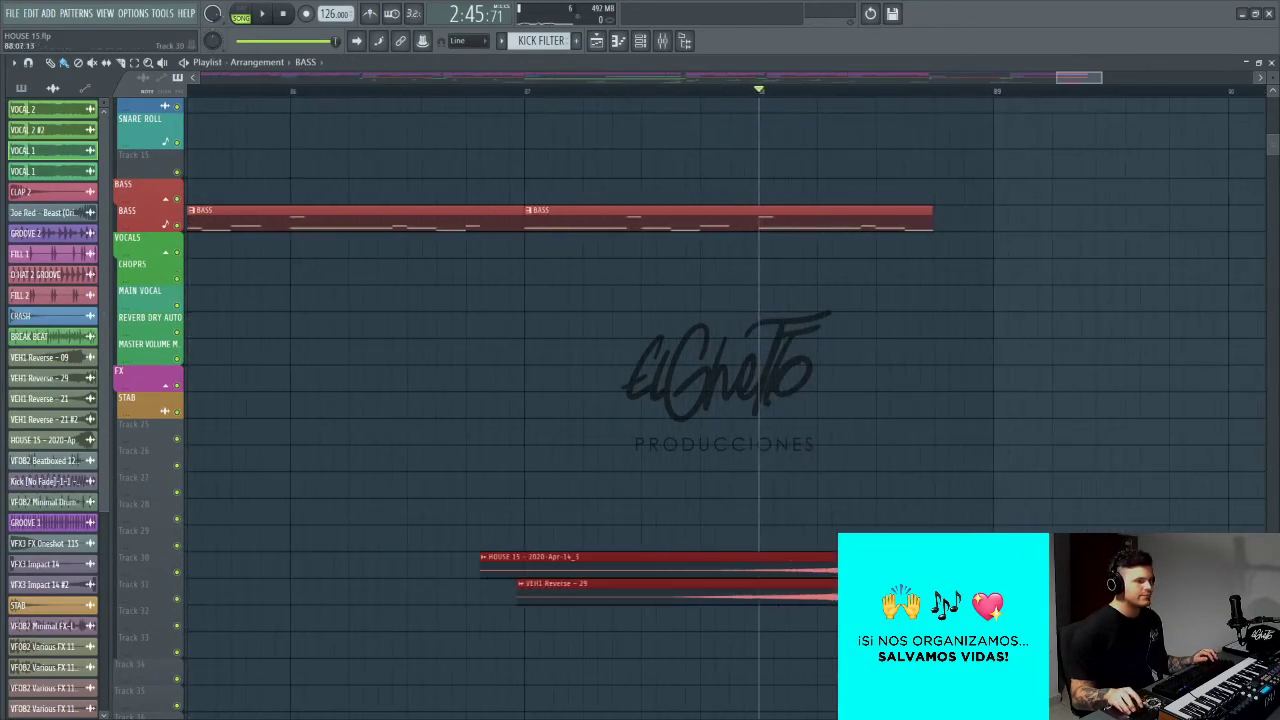
scroll(929, 431, "down", 4)
Step: Play bar 88 to check the sweeps and the gap before bar 89
key("space")
scroll(886, 503, "up", 4)
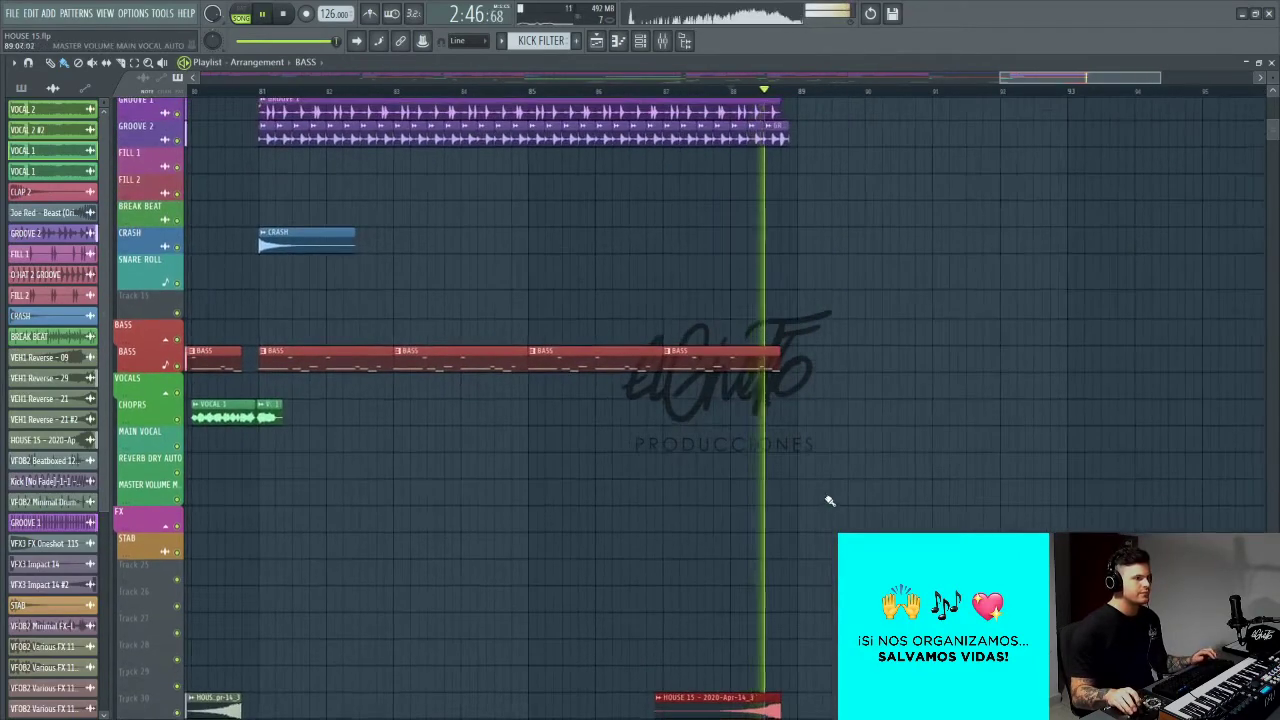
key("space")
Step: Copy the drums, bass and vocal chop of bars 49 to 65 to start at bar 89
scroll(834, 500, "down", 5)
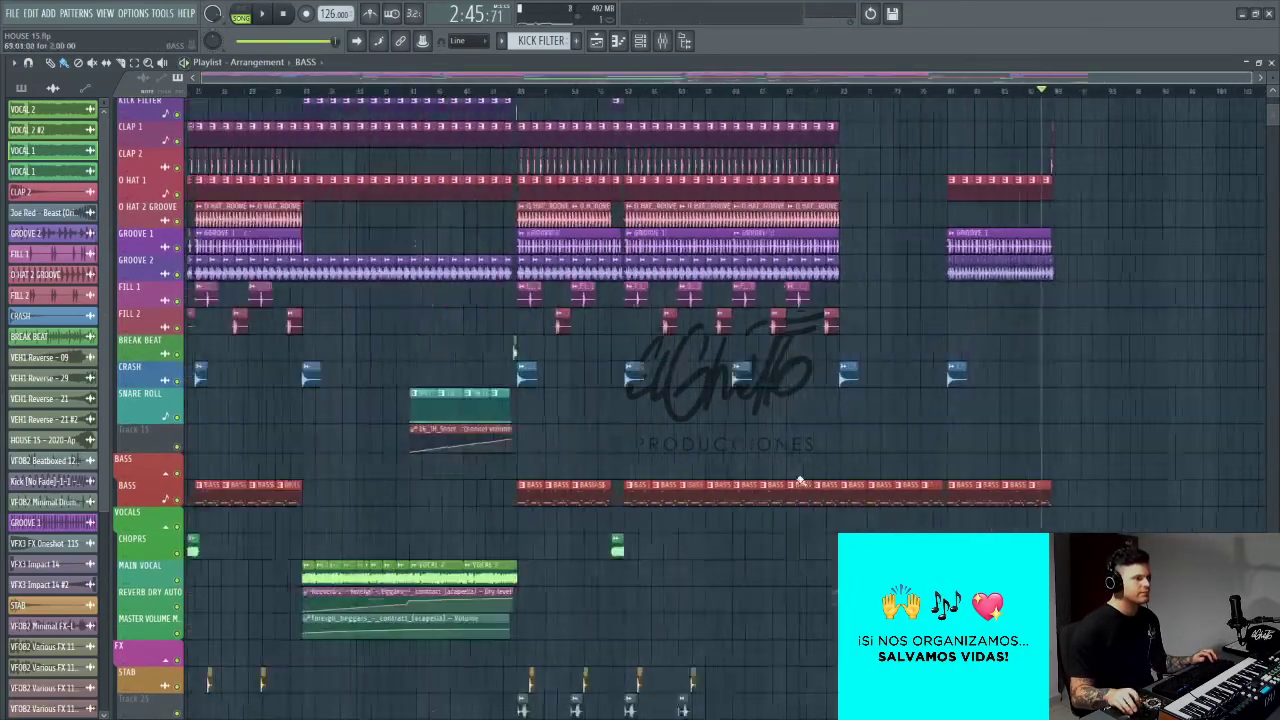
scroll(754, 458, "up", 6)
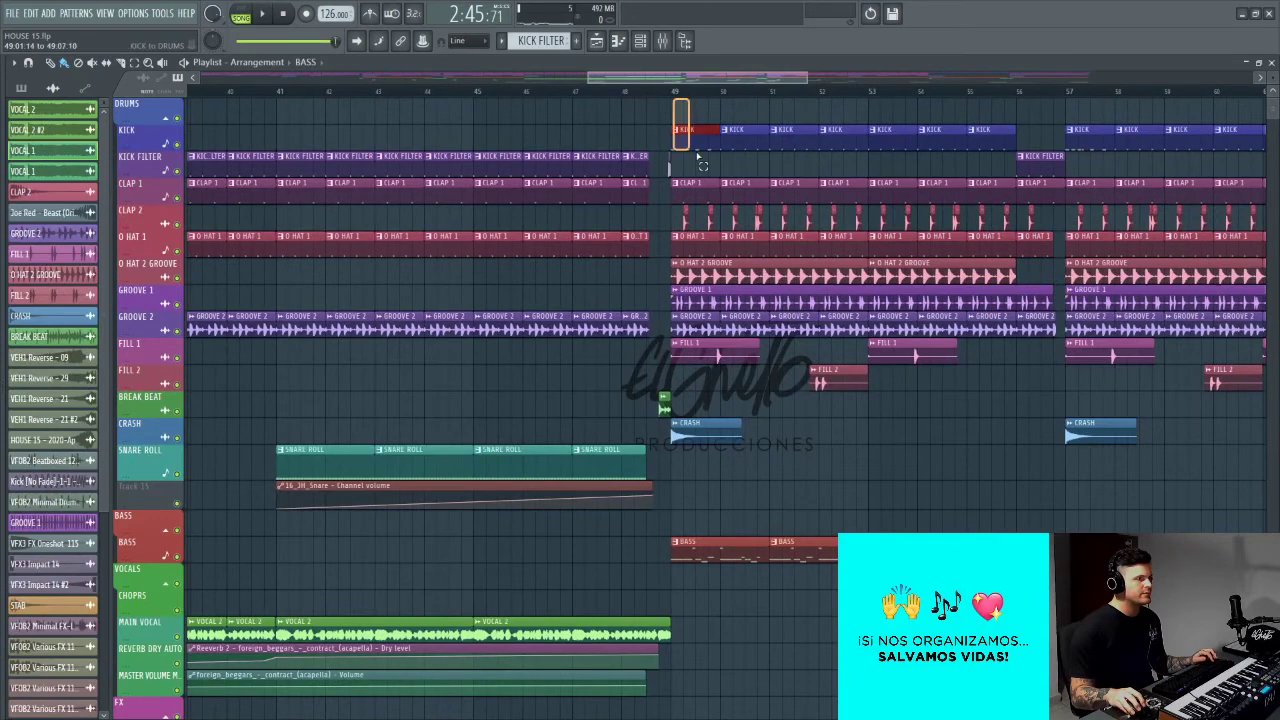
left_click_drag(870, 392, 1051, 561)
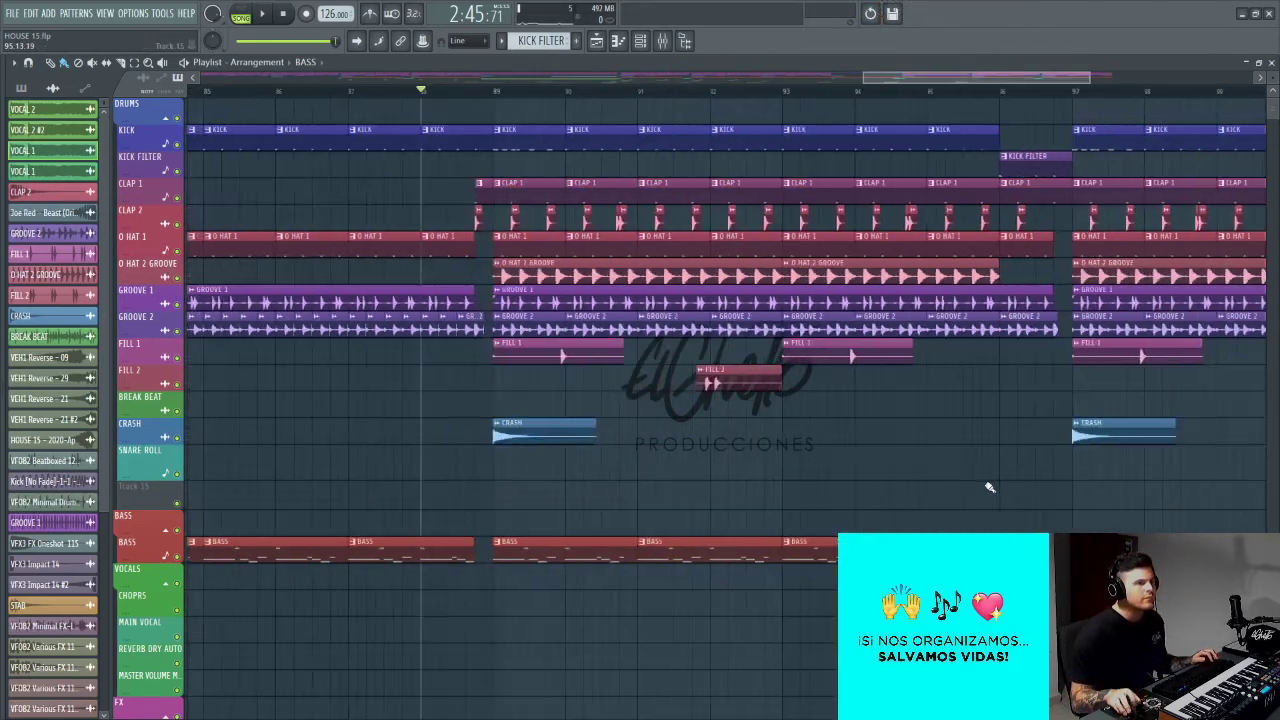
Step: Copy the STAB, VFOB2 Beatboxed, neighbouring VFOB2 and VFX3 FX Oneshot 115 clips from bar 49 to bar 89
scroll(860, 461, "down", 3)
scroll(745, 417, "down", 8)
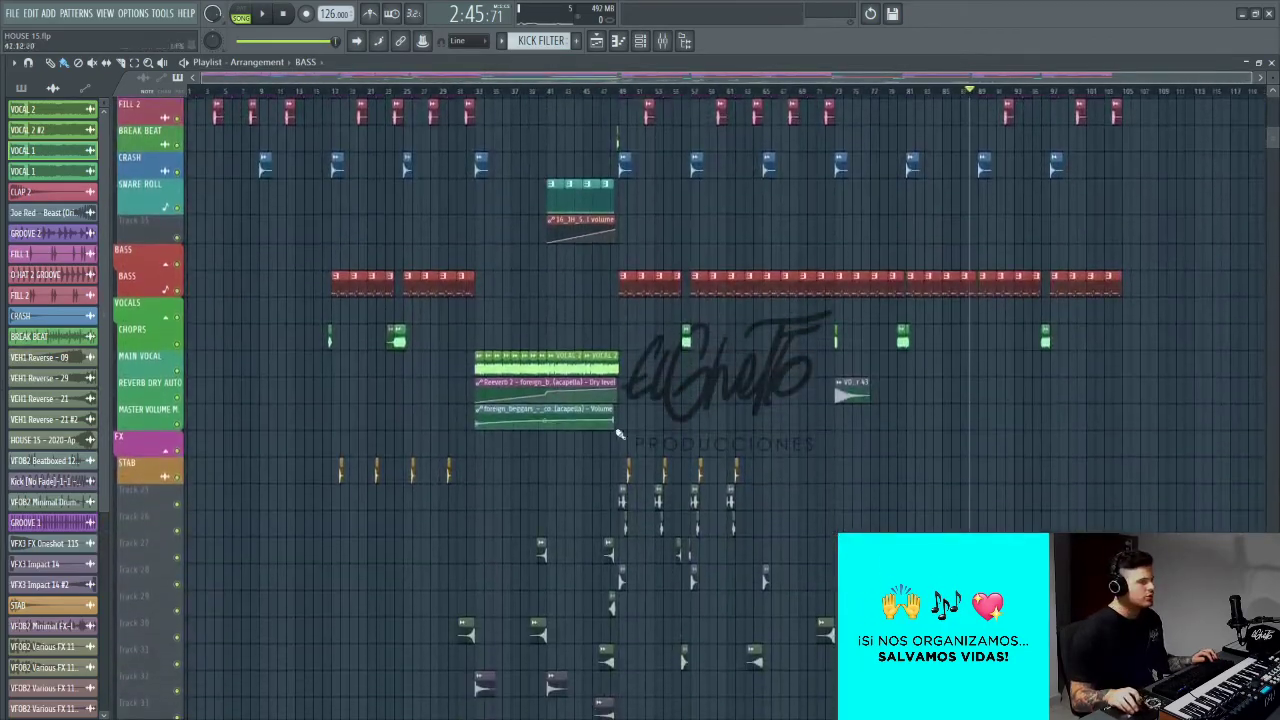
scroll(635, 443, "up", 1)
scroll(635, 443, "up", 4)
left_click_drag(627, 452, 643, 457)
scroll(643, 457, "down", 5)
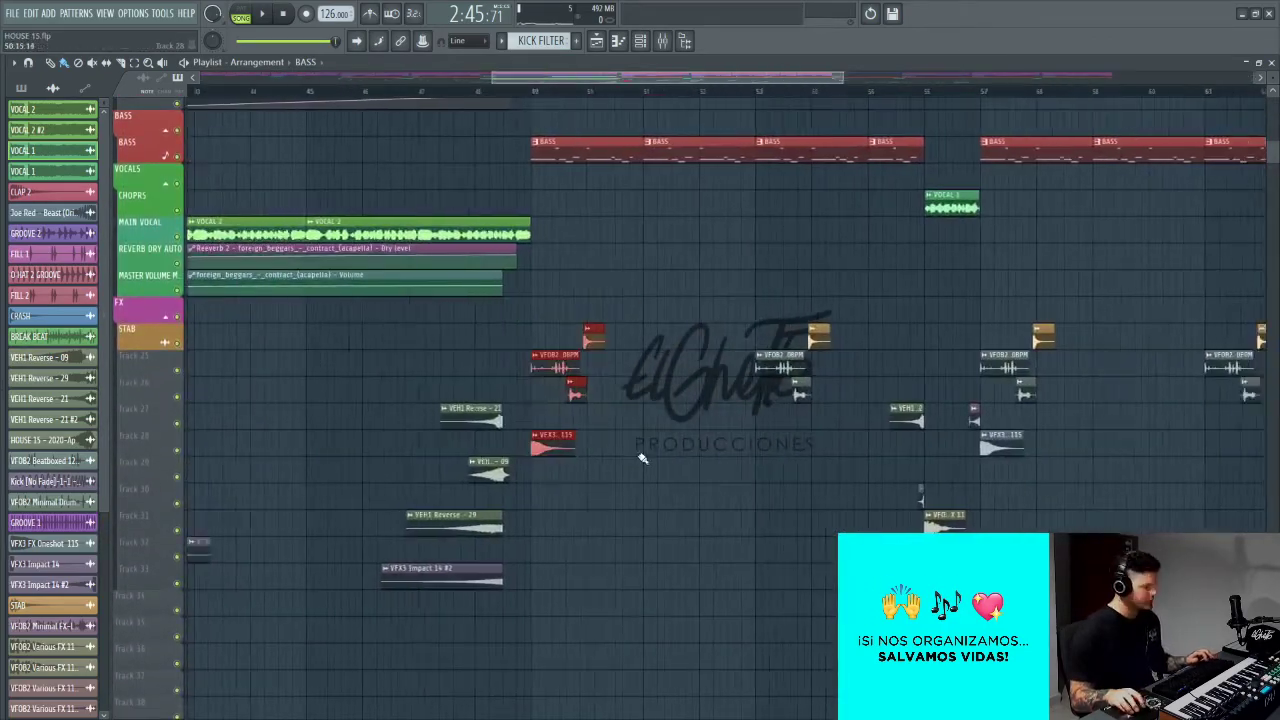
scroll(1023, 377, "up", 4)
scroll(723, 400, "up", 5)
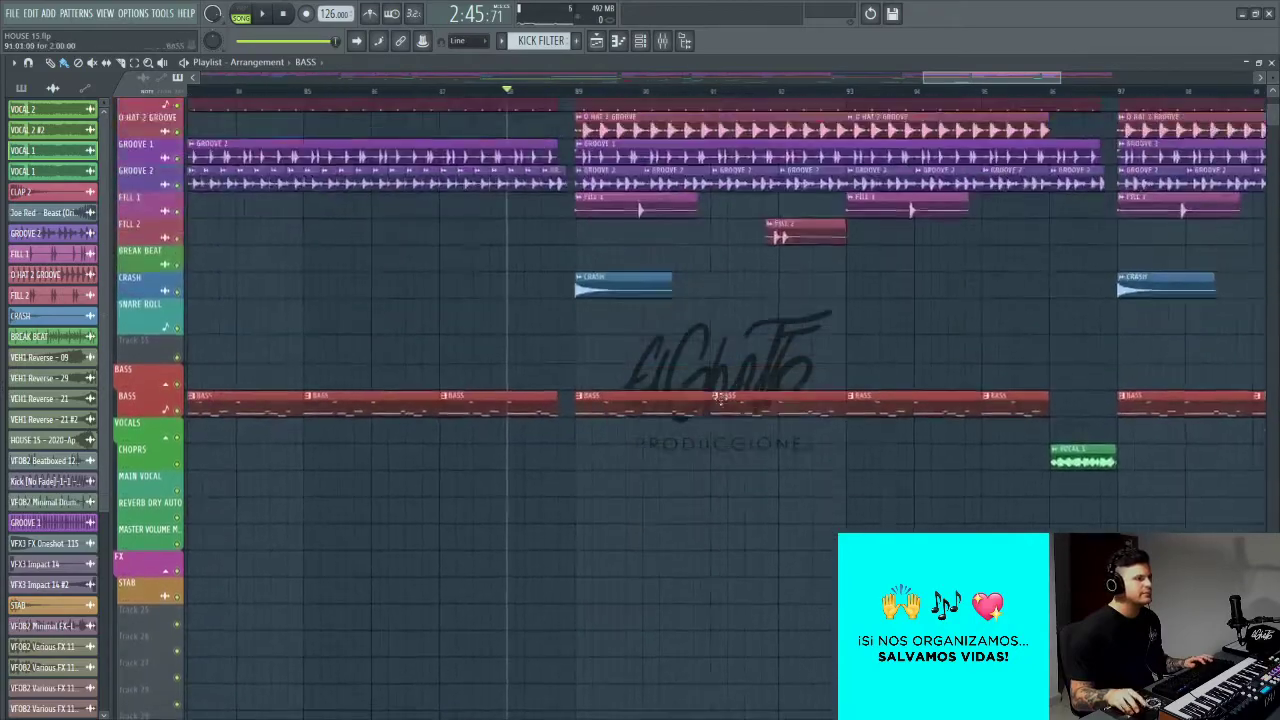
scroll(723, 402, "down", 5)
scroll(597, 377, "up", 4)
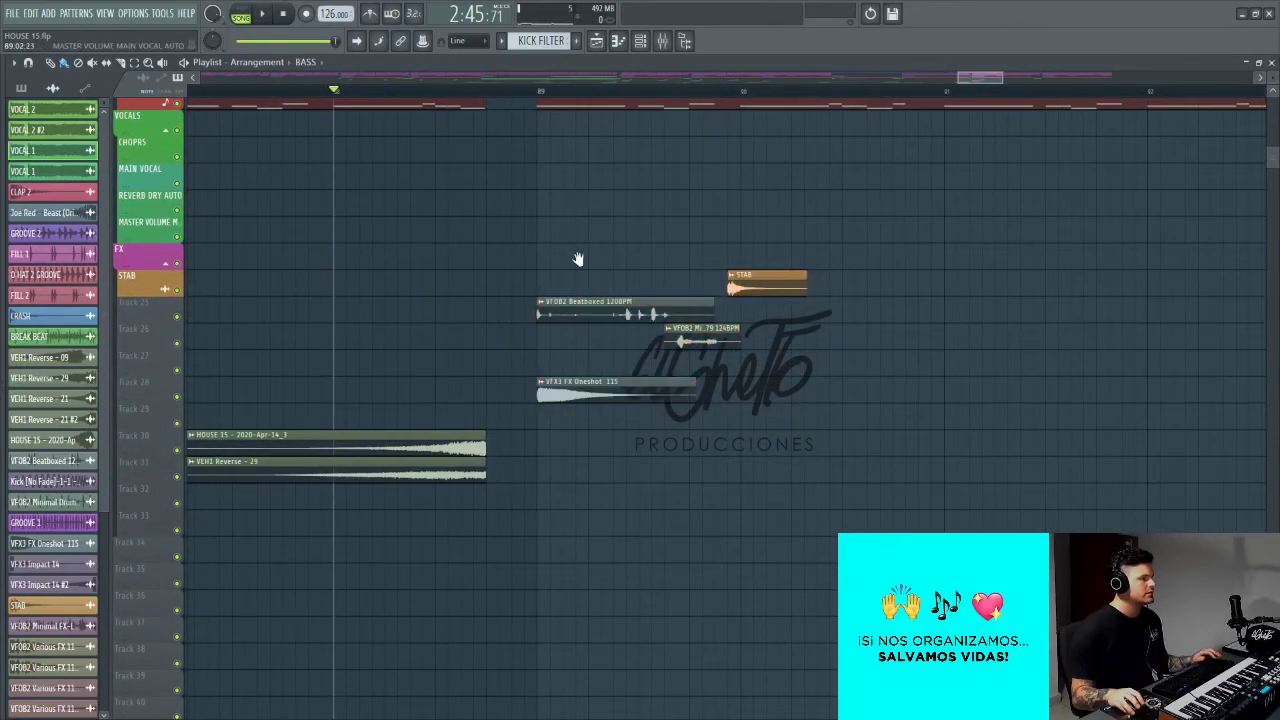
left_click_drag(561, 235, 686, 357)
Step: Play from bar 86 through the transition into the copied section at bar 89
scroll(690, 357, "down", 5)
left_click(560, 91)
key("space")
left_click_drag(764, 240, 738, 346)
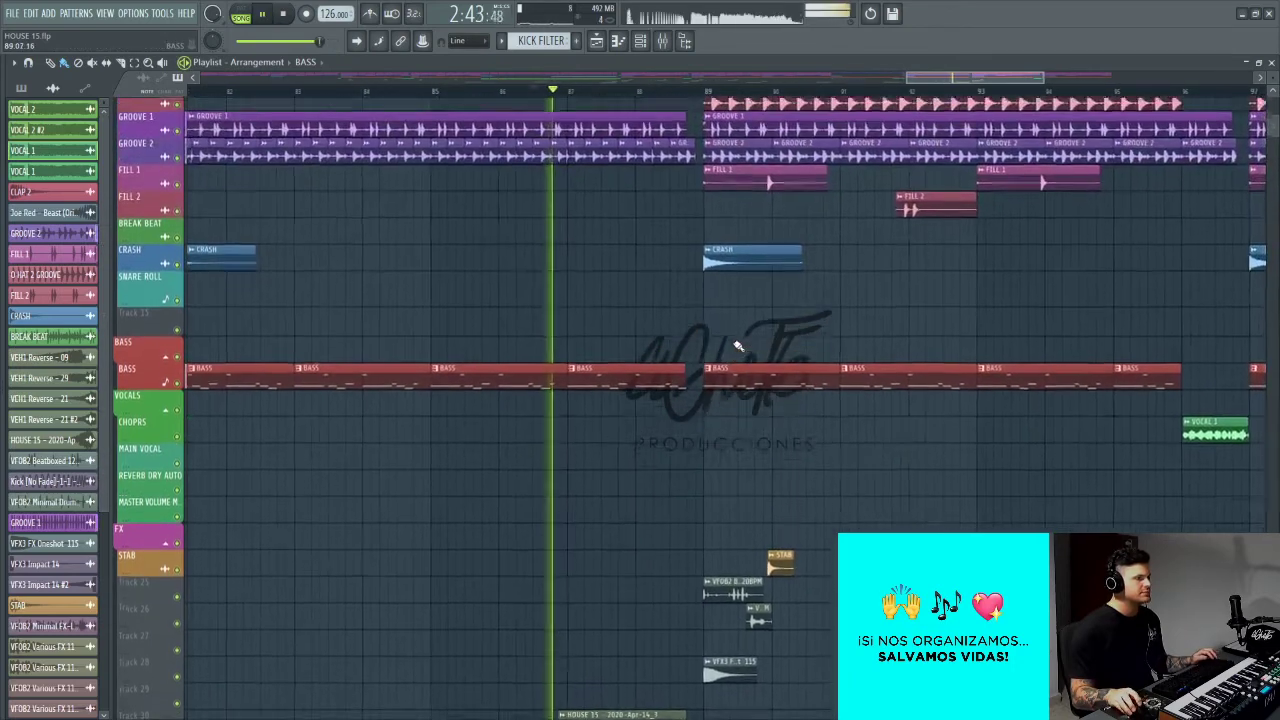
scroll(850, 410, "up", 5)
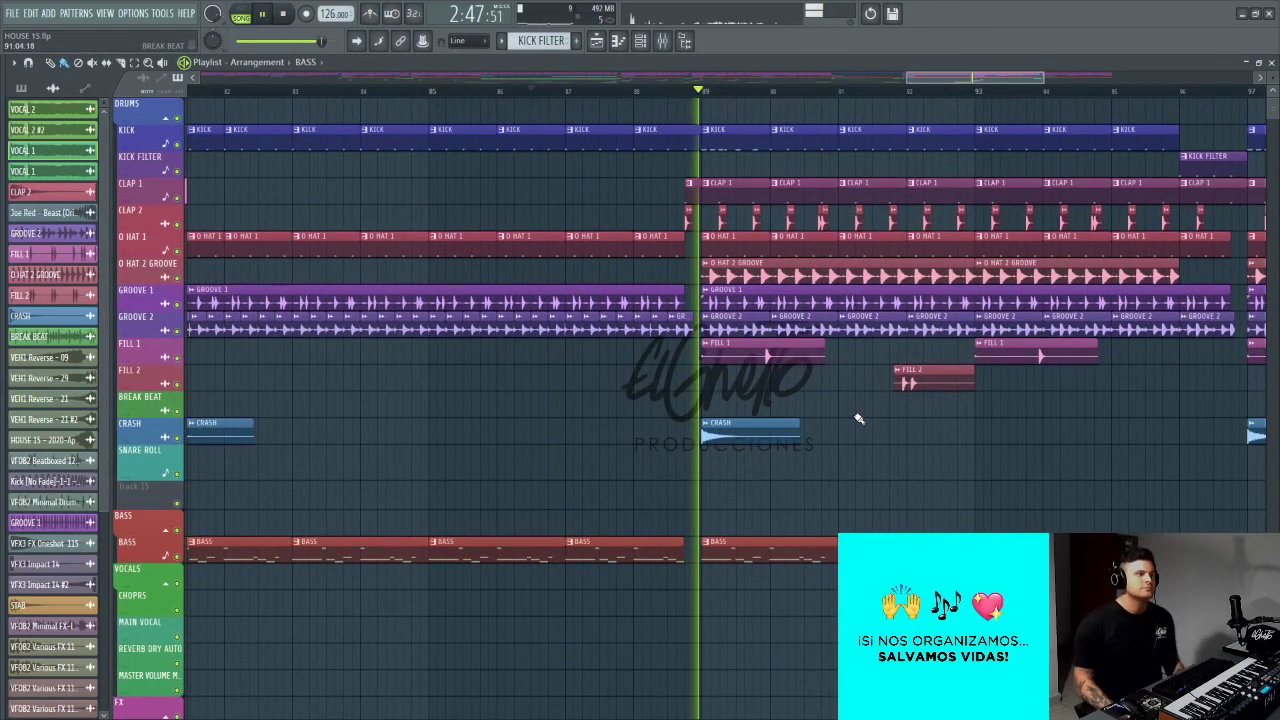
scroll(712, 388, "up", 6)
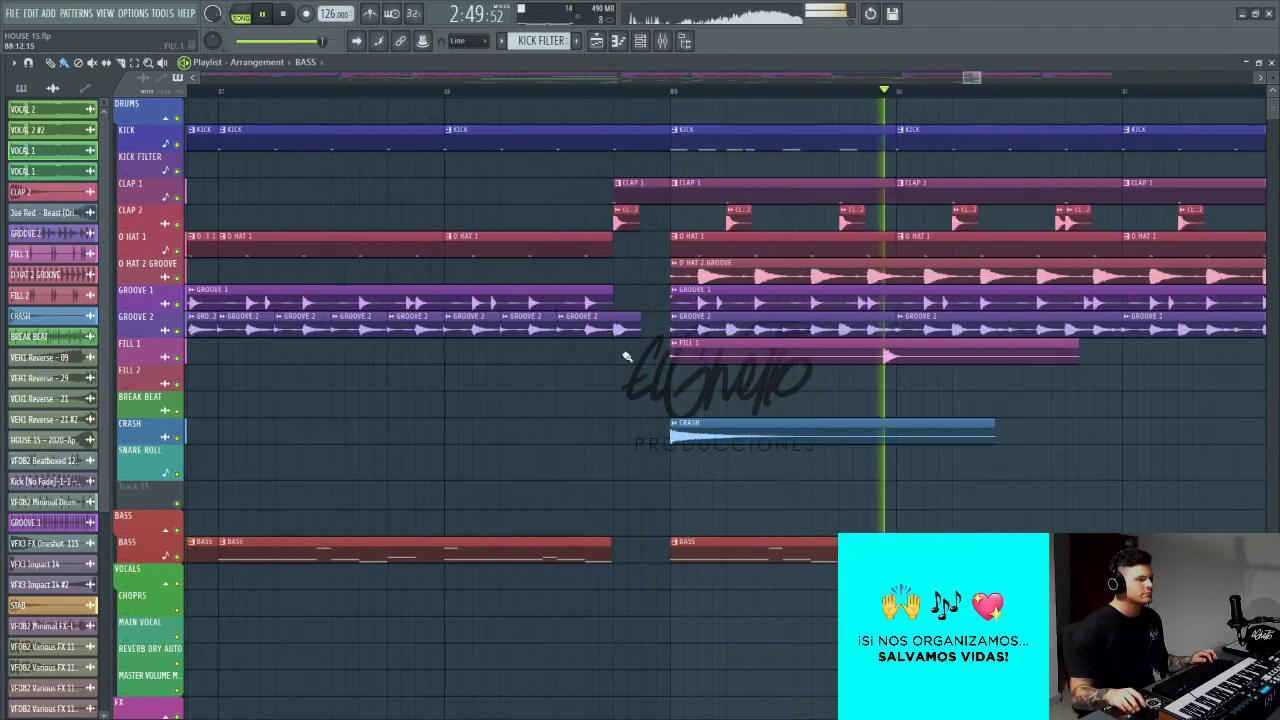
Step: Try trimming the last GROOVE 2 clip flush with GROOVE 1 before bar 89, listen to the transition, and restore its half-beat tail
key("space")
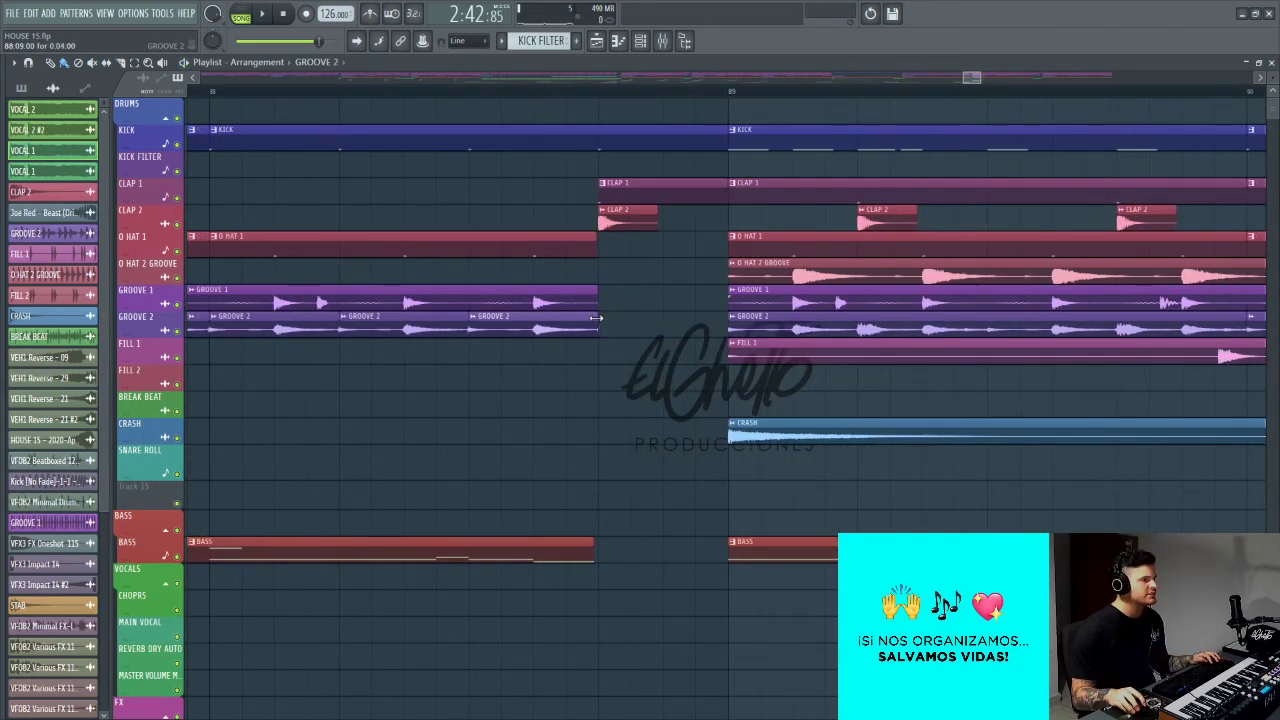
scroll(595, 318, "down", 3)
key("space")
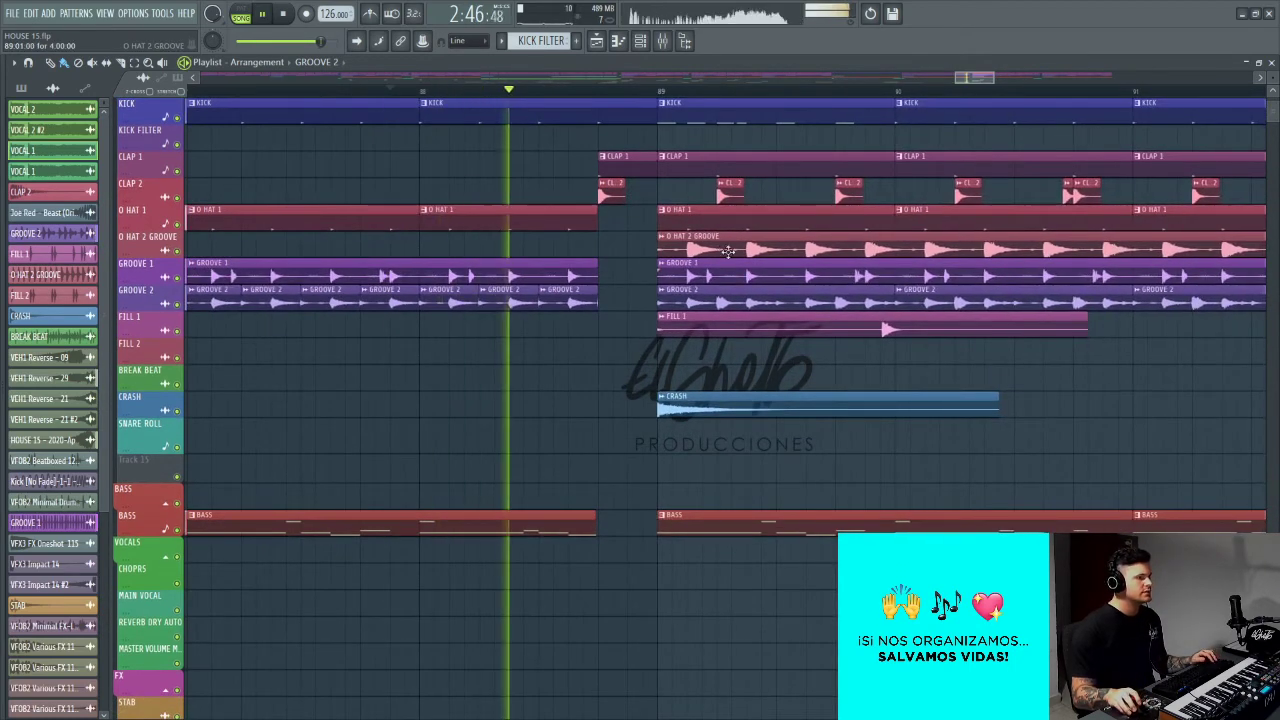
scroll(636, 316, "down", 2)
scroll(636, 316, "up", 3)
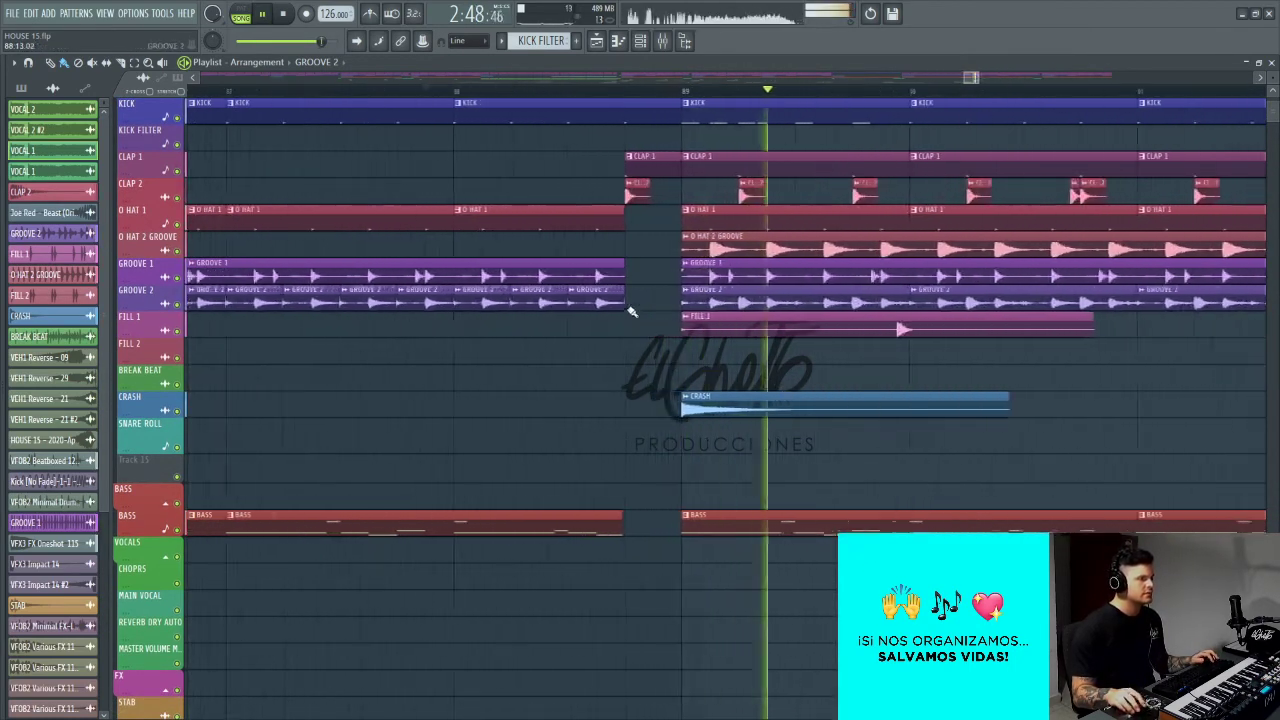
key("space")
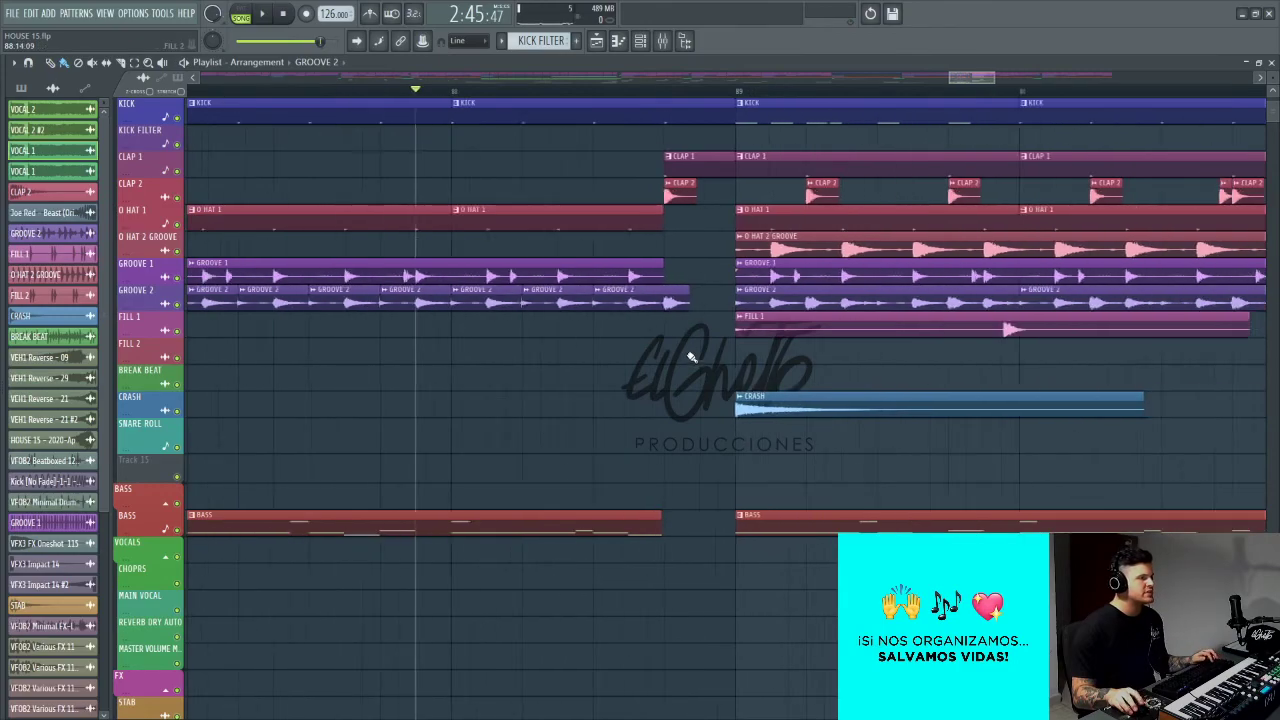
Step: Place the VOCAL 1 chop on the CHOPRS track just before bar 89, leading into the repeated drop
scroll(560, 345, "down", 3)
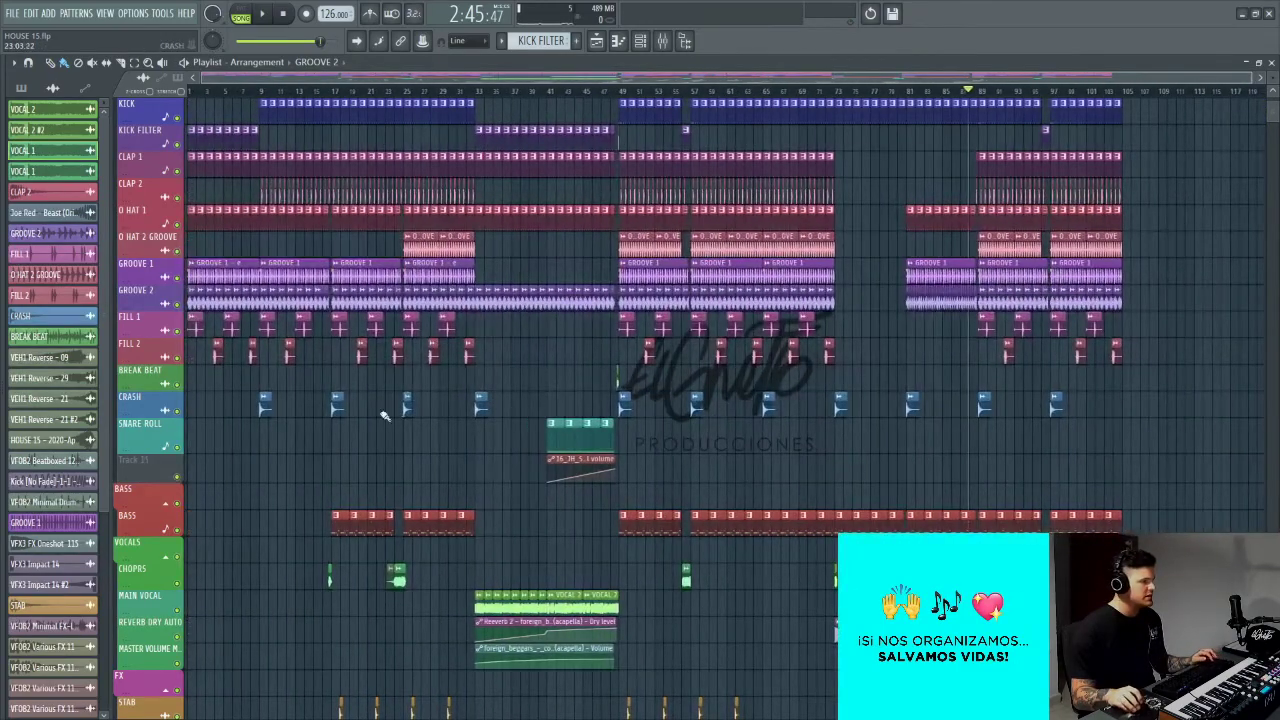
left_click(318, 576)
left_click_drag(300, 488, 541, 447)
scroll(543, 466, "up", 8)
Step: Play from just before bar 88 into the repeated drop to check the vocal chop leading into bar 89
key("space")
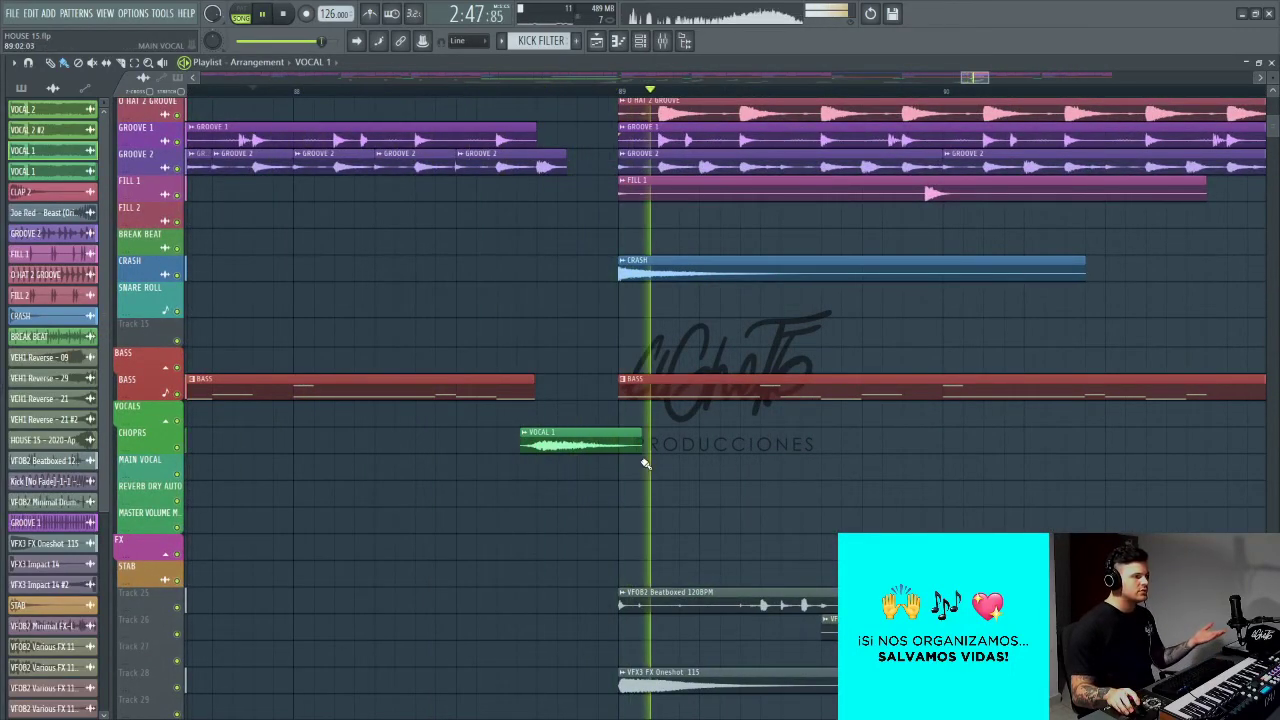
scroll(640, 489, "down", 10)
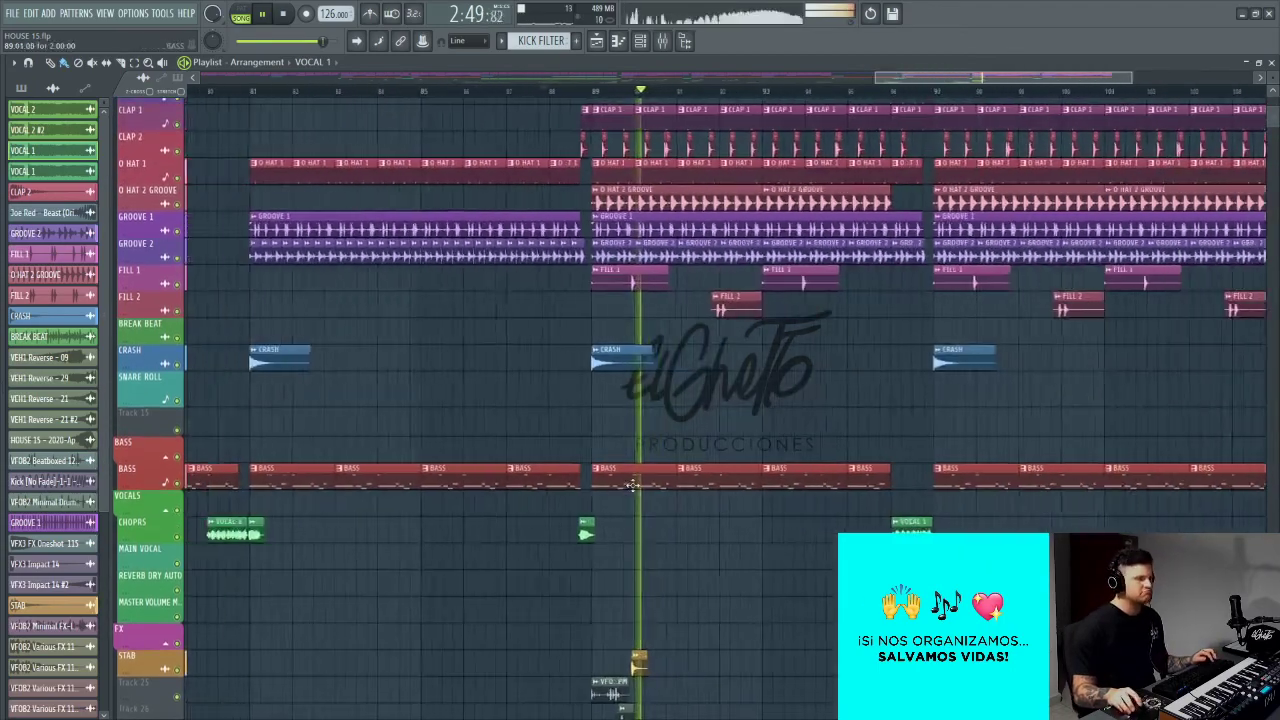
scroll(890, 462, "down", 2)
scroll(908, 457, "up", 3)
scroll(930, 440, "down", 4)
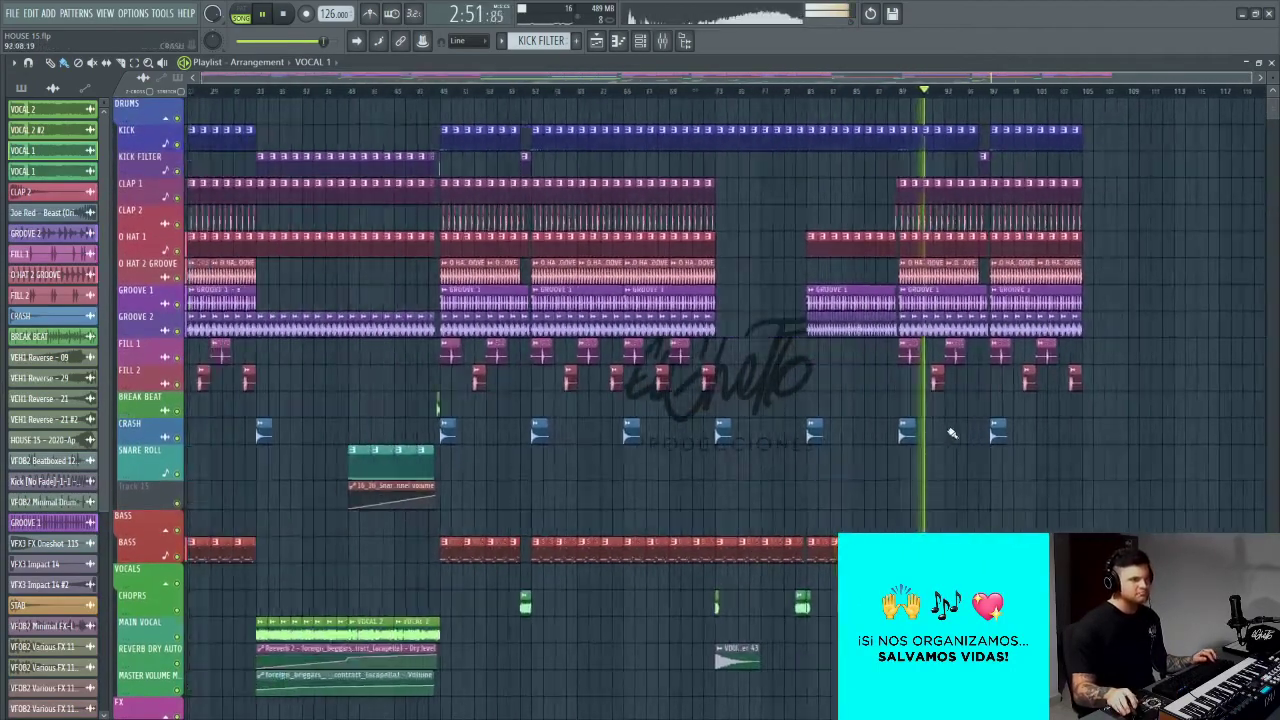
scroll(798, 462, "down", 1)
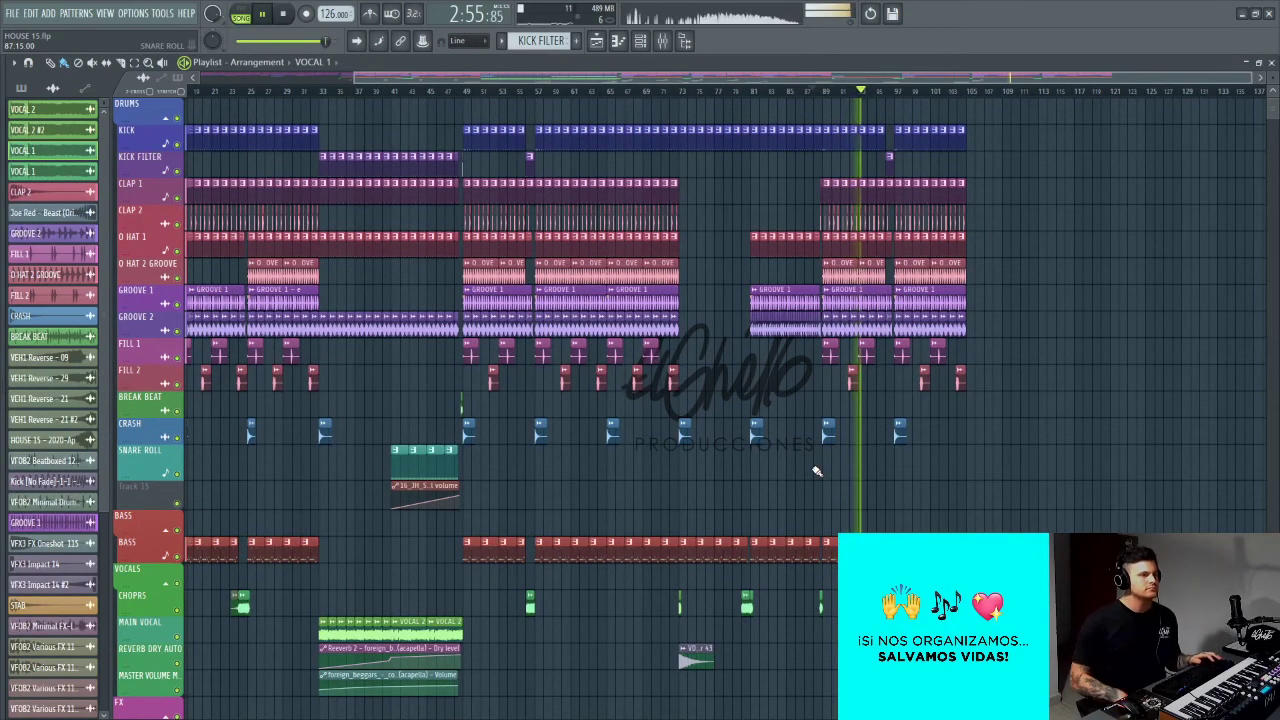
scroll(757, 500, "left", 5)
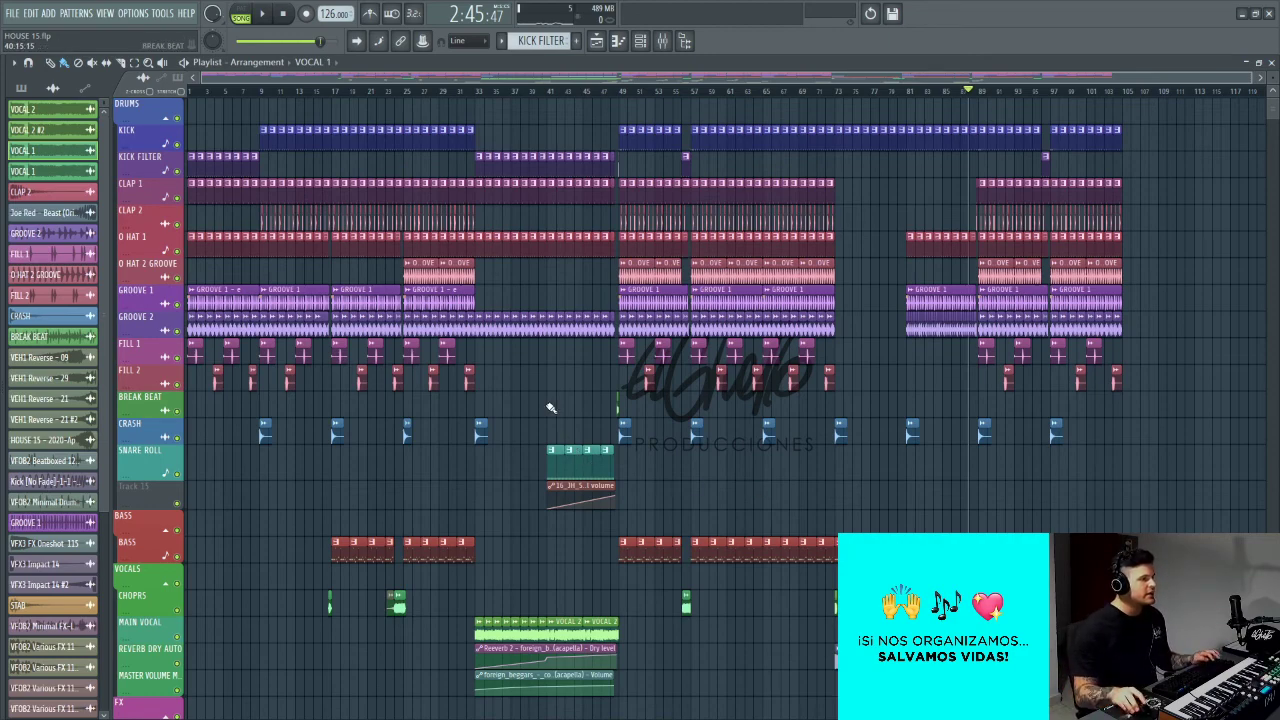
Step: Shrink the playlist tracks for an overview and move O HAT 2 GROOVE above FILL 1 in the clip picker
scroll(550, 407, "down", 6)
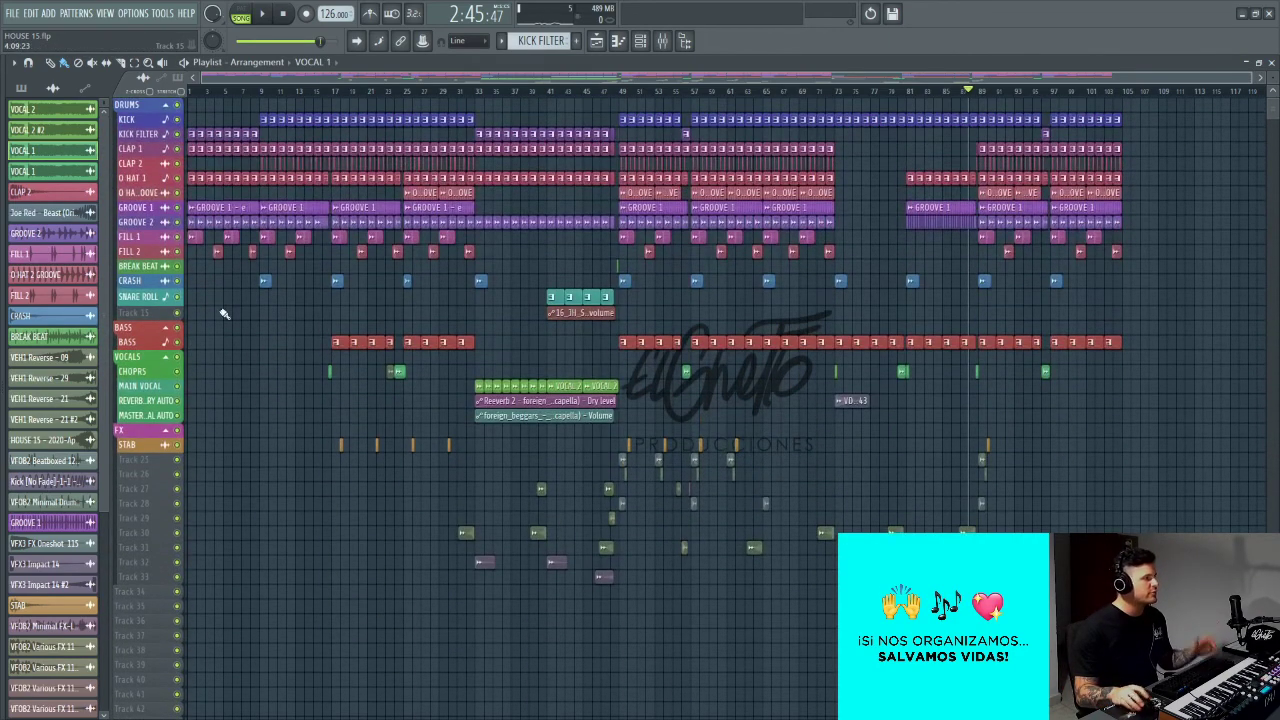
left_click_drag(22, 278, 57, 282)
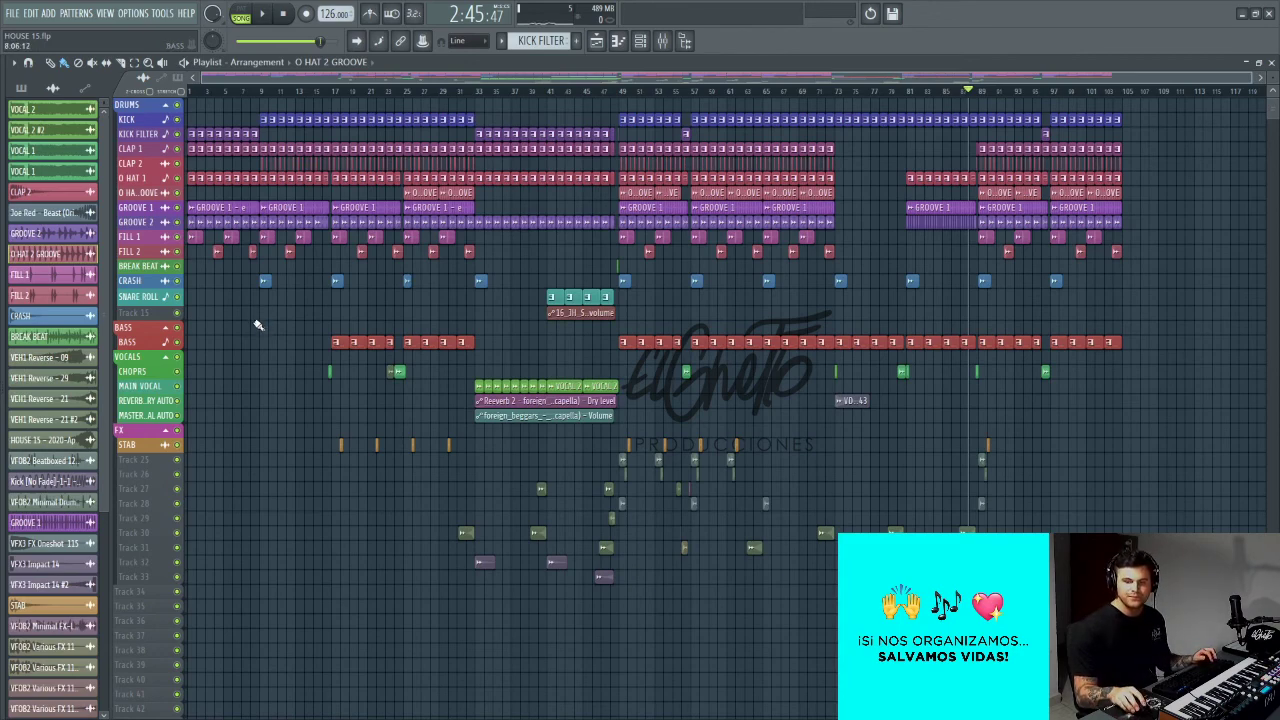
Step: Play the arrangement from the vocal breakdown at bar 33 on through the drop at bar 49
scroll(686, 389, "down", 1)
scroll(665, 378, "up", 2)
scroll(669, 380, "up", 3)
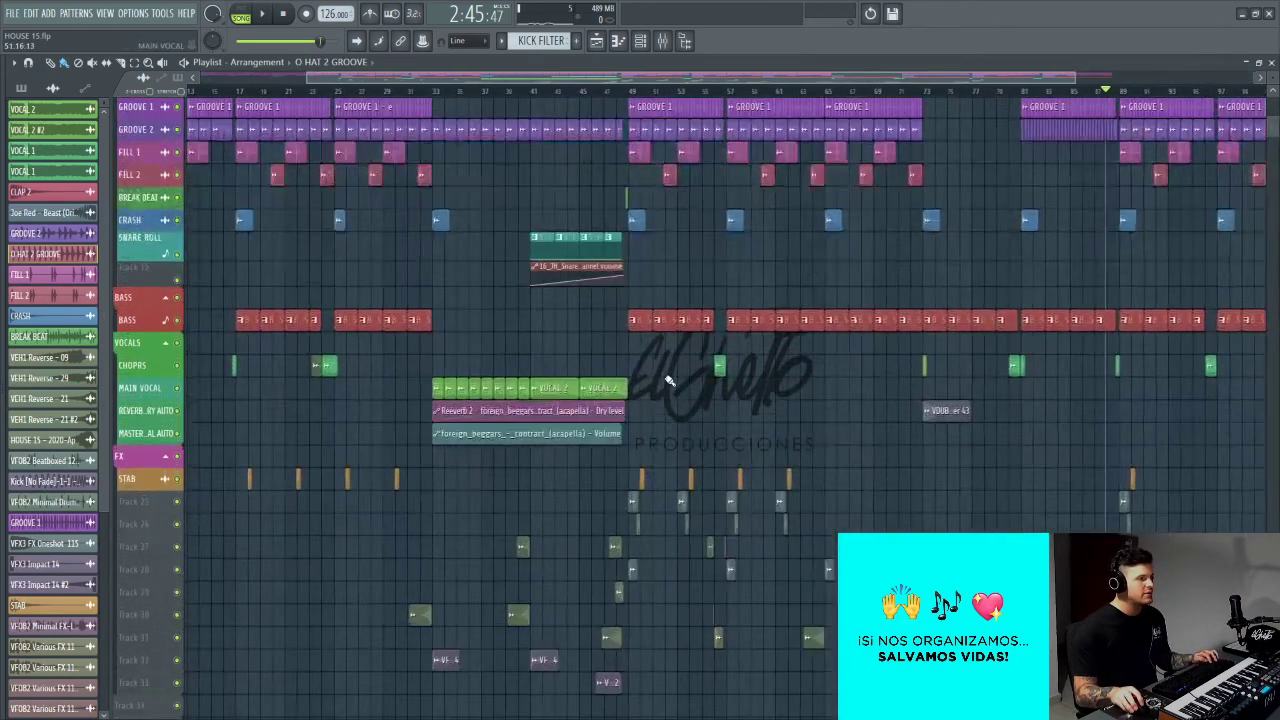
scroll(670, 380, "up", 1)
left_click_drag(670, 380, 541, 414)
scroll(665, 385, "down", 2)
scroll(660, 383, "down", 1)
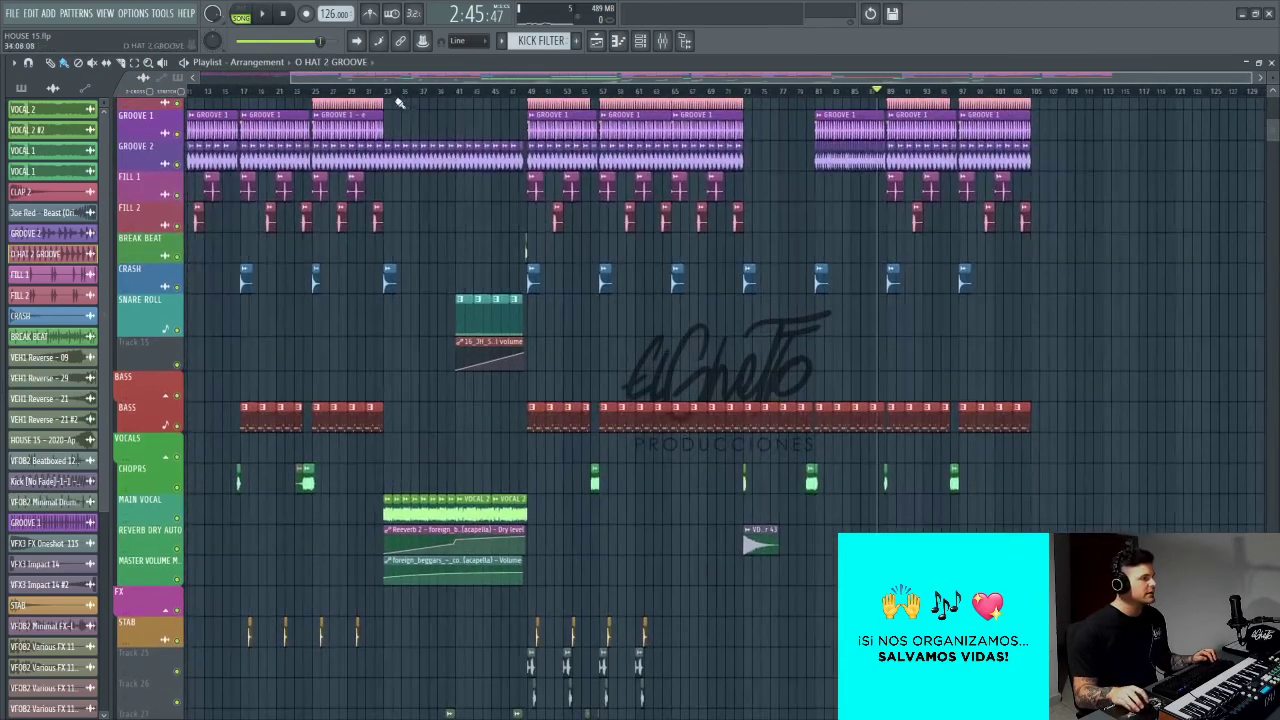
scroll(577, 234, "up", 2)
scroll(574, 237, "down", 2)
left_click_drag(552, 240, 703, 260)
scroll(644, 298, "up", 2)
left_click_drag(1155, 316, 1027, 320)
left_click_drag(787, 316, 771, 318)
scroll(771, 319, "up", 2)
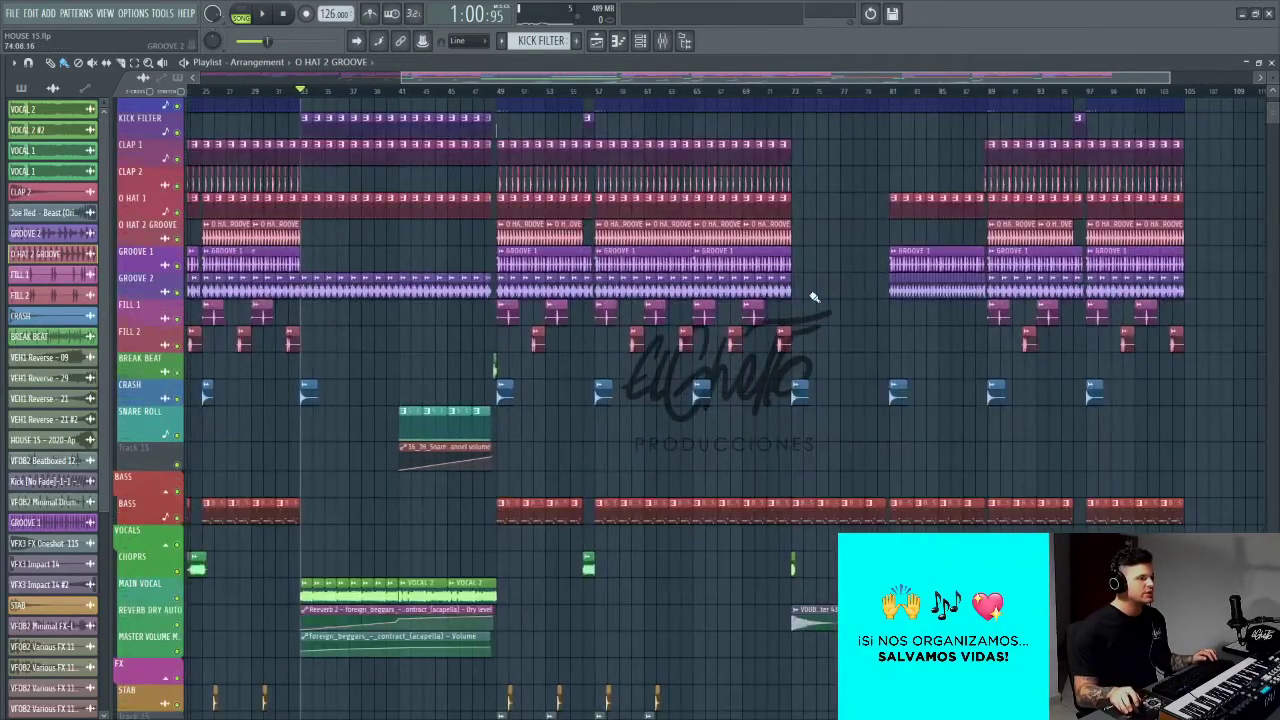
scroll(814, 297, "up", 1)
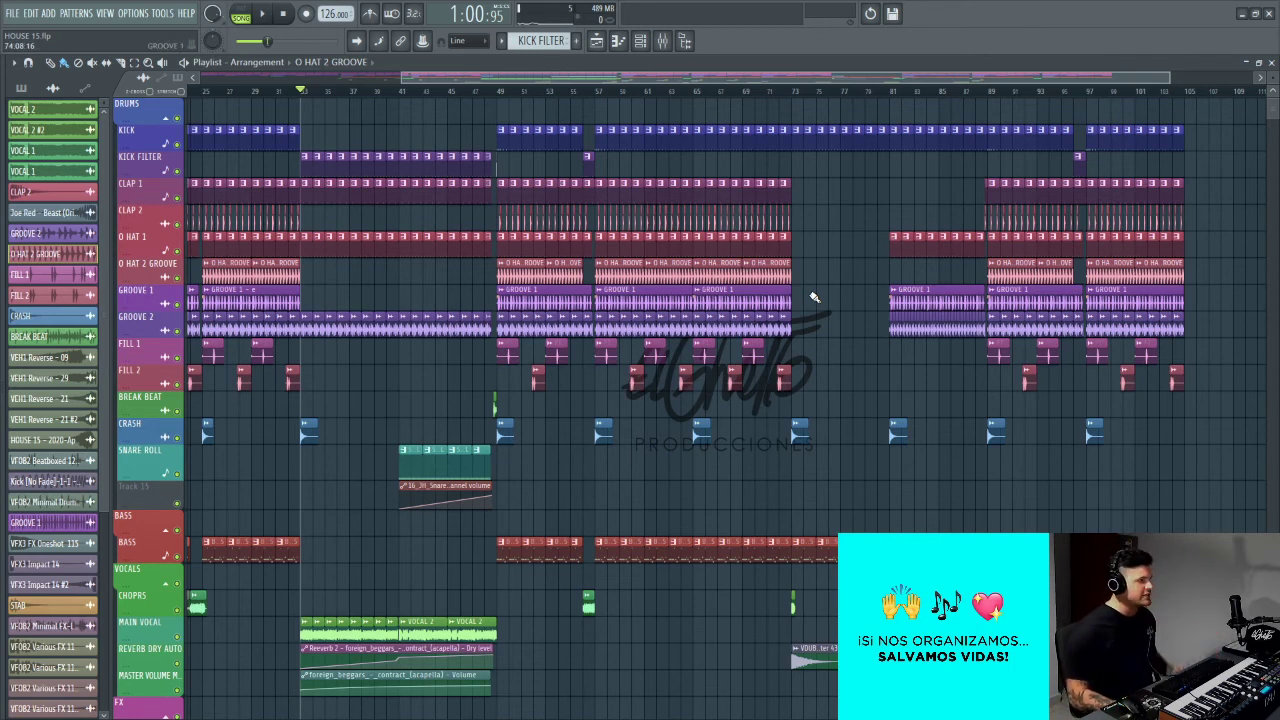
key("space")
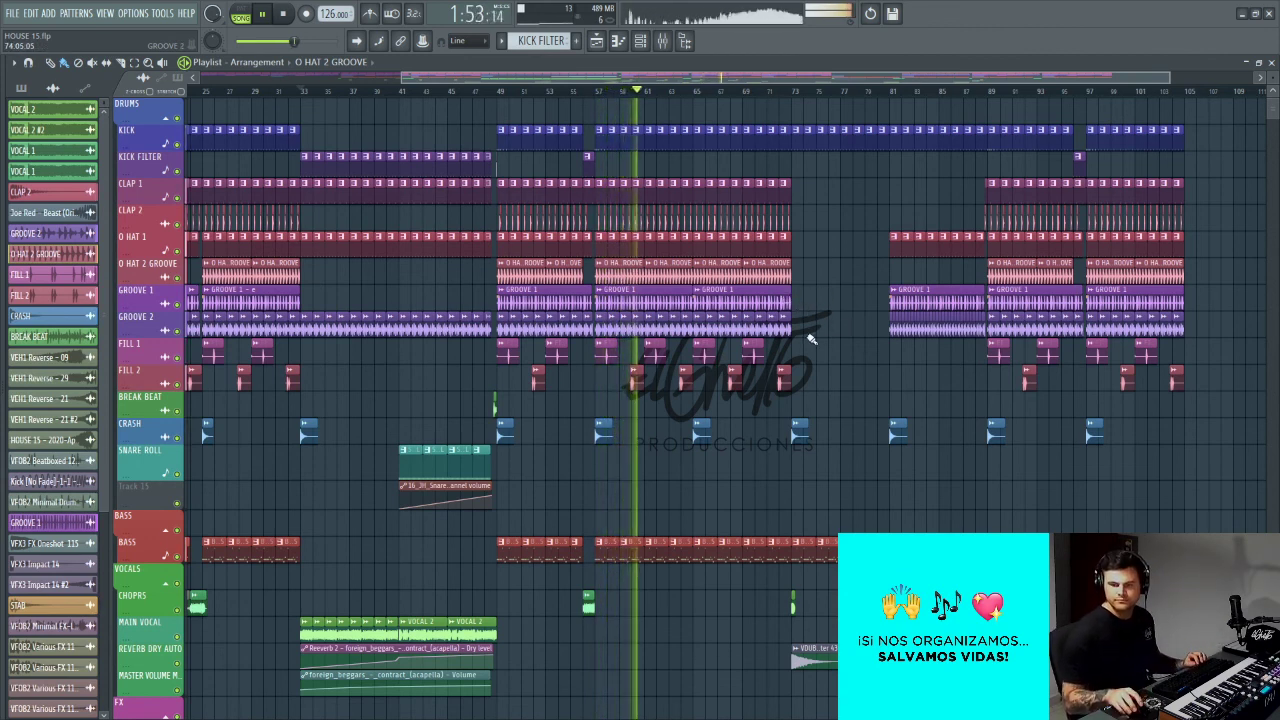
Step: Switch to the image 3.jpg in Fotos, and on towards the OBS window
key("alt+Tab")
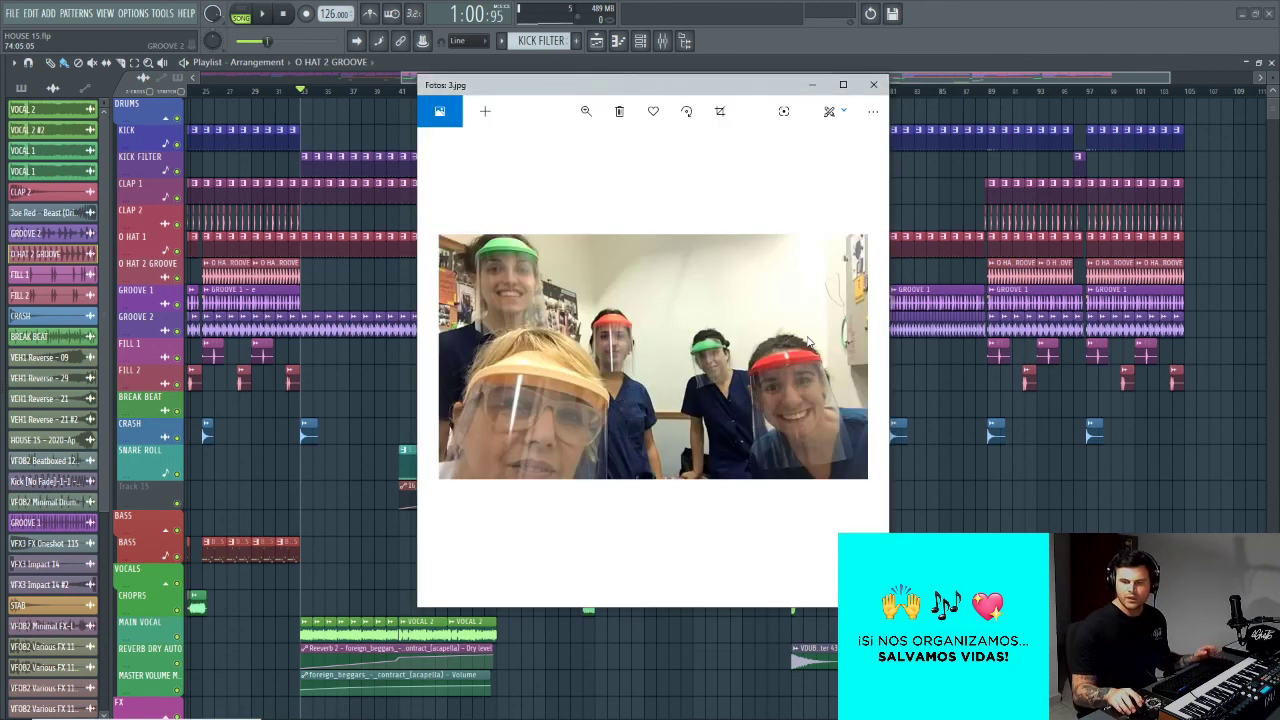
key("alt+Tab")
key("alt+Tab")
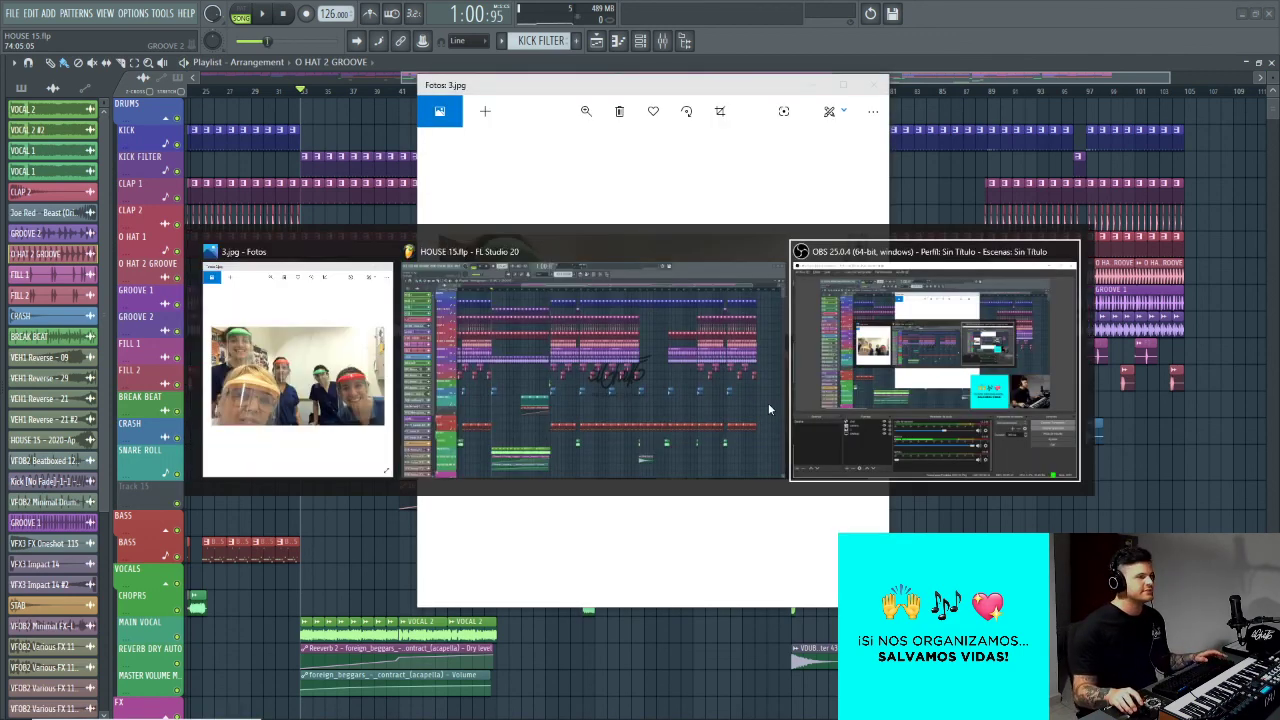